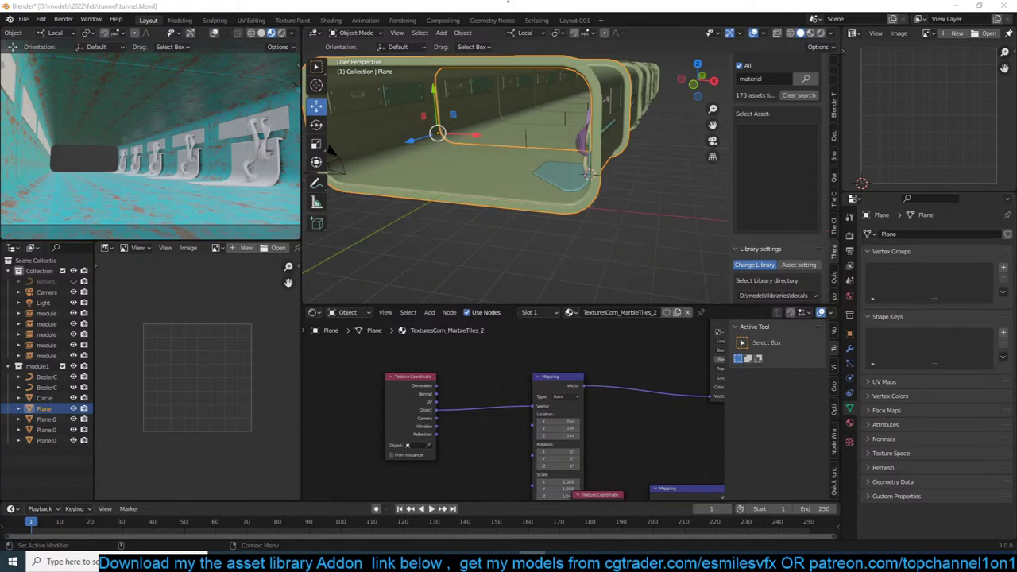
Open the Windows Task Manager.
right_click(697, 562)
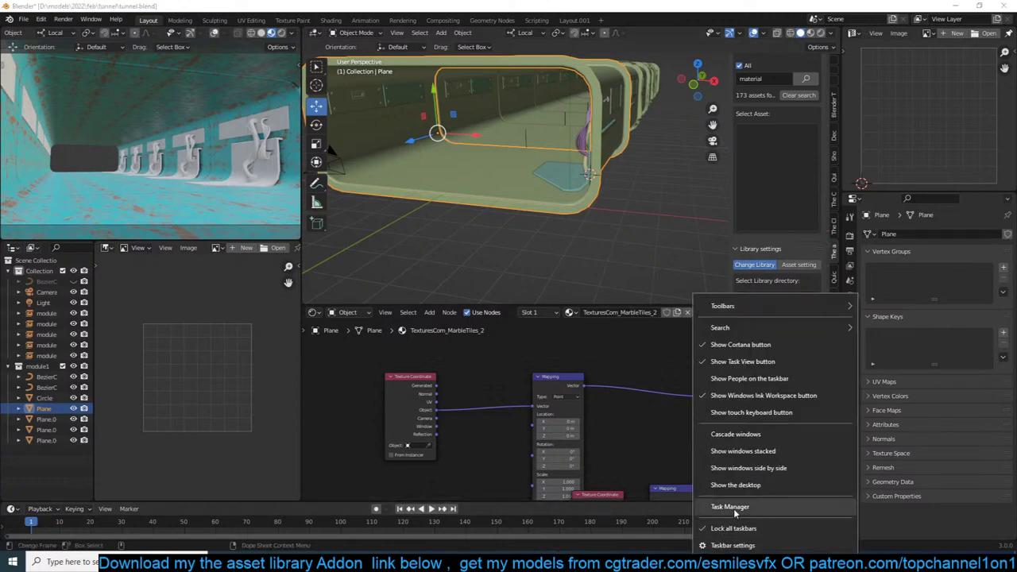
click(729, 507)
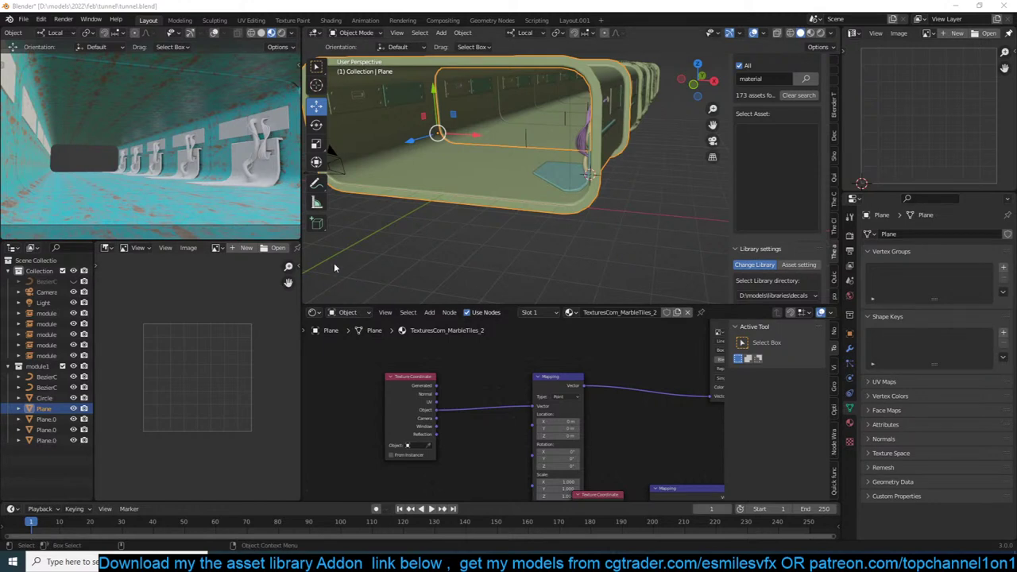
Select the tunnel's main shell and examine the interior with its wall panels, pipes and cables.
click(402, 213)
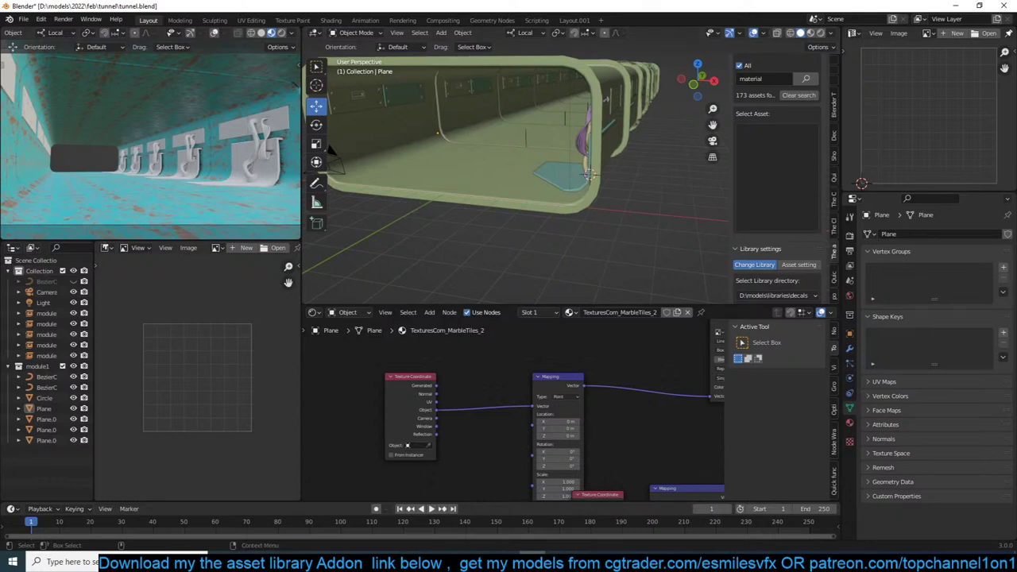
click(420, 178)
scroll(420, 178, up, 3)
middle_drag(421, 178, 533, 151)
scroll(524, 150, down, 3)
scroll(479, 179, up, 5)
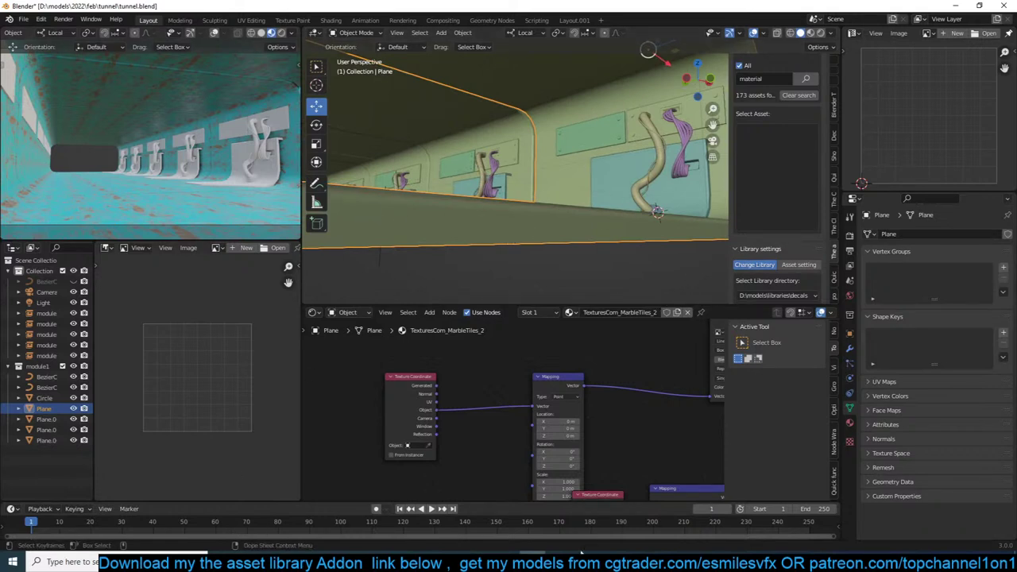
key(ctrl+s)
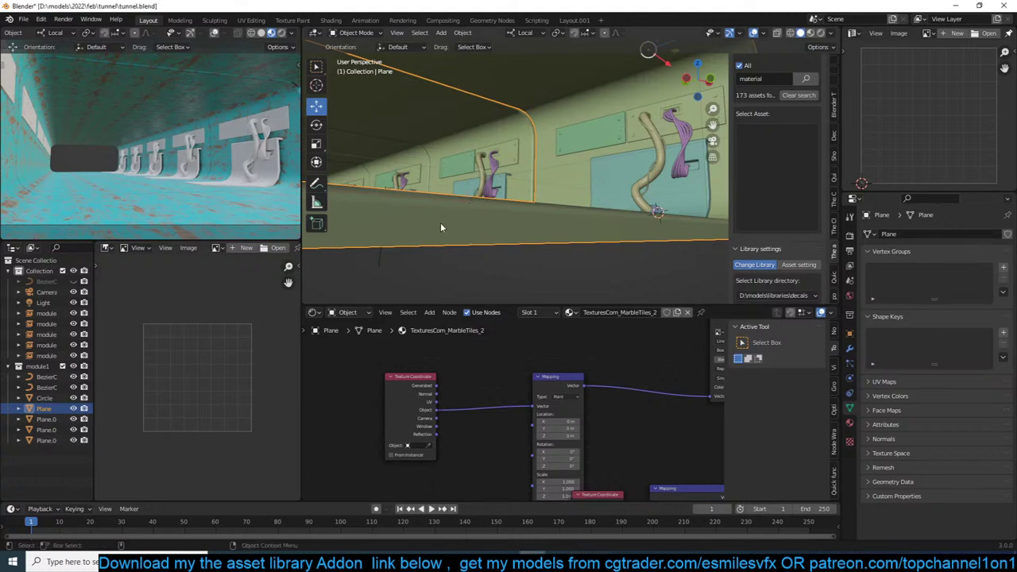
middle_drag(450, 193, 482, 195)
scroll(421, 204, up, 2)
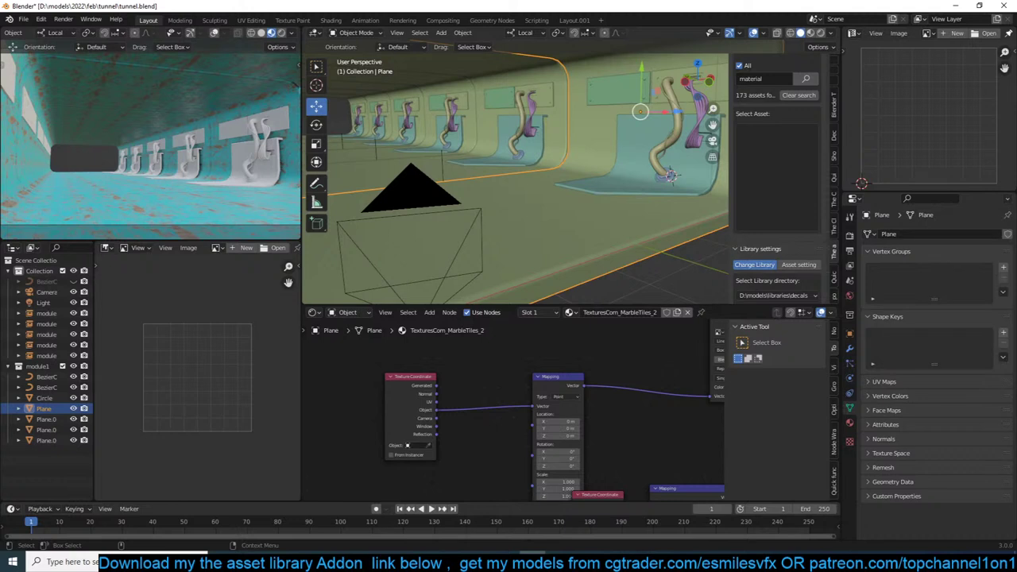
middle_drag(518, 216, 562, 201)
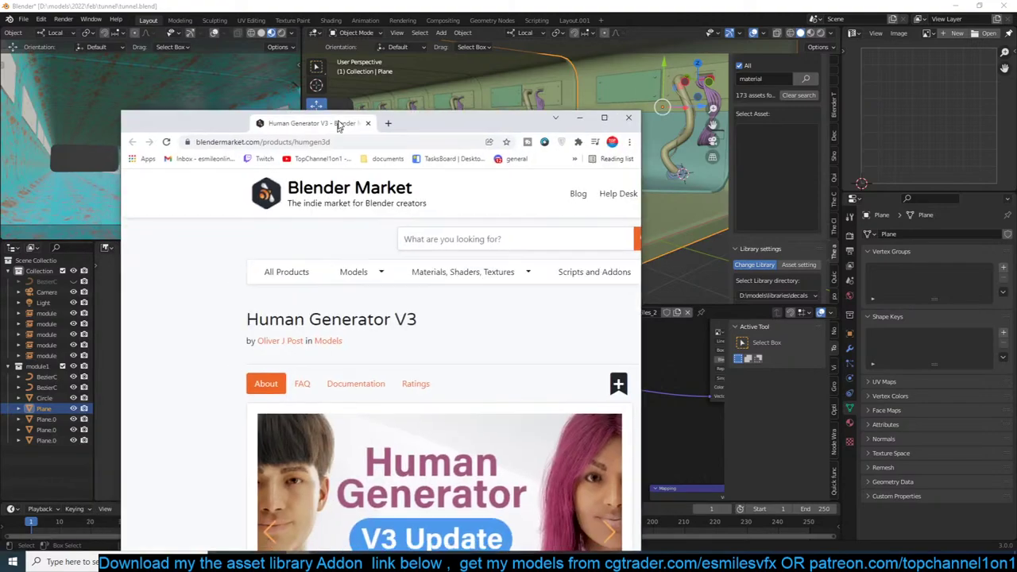
Switch to the browser and review the Human Generator V3 page on Blender Market, including its notices and feature summary.
scroll(181, 254, down, 3)
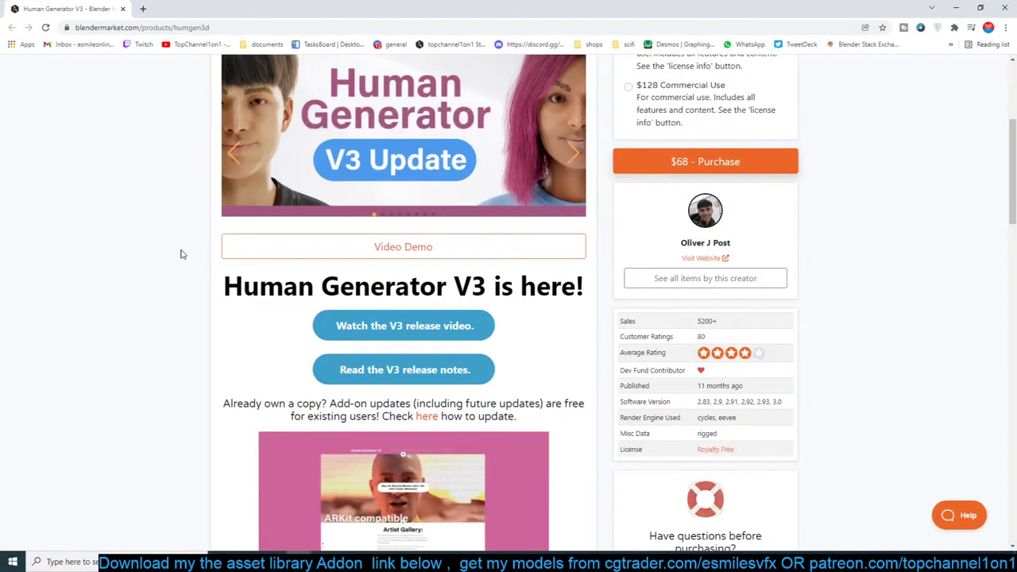
scroll(182, 252, up, 3)
scroll(193, 249, down, 3)
scroll(193, 250, down, 1)
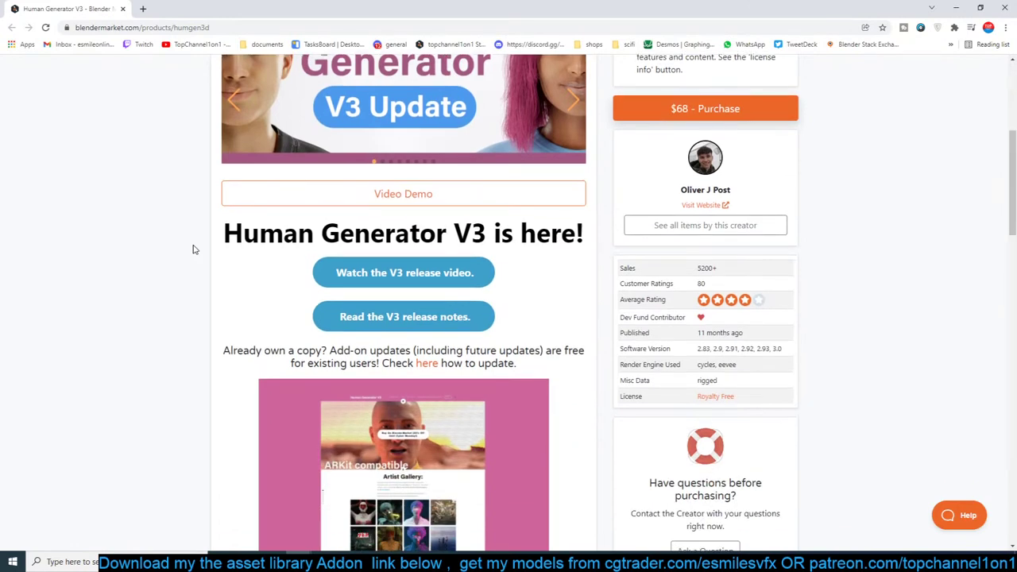
scroll(192, 249, down, 4)
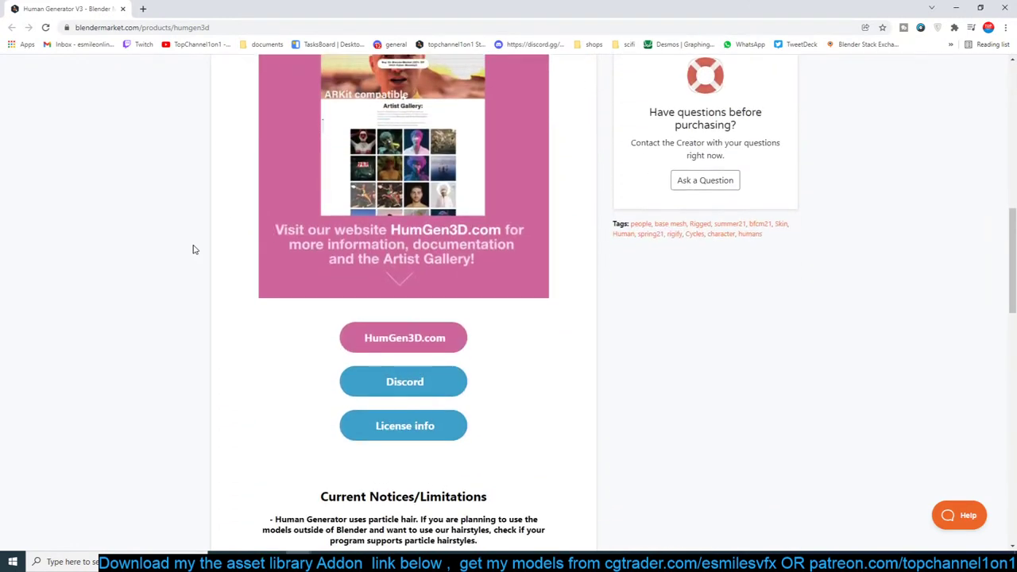
scroll(229, 279, up, 5)
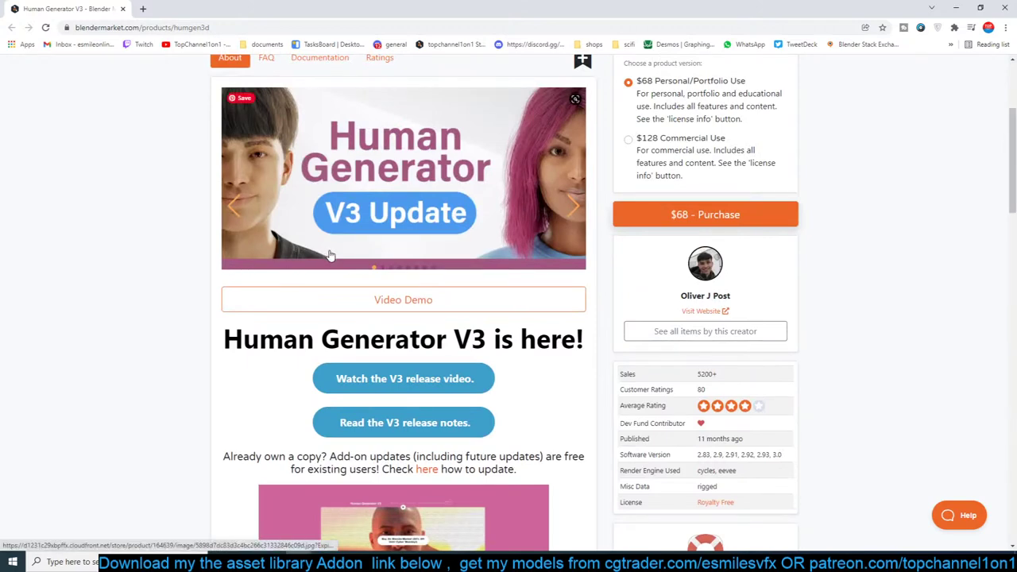
scroll(331, 251, up, 3)
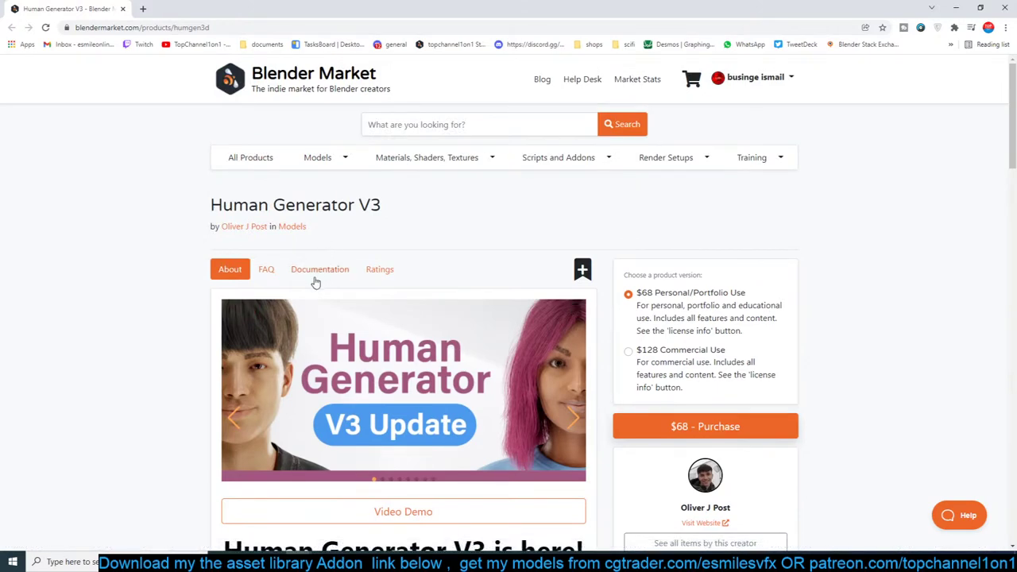
scroll(292, 293, down, 4)
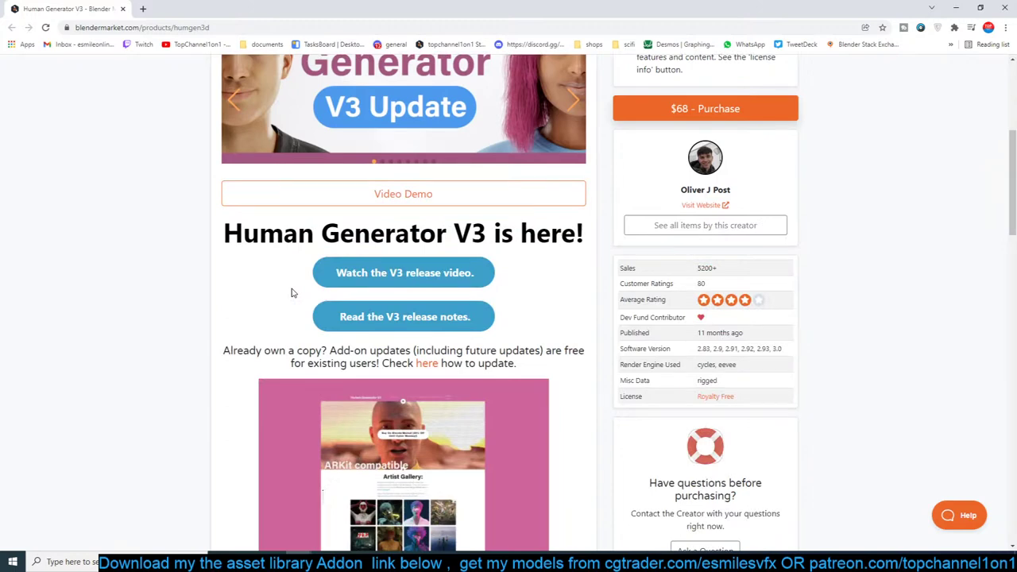
scroll(291, 293, down, 4)
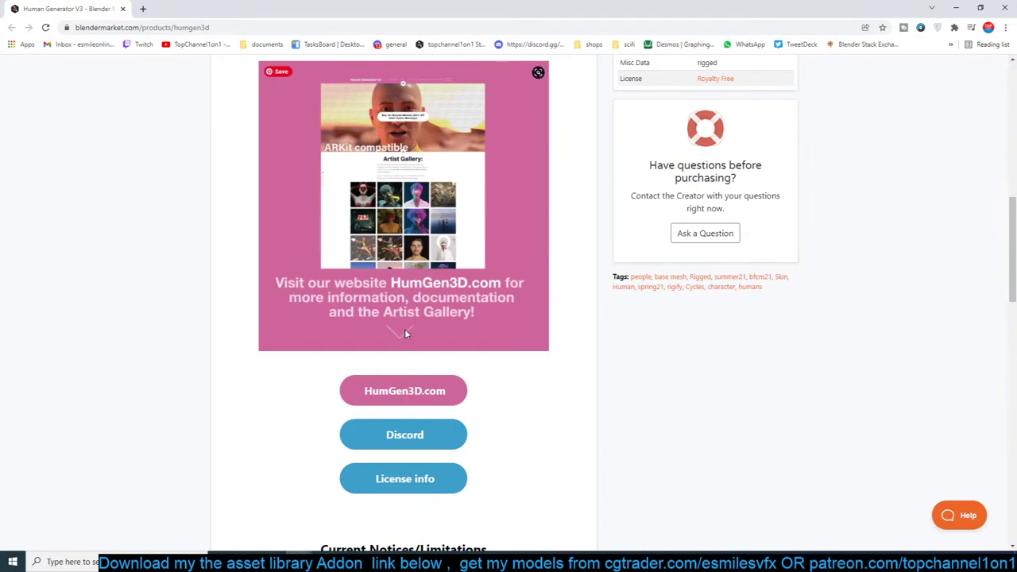
scroll(400, 327, down, 7)
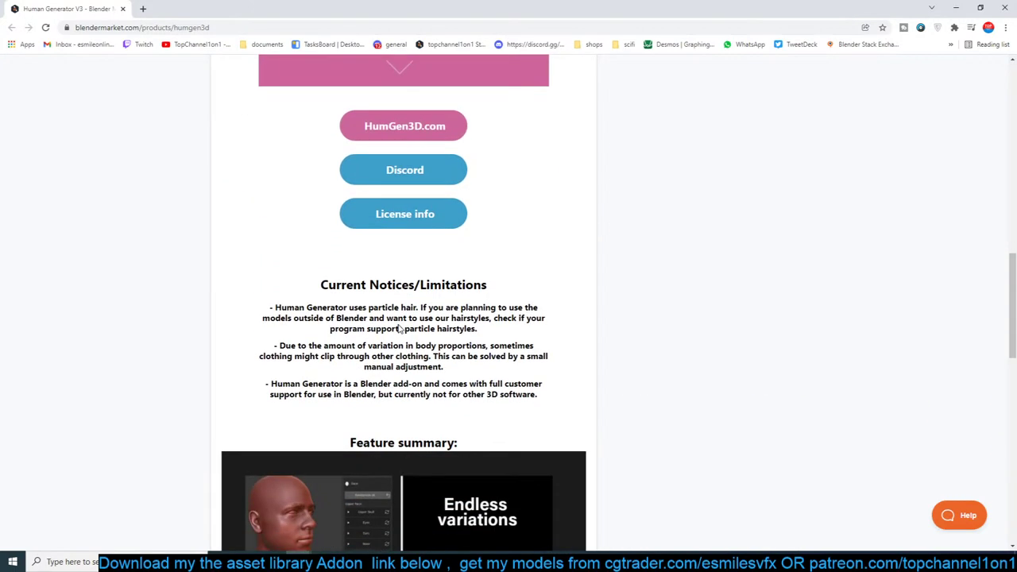
scroll(298, 324, down, 6)
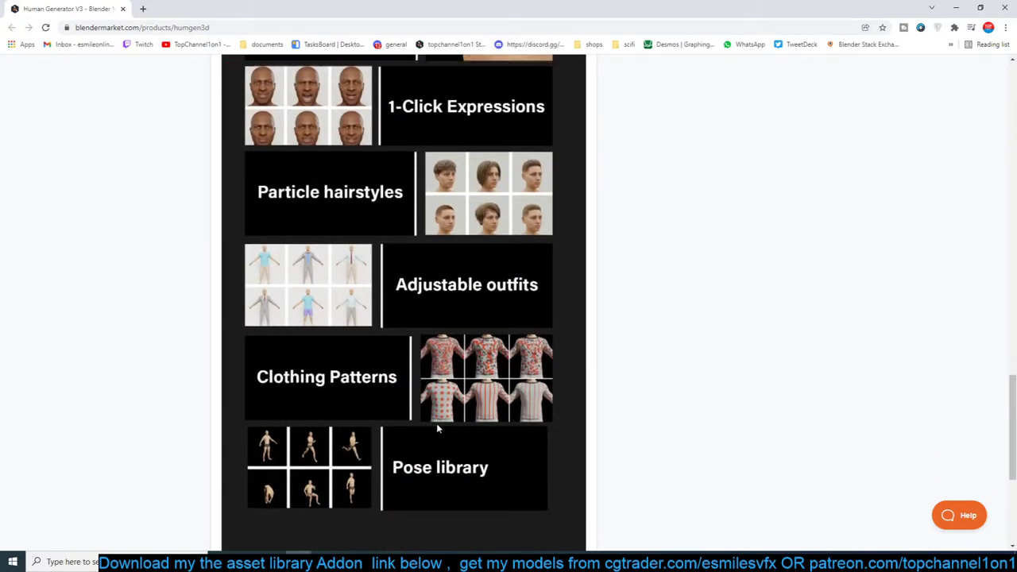
scroll(447, 415, up, 20)
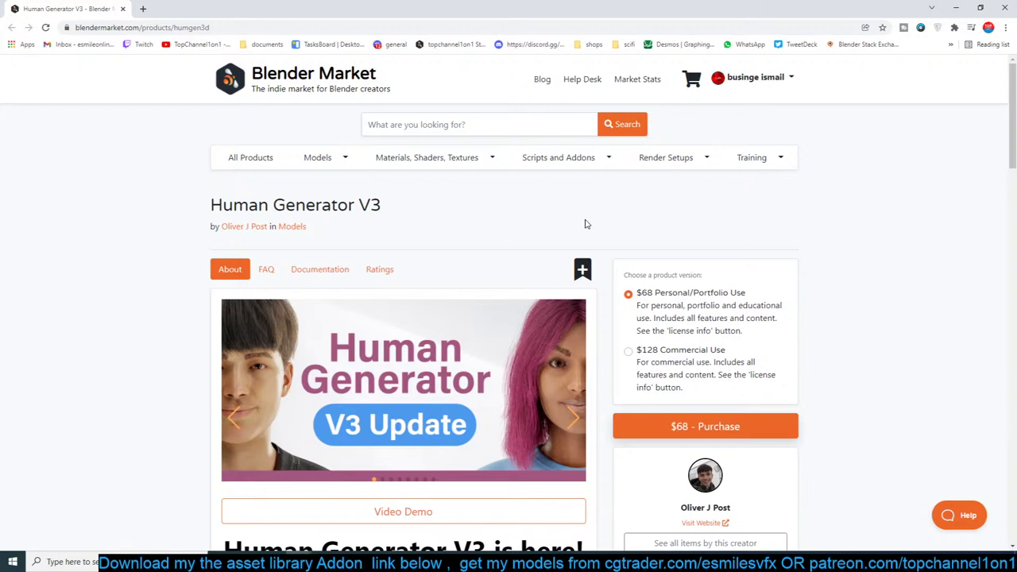
Bring up the Windows Task Manager over the browser.
right_click(670, 563)
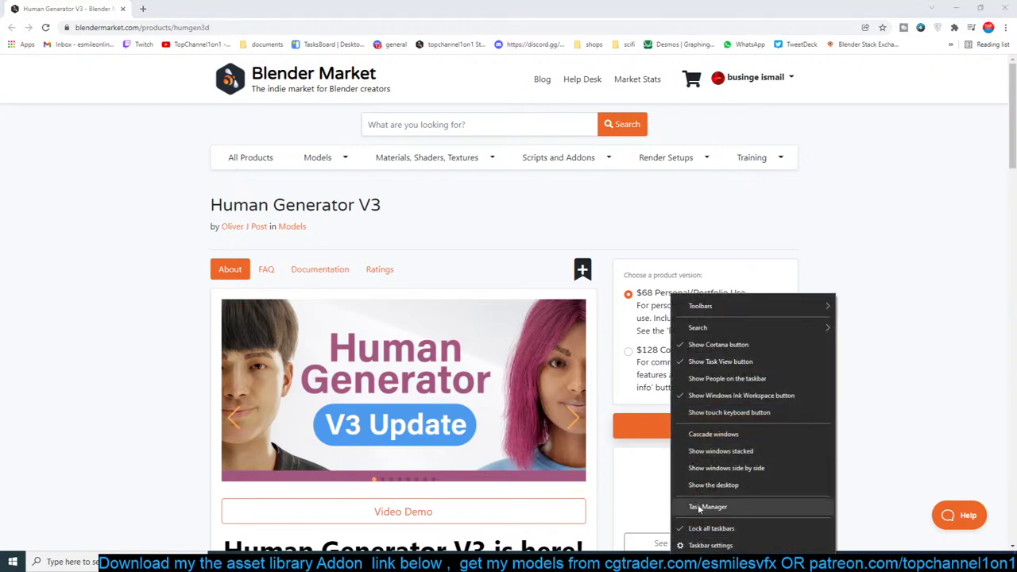
click(701, 507)
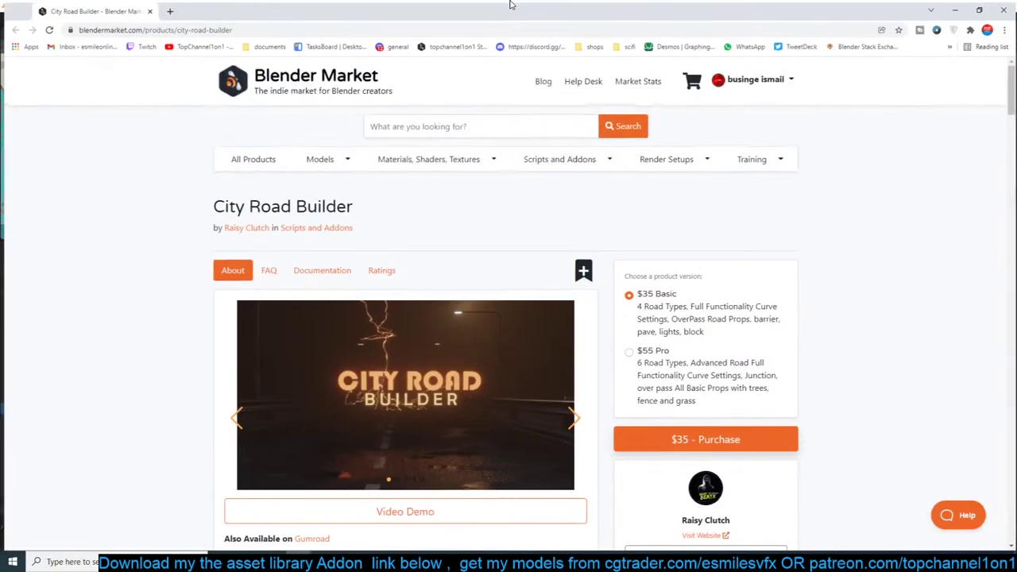
Examine the City Road Builder product page, including its description, example scene and road and junction demos.
scroll(136, 442, down, 4)
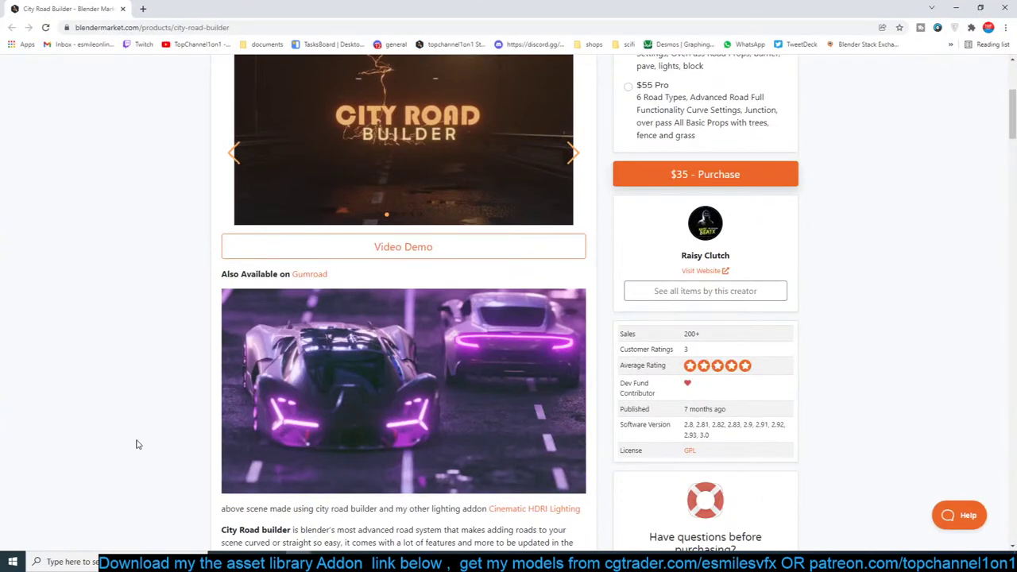
scroll(136, 443, up, 2)
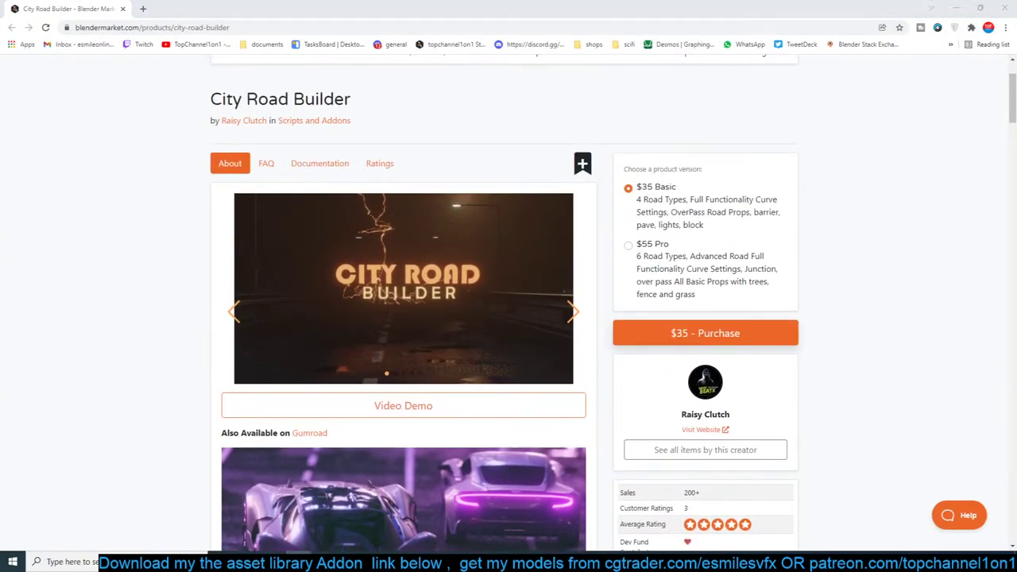
scroll(342, 333, down, 2)
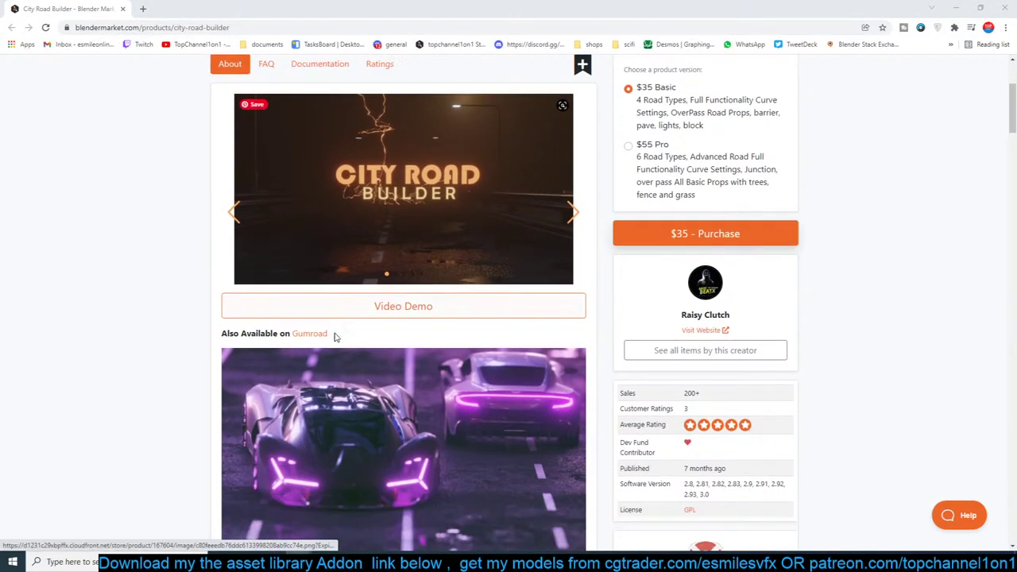
scroll(243, 360, down, 12)
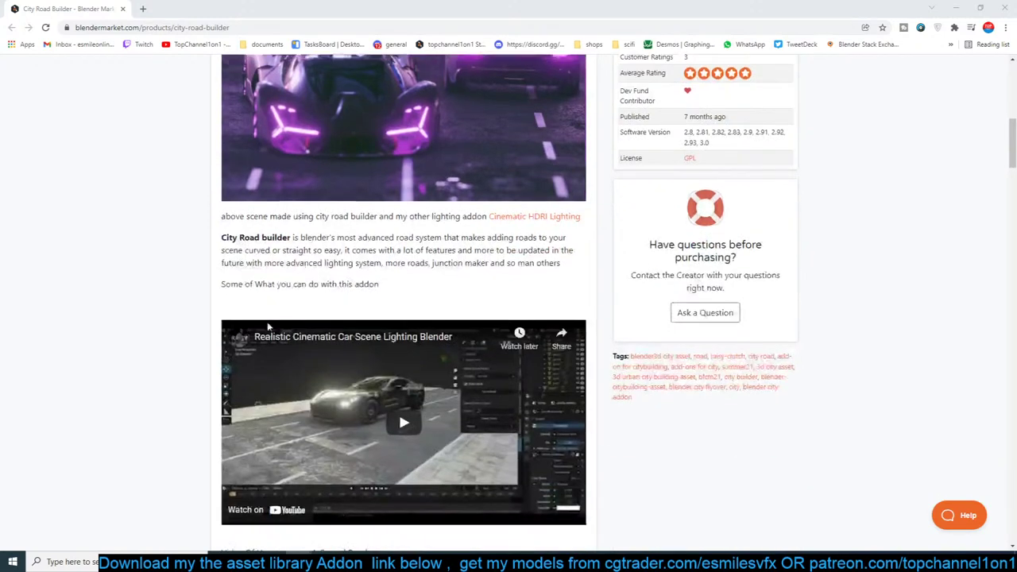
scroll(286, 321, down, 2)
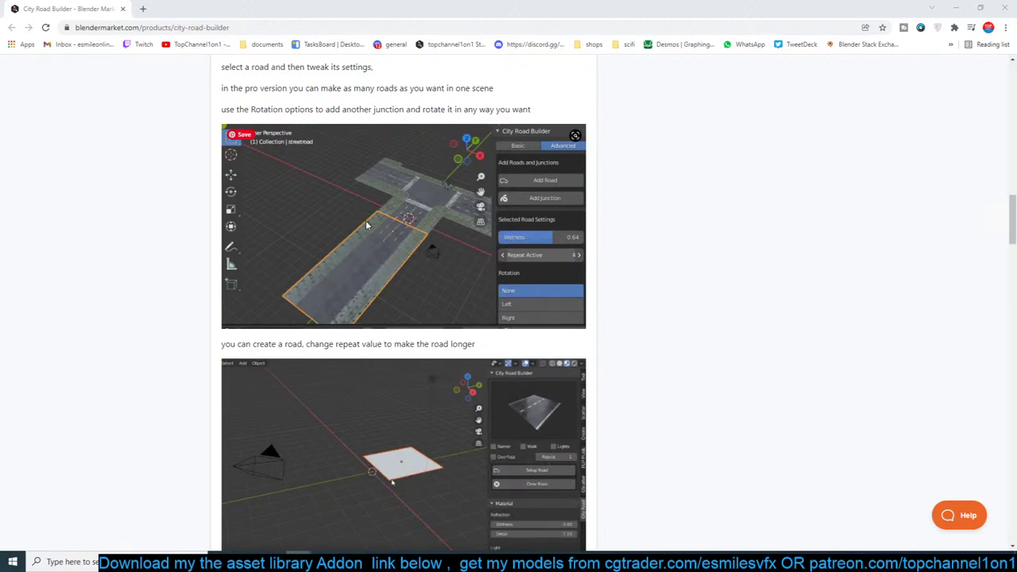
scroll(321, 240, down, 1)
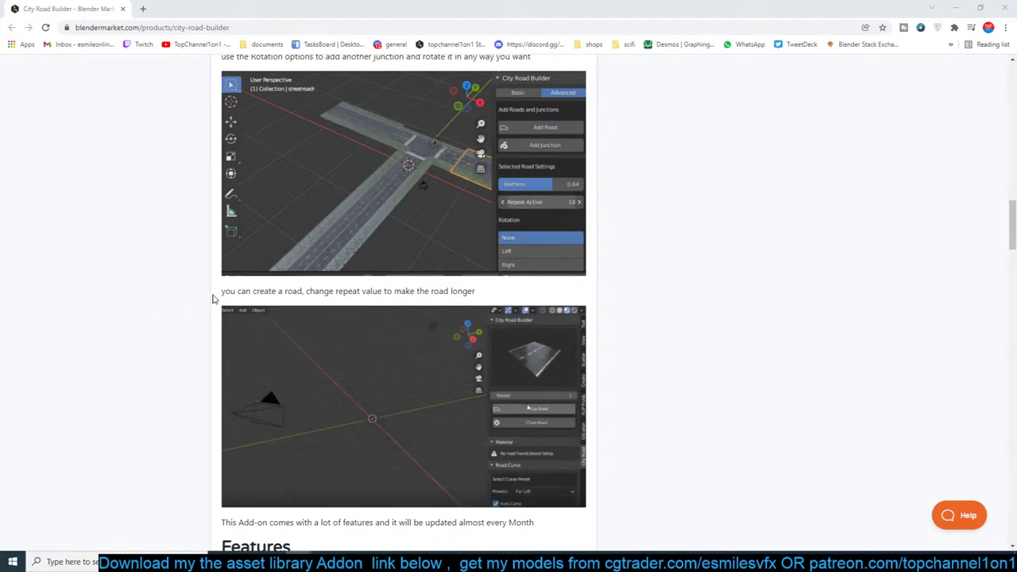
scroll(213, 299, up, 15)
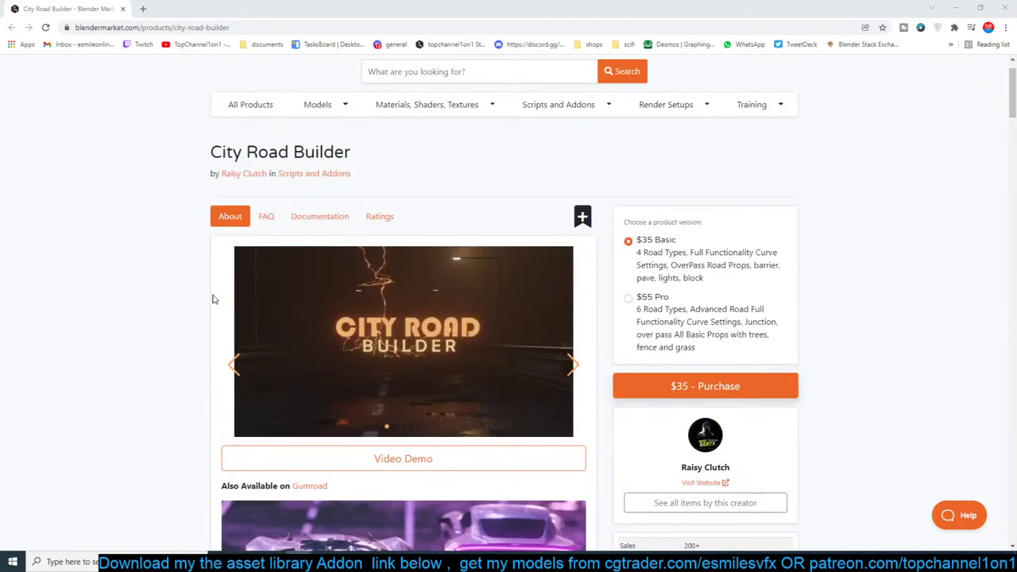
scroll(213, 298, up, 1)
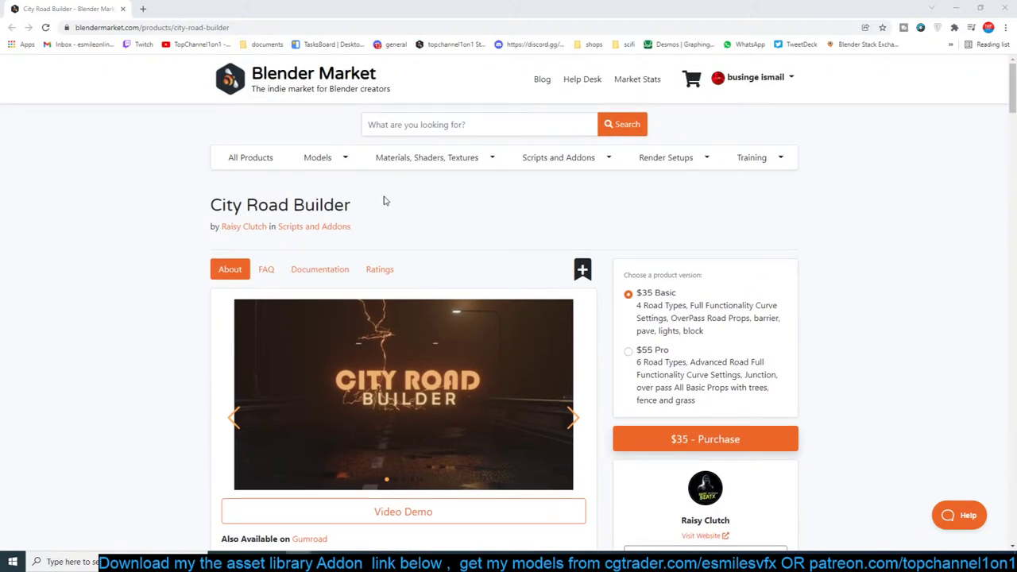
Review City Road Builder's feature list and Get Started section, and close the browser window.
scroll(384, 200, down, 5)
scroll(384, 200, up, 5)
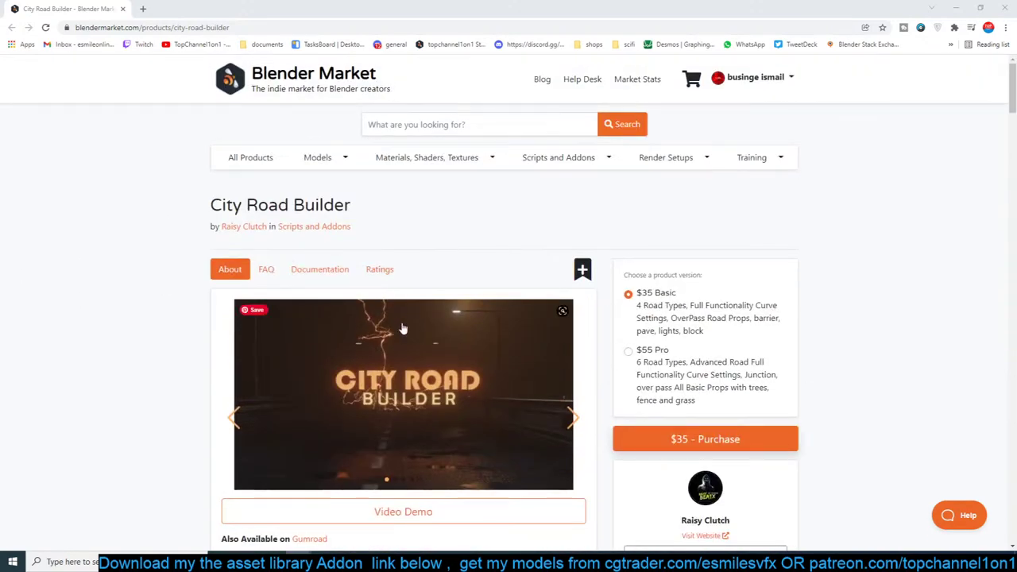
scroll(465, 397, down, 15)
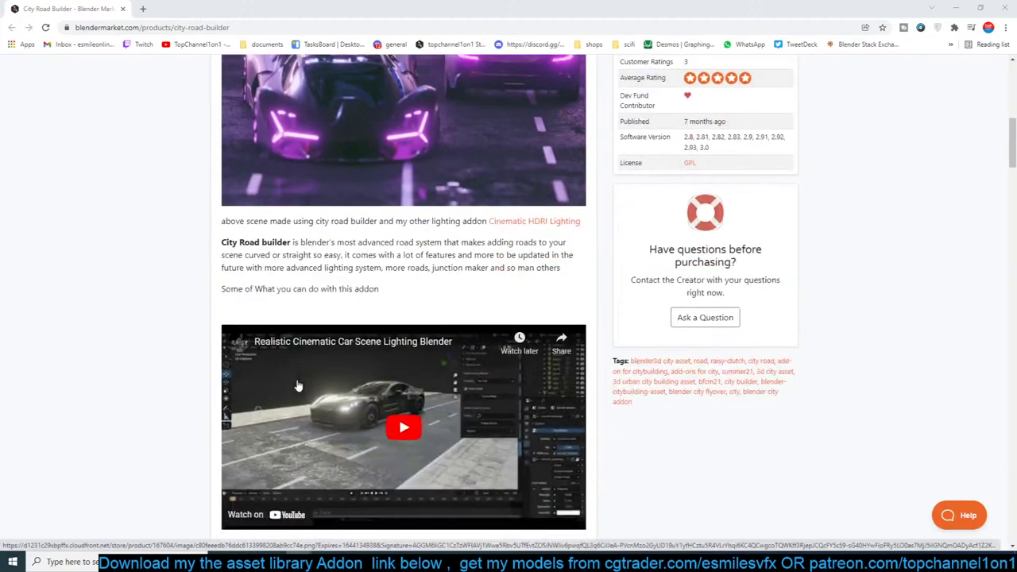
scroll(226, 385, down, 10)
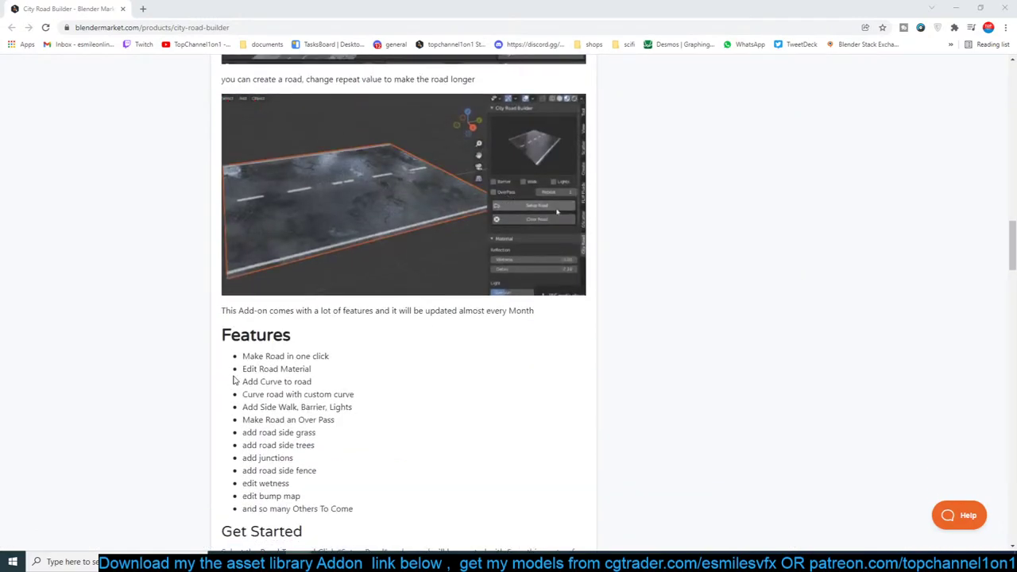
scroll(218, 355, down, 1)
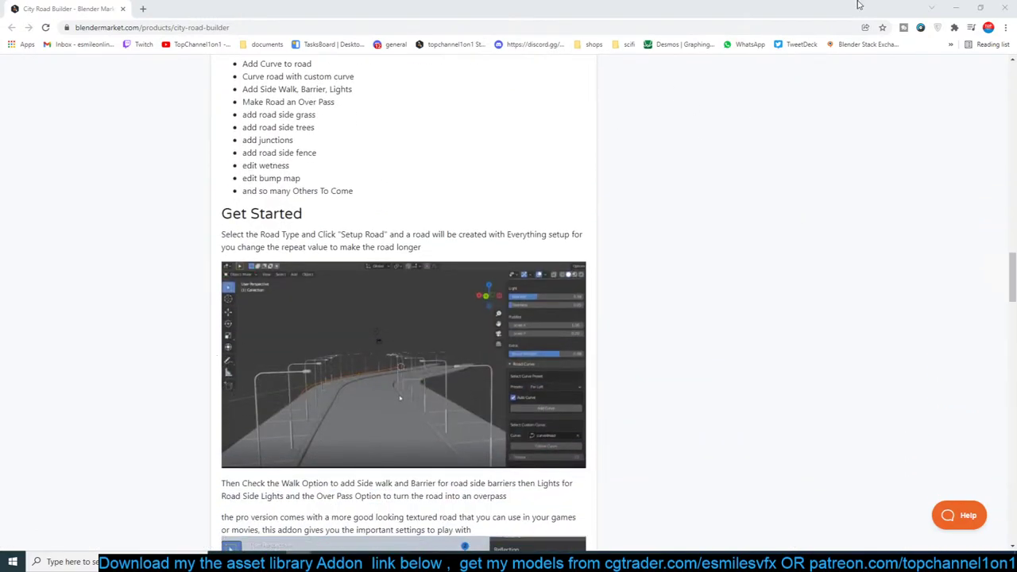
click(1003, 7)
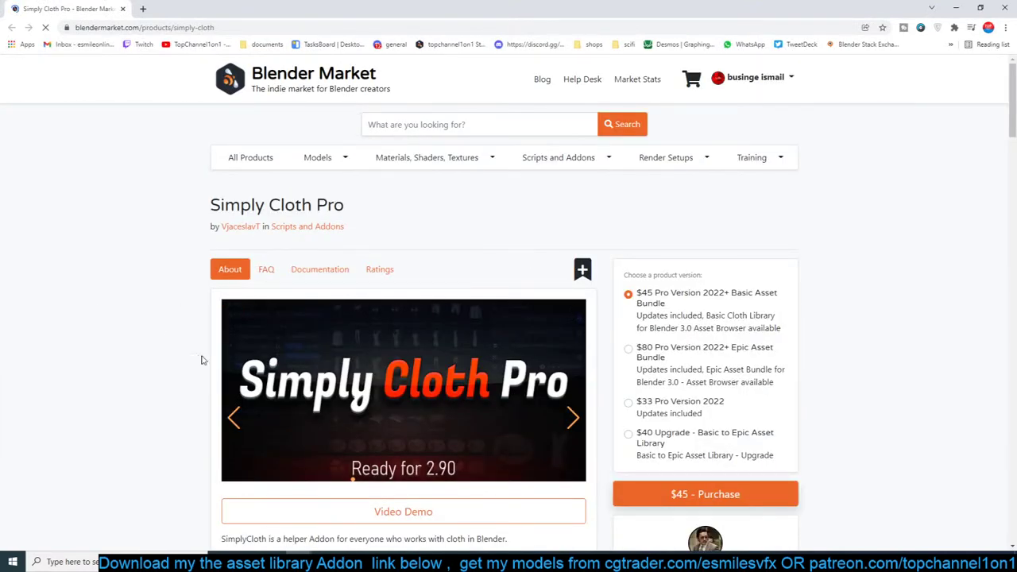
Review the Simply Cloth Pro product page, including its description, pro features, price versions and sales details.
scroll(211, 365, down, 3)
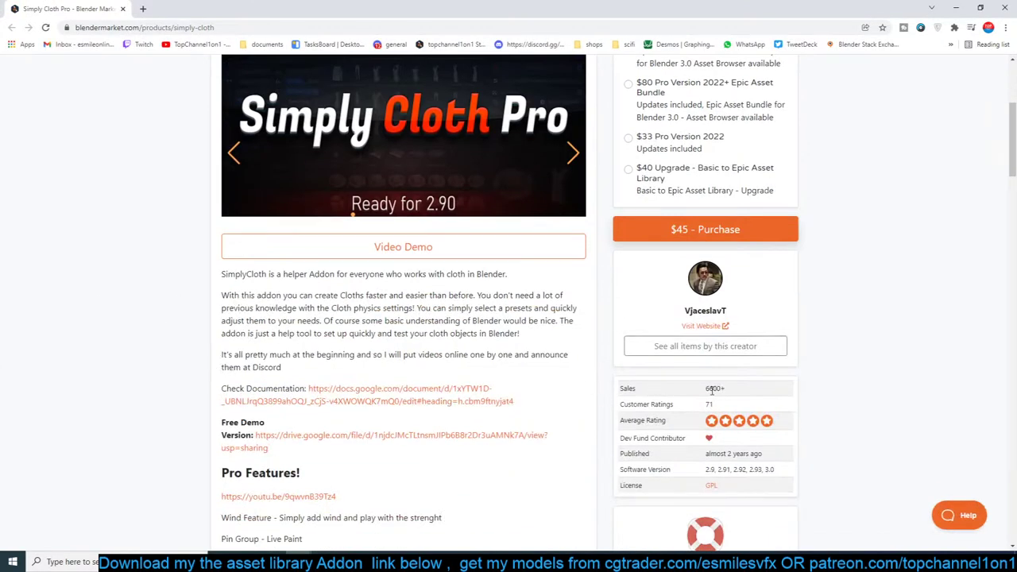
scroll(209, 386, down, 6)
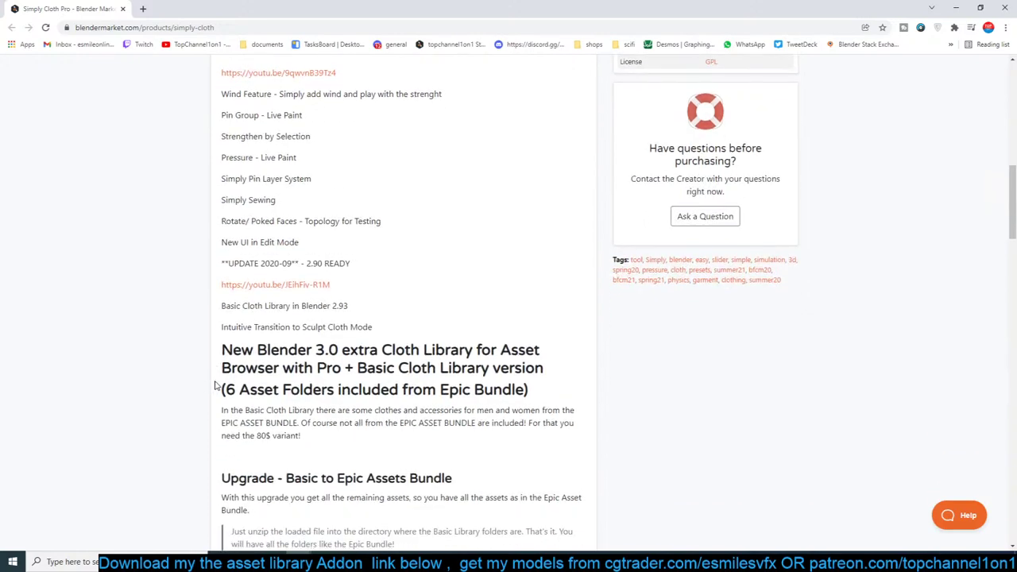
scroll(661, 327, up, 6)
scroll(661, 327, up, 4)
scroll(661, 327, down, 4)
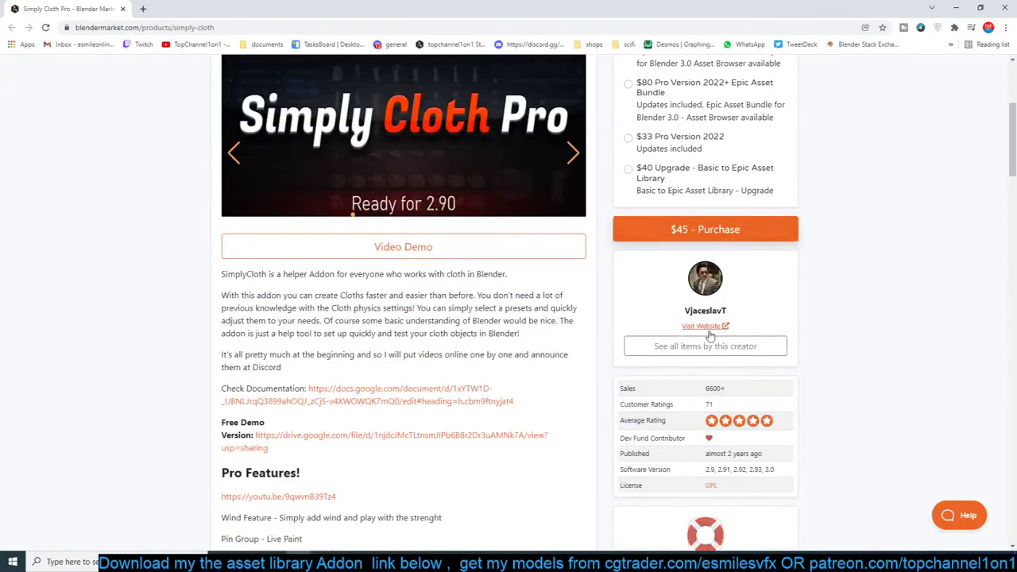
scroll(707, 334, up, 4)
scroll(558, 344, down, 4)
scroll(558, 344, up, 3)
Enlarge the Simply Cloth Pro gallery and go through its images of the add-on's cloth, pinning, sewing and preset settings.
click(558, 344)
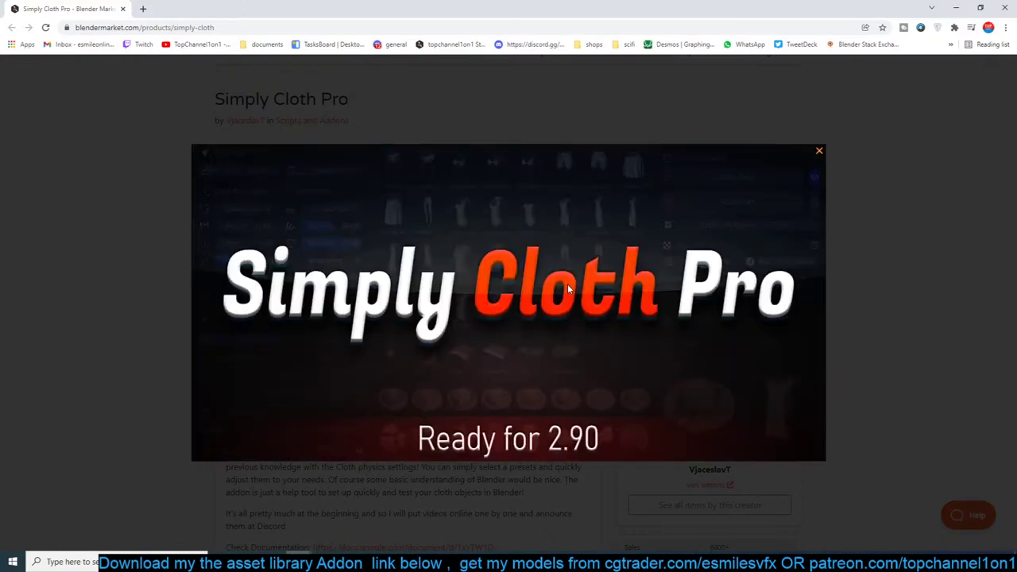
click(796, 304)
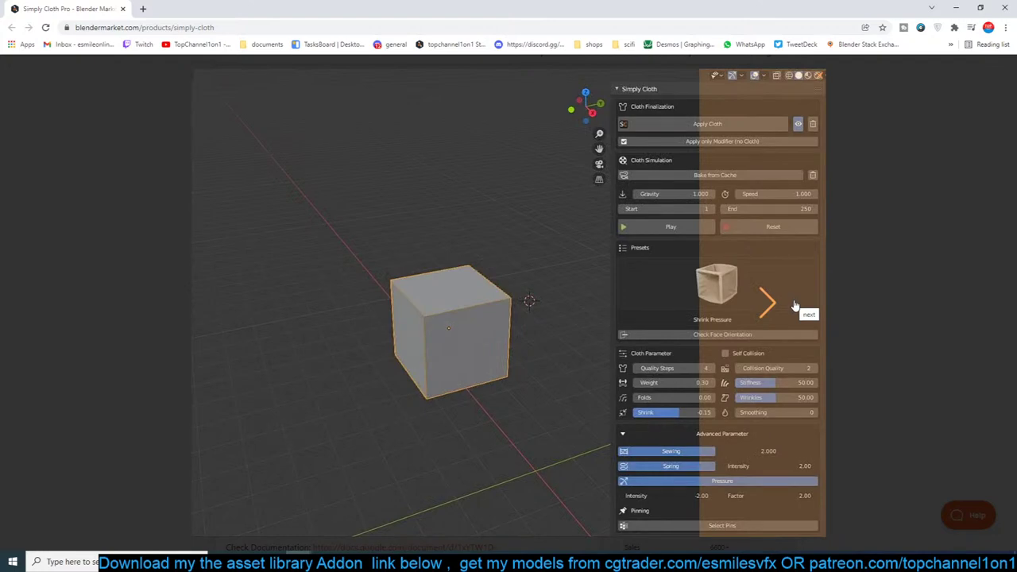
click(794, 305)
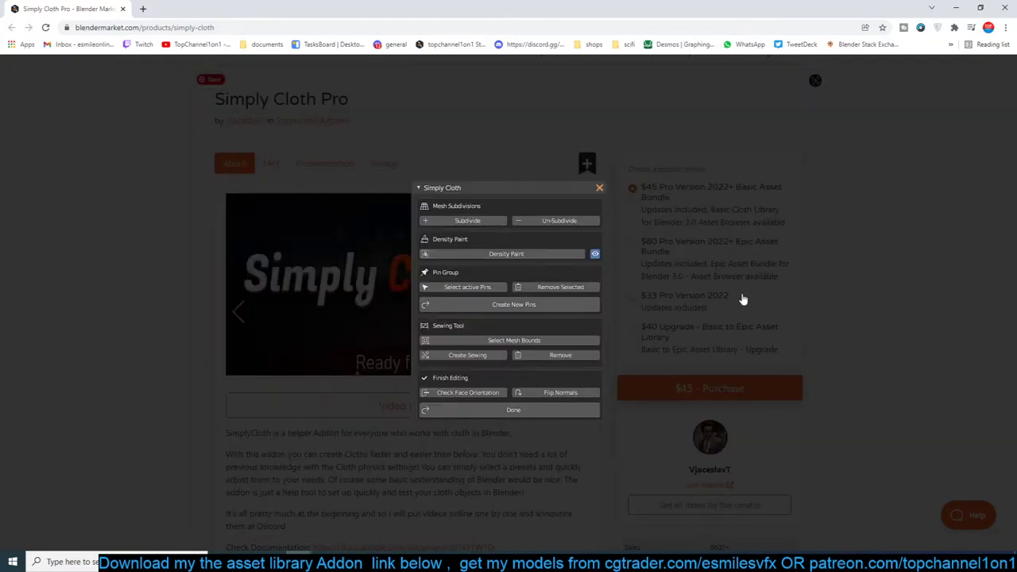
click(587, 290)
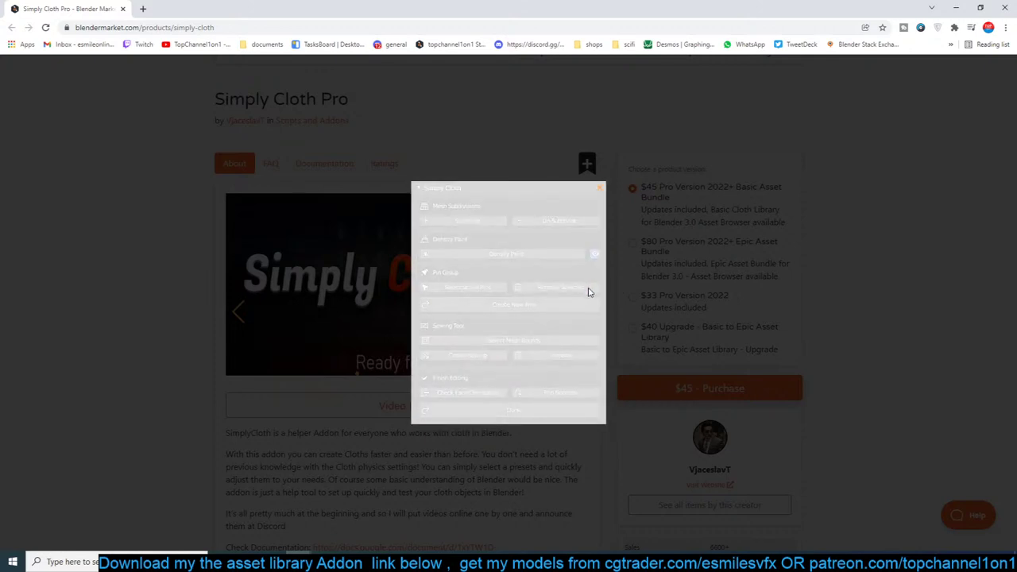
click(589, 299)
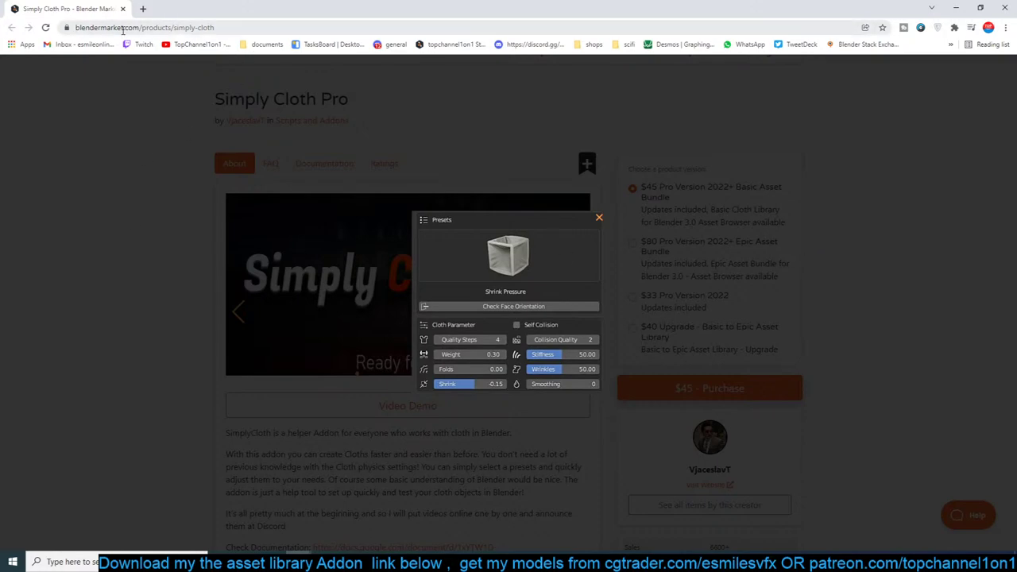
Dismiss the enlarged gallery image and close the browser window to return to the tunnel scene in Blender.
click(201, 28)
double_click(202, 28)
click(162, 161)
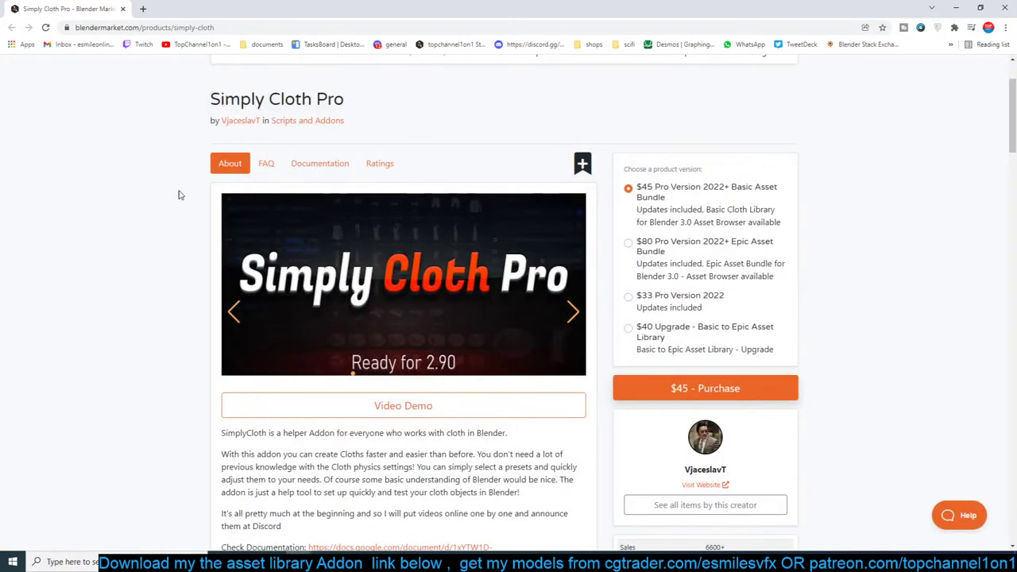
click(1000, 7)
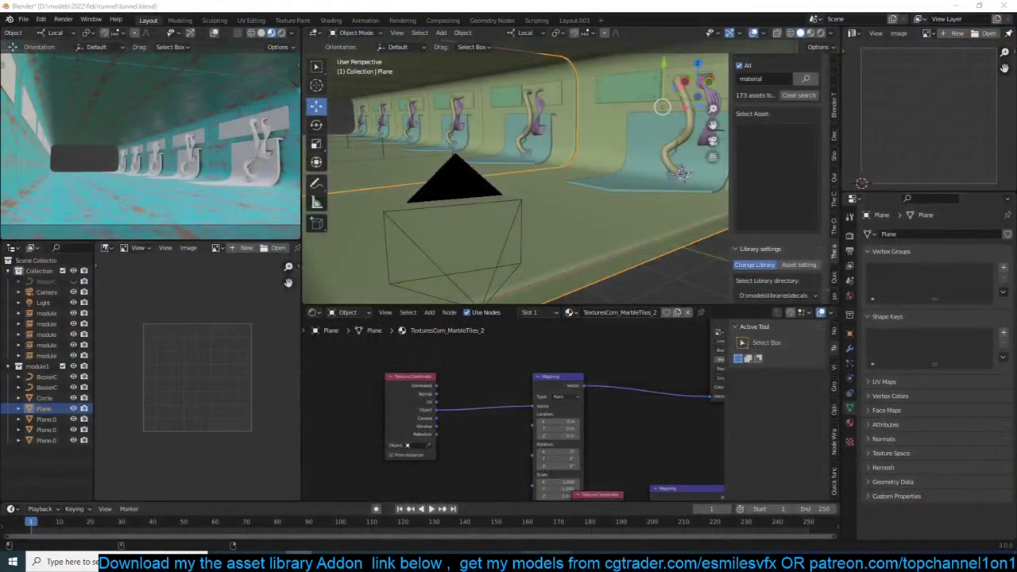
Deselect everything and place the 3D cursor on the ground beside the tunnel's open end.
scroll(511, 209, down, 5)
key(alt+a)
middle_drag(546, 202, 514, 200)
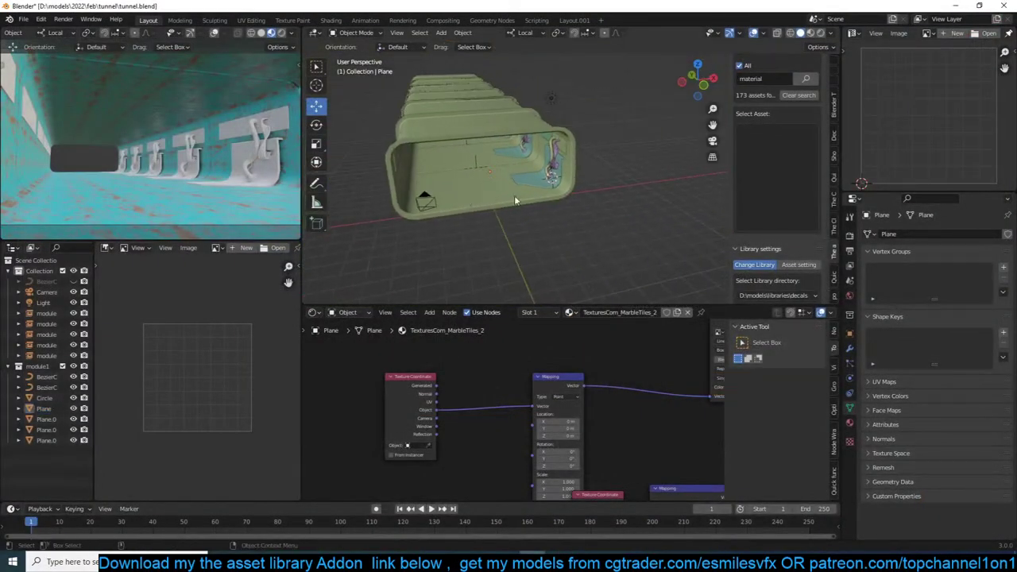
shift+right_click(681, 221)
key(shift+a)
shift+middle_drag(582, 175, 536, 195)
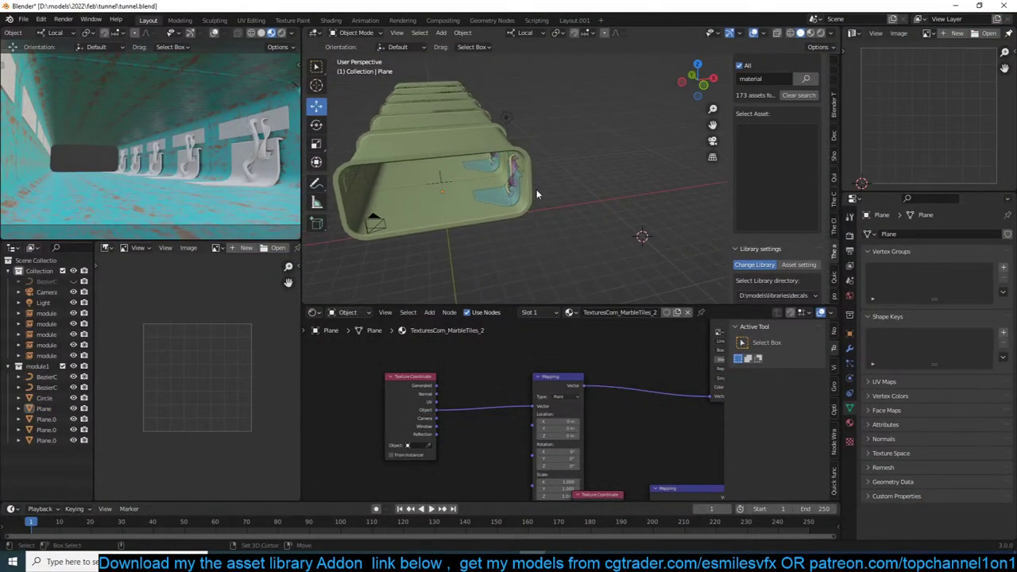
right_click(536, 190)
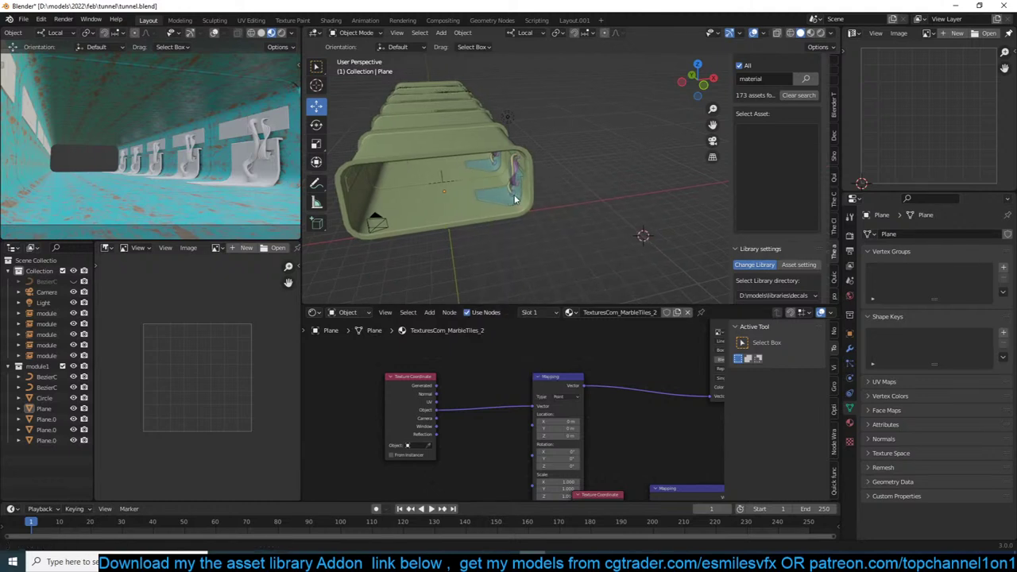
Select the front tunnel shell and check the scene with the module1 collection temporarily excluded from the view layer.
shift+middle_drag(520, 198, 560, 194)
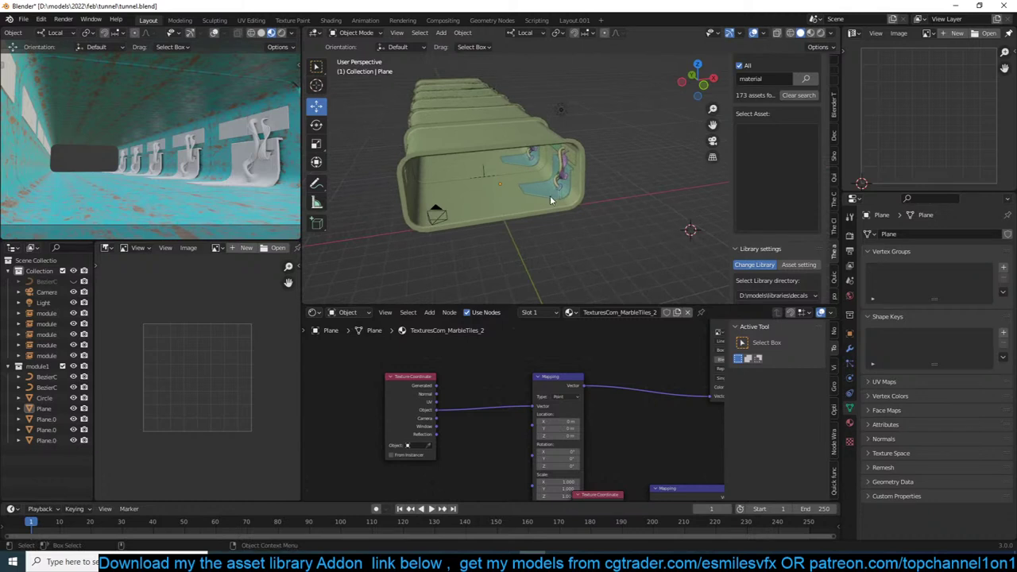
scroll(544, 198, up, 3)
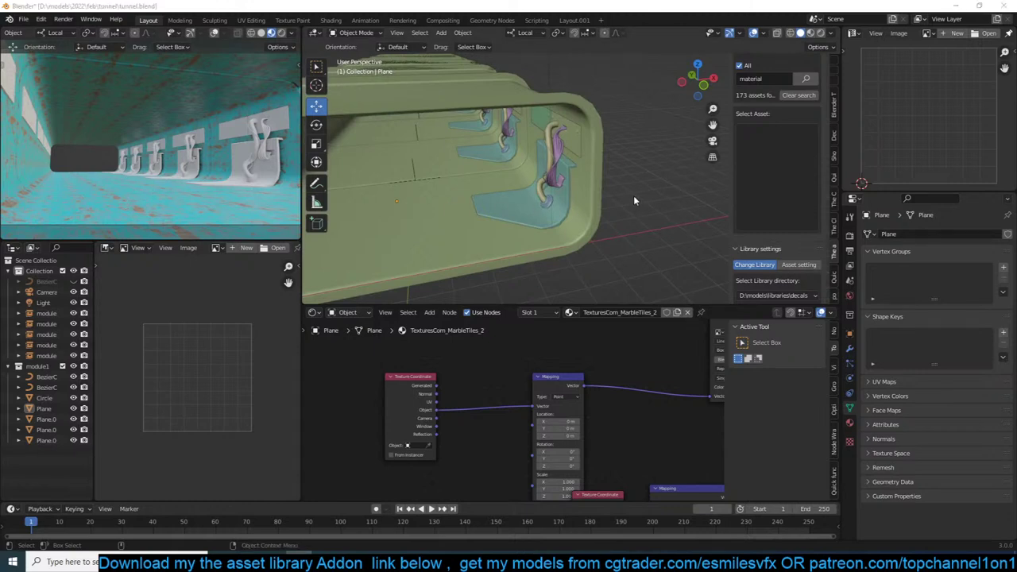
scroll(634, 196, up, 1)
middle_drag(634, 196, 735, 125)
click(543, 208)
scroll(561, 209, down, 6)
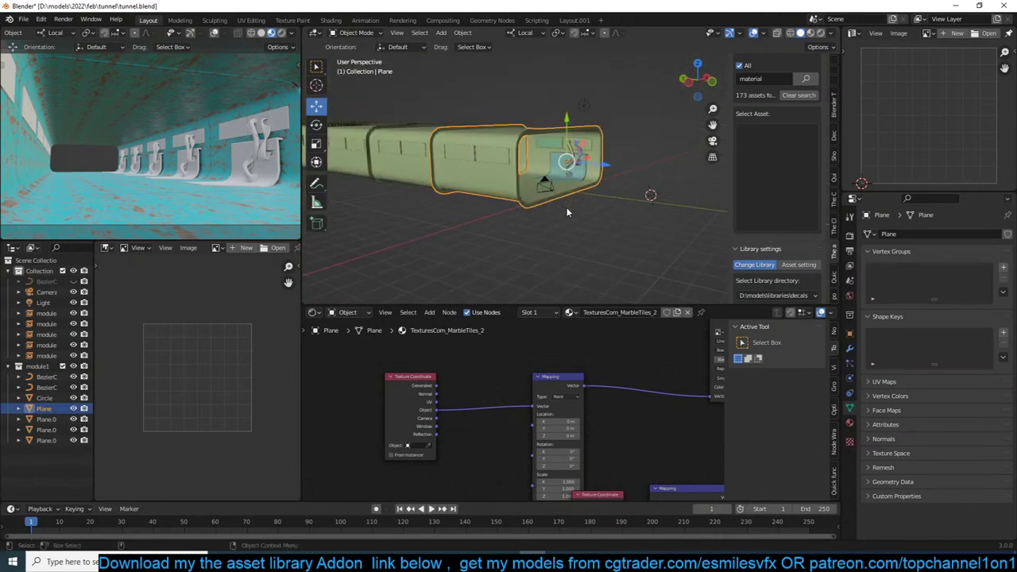
click(63, 366)
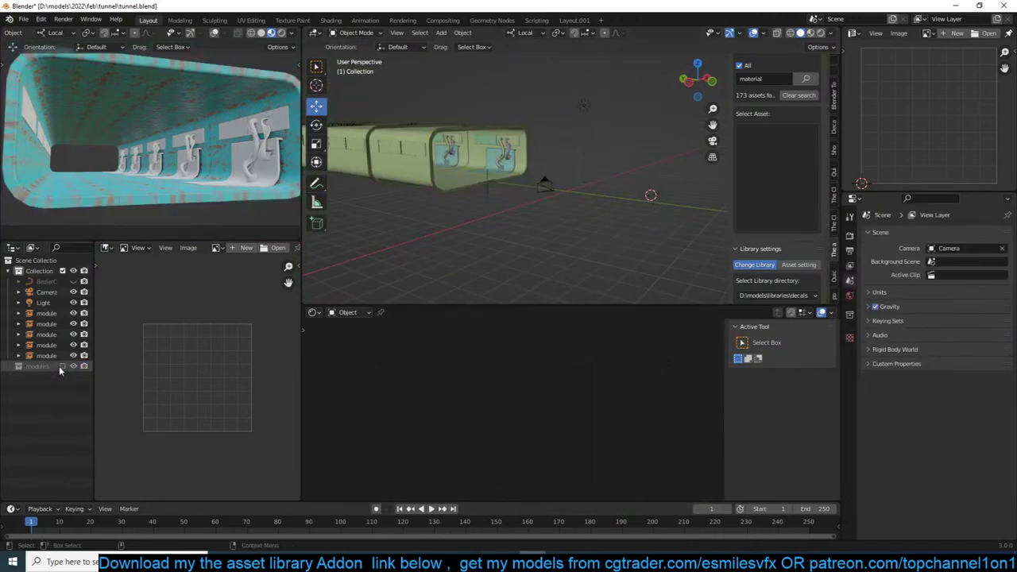
click(63, 367)
Examine the tunnel's front module and the repeated modules behind it from several angles.
middle_drag(511, 171, 572, 229)
click(456, 227)
scroll(456, 228, down, 3)
shift+middle_drag(456, 227, 538, 176)
click(538, 176)
middle_drag(645, 179, 436, 166)
click(567, 171)
scroll(595, 193, up, 5)
key(alt+a)
scroll(436, 169, down, 6)
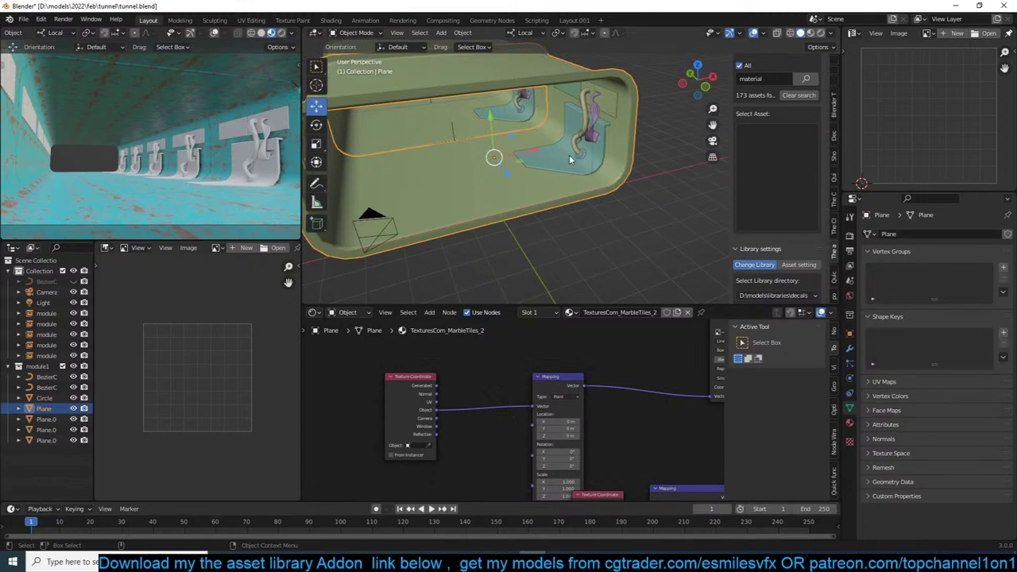
Inspect the cables and curved wall panel inside the front module up close, selecting the panel.
scroll(566, 167, up, 5)
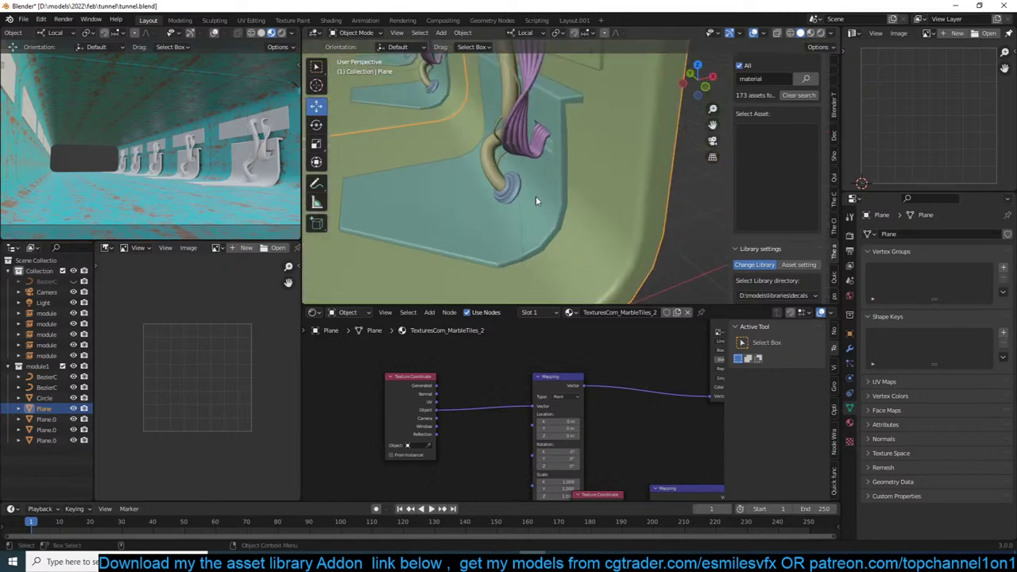
scroll(535, 201, down, 5)
scroll(580, 173, up, 4)
middle_drag(536, 201, 575, 215)
scroll(605, 174, down, 2)
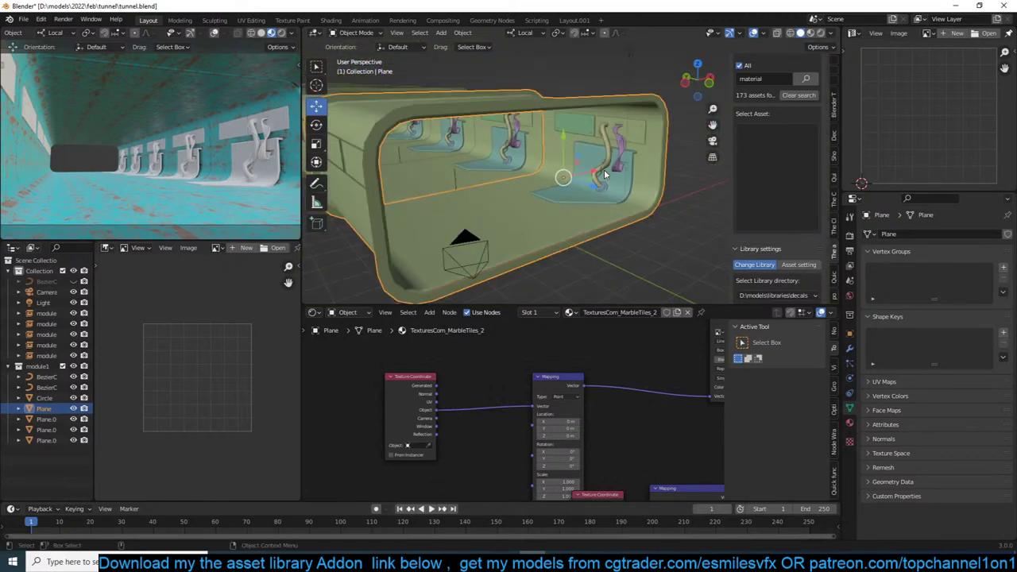
click(551, 178)
scroll(493, 215, up, 3)
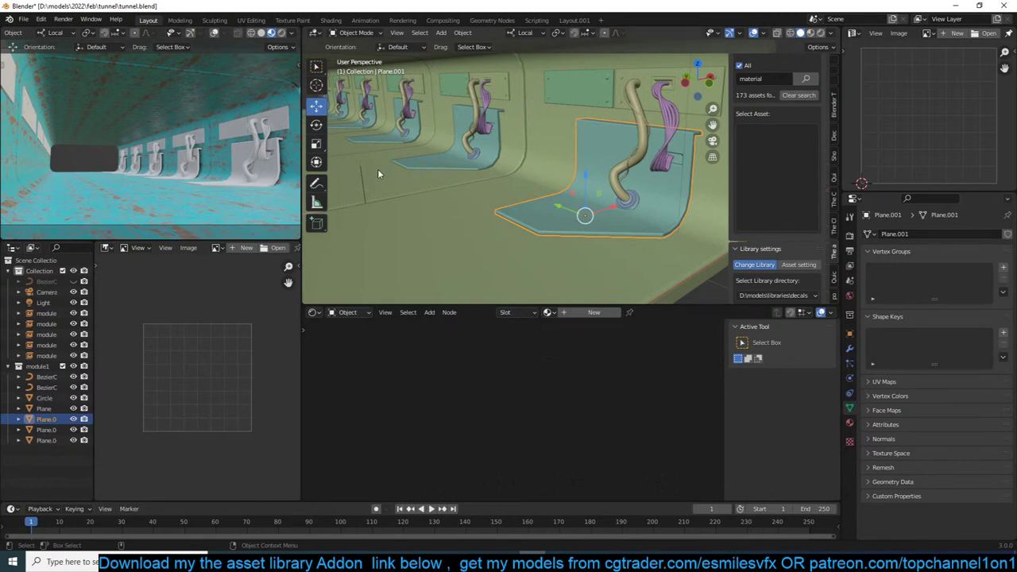
scroll(629, 298, down, 4)
Select the front tunnel shell and examine the texture, mix and shader nodes of its TexturesCom_MarbleTiles_2 material.
click(588, 198)
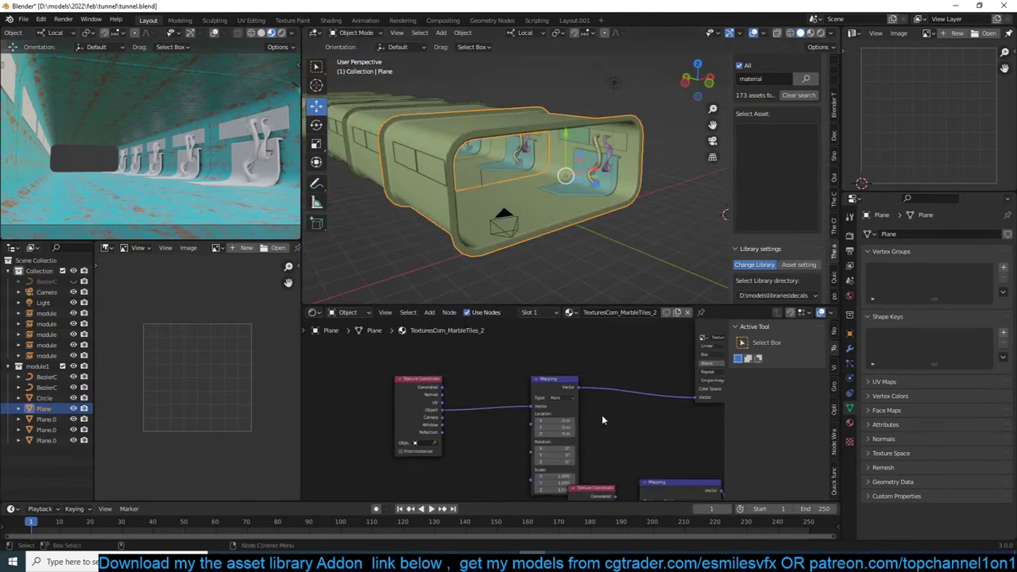
scroll(564, 400, up, 1)
scroll(599, 390, down, 6)
middle_drag(649, 368, 452, 447)
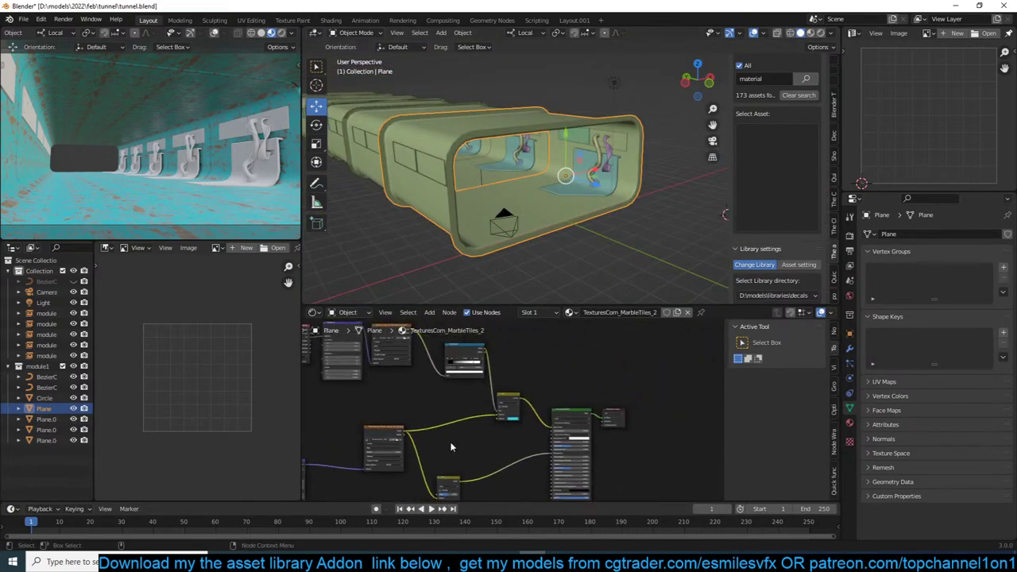
scroll(498, 423, up, 9)
middle_drag(529, 417, 566, 422)
scroll(579, 424, down, 1)
scroll(564, 415, down, 4)
Set the scale of the marble tiles texture's Mapping node to about 0.88 on all three axes.
middle_drag(431, 434, 574, 389)
scroll(492, 431, up, 3)
middle_drag(493, 432, 606, 384)
middle_drag(533, 421, 569, 352)
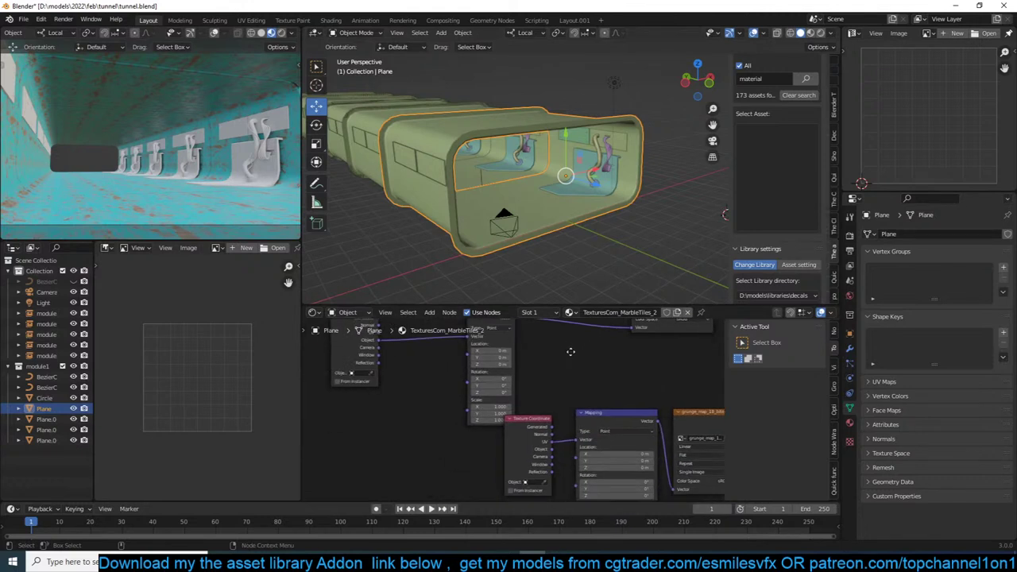
middle_drag(504, 378, 473, 385)
drag(464, 413, 453, 426)
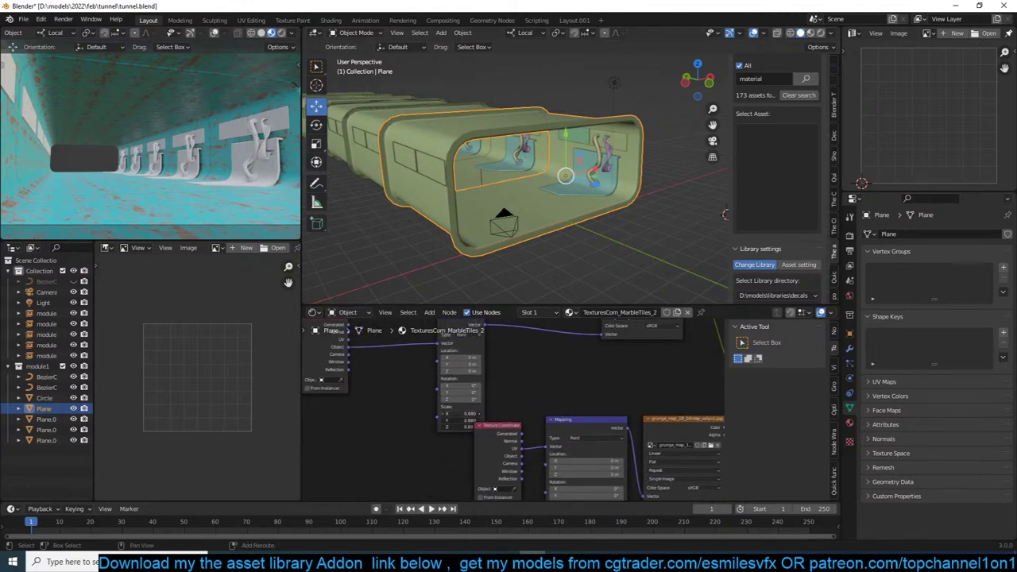
scroll(540, 414, down, 5)
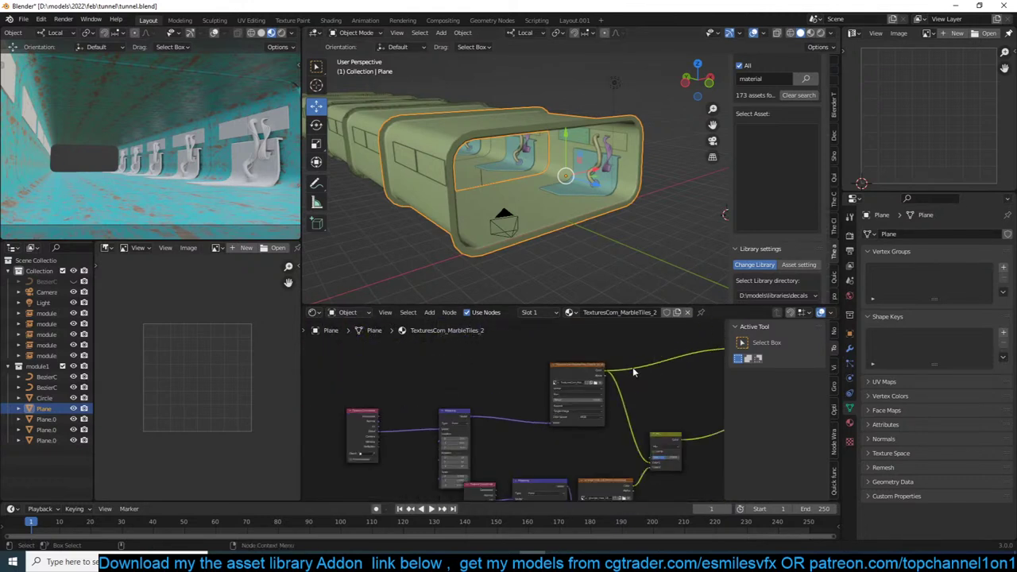
Try a smaller scale on the Mapping node that feeds the grunge_map_17 texture.
scroll(539, 414, up, 5)
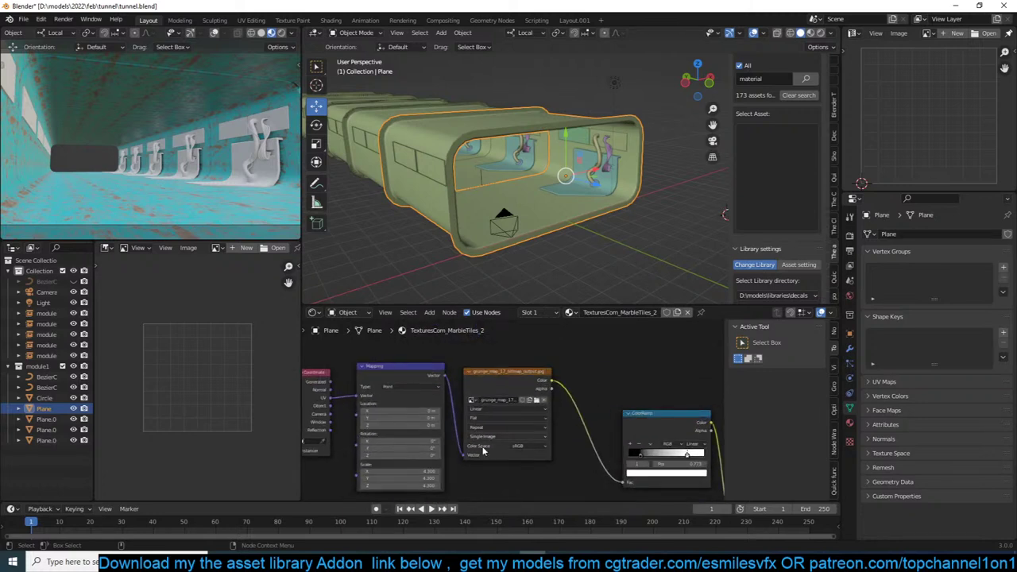
drag(418, 471, 358, 485)
drag(422, 471, 335, 484)
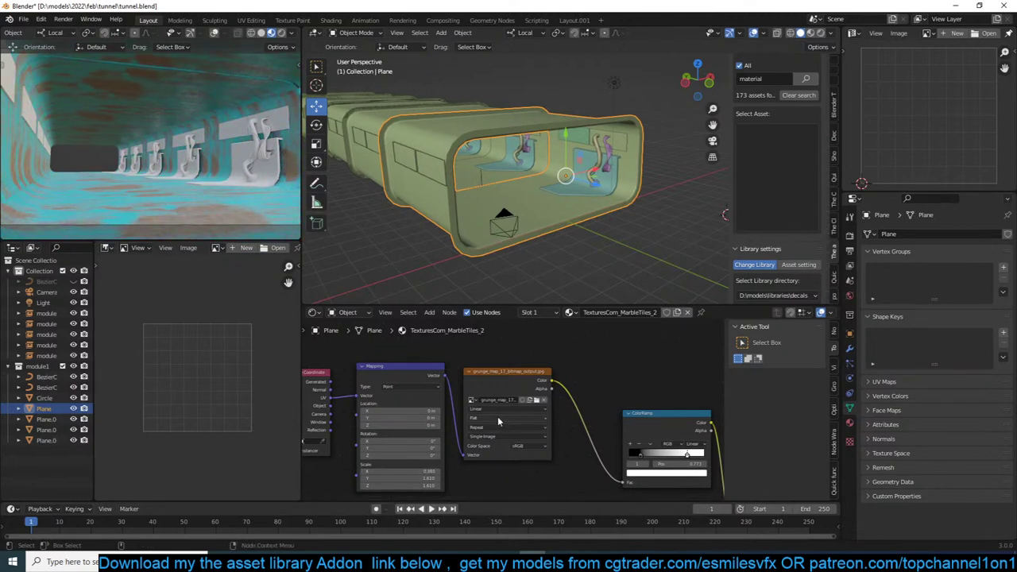
Set the grunge_map_17 texture to Box projection and feed its Mapping node with Object coordinates.
click(507, 420)
click(498, 433)
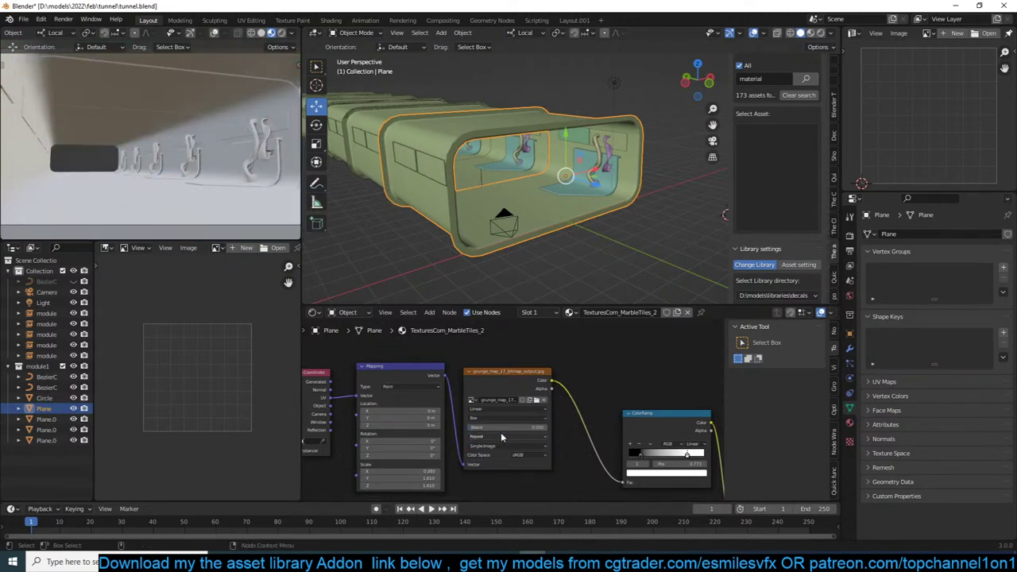
drag(330, 405, 360, 395)
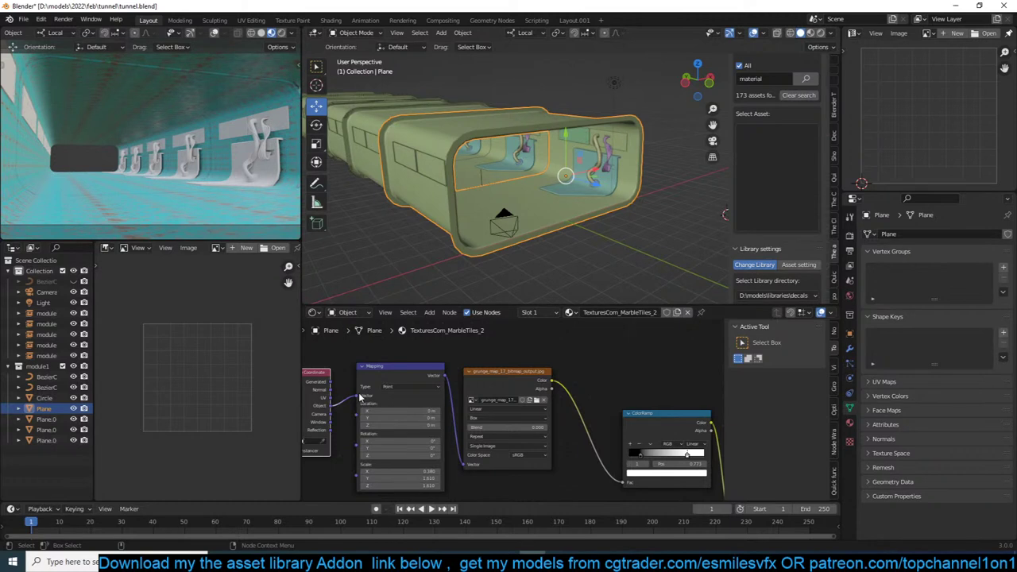
Scale the grunge_map_17 Mapping node uniformly on all three axes, trying 1 and about 0.06.
drag(431, 471, 358, 485)
text(1)
key(Return)
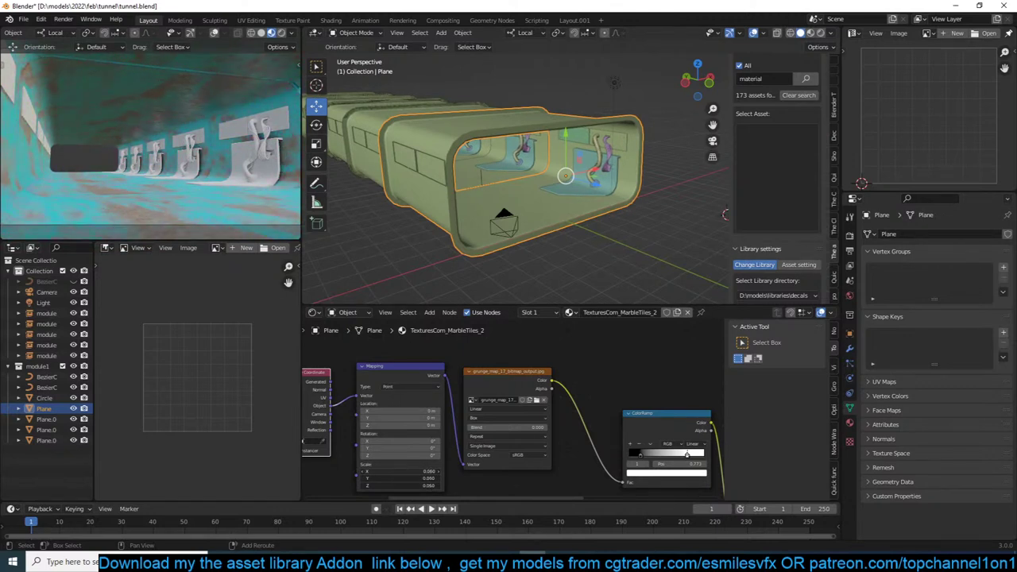
Change Color2 of the Mix node feeding the Principled BSDF's Base Color to a light desaturated blue.
scroll(547, 449, down, 2)
middle_drag(547, 449, 501, 367)
scroll(503, 370, up, 3)
click(567, 415)
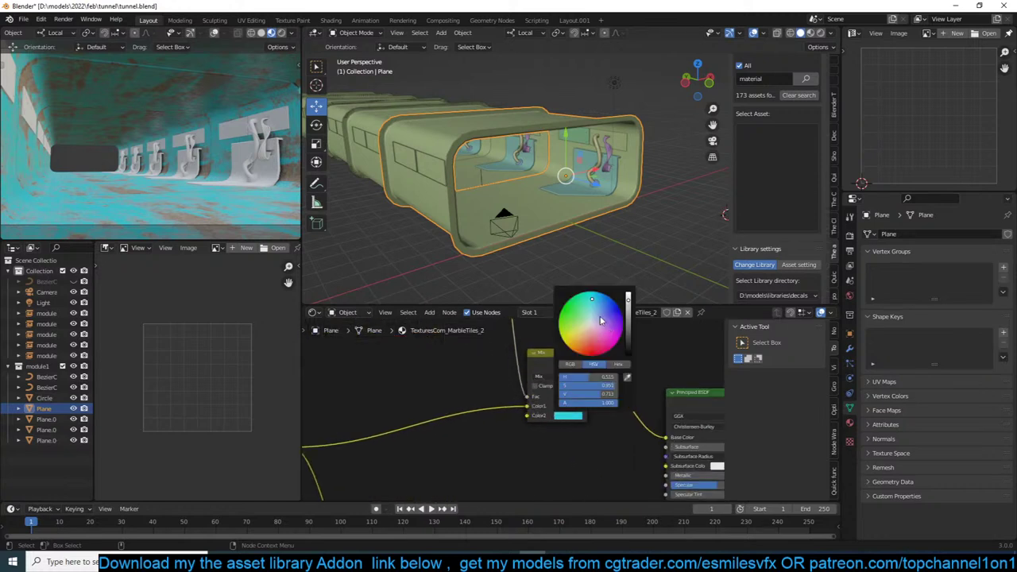
drag(602, 321, 593, 311)
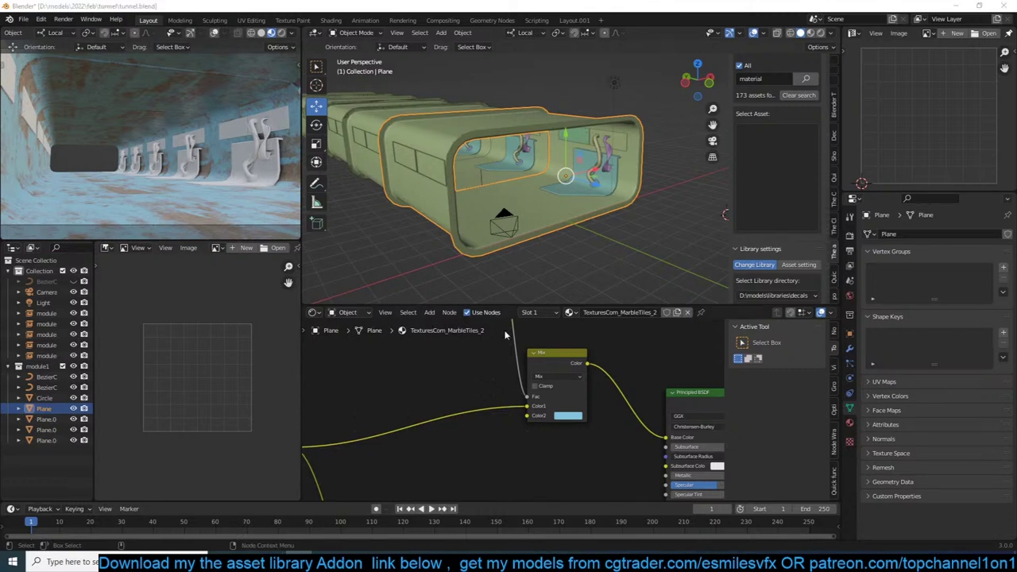
Preview the grunge_map_18 texture by itself on the tunnel surface.
middle_drag(518, 395, 584, 374)
scroll(578, 370, down, 3)
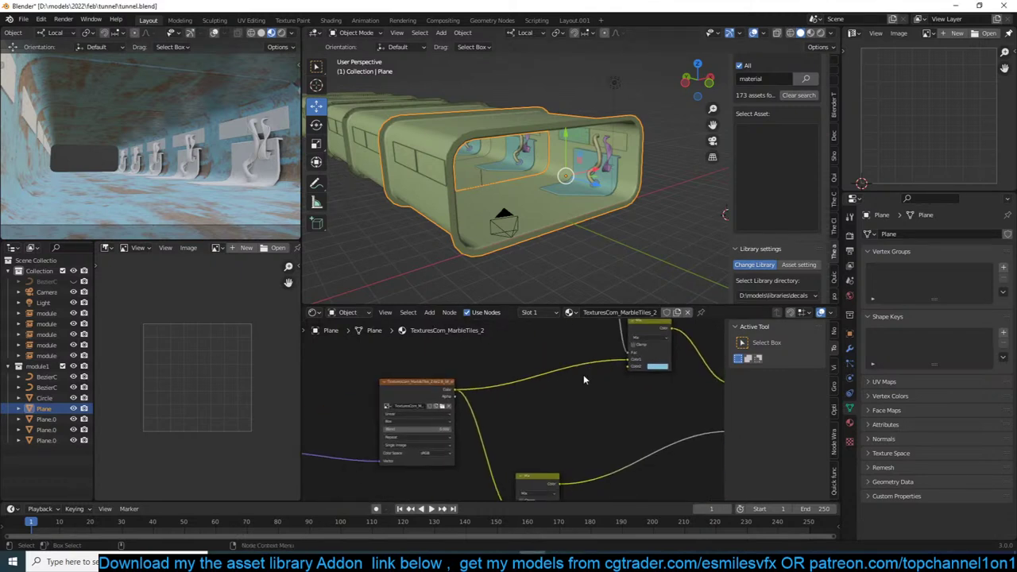
middle_drag(454, 466, 541, 385)
scroll(520, 438, down, 2)
middle_drag(520, 438, 625, 320)
scroll(524, 389, up, 4)
ctrl+shift+click(474, 385)
scroll(576, 394, down, 4)
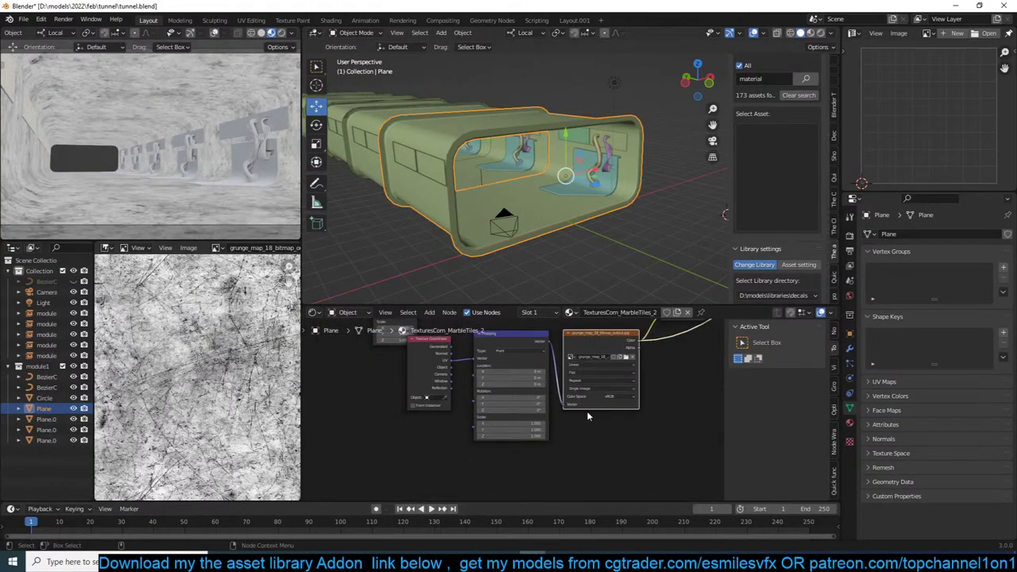
Preview the TexturesCom_MarbleTiles texture by itself and lower its Mapping node's scale uniformly on all three axes.
middle_drag(517, 373, 525, 420)
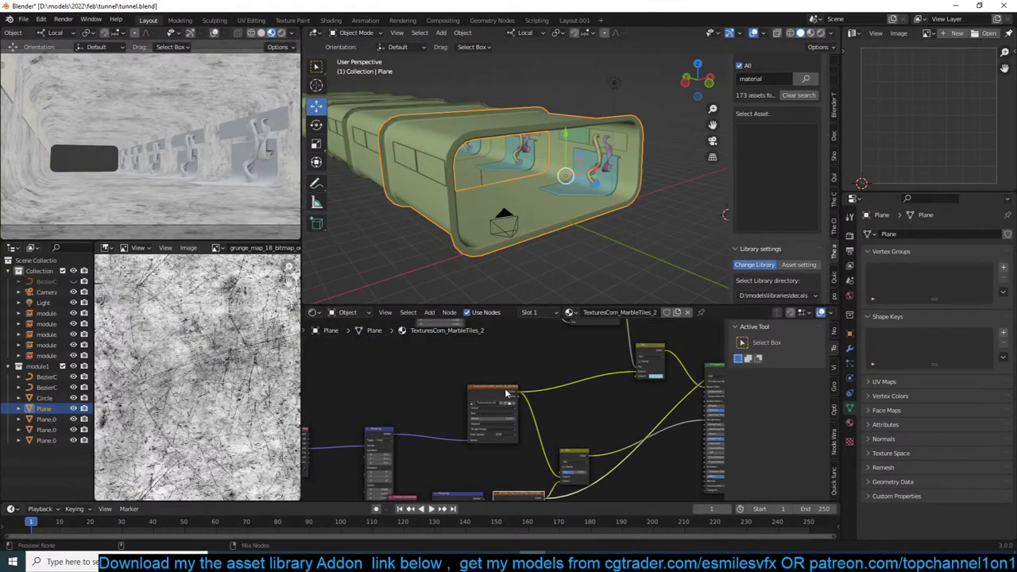
ctrl+shift+click(504, 388)
middle_drag(452, 405, 551, 356)
scroll(572, 375, up, 3)
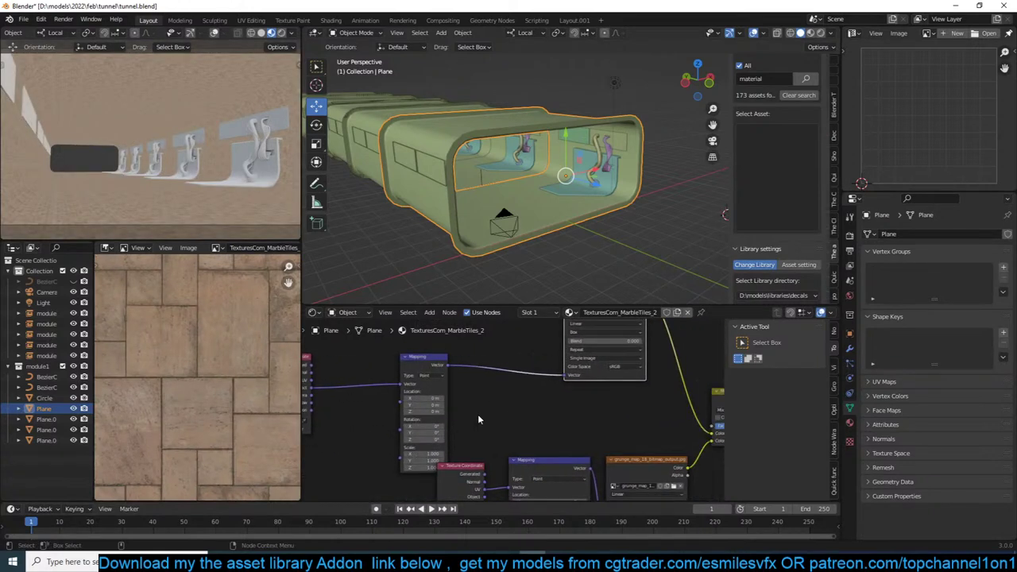
middle_drag(507, 397, 573, 395)
drag(497, 452, 406, 464)
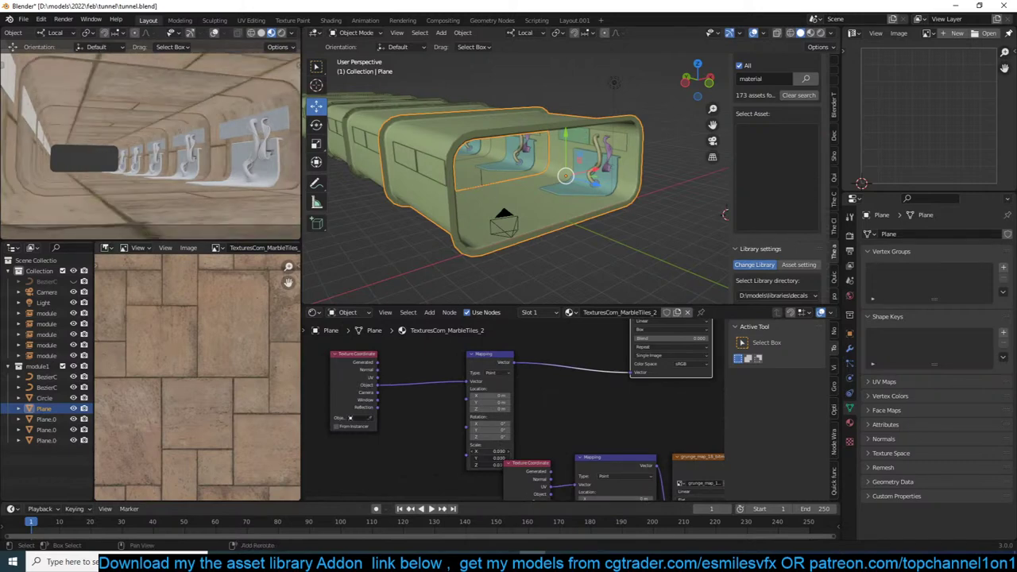
Preview the Mix node feeding Base Color, change its Color2 to light orange, and reconnect the Principled BSDF to the output.
scroll(594, 410, down, 7)
middle_drag(595, 414, 508, 398)
scroll(438, 440, up, 3)
ctrl+shift+click(438, 440)
scroll(438, 437, up, 7)
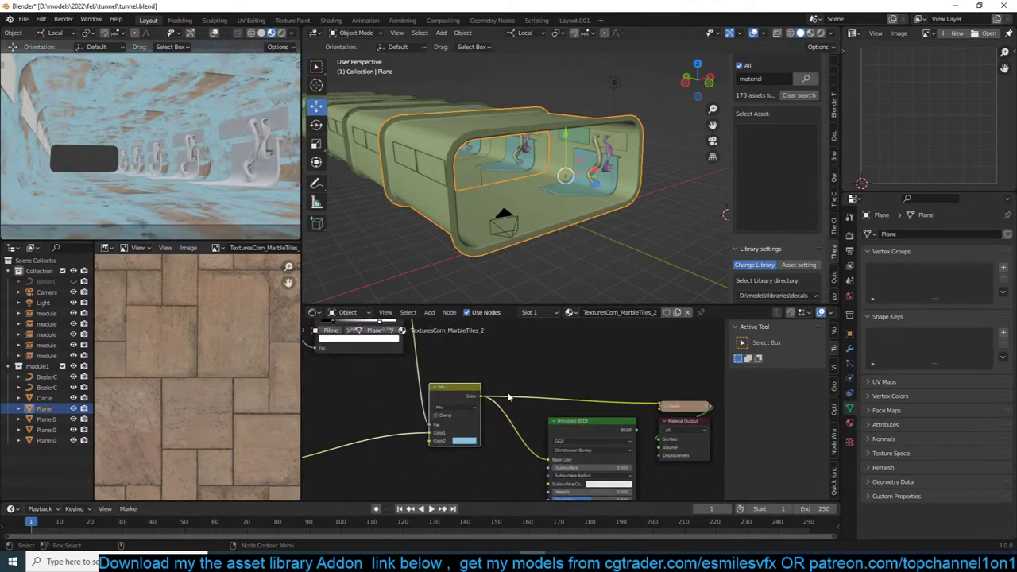
click(465, 441)
click(479, 364)
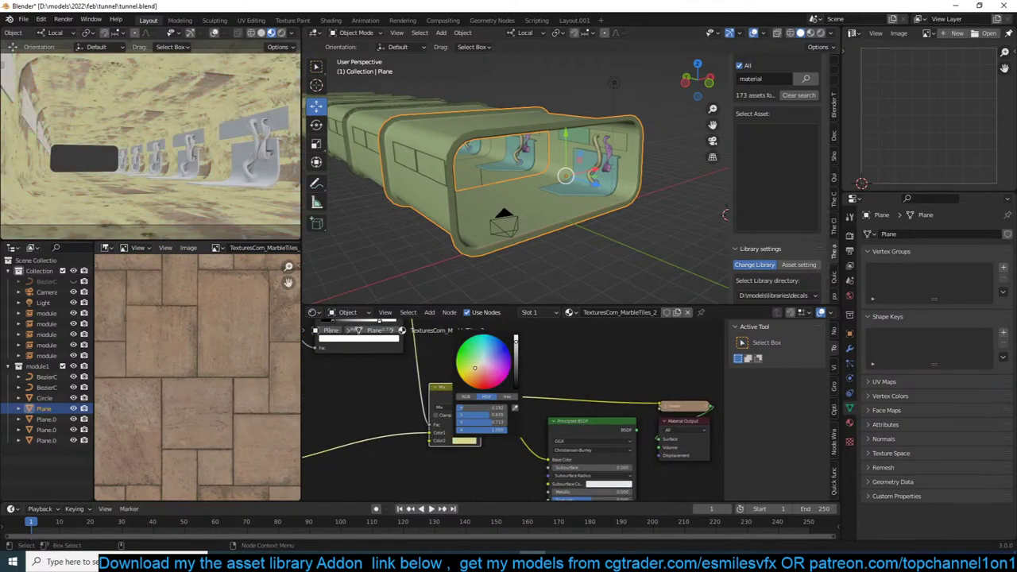
drag(477, 368, 478, 373)
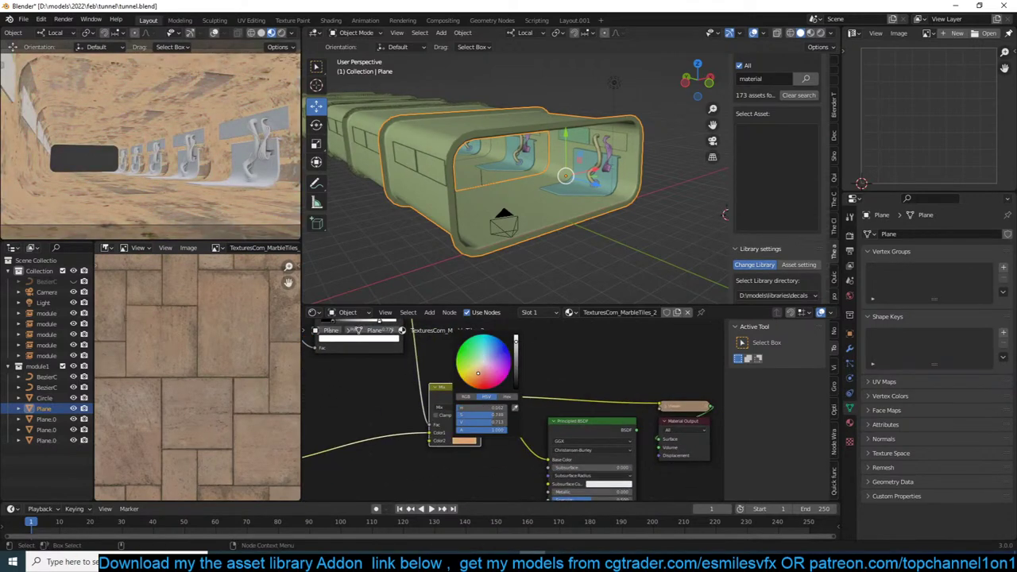
ctrl+shift+click(591, 423)
key(alt+a)
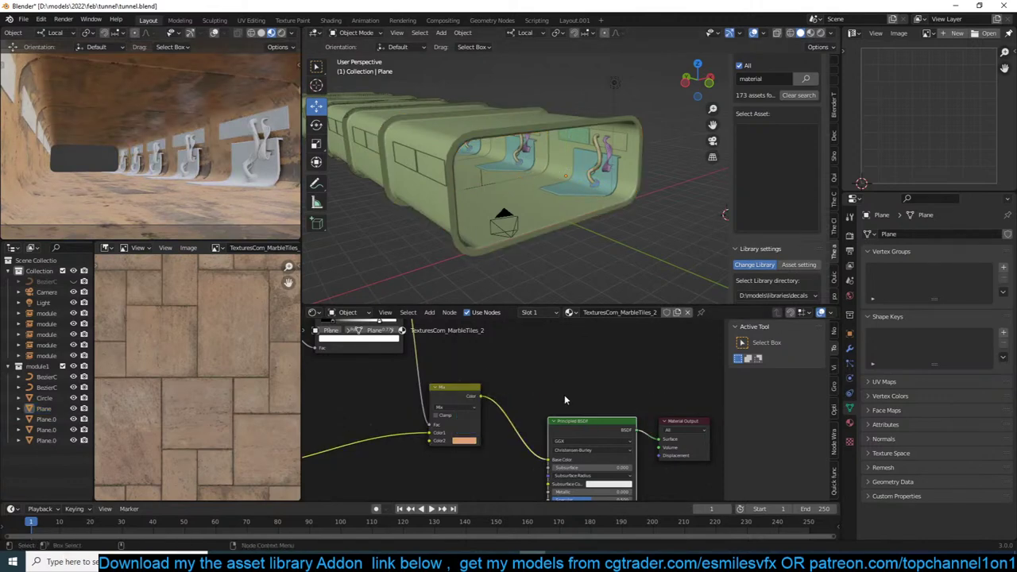
Darken the Mix node's Color2 to a muted reddish brown.
scroll(565, 397, down, 1)
mouse_move(563, 404)
middle_down()
mouse_move(585, 385)
mouse_move(563, 416)
middle_up()
scroll(587, 387, up, 4)
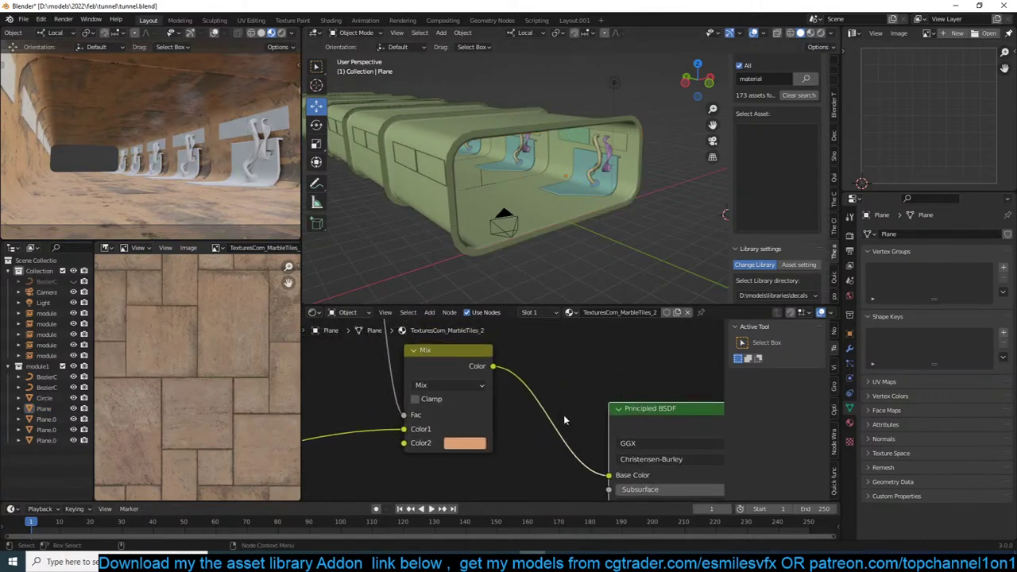
click(457, 445)
drag(554, 285, 554, 298)
mouse_move(656, 213)
middle_down()
mouse_move(611, 216)
mouse_move(660, 202)
middle_up()
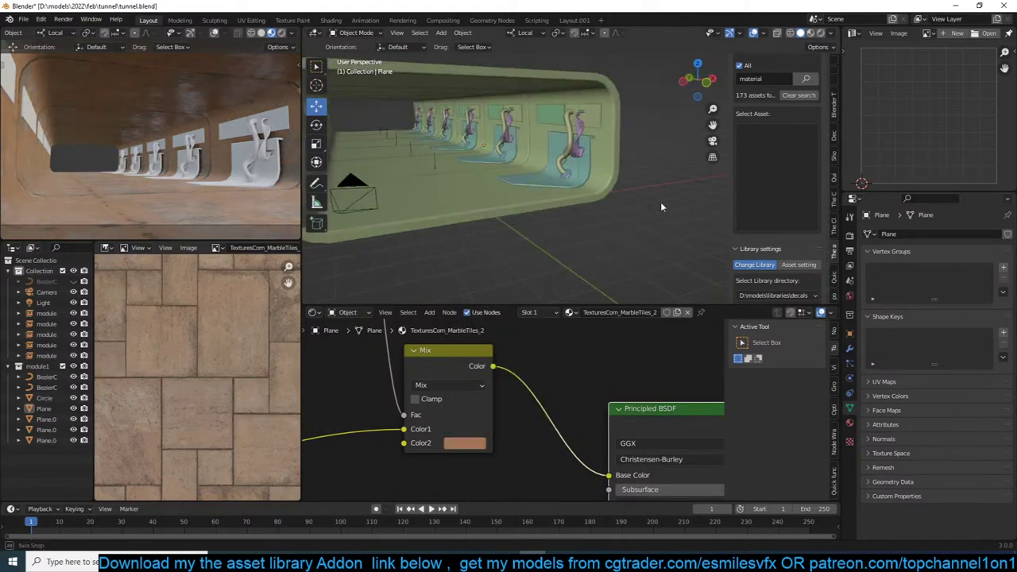
Switch the camera viewport to Rendered shading and define a render region around the camera frame.
middle_drag(678, 367, 583, 322)
scroll(560, 397, down, 2)
middle_drag(560, 396, 477, 401)
scroll(520, 416, down, 3)
scroll(511, 404, down, 2)
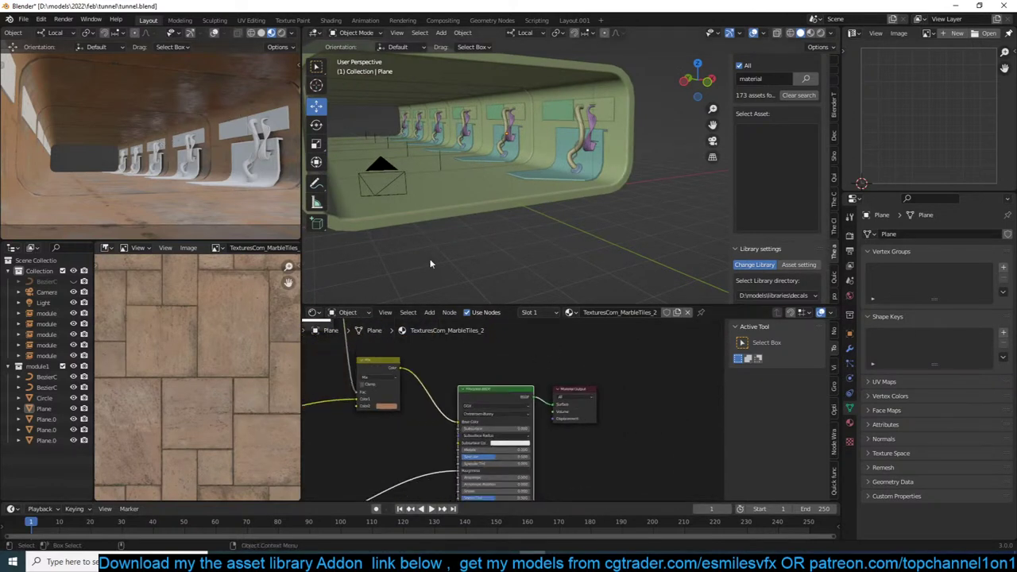
click(282, 34)
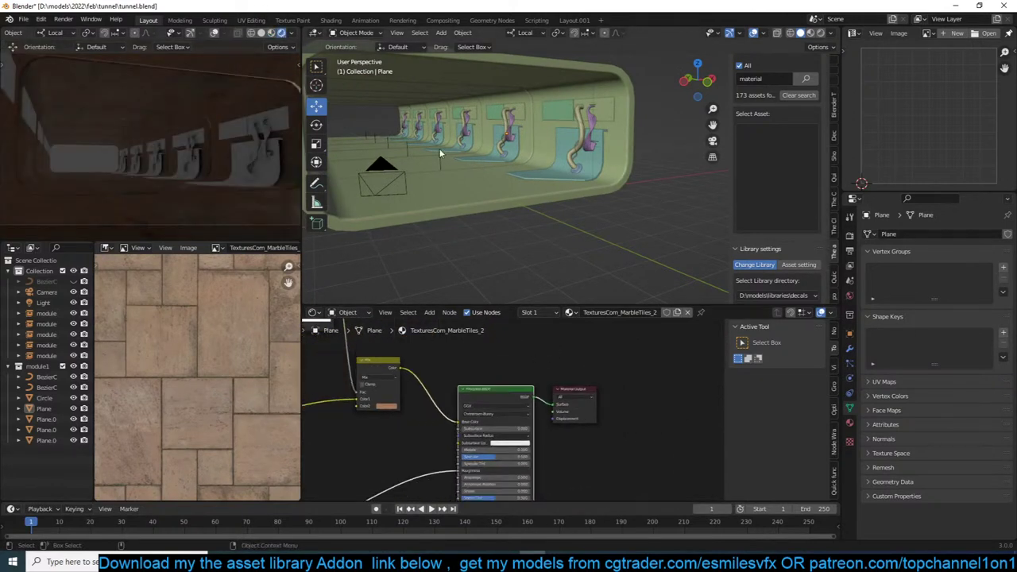
shift+middle_drag(548, 124, 565, 154)
key(KP_0)
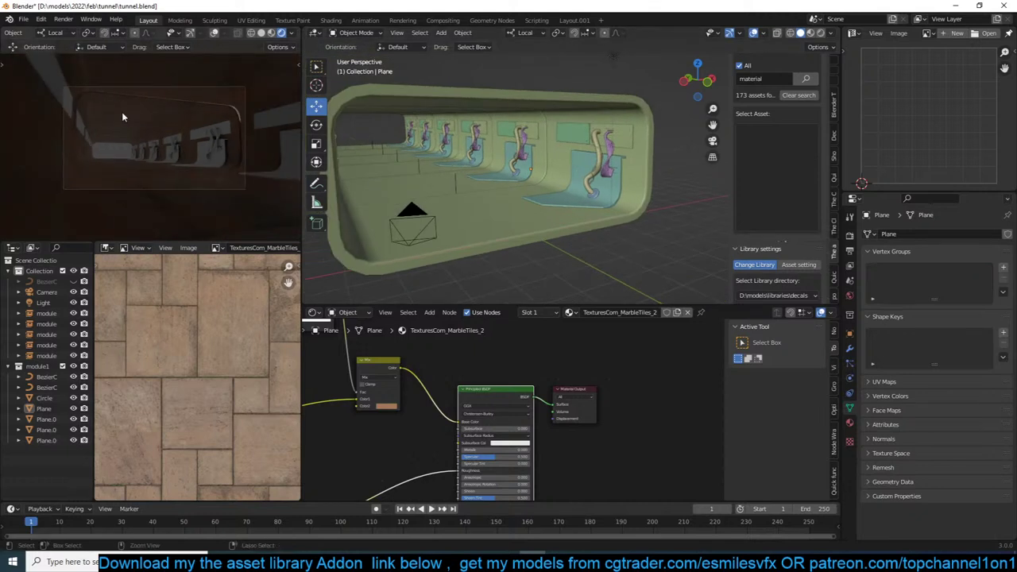
key(ctrl+b)
drag(39, 83, 261, 203)
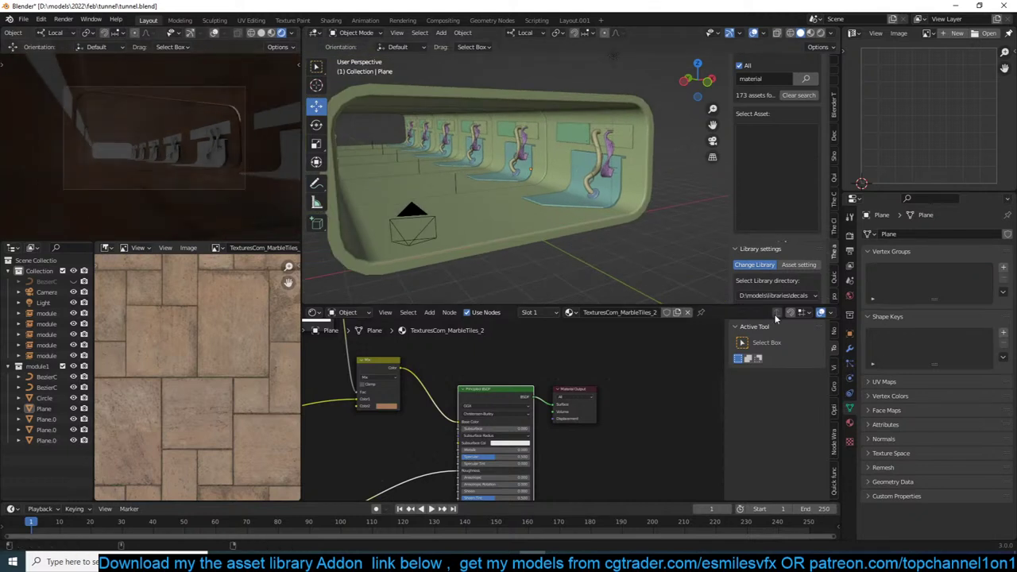
Change the scene's render engine to Cycles.
click(849, 250)
click(850, 235)
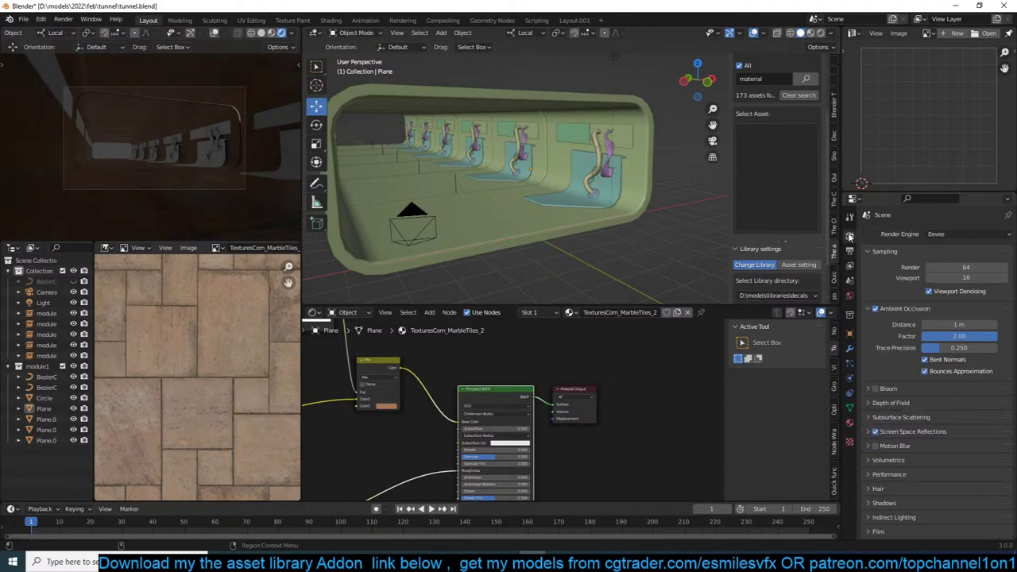
click(952, 233)
click(994, 270)
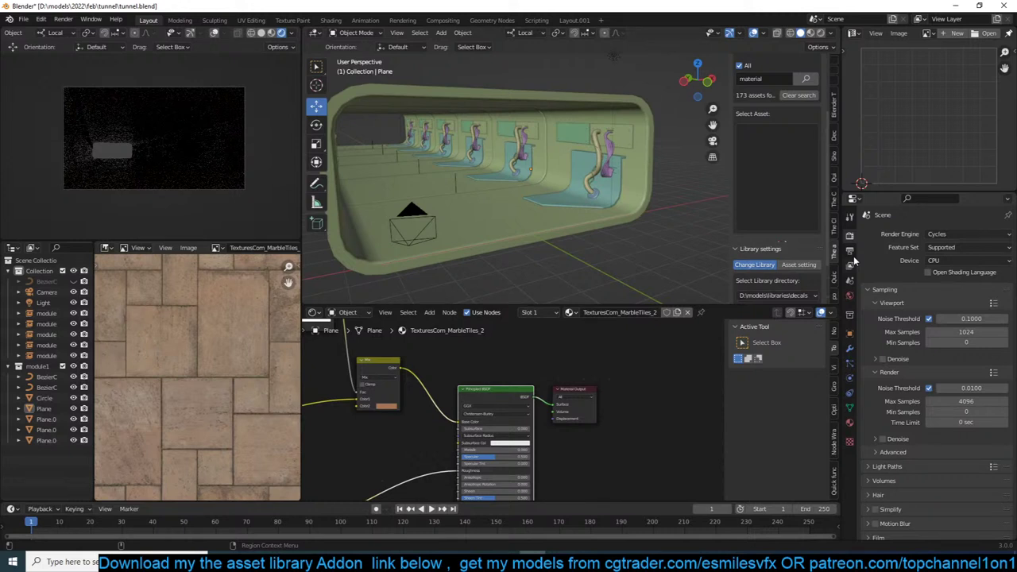
Clear the object selection and save tunnel.blend.
click(614, 215)
key(ctrl+s)
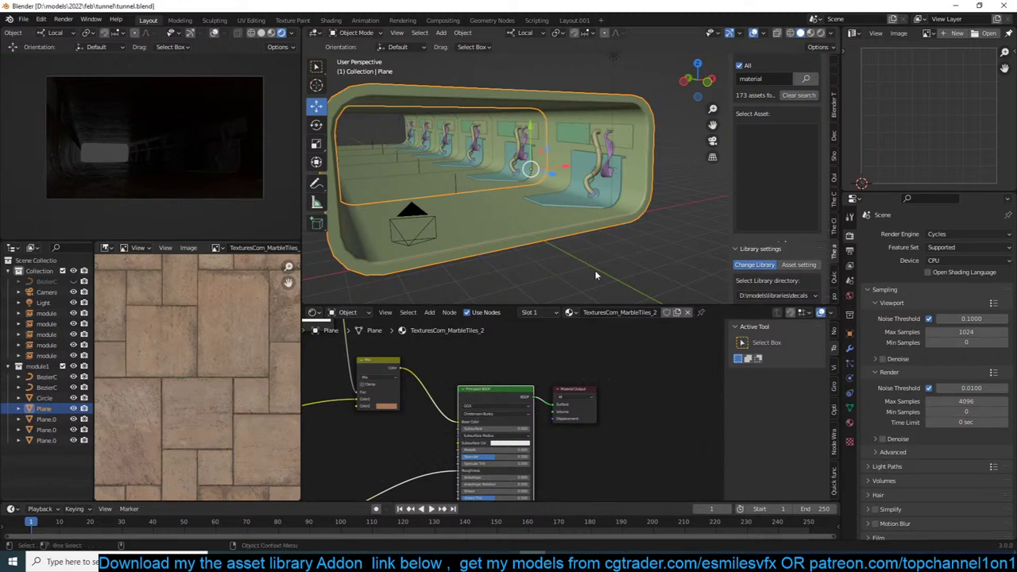
click(635, 249)
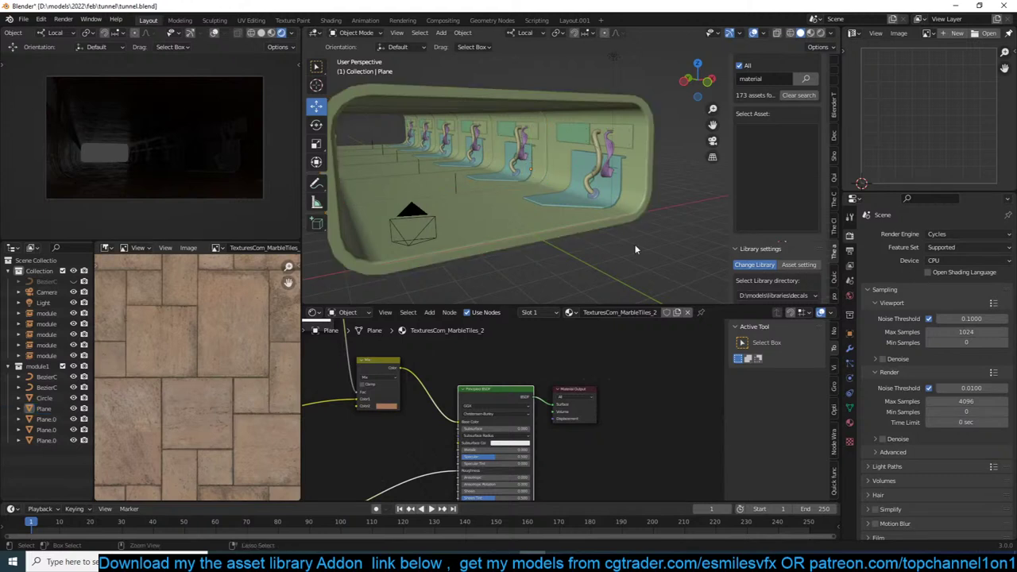
middle_drag(636, 249, 657, 207)
key(ctrl+s)
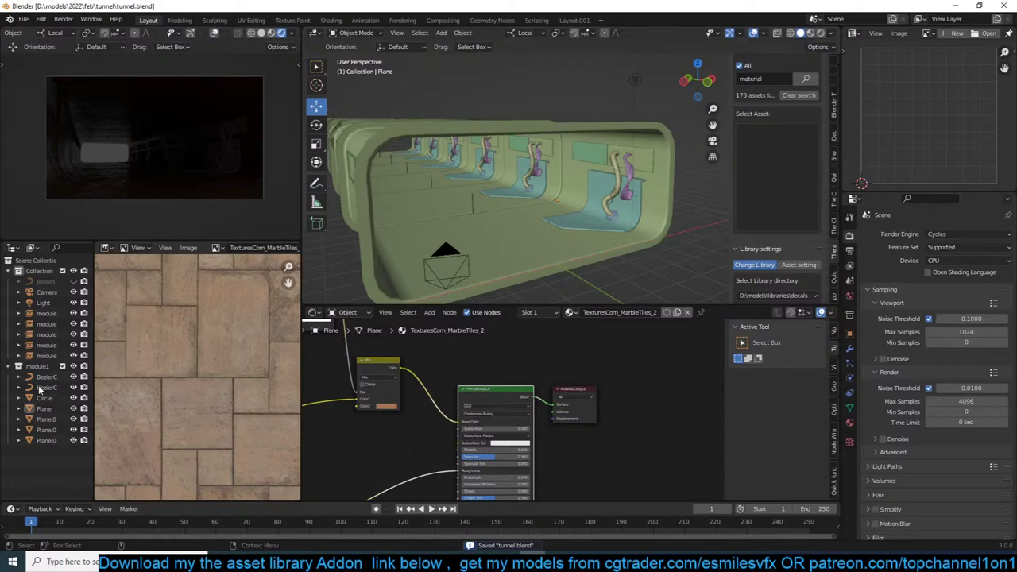
Search the asset library's objects for "light" and open the asset thumbnails.
scroll(538, 150, up, 3)
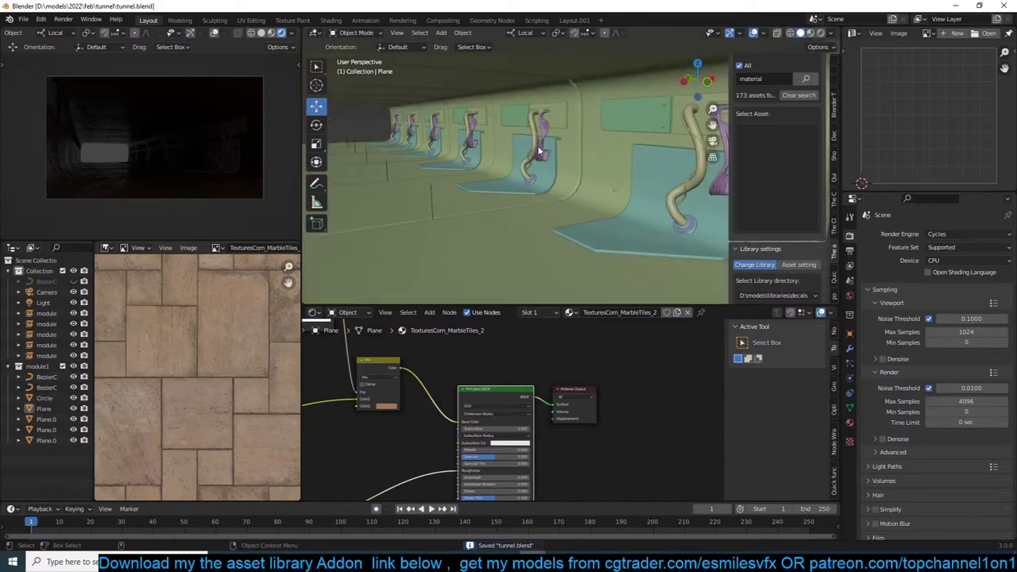
click(540, 151)
key(KP_Decimal)
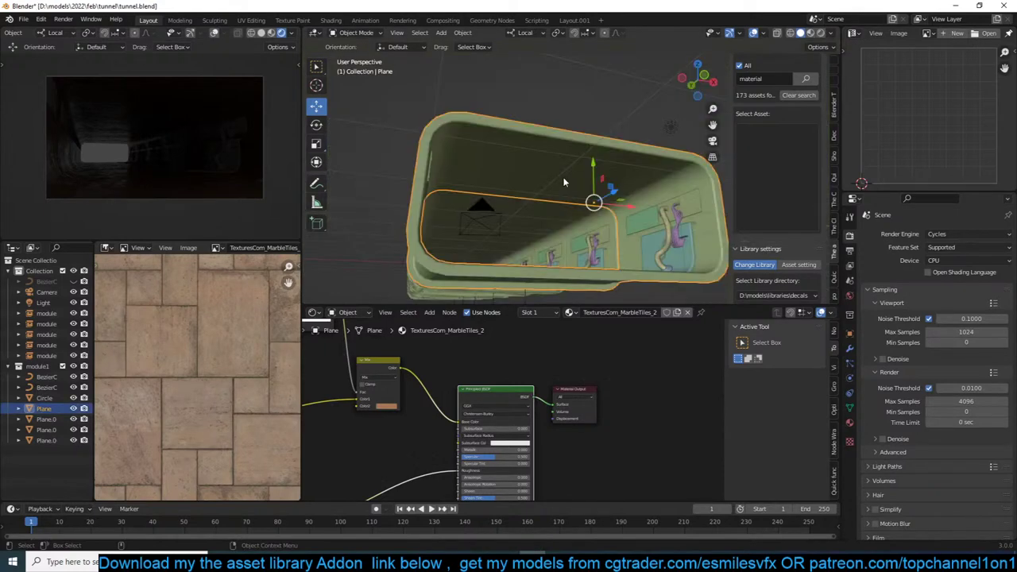
middle_drag(563, 182, 560, 203)
scroll(560, 203, up, 1)
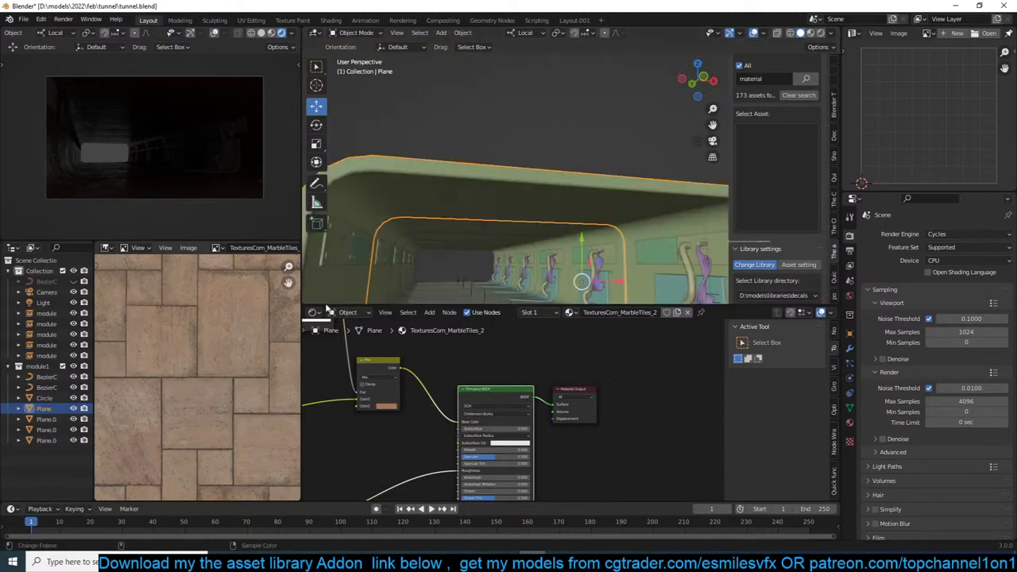
click(755, 79)
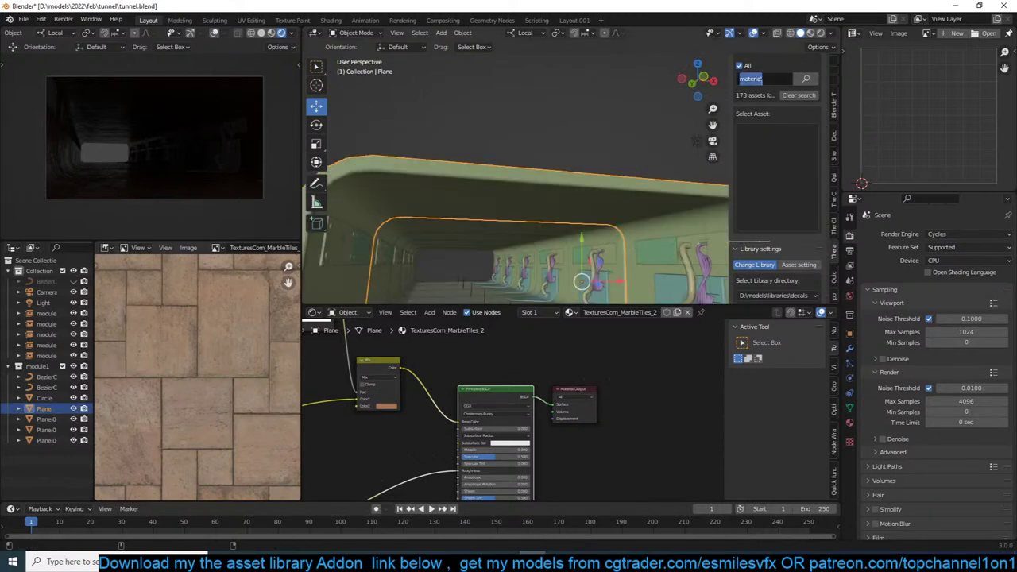
key(BackSpace)
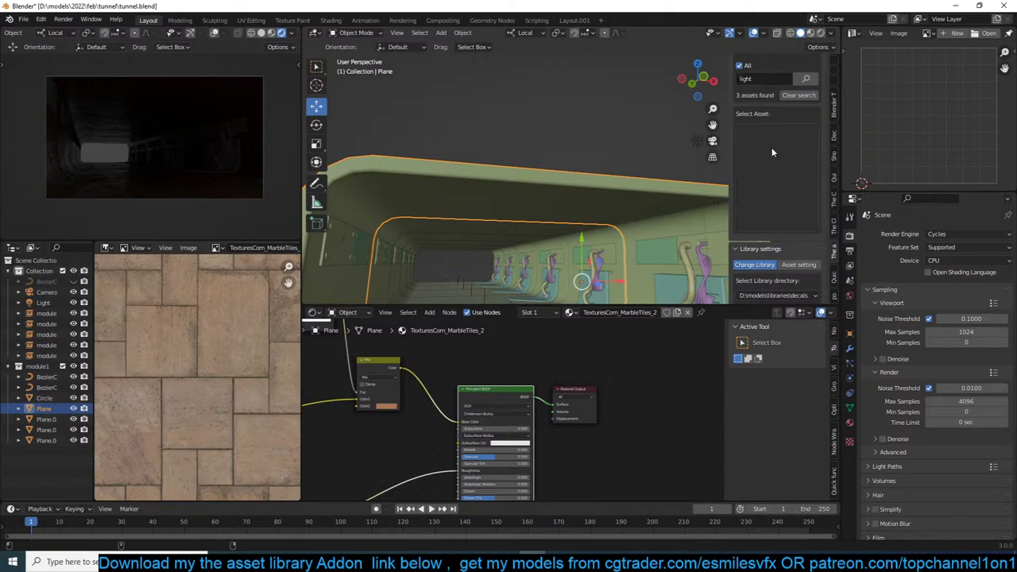
scroll(769, 148, up, 3)
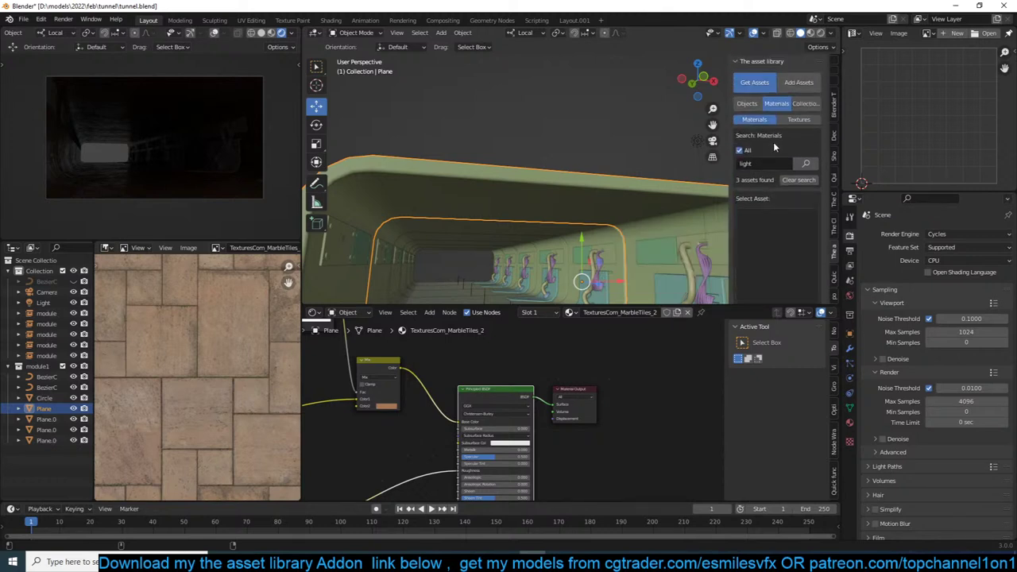
click(753, 105)
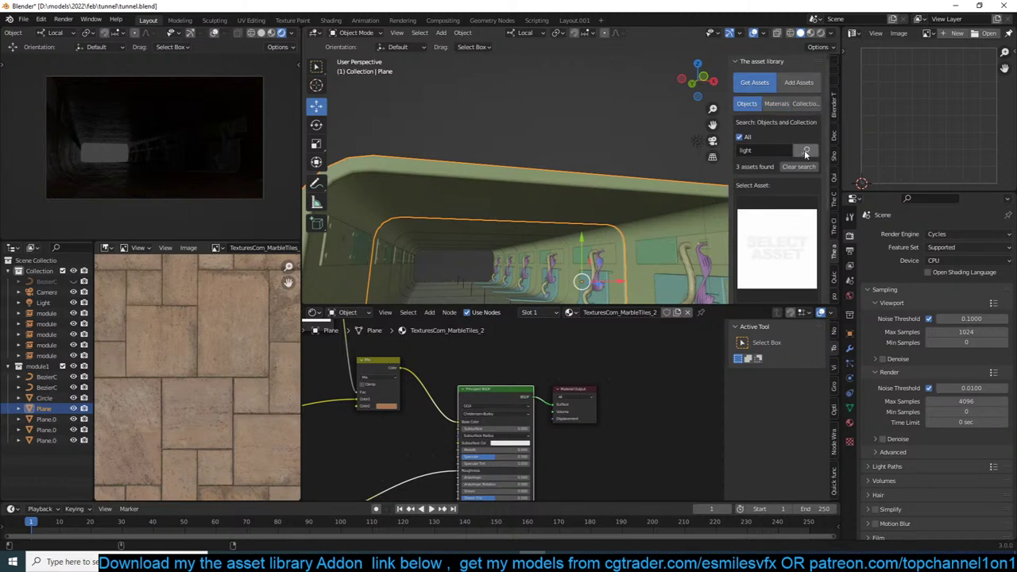
click(789, 226)
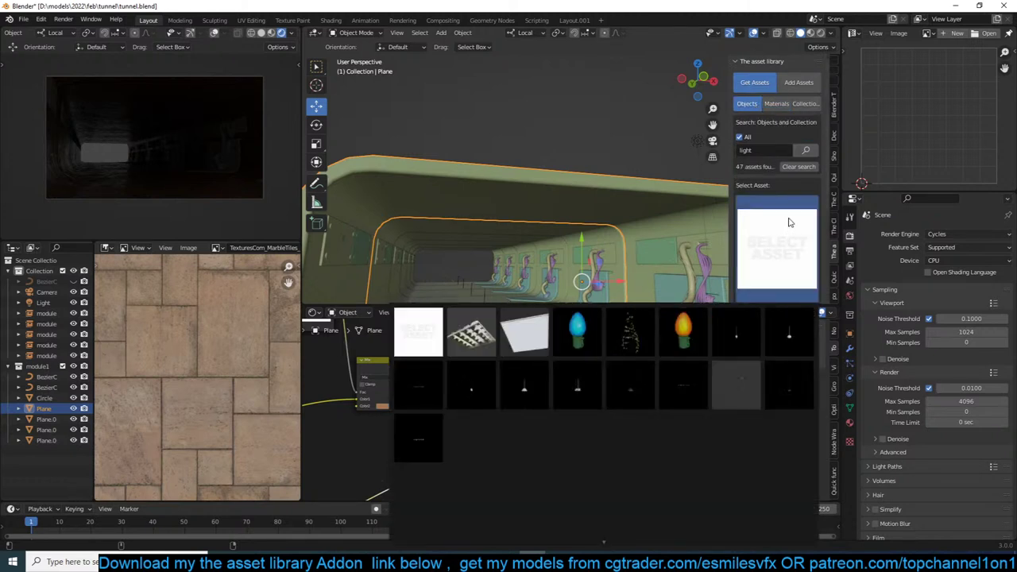
Add the flat white rectangular panel light asset to the tunnel ceiling.
click(524, 334)
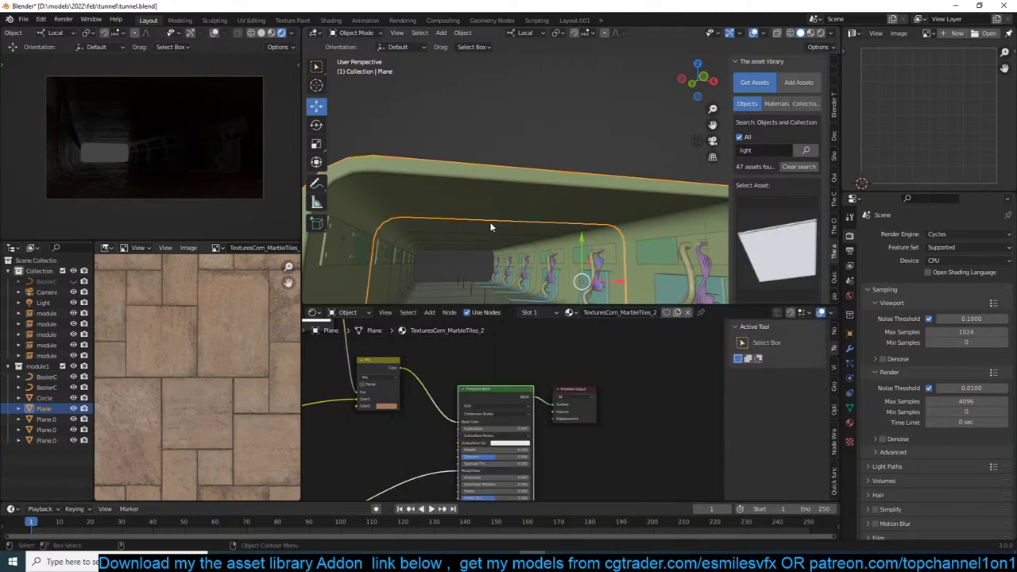
scroll(775, 199, down, 4)
click(768, 235)
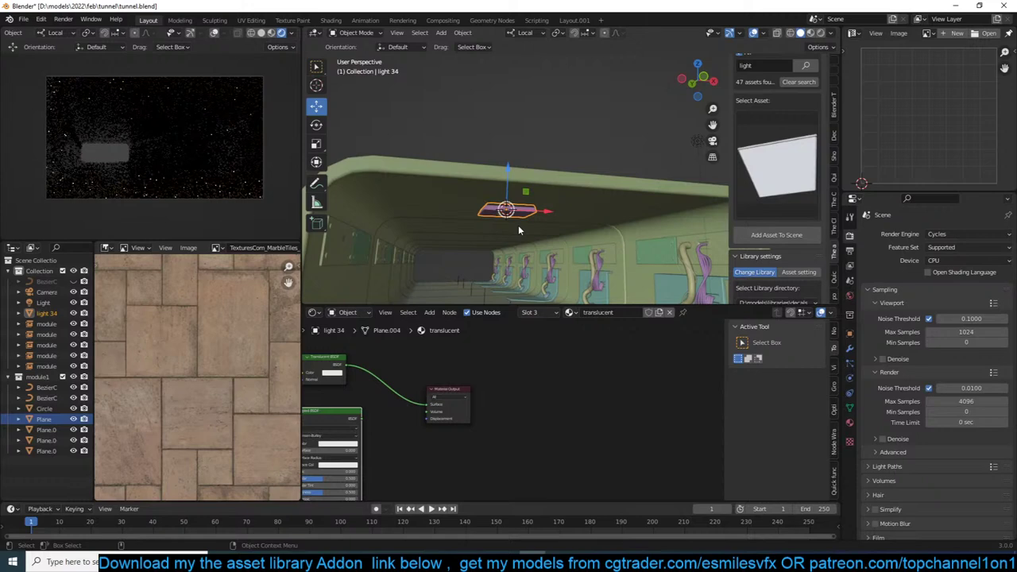
Move the ceiling panel light -0.11069 m along its local Z axis and set the Cycles device to GPU Compute.
middle_drag(518, 225, 592, 62)
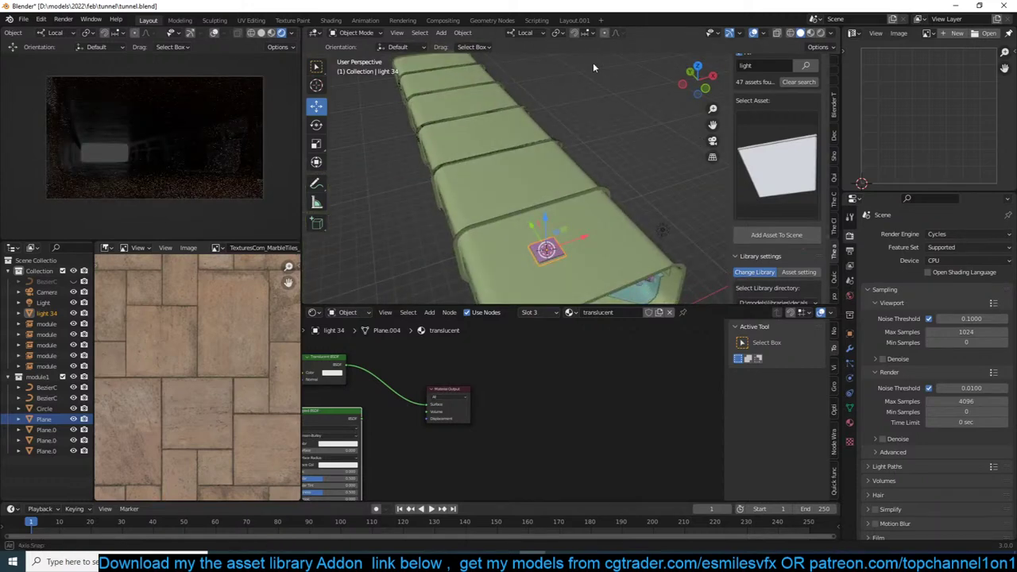
middle_drag(593, 62, 558, 124)
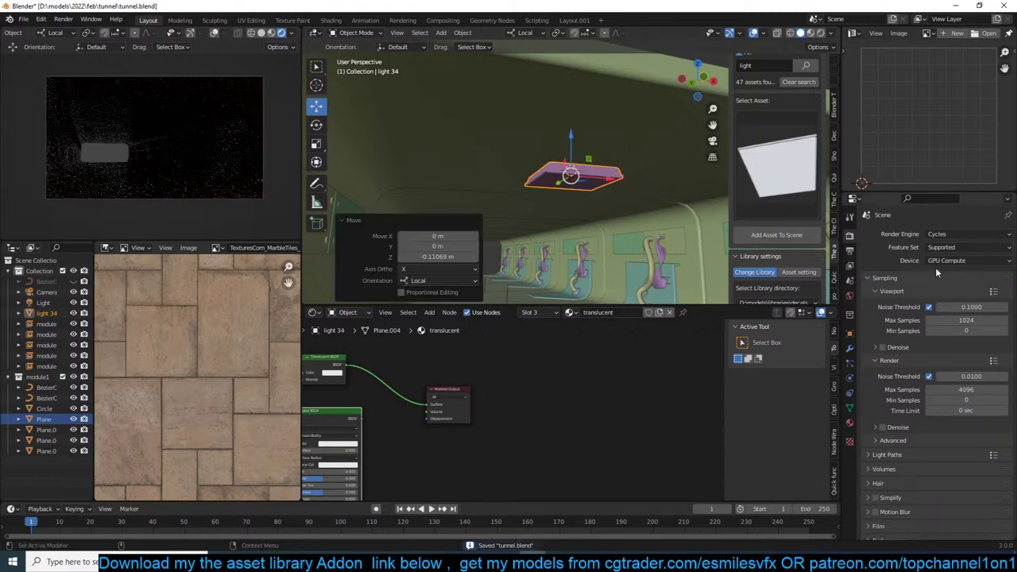
Collapse the Viewport sampling settings, pause the rendered camera viewport, and save tunnel.blend.
click(892, 291)
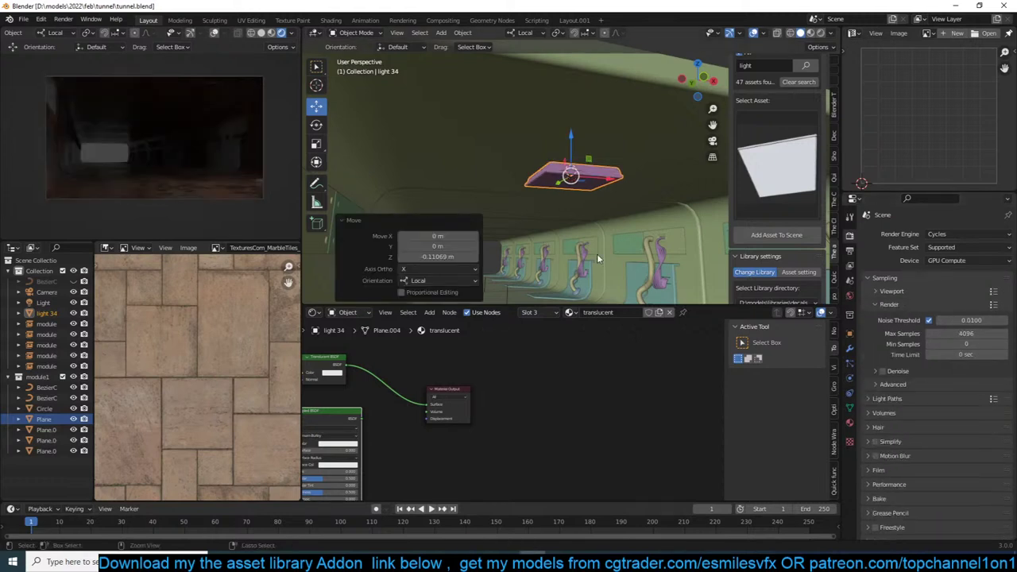
key(ctrl+s)
scroll(281, 33, down, 1)
click(291, 35)
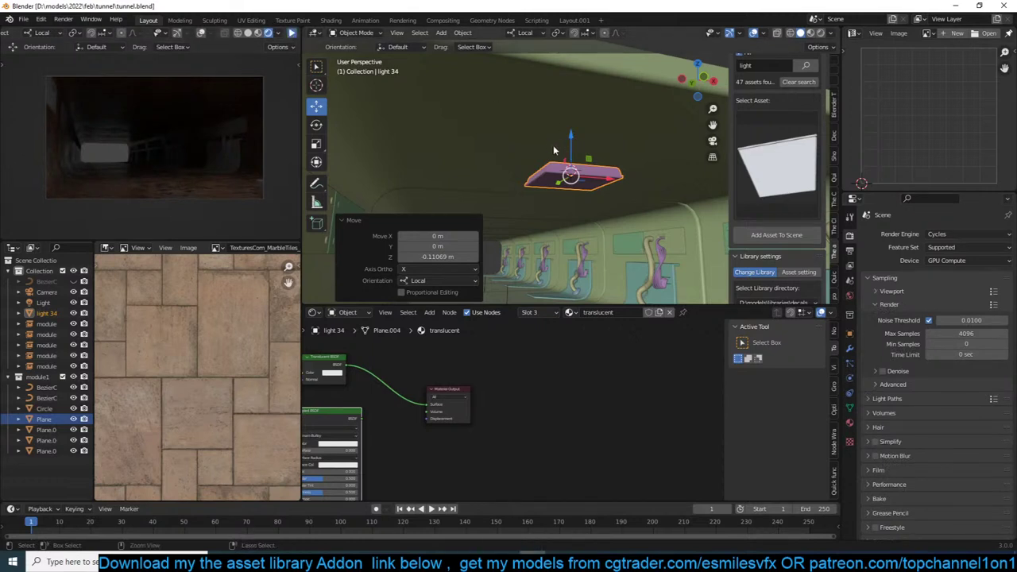
key(ctrl+s)
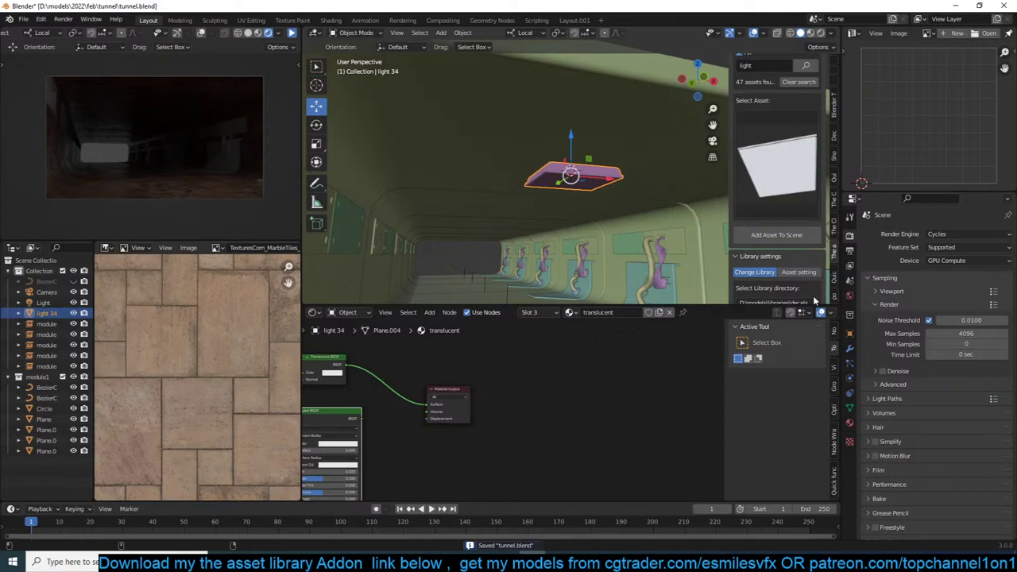
Show the panel light's material slots and delete the unconnected Principled BSDF node from its translucent material.
middle_drag(687, 401, 869, 388)
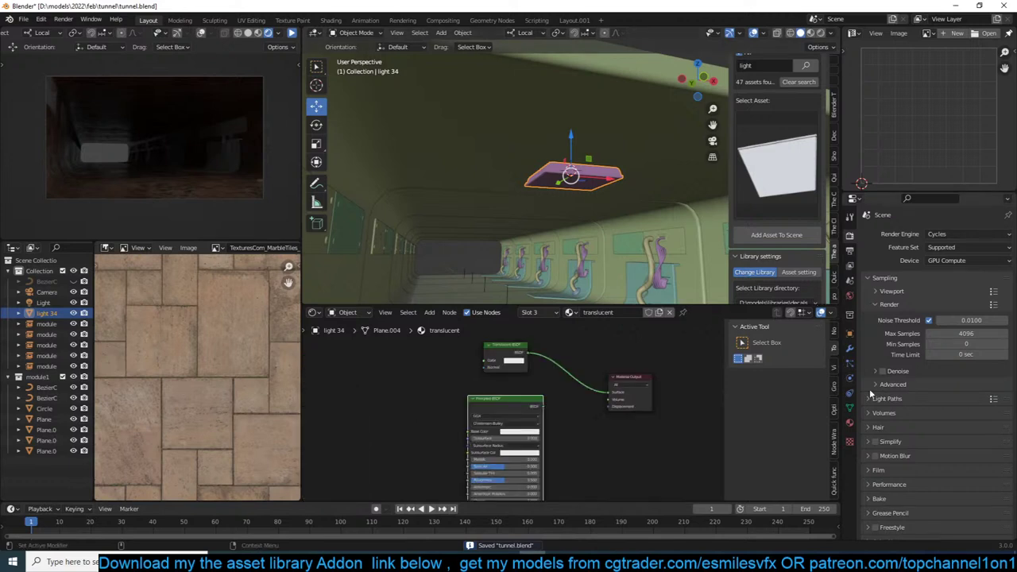
click(849, 422)
key(x)
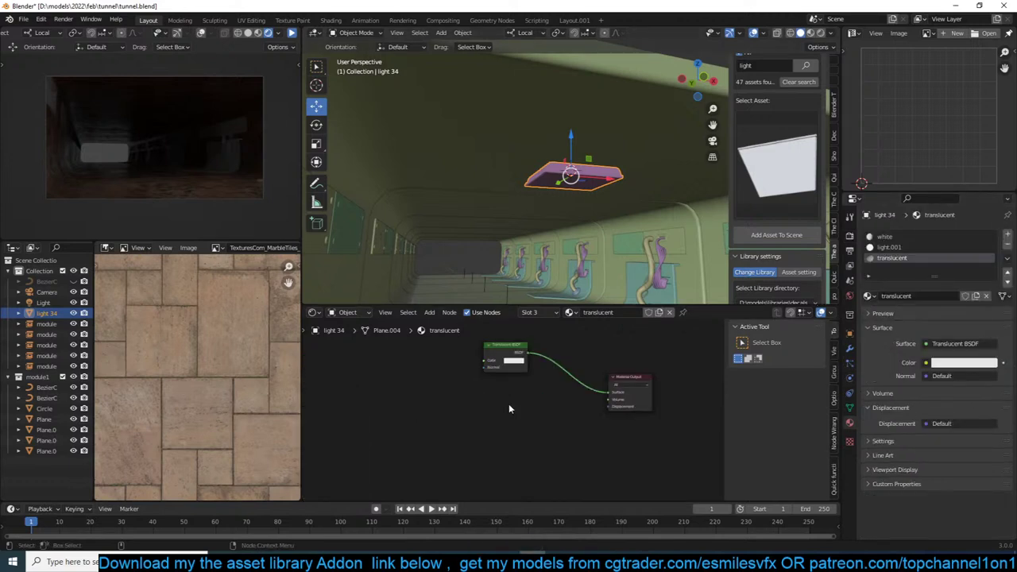
Set the Emission strength of the panel light's light.001 material to 1000.
click(889, 248)
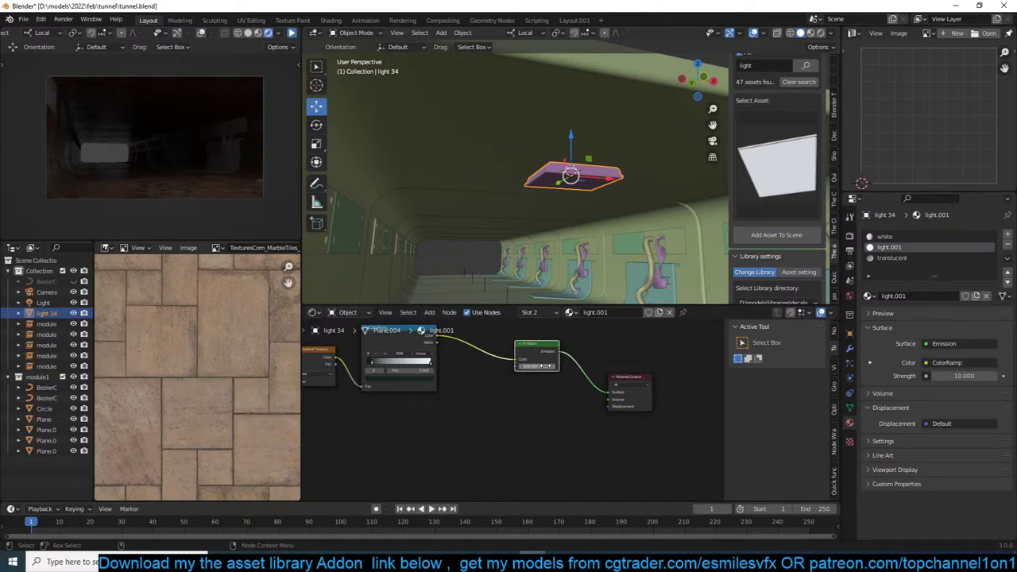
click(543, 366)
text(1000)
key(Return)
Scale the ceiling panel light uniformly by 0.443 and refresh the paused rendered viewport.
click(610, 204)
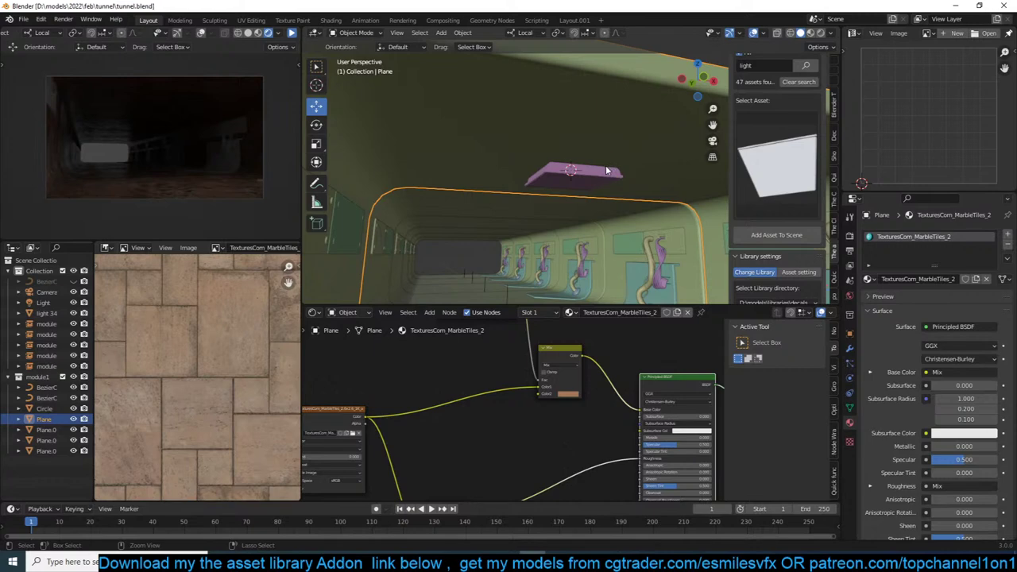
click(608, 178)
scroll(609, 178, up, 4)
key(s)
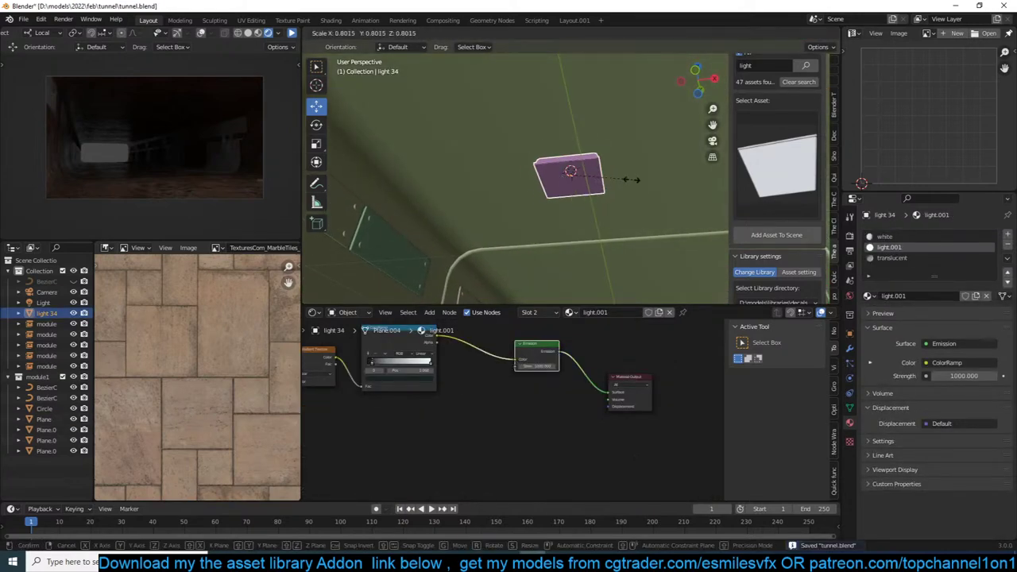
click(606, 179)
scroll(608, 179, up, 3)
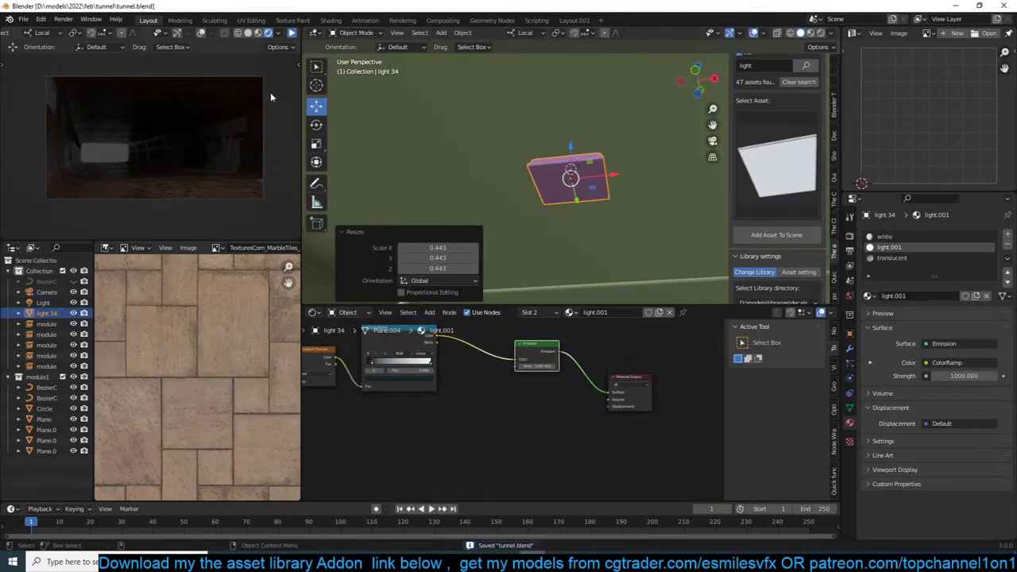
click(294, 33)
click(293, 33)
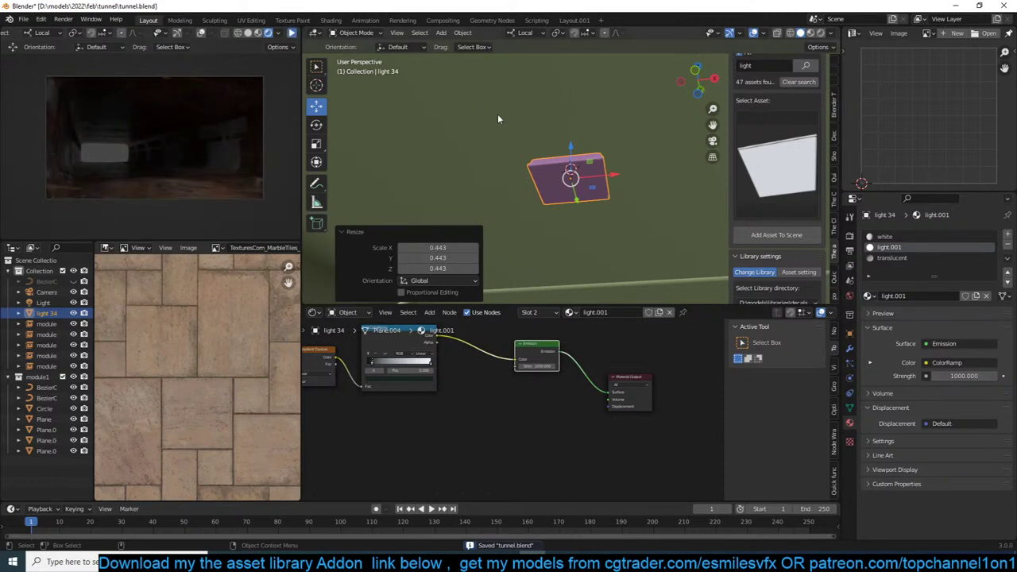
Move the panel light into the module1 collection and check its repetition along the tunnel from the camera.
key(KP_7)
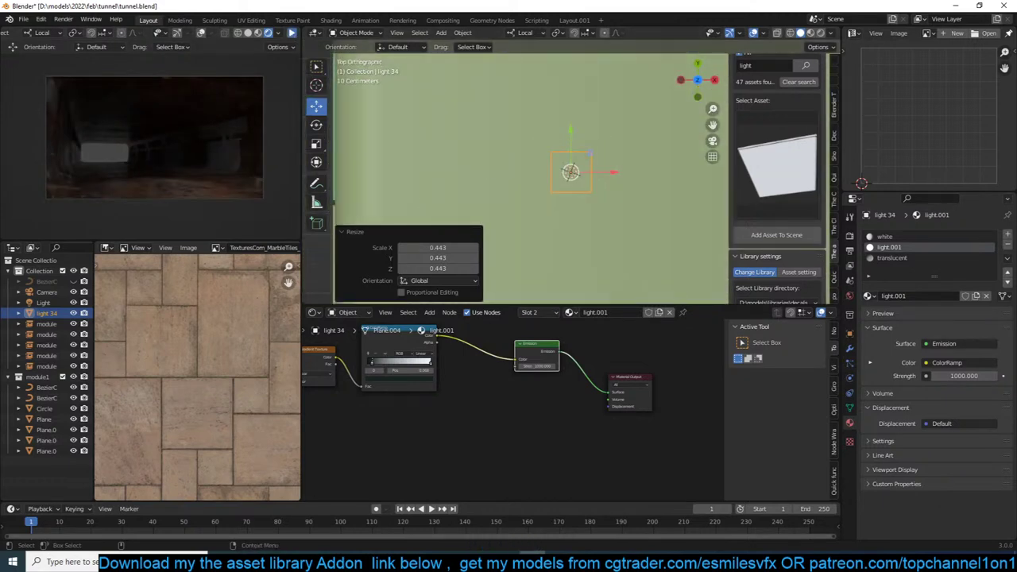
drag(47, 313, 39, 376)
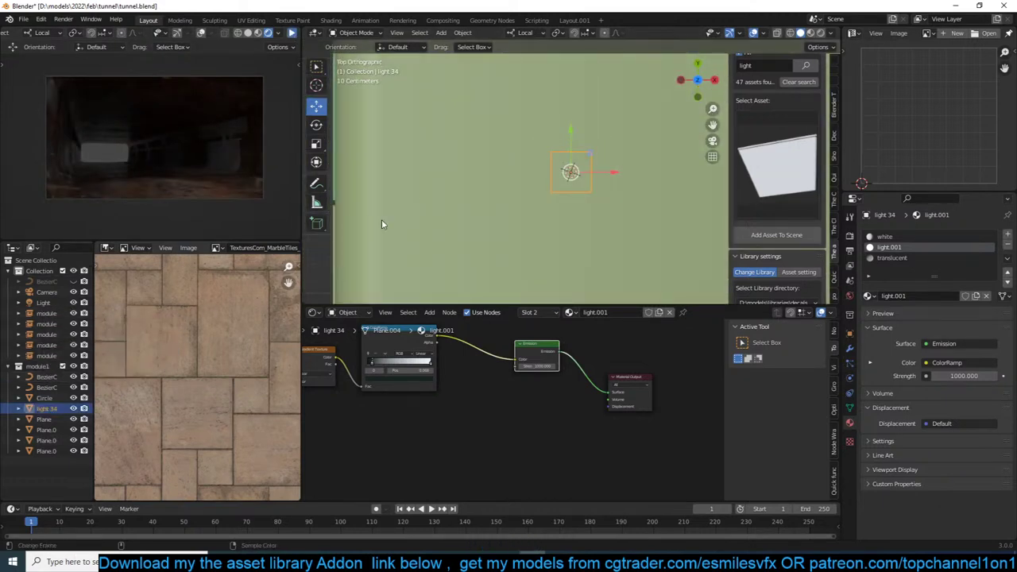
key(KP_0)
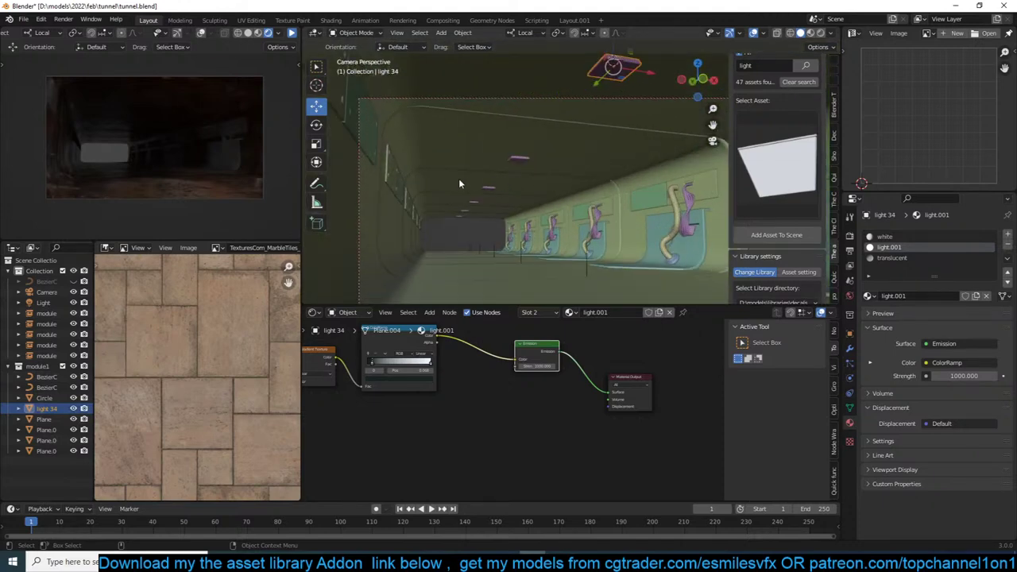
Rotate the panel light 90° about the Z axis in the top wireframe view.
key(KP_7)
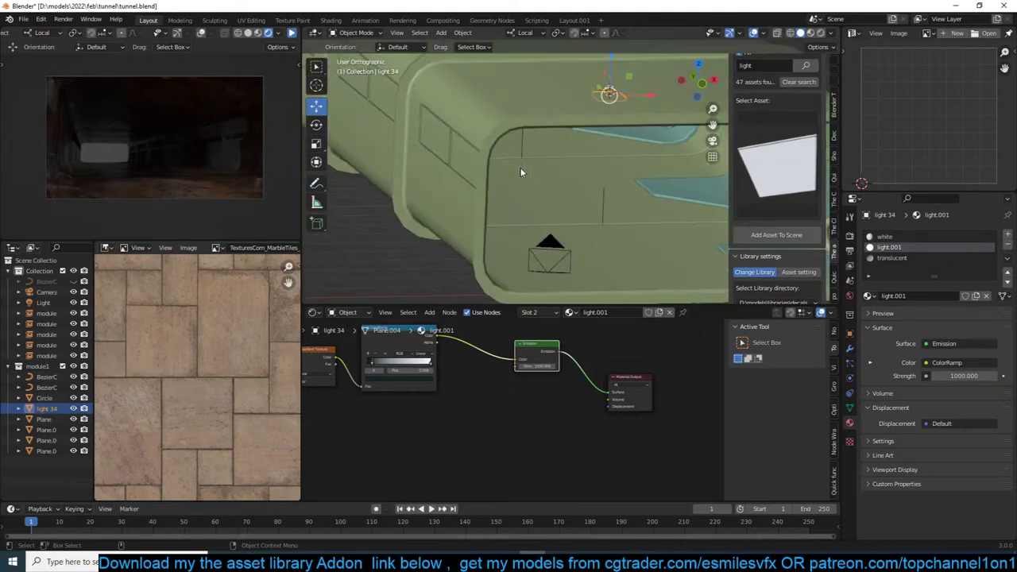
shift+middle_drag(612, 144, 568, 154)
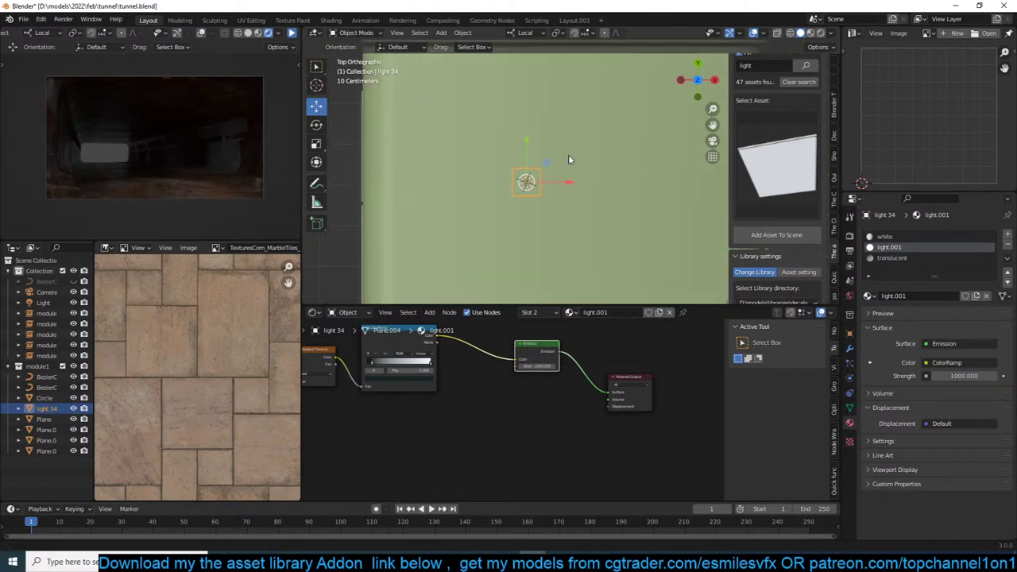
scroll(581, 149, down, 4)
scroll(582, 149, up, 4)
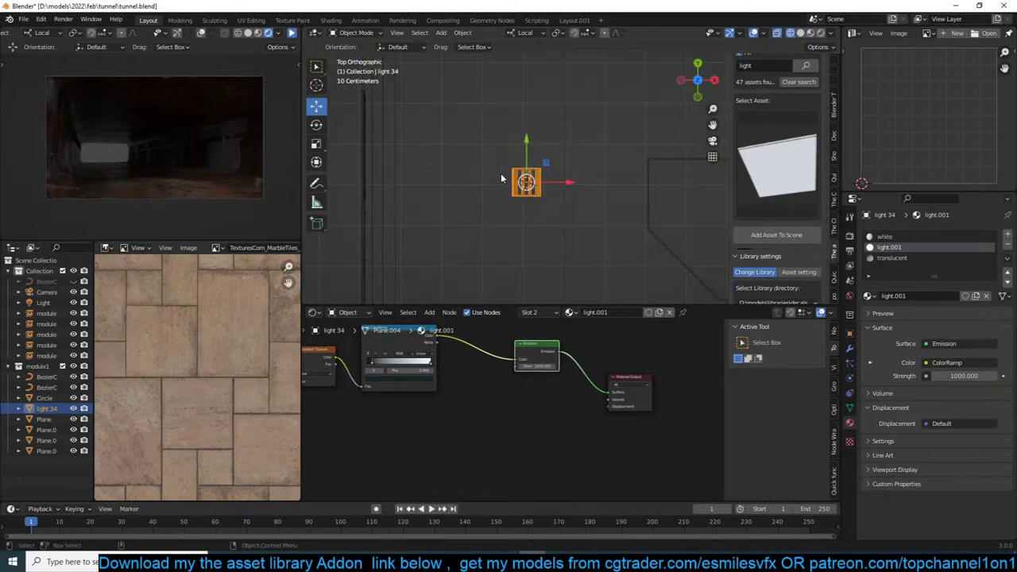
text(r90)
key(Return)
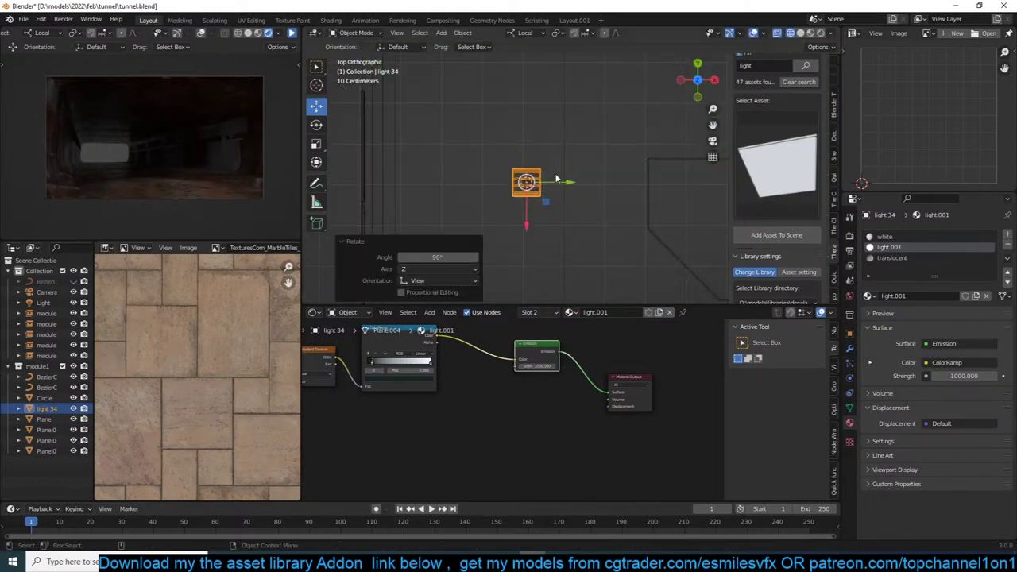
Stretch the panel light into a long strip by moving one side's vertices -2.5564 m along local Y.
key(Tab)
scroll(554, 175, up, 2)
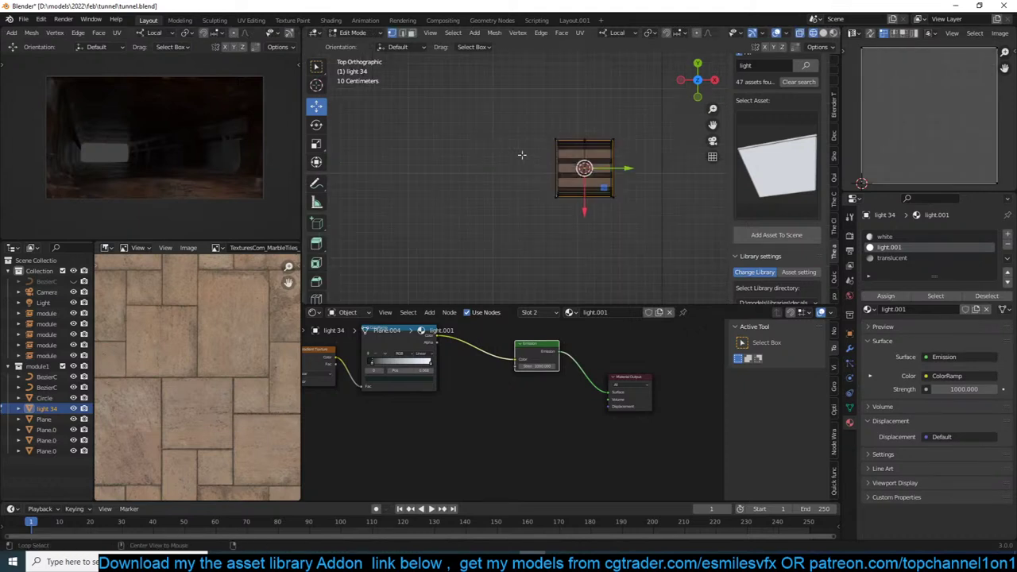
drag(512, 104, 576, 244)
drag(607, 168, 395, 171)
scroll(530, 193, down, 1)
scroll(603, 139, up, 4)
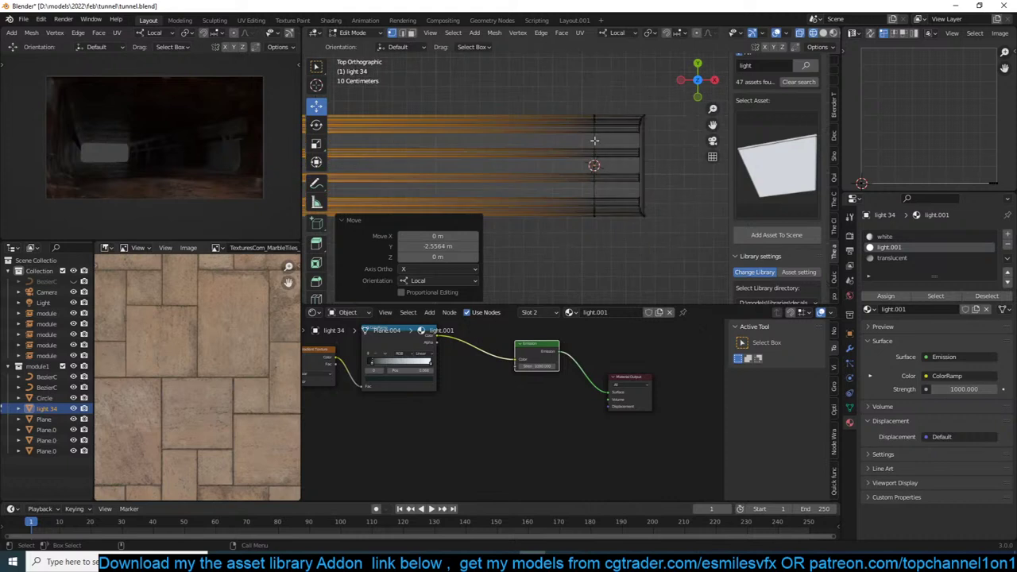
drag(574, 89, 606, 250)
click(616, 240)
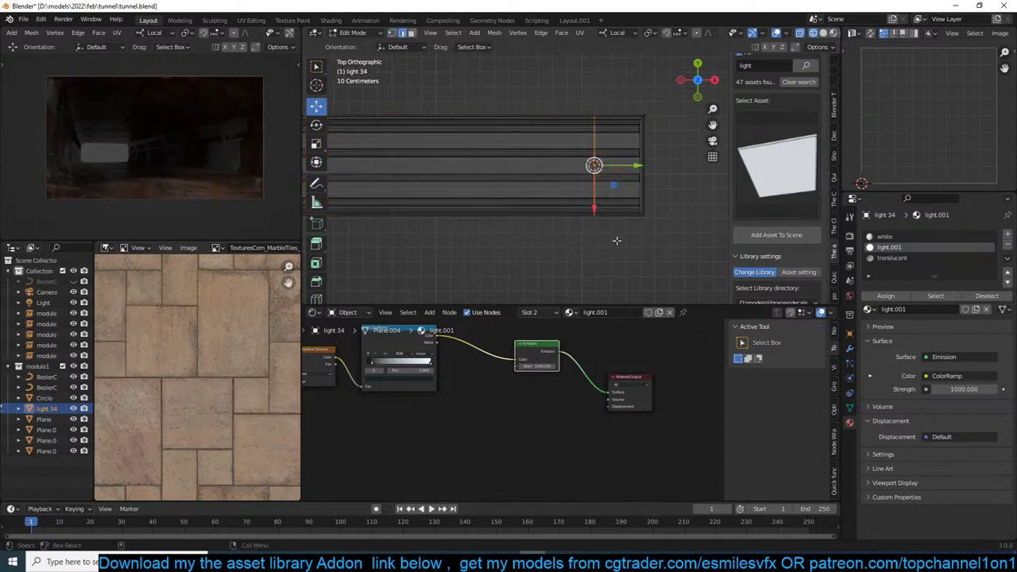
key(ctrl+z)
key(ctrl+z)
key(ctrl+z)
key(ctrl+z)
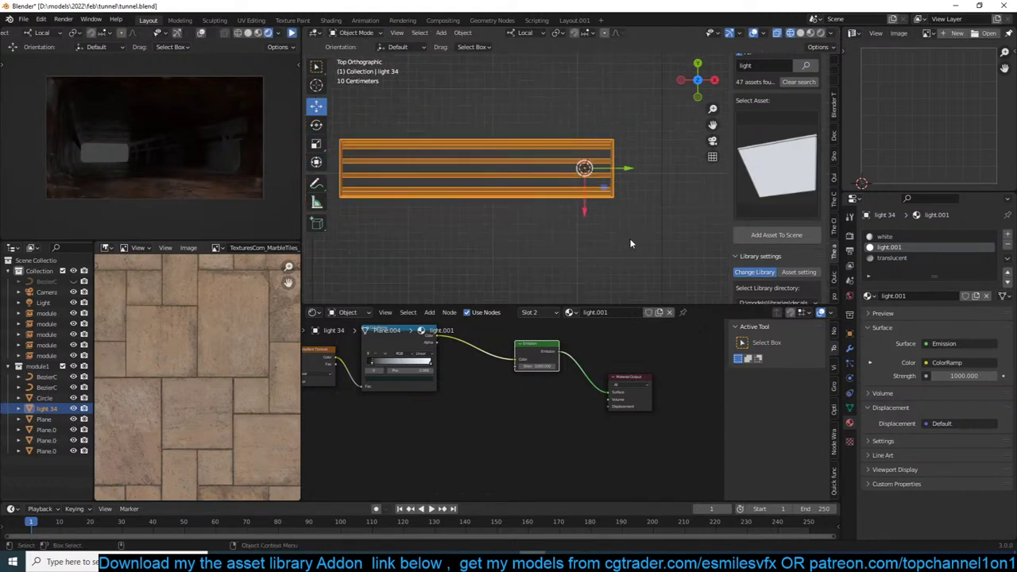
Set the strip light's origin to its geometry using the median center and save tunnel.blend.
right_click(594, 196)
mouse_move(608, 195)
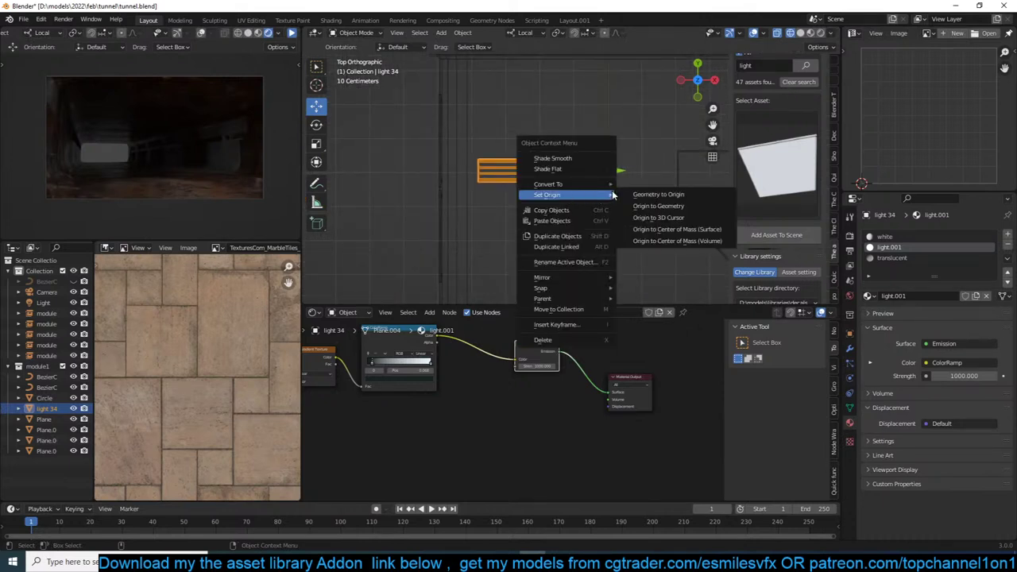
click(667, 207)
scroll(605, 194, up, 2)
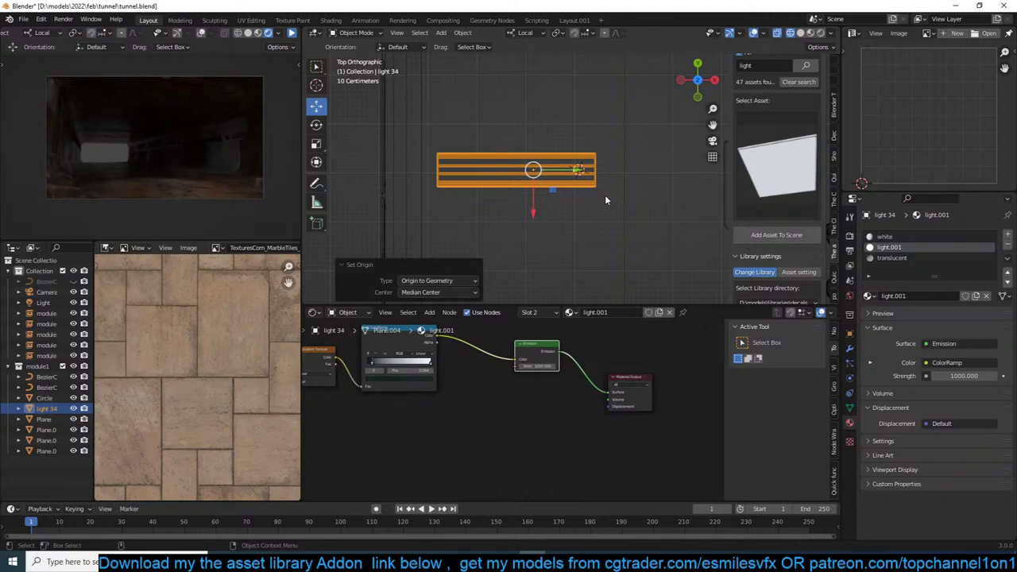
scroll(534, 174, down, 5)
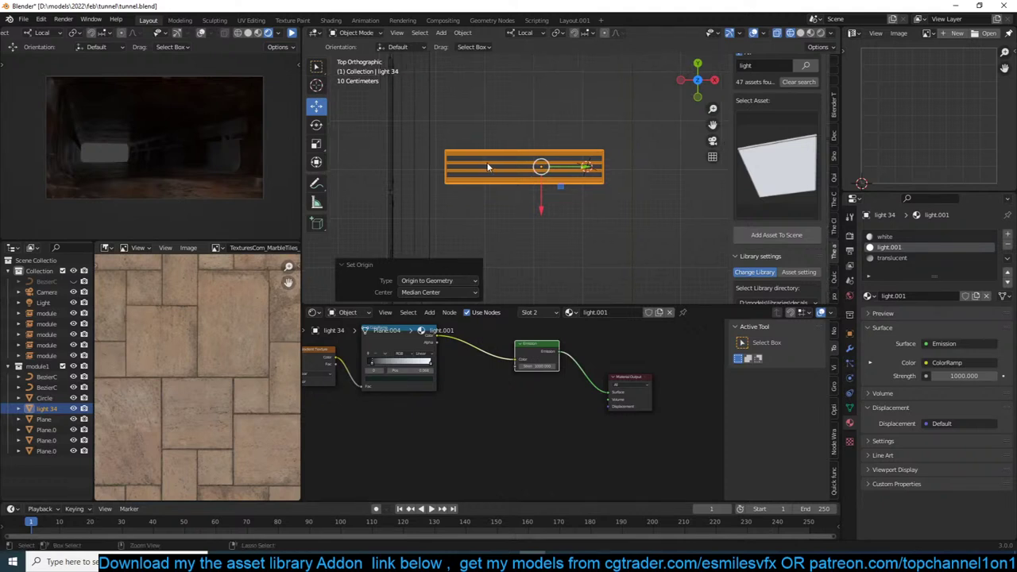
key(ctrl+s)
Shift the strip light's entire mesh along local Y so it is centred on the object's origin.
scroll(533, 173, up, 5)
key(Tab)
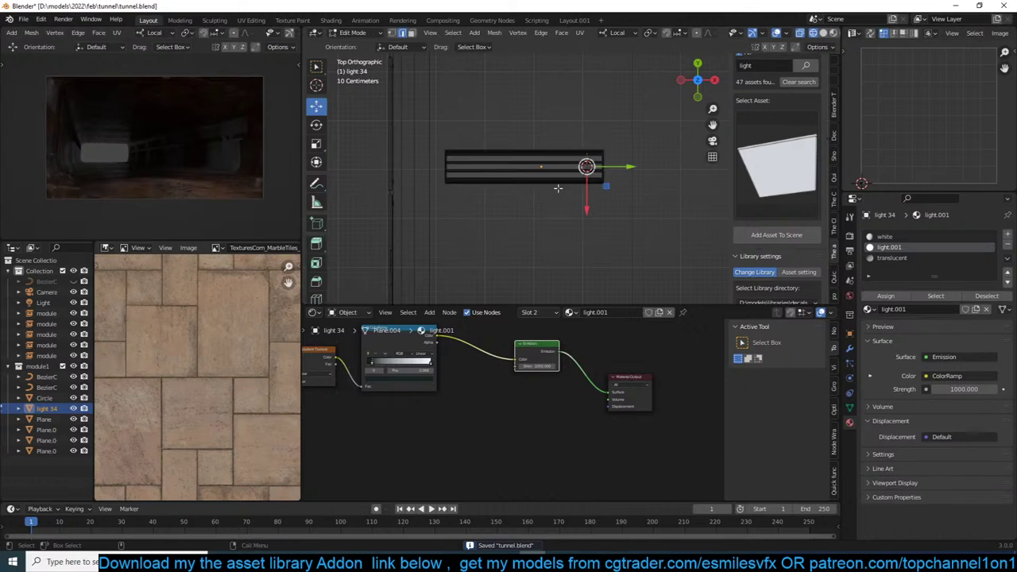
key(a)
drag(583, 168, 604, 168)
key(Tab)
Move the strip light 2.1553 m along its local X axis and inspect it under the ceiling.
scroll(620, 198, down, 5)
drag(559, 206, 557, 248)
middle_drag(557, 248, 554, 154)
scroll(599, 111, up, 6)
scroll(525, 149, up, 5)
key(KP_7)
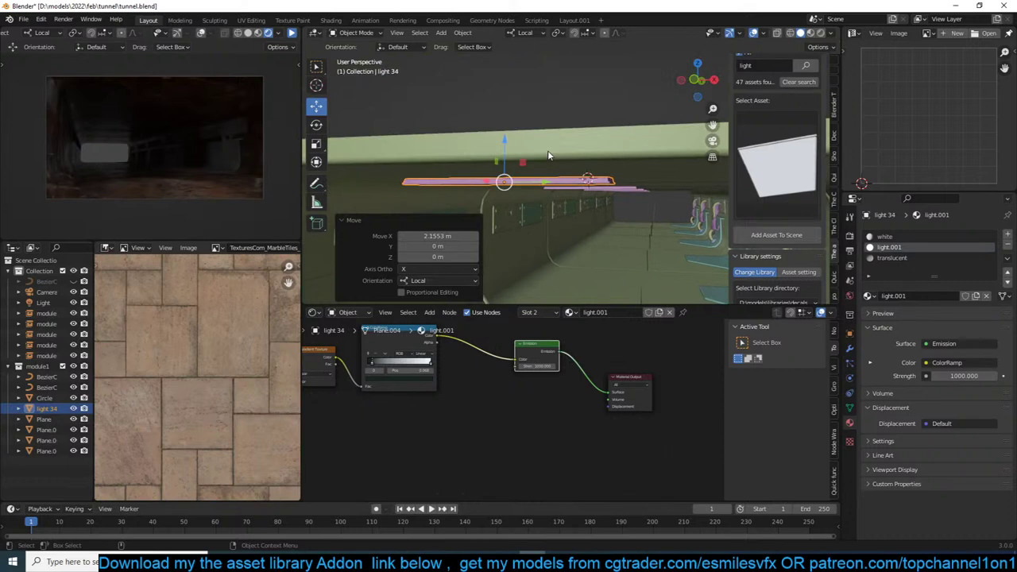
Scale the strip light uniformly by 0.730 and save tunnel.blend.
scroll(548, 155, down, 4)
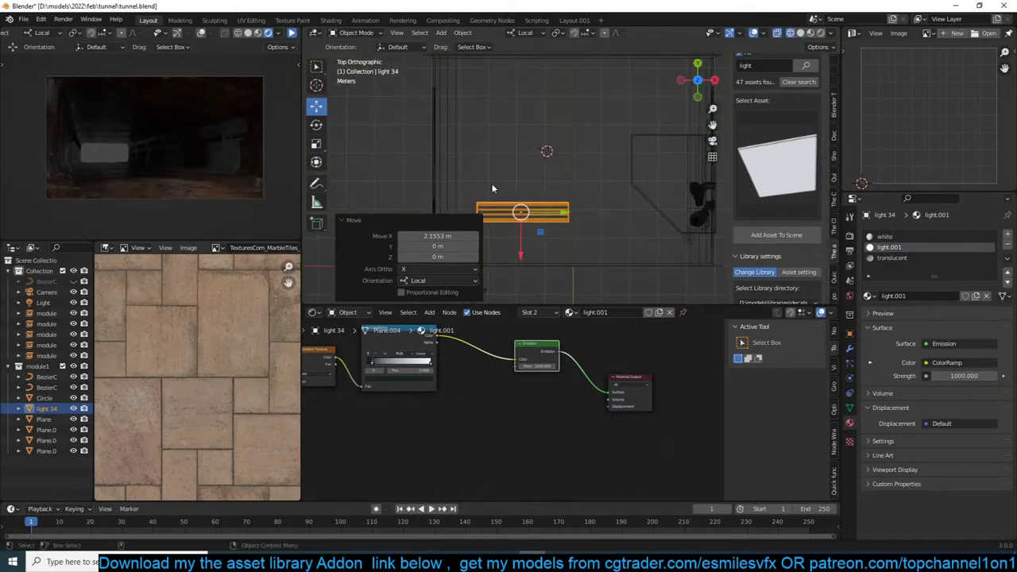
scroll(477, 194, up, 2)
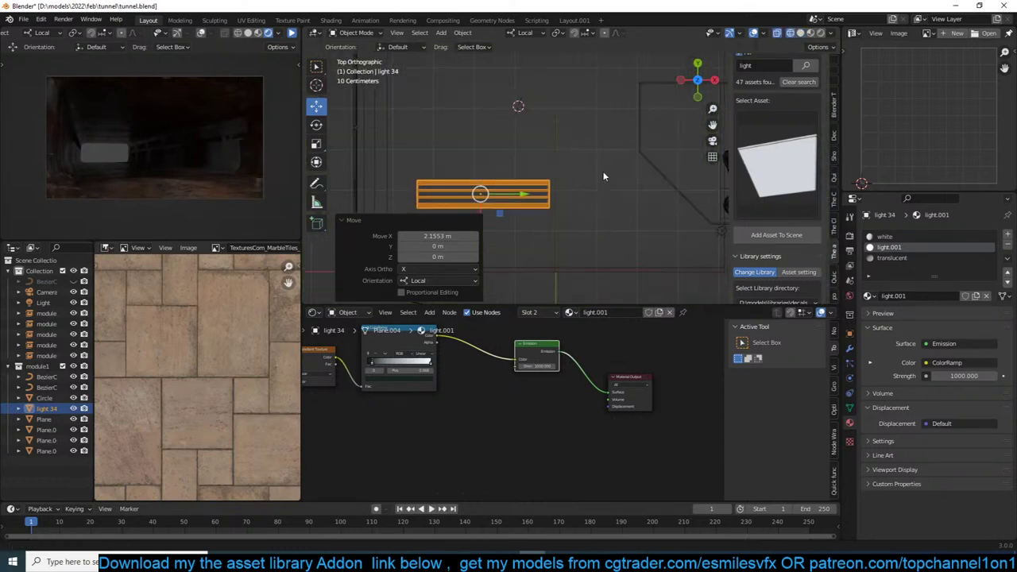
key(s)
click(570, 189)
scroll(571, 192, up, 3)
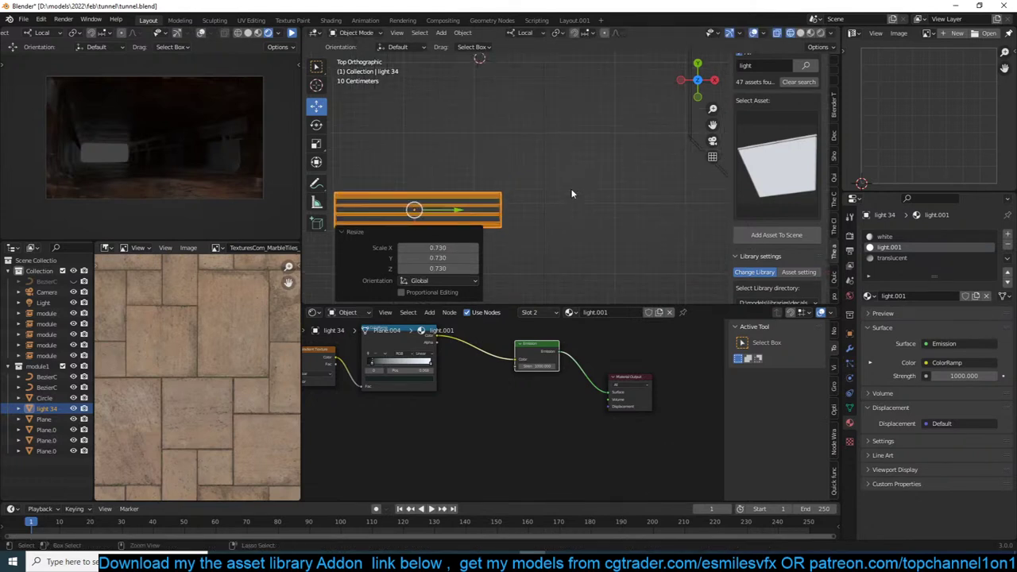
key(ctrl+s)
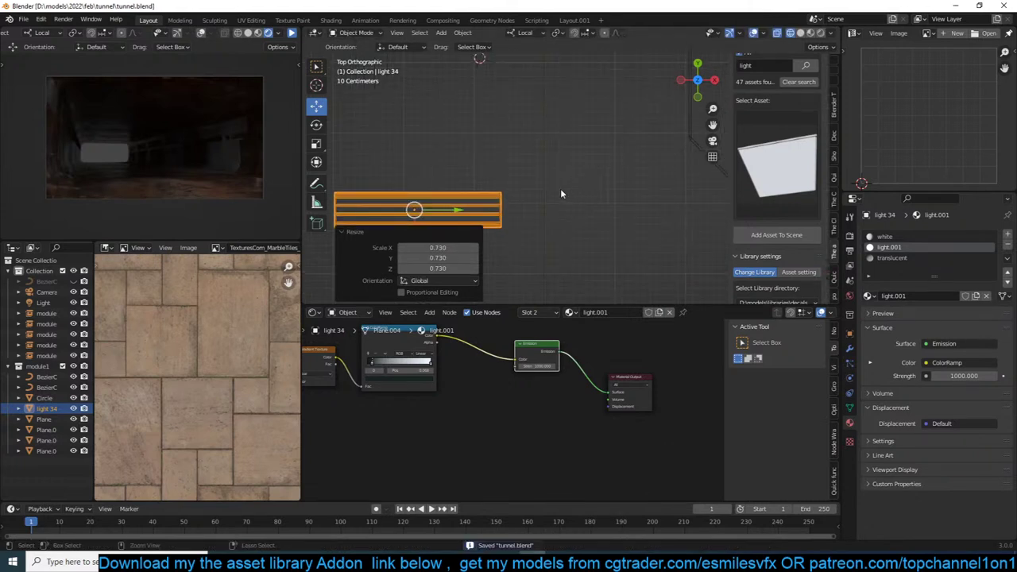
Apply the scale transform to the strip light.
shift+middle_drag(466, 201, 524, 175)
key(ctrl+a)
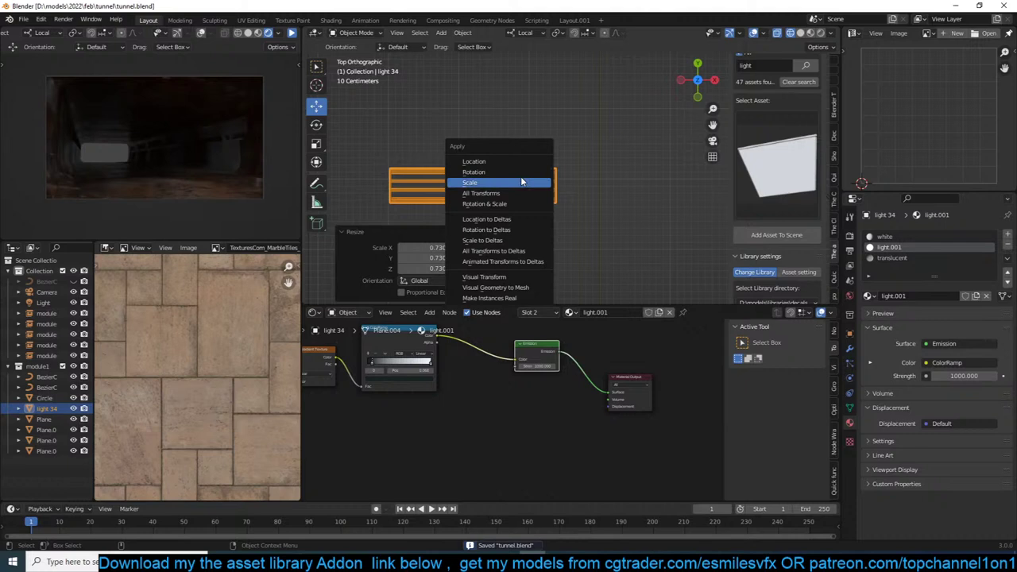
click(521, 182)
key(shift+d)
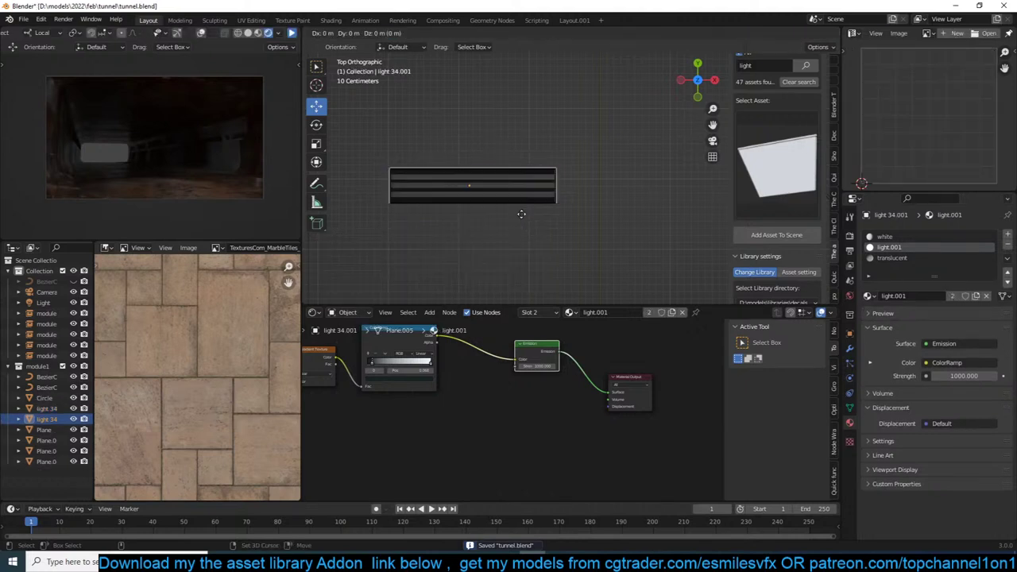
key(y)
right_click(541, 172)
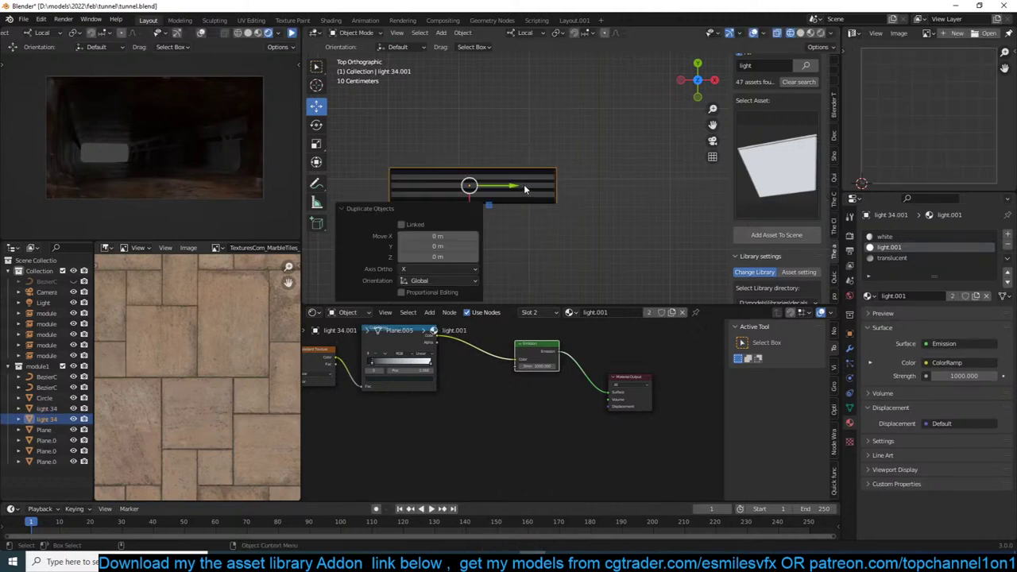
key(z)
right_click(525, 187)
key(x)
click(524, 186)
click(519, 187)
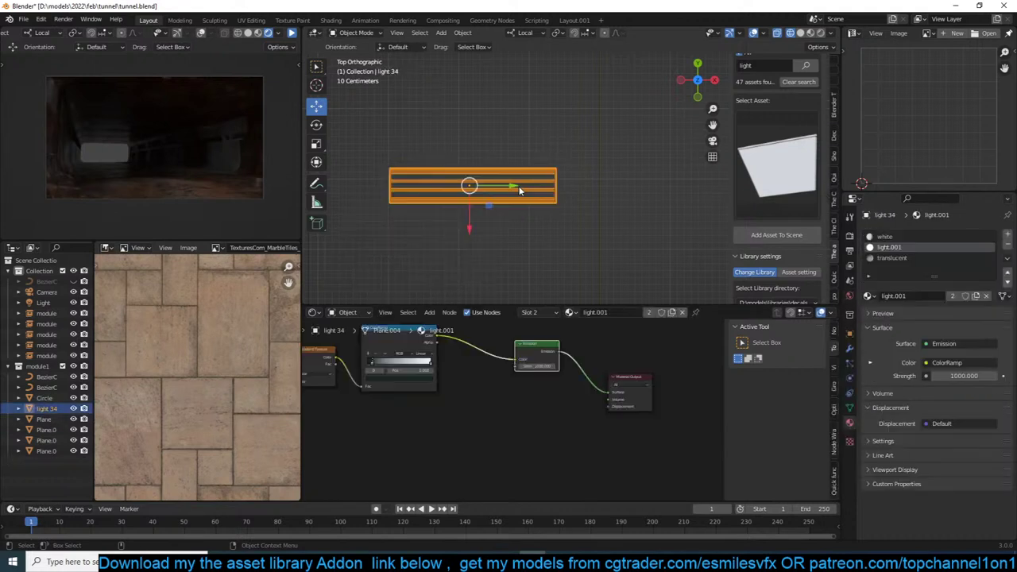
Create a linked duplicate of the strip light, offset -0.66262 m along local X.
scroll(519, 191, down, 3)
shift+middle_drag(517, 200, 518, 215)
key(shift+d)
key(y)
key(z)
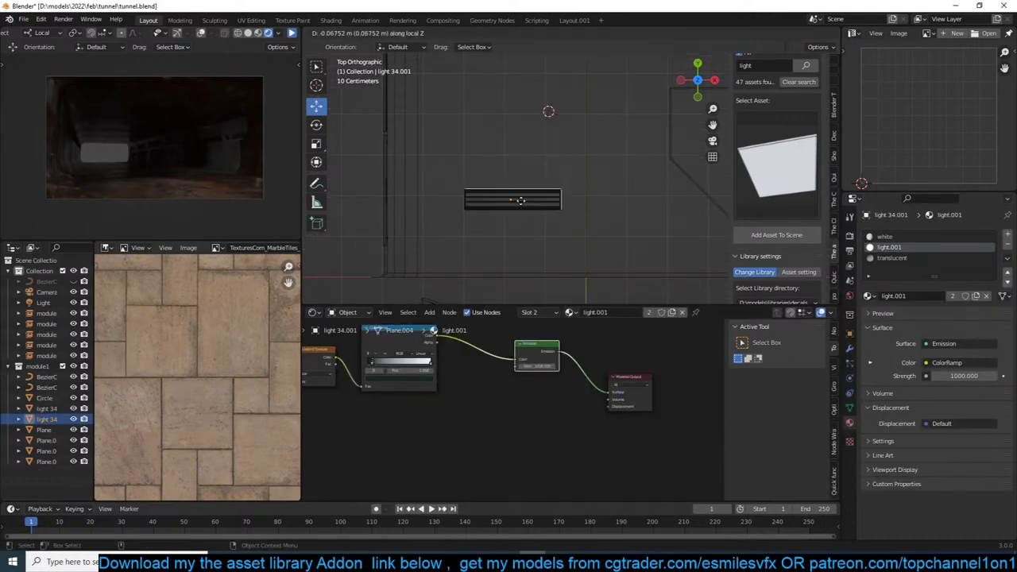
key(x)
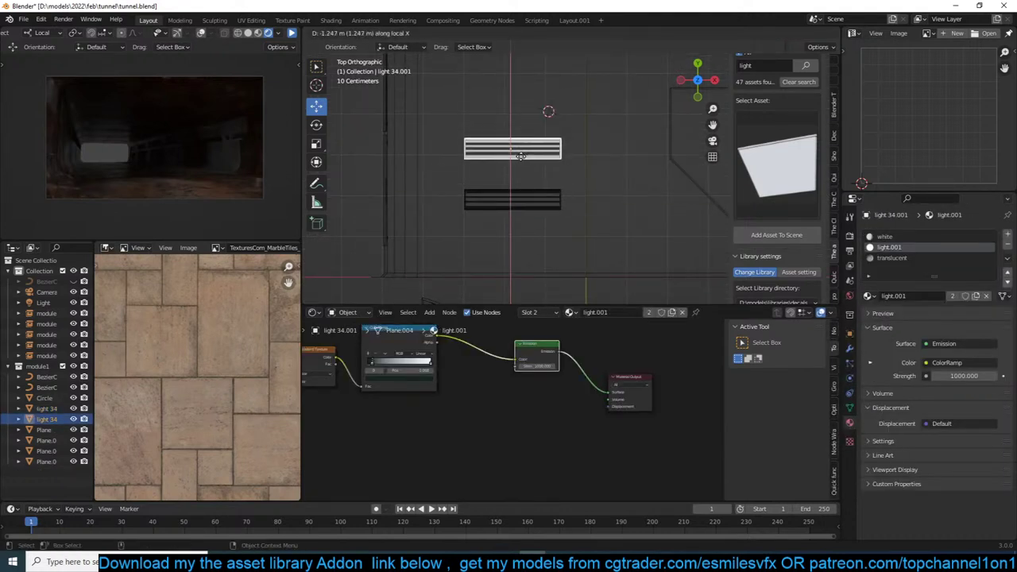
click(518, 180)
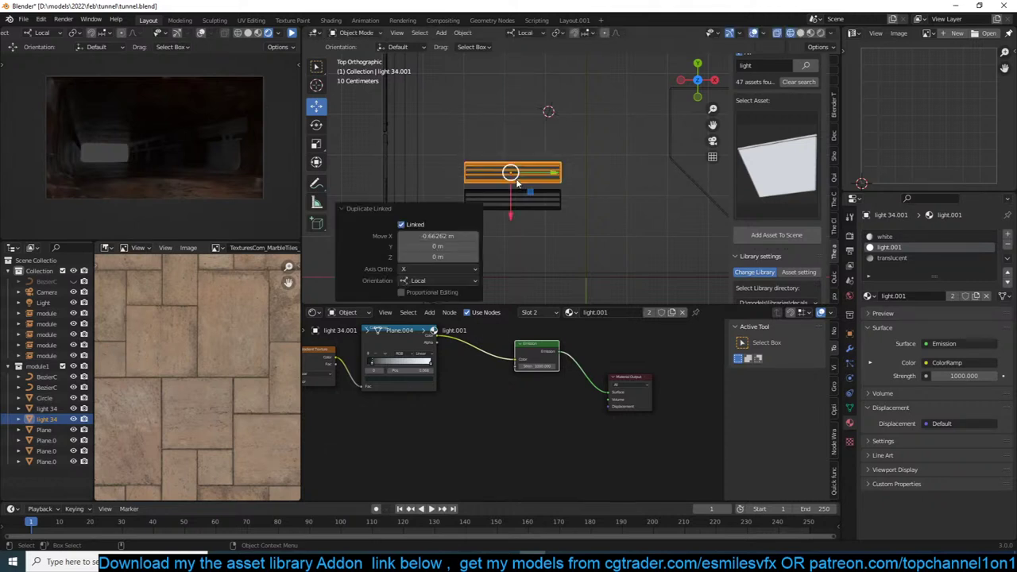
Create linked duplicates of both strip lights, offset 4.2844 m along local Y.
scroll(566, 194, down, 2)
shift+click(567, 194)
shift+middle_drag(567, 194, 482, 190)
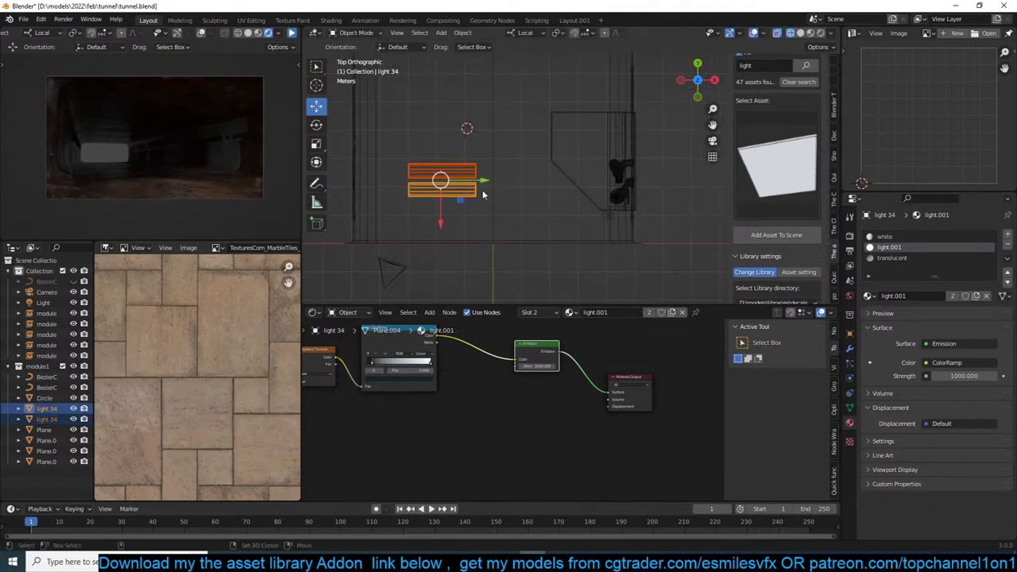
key(shift+d)
key(y)
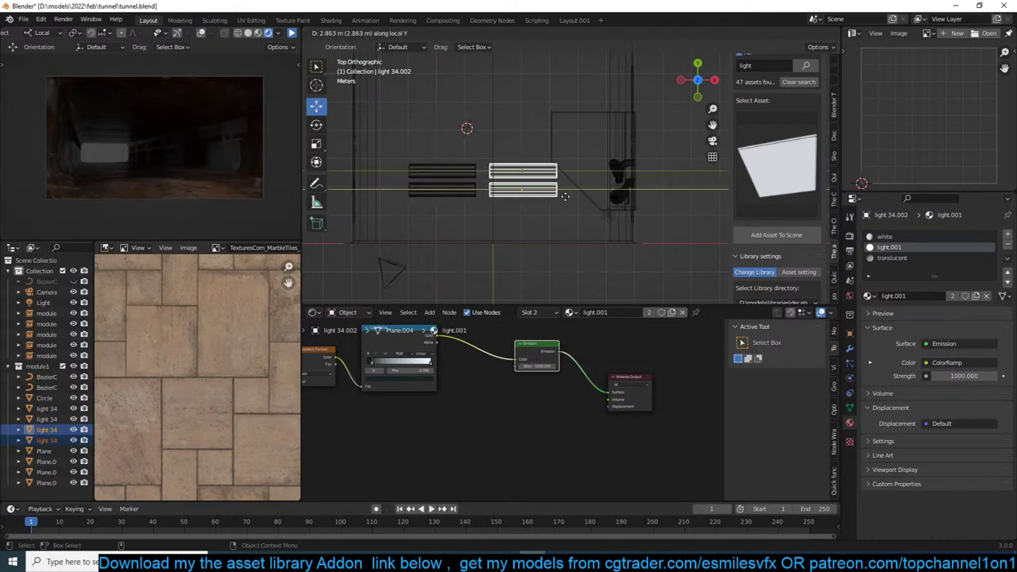
click(604, 194)
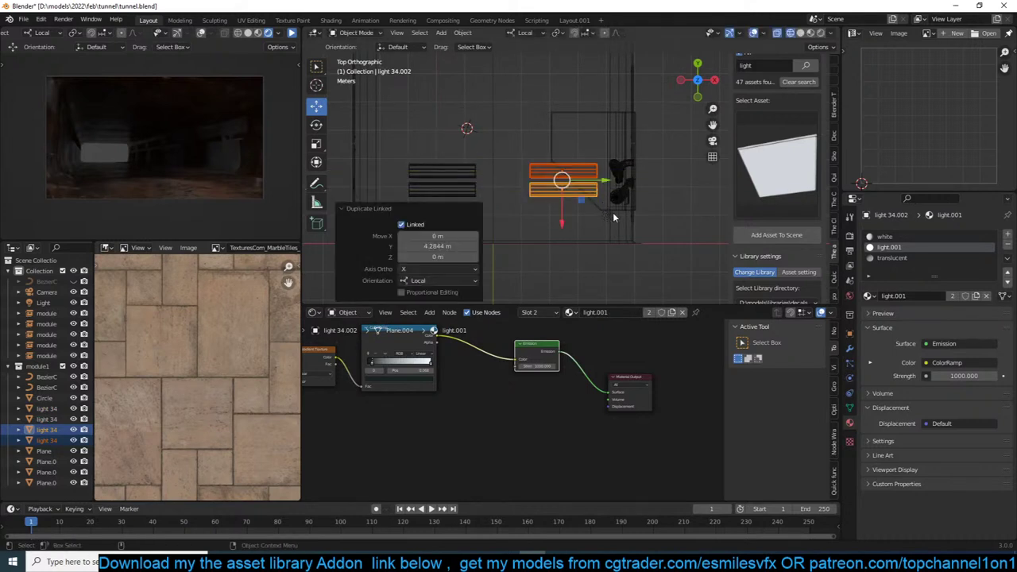
Deselect the strip lights, show the tunnel through the camera in solid shading, and save tunnel.blend.
click(621, 219)
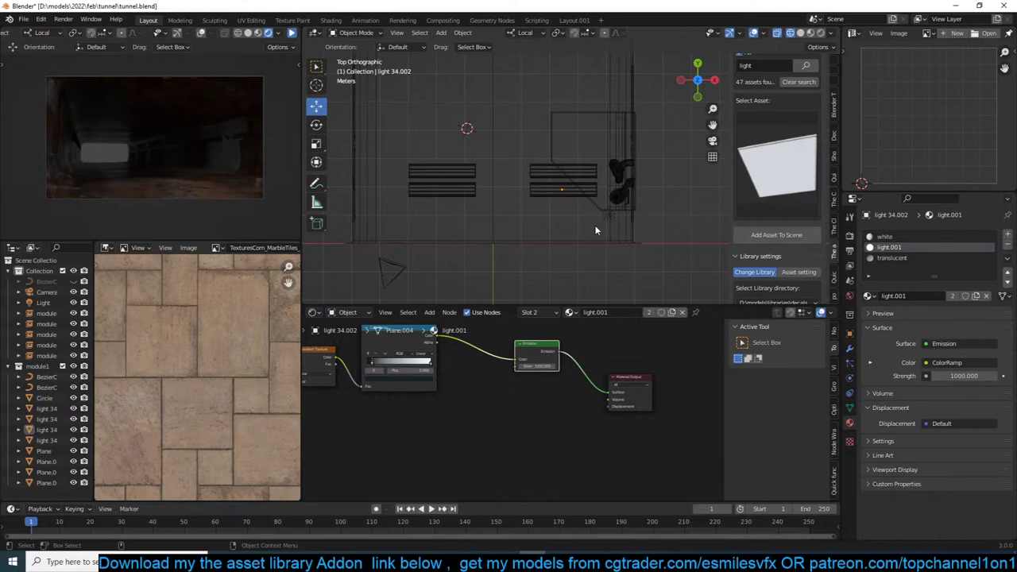
middle_drag(596, 215, 618, 204)
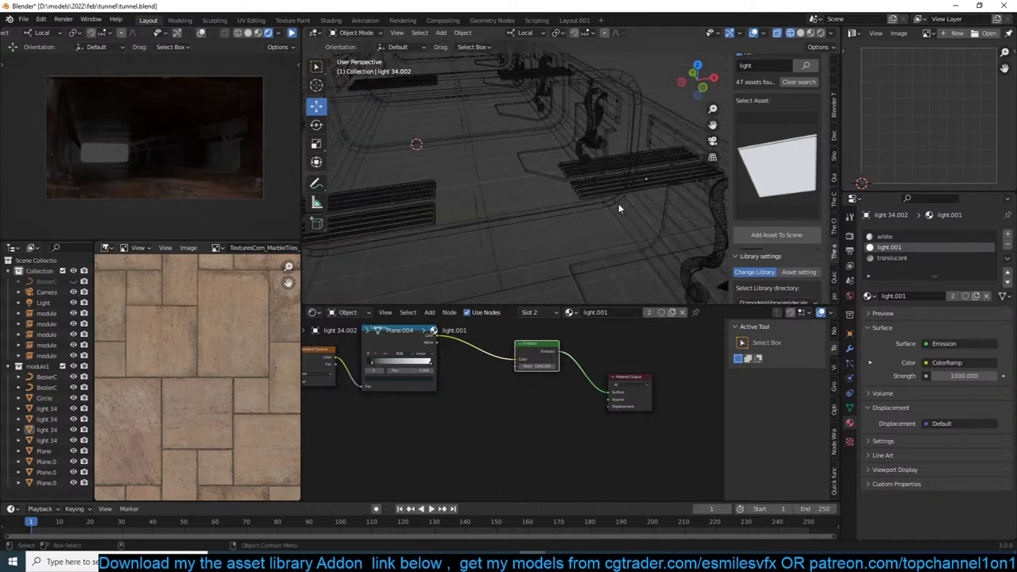
scroll(618, 205, up, 1)
key(KP_0)
key(z)
click(665, 196)
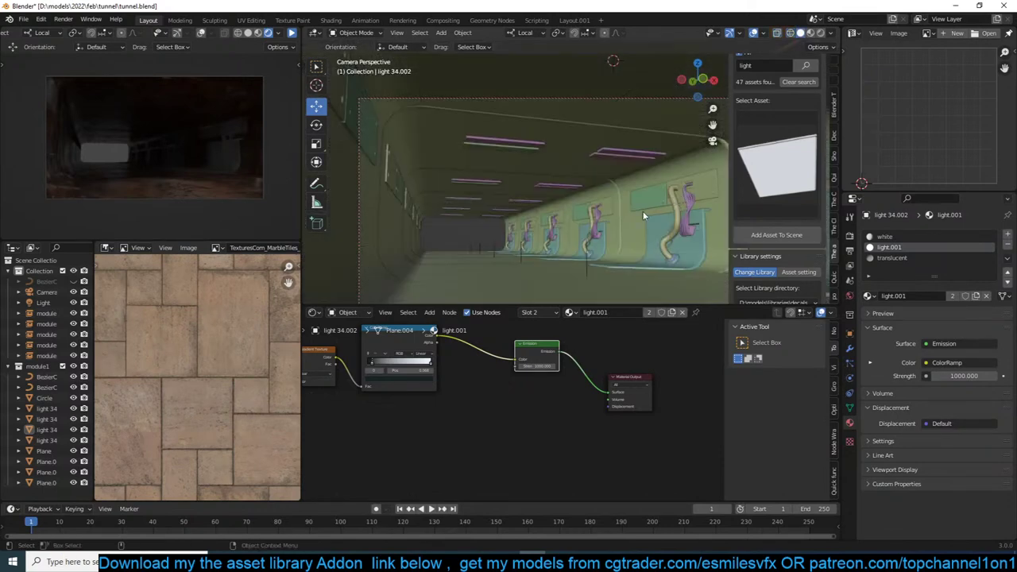
scroll(643, 214, up, 4)
key(ctrl+s)
Select all four ceiling strip lights, lower them 0.034724 m along local Z, and save tunnel.blend.
click(638, 135)
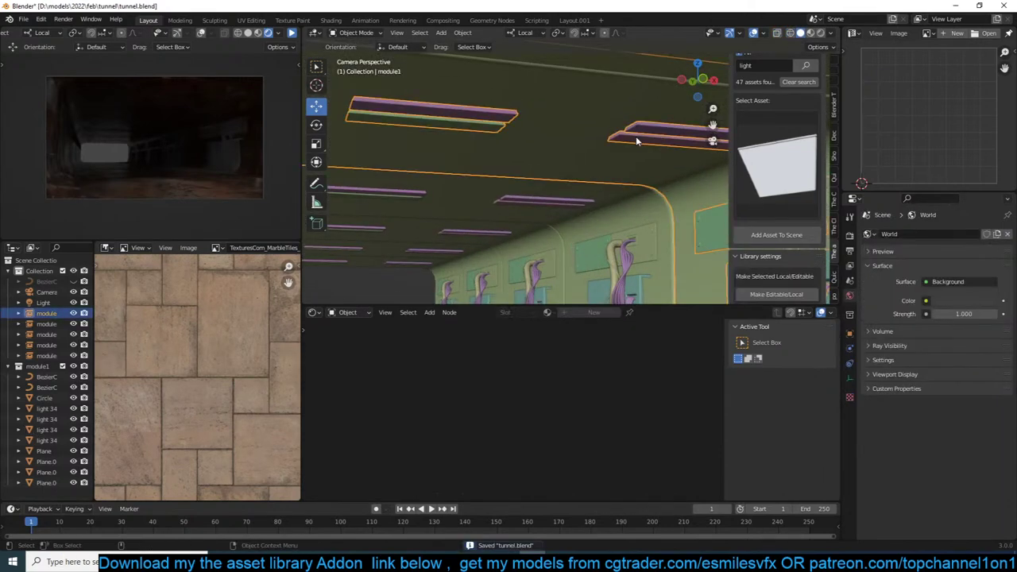
scroll(636, 136, down, 5)
click(624, 119)
click(608, 103)
shift+click(604, 106)
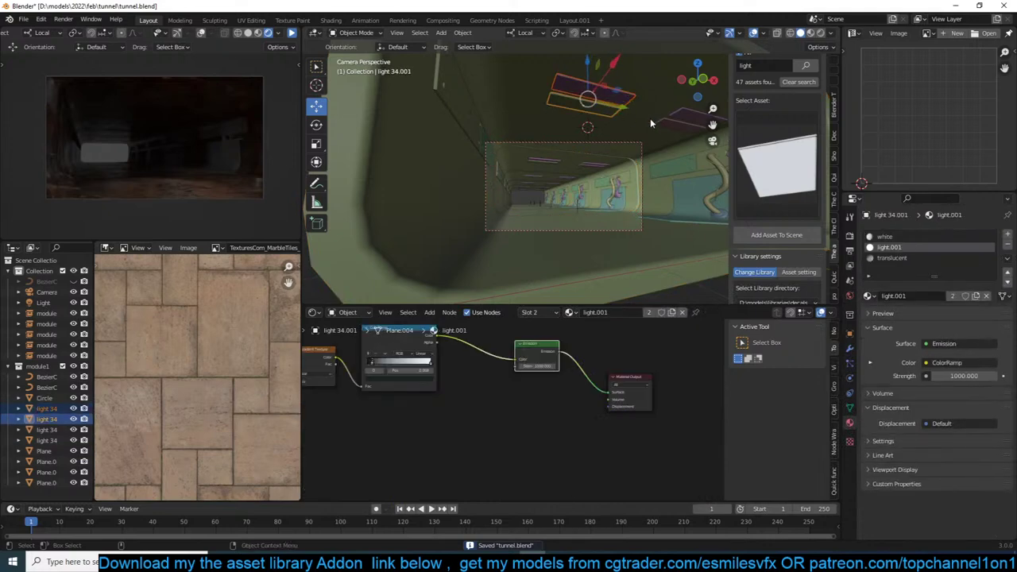
shift+click(682, 120)
shift+click(677, 124)
key(KP_Decimal)
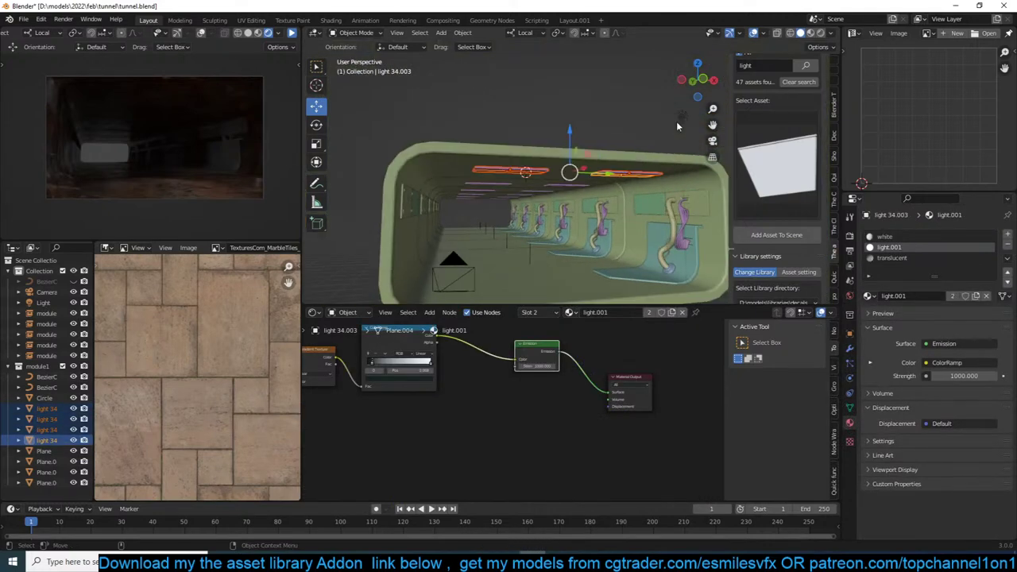
scroll(677, 126, up, 4)
middle_drag(546, 170, 590, 175)
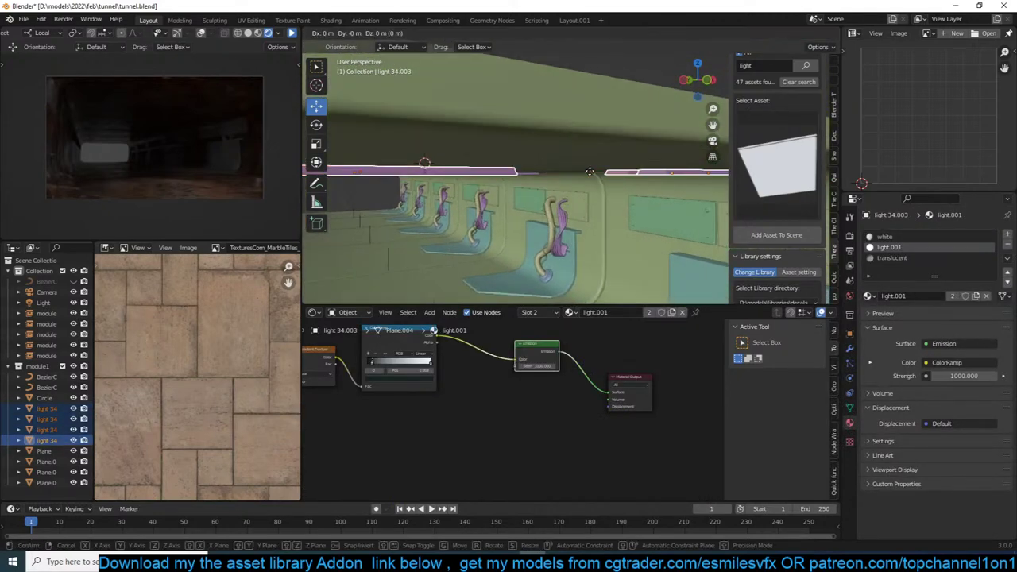
key(g)
key(z)
click(602, 165)
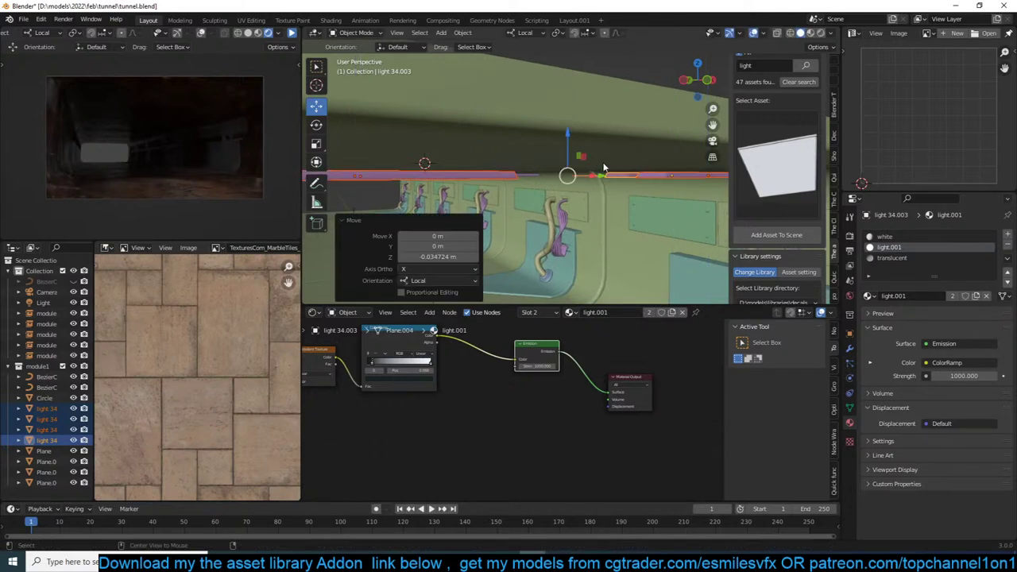
key(ctrl+s)
Resume the rendered preview and set the light.001 emission strength to 5 after trying 100 and 10, saving the file.
click(292, 34)
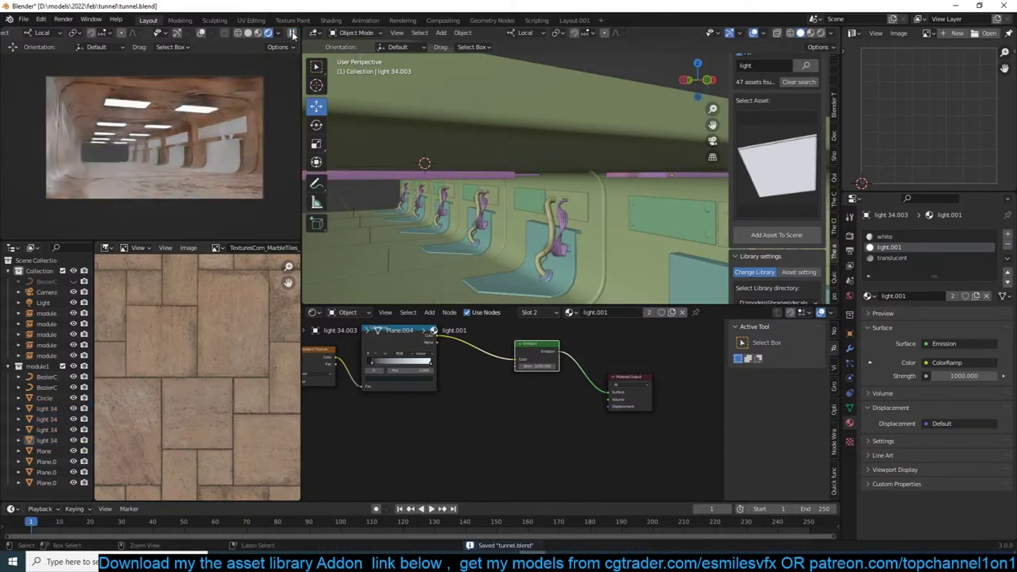
click(647, 178)
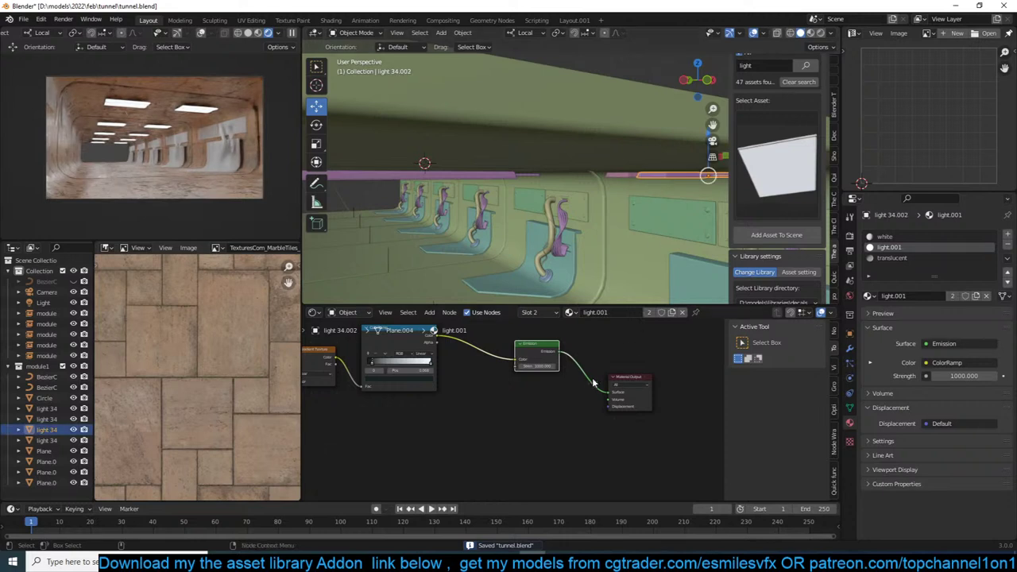
scroll(589, 383, up, 2)
double_click(548, 345)
text(10)
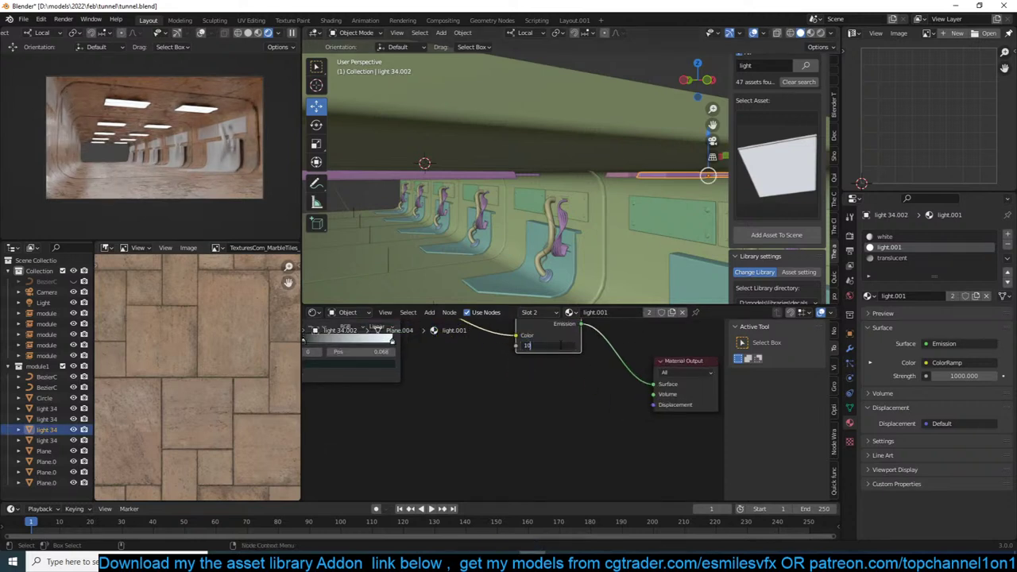
text(0)
key(Return)
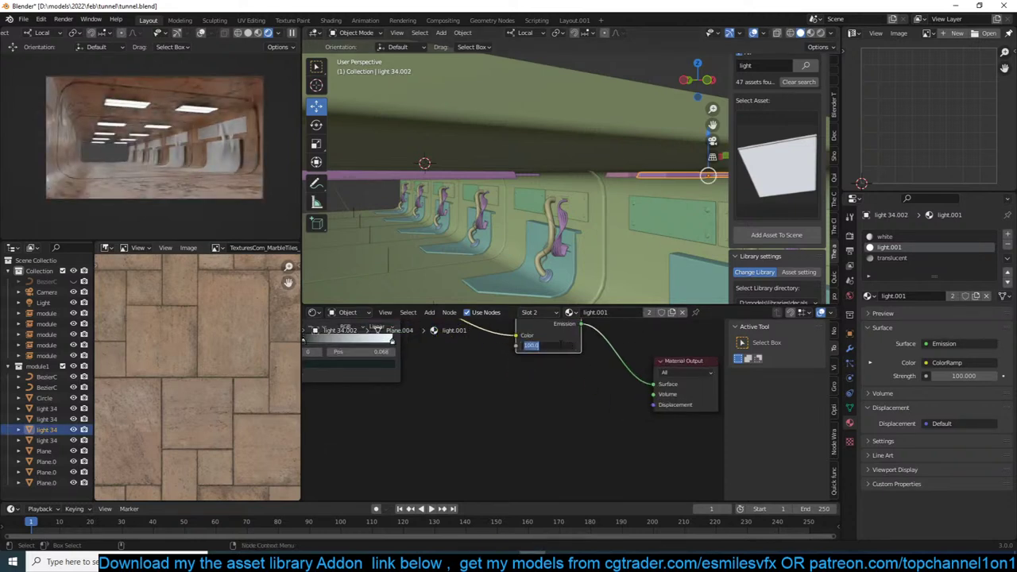
text(0)
key(Return)
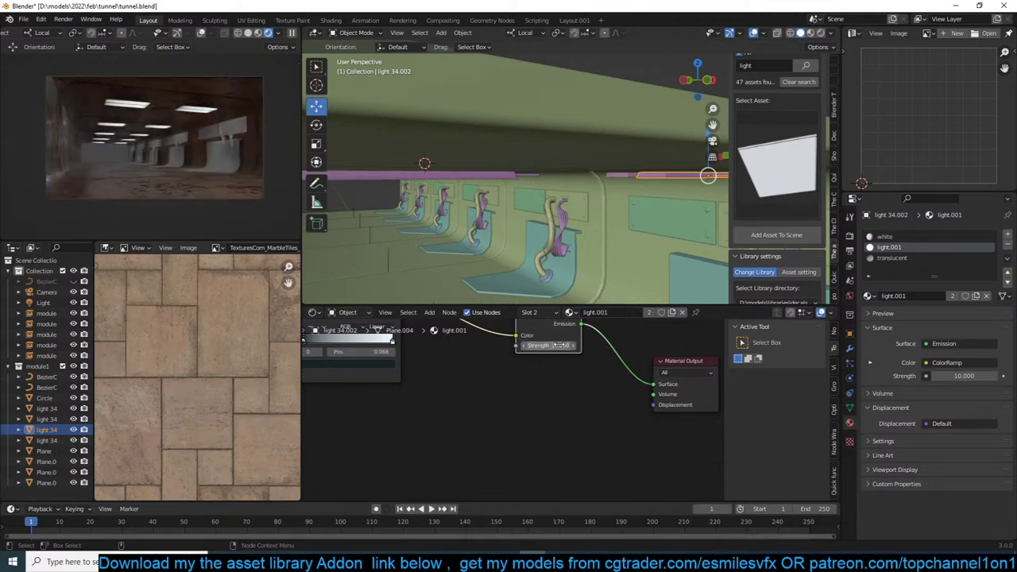
text(5)
key(Return)
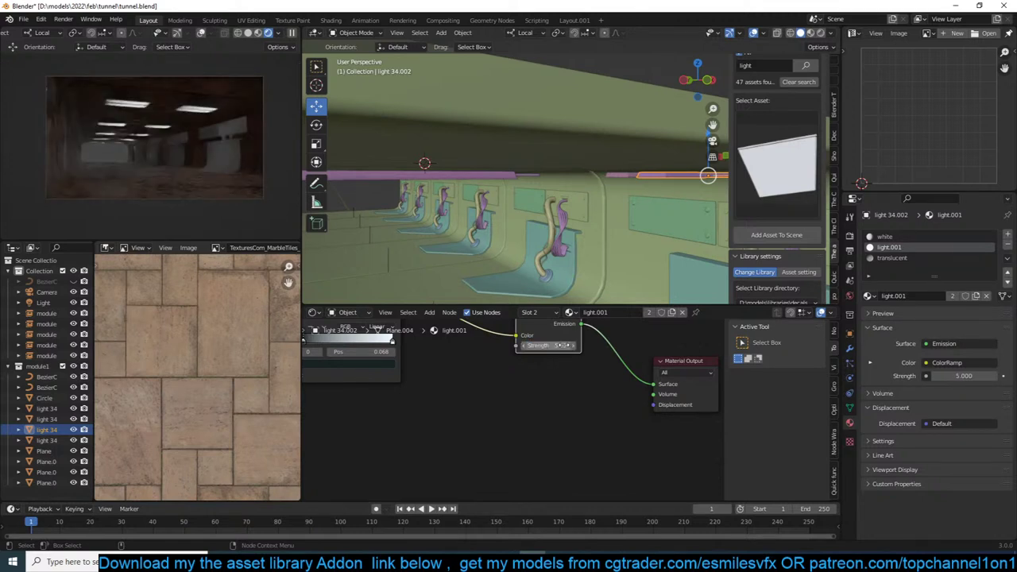
mouse_move(566, 213)
middle_down()
mouse_move(547, 171)
mouse_move(553, 205)
middle_up()
key(ctrl+s)
key(alt+a)
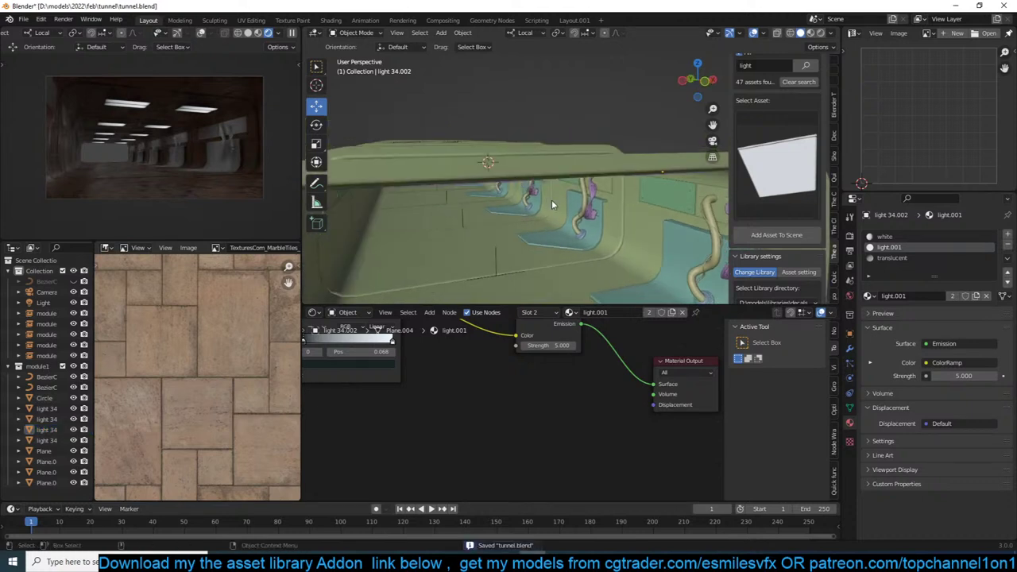
Duplicate the first module's tunnel shell in place and transfer the copy from module1 to the main Collection.
scroll(470, 187, down, 6)
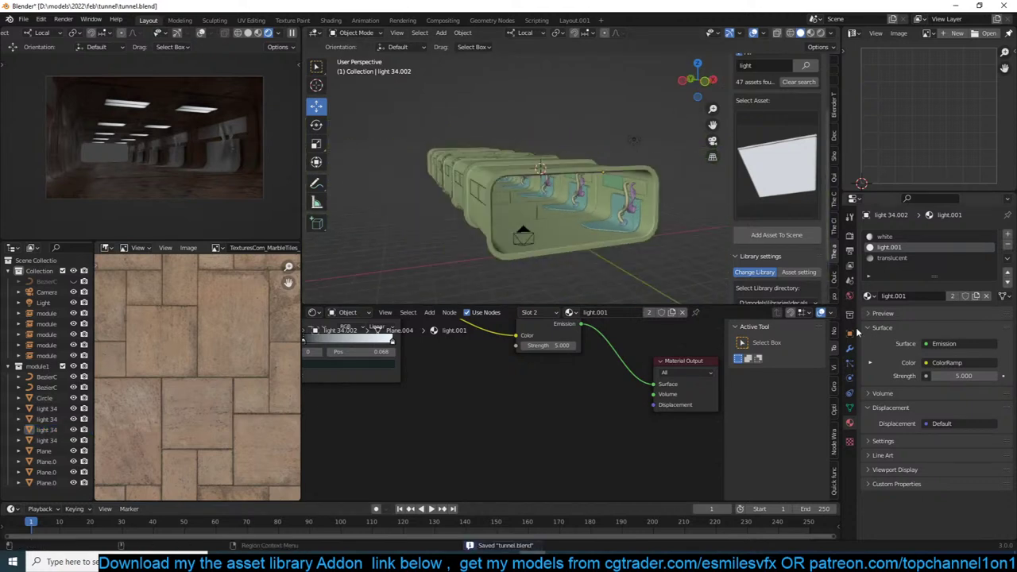
middle_drag(508, 199, 628, 179)
scroll(628, 179, up, 7)
click(577, 189)
scroll(578, 193, down, 4)
scroll(587, 198, down, 3)
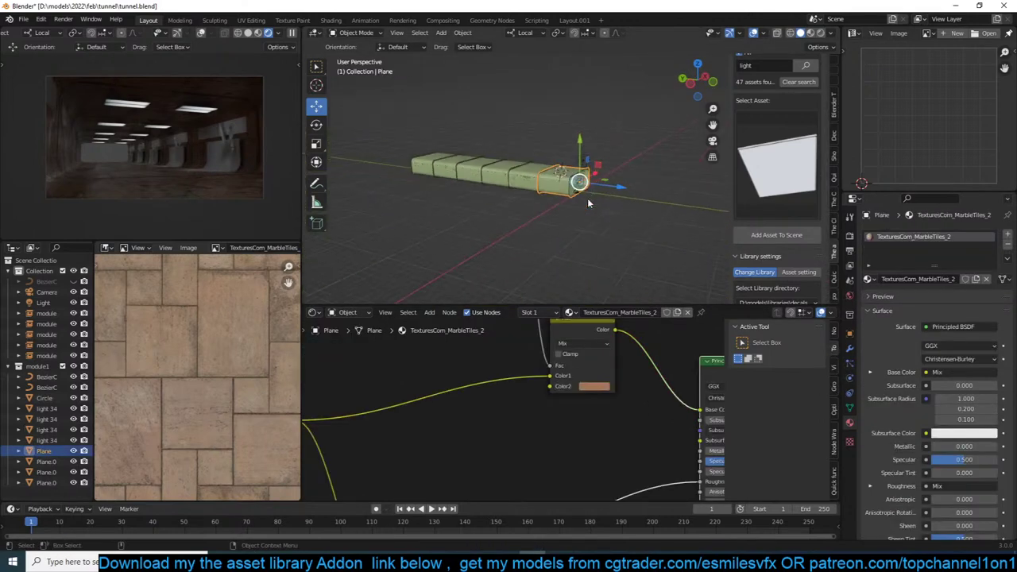
key(shift+d)
right_click(587, 198)
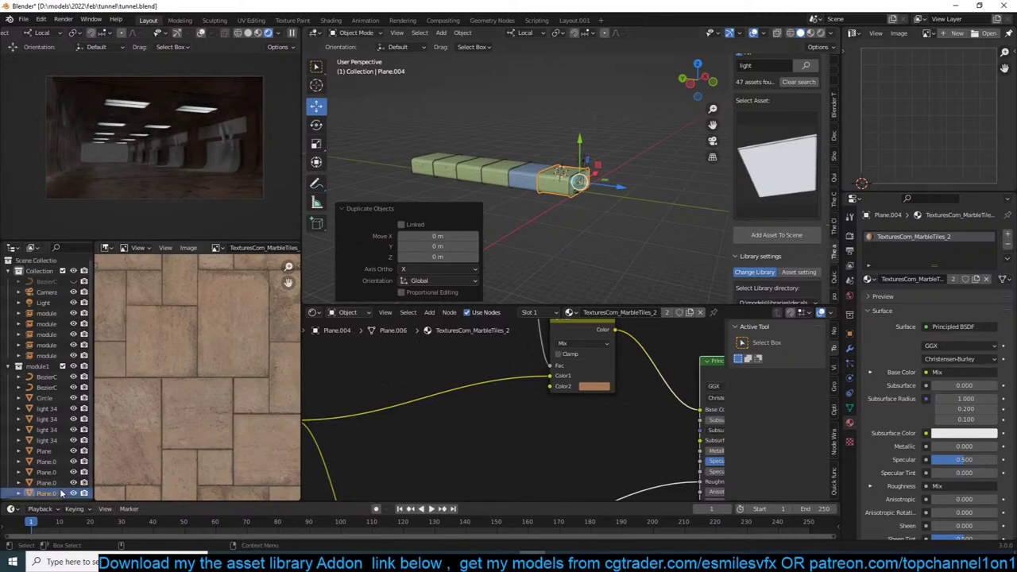
drag(62, 494, 35, 272)
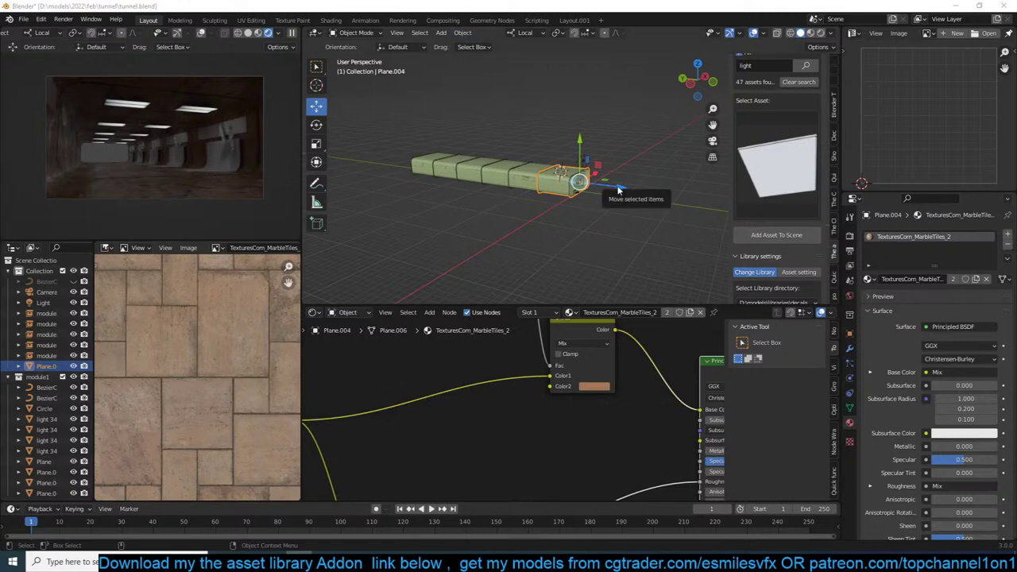
Move the shell copy -40.602 m along local Z to the tunnel's far end, save, and shift it another -4.1495 m.
drag(618, 188, 475, 169)
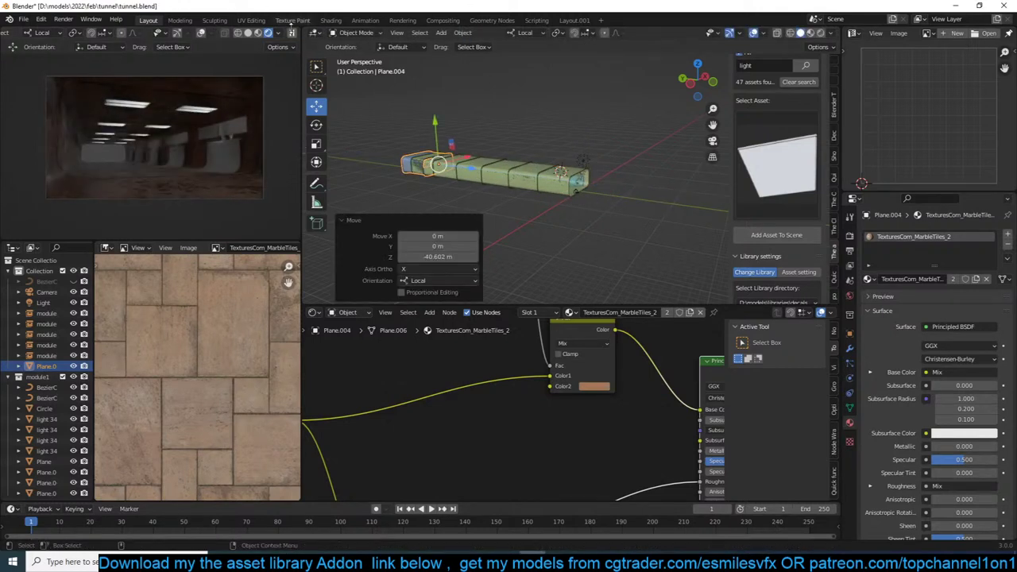
key(KP_Decimal)
key(ctrl+s)
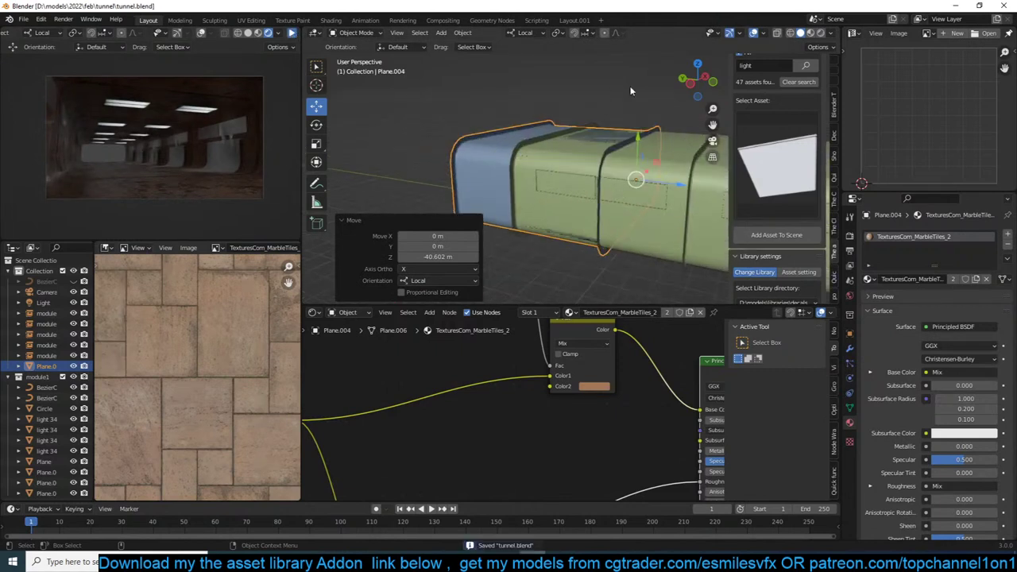
key(g)
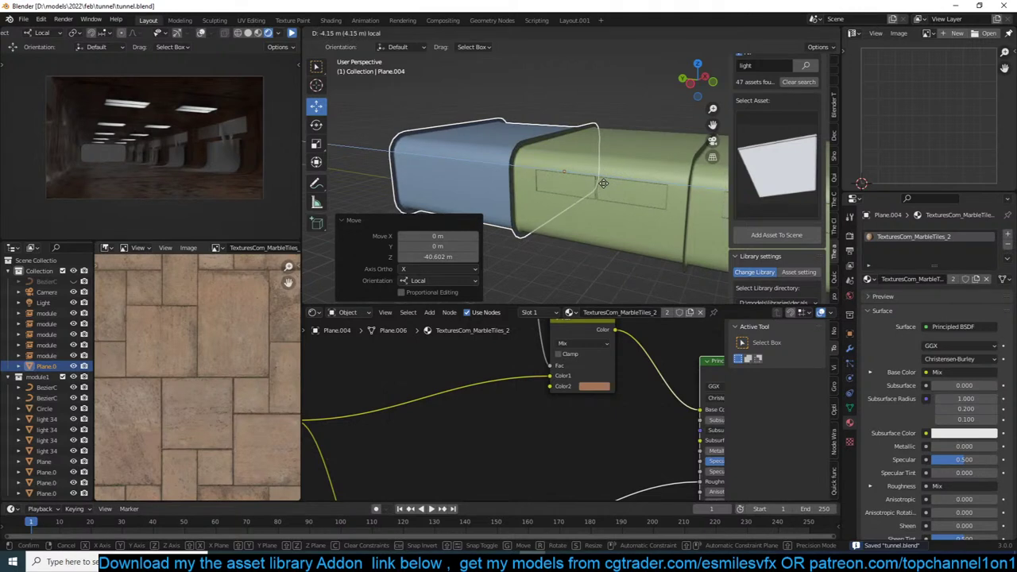
click(601, 183)
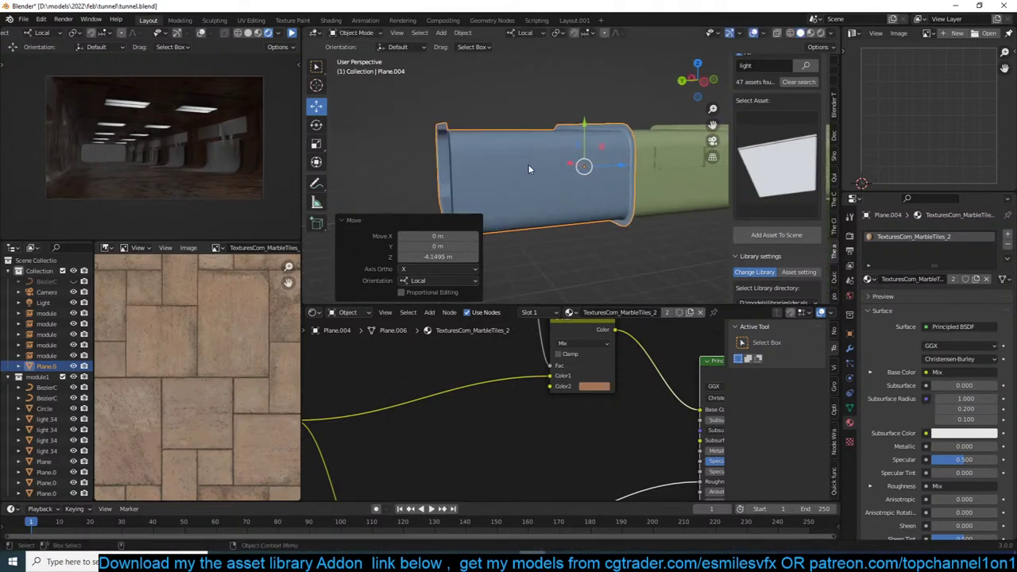
Select the edge loop around the shell copy's open outer end and fill it with a face.
middle_drag(481, 148, 512, 167)
key(Tab)
key(2)
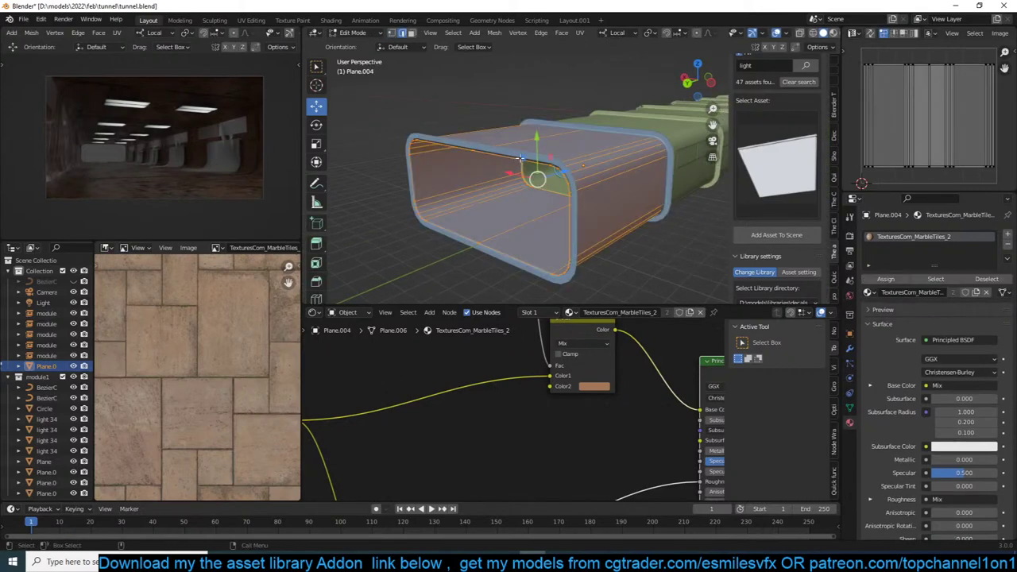
alt+click(513, 157)
middle_drag(547, 201, 433, 205)
key(f)
key(Tab)
scroll(564, 225, up, 5)
middle_drag(564, 225, 388, 200)
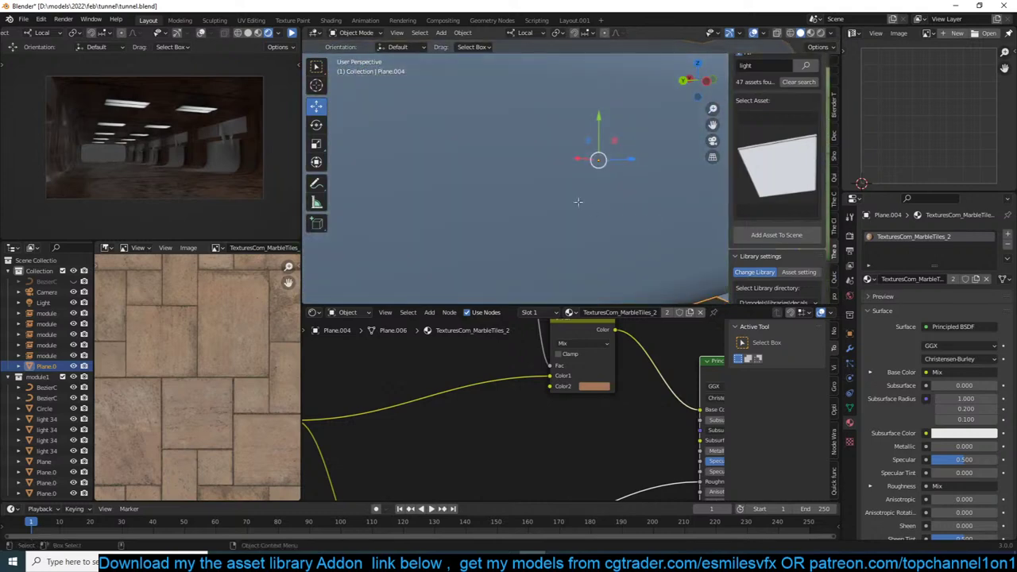
Bevel the edges of the shell copy's end cap with a width of about 0.47 m.
key(Tab)
scroll(585, 199, down, 5)
middle_drag(586, 199, 557, 205)
middle_drag(615, 190, 600, 200)
key(ctrl+b)
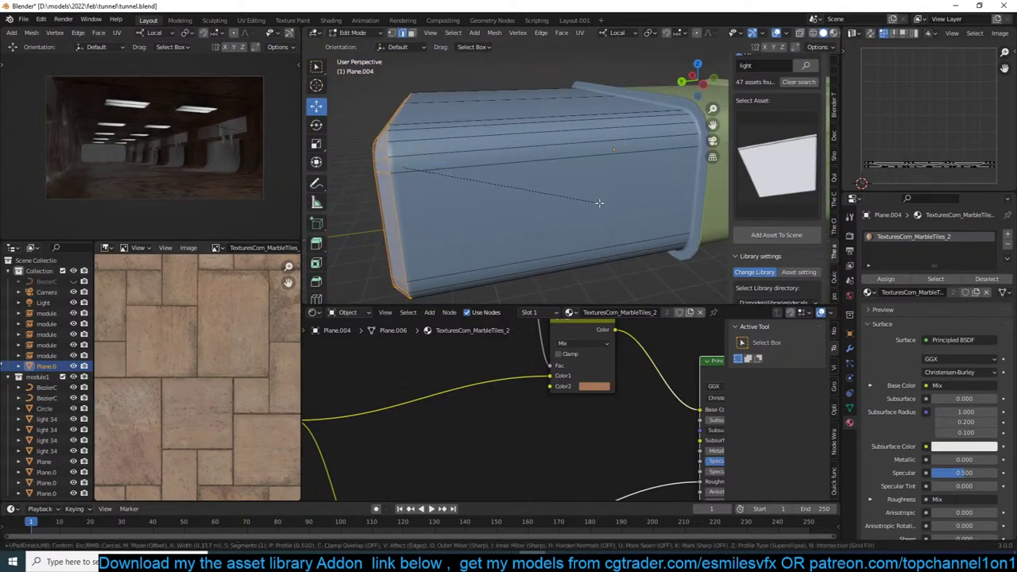
scroll(600, 203, up, 3)
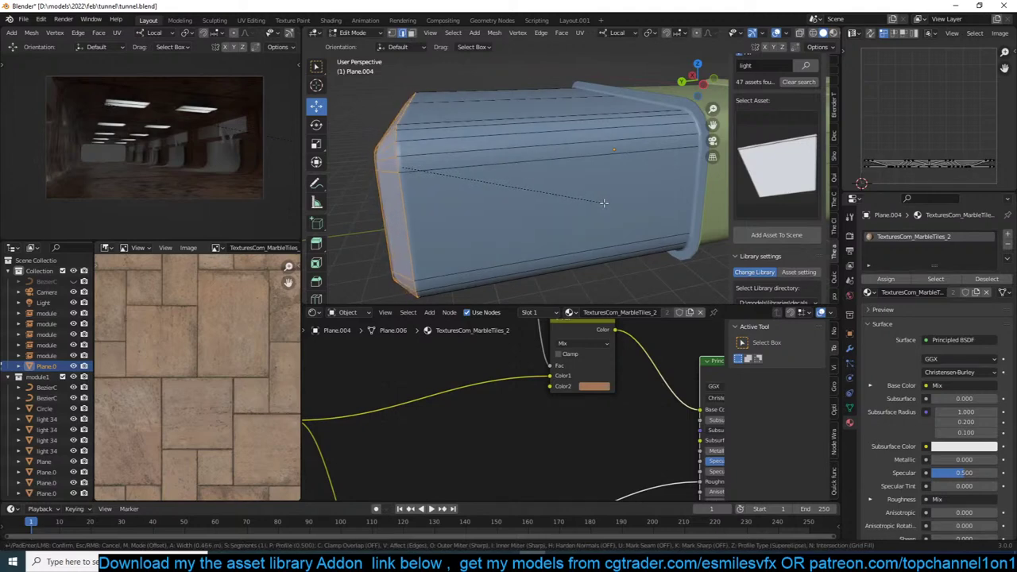
click(604, 203)
key(Tab)
Inspect the capped far end and the strip lights from inside the tunnel.
middle_drag(563, 204, 592, 149)
key(KP_Divide)
click(532, 112)
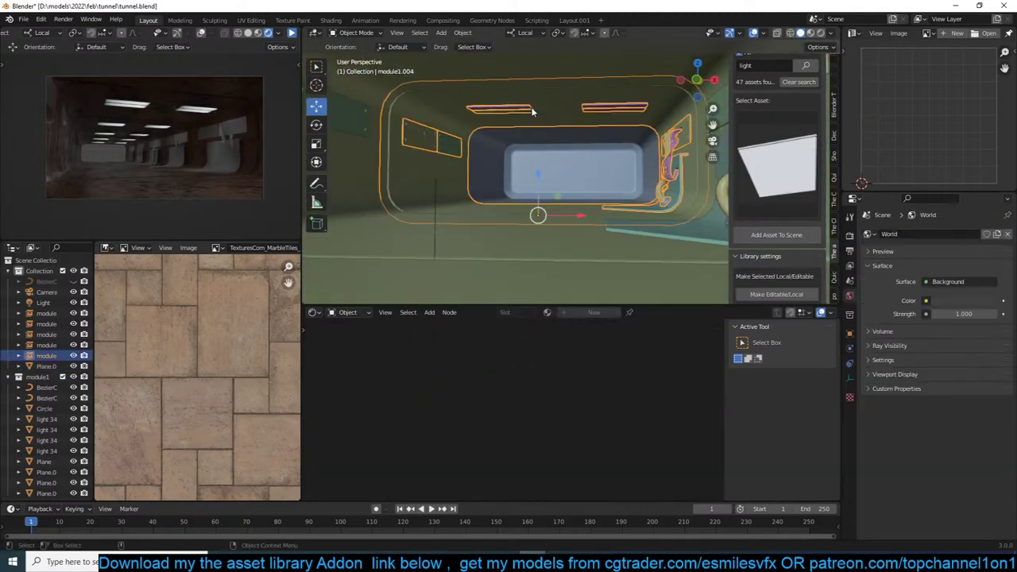
scroll(548, 163, down, 3)
key(alt+a)
scroll(548, 163, down, 4)
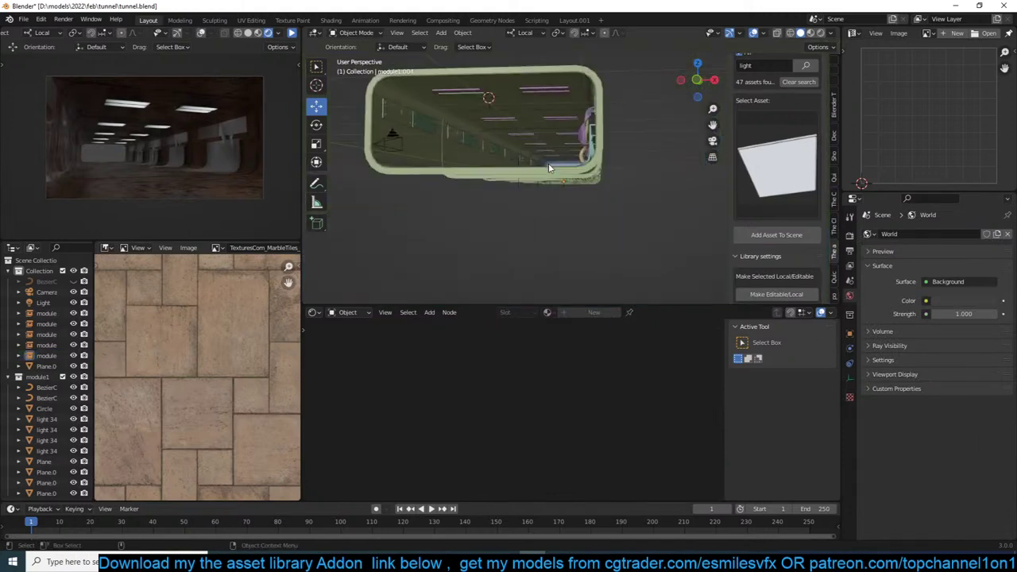
scroll(548, 164, up, 7)
scroll(548, 163, down, 5)
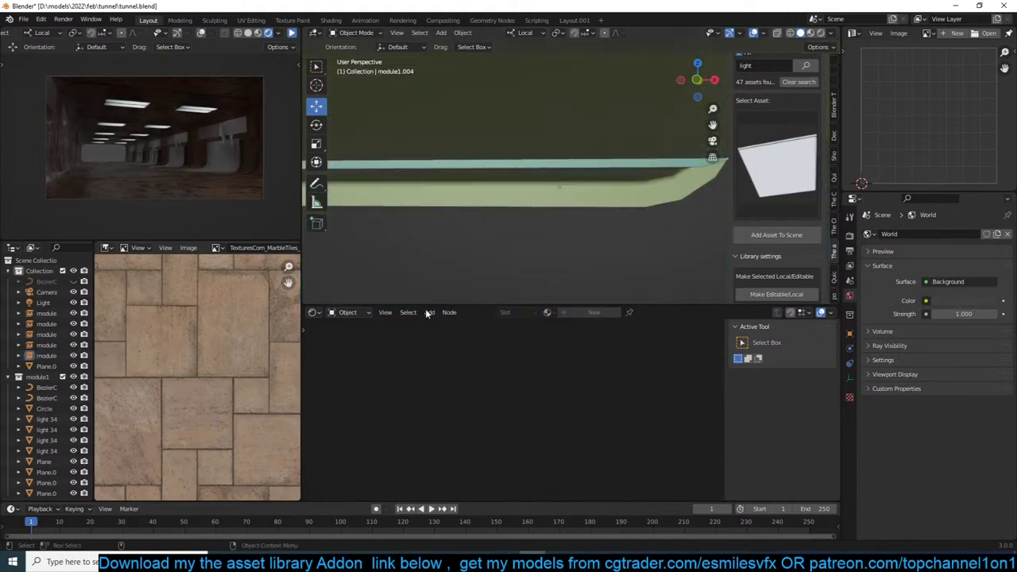
Duplicate one ceiling strip light in place and transfer the copy from module1 to the main Collection.
middle_drag(553, 149, 556, 172)
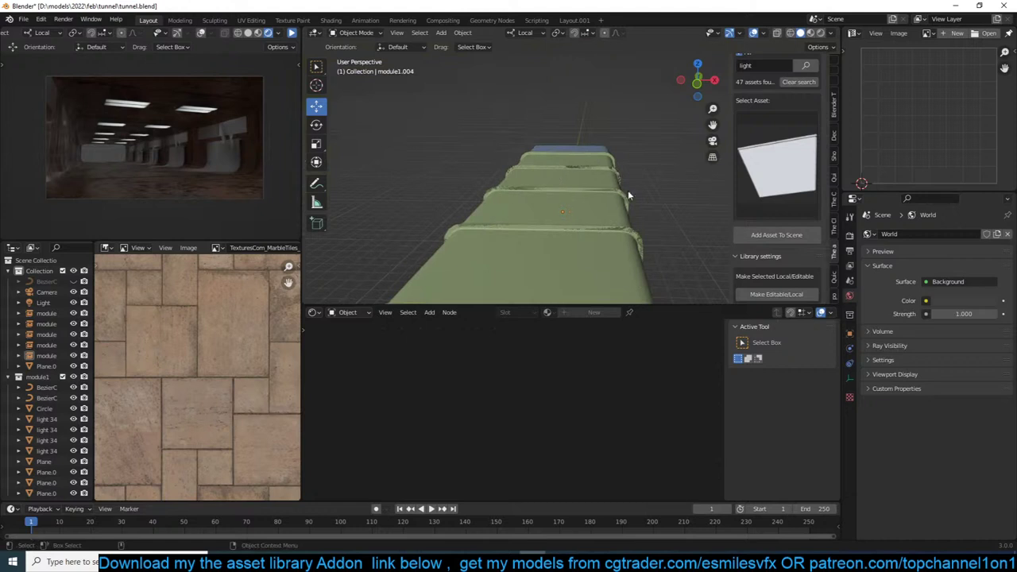
scroll(581, 223, down, 5)
scroll(579, 223, up, 4)
middle_drag(580, 225, 569, 195)
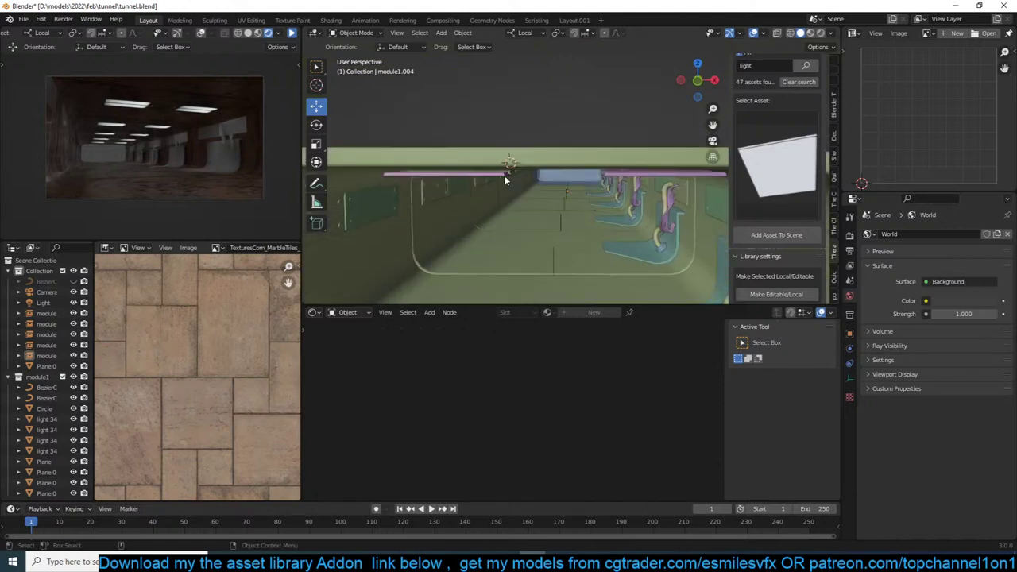
click(504, 174)
scroll(530, 196, up, 3)
key(shift+d)
right_click(558, 174)
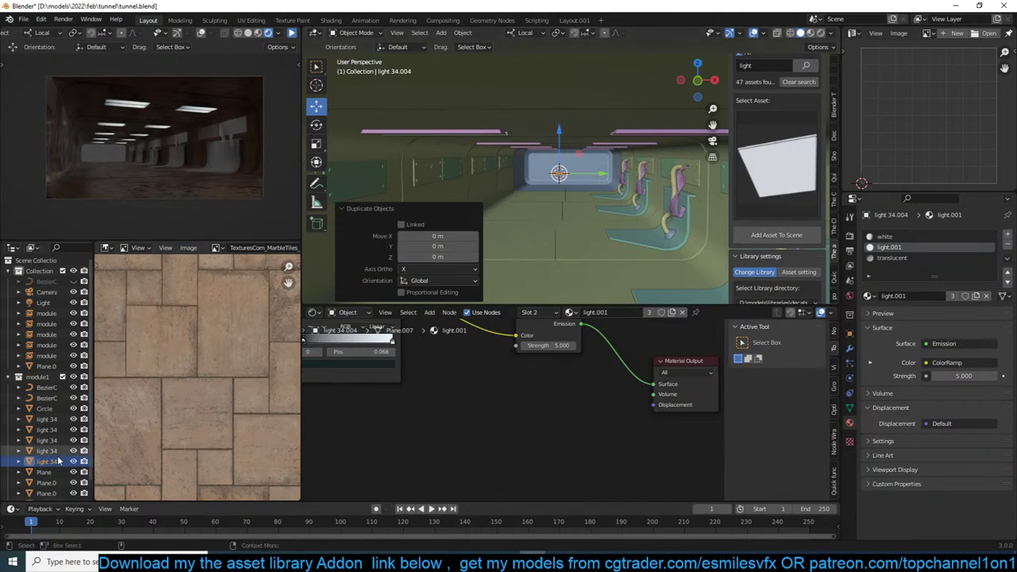
drag(47, 461, 40, 278)
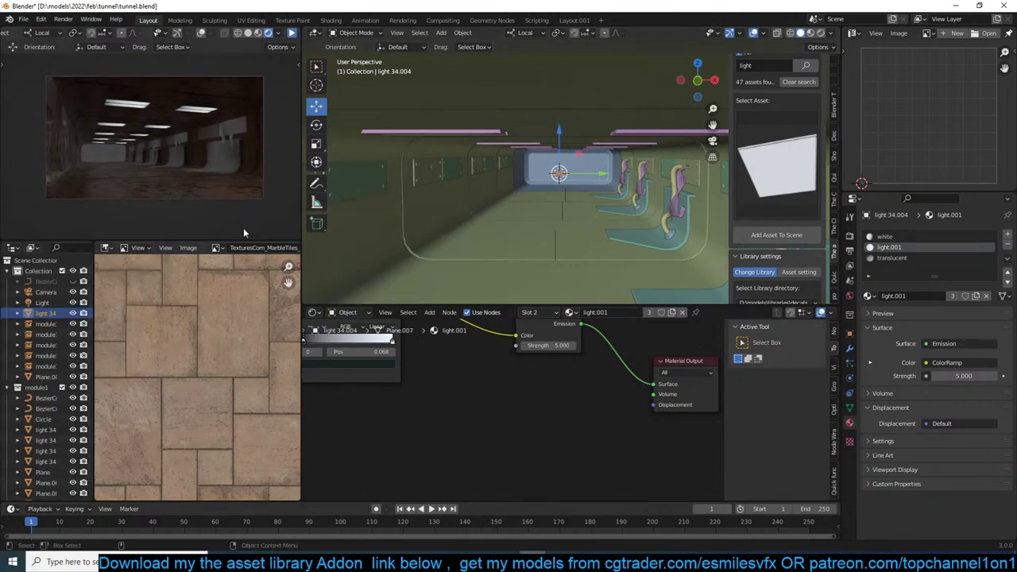
key(KP_Decimal)
scroll(554, 277, down, 2)
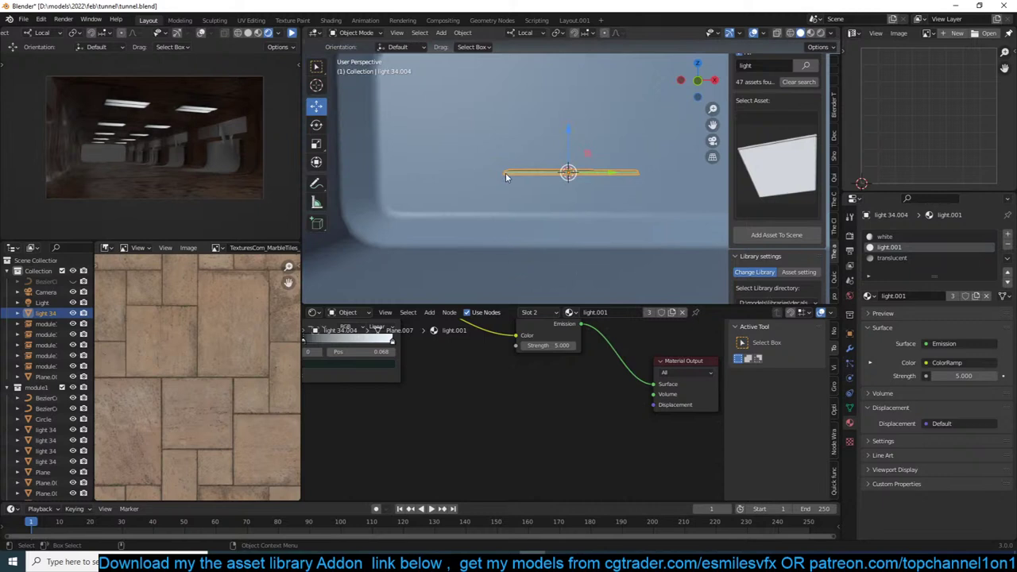
Scale the duplicated strip light about 1.42 times along its local Z axis and apply its scale.
scroll(556, 173, up, 1)
shift+middle_drag(571, 171, 544, 202)
key(s)
key(z)
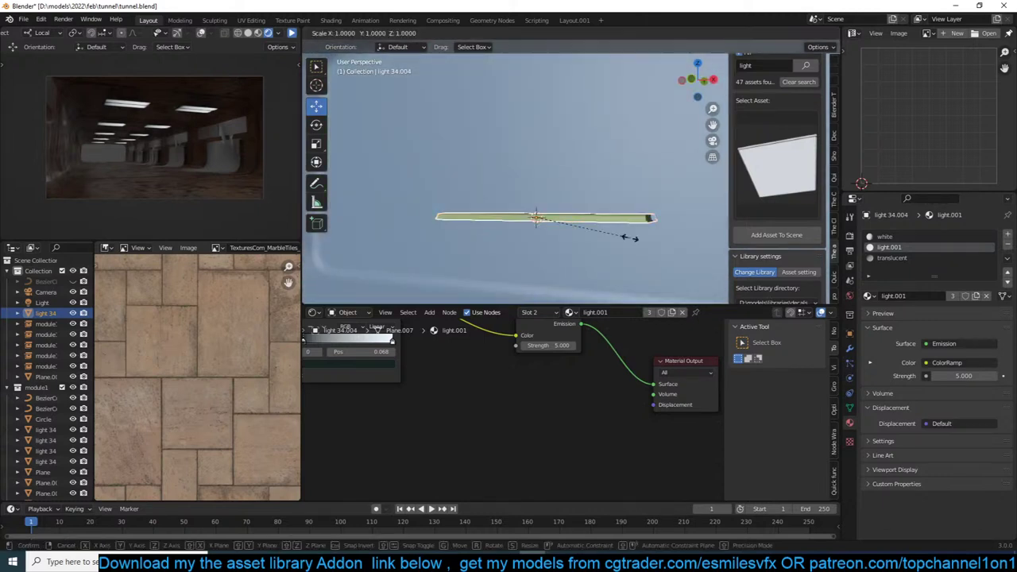
click(640, 262)
key(ctrl+a)
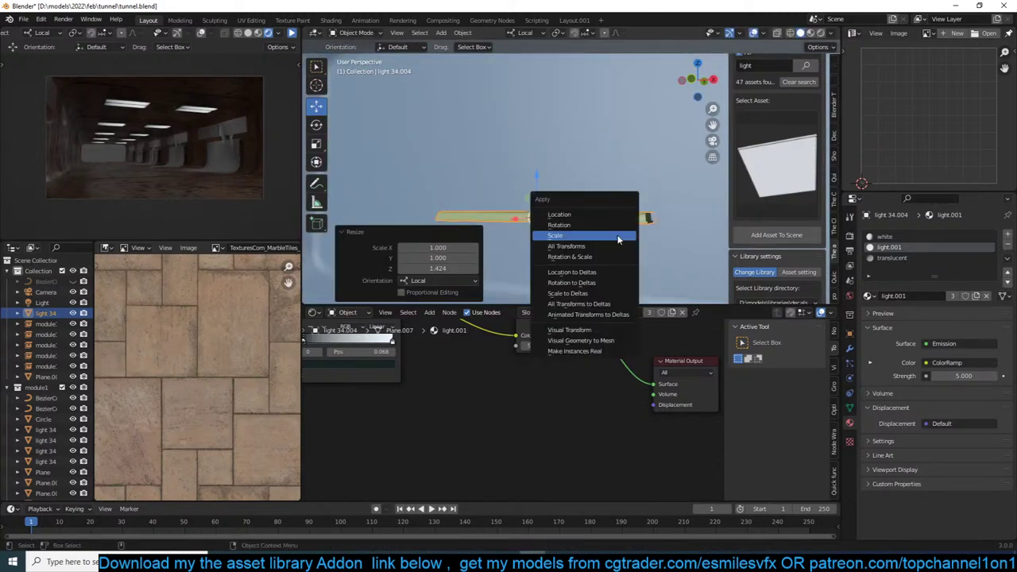
click(640, 226)
Rotate the duplicated light -90° about its local Y axis so its broad side stands upright.
key(r)
key(x)
key(x)
key(9)
key(0)
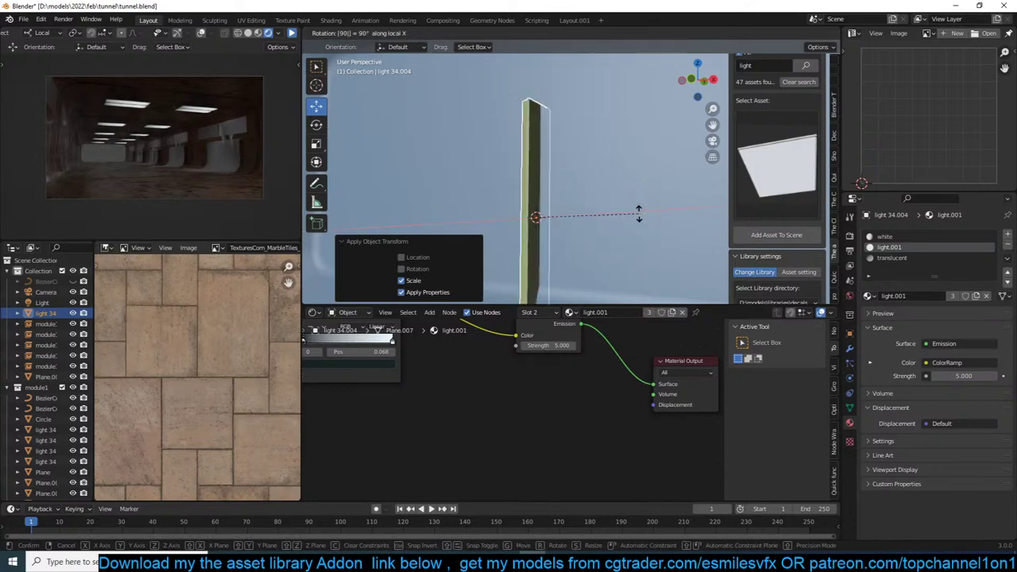
key(y)
key(y)
key(minus)
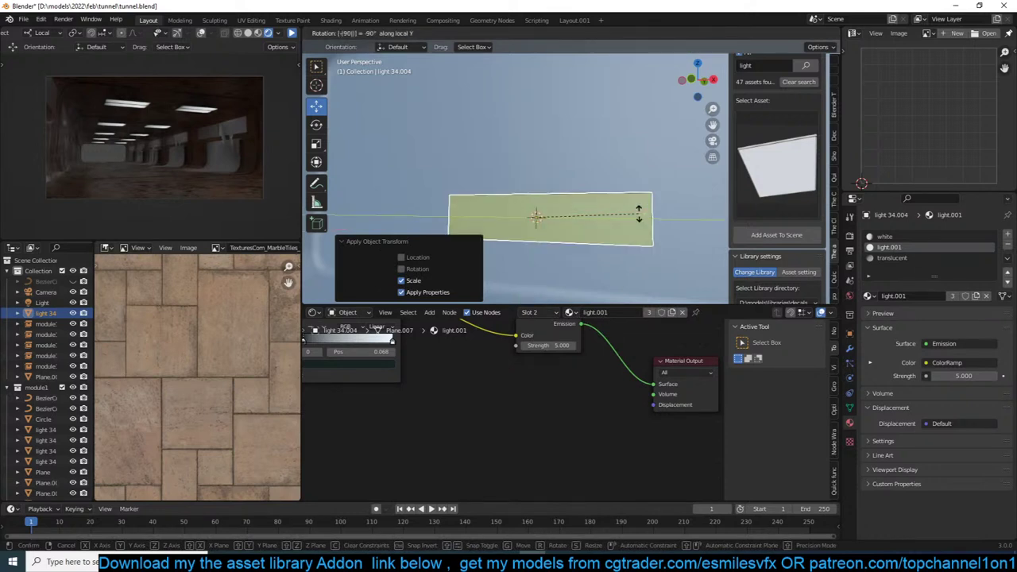
click(638, 214)
Reposition the upright light higher up on the tunnel's capped end wall with local-axis moves.
middle_drag(641, 218, 575, 192)
key(g)
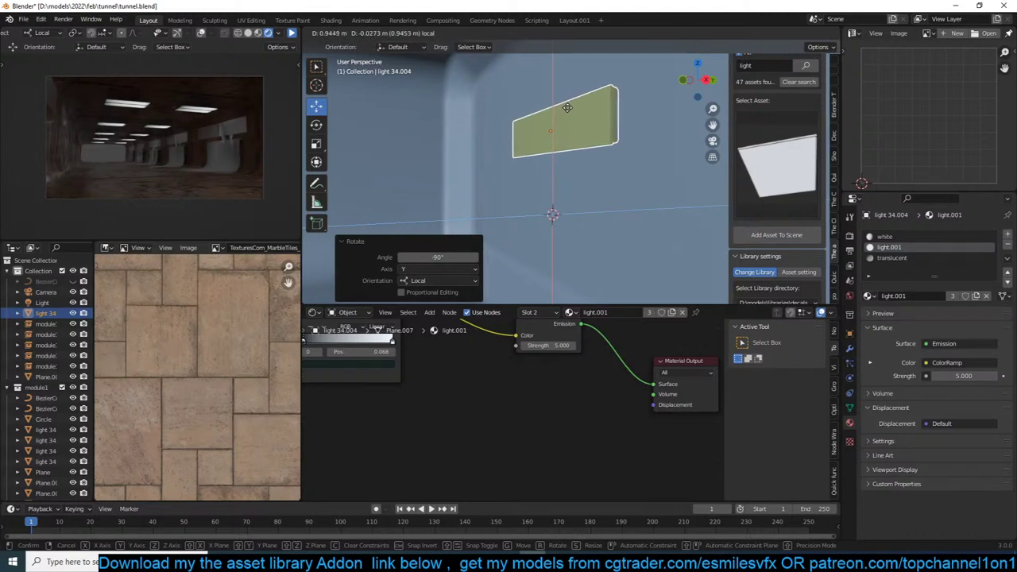
click(574, 115)
middle_drag(573, 116, 600, 220)
key(g)
key(x)
click(591, 189)
Tilt the end-wall light about 36° around its local Y axis.
key(r)
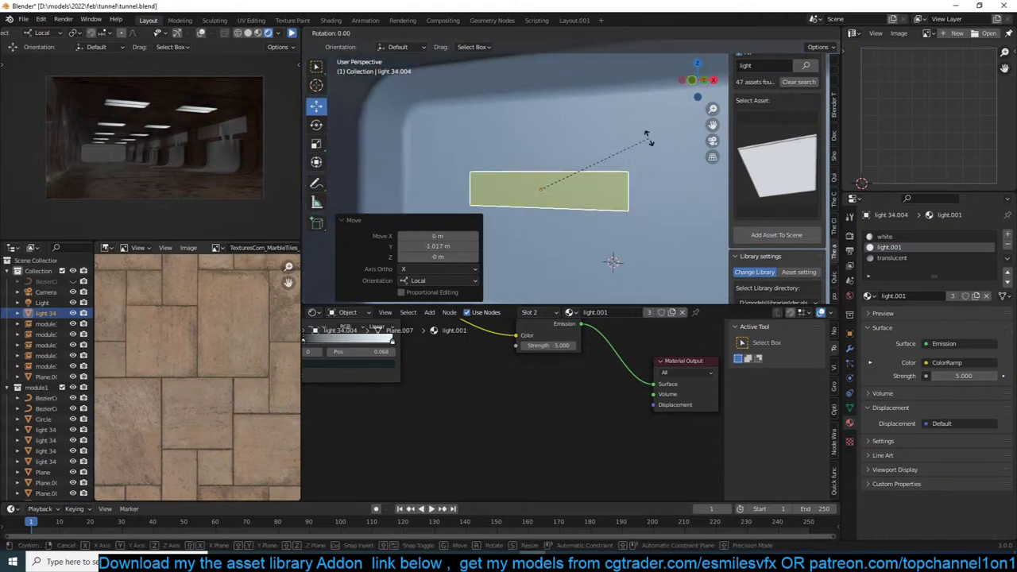
key(y)
click(592, 90)
middle_drag(592, 89, 584, 118)
Switch the transform orientation to Global and raise the end-wall light about 0.41 m along Z.
key(period)
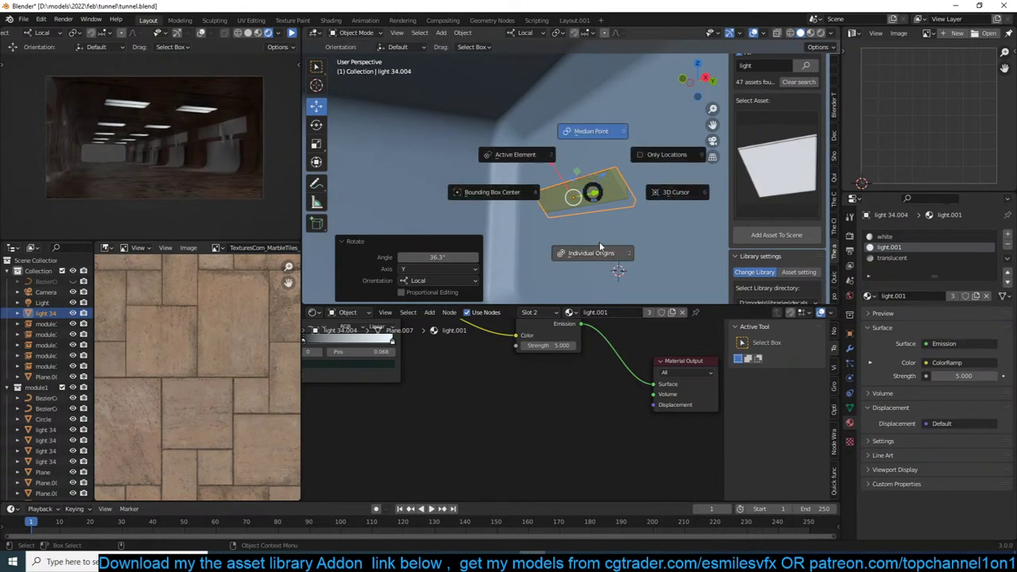
click(573, 133)
key(comma)
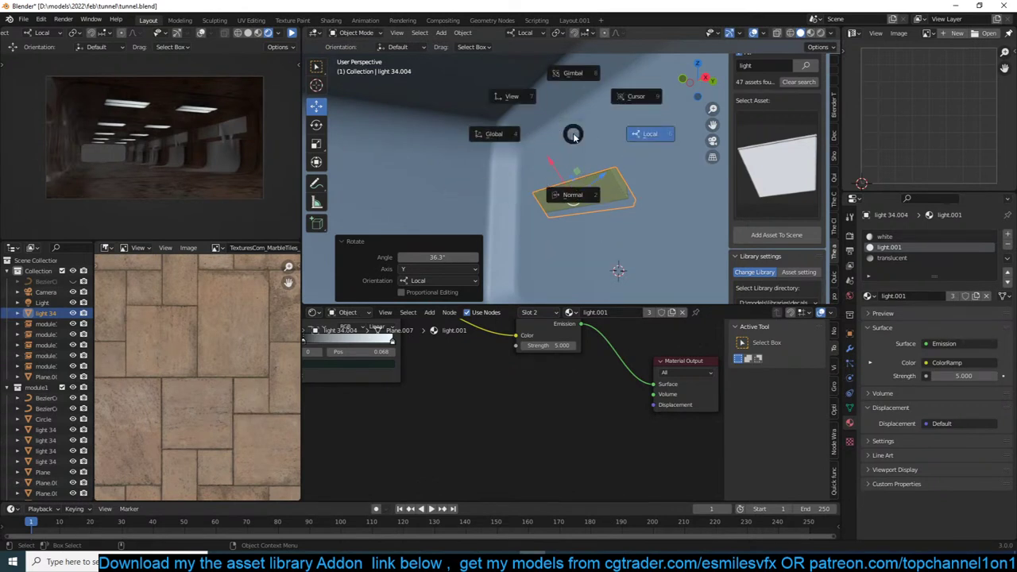
click(527, 137)
middle_drag(622, 181, 585, 216)
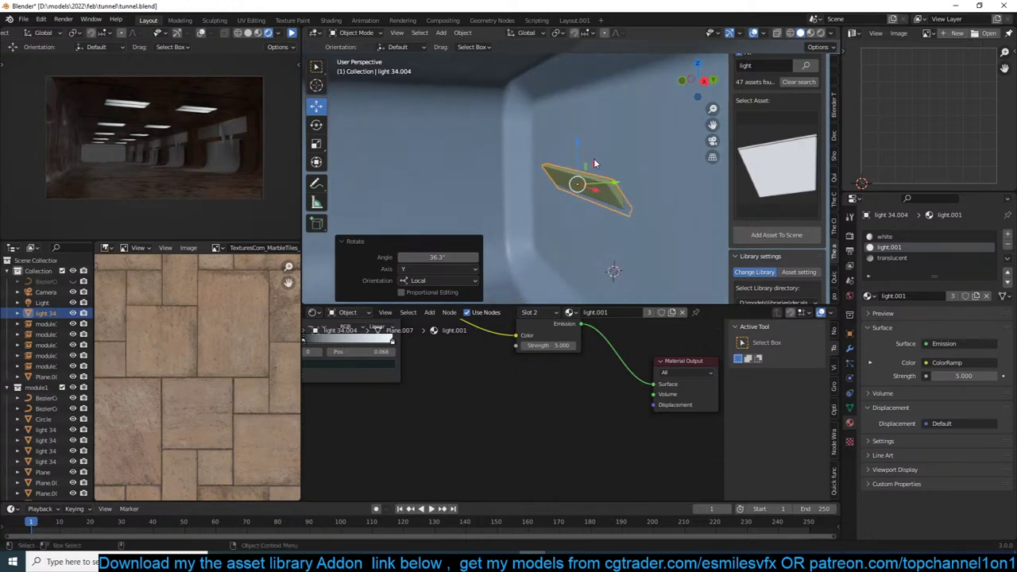
drag(593, 159, 568, 115)
middle_drag(568, 119, 678, 126)
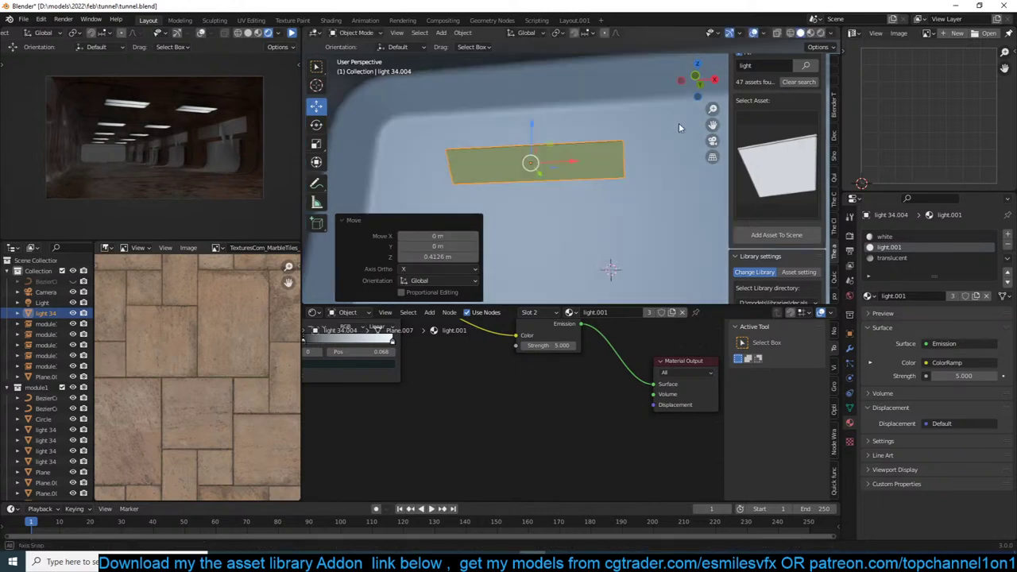
Shift the end-wall light about 0.83 m in the negative X direction and scale it uniformly to about 0.78.
scroll(642, 151, down, 2)
middle_drag(606, 176, 579, 170)
drag(579, 170, 544, 170)
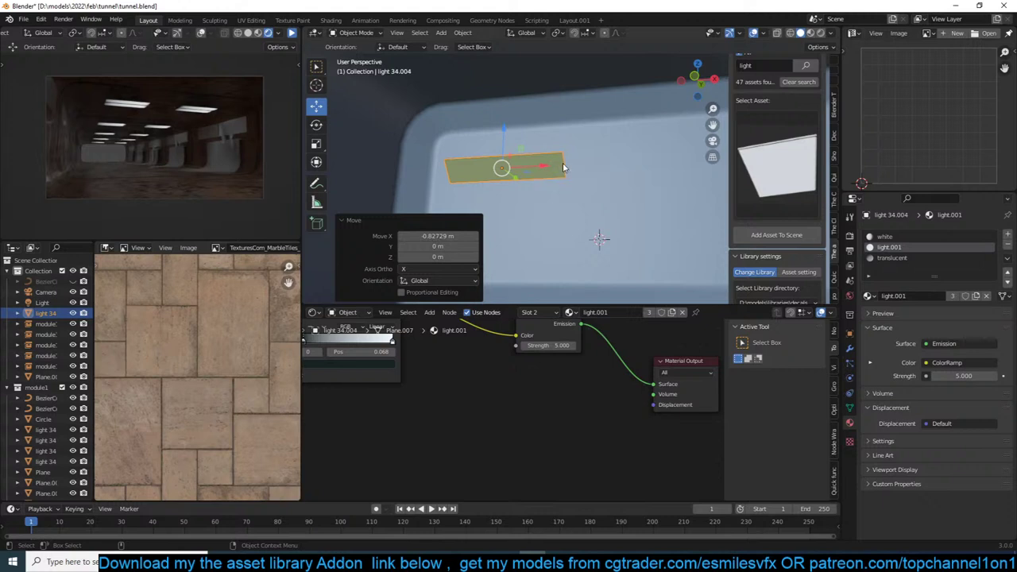
scroll(602, 172, down, 2)
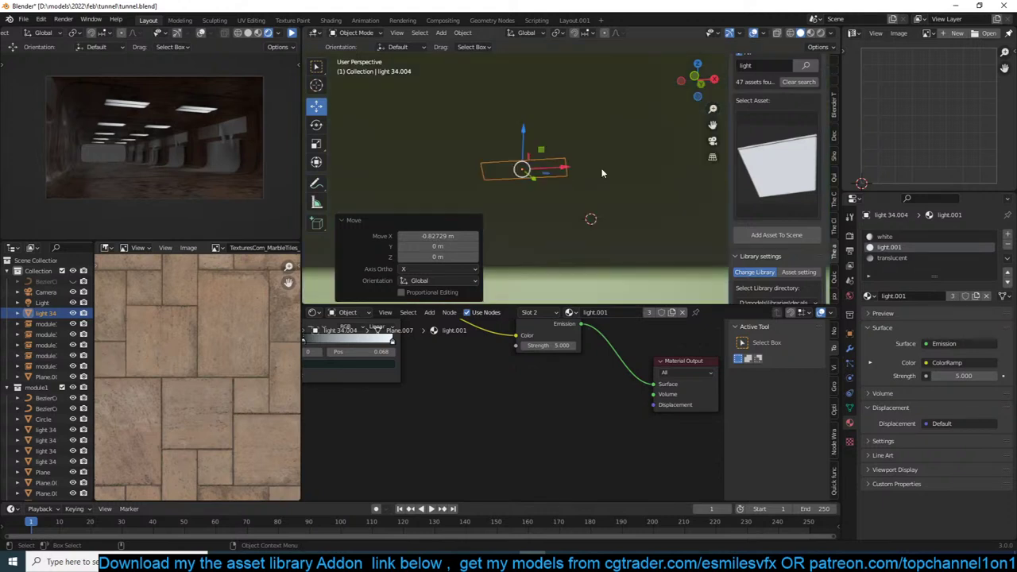
scroll(602, 172, up, 2)
middle_drag(601, 171, 537, 156)
key(s)
click(571, 154)
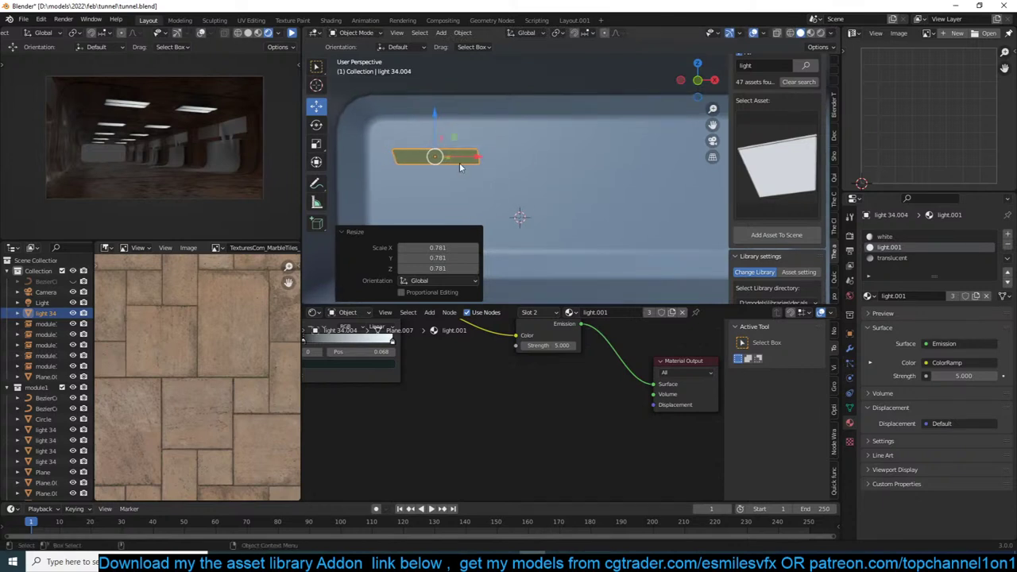
Create a linked duplicate of the end-wall light about 4.6 m along X and nudge it further toward the opposite side.
key(shift+d)
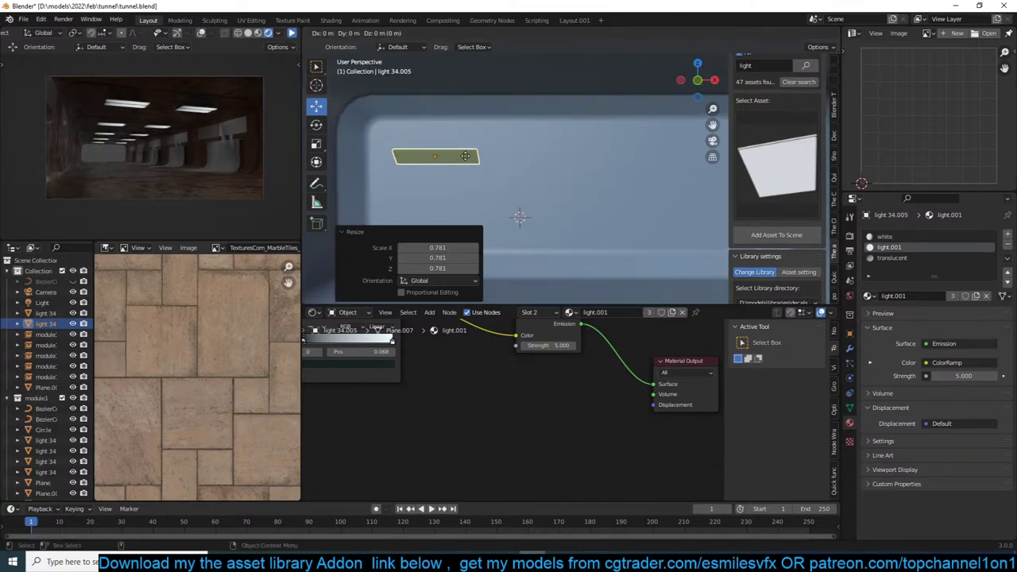
key(x)
click(669, 159)
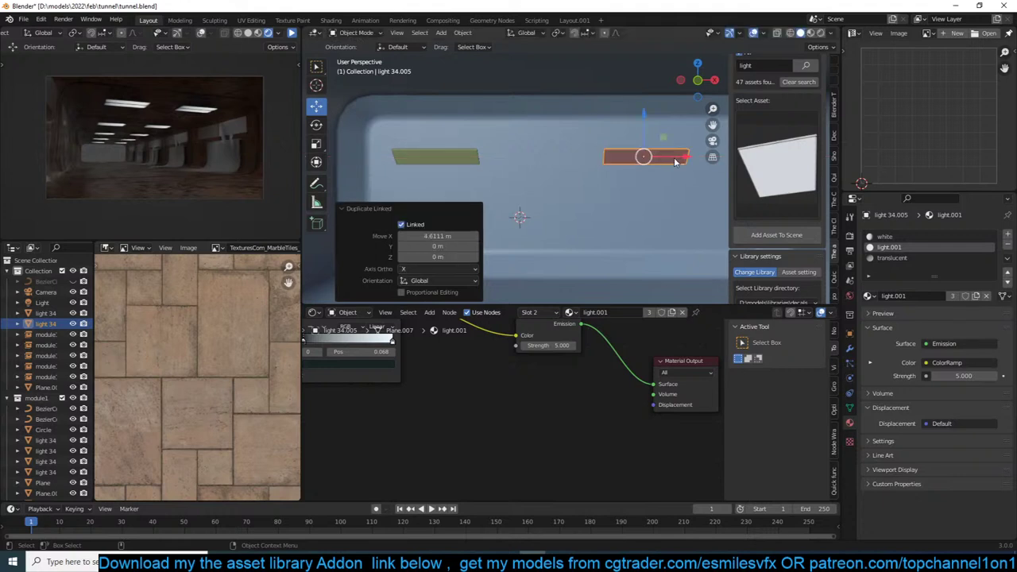
middle_drag(674, 157, 613, 165)
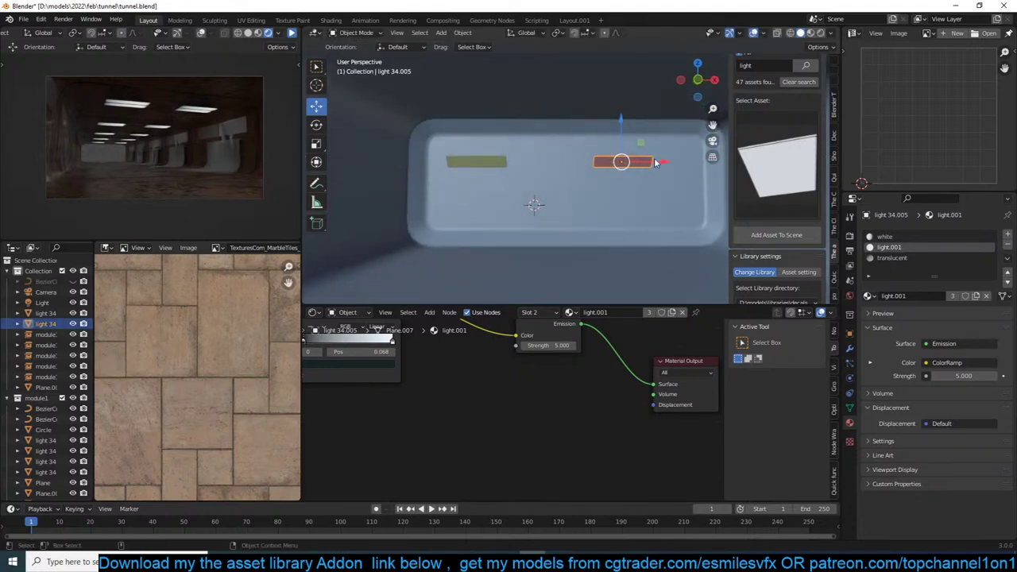
drag(656, 163, 674, 163)
Deselect everything, resume the rendered preview and save the file.
key(alt+a)
click(291, 33)
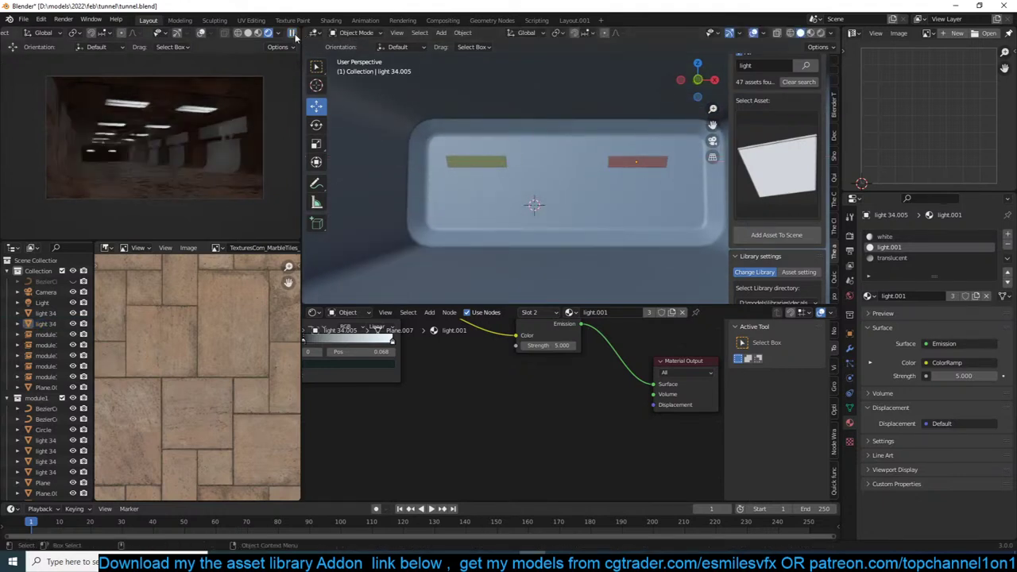
key(ctrl+s)
Link the tunnel shell's TexturesCom_MarbleTiles_2 material to the curved bench panel behind the cables.
scroll(518, 186, down, 4)
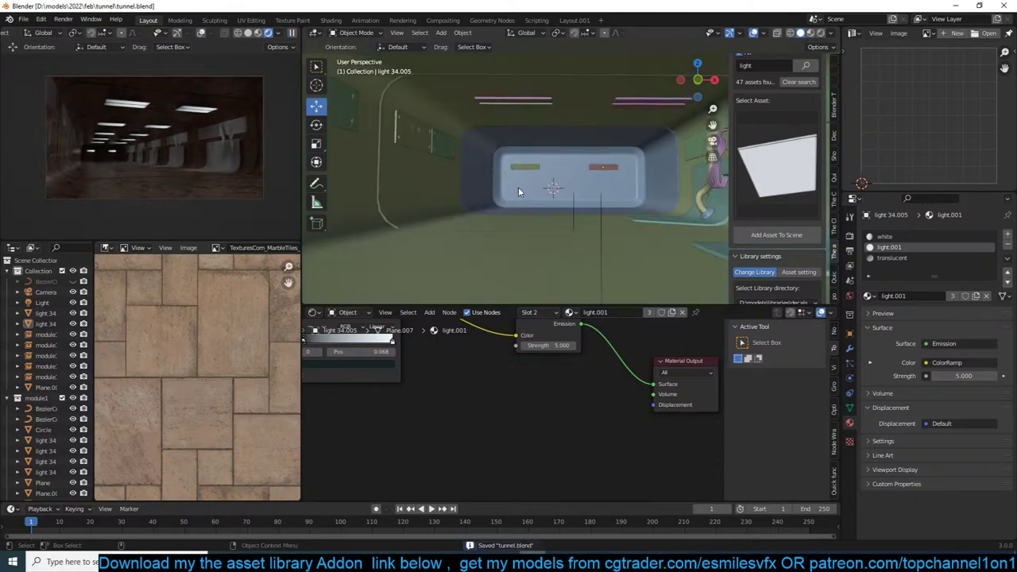
middle_drag(518, 186, 436, 190)
scroll(505, 187, up, 5)
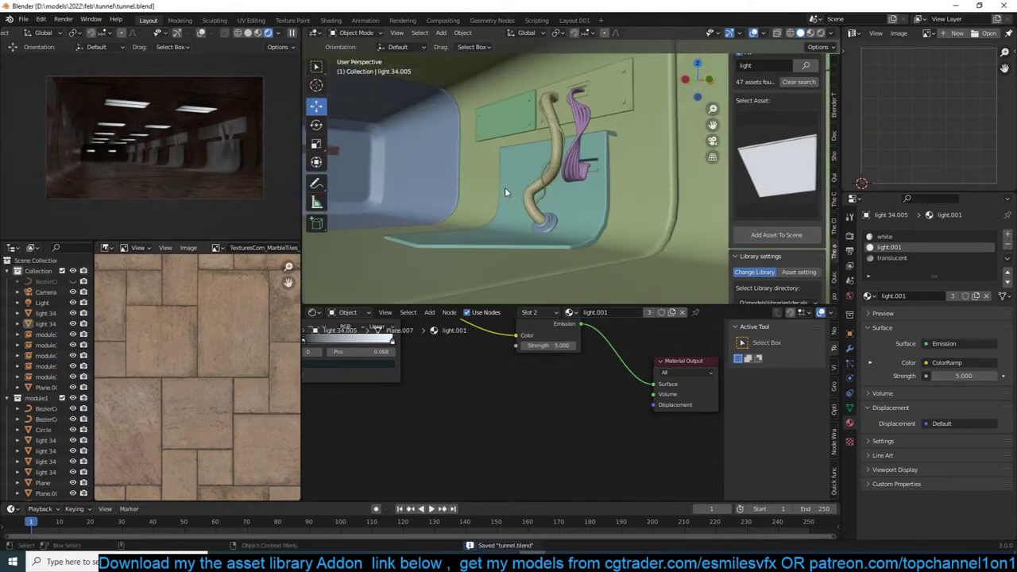
middle_drag(504, 187, 409, 172)
scroll(459, 193, down, 5)
scroll(409, 170, up, 4)
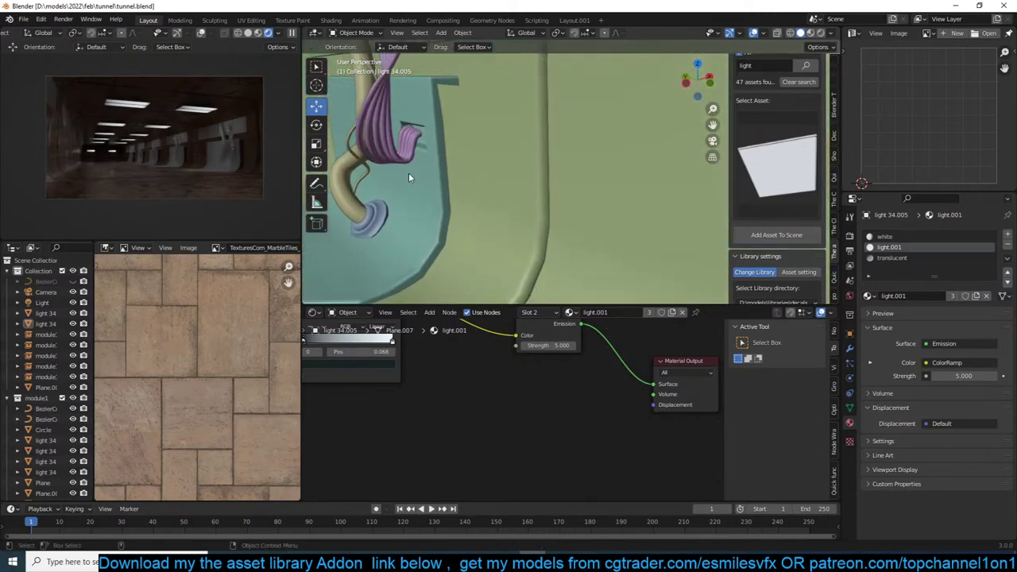
scroll(427, 169, down, 1)
scroll(482, 189, up, 1)
click(430, 194)
scroll(430, 194, down, 7)
middle_drag(549, 256, 455, 176)
click(455, 177)
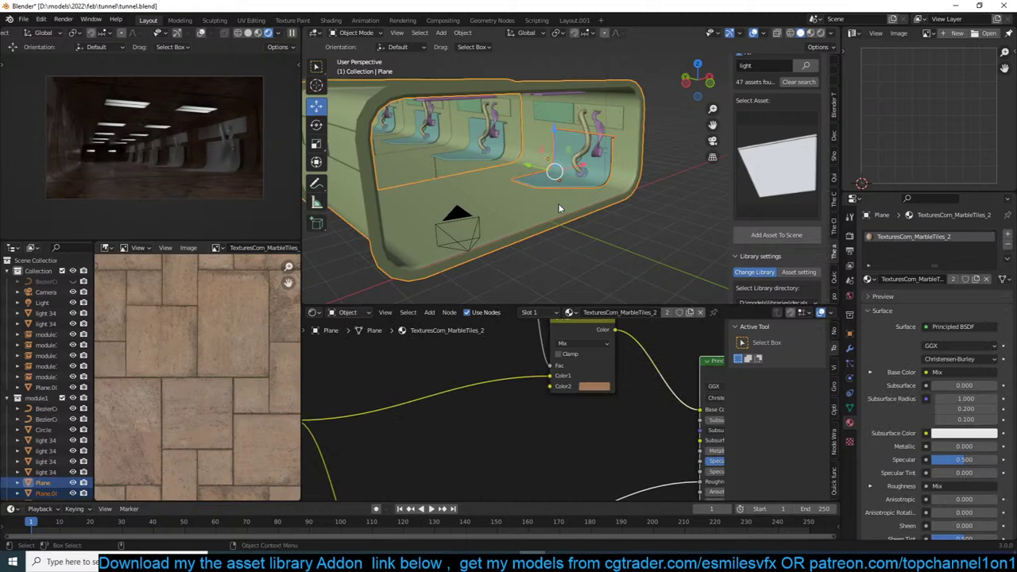
key(ctrl+l)
click(559, 205)
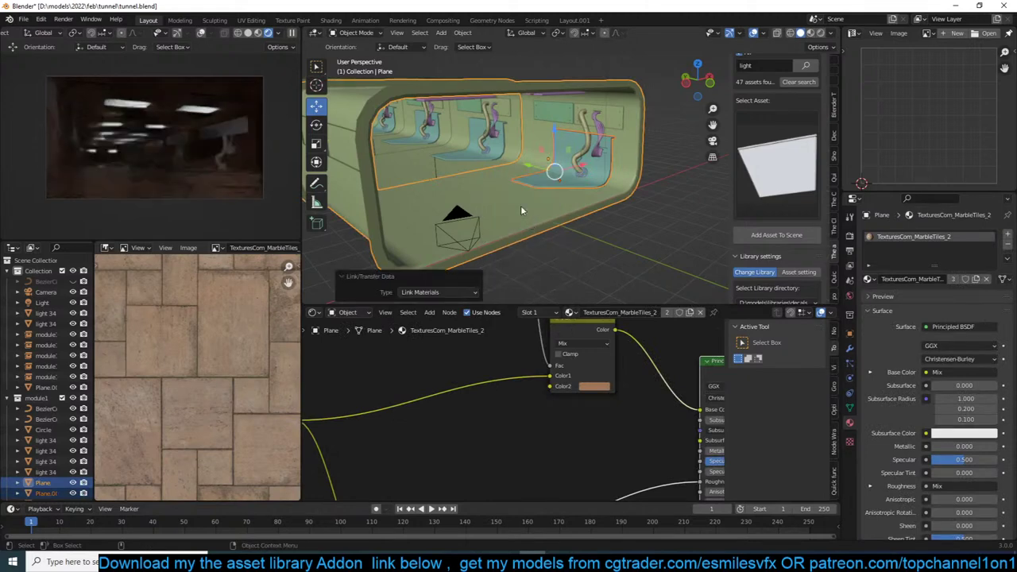
Set Color2 of the shell material's Mix node to a less saturated greyish brown.
scroll(520, 205, up, 5)
click(458, 182)
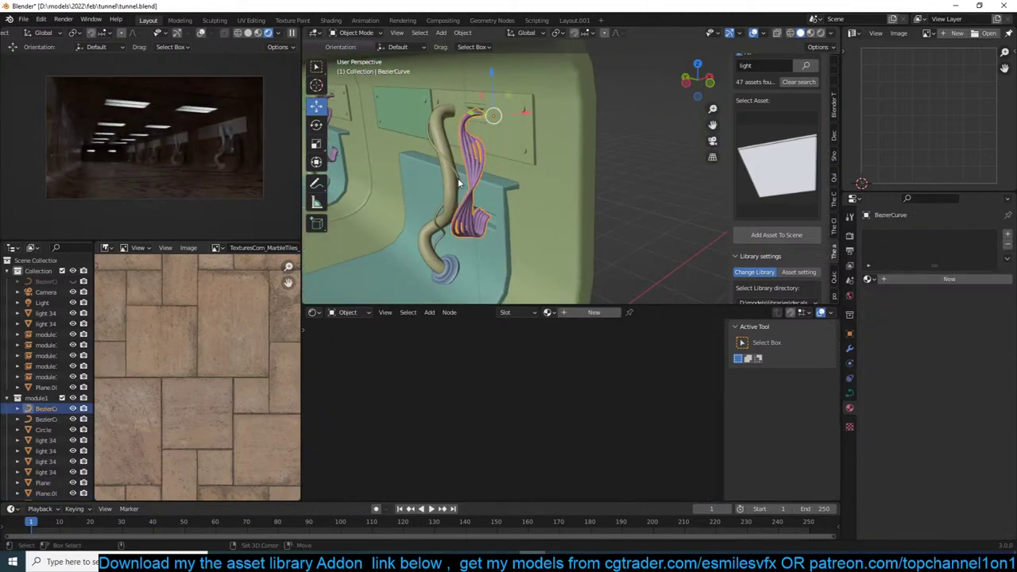
click(446, 183)
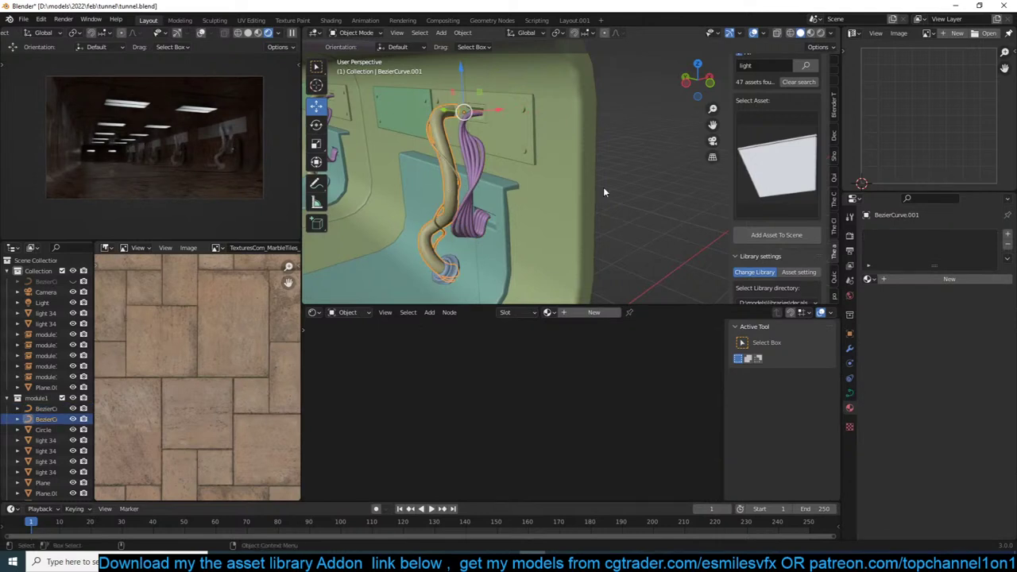
click(590, 202)
scroll(556, 429, up, 4)
click(556, 431)
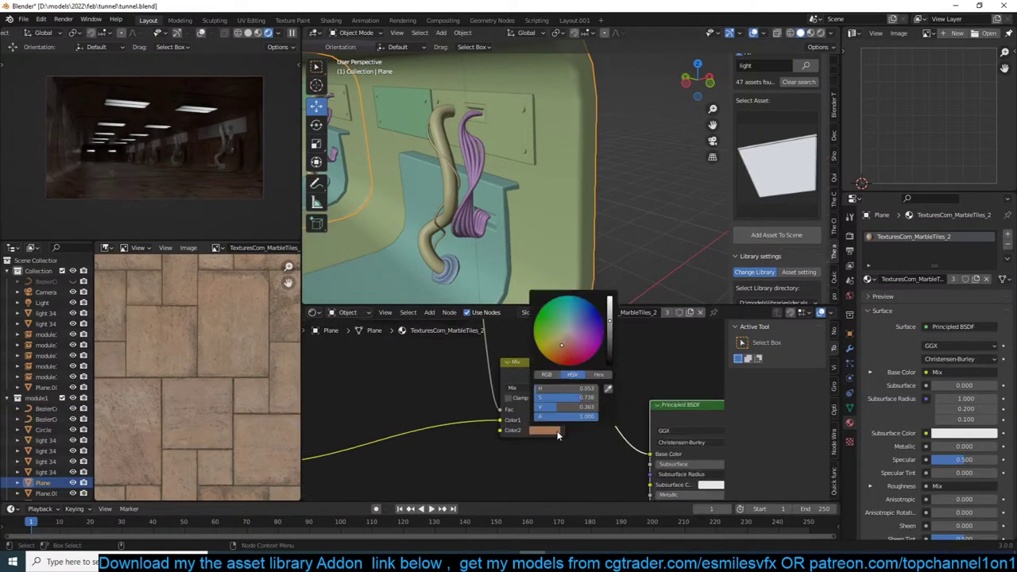
click(564, 337)
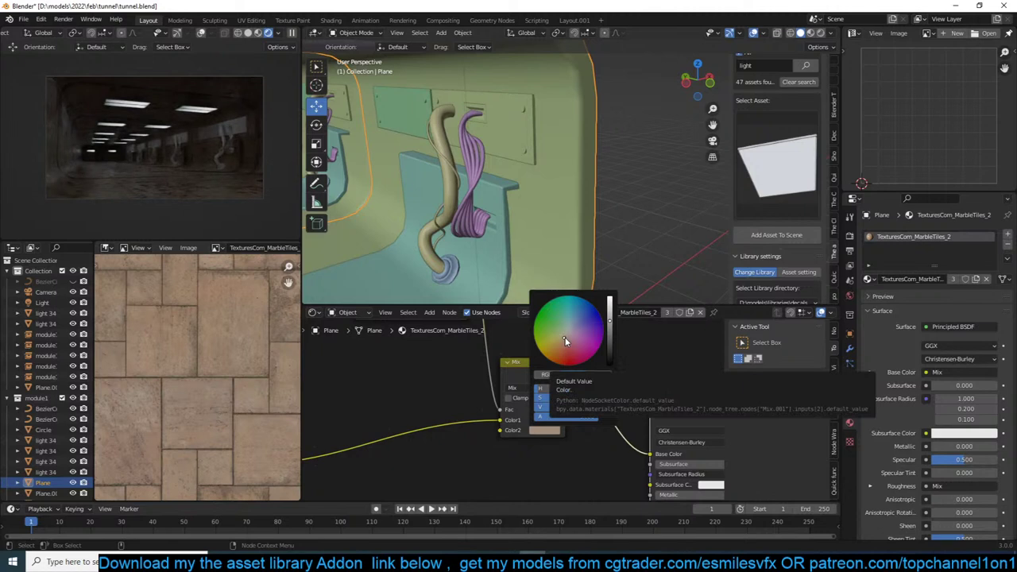
Disconnect the texture from the Mix node's Color1, set that colour to a pale greyish blue, and save the file.
drag(501, 419, 490, 424)
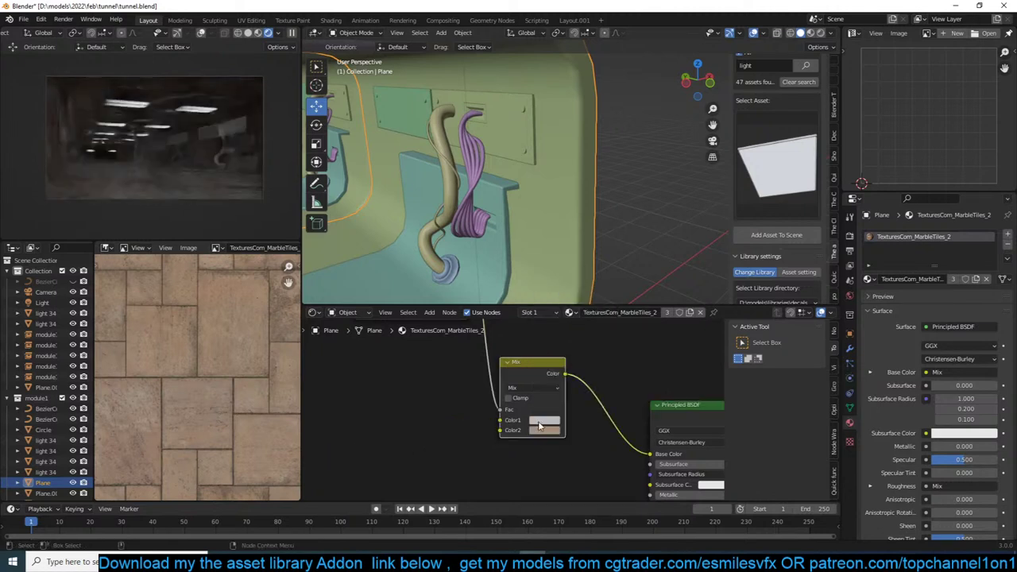
click(540, 421)
click(560, 331)
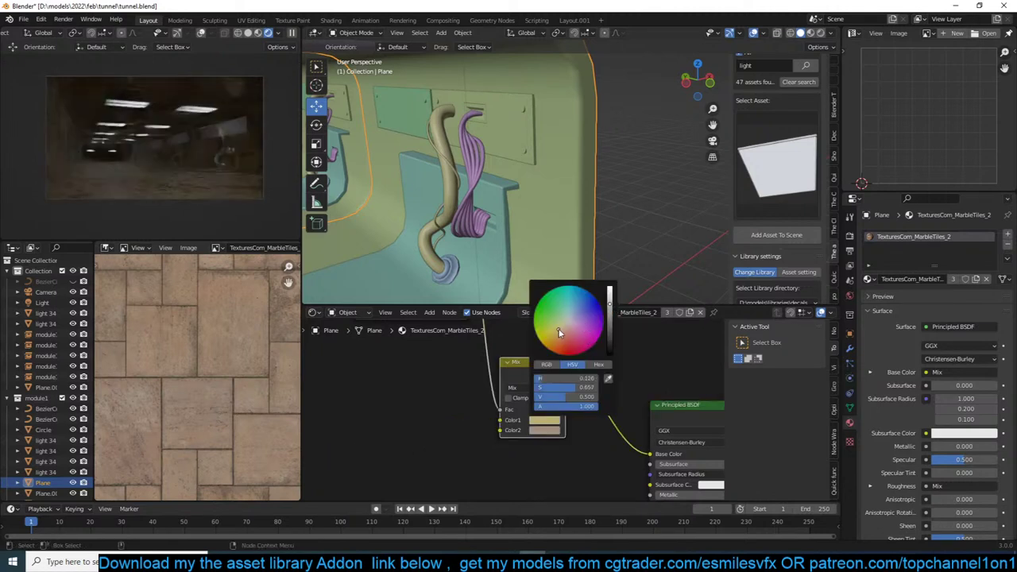
click(568, 317)
click(570, 313)
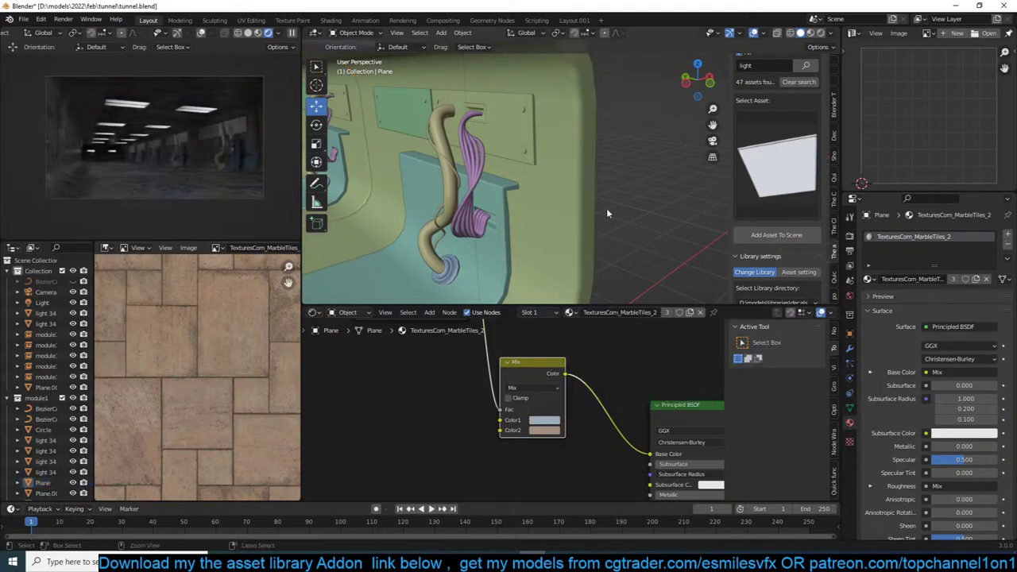
key(ctrl+s)
Open the mesh of the ceiling light strip for face editing, viewed from below.
middle_drag(592, 228, 600, 226)
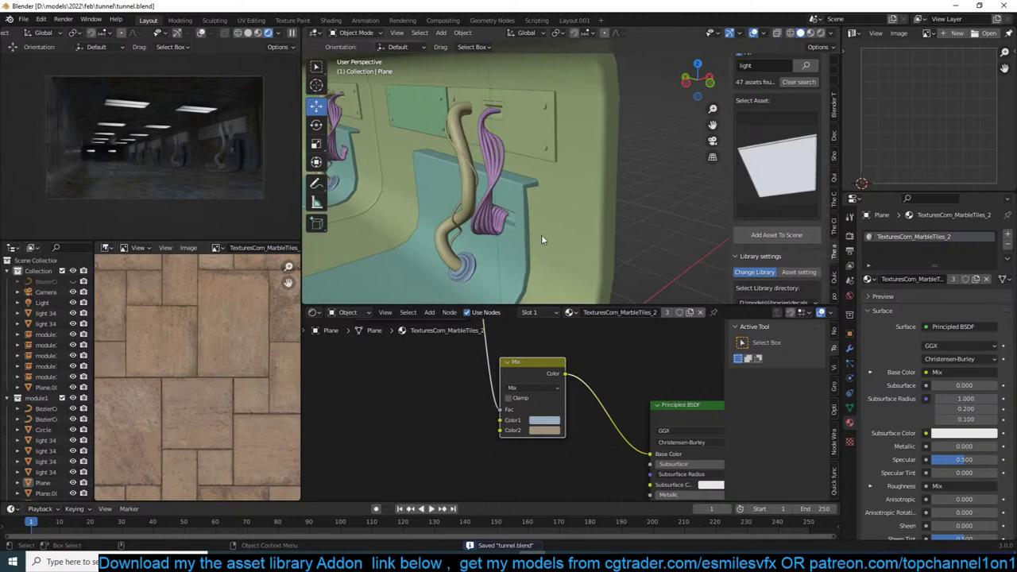
scroll(566, 228, up, 3)
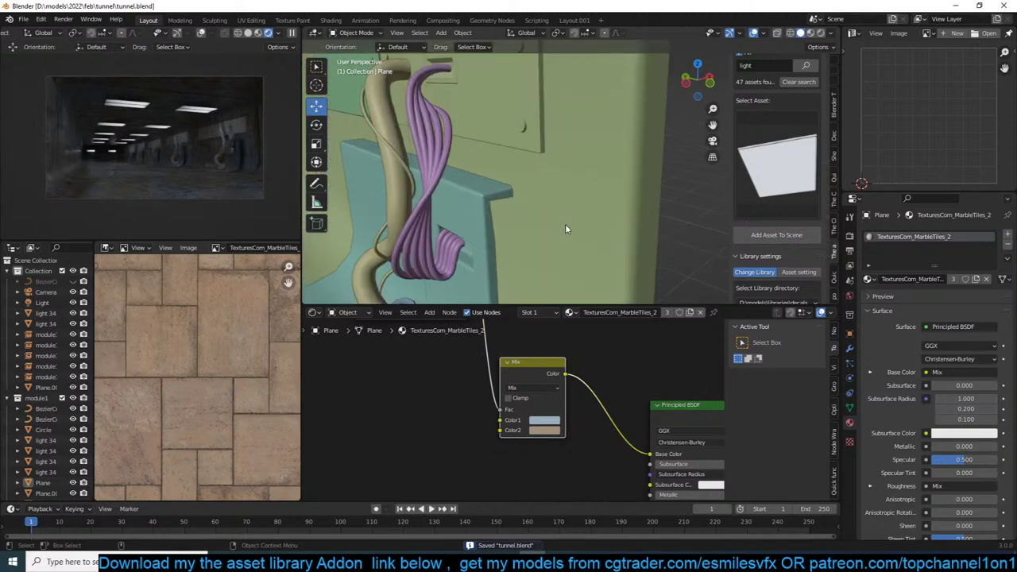
scroll(629, 237, down, 7)
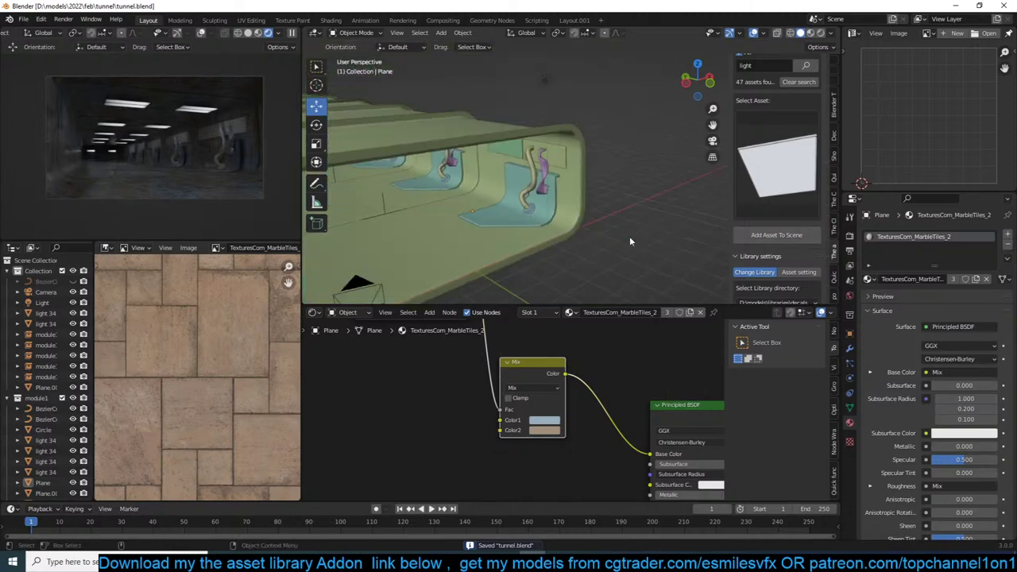
scroll(630, 237, up, 2)
middle_drag(630, 237, 471, 156)
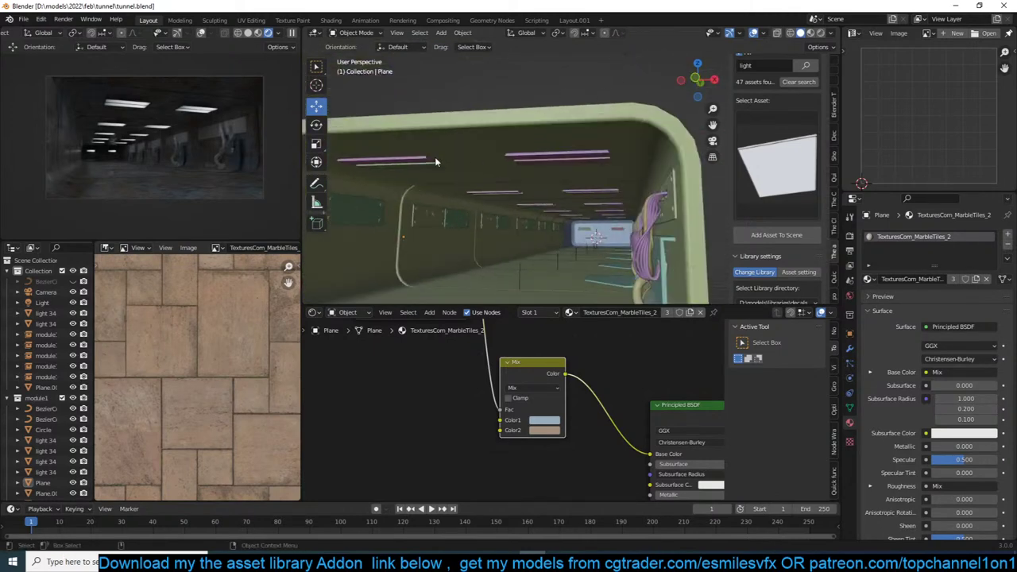
click(433, 160)
scroll(526, 207, up, 3)
key(Tab)
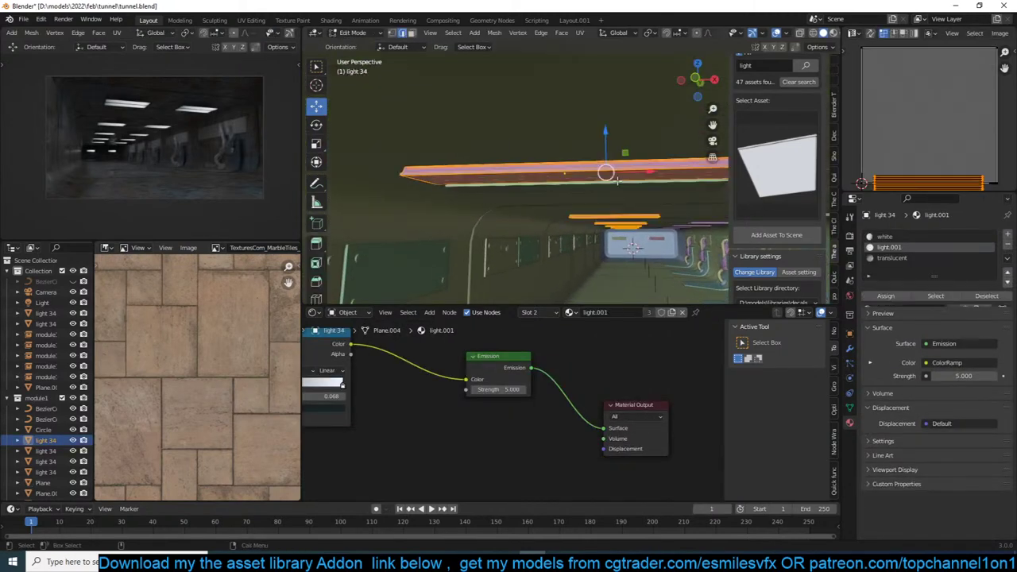
middle_drag(526, 207, 572, 122)
key(3)
Try deleting only the bottom face of the light's translucent cover, and undo the deletion.
click(664, 166)
key(x)
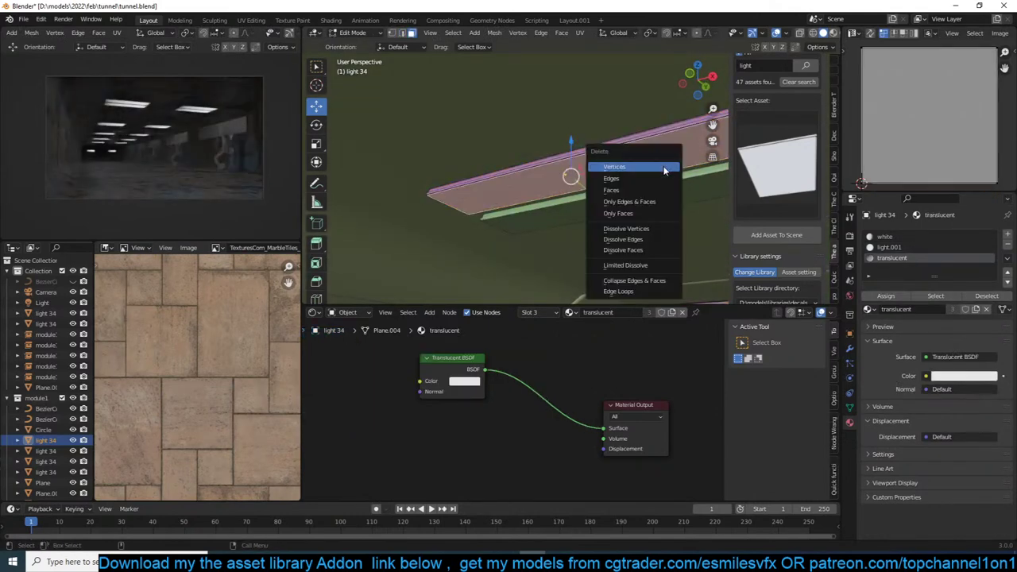
click(640, 190)
key(alt+a)
key(ctrl+z)
key(ctrl+z)
key(ctrl+z)
key(ctrl+z)
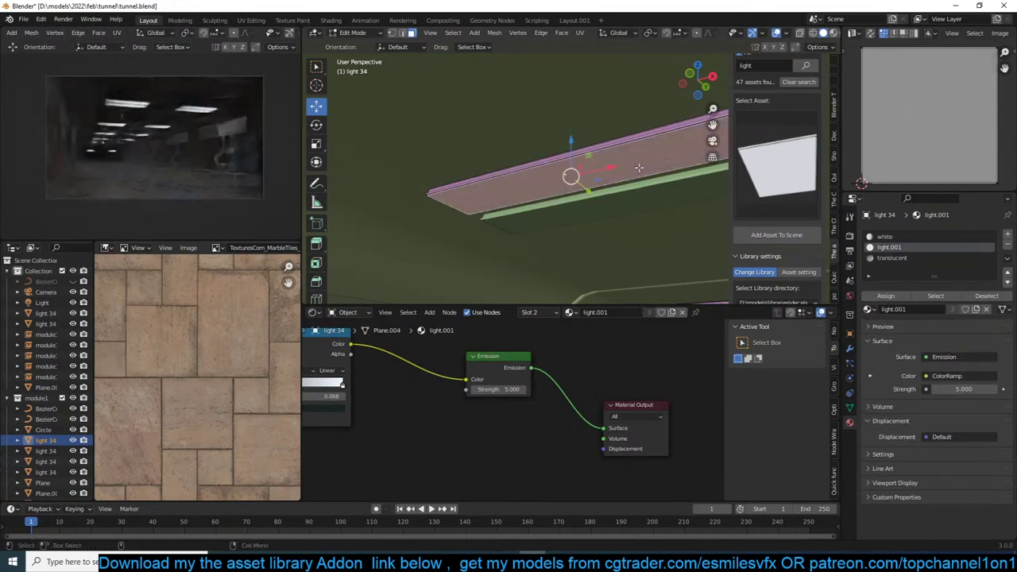
Delete the whole linked translucent cover from the ceiling light, leave mesh editing and save the file.
key(ctrl+l)
key(x)
click(639, 167)
key(Tab)
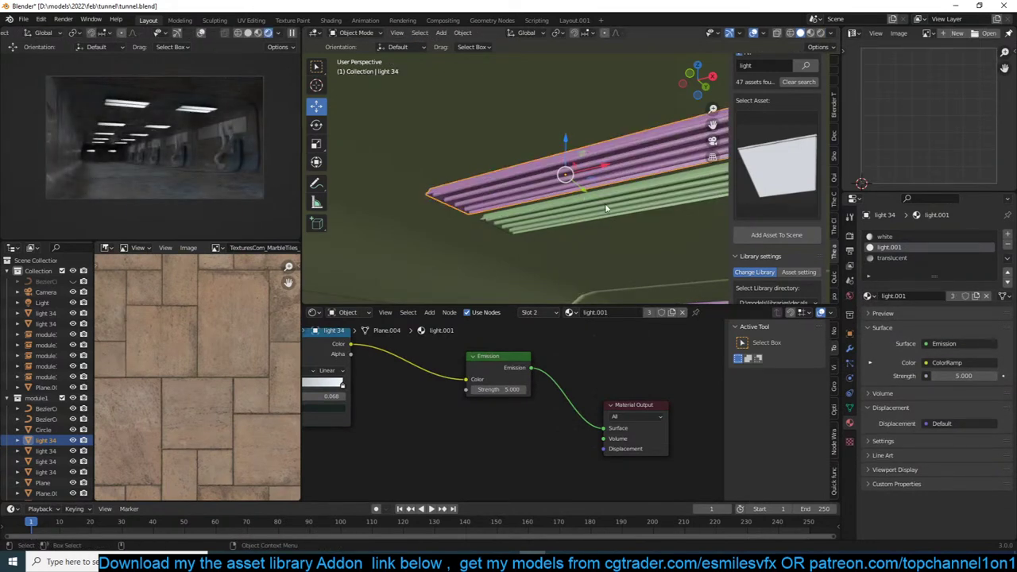
click(650, 220)
key(ctrl+s)
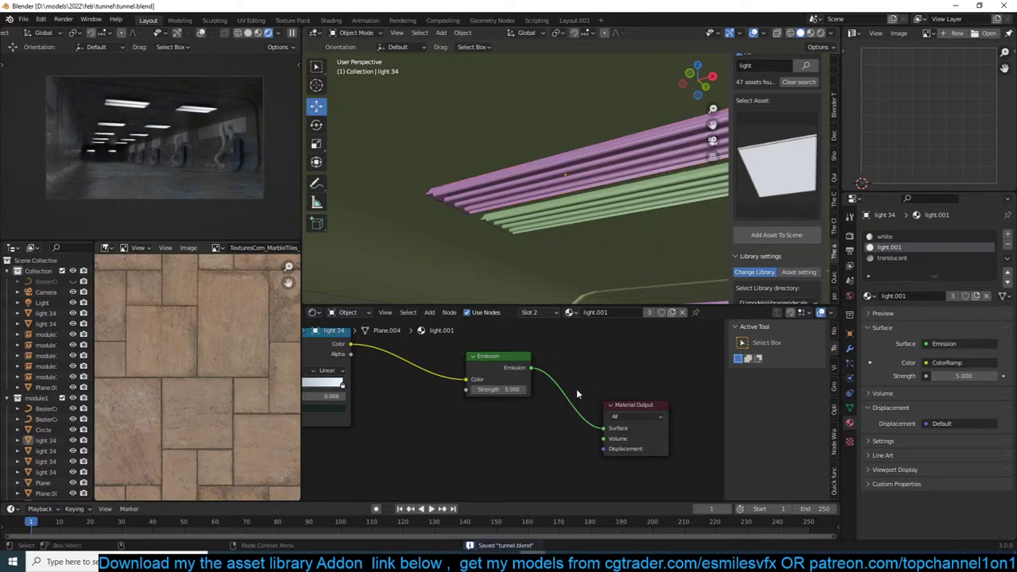
Set the end stop of the ColorRamp in the light.001 material to a pale warm peach.
middle_drag(626, 397, 749, 417)
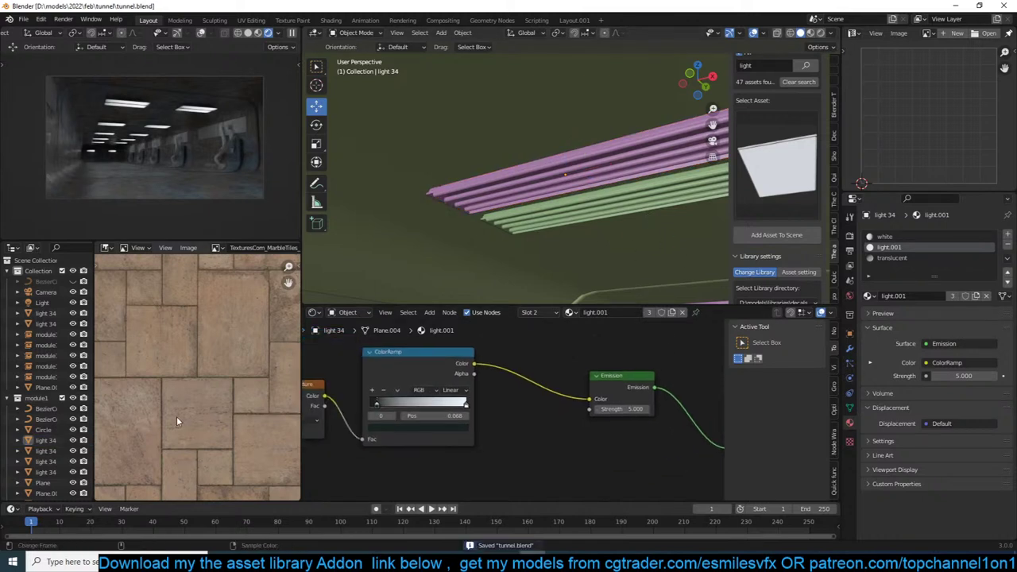
click(465, 404)
click(415, 428)
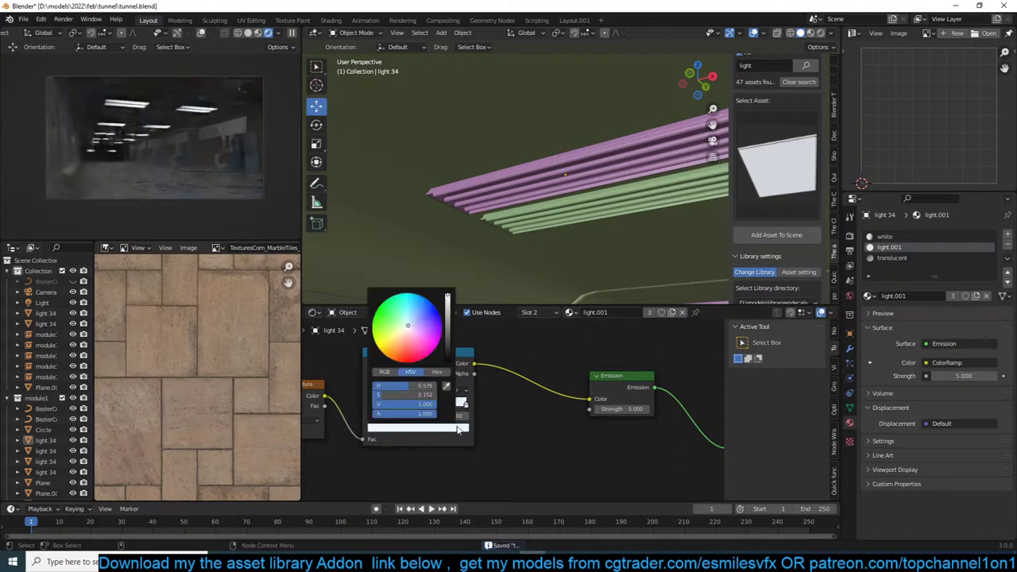
click(402, 335)
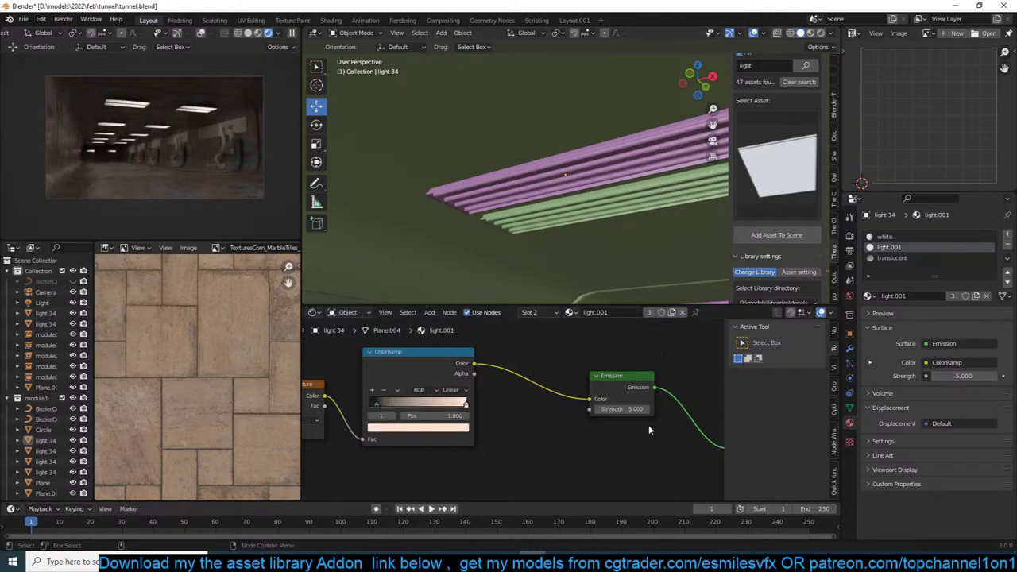
Try an Emission strength of 10 on the light.001 material, return it to 5, and save the file.
click(634, 409)
text(10)
key(Return)
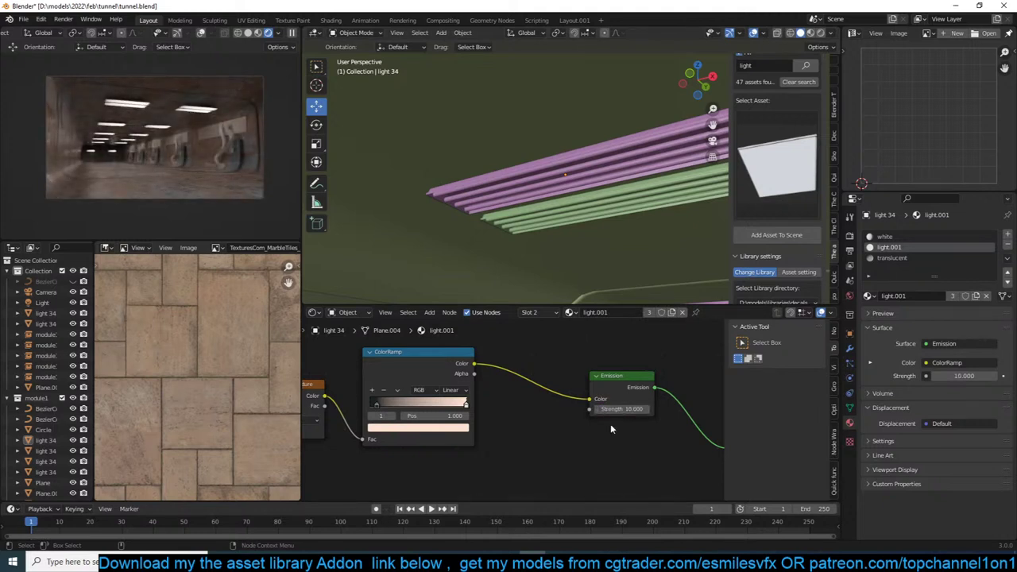
click(629, 409)
text(5)
key(Return)
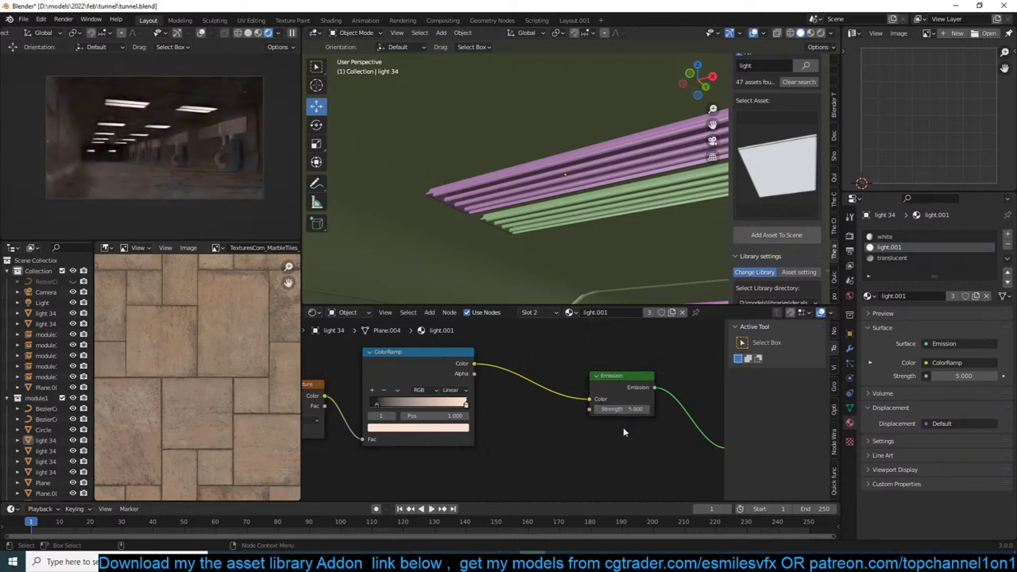
key(ctrl+s)
Bring up the tunnel shell's material nodes and switch the 3D view to Material Preview shading.
click(602, 234)
middle_drag(602, 237, 709, 170)
scroll(647, 252, down, 4)
key(alt+a)
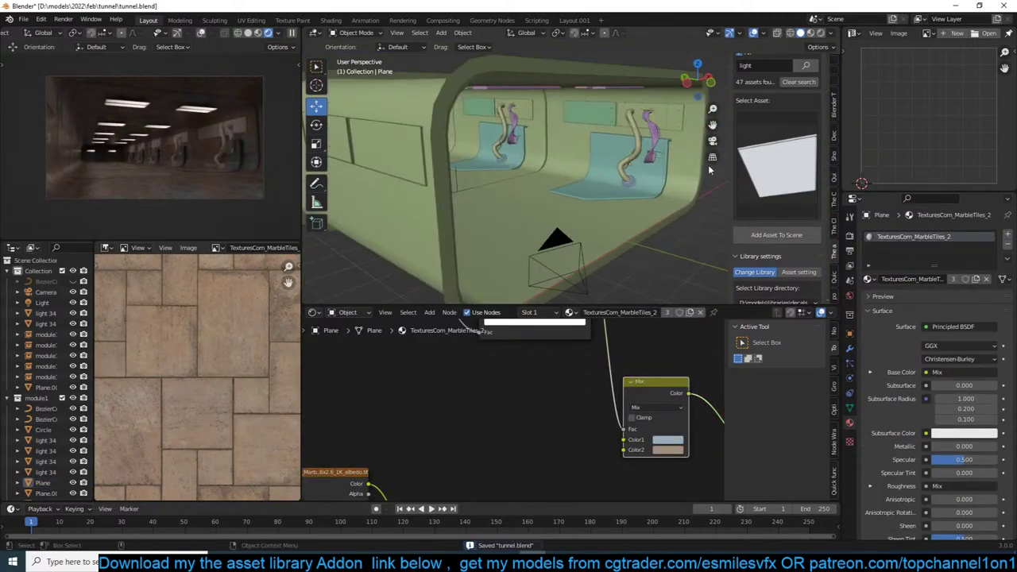
click(811, 32)
scroll(646, 166, up, 5)
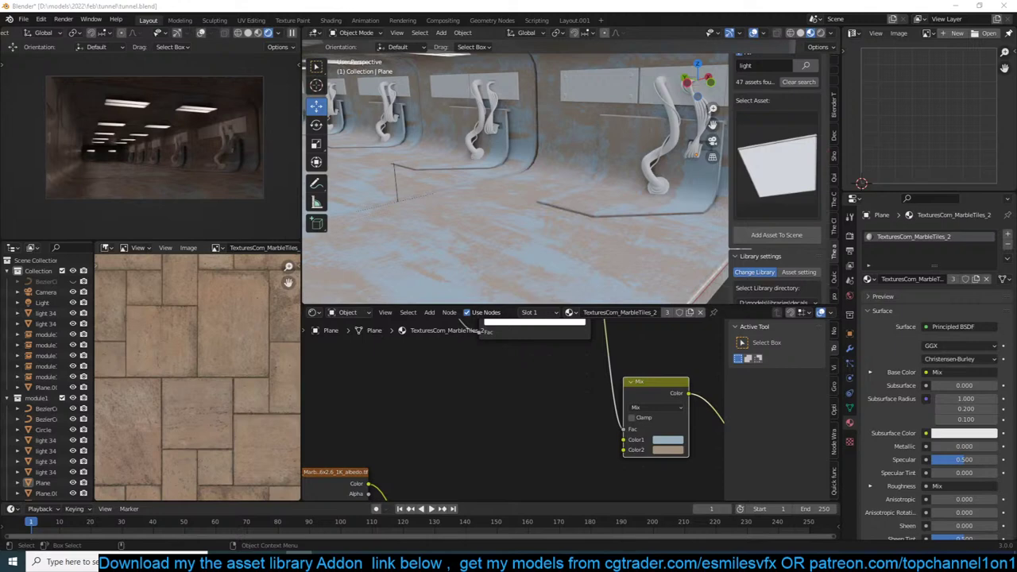
Select the tunnel shell and examine how its blended material colours look on the floor and walls.
click(931, 561)
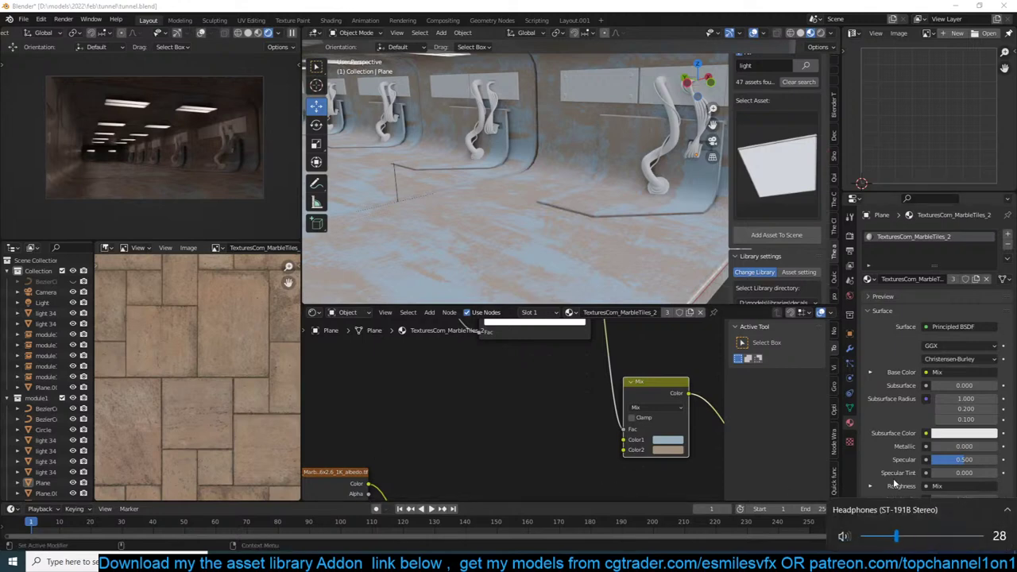
scroll(893, 480, down, 6)
click(520, 207)
scroll(519, 206, down, 4)
middle_drag(588, 211, 557, 166)
scroll(510, 224, up, 5)
key(alt+a)
scroll(601, 215, up, 1)
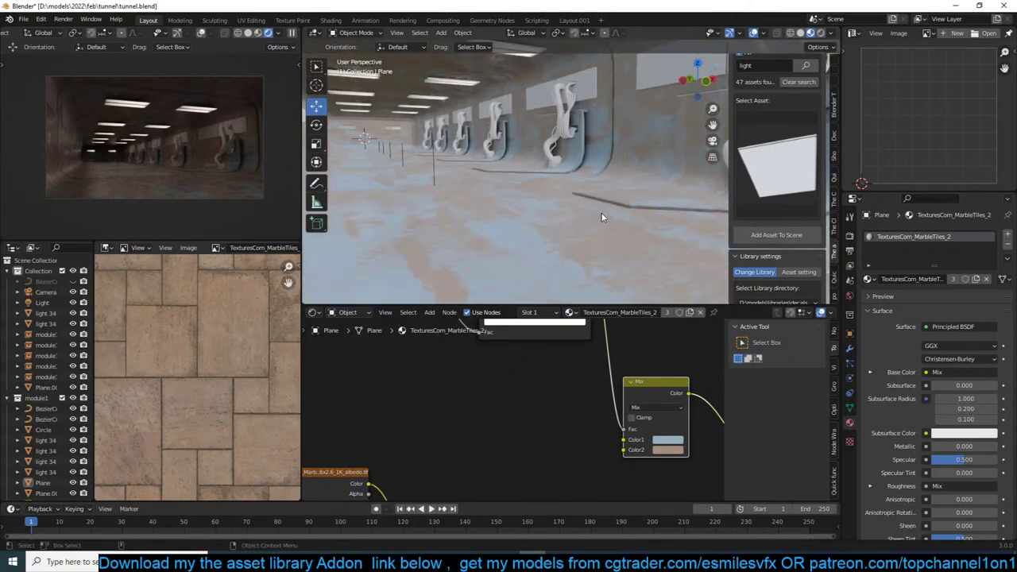
click(615, 232)
scroll(615, 232, down, 4)
middle_drag(616, 232, 555, 226)
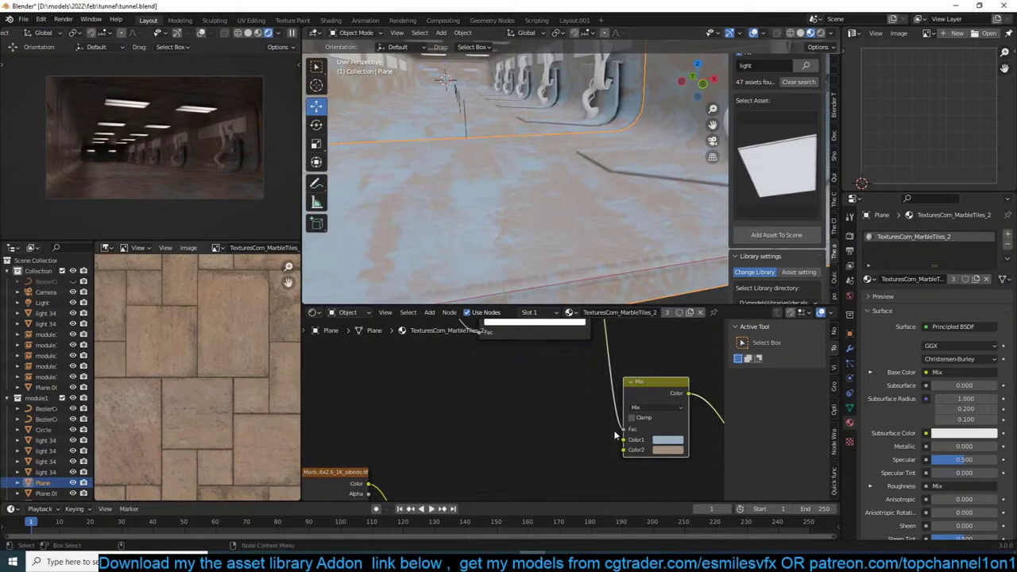
scroll(614, 432, down, 3)
scroll(649, 259, down, 4)
scroll(627, 243, up, 3)
middle_drag(627, 244, 697, 231)
scroll(681, 223, up, 2)
scroll(638, 372, down, 4)
Set Color1 of the shell material's Mix node to a light tan and save the file.
middle_drag(637, 374, 587, 357)
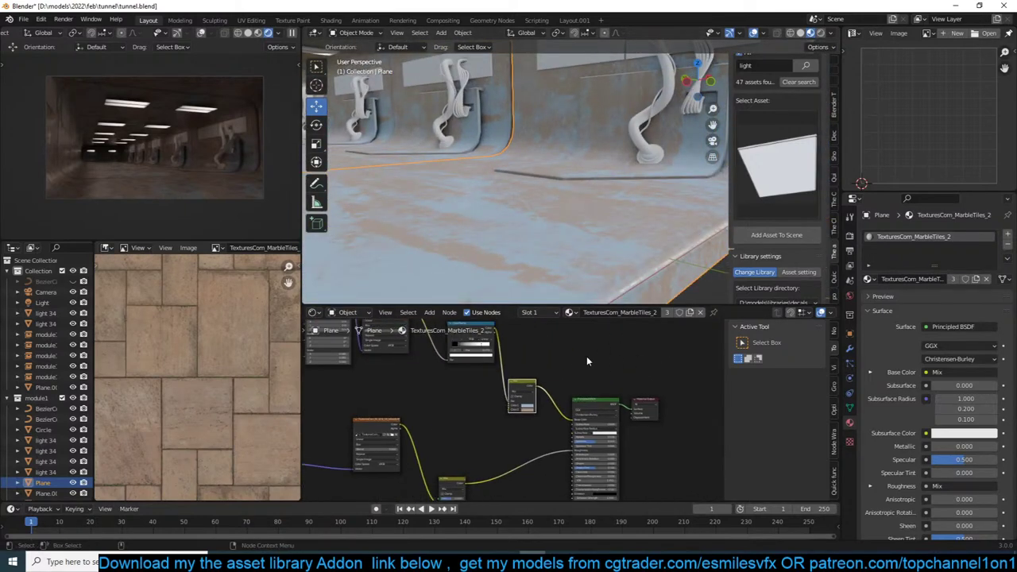
scroll(586, 356, up, 3)
click(542, 403)
drag(553, 337, 549, 342)
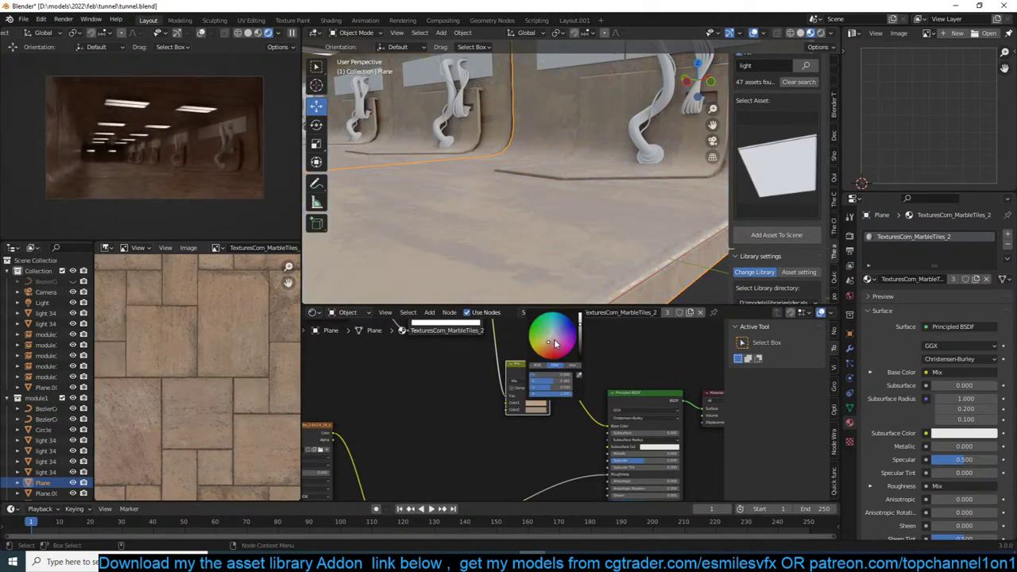
scroll(514, 413, down, 2)
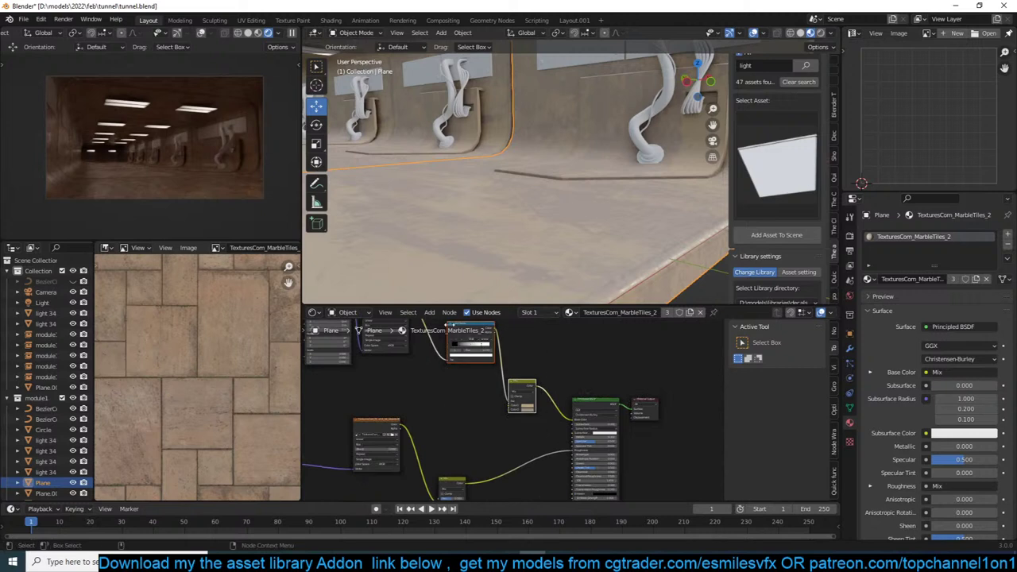
scroll(529, 383, up, 2)
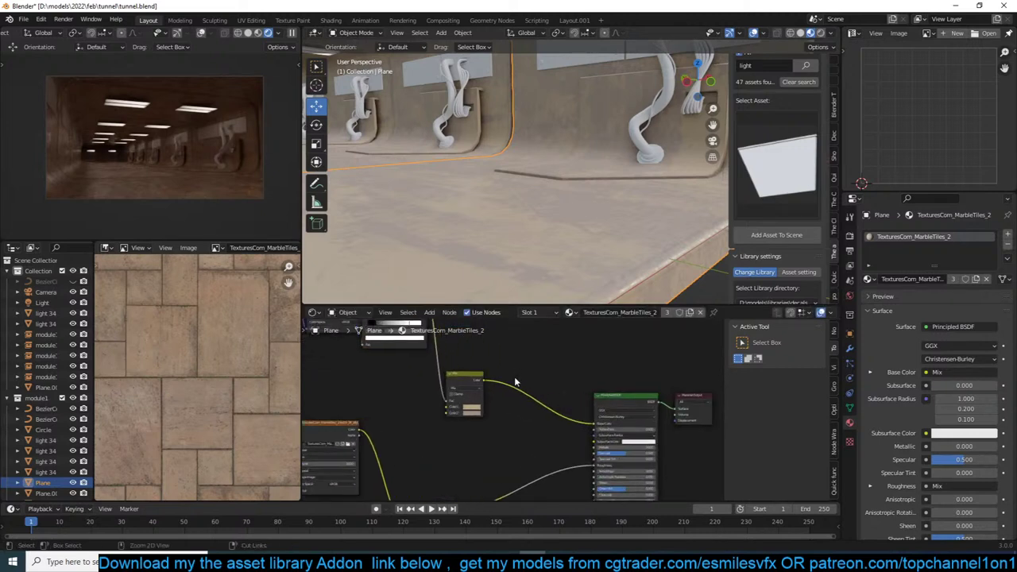
key(ctrl+s)
Insert a Hue Saturation Value node between the Mix node and the Principled BSDF's Base Color, and save the file.
key(shift+a)
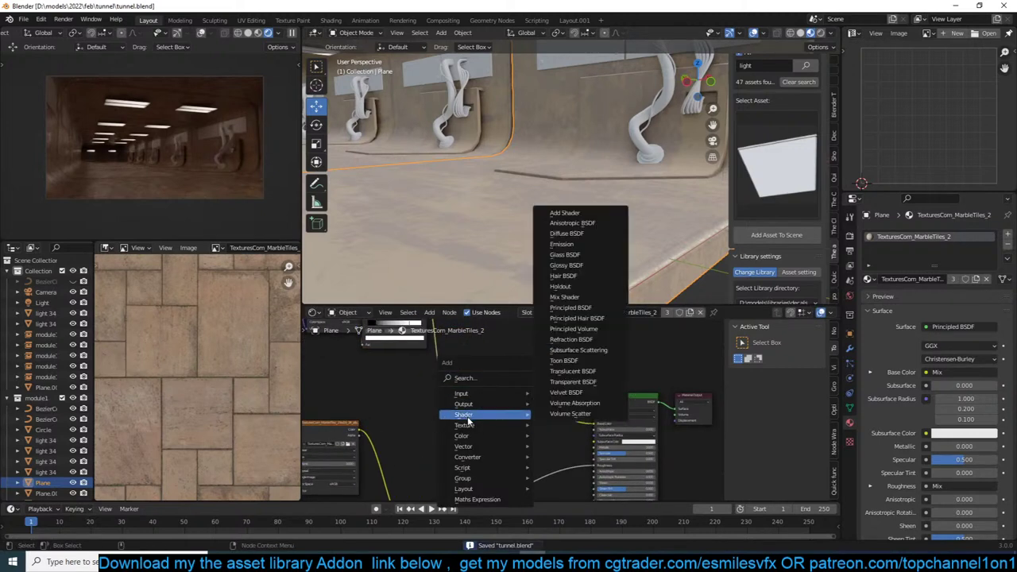
mouse_move(465, 436)
click(574, 458)
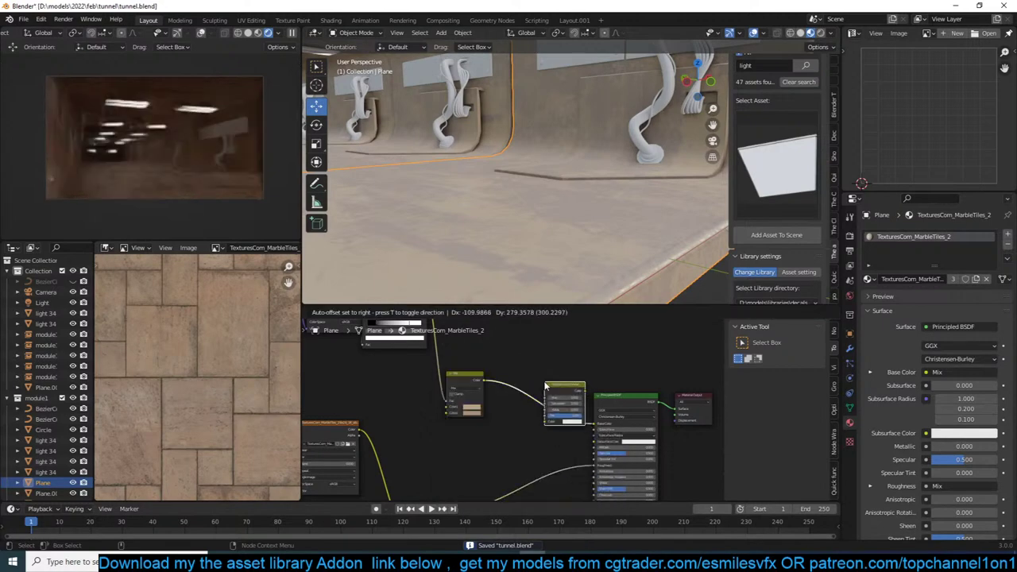
click(544, 388)
scroll(545, 390, up, 5)
scroll(544, 387, up, 3)
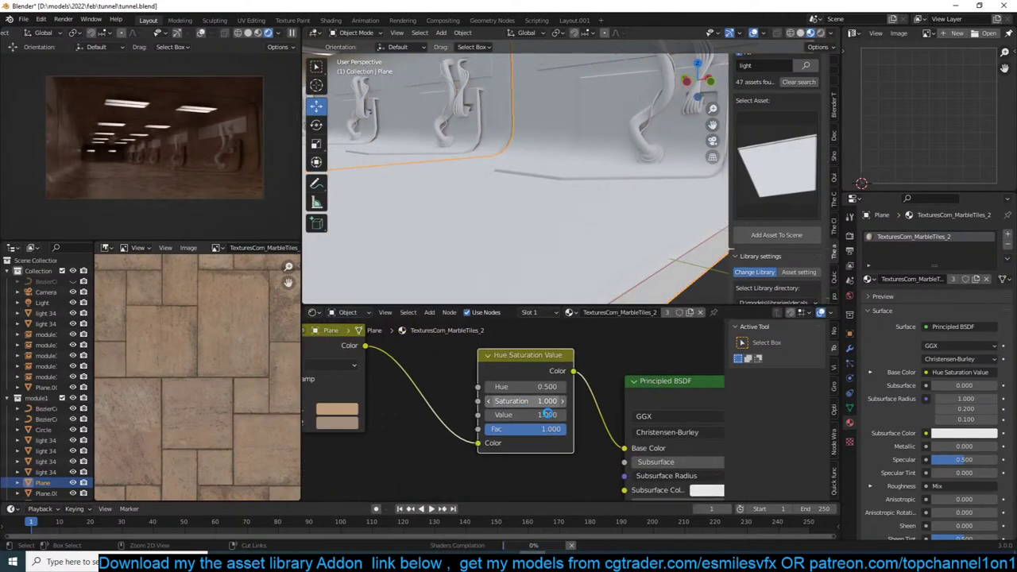
key(ctrl+s)
Set the Hue of the Hue Saturation Value node to 1.000 and save the file.
ctrl+drag(529, 387, 707, 387)
scroll(533, 427, down, 4)
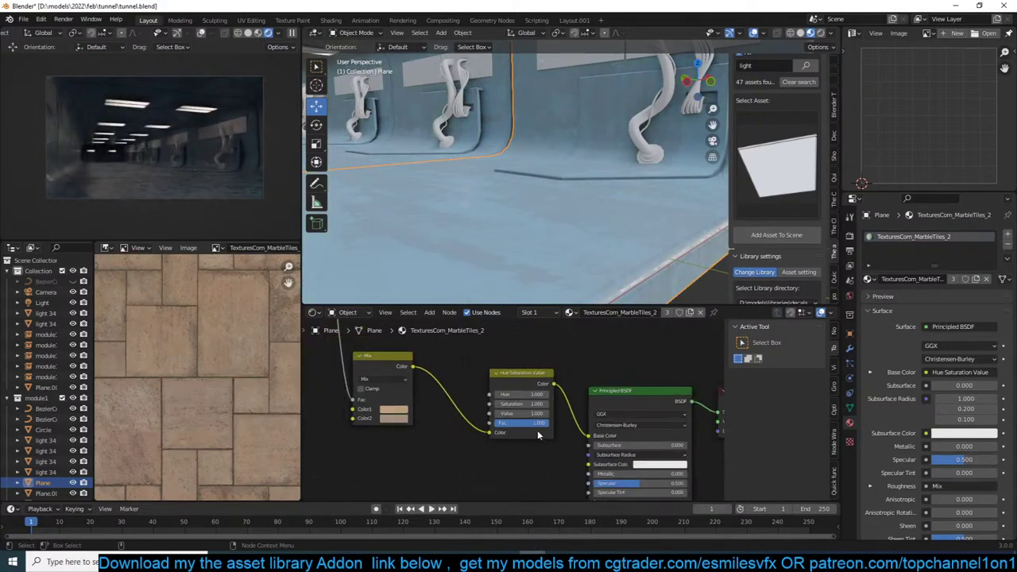
middle_drag(538, 433, 446, 388)
scroll(515, 409, up, 3)
key(ctrl+s)
Set Metallic to 1 on the shell material's Principled BSDF and save the file.
click(537, 445)
text(1)
key(Return)
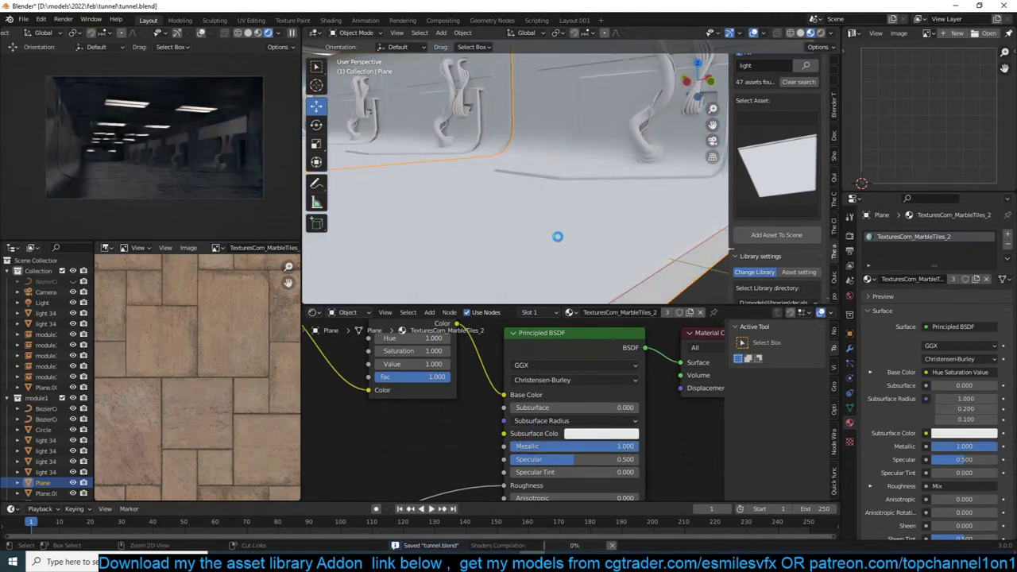
scroll(557, 236, down, 4)
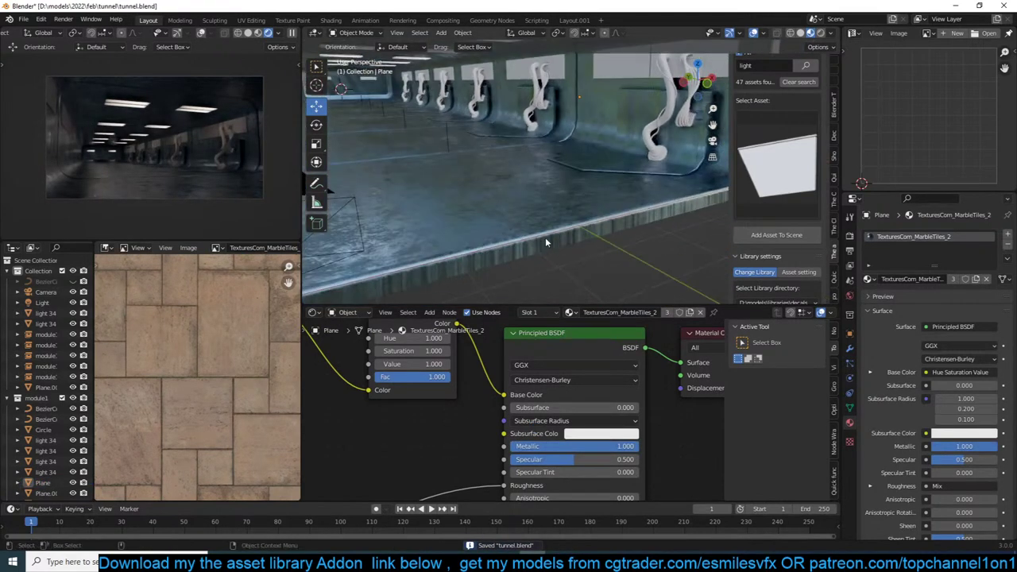
key(ctrl+s)
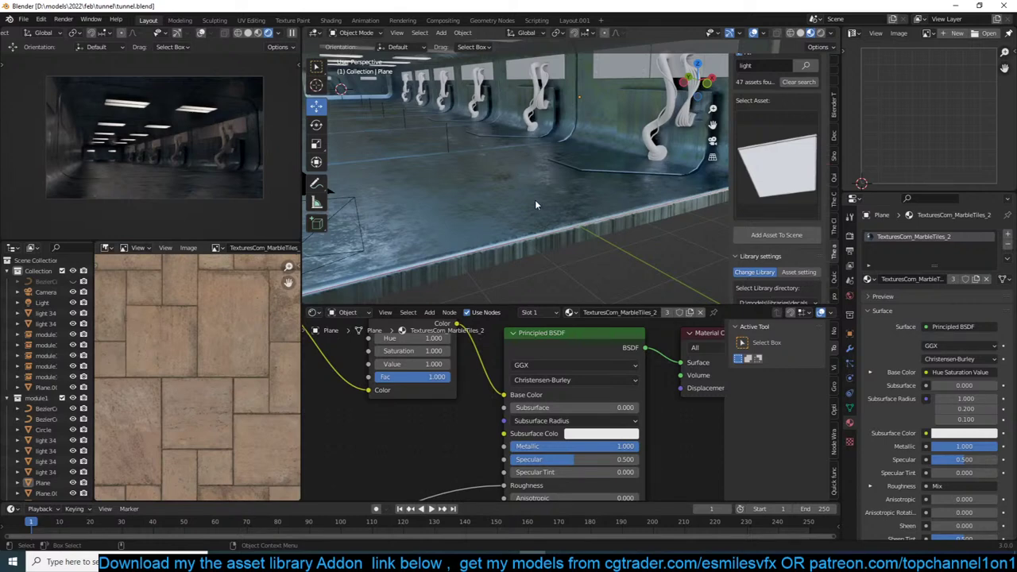
scroll(511, 178, down, 4)
click(551, 188)
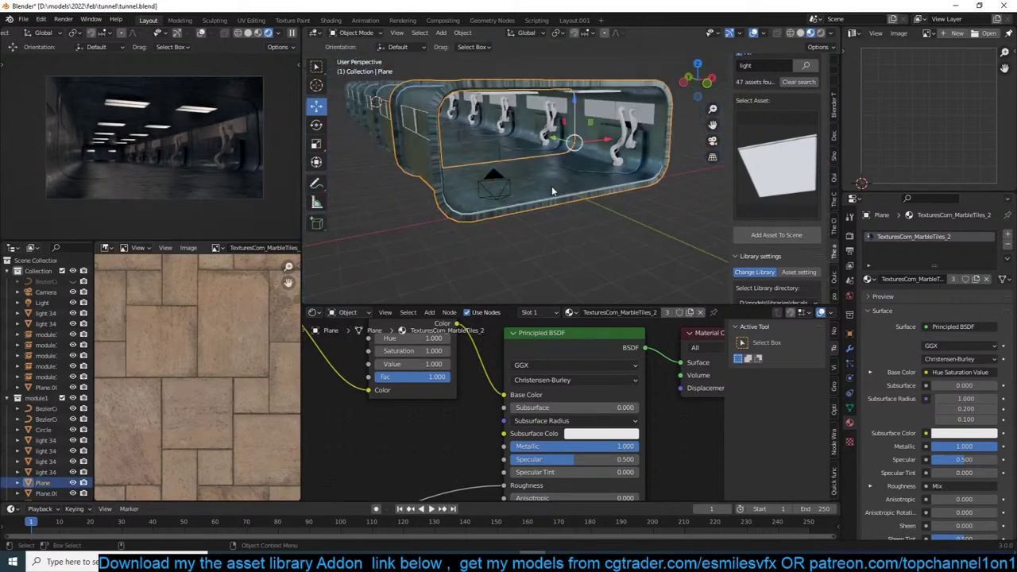
scroll(555, 189, up, 5)
middle_drag(558, 193, 594, 219)
key(ctrl+s)
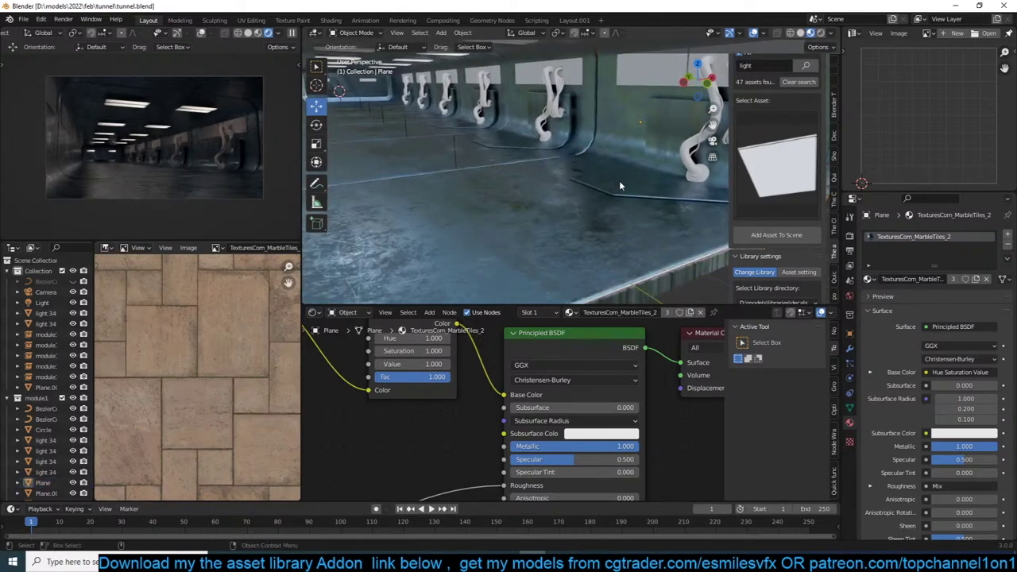
Link the tunnel shell's TexturesCom_MarbleTiles_2 material to the large wall panel behind the cables.
mouse_move(618, 180)
middle_down()
mouse_move(532, 223)
mouse_move(533, 238)
mouse_move(620, 179)
mouse_move(569, 196)
mouse_move(602, 182)
mouse_move(620, 199)
middle_up()
scroll(619, 179, up, 3)
click(569, 194)
click(652, 188)
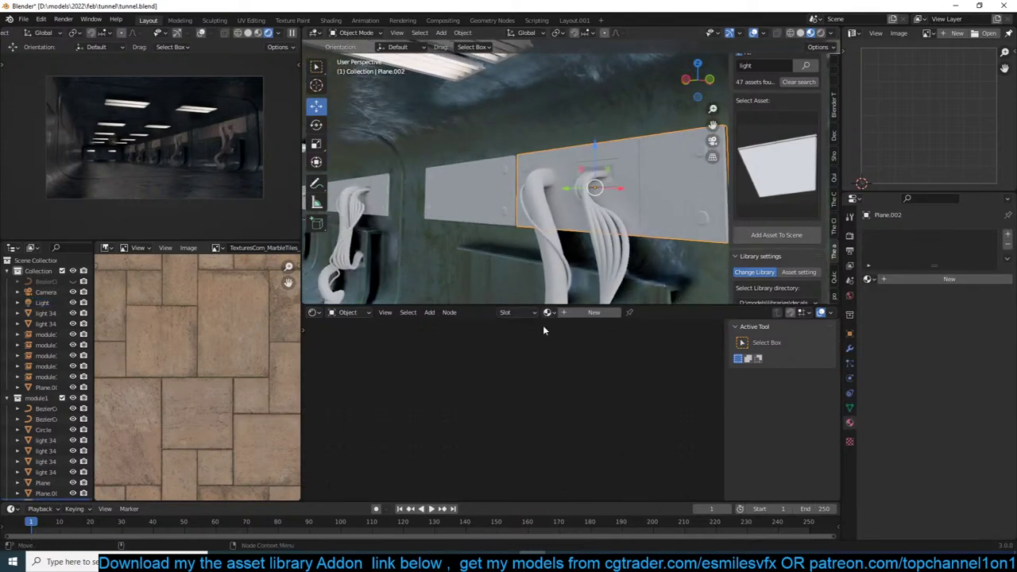
shift+click(680, 253)
key(ctrl+l)
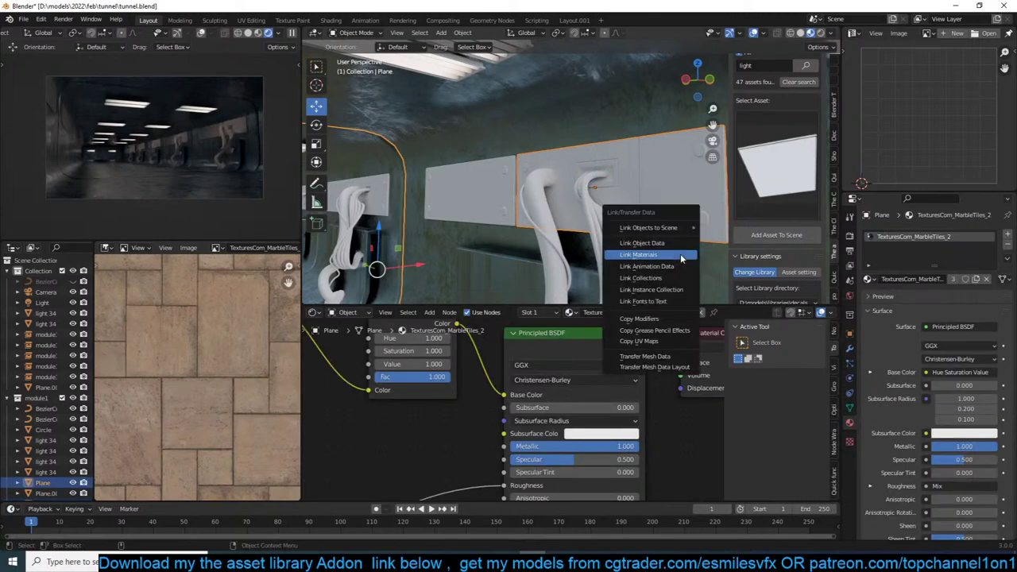
click(680, 254)
Link the large wall panel's TexturesCom_MarbleTiles_2 material to the smaller wall panel beside it.
click(493, 189)
shift+click(658, 159)
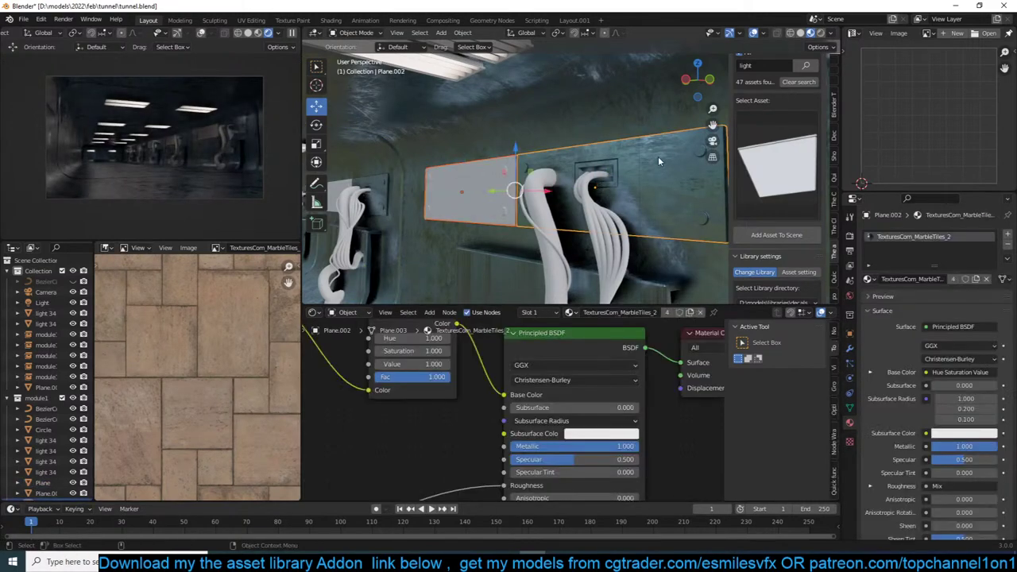
key(ctrl+l)
click(658, 159)
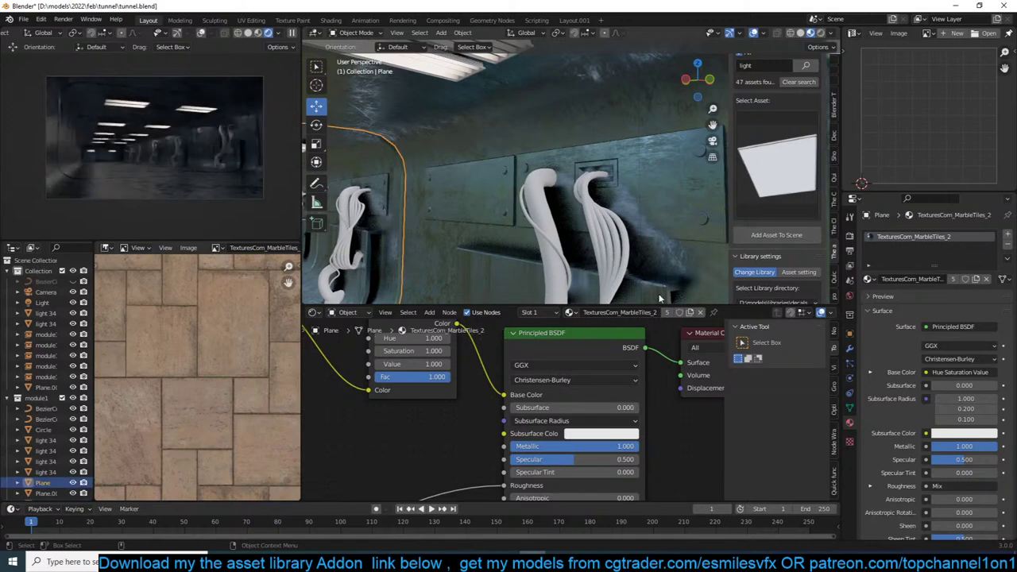
Make the large wall panel's material a single-user copy and set its Hue Saturation Value node's Hue to 0.400.
click(684, 186)
click(665, 311)
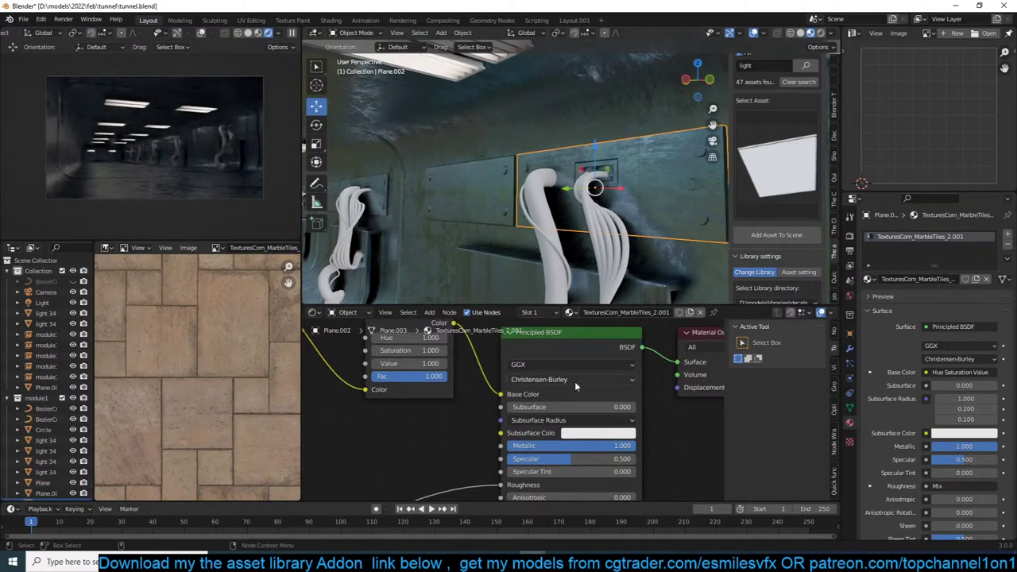
middle_drag(574, 381, 657, 407)
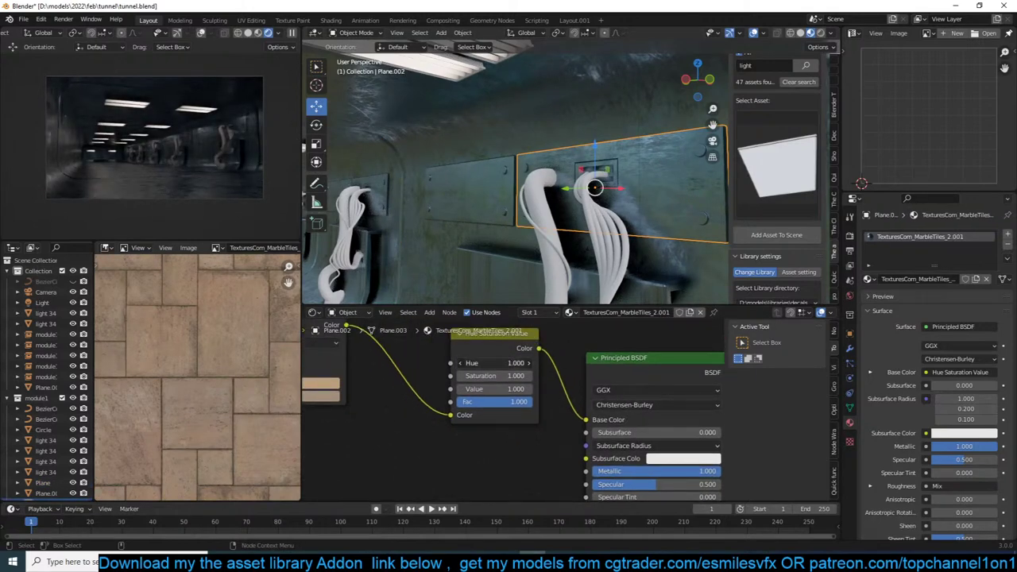
drag(500, 363, 542, 367)
drag(462, 363, 493, 364)
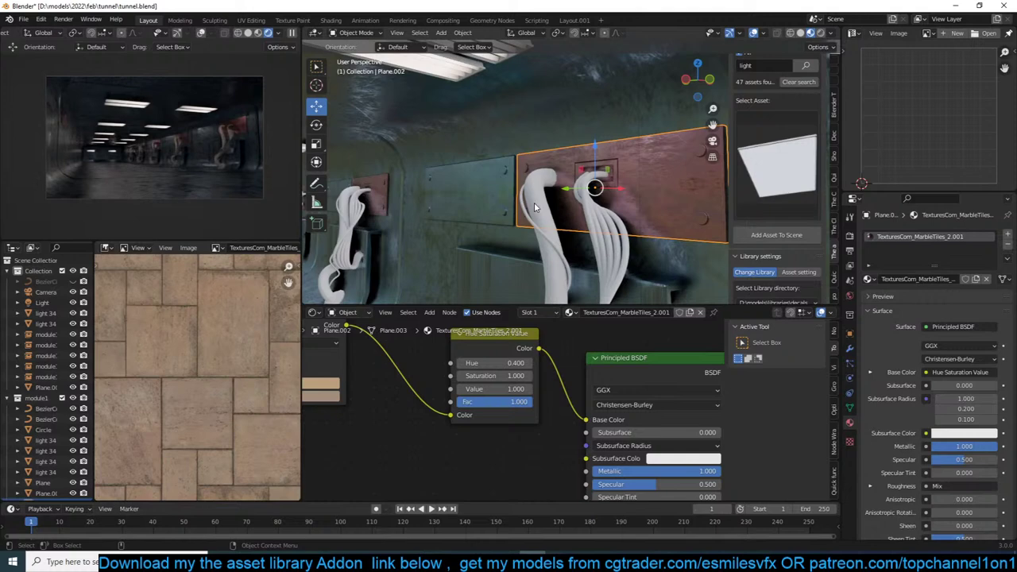
Apply the scale of the large wall panel and deselect everything.
middle_drag(534, 207, 552, 188)
key(ctrl+a)
click(647, 213)
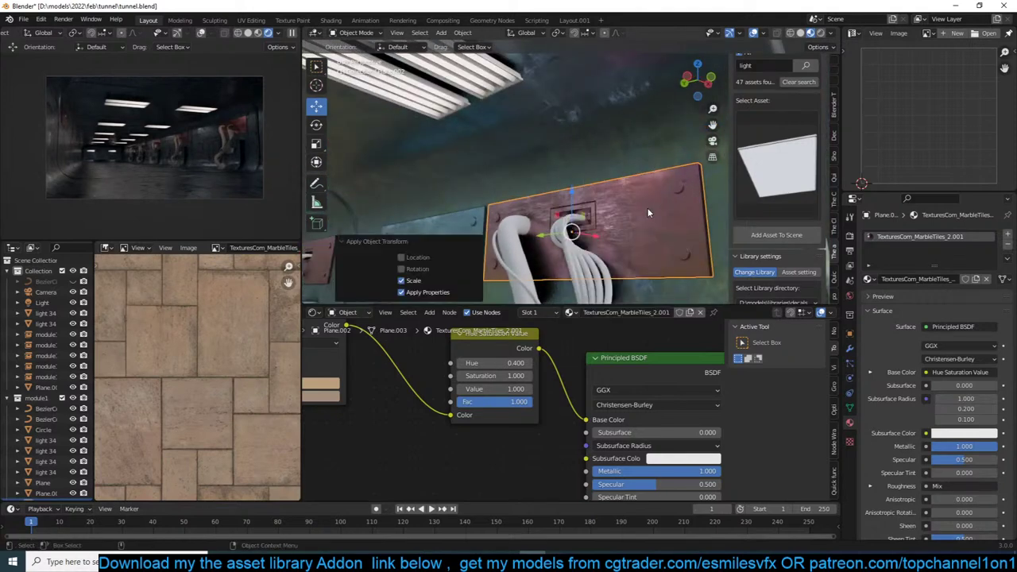
middle_drag(626, 227, 625, 245)
key(alt+a)
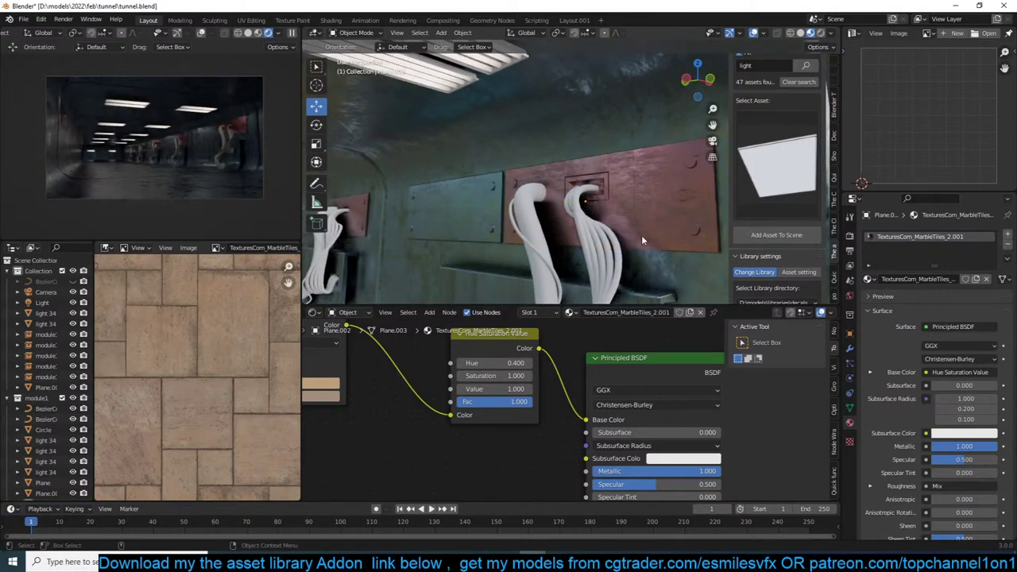
Set Metallic to 0 on the large panel's Principled BSDF and remove the Hue Saturation Value node while keeping its links connected.
middle_drag(610, 475, 597, 444)
drag(704, 439, 585, 439)
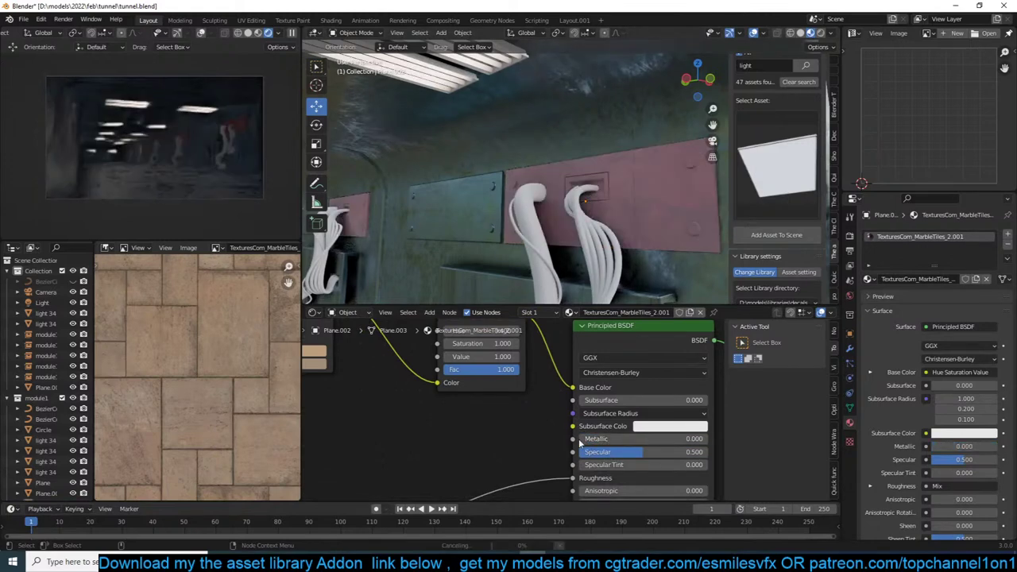
middle_drag(525, 369, 529, 409)
scroll(512, 378, down, 3)
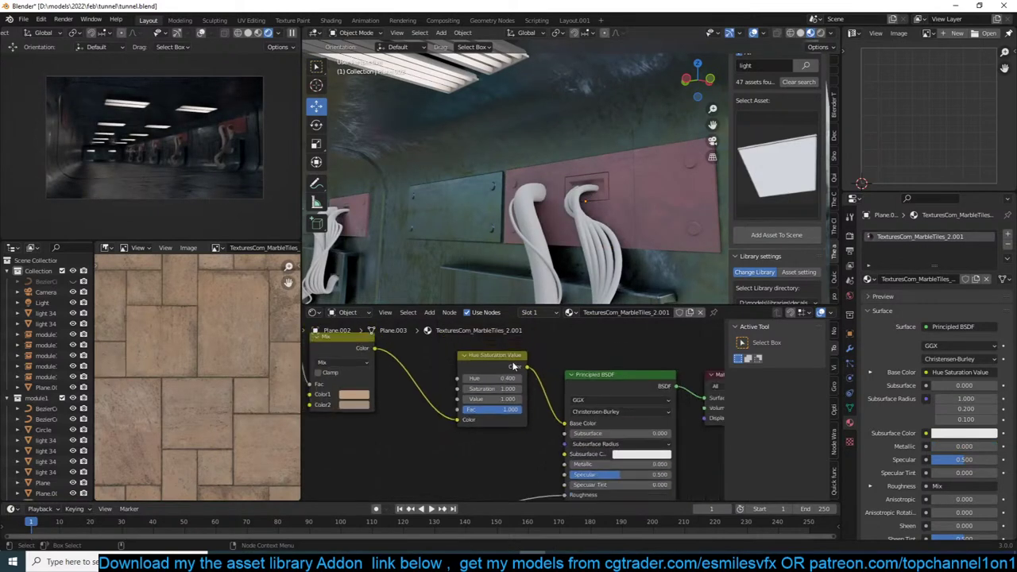
drag(514, 364, 459, 365)
key(ctrl+x)
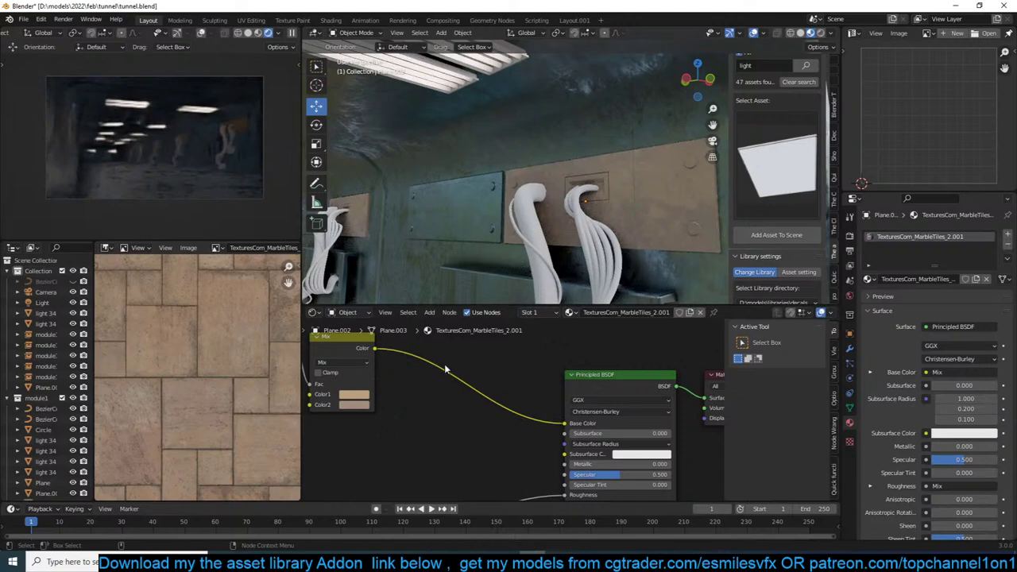
Duplicate the Mix node onto the link to the Principled BSDF's Base Color and set the copy's Fac to 1.000.
click(357, 345)
key(shift+d)
click(489, 375)
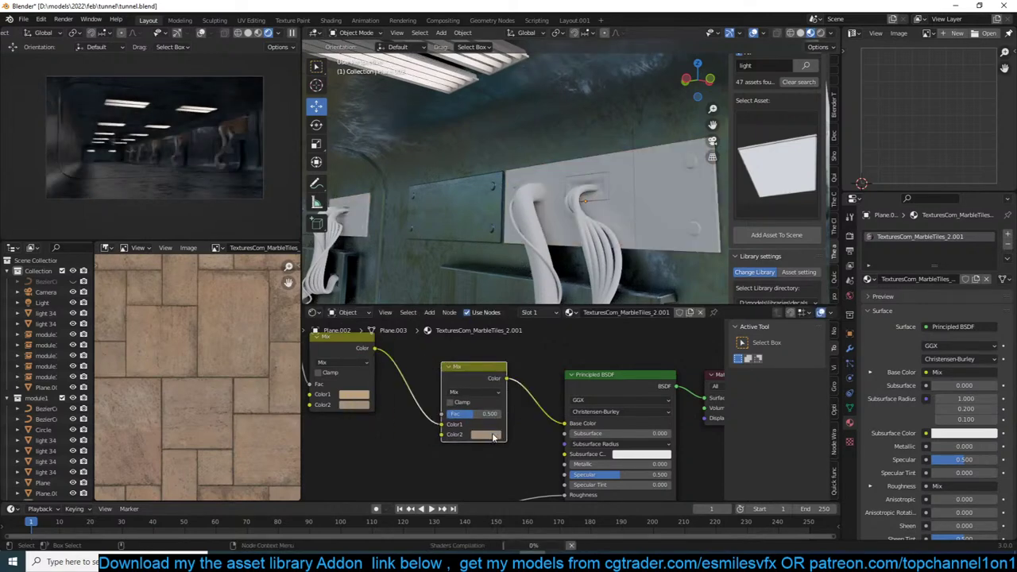
drag(475, 414, 503, 414)
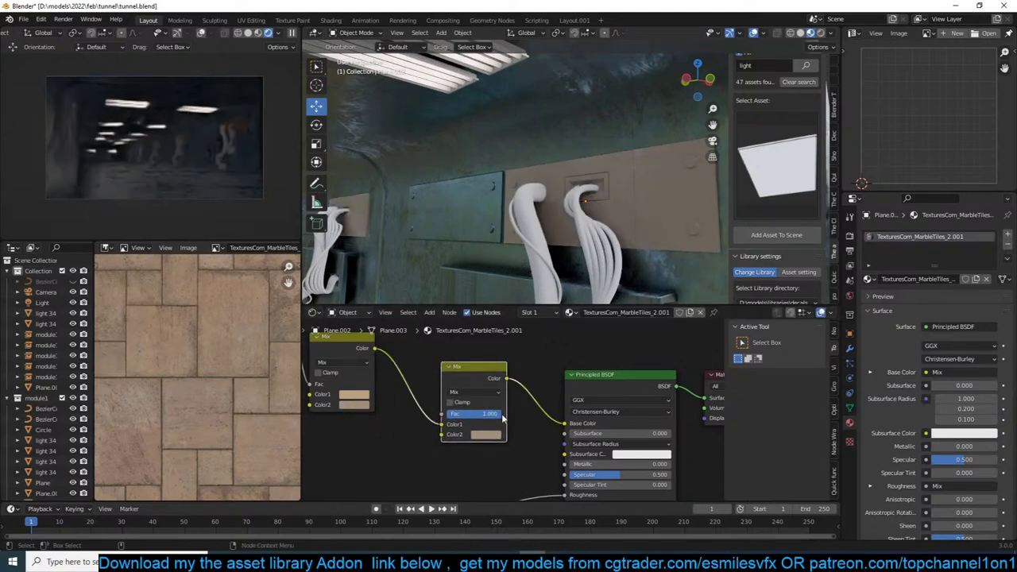
Set the new Mix node's blend mode to Color and its Color2 to red.
click(488, 393)
click(476, 191)
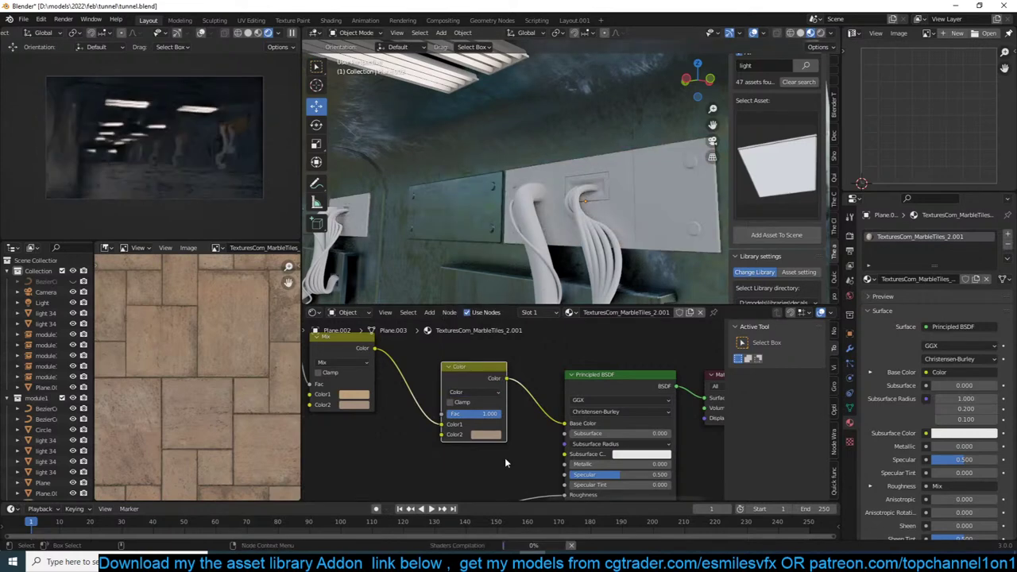
click(491, 435)
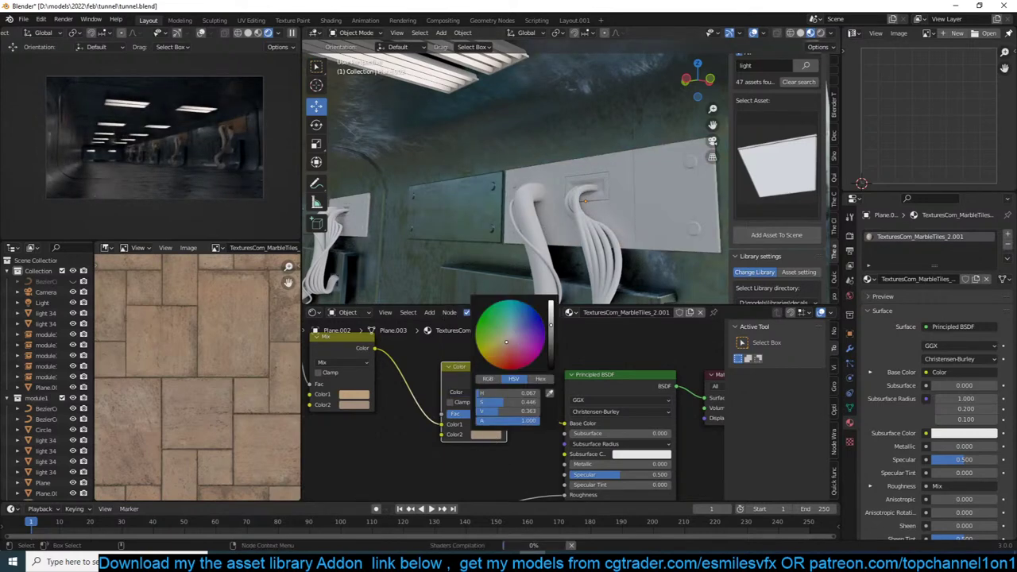
click(506, 365)
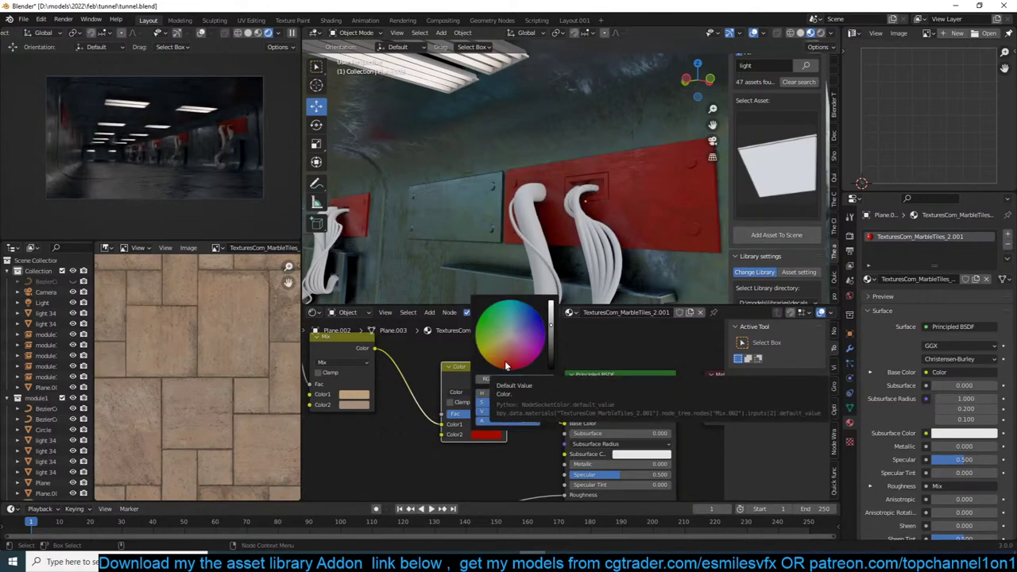
Link the large panel's TexturesCom_MarbleTiles_2.001 material to the smaller wall panel and save the file.
click(488, 230)
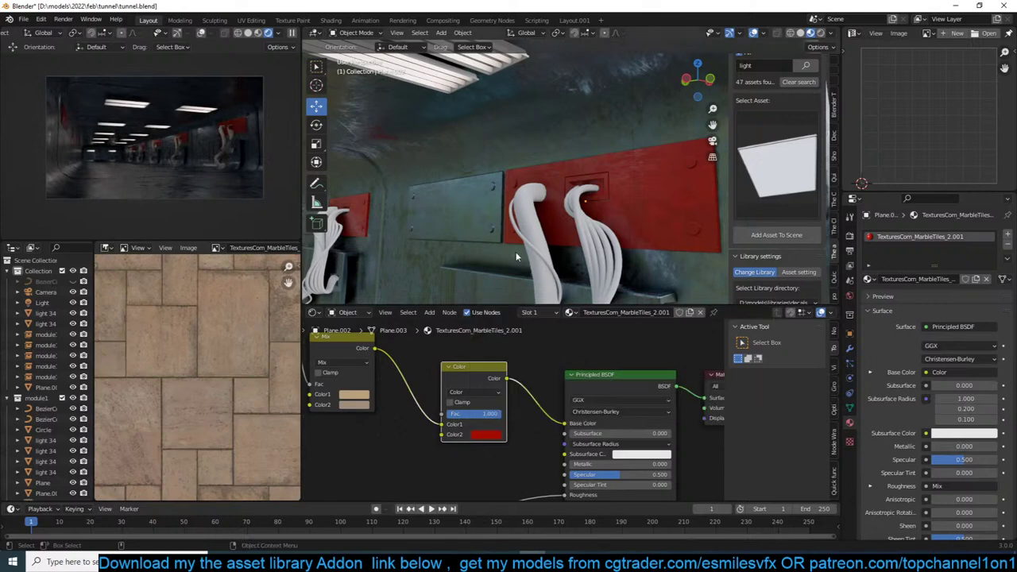
shift+click(605, 208)
key(ctrl+l)
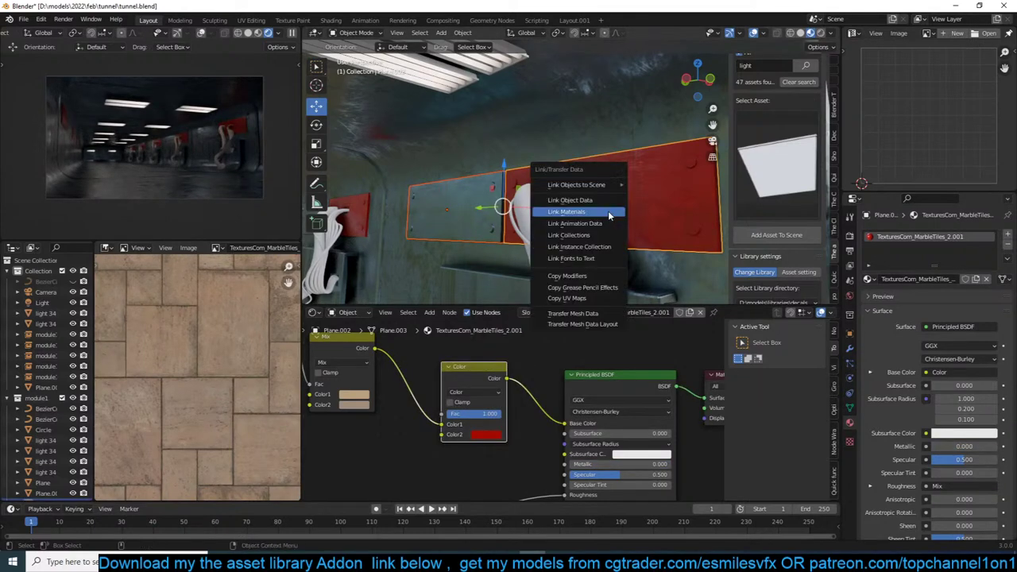
click(609, 213)
key(ctrl+s)
Change Color2 of the panel material's Color blend node to a muted blue-gray and save the file.
click(618, 238)
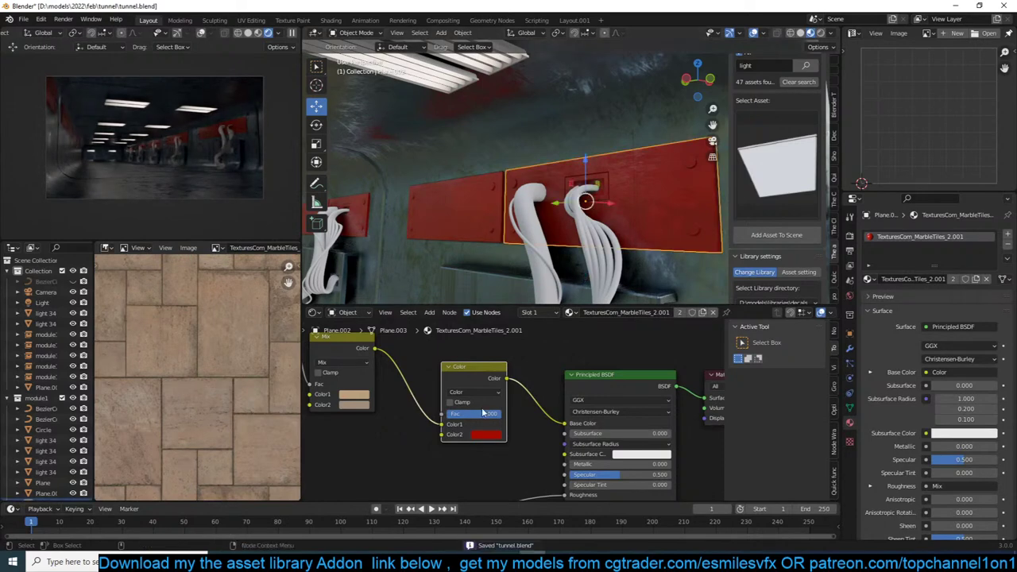
click(480, 434)
mouse_move(515, 327)
mouse_down()
mouse_move(530, 313)
mouse_move(508, 335)
mouse_up()
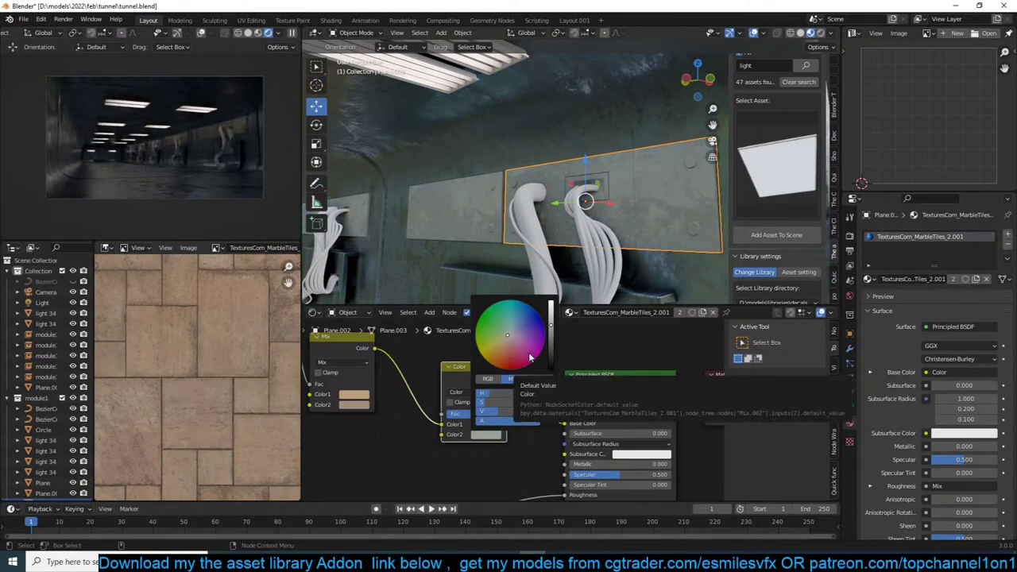
click(501, 345)
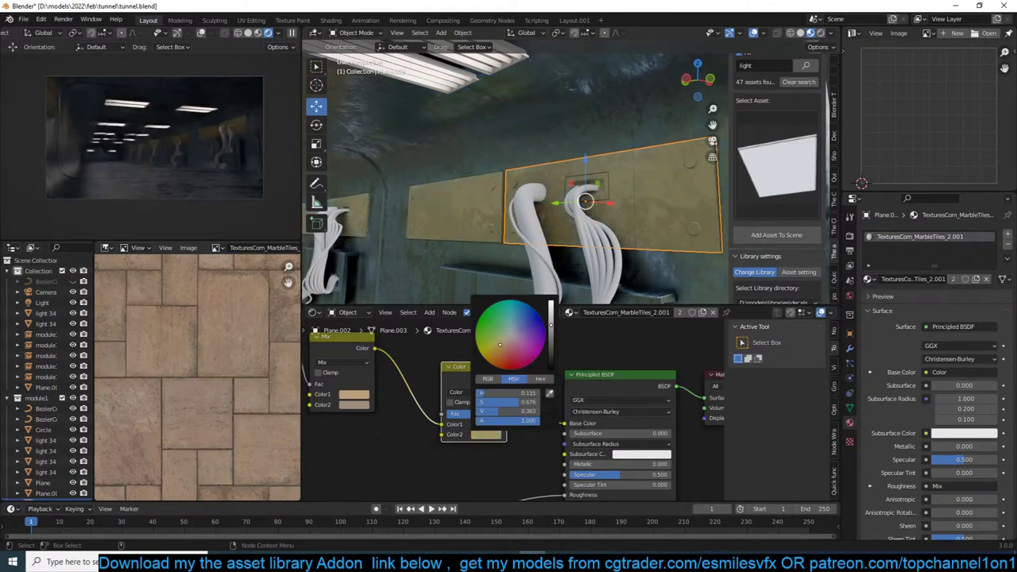
click(513, 334)
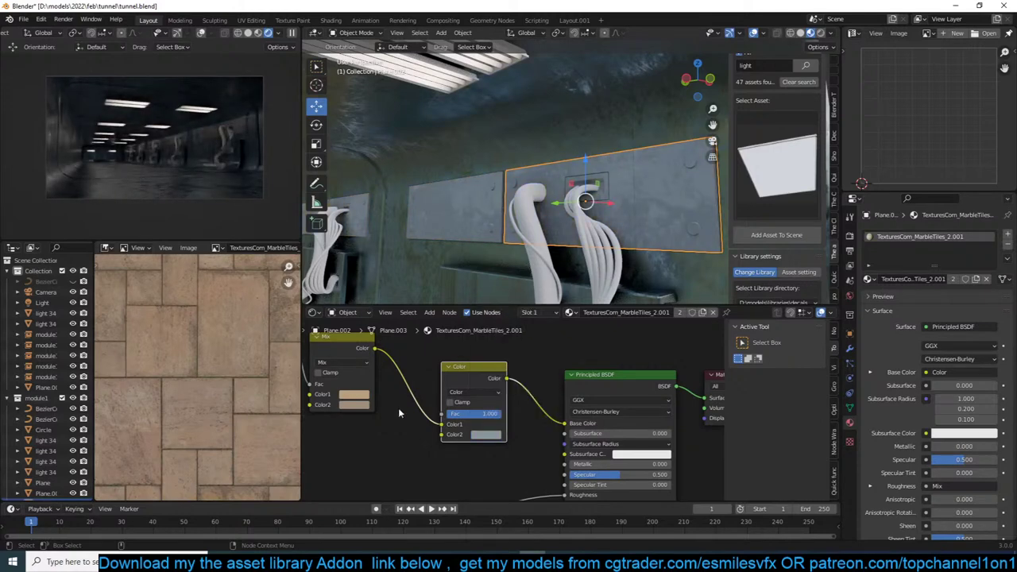
key(ctrl+s)
key(alt+a)
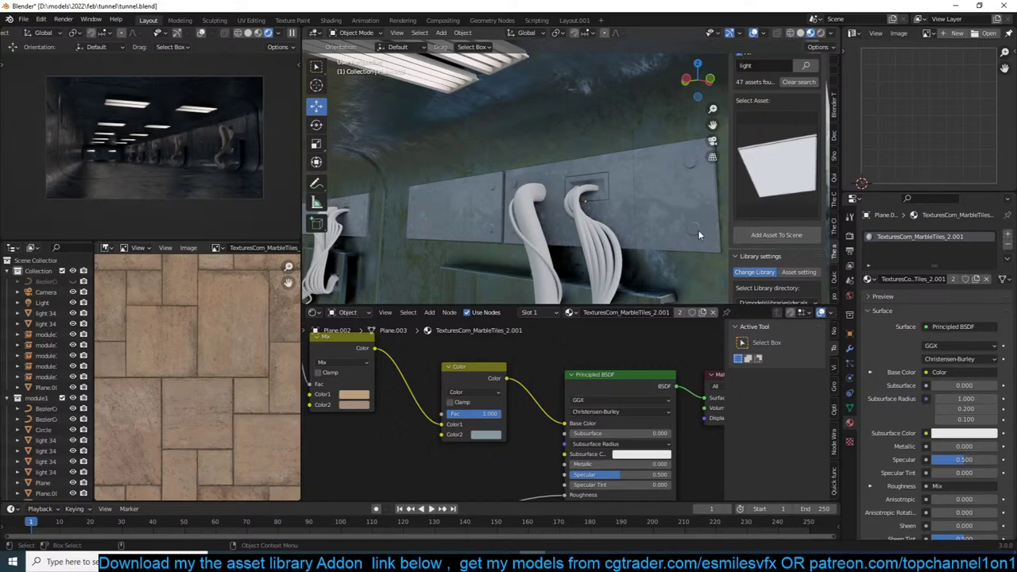
mouse_move(698, 229)
middle_down()
mouse_move(672, 230)
mouse_move(625, 256)
mouse_move(597, 186)
middle_up()
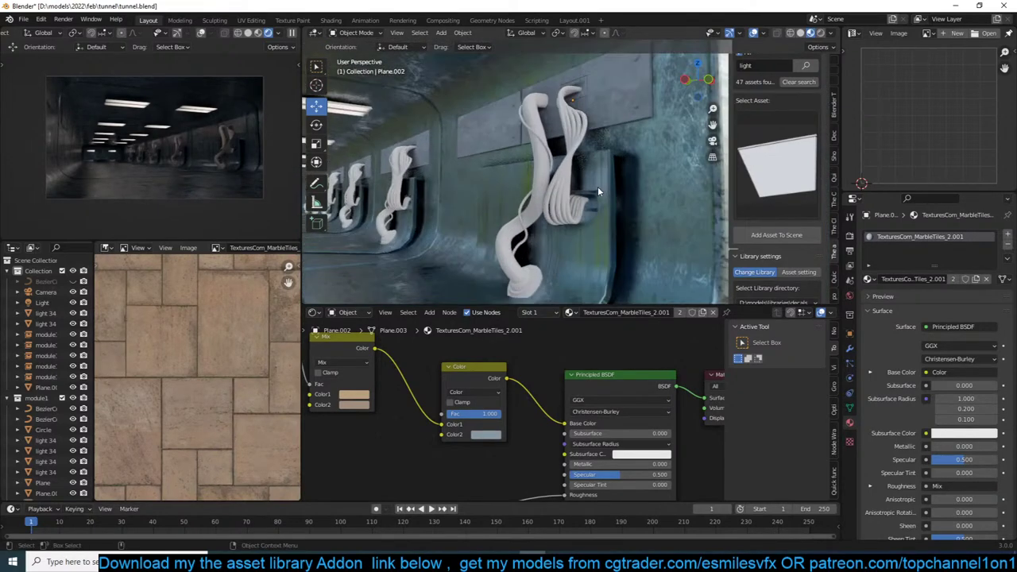
key(ctrl+s)
Search the asset library's materials for "plastic" and add the plastic gray material to the thick twisted cable.
click(534, 181)
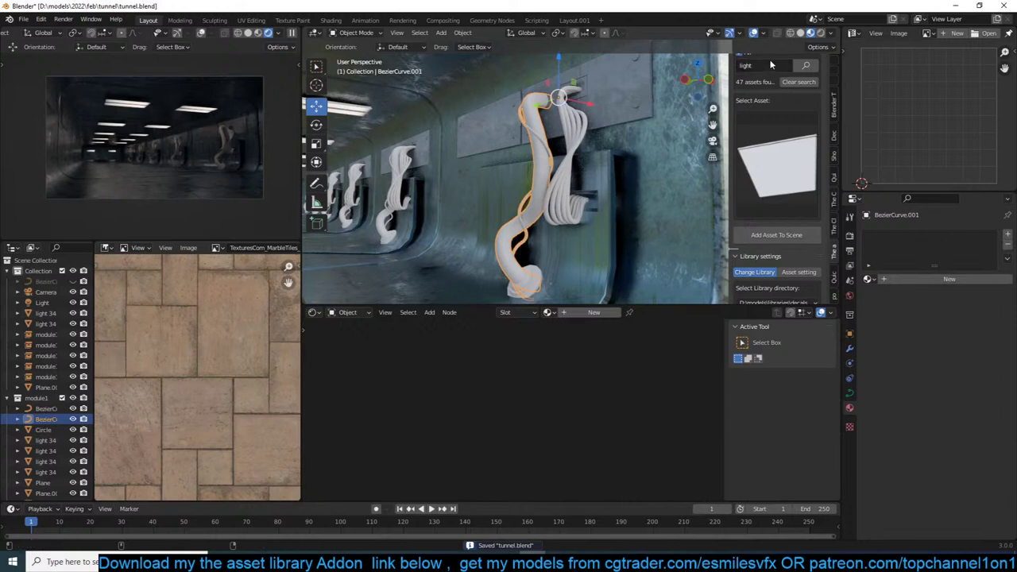
scroll(768, 111, up, 4)
click(776, 105)
click(758, 163)
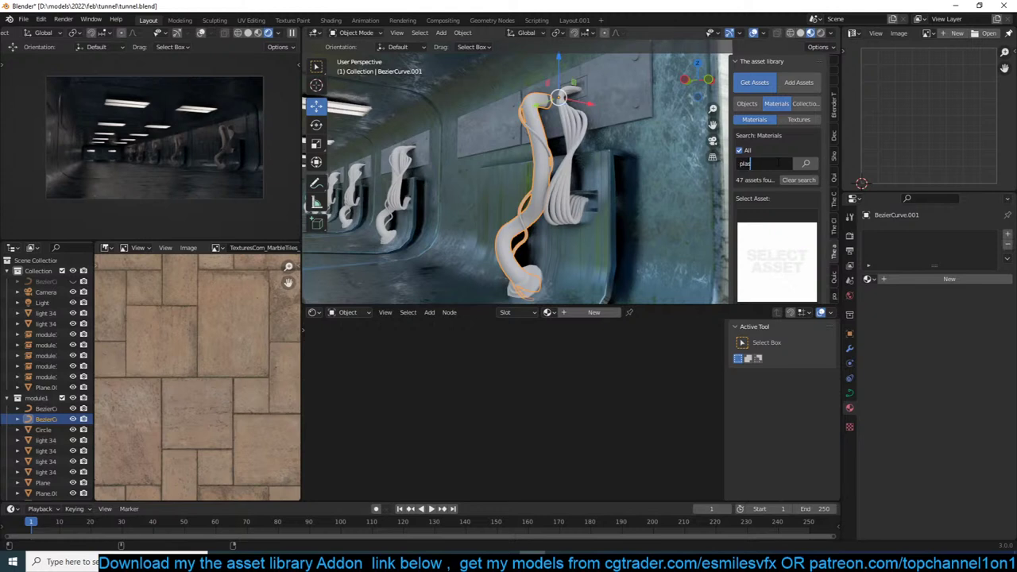
text(tic)
key(Return)
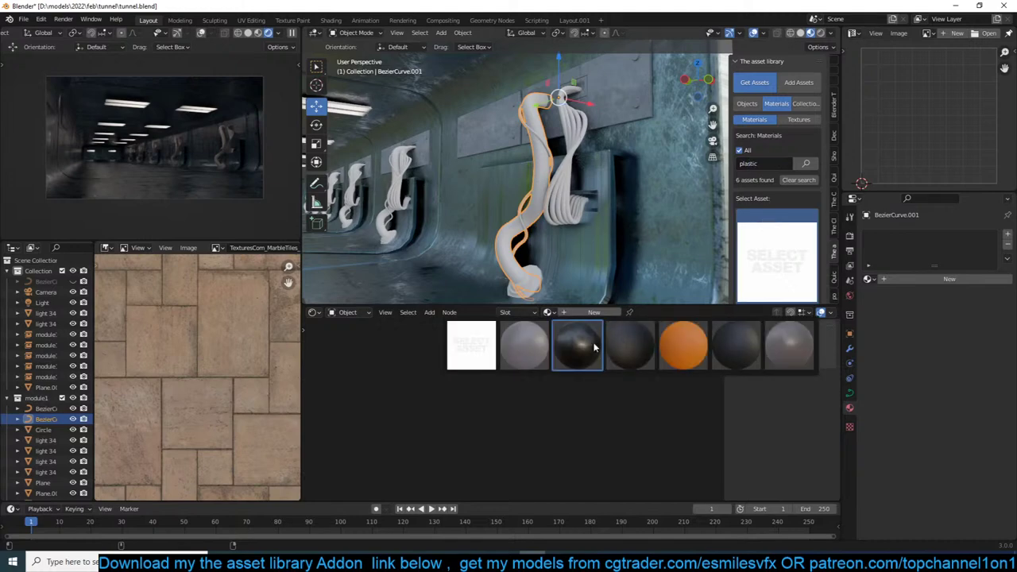
click(773, 345)
scroll(746, 239, down, 3)
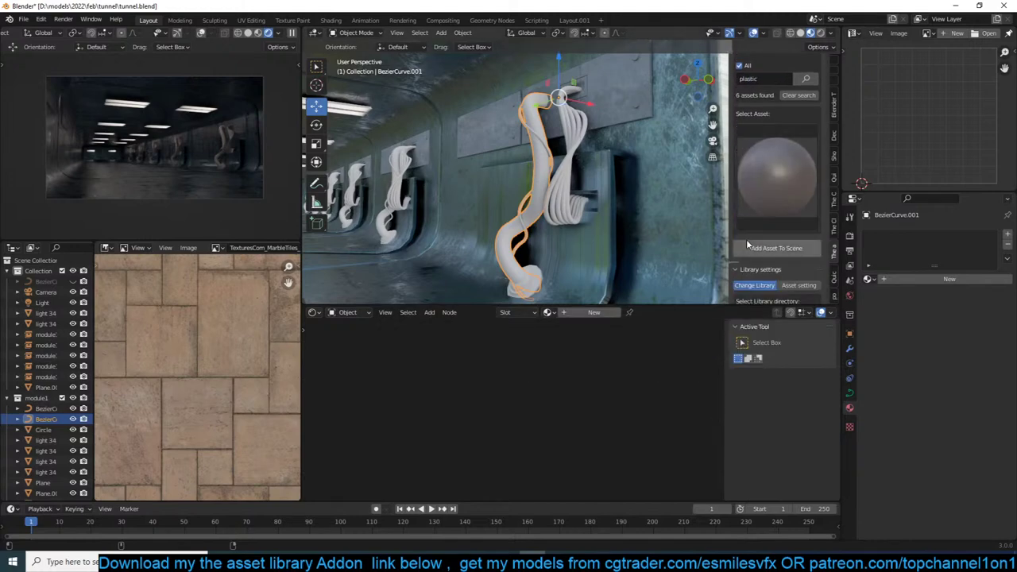
click(782, 255)
Enable Reuse Material if in scene and add the plastic gray material to the cable bundle.
scroll(620, 209, up, 5)
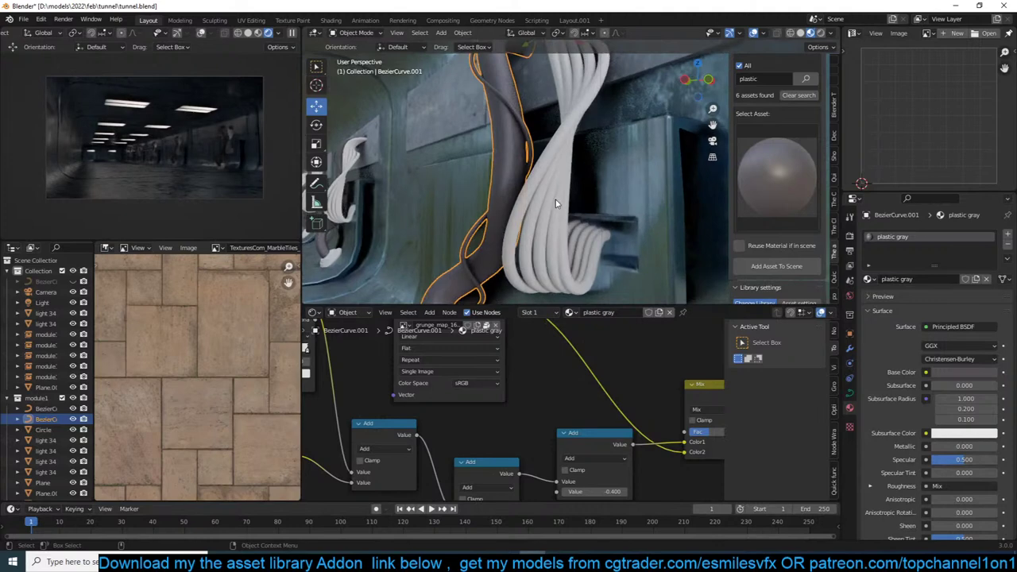
click(556, 204)
click(766, 247)
click(776, 265)
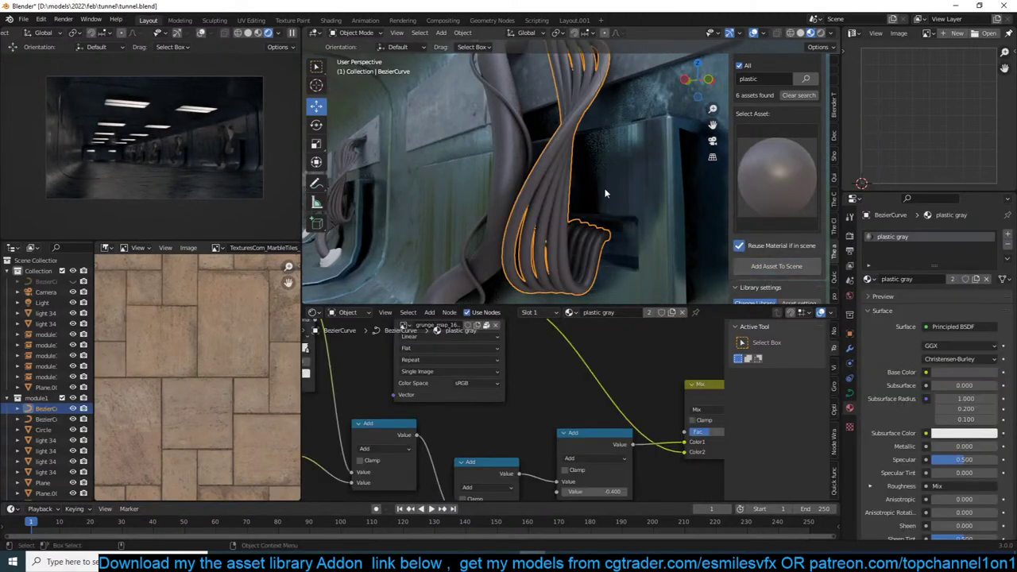
scroll(603, 189, down, 3)
key(alt+a)
Add the plastic gray material to the circular fitting at the foot of the thick cable and save the file.
scroll(541, 195, down, 3)
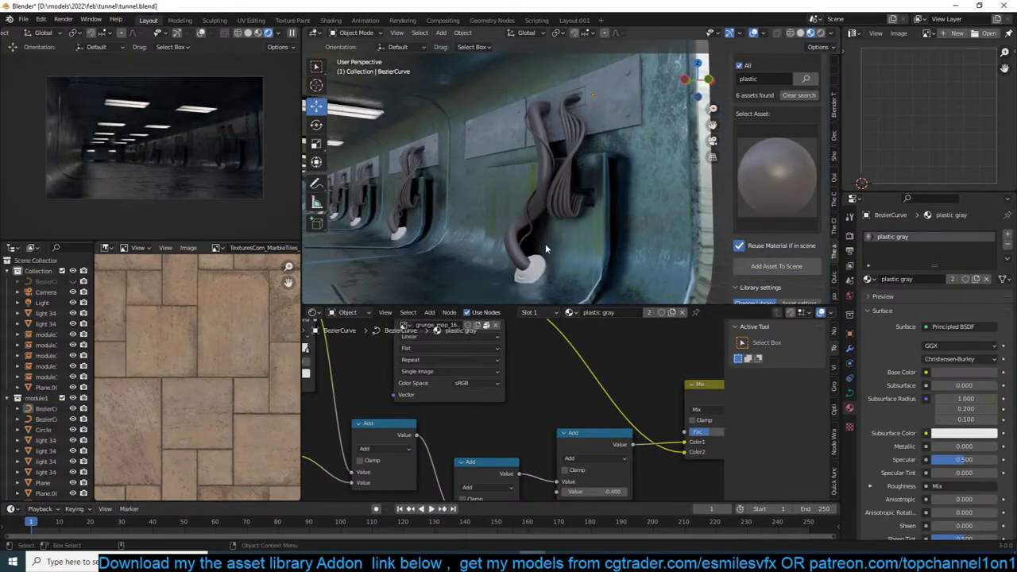
click(537, 262)
click(755, 267)
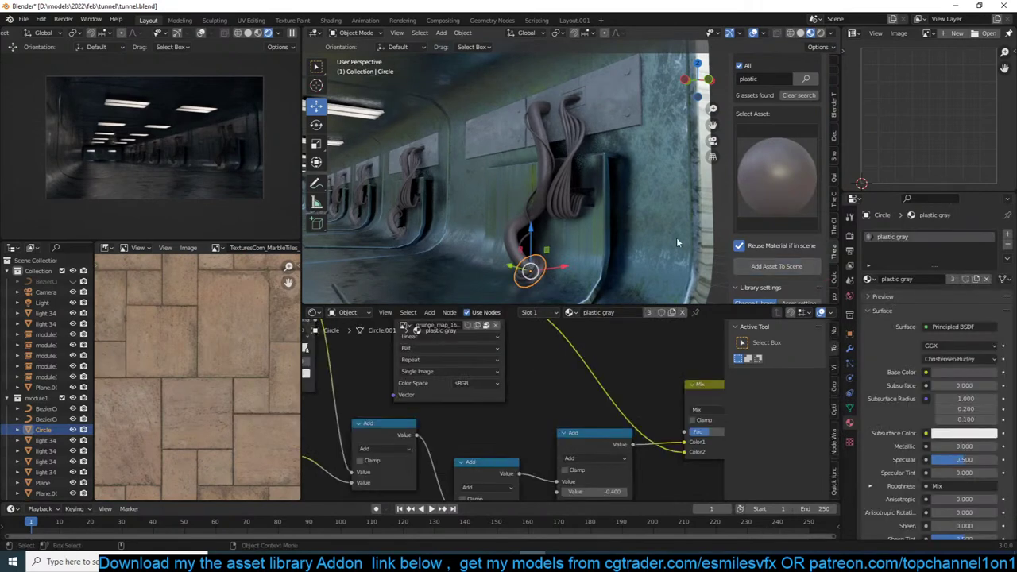
middle_drag(581, 168, 583, 160)
key(ctrl+s)
On the cable bundle's material, set the Mix node feeding Roughness to a Fac of about 0.648 and darken its Color2 to value 0.153.
middle_drag(520, 166, 603, 166)
click(582, 170)
click(581, 172)
click(587, 205)
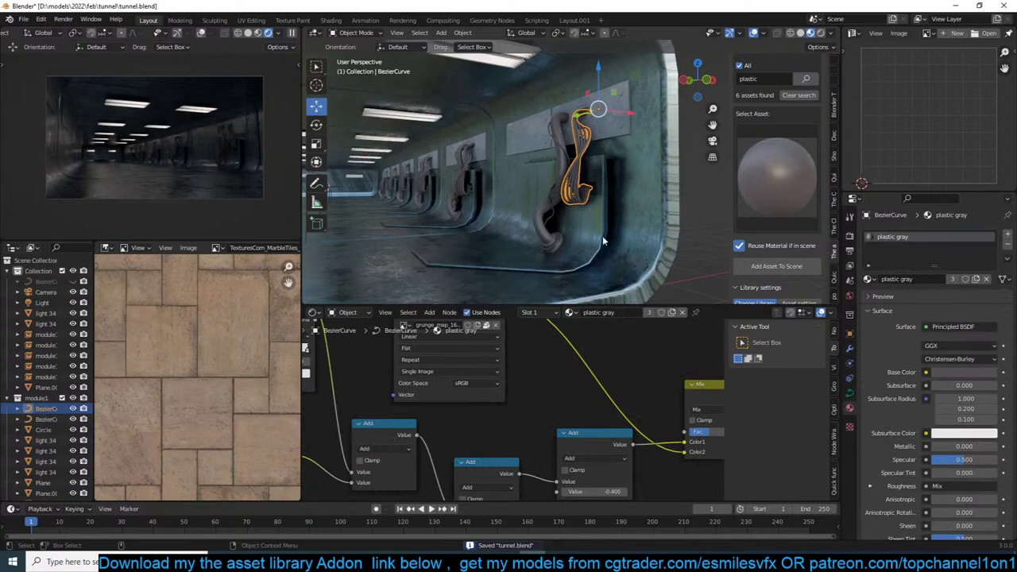
scroll(628, 341, down, 4)
middle_drag(628, 343, 471, 339)
scroll(516, 409, up, 2)
click(610, 441)
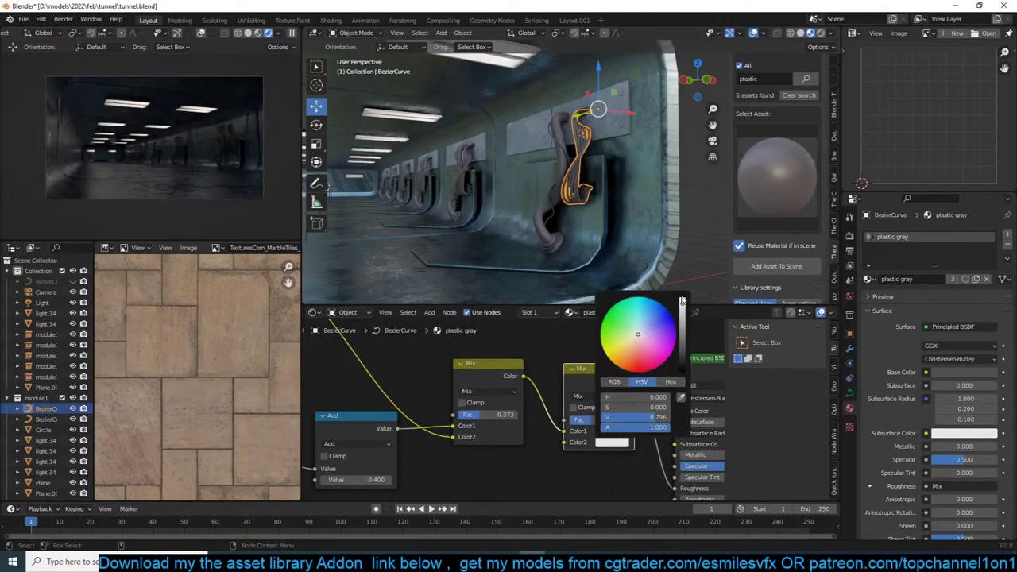
mouse_move(589, 421)
mouse_down()
mouse_move(568, 421)
mouse_move(609, 422)
mouse_up()
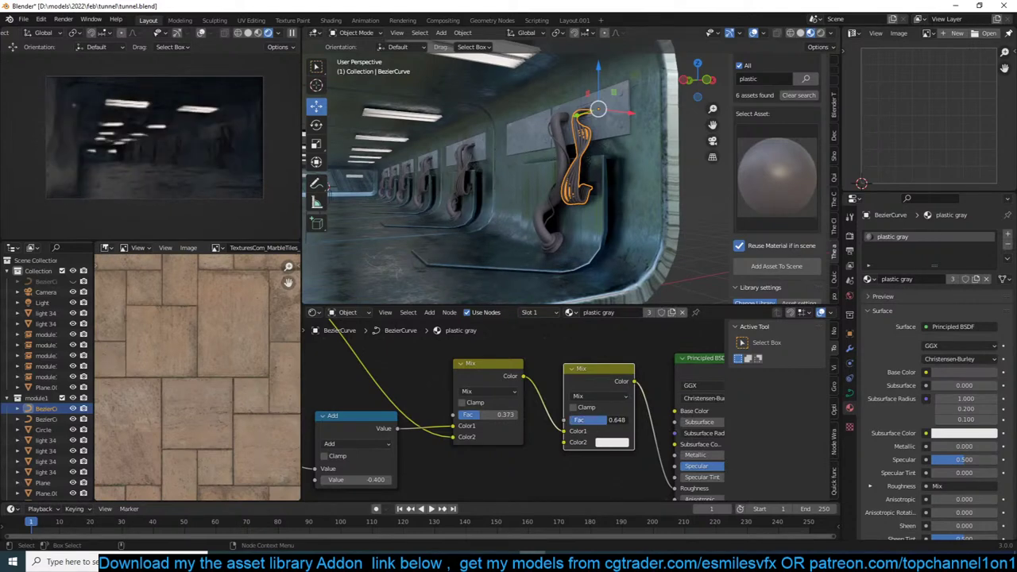
click(611, 441)
click(681, 337)
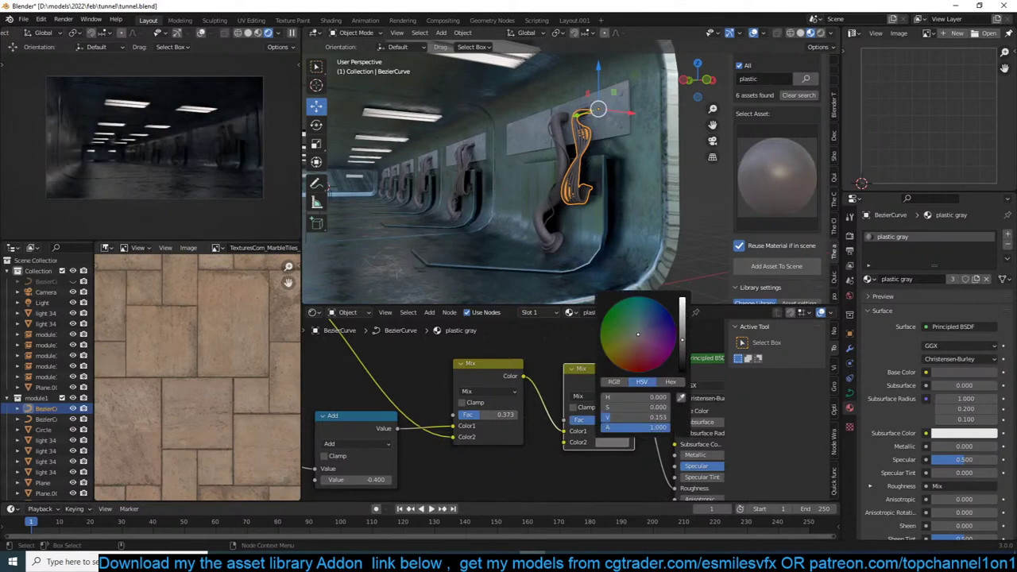
Darken the plastic gray material's Principled BSDF Base Color to value 0.028, deselect everything and save the file.
middle_drag(590, 359, 434, 349)
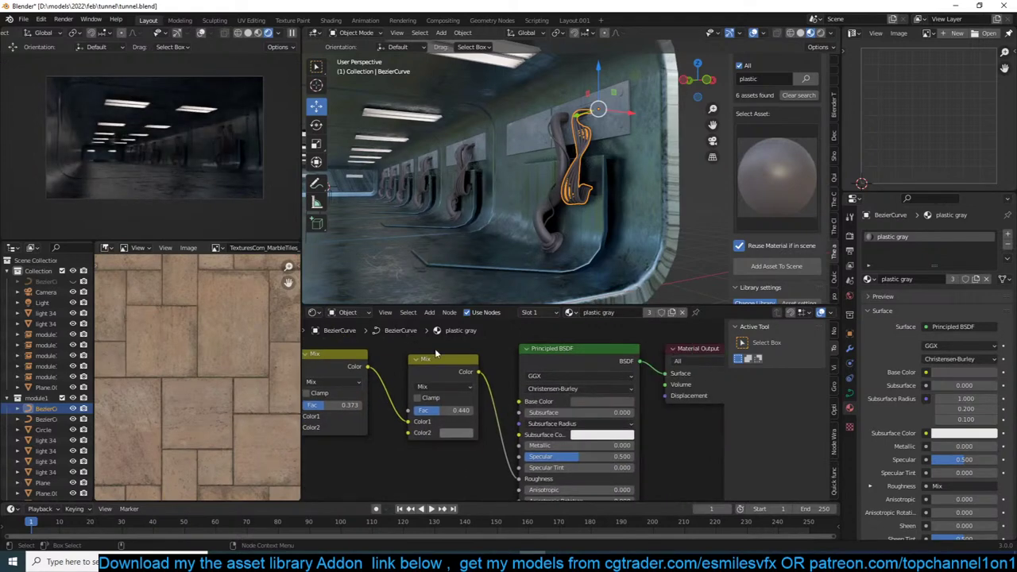
click(601, 406)
click(602, 402)
drag(657, 278, 657, 267)
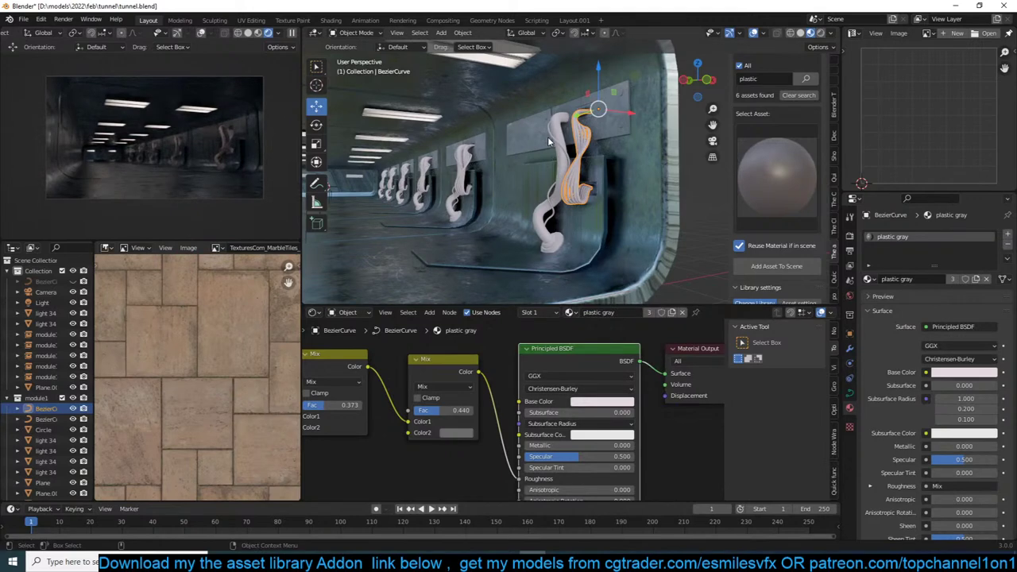
click(601, 401)
drag(657, 261, 659, 320)
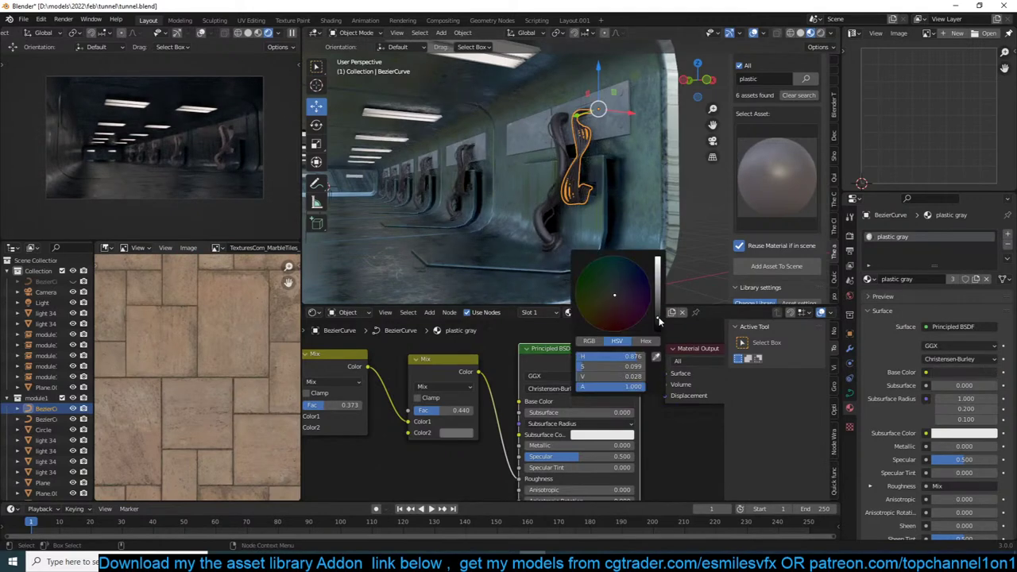
click(542, 181)
key(alt+a)
key(ctrl+s)
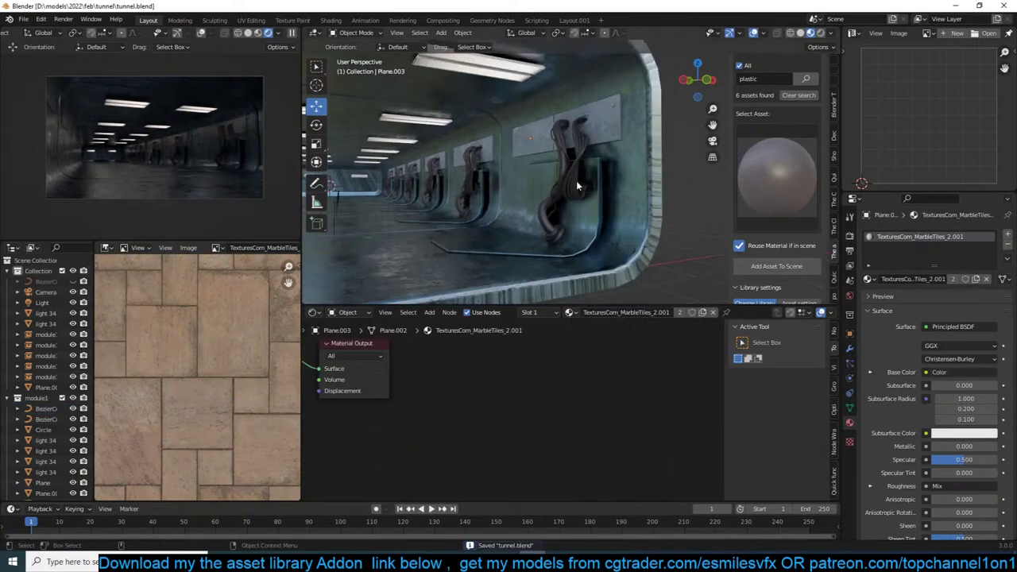
Place the 3D cursor on the empty gray wall panel beside the cables.
middle_drag(576, 180, 607, 204)
scroll(545, 170, down, 3)
middle_drag(545, 166, 610, 148)
middle_drag(516, 88, 504, 164)
shift+right_click(497, 160)
shift+right_click(477, 142)
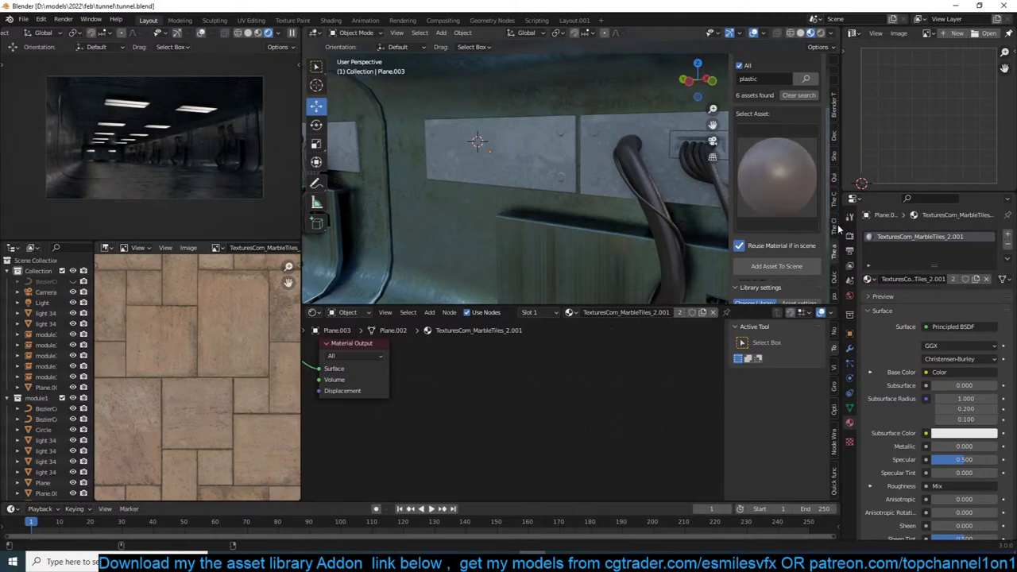
Search the add-on preferences for "qui" to check the Quick decals add-on, then look for it among the sidebar add-ons.
click(835, 252)
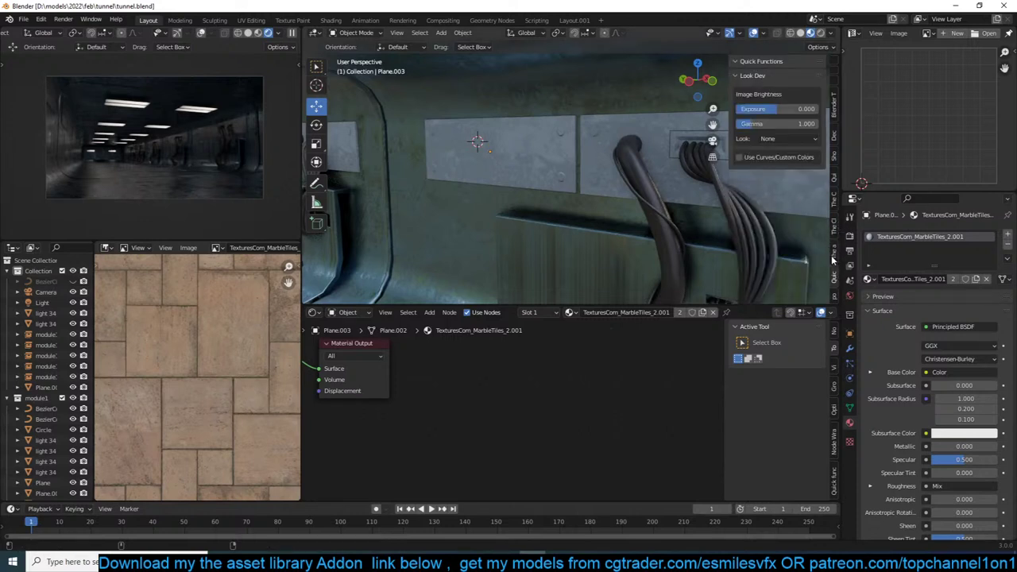
click(40, 19)
click(65, 181)
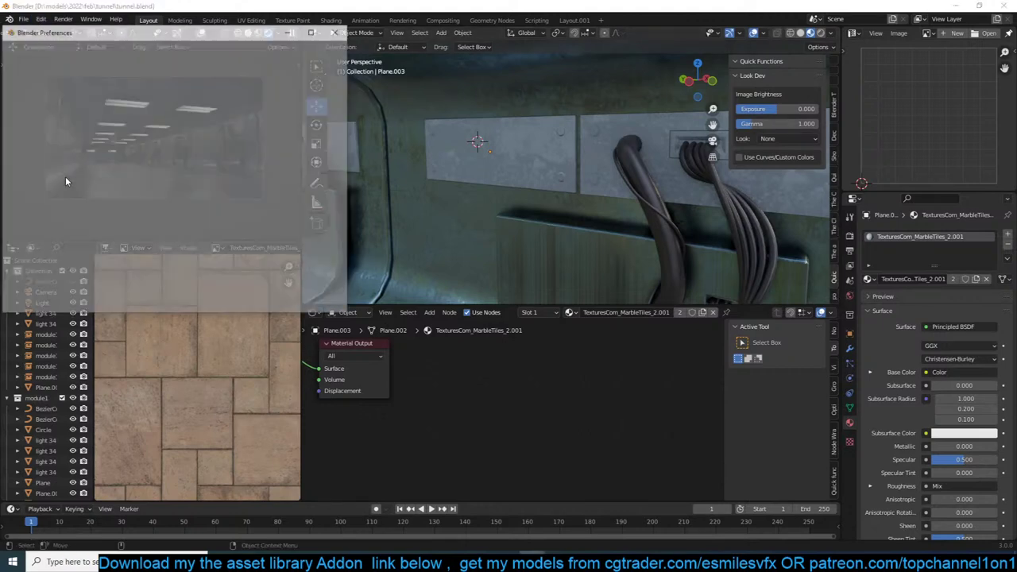
click(279, 64)
text(qu)
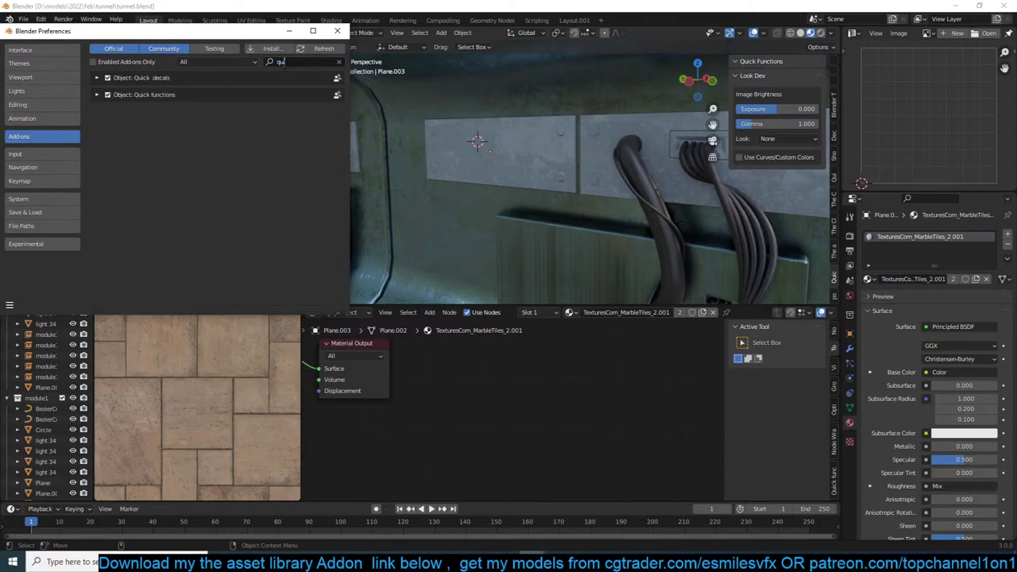
text(i)
click(337, 30)
click(832, 80)
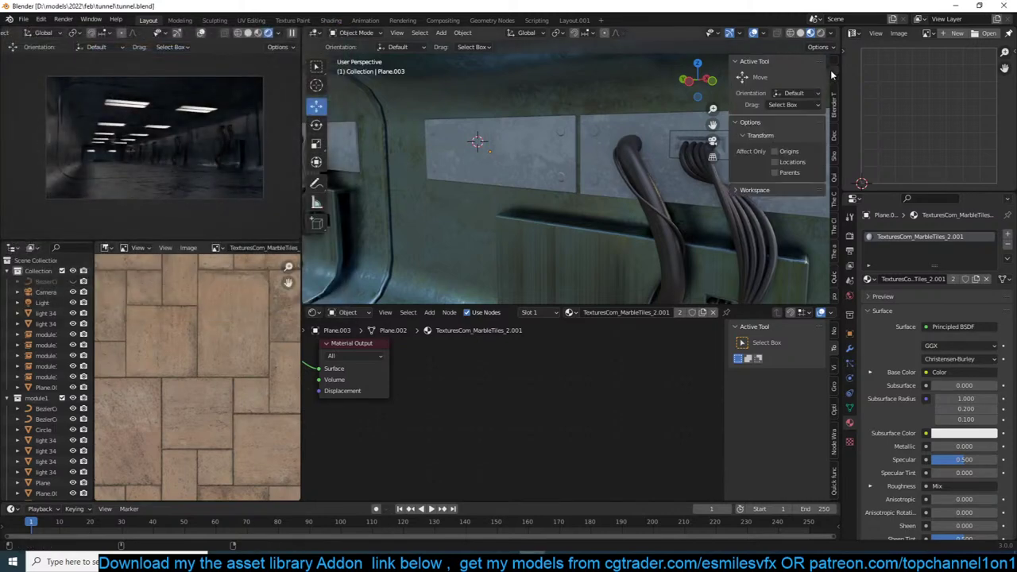
click(833, 99)
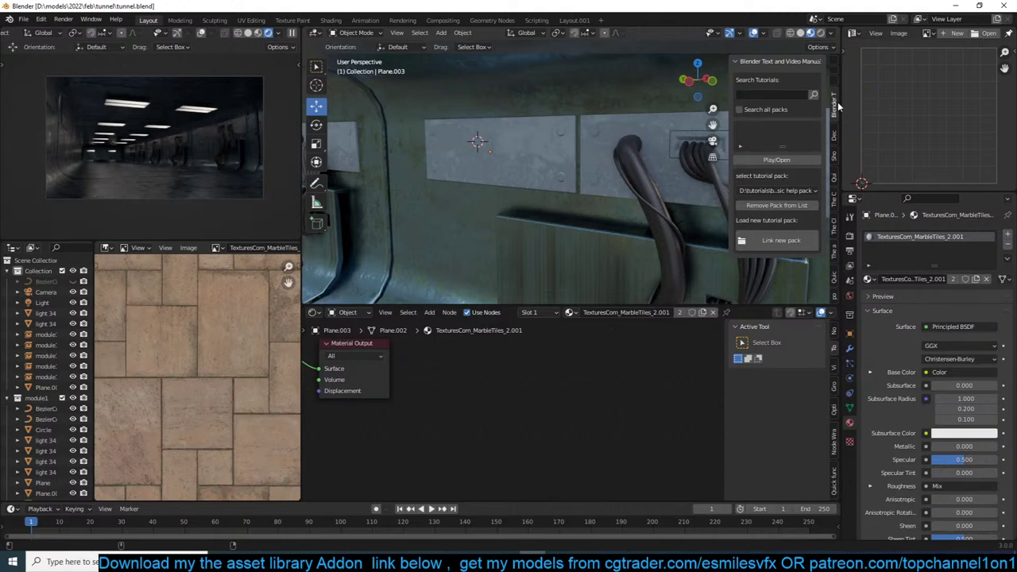
Save the file and delete the Light object outside the tunnel.
click(577, 96)
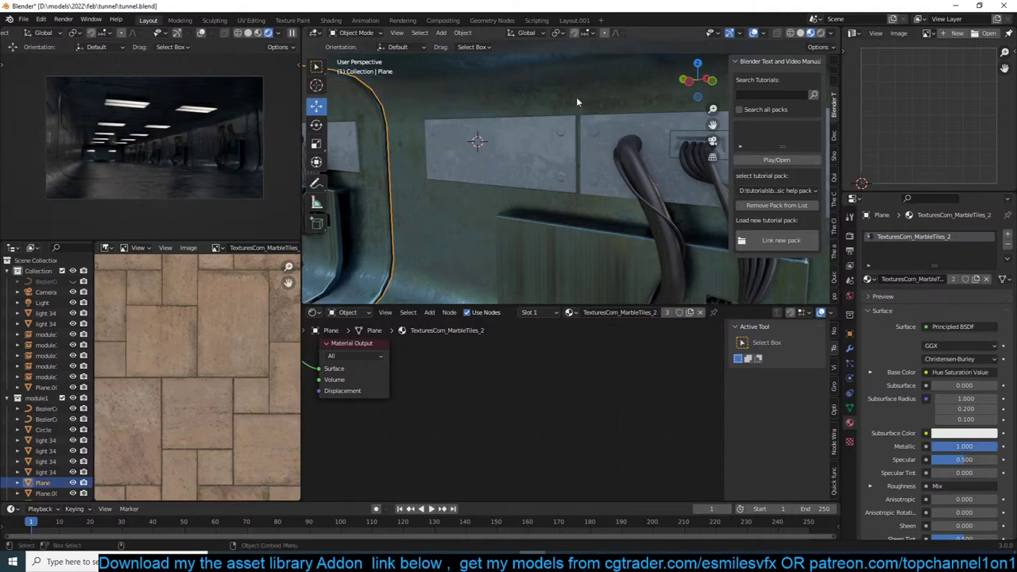
key(ctrl+s)
middle_drag(576, 97, 510, 88)
scroll(569, 104, down, 4)
click(647, 61)
key(Delete)
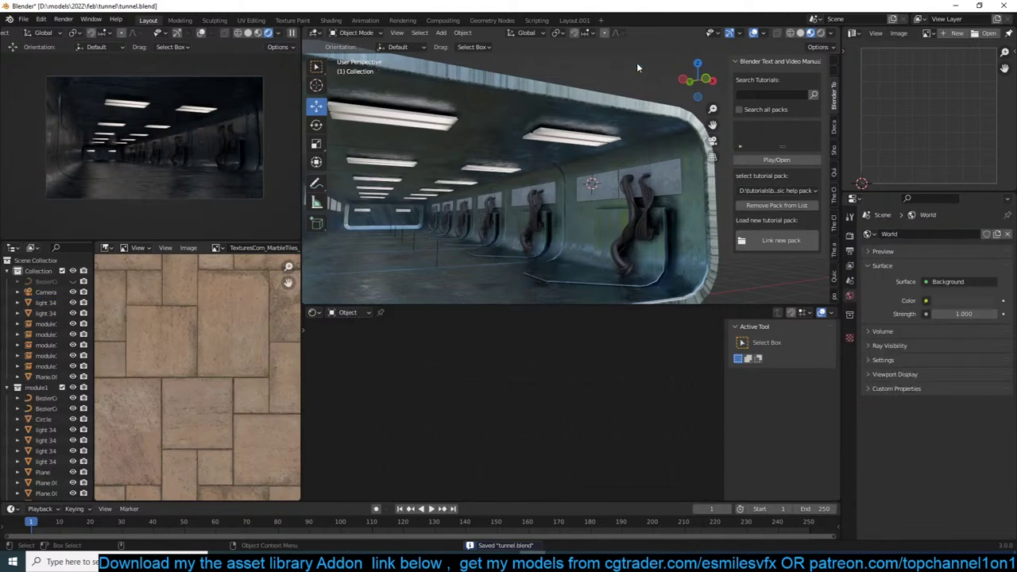
middle_drag(637, 62, 588, 79)
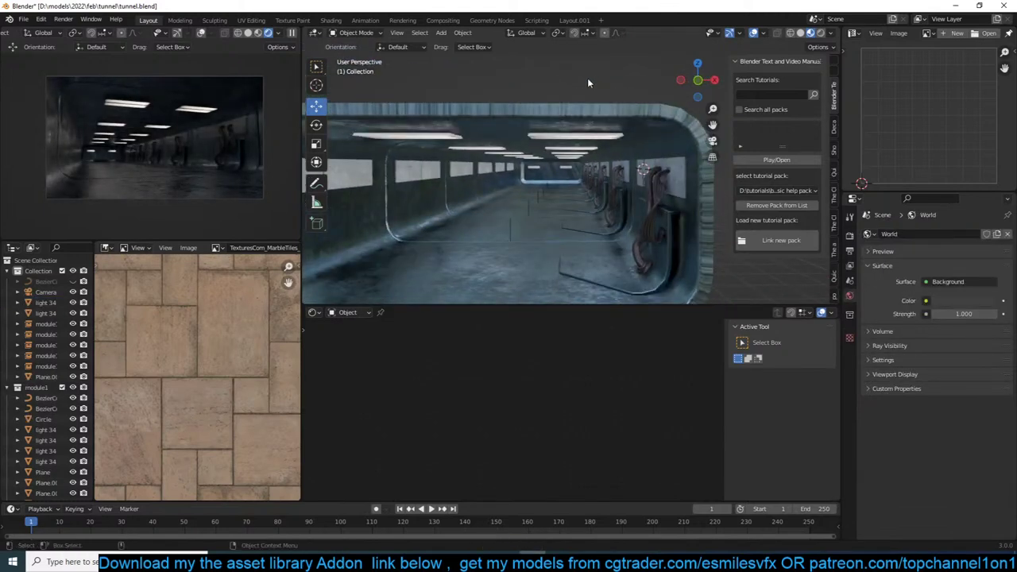
Select the wall piece closing the far end of the tunnel, save the file and display its whole material node tree.
click(547, 181)
scroll(548, 175, up, 6)
mouse_move(547, 173)
middle_down()
mouse_move(579, 161)
mouse_move(532, 182)
middle_up()
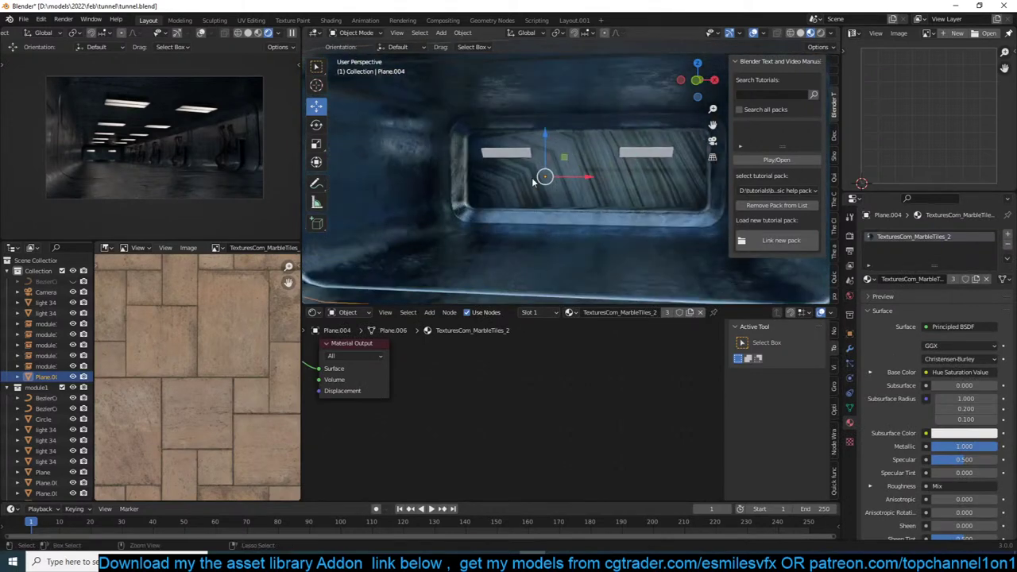
key(ctrl+s)
key(a)
key(Home)
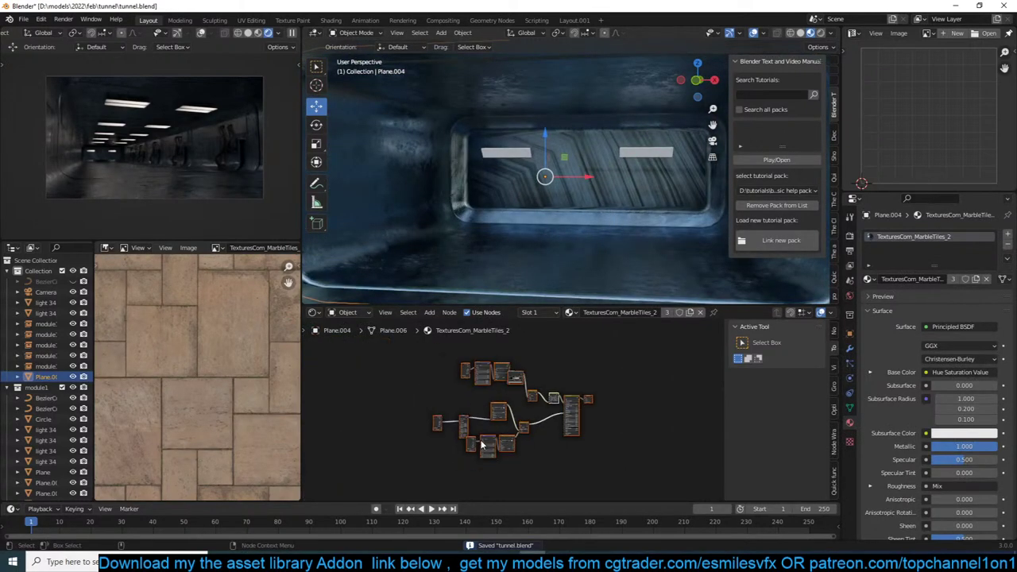
click(552, 365)
scroll(551, 365, up, 4)
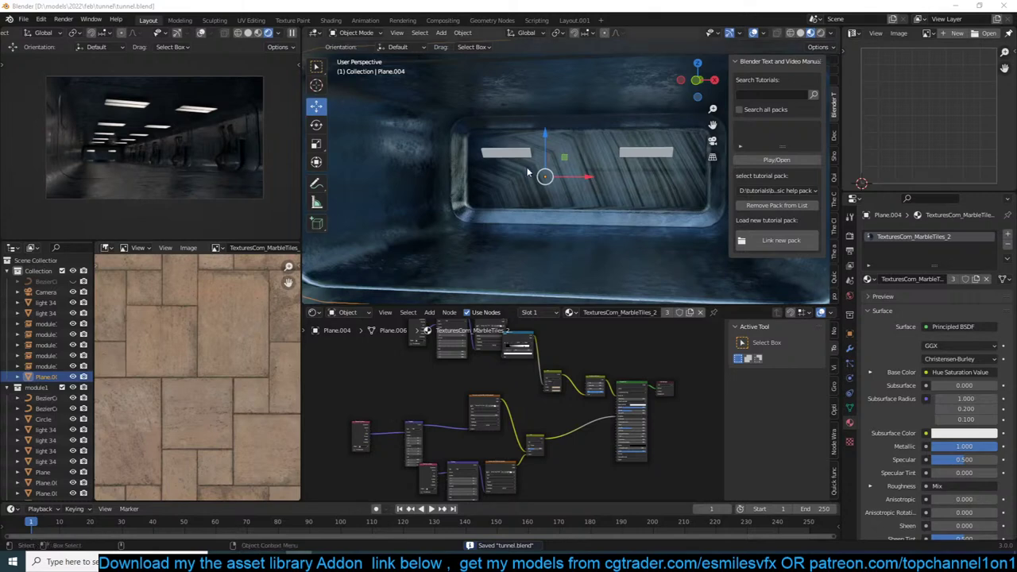
Set the projection of the grunge_map_18 image texture to Box in the end wall's material.
middle_drag(520, 207, 556, 167)
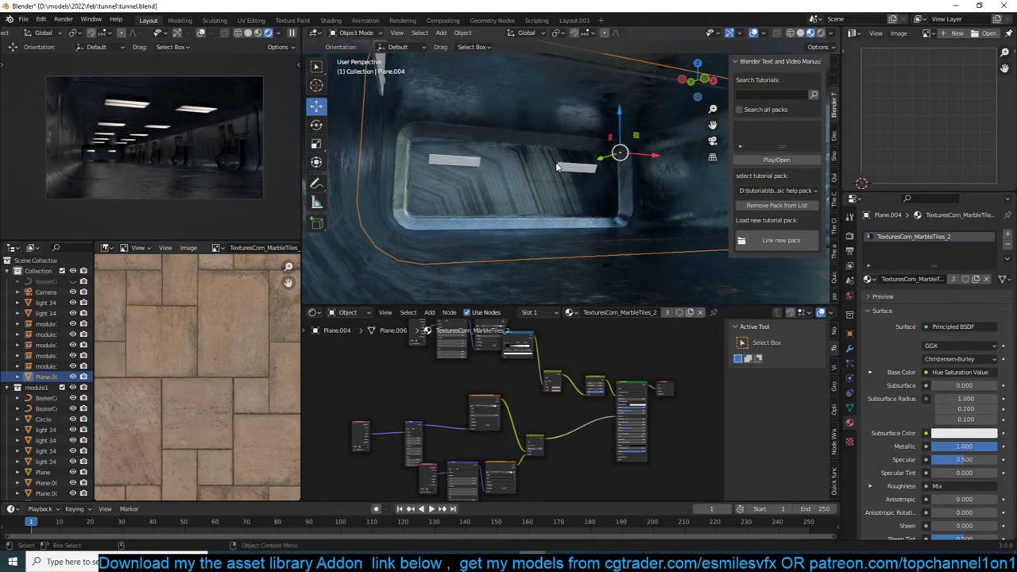
scroll(477, 409, up, 4)
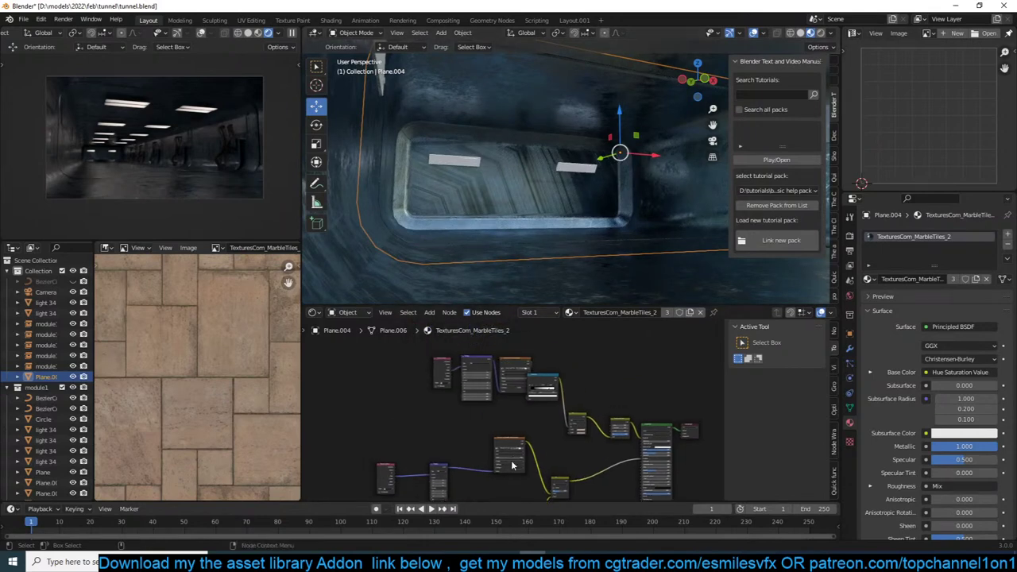
scroll(476, 407, up, 3)
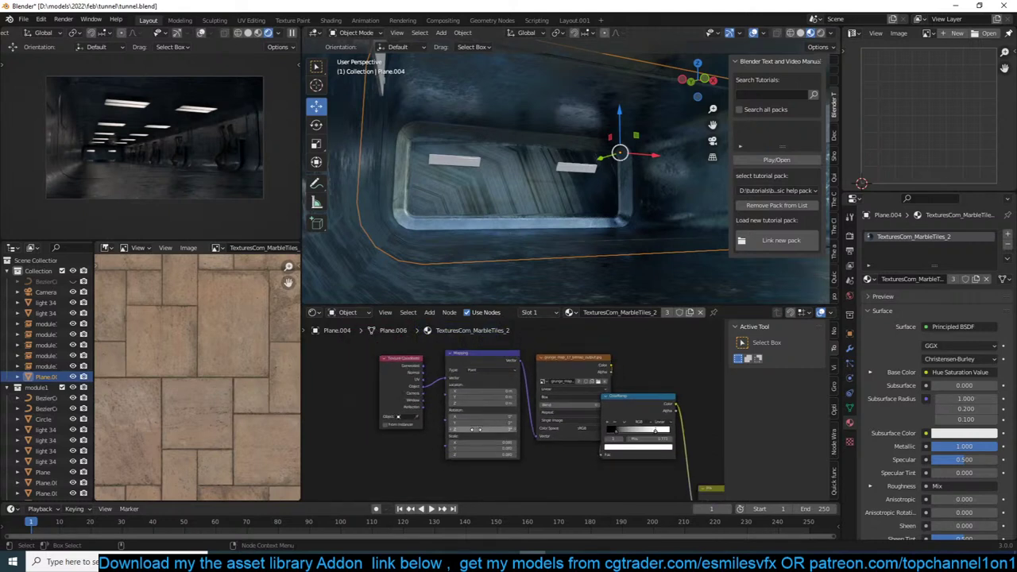
scroll(498, 412, down, 1)
middle_drag(497, 412, 507, 321)
scroll(502, 376, up, 1)
middle_drag(499, 376, 526, 326)
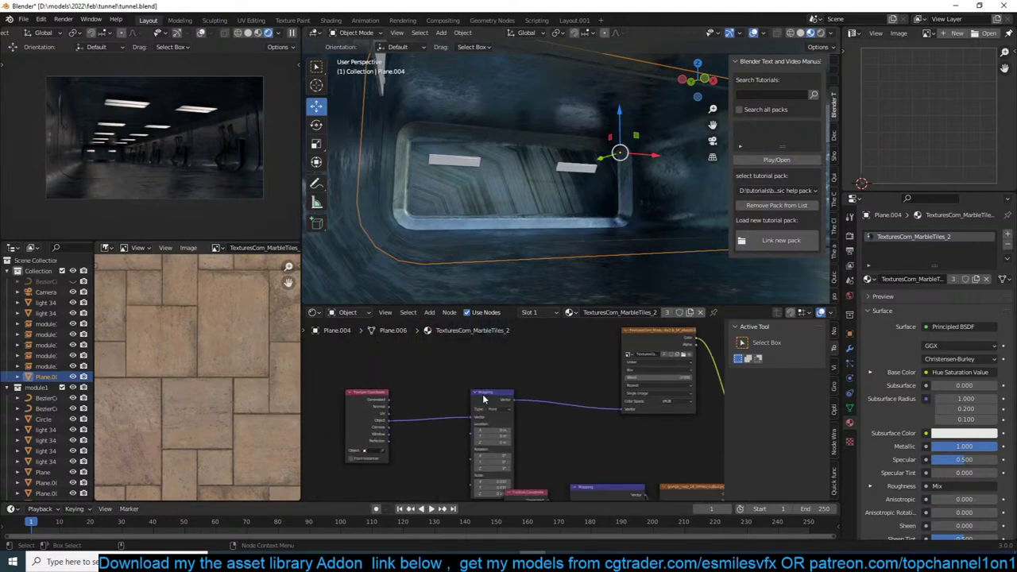
middle_drag(517, 392, 490, 350)
scroll(524, 410, down, 3)
middle_drag(536, 419, 484, 352)
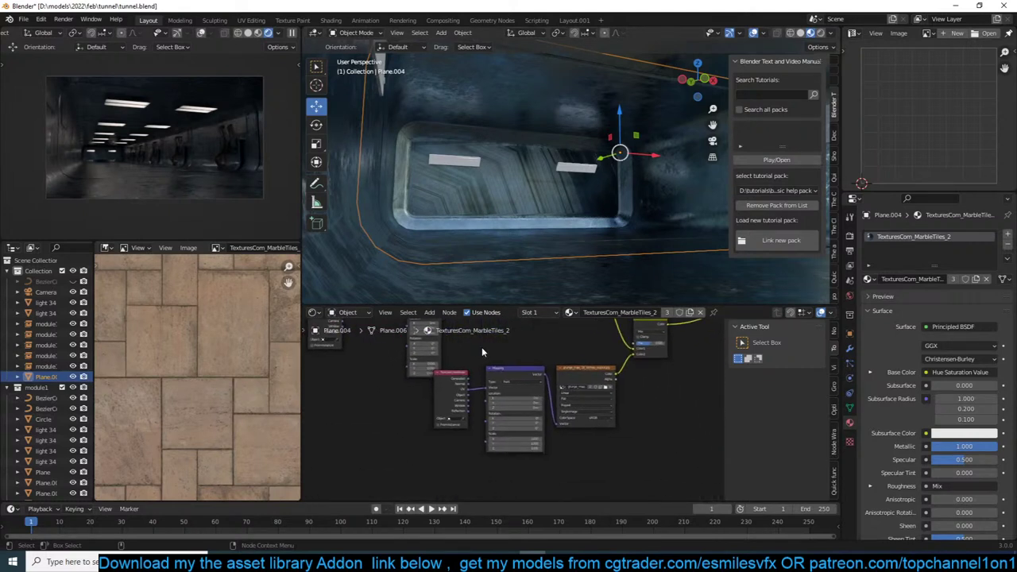
scroll(545, 401, up, 5)
click(592, 394)
click(593, 403)
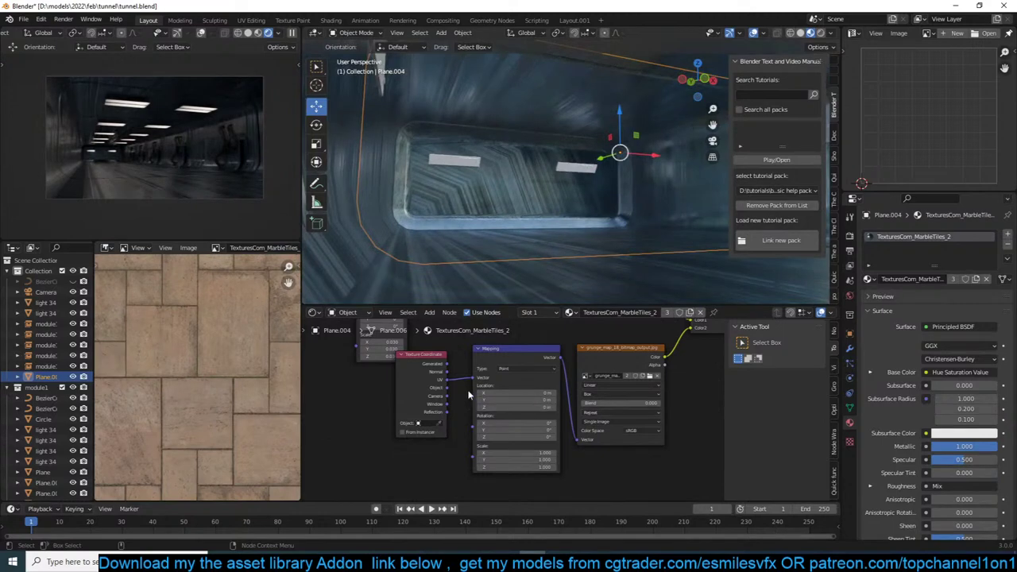
Connect the Object texture coordinates to the Vector input of the grunge map's Mapping node and save the file.
scroll(446, 393, up, 1)
drag(429, 383, 464, 370)
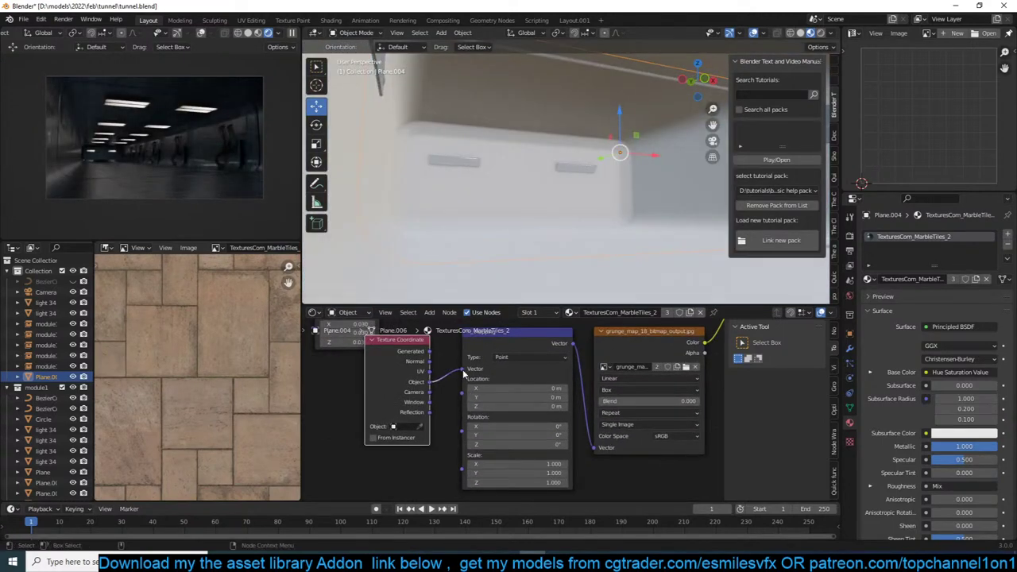
key(ctrl+s)
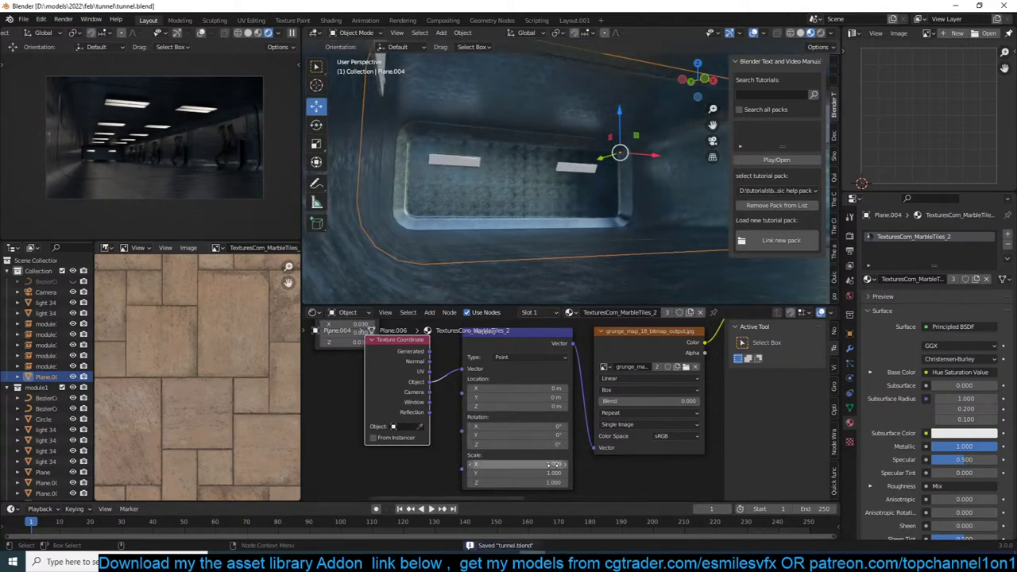
Set the grunge map's Mapping scale to 0.170 on X, Y and Z, save the file and deselect everything.
mouse_move(554, 465)
mouse_down()
mouse_move(554, 483)
mouse_move(555, 465)
mouse_up()
text(0.18)
key(Return)
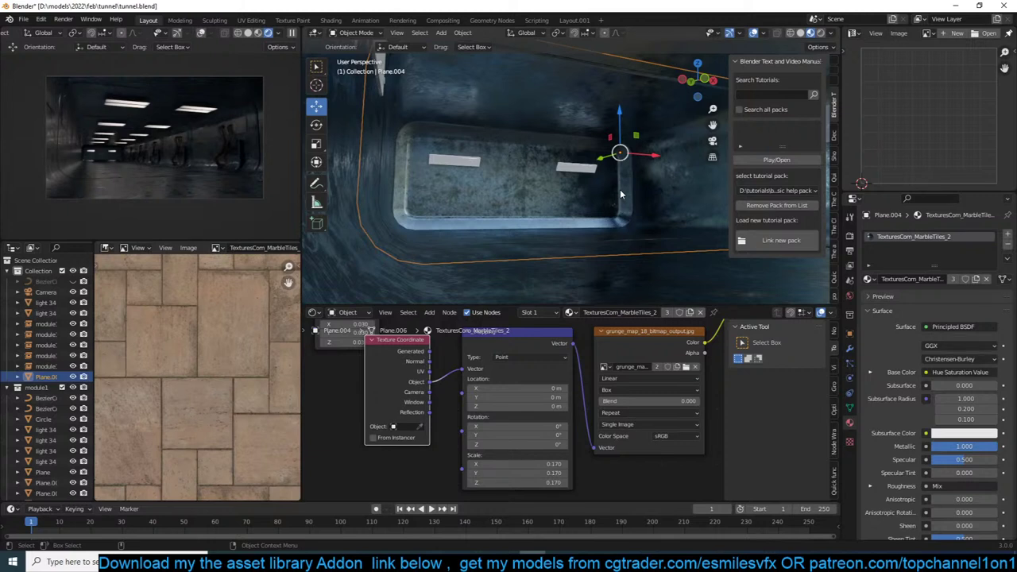
key(ctrl+s)
key(alt+a)
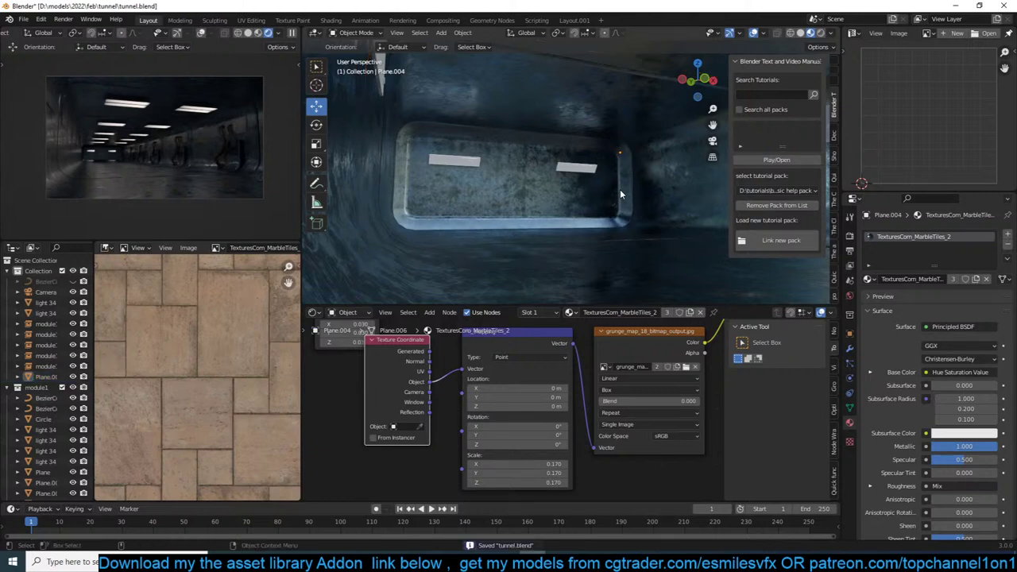
Switch to Chrome, shrink it to a floating window, search Google Images for "chemistry in 3d" and widen the window.
click(299, 561)
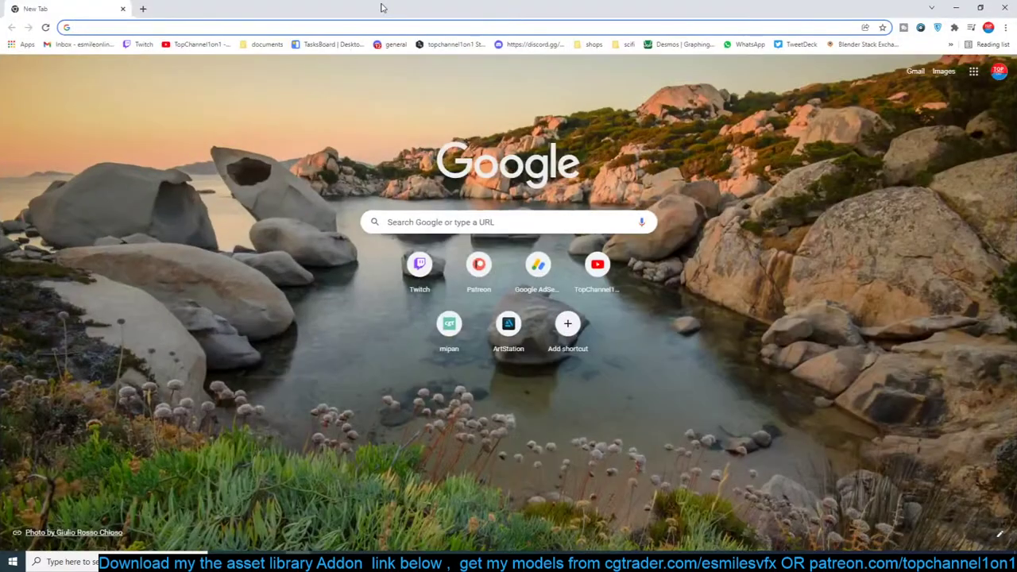
drag(381, 7, 493, 35)
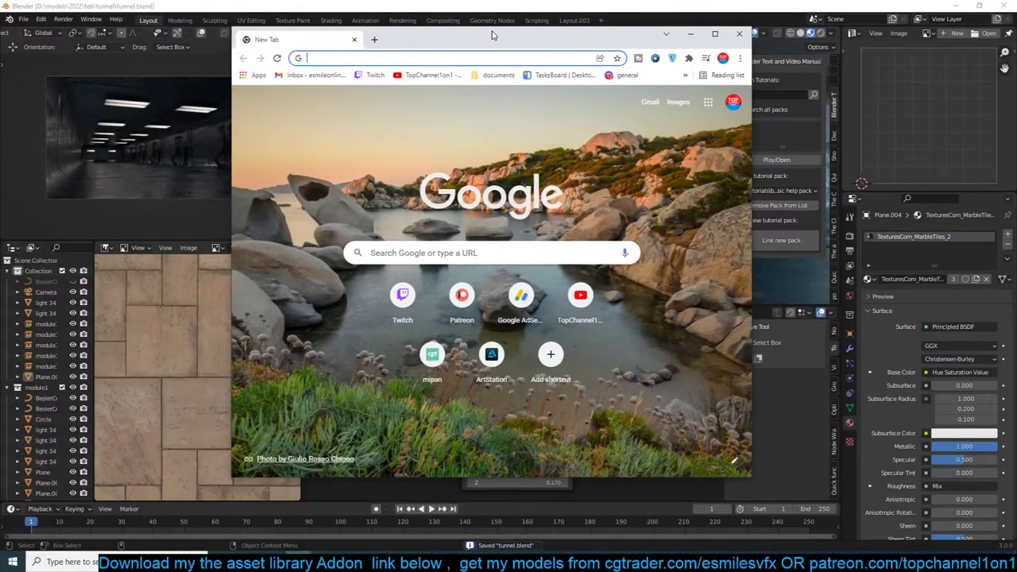
text(ches)
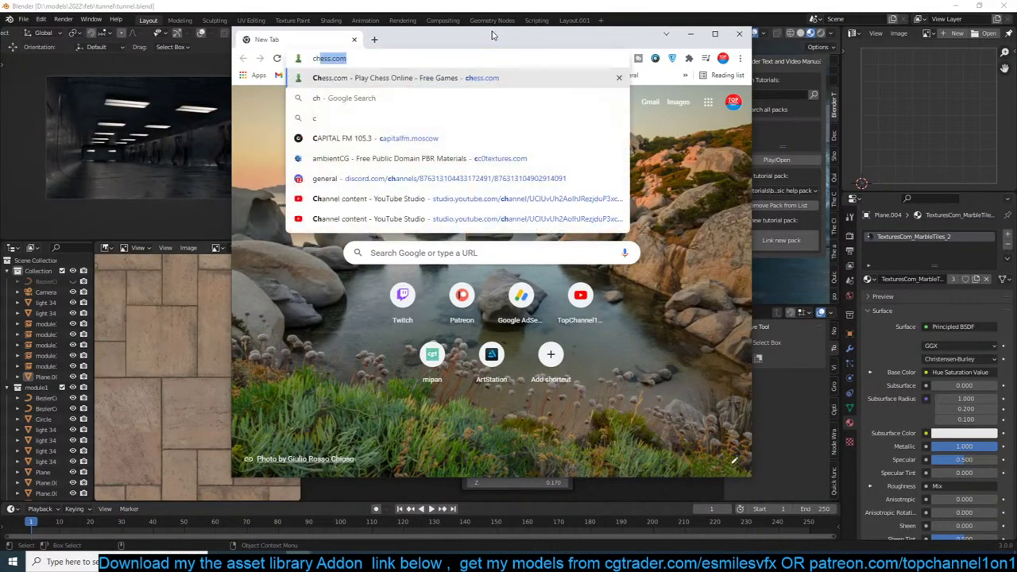
key(BackSpace)
key(BackSpace)
text(misty)
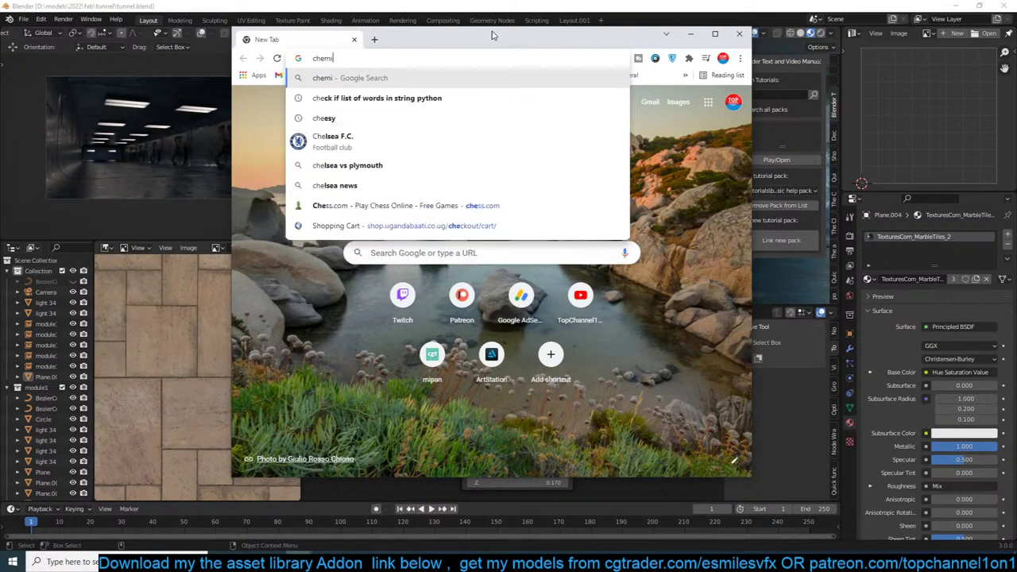
key(BackSpace)
key(BackSpace)
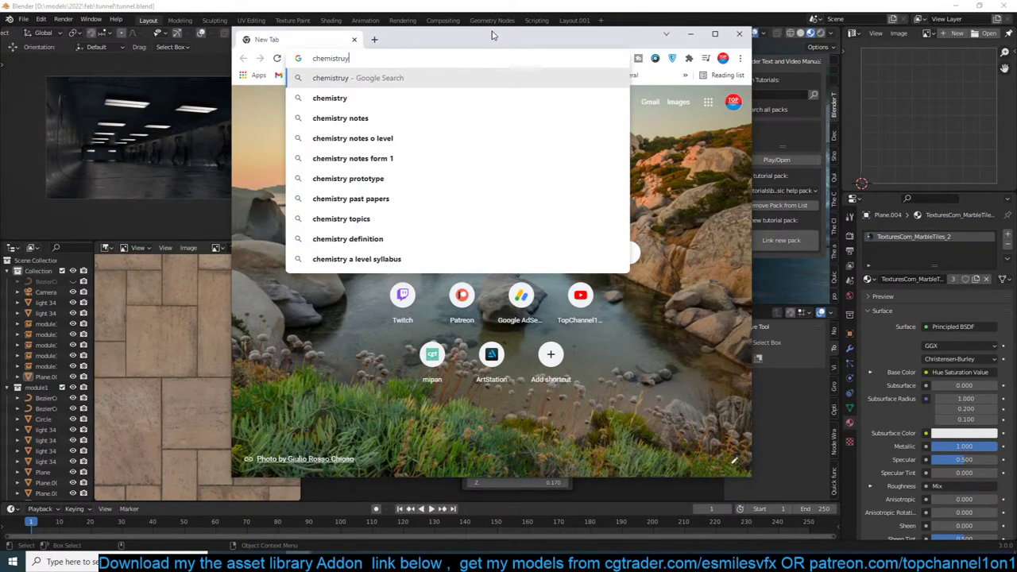
text(try in 3d)
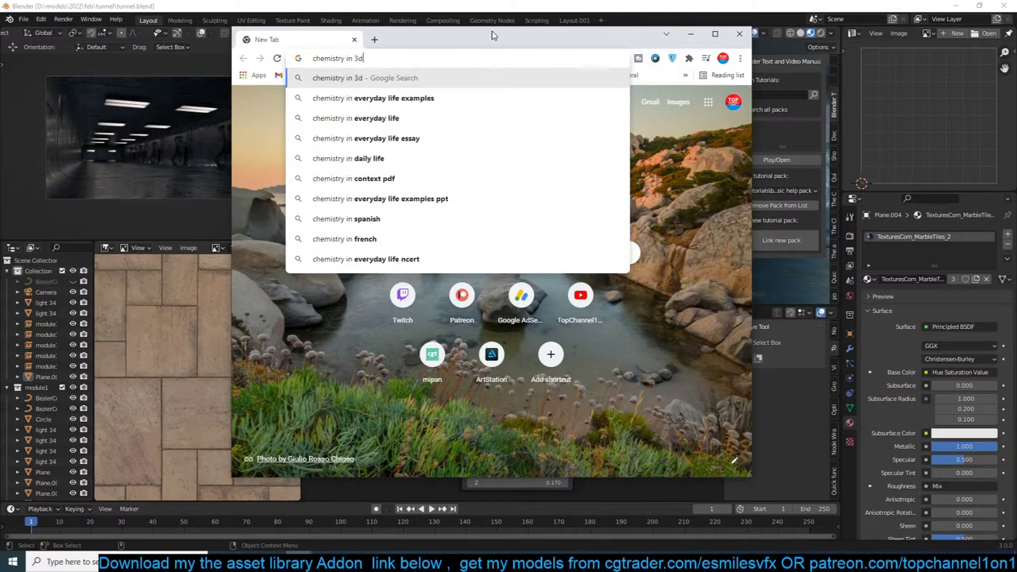
key(Return)
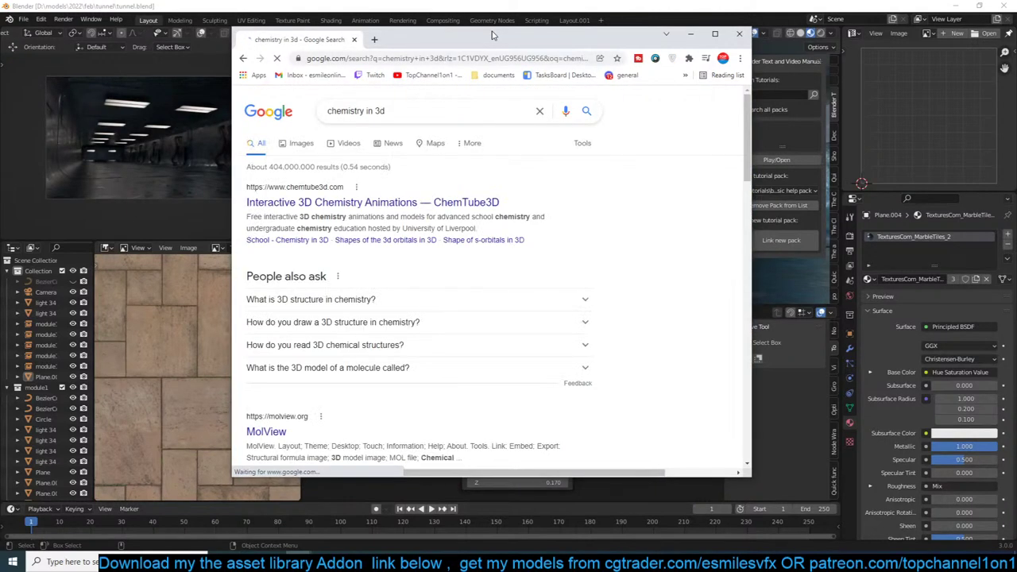
click(301, 143)
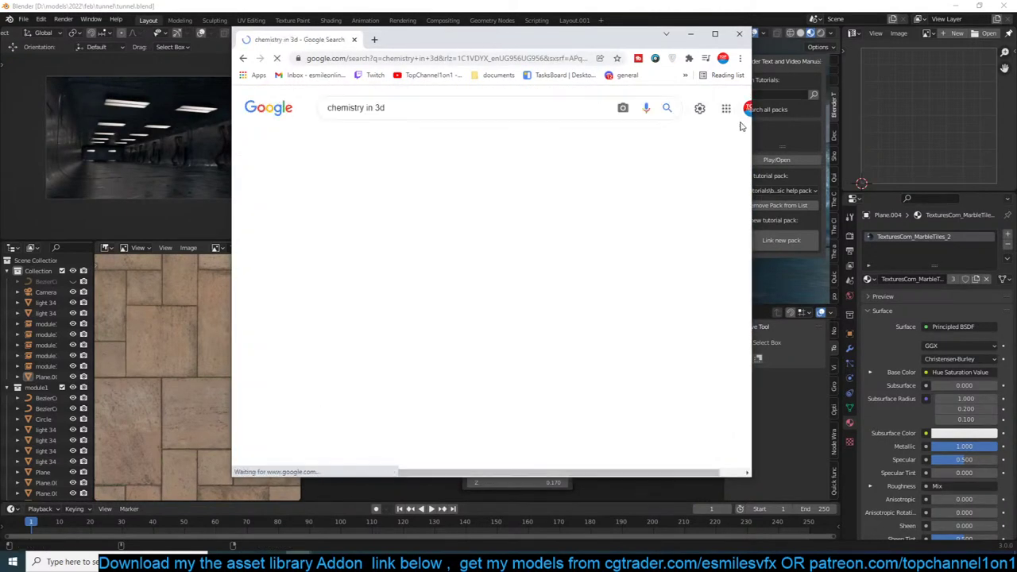
drag(753, 135, 906, 135)
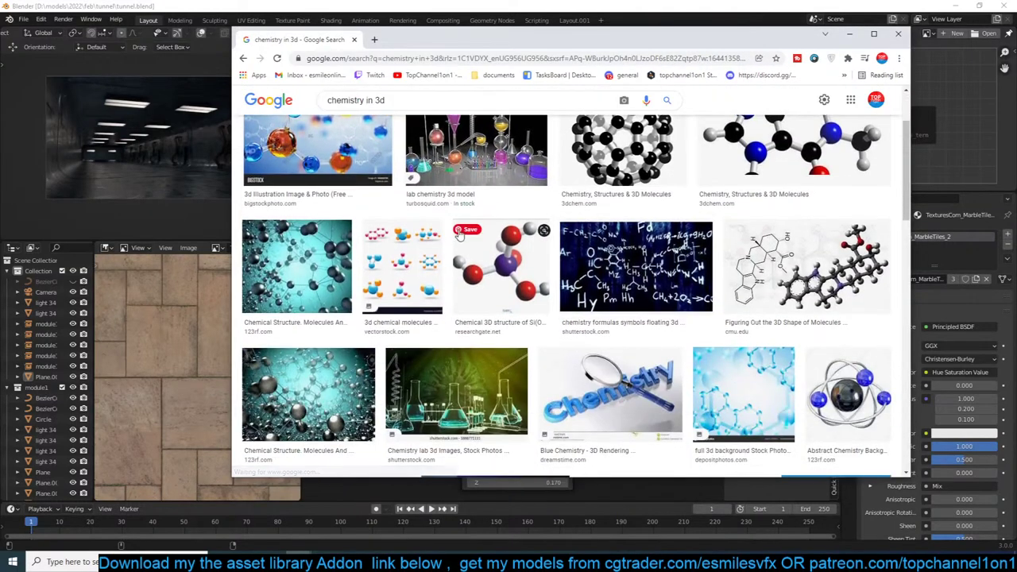
Look through the "chemistry in 3d" image results for pictures suited to the tunnel walls.
scroll(454, 240, down, 10)
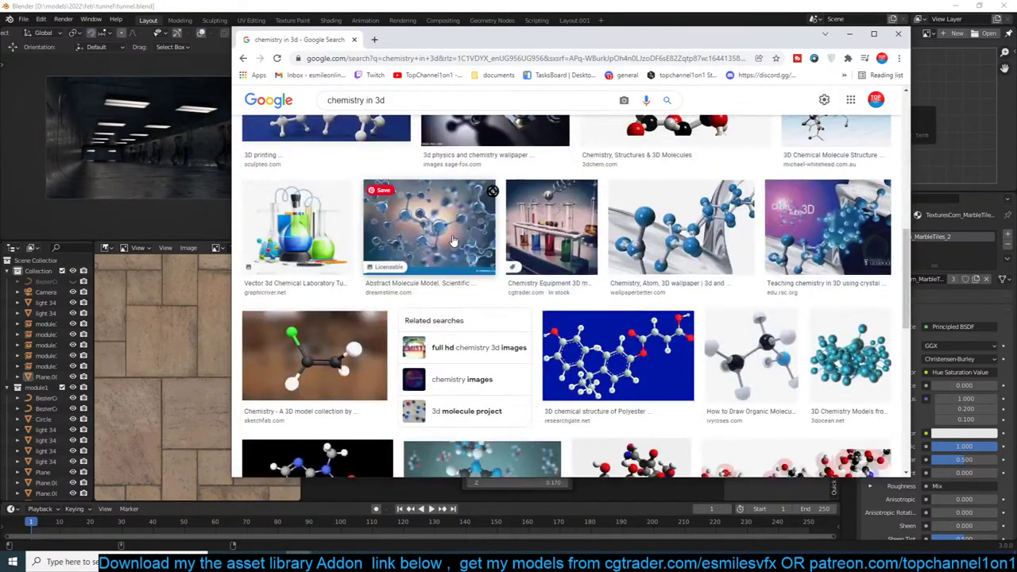
scroll(601, 313, down, 10)
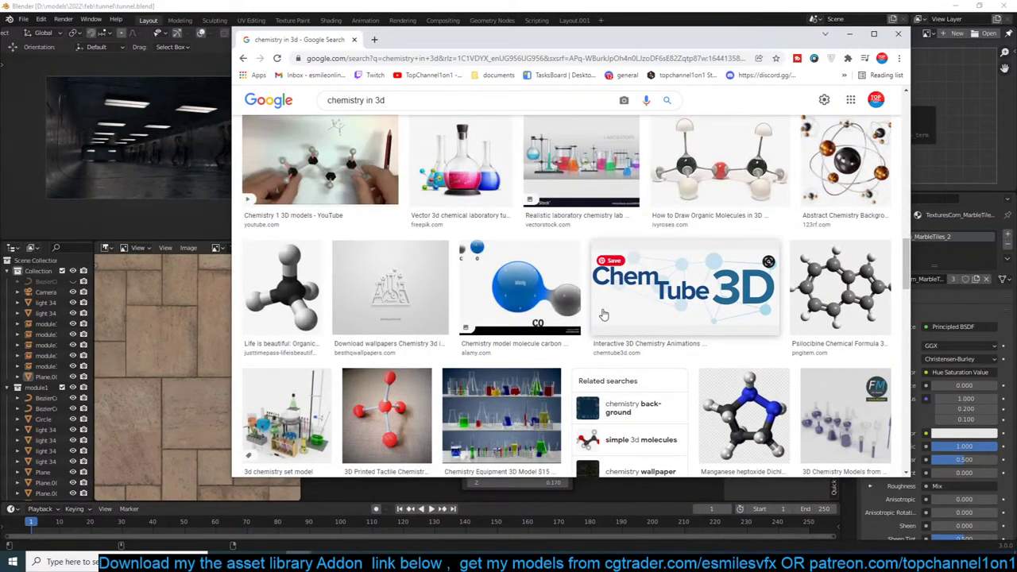
scroll(604, 314, up, 10)
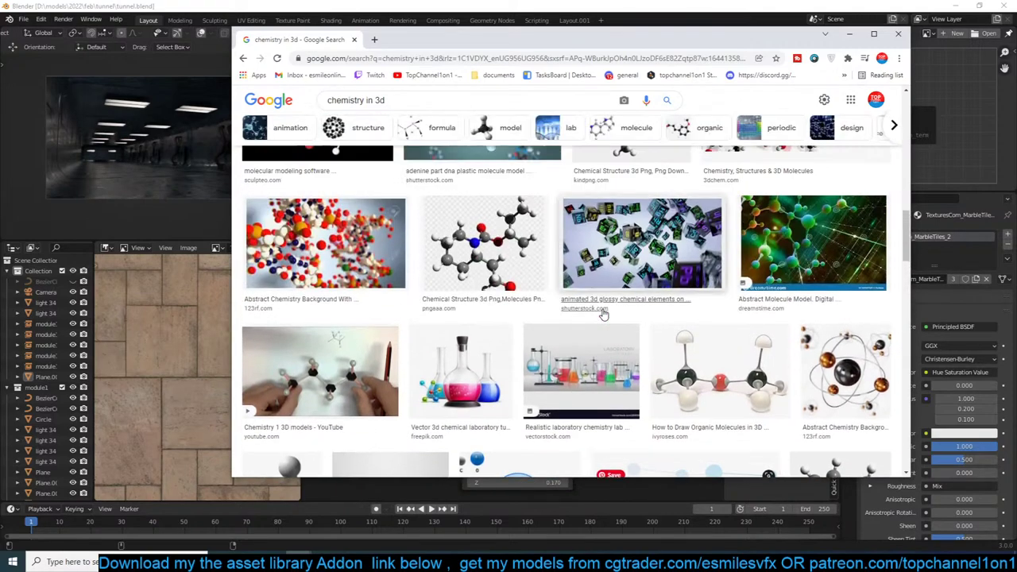
scroll(604, 315, up, 5)
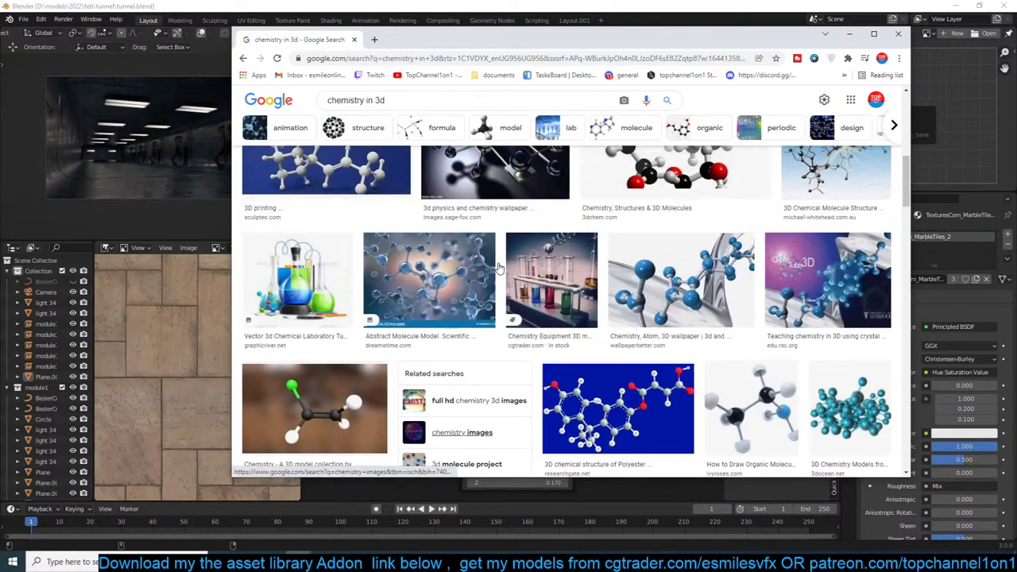
scroll(681, 299, up, 4)
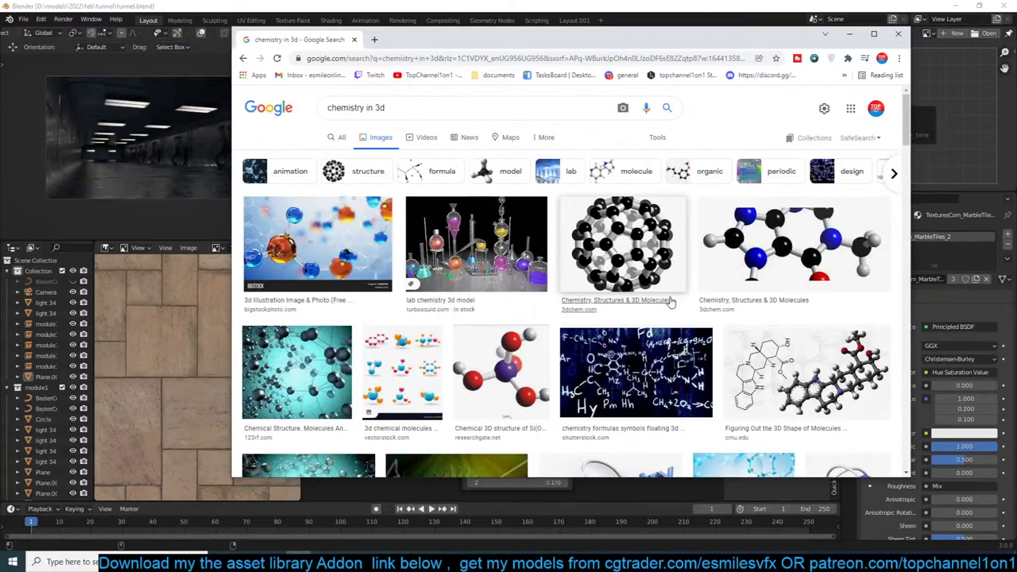
Search Google Images for "math in 3d" and look through the results.
double_click(342, 107)
text(math)
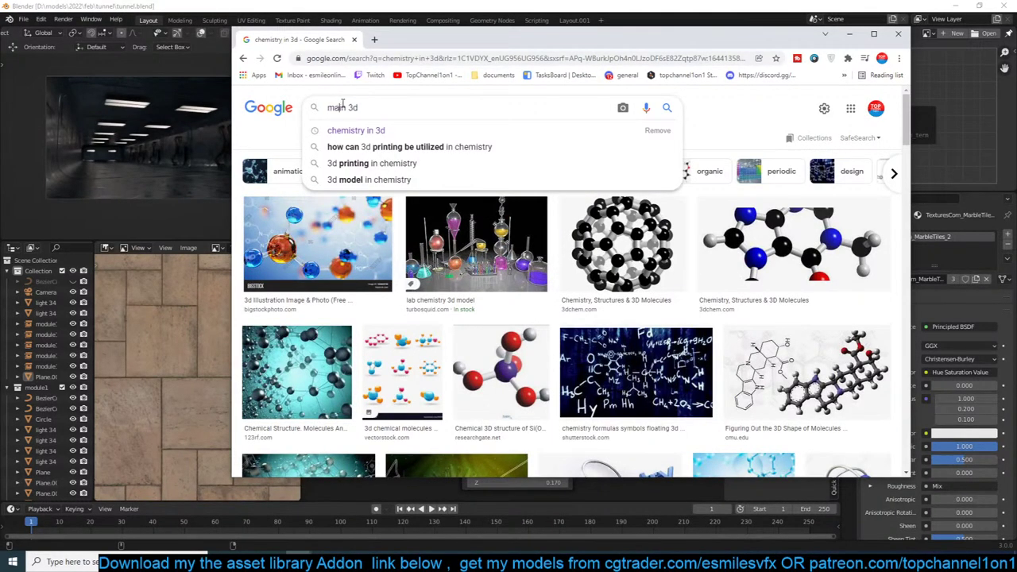
key(Return)
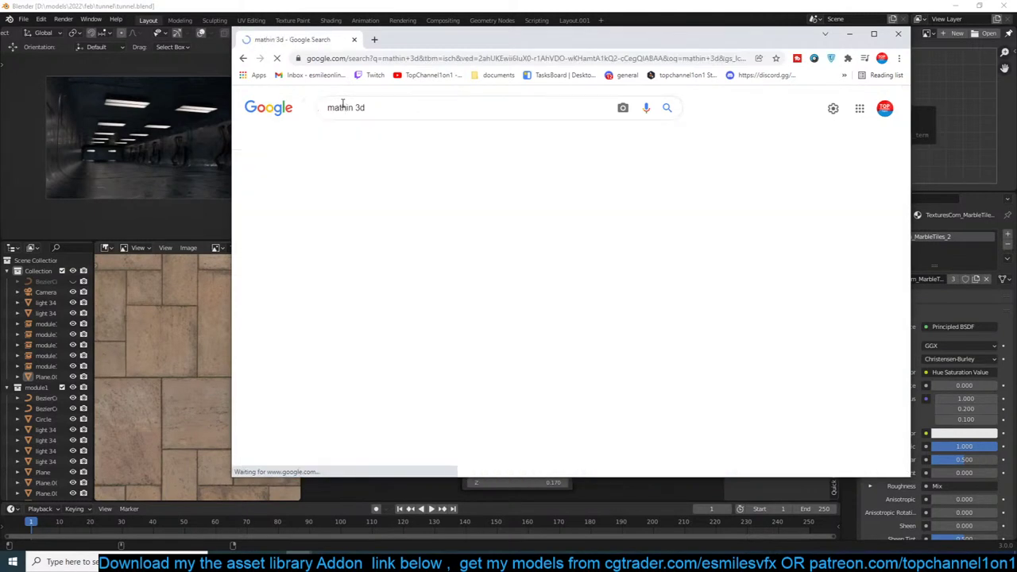
click(347, 108)
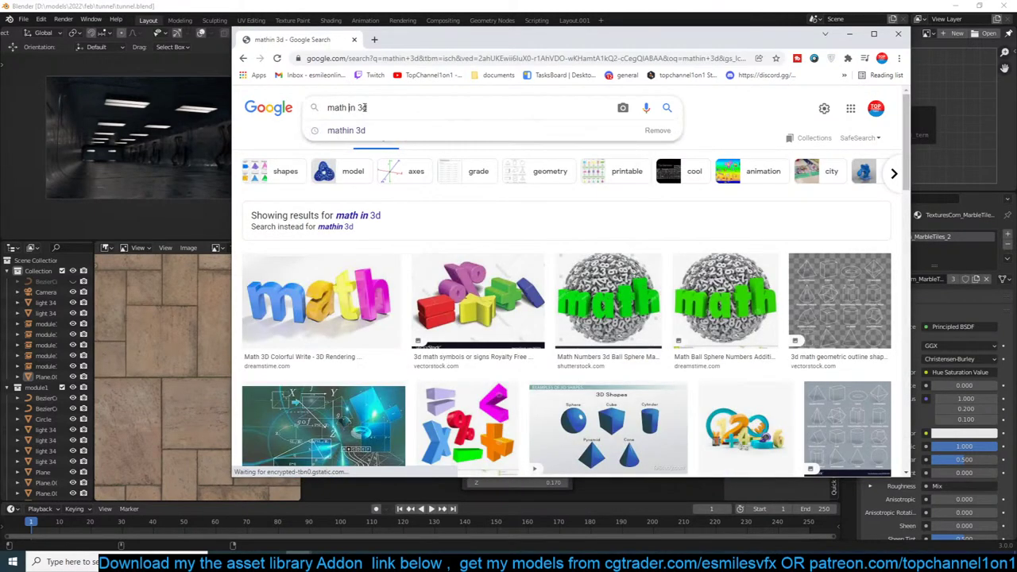
key(Return)
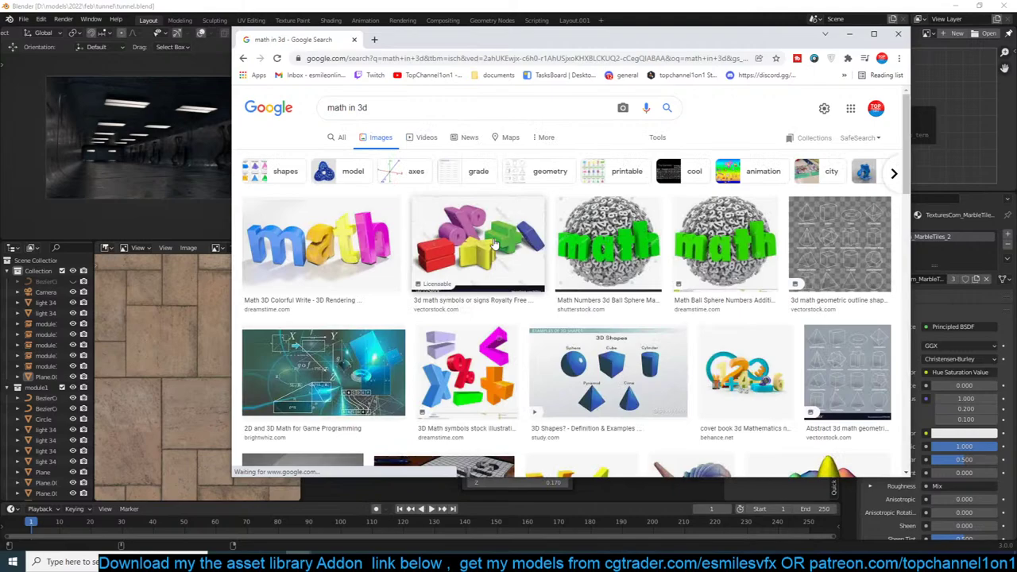
scroll(522, 321, down, 3)
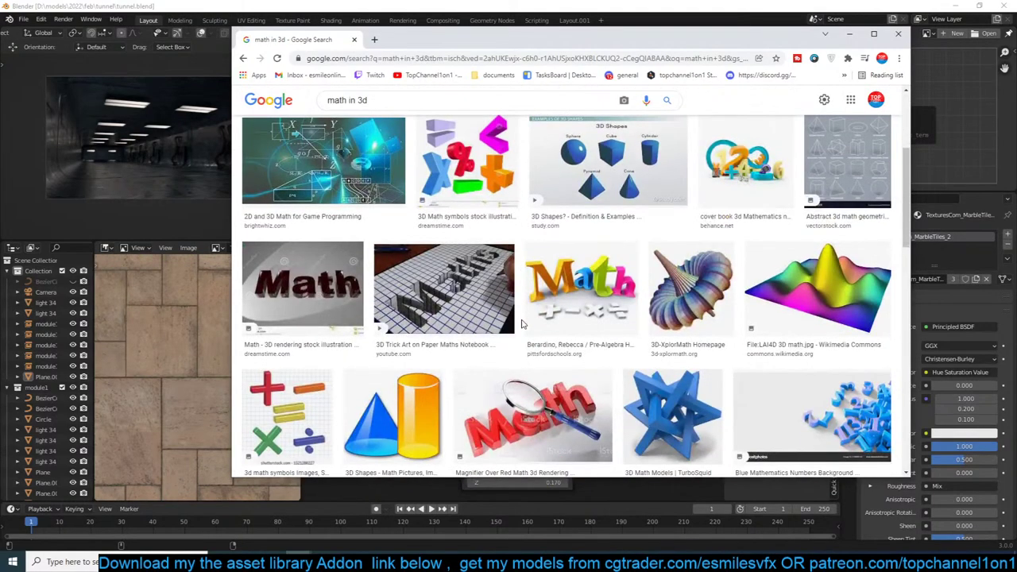
scroll(522, 323, down, 1)
scroll(522, 324, down, 5)
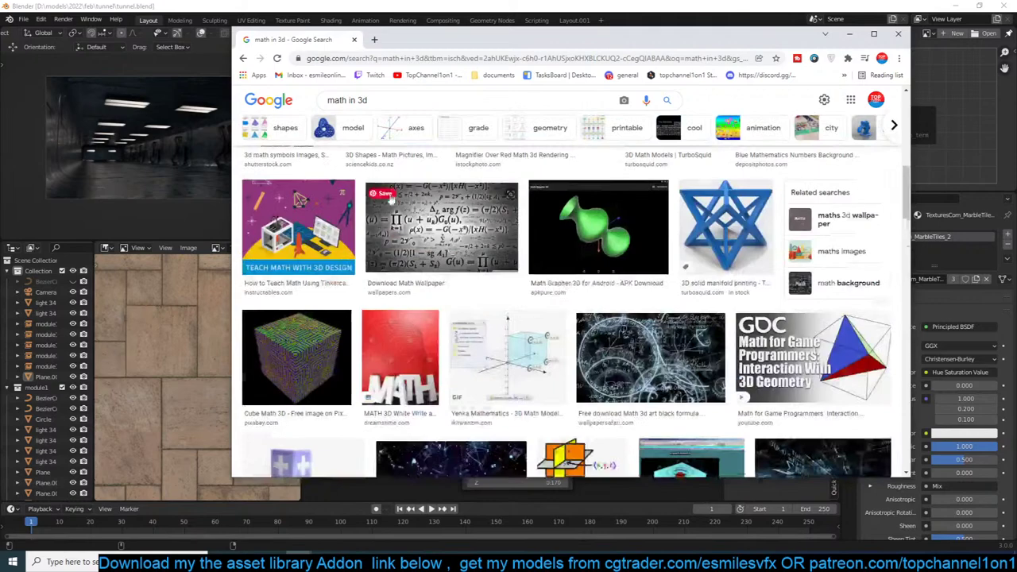
scroll(389, 199, up, 4)
Search Google Images for "biology in 3d" and look through the results.
double_click(337, 101)
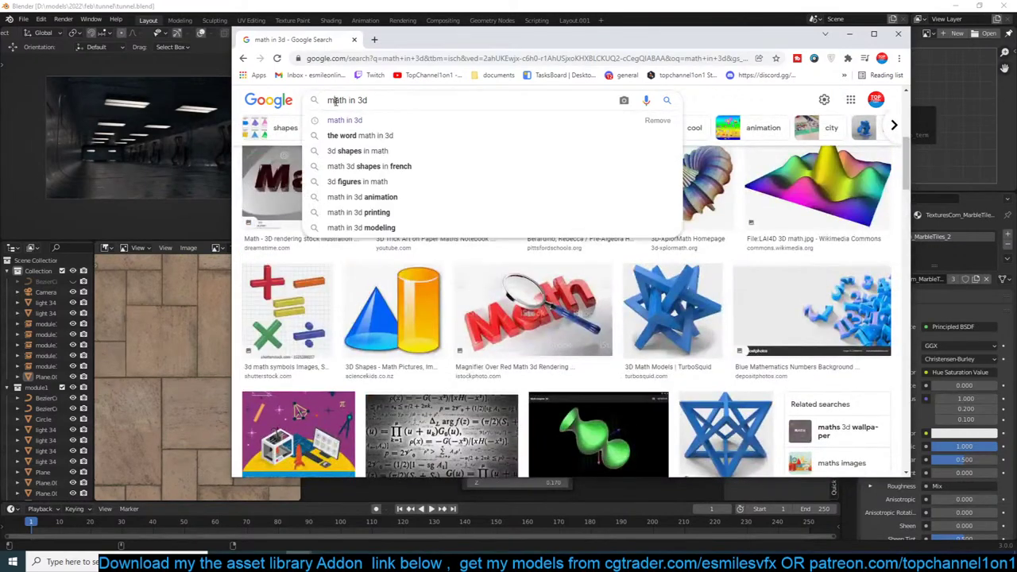
text(biology)
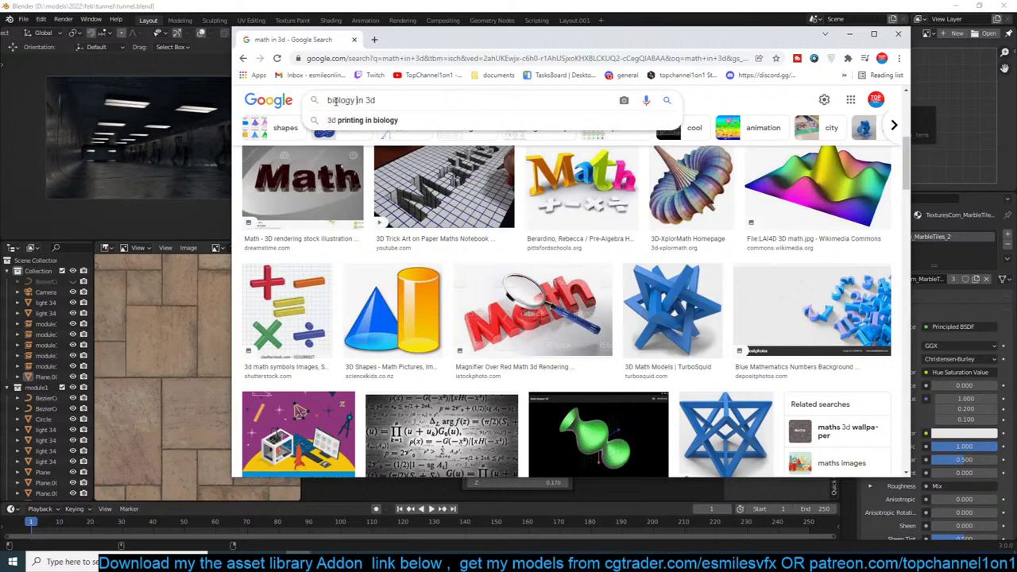
key(Return)
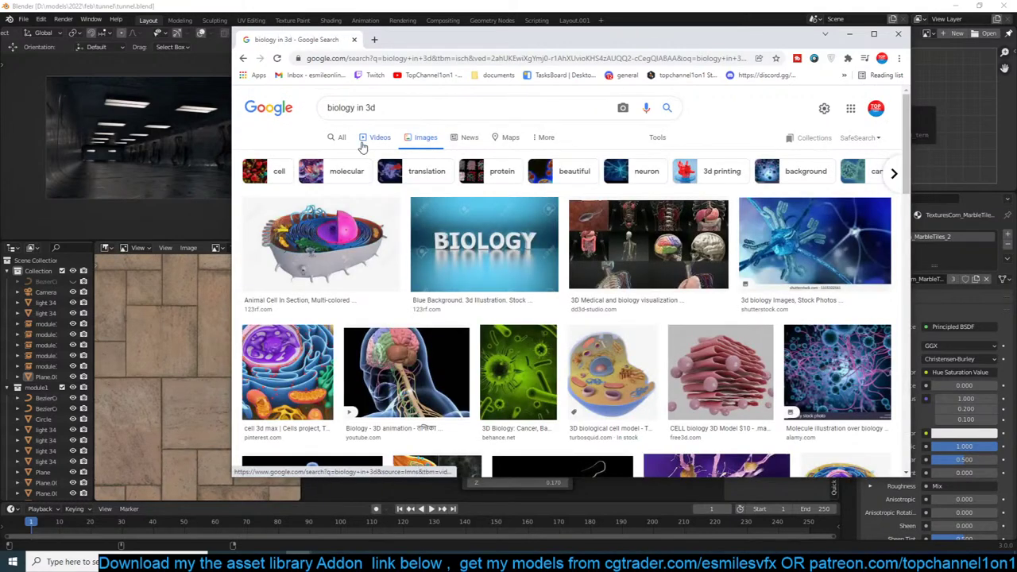
scroll(366, 151, down, 3)
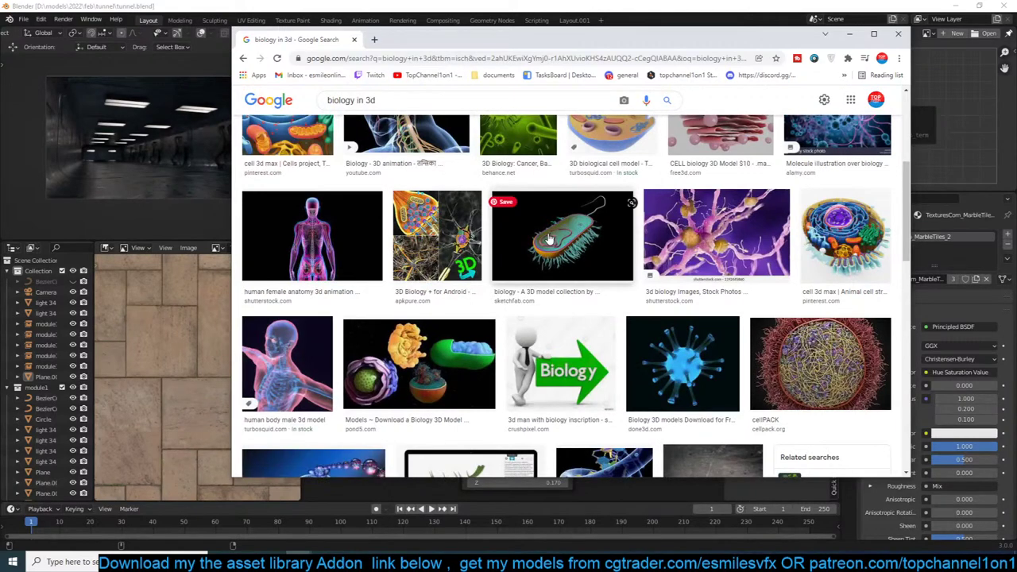
scroll(548, 239, down, 2)
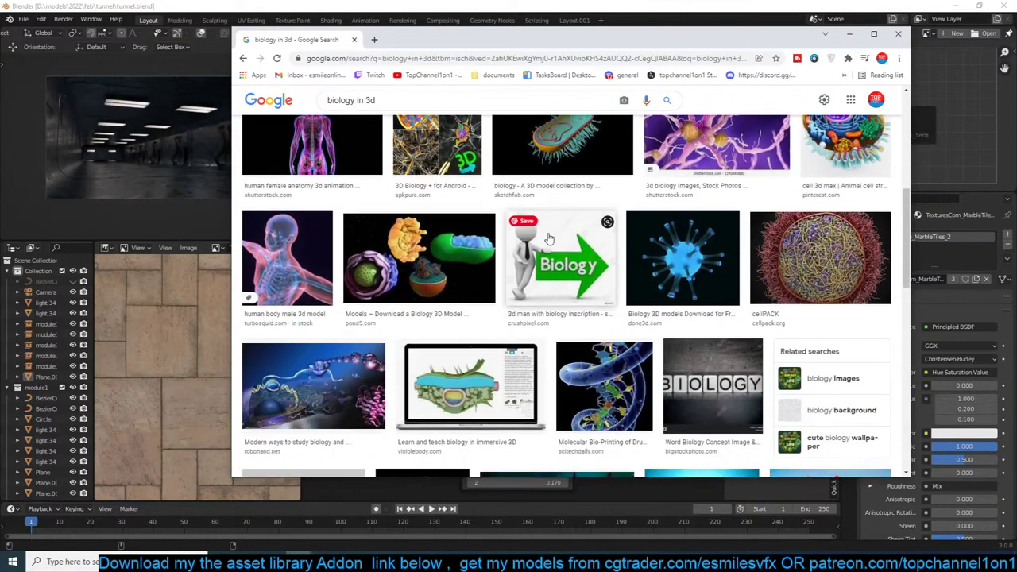
scroll(549, 240, down, 2)
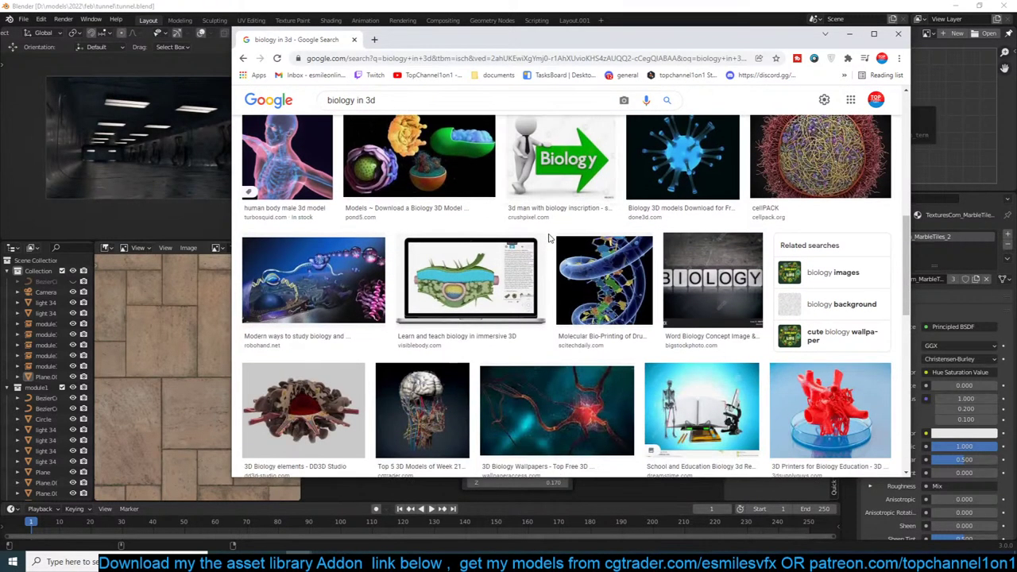
scroll(549, 239, down, 3)
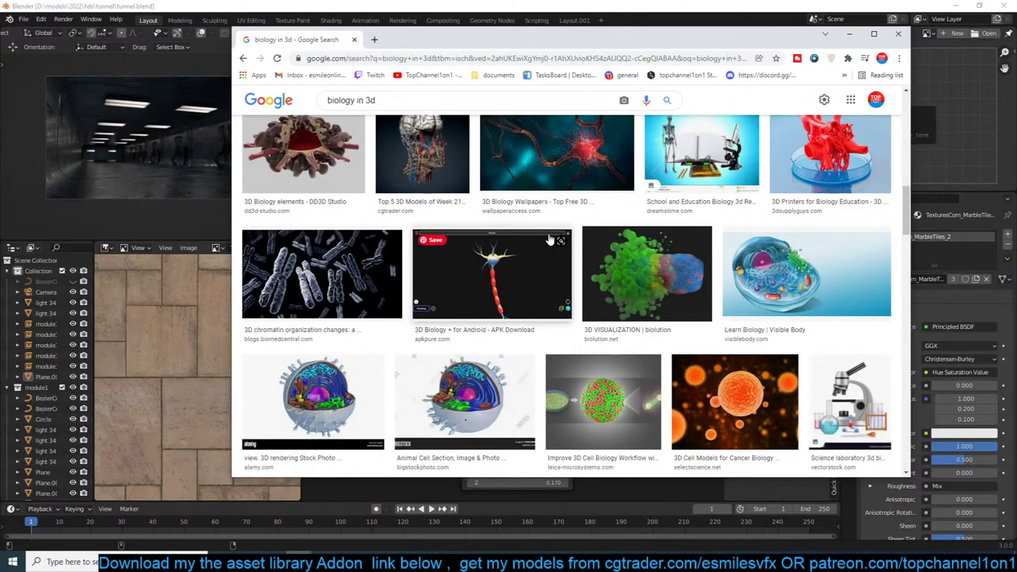
scroll(548, 240, up, 10)
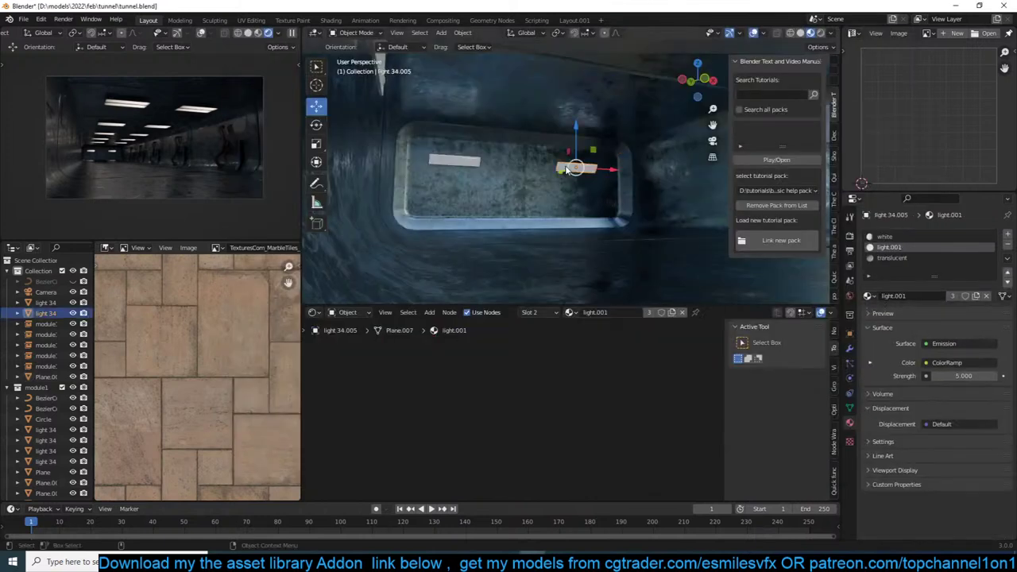
Switch back to Blender, deselect everything and save the tunnel file.
key(ctrl+s)
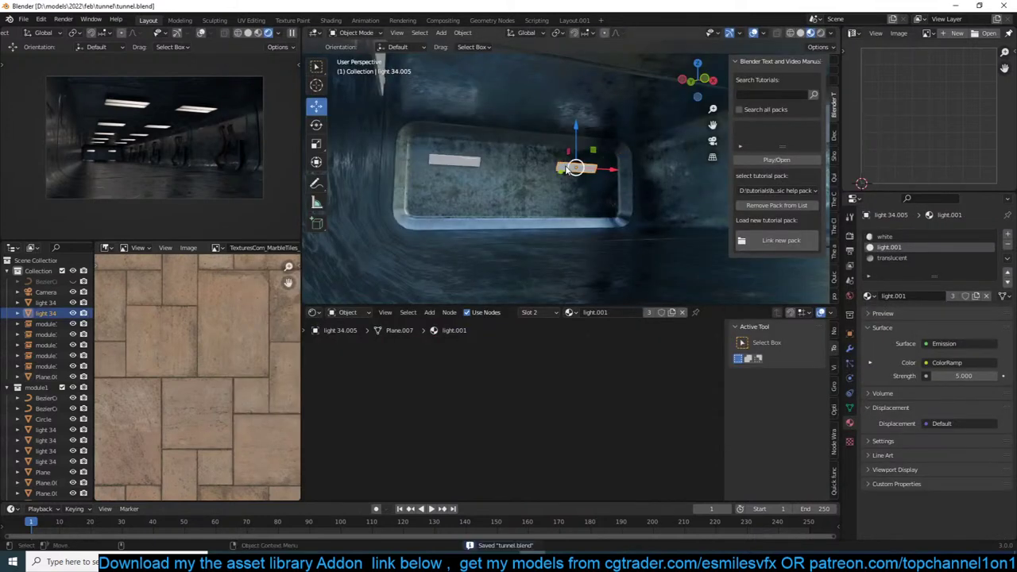
key(alt+a)
key(ctrl+s)
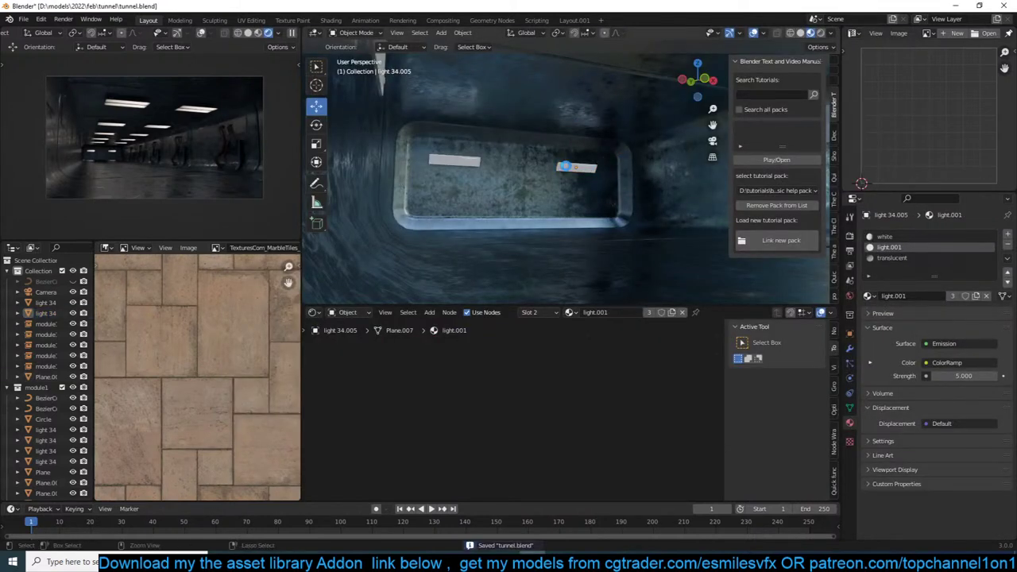
Examine the tunnel from inside, through the scene camera and from outside along its whole length.
scroll(565, 170, down, 6)
mouse_move(563, 178)
middle_down()
mouse_move(613, 205)
mouse_move(584, 166)
mouse_move(633, 185)
mouse_move(530, 182)
mouse_move(565, 180)
middle_up()
scroll(597, 163, up, 4)
scroll(597, 163, down, 8)
scroll(633, 185, up, 3)
key(KP_0)
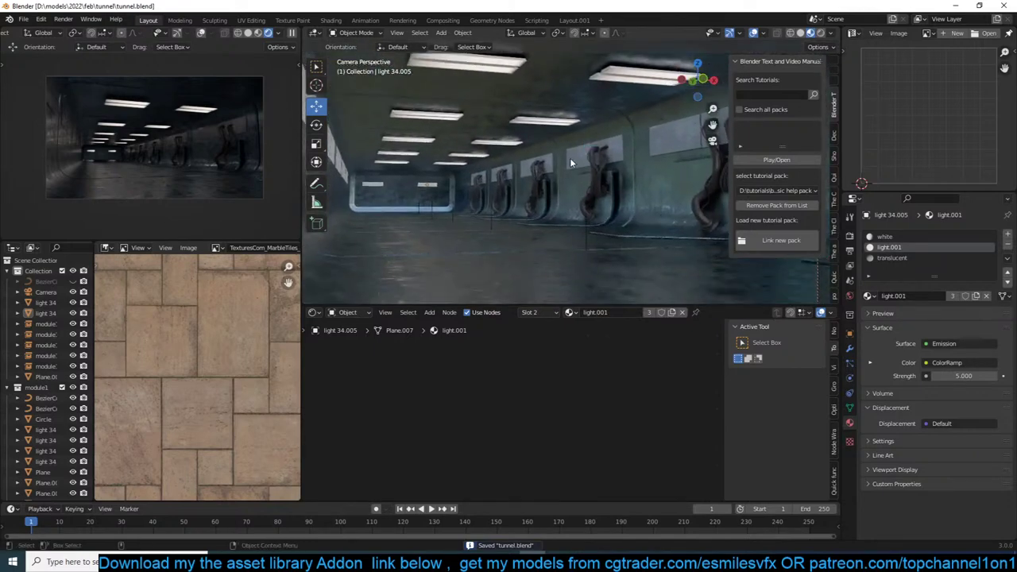
middle_drag(570, 157, 484, 153)
shift+middle_drag(566, 168, 529, 187)
scroll(449, 173, down, 3)
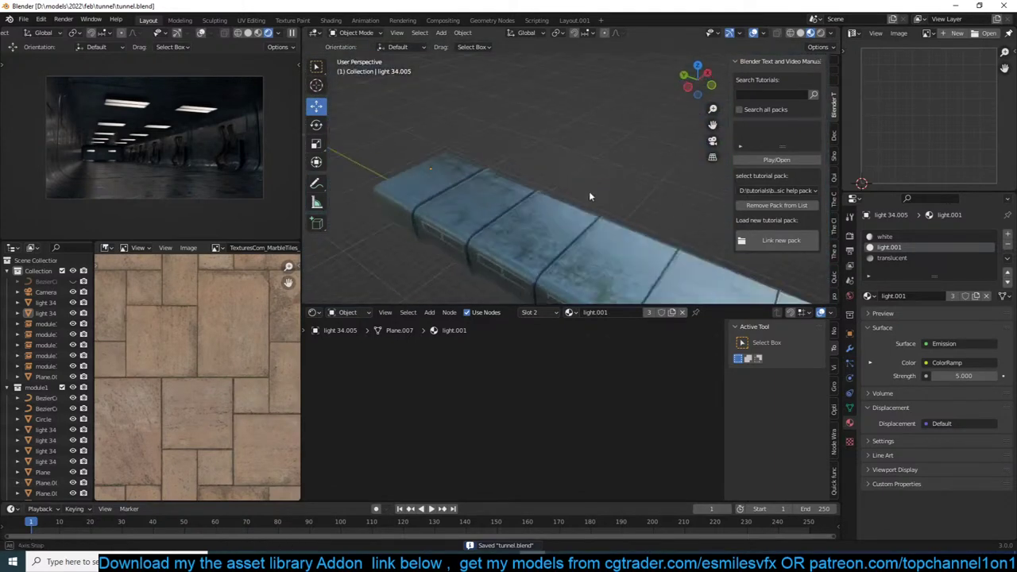
scroll(554, 161, down, 6)
scroll(518, 156, up, 4)
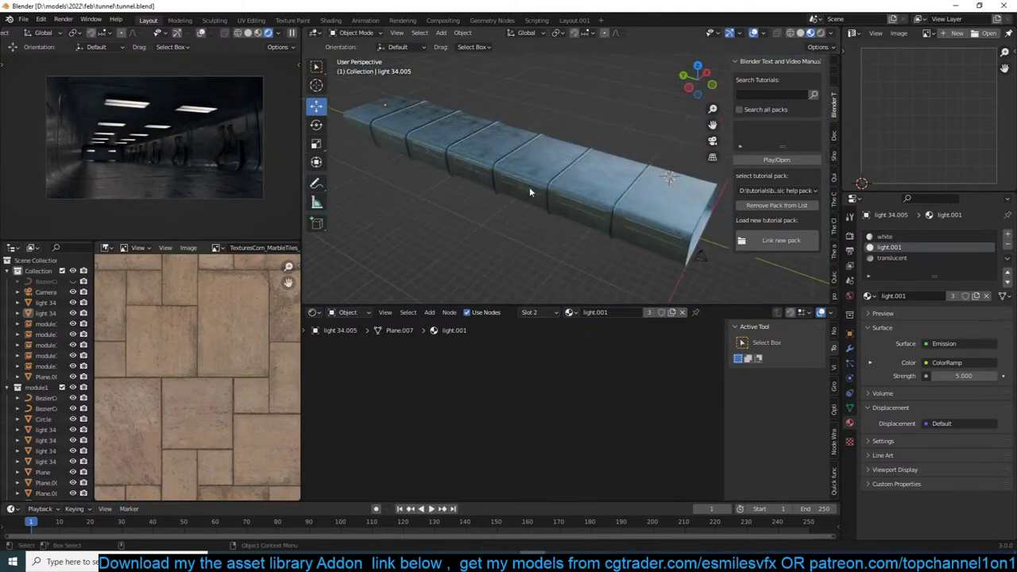
Collapse the module1 collection in the Outliner and duplicate it together with its objects.
click(12, 388)
click(8, 387)
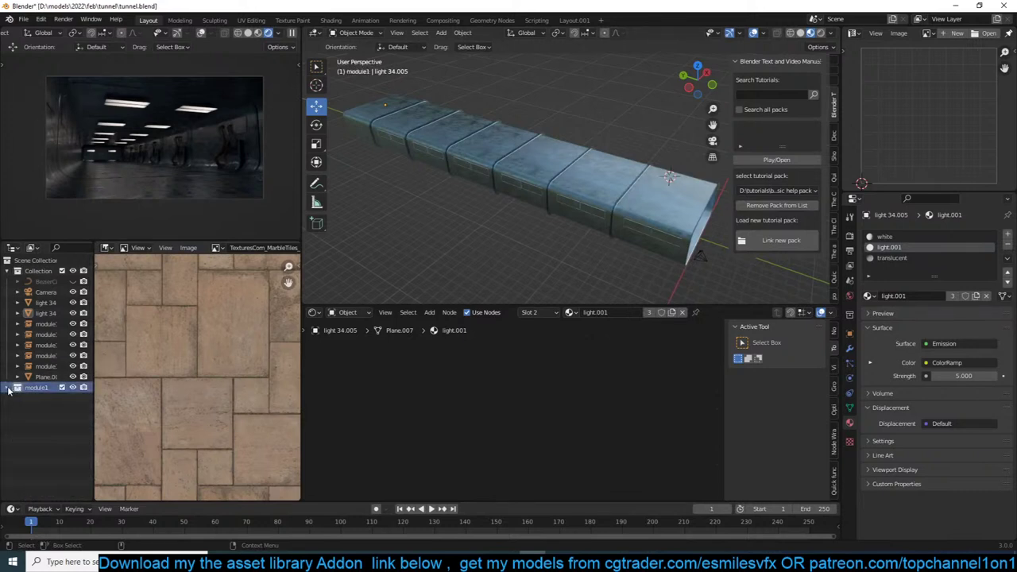
right_click(35, 388)
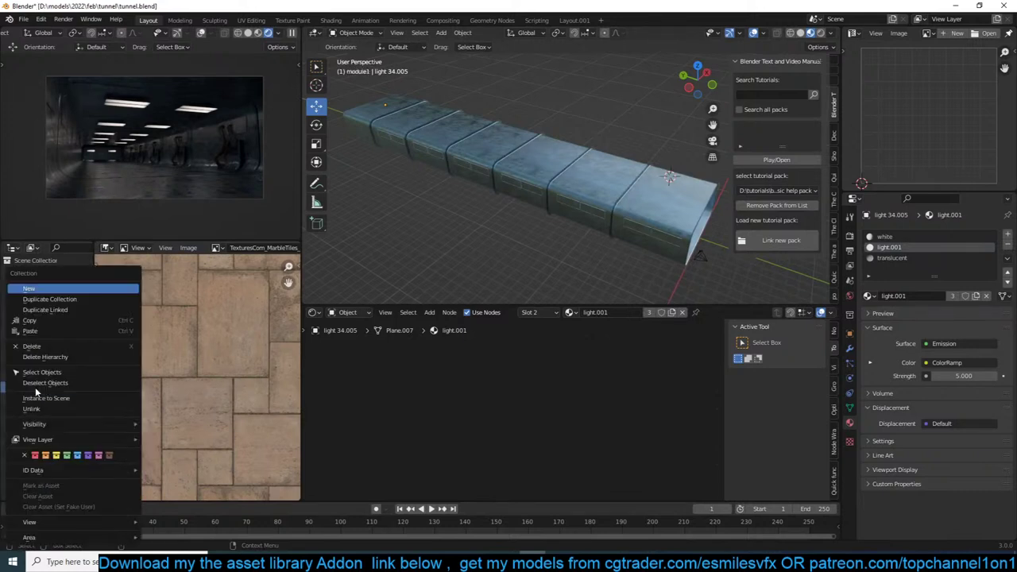
click(105, 299)
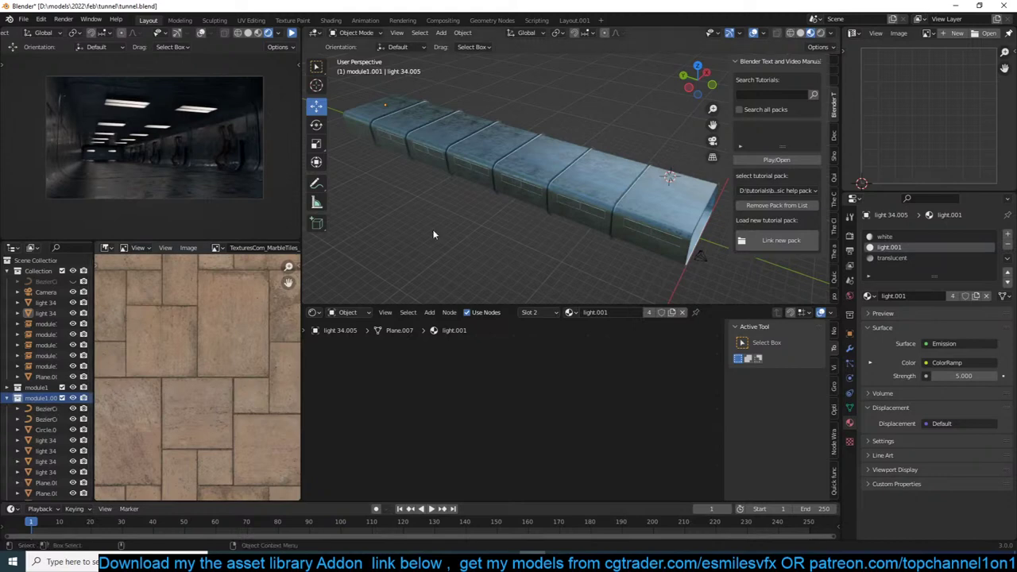
Check the duplicated collection's objects at the tunnel entrance and exclude the original module1 collection from the view layer.
click(654, 201)
key(KP_Decimal)
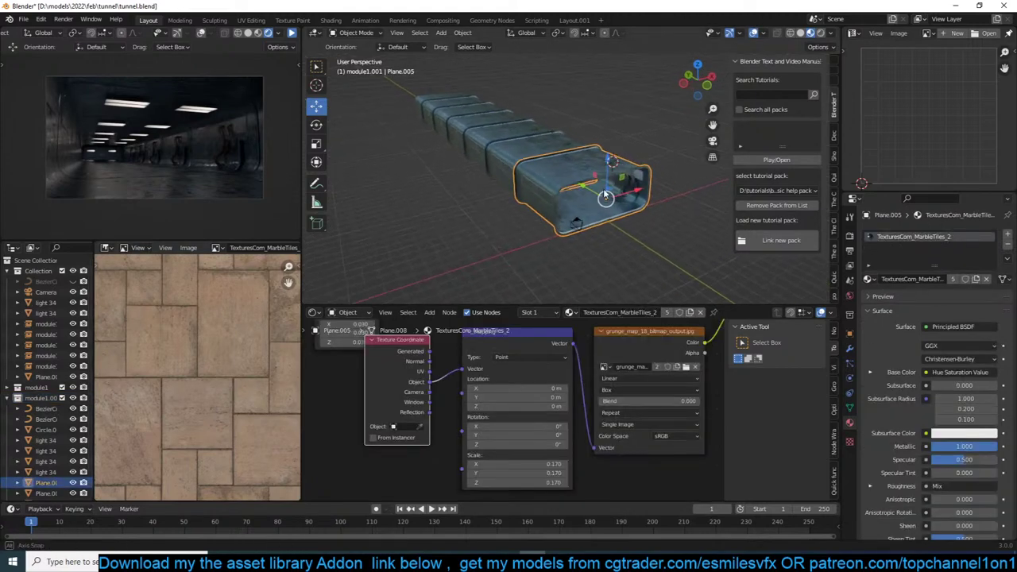
click(45, 429)
click(45, 450)
click(45, 429)
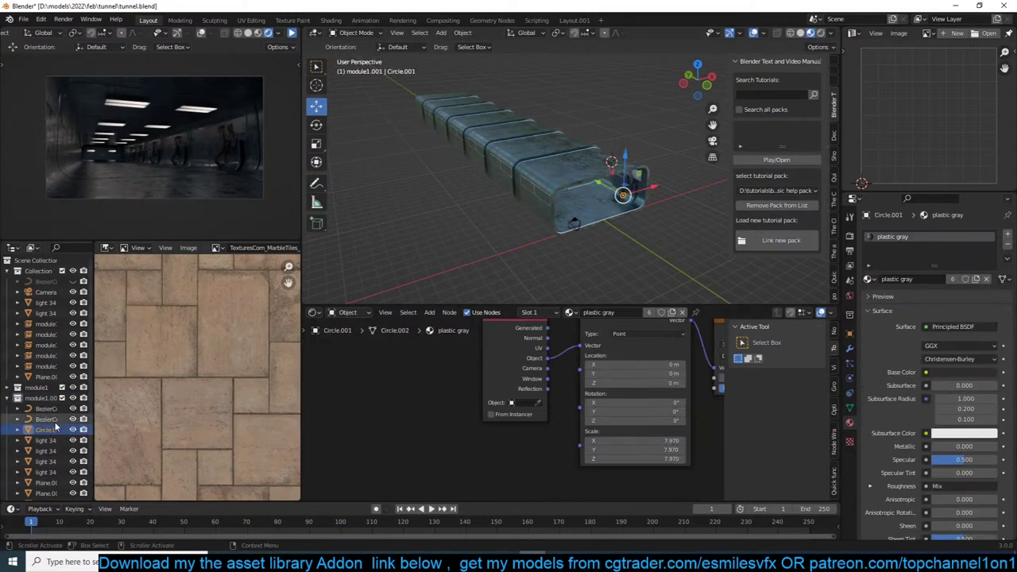
click(52, 399)
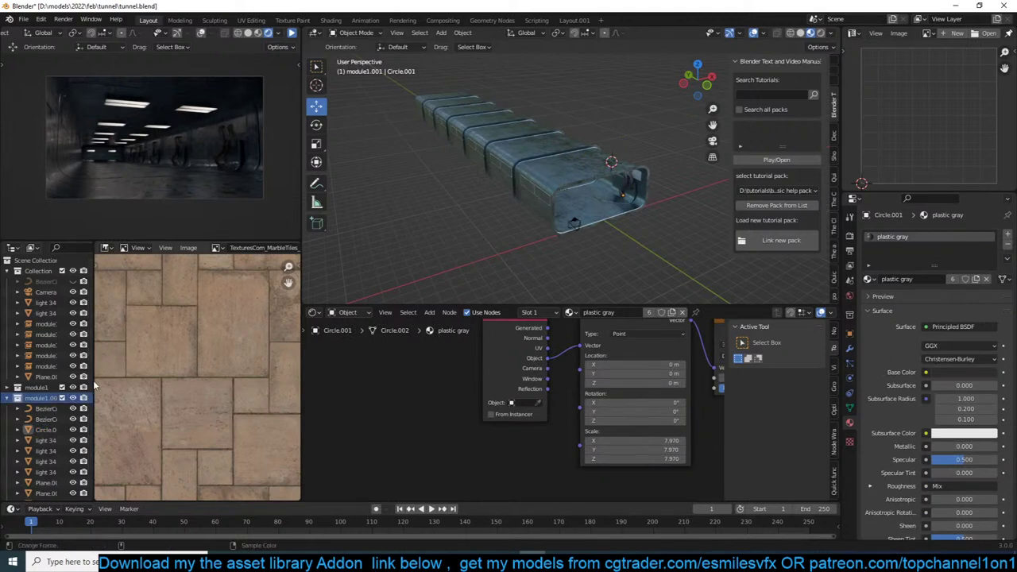
click(63, 399)
click(63, 398)
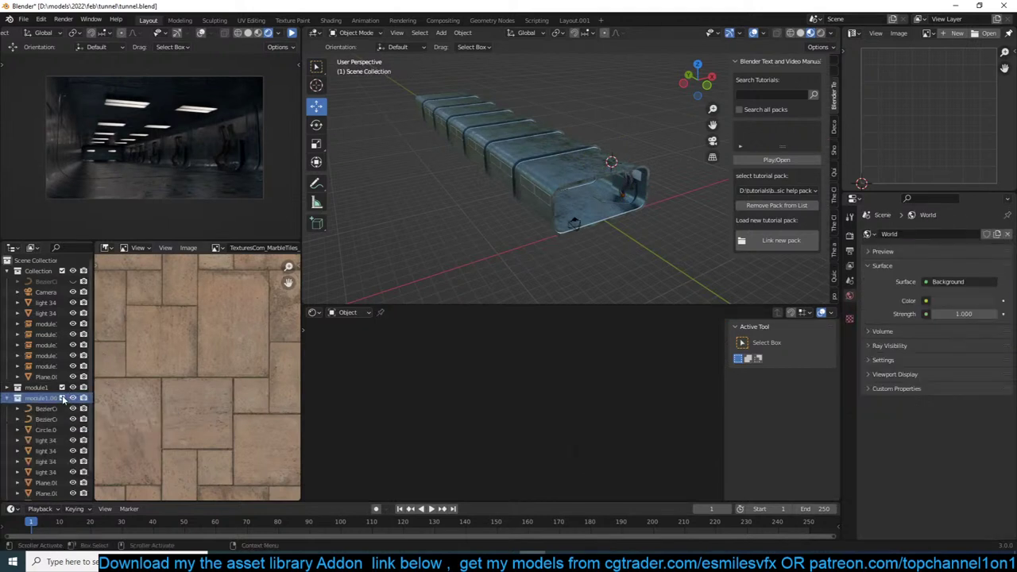
click(62, 388)
Select the curved side panel in the duplicated module and examine it up close.
scroll(645, 171, up, 6)
scroll(631, 129, down, 3)
click(628, 137)
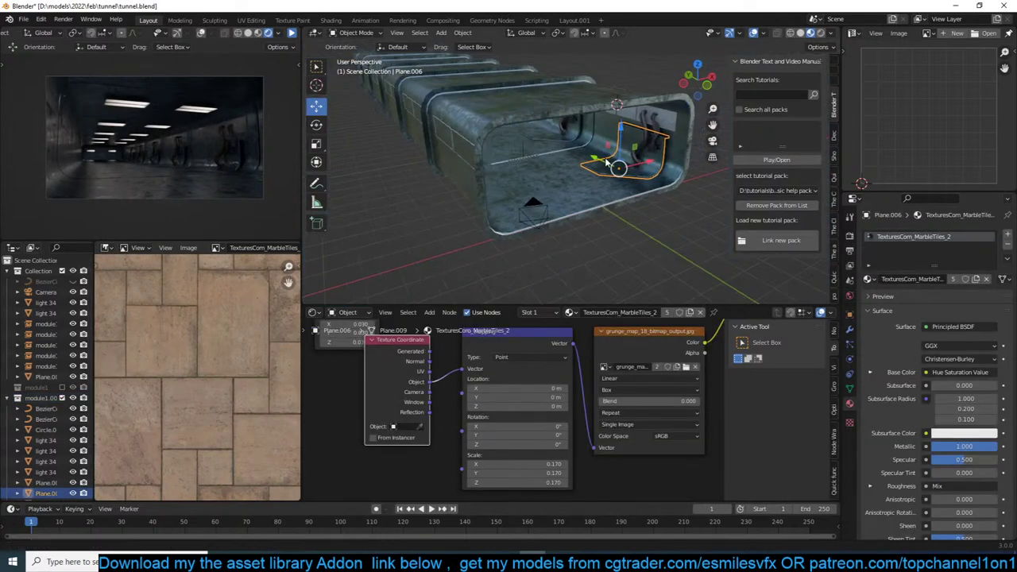
scroll(612, 151, up, 4)
scroll(594, 167, up, 2)
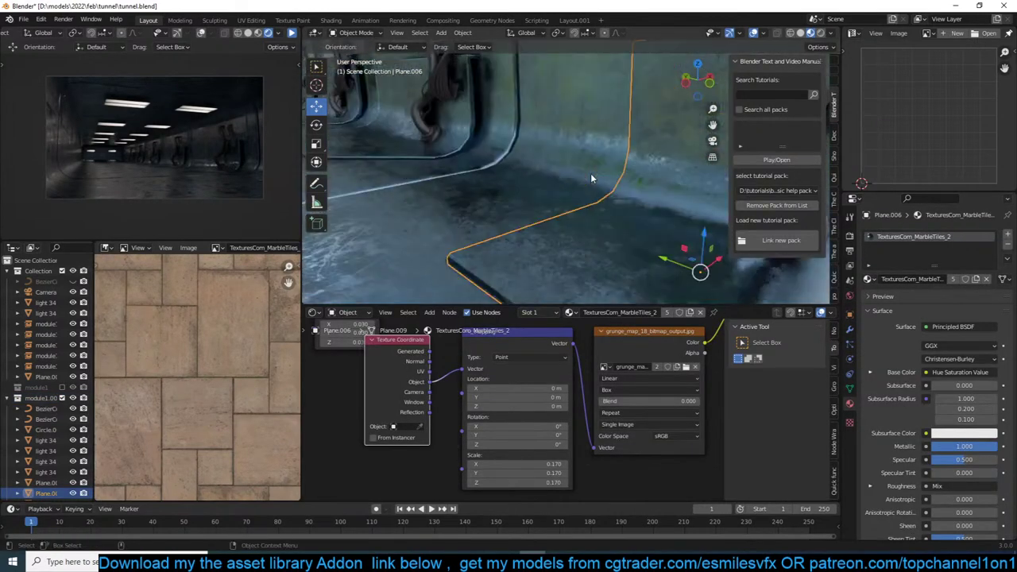
scroll(591, 173, down, 8)
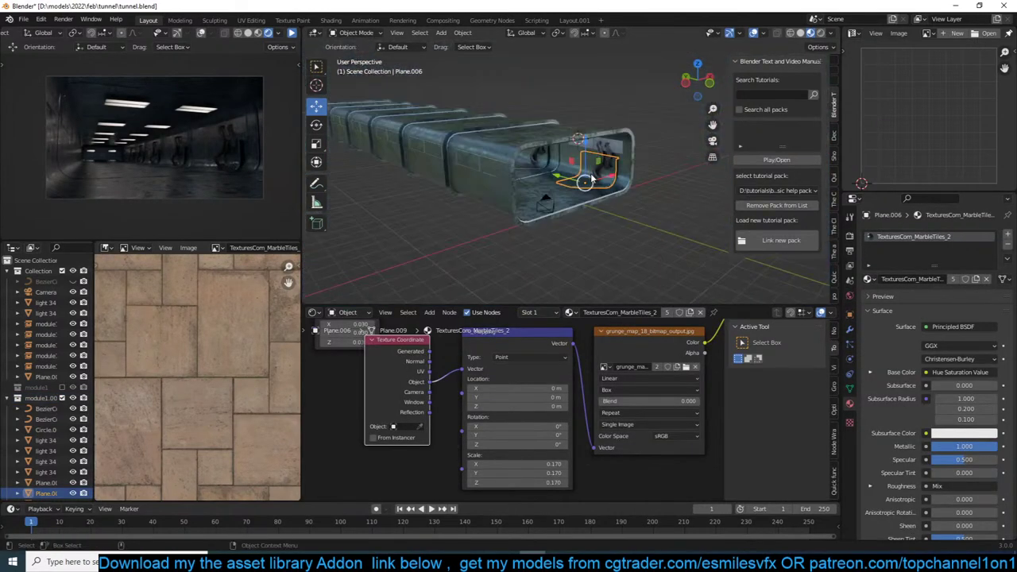
Rename the duplicated module1.001 collection to module2 in the Outliner.
click(17, 398)
scroll(39, 401, down, 1)
double_click(38, 381)
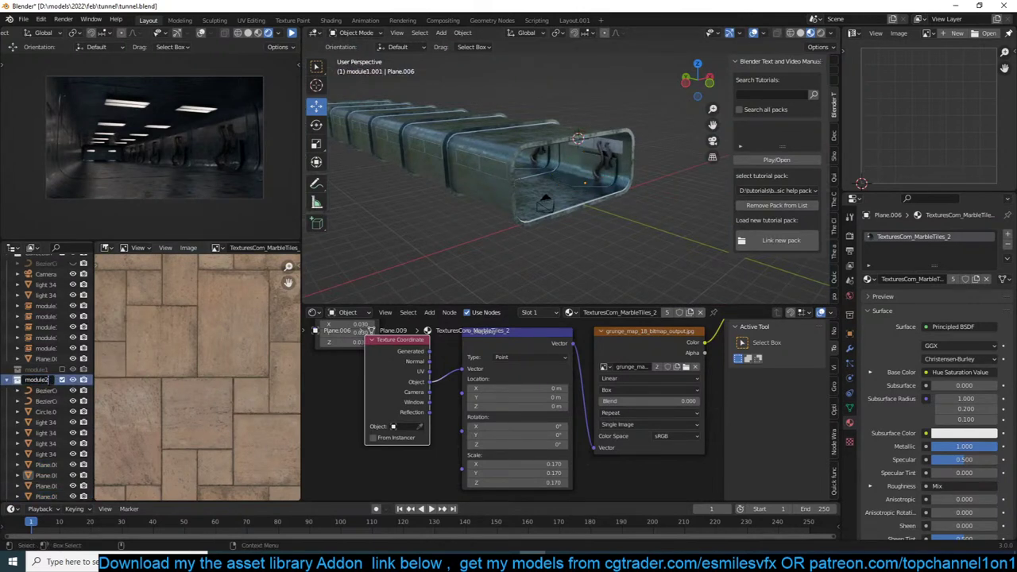
text(module2)
key(Return)
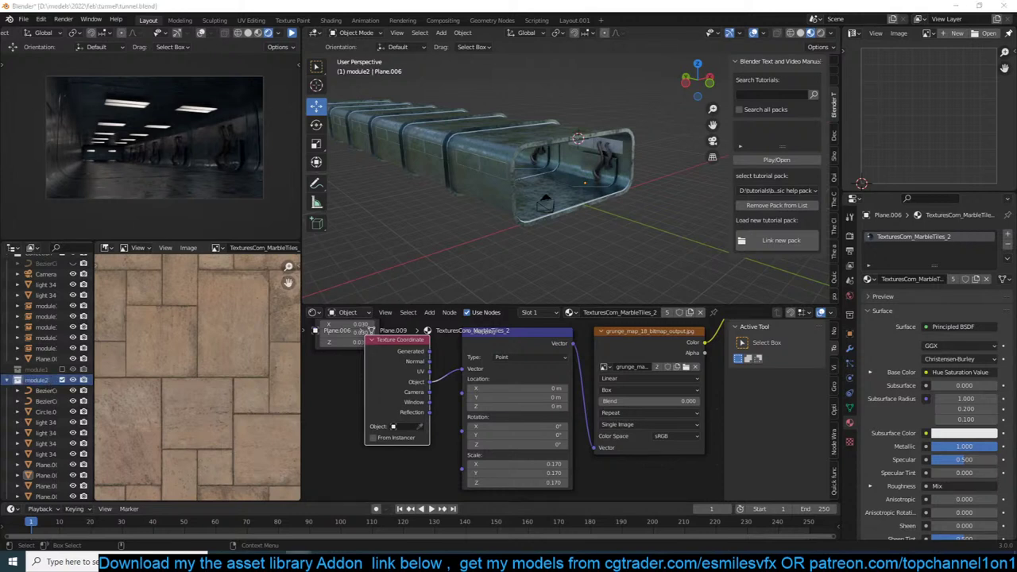
Select the module1 instance directly behind the tunnel entrance and inspect it from above.
click(530, 153)
middle_drag(539, 168, 530, 193)
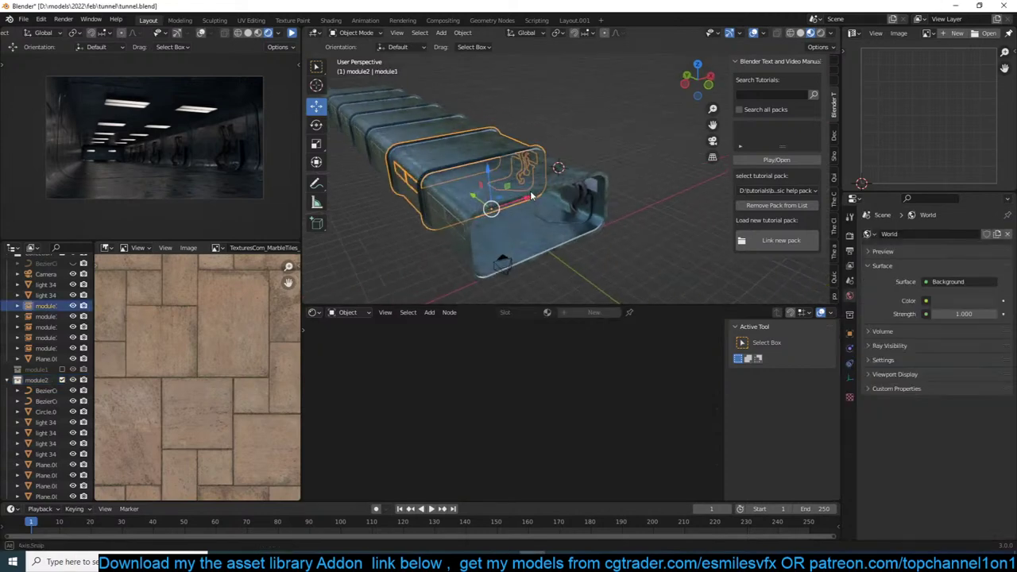
scroll(530, 191, up, 2)
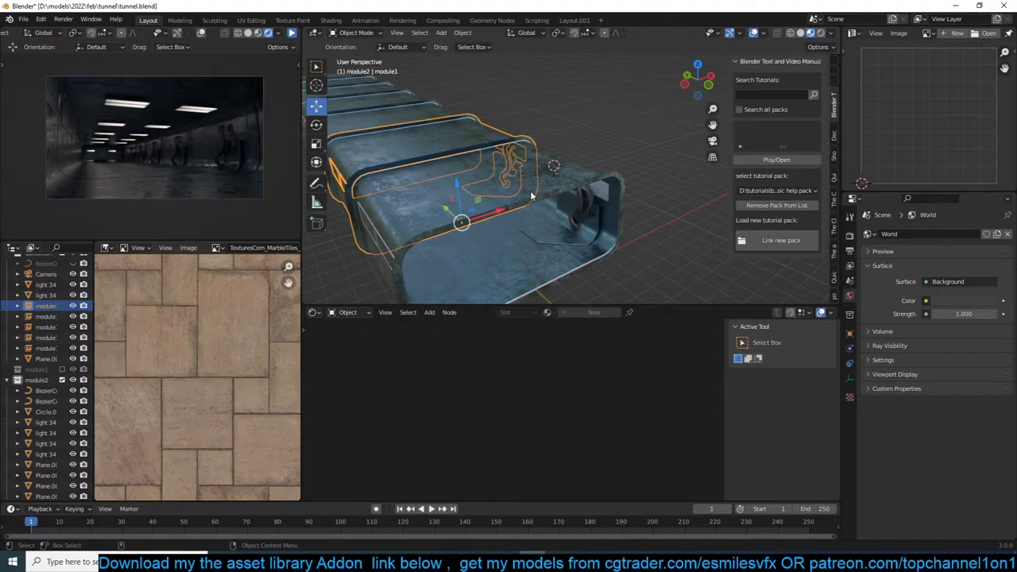
Switch to the ArtStation tunnel search in the browser and open the blue-lit tunnel artwork with the lone figure for reference.
click(299, 561)
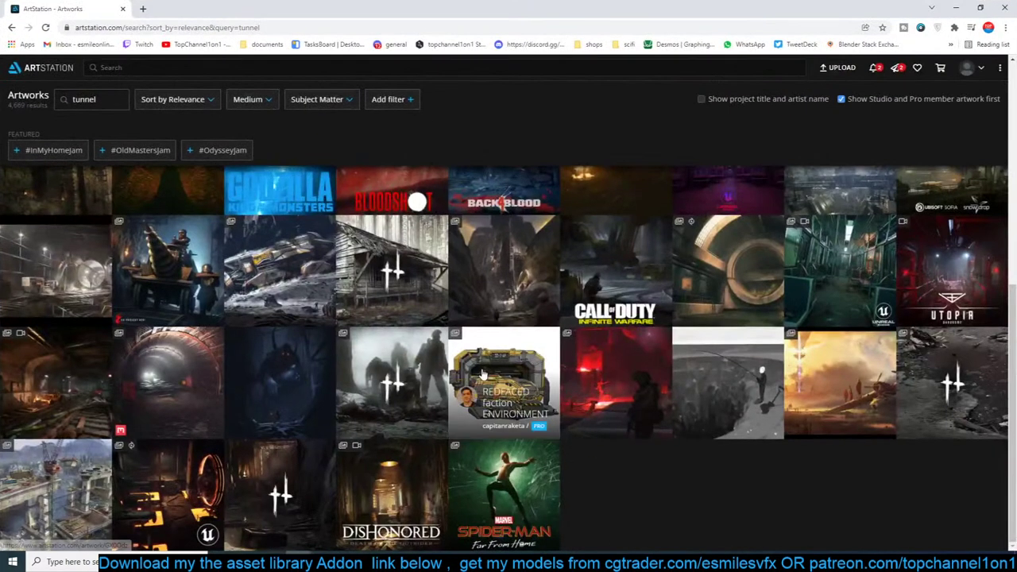
scroll(483, 373, up, 5)
scroll(483, 373, up, 2)
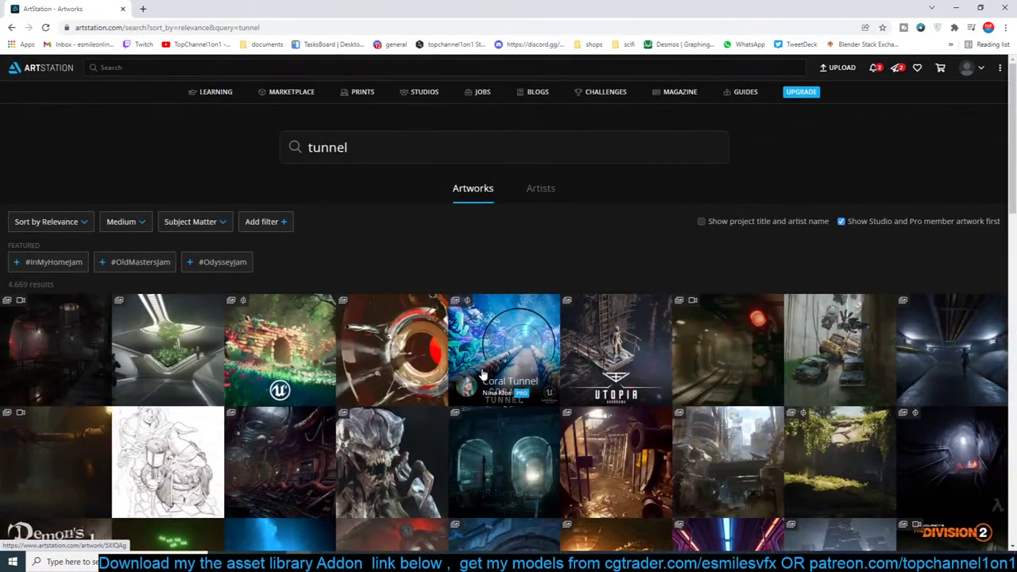
click(922, 336)
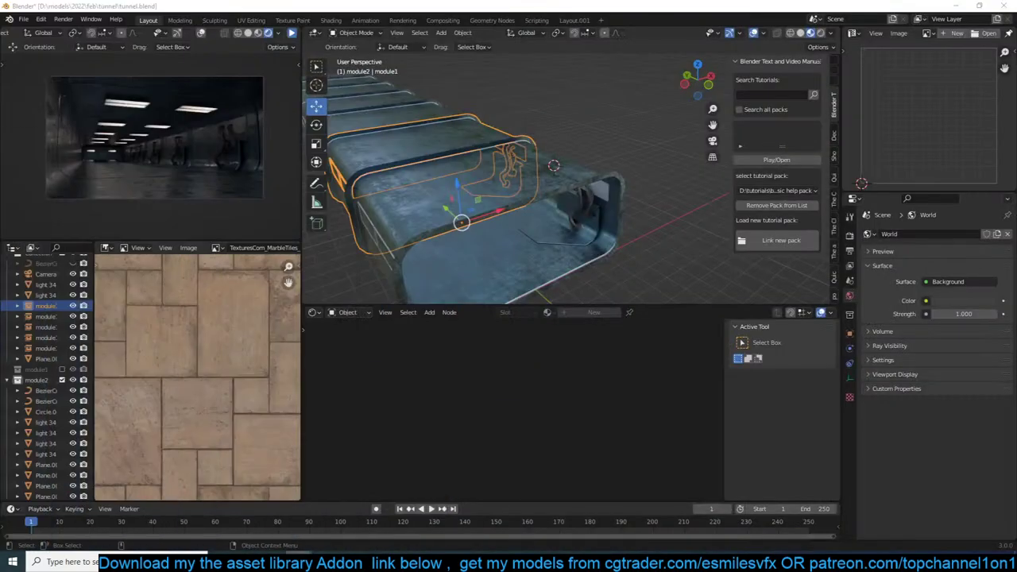
Return to Blender, deselect the module1 instance and examine the tunnel's surfaces up close.
click(632, 254)
scroll(633, 237, up, 4)
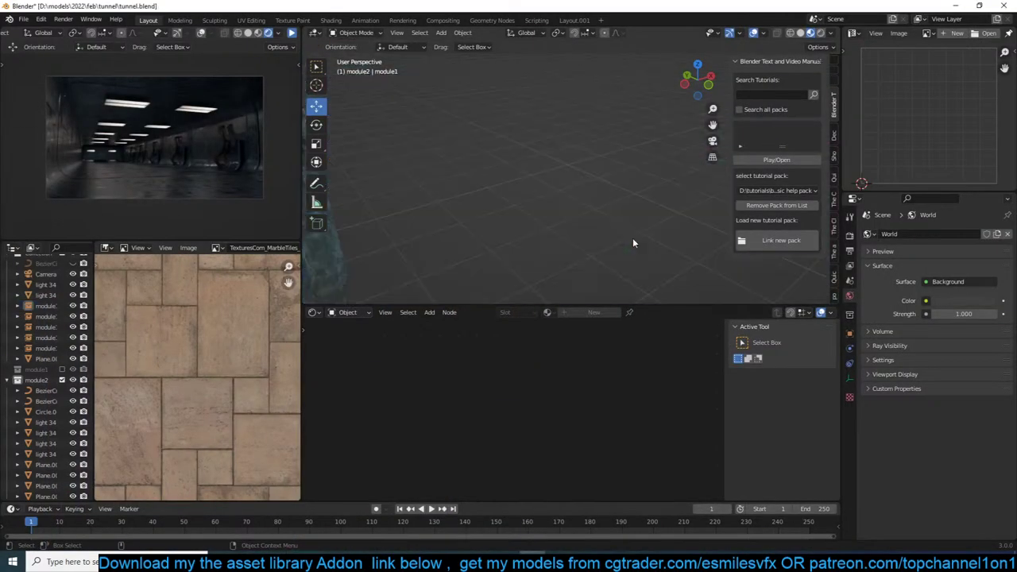
scroll(632, 238, down, 2)
scroll(610, 229, up, 3)
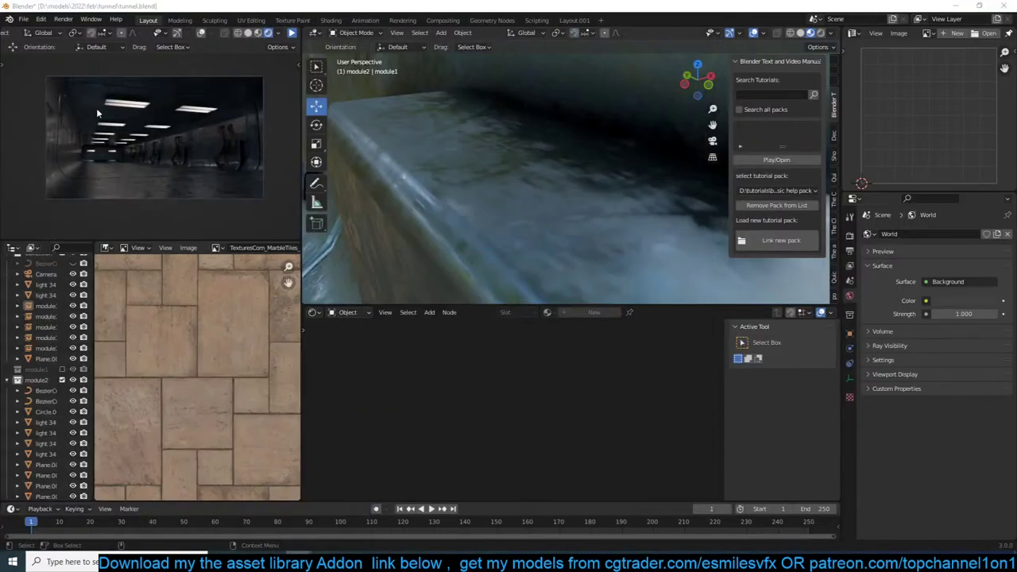
Exclude the module2 collection from the view layer so only the instanced tunnel modules remain.
scroll(477, 109, down, 10)
scroll(522, 161, up, 3)
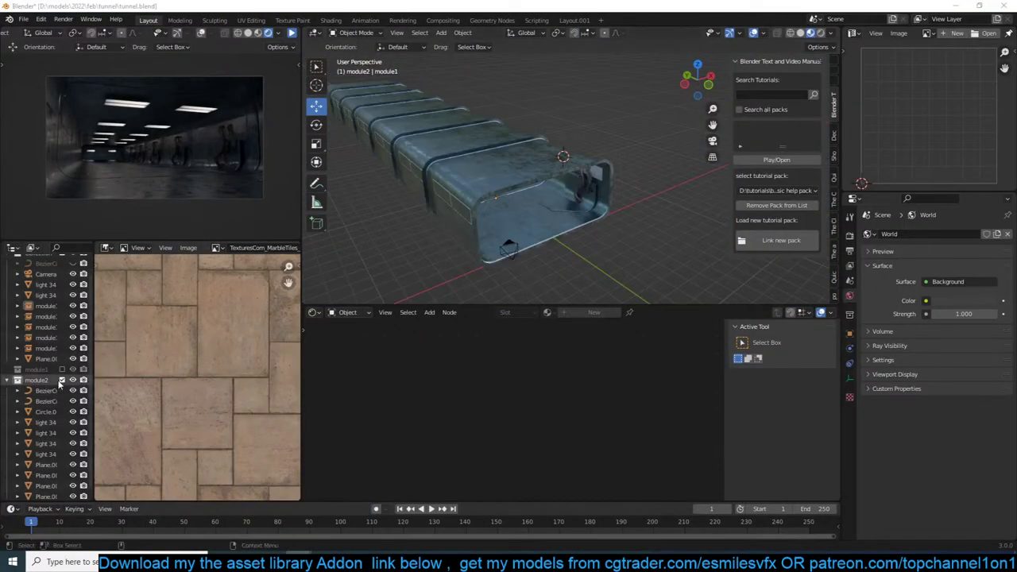
click(62, 381)
scroll(546, 129, up, 6)
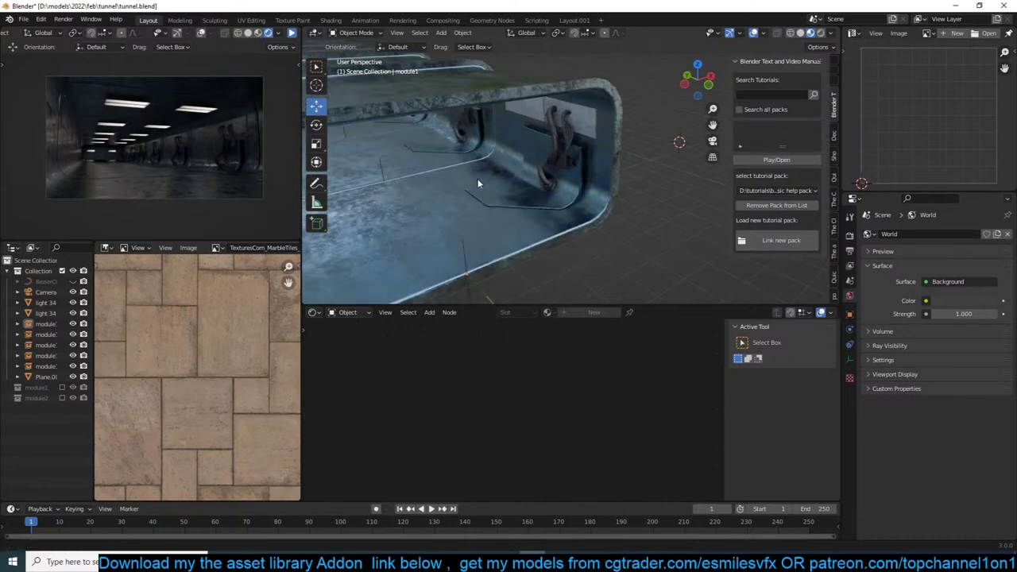
scroll(628, 183, up, 3)
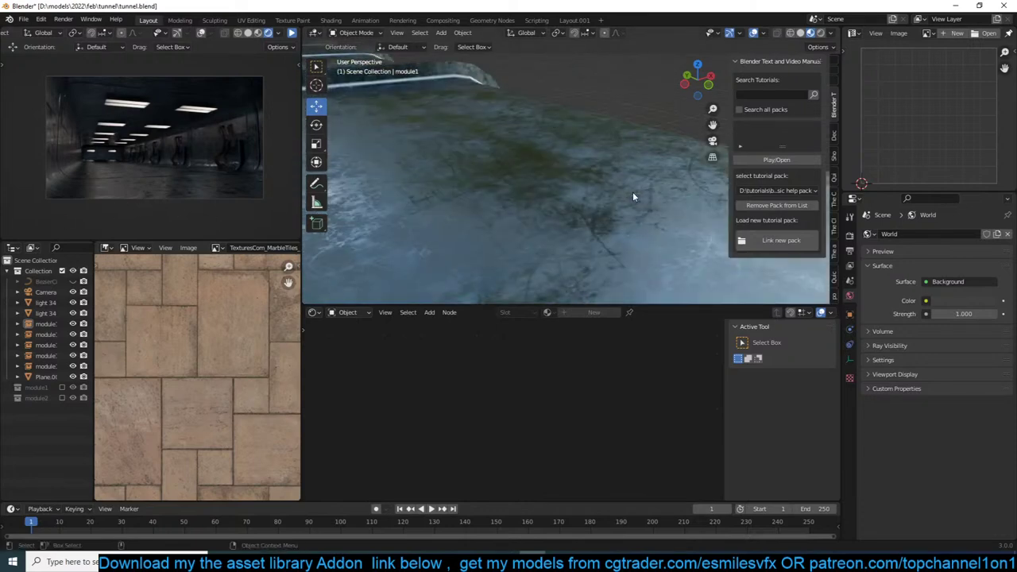
Place the 3D cursor in the empty space beside the tunnel in front view and add a 2 m plane there.
scroll(623, 194, down, 6)
scroll(572, 190, up, 2)
middle_drag(551, 187, 666, 252)
key(KP_1)
scroll(550, 171, up, 5)
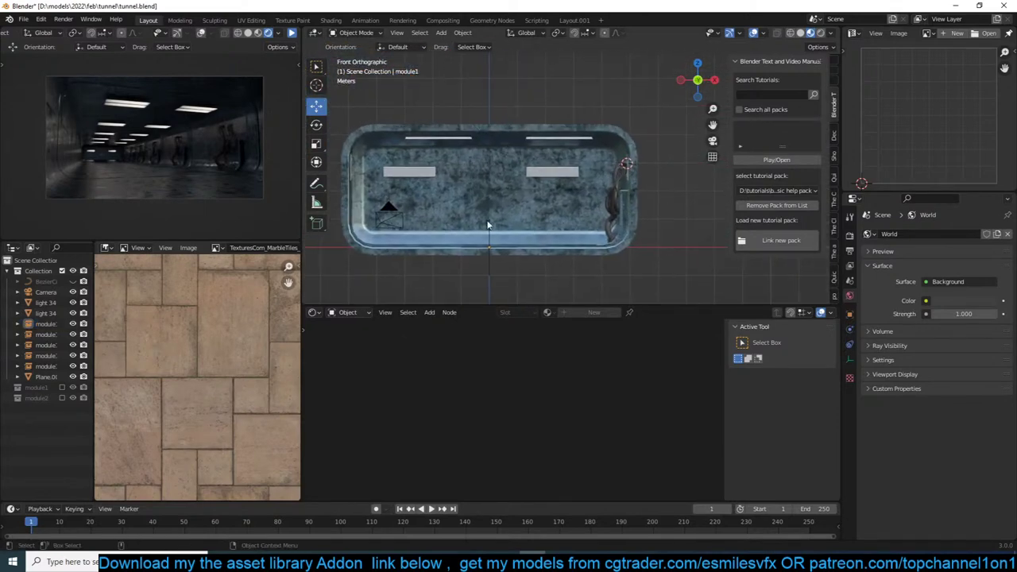
shift+middle_drag(488, 225, 389, 237)
shift+right_drag(554, 85, 555, 80)
key(shift+a)
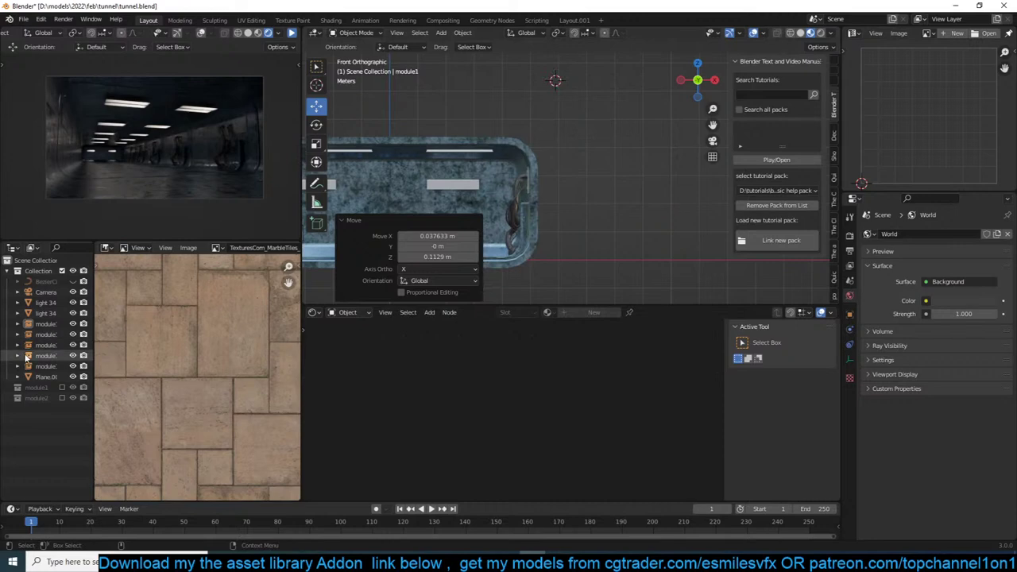
shift+right_click(608, 132)
key(shift+a)
mouse_move(556, 131)
click(648, 132)
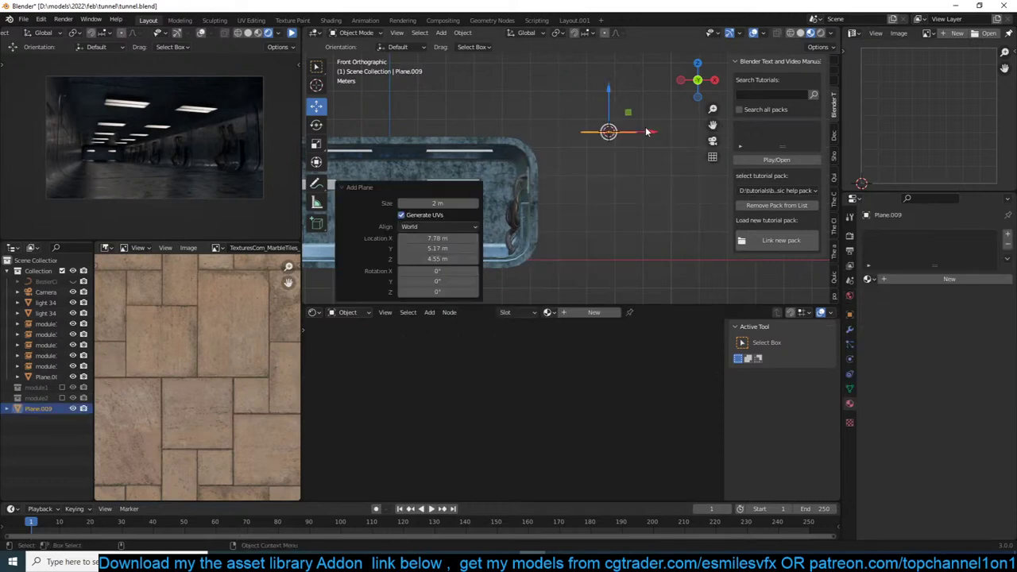
Stretch the plane's mesh to about 2.35 times along Y and divide it with ten lengthwise loop cuts.
middle_drag(638, 134, 707, 216)
key(KP_Decimal)
scroll(657, 182, down, 4)
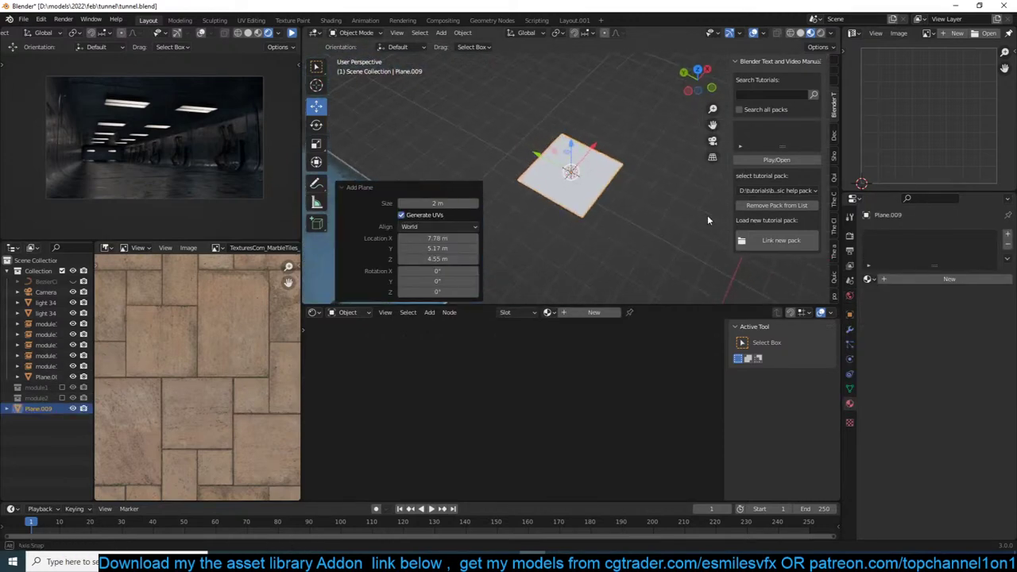
key(Tab)
key(s)
key(y)
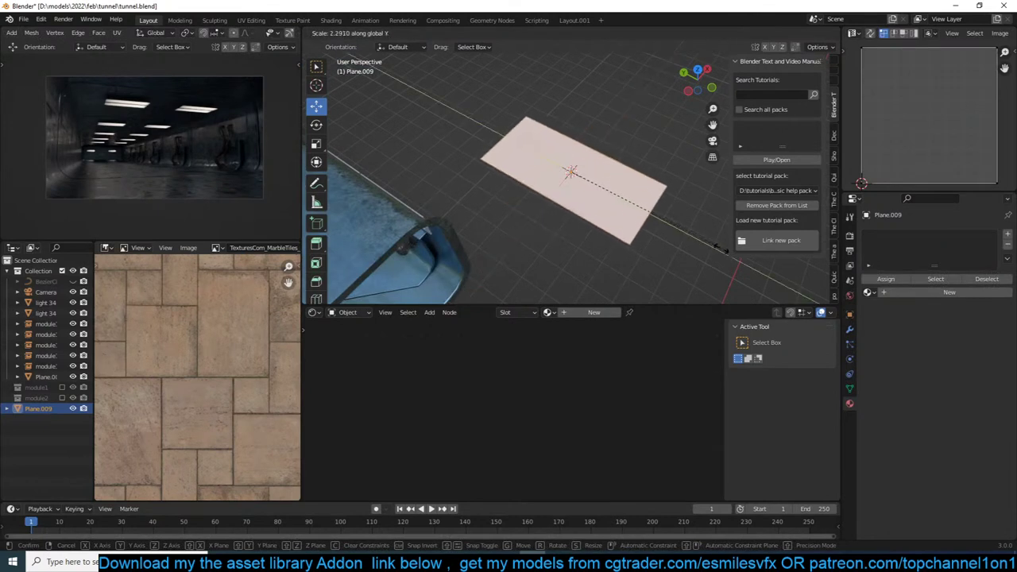
click(725, 249)
middle_drag(725, 248, 609, 199)
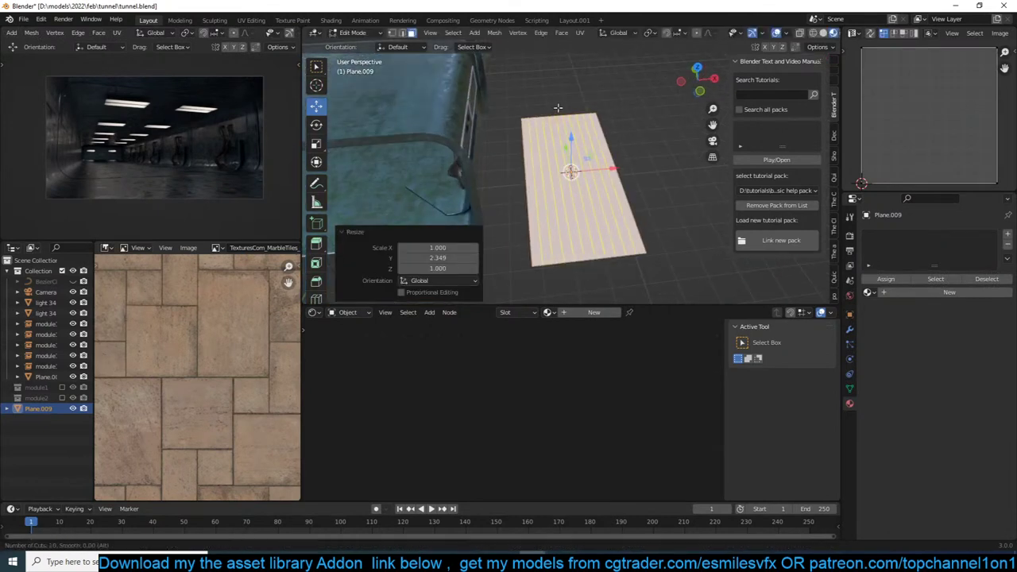
key(Tab)
Add a Wireframe modifier to the subdivided plane with a thickness of 0.039 m to form grate bars.
click(851, 329)
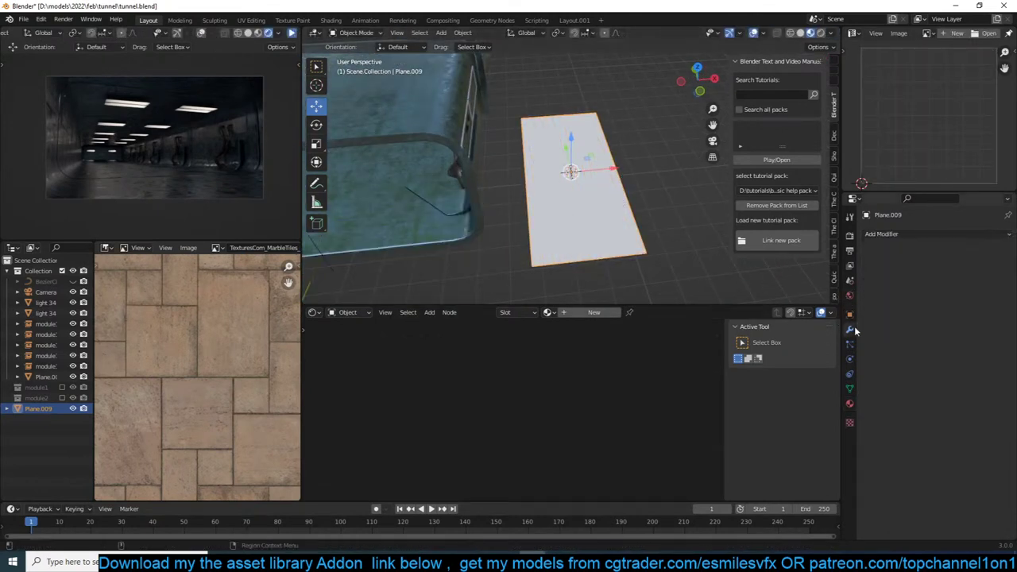
click(913, 233)
click(783, 474)
scroll(568, 229, up, 2)
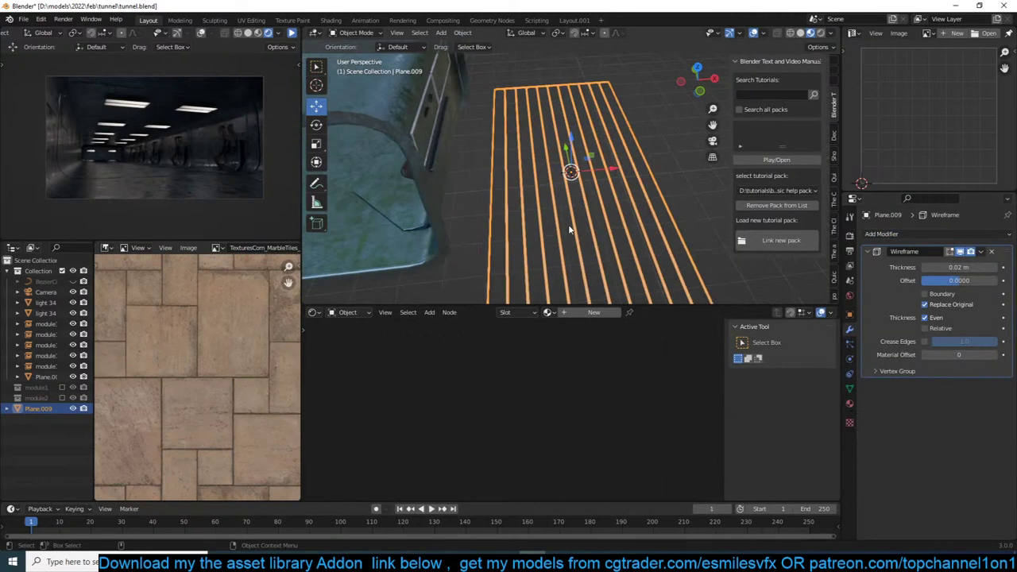
middle_drag(568, 229, 608, 142)
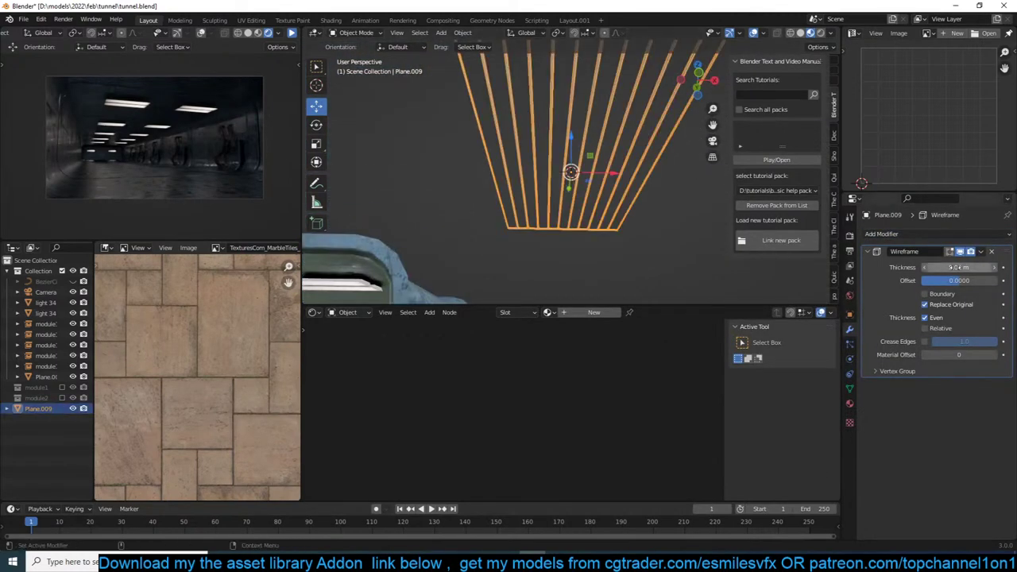
drag(958, 267, 974, 267)
click(531, 193)
mouse_move(531, 193)
middle_down()
mouse_move(645, 149)
mouse_move(548, 194)
middle_up()
click(549, 194)
Assign the existing TexturesCom_MarbleTiles_2 material to the wireframe grate.
key(KP_7)
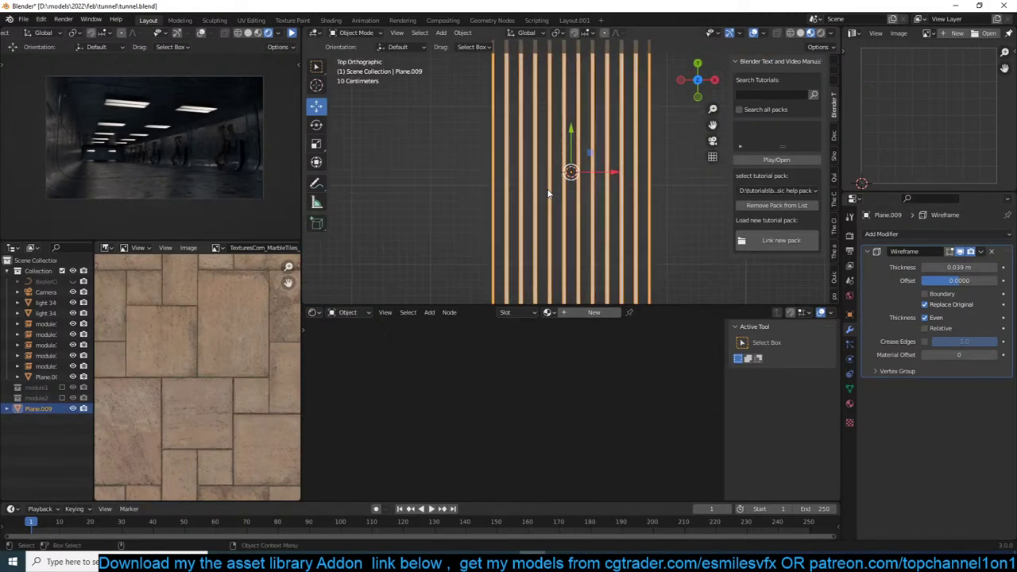
click(549, 312)
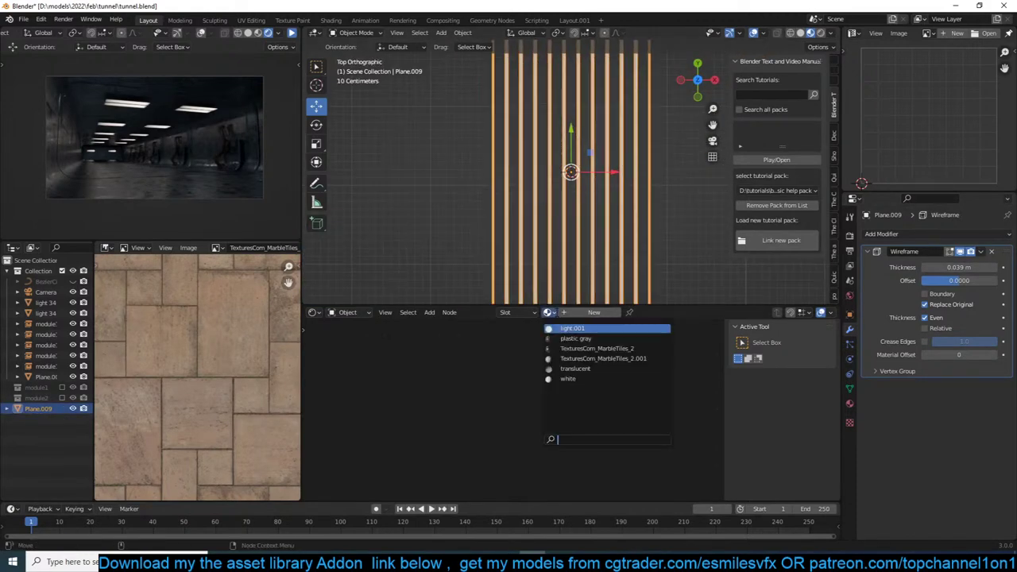
click(559, 348)
click(574, 220)
middle_drag(574, 220, 639, 130)
click(576, 232)
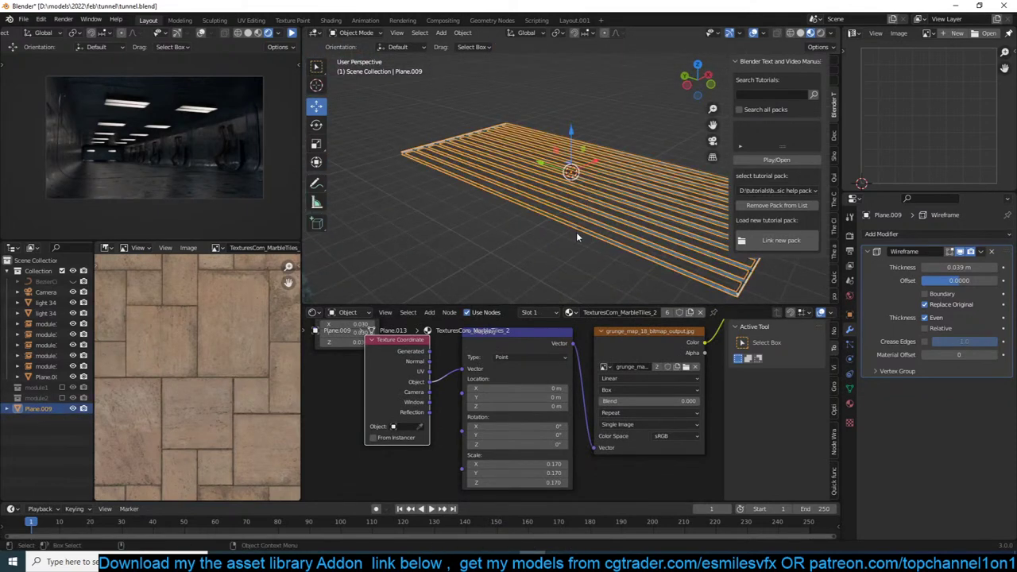
Duplicate the grate in place and remove the Wireframe modifier from the copy.
key(KP_7)
key(shift+d)
key(Escape)
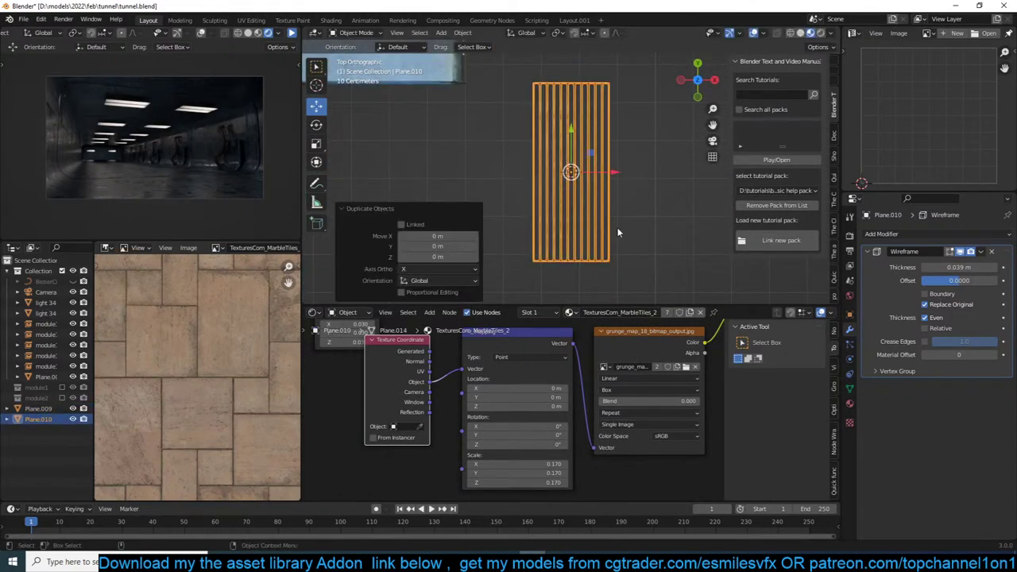
click(991, 252)
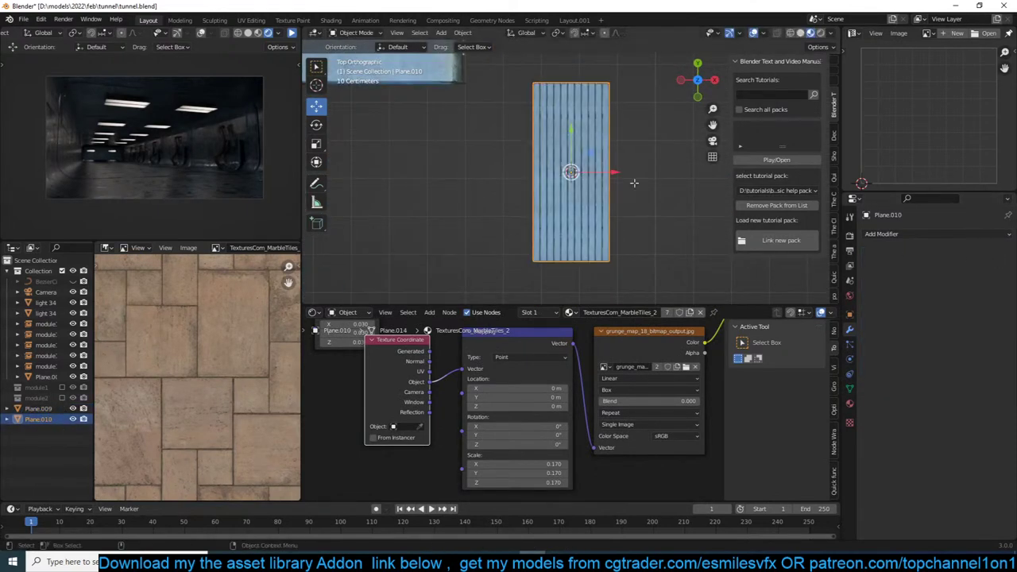
Enlarge the duplicated plane beyond the grate on all sides, widening it by a factor of 1.112 along X.
key(s)
key(x)
click(650, 143)
key(Tab)
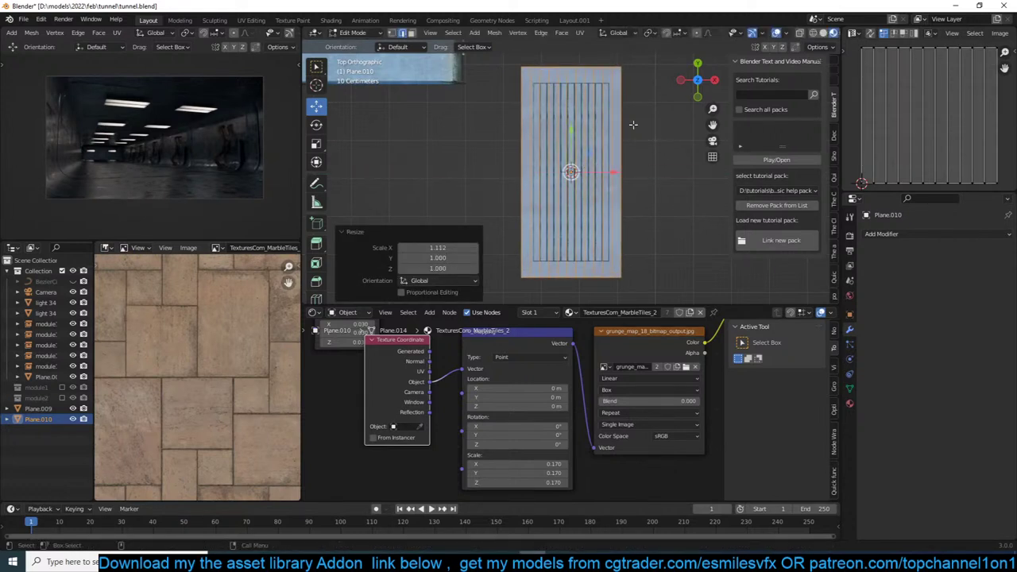
Try insetting the enlarged plane's strips and deleting the inner geometry, and undo the attempt.
key(i)
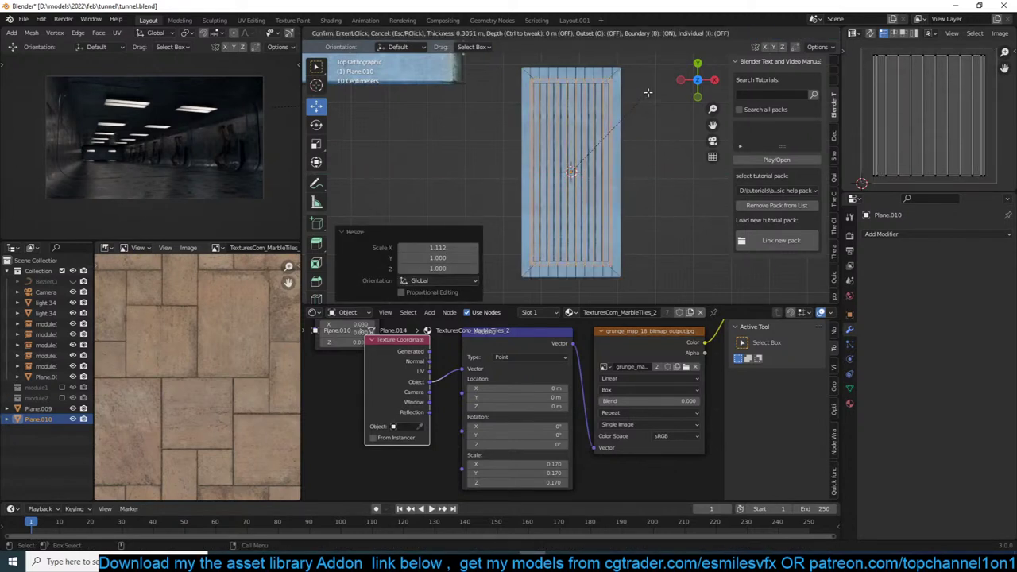
click(646, 96)
key(x)
click(636, 112)
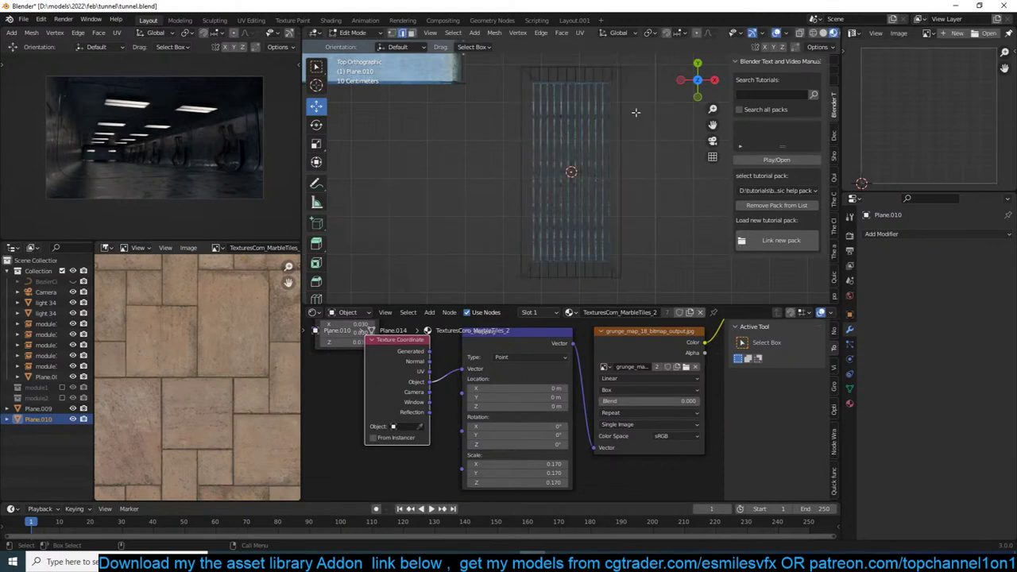
key(ctrl+z)
key(x)
click(598, 144)
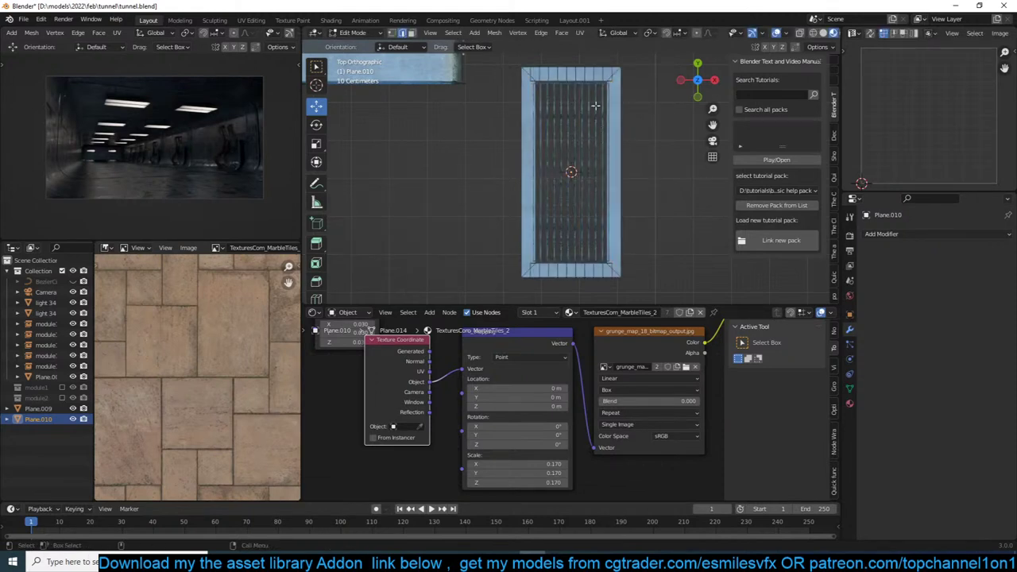
key(ctrl+z)
key(ctrl+z)
Dissolve all the lengthwise edges of the enlarged plane to leave a single face.
alt+click(531, 109)
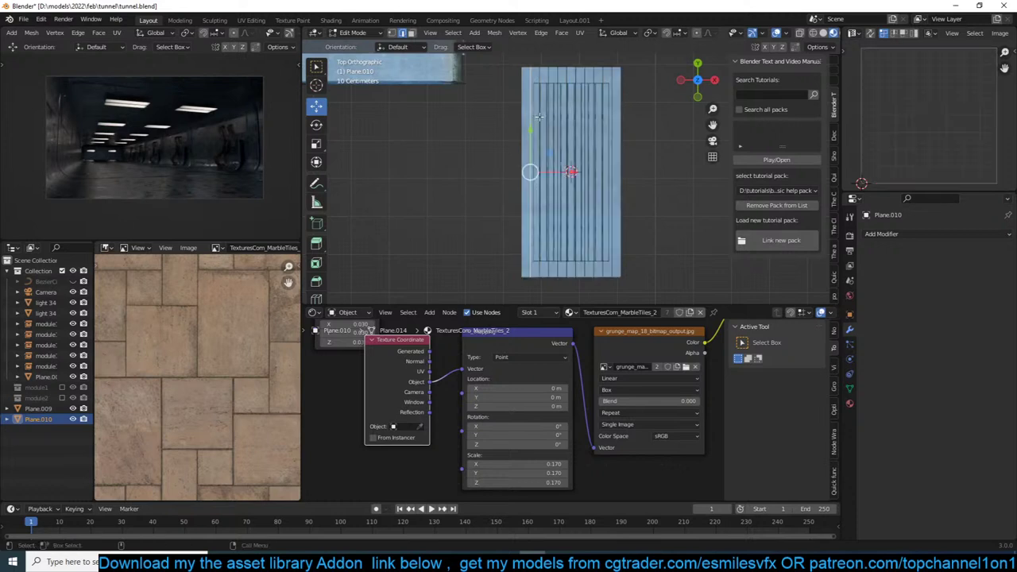
shift+click(540, 111)
shift+click(557, 110)
shift+click(549, 111)
key(ctrl+x)
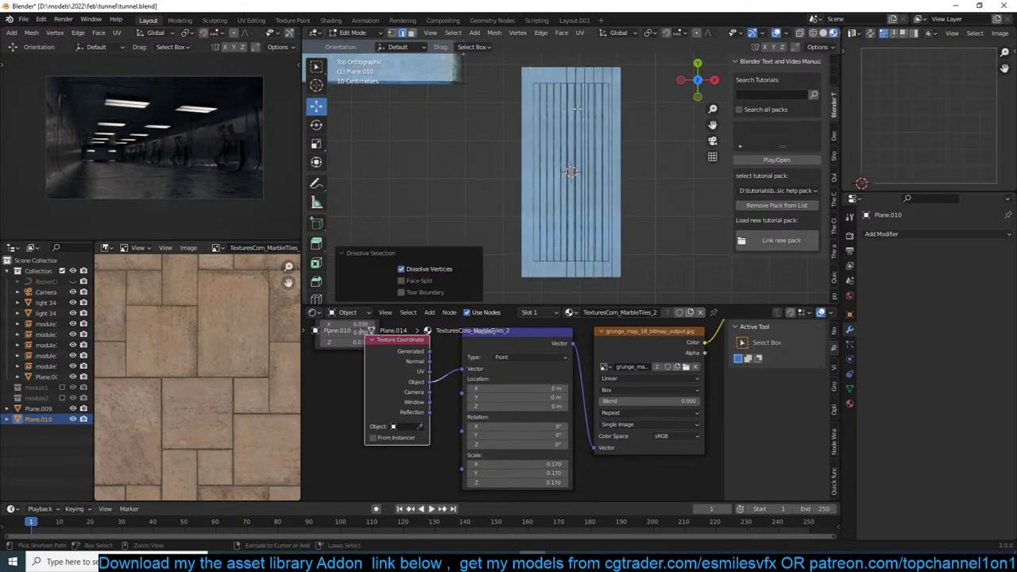
click(567, 110)
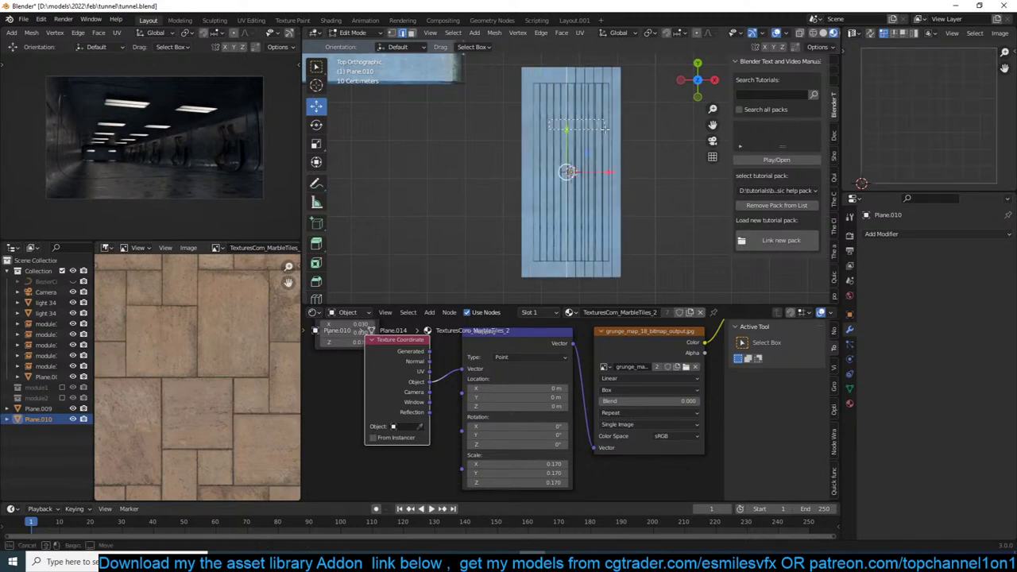
key(ctrl+x)
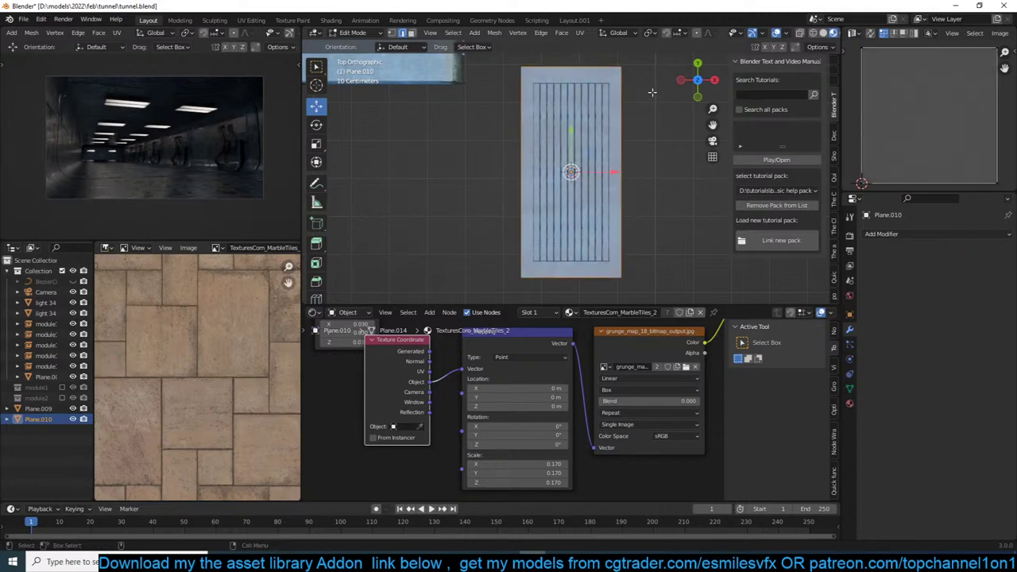
Inset the face by about 0.37 m and scale the inner face to 0.991 along Y to match the grate.
key(i)
click(640, 92)
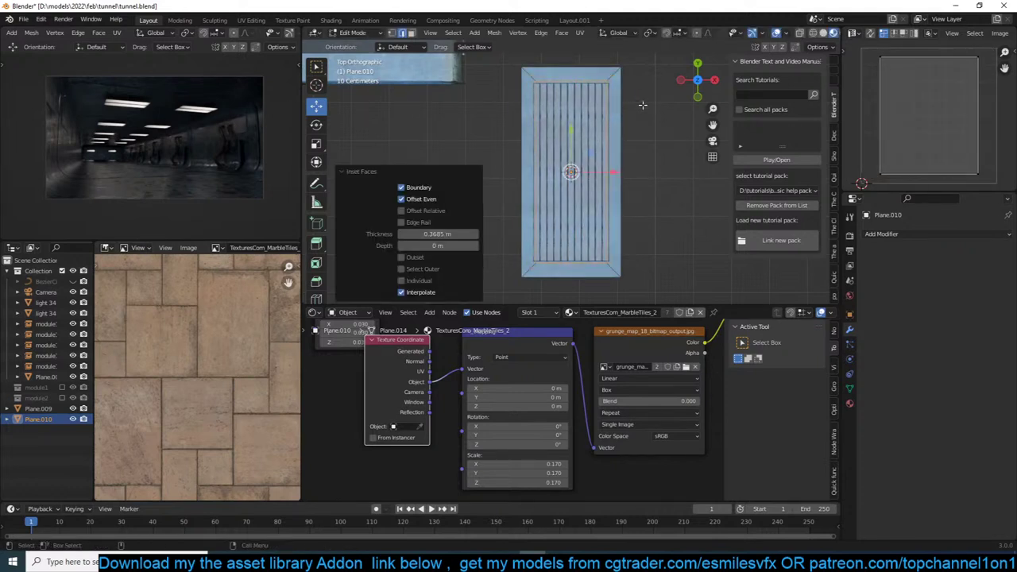
key(s)
key(y)
click(640, 127)
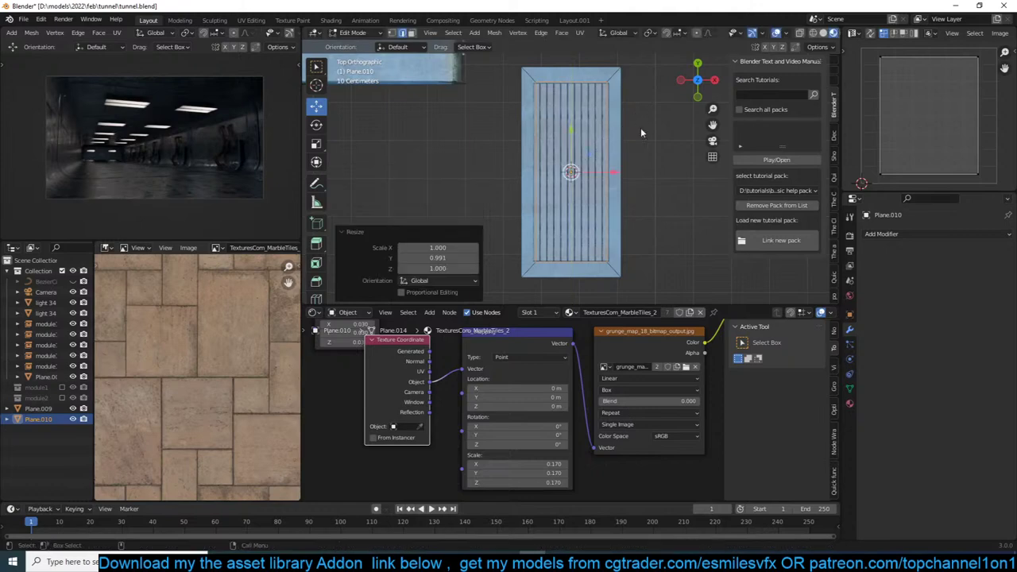
Save the file and delete the inset inner face to leave an open frame around the grate.
key(Tab)
mouse_move(641, 127)
middle_down()
mouse_move(660, 96)
mouse_move(641, 158)
mouse_move(644, 144)
middle_up()
key(ctrl+s)
key(Tab)
key(x)
click(641, 150)
Extrude the whole frame, raise the extrusion about 0.138 m along Z, and delete the selected top faces.
key(a)
key(e)
click(644, 138)
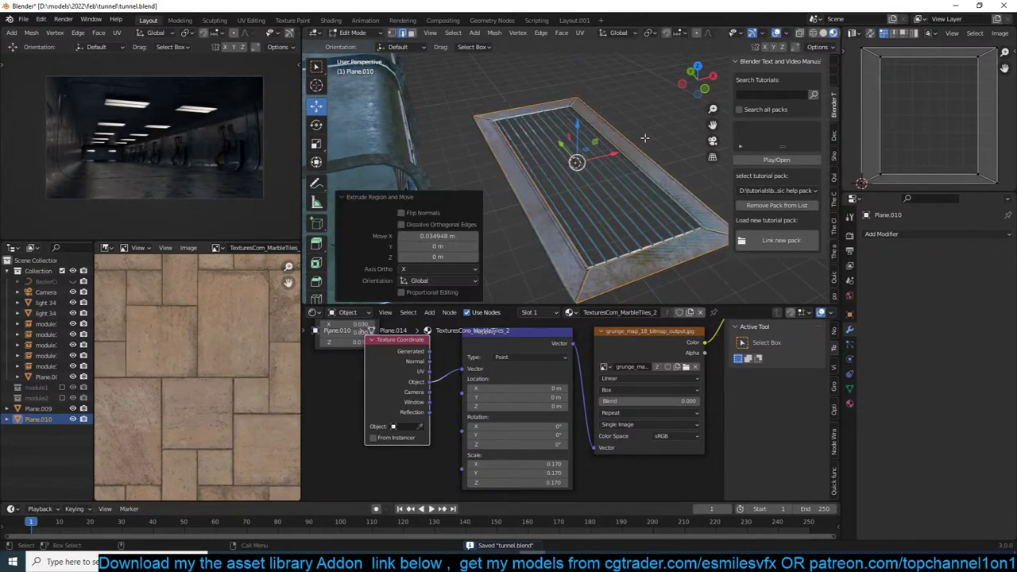
key(g)
key(z)
click(642, 146)
key(x)
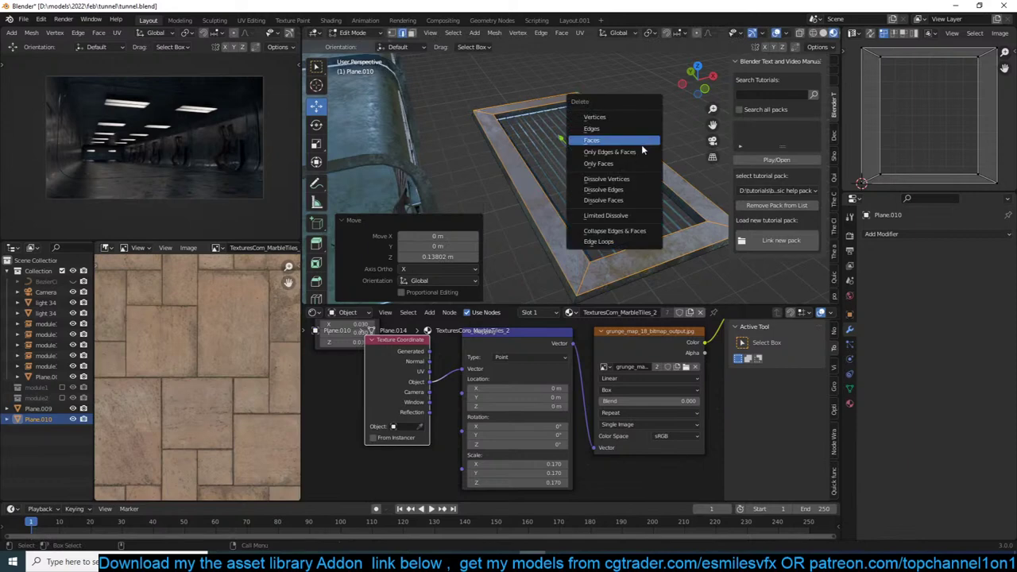
click(641, 144)
key(Tab)
middle_drag(642, 140, 608, 111)
Add a Bevel modifier with a 0.1 m amount to the outer frame and apply the frame's transform.
click(610, 119)
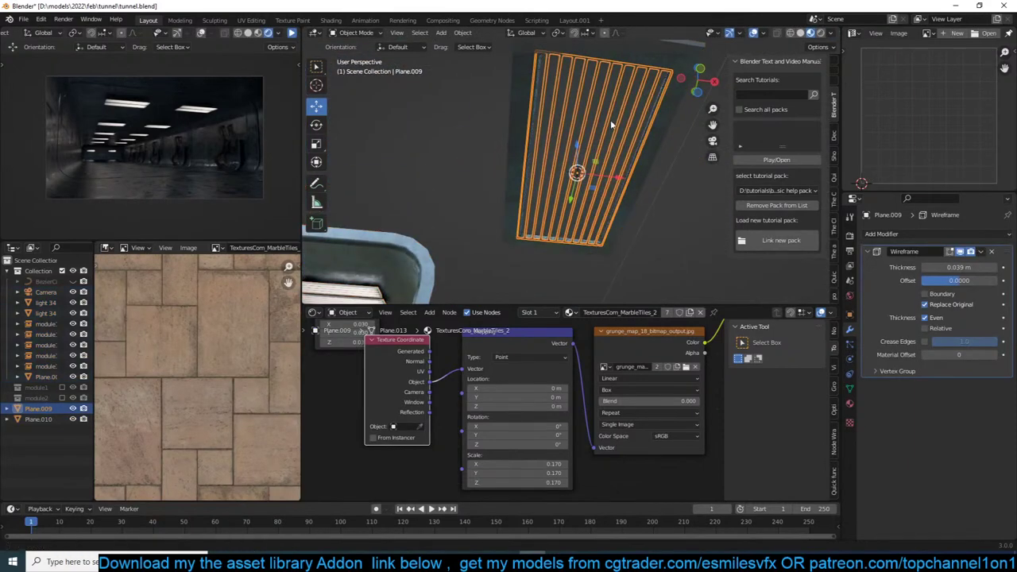
click(624, 103)
key(shift+q)
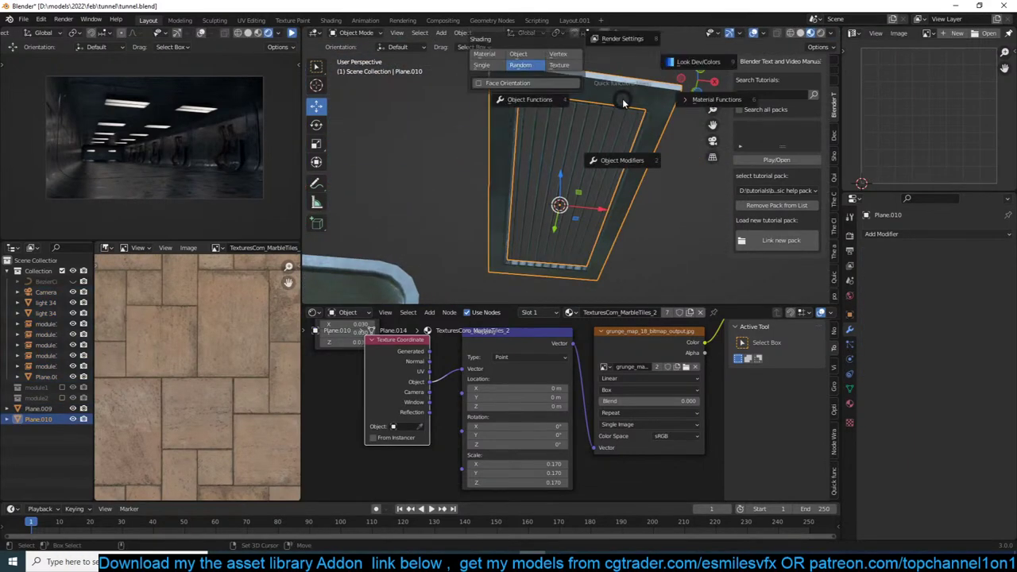
click(633, 167)
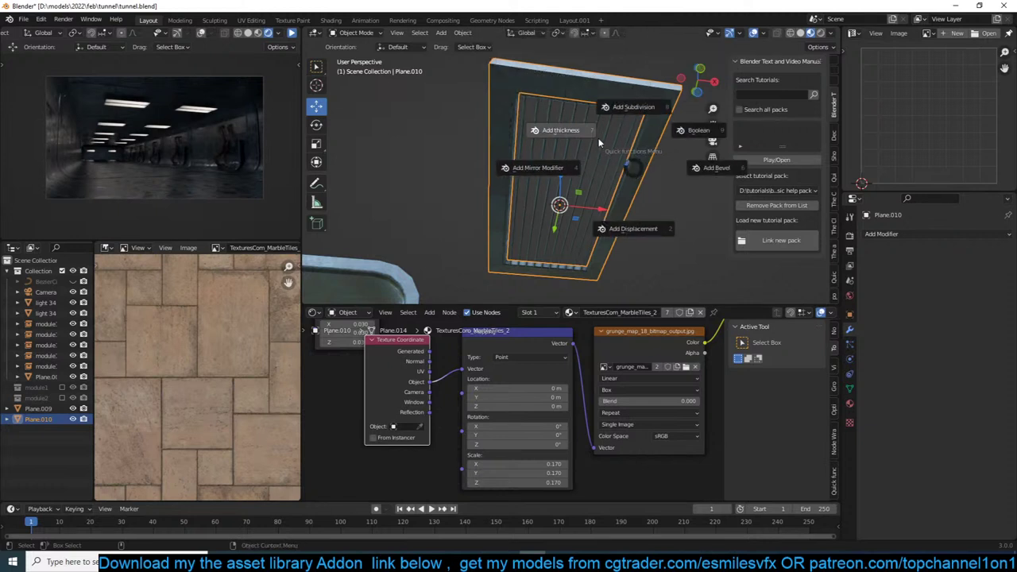
click(699, 166)
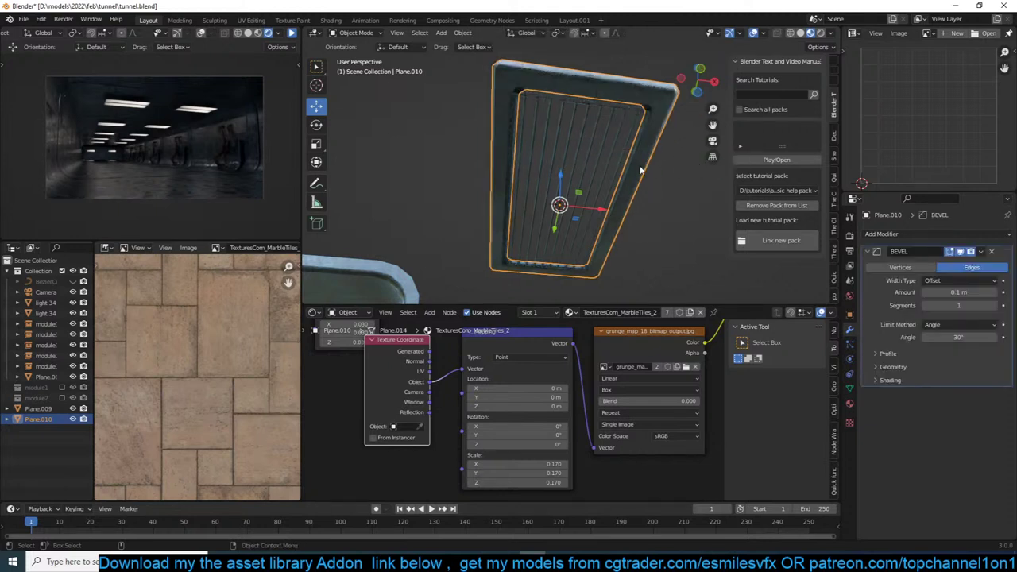
key(ctrl+a)
click(647, 170)
Add a centred loop cut around the outer frame and select its vertex at the frame's corner.
key(alt+a)
middle_drag(647, 170, 606, 194)
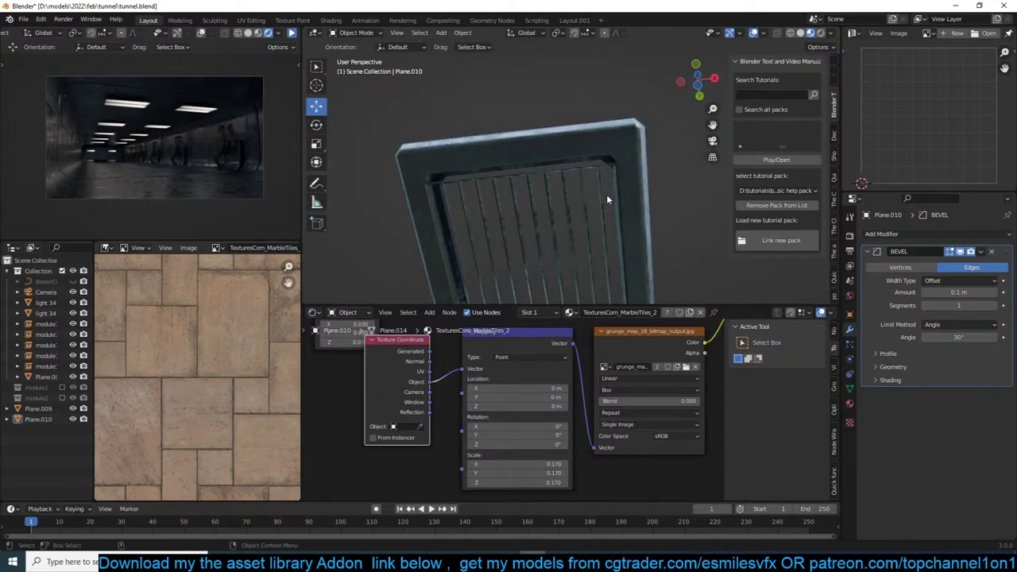
key(Tab)
scroll(624, 172, up, 5)
key(ctrl+r)
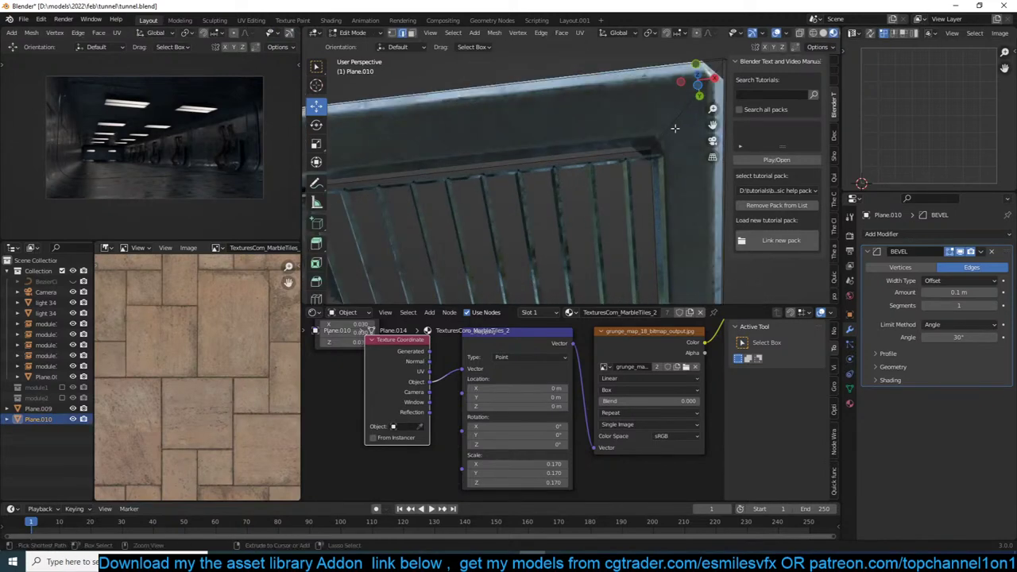
key(Escape)
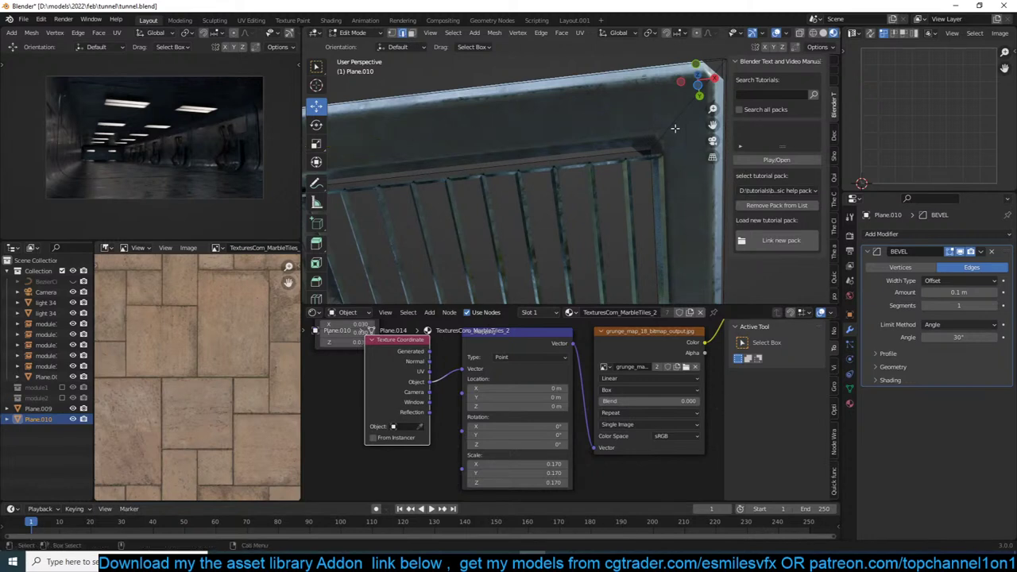
alt+click(677, 129)
key(1)
click(682, 108)
shift+middle_drag(680, 143, 632, 158)
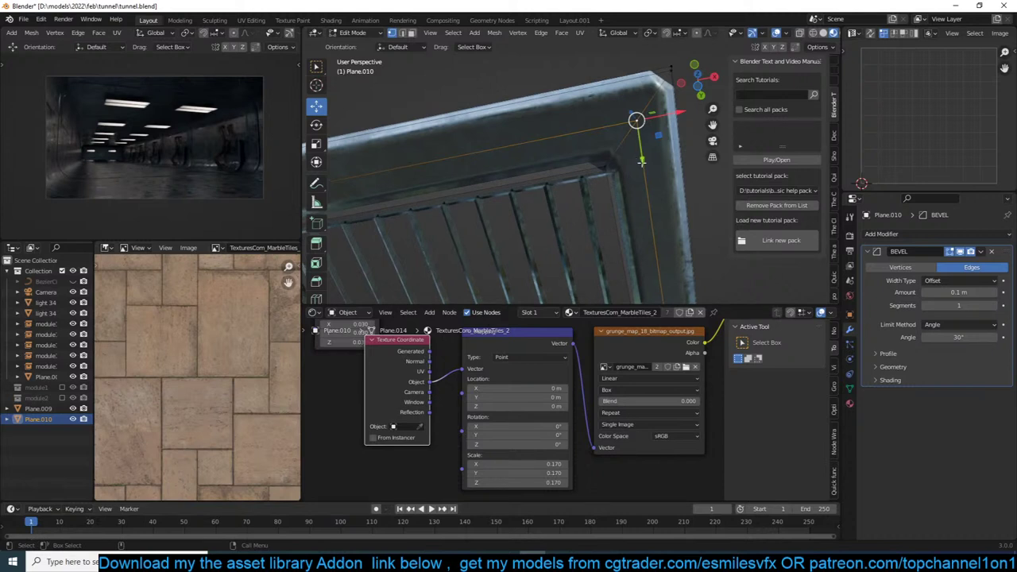
key(KP_Decimal)
Reduce the outer frame's Bevel modifier amount to 0.053 m.
key(Tab)
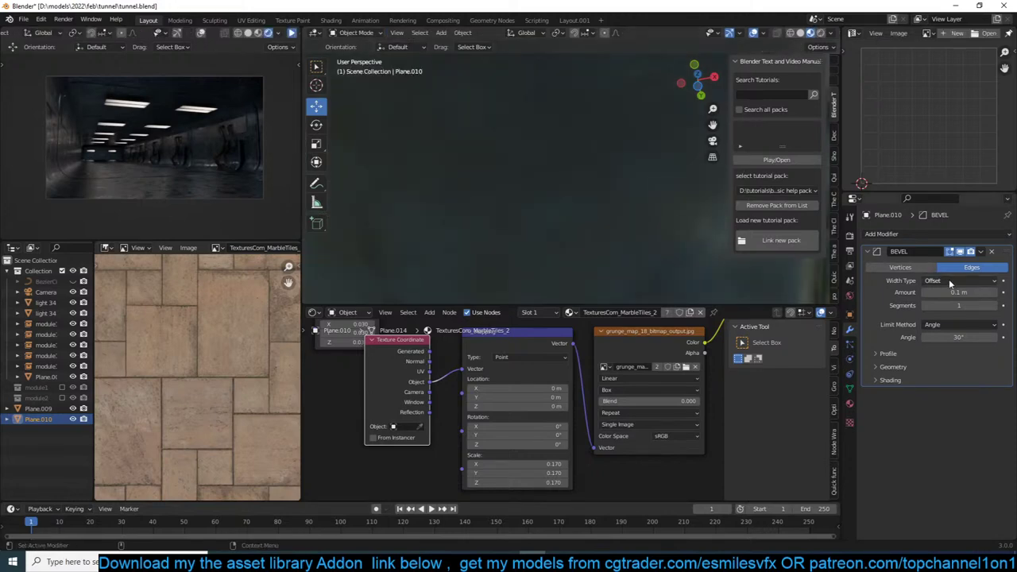
scroll(689, 252, down, 5)
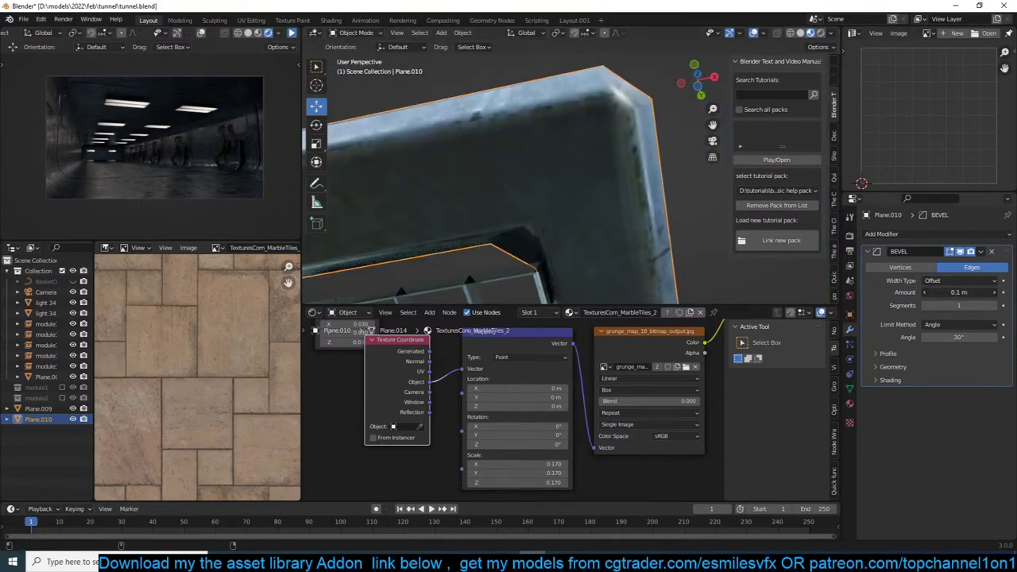
drag(959, 292, 922, 293)
Try a vertex bevel with 4 segments on the frame's corner, cancel it, and dissolve the added edge loop.
key(Tab)
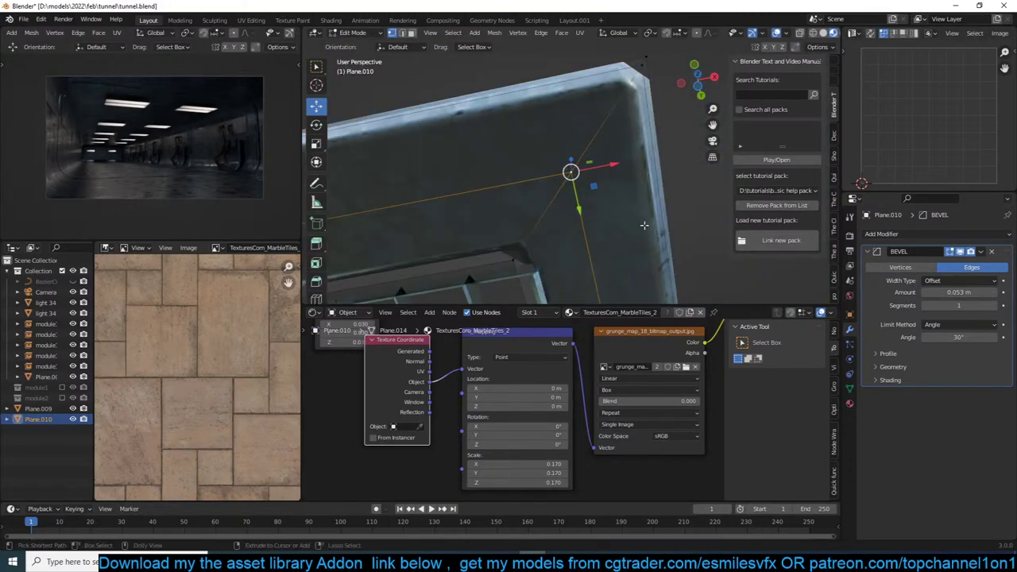
key(ctrl+shift+b)
scroll(683, 264, up, 3)
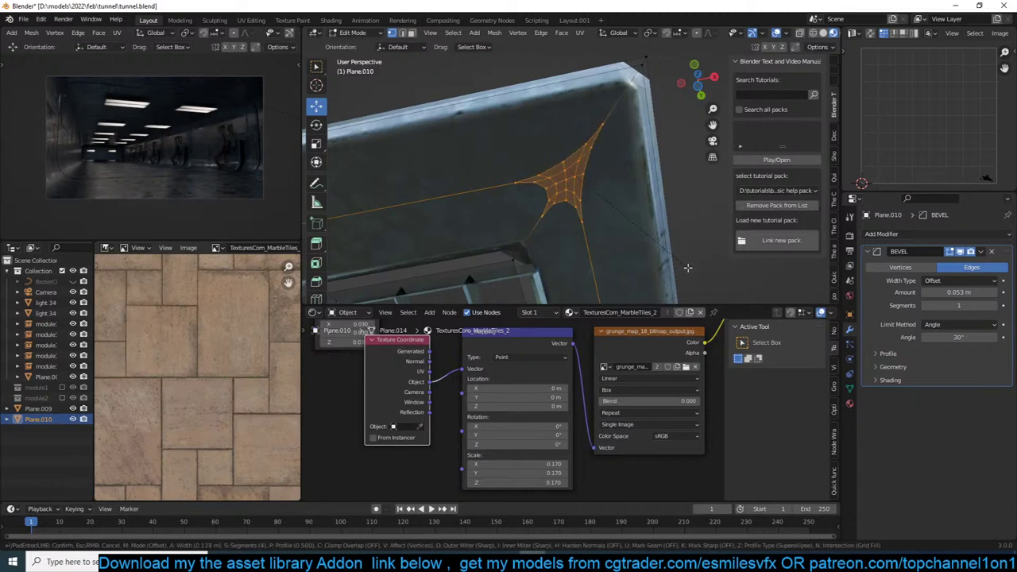
key(Escape)
key(ctrl+x)
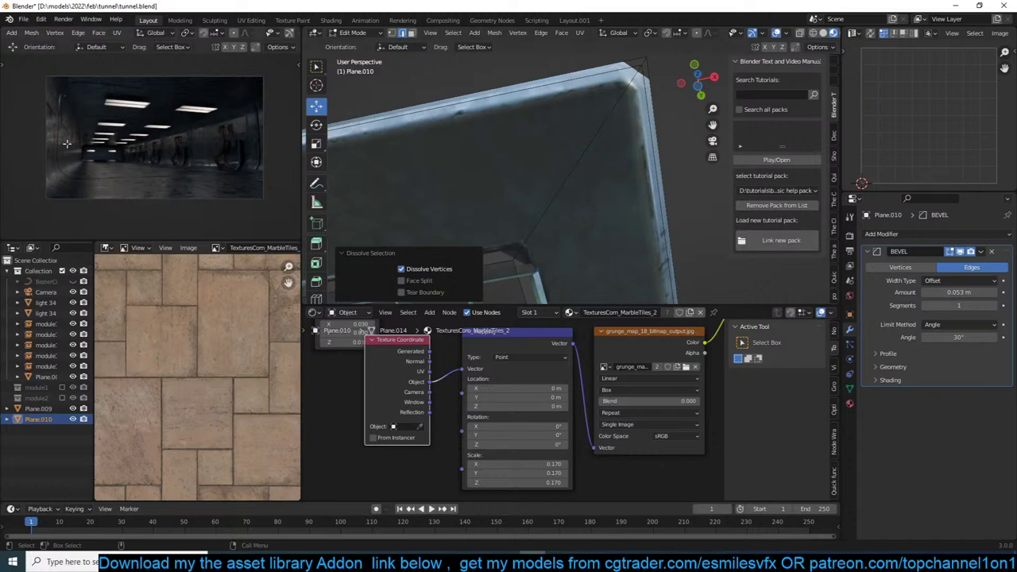
Switch to the browser to examine the tunnel reference artwork on ArtStation, and return to Blender.
click(4, 6)
click(128, 151)
drag(0, 193, 0, 207)
key(alt+Tab)
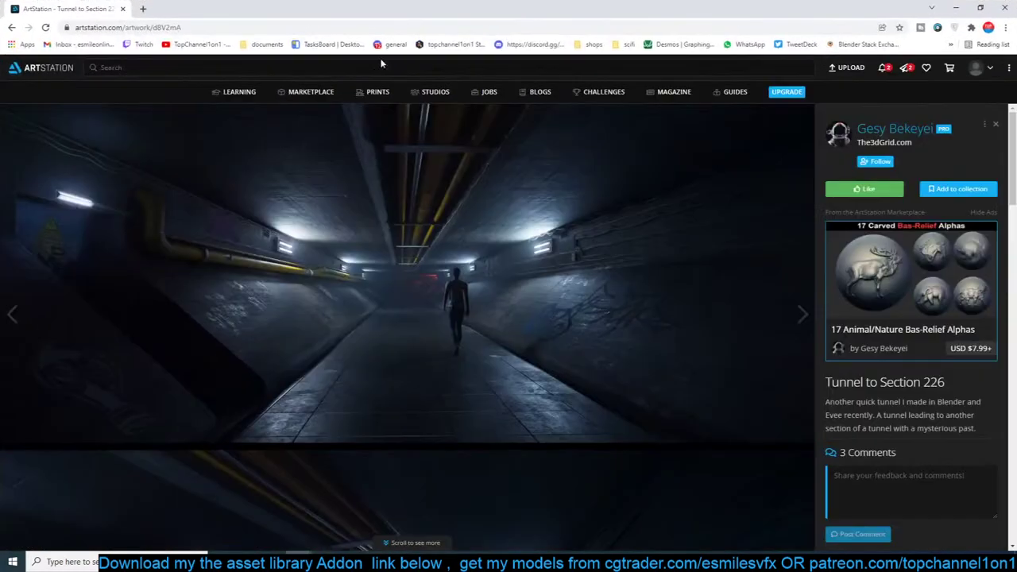
scroll(386, 339, down, 5)
scroll(444, 382, up, 1)
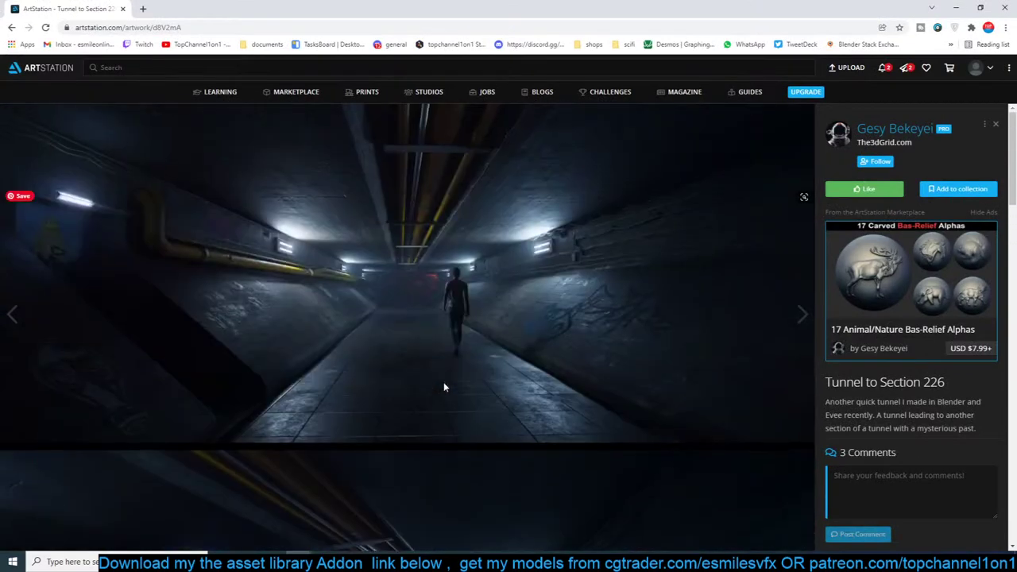
scroll(443, 382, down, 1)
drag(500, 8, 213, 329)
key(alt+Tab)
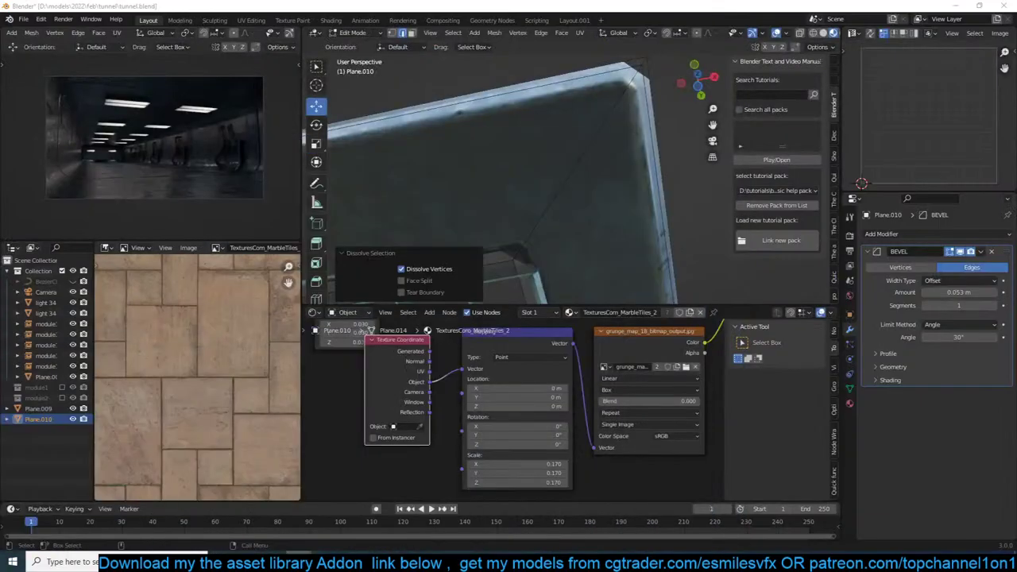
Return the outer frame to Object Mode and save the file.
middle_drag(551, 145, 623, 228)
key(Tab)
key(ctrl+s)
scroll(624, 227, down, 5)
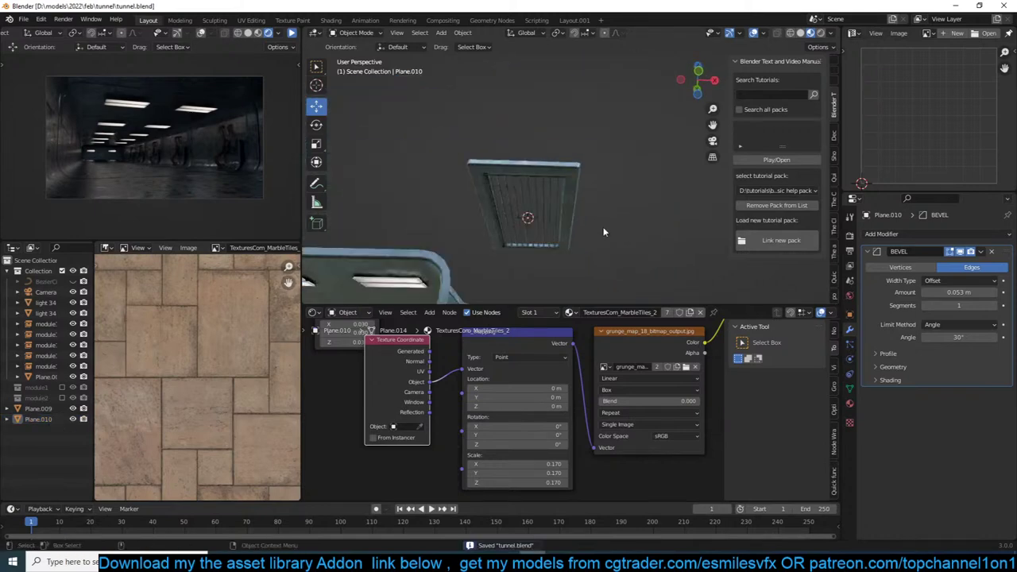
Bring up the asset library and inspect the grate and its frame beside the tunnel from several angles.
click(550, 203)
scroll(537, 237, down, 3)
middle_drag(550, 203, 598, 202)
scroll(598, 202, up, 1)
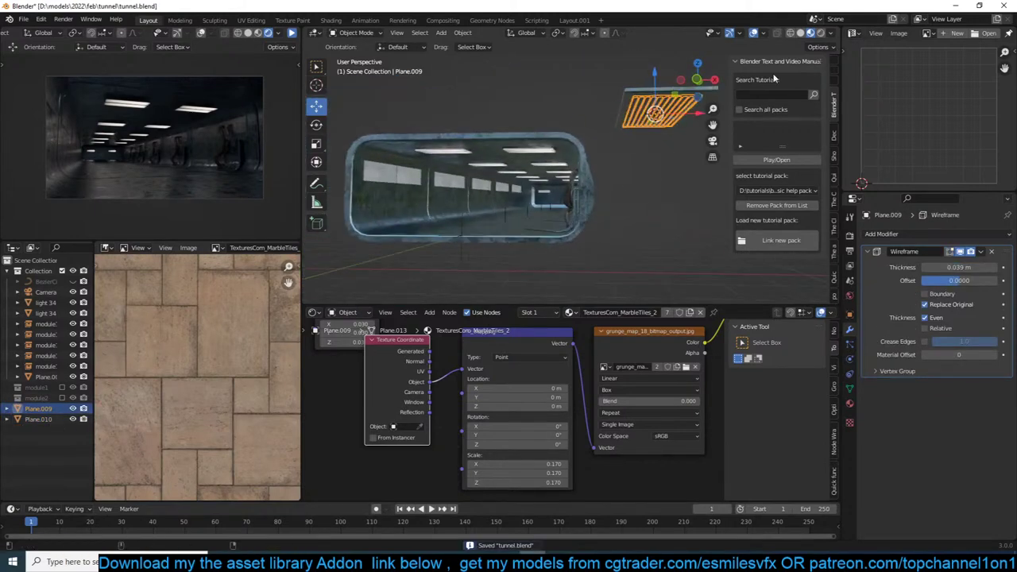
click(835, 251)
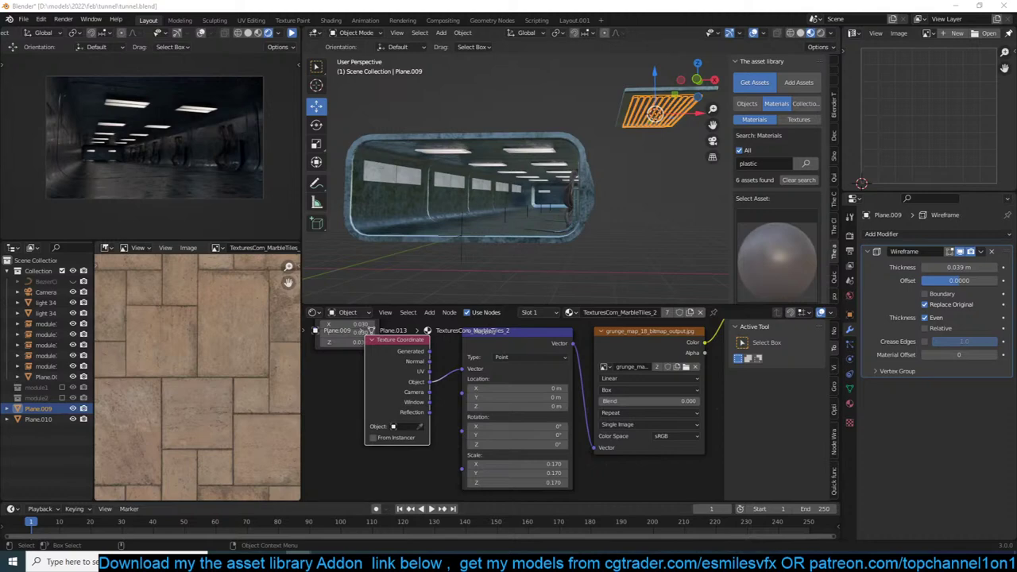
click(584, 191)
shift+middle_drag(588, 172, 550, 186)
click(624, 105)
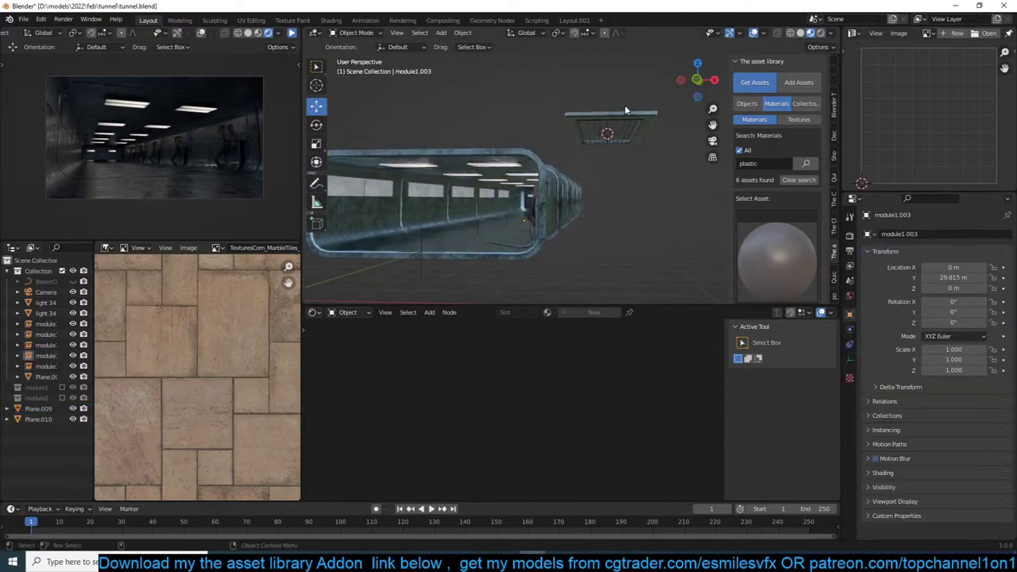
click(626, 119)
mouse_move(613, 130)
shift+middle_down()
mouse_move(601, 138)
mouse_move(625, 91)
mouse_move(622, 133)
shift+middle_up()
key(alt+a)
scroll(599, 136, up, 2)
scroll(572, 139, down, 3)
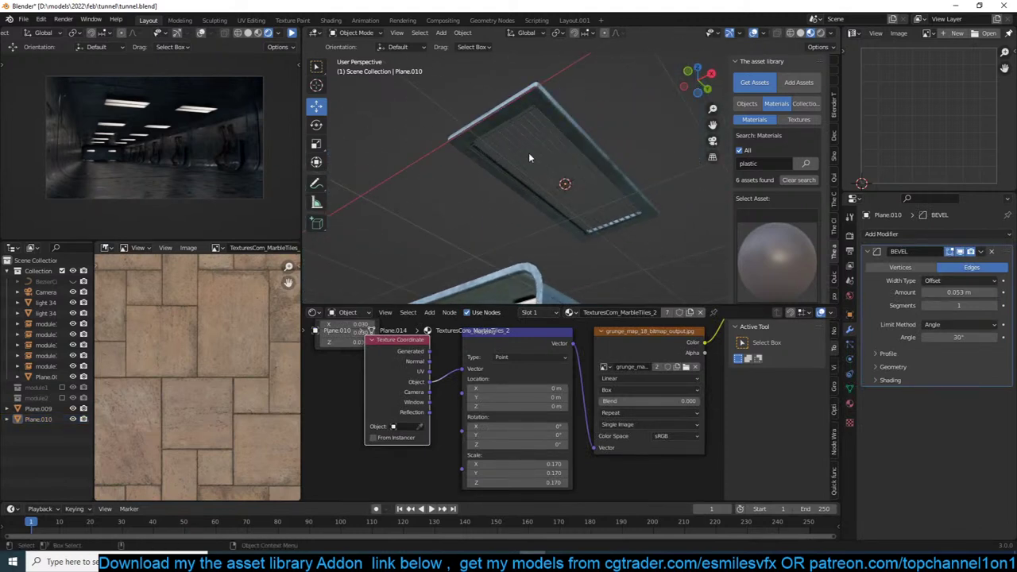
Search the library's objects for "man" and choose the walking man in a white T-shirt.
scroll(531, 156, down, 3)
click(747, 103)
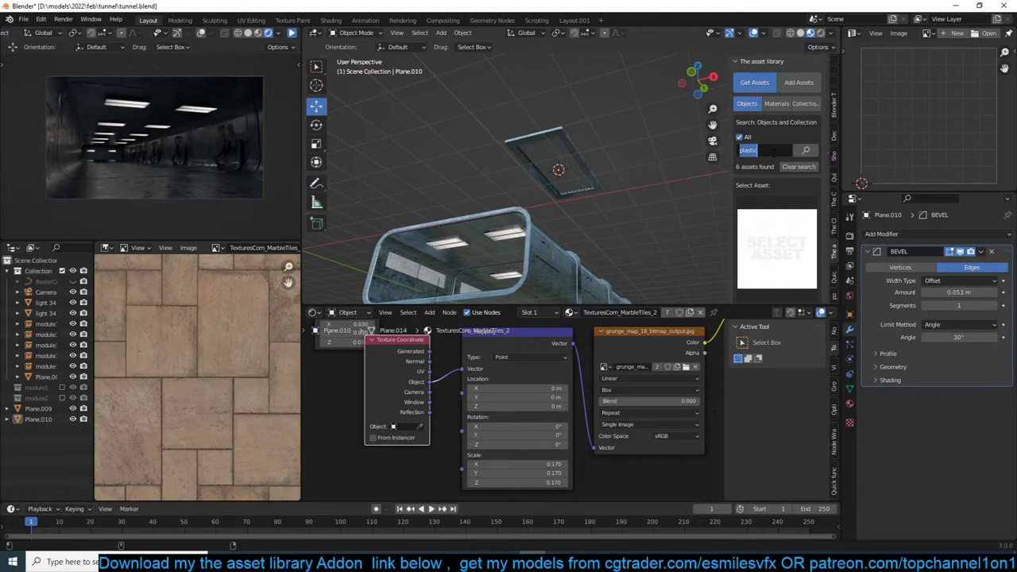
text(man)
key(Return)
click(759, 245)
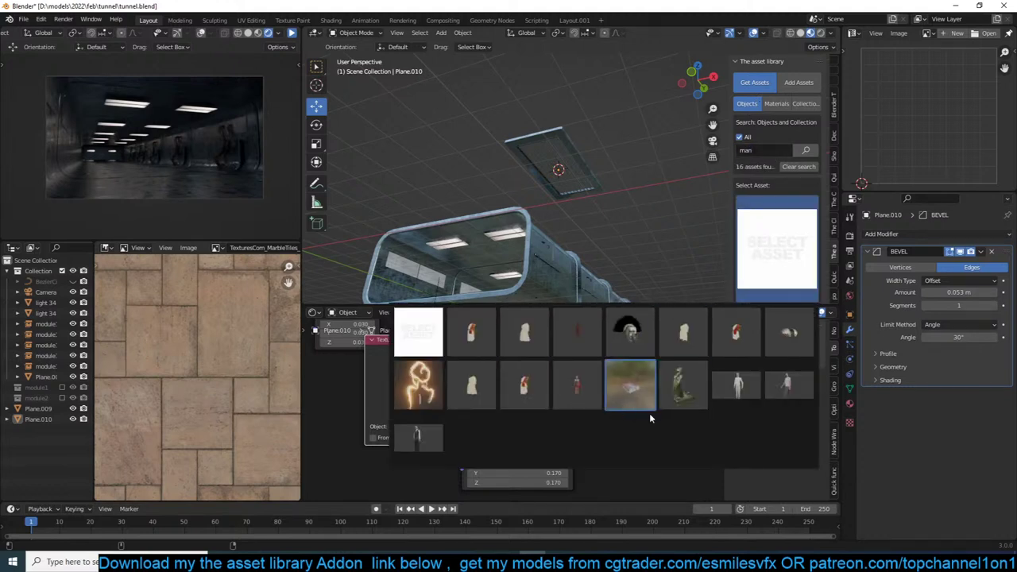
click(770, 383)
Place the 3D cursor on the tunnel floor and add the chosen man asset to the scene there.
middle_drag(469, 190, 525, 252)
shift+middle_drag(365, 219, 515, 198)
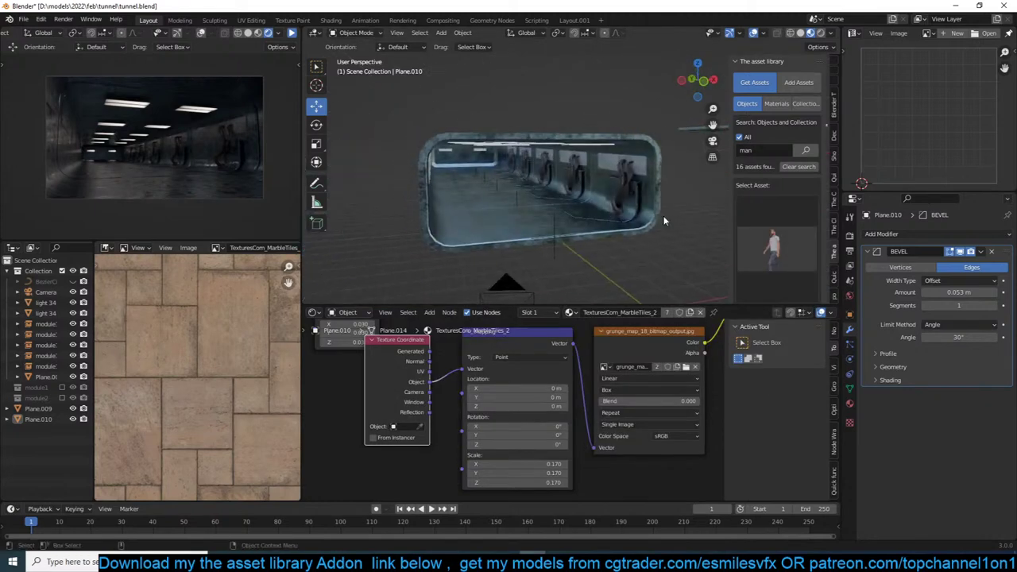
scroll(777, 182, down, 3)
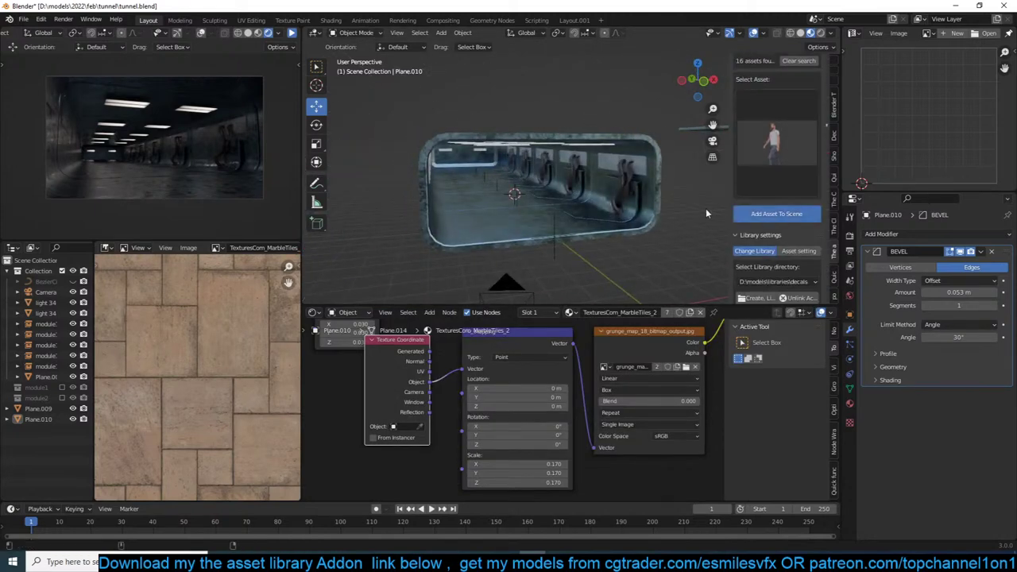
click(776, 214)
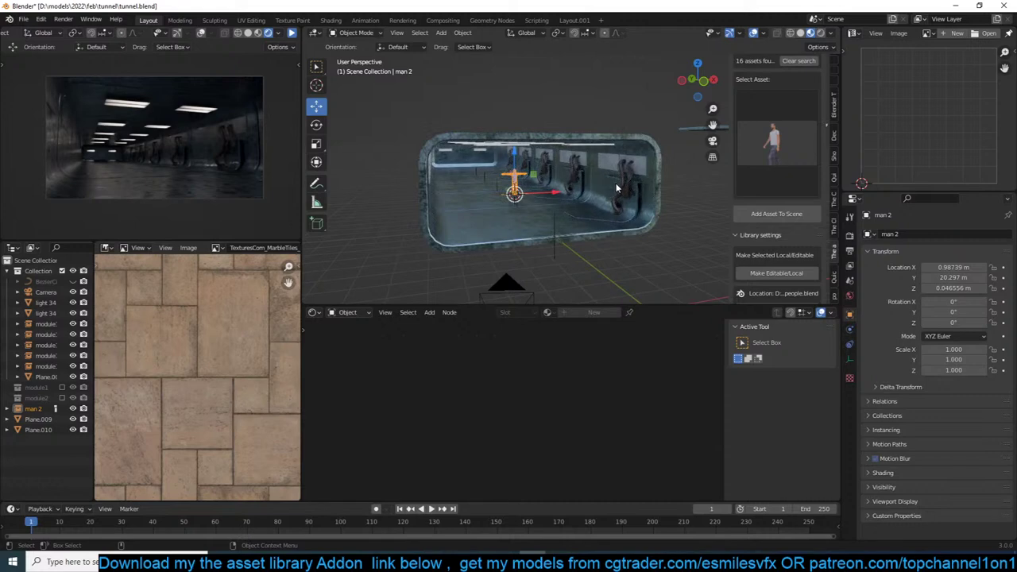
Rotate the man 180° about the Z axis and make the linked asset local and editable.
key(KP_Decimal)
text(r)
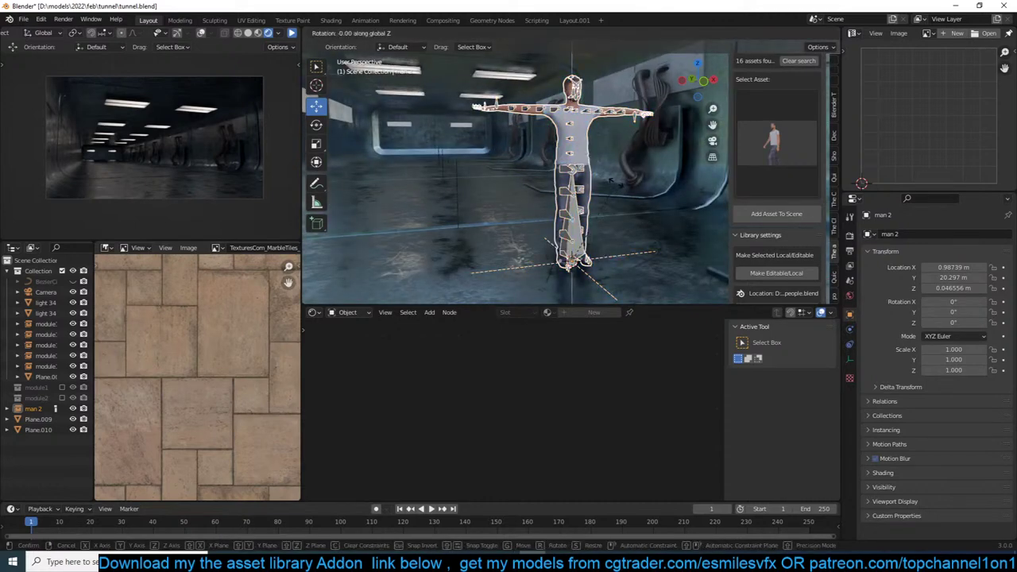
text(z180)
key(Return)
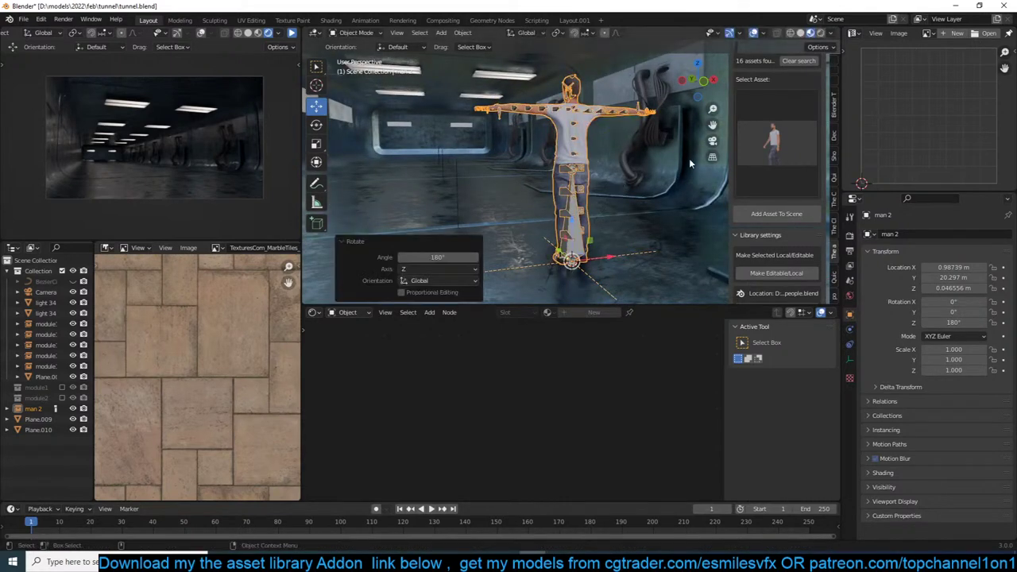
click(777, 273)
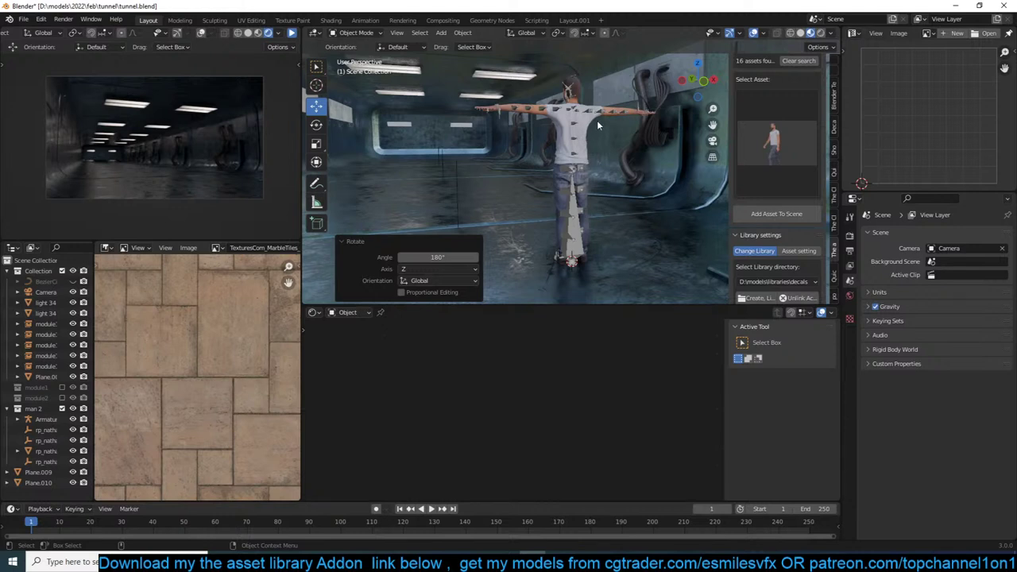
Put the man's armature into Pose Mode and select the right upper arm bone.
key(alt+Tab)
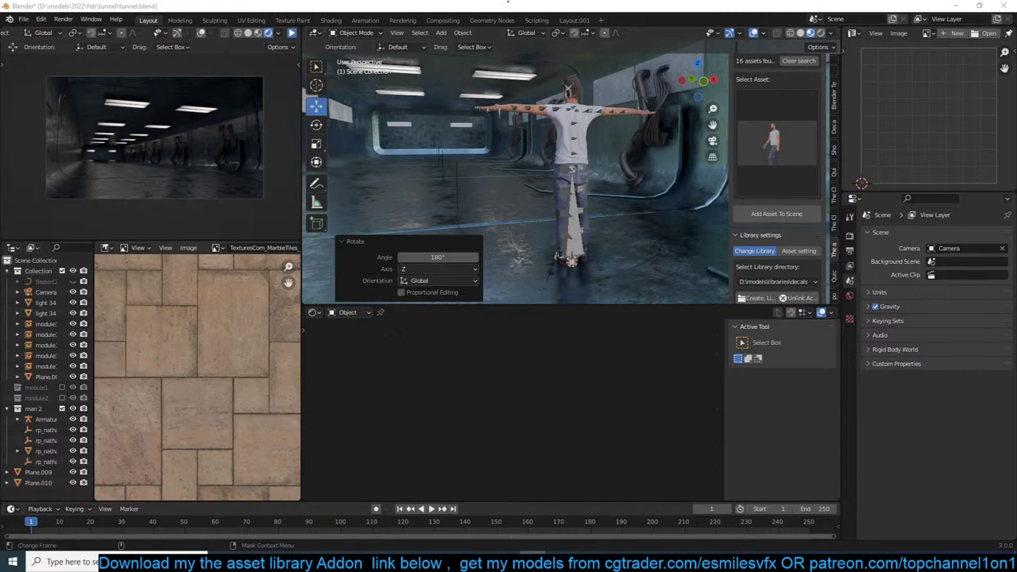
click(592, 112)
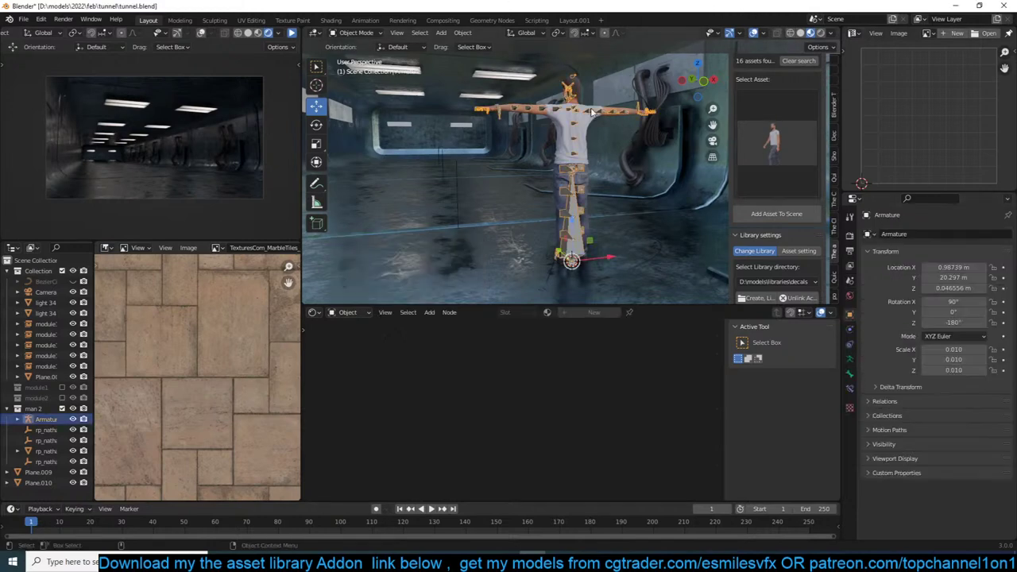
scroll(589, 126, up, 5)
shift+middle_drag(589, 126, 553, 259)
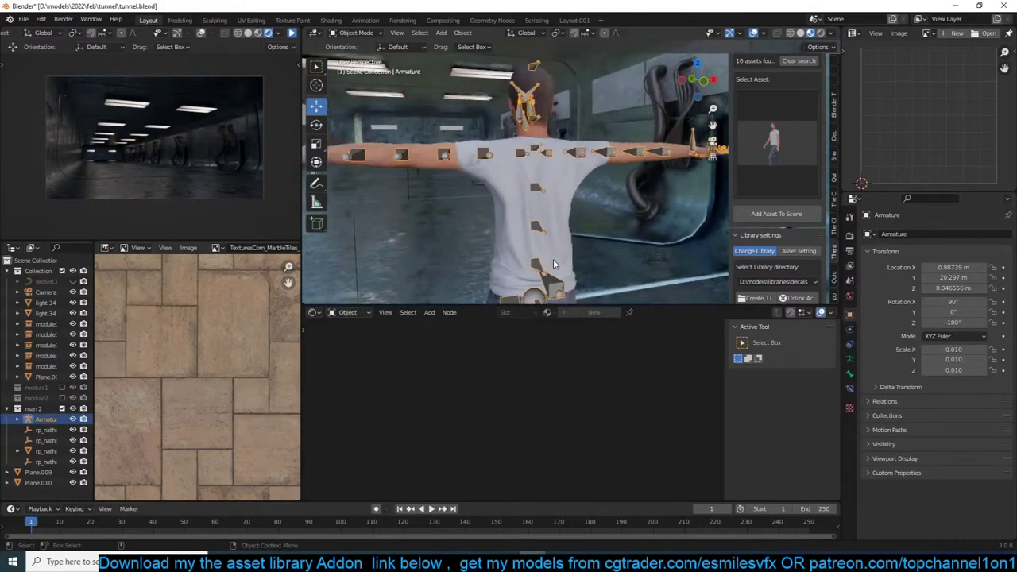
key(ctrl+Tab)
click(580, 160)
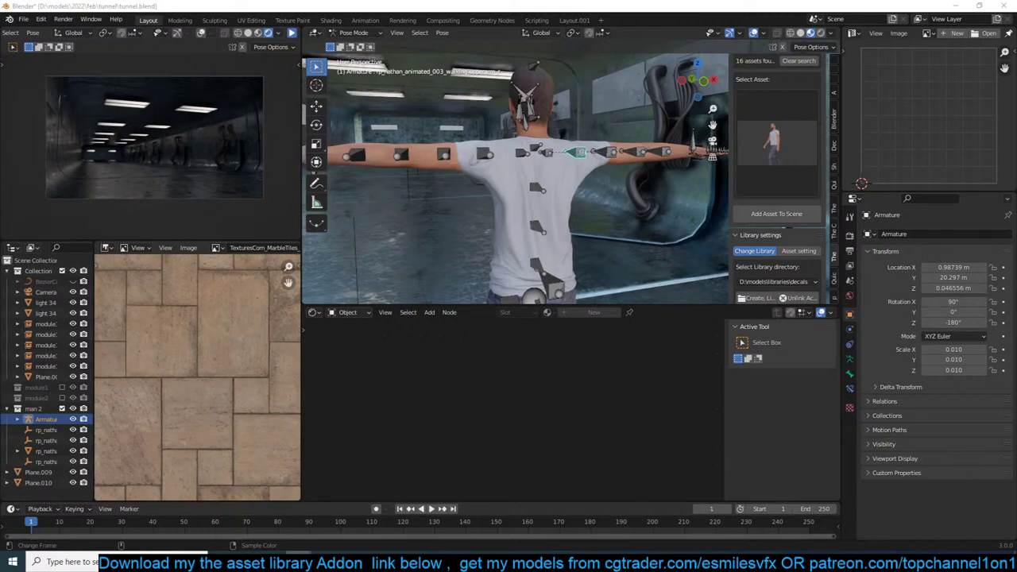
middle_drag(580, 153, 596, 154)
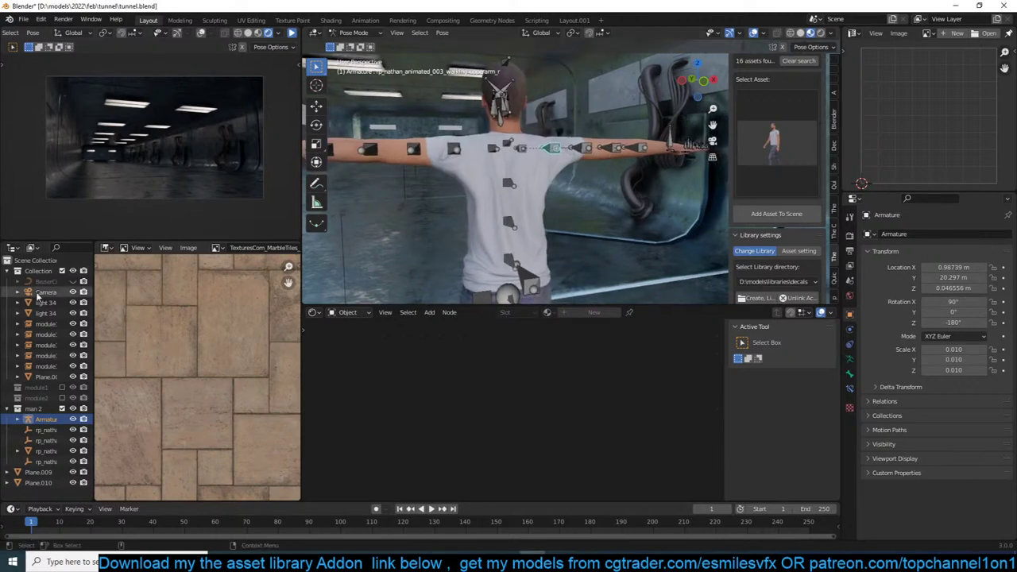
Switch to the browser and look through the modeler's ArtStation portfolio of 3D works.
key(alt+Tab)
scroll(559, 236, down, 3)
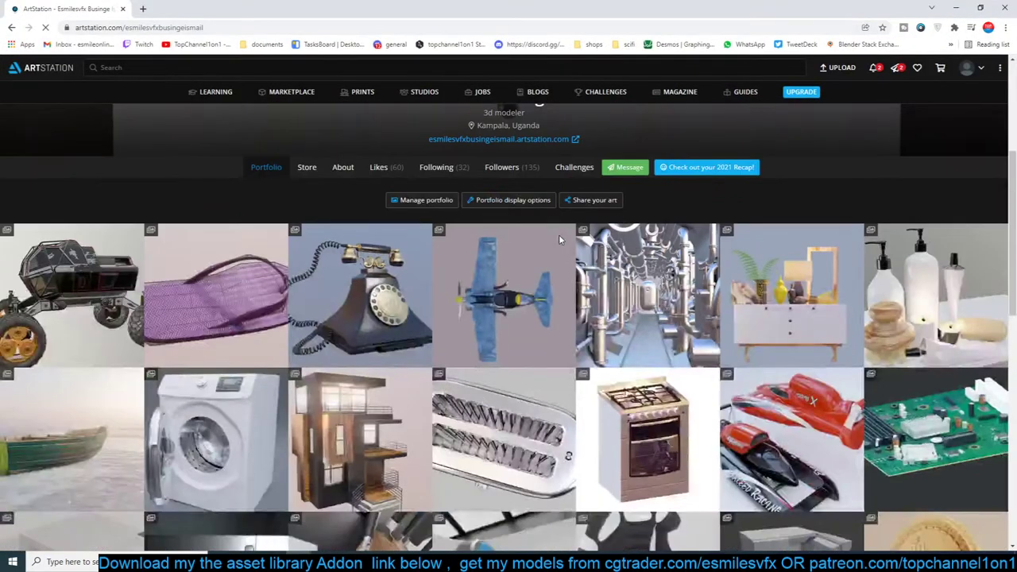
scroll(559, 235, down, 3)
scroll(309, 296, up, 3)
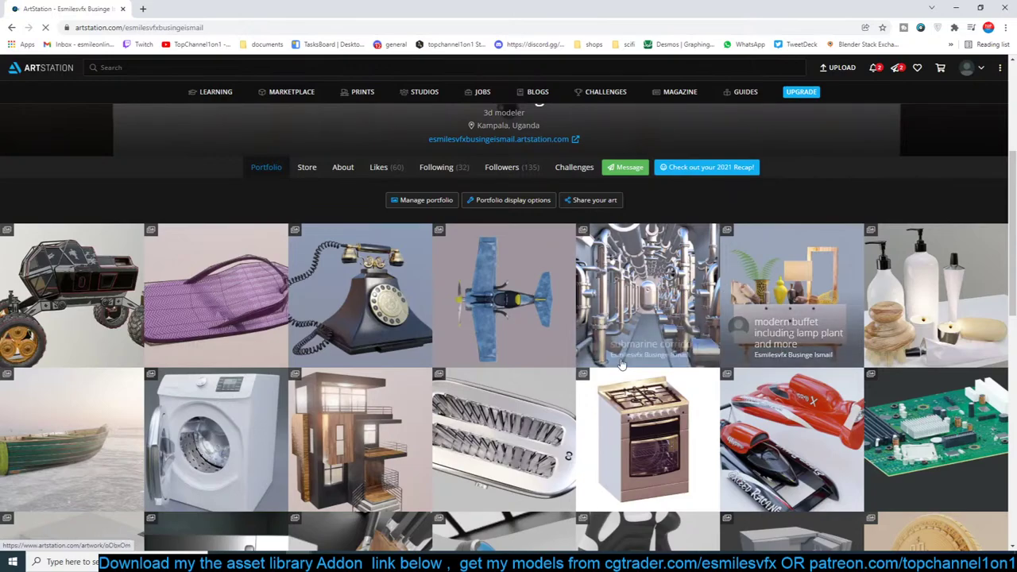
scroll(622, 363, down, 8)
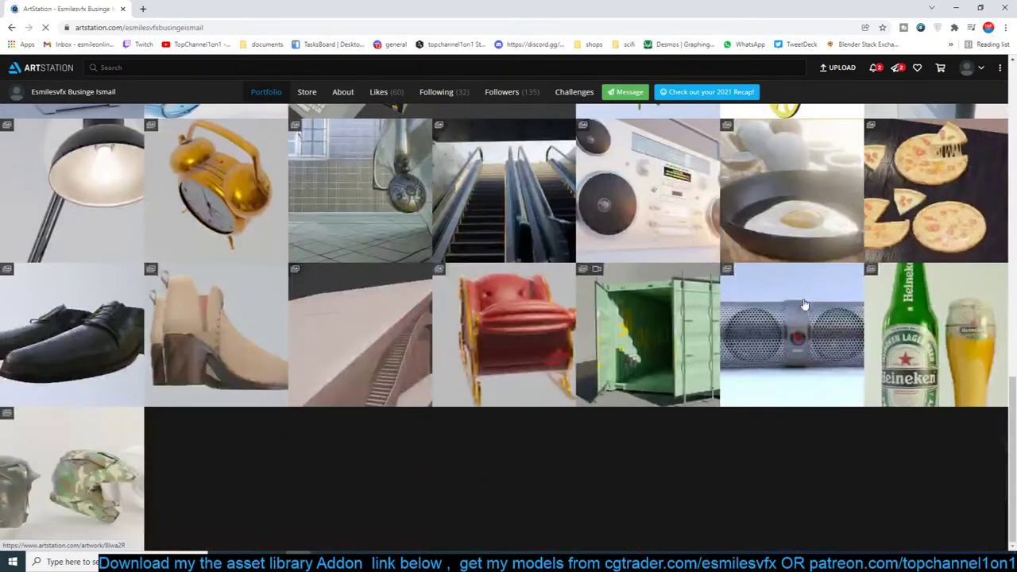
scroll(804, 304, up, 15)
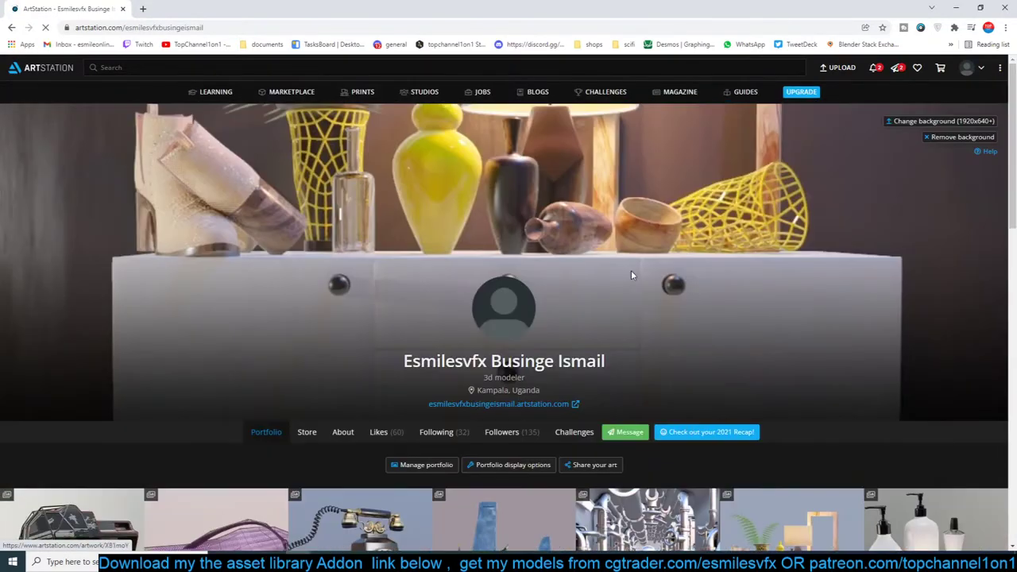
scroll(629, 274, down, 3)
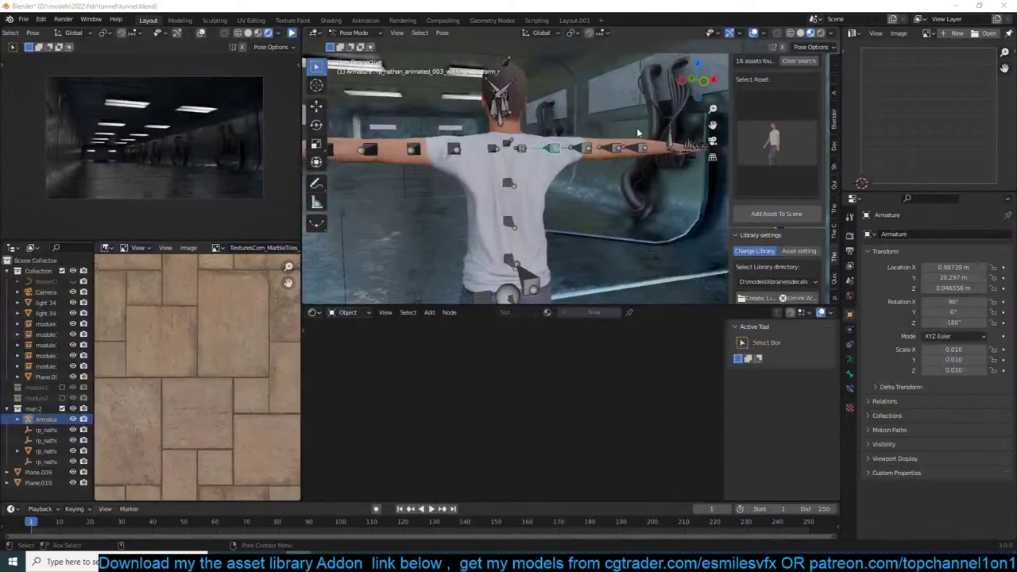
Return to Blender and lower the man's right upper arm by rotating it 63.8° from behind, adjusting it once more from the side.
click(633, 4)
middle_drag(606, 176, 659, 164)
key(r)
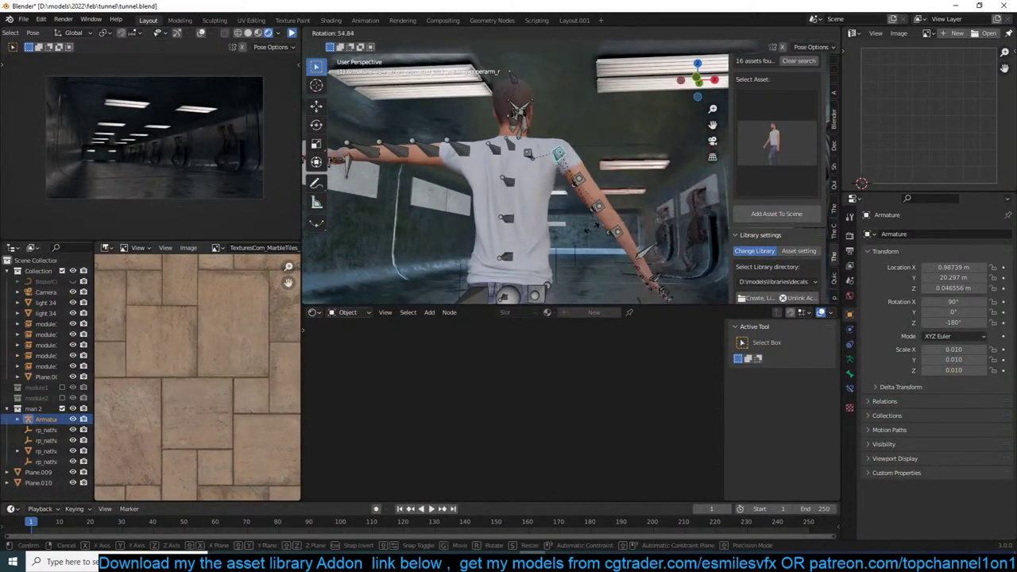
click(533, 232)
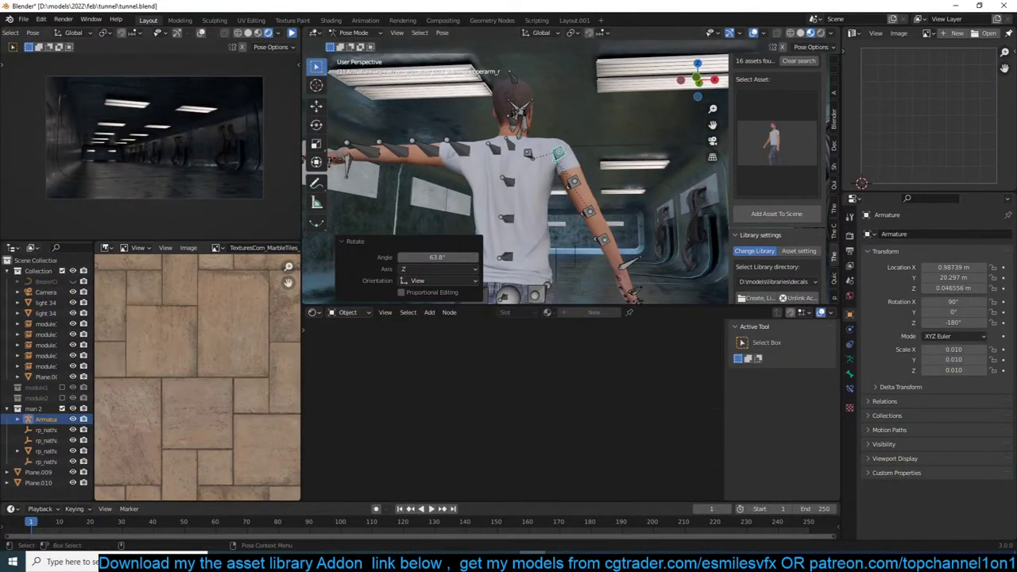
middle_drag(574, 153, 508, 148)
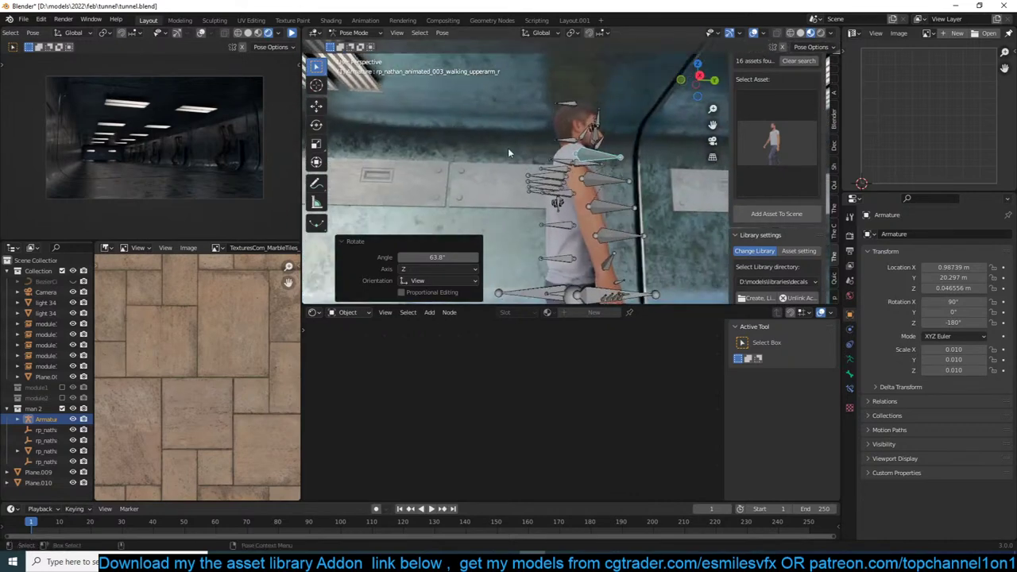
key(r)
click(598, 197)
Bend the right lower arm by rotating it -73.1°, and refine it with a trackball rotation of -20.1° and 26.9°.
mouse_move(597, 199)
middle_down()
mouse_move(556, 200)
mouse_move(604, 215)
middle_up()
click(607, 216)
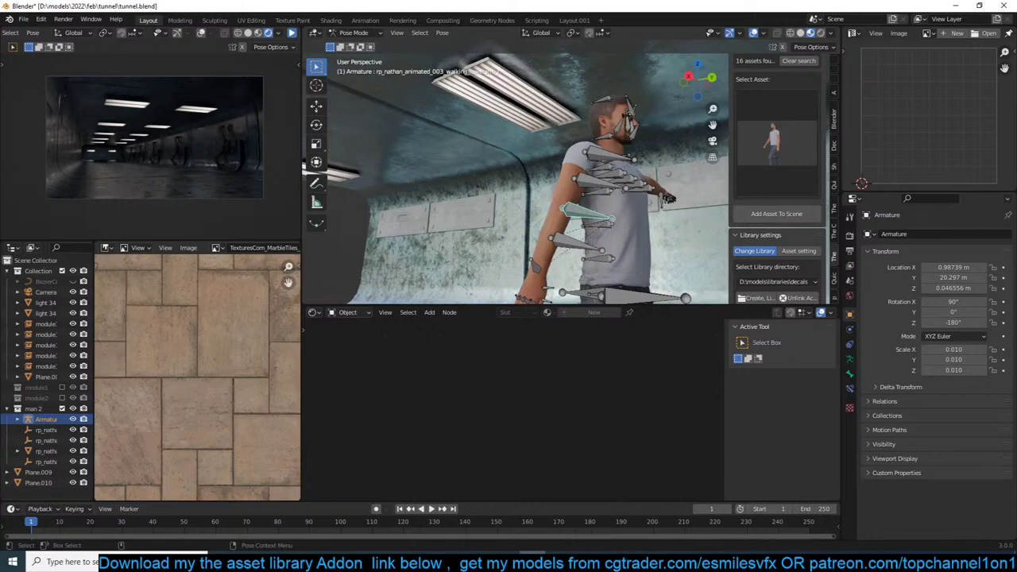
key(r)
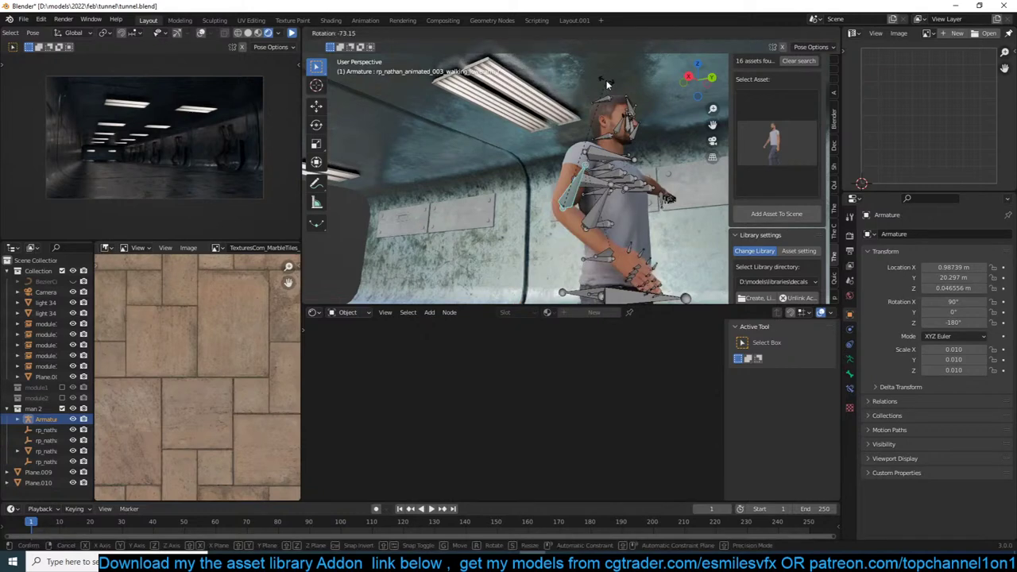
click(607, 83)
middle_drag(607, 84, 550, 152)
key(r)
key(r)
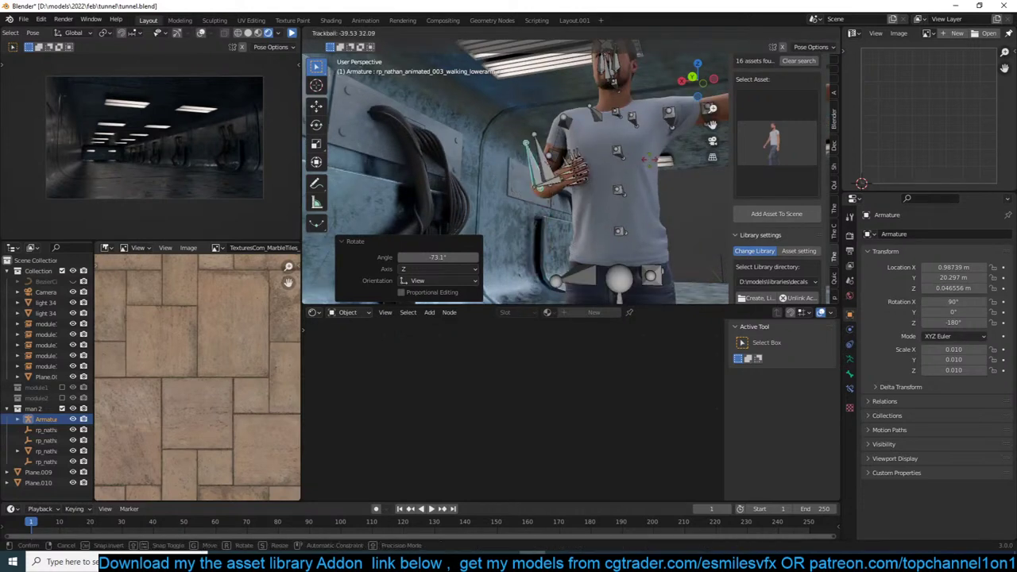
click(615, 148)
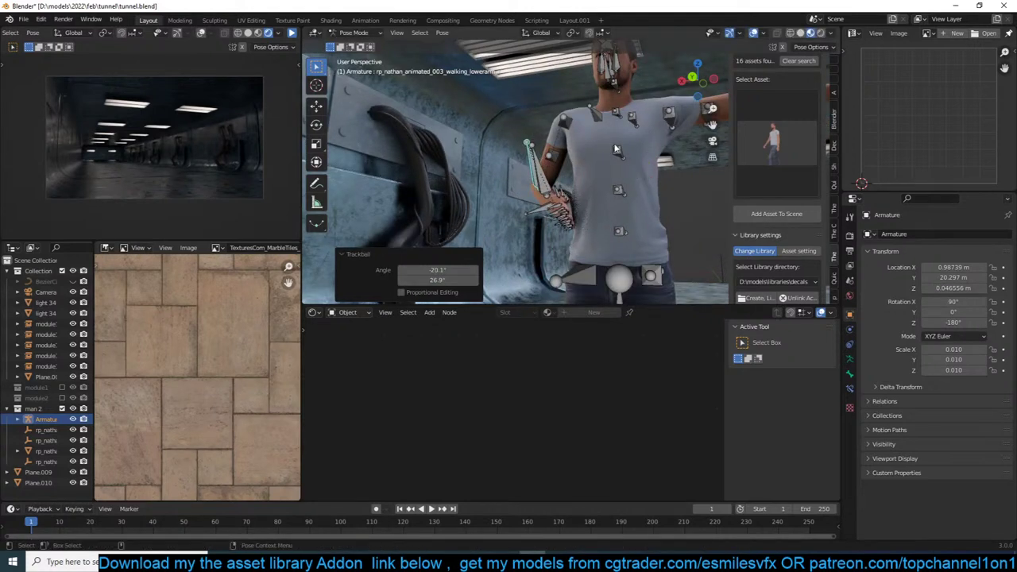
Rotate the right upper arm bone by -8.85° to adjust how the bent arm sits against the body.
click(565, 120)
key(r)
key(Return)
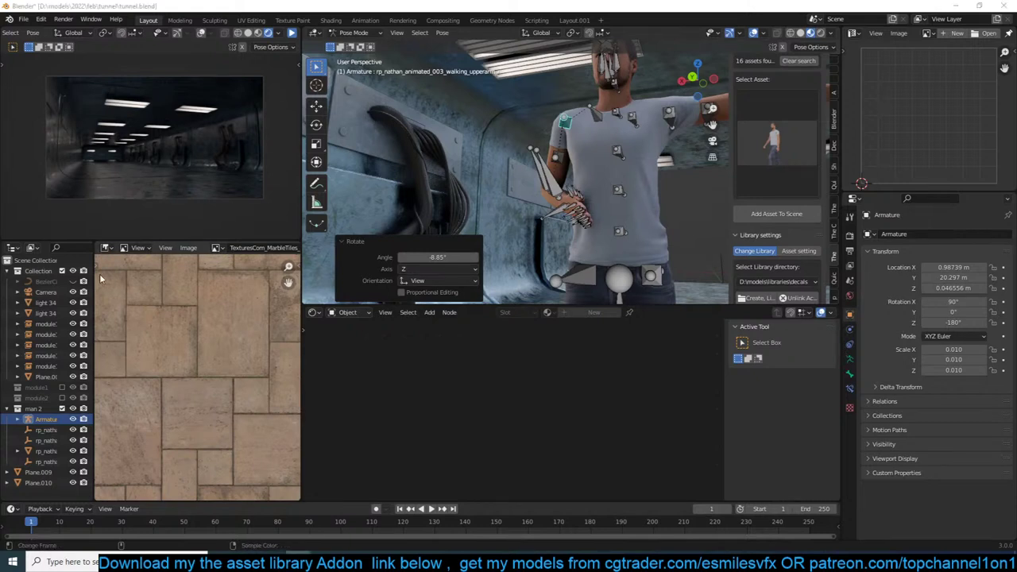
middle_drag(643, 139, 595, 136)
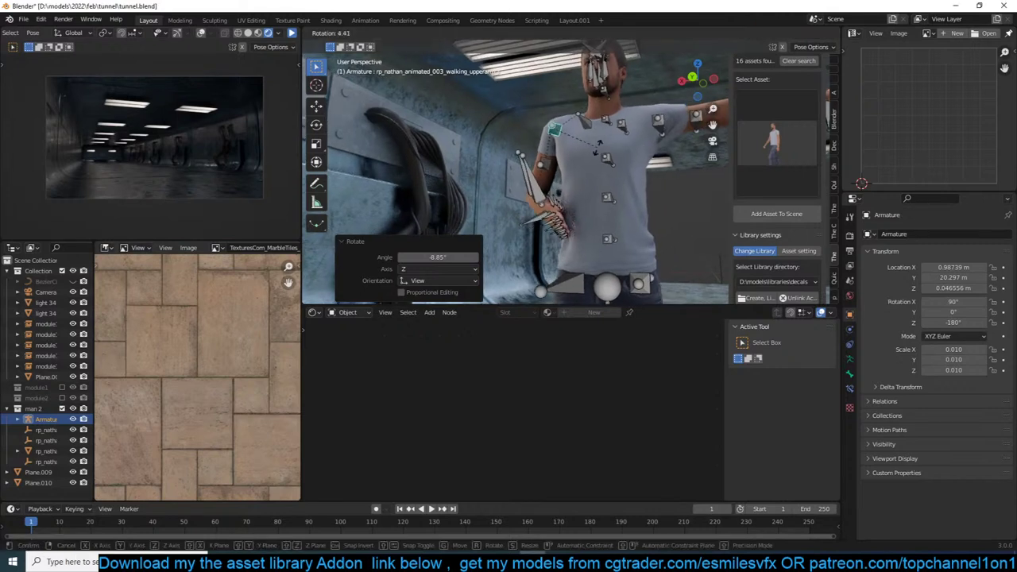
Lower the man's left upper arm towards his side and adjust the arm's rotation from a side view.
click(664, 131)
key(r)
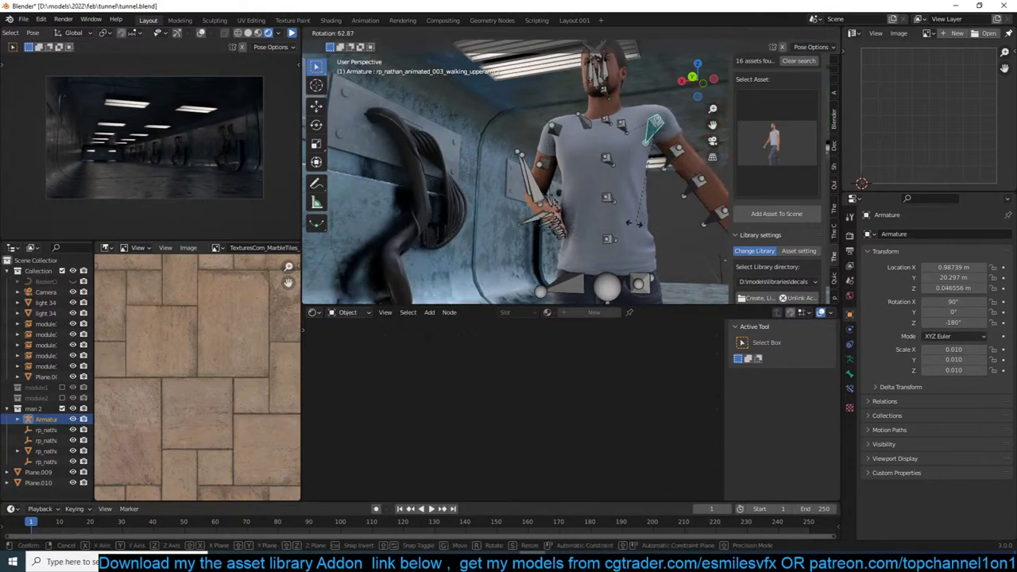
click(648, 185)
middle_drag(648, 185, 576, 173)
click(573, 193)
key(r)
click(585, 205)
Rotate the left upper leg bone by 39.7° and bend the left lower leg.
scroll(576, 174, down, 1)
click(583, 168)
key(r)
click(585, 196)
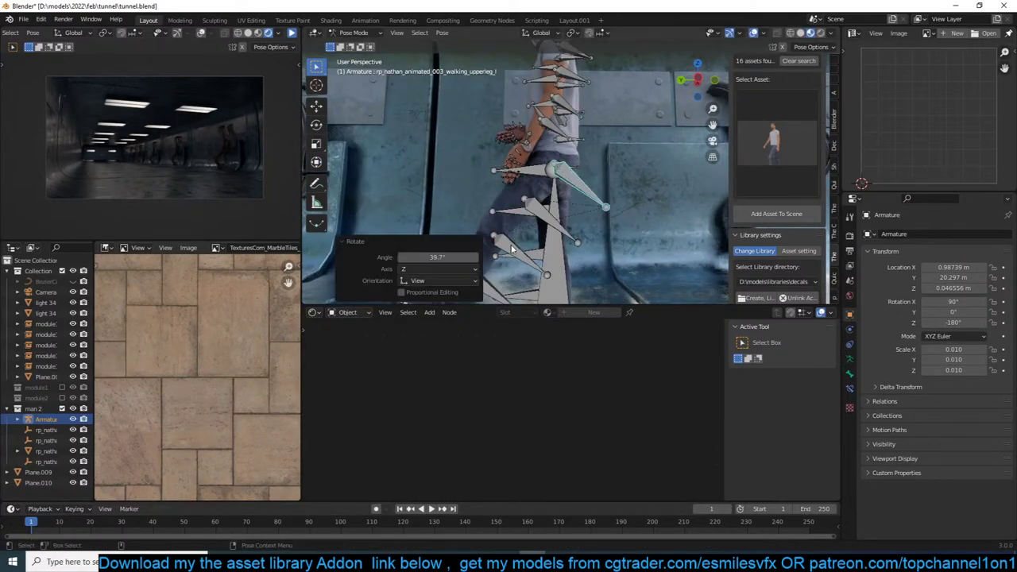
click(512, 247)
key(r)
click(550, 211)
Readjust the rotation of the left upper leg bone from the side view.
shift+middle_drag(550, 210, 506, 146)
click(506, 146)
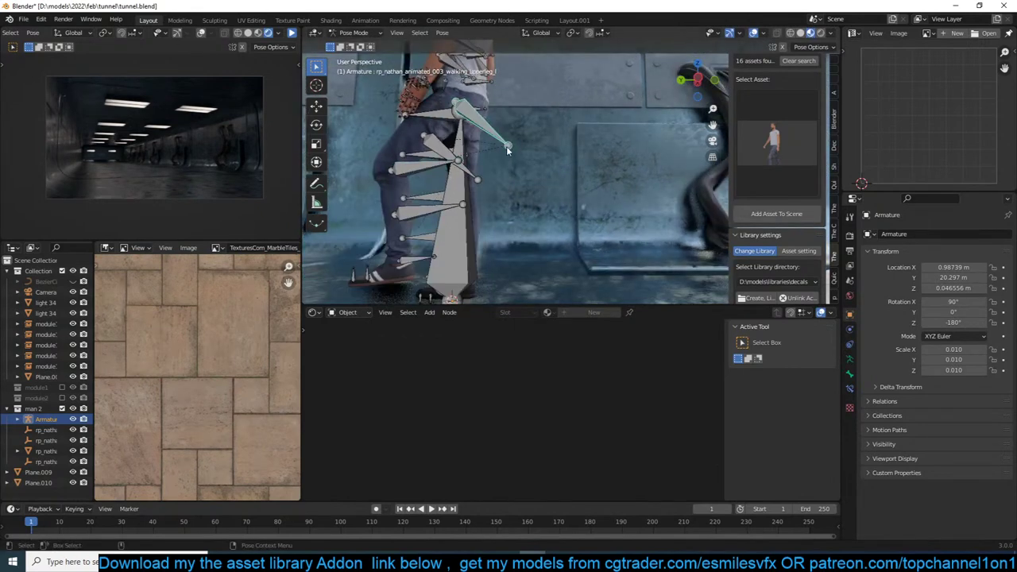
key(r)
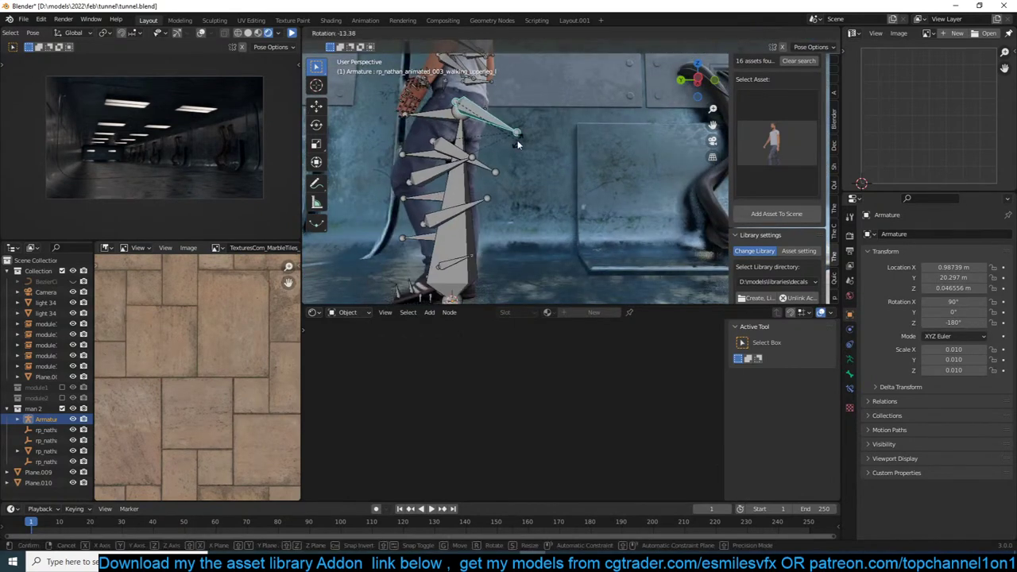
click(491, 148)
Slightly rotate the right upper leg twist bone and the right lower leg bone to adjust the standing leg.
mouse_move(491, 148)
middle_down()
mouse_move(442, 160)
mouse_move(495, 162)
middle_up()
middle_drag(548, 137, 517, 169)
click(566, 163)
key(r)
click(598, 156)
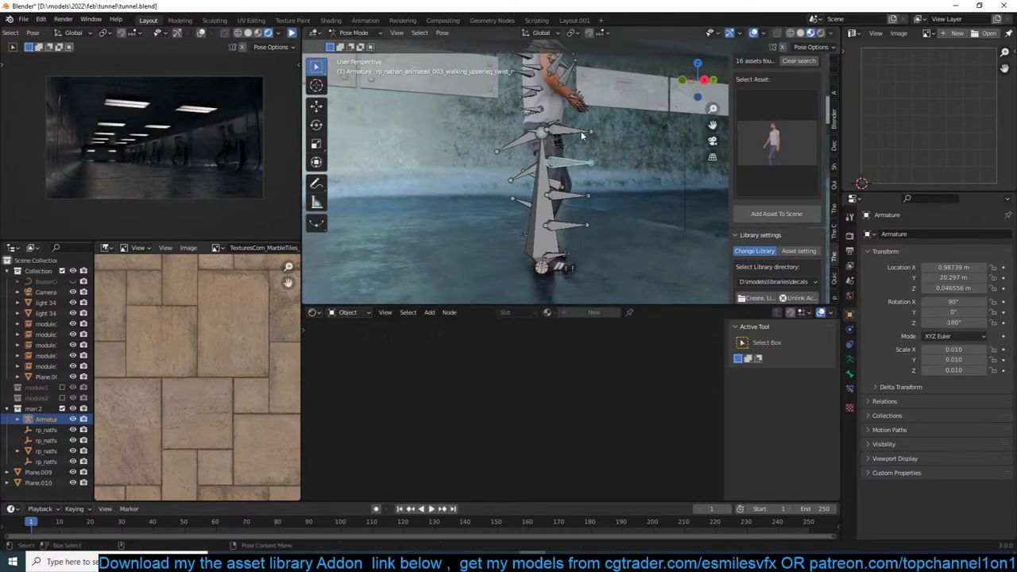
click(592, 195)
key(r)
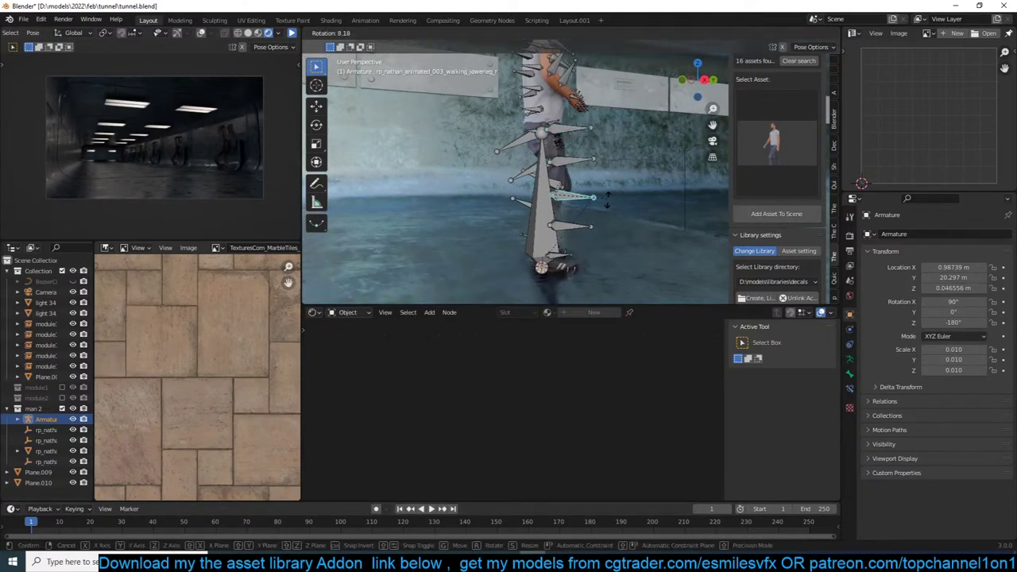
click(603, 202)
Save the file in Object Mode and resume the rendered camera preview.
key(ctrl+Tab)
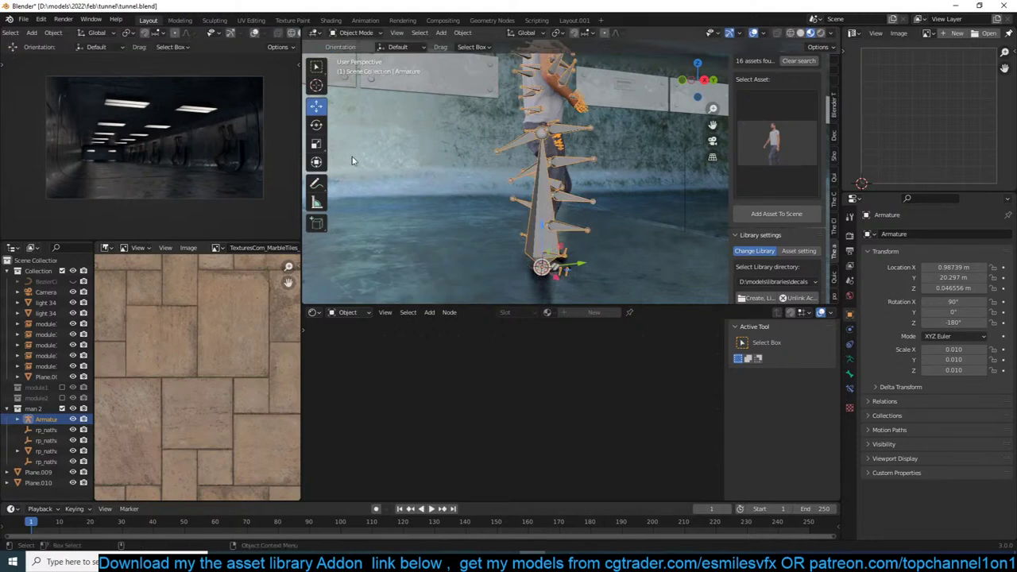
key(ctrl+s)
scroll(272, 34, down, 3)
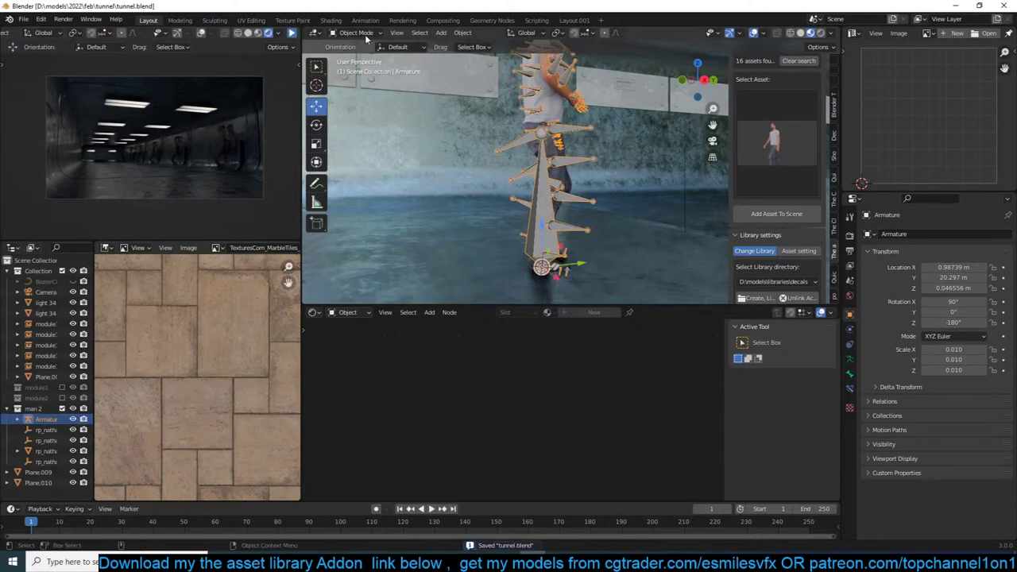
click(291, 34)
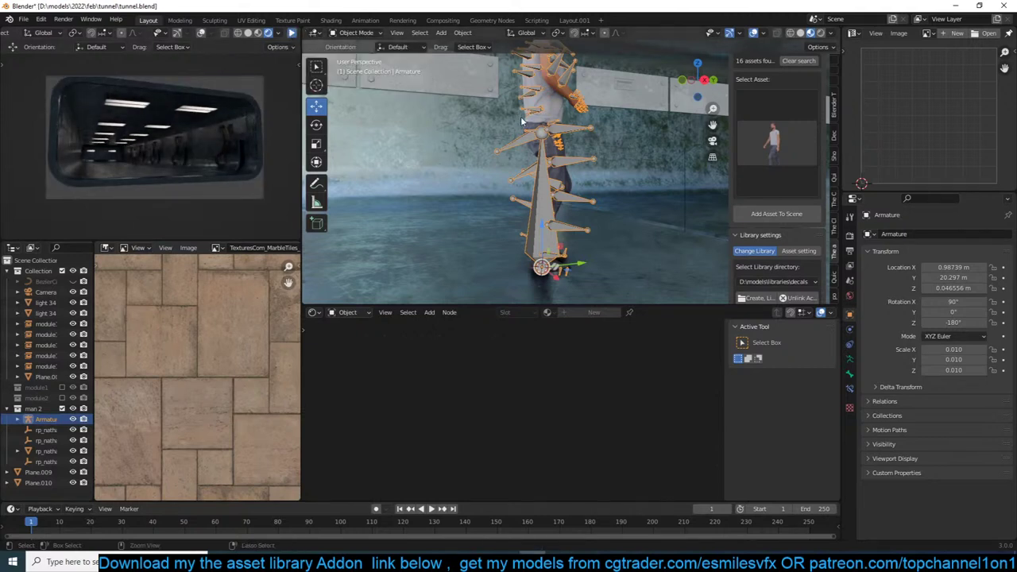
Parent the man's body mesh to the armature.
click(546, 173)
shift+click(545, 173)
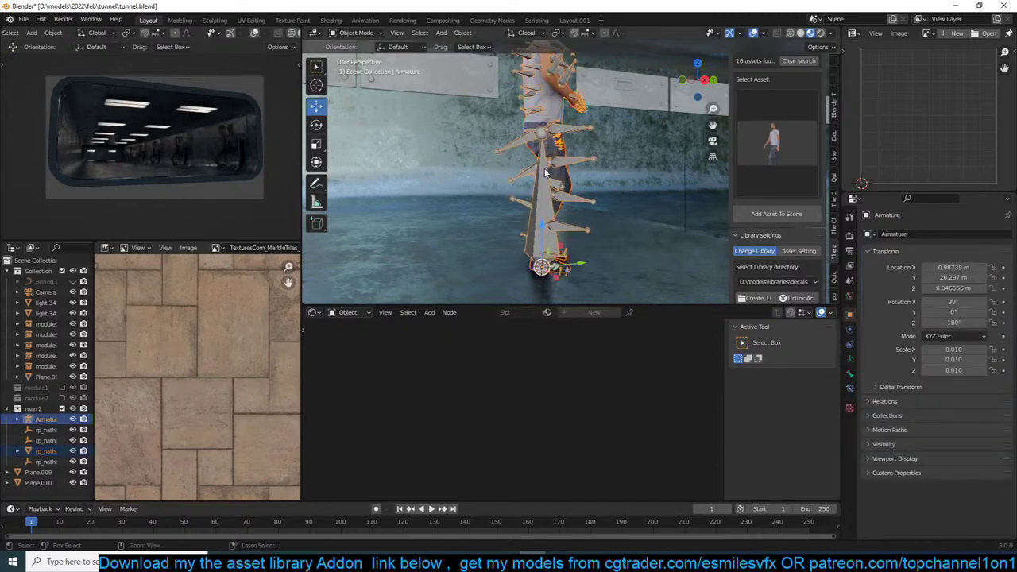
key(ctrl+p)
click(545, 172)
click(551, 177)
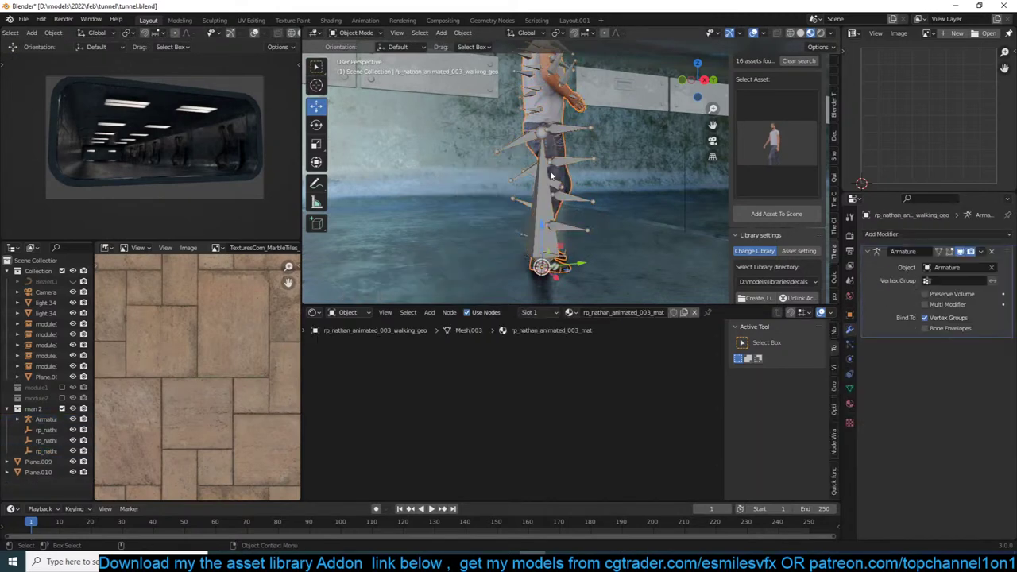
Scale the man's armature up by 1.335 and again by 1.170 in camera view, and save the file.
click(536, 191)
key(s)
click(654, 102)
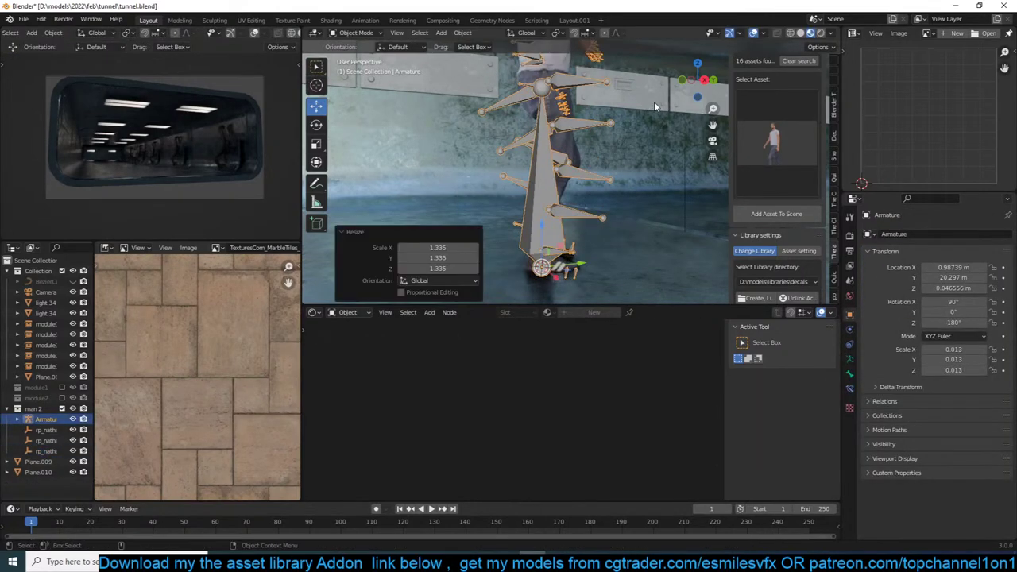
key(KP_0)
scroll(654, 102, up, 8)
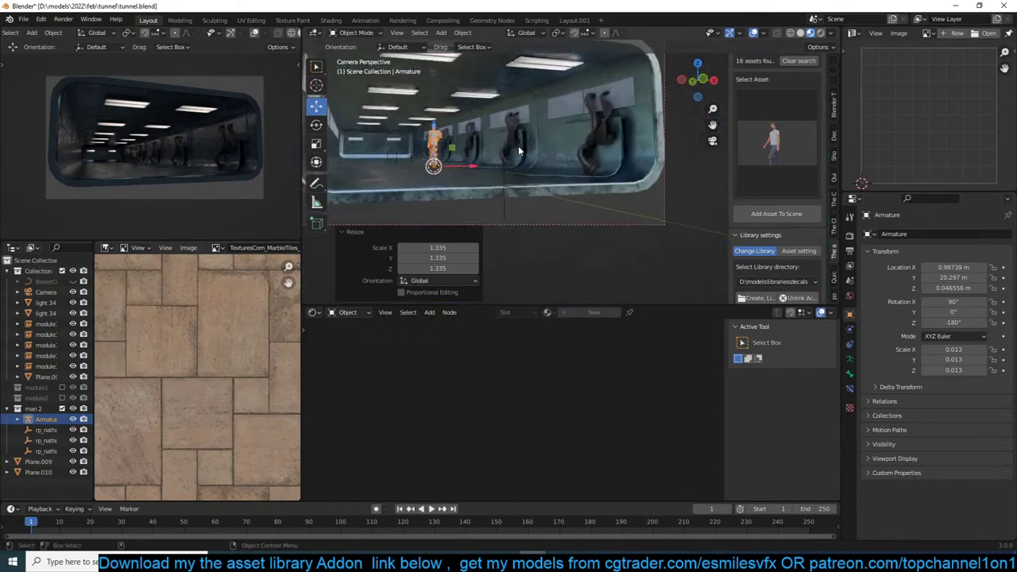
shift+middle_drag(577, 163, 610, 174)
key(s)
click(593, 147)
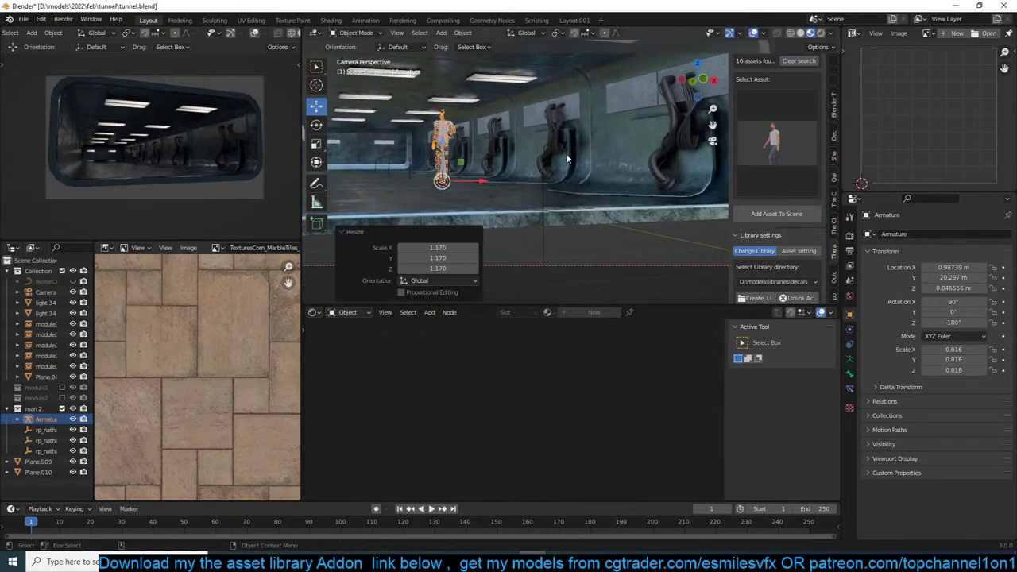
key(alt+a)
key(ctrl+s)
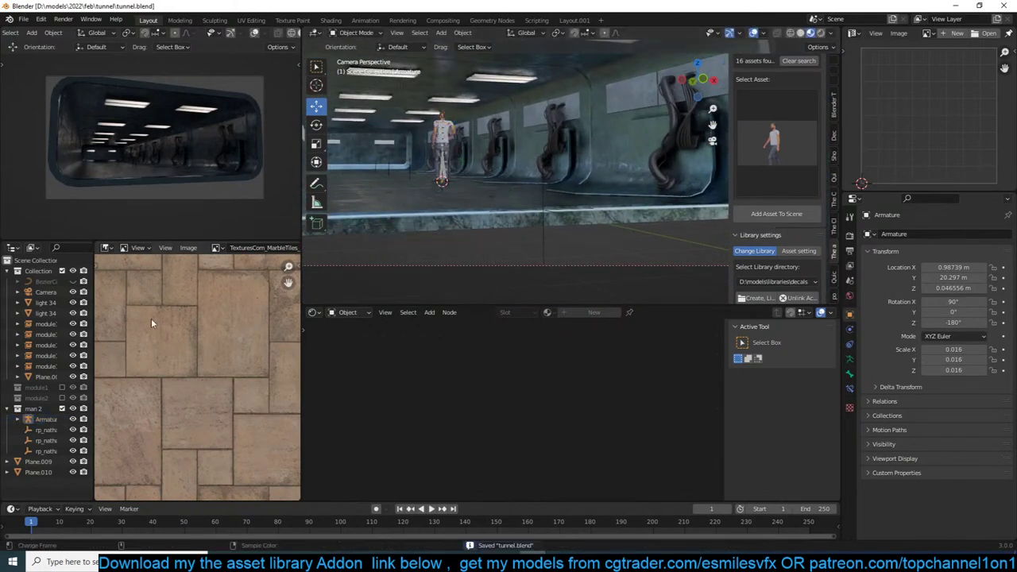
Include the module1 collection in the view layer and resume the rendered camera preview.
click(62, 387)
scroll(275, 37, down, 2)
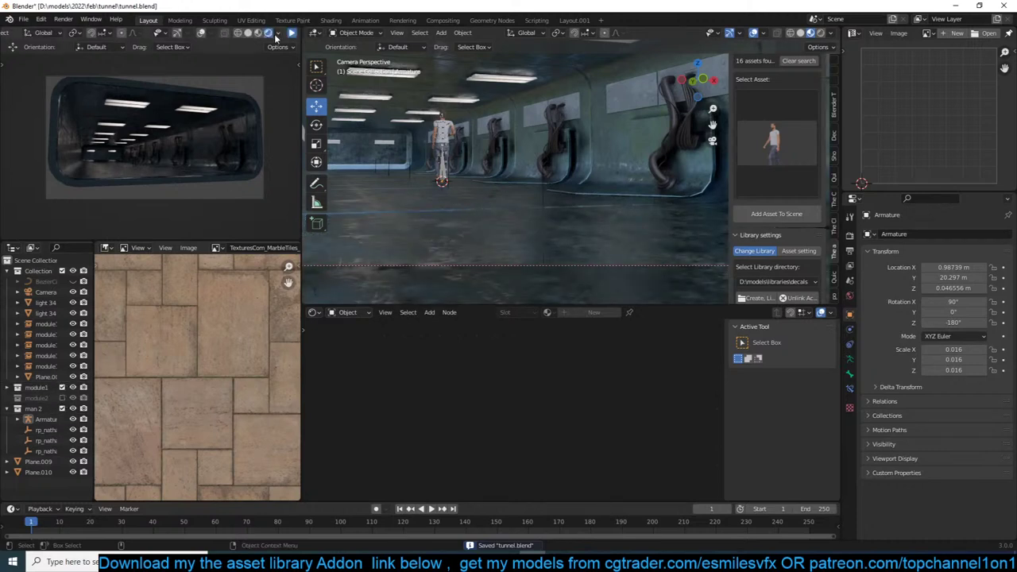
click(293, 34)
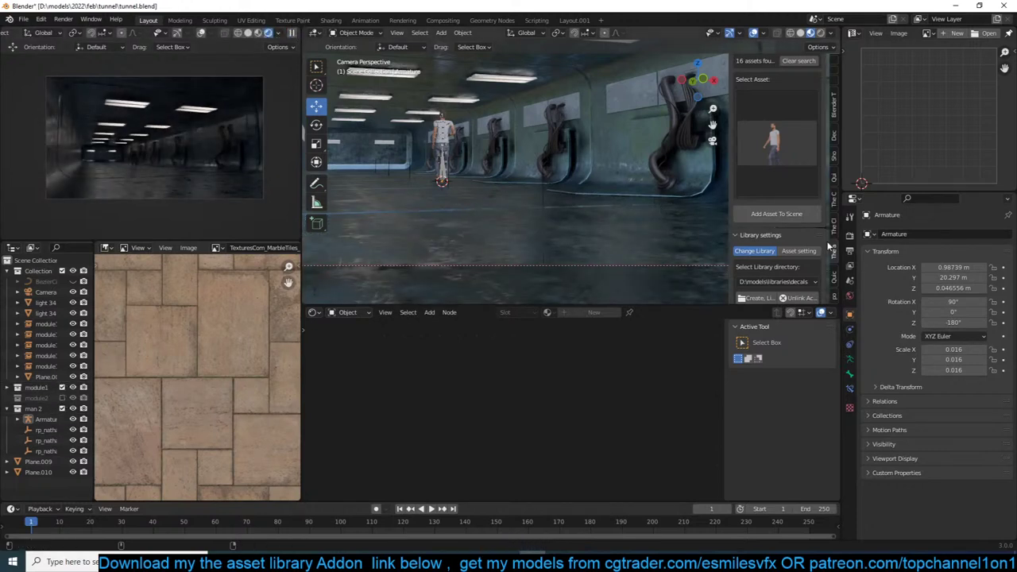
Set the world background strength to 0 and save the file.
click(849, 295)
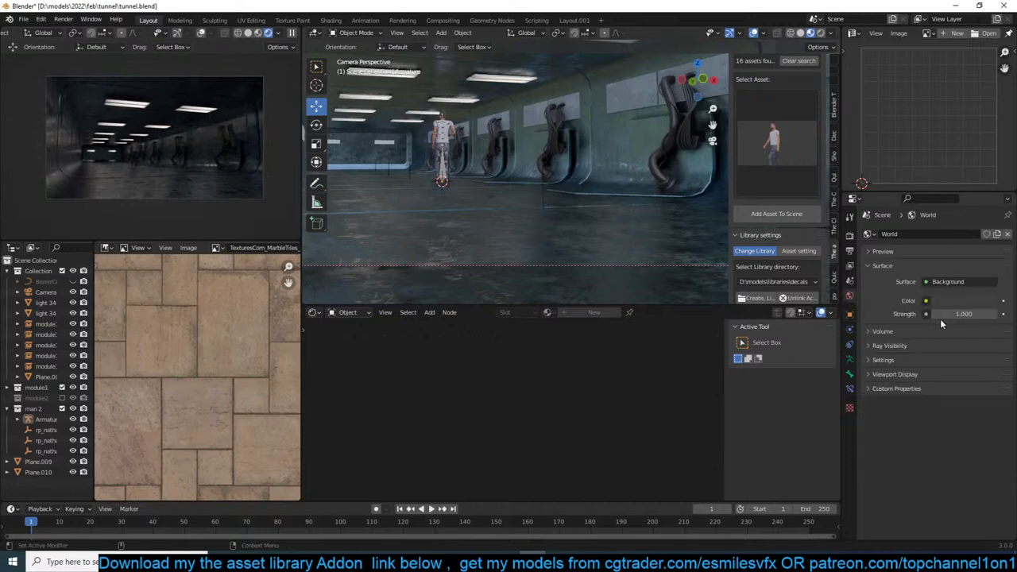
click(540, 205)
key(ctrl+s)
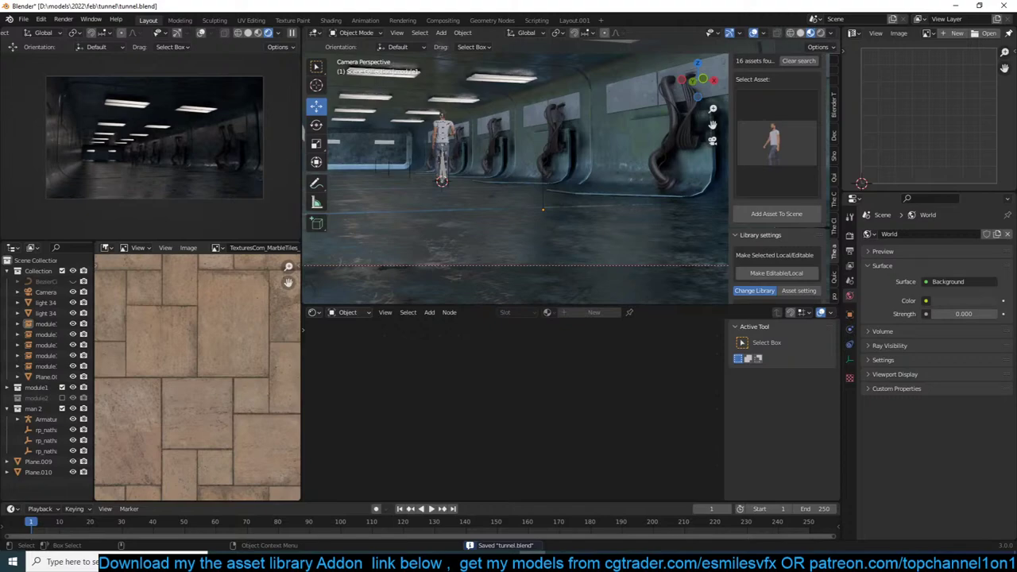
Switch to the browser and look through the artworks posted in the Discord server's general channel.
key(alt+Tab)
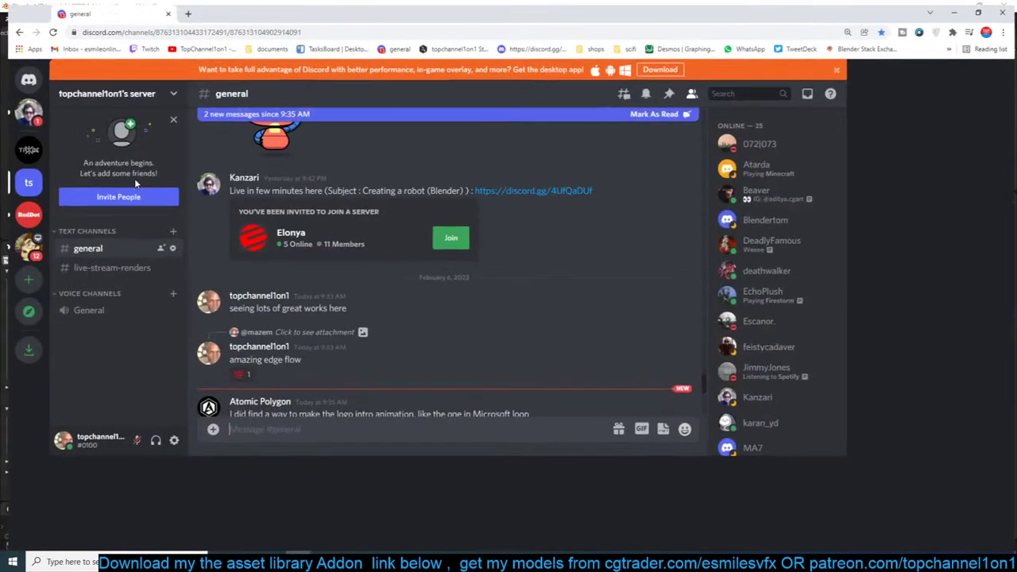
scroll(470, 287, up, 5)
scroll(470, 293, up, 15)
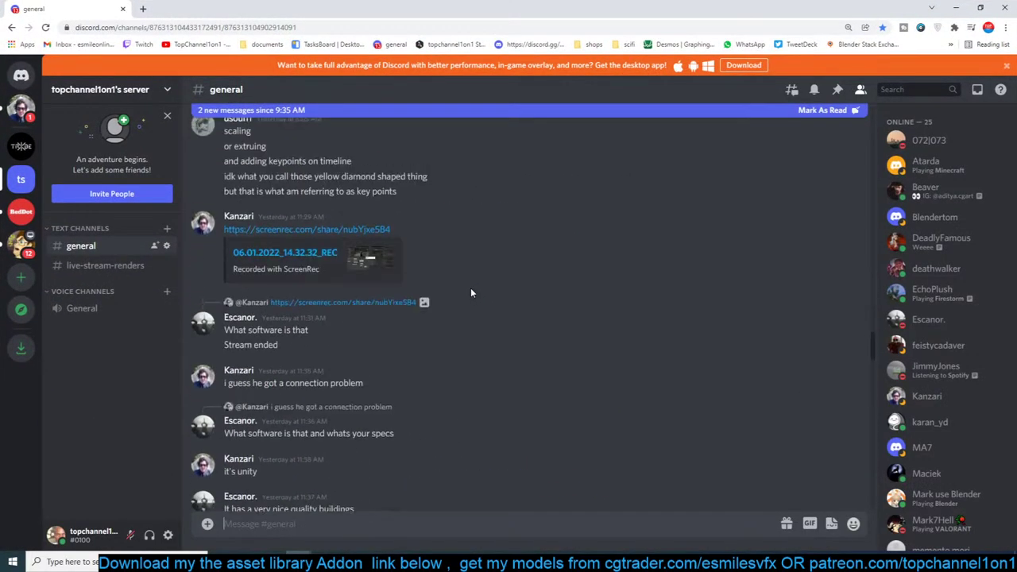
scroll(471, 292, up, 10)
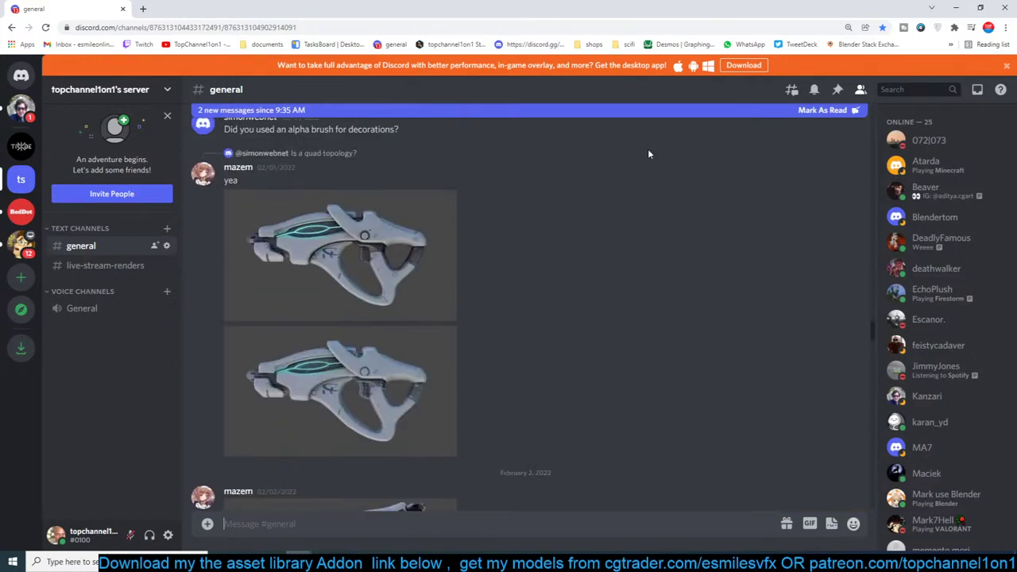
scroll(644, 150, up, 5)
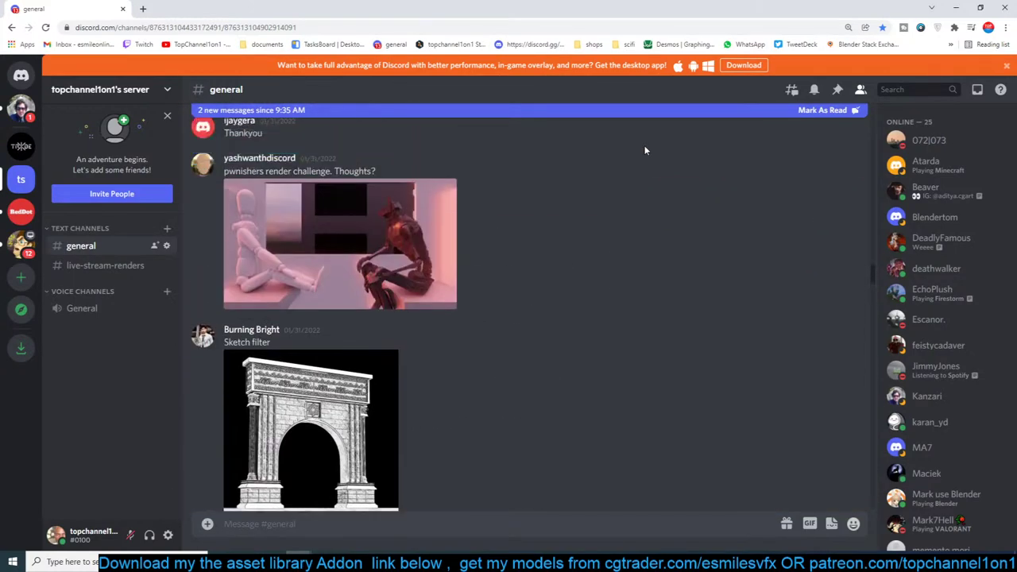
scroll(552, 209, down, 5)
scroll(479, 263, down, 4)
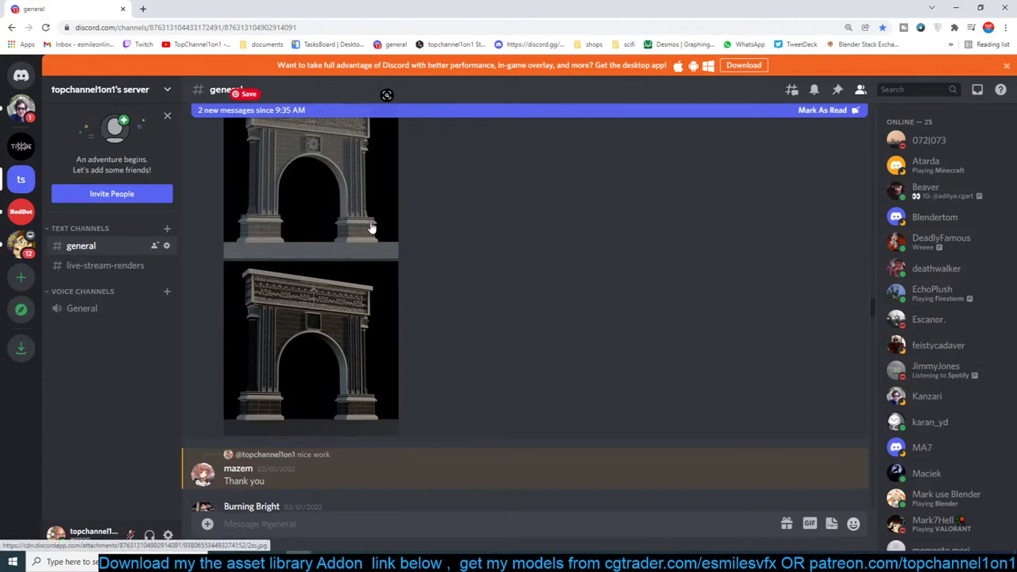
scroll(341, 242, up, 2)
scroll(342, 294, up, 3)
scroll(350, 239, down, 5)
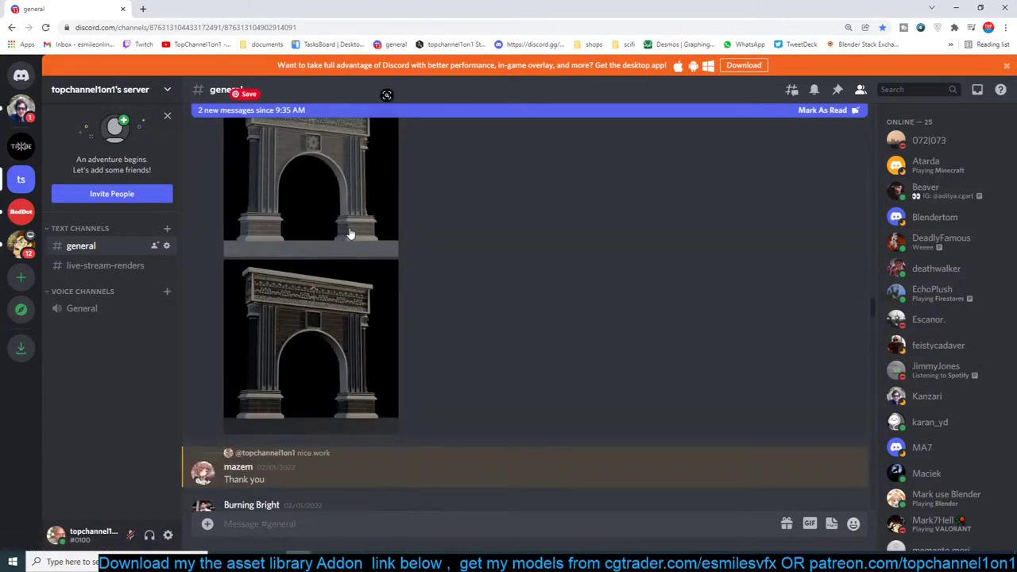
scroll(350, 233, up, 5)
scroll(368, 251, up, 3)
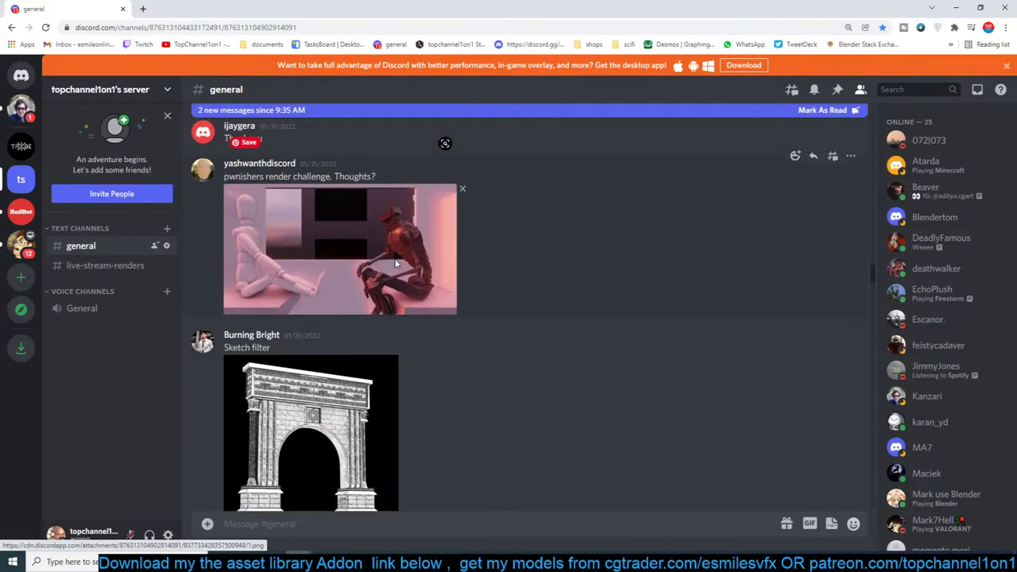
Examine the mannequin and robot render and the spaceship render enlarged in the general channel, and return to Blender.
click(398, 282)
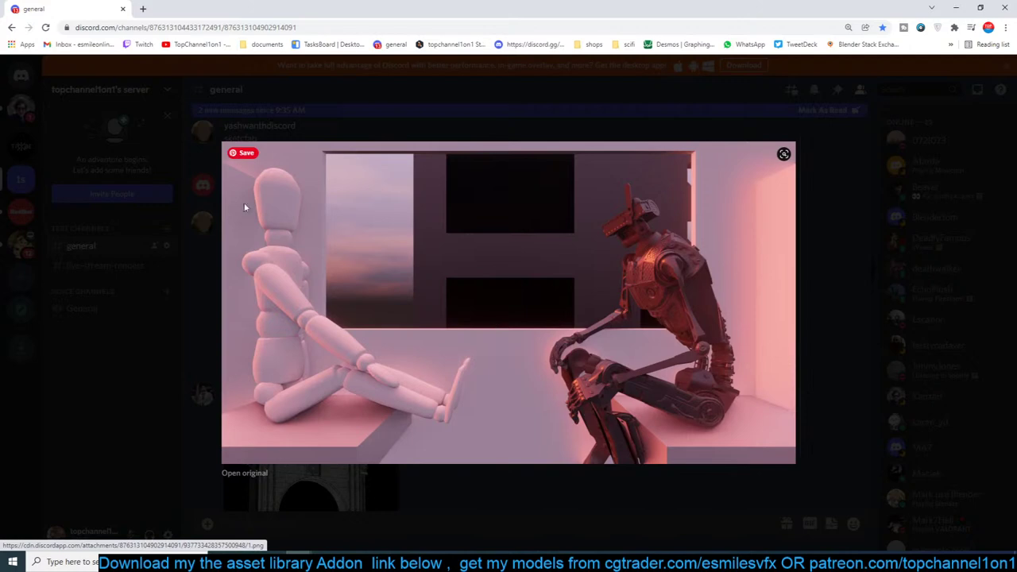
click(188, 320)
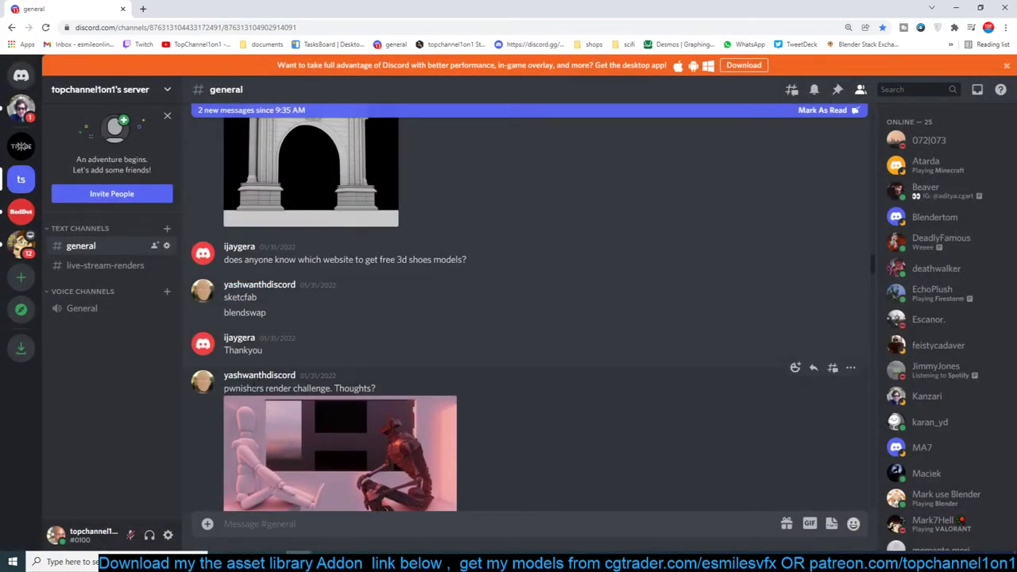
scroll(472, 338, up, 5)
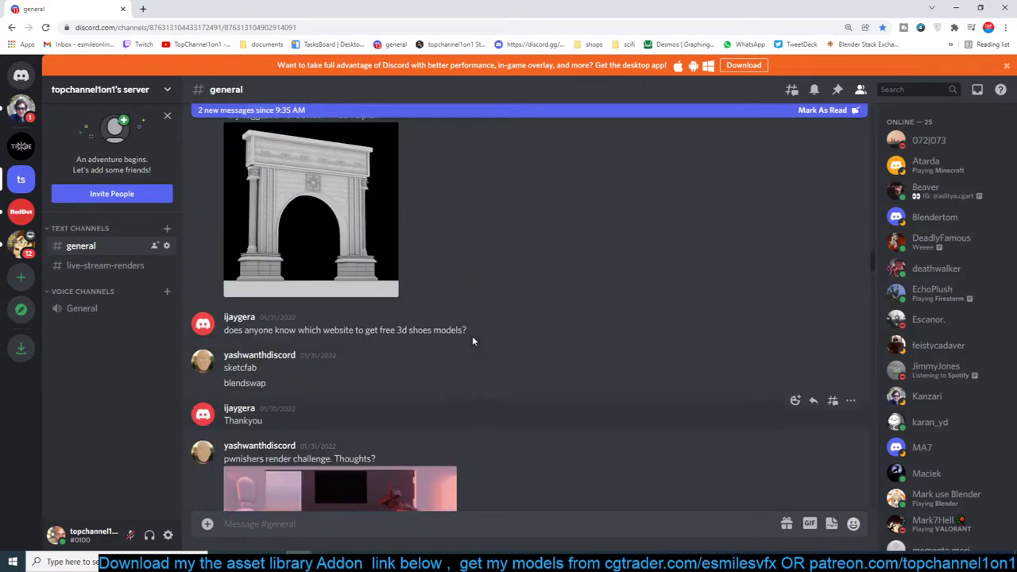
click(403, 279)
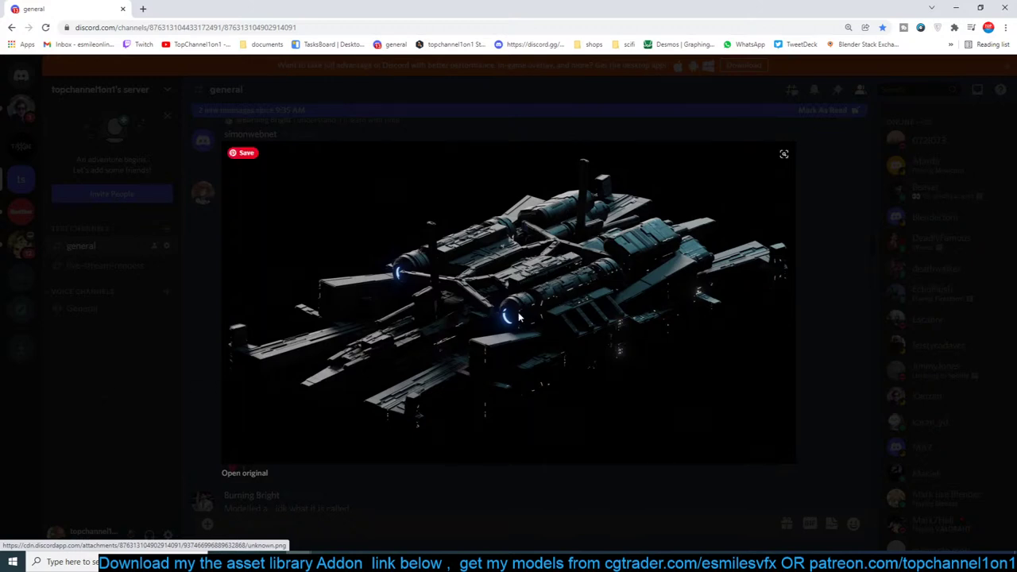
click(810, 238)
drag(453, 9, 0, 96)
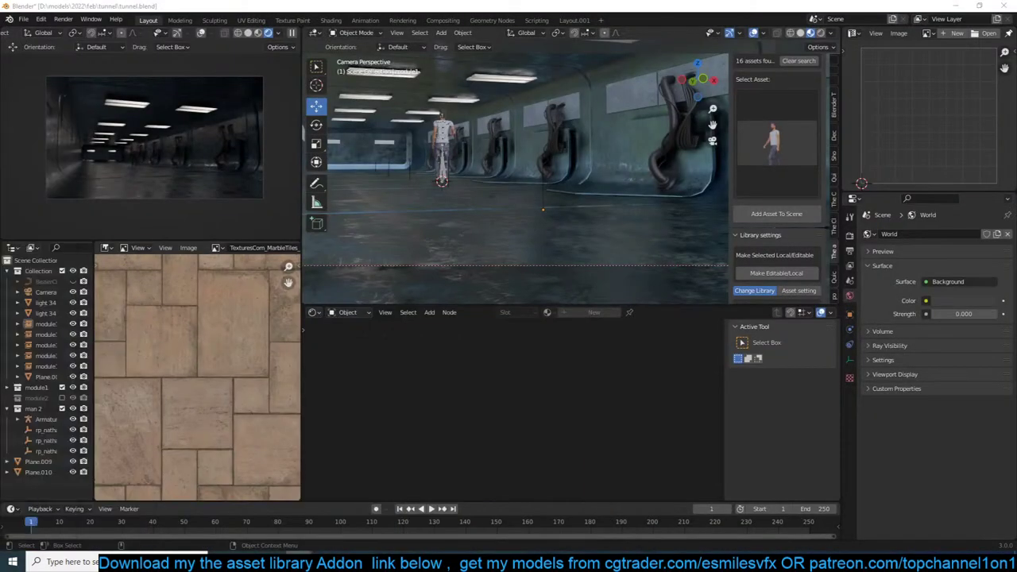
click(538, 162)
scroll(539, 161, up, 2)
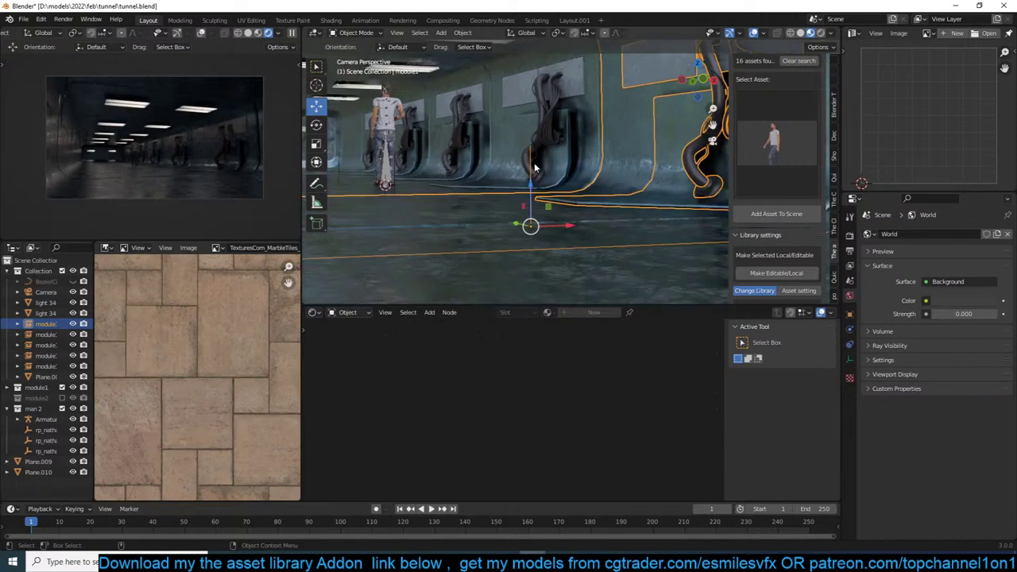
middle_drag(526, 99, 548, 170)
scroll(532, 163, up, 4)
key(alt+a)
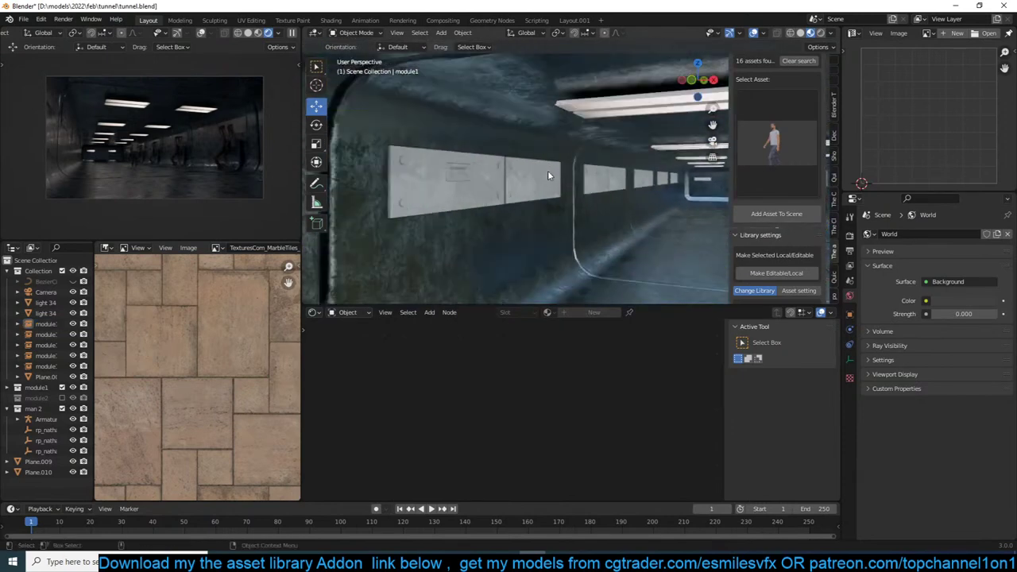
key(shift+a)
Select and frame the man's armature, and add an area light to the scene.
middle_drag(669, 211, 531, 131)
click(568, 189)
click(581, 189)
key(KP_Decimal)
key(alt+a)
key(shift+a)
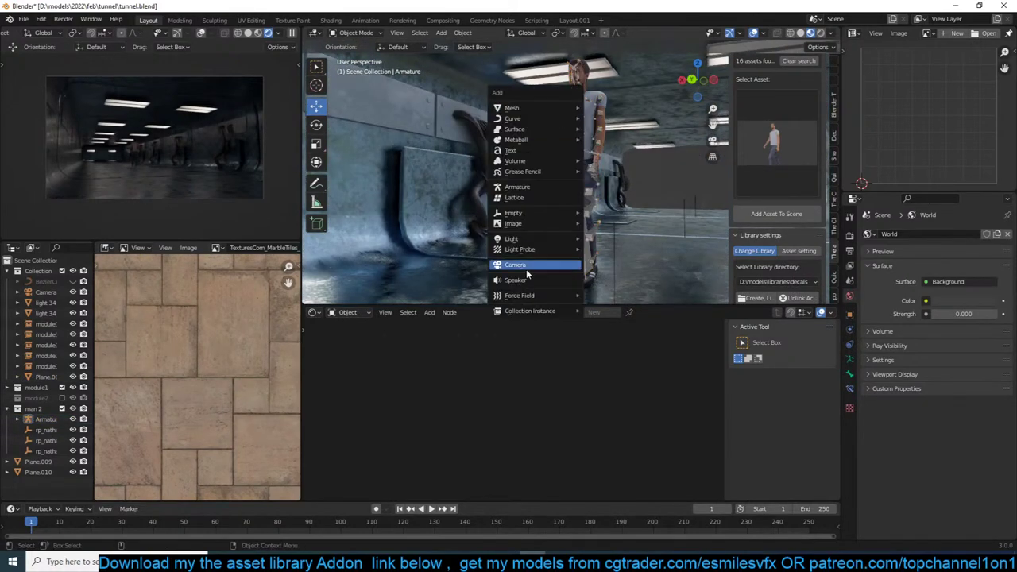
mouse_move(564, 240)
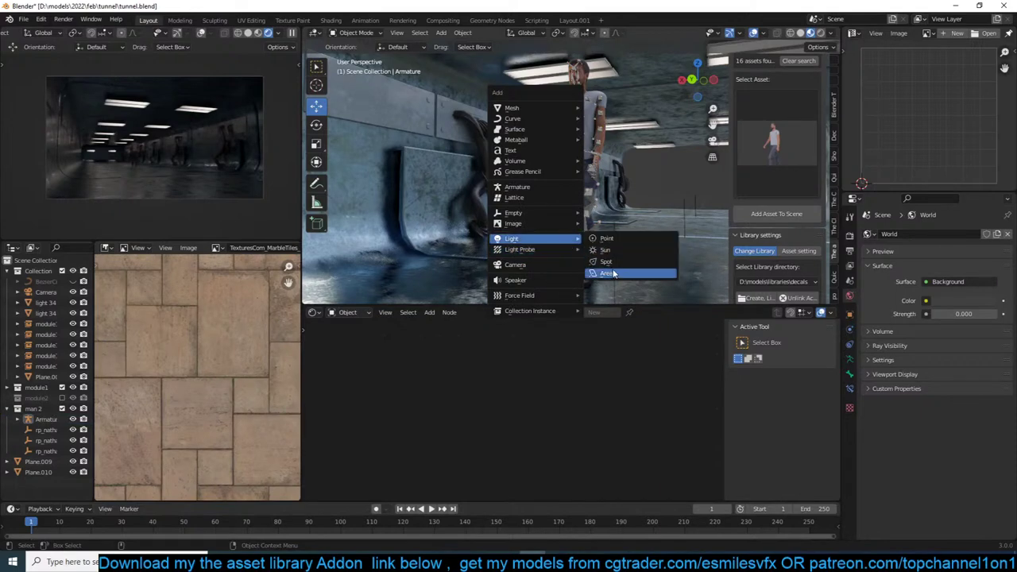
click(648, 273)
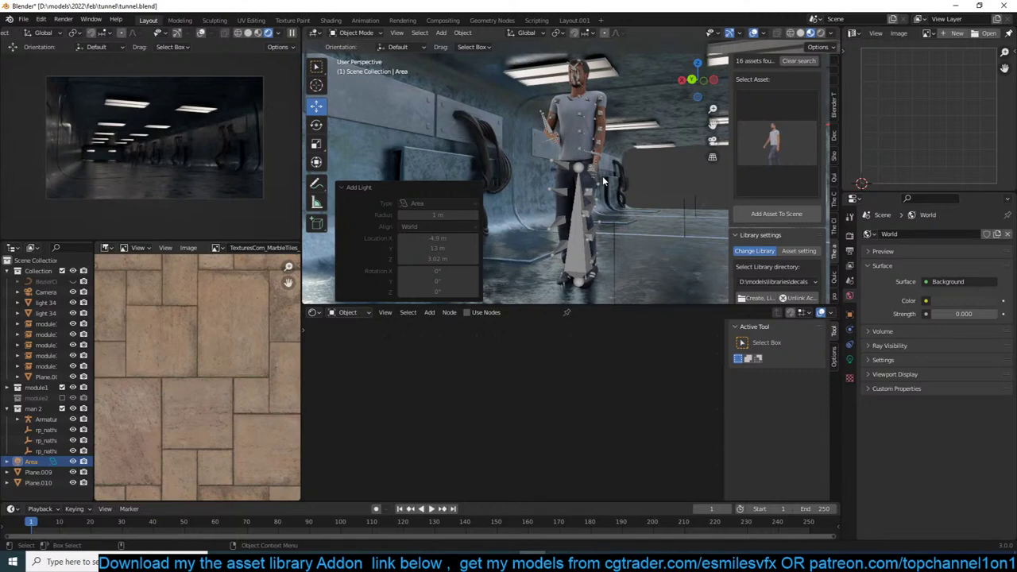
Move the area light about 0.70 m in X, 0.96 m in Y and 1.16 m in Z, above and in front of the man.
middle_drag(611, 177, 592, 143)
scroll(565, 170, down, 5)
scroll(561, 170, up, 6)
key(g)
click(494, 89)
middle_drag(540, 119, 512, 151)
scroll(512, 152, down, 3)
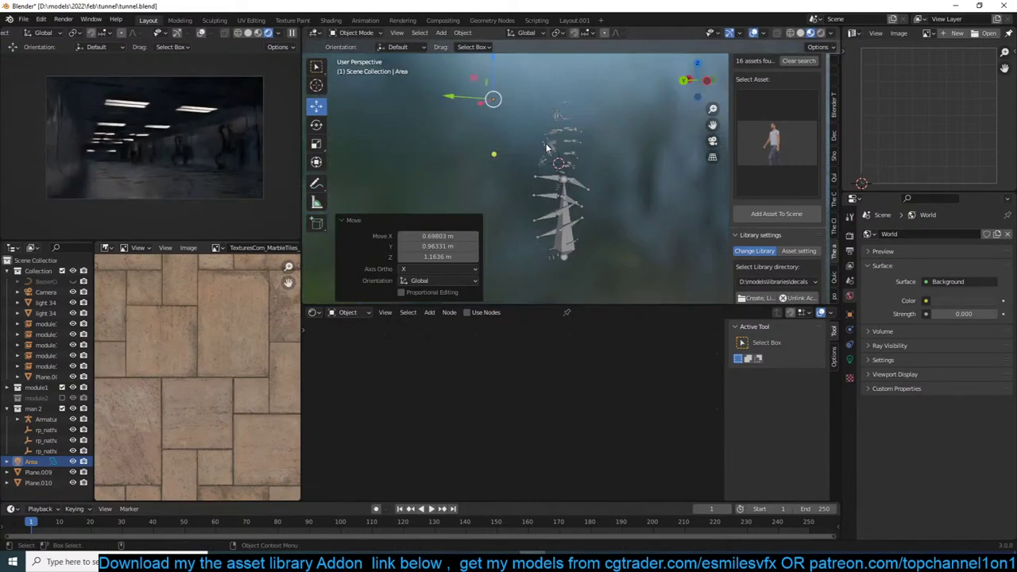
Tilt the area light towards the man about the global X axis and shift it about -0.44 m in X and 0.11 m in Y.
scroll(512, 155, up, 2)
scroll(511, 154, up, 4)
scroll(511, 154, down, 2)
key(r)
key(x)
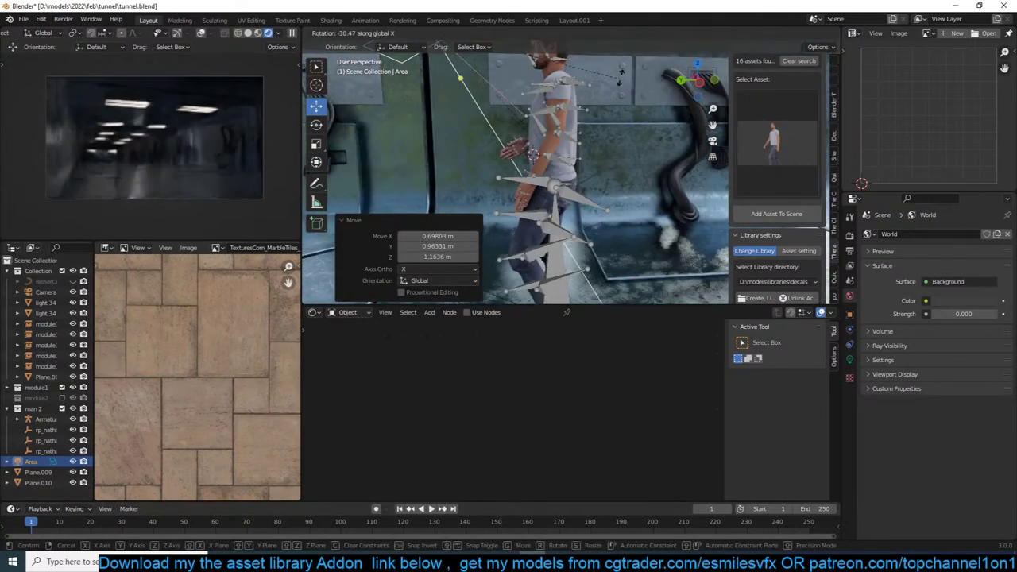
click(605, 320)
middle_drag(605, 319, 598, 209)
key(g)
click(592, 180)
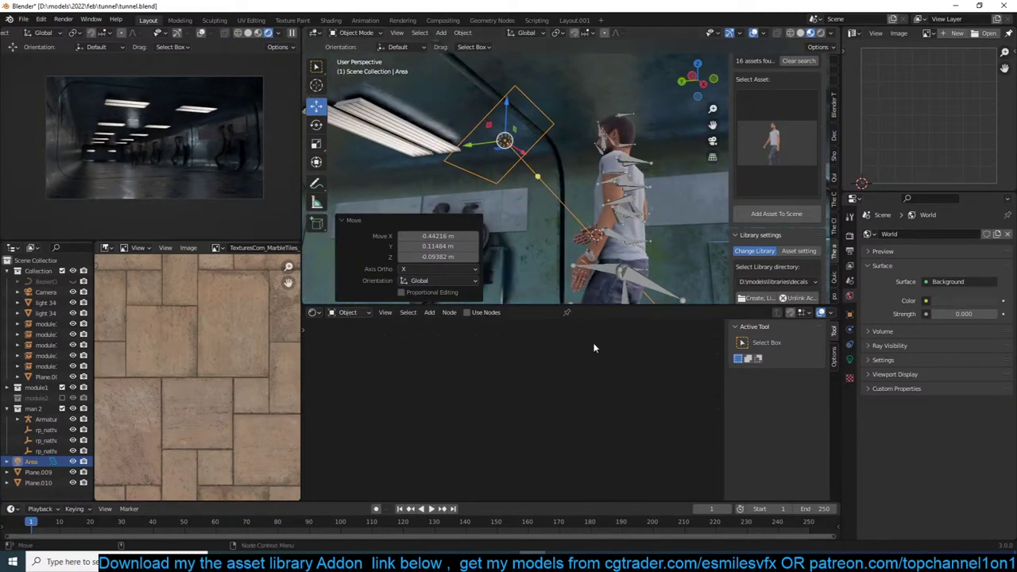
Try a power of 1000 W on the area light and settle on 100 W.
click(849, 360)
click(942, 307)
text(1000)
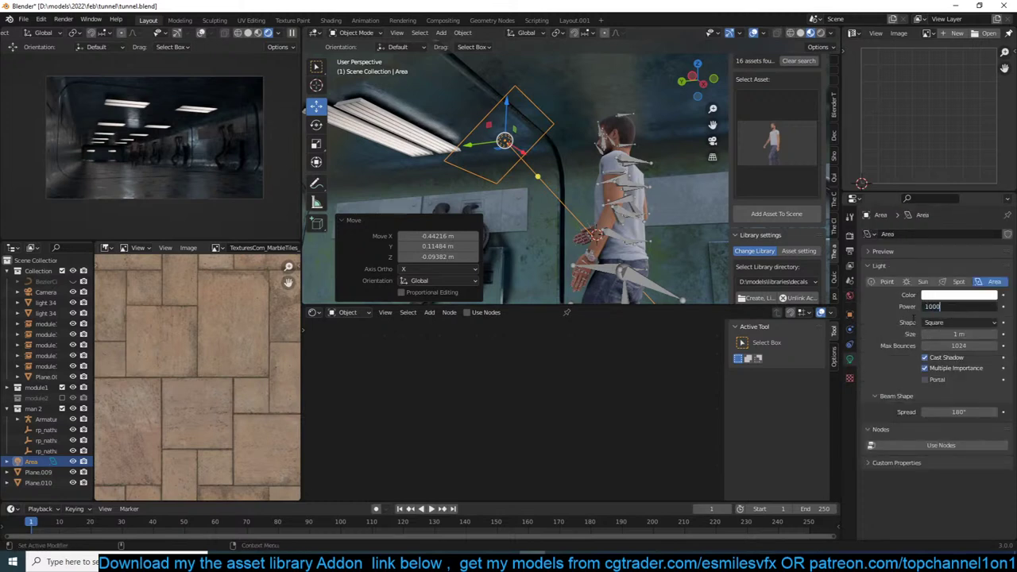
key(Return)
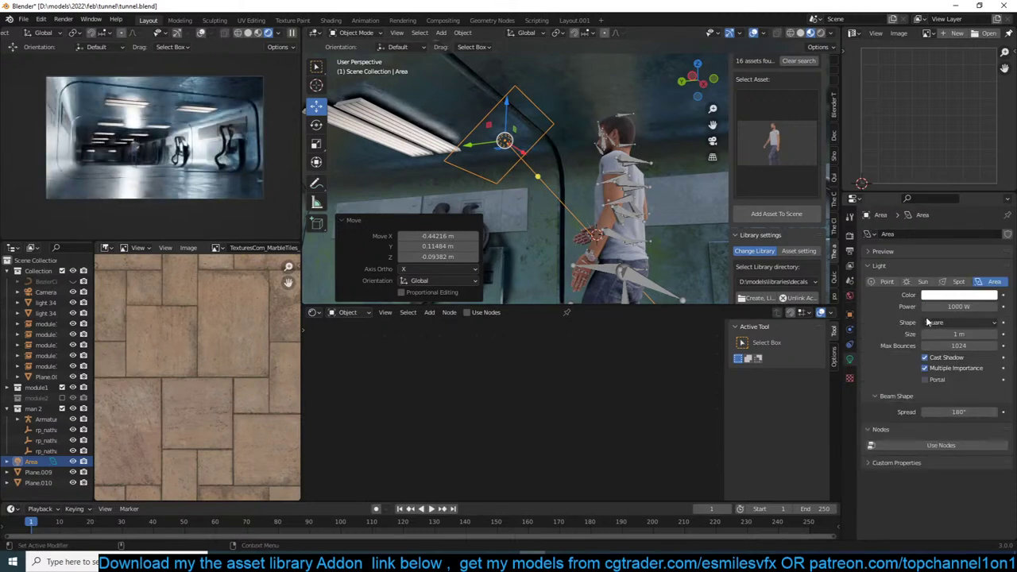
click(958, 306)
text(100)
key(Return)
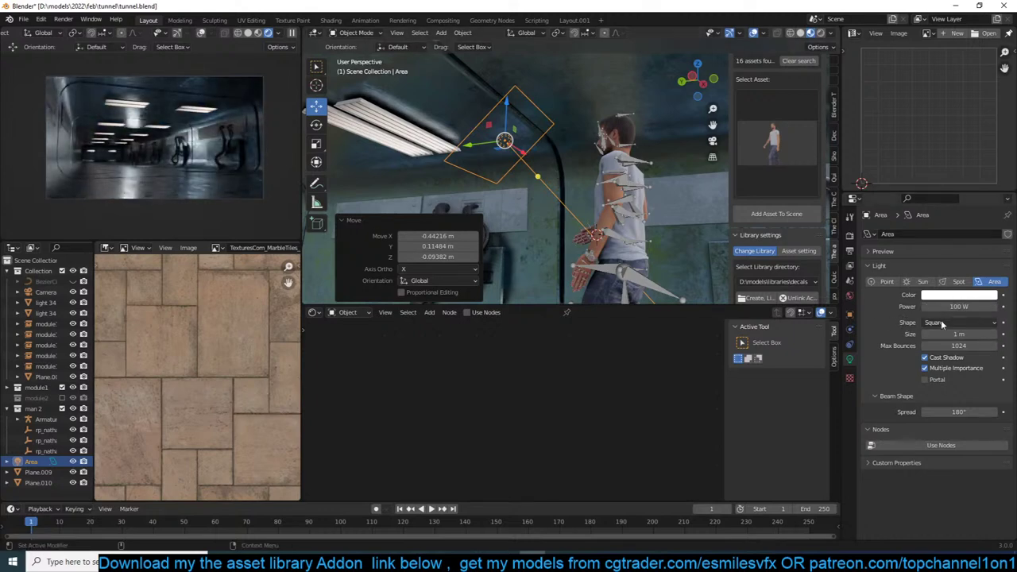
Rotate the area light freely with the trackball rotation and move it to the man's side, about 1.38 m in X and 0.20 m in Y.
middle_drag(587, 172, 560, 163)
key(g)
click(611, 193)
key(r)
key(r)
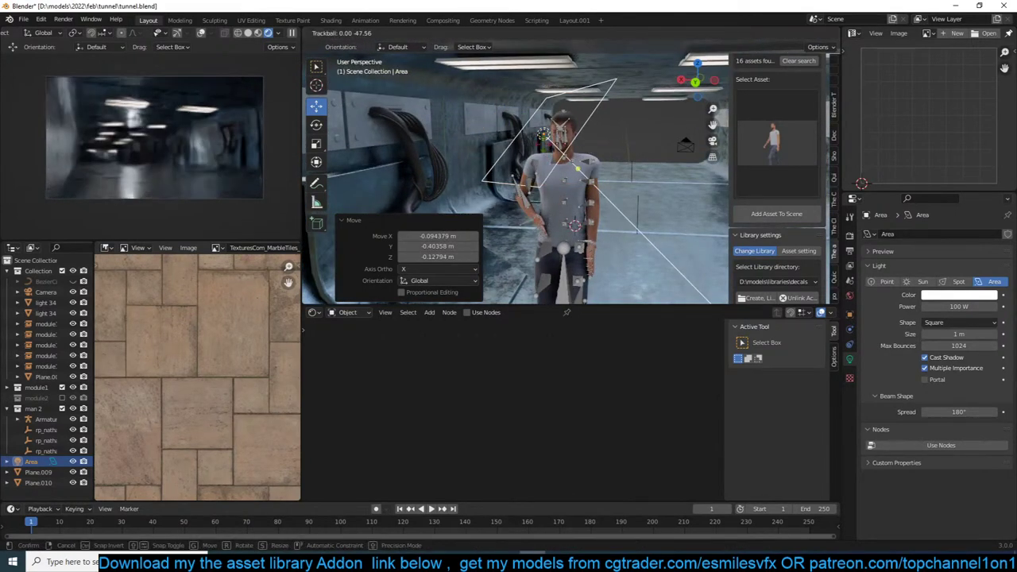
click(582, 143)
key(g)
click(468, 169)
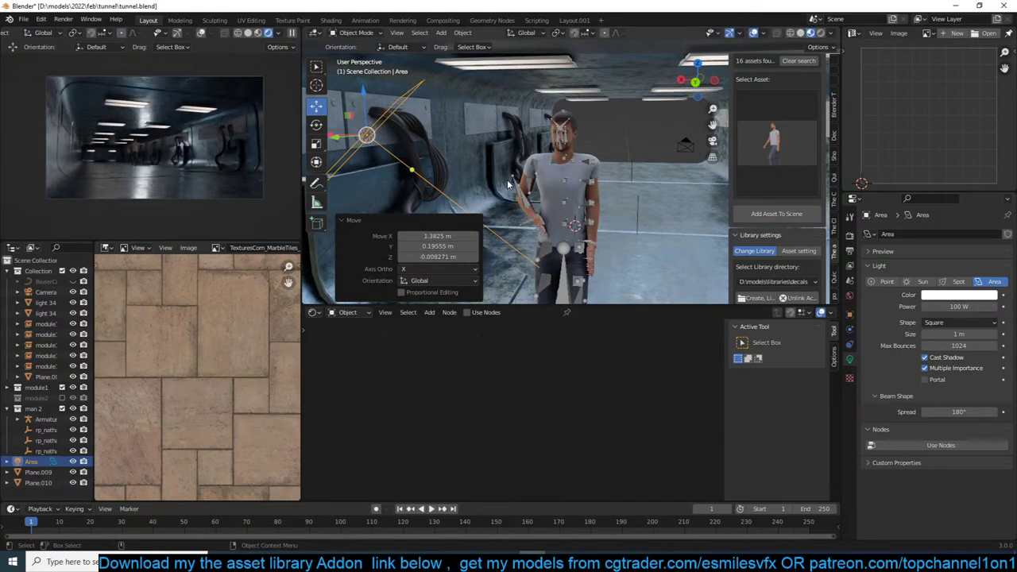
In camera view, move the area light about 0.83 m in X, -0.32 m in Y and 0.48 m in Z, and save the file.
middle_drag(504, 184, 564, 195)
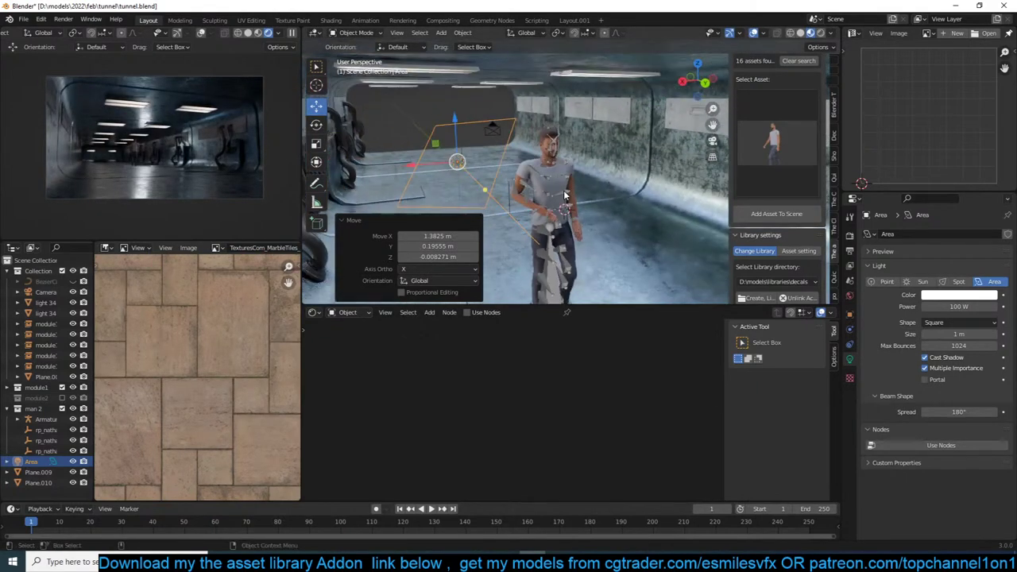
key(KP_3)
key(KP_0)
scroll(565, 191, up, 3)
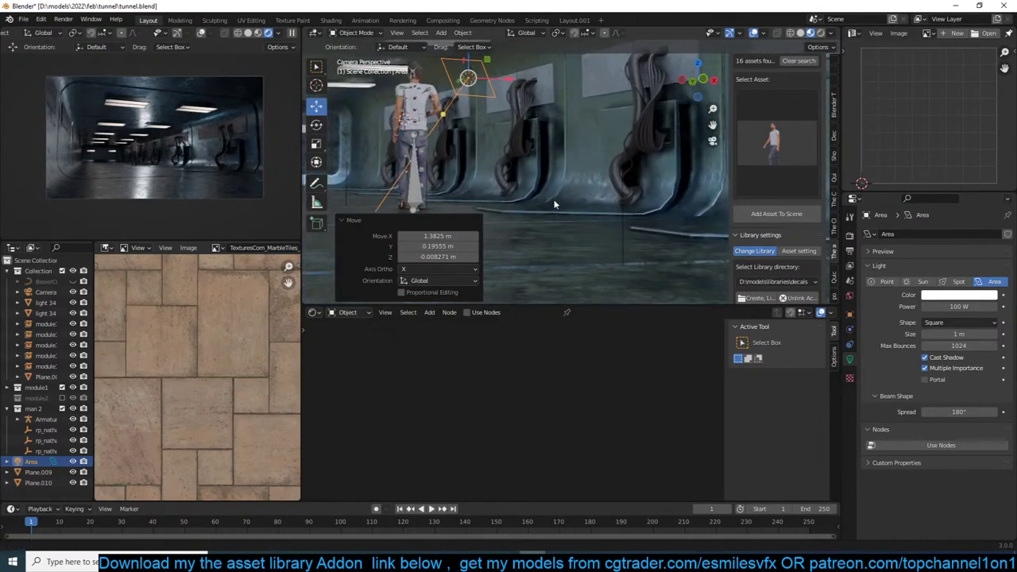
shift+middle_drag(555, 204, 550, 215)
key(g)
click(593, 185)
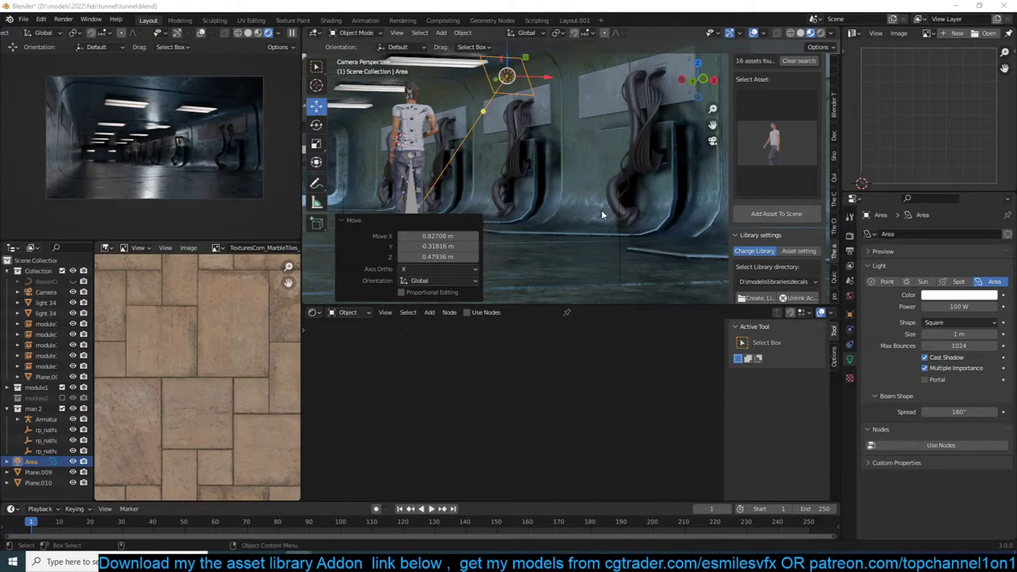
key(ctrl+s)
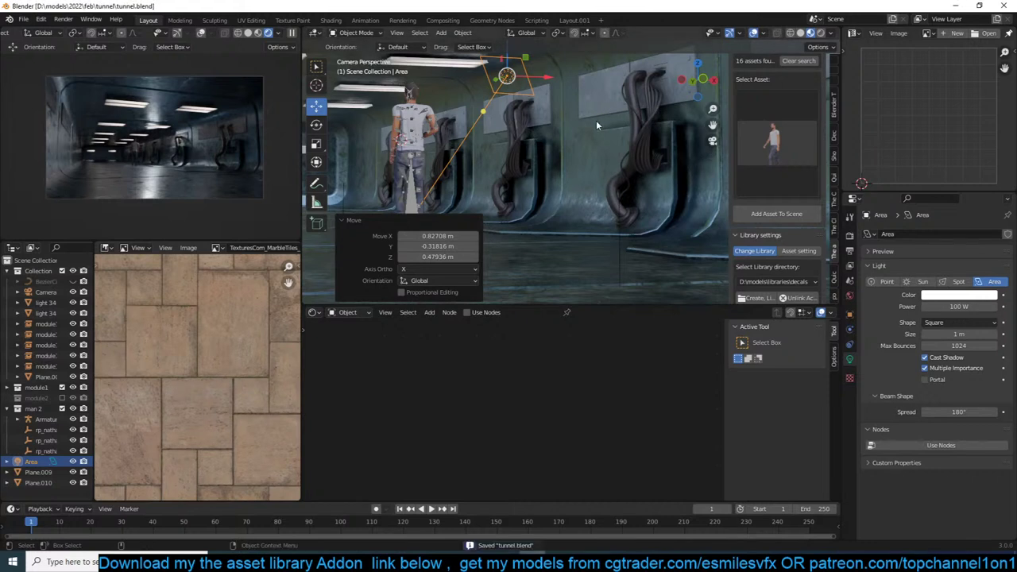
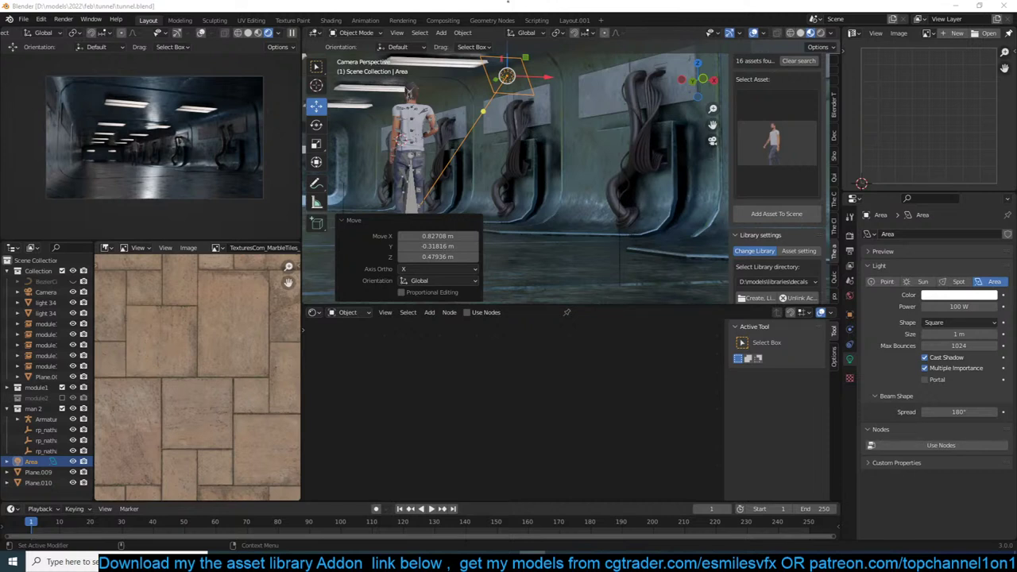
Pause the rendered preview and move the area light to the front of the man.
click(291, 34)
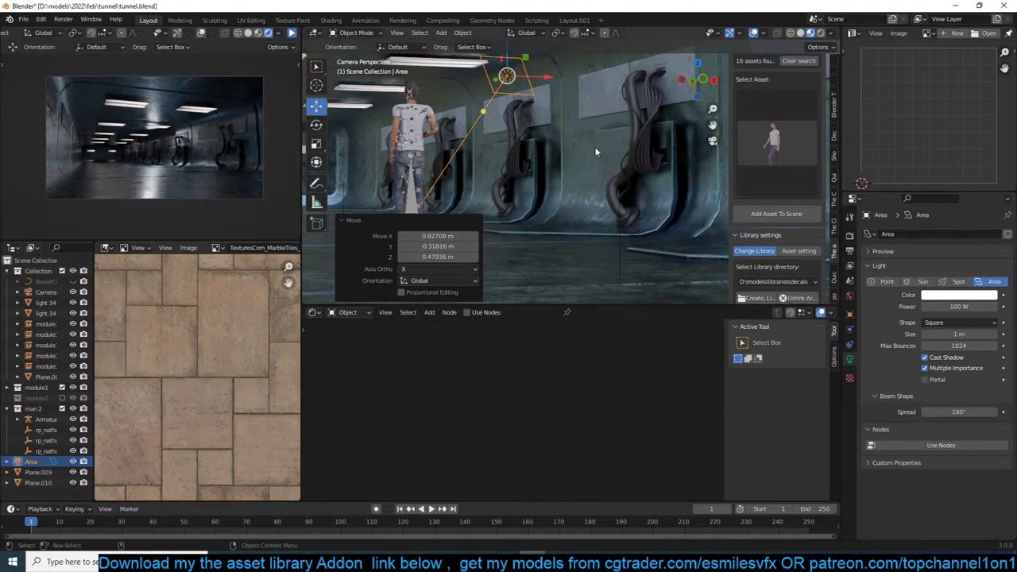
click(347, 222)
middle_drag(472, 154, 634, 164)
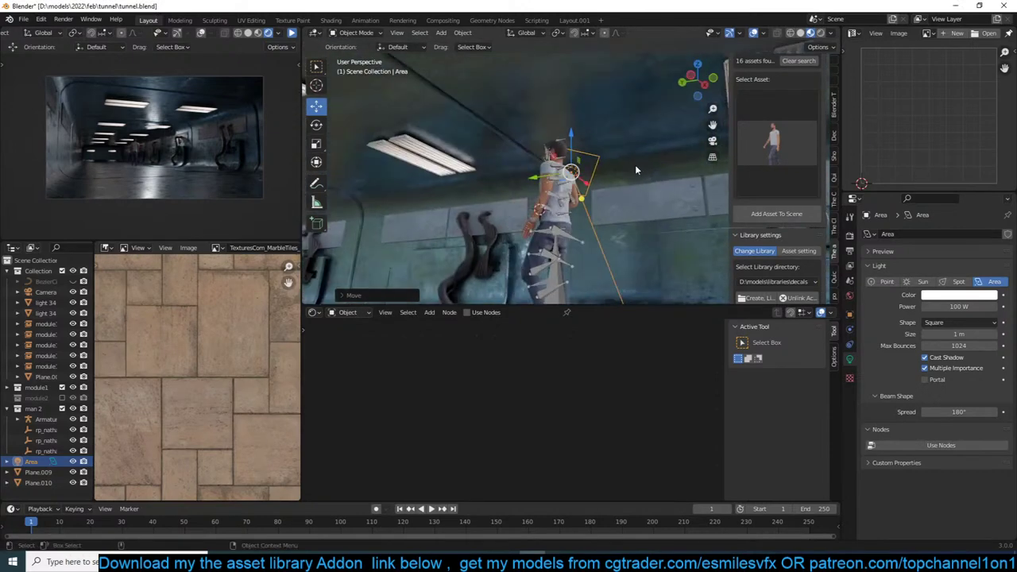
drag(621, 166, 554, 167)
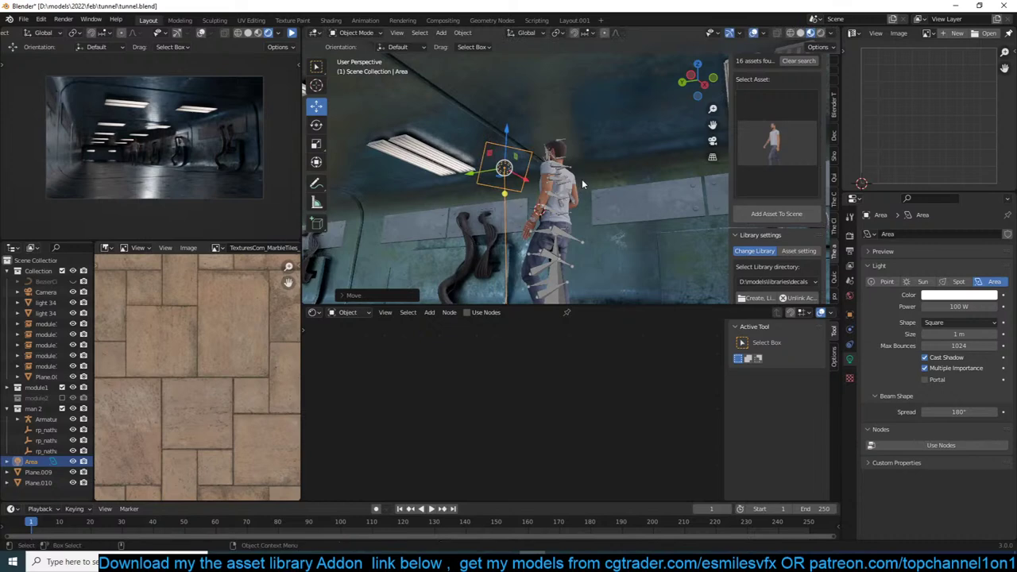
Reorient the area light with a free trackball rotation and refresh the rendered preview from the camera view.
key(r)
key(r)
click(601, 177)
middle_drag(601, 177, 561, 202)
key(KP_0)
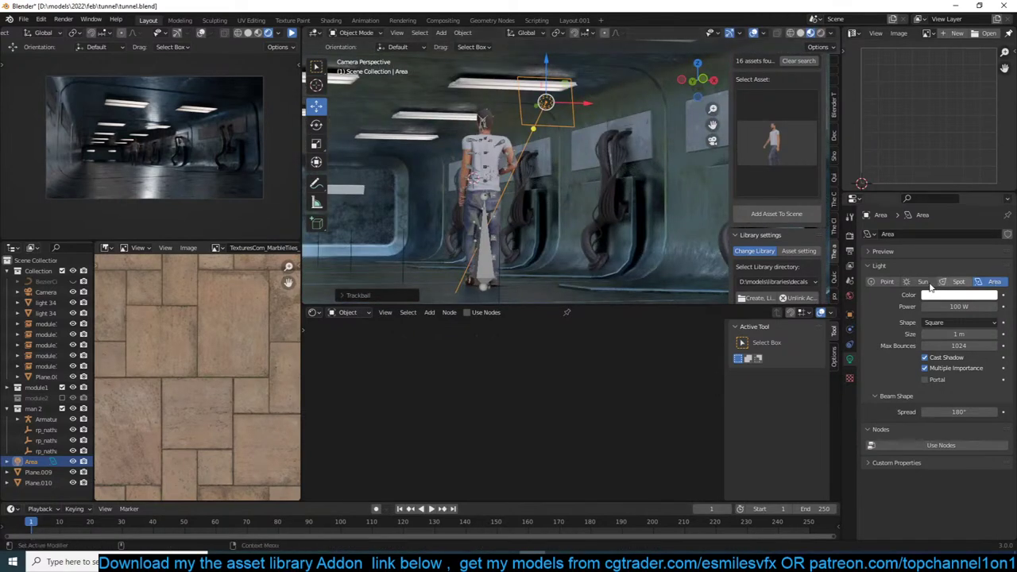
click(292, 33)
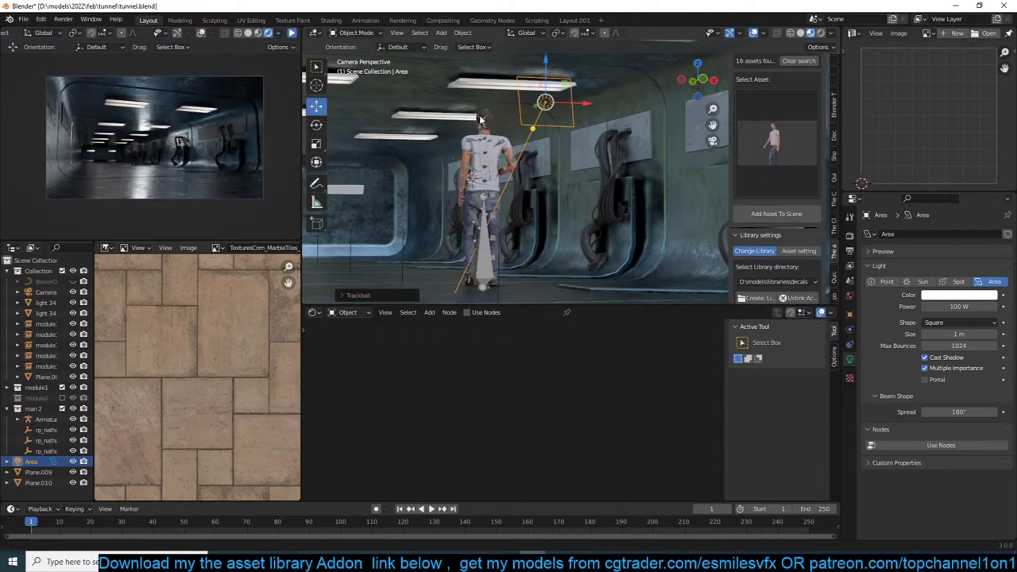
Deselect the area light, and select and frame Plane.009, the striped grille on the separate panel beside the tunnel.
shift+middle_drag(486, 120, 461, 122)
scroll(463, 127, down, 5)
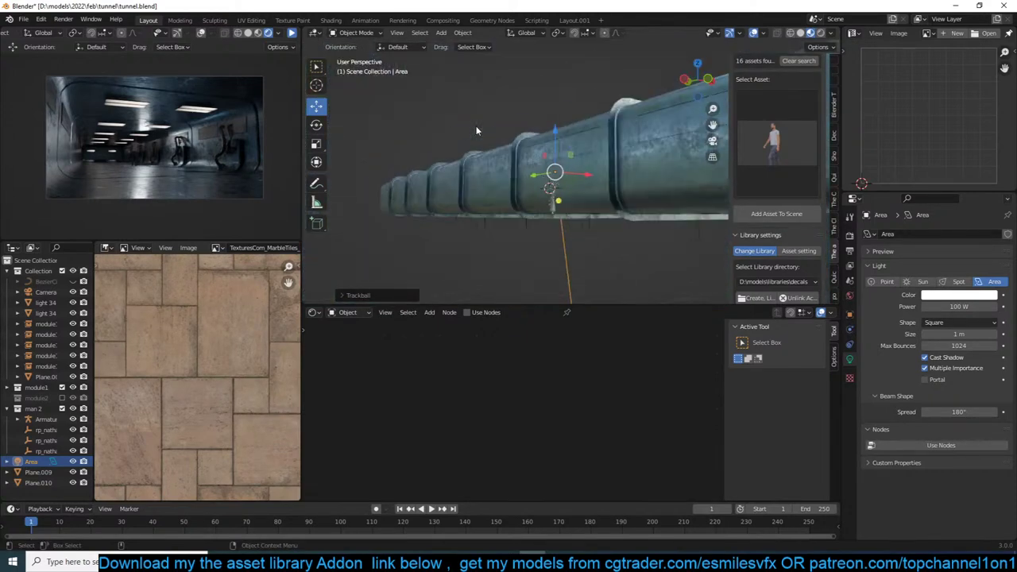
key(KP_0)
click(480, 129)
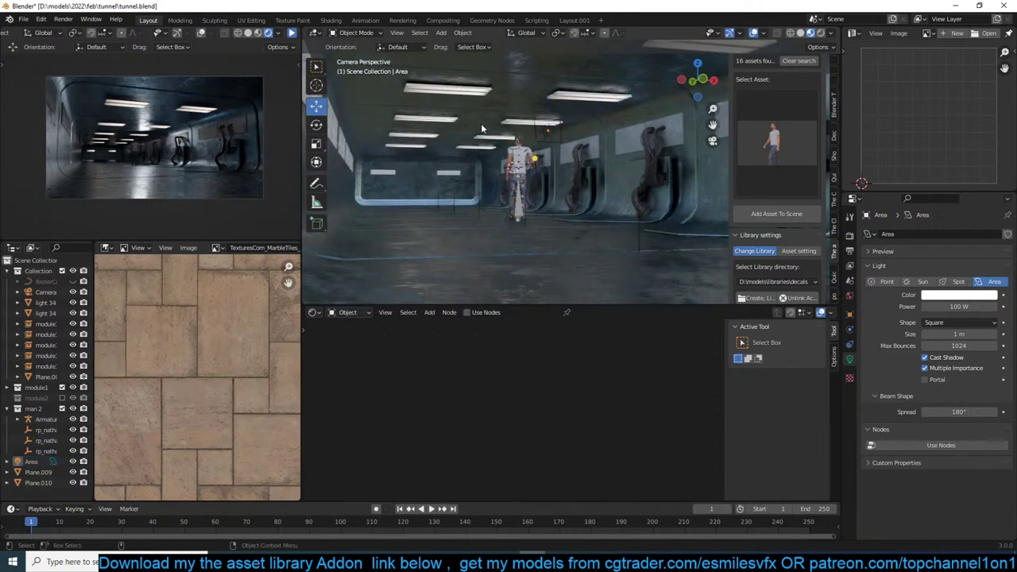
middle_drag(503, 116, 520, 143)
scroll(518, 146, up, 6)
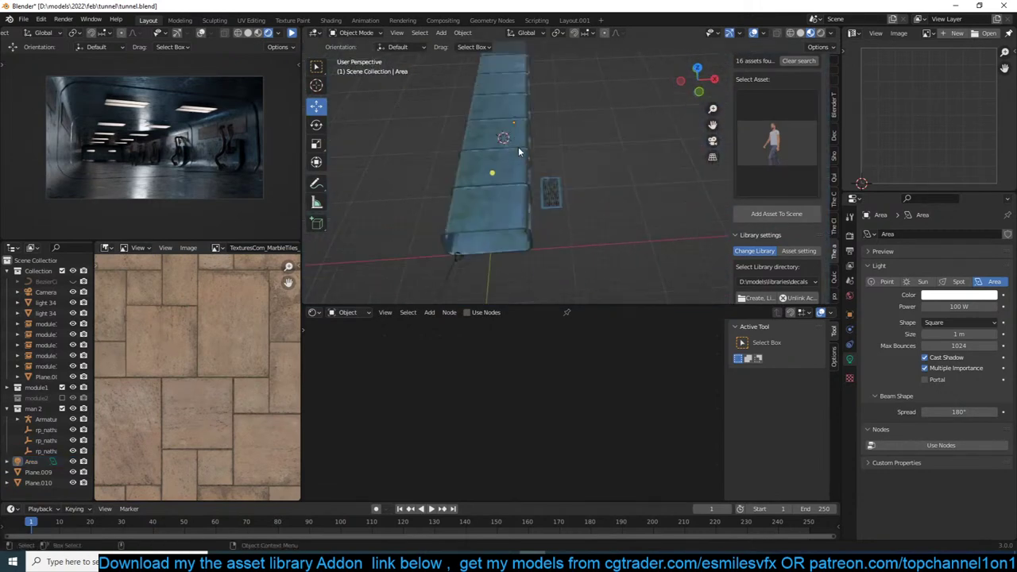
click(540, 205)
key(KP_Decimal)
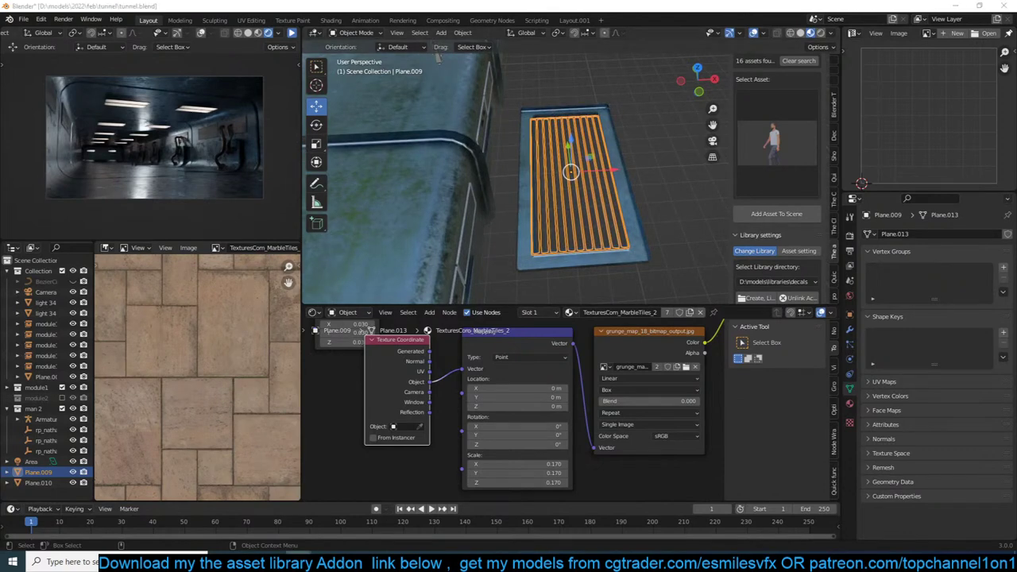
Load the reference image of a figure walking through a dark tunnel into the image editor and fit the figure in view.
drag(0, 208, 0, 281)
drag(97, 362, 178, 356)
scroll(178, 356, down, 2)
scroll(178, 356, up, 2)
middle_drag(223, 352, 208, 349)
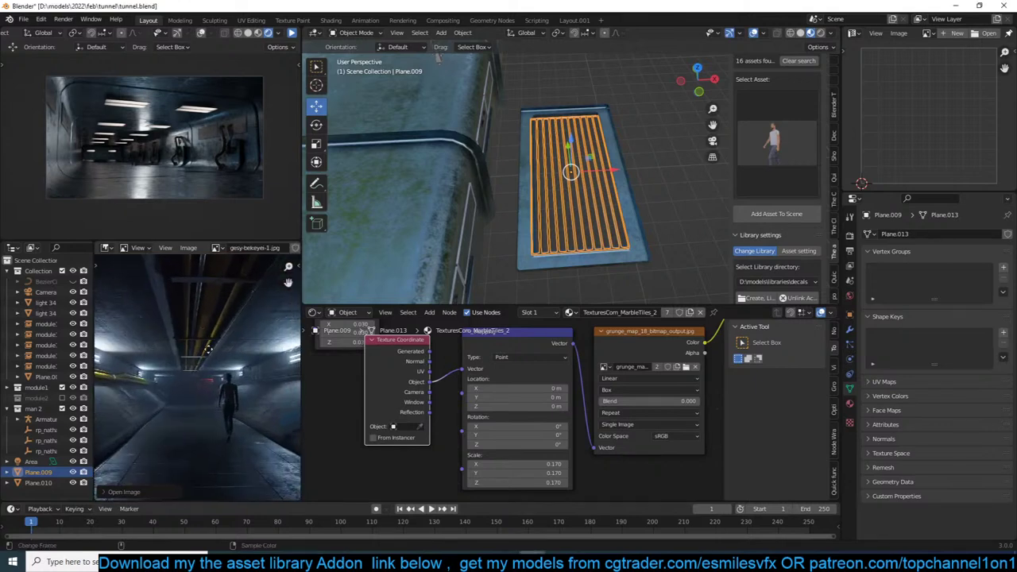
ctrl+scroll(207, 348, down, 5)
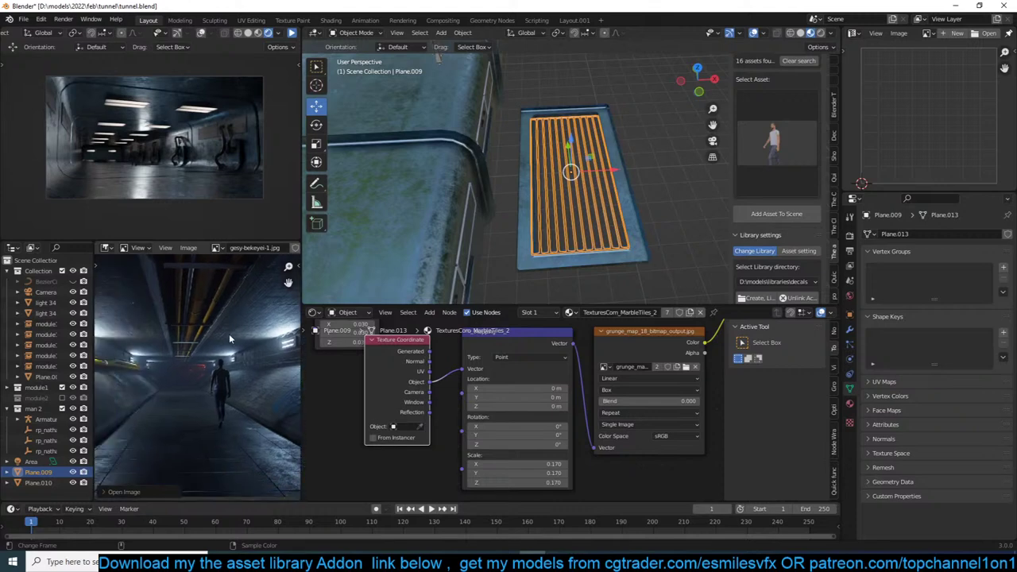
scroll(529, 190, down, 3)
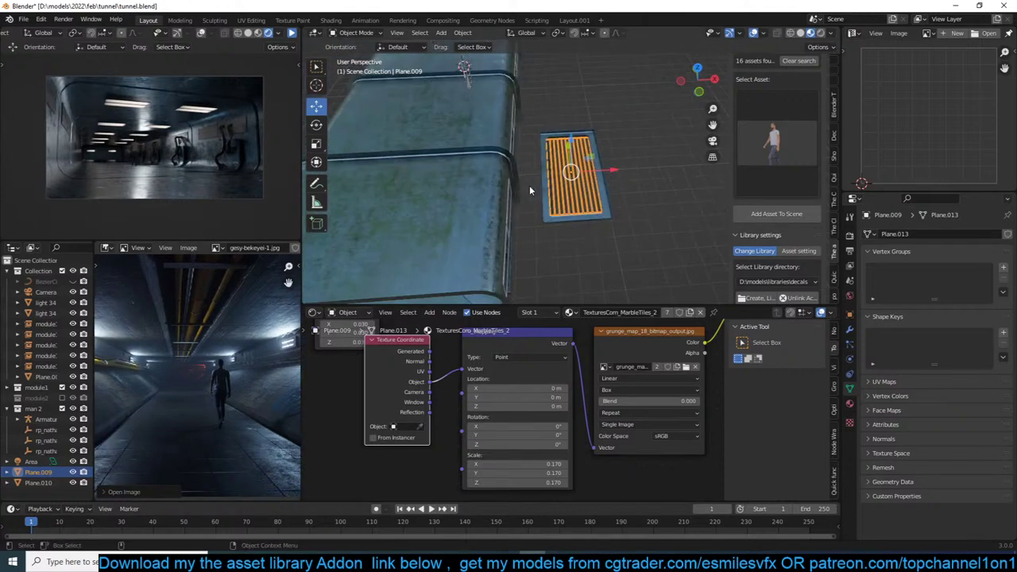
Look through the camera, select it, and move and trackball-rotate it to reframe the tunnel and the man.
key(KP_0)
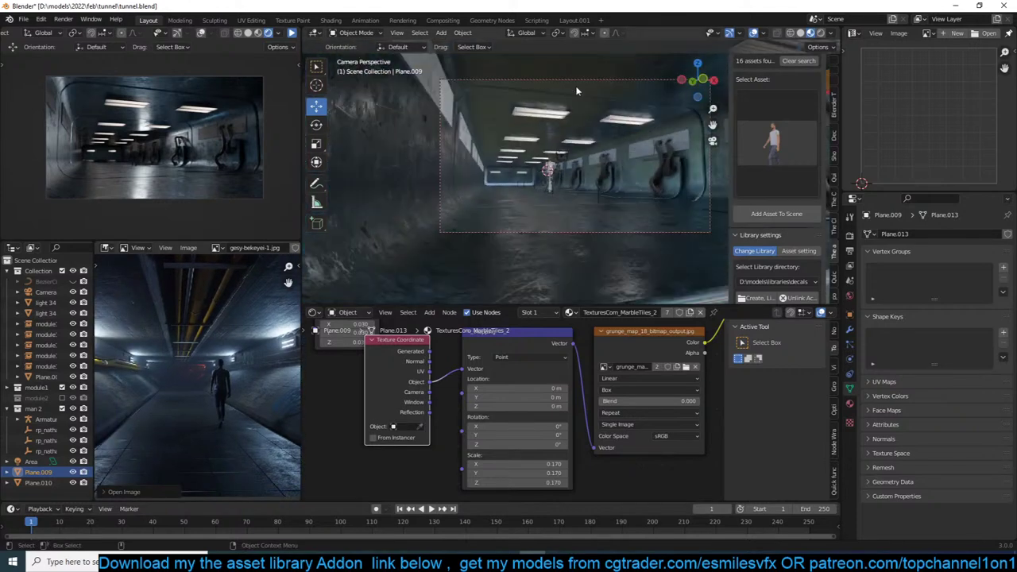
click(582, 85)
click(580, 81)
key(g)
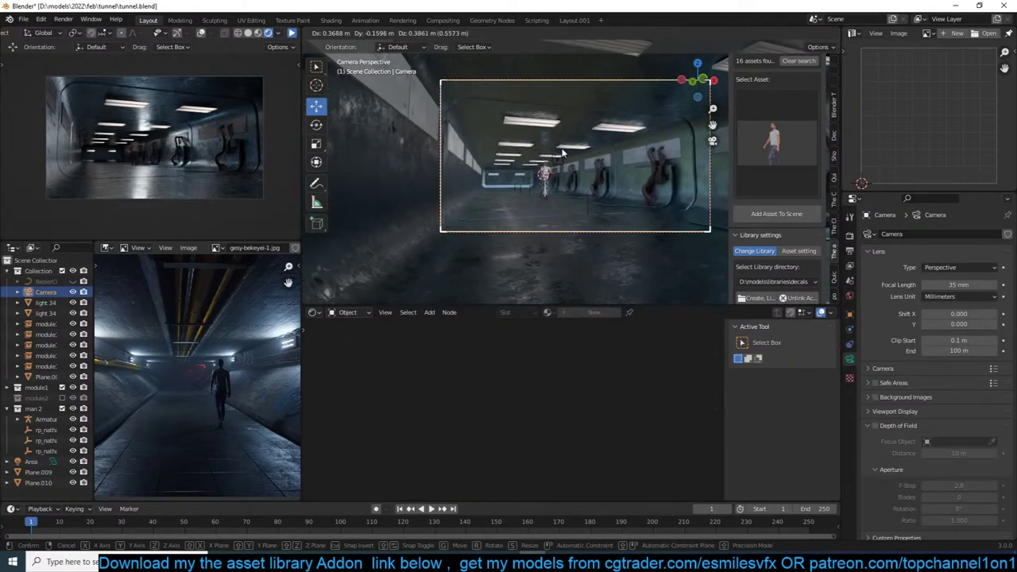
click(623, 153)
key(r)
key(r)
click(626, 157)
key(g)
click(625, 157)
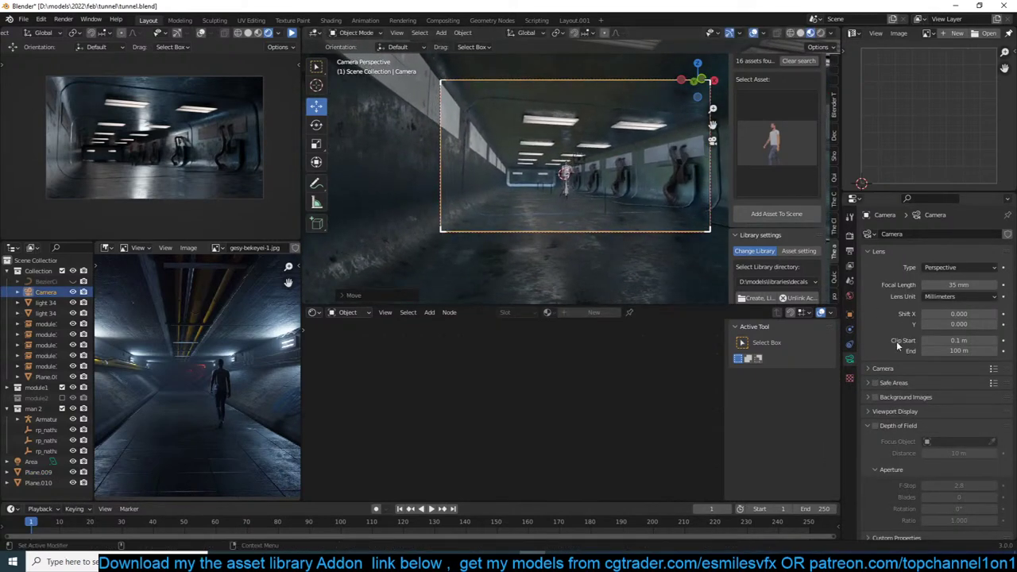
Set the camera's focal length to 50 mm.
click(960, 285)
text(50)
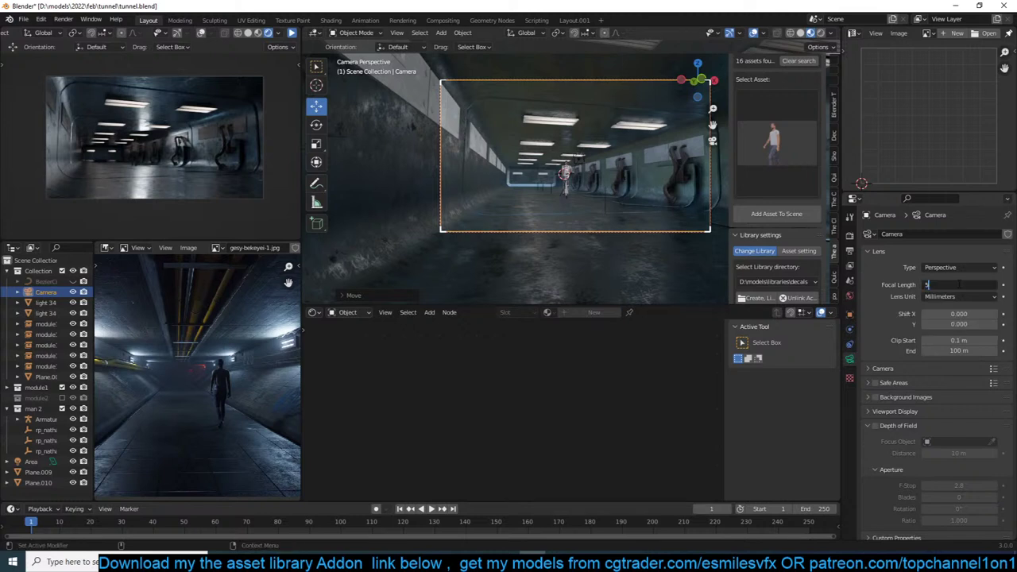
key(Return)
Reframe the tunnel for the longer lens with trackball rotations and moves of the camera, and deselect it.
key(r)
key(r)
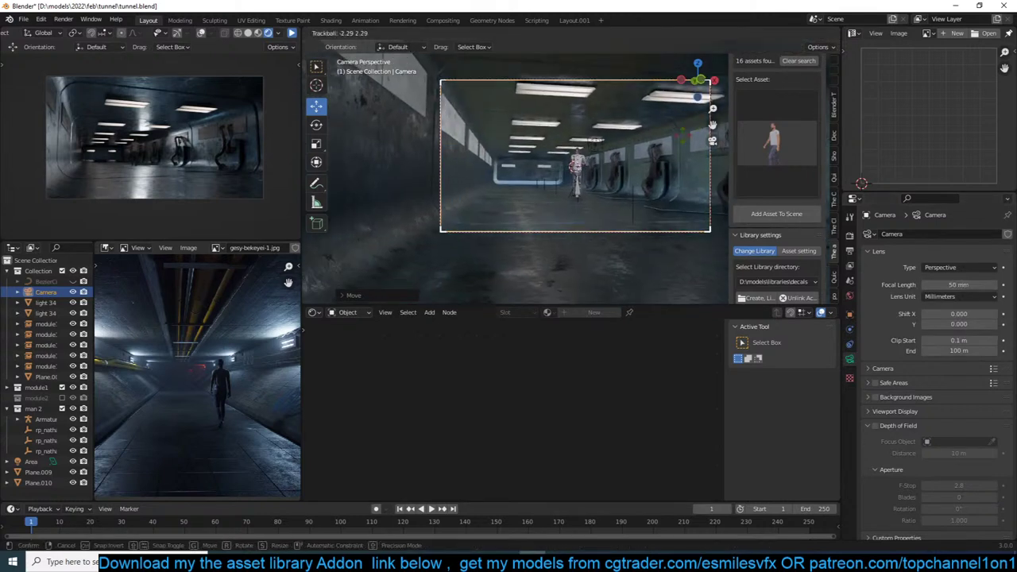
click(680, 135)
key(g)
click(680, 124)
key(r)
key(r)
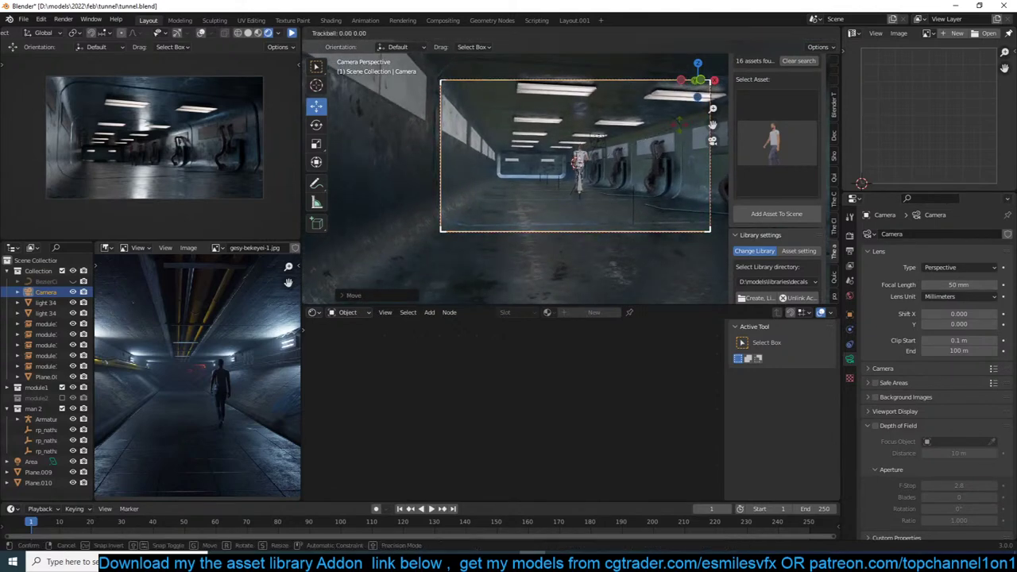
click(680, 125)
key(g)
click(666, 136)
key(alt+a)
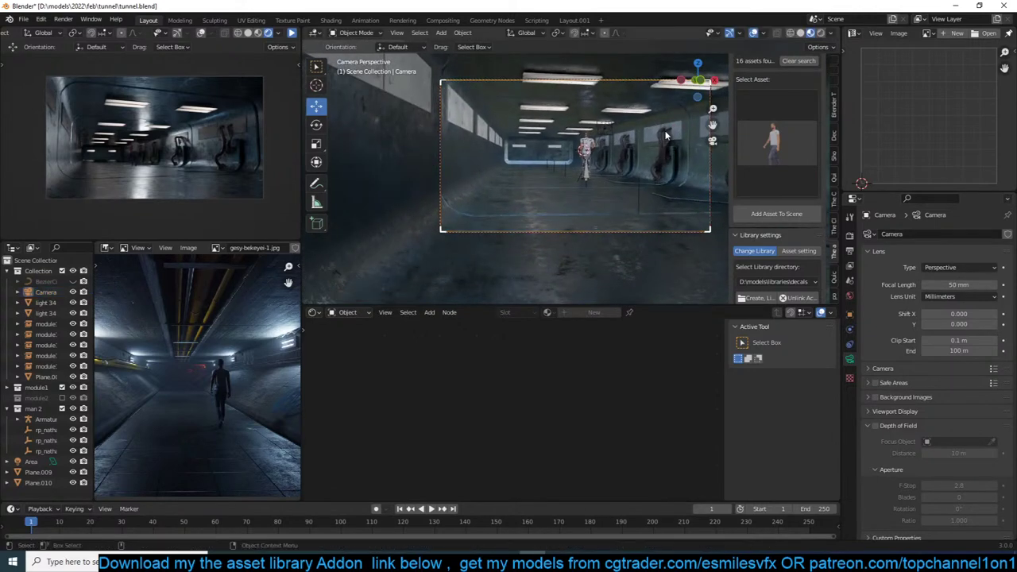
Select the camera object at the tunnel entrance from outside the camera view and save tunnel.blend.
shift+middle_drag(666, 136, 495, 161)
scroll(573, 157, down, 3)
middle_drag(579, 157, 650, 217)
scroll(603, 172, down, 5)
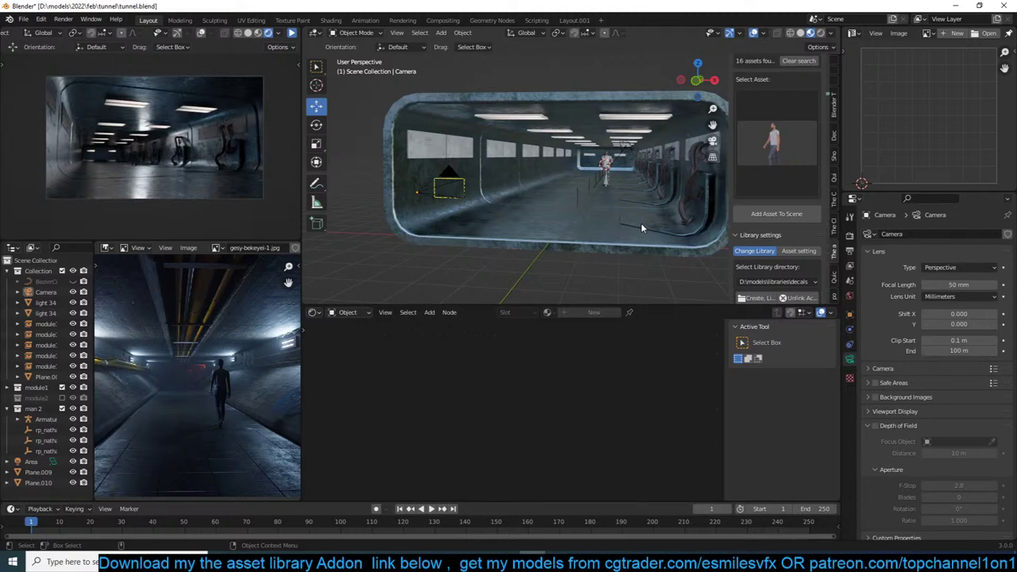
click(451, 189)
click(459, 199)
click(459, 199)
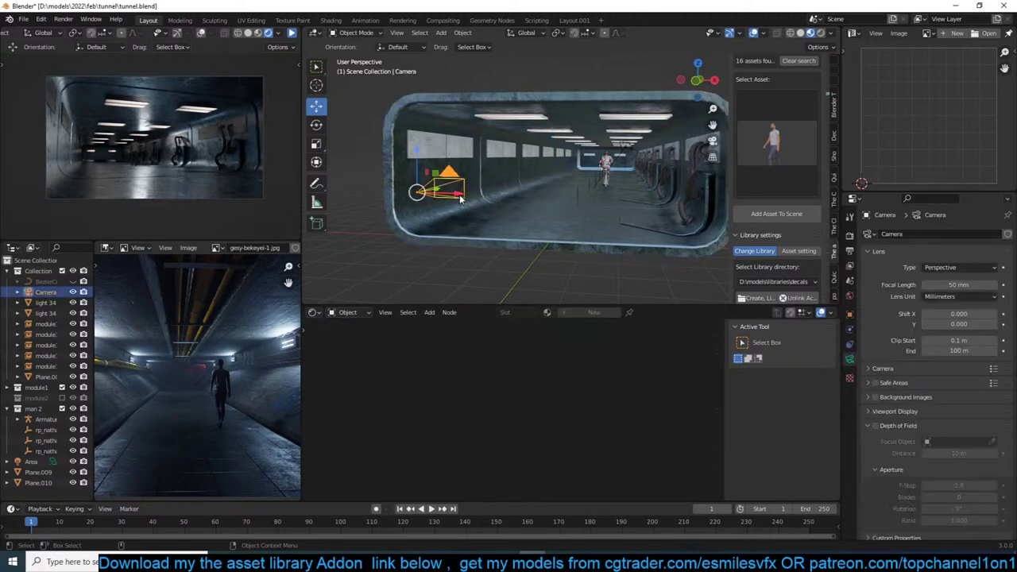
key(ctrl+s)
Return to the camera view and move the camera to adjust the framing of the man and the tunnel walls.
key(KP_0)
scroll(465, 195, up, 3)
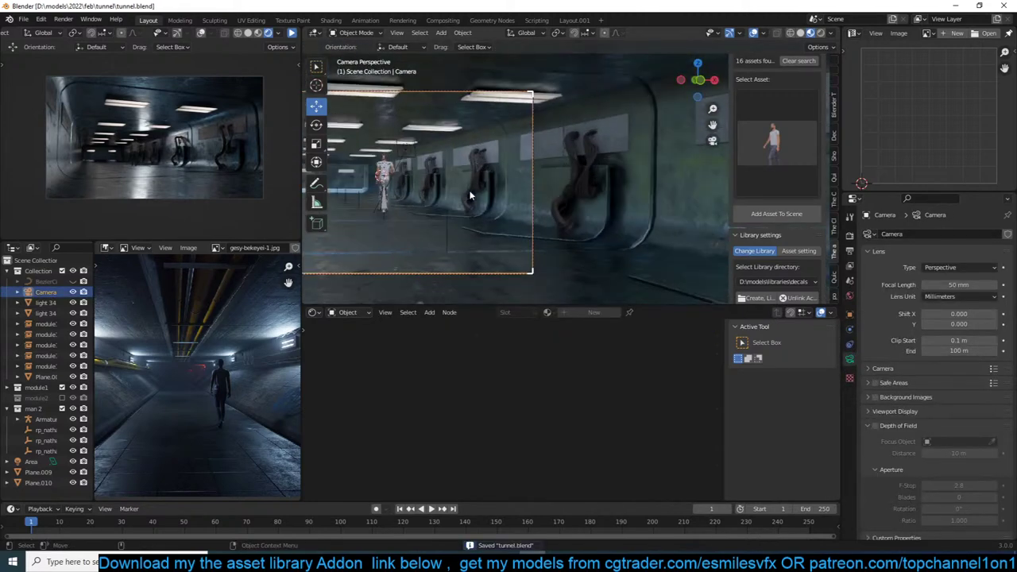
key(g)
click(537, 137)
shift+middle_drag(521, 170, 575, 170)
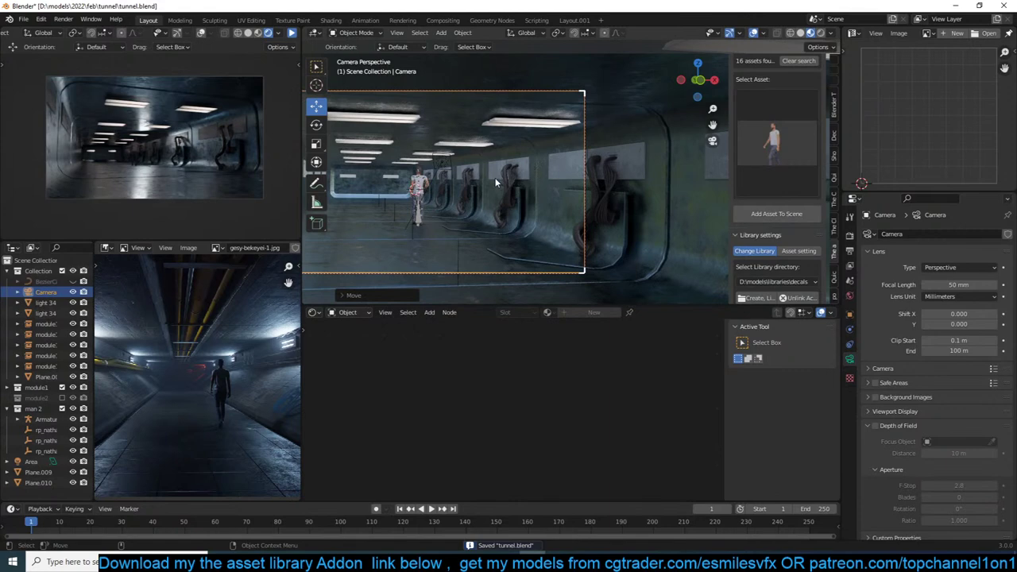
scroll(485, 178, down, 3)
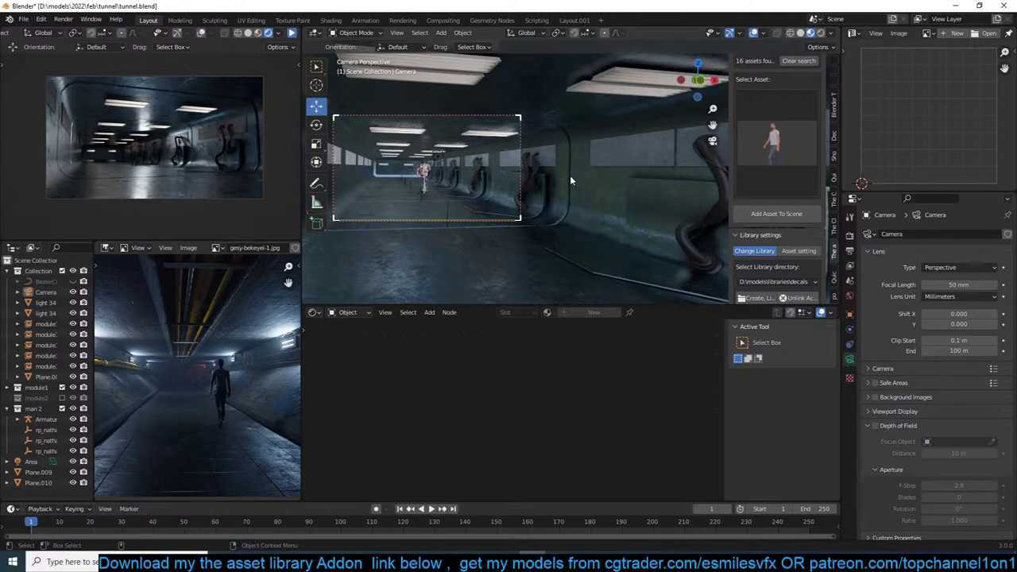
Duplicate the ceiling light in place and rotate the copy 90° about X and 90° about Z to stand parallel to the side wall.
mouse_move(582, 151)
middle_down()
mouse_move(532, 175)
mouse_move(500, 169)
mouse_move(567, 158)
middle_up()
scroll(500, 168, down, 5)
scroll(568, 157, up, 4)
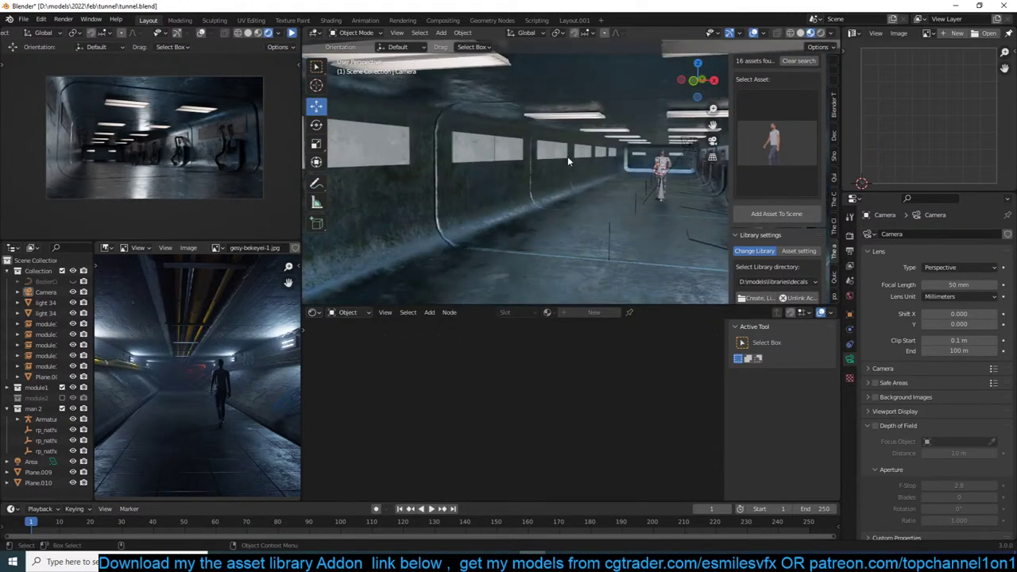
scroll(627, 163, down, 2)
scroll(627, 163, down, 4)
click(593, 132)
click(579, 125)
middle_drag(579, 124, 538, 120)
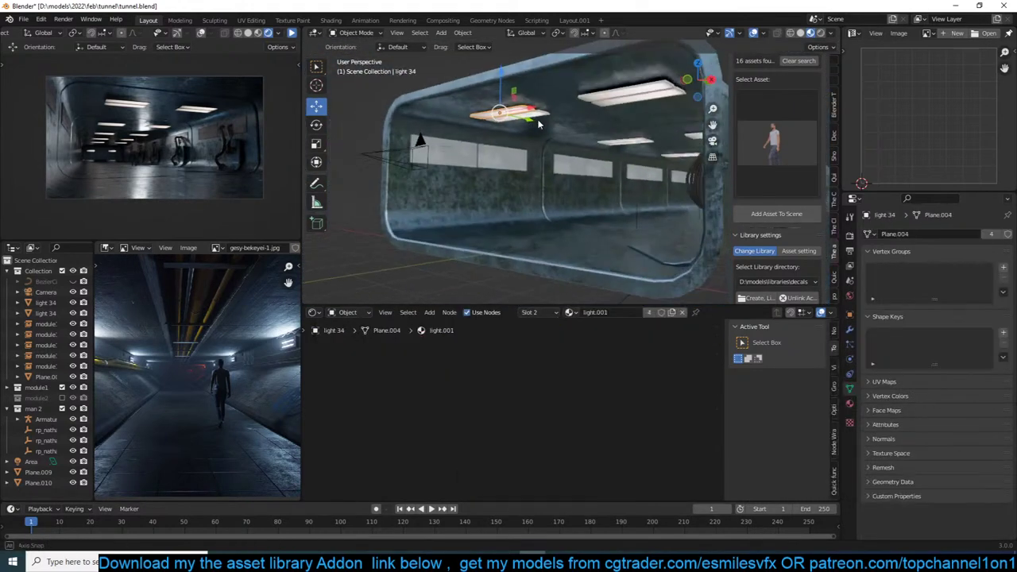
scroll(526, 123, up, 4)
key(shift+d)
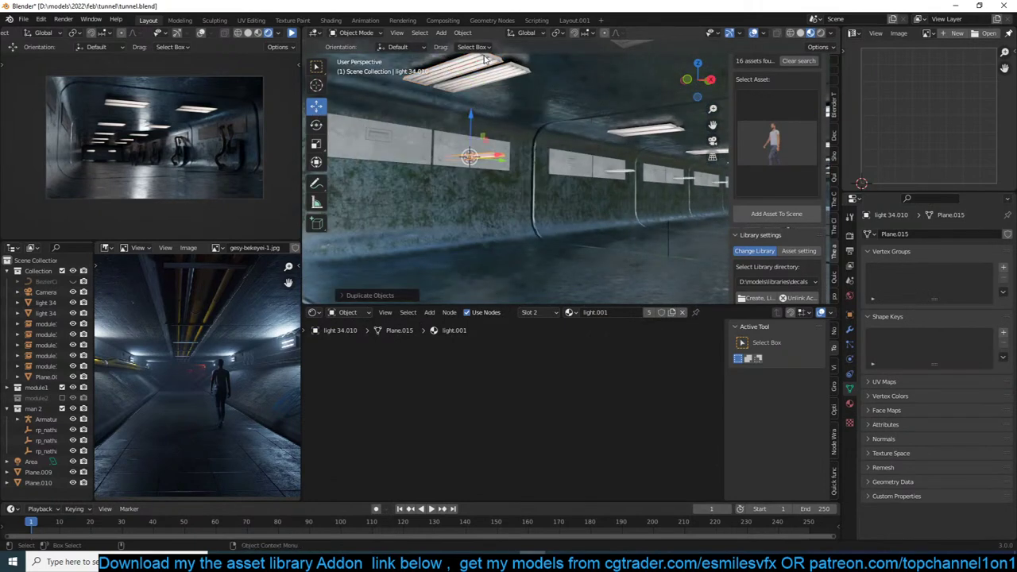
text(rx90)
key(Return)
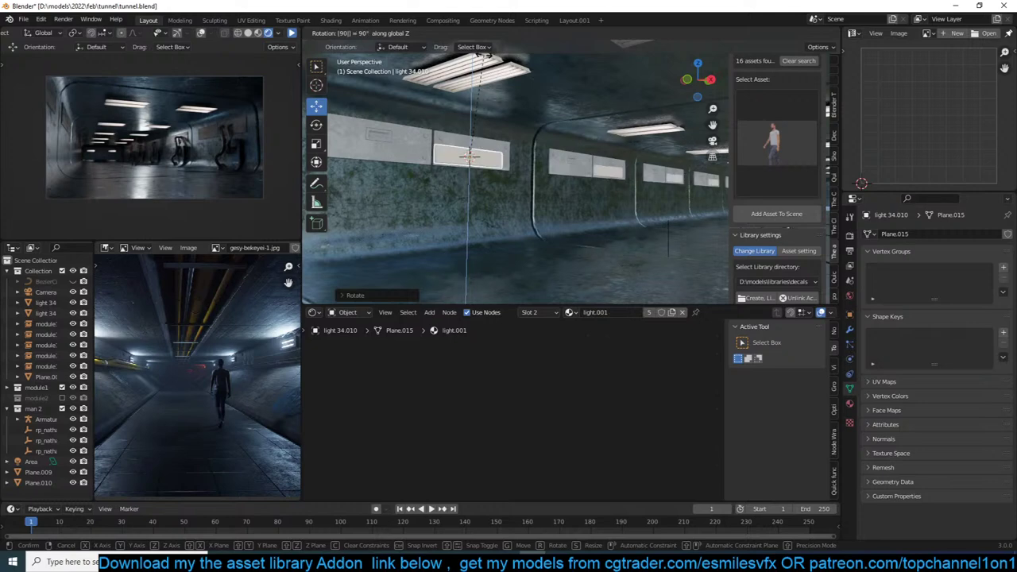
Turn the light copy about Z to face the tunnel interior and move it along X against the side wall.
key(KP_Decimal)
middle_drag(485, 59, 634, 156)
text(rz18)
key(Return)
key(g)
click(627, 176)
key(g)
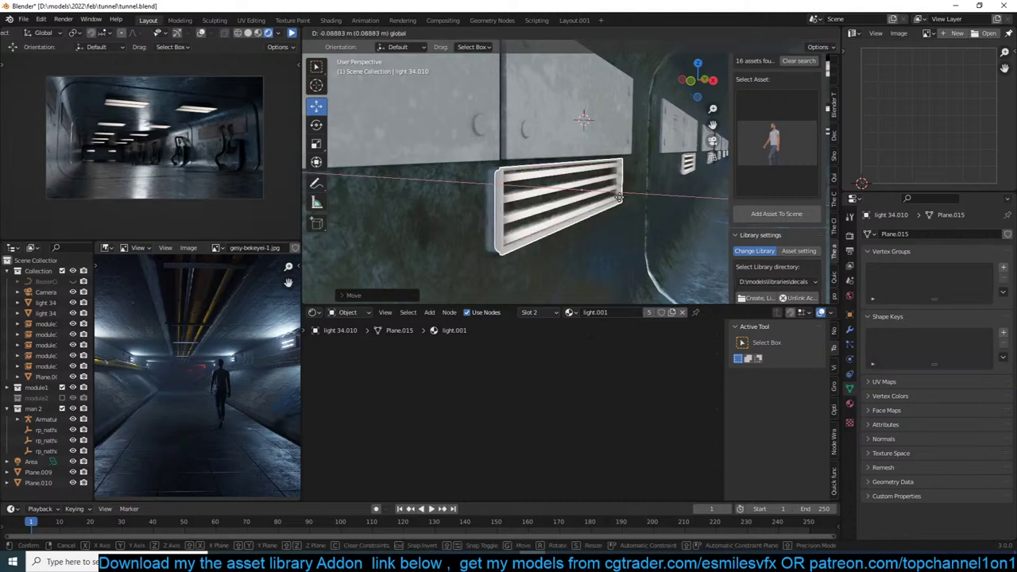
key(x)
click(620, 198)
Raise the light copy to the height of the wall panel and shift it along X against the panel.
drag(586, 164, 593, 74)
middle_drag(594, 74, 585, 98)
drag(622, 114, 633, 120)
key(alt+a)
scroll(633, 123, down, 3)
middle_drag(640, 148, 638, 119)
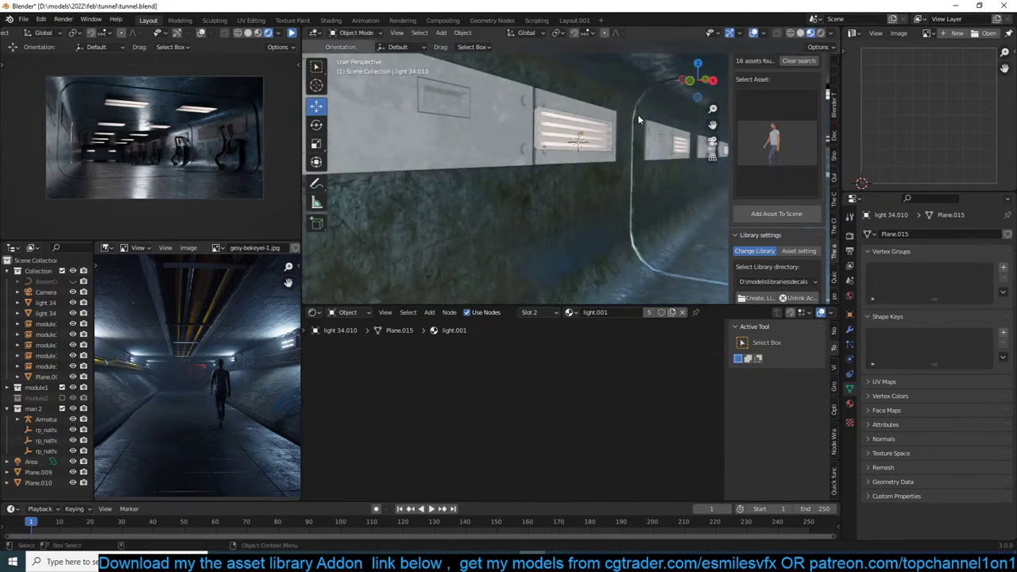
Nudge the wall light along X to sit against its panel and save the file.
scroll(587, 140, up, 2)
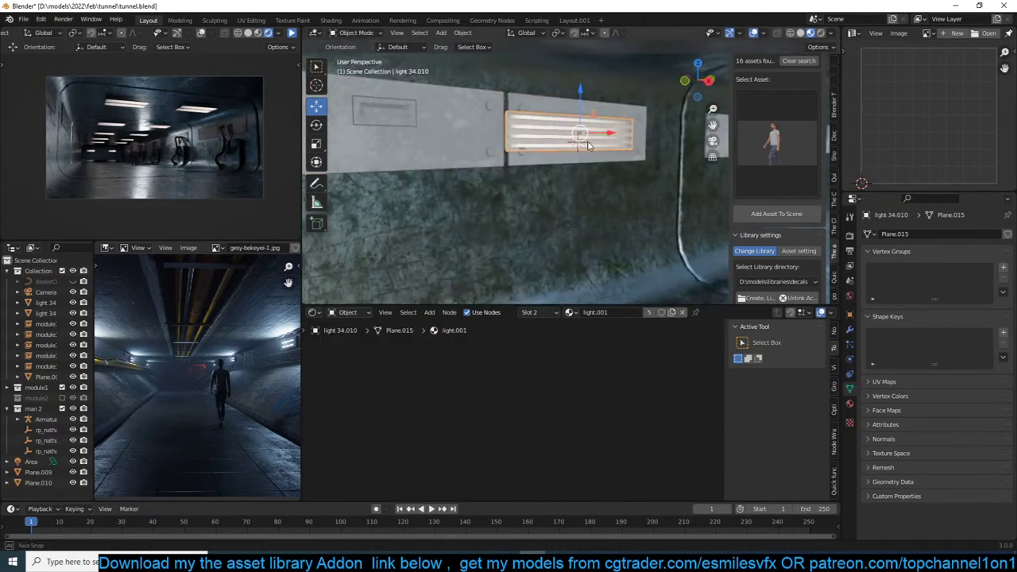
middle_drag(580, 136, 620, 116)
drag(621, 116, 645, 122)
middle_drag(622, 126, 632, 136)
key(ctrl+s)
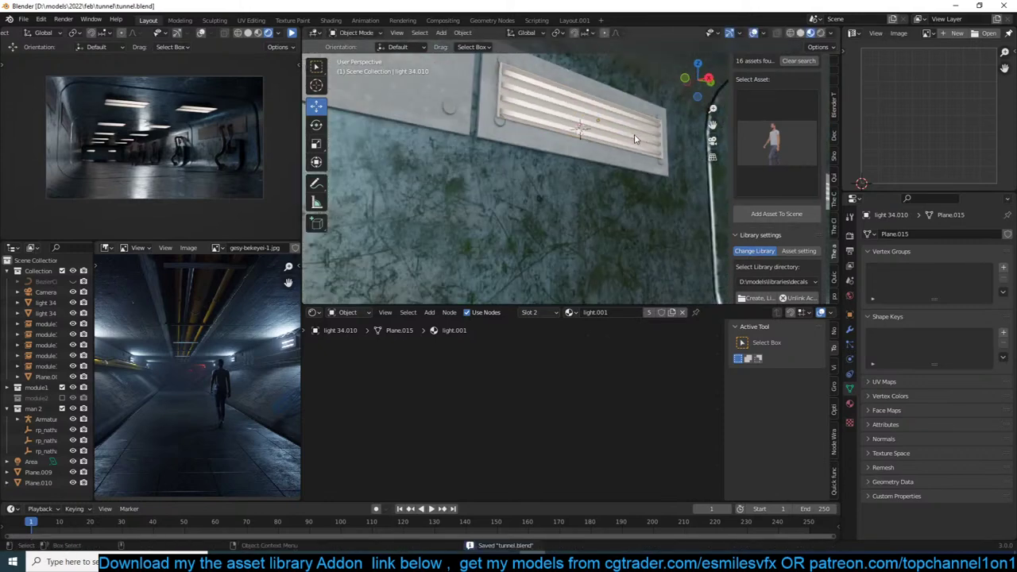
Refresh the rendered preview from the camera view to check the new wall lights.
key(KP_0)
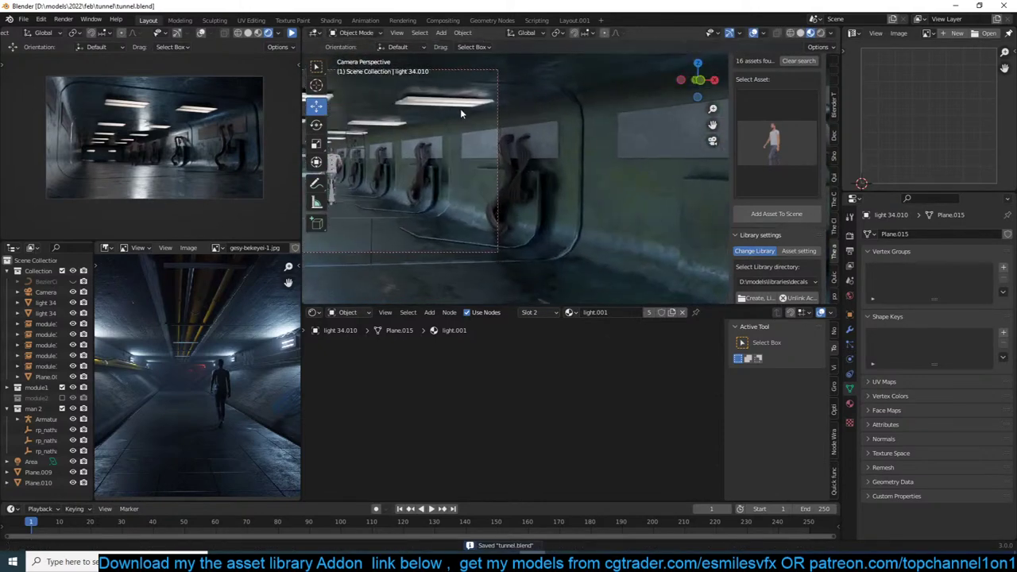
click(293, 34)
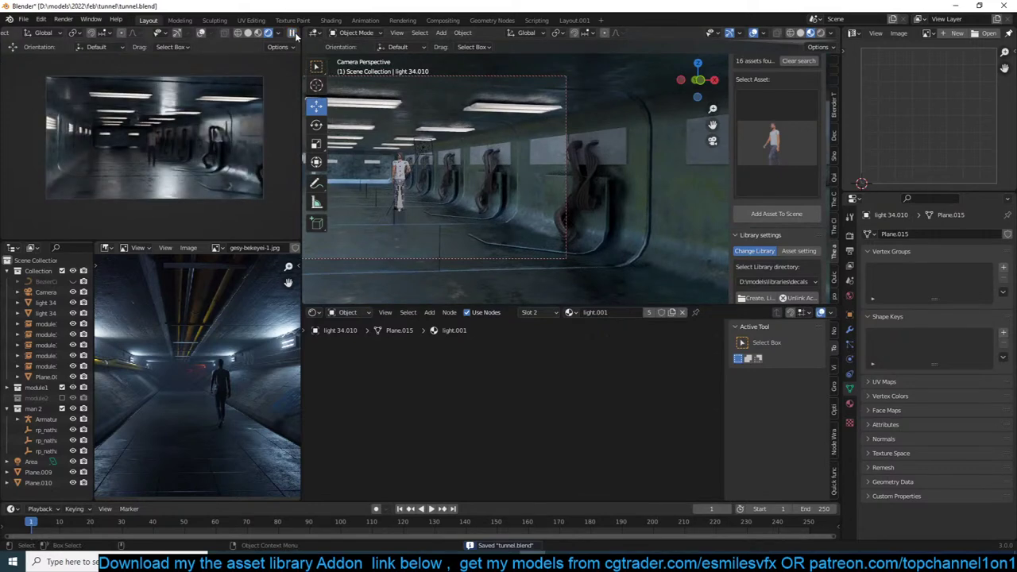
click(293, 34)
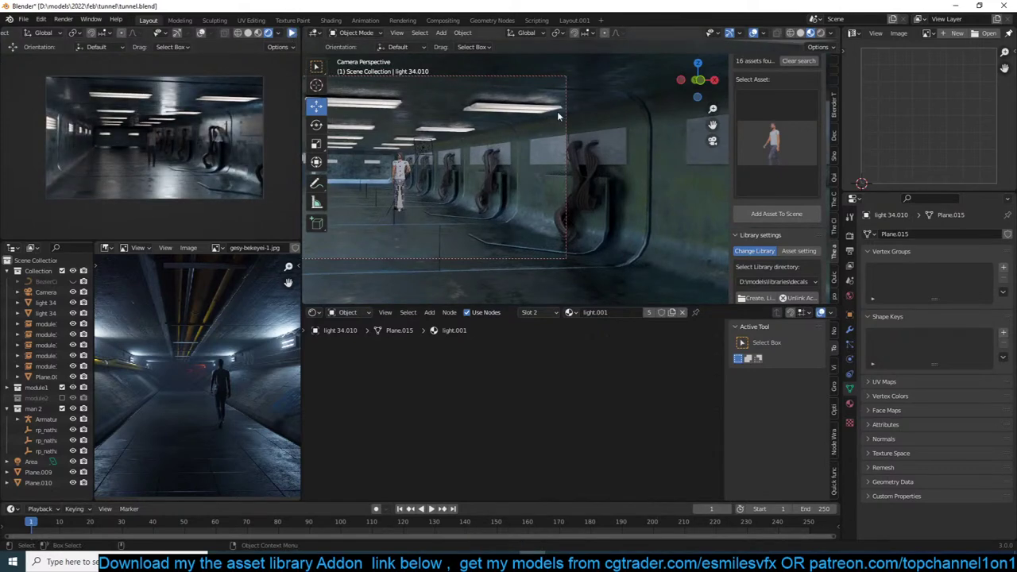
Select the end section Plane.004 at the far end of the tunnel and switch to the top view.
middle_drag(557, 111, 527, 141)
scroll(609, 123, down, 8)
middle_drag(609, 123, 367, 119)
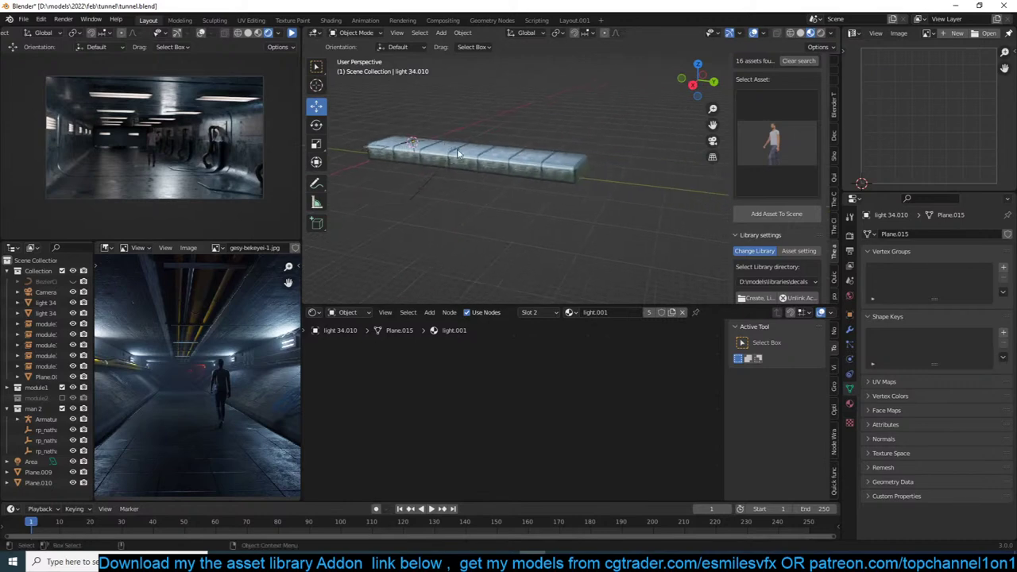
scroll(556, 159, up, 4)
click(572, 176)
key(KP_7)
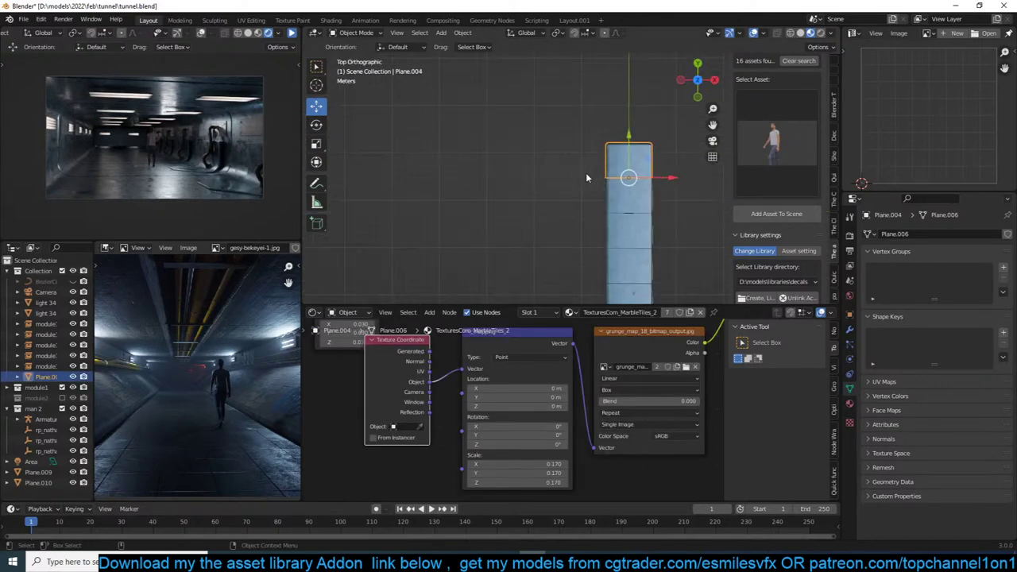
key(g)
key(y)
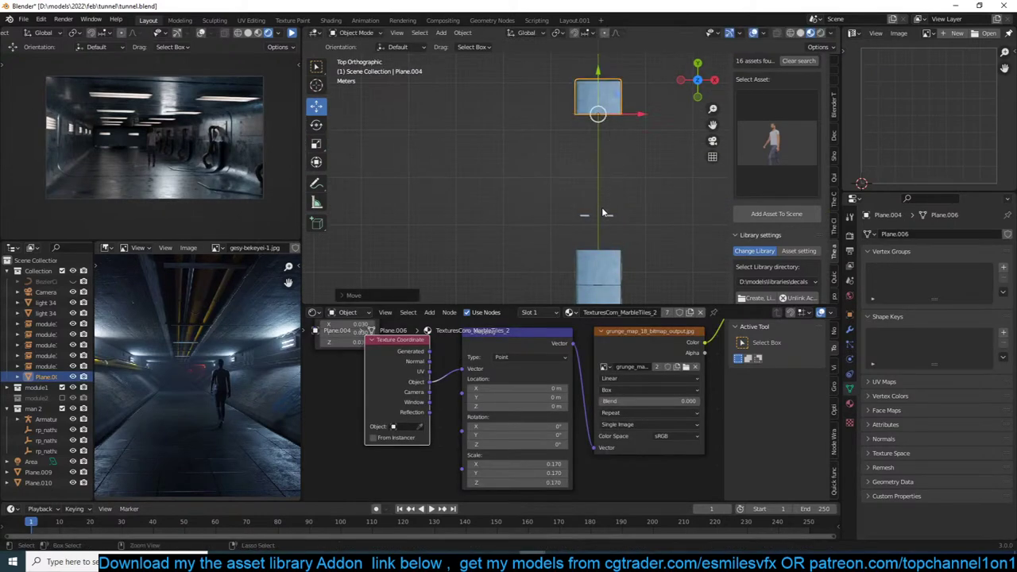
key(Escape)
Box-select the tunnel's end section and move it along Y, well clear of the last module.
drag(561, 165, 628, 235)
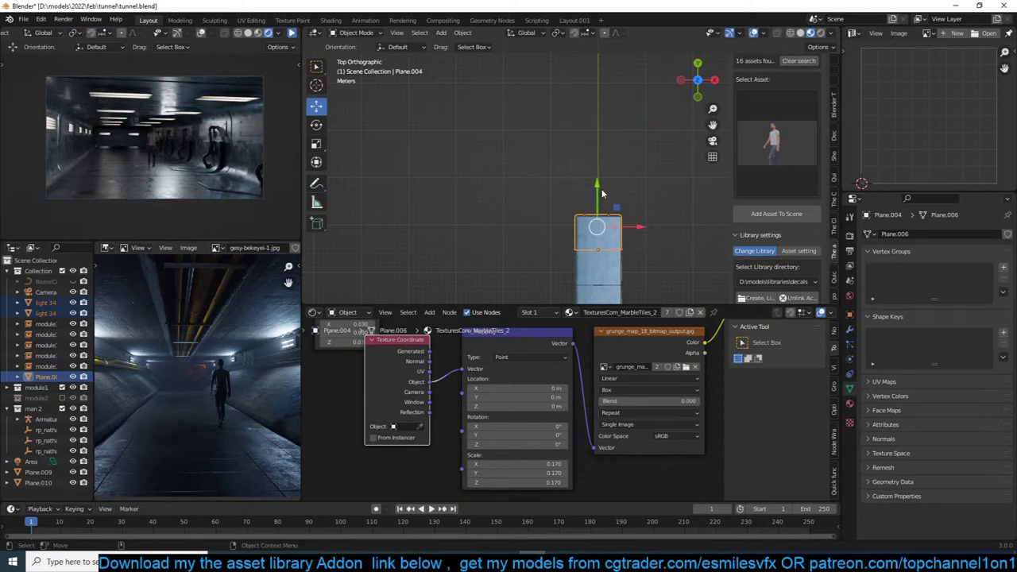
drag(601, 193, 601, 56)
scroll(633, 204, down, 3)
Make linked duplicates of the last three tunnel modules and place them directly beyond the current end of the tunnel.
drag(633, 214, 560, 271)
key(g)
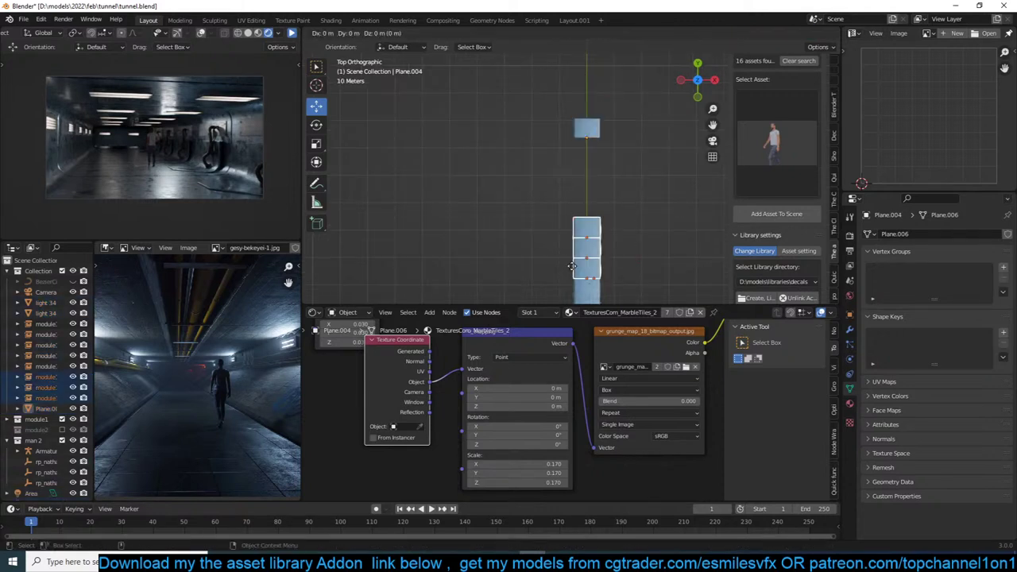
click(601, 180)
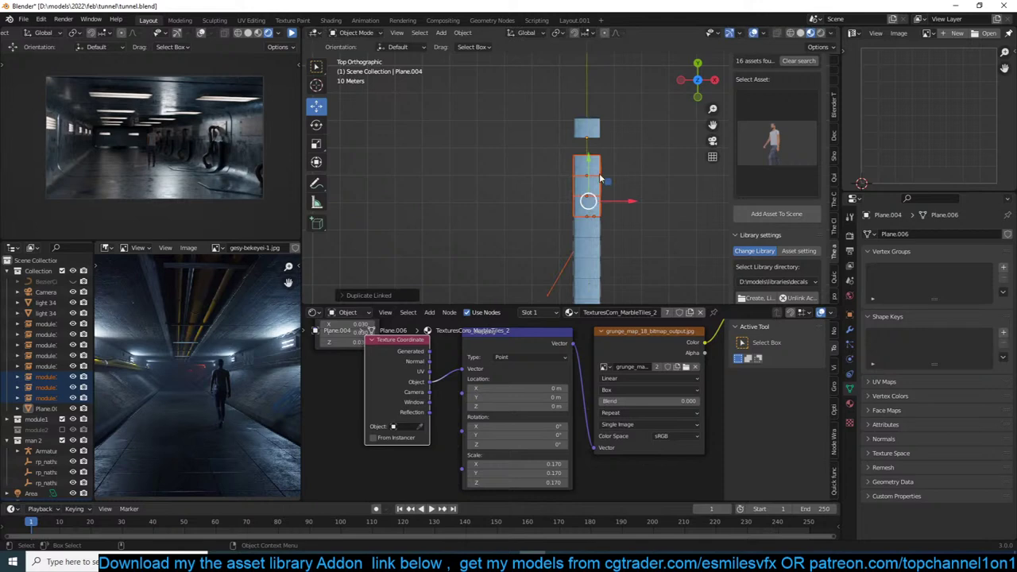
Move the end section Plane.004 back along Y toward the new end of the lengthened tunnel.
click(590, 120)
key(g)
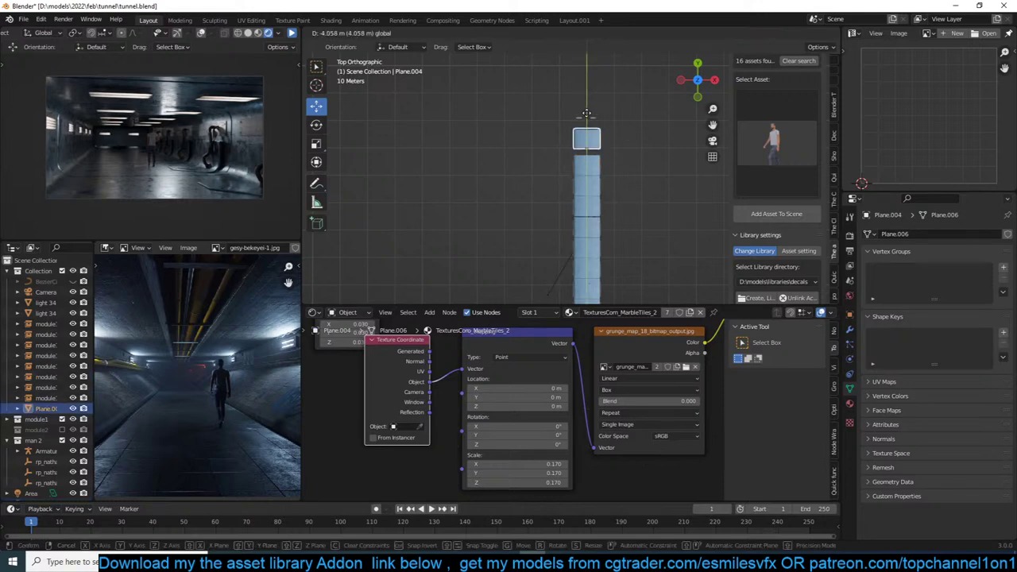
click(586, 121)
Return to the camera view and delete the area light Area.001 beside the man.
key(KP_0)
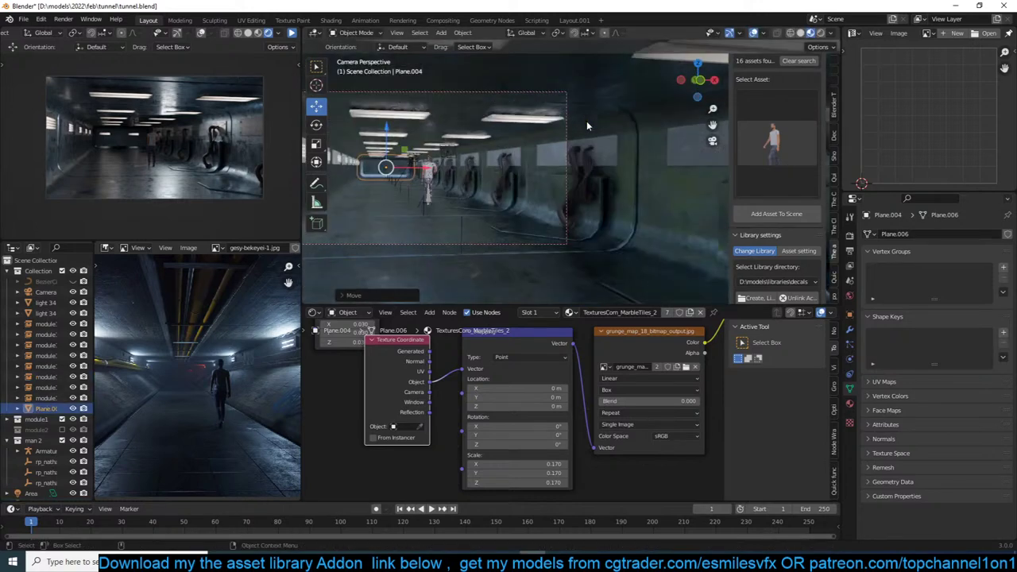
shift+middle_drag(448, 182, 554, 177)
scroll(554, 178, up, 5)
click(448, 136)
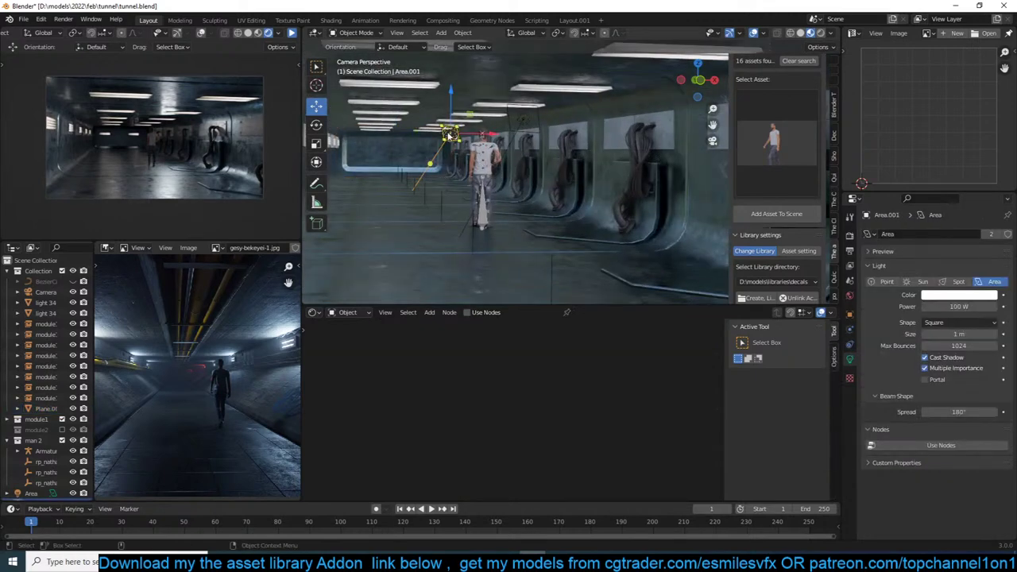
key(Delete)
Save the file and briefly run the rendered preview to update it.
key(ctrl+s)
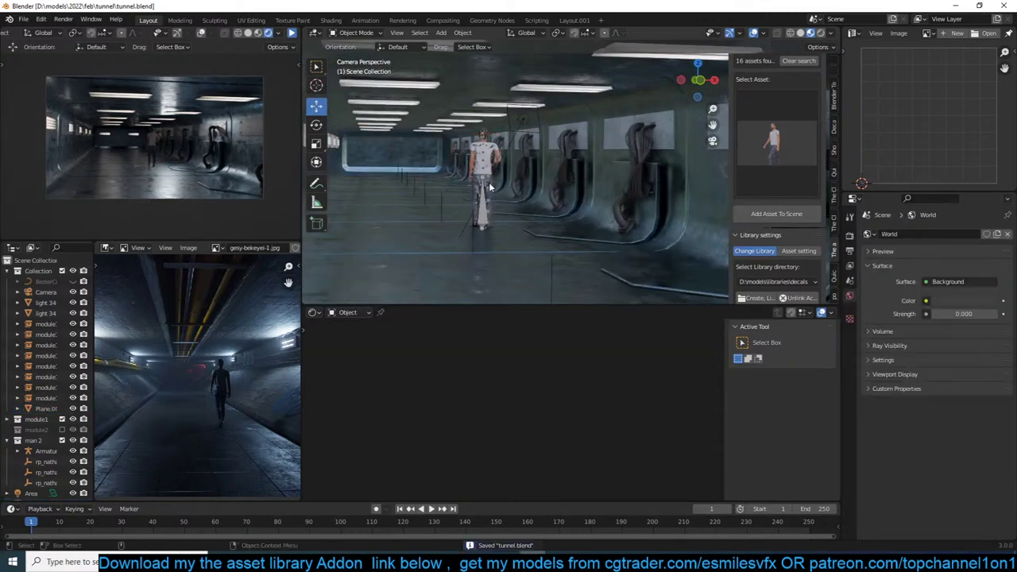
click(292, 33)
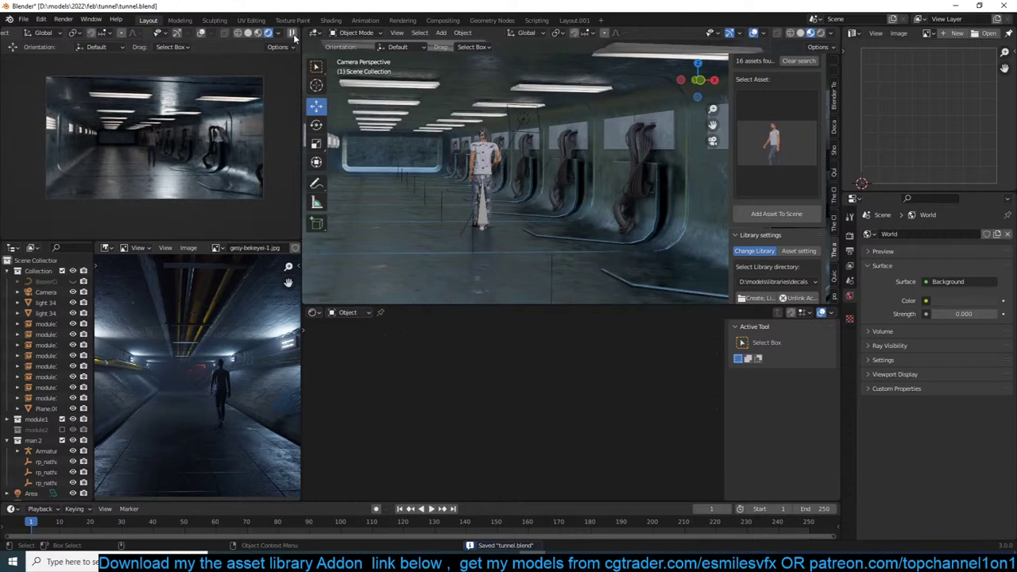
click(292, 34)
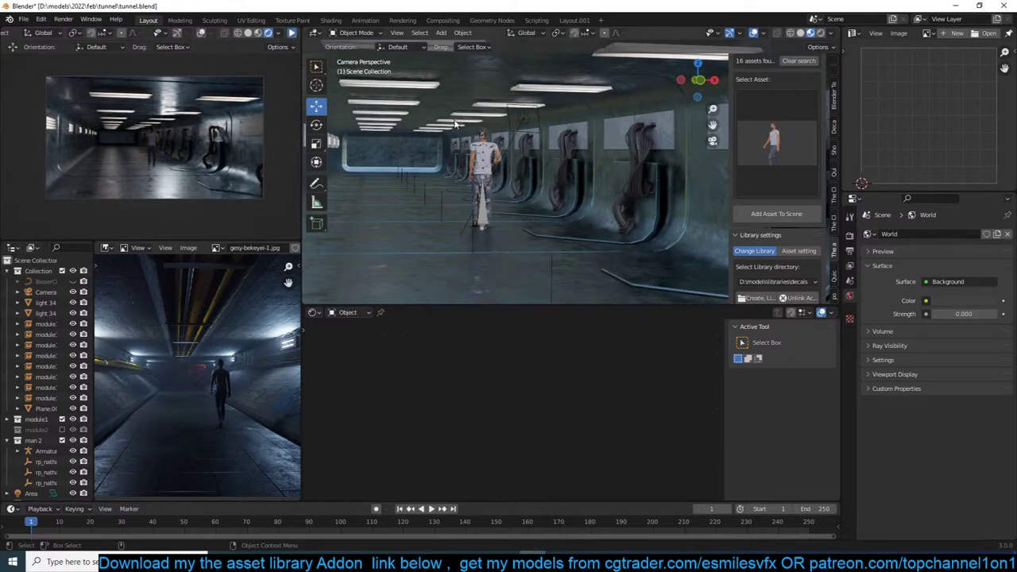
Delete the ceiling light object light 34.001 at the front opening of the tunnel.
scroll(565, 107, down, 2)
middle_drag(565, 107, 556, 131)
scroll(540, 106, down, 5)
scroll(528, 137, up, 4)
scroll(524, 126, up, 4)
scroll(524, 125, down, 4)
click(510, 131)
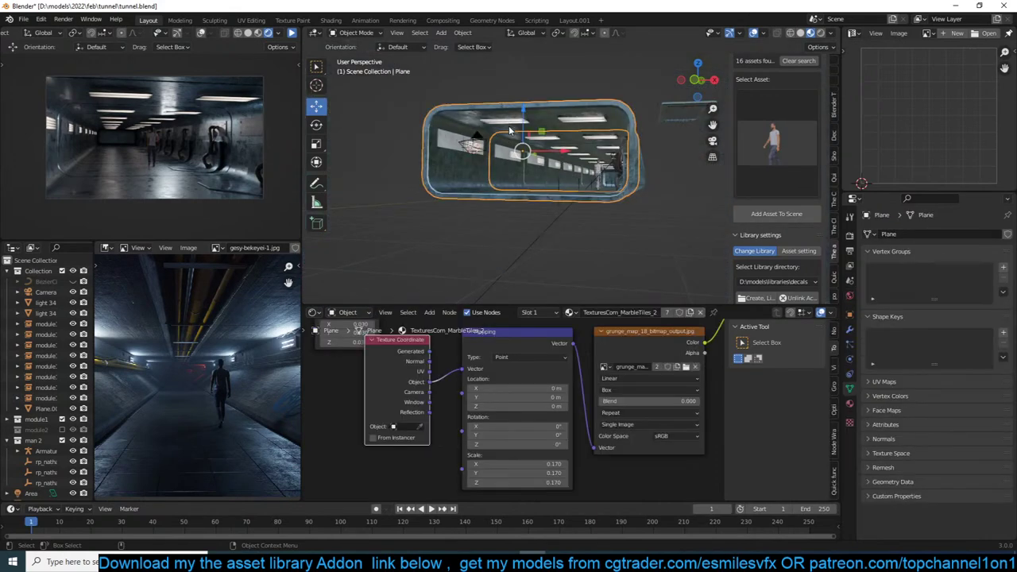
click(510, 126)
key(KP_Decimal)
key(x)
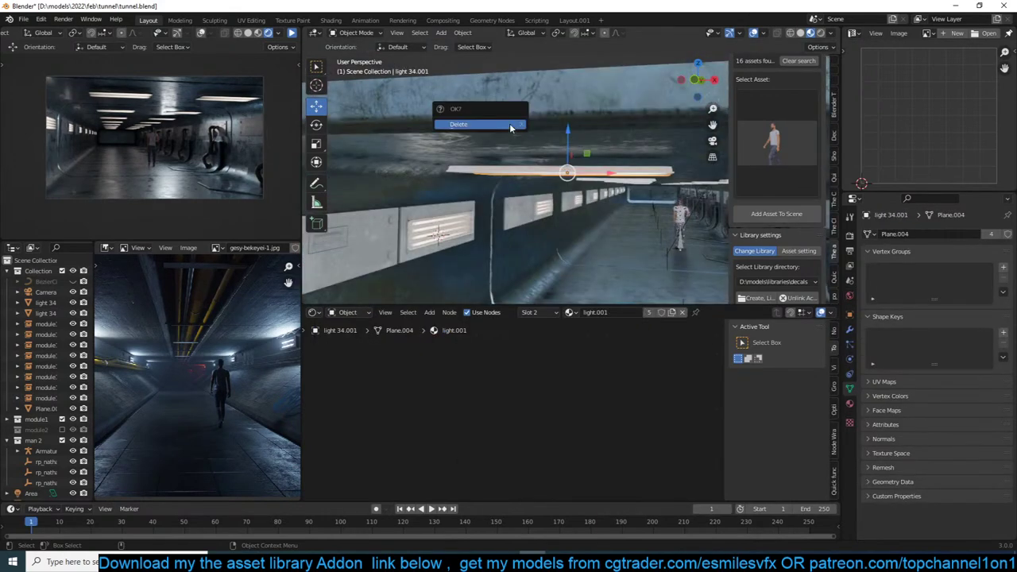
click(510, 125)
Delete the neighbouring separate ceiling light in the front tunnel section and save the file.
scroll(569, 151, down, 4)
mouse_move(569, 152)
middle_down()
mouse_move(591, 129)
mouse_move(594, 148)
mouse_move(578, 139)
middle_up()
click(619, 150)
key(x)
click(619, 150)
key(ctrl+s)
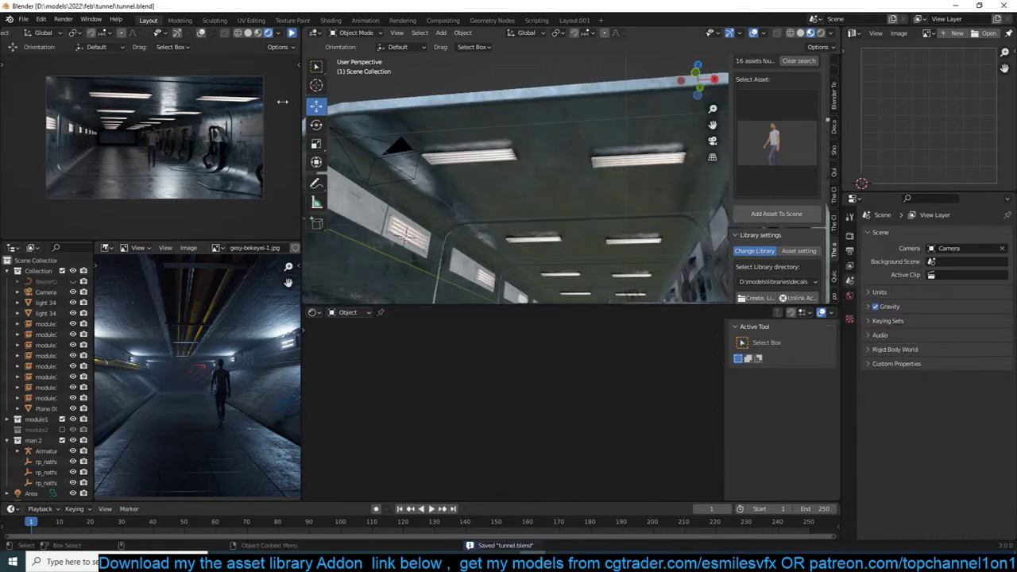
Run the rendered preview, advance to frame 2, return to the camera view and save the file.
click(290, 33)
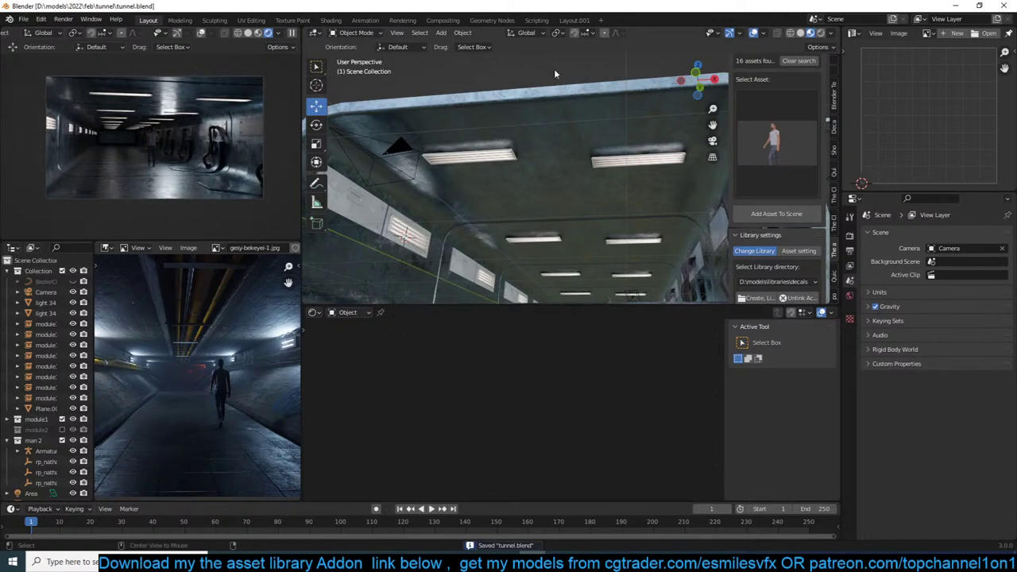
middle_drag(553, 69, 572, 149)
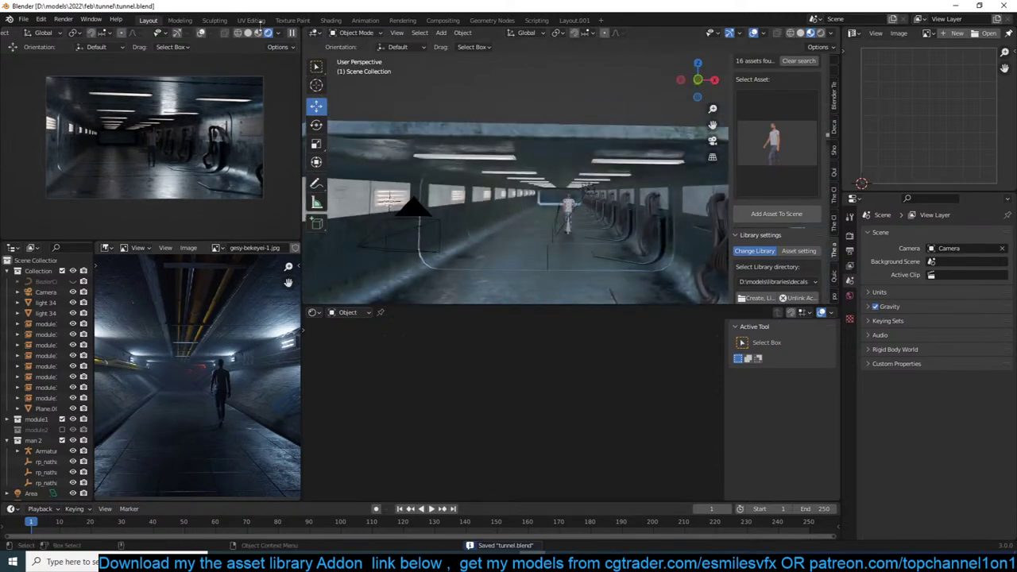
click(522, 127)
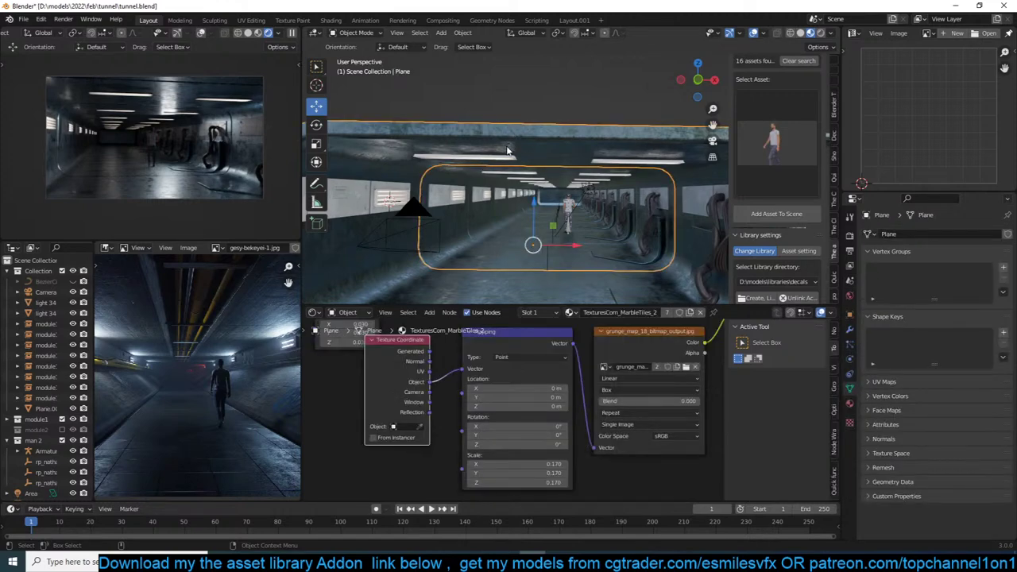
key(Right)
key(KP_0)
key(ctrl+s)
key(a)
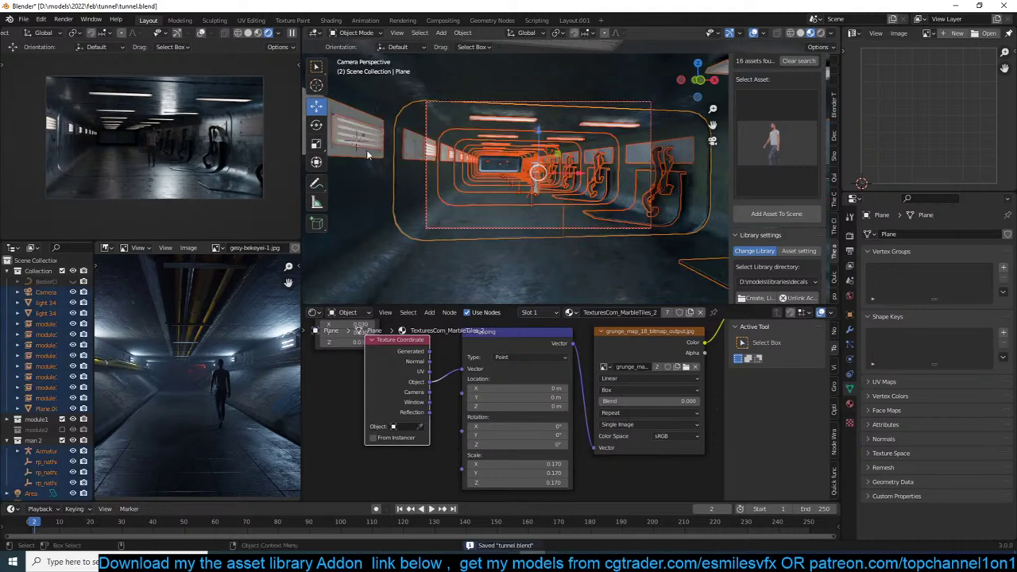
click(350, 145)
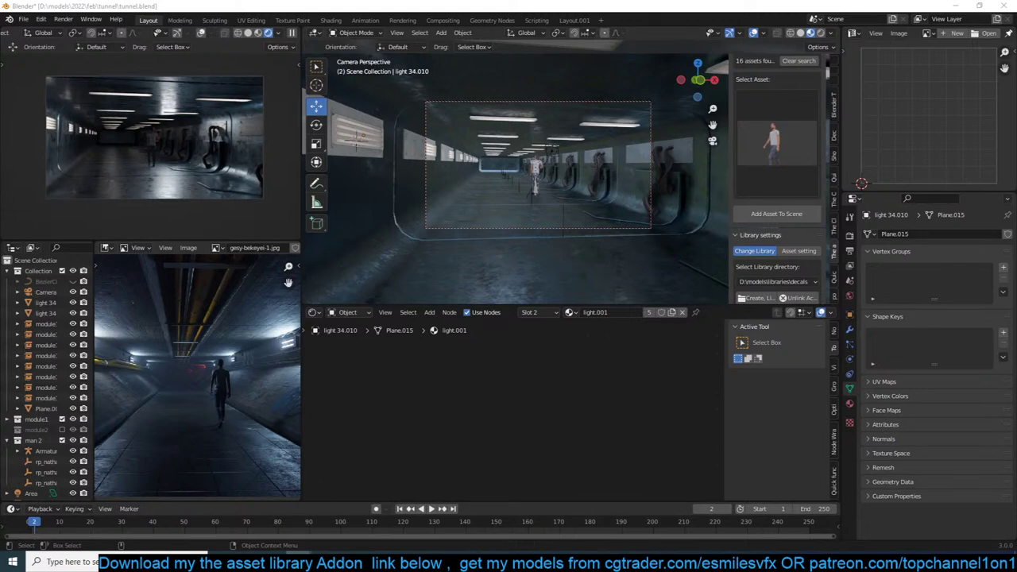
click(571, 209)
key(ctrl+s)
Zoom in on the curved floor-and-wall panel Plane.001 beneath the foreground pipes and enter Edit Mode on it.
scroll(573, 208, up, 2)
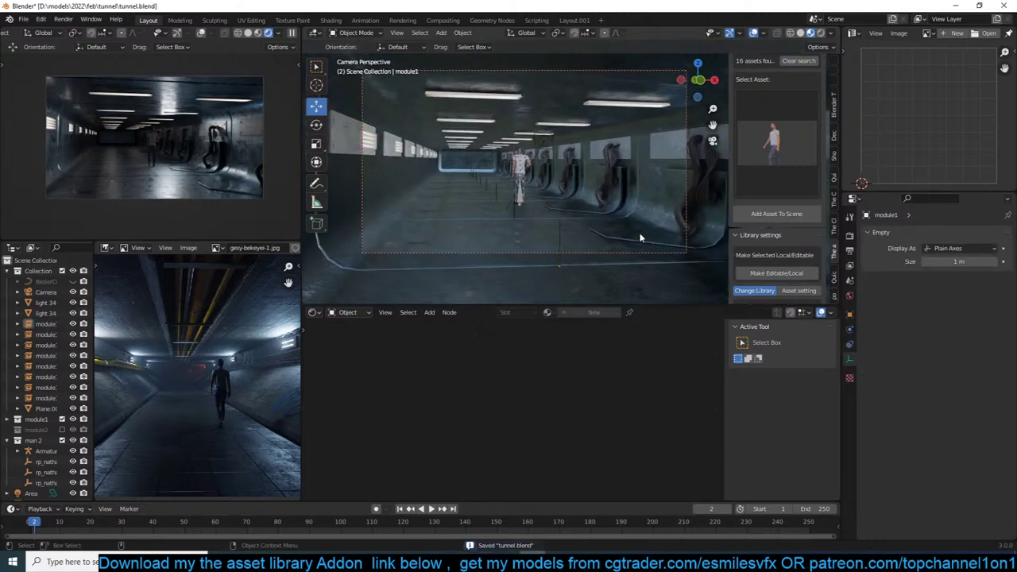
middle_drag(641, 238, 606, 213)
middle_drag(624, 176, 575, 179)
click(615, 193)
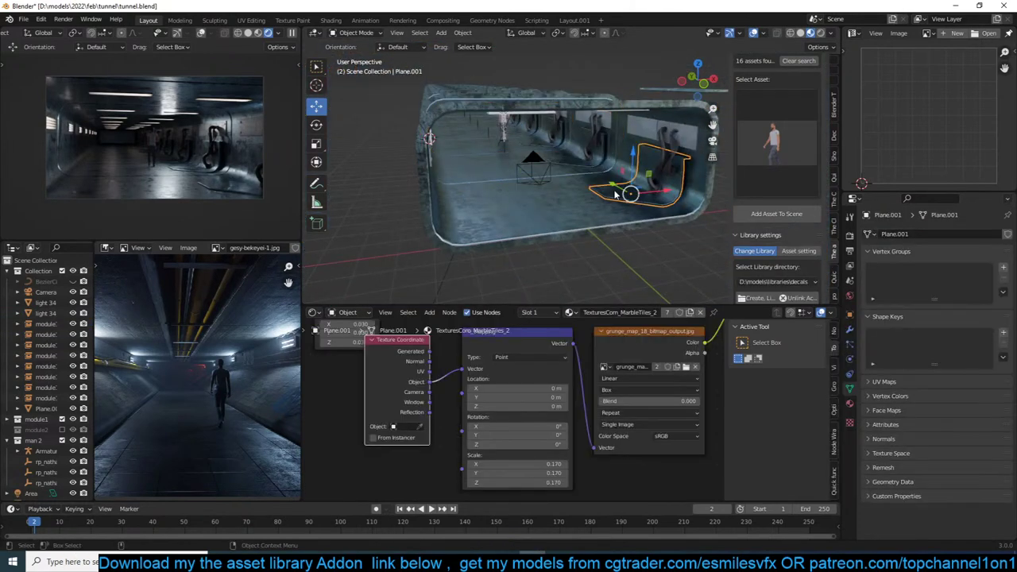
key(KP_Decimal)
key(Tab)
scroll(595, 222, down, 1)
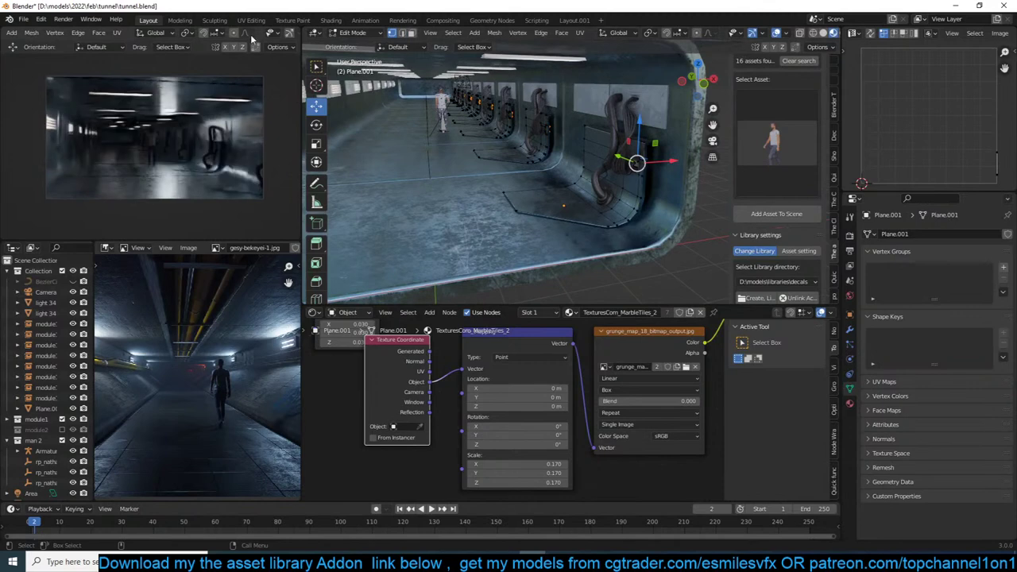
scroll(253, 37, right, 5)
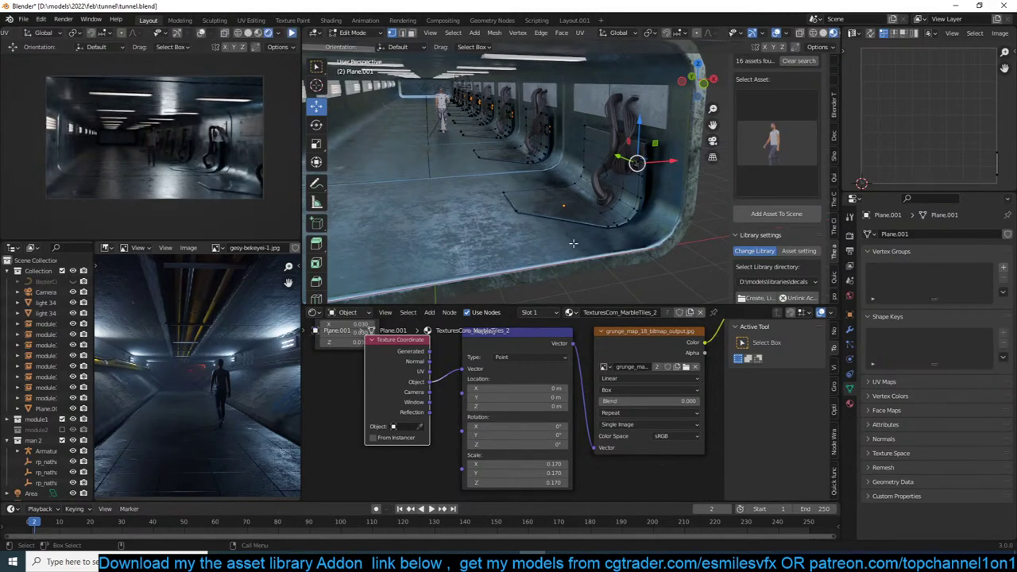
Extrude the panel's angled floor edges along X toward the tunnel's middle, working in the wireframe top view.
click(516, 210)
shift+click(604, 228)
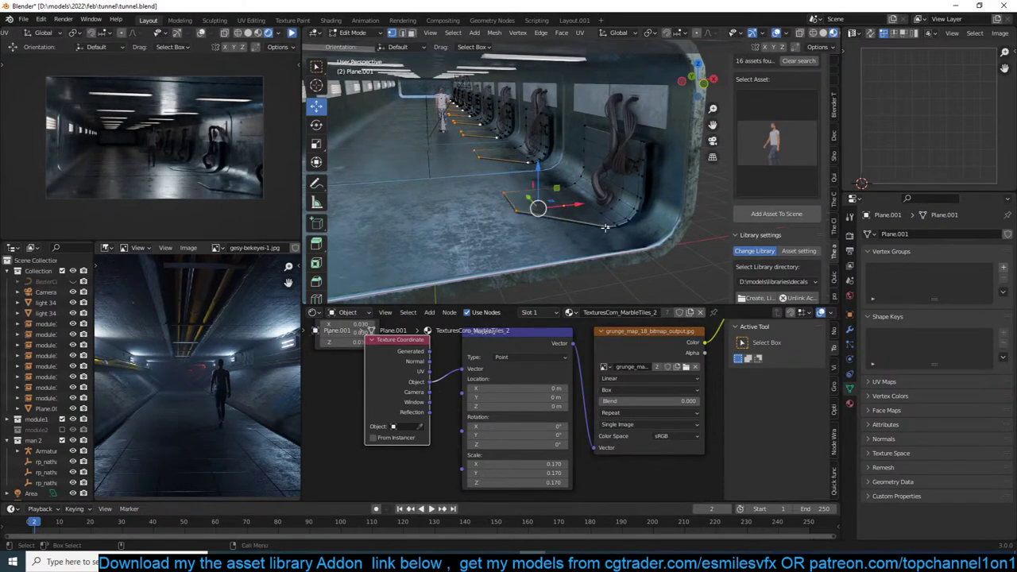
key(KP_7)
key(z)
click(560, 230)
scroll(608, 199, up, 2)
key(e)
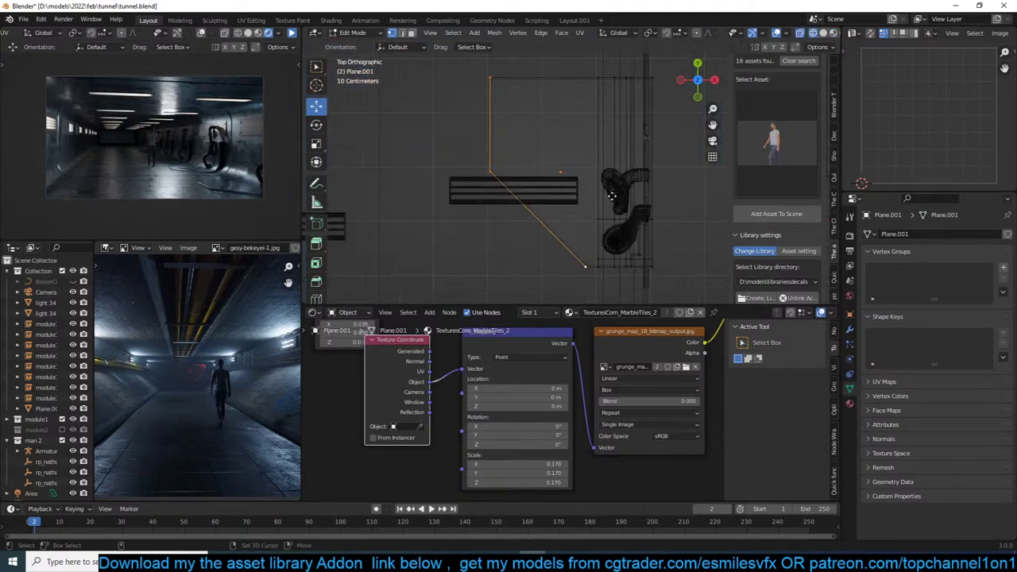
right_click(607, 199)
drag(559, 174, 366, 173)
key(e)
right_click(559, 174)
scroll(482, 172, down, 1)
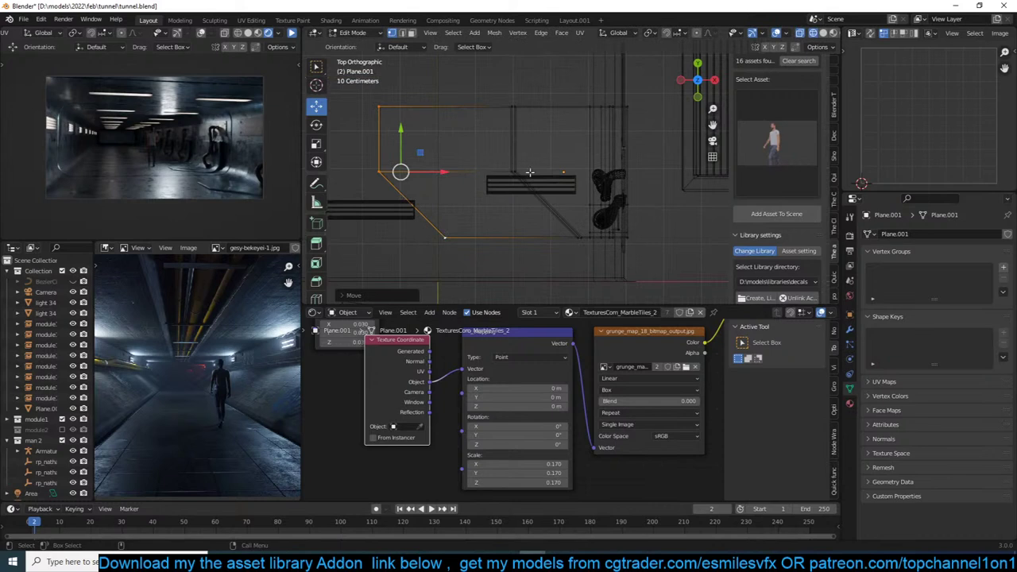
Flatten the extruded outer edges into a straight line by scaling X to 0, and shift them back toward the pipes.
key(s)
key(x)
key(0)
key(Return)
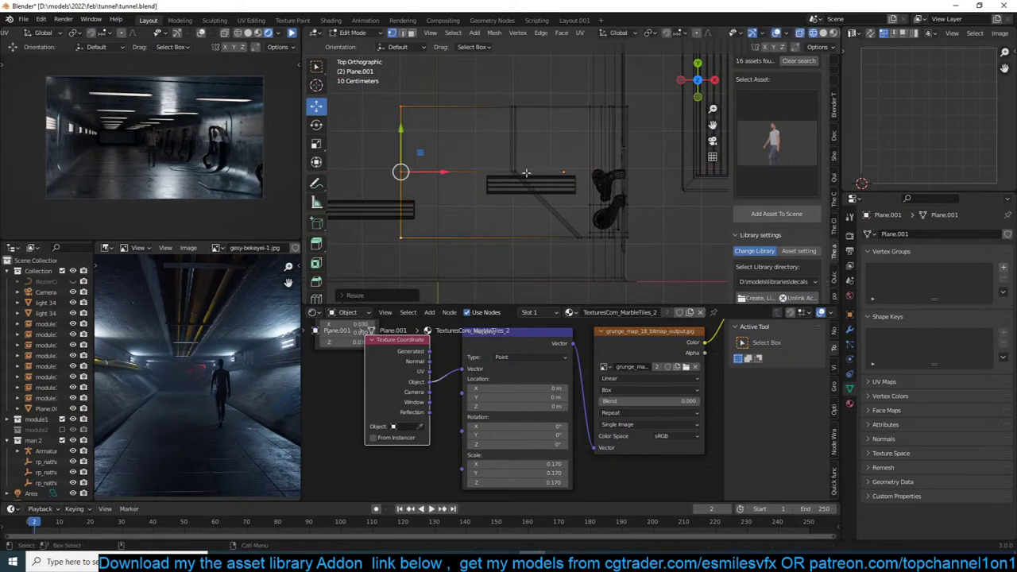
drag(436, 174, 473, 174)
Bevel the rear outer corner vertex of the new floor slab into a diagonal cut and leave Edit Mode.
click(435, 107)
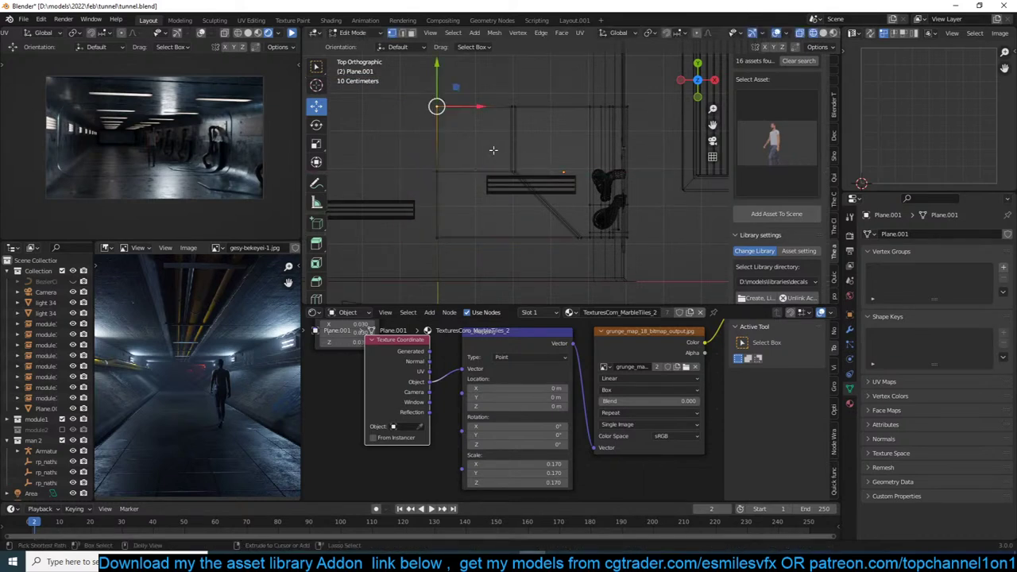
key(ctrl+b)
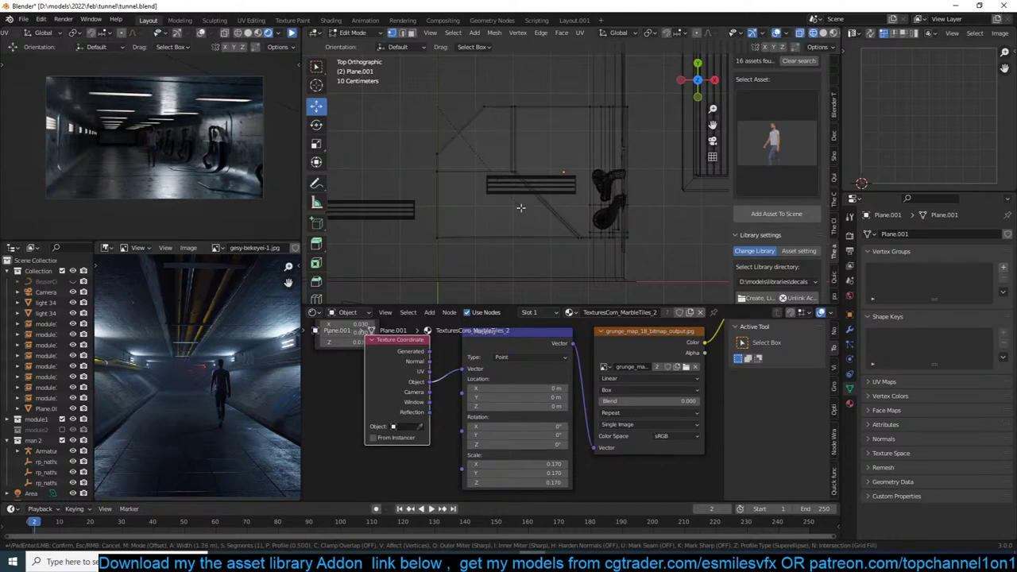
click(514, 203)
middle_drag(512, 201, 556, 151)
key(Tab)
Select all linked faces of the new floor slab and nudge them along X toward the pipe panel to narrow the gap.
key(z)
click(636, 159)
scroll(629, 166, up, 3)
mouse_move(653, 165)
middle_down()
mouse_move(629, 166)
mouse_move(617, 80)
mouse_move(558, 96)
middle_up()
key(Tab)
key(3)
click(449, 175)
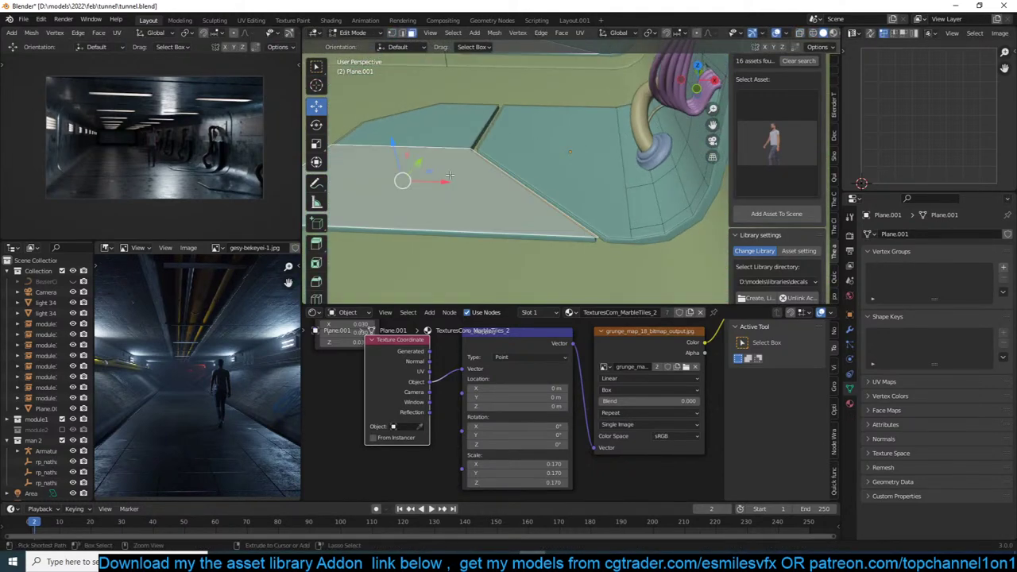
key(ctrl+l)
middle_drag(477, 160, 468, 168)
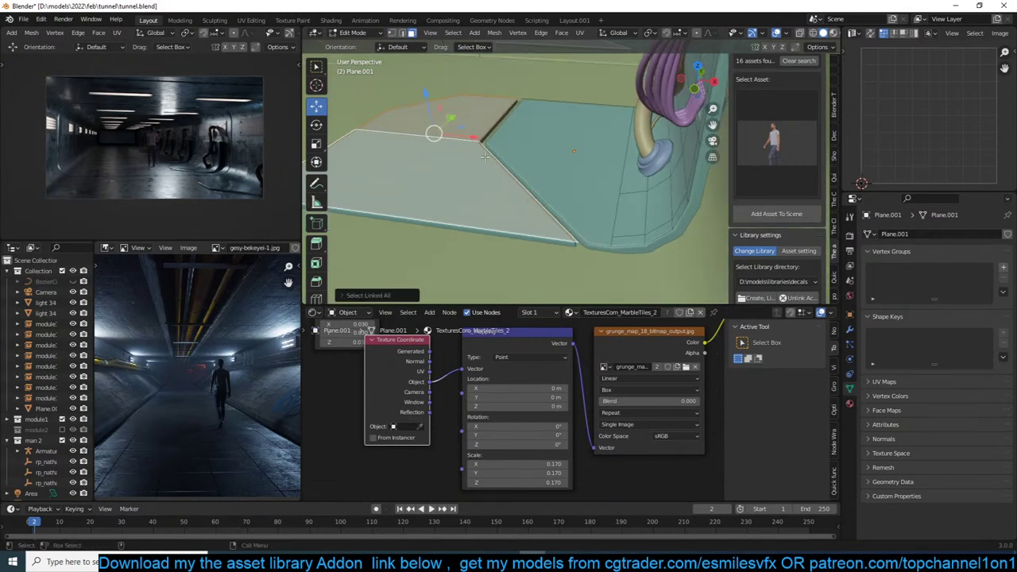
scroll(484, 157, up, 3)
shift+middle_drag(437, 133, 530, 196)
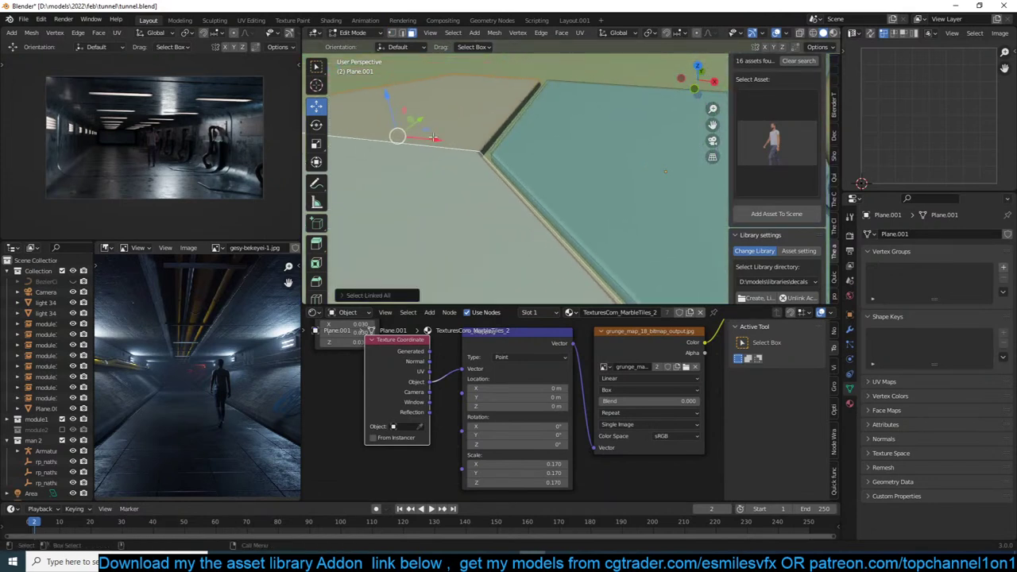
drag(434, 137, 445, 139)
key(Tab)
scroll(445, 143, down, 5)
middle_drag(445, 142, 391, 161)
key(alt+a)
scroll(542, 172, down, 6)
scroll(554, 158, up, 4)
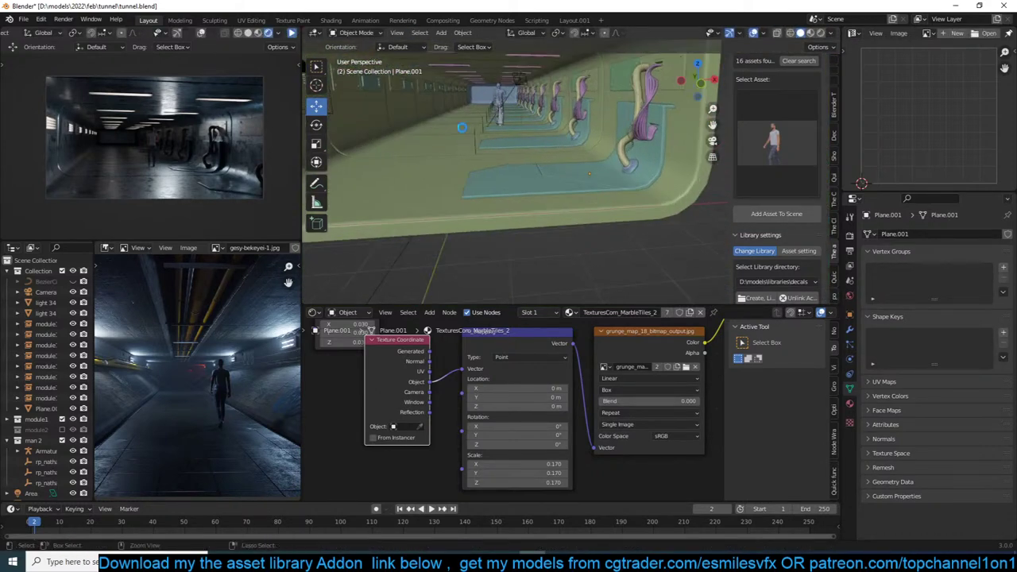
Open Plane.001 for mesh editing, isolated in local view and shown as wireframe from the top.
click(561, 193)
middle_drag(540, 191, 583, 202)
key(Tab)
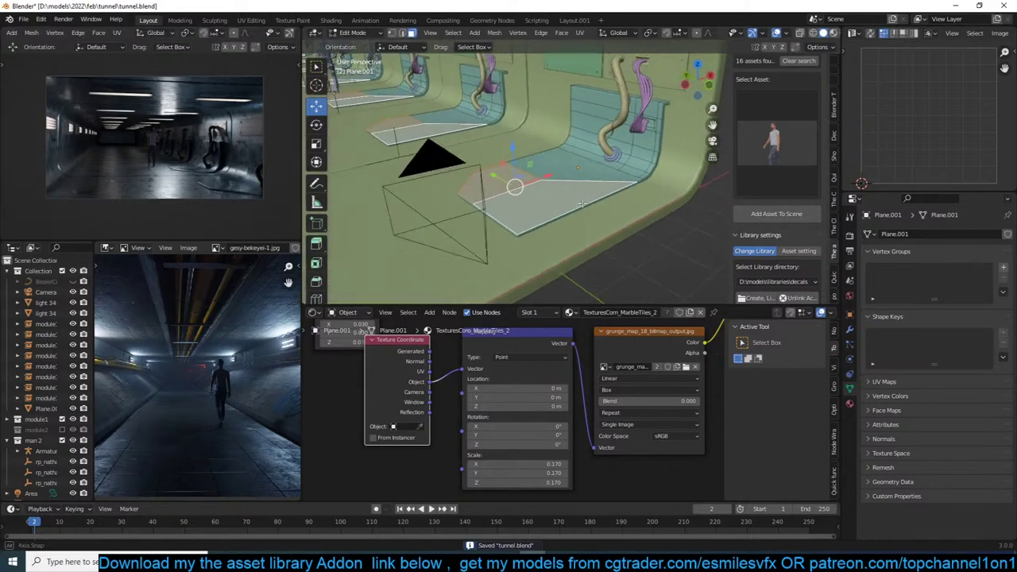
key(KP_7)
key(KP_Divide)
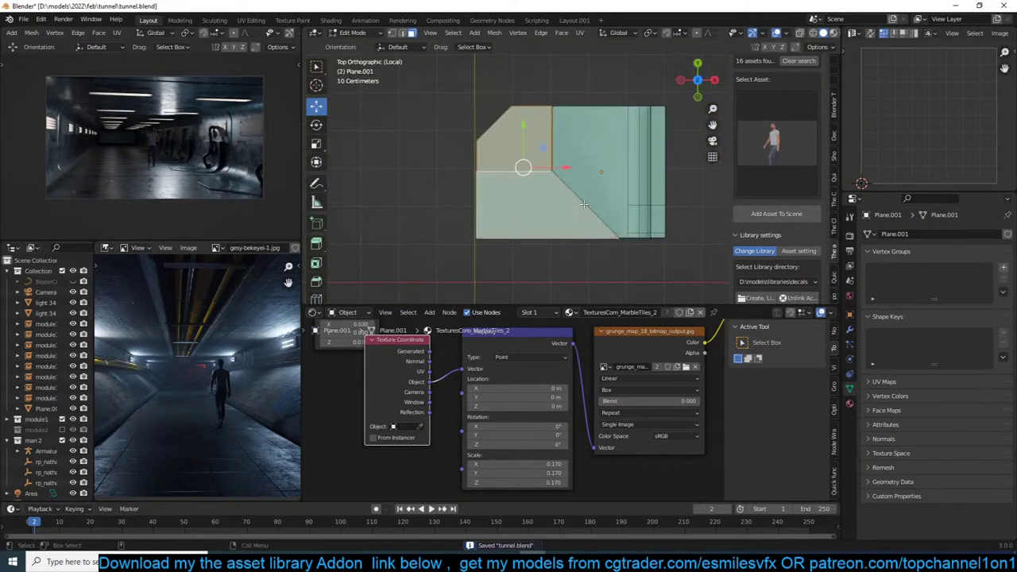
key(shift+z)
Bevel the front outer corner vertex of the floor slab into a diagonal cut.
key(1)
click(475, 135)
click(518, 106)
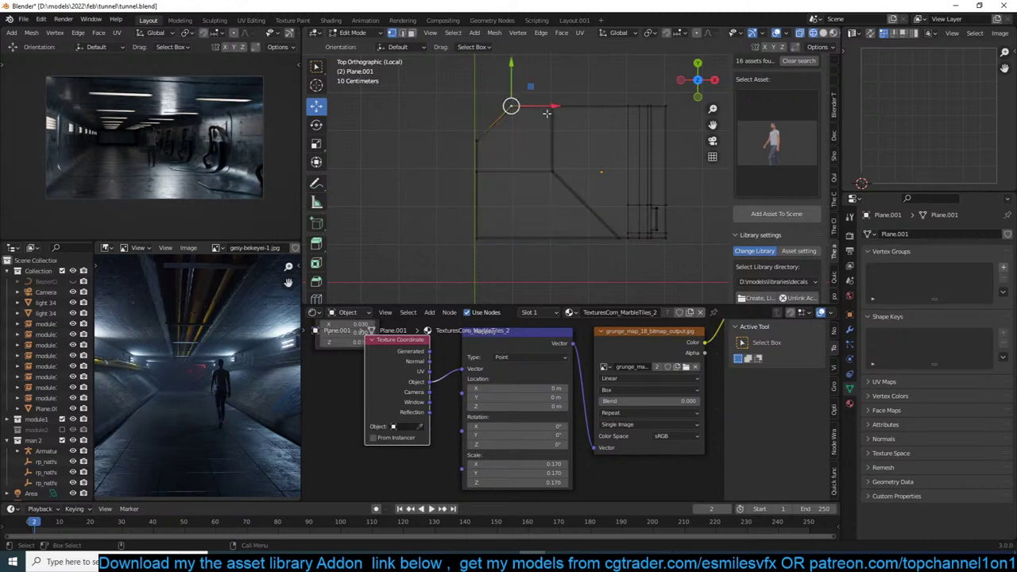
click(477, 169)
click(476, 238)
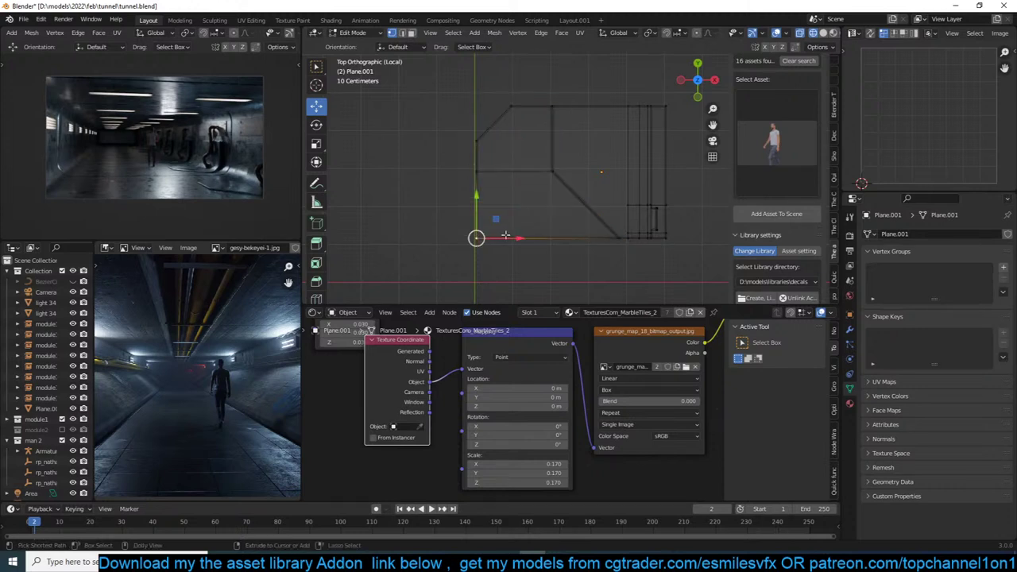
key(ctrl+shift+b)
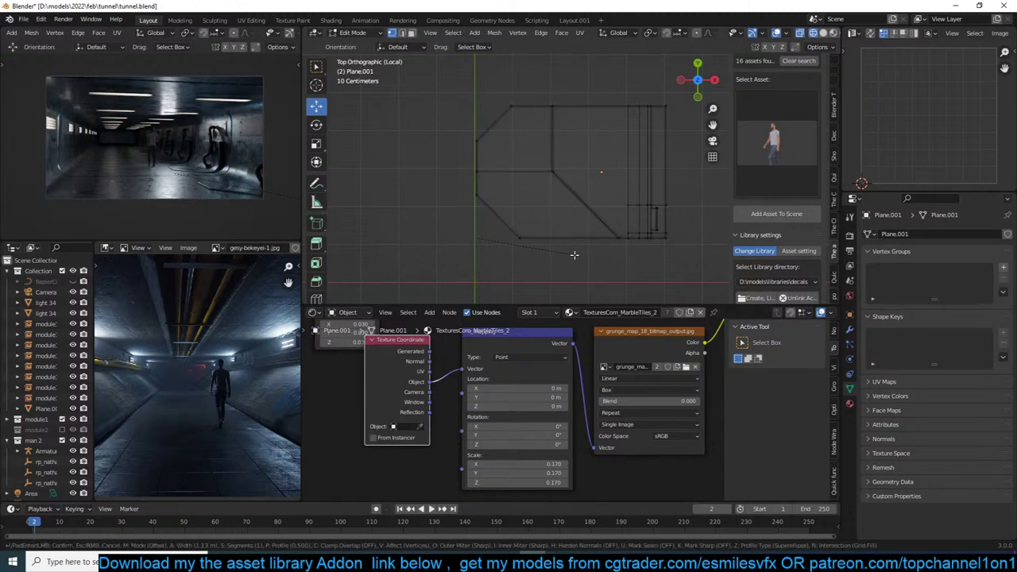
click(574, 254)
Duplicate the front diagonal edge, offset it about 0.04 m outward along X, and extrude it along X into another floor slab.
key(2)
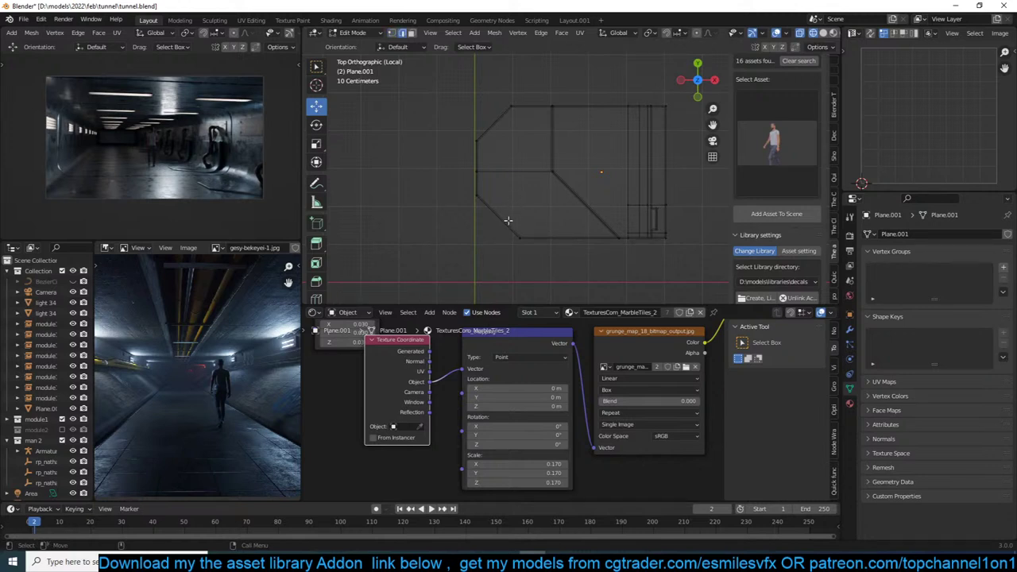
click(507, 220)
key(shift+d)
right_click(508, 218)
drag(529, 218, 524, 218)
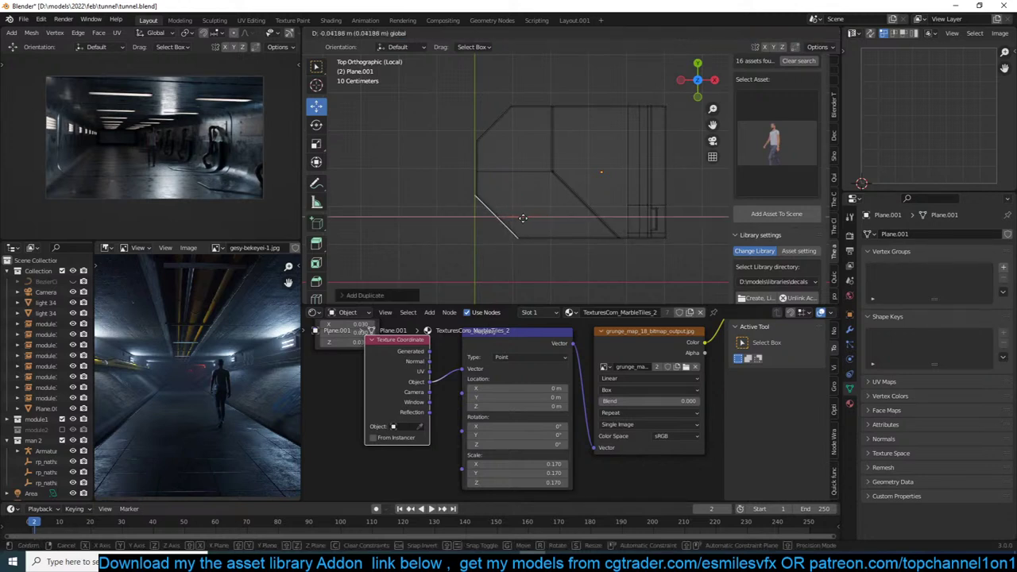
click(523, 218)
key(g)
key(x)
click(452, 201)
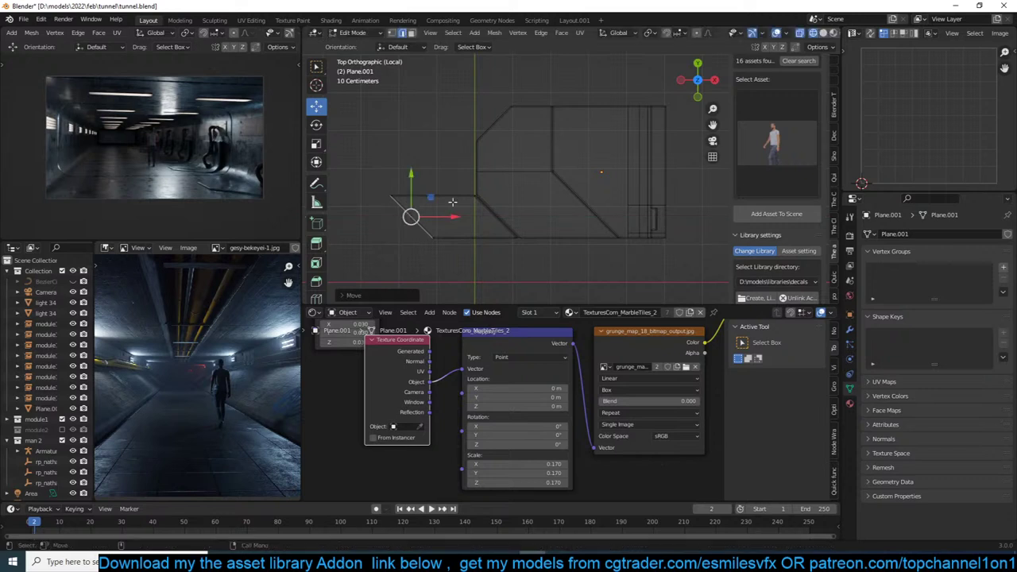
Extrude the rear edge of the outermost slab about 2.26 m along Y.
click(452, 202)
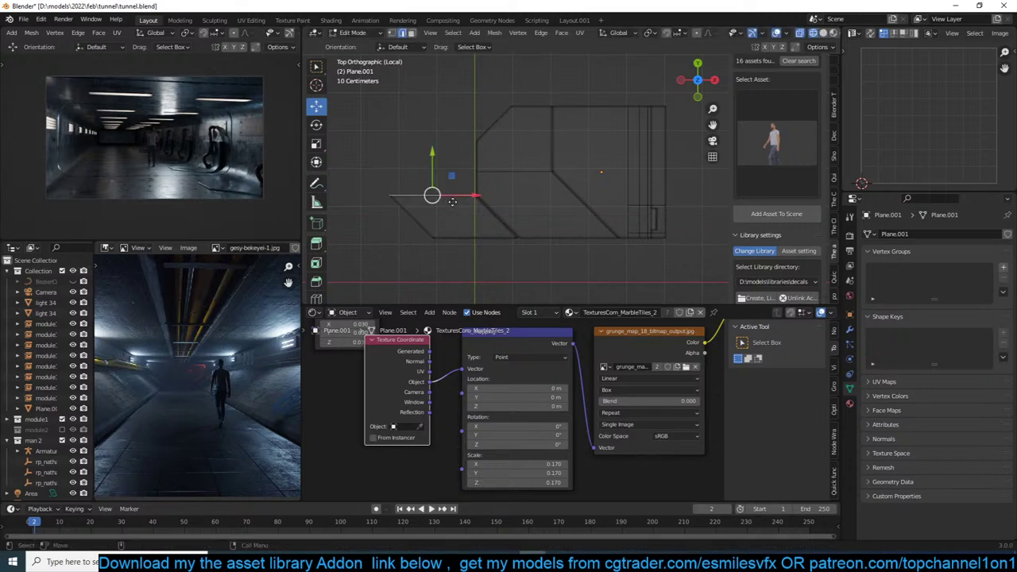
key(e)
key(y)
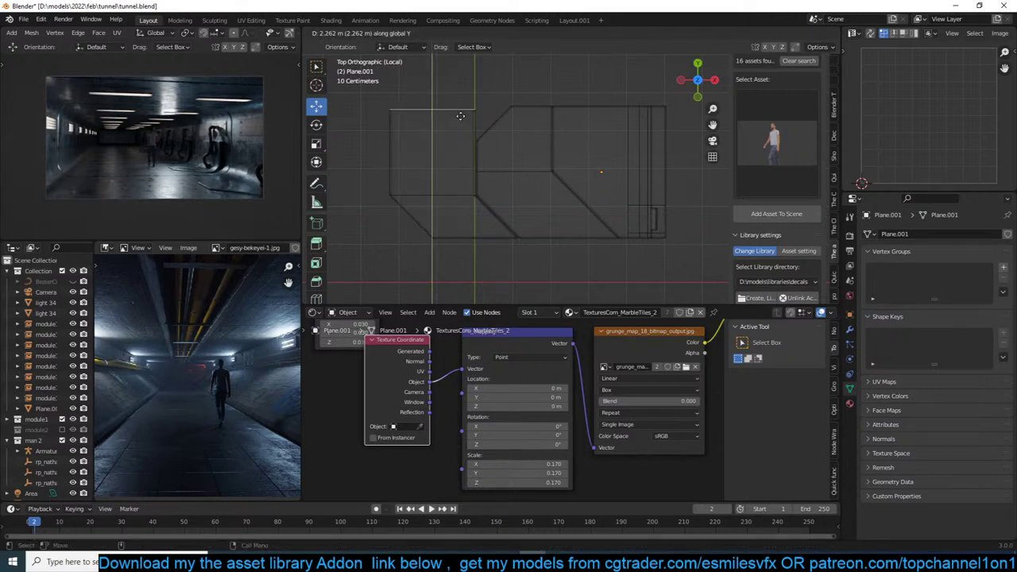
click(460, 116)
Extrude the short rear edge of the middle slab outward along Y, save the file and resume mesh editing.
scroll(544, 117, down, 1)
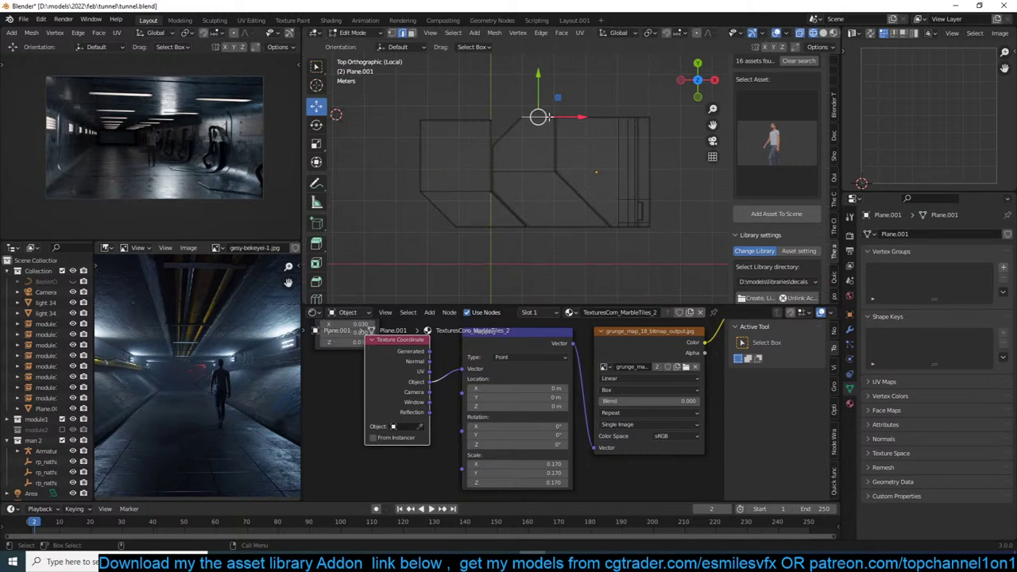
key(Tab)
click(509, 149)
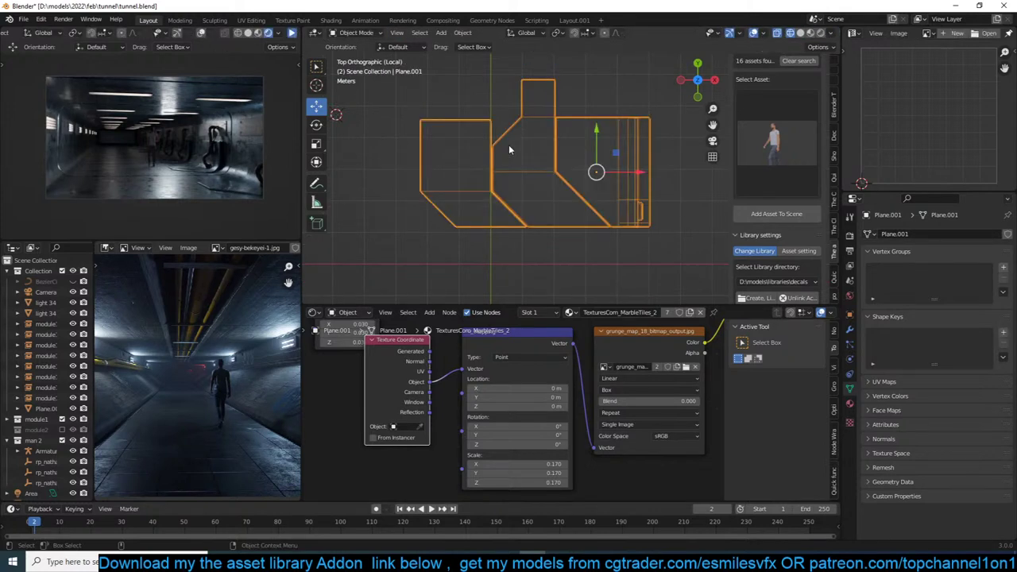
key(ctrl+s)
key(Tab)
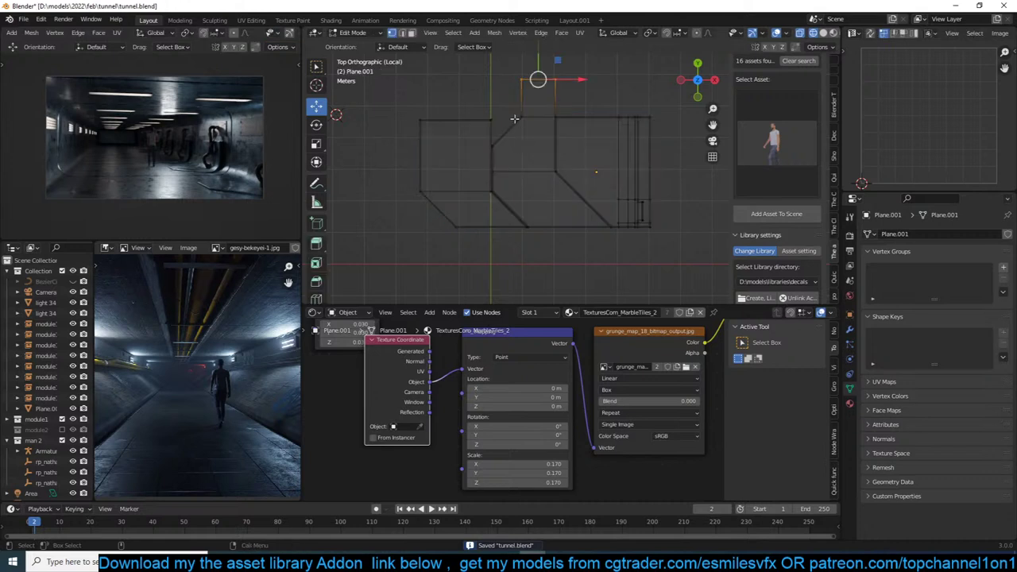
Examine the new floor slabs in the rendered tunnel preview, at both close and distant camera framing.
shift+middle_drag(510, 135, 513, 151)
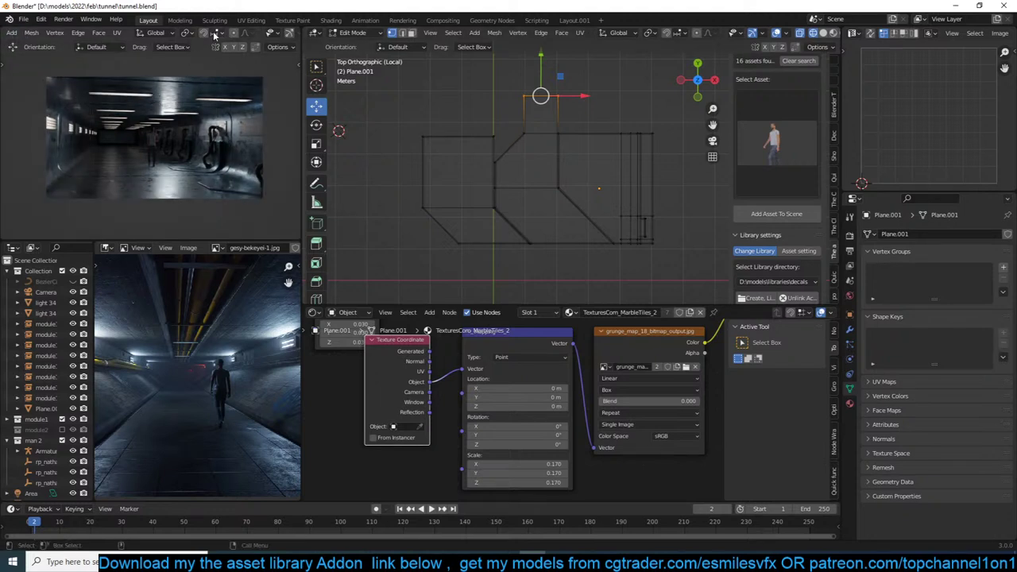
click(181, 80)
scroll(134, 37, down, 4)
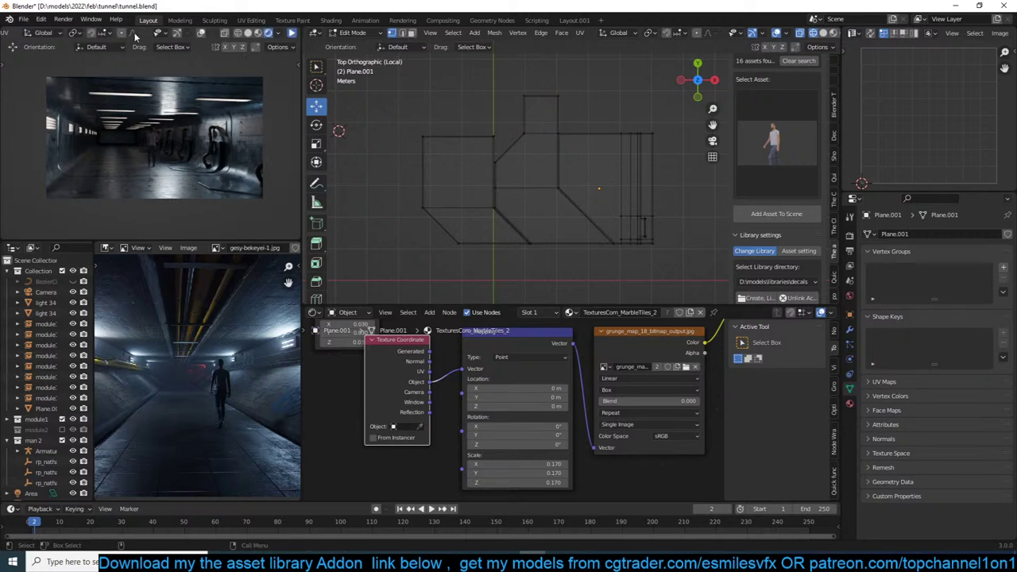
click(293, 33)
middle_drag(239, 78, 162, 105)
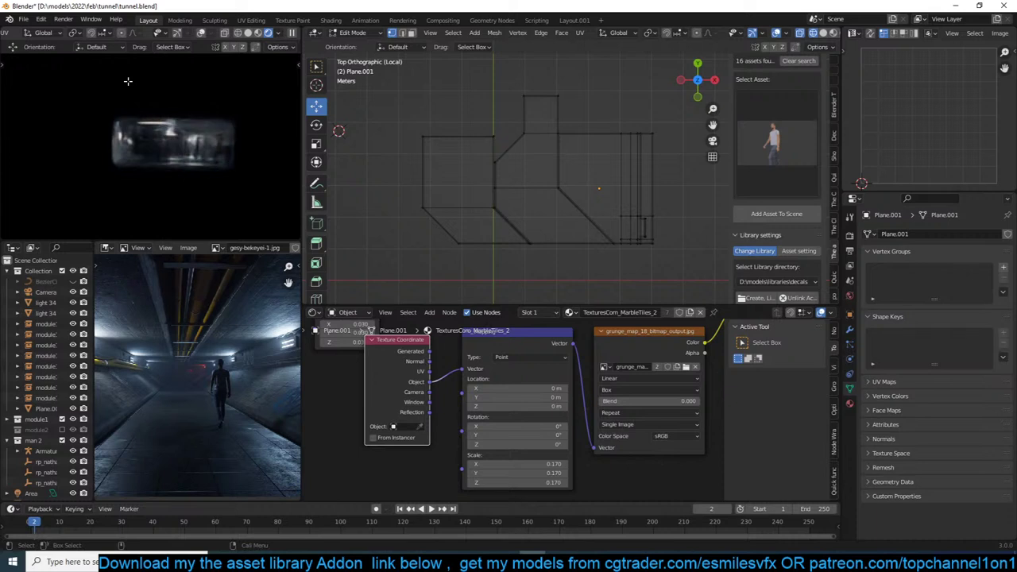
scroll(143, 91, up, 2)
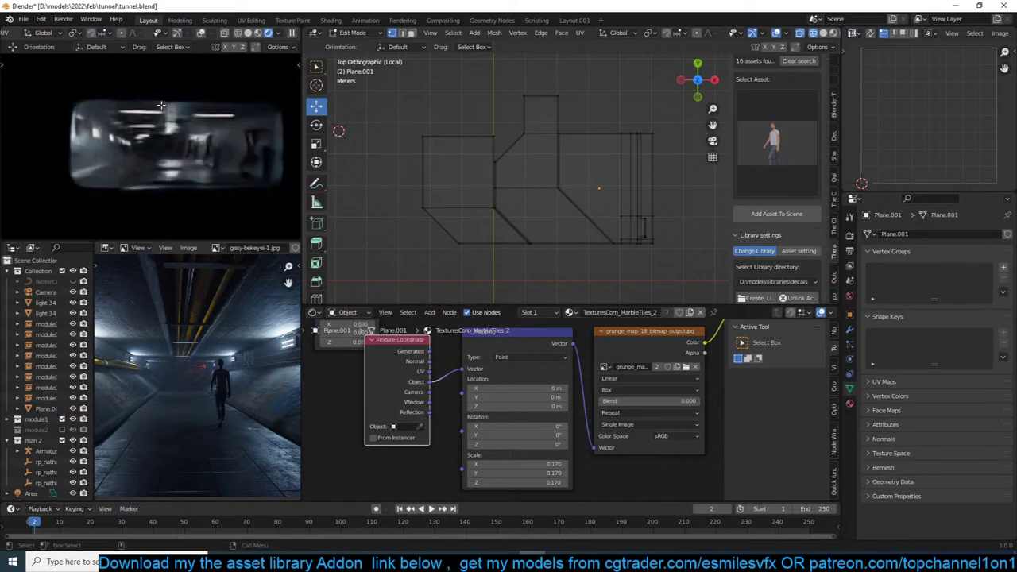
scroll(164, 106, up, 2)
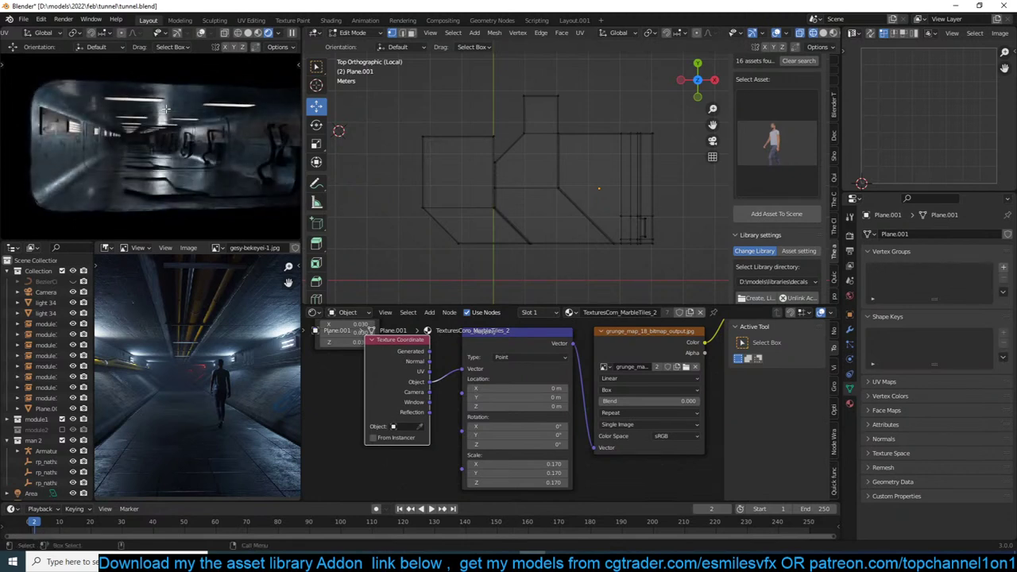
middle_drag(165, 109, 127, 75)
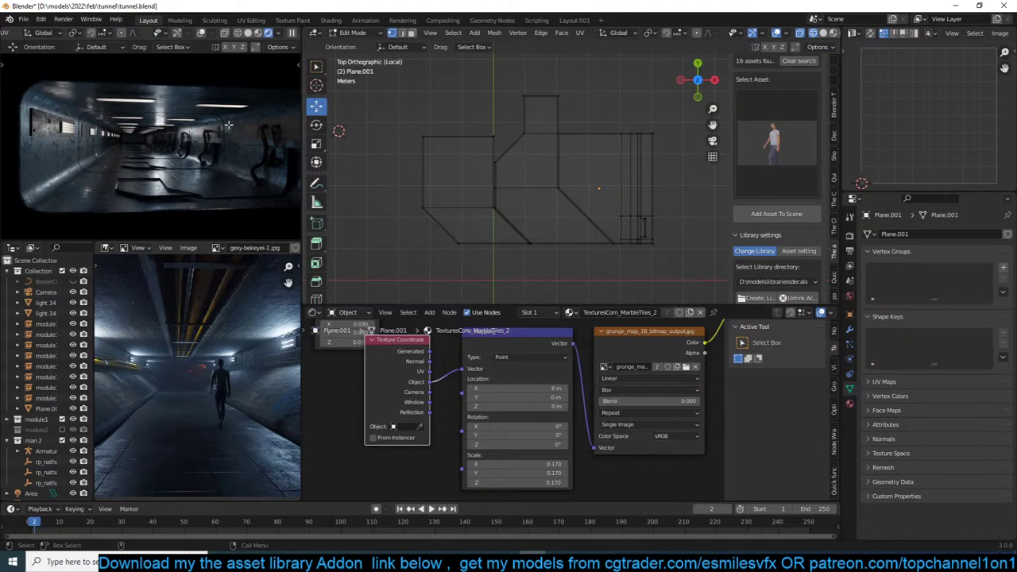
scroll(228, 125, down, 4)
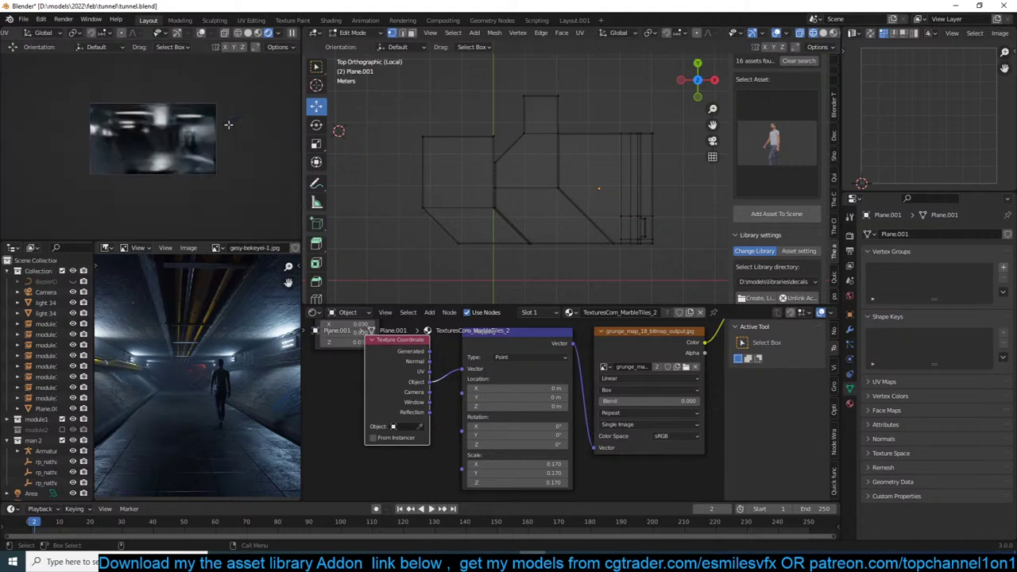
scroll(228, 125, up, 4)
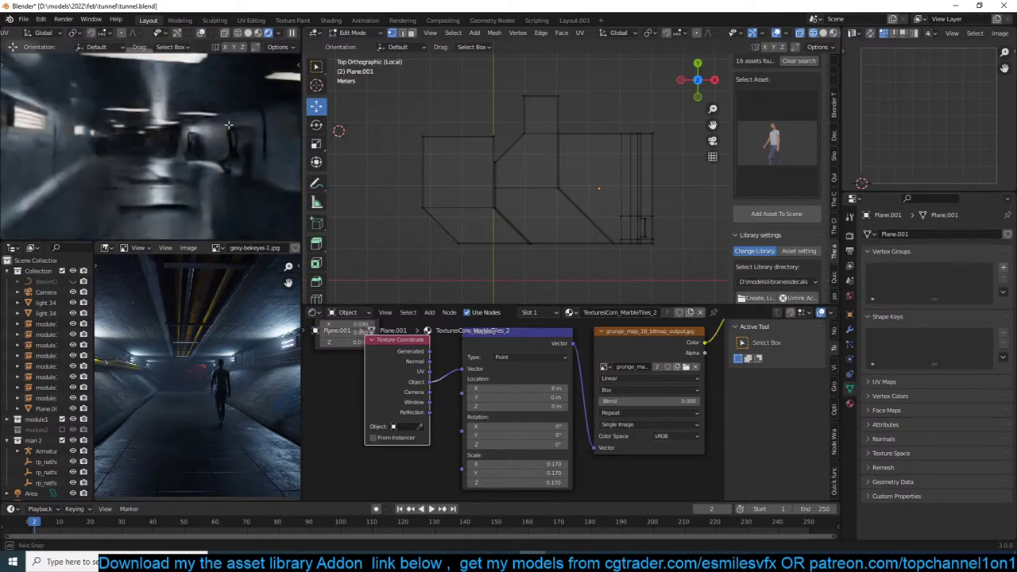
scroll(228, 124, up, 2)
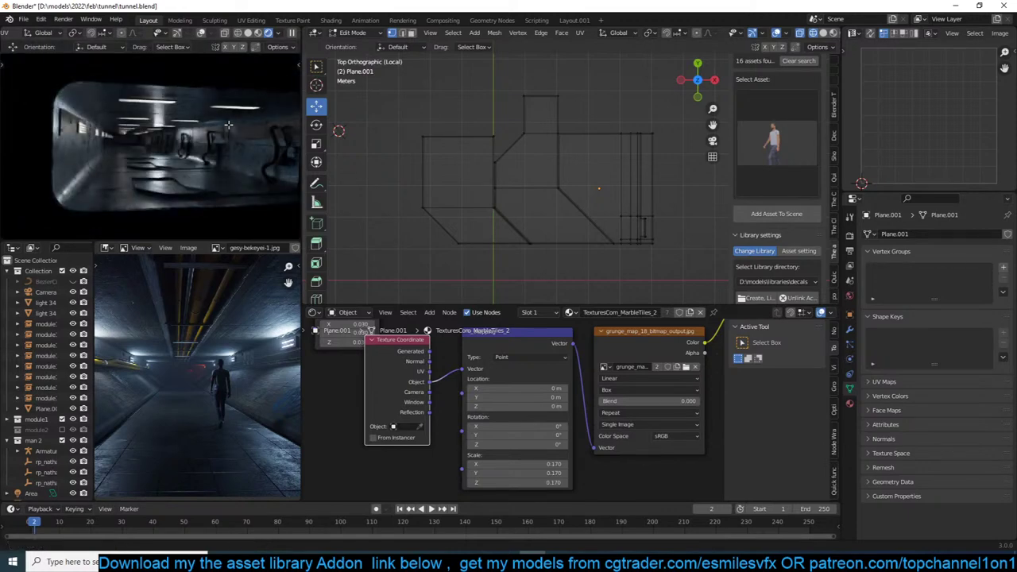
shift+middle_drag(229, 125, 203, 122)
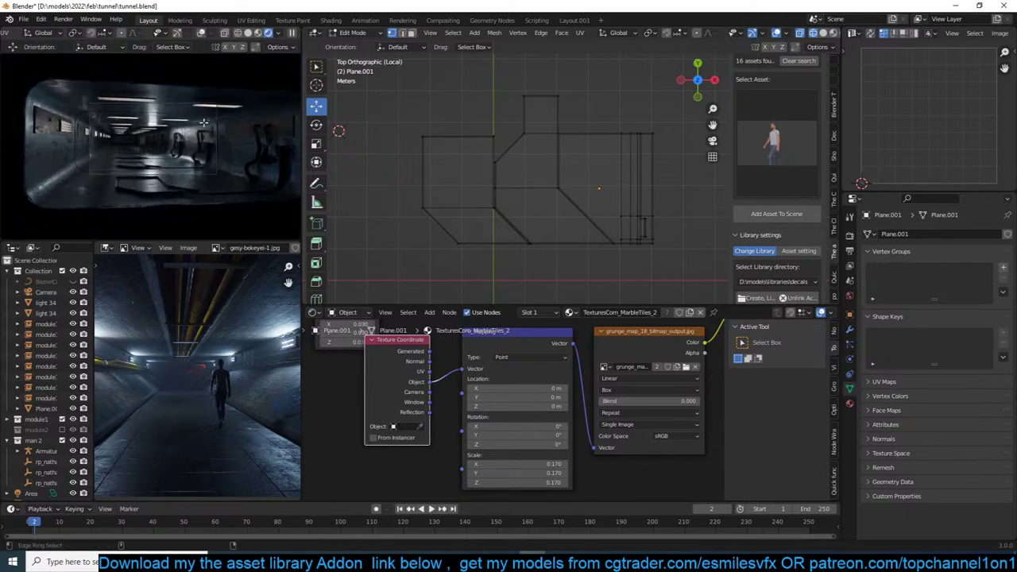
scroll(205, 122, down, 2)
Leave mesh editing and local view, move the camera back from the tunnel entrance and rotate it slightly clockwise in top view.
key(Tab)
scroll(438, 202, down, 4)
scroll(516, 188, down, 5)
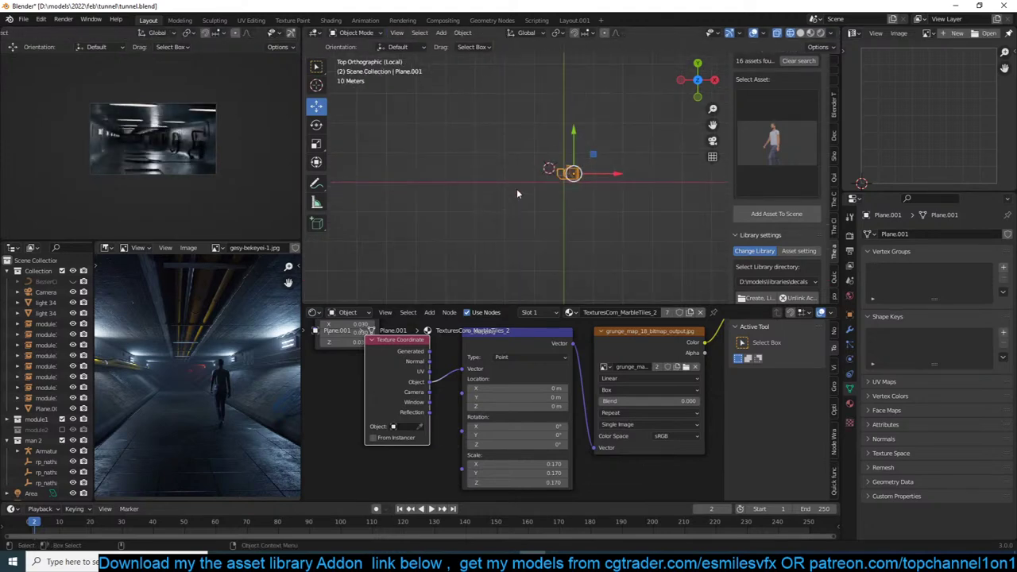
key(KP_Divide)
scroll(517, 188, down, 4)
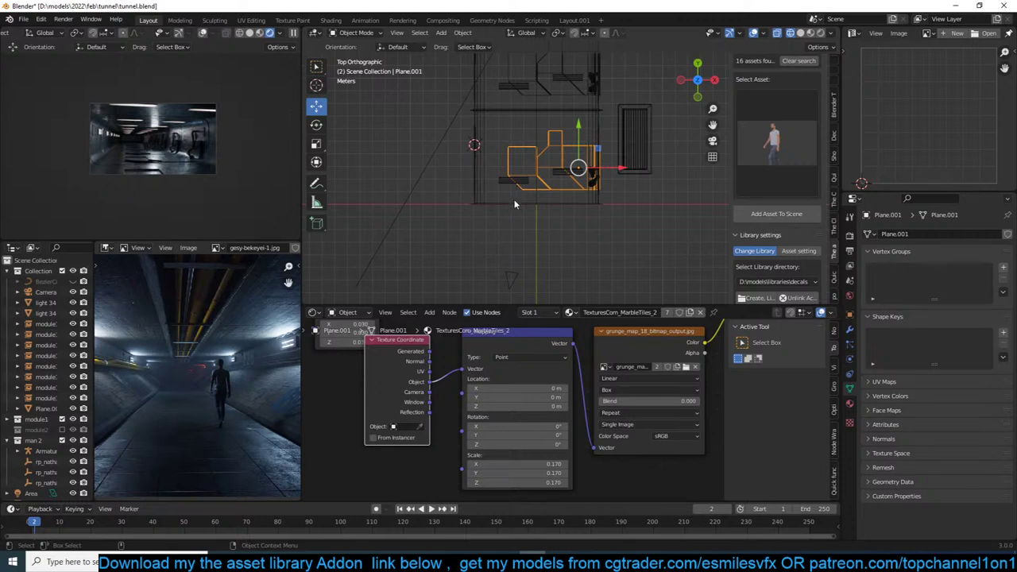
click(513, 278)
key(g)
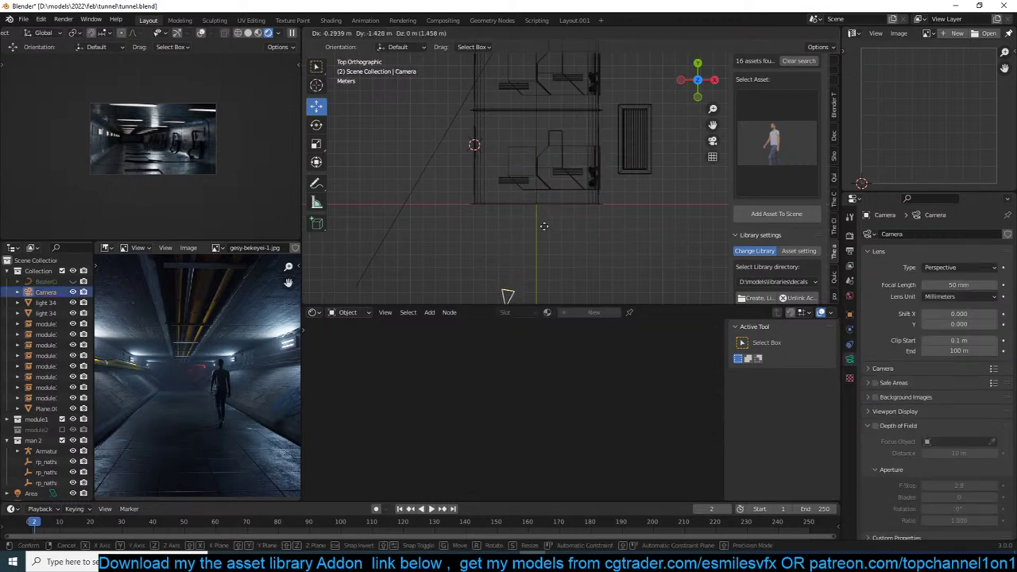
click(532, 258)
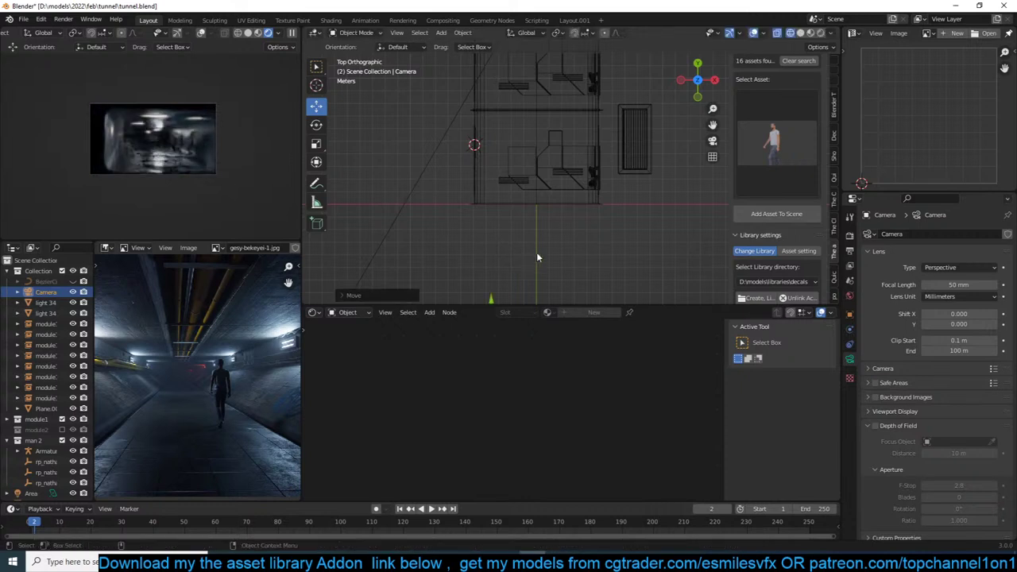
key(r)
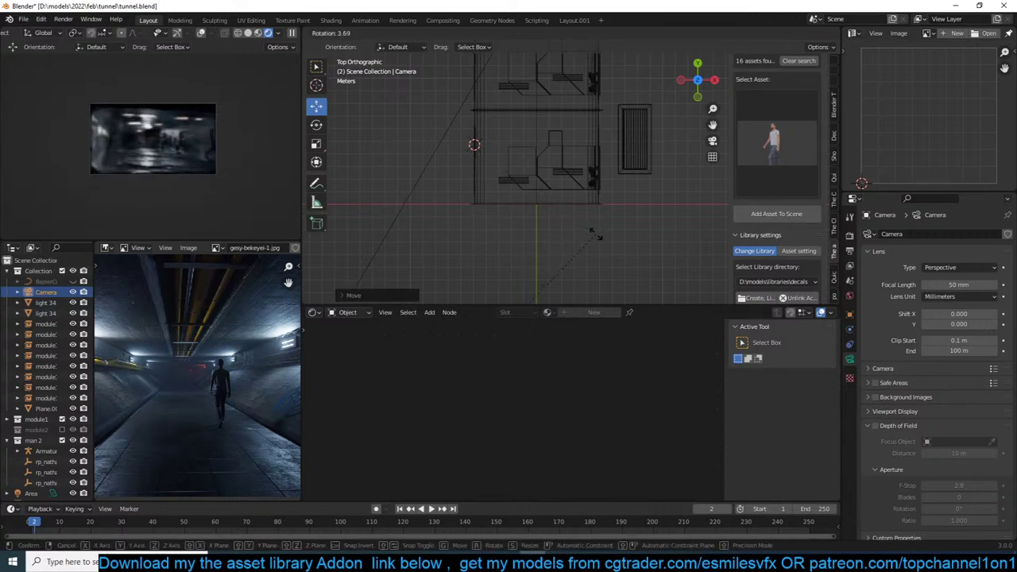
click(594, 229)
Refine the camera's position in top view with further small moves, shifting it farther back from the tunnel entrance, and save the file.
key(g)
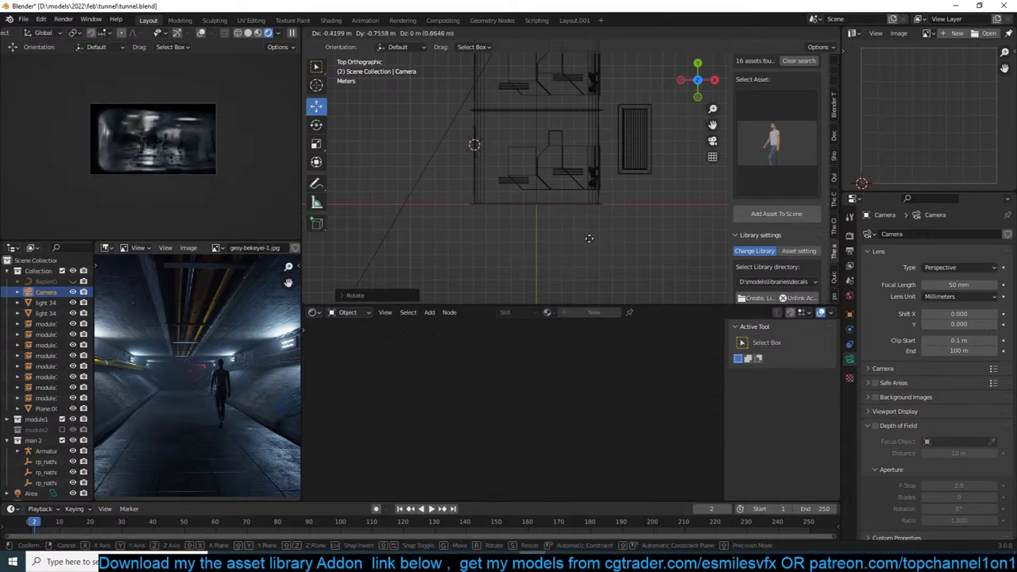
click(594, 232)
shift+middle_drag(593, 232, 570, 173)
key(g)
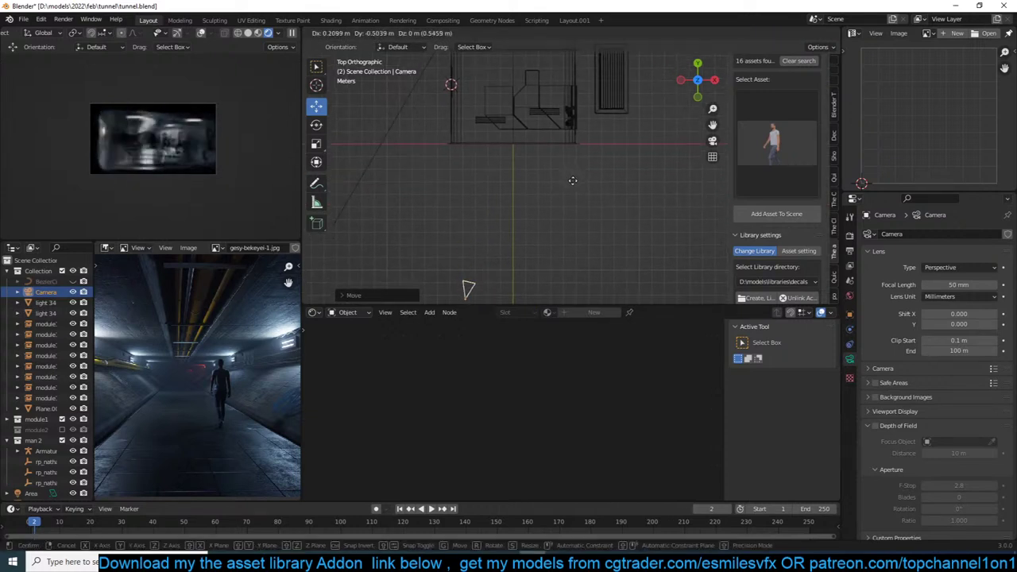
click(573, 179)
scroll(248, 149, up, 2)
scroll(247, 147, up, 3)
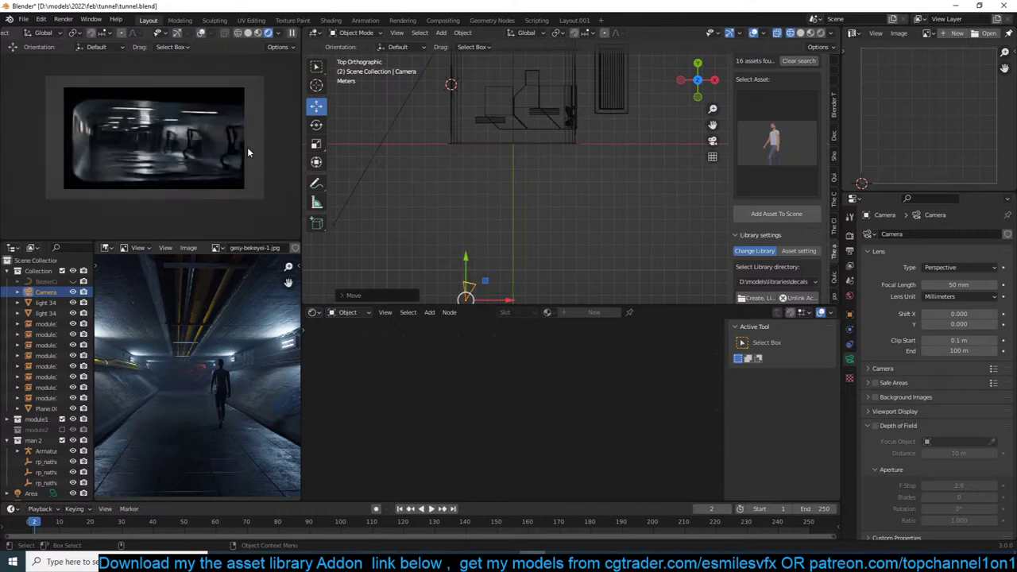
shift+middle_drag(432, 198, 424, 180)
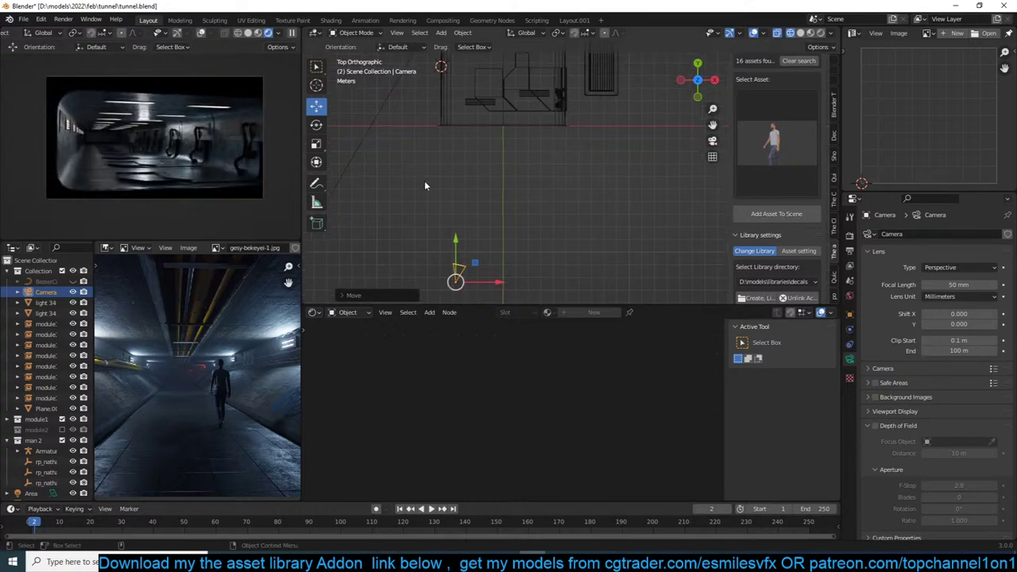
key(g)
click(473, 198)
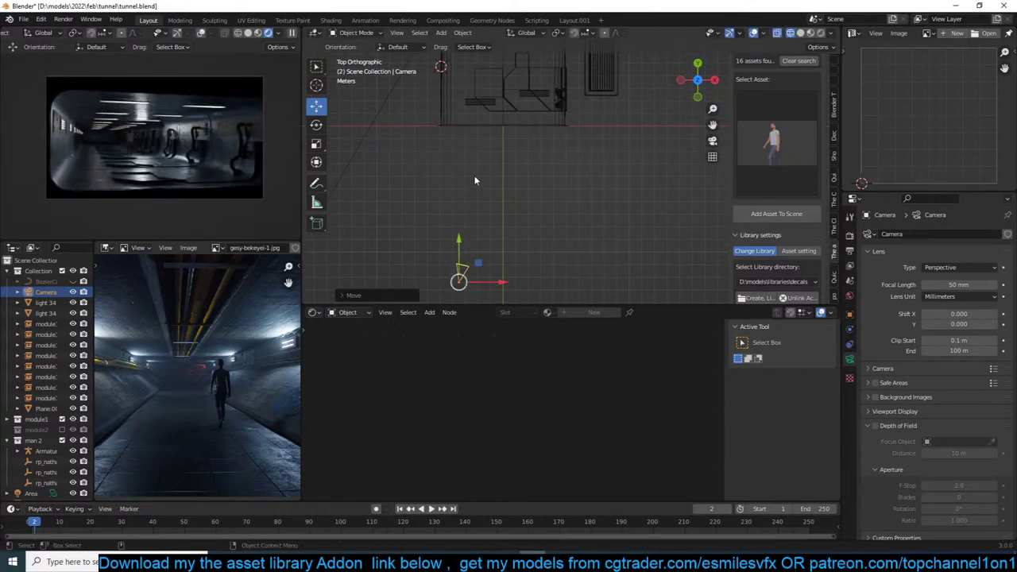
key(ctrl+s)
key(KP_1)
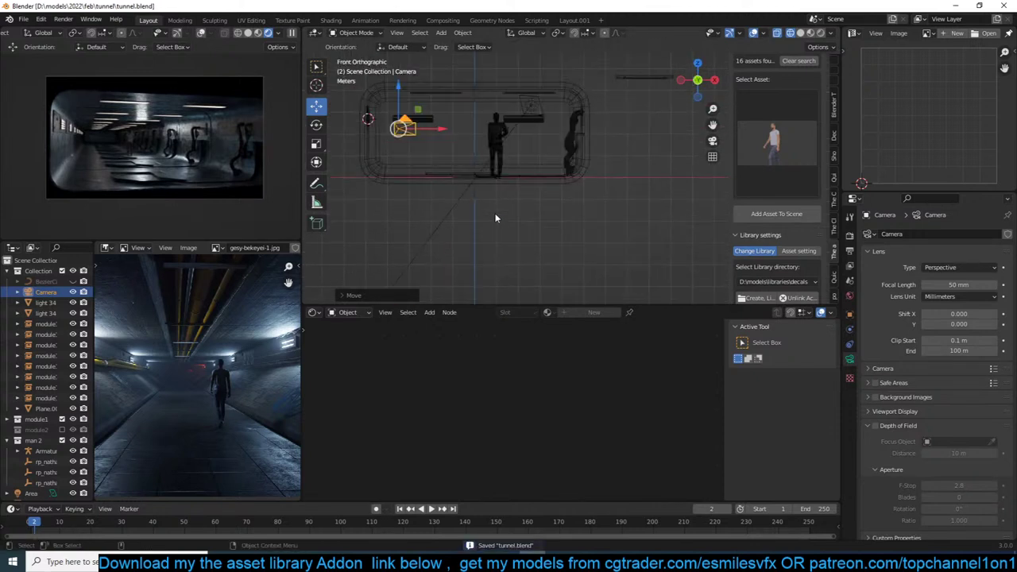
scroll(495, 218, up, 5)
click(516, 187)
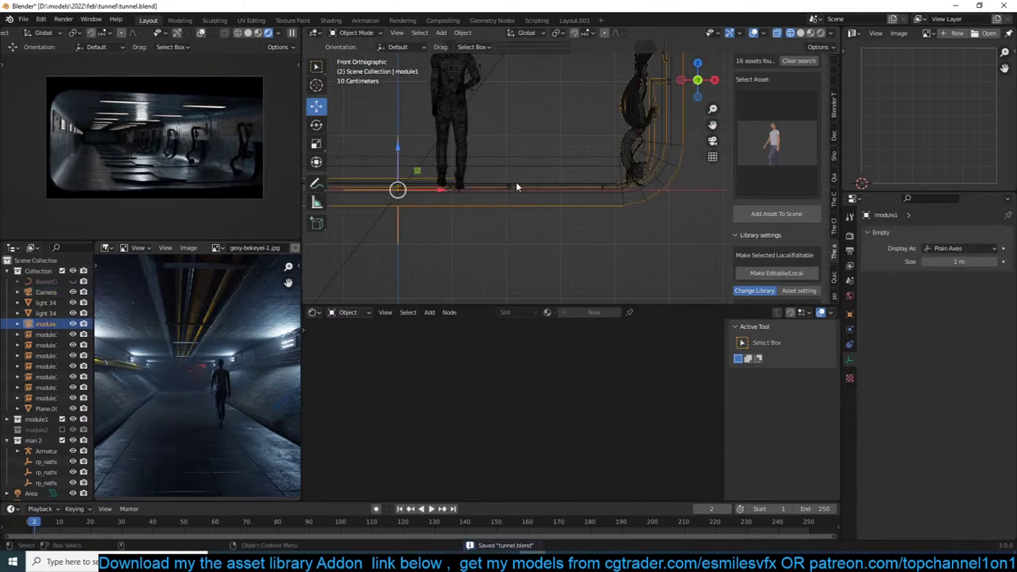
click(510, 181)
click(516, 186)
click(525, 179)
middle_drag(526, 180, 519, 210)
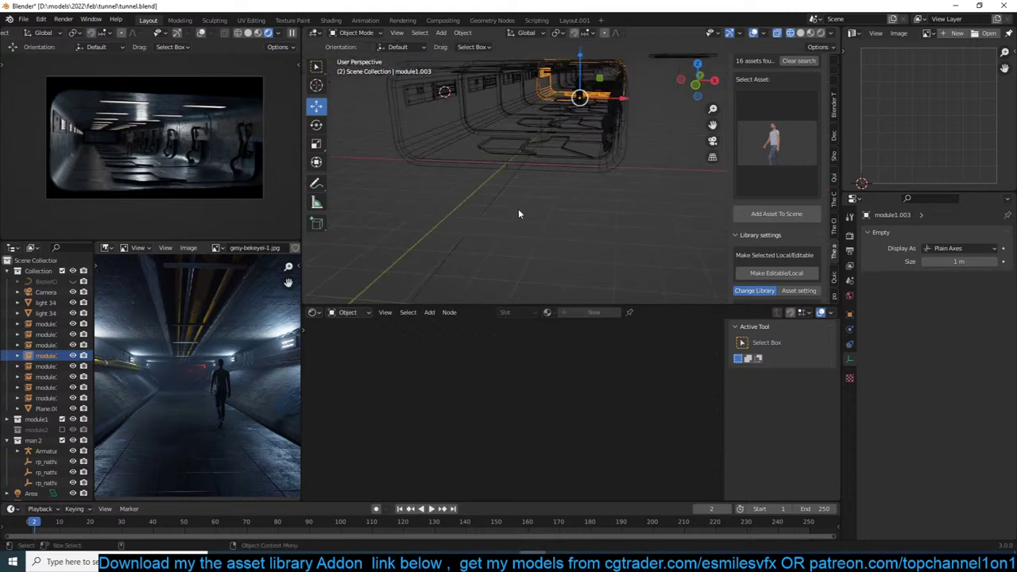
key(z)
click(647, 188)
click(661, 201)
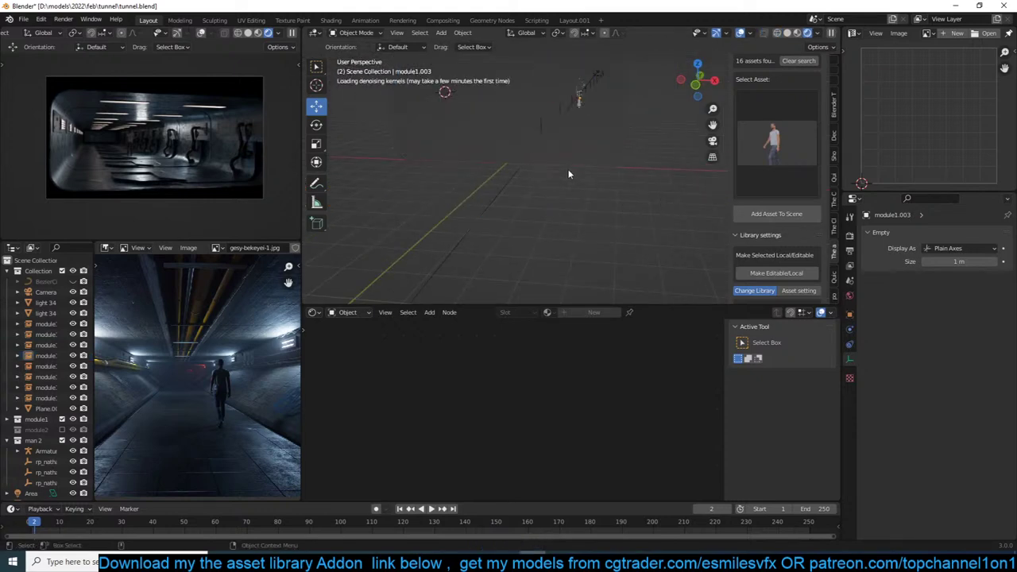
key(z)
key(4)
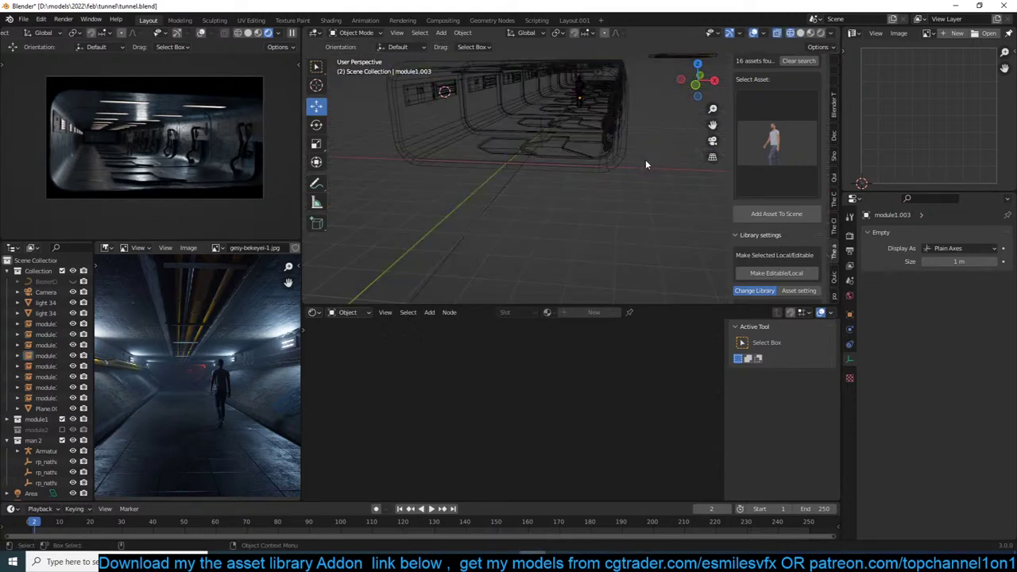
Display the viewport in solid shading and recalculate the normals of the floor slab mesh.
mouse_move(581, 143)
shift+middle_down()
mouse_move(597, 166)
mouse_move(545, 164)
shift+middle_up()
scroll(597, 167, up, 1)
key(z)
click(668, 167)
click(581, 151)
scroll(559, 182, up, 2)
key(Tab)
key(shift+n)
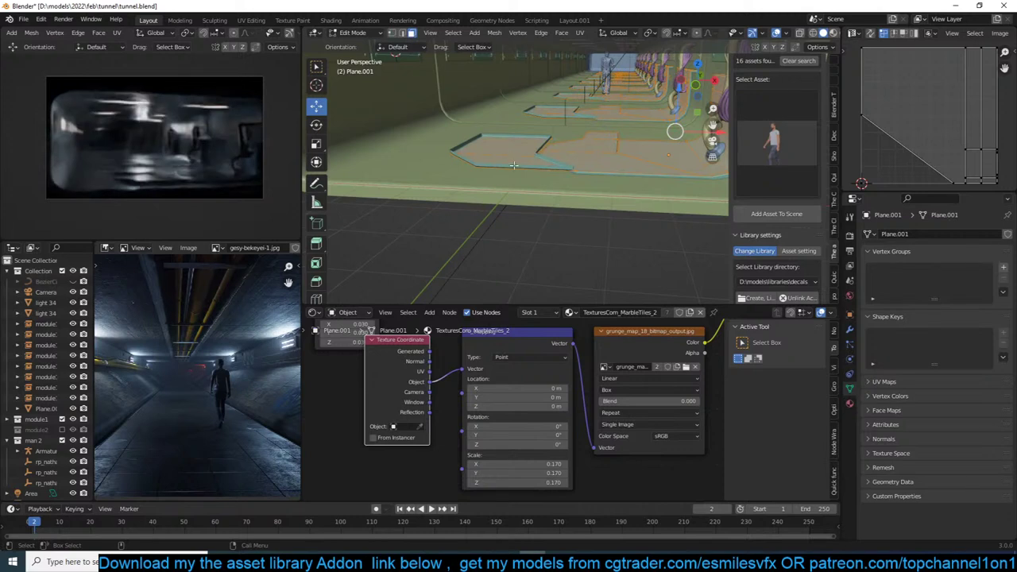
Recalculate the normals of the outermost slab's faces, save the file and return to object mode.
click(512, 163)
key(shift+n)
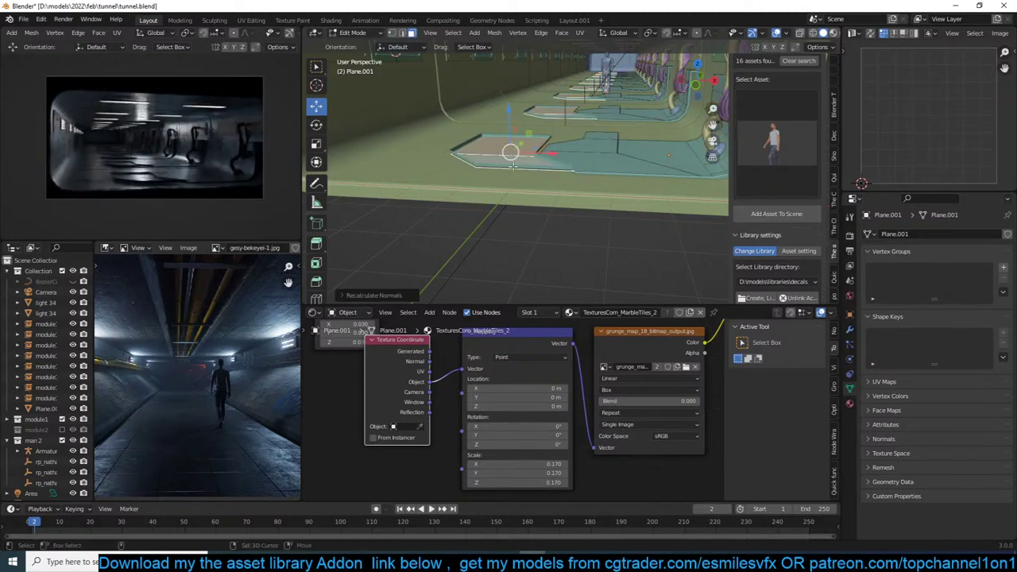
click(367, 295)
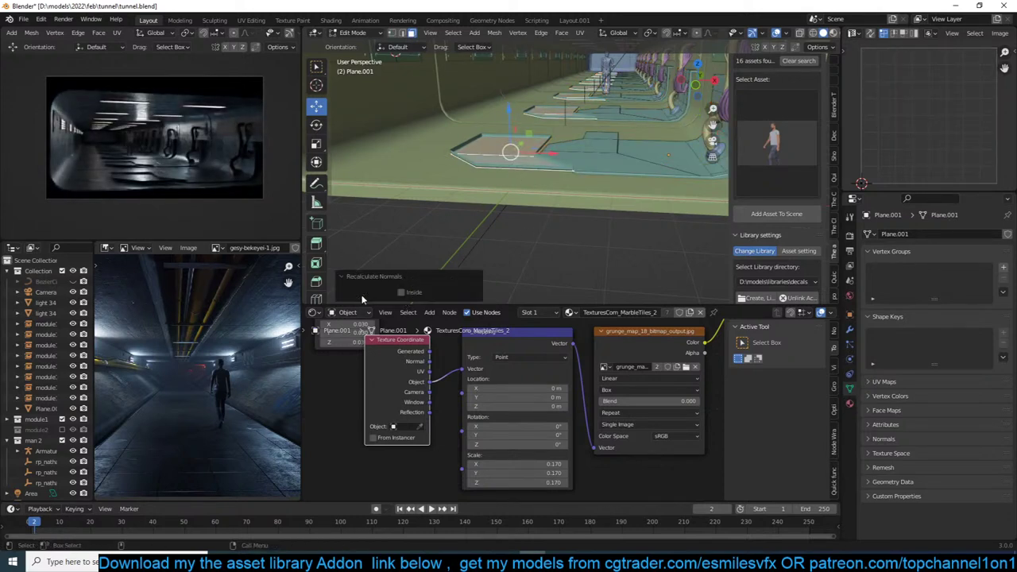
key(Tab)
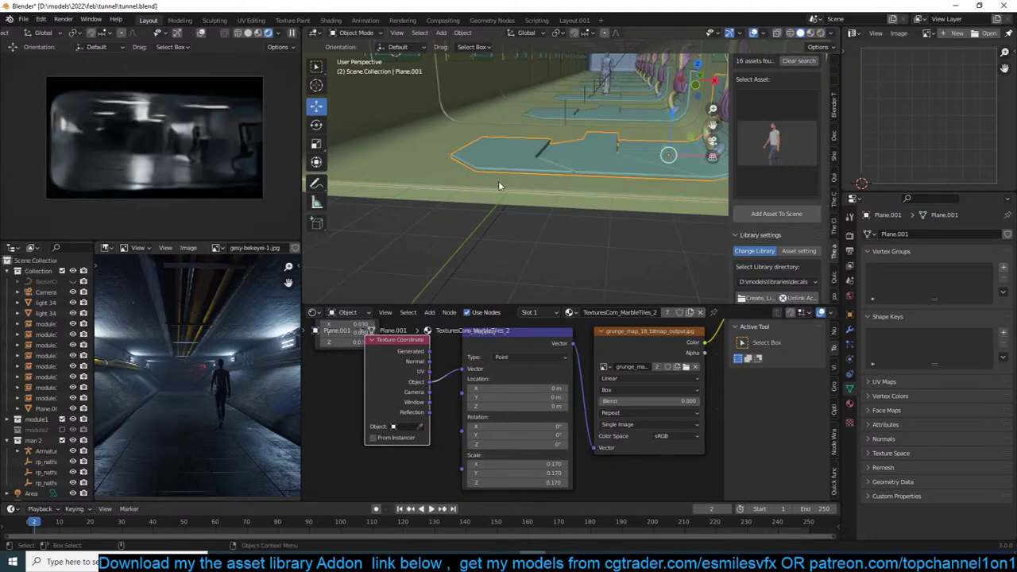
key(ctrl+s)
scroll(547, 139, up, 3)
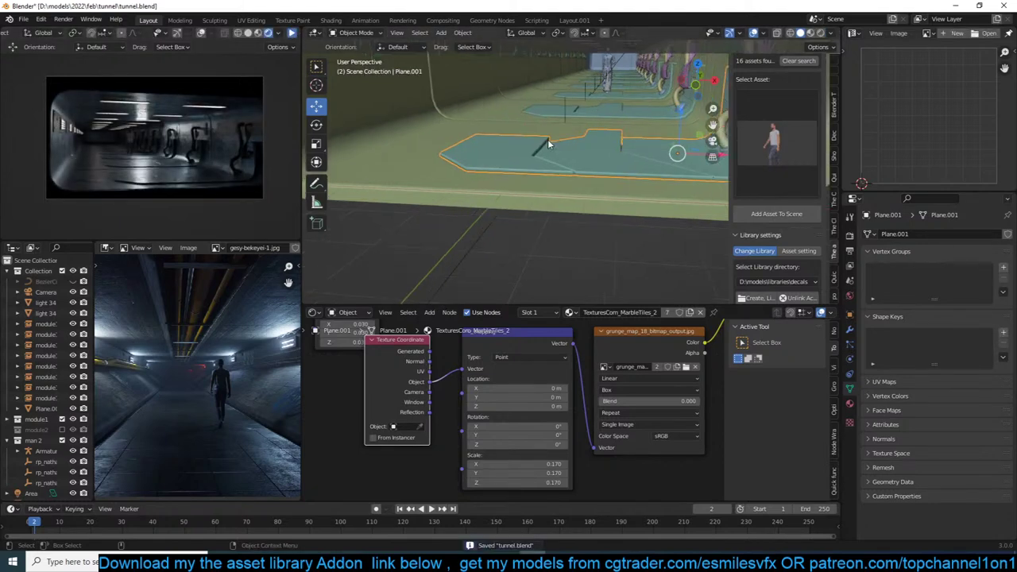
key(Tab)
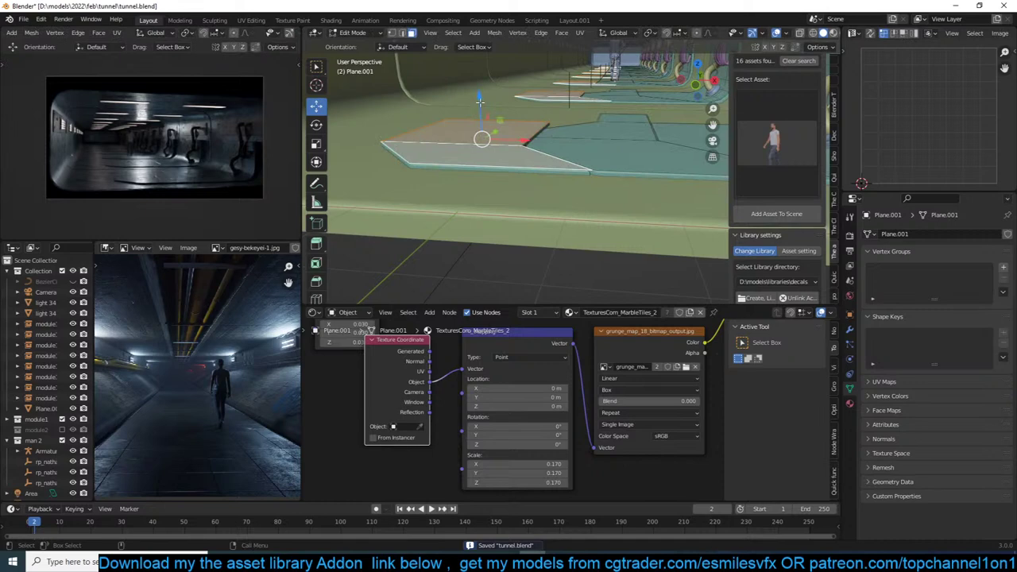
key(Tab)
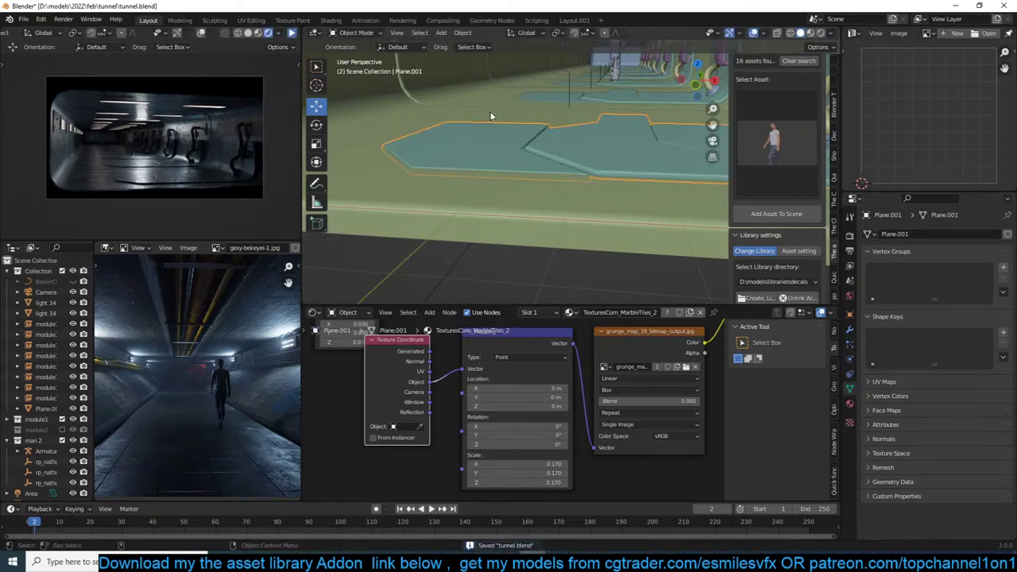
Add a lengthwise loop cut to the tunnel shell's floor and slide it toward the wall with the windows.
middle_drag(491, 116, 575, 176)
click(544, 185)
key(Tab)
key(alt+a)
key(ctrl+r)
click(556, 163)
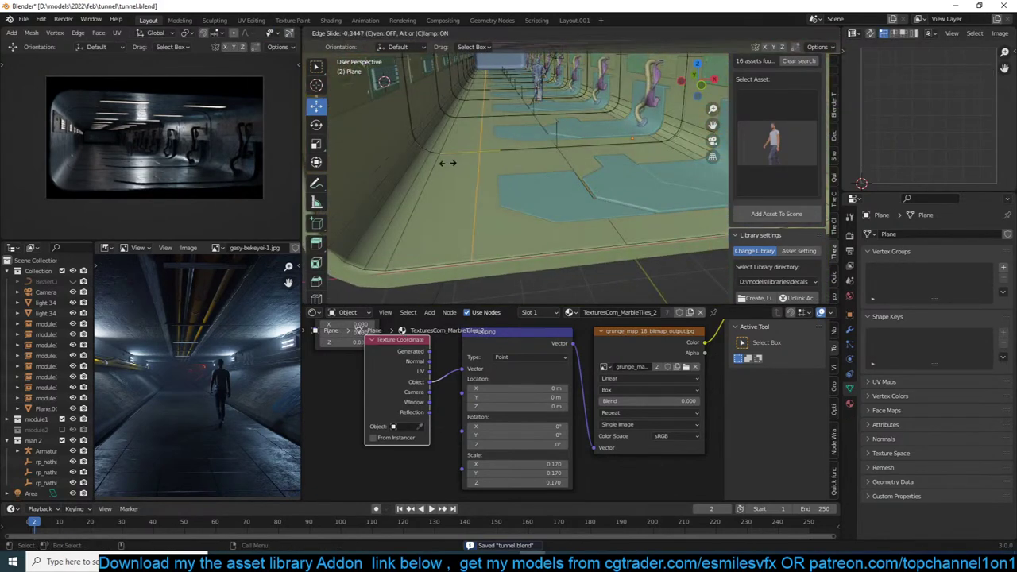
click(448, 163)
Extrude the narrow floor strip along the window wall downward into a recessed channel and select the channel's front end face.
key(3)
alt+click(461, 168)
key(e)
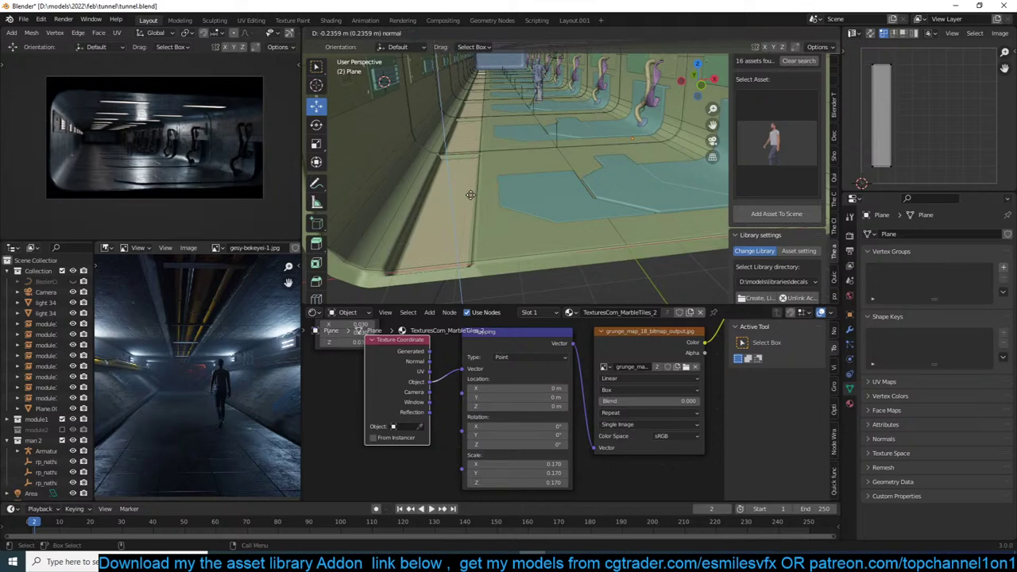
click(452, 233)
middle_drag(466, 261, 493, 231)
click(500, 225)
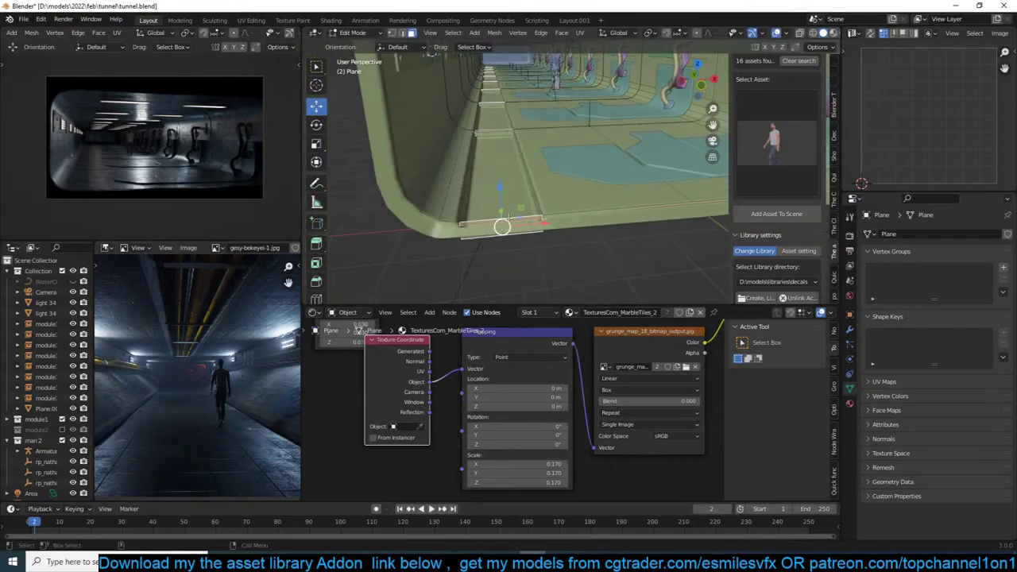
Delete the end faces closing off the recessed floor channel, return to object mode and save the file.
shift+click(500, 130)
key(x)
click(499, 129)
key(Tab)
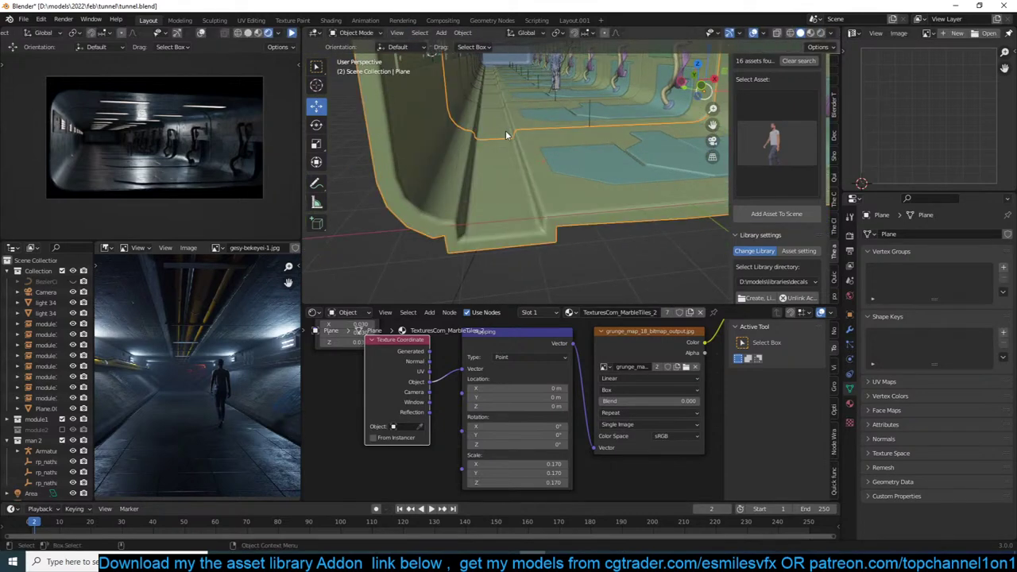
middle_drag(505, 131, 571, 141)
key(ctrl+s)
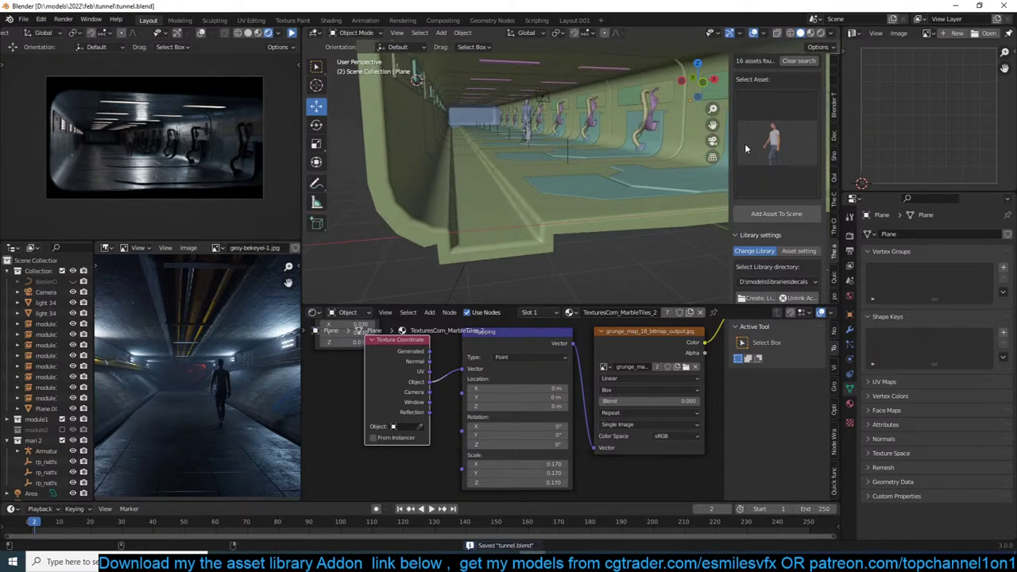
Search the asset library for "pipes" and add the long straight industrial pipe to the scene.
scroll(762, 135, up, 5)
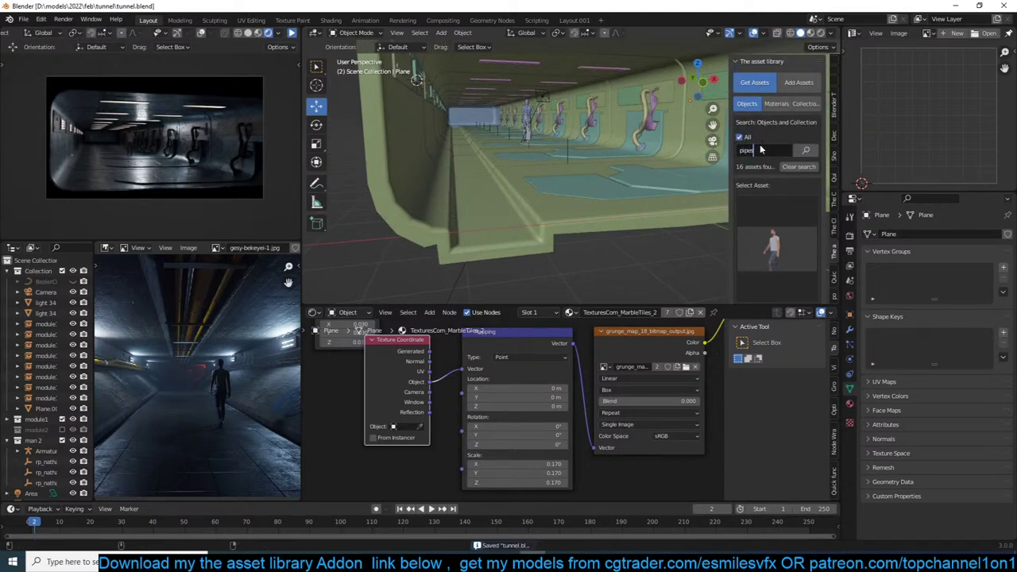
text(s)
key(Return)
click(769, 263)
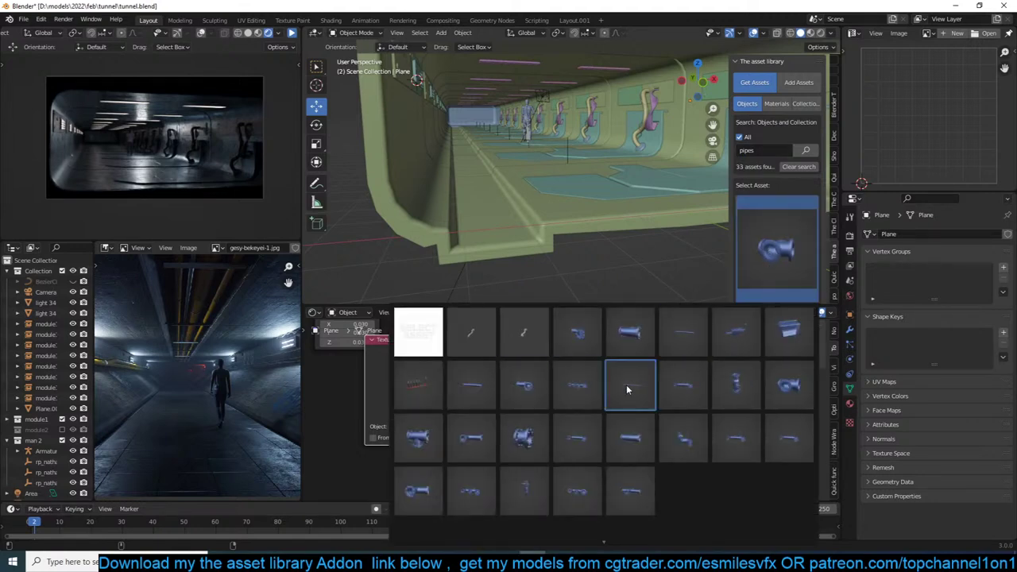
click(628, 387)
scroll(545, 196, up, 2)
scroll(807, 281, down, 2)
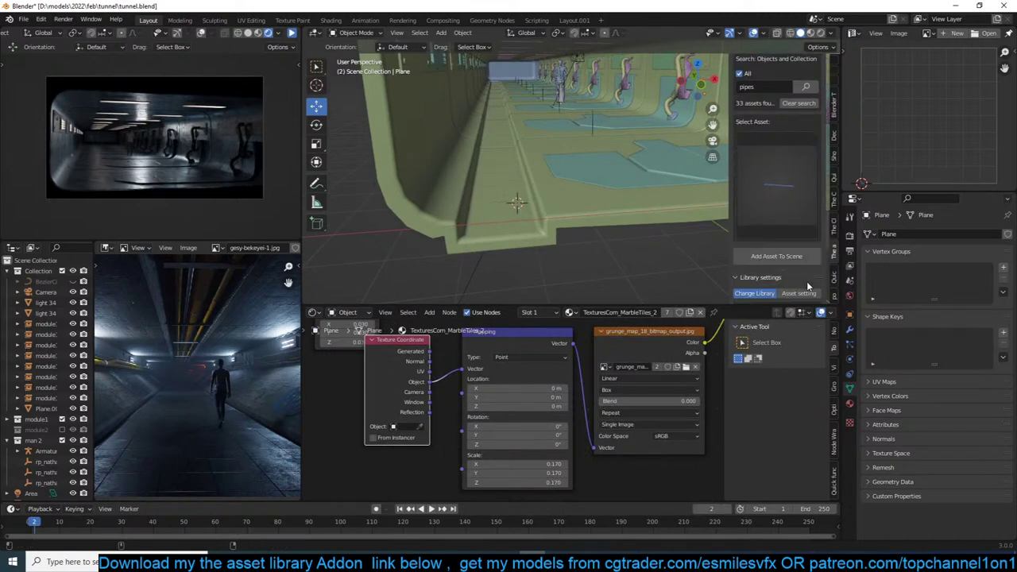
click(763, 256)
Shrink the straight pipe and rotate it 90° about Z so it runs lengthwise along the floor channel.
key(s)
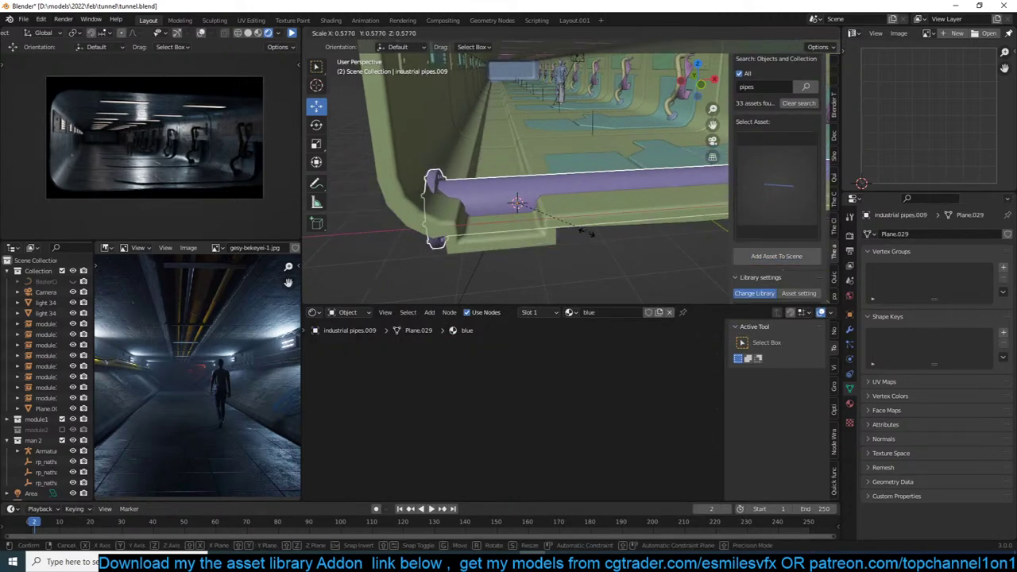
click(532, 213)
text(rz90)
key(Return)
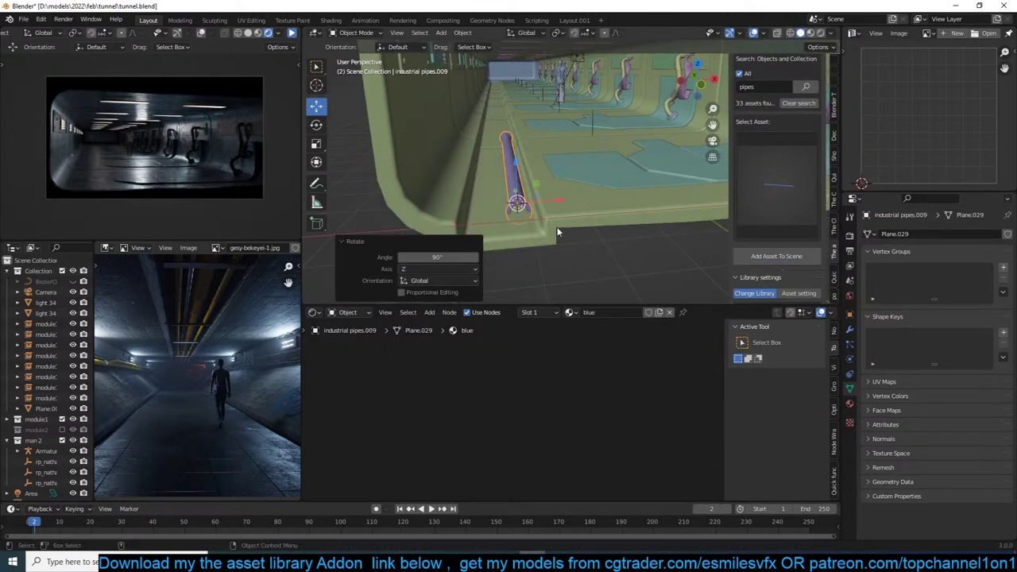
key(s)
click(556, 211)
Shift the straight pipe sideways within the channel, rescale it, raise it about 0.153 m along Z and save the file.
drag(558, 205, 510, 206)
shift+middle_drag(488, 209, 661, 182)
scroll(479, 222, up, 3)
key(s)
click(595, 186)
key(g)
key(z)
click(604, 167)
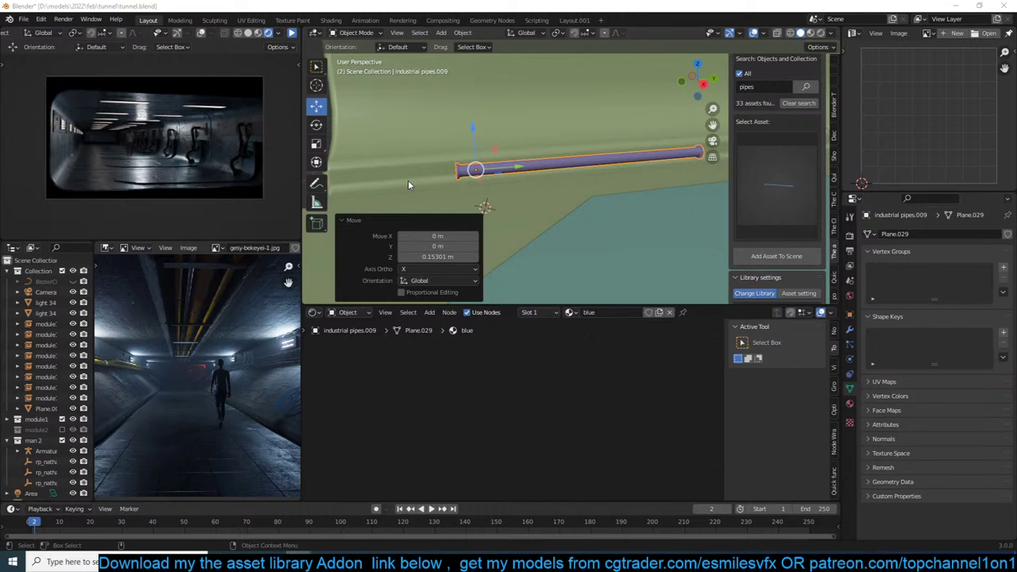
middle_drag(549, 141, 561, 187)
key(ctrl+s)
Add the flanged elbow pipe from the asset library near the open end of the straight pipe.
click(561, 187)
click(768, 159)
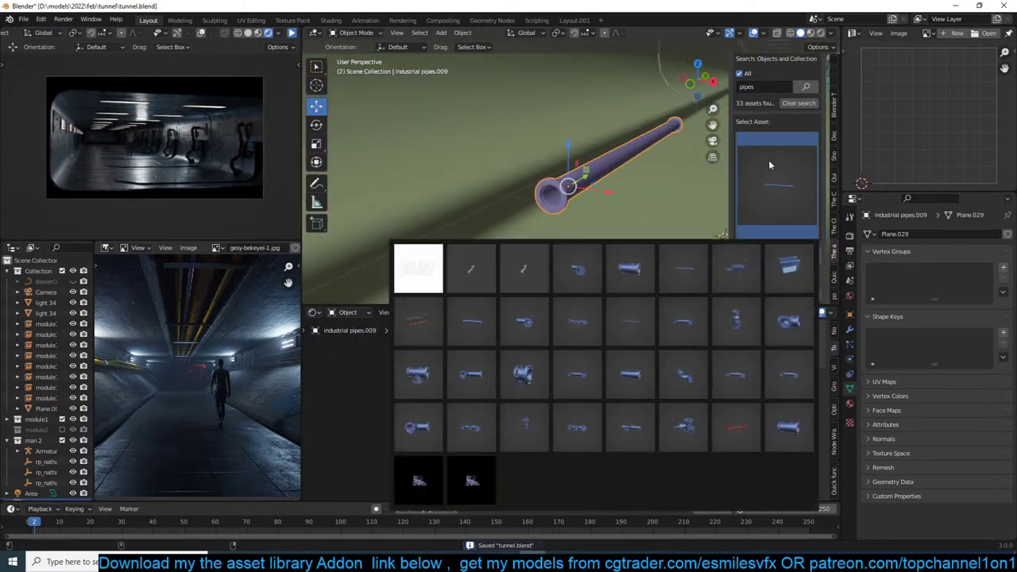
click(569, 258)
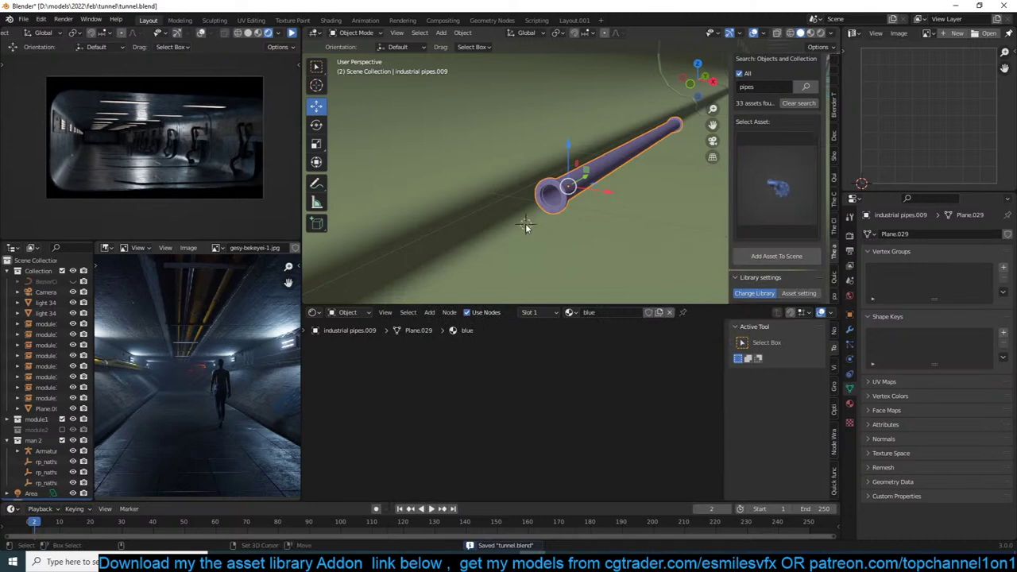
click(747, 262)
Scale the elbow pipe by about 0.094, rotate it 90° about X and scale it again by about 0.379.
scroll(651, 222, down, 3)
key(s)
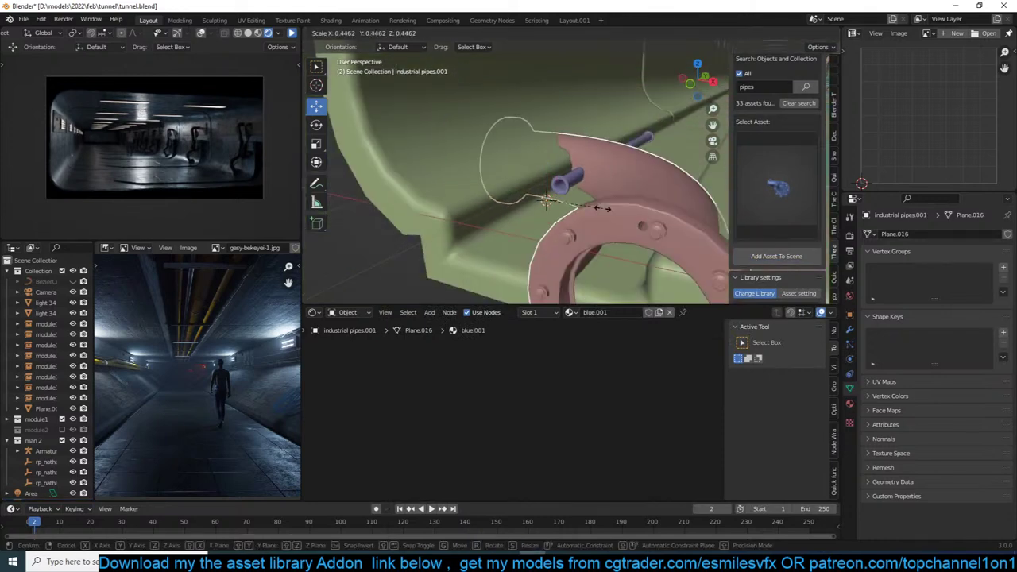
click(566, 201)
scroll(567, 202, up, 4)
scroll(601, 198, down, 3)
key(r)
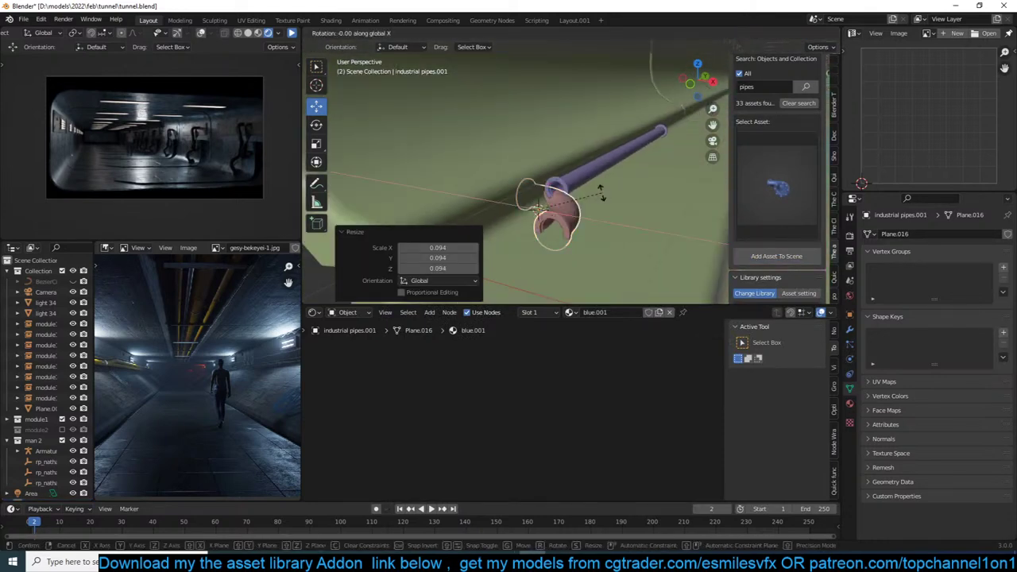
key(Return)
key(s)
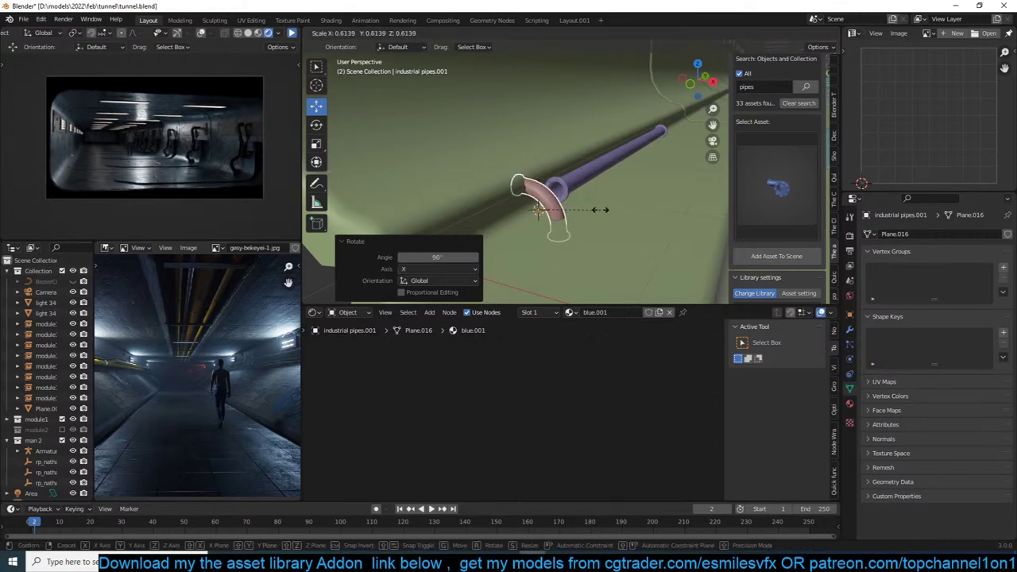
click(577, 209)
In a top wireframe view, rotate the elbow pipe 90° and move it in line with the straight pipe's end.
key(KP_7)
key(shift+z)
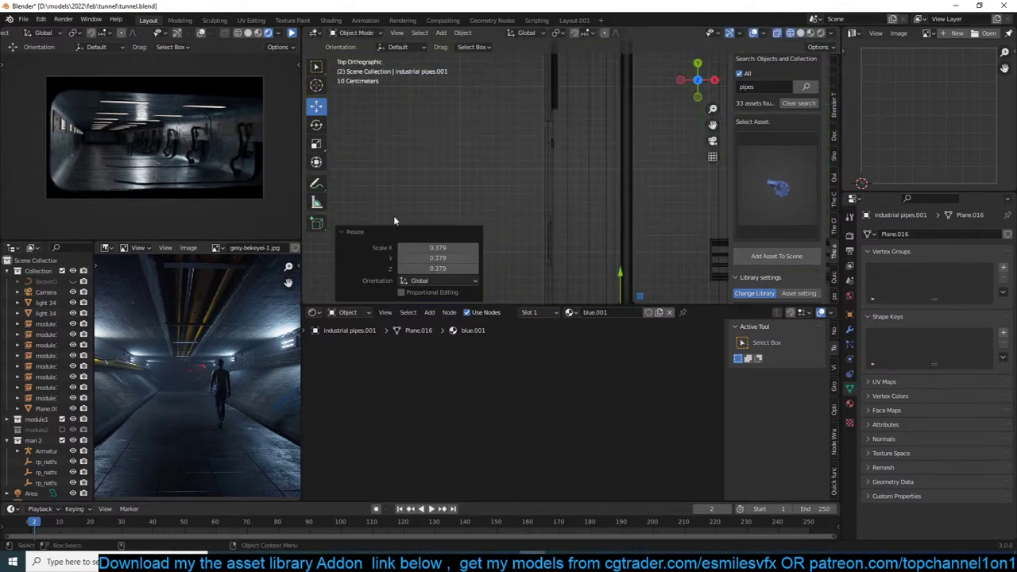
key(KP_Decimal)
scroll(657, 200, down, 4)
text(r)
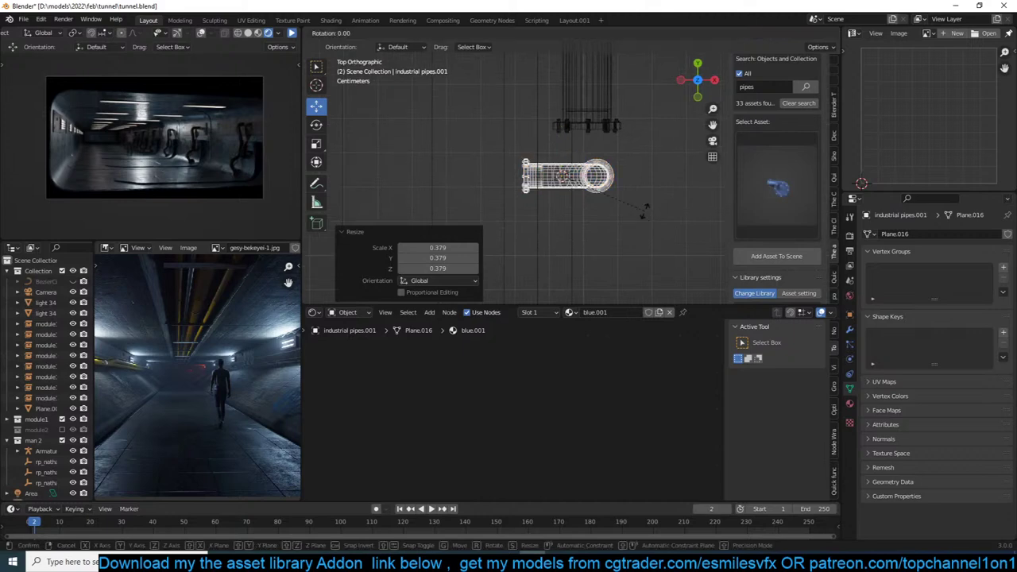
text(90)
key(Return)
key(g)
click(607, 191)
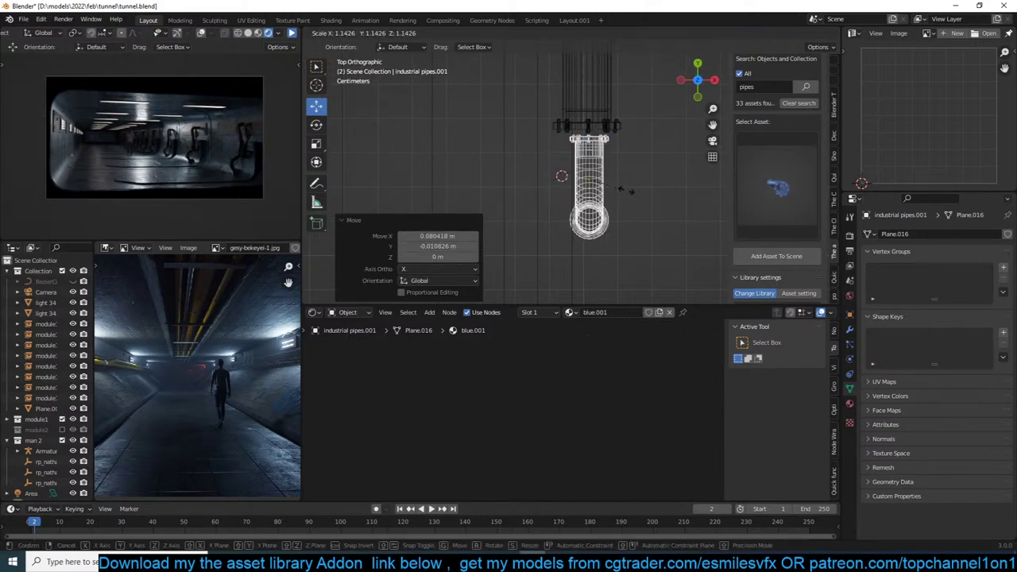
Scale the elbow pipe by about 1.997 and 1.059 to match the straight pipe and butt their flanges together.
key(s)
click(651, 195)
key(g)
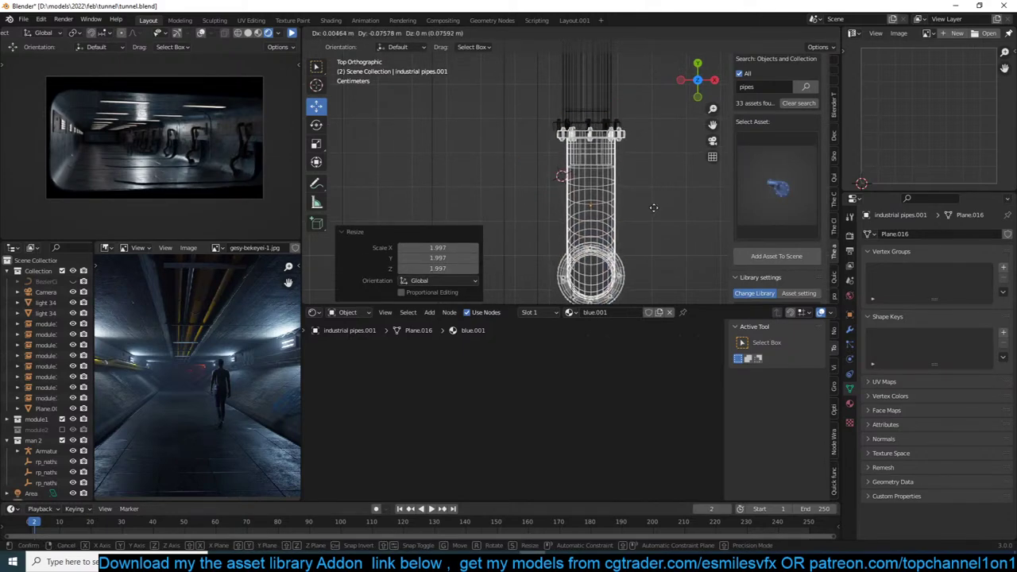
click(648, 205)
key(s)
click(644, 200)
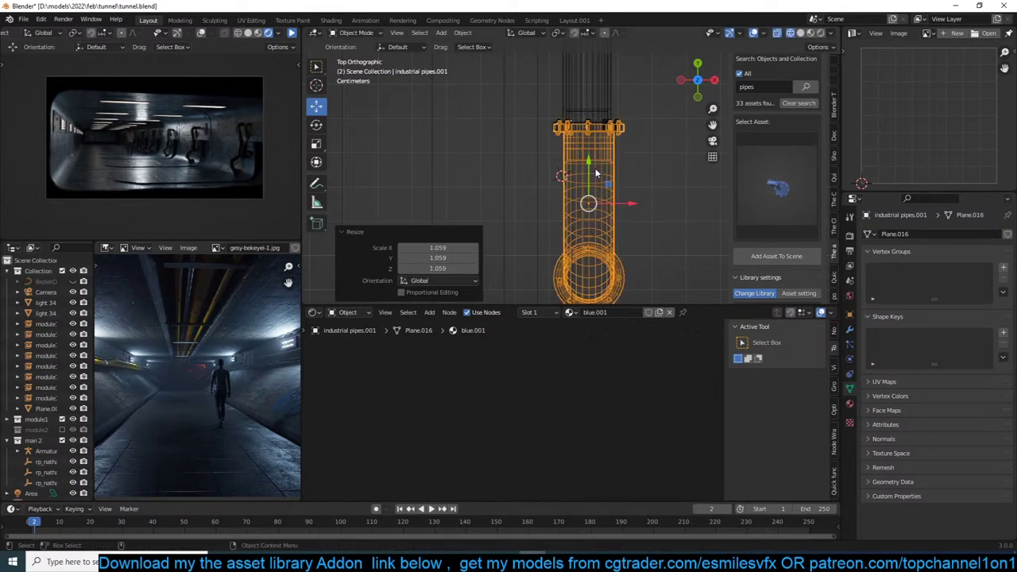
drag(590, 168, 579, 177)
Lower the elbow pipe about 0.093 m along Z and nudge it along X to align its flange with the straight pipe.
key(KP_3)
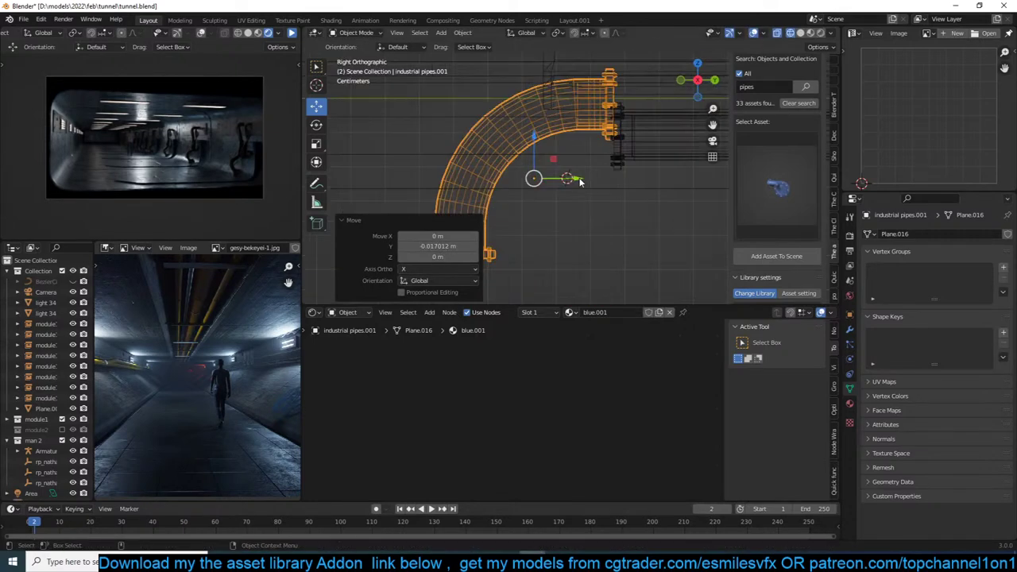
key(g)
key(z)
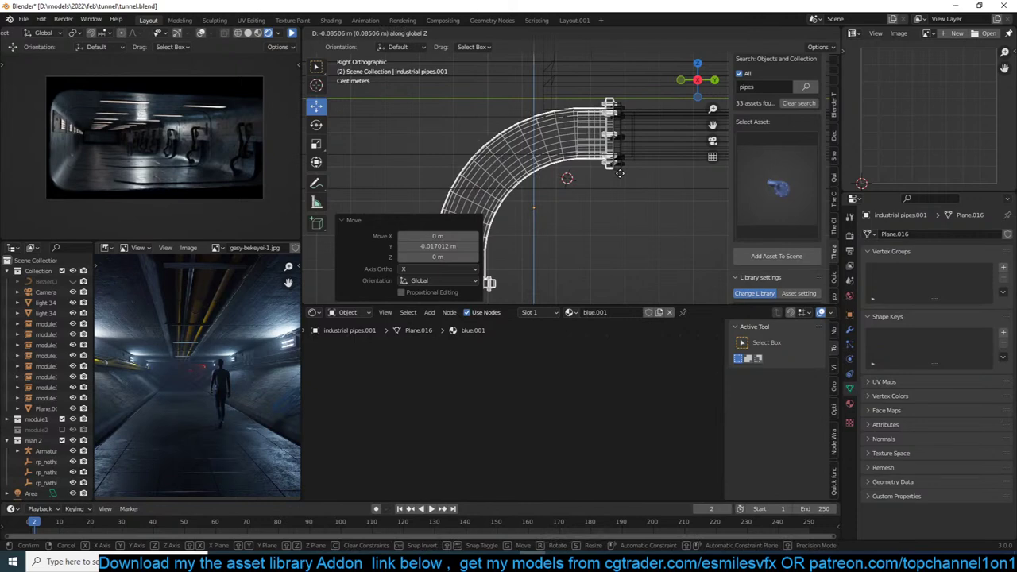
click(620, 174)
mouse_move(621, 175)
middle_down()
mouse_move(604, 179)
mouse_move(612, 206)
mouse_move(562, 188)
mouse_move(583, 211)
middle_up()
key(shift+z)
key(g)
key(x)
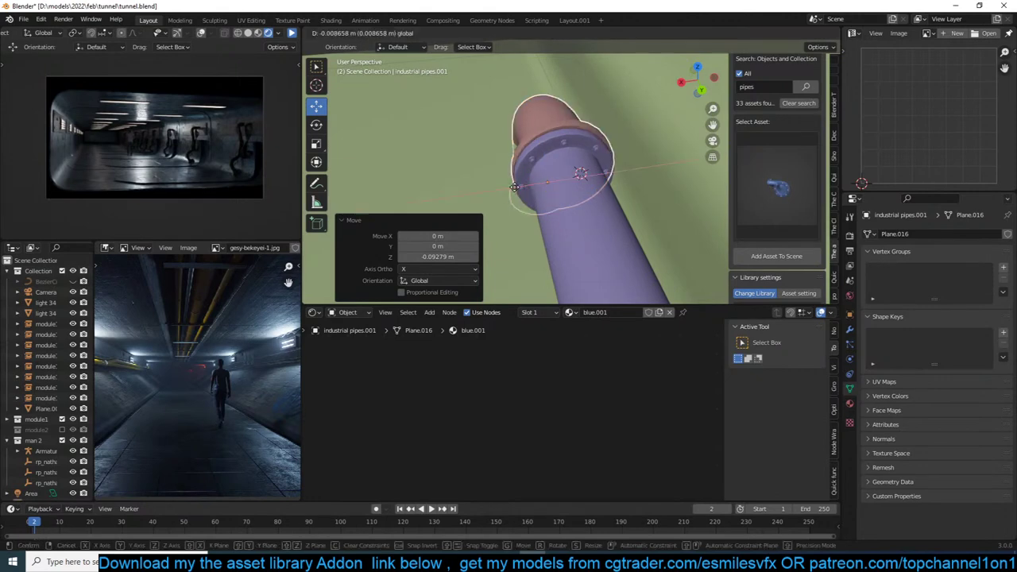
click(514, 188)
middle_drag(515, 187, 551, 133)
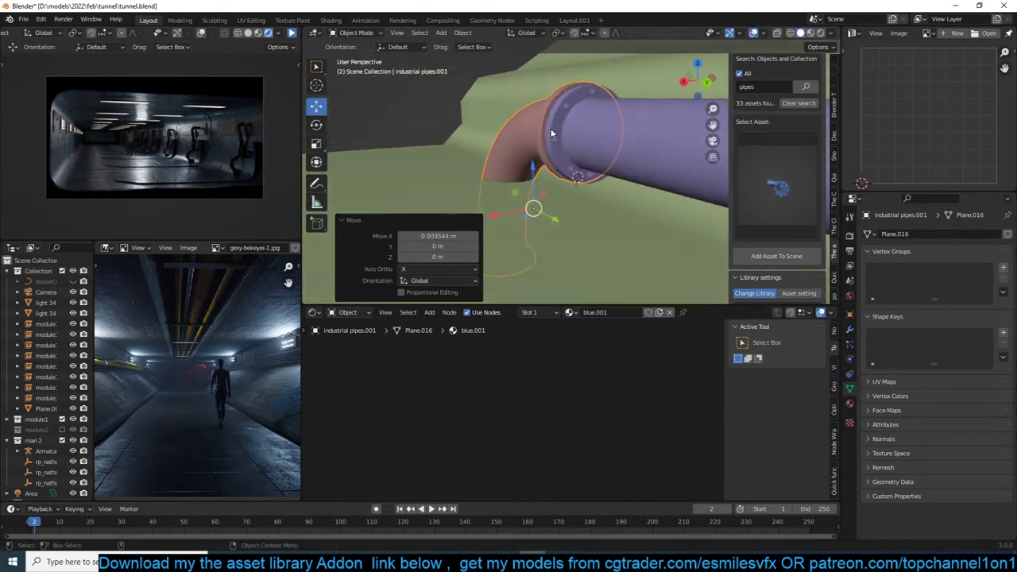
Examine how the elbow pipe meets the straight pipe and passes through the channel floor.
click(534, 168)
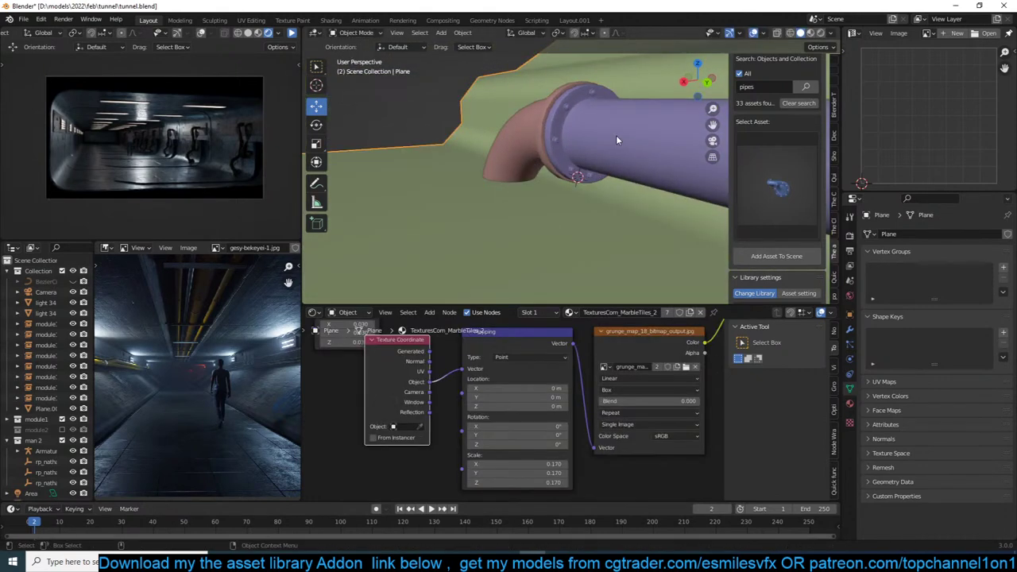
click(534, 158)
middle_drag(477, 191, 549, 211)
scroll(548, 212, down, 2)
scroll(548, 211, up, 2)
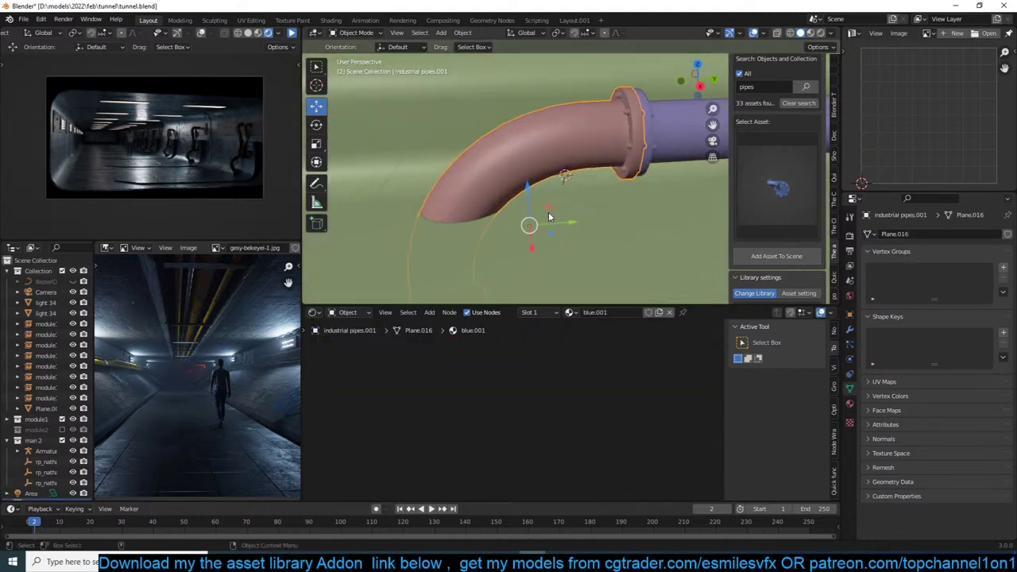
key(KP_1)
key(KP_3)
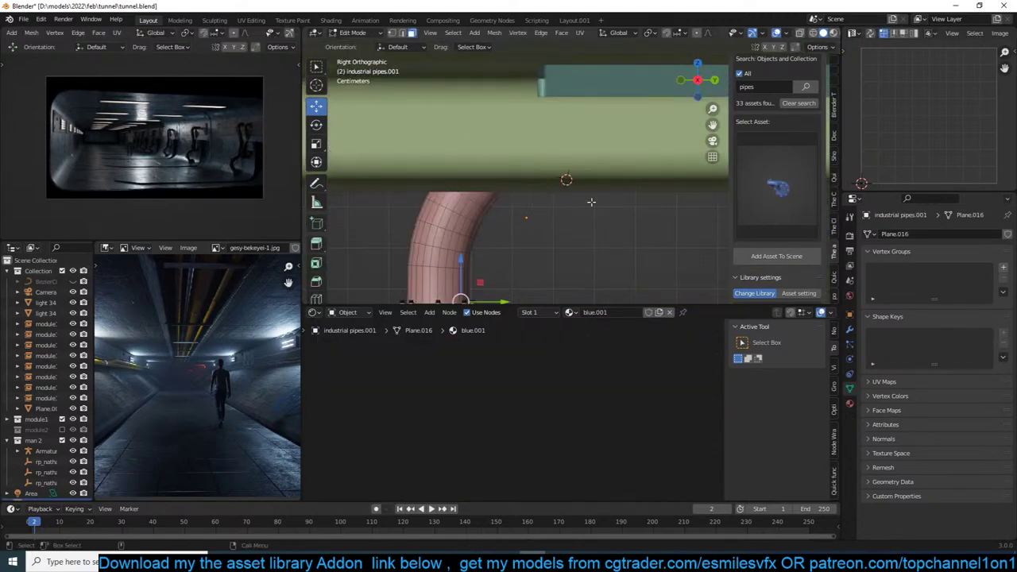
scroll(548, 212, down, 2)
Add the second industrial pipes collection from the asset library at the channel's end.
click(770, 194)
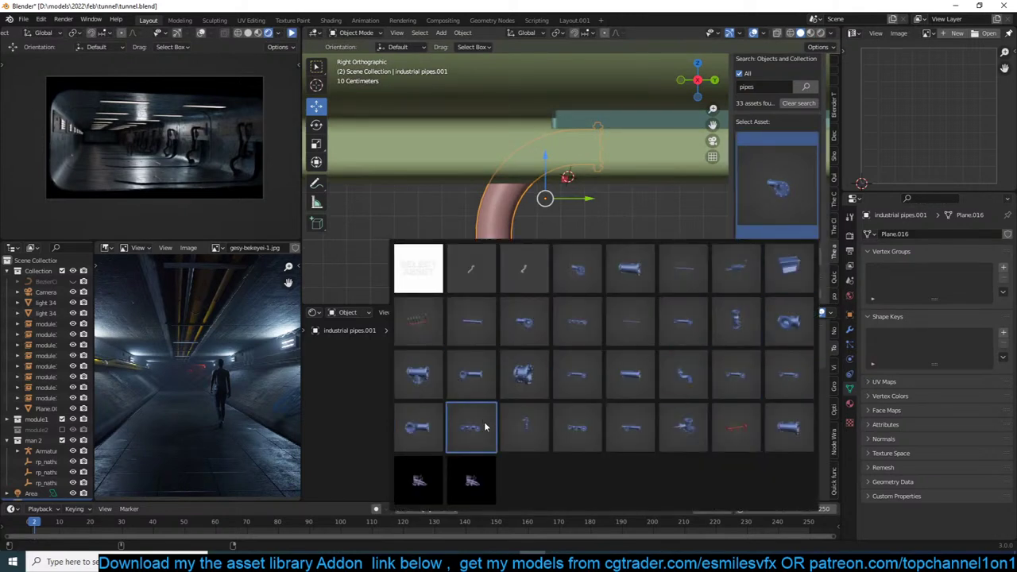
click(419, 482)
middle_drag(456, 190, 531, 232)
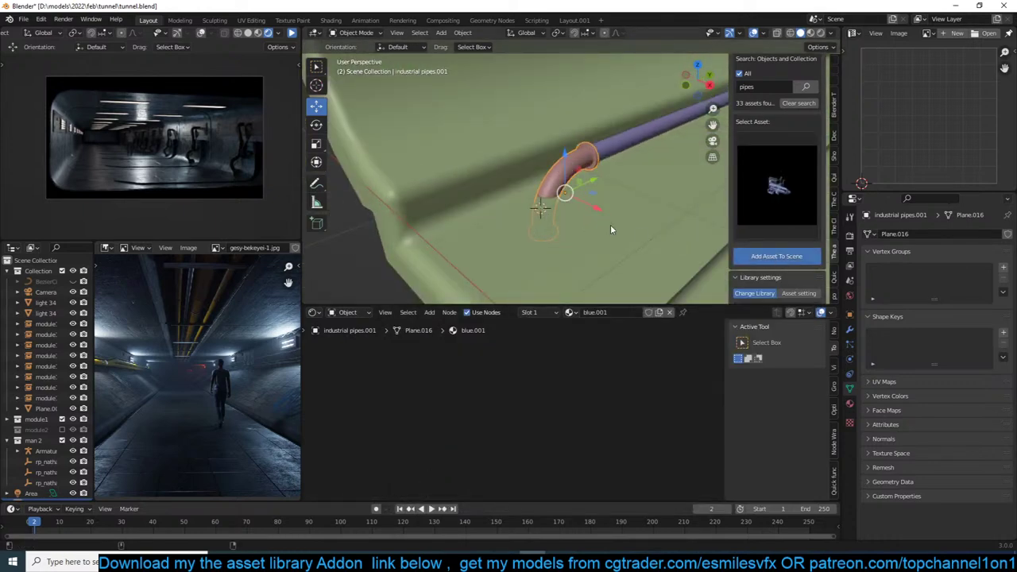
scroll(665, 215, down, 3)
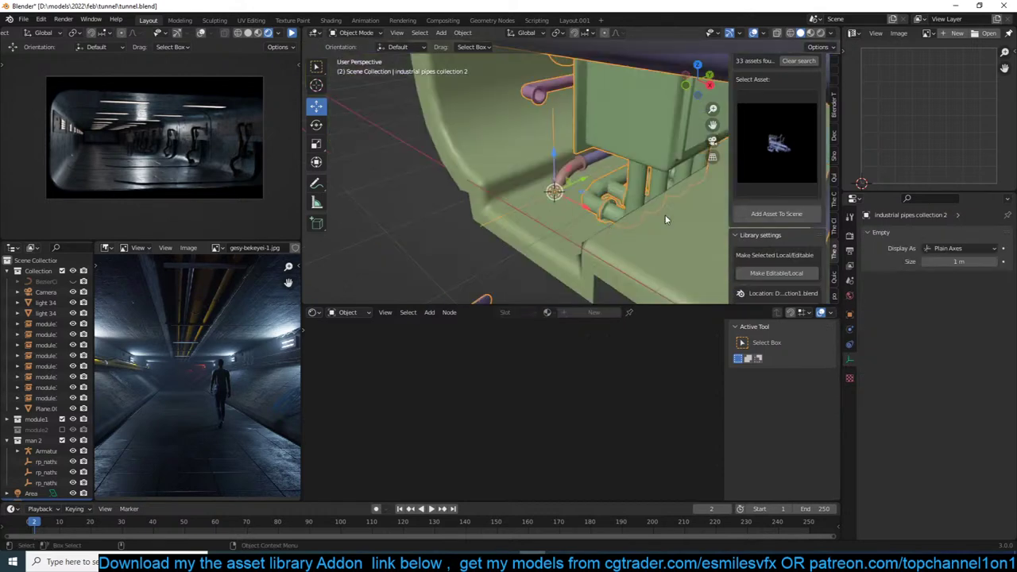
Shrink the industrial pipes collection beside the channel and finish with an enlargement of about 1.848.
key(s)
click(610, 203)
key(s)
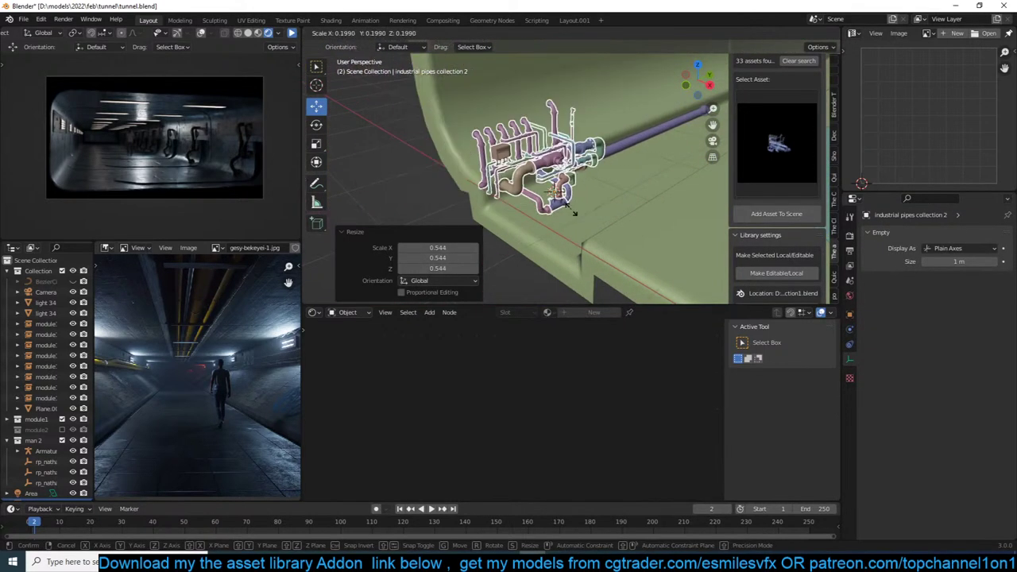
click(574, 212)
key(s)
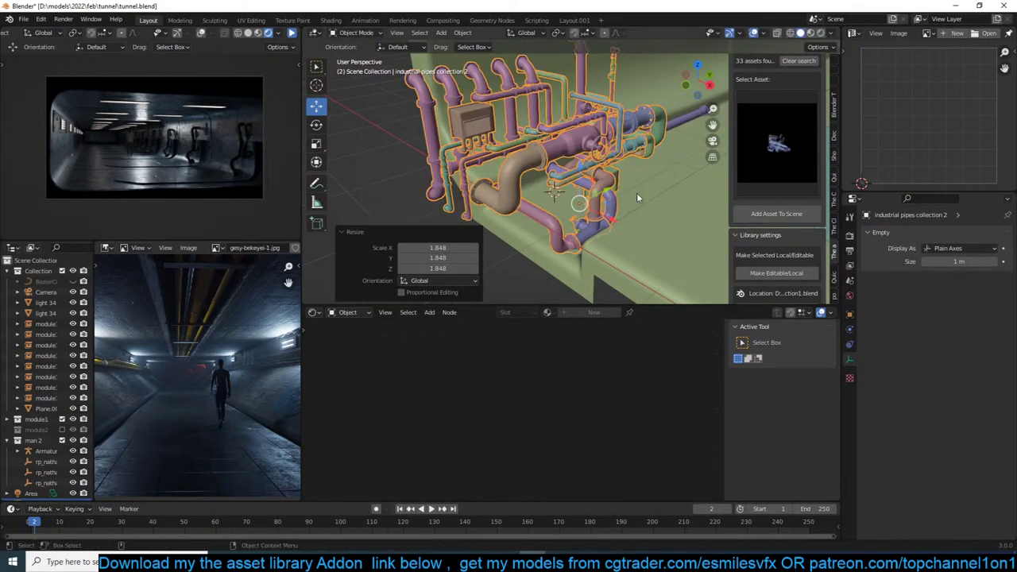
click(636, 192)
Check the industrial pipes collection through the camera and refine its scale by factors of about 1.778 and 0.793.
scroll(662, 178, down, 3)
key(KP_0)
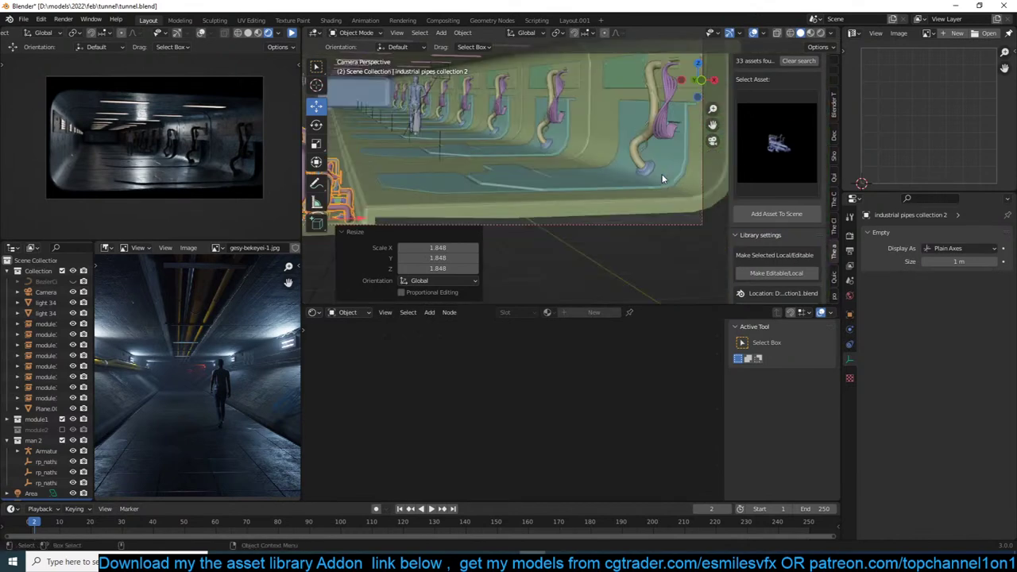
scroll(670, 104, down, 2)
middle_drag(671, 104, 570, 190)
key(s)
click(611, 185)
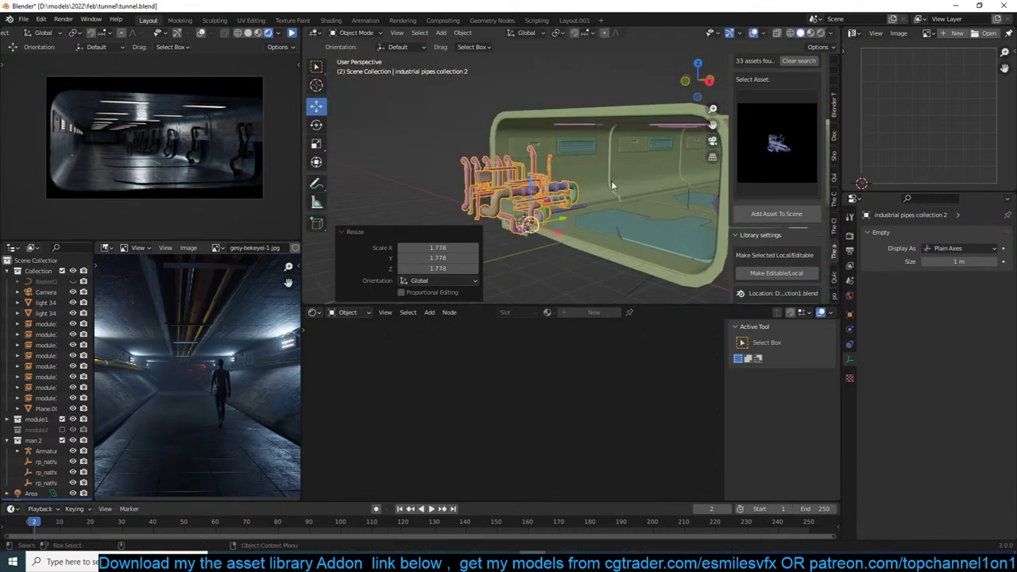
Move the industrial pipes collection along Y into the tunnel and rescale it there.
key(g)
key(y)
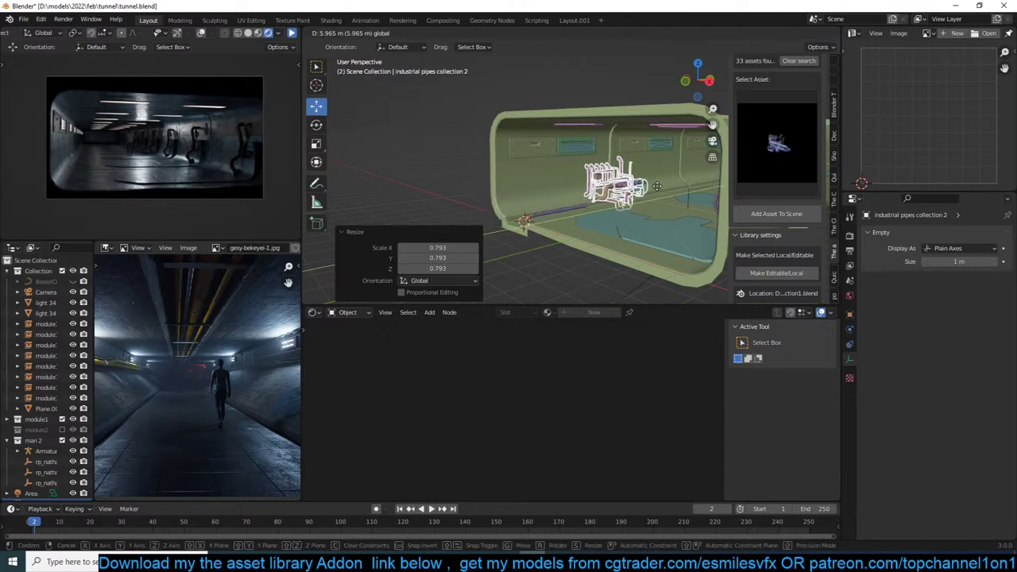
click(703, 174)
key(s)
click(711, 169)
Delete one of the instanced tunnel modules at the near end of the row.
middle_drag(711, 169, 503, 205)
scroll(516, 223, down, 3)
click(666, 162)
mouse_move(666, 162)
shift+middle_down()
mouse_move(556, 175)
mouse_move(642, 188)
mouse_move(611, 198)
mouse_move(663, 178)
shift+middle_up()
click(583, 162)
key(Delete)
Select every object in the module1 collection, try shifting the group along the tunnel, and undo the move.
scroll(609, 193, down, 2)
middle_drag(437, 259, 484, 269)
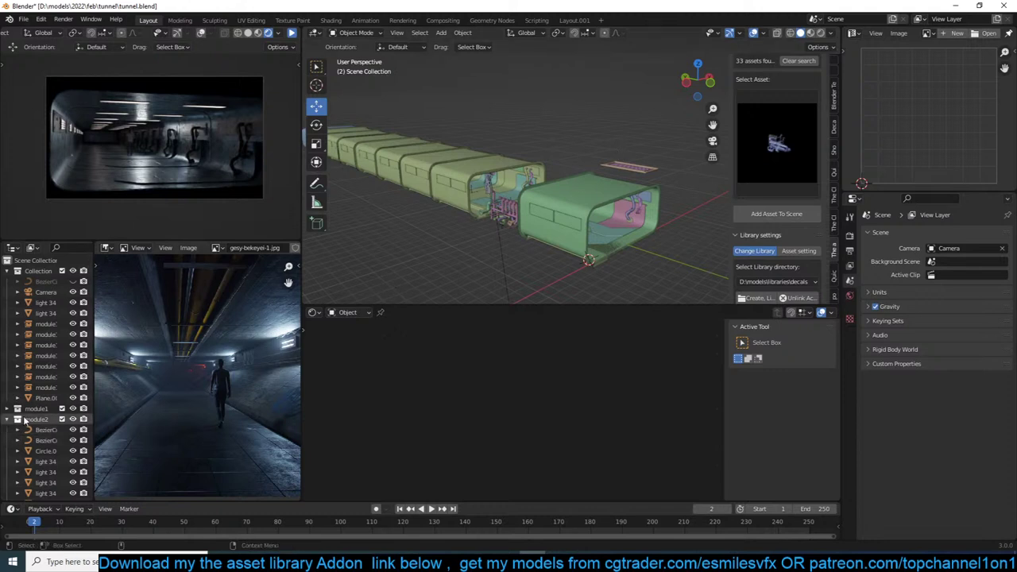
click(41, 420)
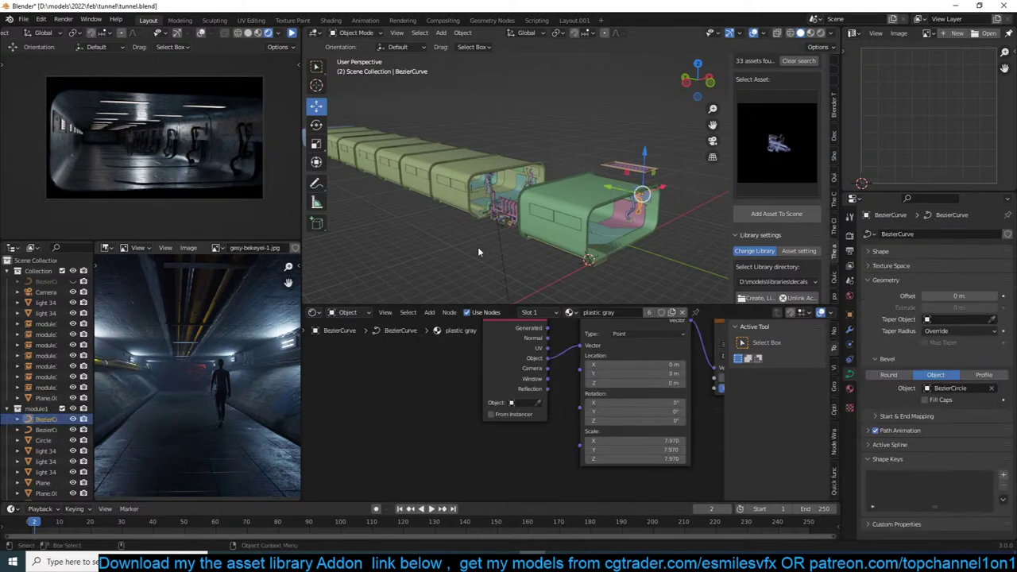
key(shift+g)
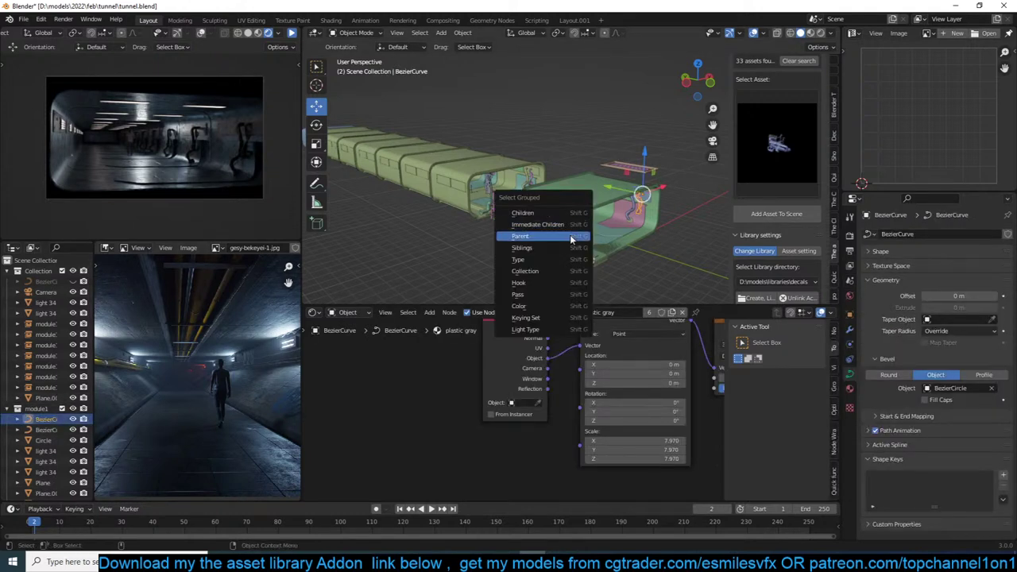
click(562, 270)
scroll(609, 214, up, 4)
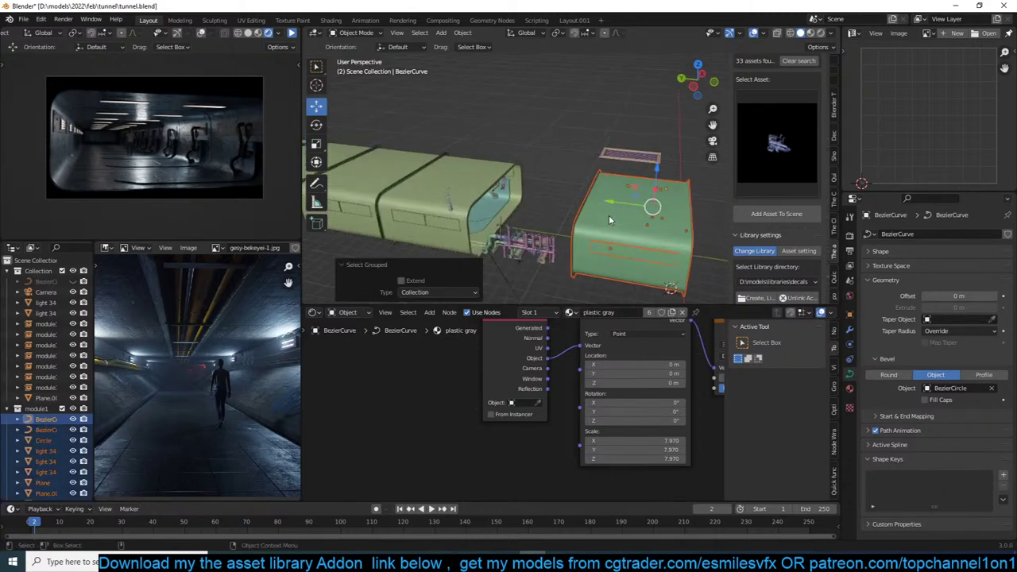
drag(623, 212, 572, 209)
key(ctrl+z)
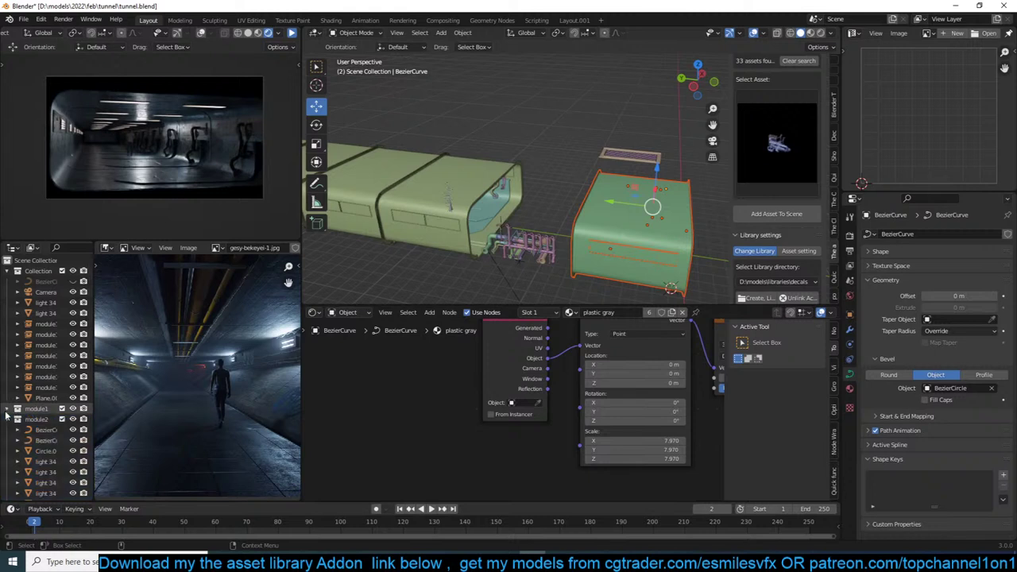
Select all objects of the module2 collection and move them about 7.48 m along Y into the gap in the tunnel row.
click(37, 430)
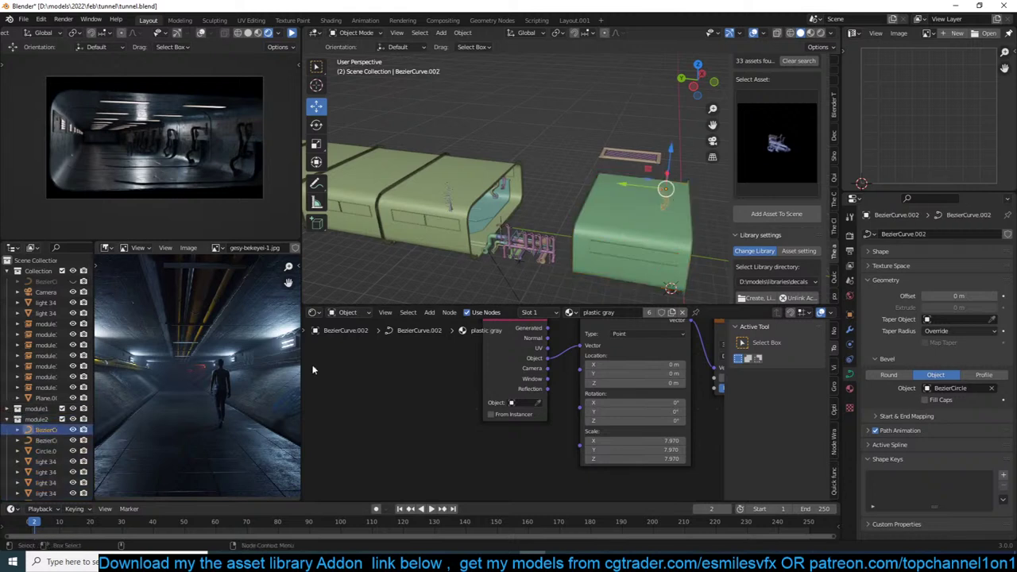
key(shift+g)
click(543, 214)
key(g)
key(y)
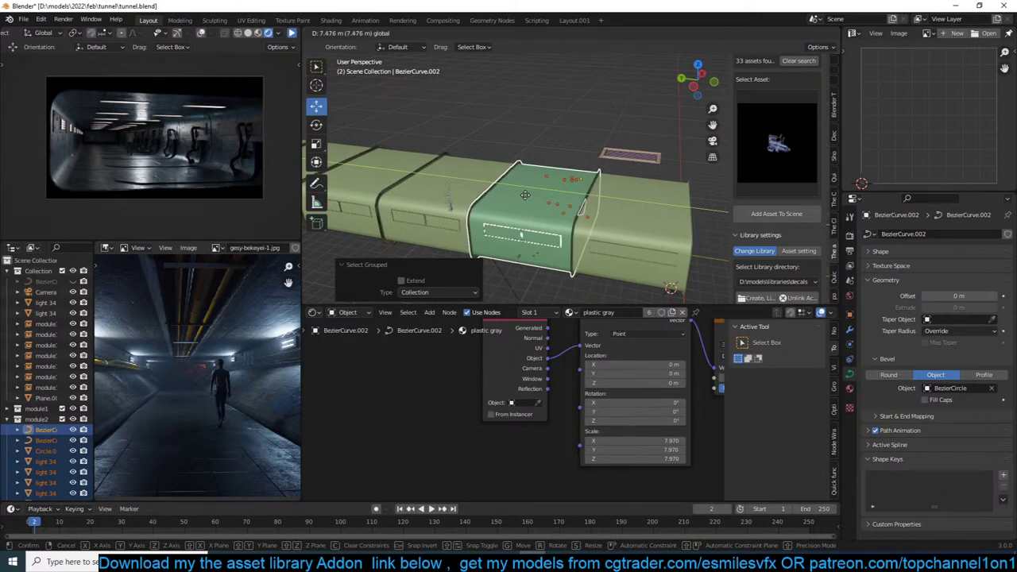
click(525, 194)
middle_drag(525, 194, 545, 186)
scroll(540, 179, up, 4)
key(alt+a)
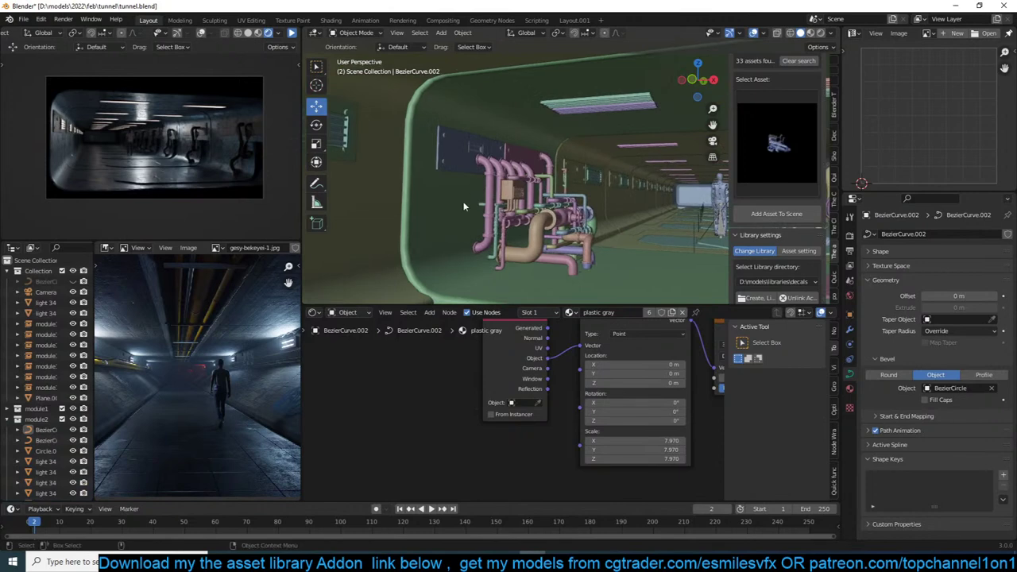
Add a centred loop cut around the wall shell of the moved module.
click(464, 206)
middle_drag(464, 206, 436, 216)
scroll(513, 183, up, 2)
middle_drag(513, 183, 557, 194)
scroll(504, 193, up, 3)
scroll(501, 179, down, 6)
key(Tab)
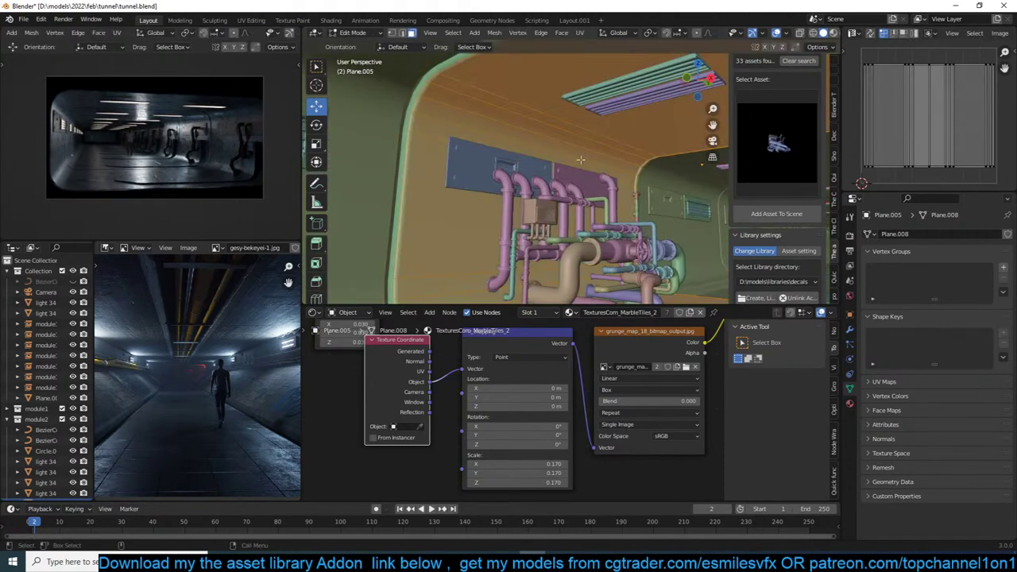
key(a)
key(h)
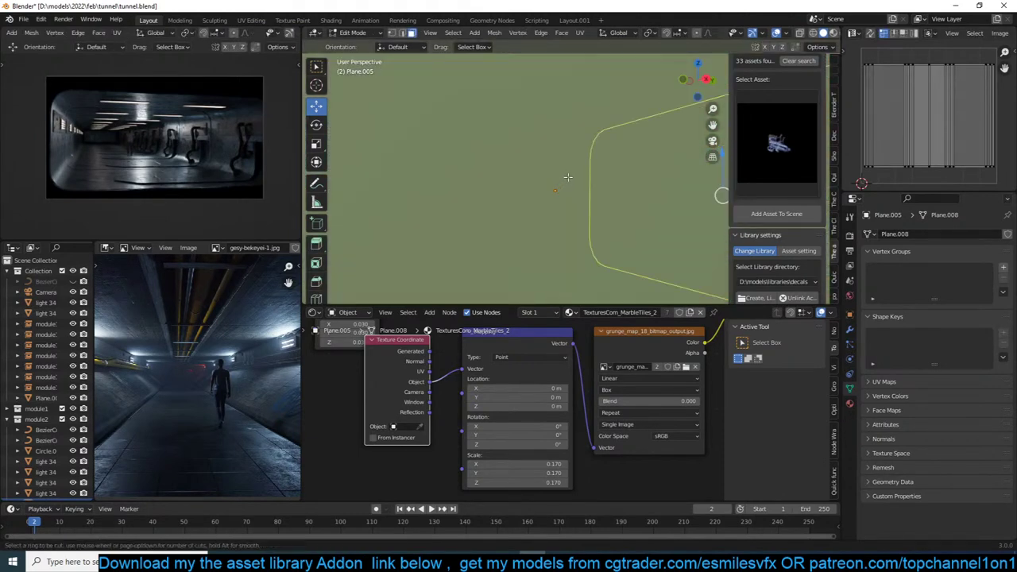
click(568, 177)
right_click(568, 177)
Bevel the new wall loop to a width of 1.51 m with one segment.
scroll(568, 177, up, 4)
mouse_move(568, 177)
middle_down()
mouse_move(588, 183)
mouse_move(553, 177)
mouse_move(577, 186)
middle_up()
key(ctrl+b)
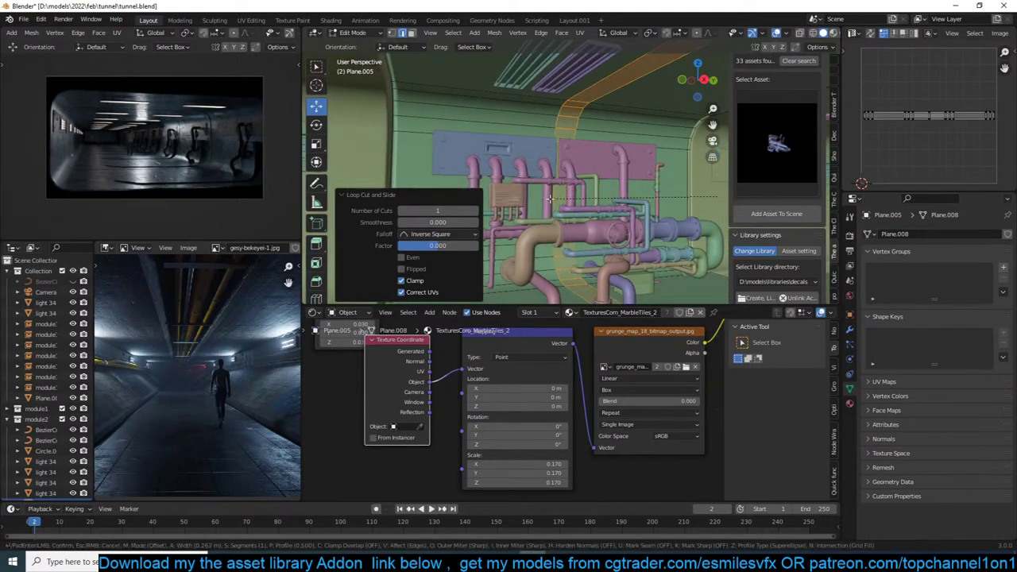
click(496, 192)
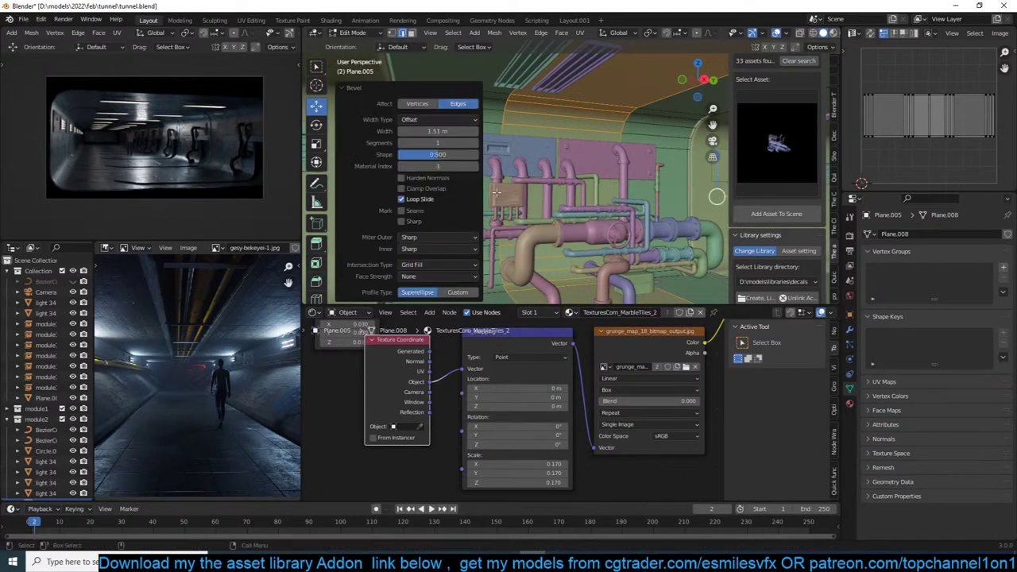
Extrude the wall faces within the bevelled strip along their normals by -1.33 m to form a recess behind the pipes.
middle_drag(537, 151, 609, 207)
ctrl+click(556, 125)
middle_drag(582, 161, 569, 137)
key(alt+e)
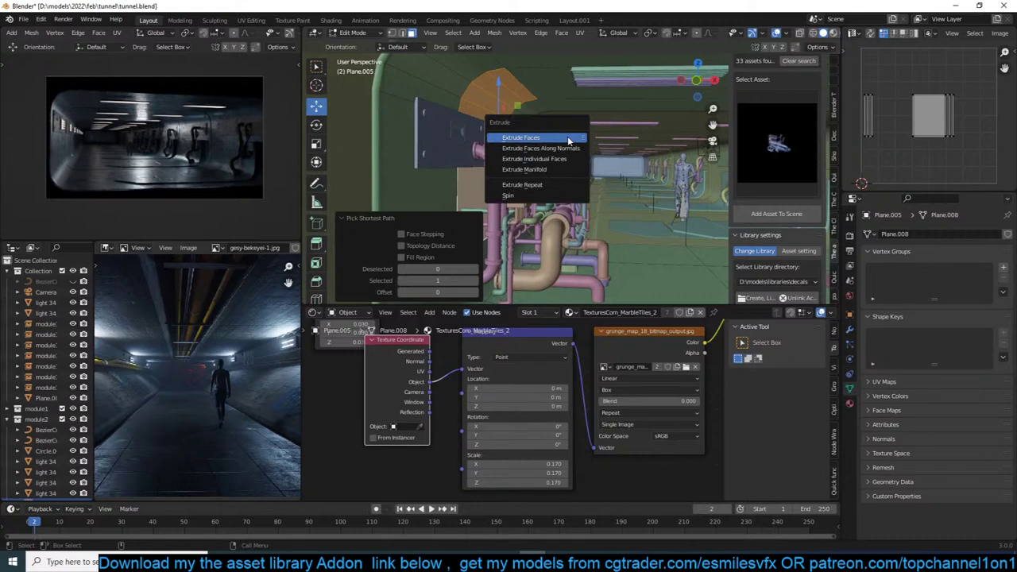
click(571, 149)
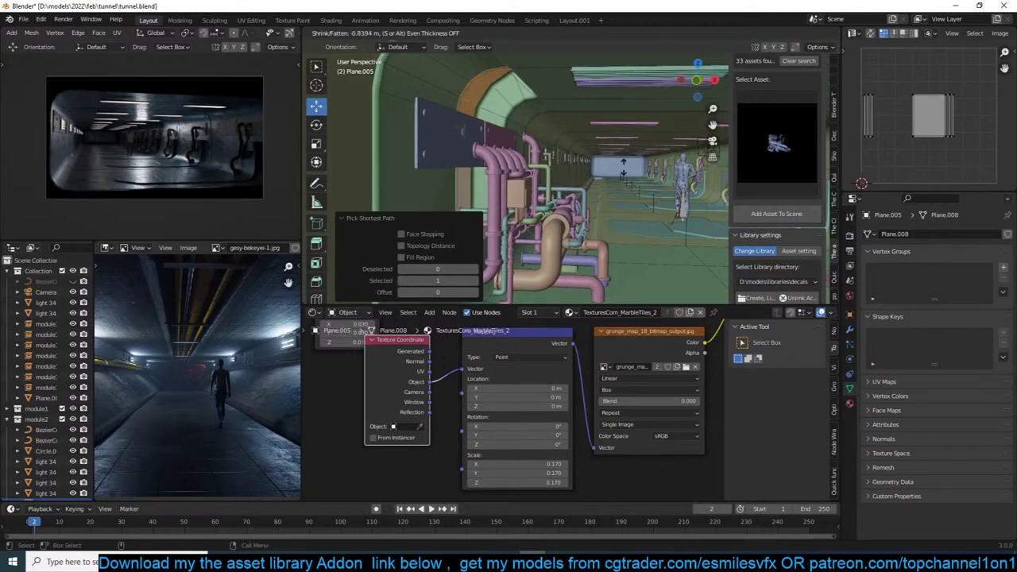
click(649, 178)
scroll(544, 100, down, 3)
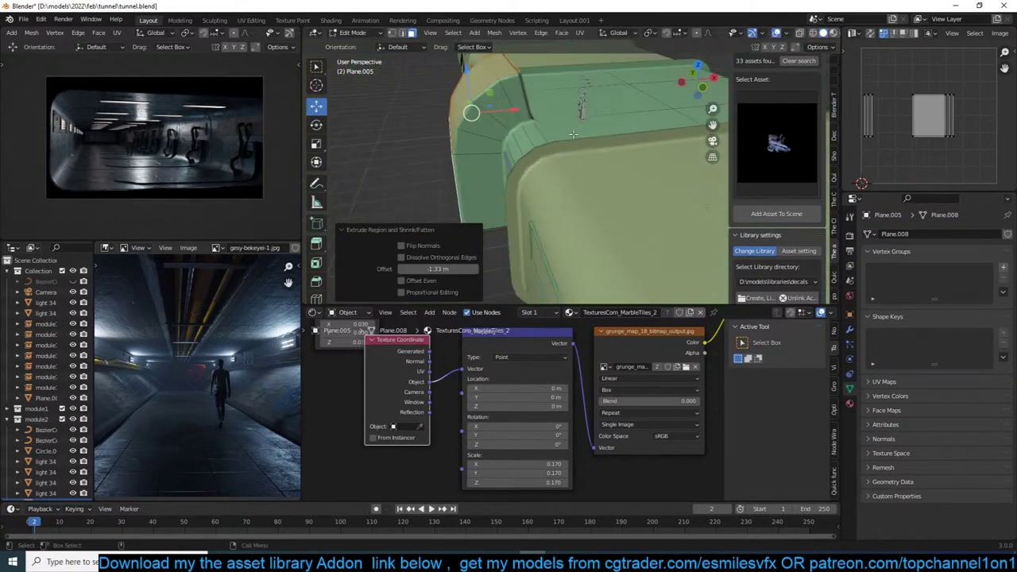
middle_drag(545, 104, 601, 200)
key(Tab)
Isolate the industrial pipes collection and examine its layout in wireframe and solid shading from the right and in perspective.
click(579, 178)
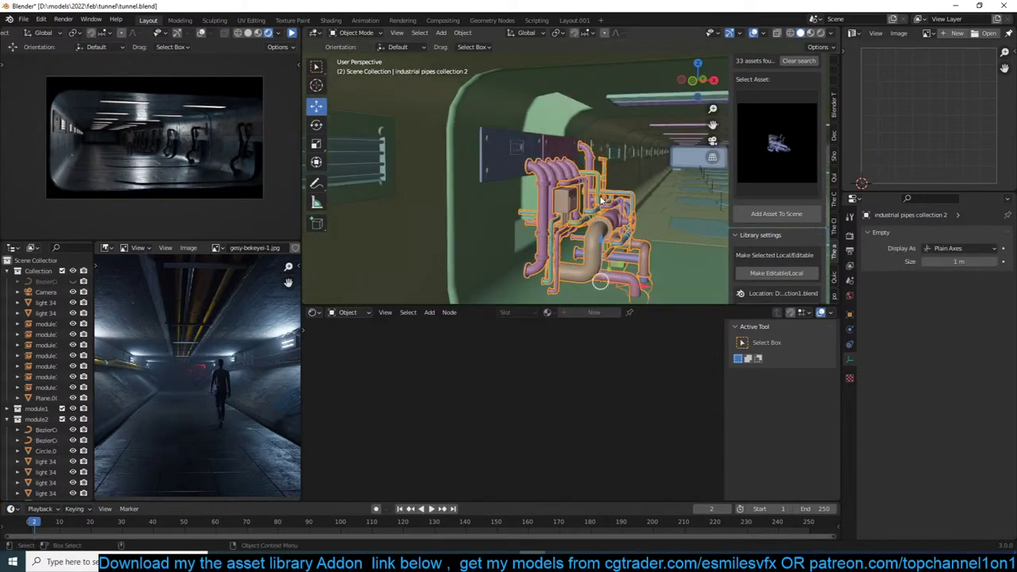
key(KP_3)
key(z)
click(546, 192)
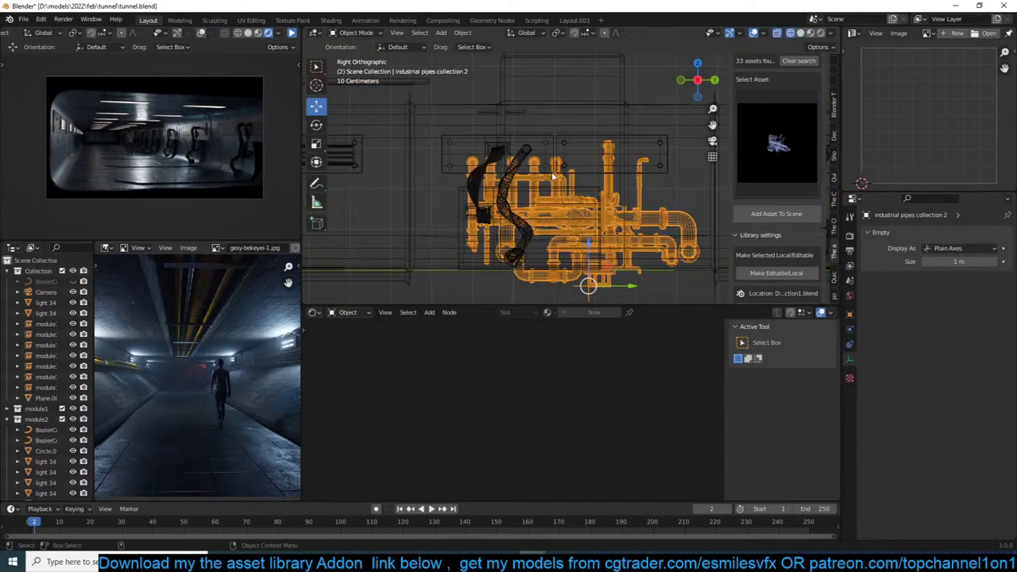
scroll(546, 192, down, 2)
key(KP_Divide)
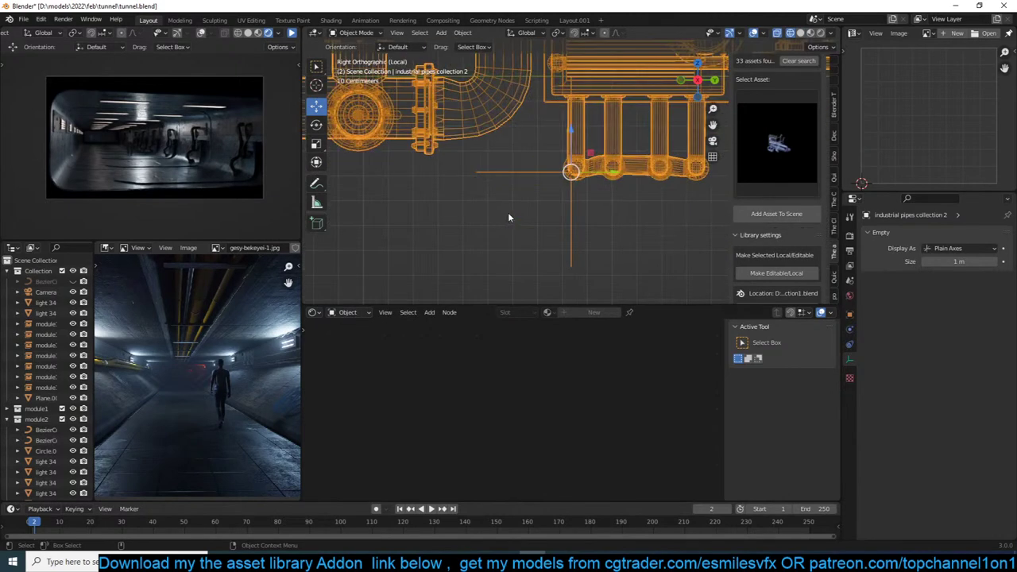
key(z)
click(572, 216)
scroll(656, 231, down, 6)
mouse_move(656, 230)
middle_down()
mouse_move(607, 202)
mouse_move(545, 229)
mouse_move(640, 234)
mouse_move(604, 191)
mouse_move(551, 236)
mouse_move(597, 202)
mouse_move(524, 229)
mouse_move(648, 207)
middle_up()
click(607, 205)
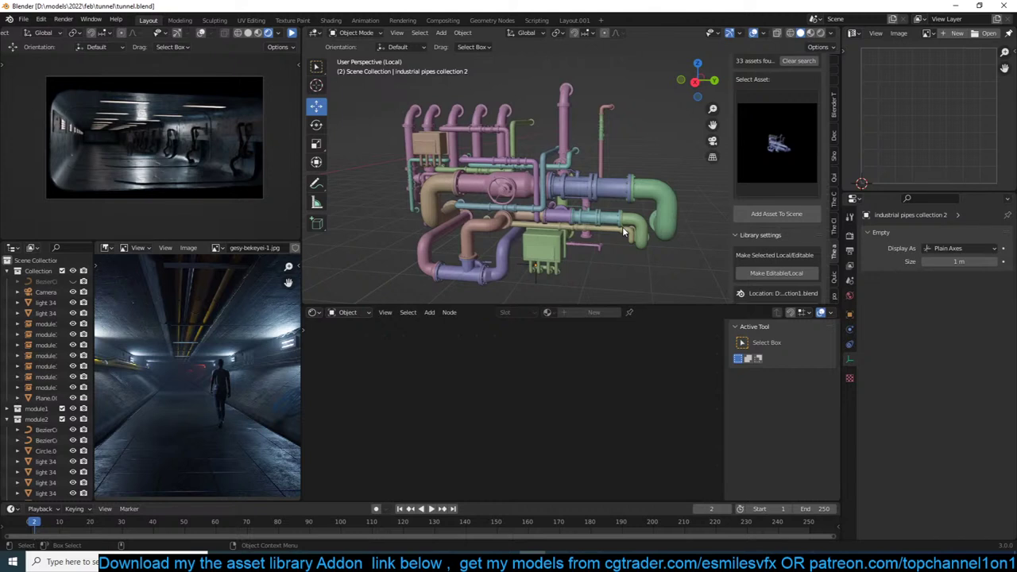
click(663, 181)
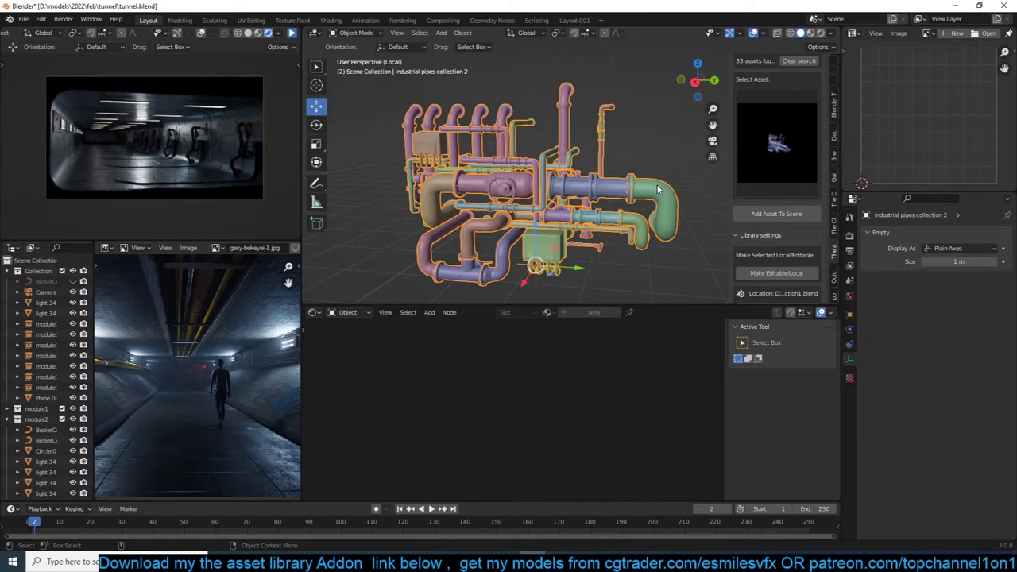
key(slash)
key(slash)
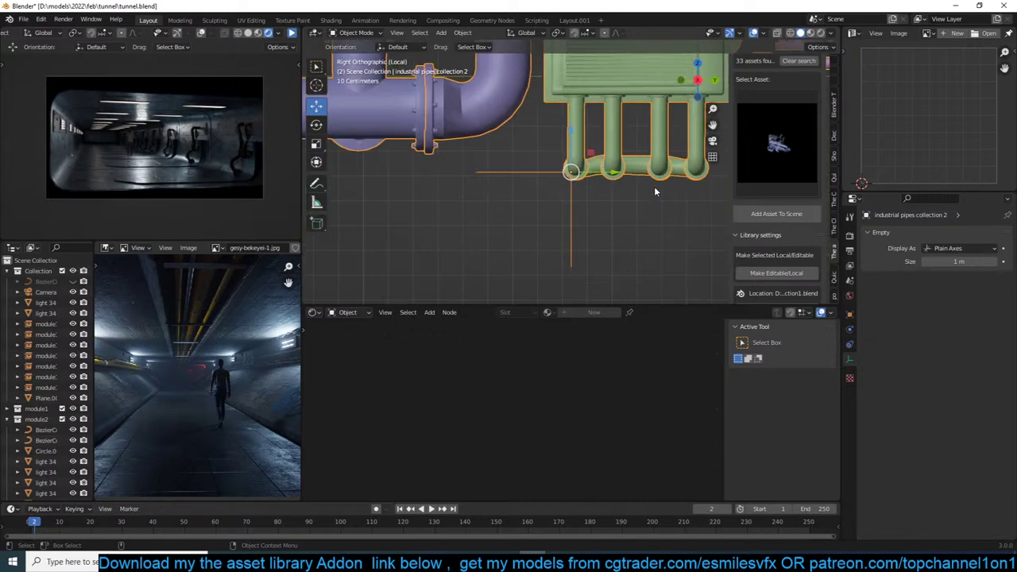
key(slash)
Scale the industrial pipes collection by 0.794 and rotate it 90° in the right wireframe view so it stands upright.
key(shift+z)
scroll(577, 184, up, 2)
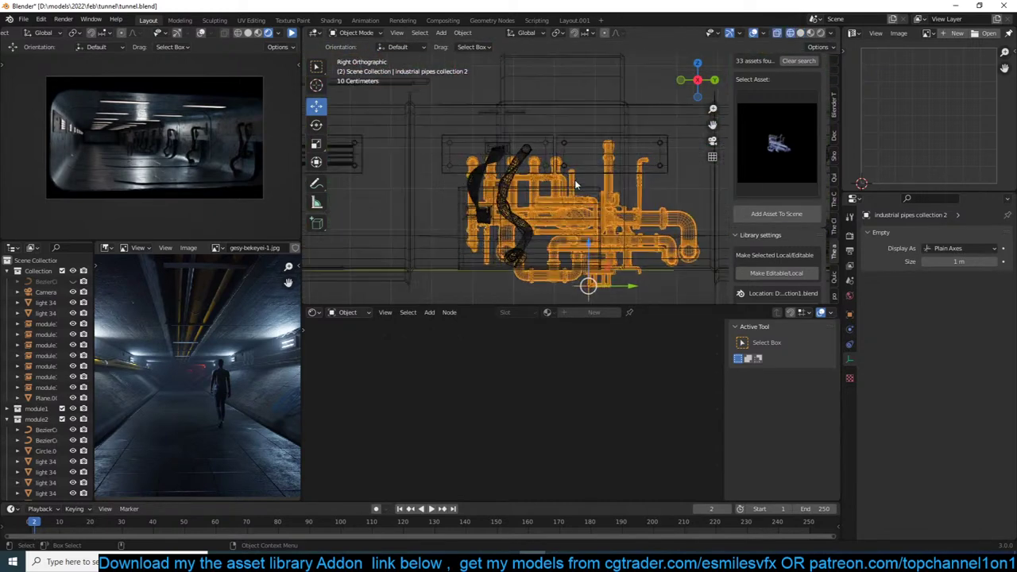
key(s)
click(628, 208)
text(r)
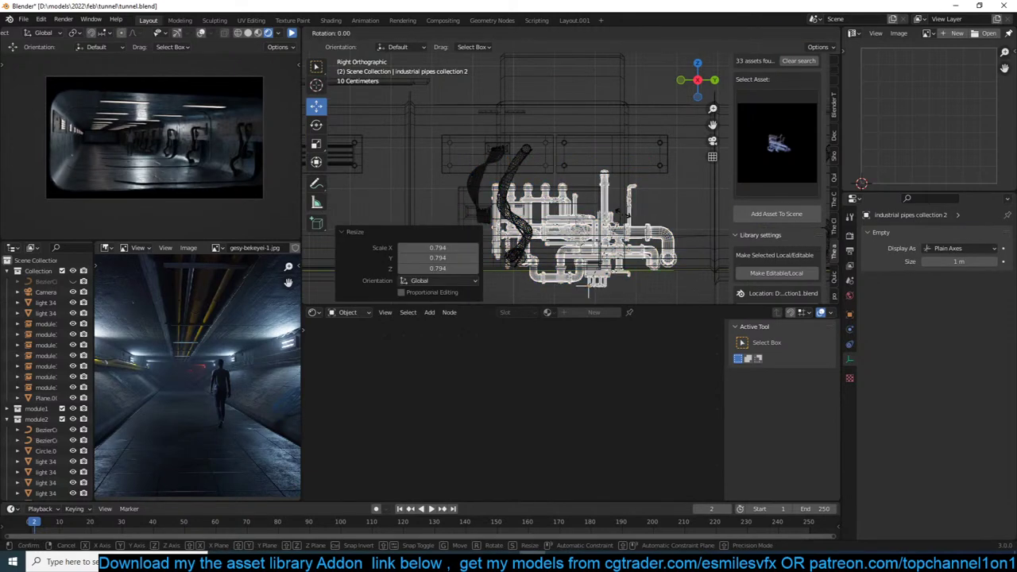
text(90)
key(Return)
Raise the upright pipes over the wall recess, moving about -2.39 m in Y and 3.24 m in Z, then adjust by 0.43 and -0.23 m.
key(g)
click(540, 93)
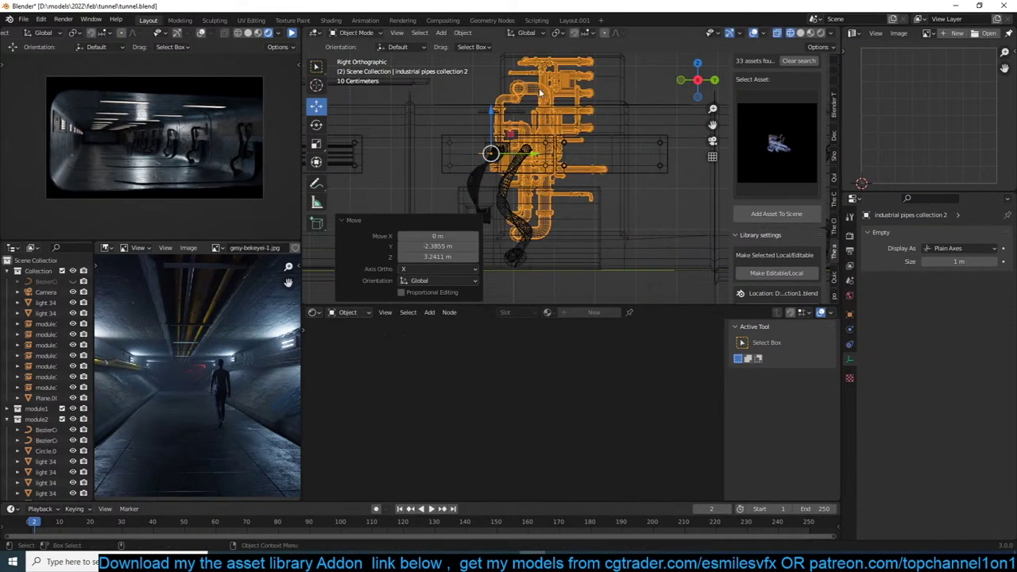
key(g)
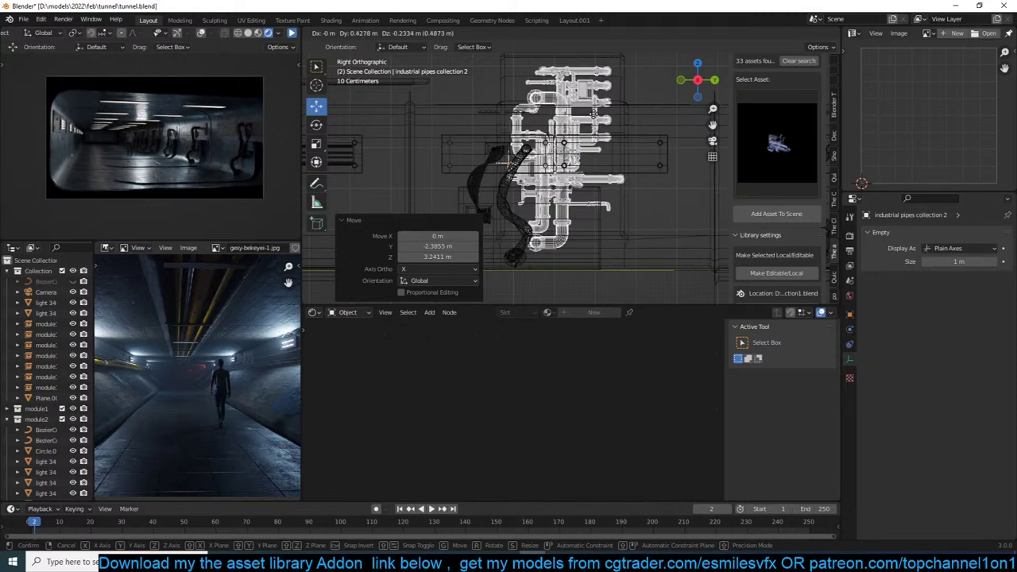
click(588, 114)
scroll(588, 185, down, 3)
middle_drag(587, 183, 495, 214)
click(625, 187)
scroll(626, 186, up, 1)
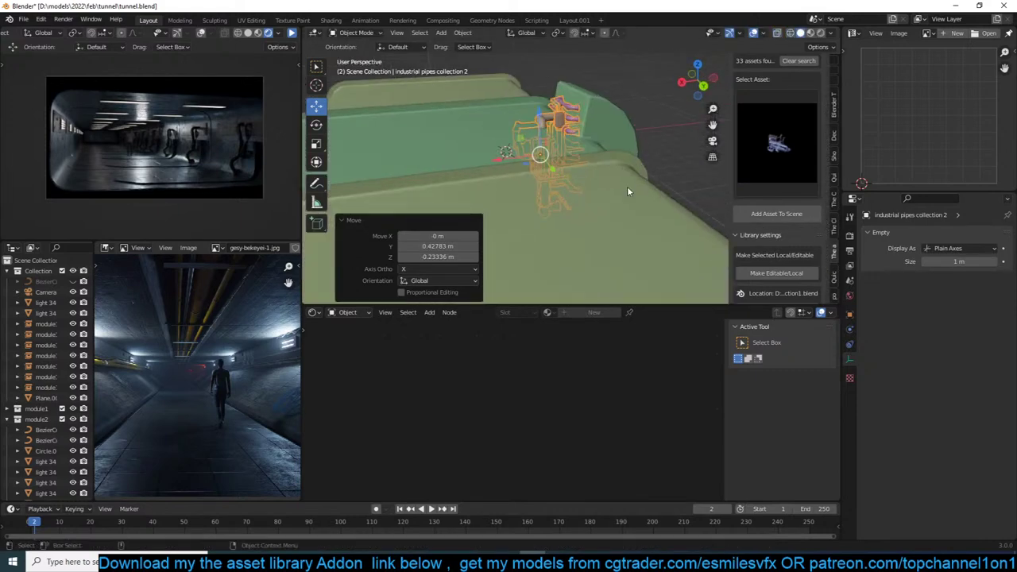
Push the upright pipes sideways into the wall recess.
mouse_move(627, 186)
middle_down()
mouse_move(583, 146)
mouse_move(609, 165)
mouse_move(563, 162)
middle_up()
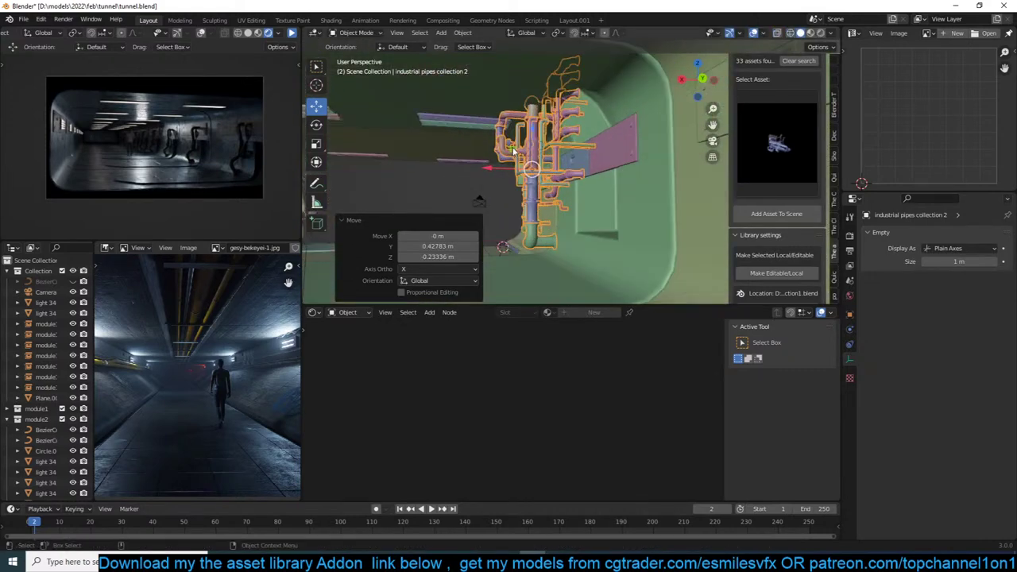
drag(513, 149, 575, 140)
middle_drag(540, 151, 627, 162)
key(alt+a)
scroll(623, 162, up, 1)
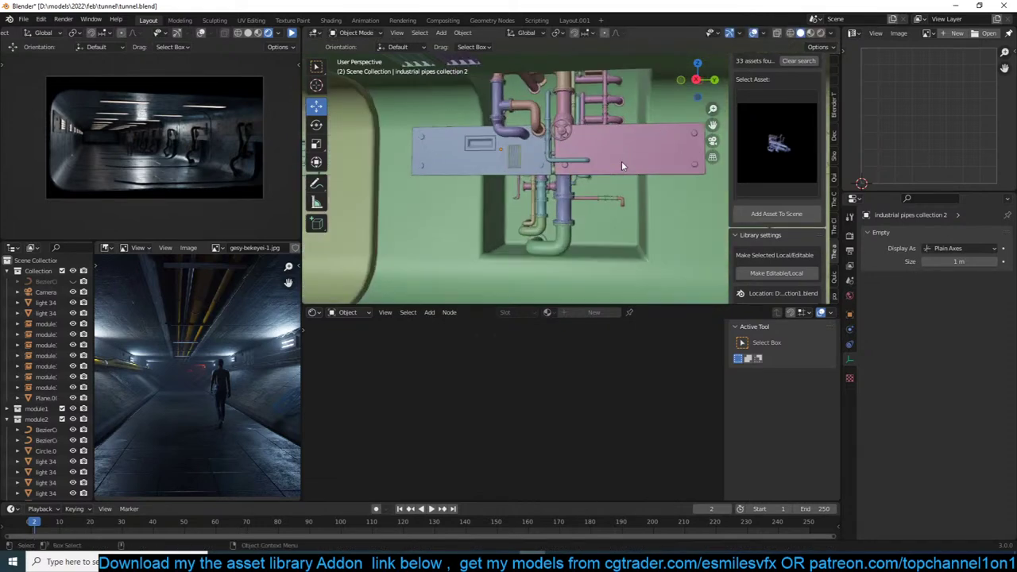
Delete the two long wall panels that cover the recess and its pipes.
click(513, 161)
key(x)
click(594, 160)
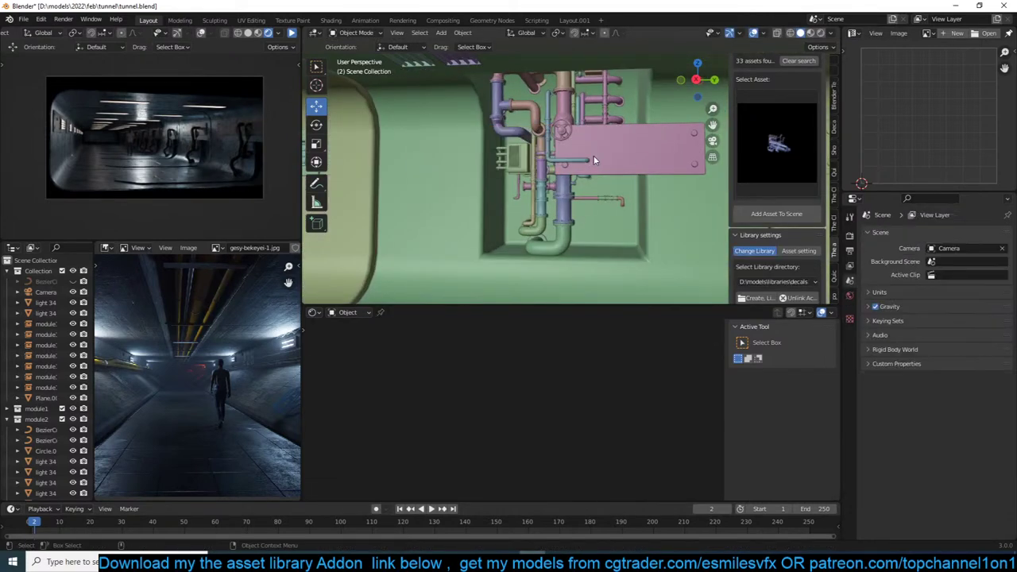
click(640, 159)
key(x)
click(640, 158)
Nudge the industrial pipes collection along X to adjust its depth in the wall recess.
click(569, 164)
middle_drag(569, 164, 540, 182)
scroll(540, 182, up, 2)
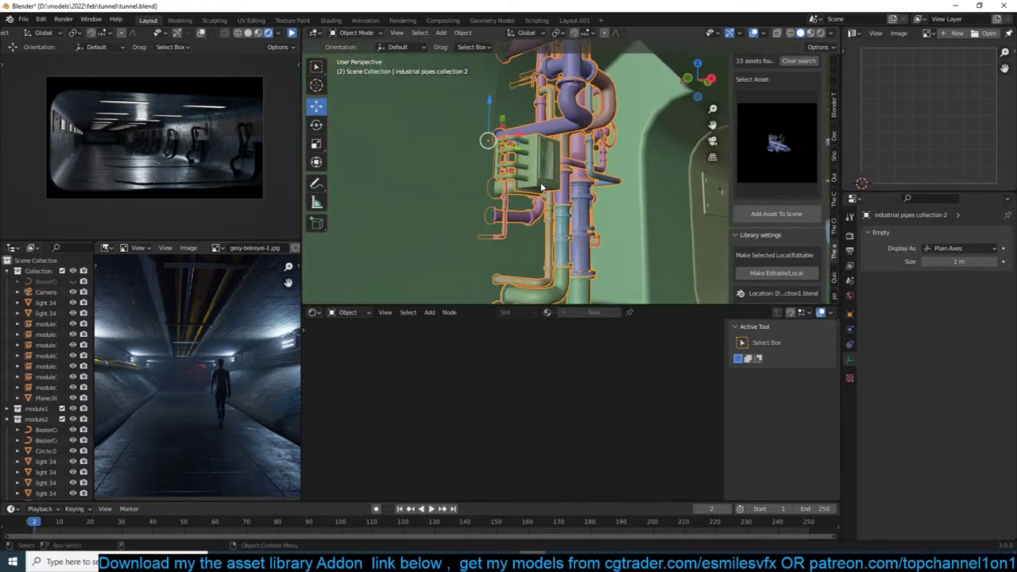
key(alt+a)
scroll(541, 182, up, 1)
scroll(541, 127, down, 1)
click(537, 122)
key(g)
key(x)
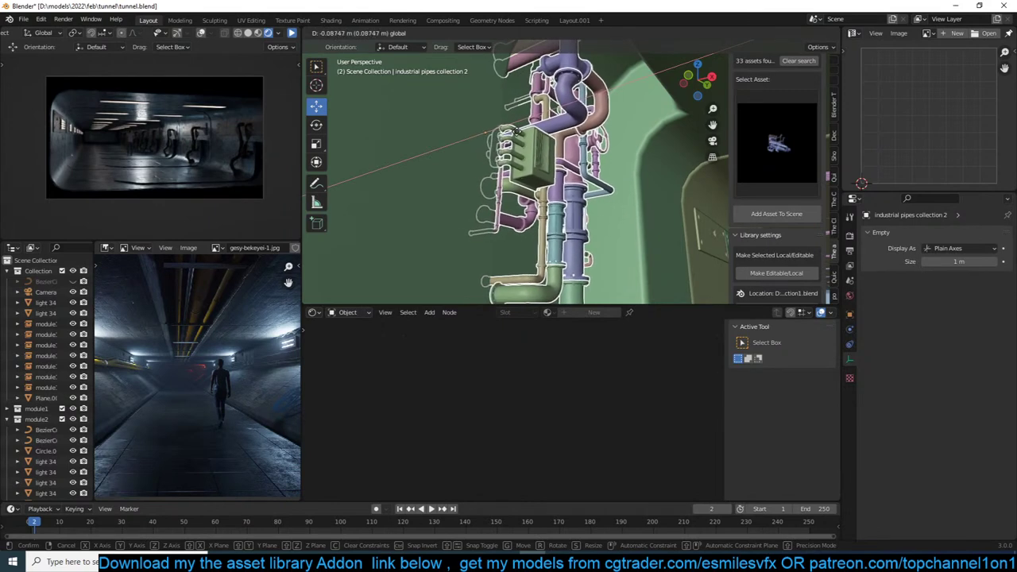
click(512, 132)
Enlarge the recessed pipes by 1.149 and shift them about -0.30 m in Y and 0.27 m in Z.
middle_drag(513, 131, 547, 166)
key(s)
click(655, 187)
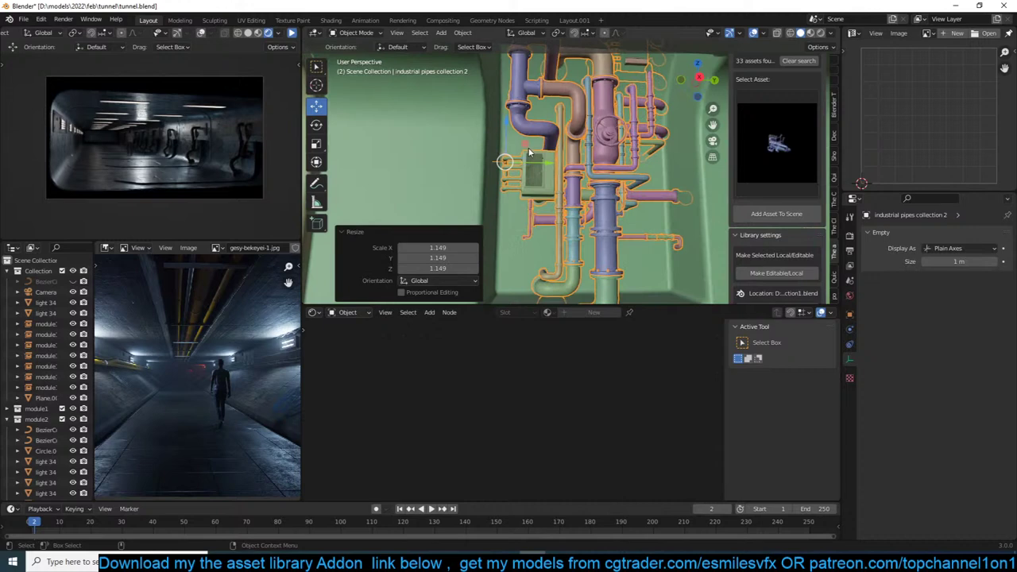
key(g)
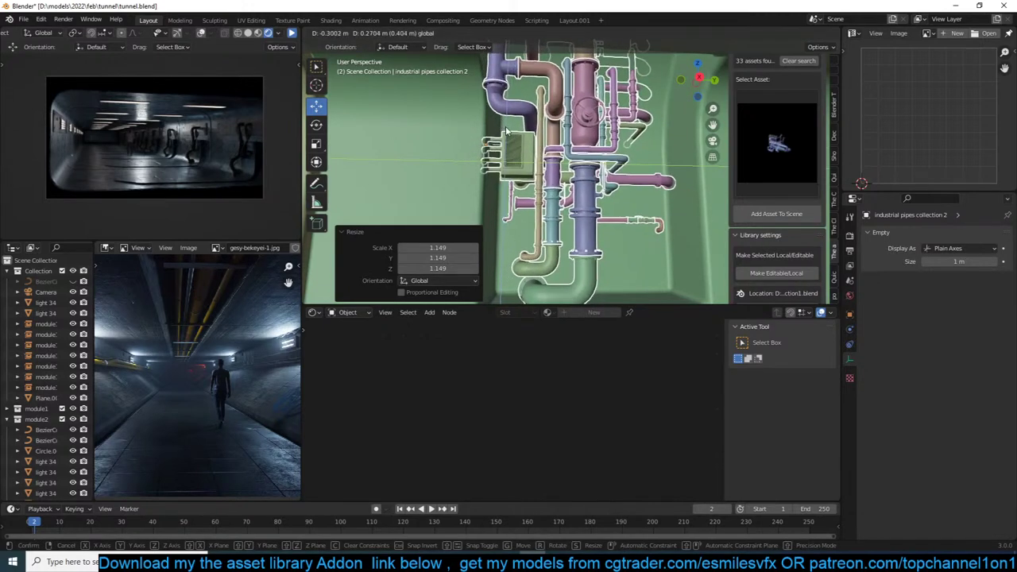
click(506, 130)
middle_drag(506, 130, 566, 190)
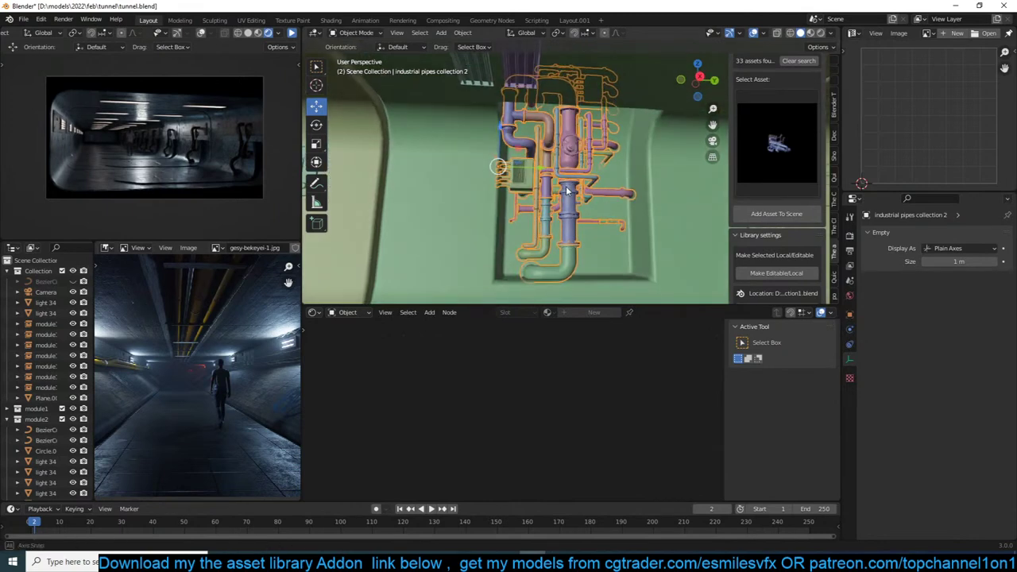
key(shift+d)
right_click(566, 190)
click(597, 190)
click(556, 176)
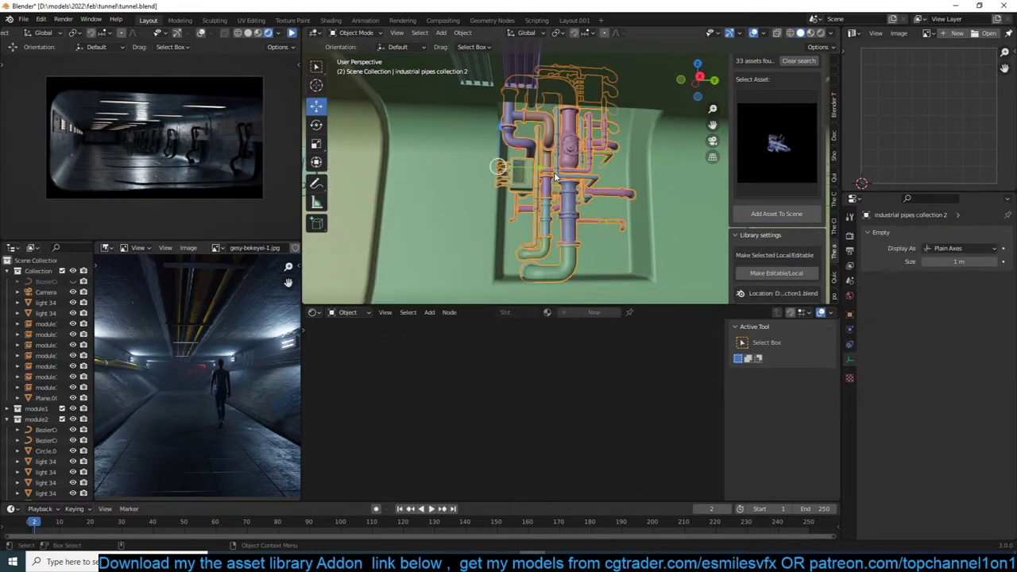
Make an in-place linked duplicate of the recessed industrial pipes collection and mirror the copy along Z.
key(alt+d)
right_click(554, 176)
key(ctrl+m)
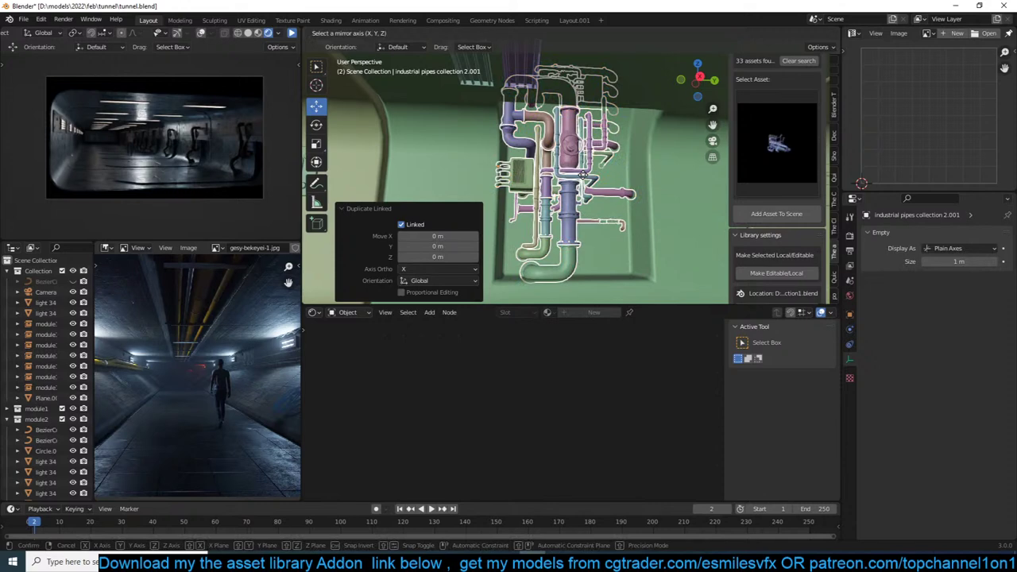
key(z)
key(Return)
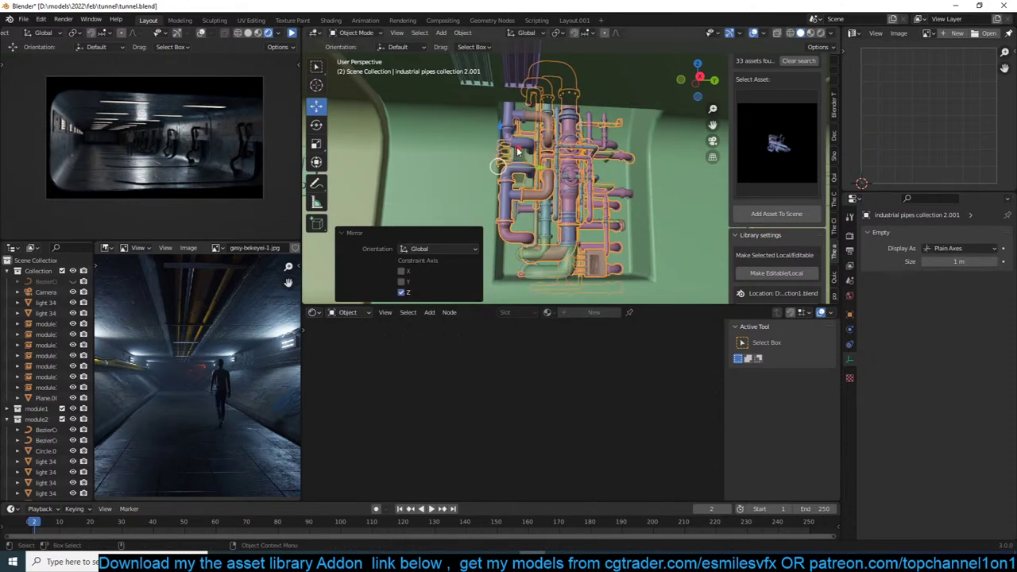
Offset the mirrored pipes copy along X, Y and Z to interleave it with the original pipes in the wall recess.
drag(518, 151, 551, 130)
middle_drag(552, 134, 603, 151)
middle_drag(516, 158, 558, 147)
drag(560, 146, 569, 146)
middle_drag(570, 145, 534, 114)
drag(521, 102, 520, 107)
key(alt+a)
middle_drag(520, 107, 493, 135)
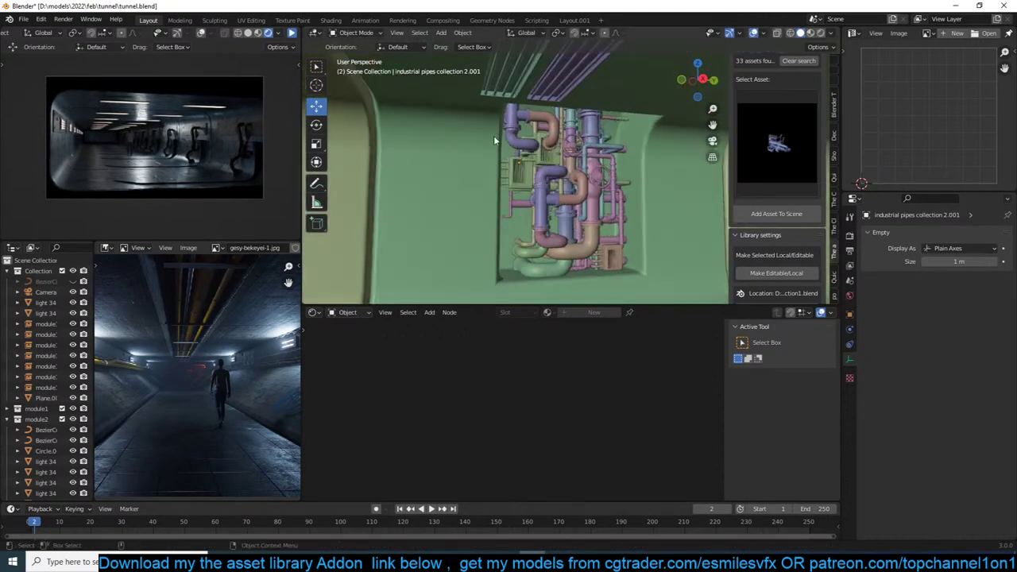
Fine-tune the mirrored pipes in the recess with a sideways nudge and a Z shift of about 0.125 m, and save the file.
click(575, 175)
middle_drag(575, 175, 542, 168)
drag(581, 166, 570, 165)
key(alt+a)
middle_drag(570, 165, 628, 171)
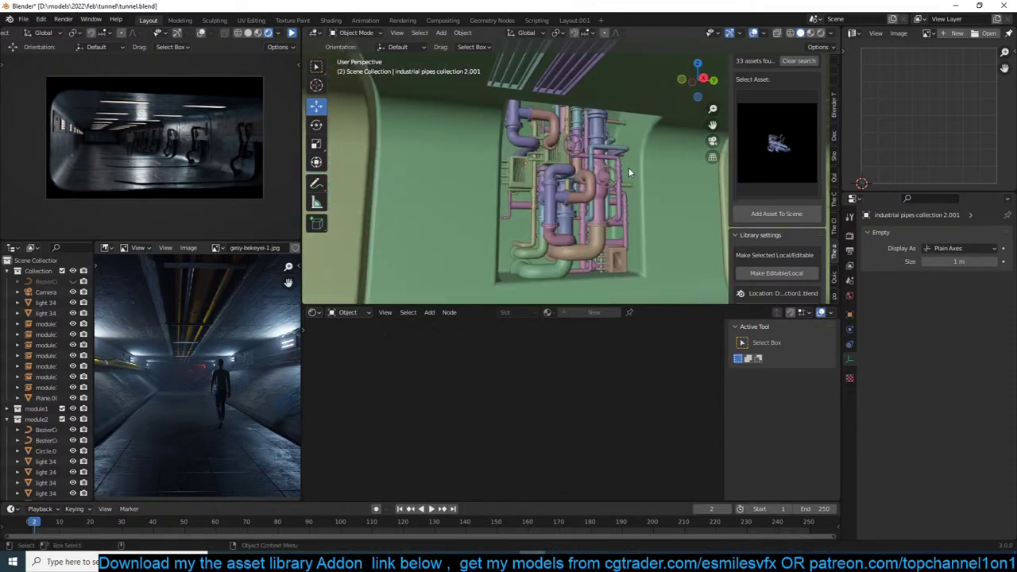
key(z)
click(594, 176)
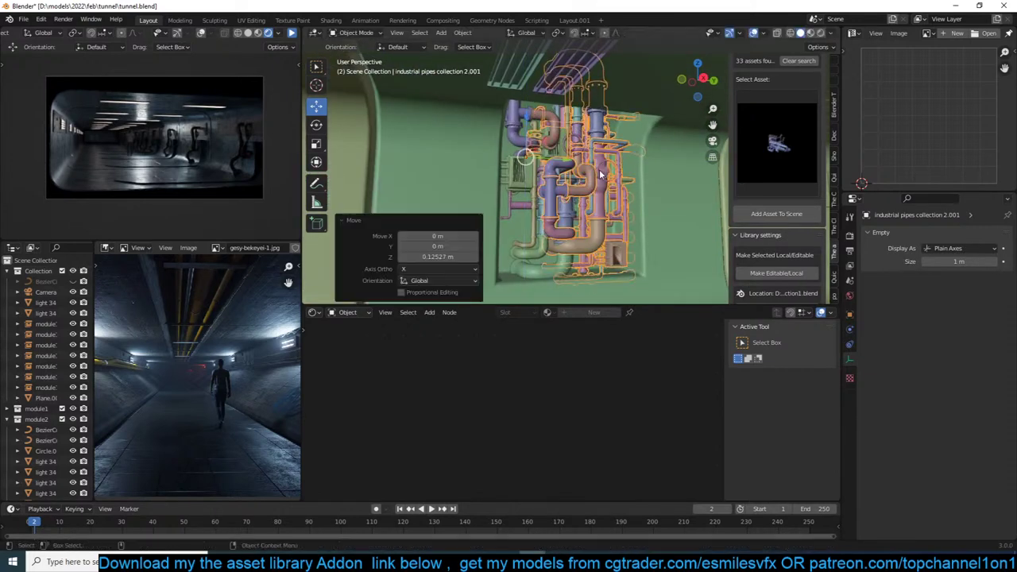
key(alt+a)
middle_drag(594, 175, 587, 199)
scroll(530, 202, up, 2)
click(588, 199)
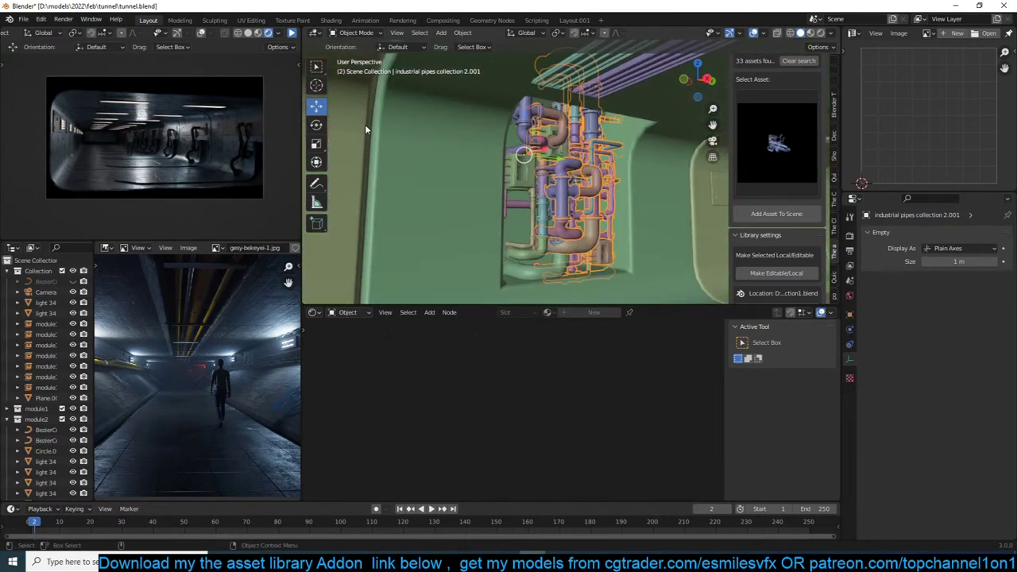
key(ctrl+s)
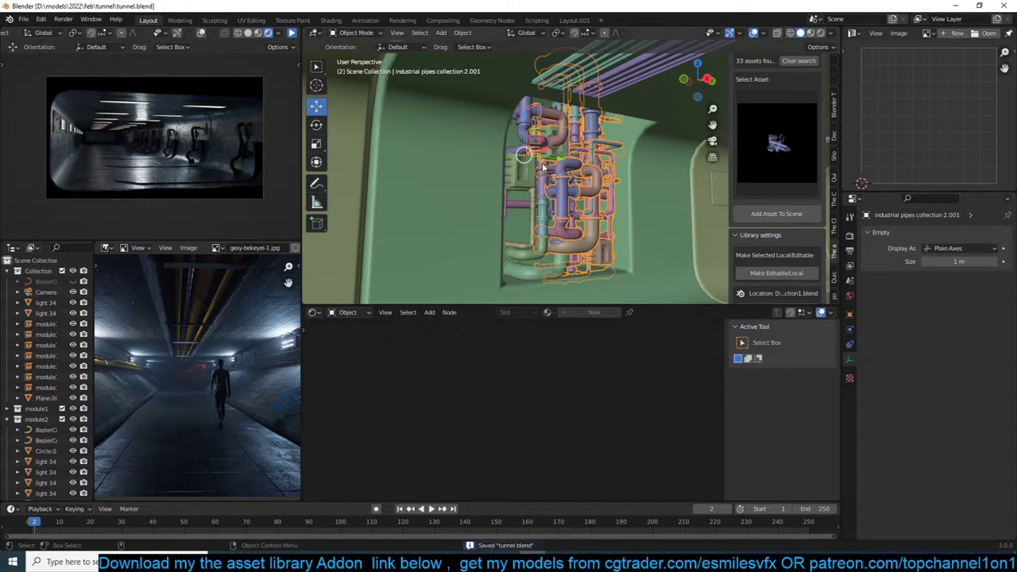
Move both recessed industrial pipes collection objects into the module2 collection.
middle_drag(543, 164, 522, 193)
scroll(522, 193, down, 3)
click(570, 89)
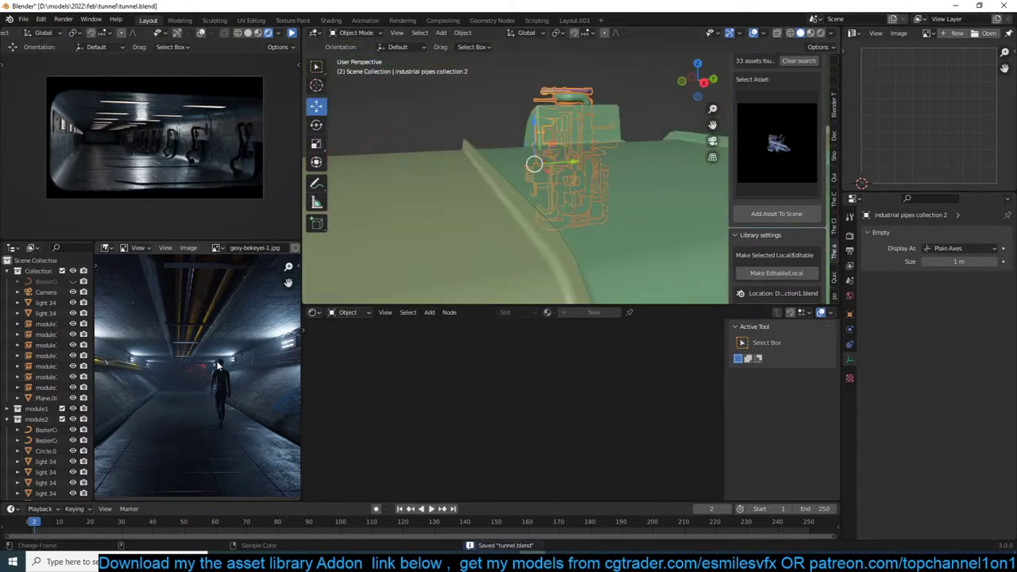
scroll(68, 419, down, 5)
drag(40, 459, 38, 286)
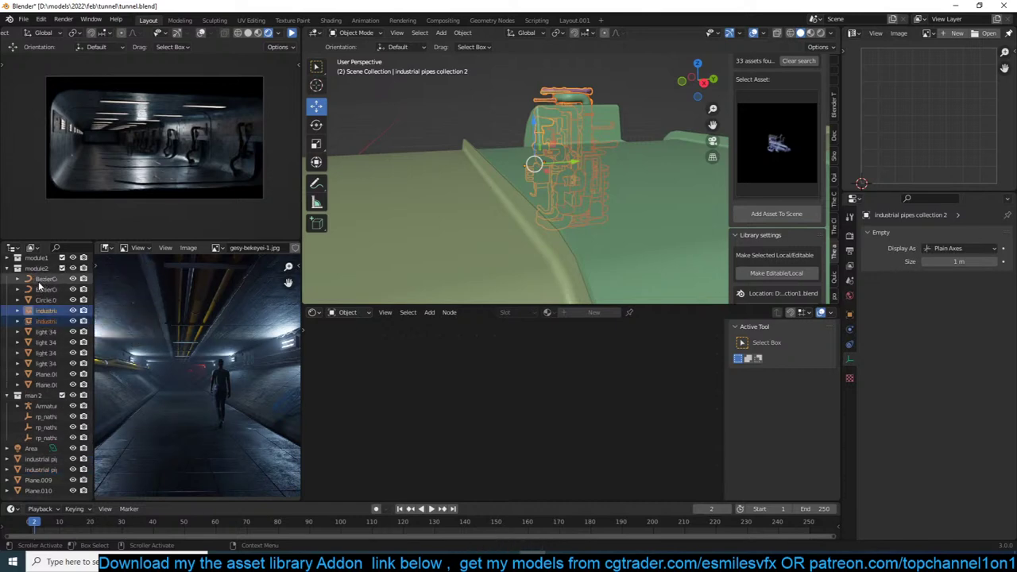
Delete the module1 instance directly behind the recessed tunnel module.
key(KP_0)
click(492, 203)
scroll(491, 202, up, 4)
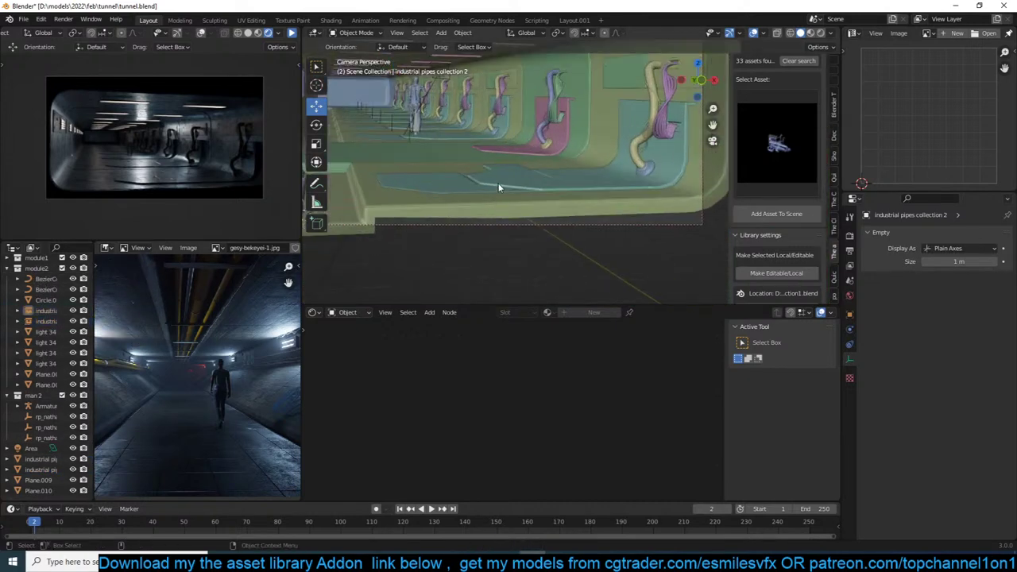
scroll(499, 187, down, 5)
scroll(528, 205, up, 3)
middle_drag(528, 205, 429, 203)
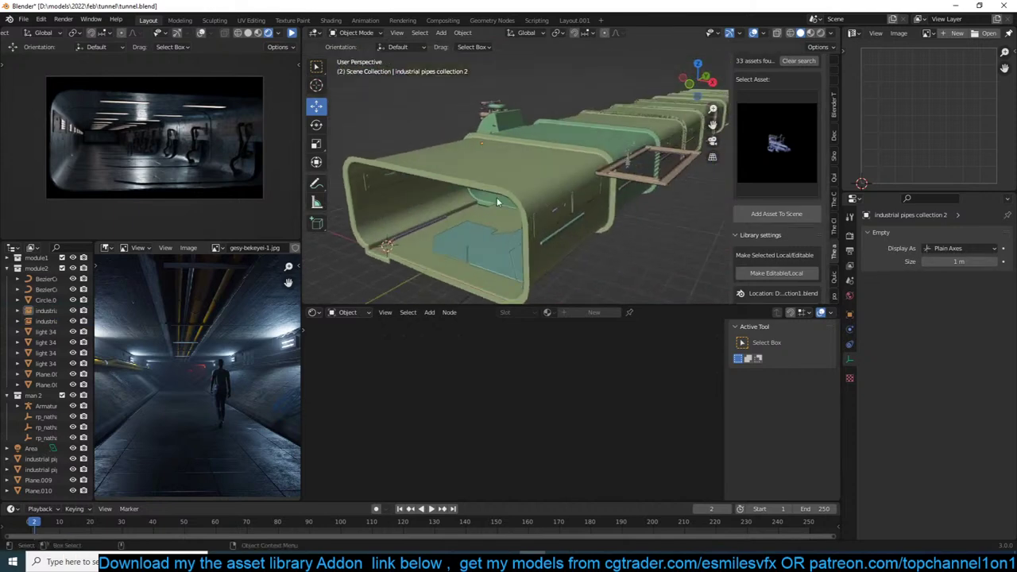
scroll(528, 193, up, 2)
middle_drag(529, 191, 559, 267)
scroll(567, 192, down, 5)
key(KP_7)
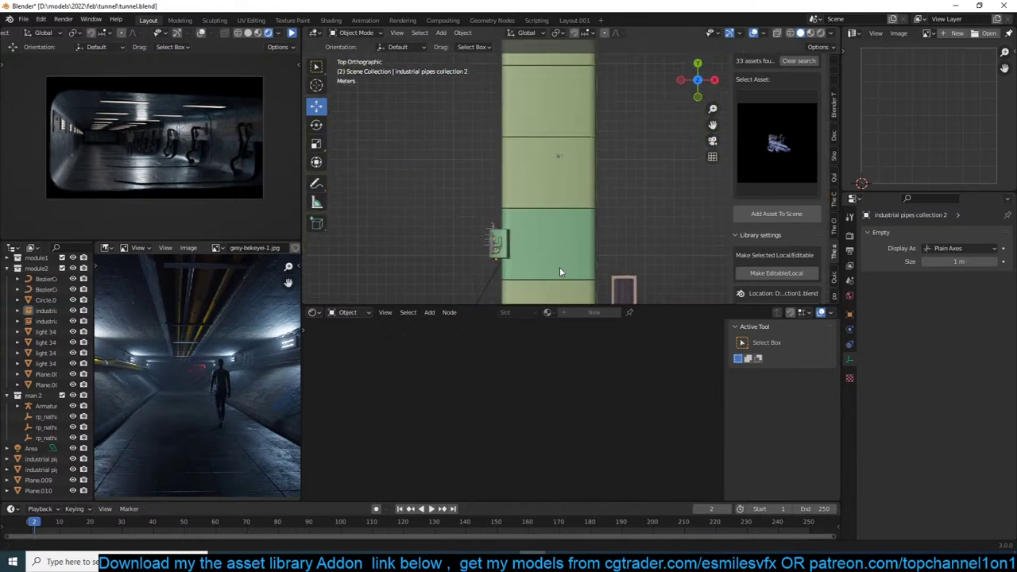
click(588, 184)
key(x)
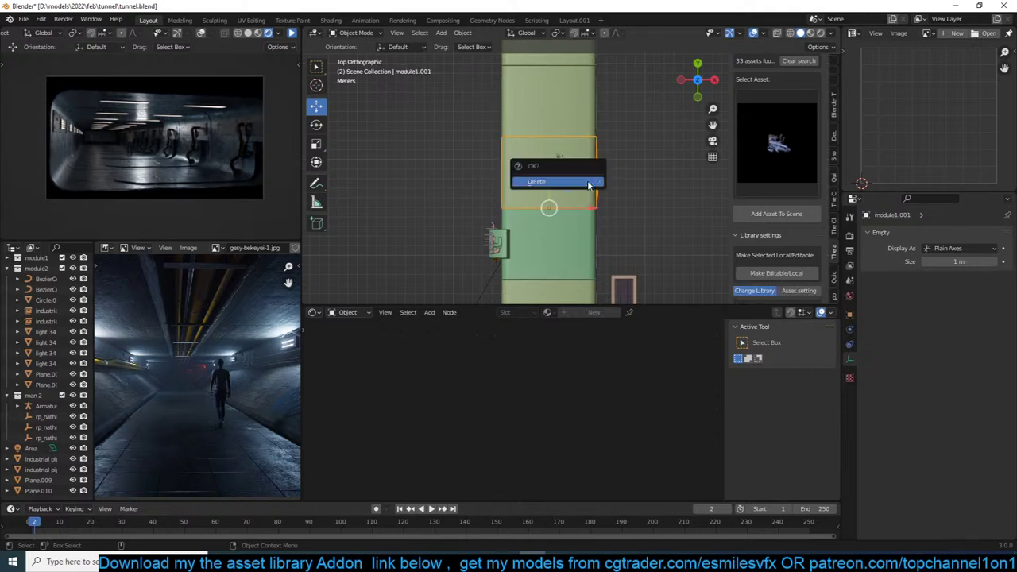
click(588, 182)
Add a collection instance of module2 to the scene.
key(shift+a)
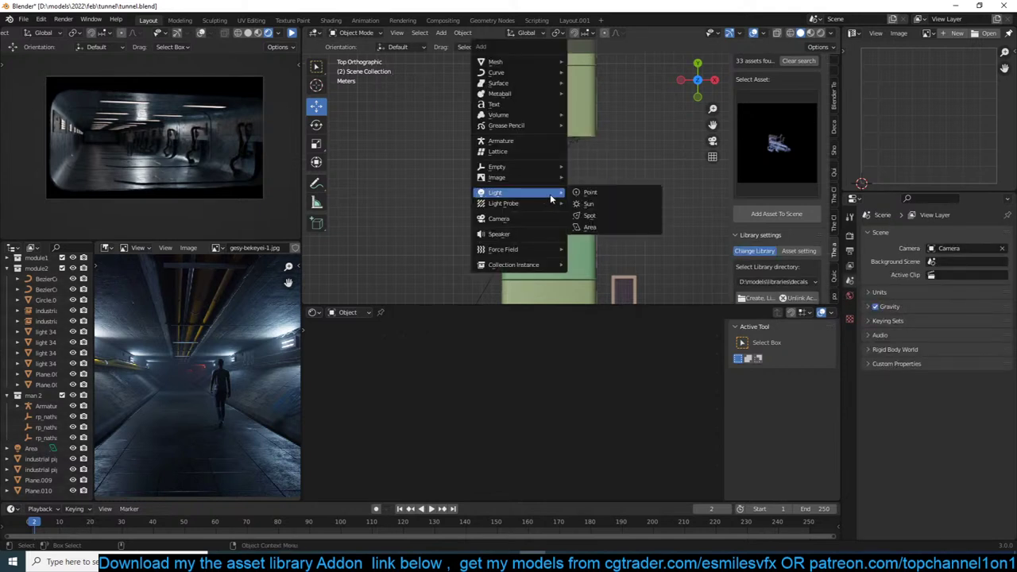
mouse_move(548, 265)
click(613, 301)
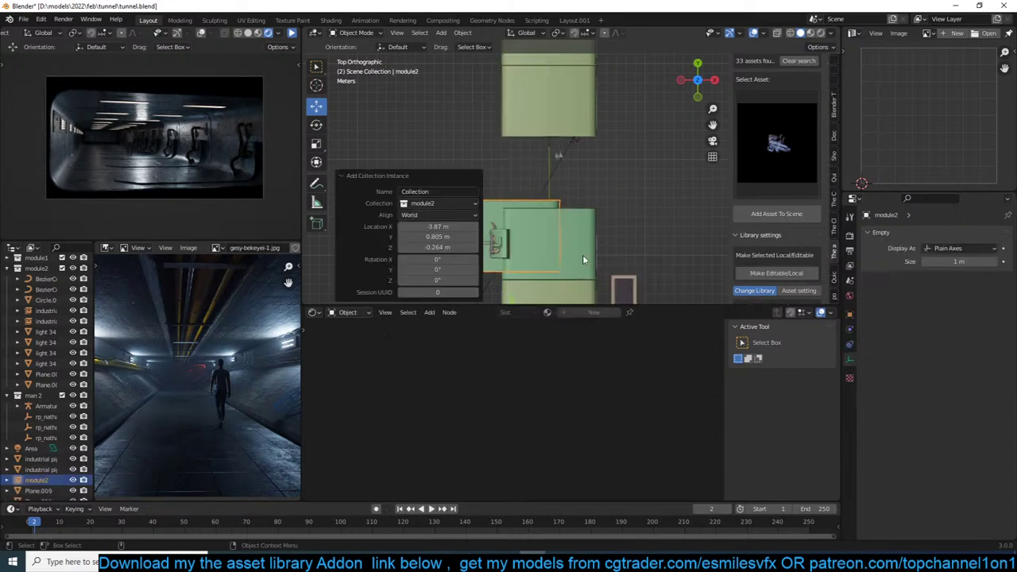
Snap the 3D cursor to the origin of the front tunnel module.
click(591, 240)
scroll(591, 240, down, 2)
shift+middle_drag(591, 240, 595, 182)
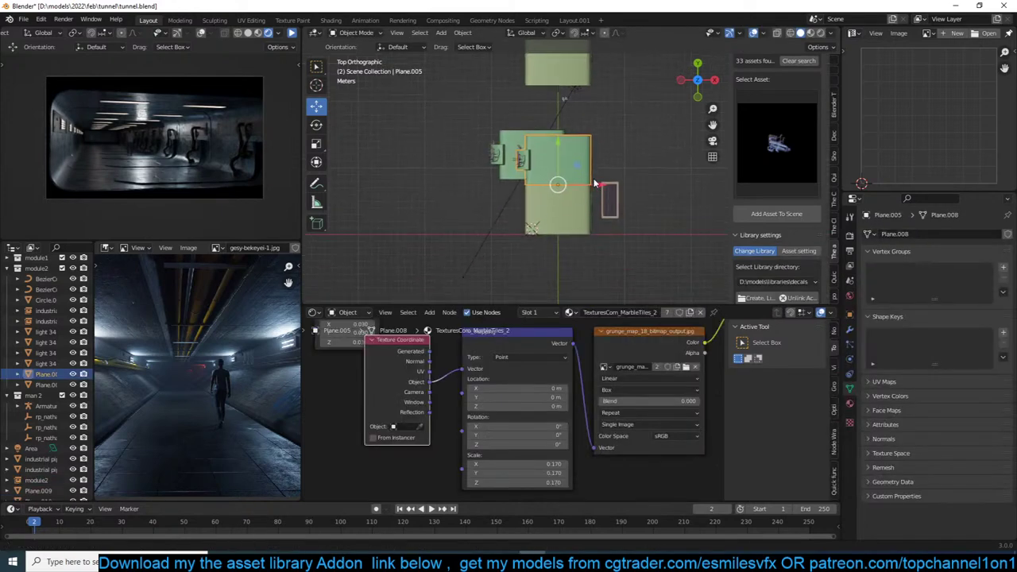
click(576, 205)
key(shift+s)
click(569, 292)
Clear the module2 instance's location and move it about 7.56 m along Y into the gap in the tunnel.
click(504, 162)
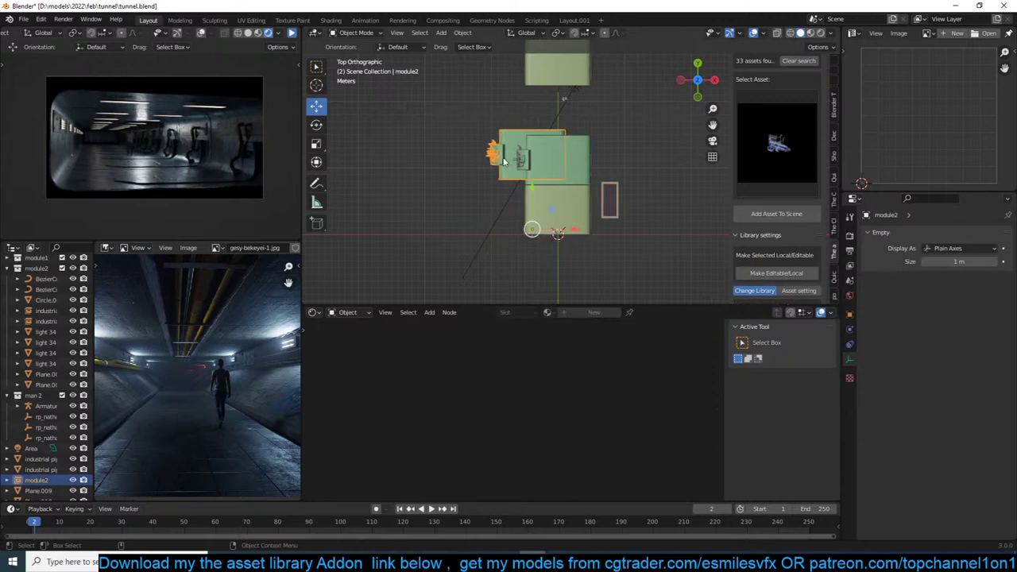
key(alt+g)
key(g)
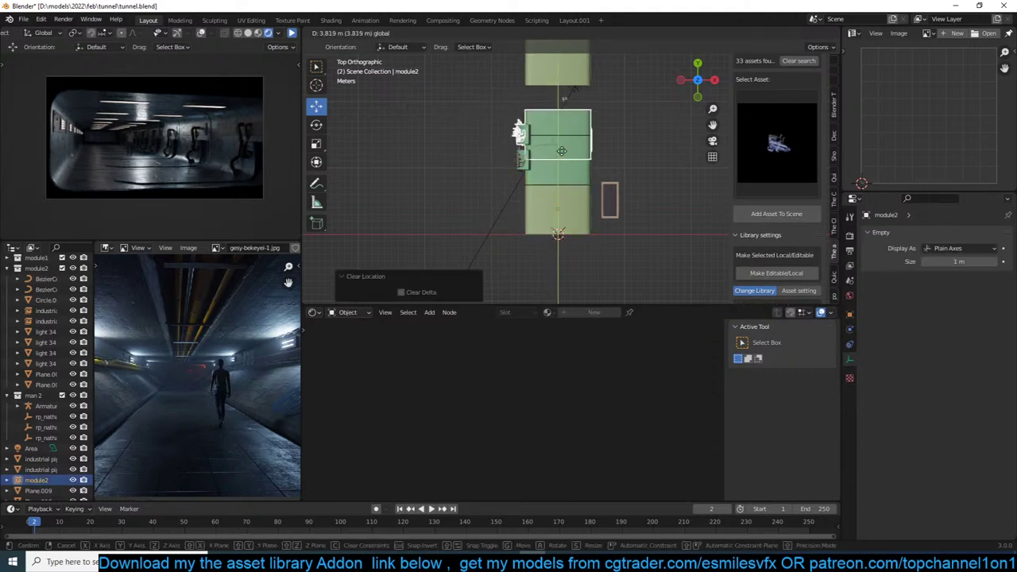
click(566, 130)
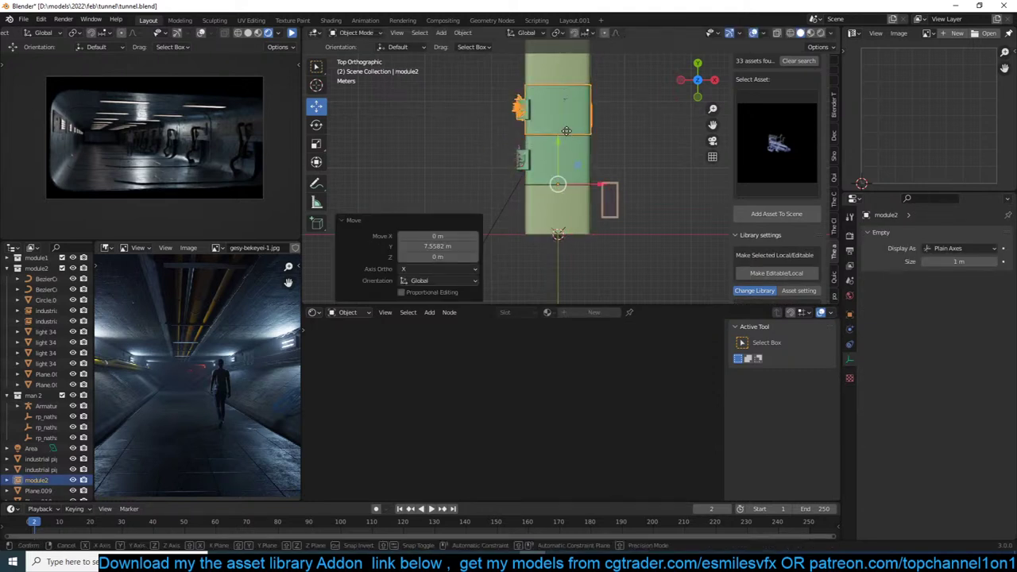
Mirror the module2 instance along X and resume the rendered camera preview.
key(ctrl+m)
key(x)
click(567, 131)
key(alt+a)
key(KP_0)
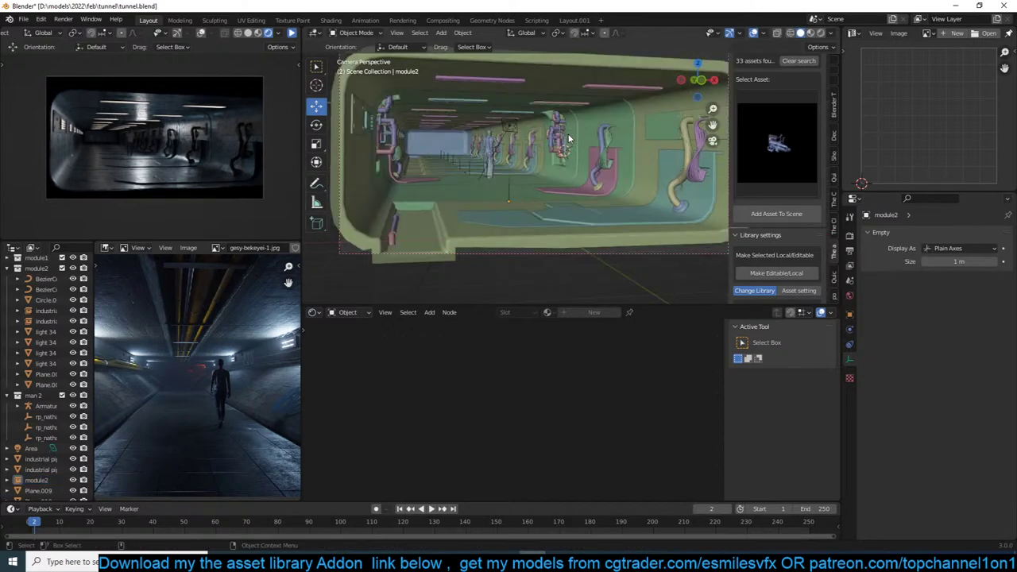
scroll(554, 142, down, 1)
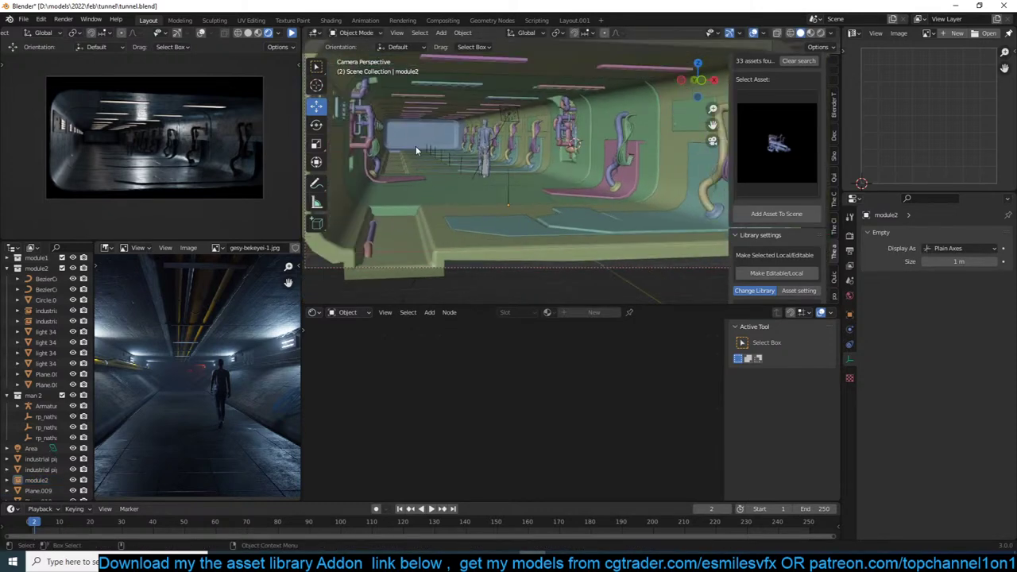
click(290, 36)
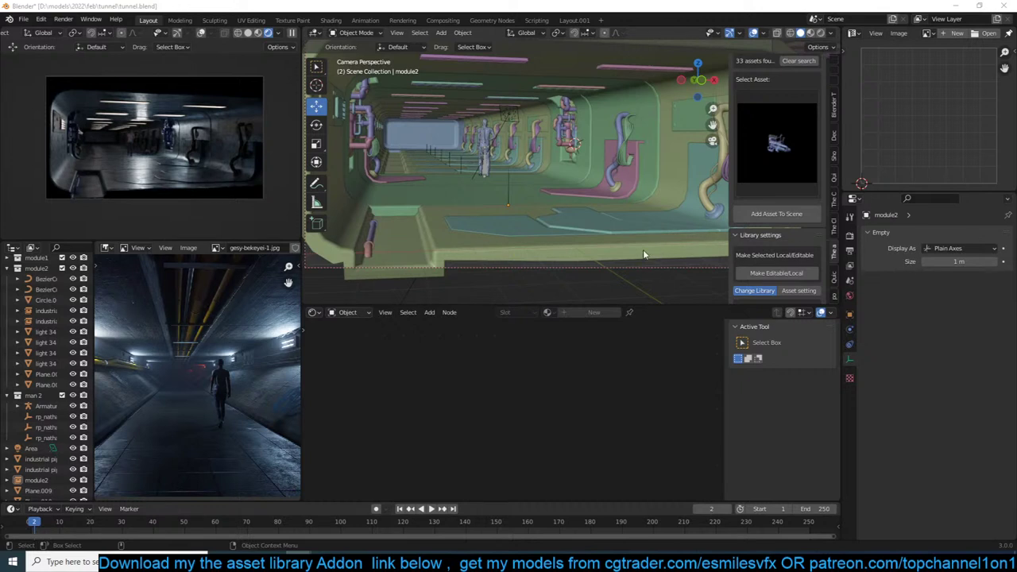
Check the placed module2 instance in the camera view and save the file.
click(560, 129)
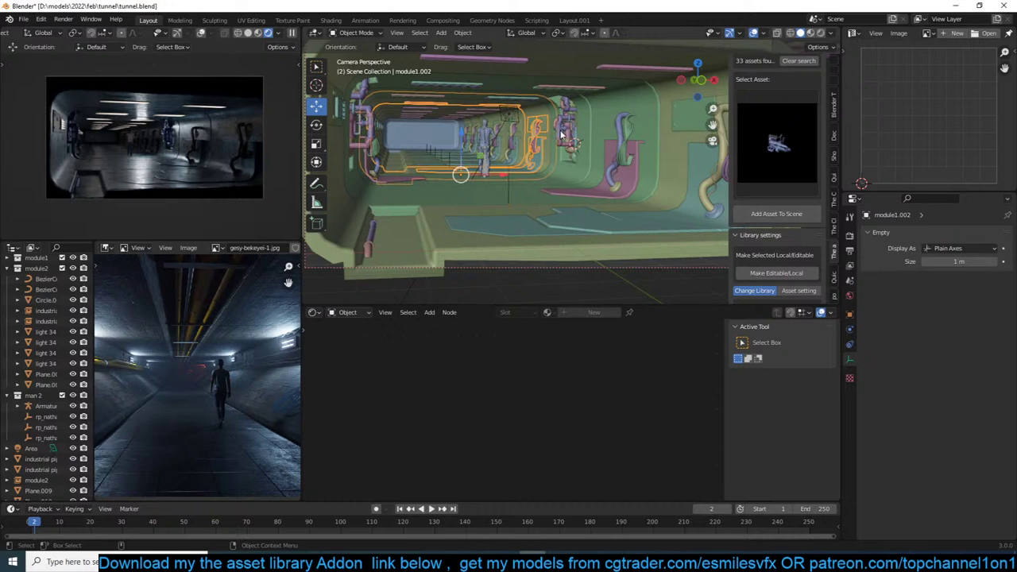
click(569, 136)
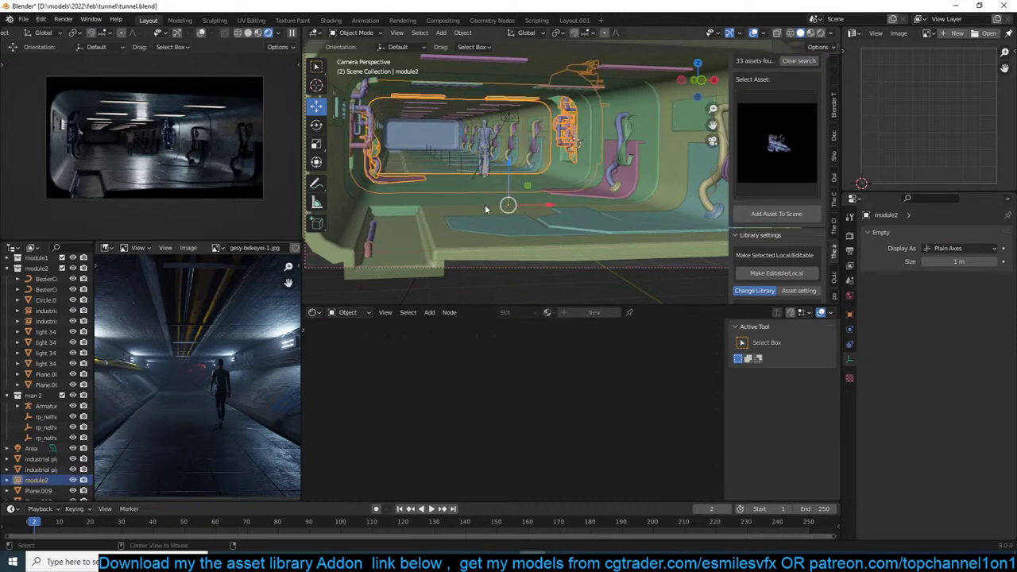
key(alt+a)
key(ctrl+s)
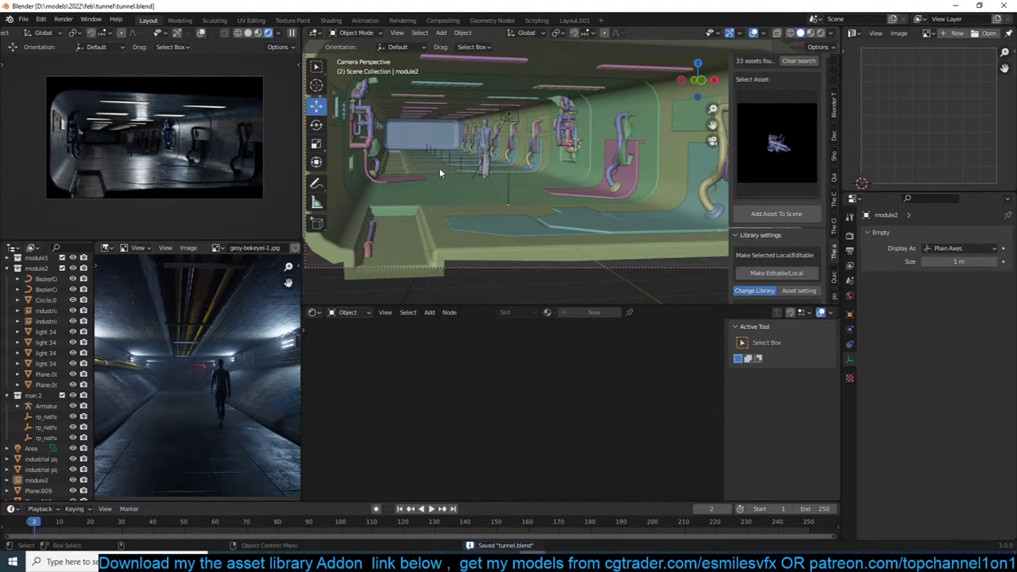
click(379, 155)
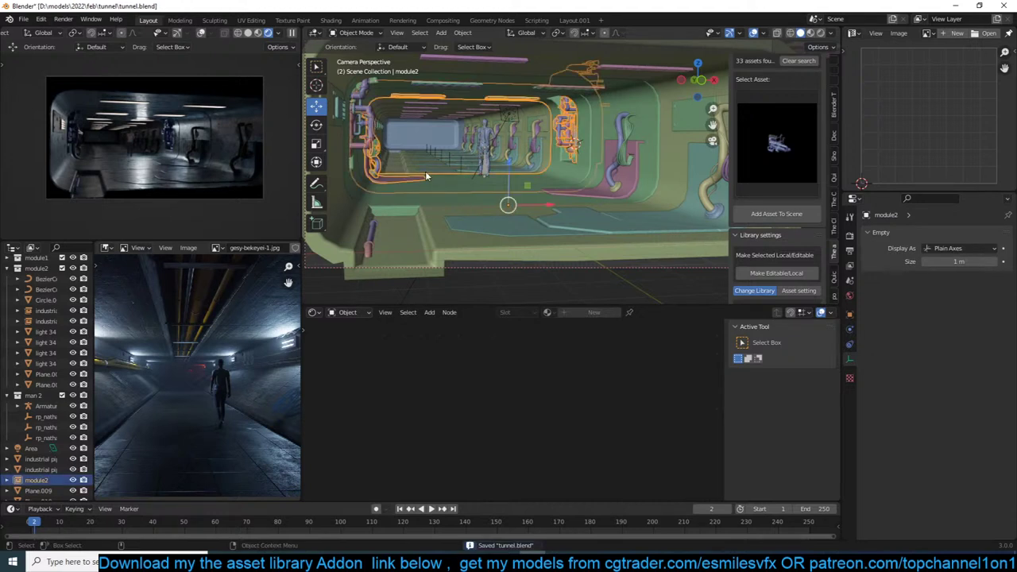
key(alt+a)
Shift the camera about 0.59 m, mostly sideways, and adjust its distance along its local Z axis.
click(539, 267)
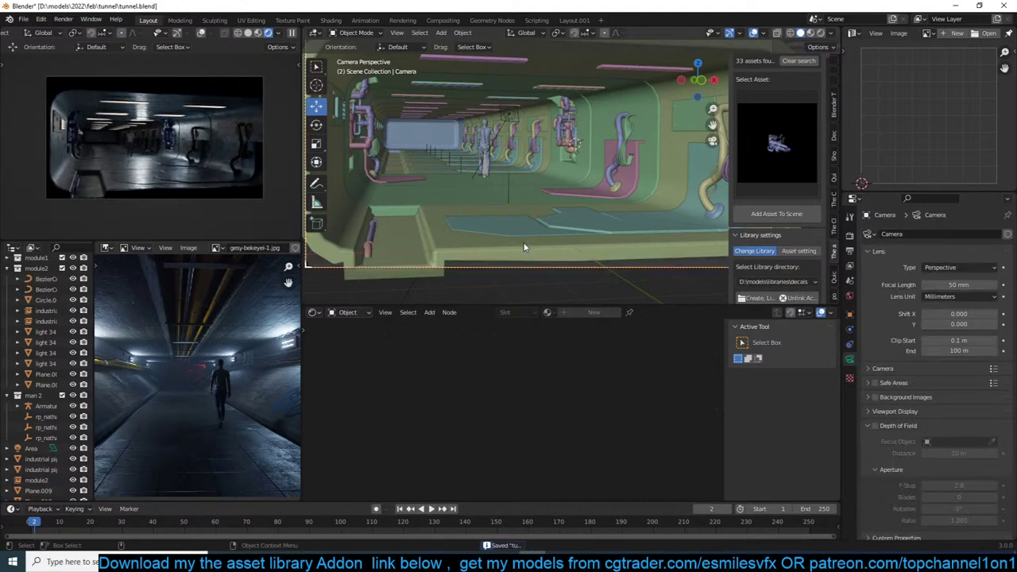
key(g)
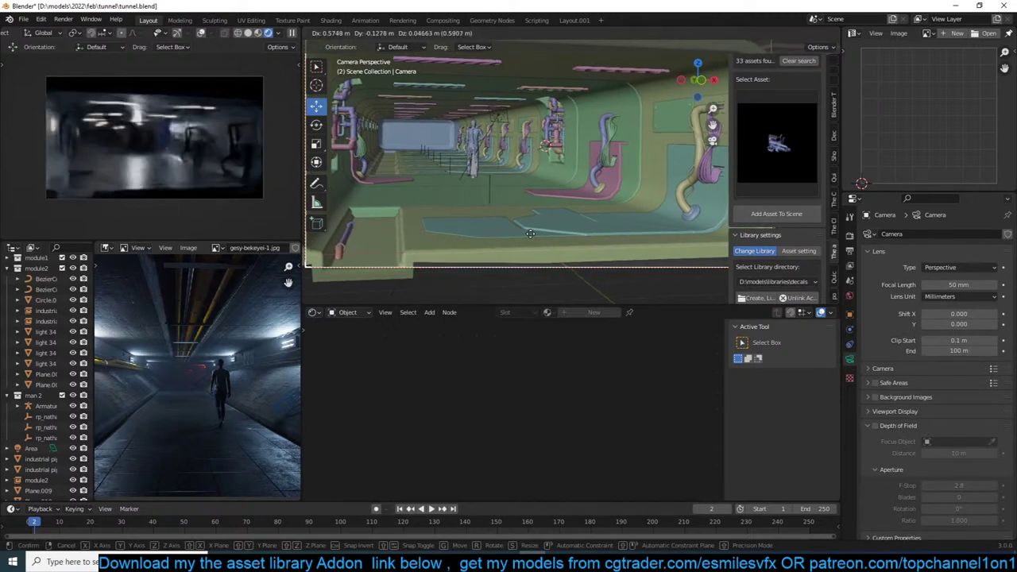
click(530, 235)
key(g)
key(z)
key(z)
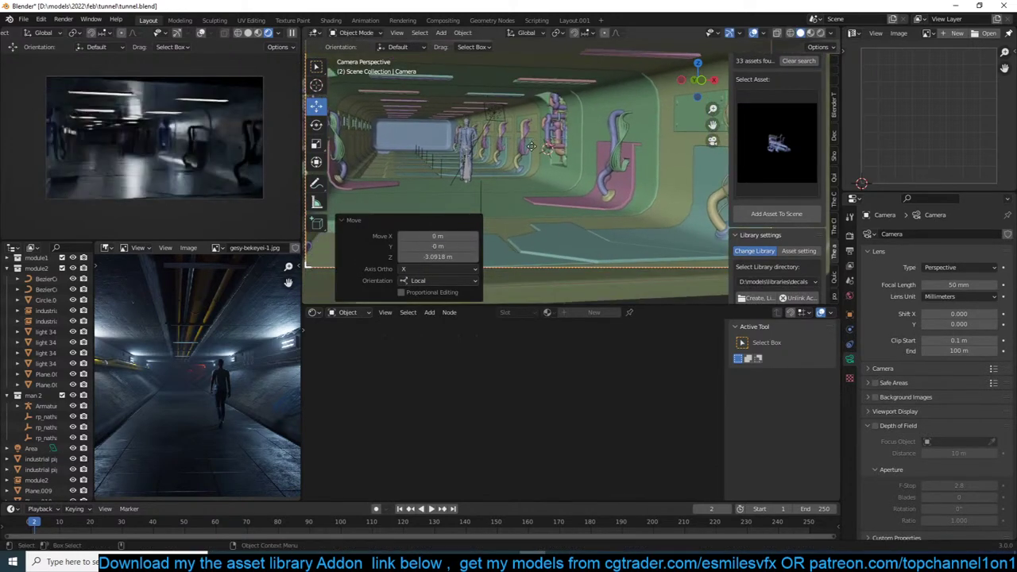
click(498, 164)
Inspect the front module's floor trench, save the file and pause the rendered preview.
shift+middle_drag(498, 165, 563, 127)
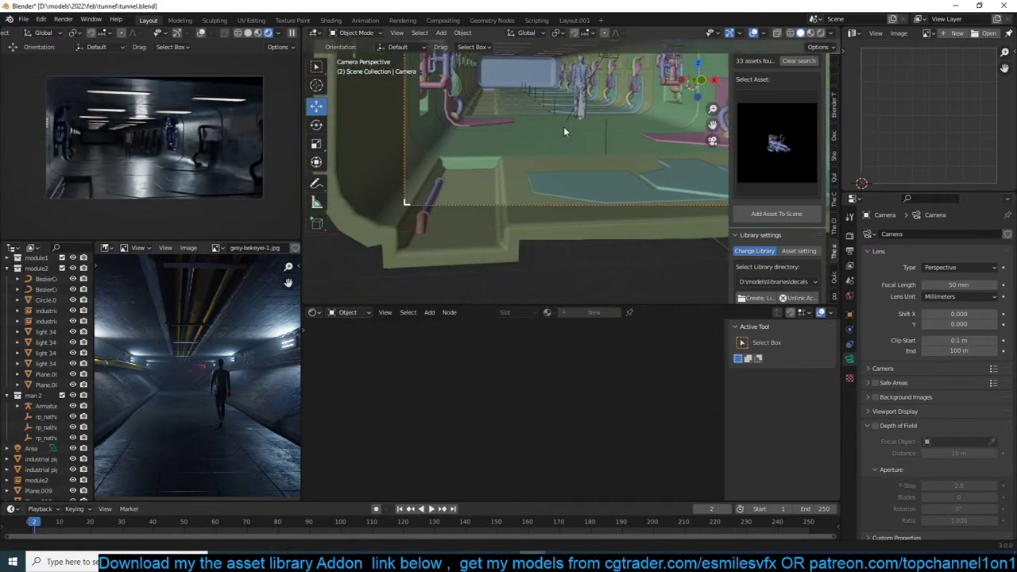
click(462, 186)
key(Tab)
key(Tab)
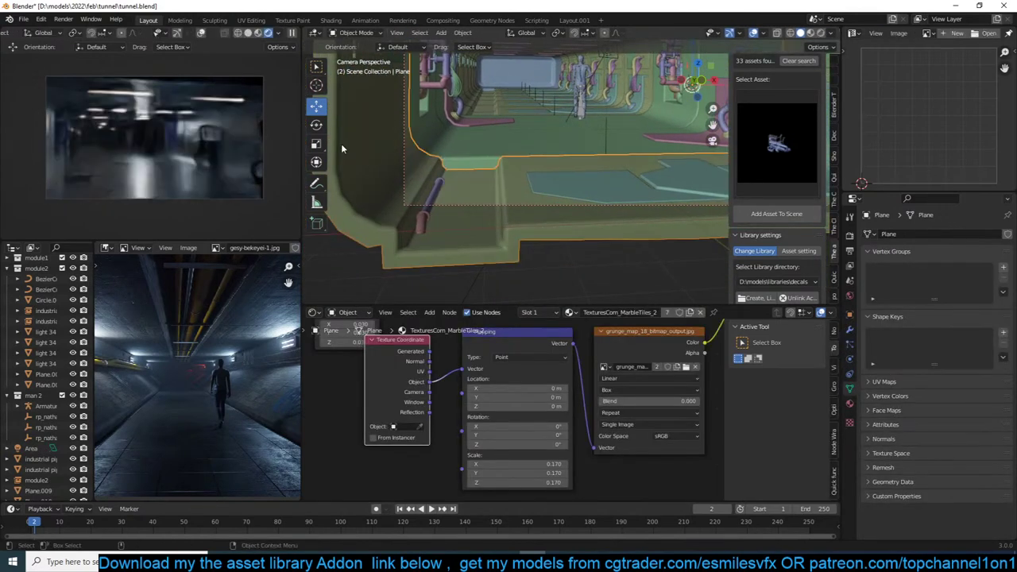
key(ctrl+s)
click(292, 32)
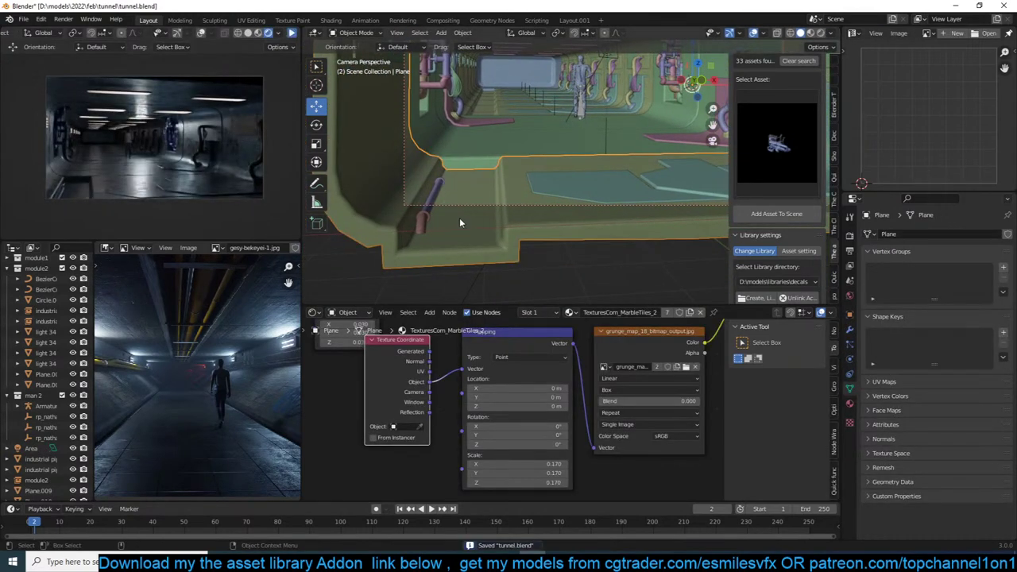
Make the mirrored industrial pipes collection in the wall recess local and editable, and save the file.
click(443, 97)
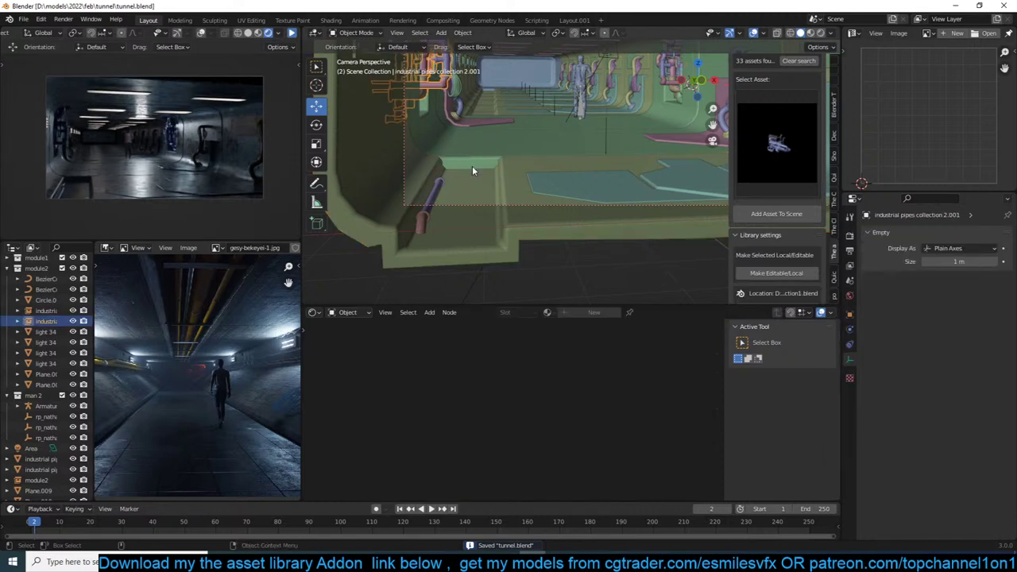
key(KP_Decimal)
middle_drag(590, 195, 542, 197)
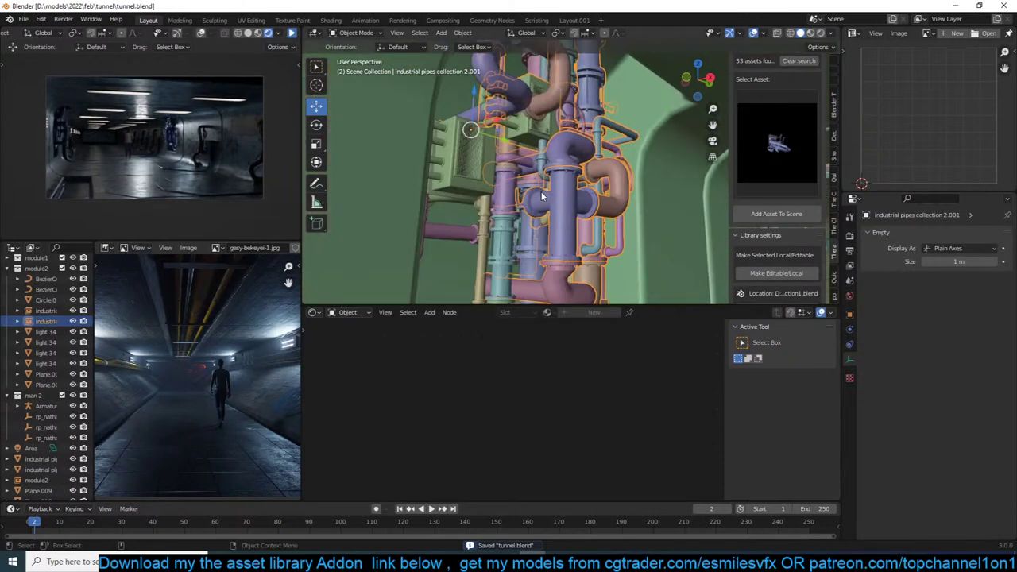
scroll(790, 275, down, 1)
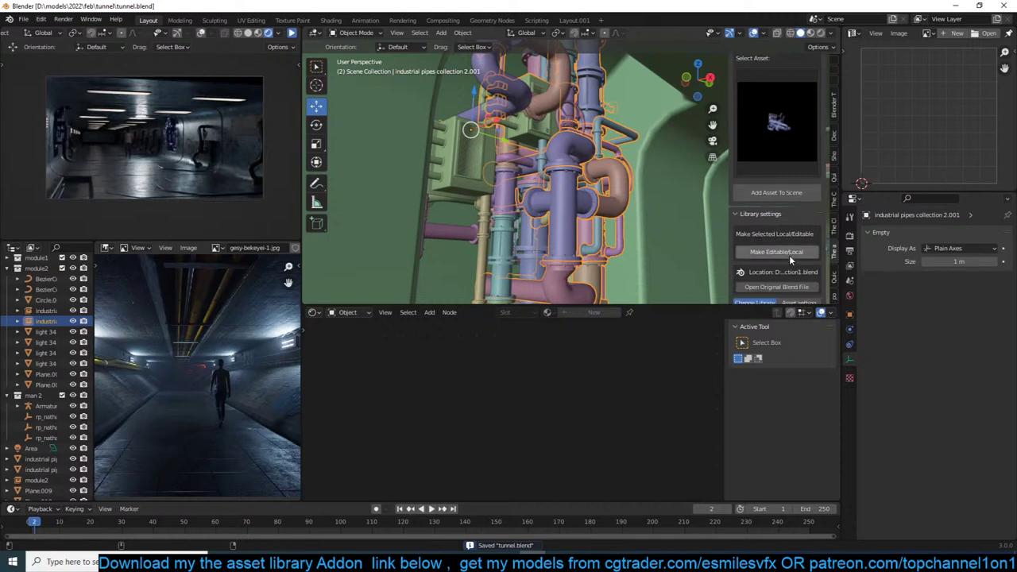
click(790, 260)
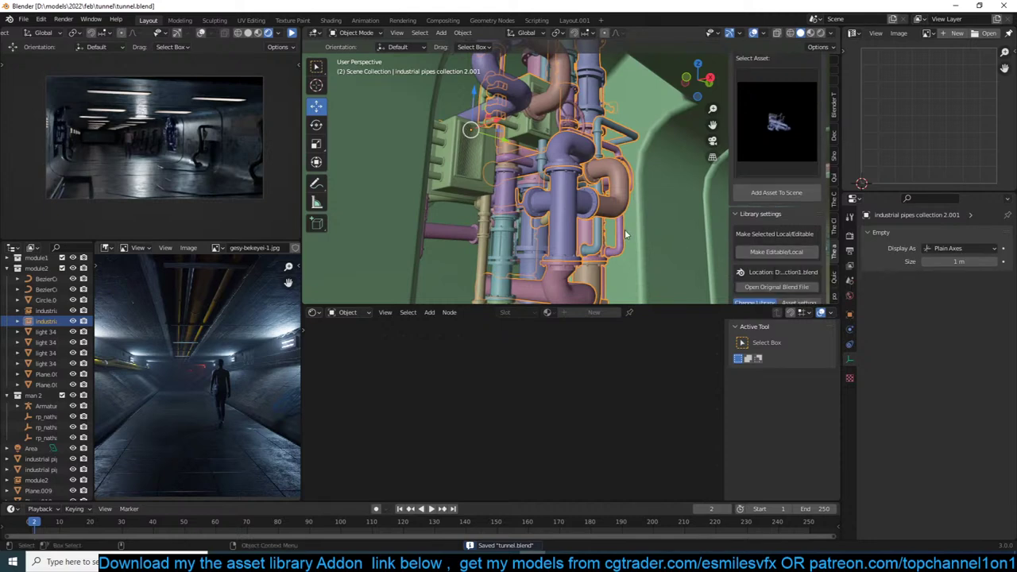
middle_drag(639, 237, 531, 233)
key(ctrl+s)
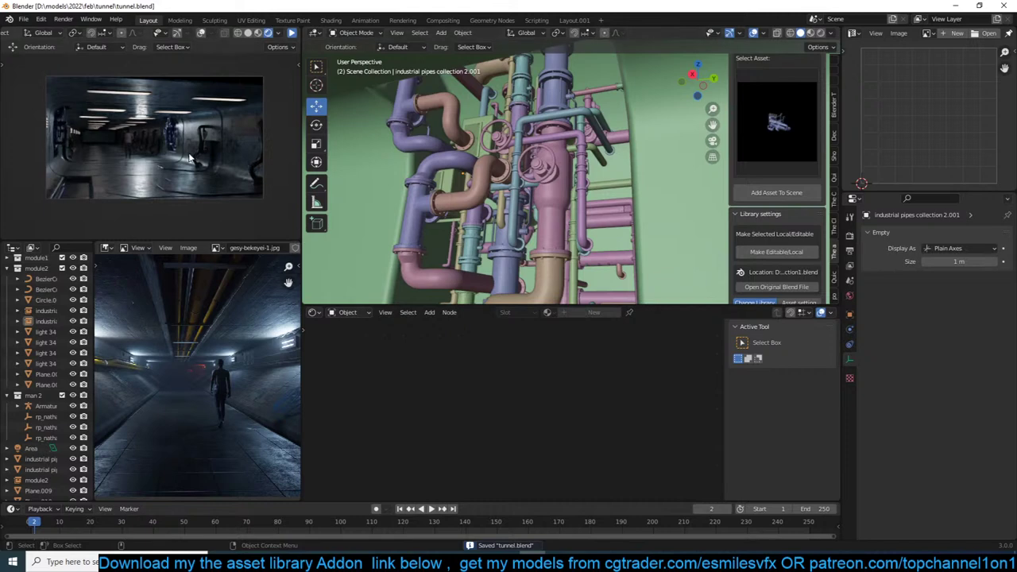
Select the industrial pipes collection mounted in the wall recess and examine its placement from the top view.
scroll(477, 182, down, 1)
click(512, 215)
key(KP_Decimal)
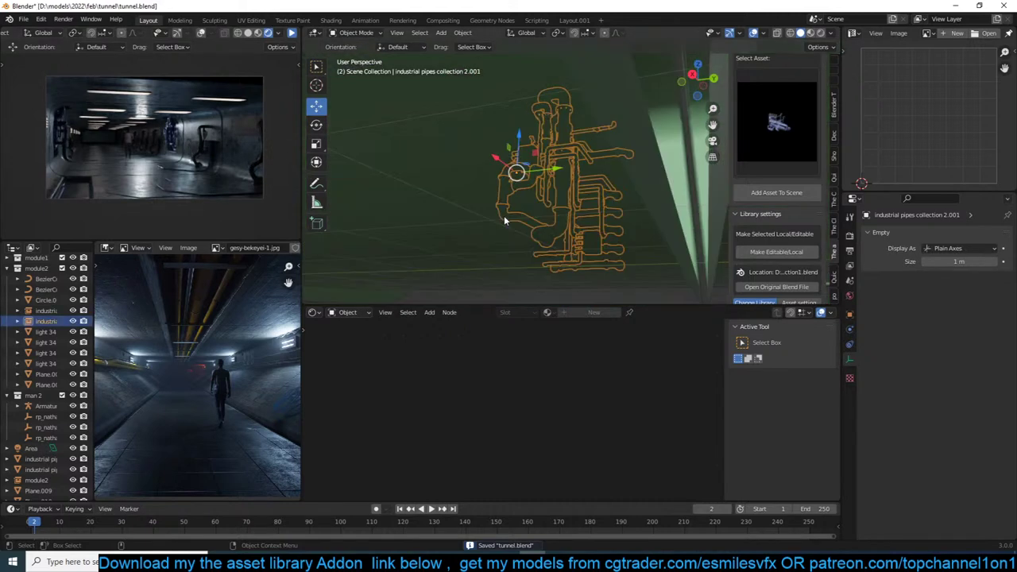
key(KP_7)
scroll(504, 216, down, 2)
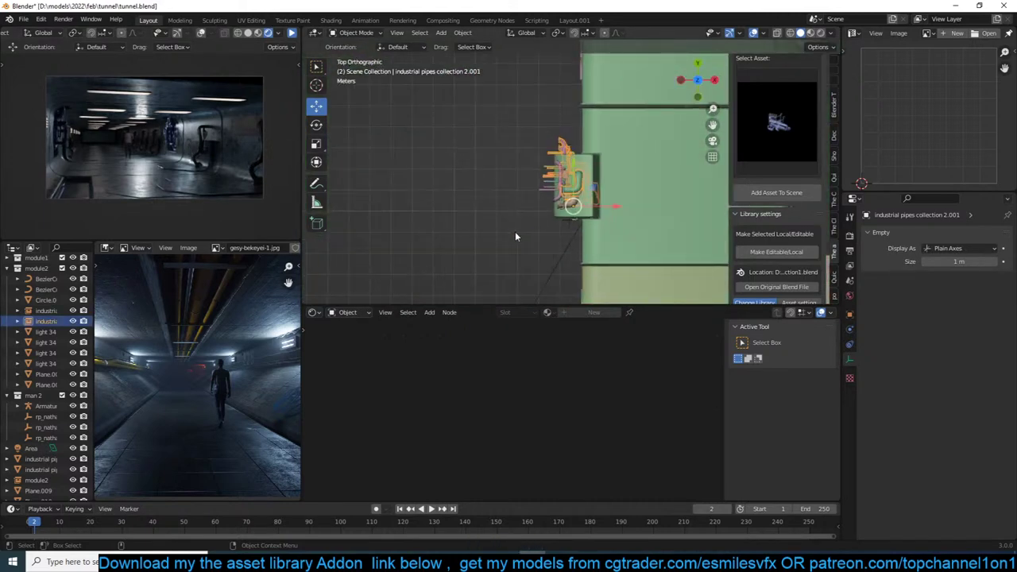
Find the red industrial pipes 3 object among the pipe assets in the asset library and add it to the scene.
click(771, 129)
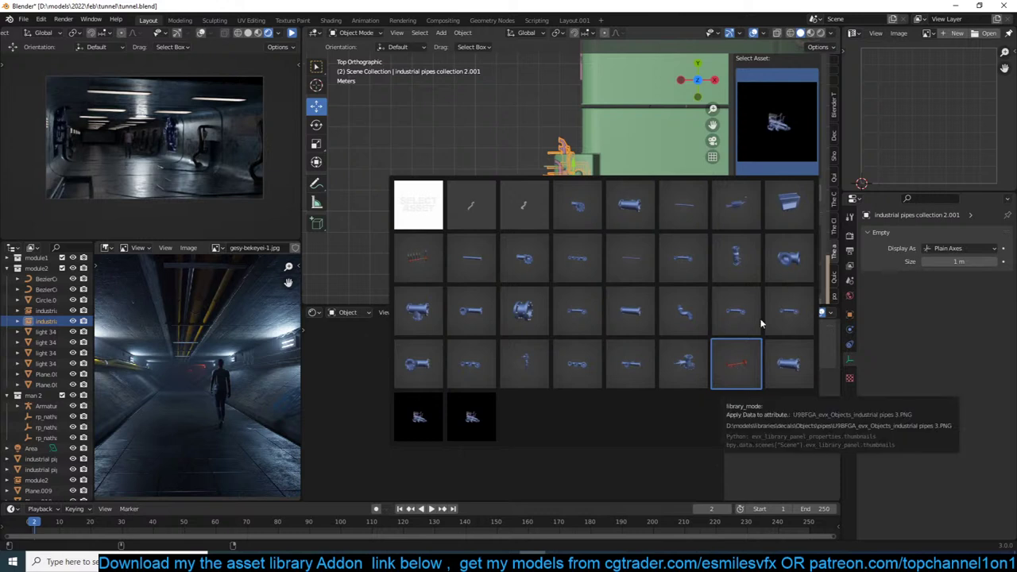
scroll(795, 119, up, 2)
click(806, 103)
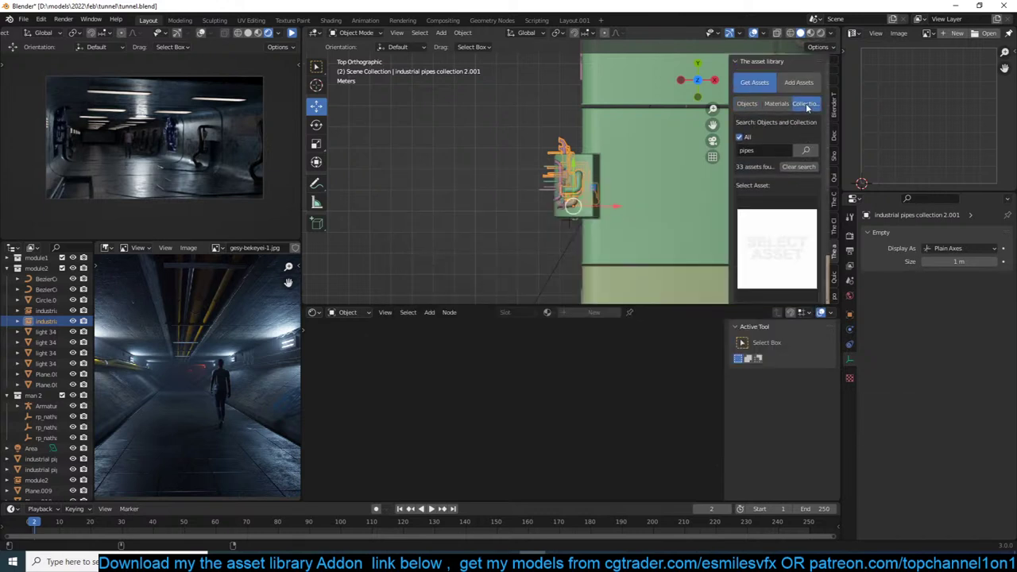
click(785, 230)
click(749, 104)
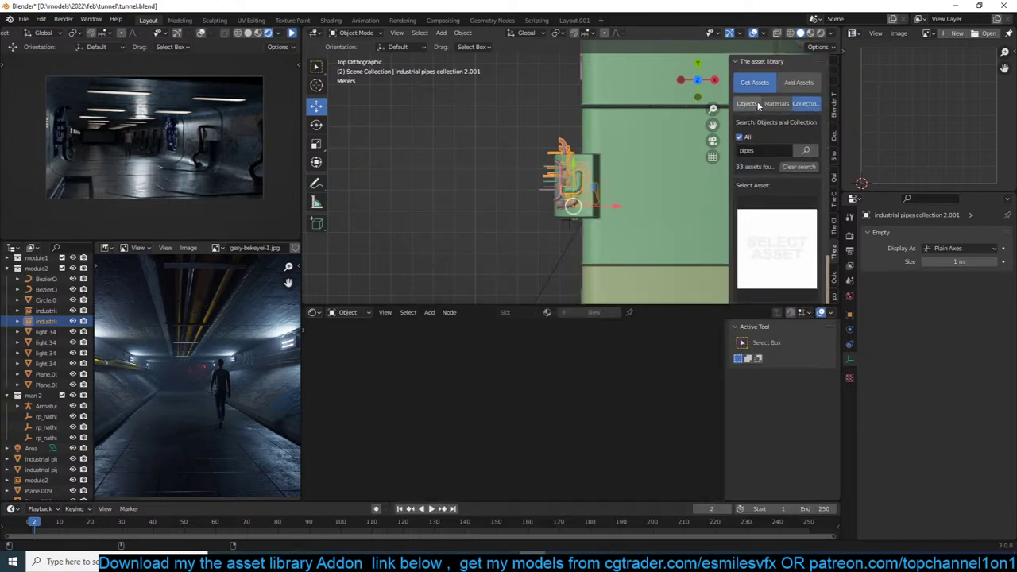
click(769, 227)
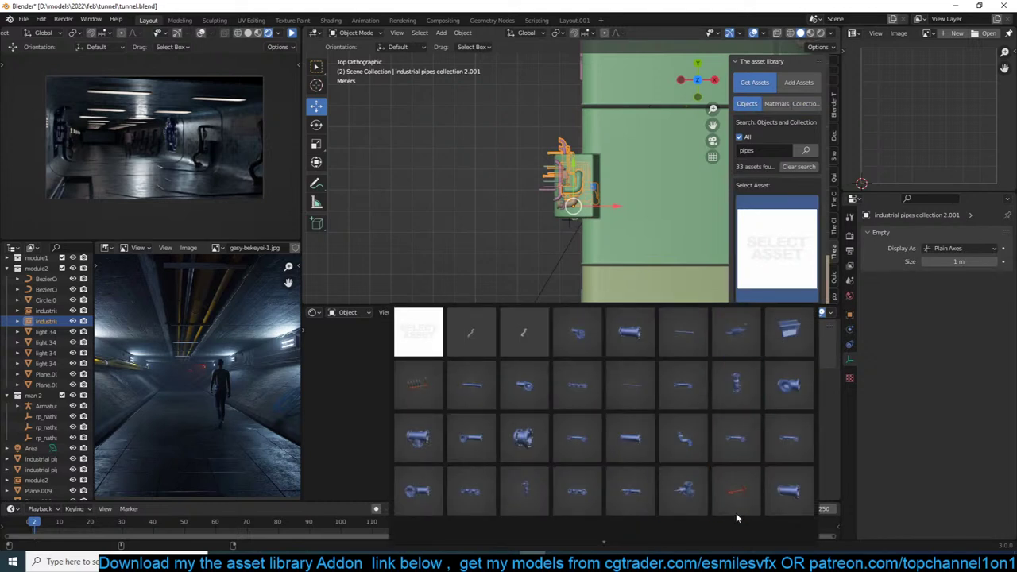
scroll(617, 547, down, 1)
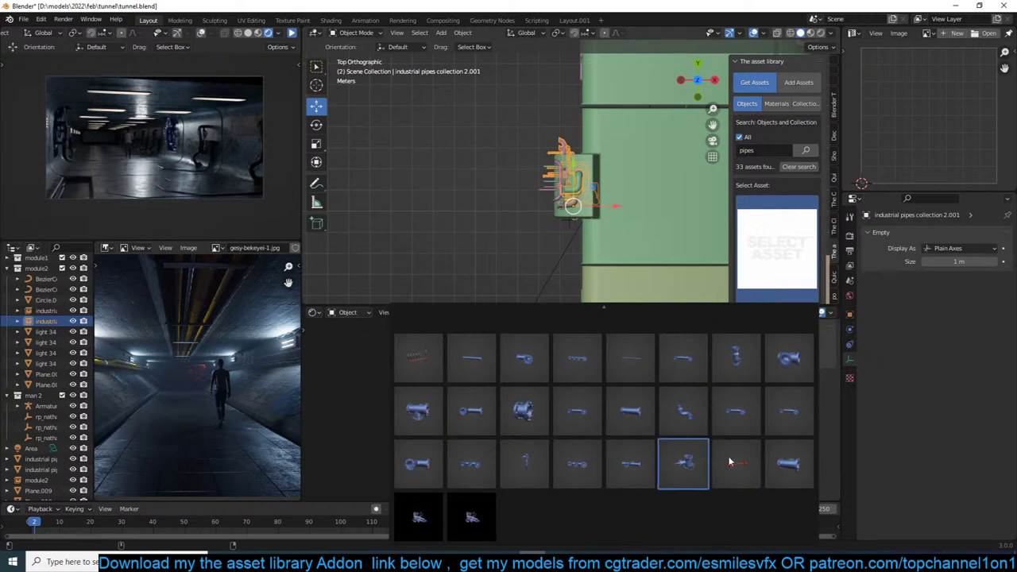
click(747, 475)
middle_drag(648, 239, 624, 249)
scroll(775, 199, down, 3)
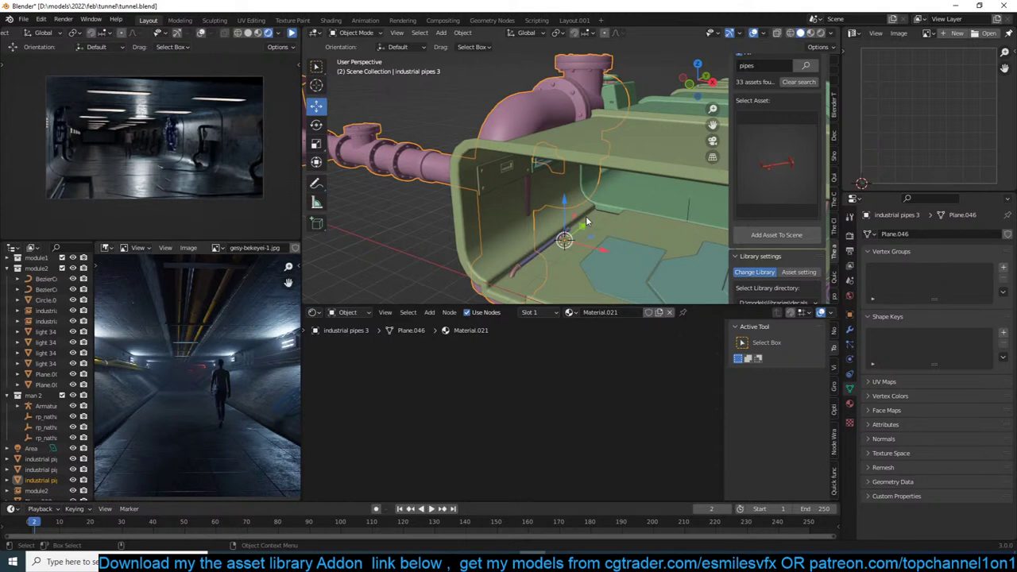
Scale the new pipe down to fit inside the tunnel and rotate it 90° about the global Z axis.
key(s)
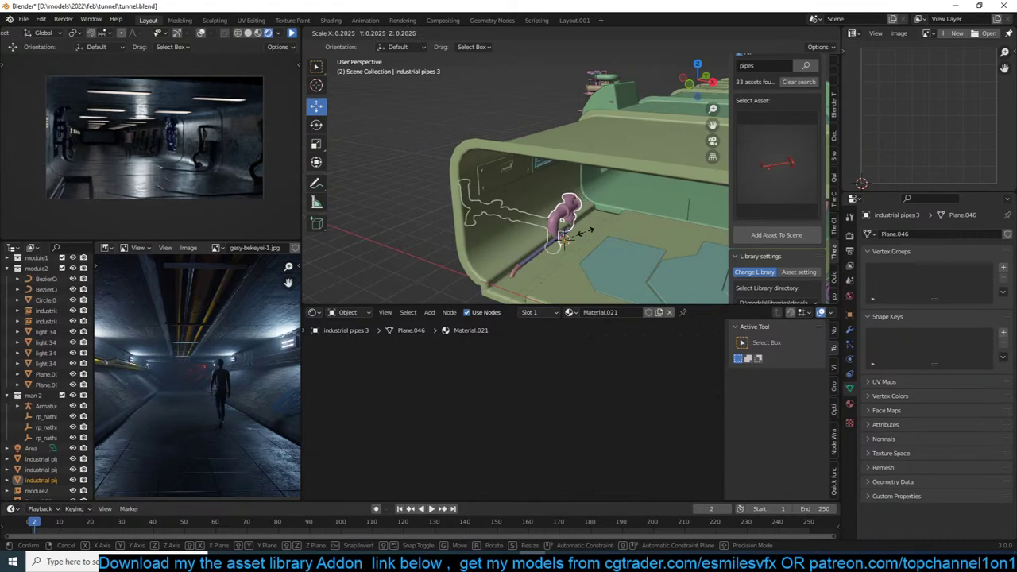
click(564, 238)
text(rz90)
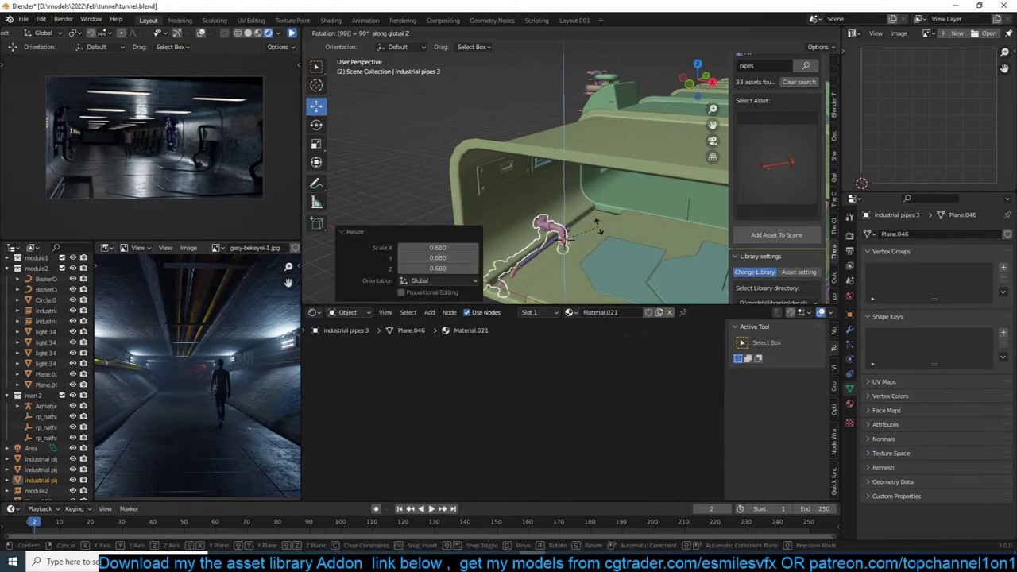
key(Return)
Position the pipe along the tunnel's side wall, scale it by about 0.694, and raise it along Z.
key(KP_Decimal)
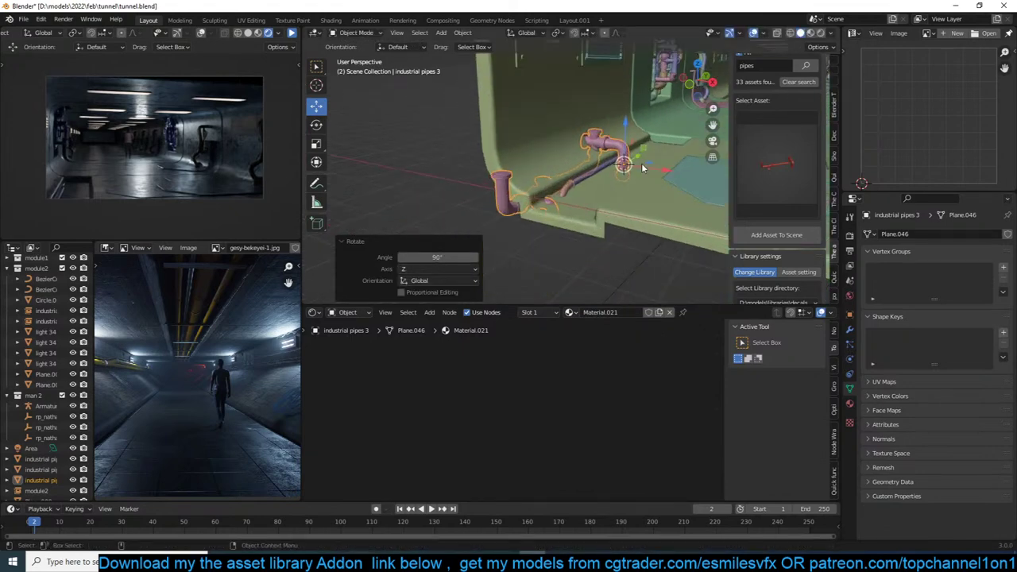
scroll(642, 167, up, 3)
shift+middle_drag(643, 168, 519, 196)
key(s)
click(642, 153)
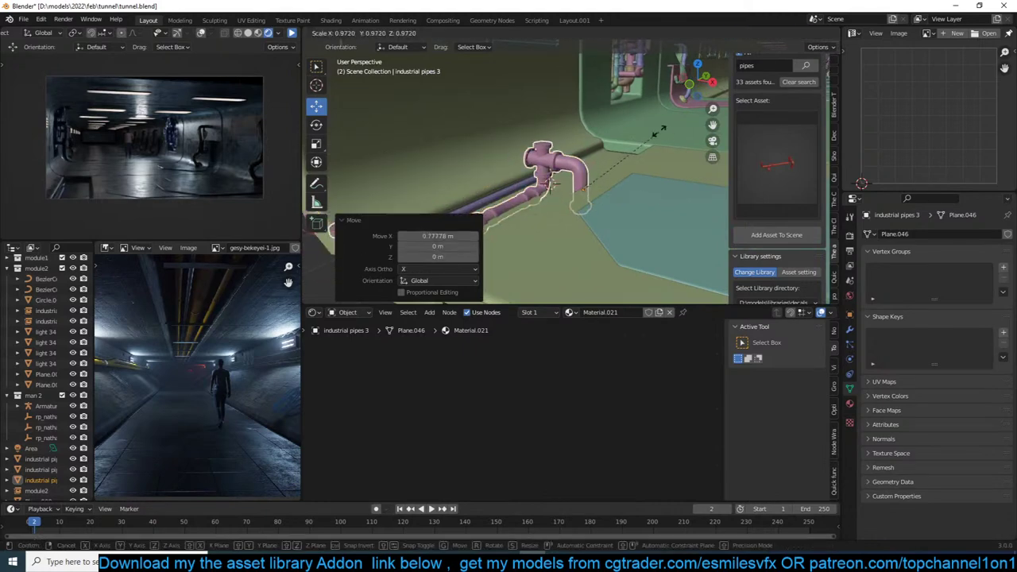
key(g)
key(z)
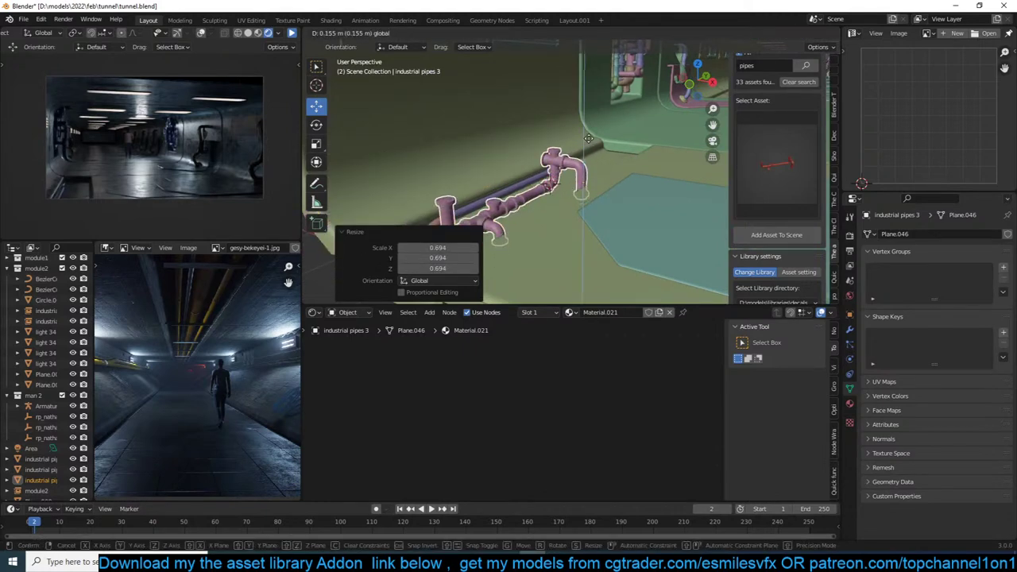
click(591, 134)
Lower the pipe by about 0.065 m along Z toward the tunnel floor and save the file.
key(alt+a)
mouse_move(592, 135)
middle_down()
mouse_move(621, 148)
mouse_move(603, 146)
mouse_move(602, 161)
mouse_move(579, 150)
middle_up()
scroll(620, 148, up, 3)
click(604, 145)
click(578, 150)
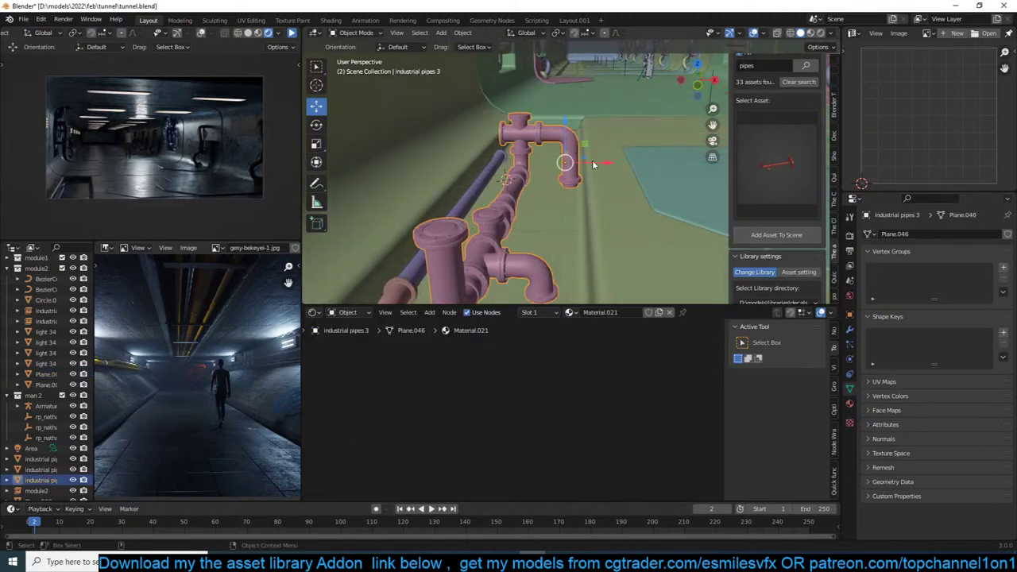
drag(563, 112, 564, 118)
click(581, 141)
key(ctrl+s)
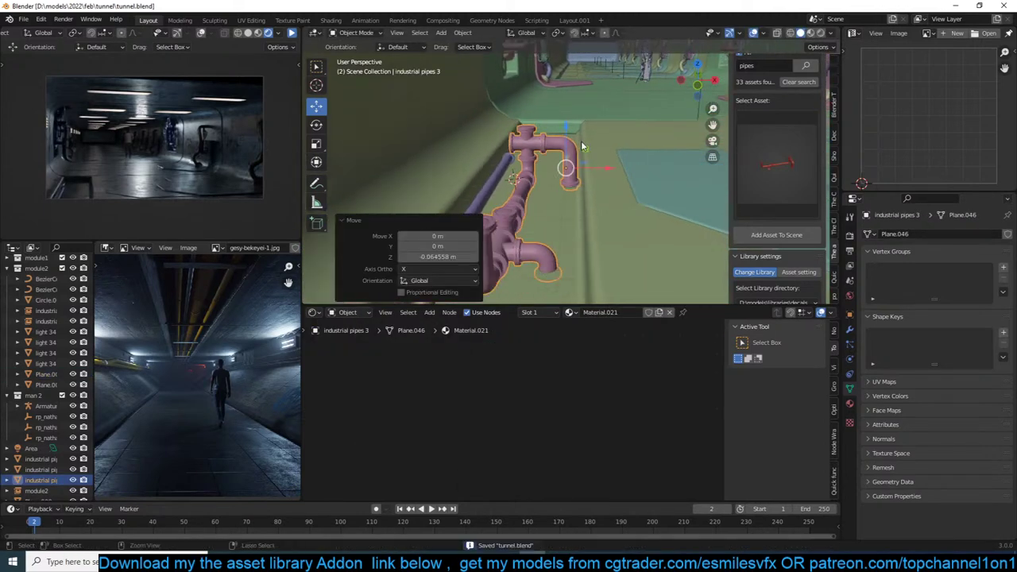
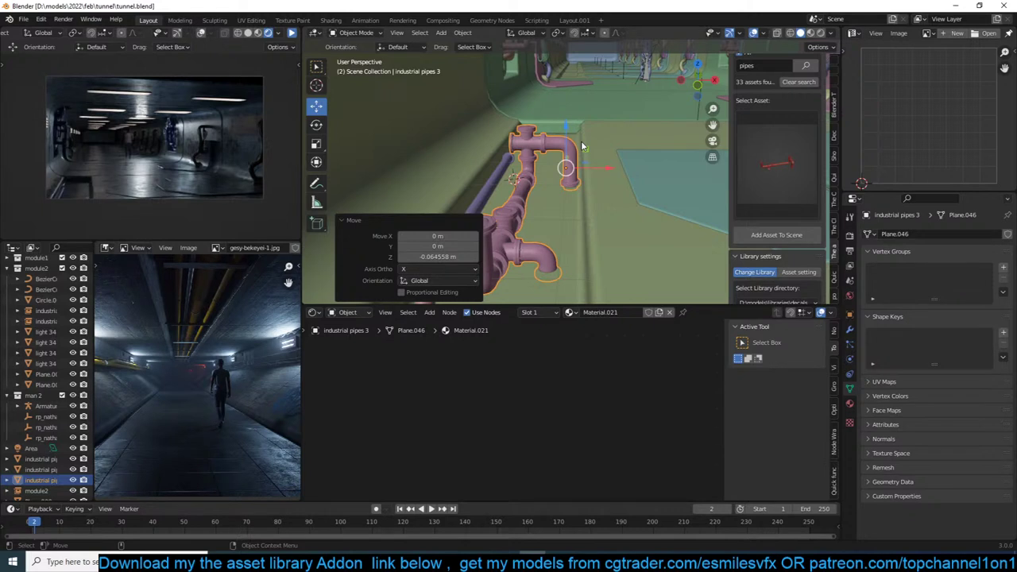
key(ctrl+s)
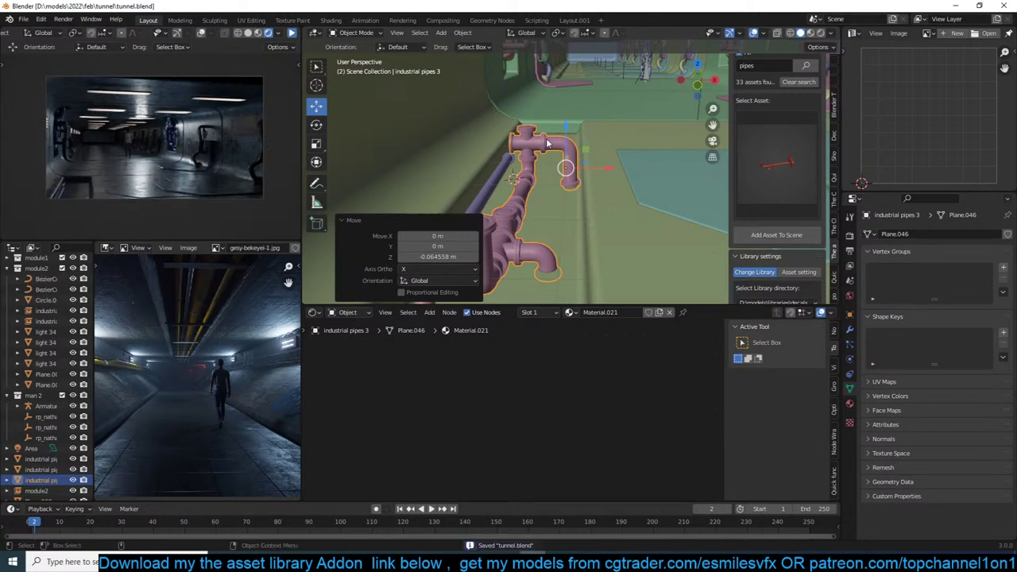
Make a linked duplicate of the floor pipe in its original position.
middle_drag(567, 153, 588, 103)
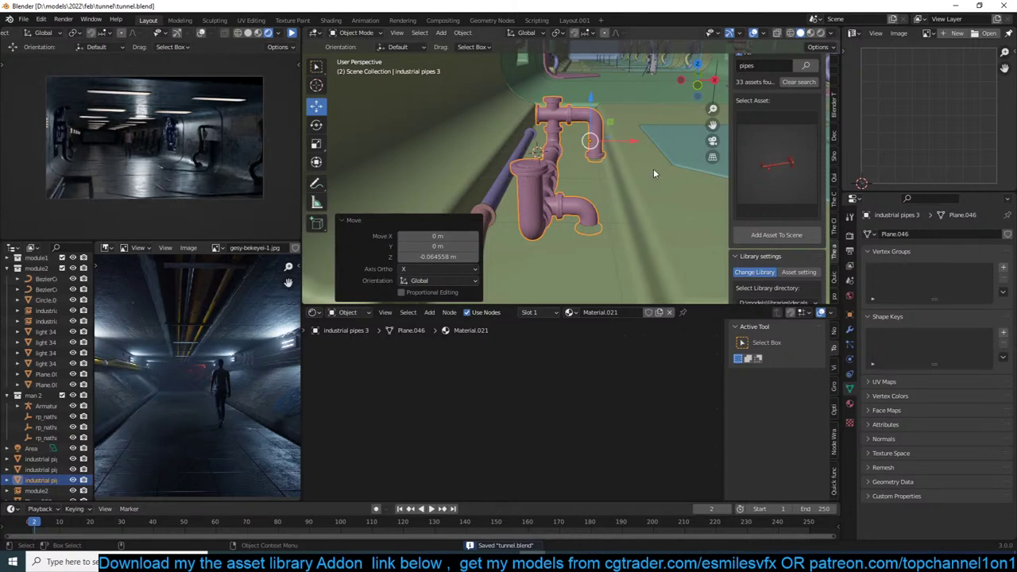
mouse_move(657, 152)
middle_down()
mouse_move(611, 166)
mouse_move(660, 164)
middle_up()
key(shift+d)
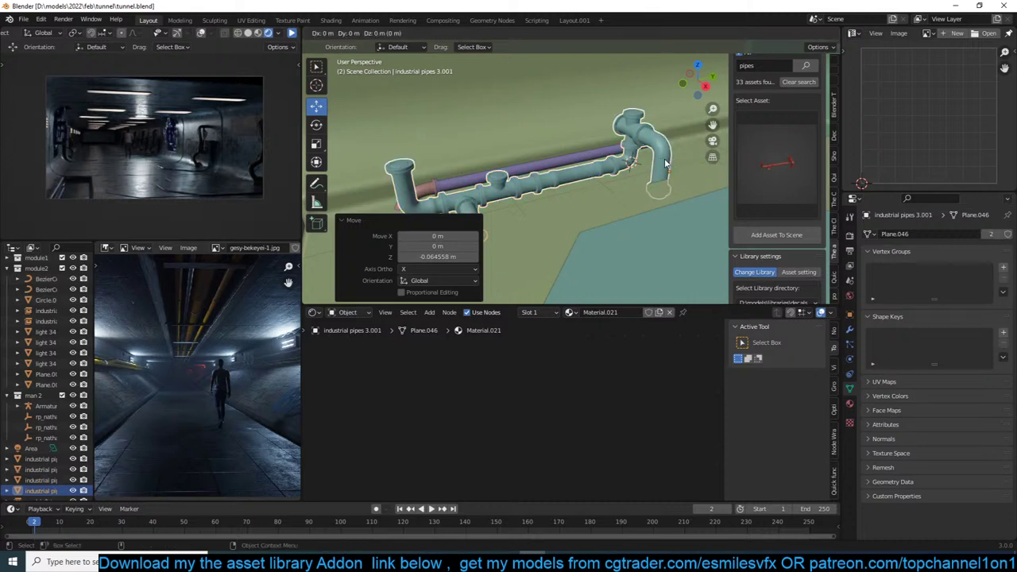
key(Escape)
key(r)
key(z)
key(9)
key(0)
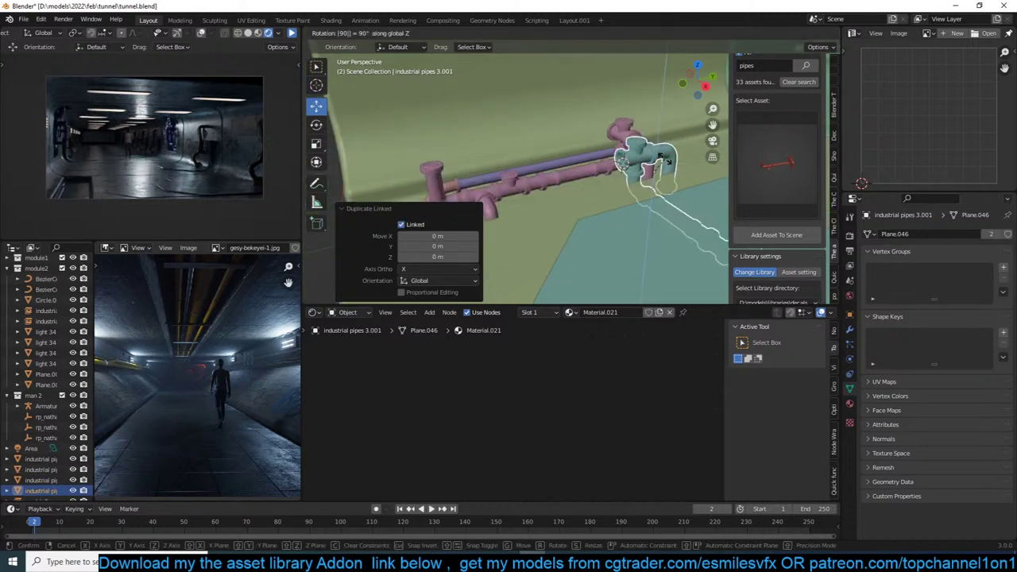
key(Escape)
Rotate the duplicated pipe 901° about the global Z axis.
key(r)
key(z)
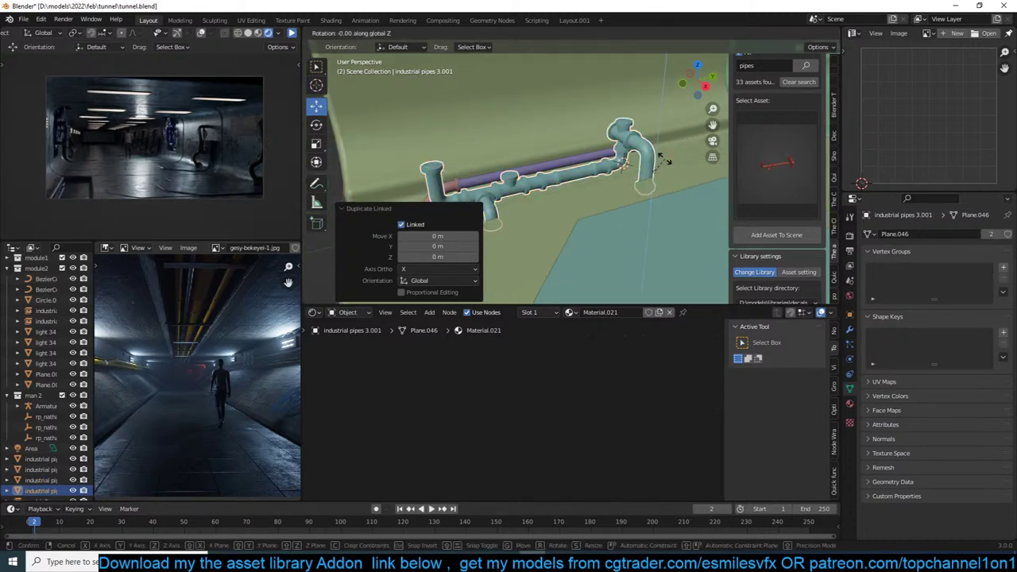
key(9)
key(0)
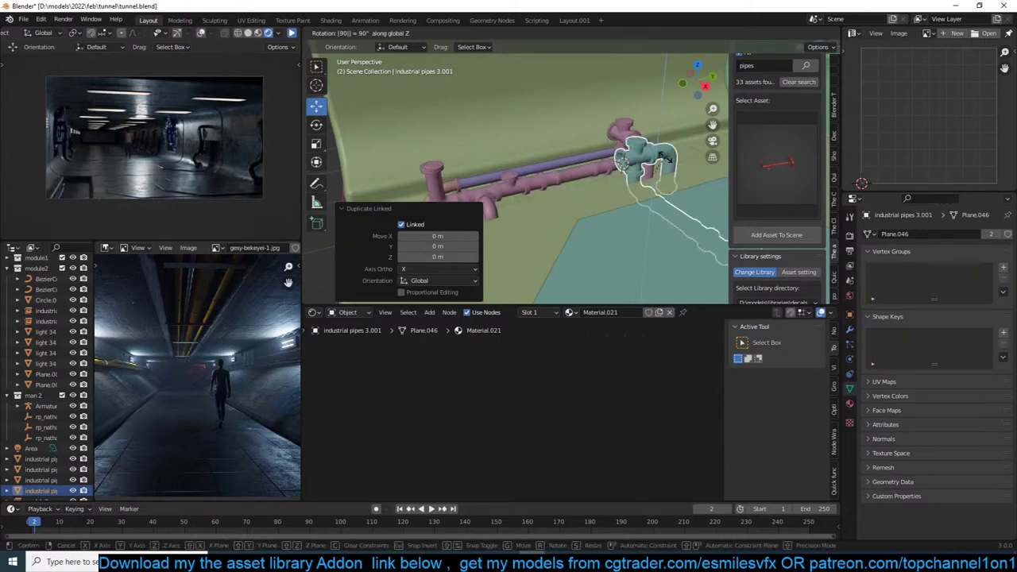
key(1)
key(Return)
Move the duplicated pipe horizontally by about -0.51 m in X and -2.98 m in Y, beside the original pipe.
middle_drag(660, 156, 632, 190)
key(g)
key(shift+z)
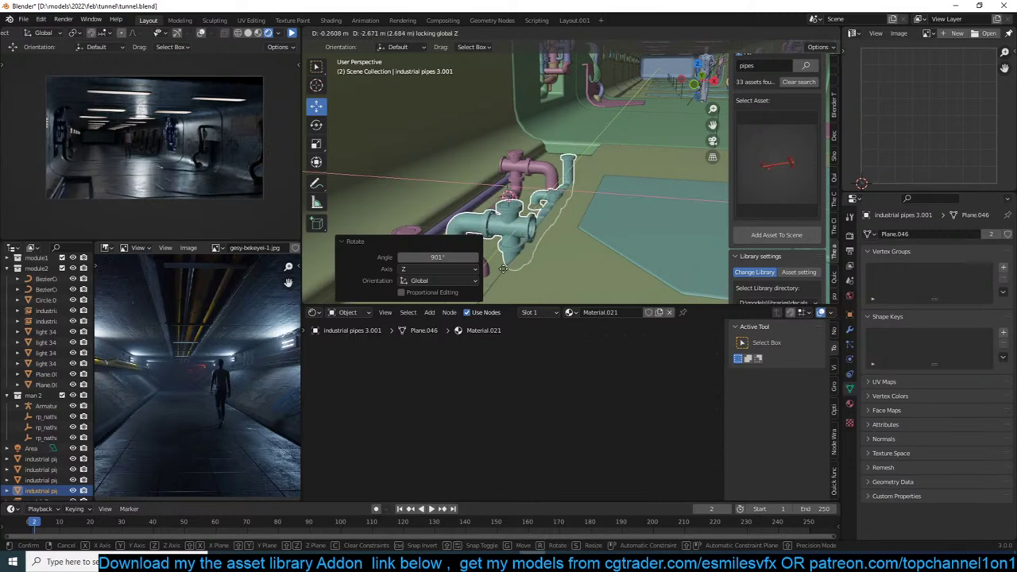
click(462, 282)
Mirror the duplicated pipe along the global Z axis.
scroll(531, 211, down, 3)
scroll(532, 212, up, 1)
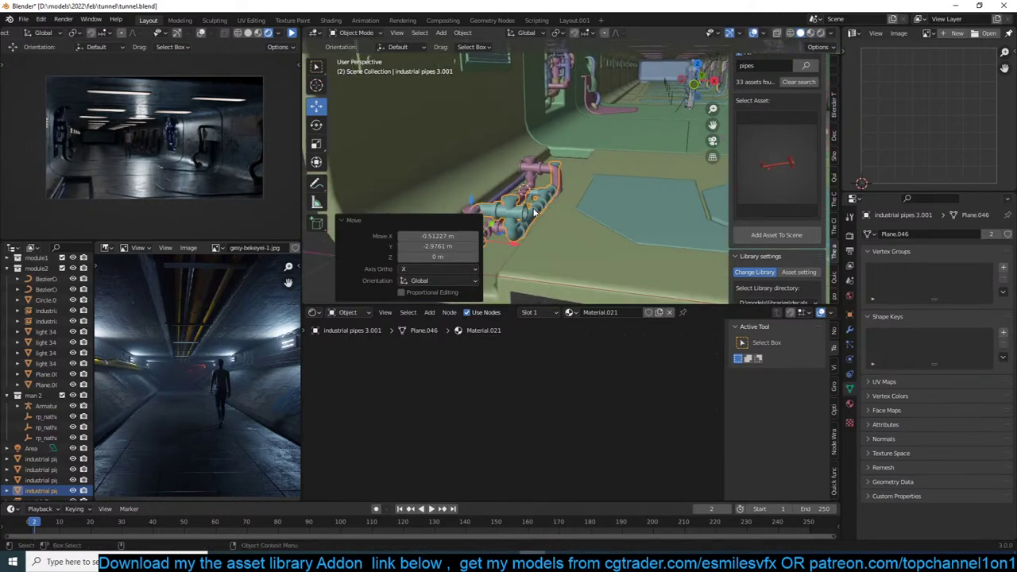
key(ctrl+m)
key(z)
key(Return)
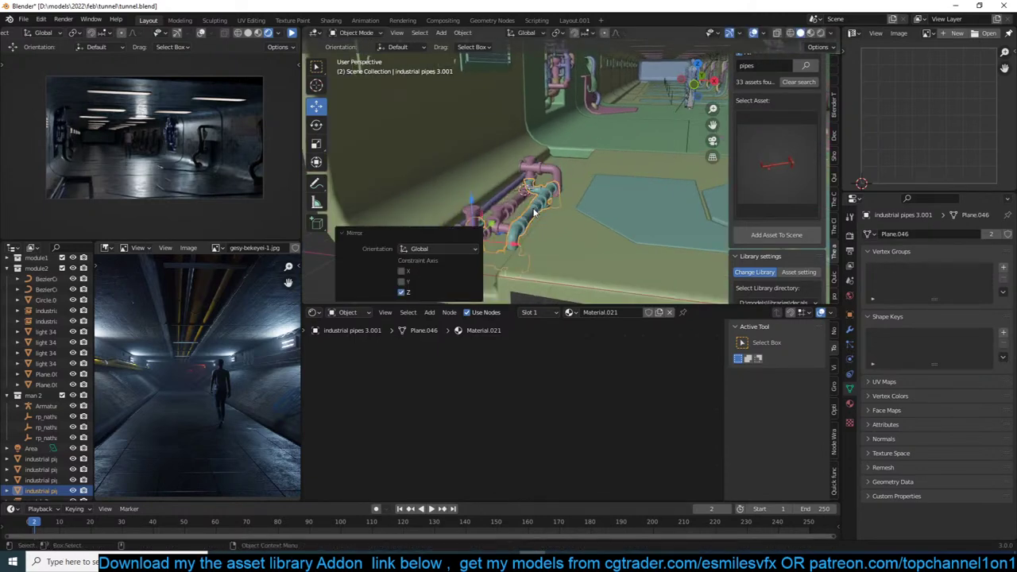
Raise the mirrored pipe out of the floor and shift it about 0.079 m along Y.
middle_drag(543, 204, 565, 188)
key(g)
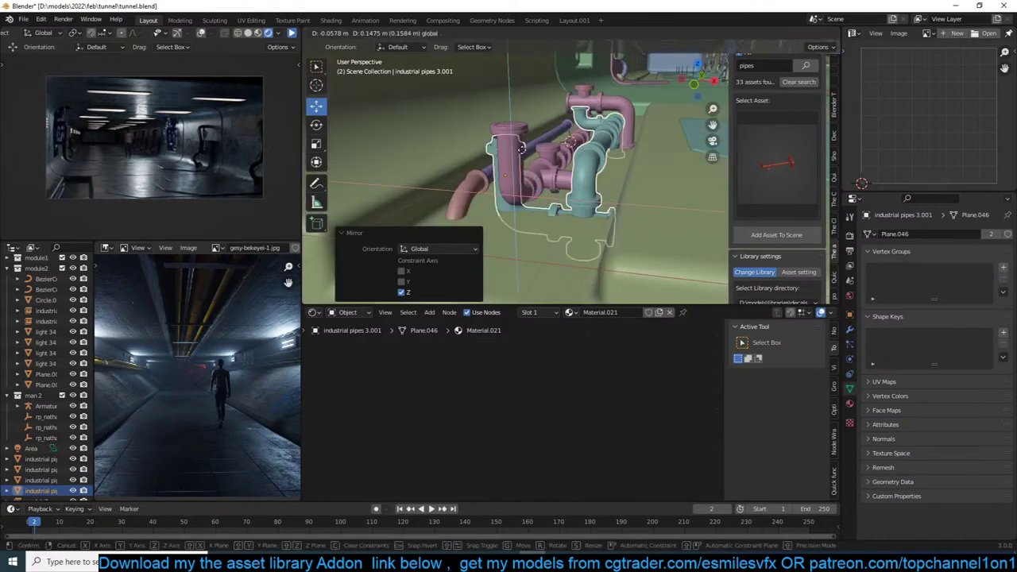
click(521, 103)
middle_drag(521, 103, 481, 129)
key(Tab)
key(Tab)
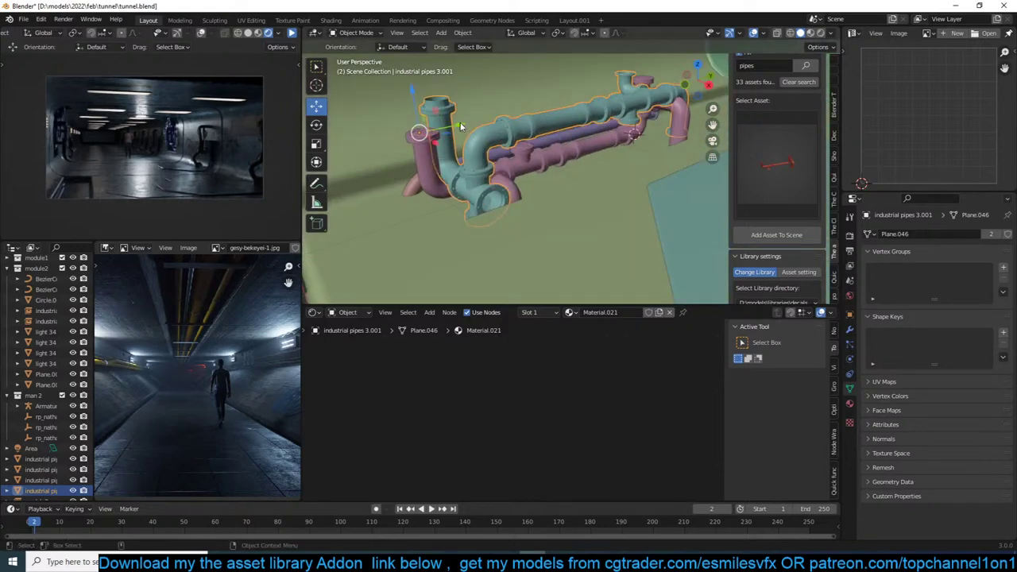
drag(460, 126, 475, 124)
middle_drag(475, 124, 589, 119)
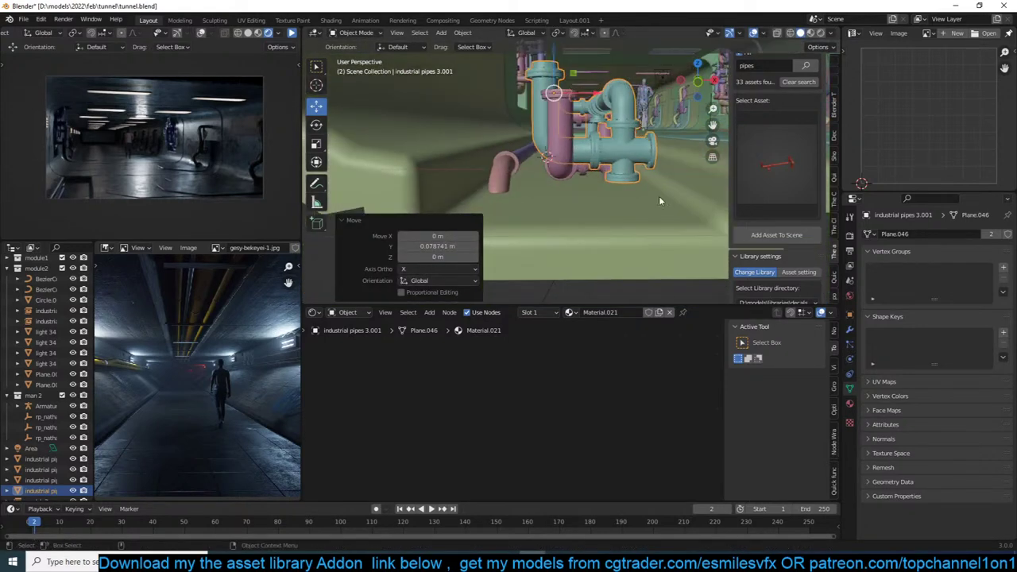
Enlarge the mirrored pipe by a factor of about 1.105, lower it about 0.026 m along Z, and deselect everything.
key(s)
click(657, 221)
key(g)
key(z)
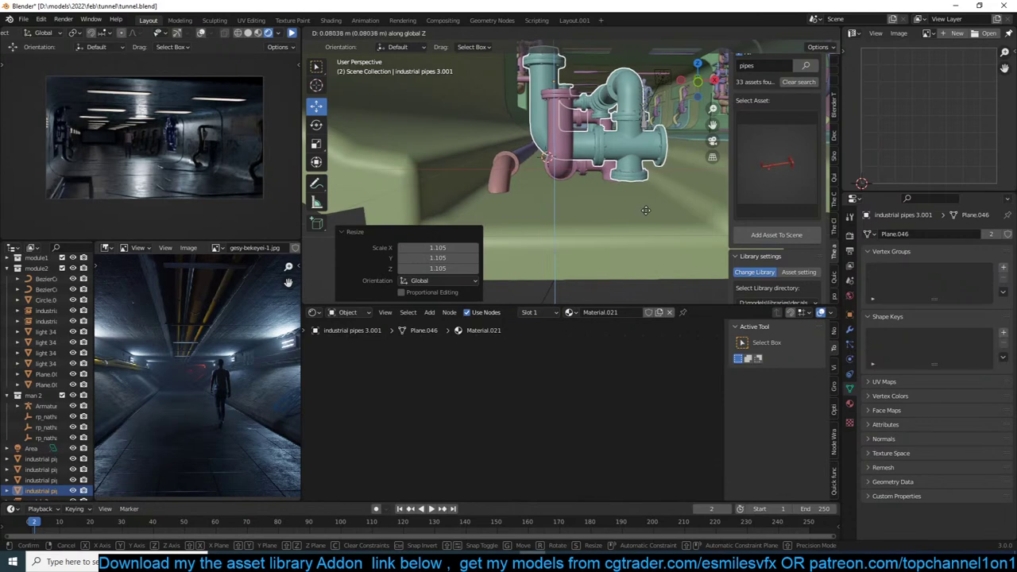
click(644, 212)
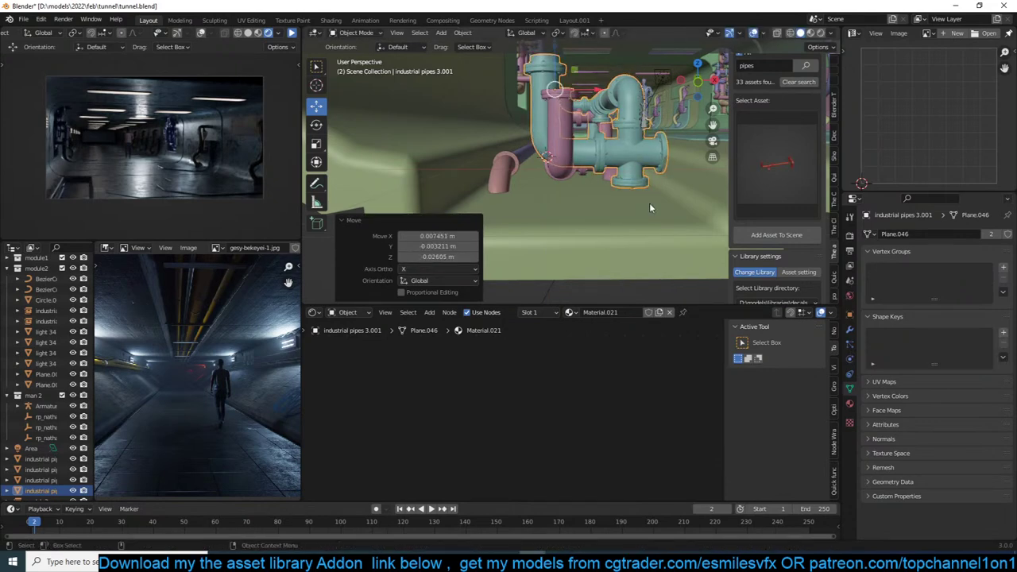
middle_drag(650, 208, 643, 111)
key(alt+a)
click(777, 157)
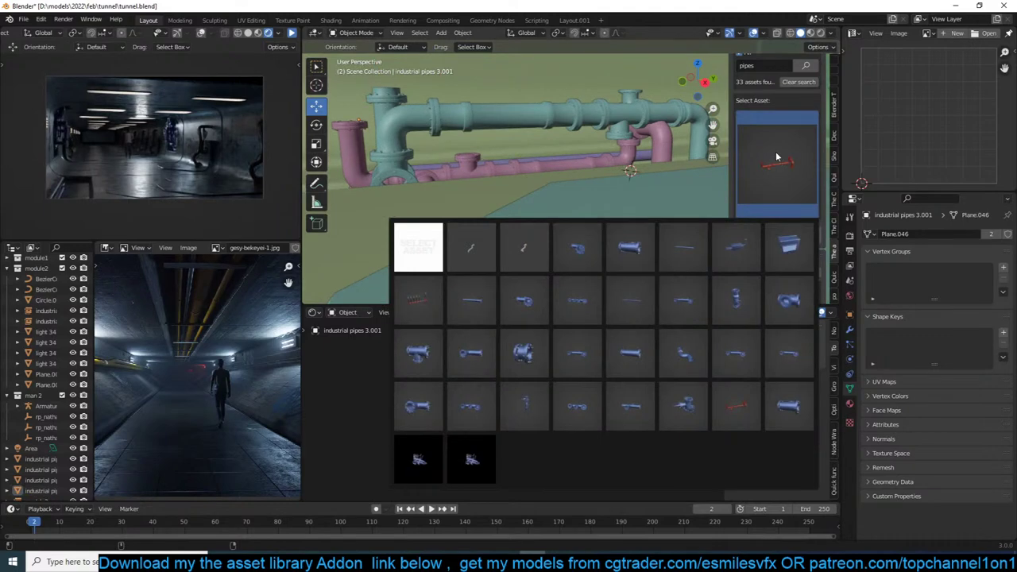
click(779, 155)
click(795, 145)
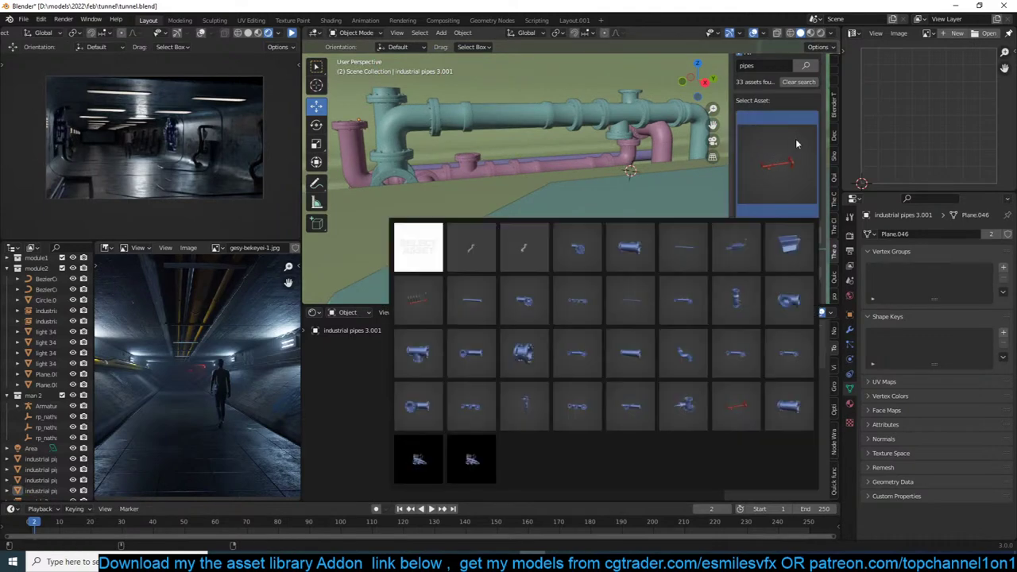
click(759, 141)
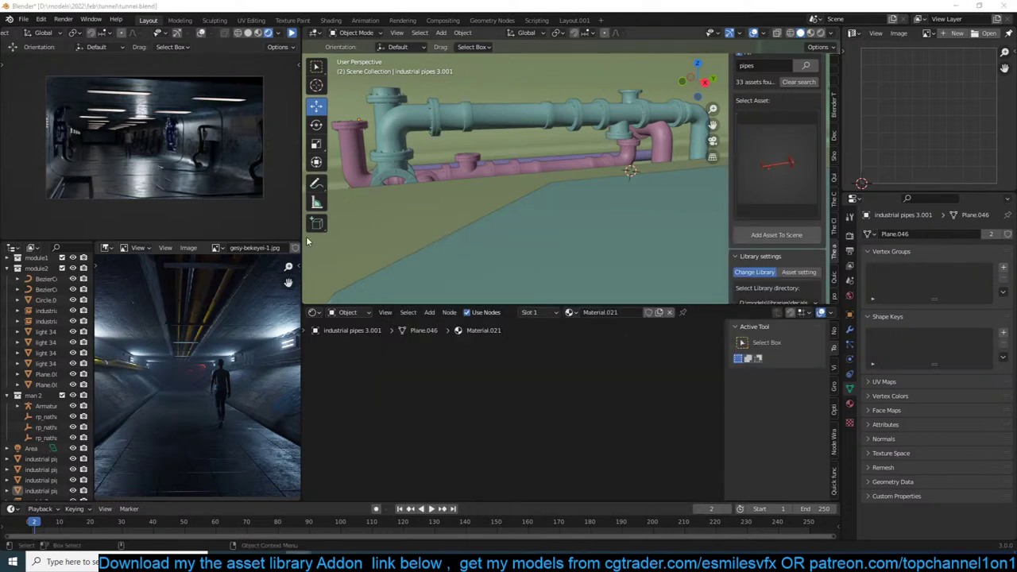
Select the mirrored pipe and examine how it sits against the original pipe and wall.
click(568, 148)
middle_drag(569, 148, 604, 197)
click(613, 170)
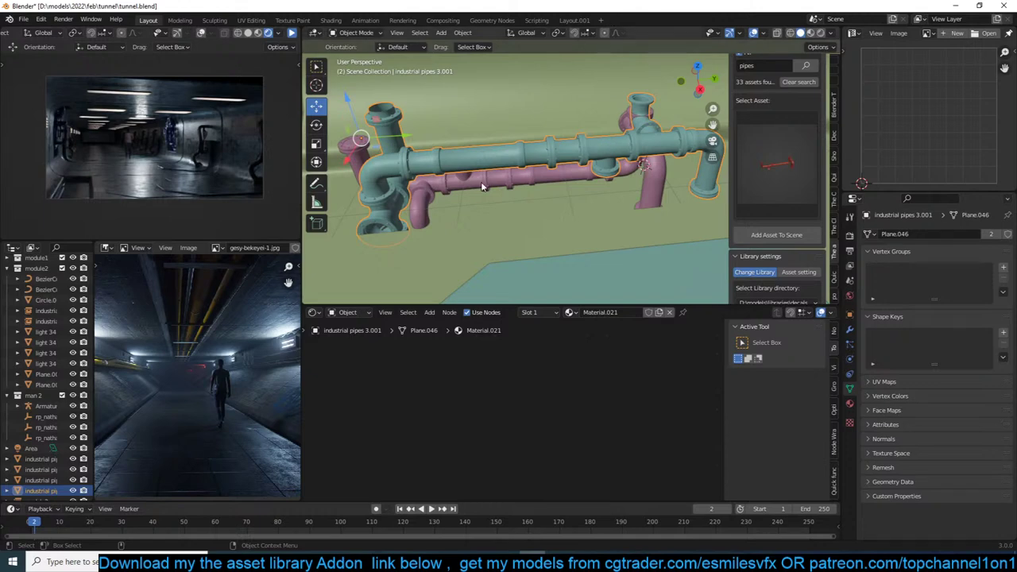
middle_drag(472, 163, 532, 182)
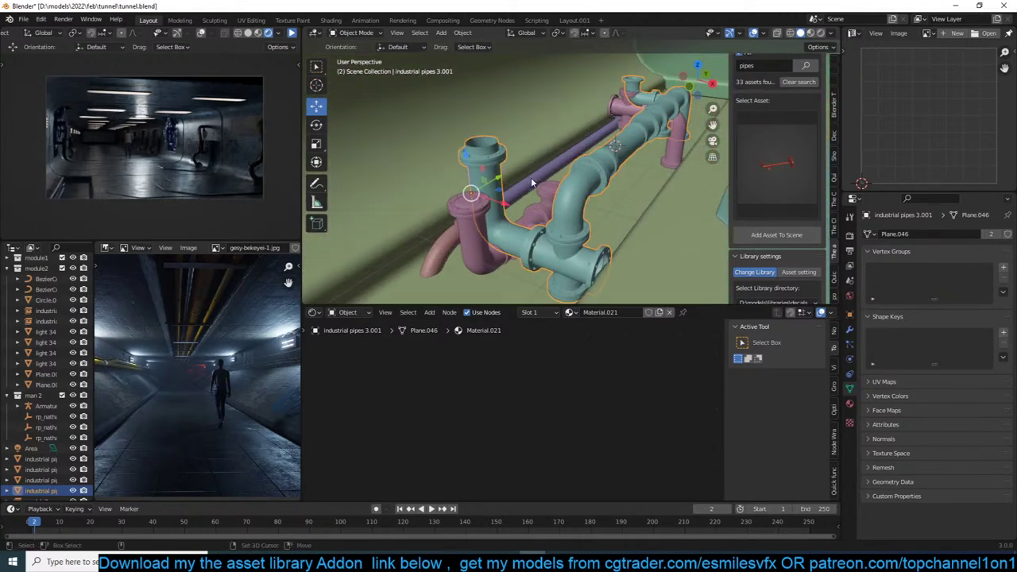
Duplicate the mirrored pipe and place the copy closer to the tunnel wall, beside the existing pipes.
key(shift+d)
right_click(532, 182)
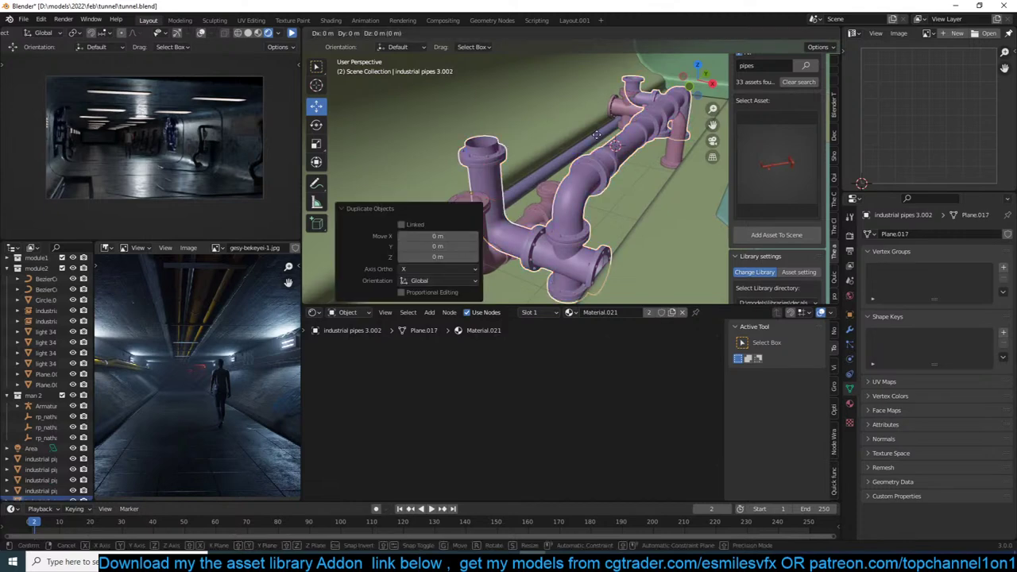
key(g)
click(493, 167)
middle_drag(586, 146, 569, 121)
Stretch the duplicated pipe by moving the vertices of its long run and far end bend along the global Y axis.
key(Tab)
key(alt+z)
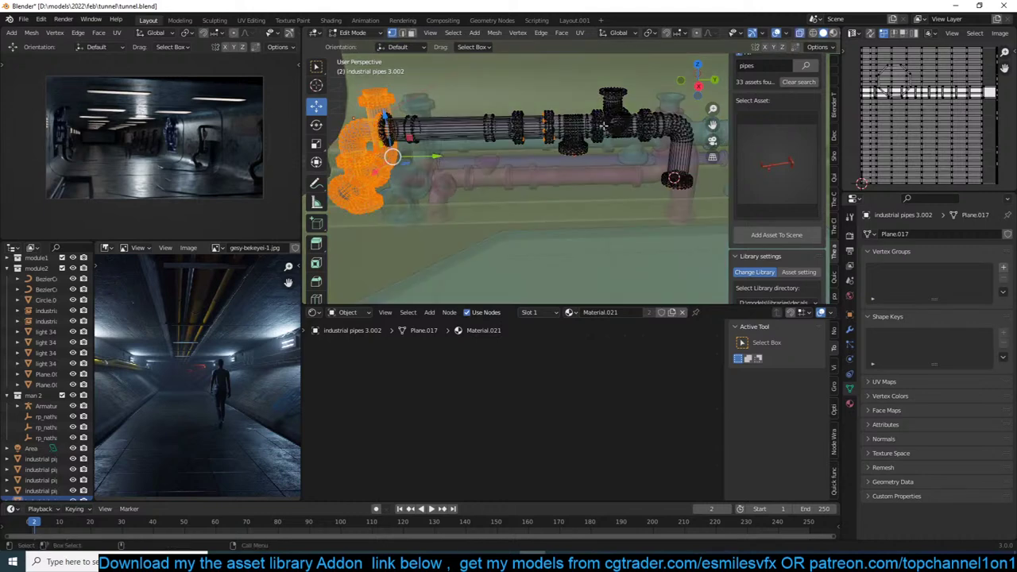
drag(455, 89, 698, 214)
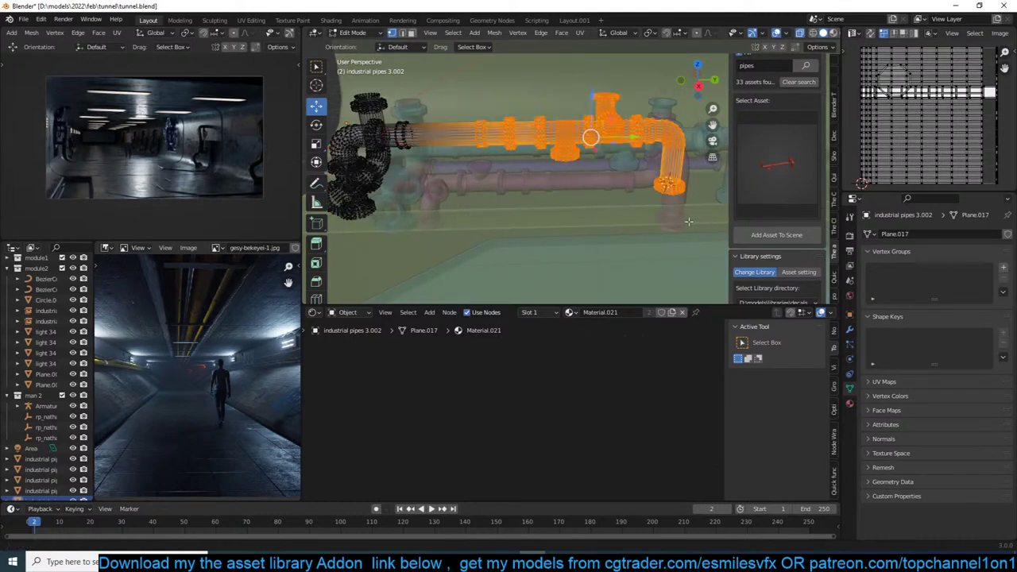
shift+middle_drag(658, 166, 534, 165)
scroll(534, 166, down, 2)
key(alt+z)
scroll(534, 165, up, 4)
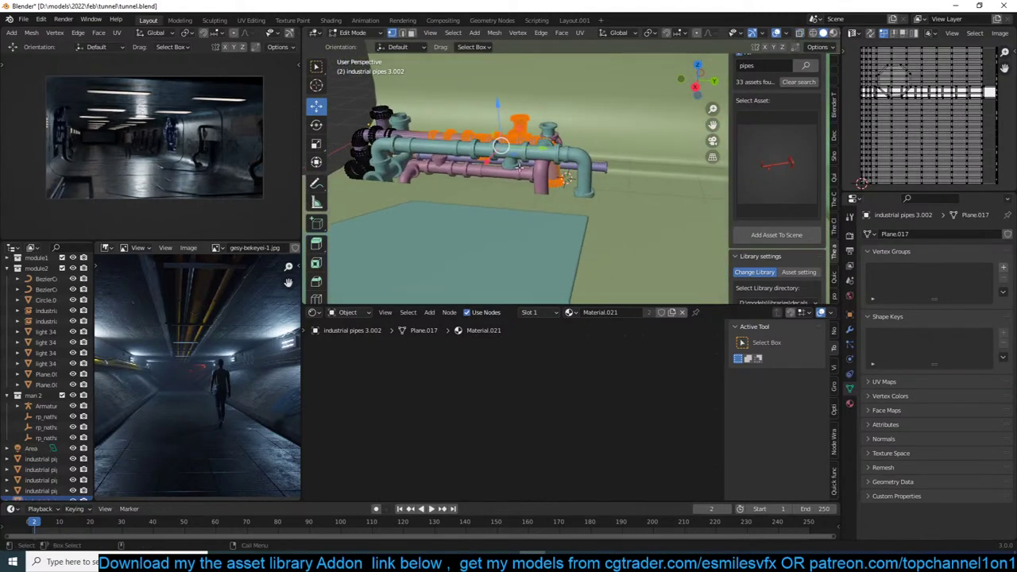
scroll(512, 177, down, 2)
drag(506, 163, 647, 162)
key(Tab)
scroll(648, 162, down, 3)
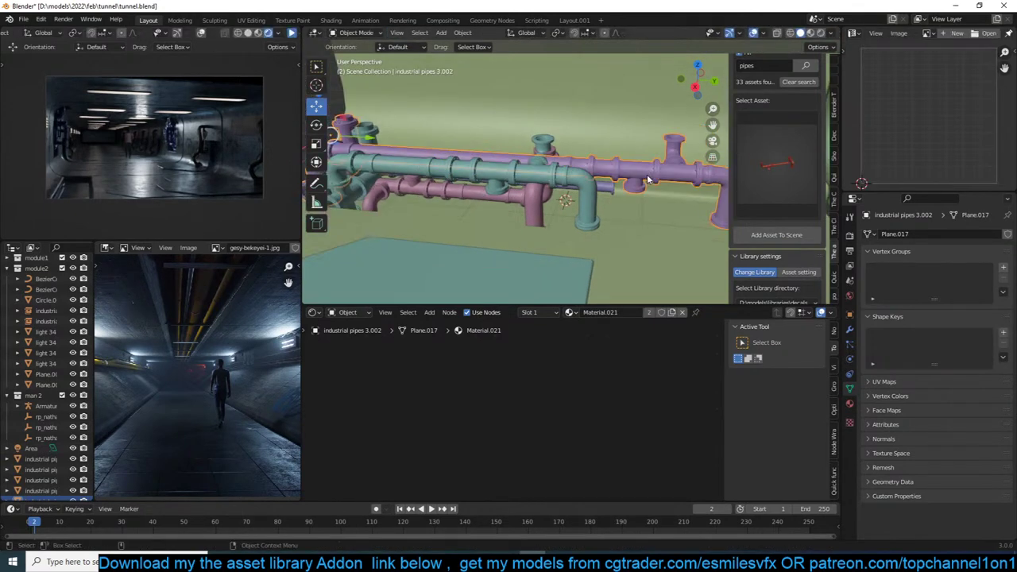
Scale the stretched pipe down uniformly.
key(s)
click(538, 169)
middle_drag(537, 169, 652, 188)
Extend the pipe's lower outlet by moving its bottom flange vertices about 0.294 m down along global Z.
key(Tab)
middle_drag(518, 193, 578, 171)
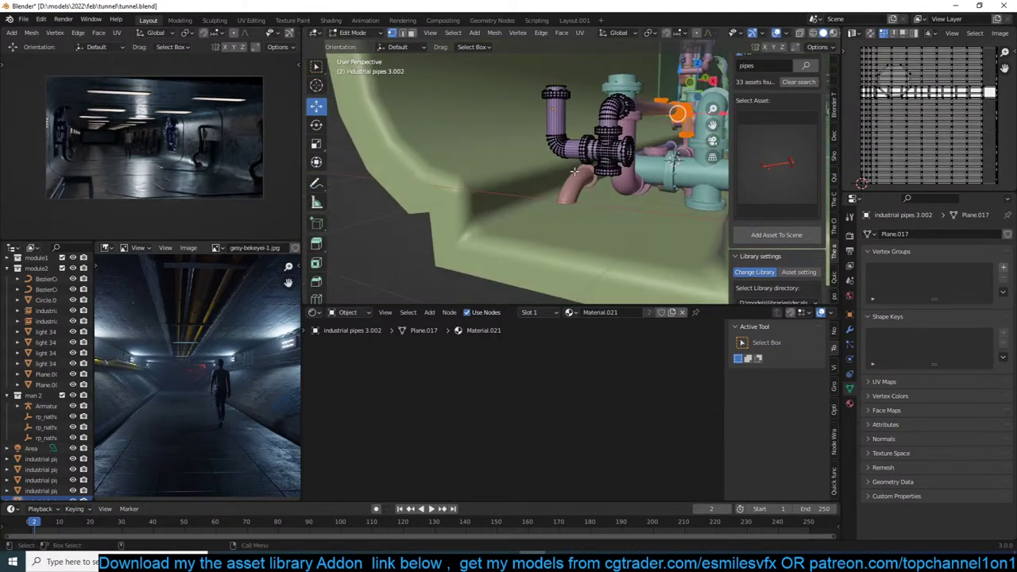
scroll(570, 171, up, 5)
key(KP_1)
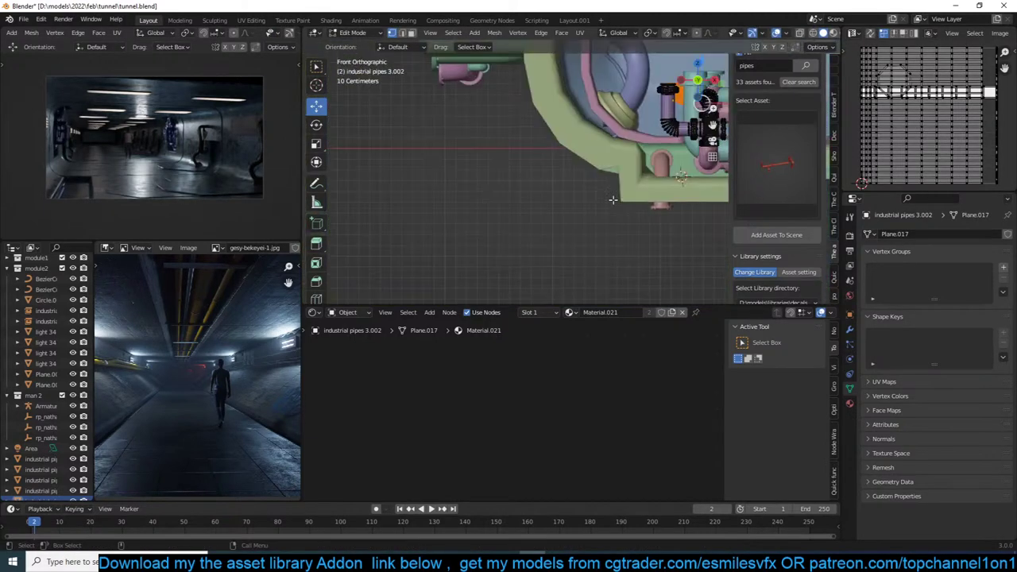
key(a)
key(KP_Decimal)
scroll(620, 196, up, 8)
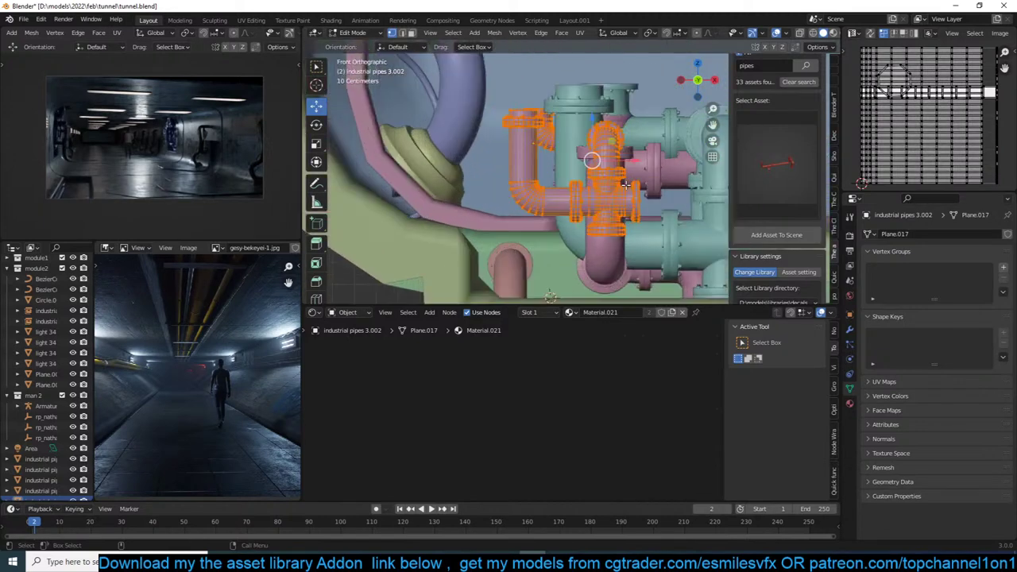
shift+middle_drag(621, 177, 571, 104)
scroll(571, 103, up, 2)
key(alt+z)
key(alt+a)
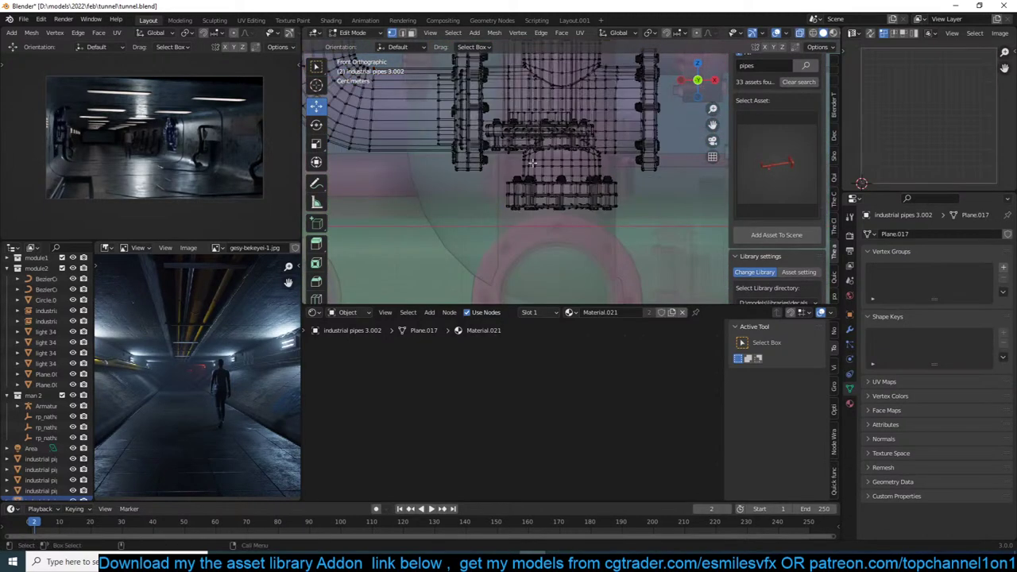
drag(502, 176, 657, 235)
scroll(575, 138, down, 3)
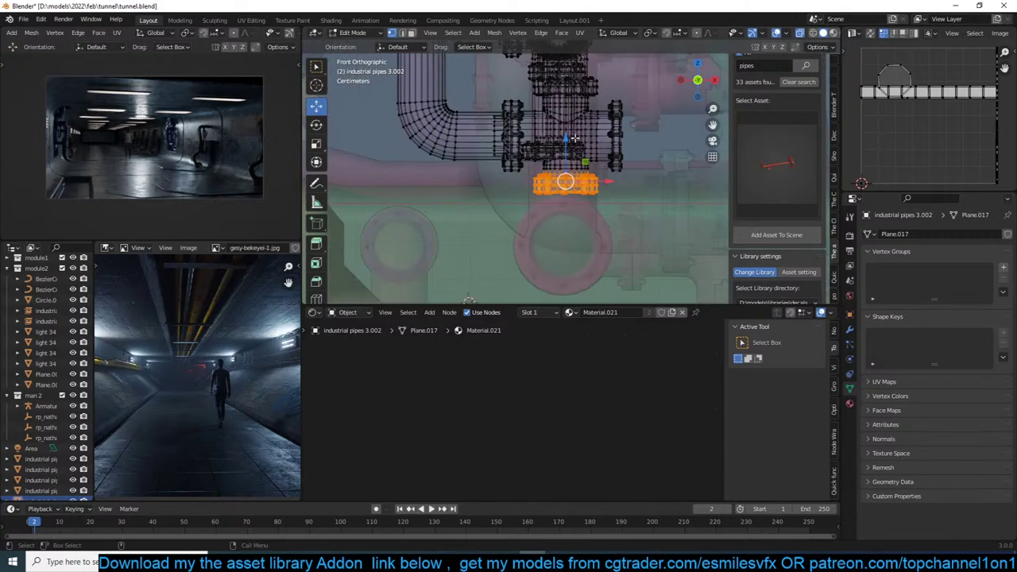
key(alt+z)
middle_drag(600, 141, 601, 110)
key(e)
key(z)
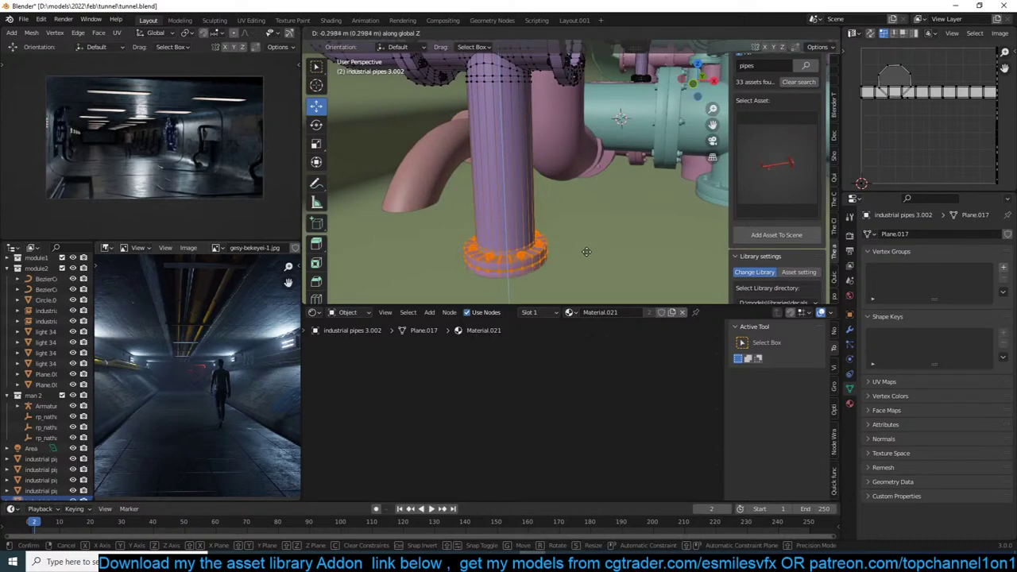
click(586, 252)
Delete the bolt and face vertices on the underside of the lowered flange.
scroll(586, 252, up, 3)
shift+middle_drag(586, 252, 556, 262)
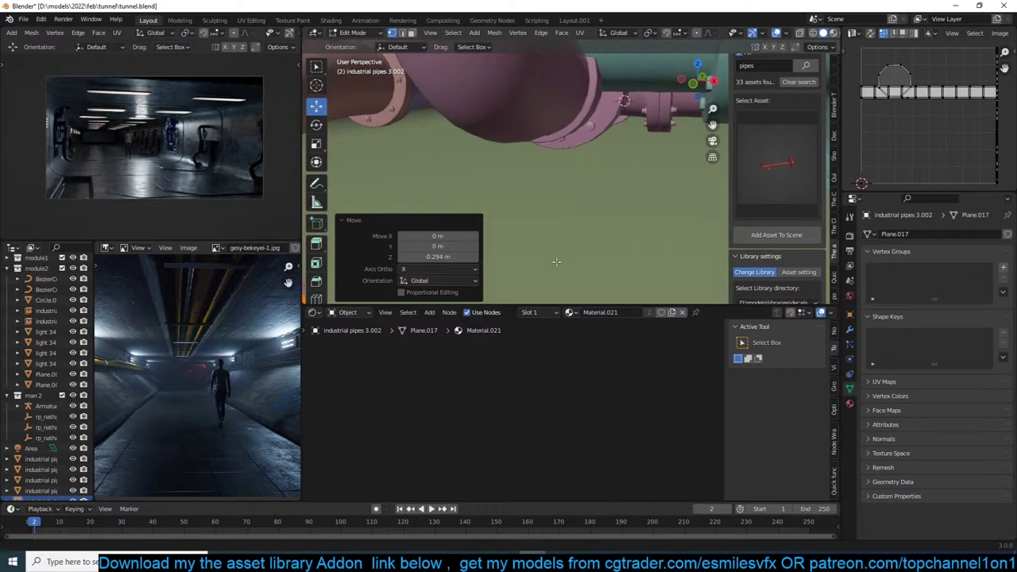
key(KP_1)
key(shift+z)
scroll(563, 118, up, 7)
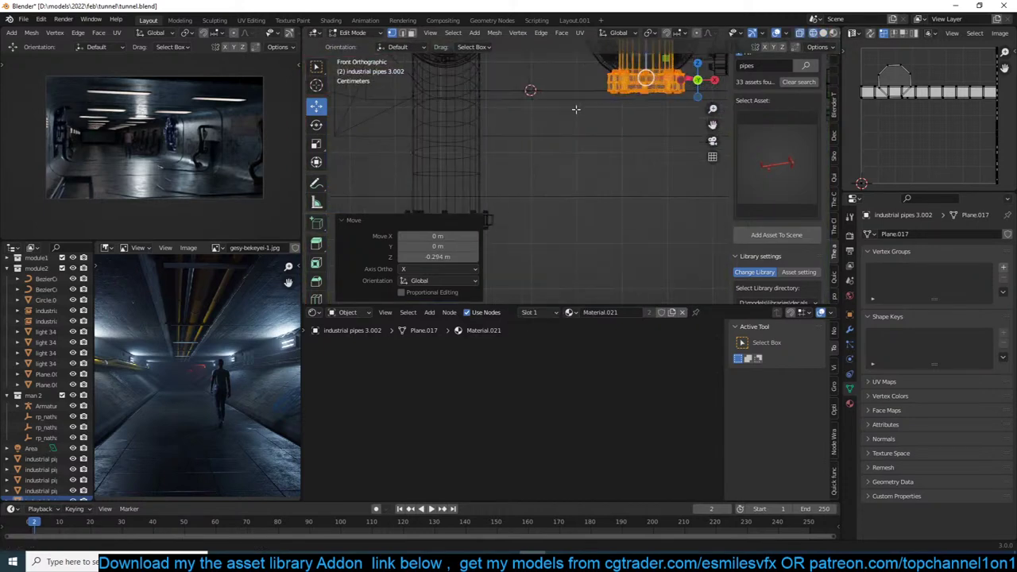
shift+middle_drag(616, 89, 550, 158)
key(alt+a)
shift+middle_drag(605, 130, 473, 179)
drag(375, 164, 627, 212)
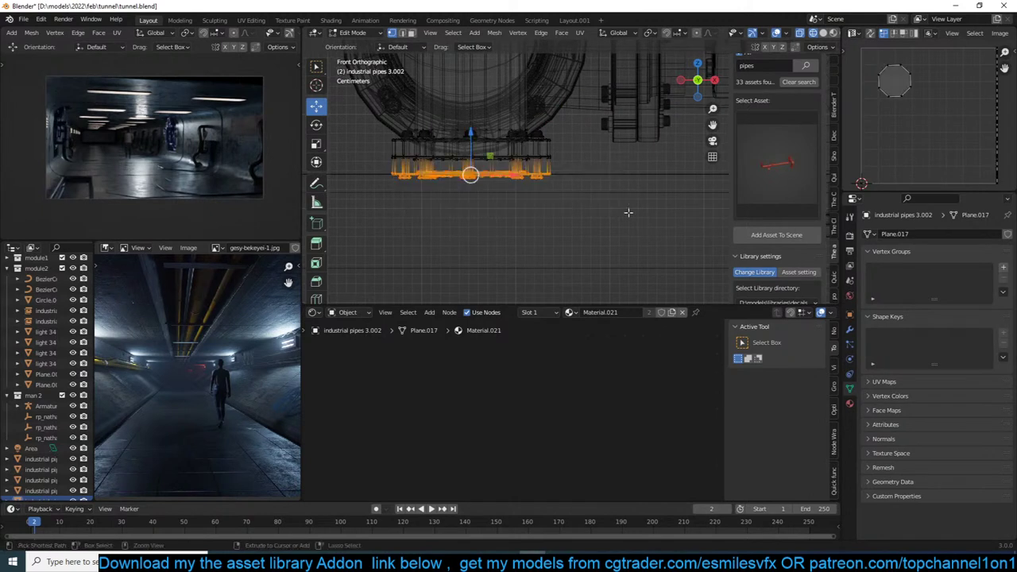
key(x)
click(628, 212)
Lower the trimmed flange about 0.023 m along global Z onto the floor and return to Object Mode.
drag(375, 98, 642, 198)
key(Tab)
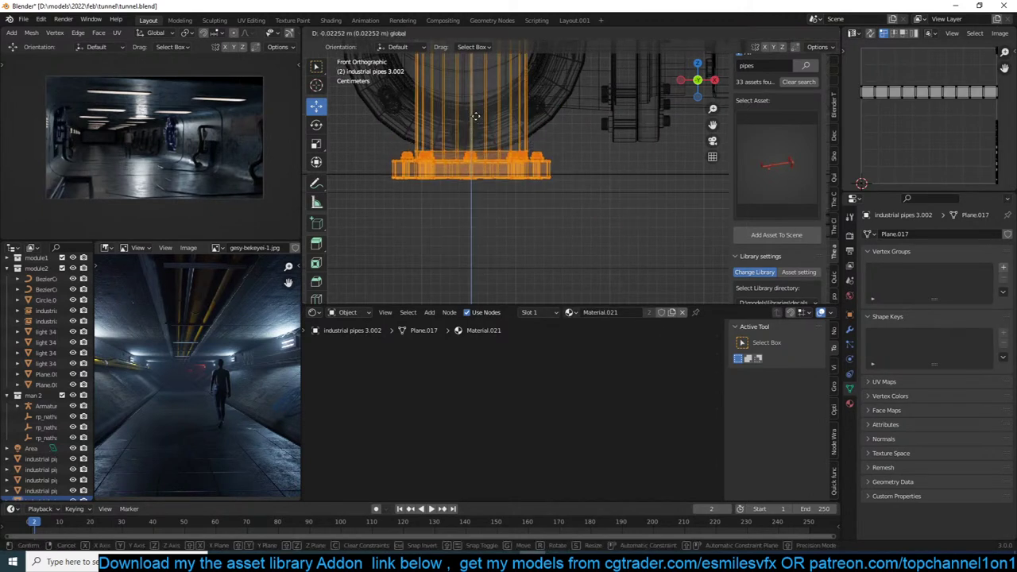
key(z)
click(591, 141)
middle_drag(592, 141, 602, 168)
scroll(601, 165, down, 5)
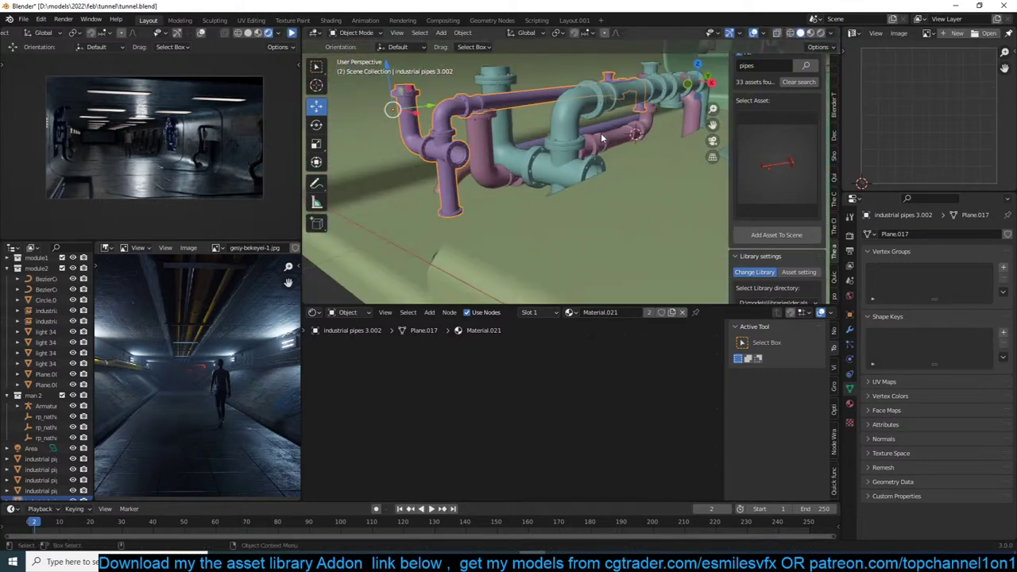
Save the file and move the extended pipe about 0.25 m along negative X toward the wall.
mouse_move(600, 133)
middle_down()
mouse_move(588, 178)
mouse_move(635, 183)
mouse_move(655, 171)
middle_up()
key(Tab)
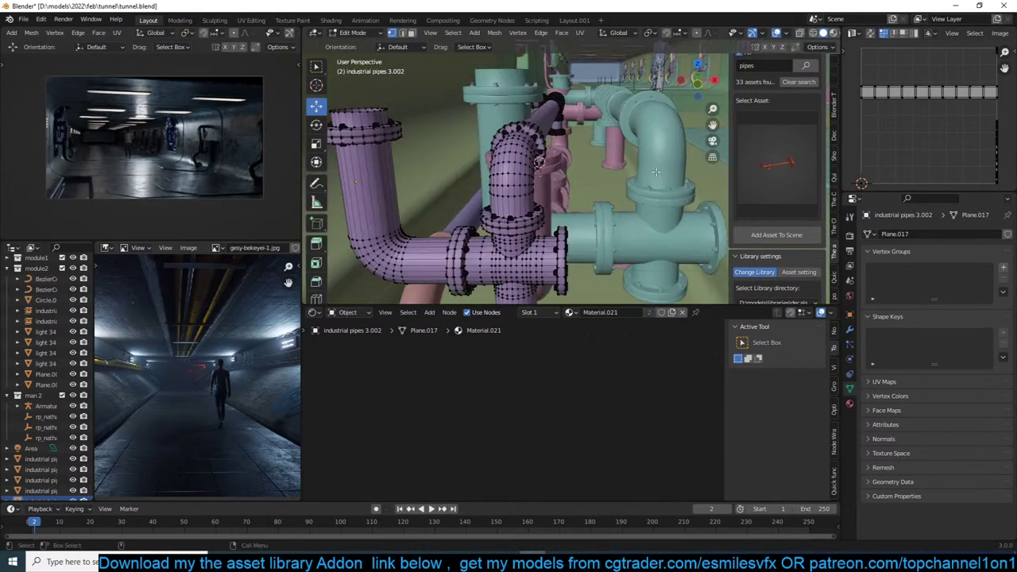
key(KP_1)
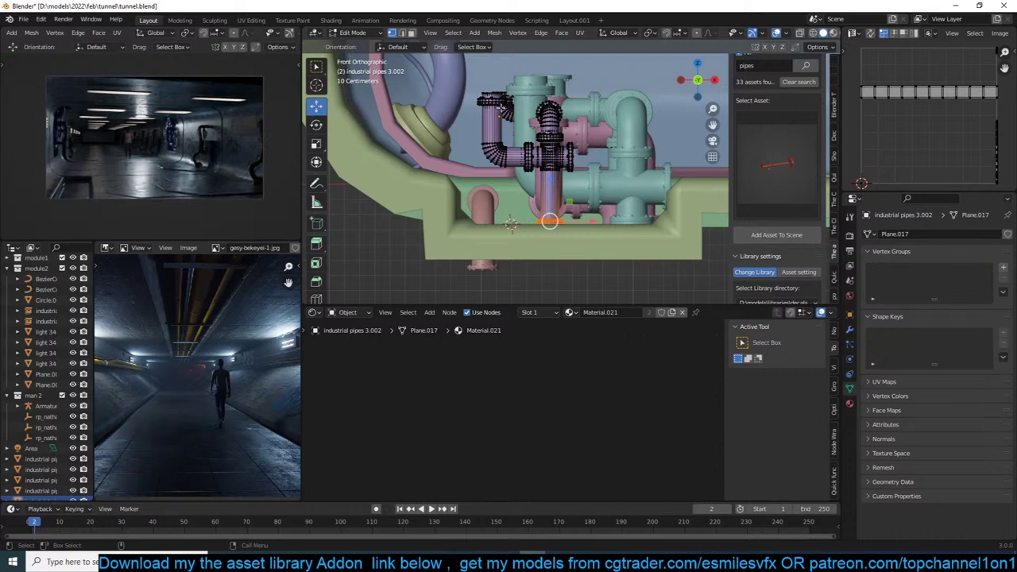
key(Tab)
scroll(524, 143, up, 3)
scroll(533, 159, down, 2)
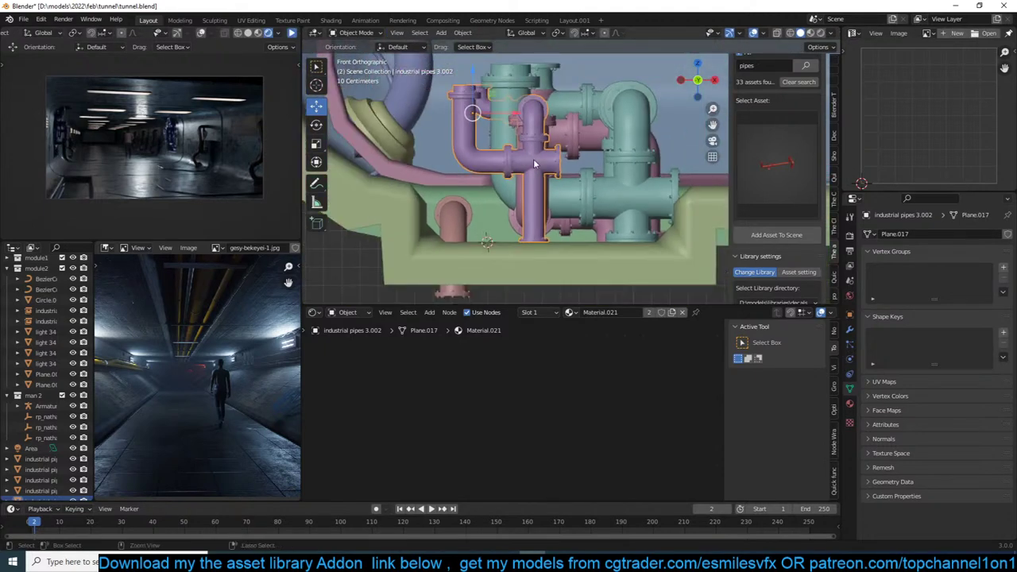
key(ctrl+s)
right_click(534, 159)
key(g)
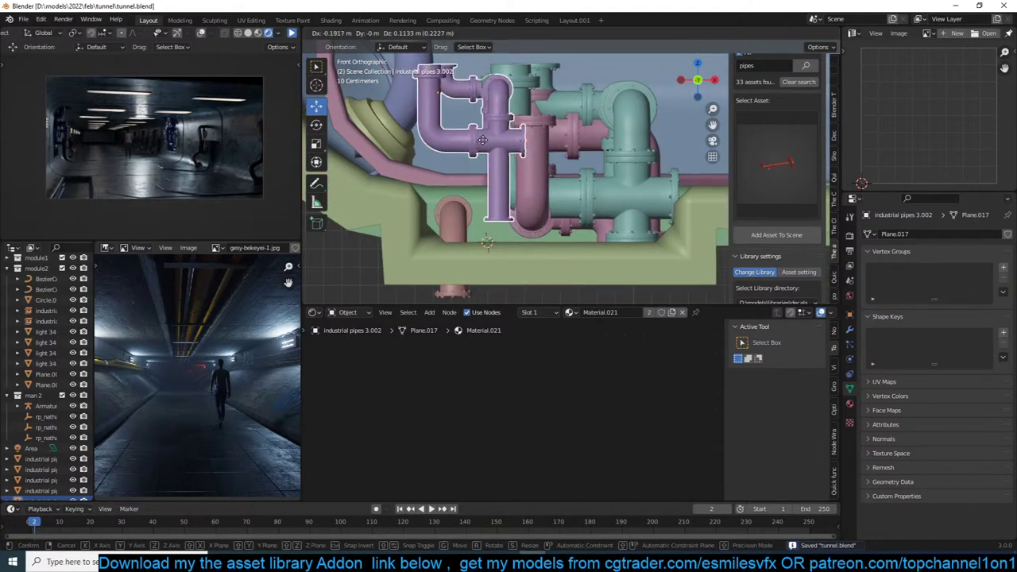
right_click(482, 140)
drag(508, 118, 462, 118)
Duplicate the pipe, rotate the copy 90° in front view, and move it about 0.898 m in X and -0.23 m in Z.
key(shift+d)
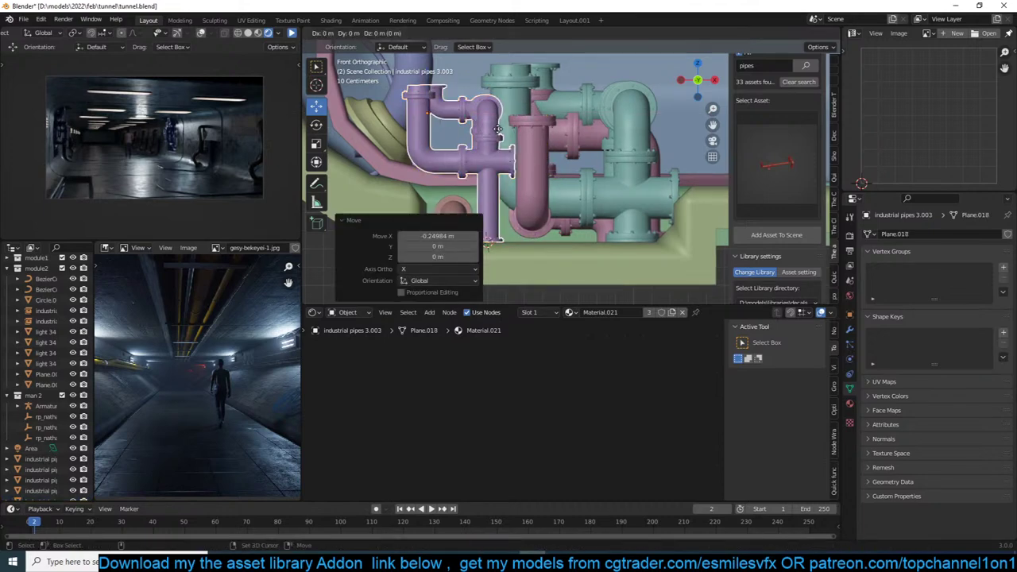
text(r90)
key(Return)
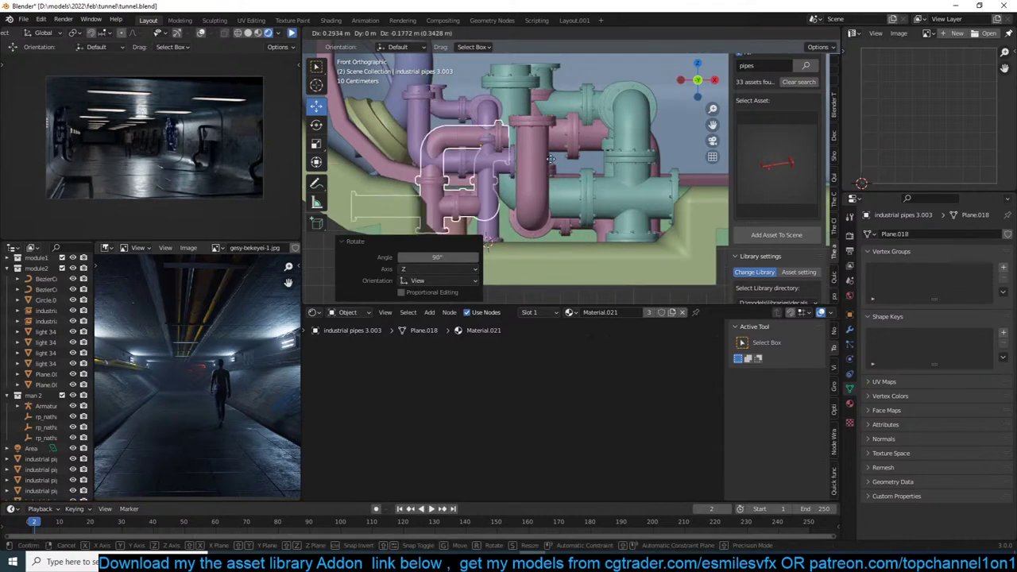
key(g)
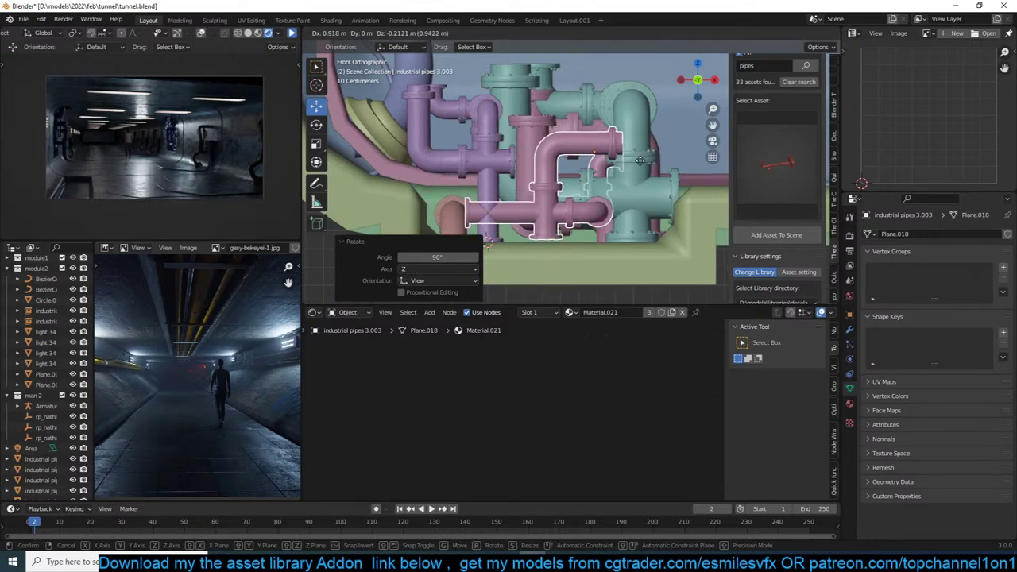
click(636, 169)
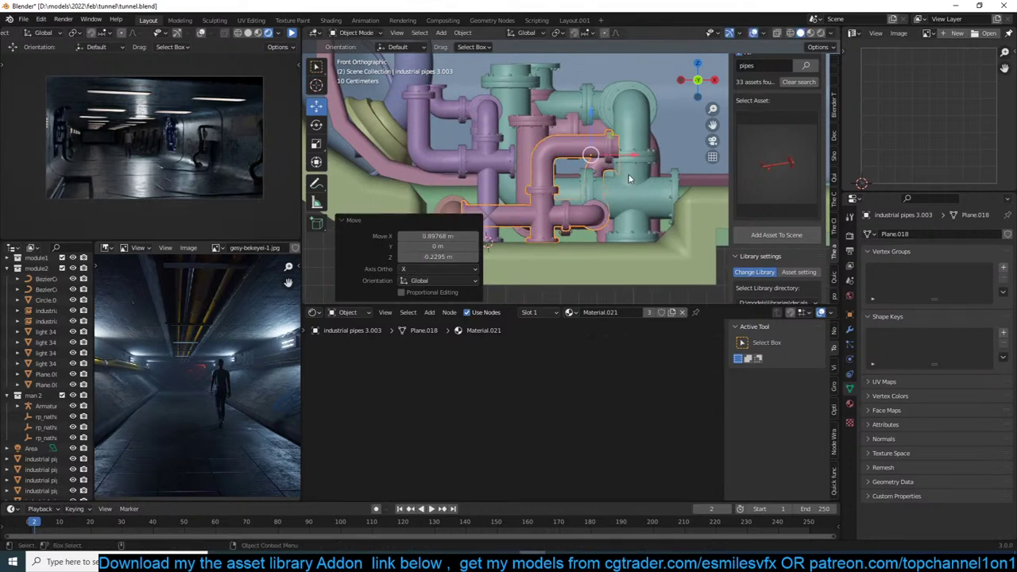
Mirror the rotated copy along the global X axis and shift it back toward the wall and slightly down.
middle_drag(636, 171, 592, 153)
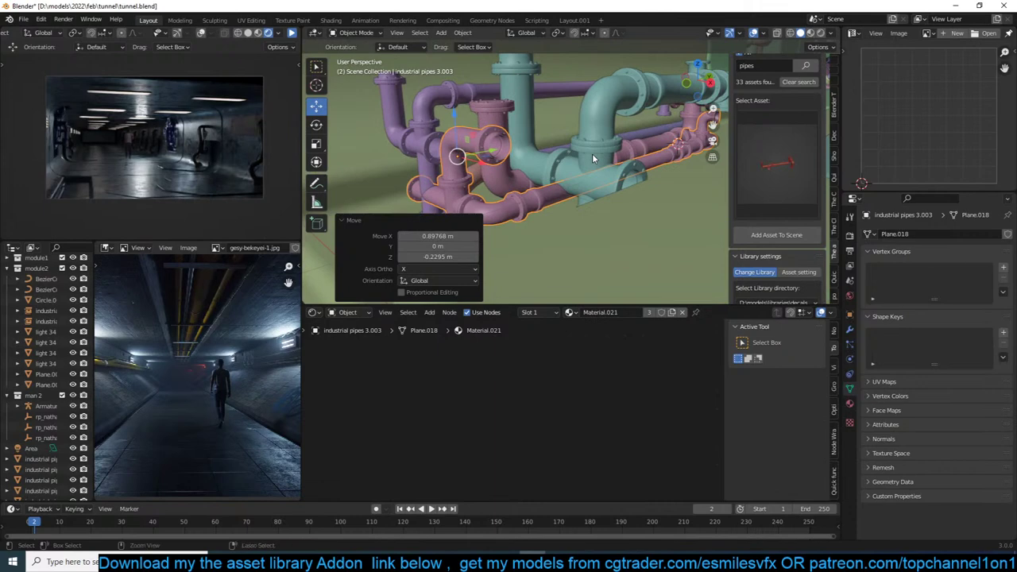
key(ctrl+m)
key(x)
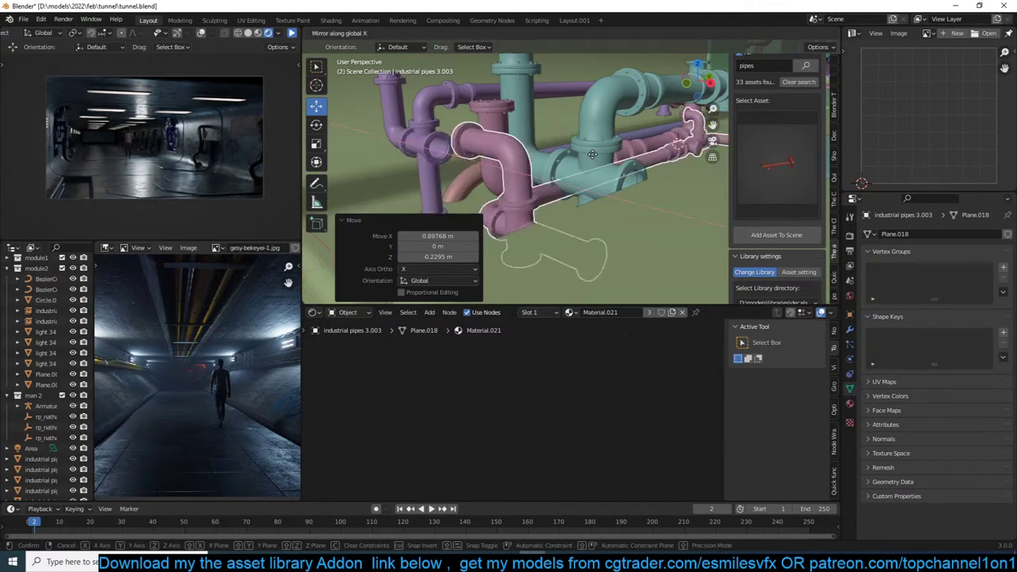
click(591, 154)
key(KP_1)
scroll(630, 140, up, 3)
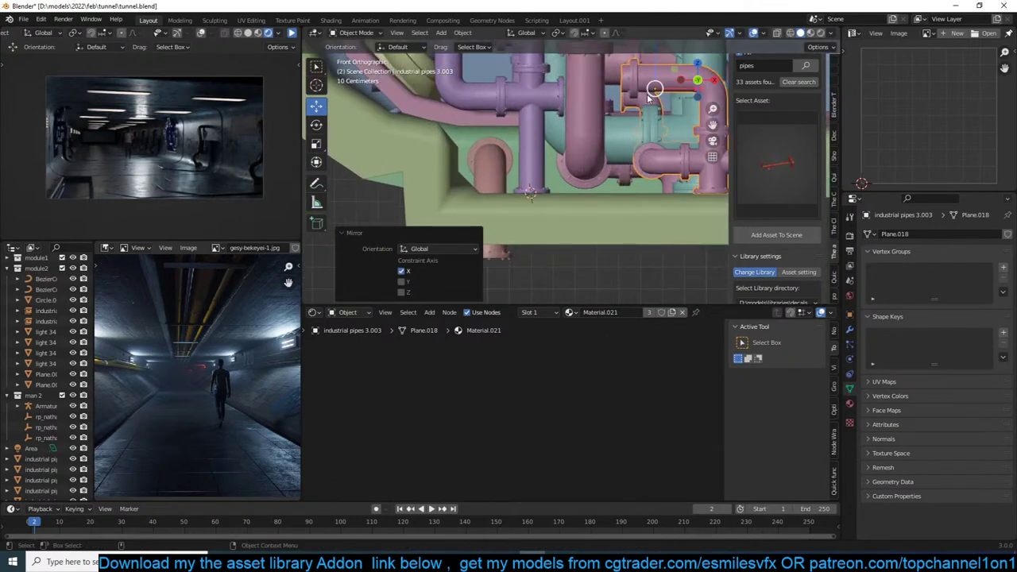
key(g)
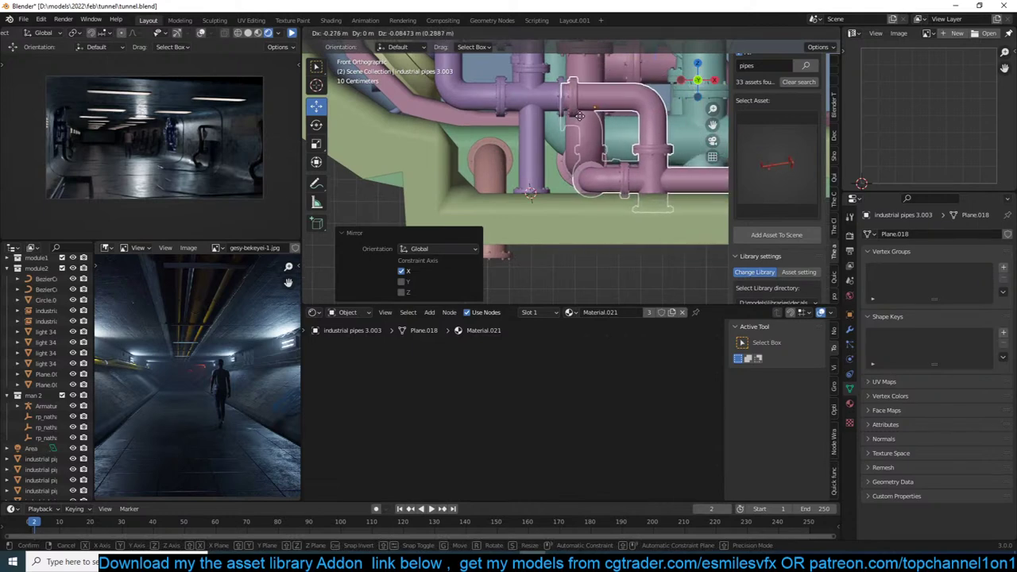
click(580, 119)
Delete the rotated and mirrored pipe copy.
key(Tab)
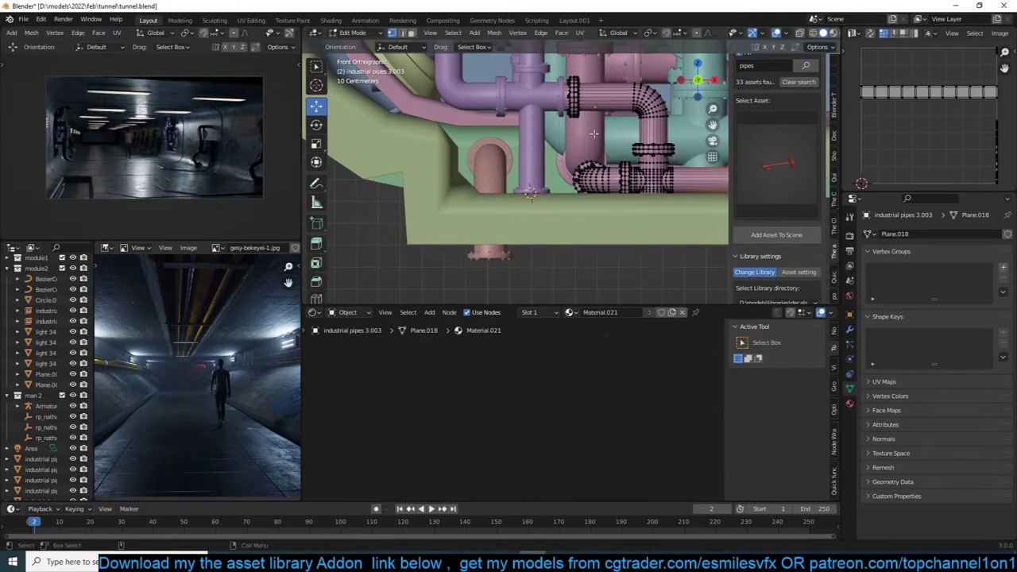
key(Tab)
middle_drag(593, 133, 618, 175)
scroll(525, 158, down, 3)
click(550, 207)
key(x)
click(545, 193)
click(514, 152)
click(597, 138)
key(Tab)
scroll(575, 147, down, 4)
key(Tab)
key(alt+a)
scroll(593, 176, down, 5)
Select the three grouped floor pipes and move them into the module1 collection.
click(594, 150)
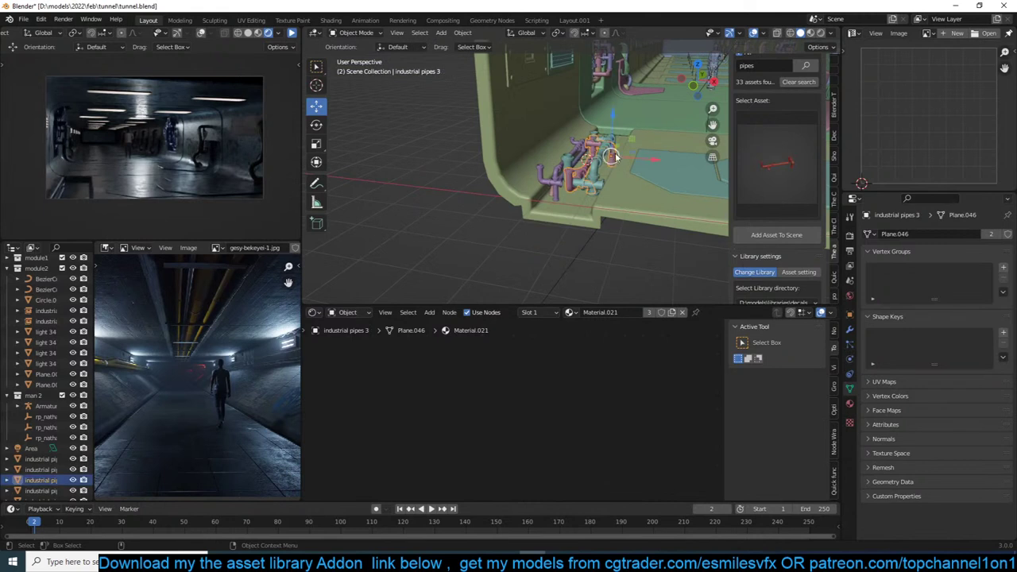
scroll(608, 155, up, 1)
shift+click(608, 155)
shift+click(555, 185)
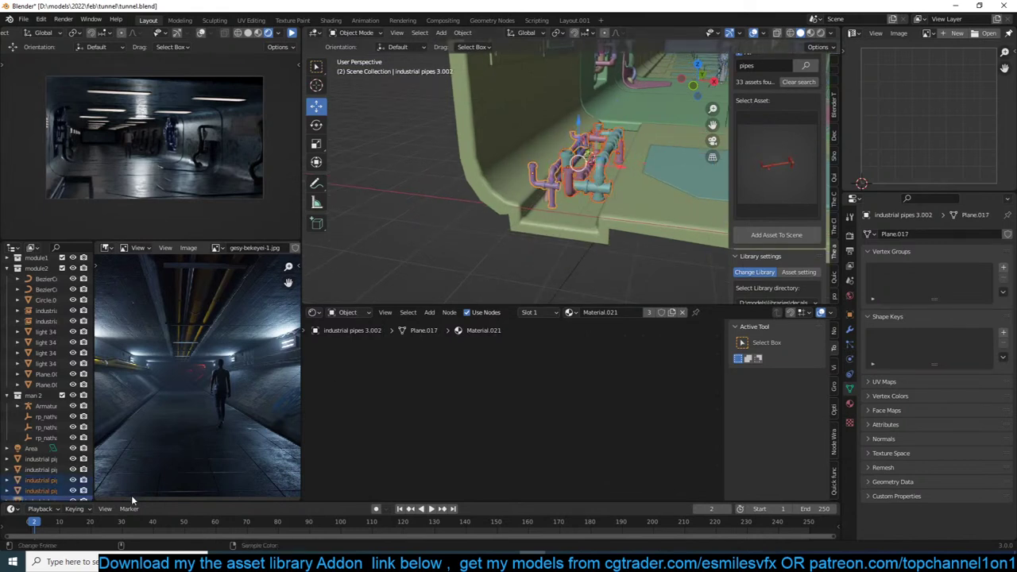
scroll(54, 447, down, 2)
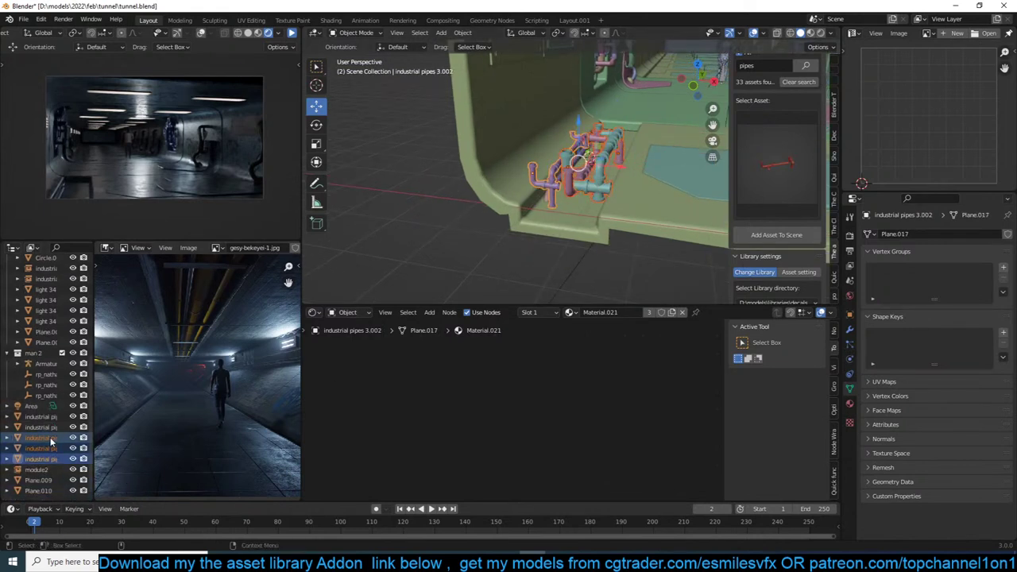
scroll(47, 457, up, 3)
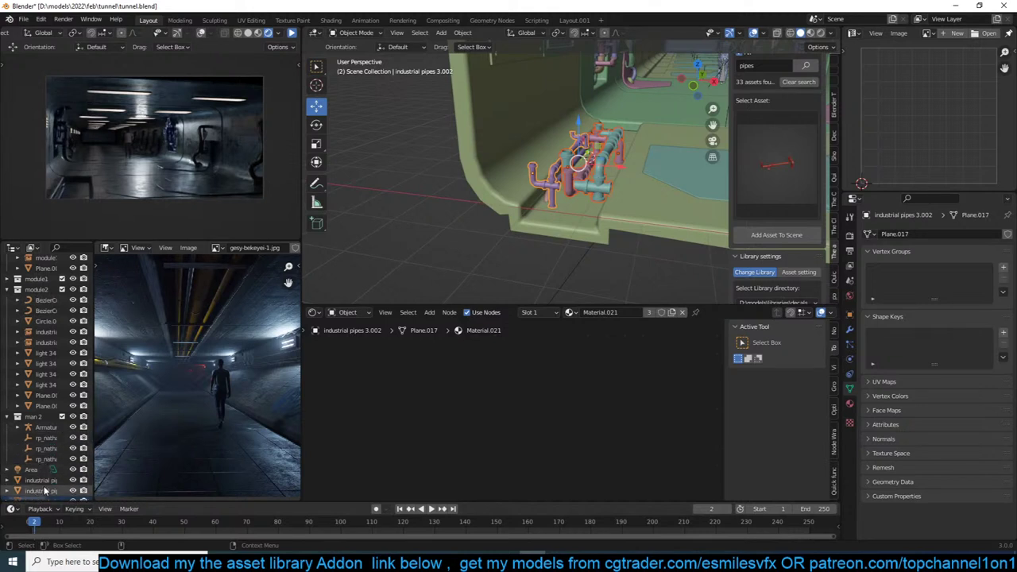
scroll(44, 493, down, 1)
drag(44, 486, 32, 267)
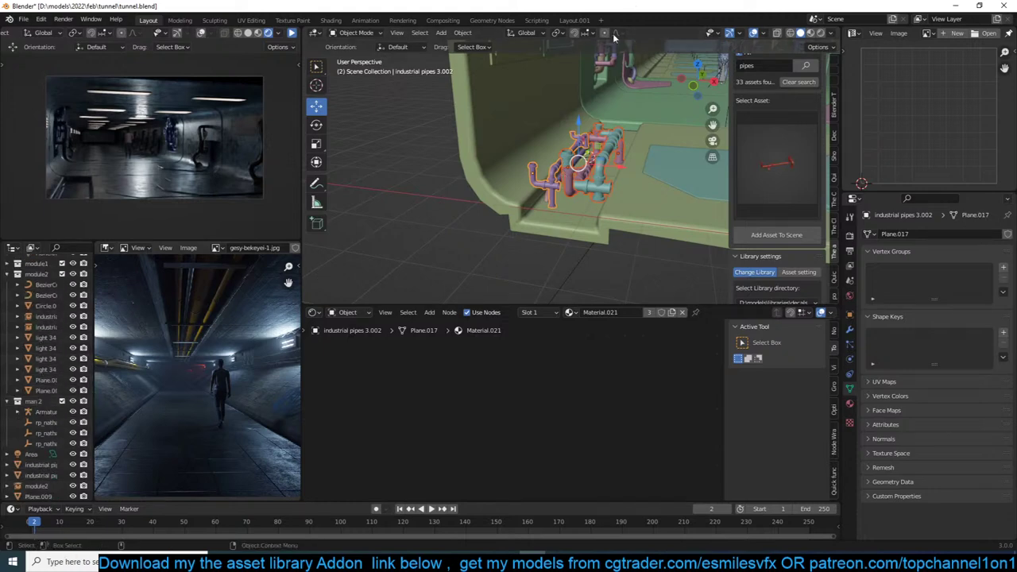
key(m)
click(574, 131)
Deselect the pipes, frame the tunnel interior and save the scene file.
scroll(651, 135, up, 3)
shift+middle_drag(651, 134, 582, 162)
key(ctrl+s)
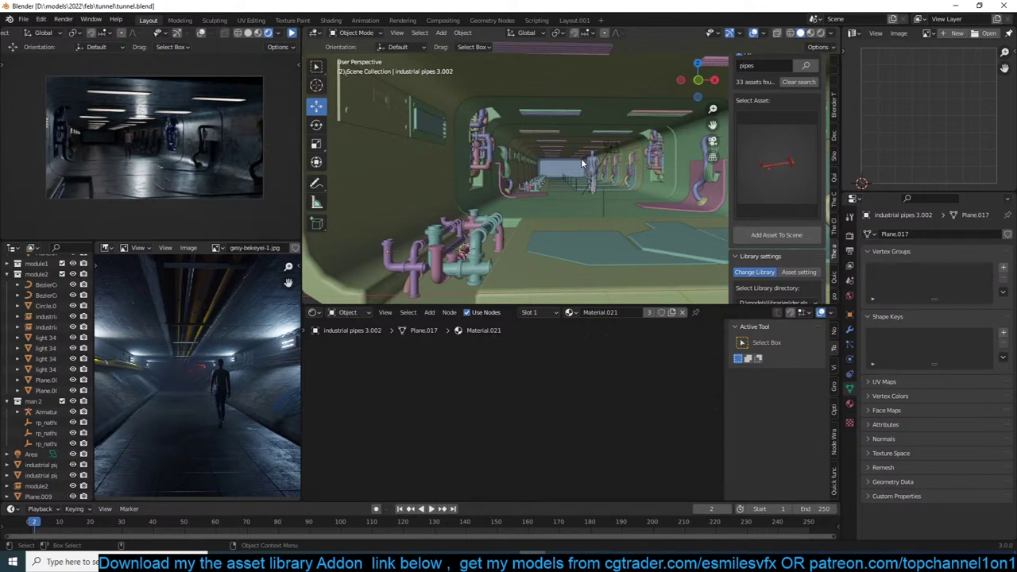
Select the tunnel shell mesh and save the scene file.
click(564, 213)
key(ctrl+s)
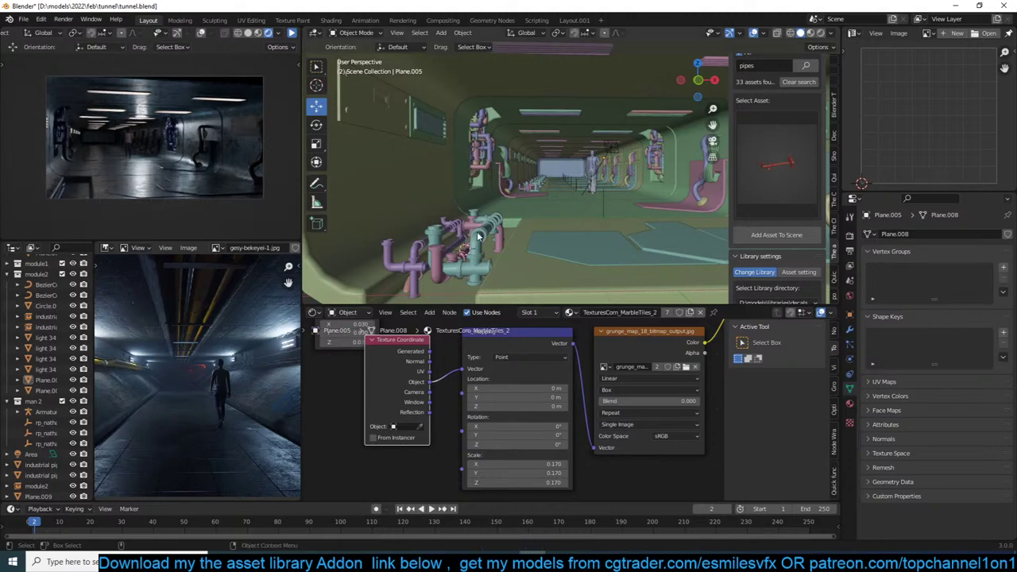
Switch to the Chrome browser and search the web for "engineering analysis".
mouse_move(298, 562)
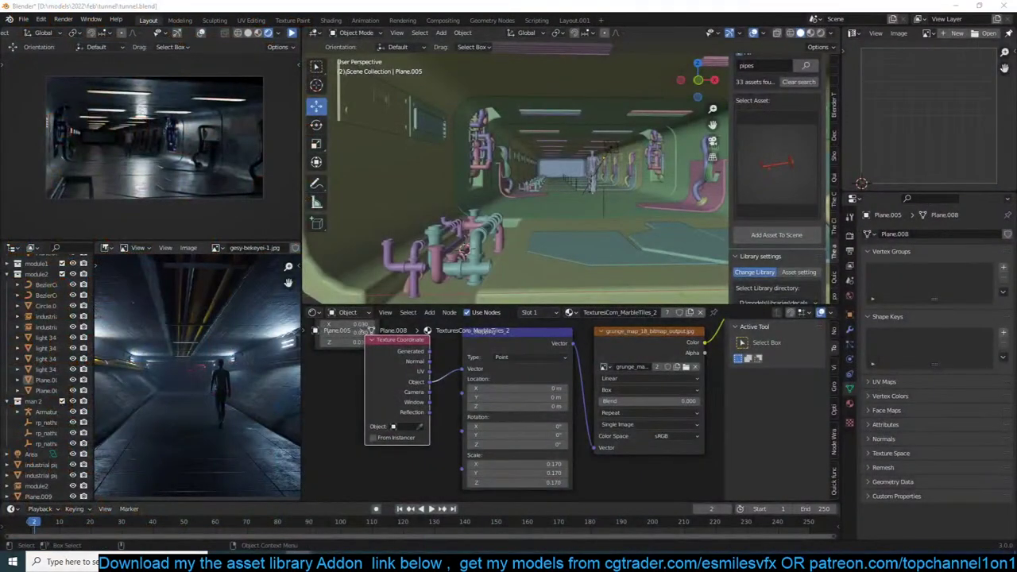
key(alt+Tab)
click(183, 24)
text(e)
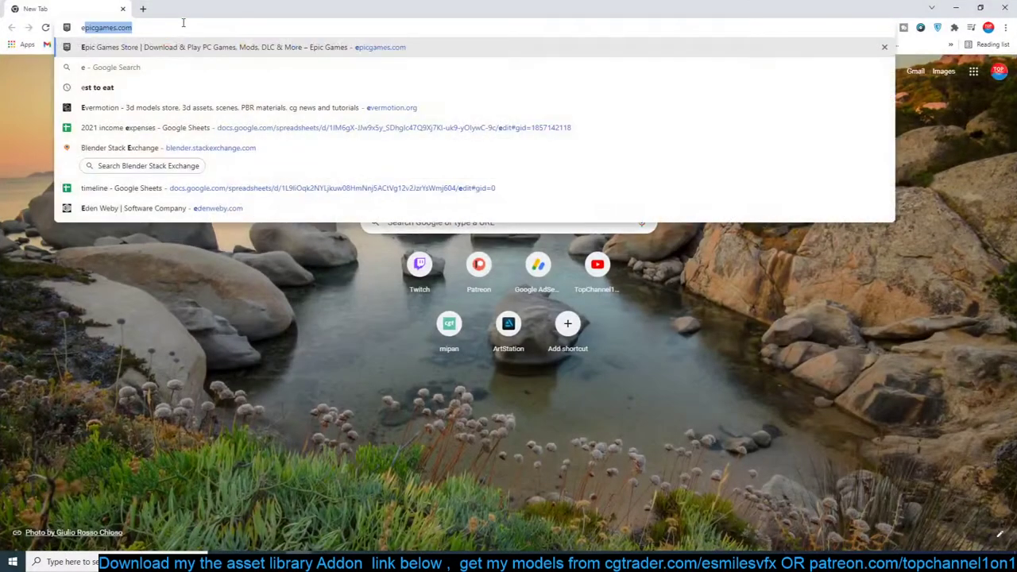
key(BackSpace)
text(ine)
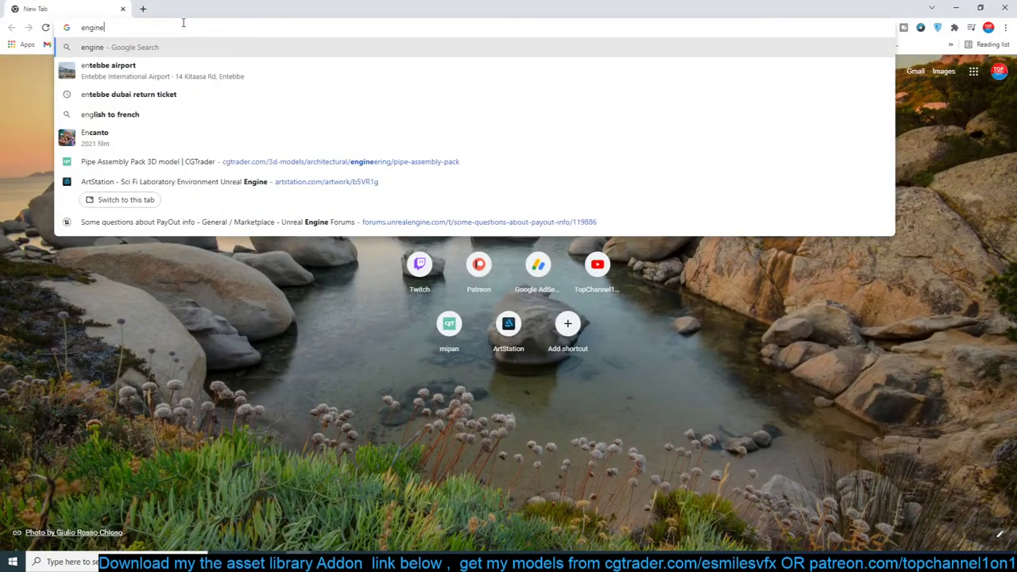
text(ering)
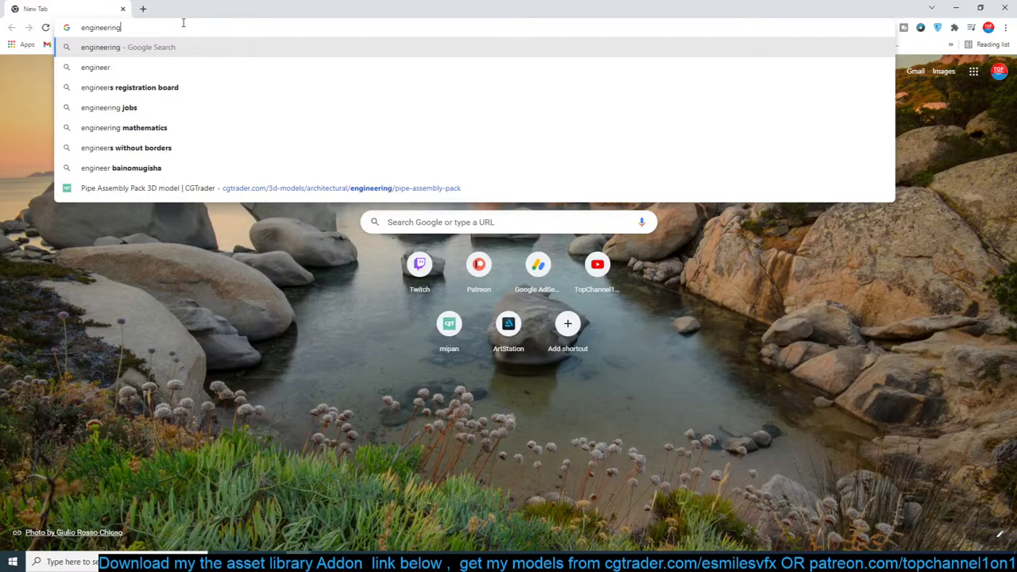
text( analys)
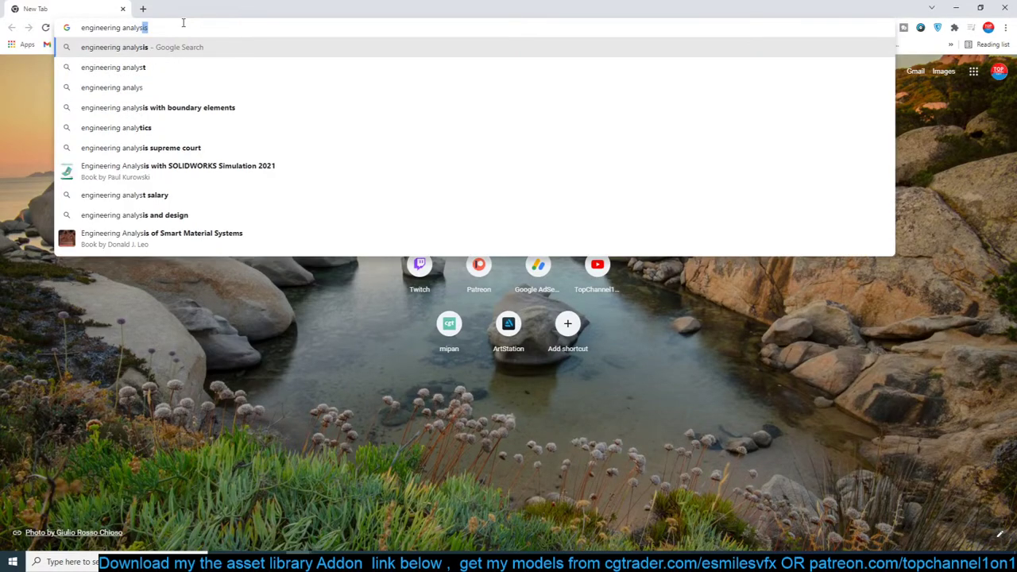
key(Return)
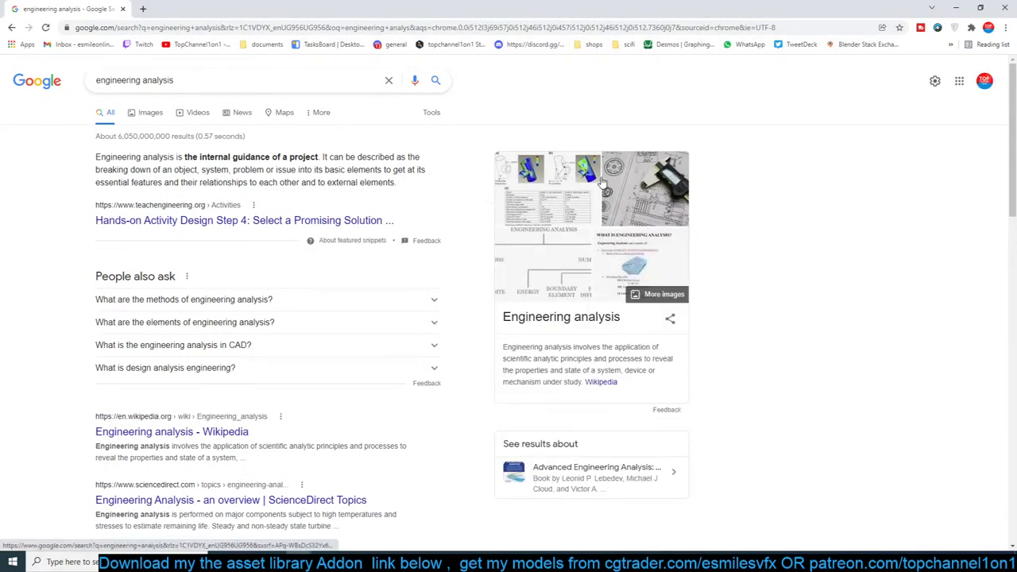
Show image results for the search and examine the ScienceDirect picture of colour-mapped pipe joint stress models and its related images.
click(150, 113)
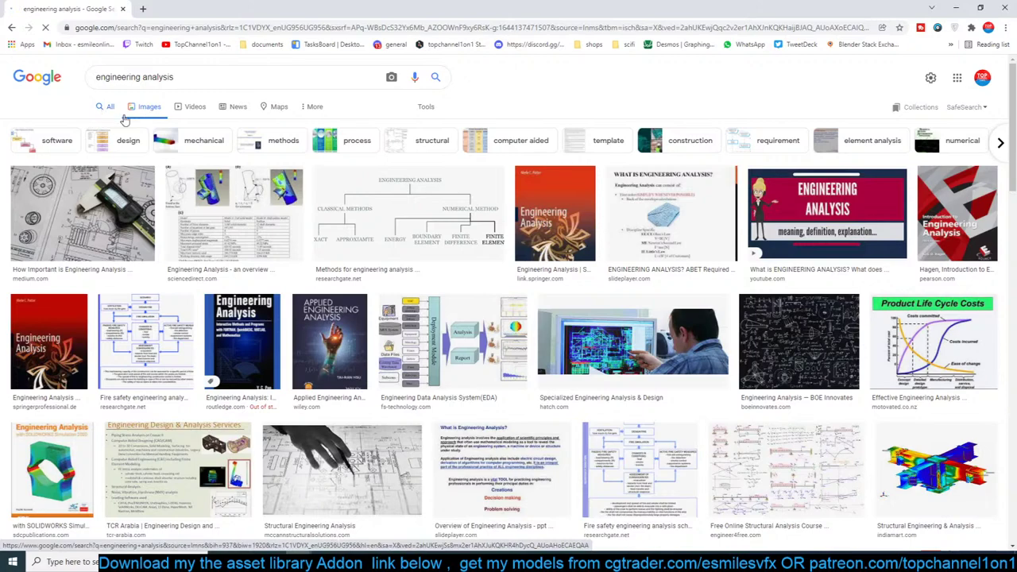
click(125, 120)
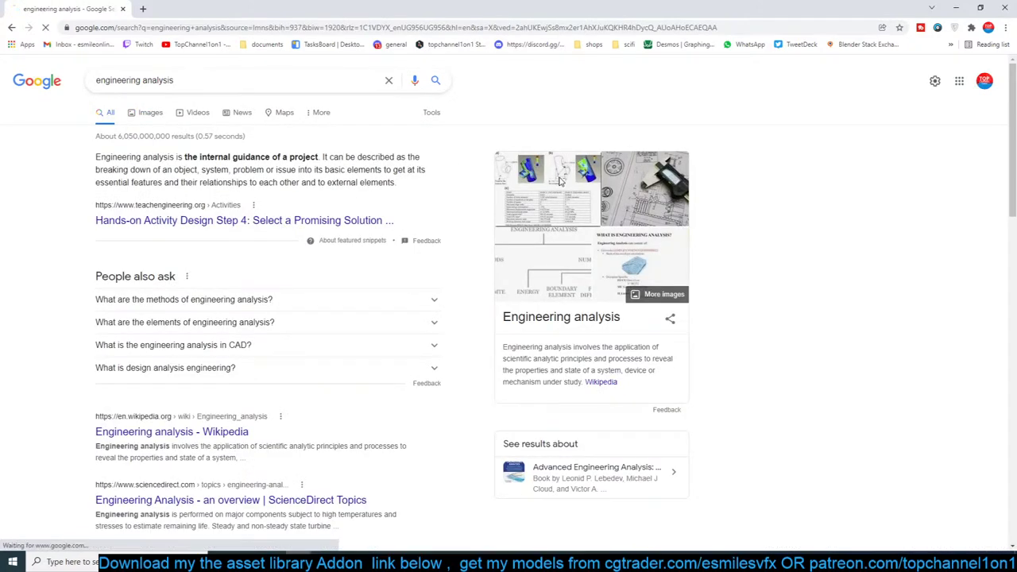
click(560, 182)
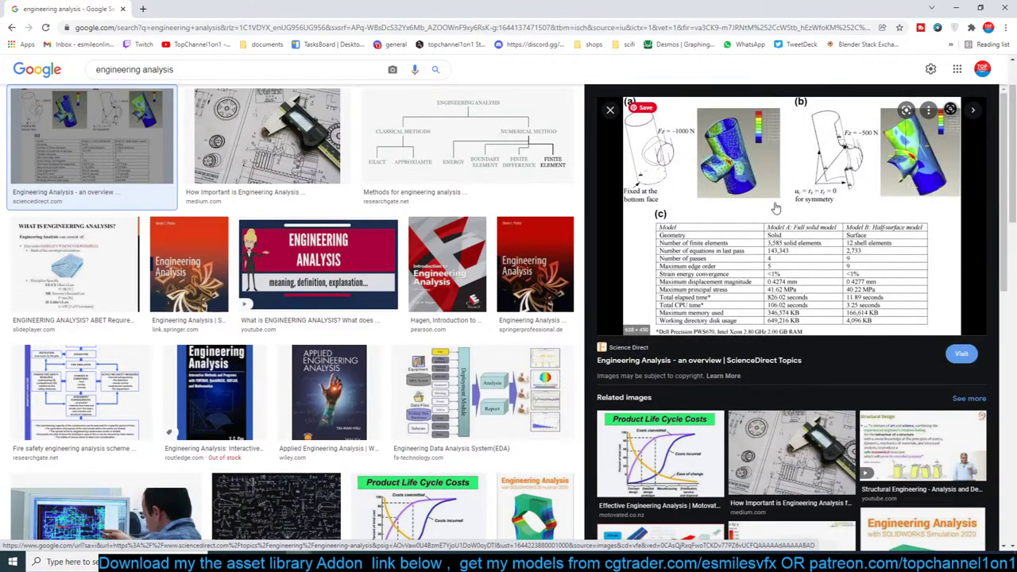
scroll(775, 208, down, 4)
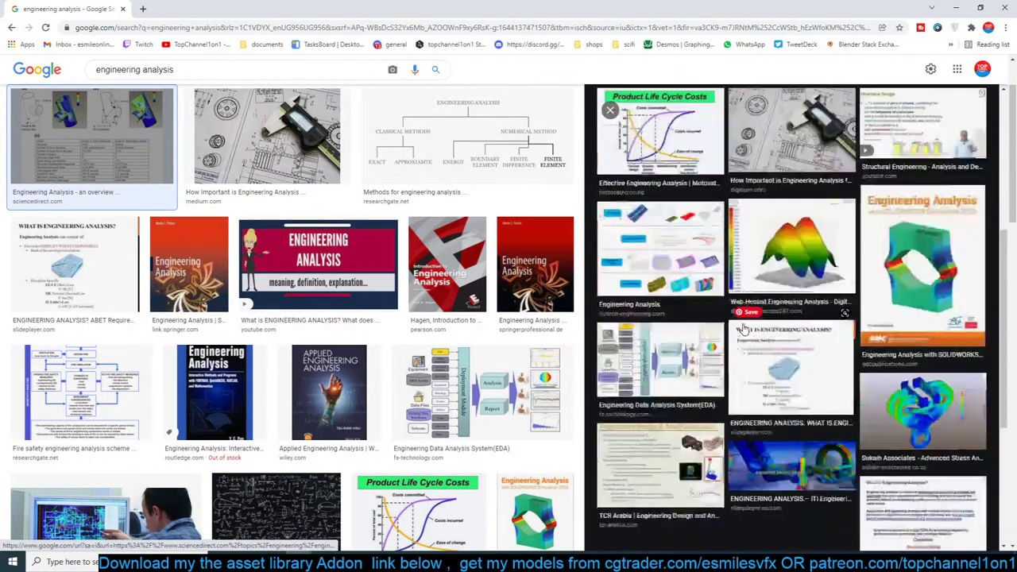
scroll(745, 329, up, 5)
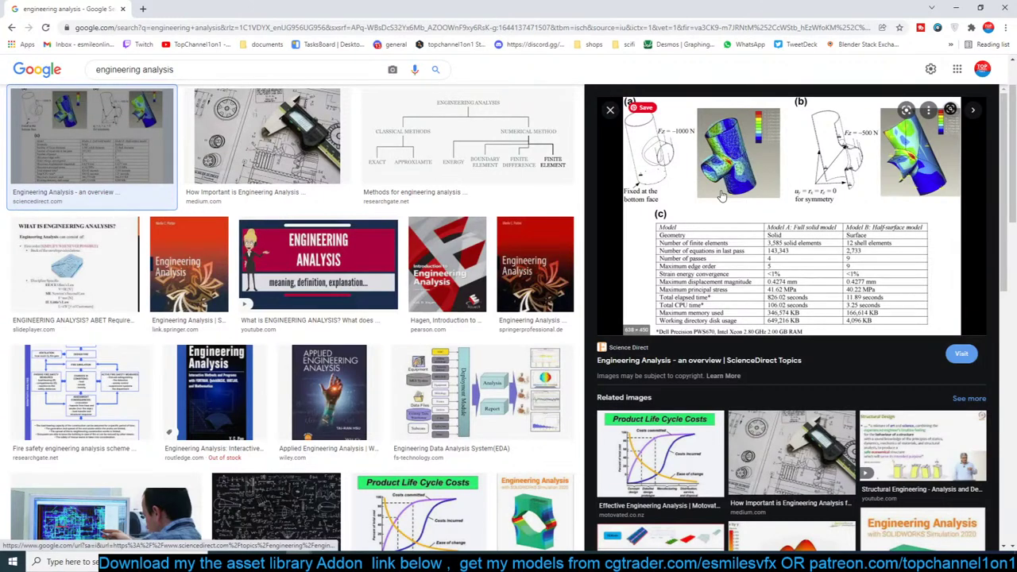
Open the TopChannel1on1 YouTube page in a new browser tab and search YouTube for "building simulation".
click(143, 8)
click(195, 46)
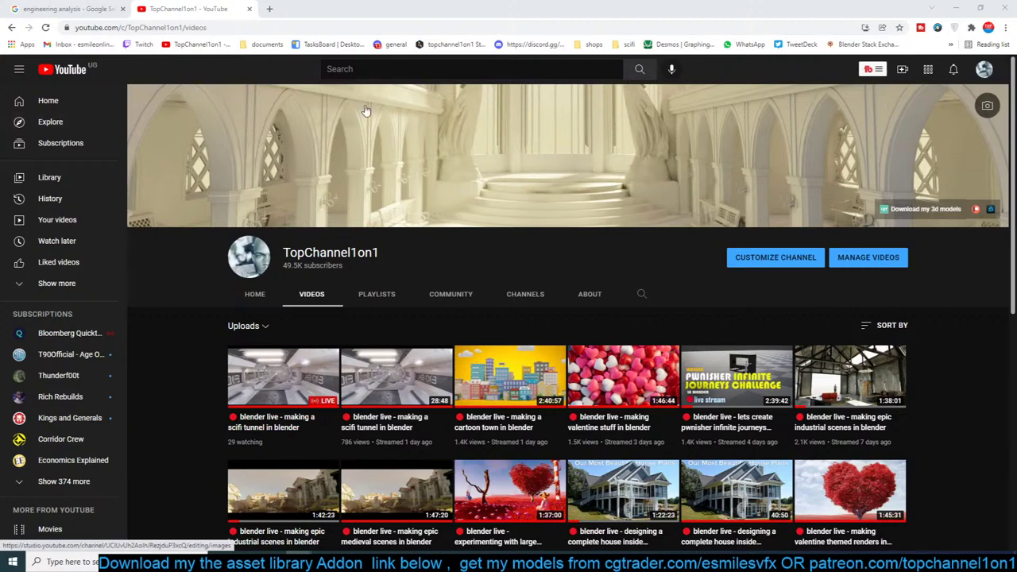
click(365, 69)
text(b)
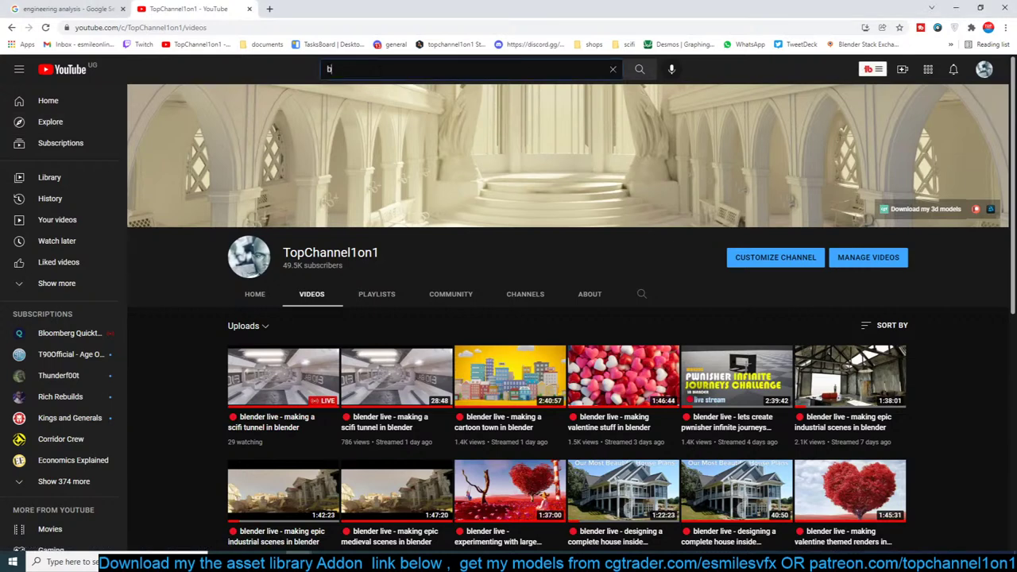
text(uilding des)
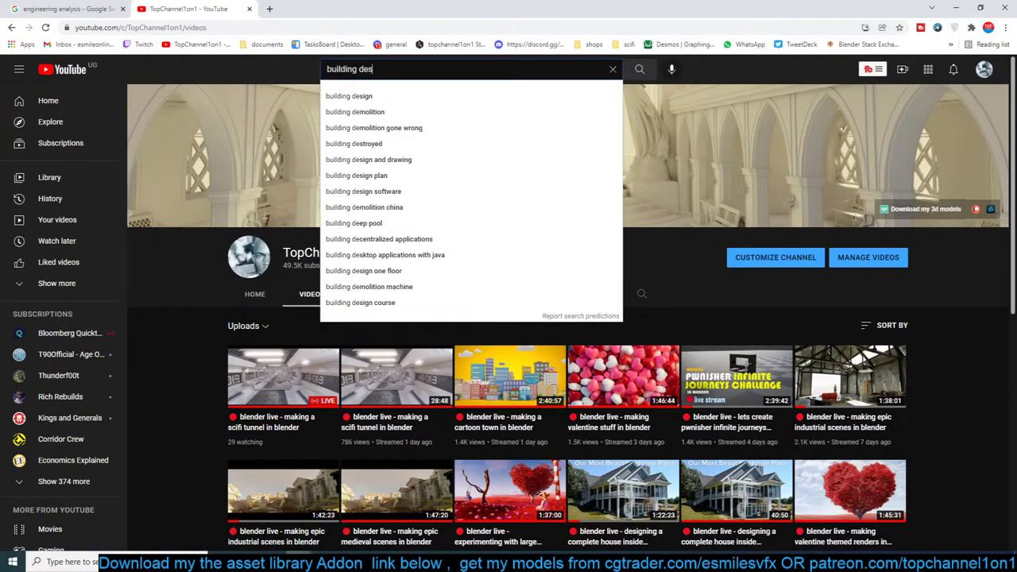
text(truct)
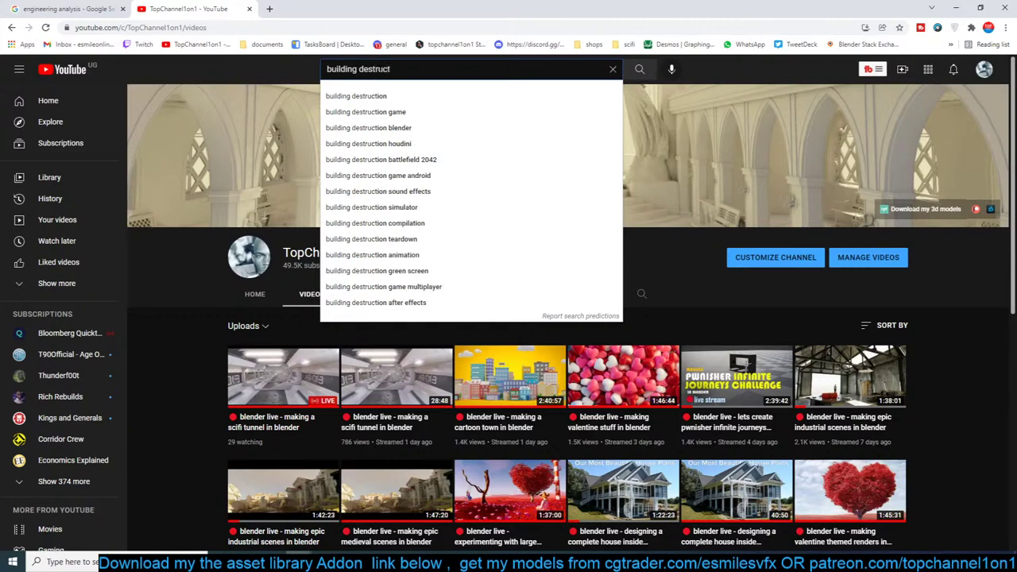
key(ctrl+BackSpace)
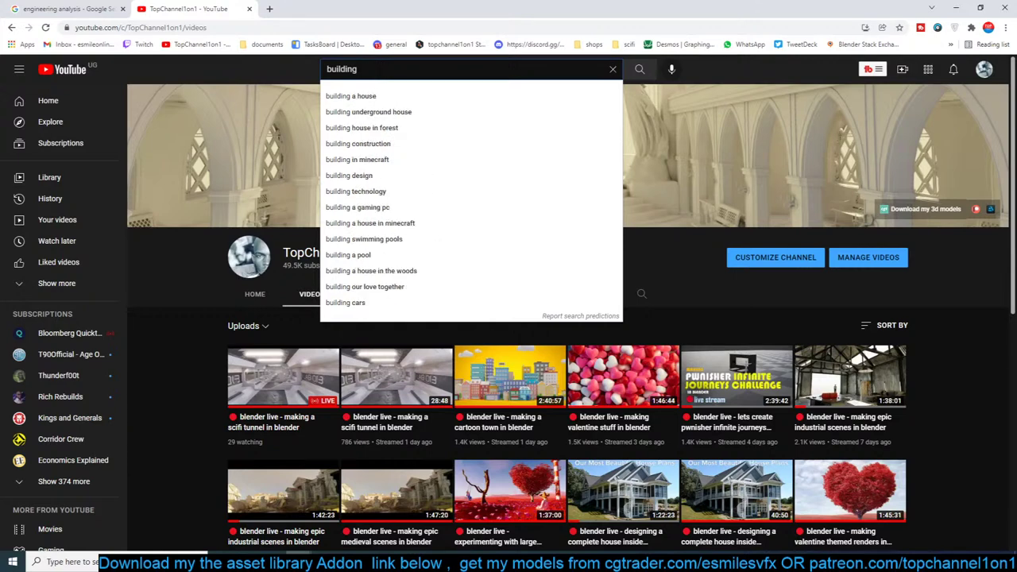
text(simulation)
key(Return)
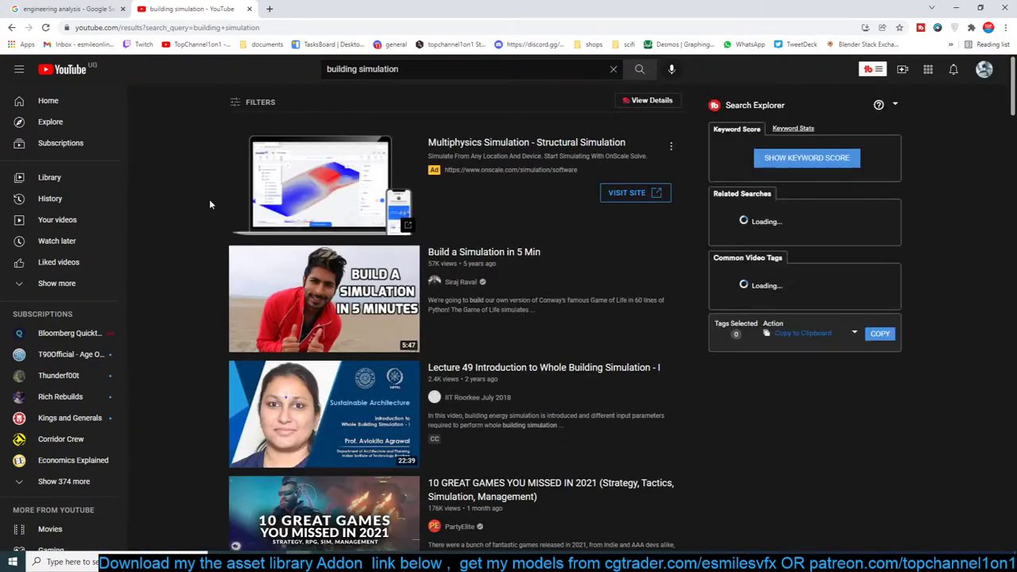
Find the Kostack Studio channel among the results and open its Surfside Collapse Air Pockets Visualization video.
scroll(209, 204, down, 6)
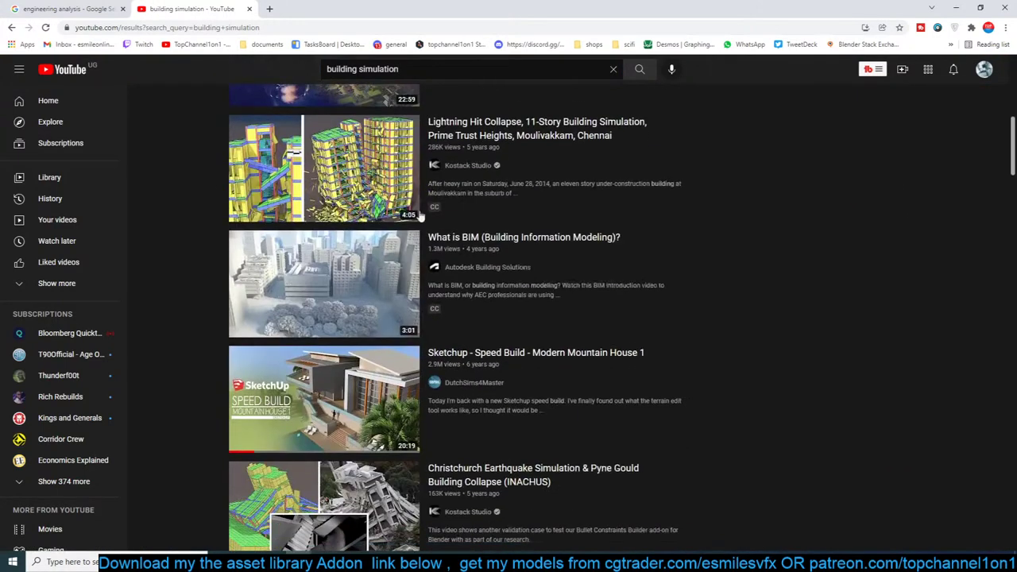
mouse_move(457, 165)
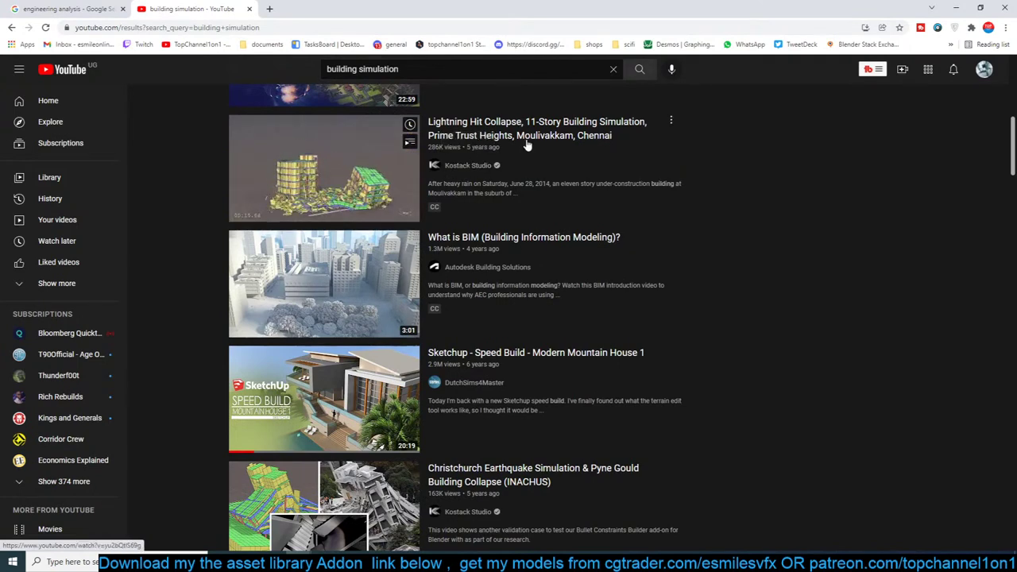
click(468, 165)
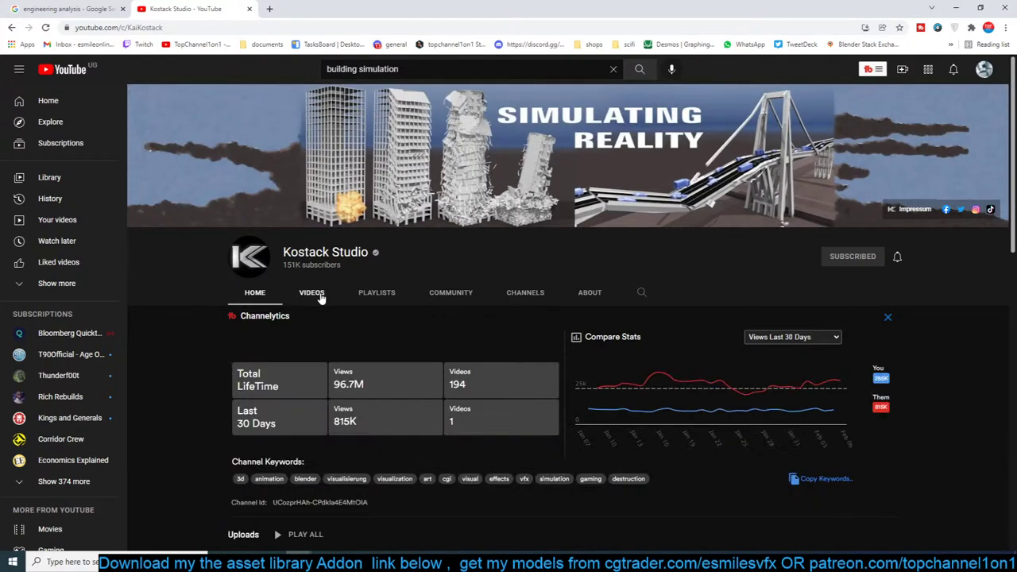
scroll(333, 256, down, 1)
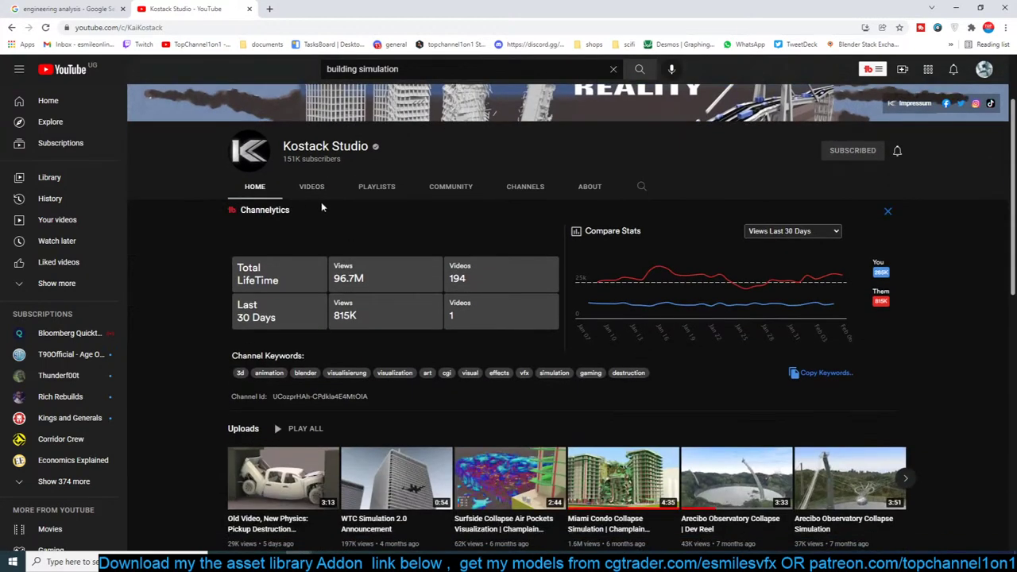
scroll(472, 394, down, 2)
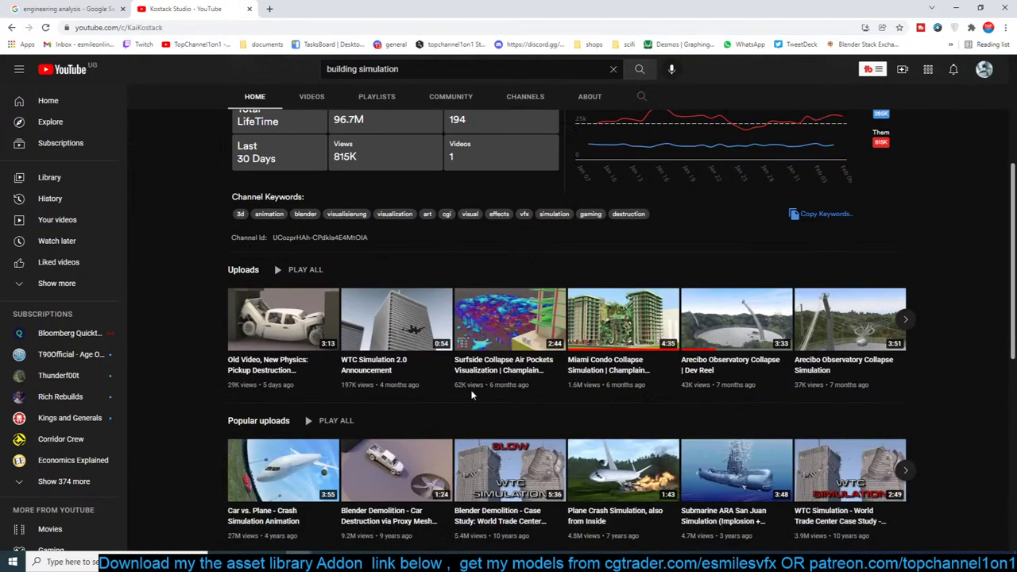
click(537, 337)
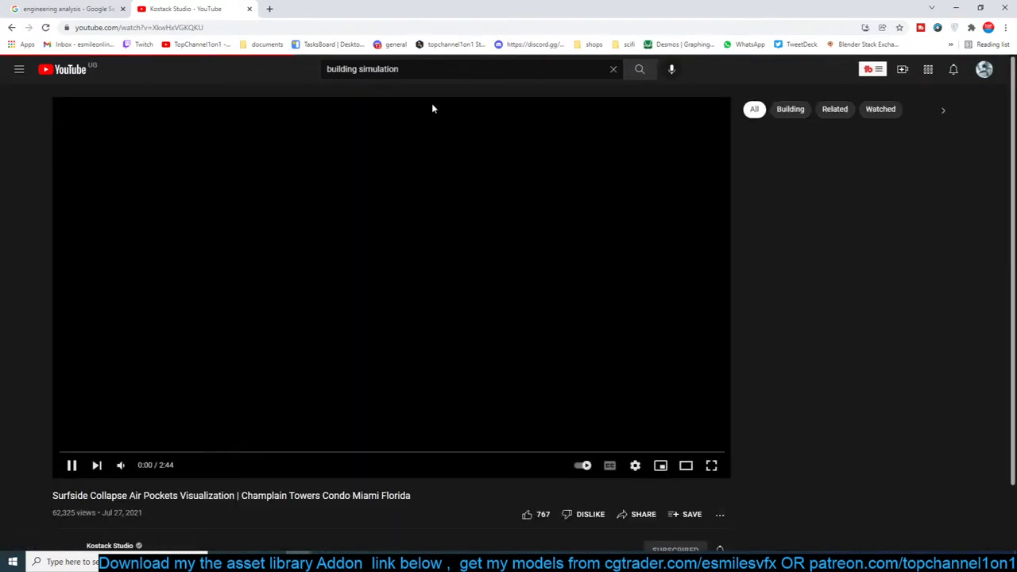
Shrink the browser window over Blender, skip the video ahead to the coloured air-pocket view, dismiss the ad and pause playback.
drag(518, 6, 477, 34)
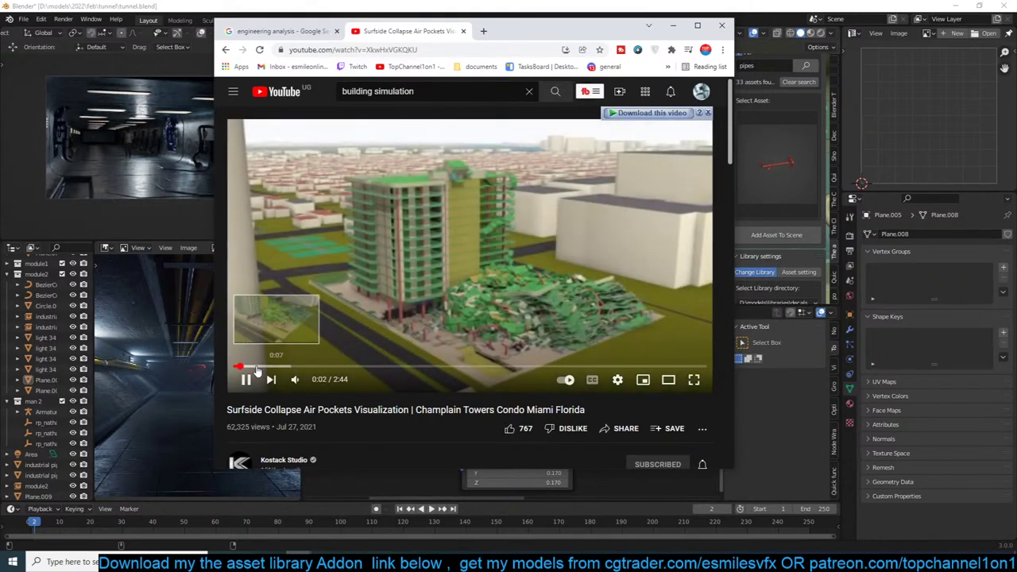
click(360, 290)
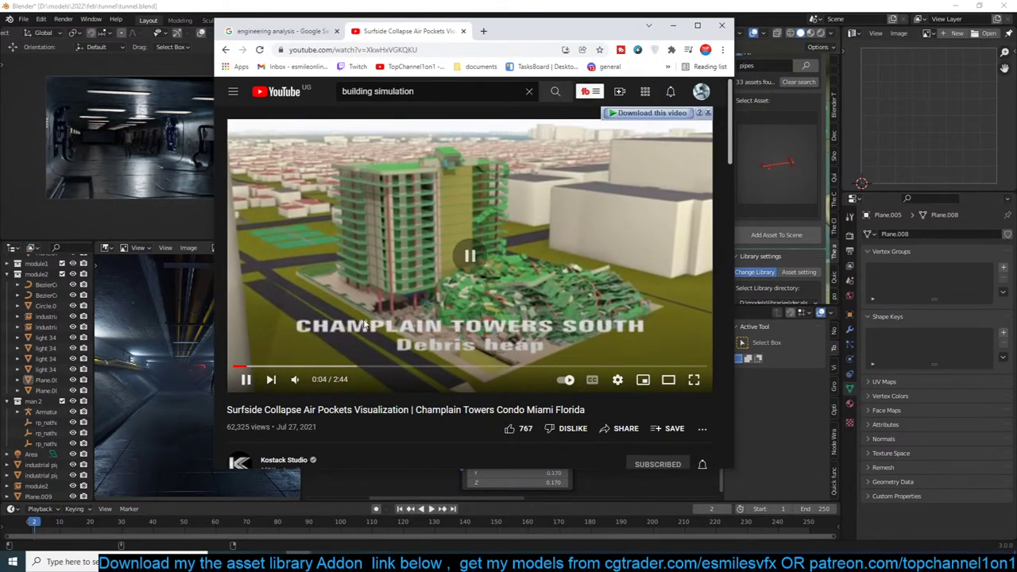
click(303, 353)
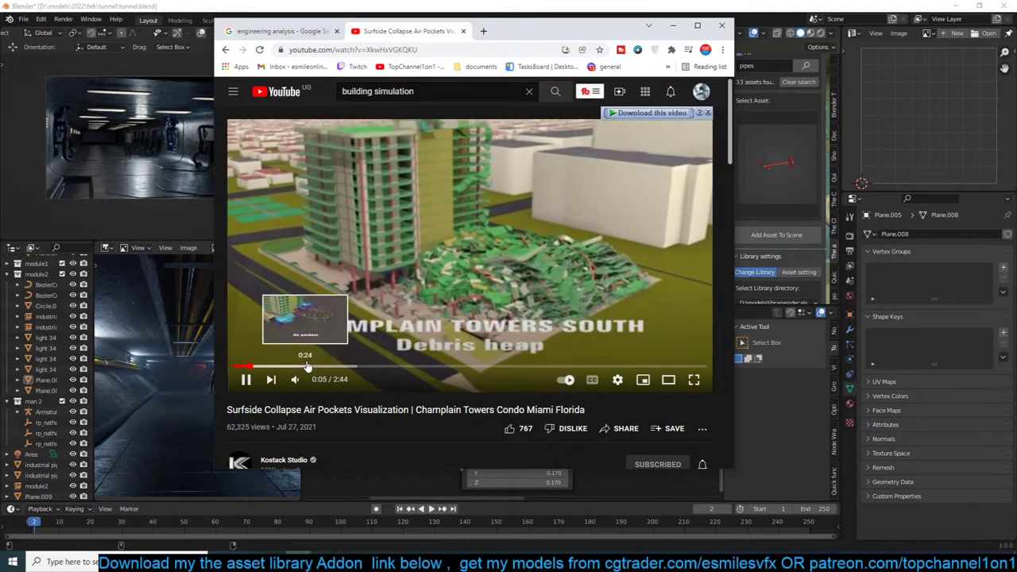
click(311, 366)
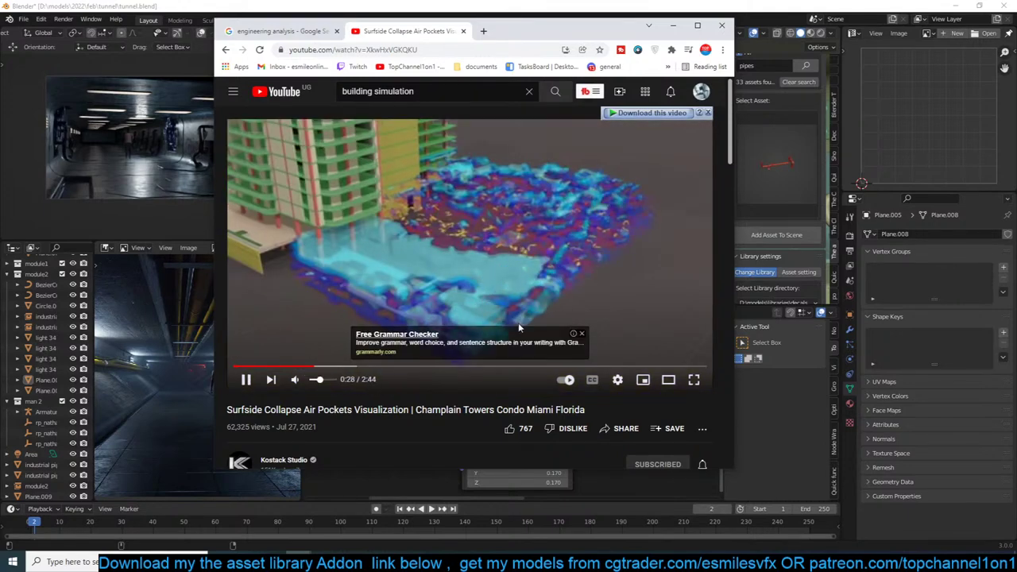
click(582, 334)
click(556, 328)
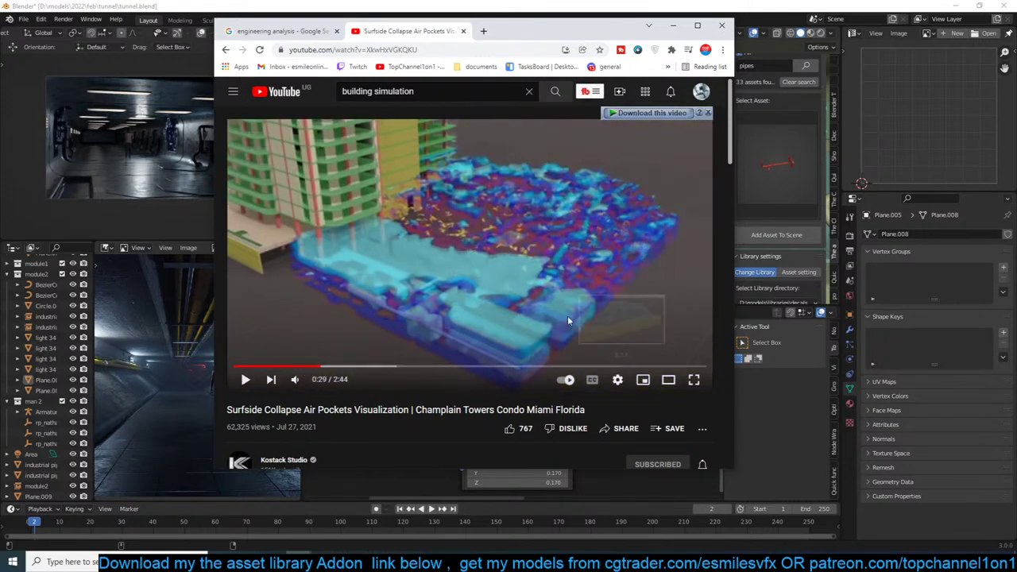
Change the video's playback quality and play the air-pocket visualization in short stretches to examine its colour-coded cavities.
click(617, 379)
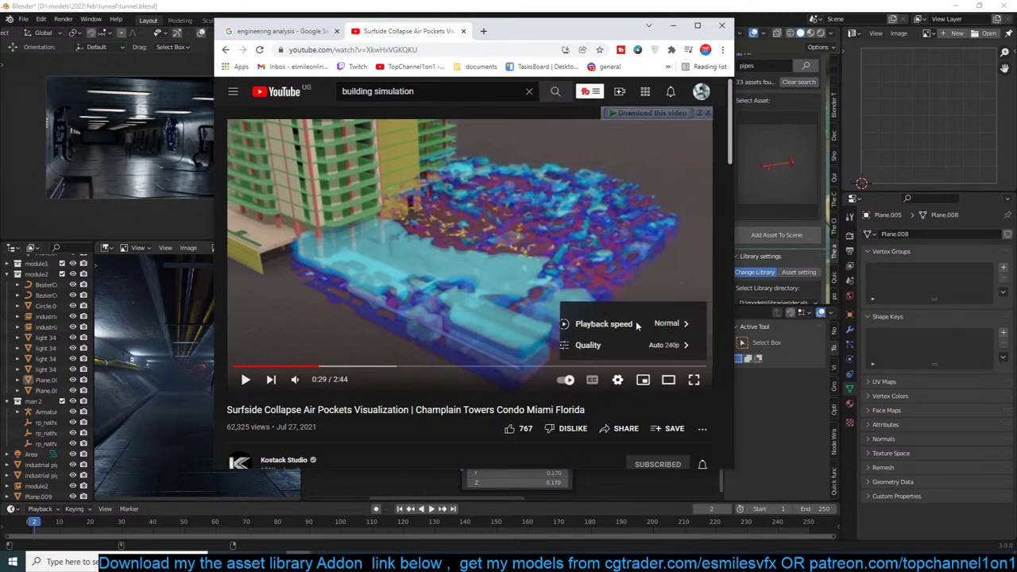
click(635, 344)
click(629, 274)
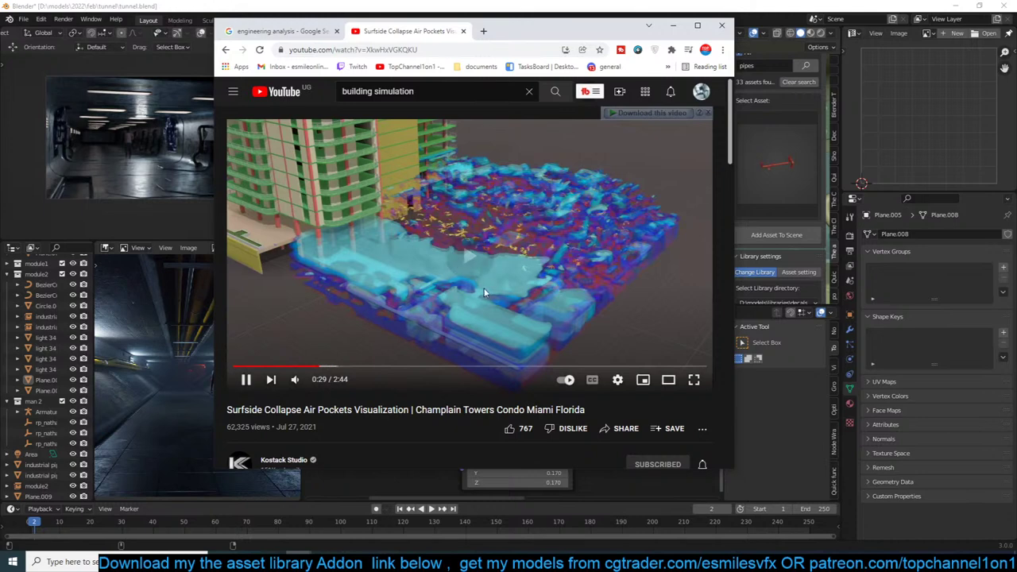
click(524, 260)
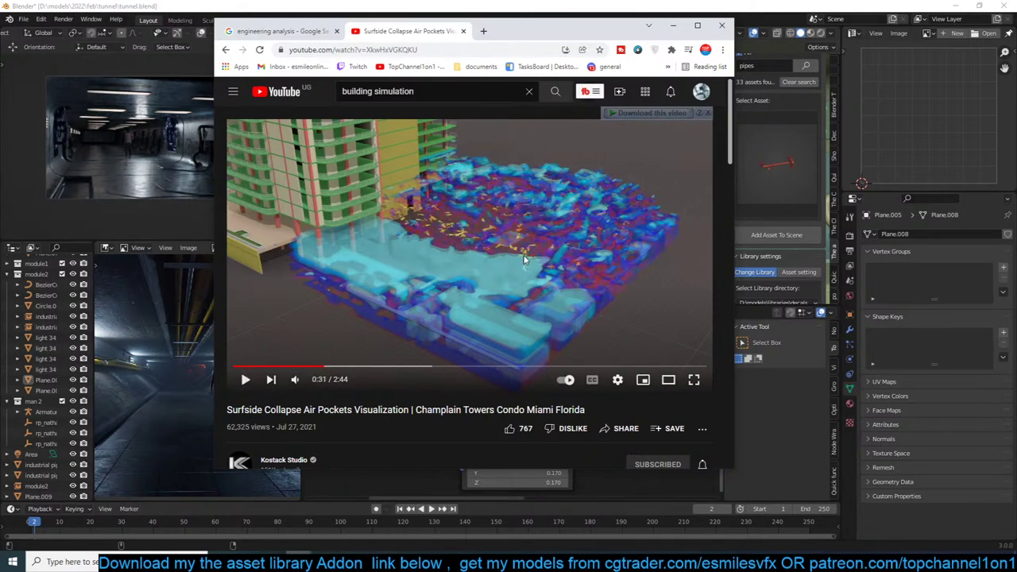
click(524, 259)
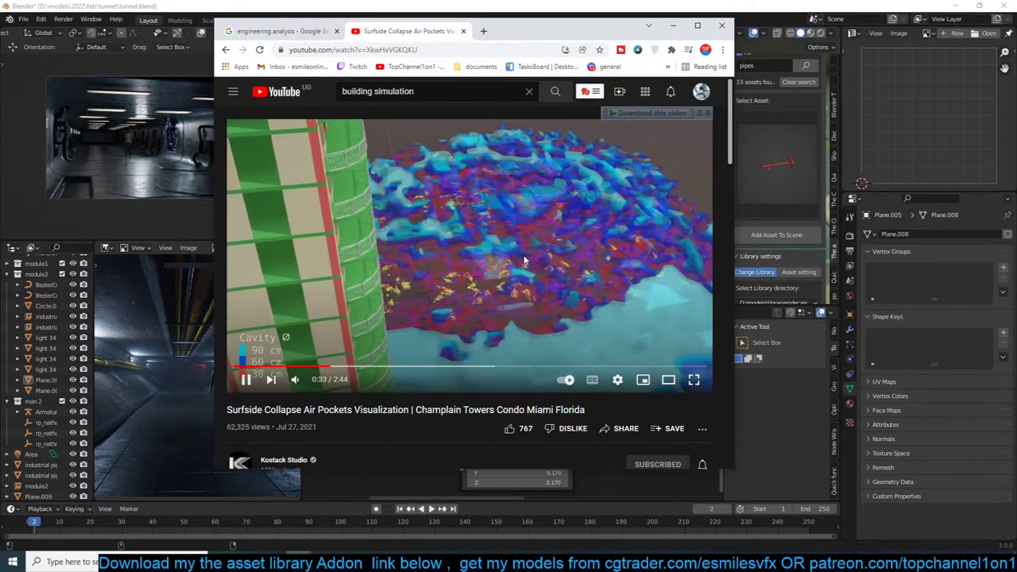
Look through the recommended videos and return to the channel name and description beneath the player.
scroll(487, 318, down, 6)
scroll(486, 318, down, 3)
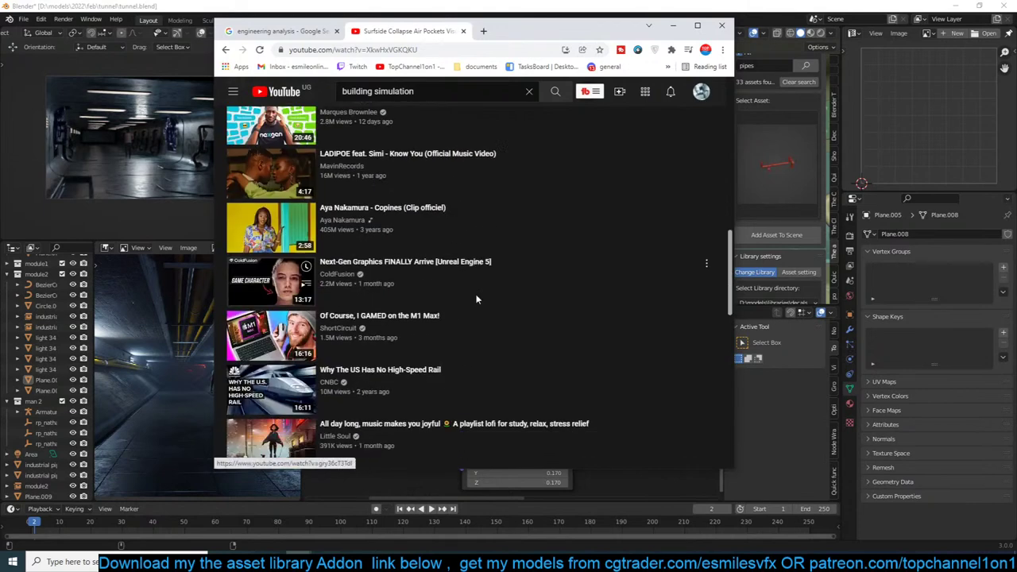
scroll(476, 298, up, 10)
scroll(271, 429, down, 2)
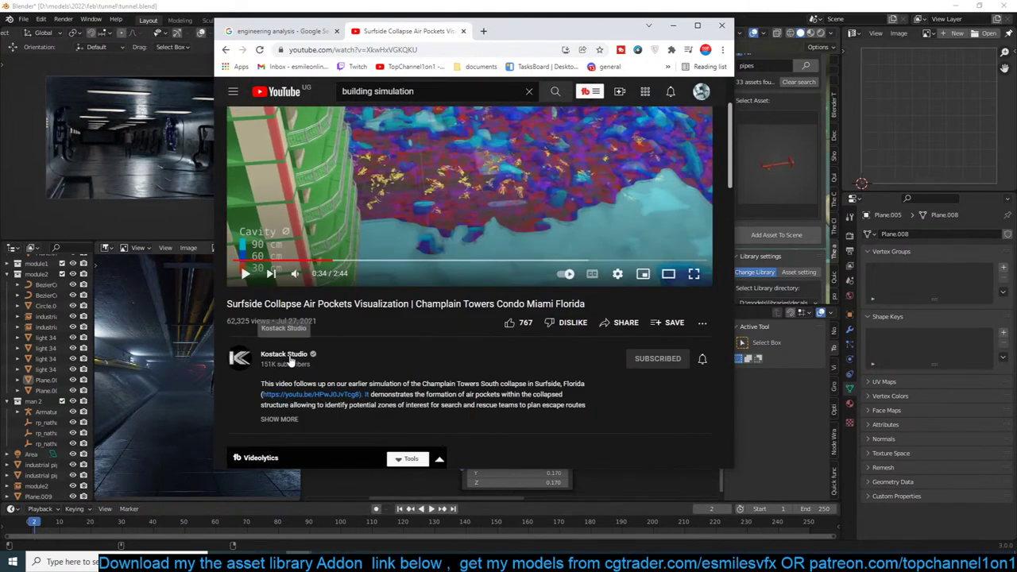
Open the Kostack Studio channel's uploads, play the Old Video, New Physics pickup destruction dev reel and skip its ad.
click(278, 348)
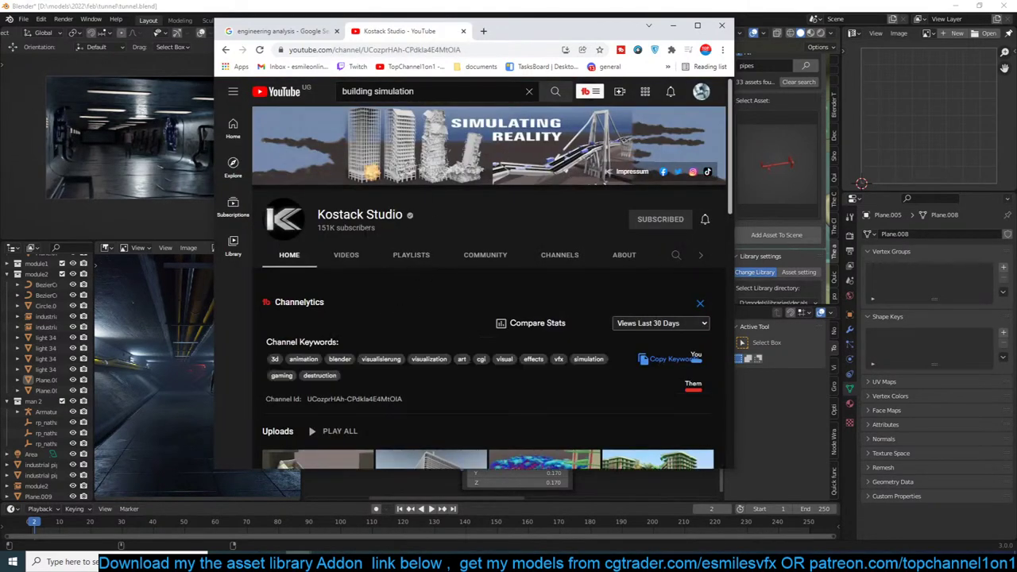
click(349, 255)
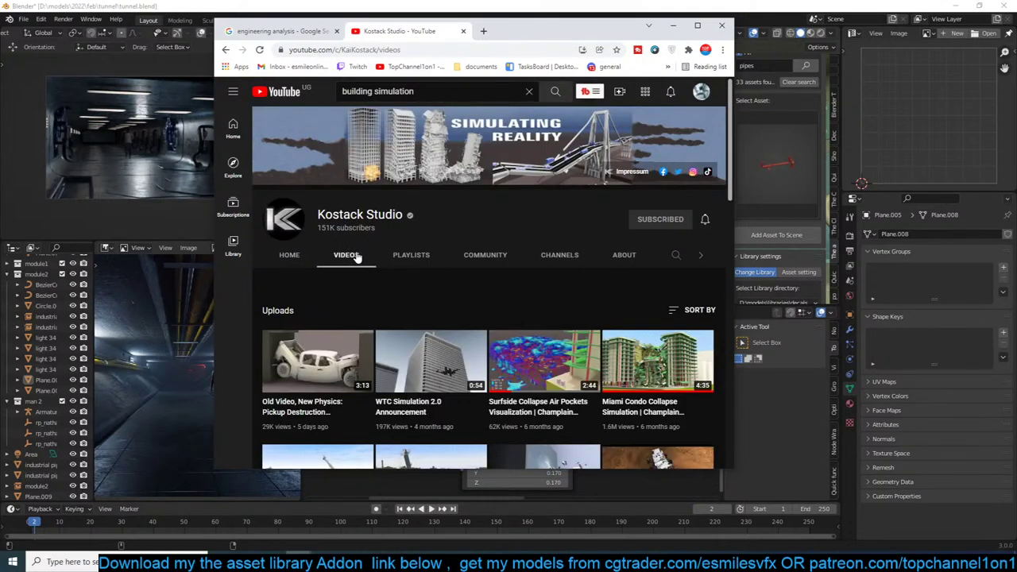
scroll(357, 259, down, 3)
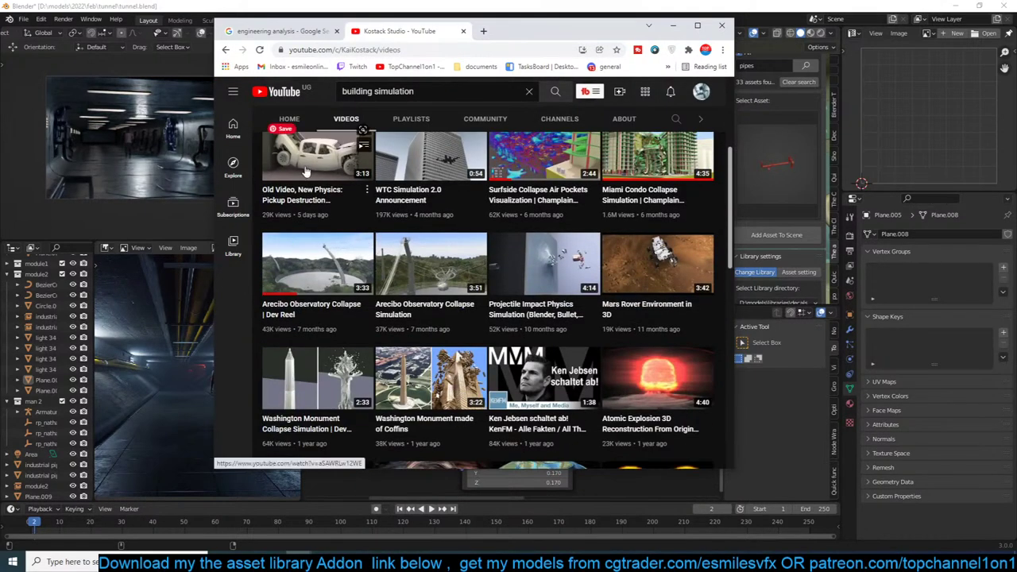
click(305, 171)
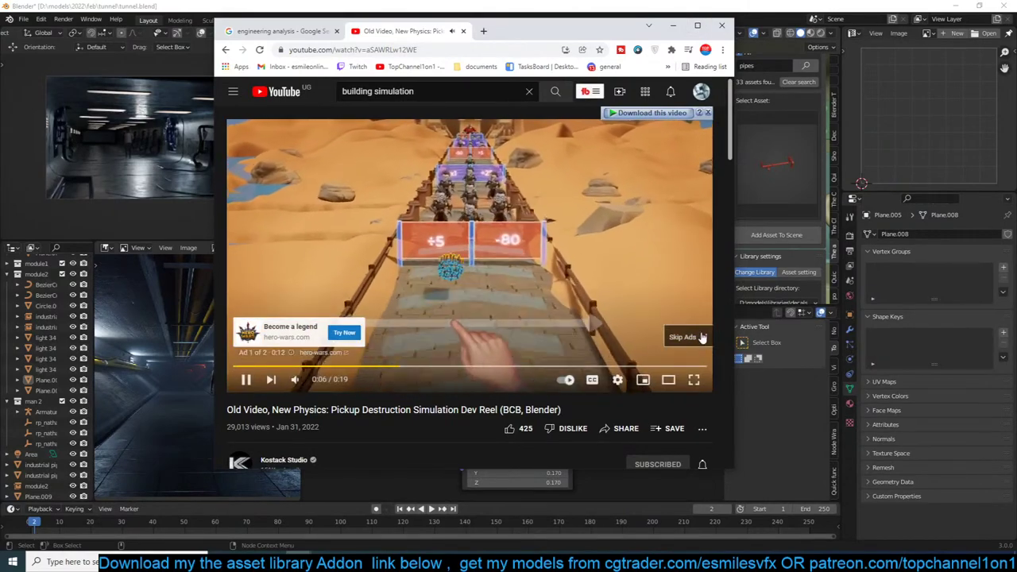
click(685, 337)
Highlight BCB in the video title, mute and pause the pickup simulation, and close the browser window to return to Blender.
double_click(511, 409)
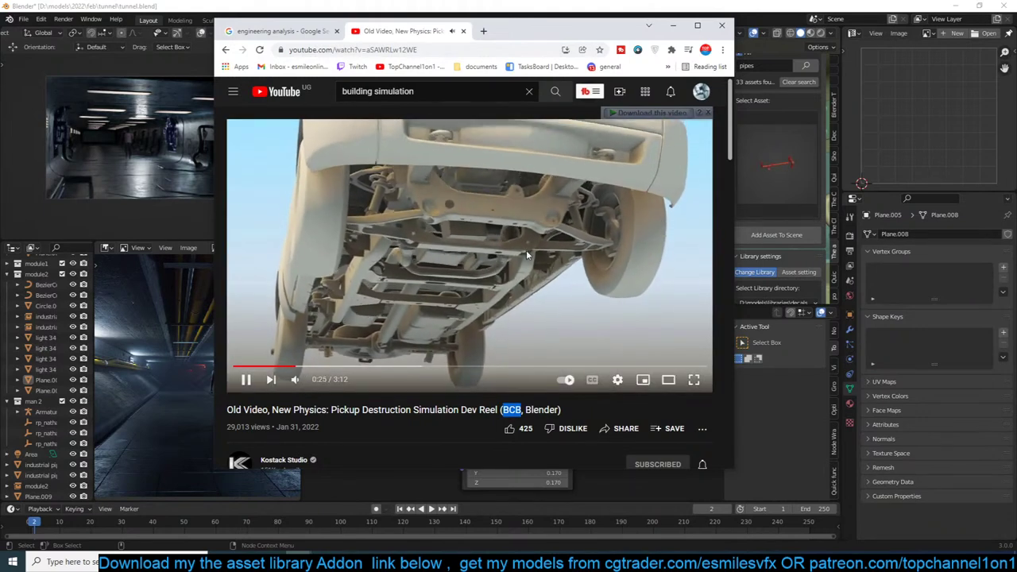
click(295, 380)
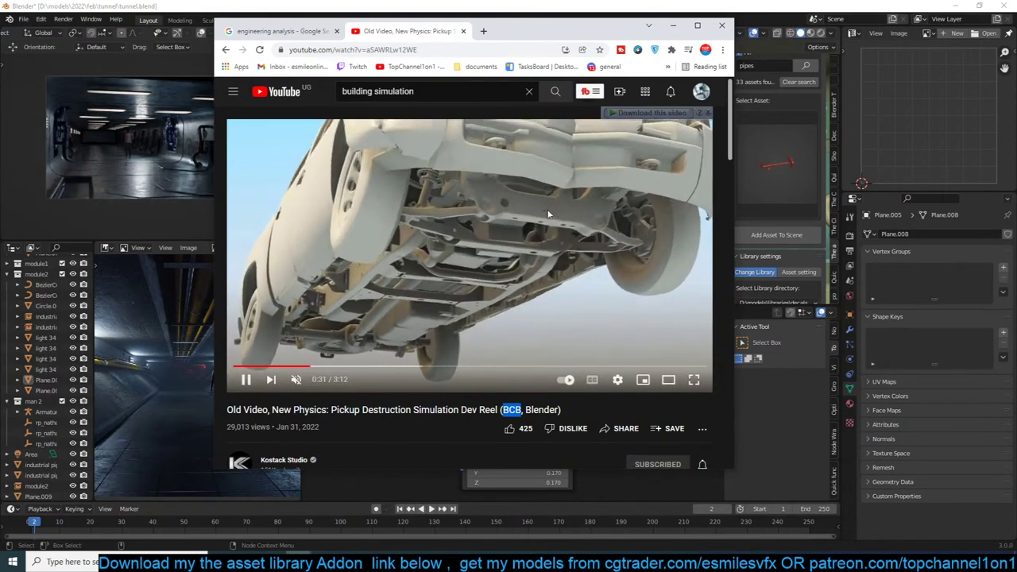
click(497, 235)
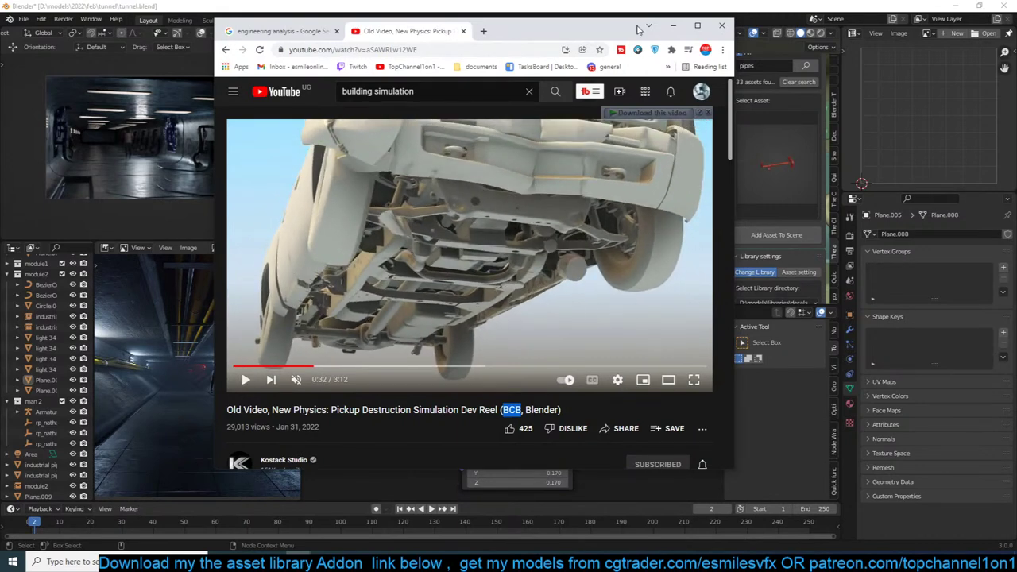
click(720, 27)
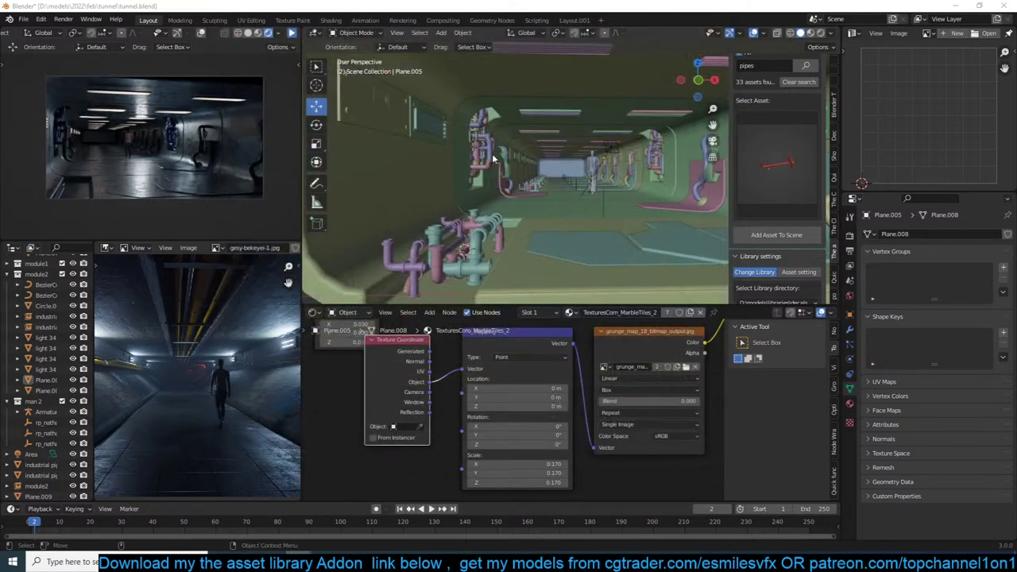
Select the industrial pipes at the tunnel's front corner and change Material.021's base color from red to dark yellow in its Principled BSDF node.
middle_drag(590, 178, 471, 178)
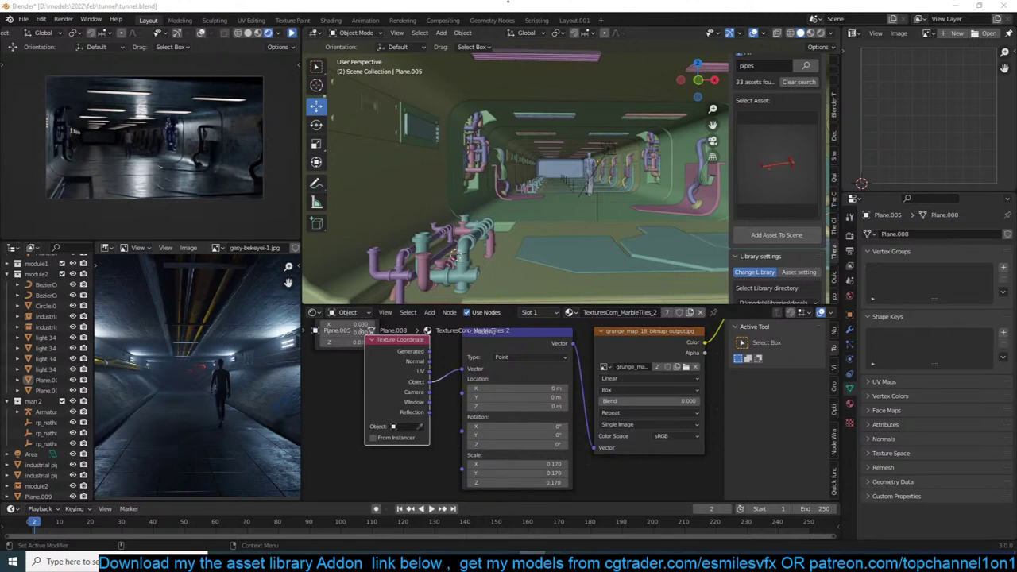
shift+middle_drag(358, 204, 421, 168)
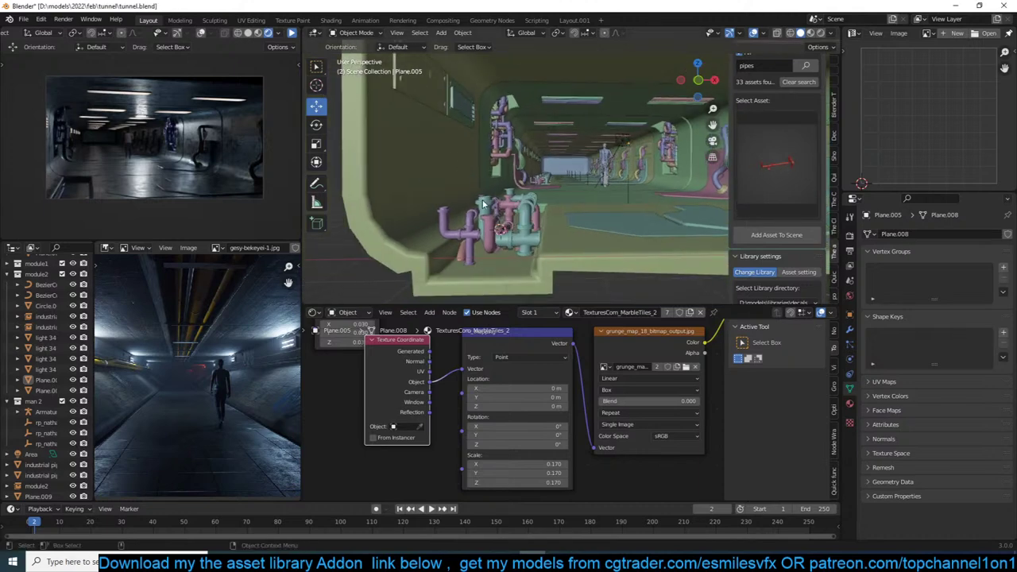
click(488, 212)
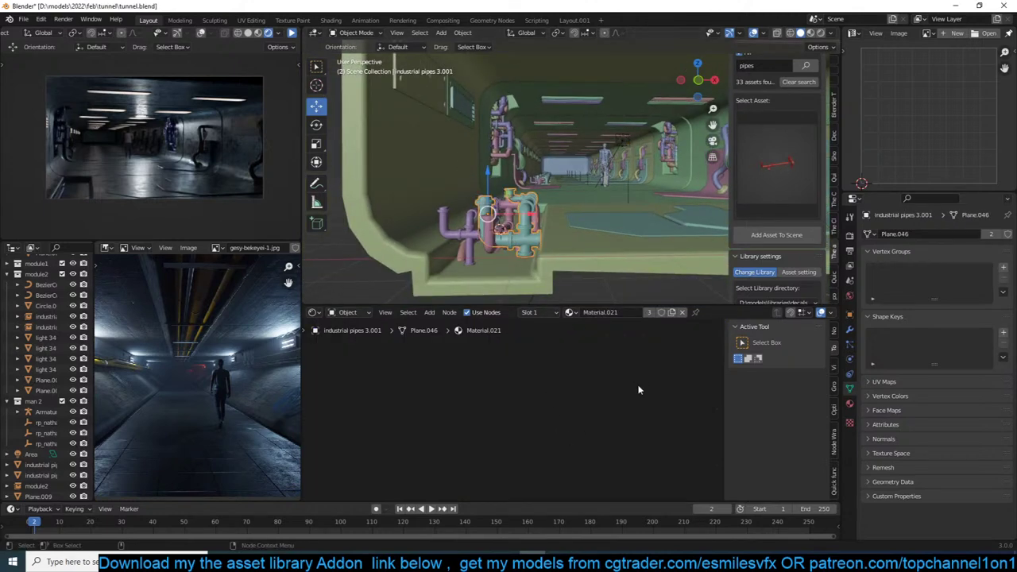
key(Home)
scroll(638, 389, up, 4)
click(554, 370)
scroll(554, 370, up, 4)
middle_drag(531, 366, 449, 354)
click(850, 405)
middle_drag(632, 351, 618, 391)
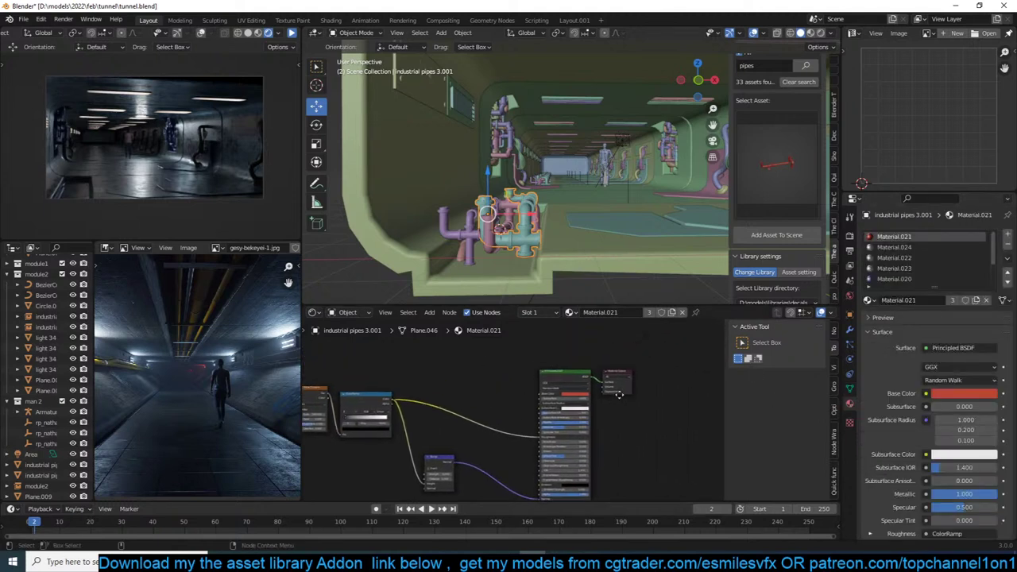
scroll(617, 393, up, 5)
click(614, 389)
drag(599, 330, 590, 334)
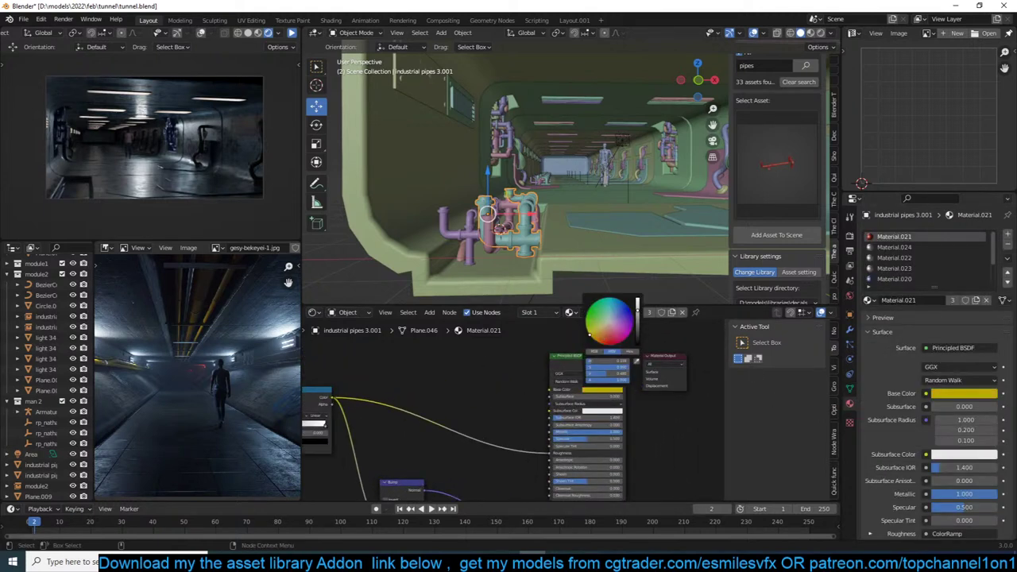
key(ctrl+s)
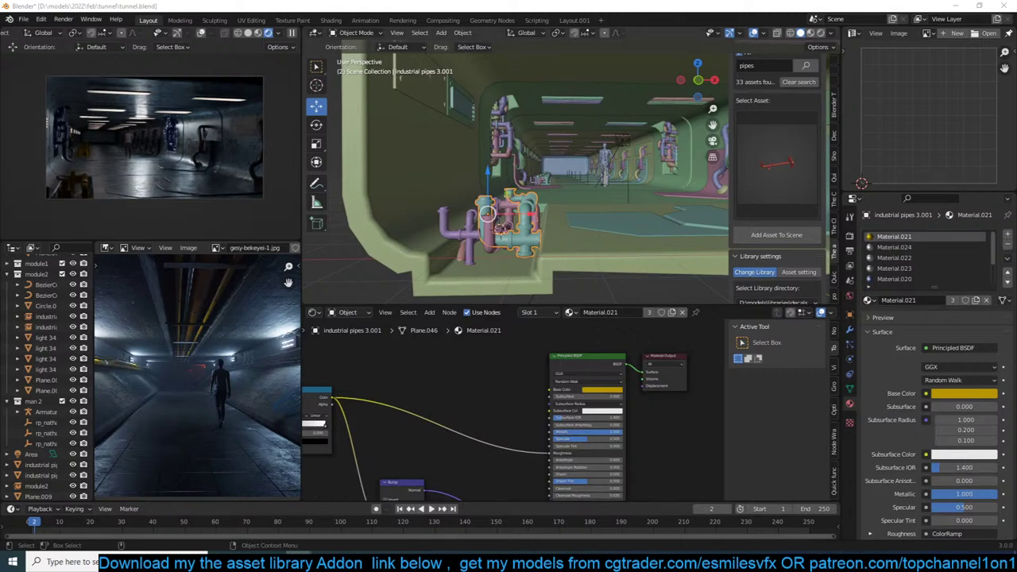
Set Material.021's Metallic to 0, brighten its yellow base color, and deselect the pipes.
click(501, 186)
click(543, 242)
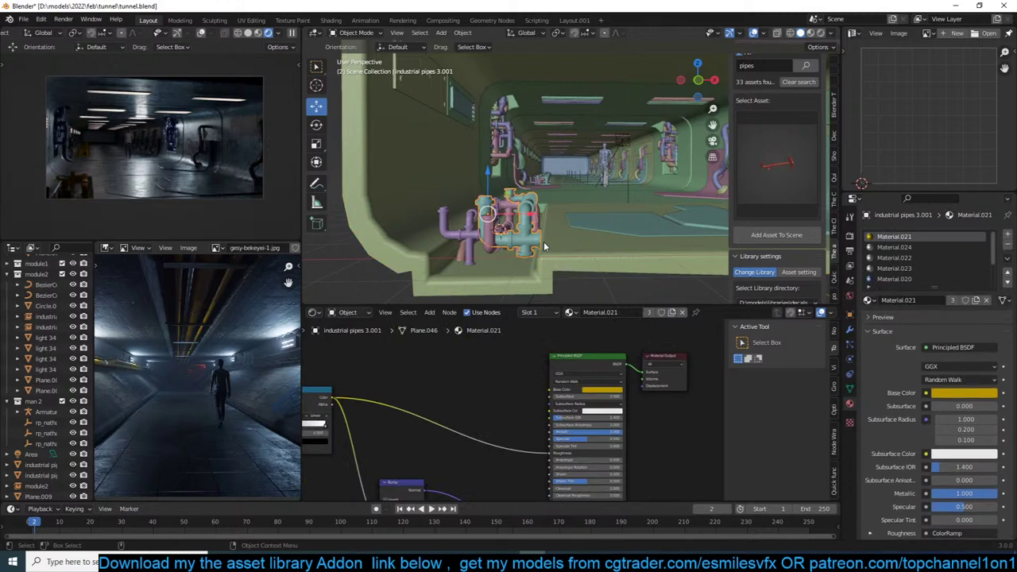
scroll(633, 423, up, 2)
drag(604, 440, 569, 441)
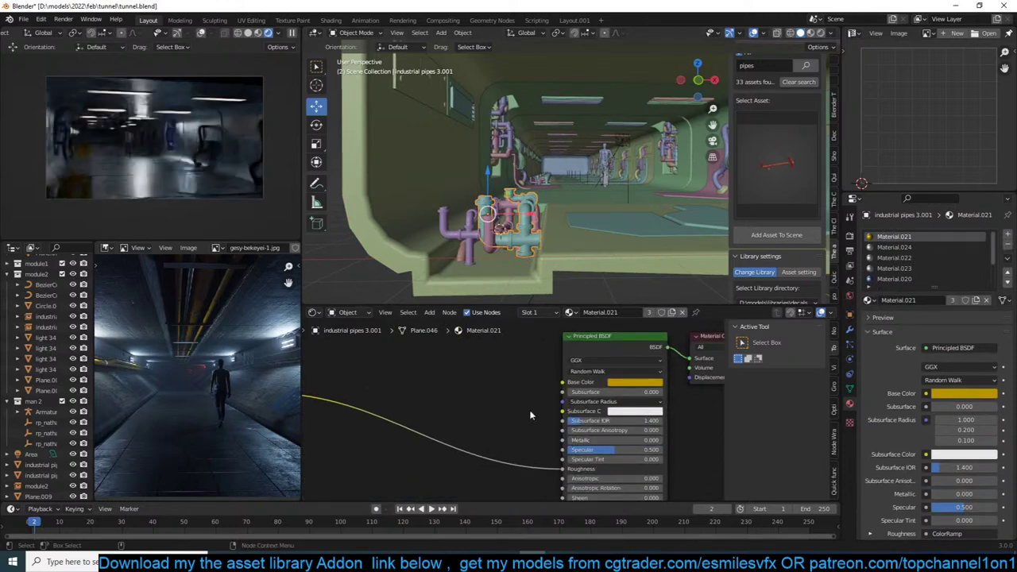
click(623, 383)
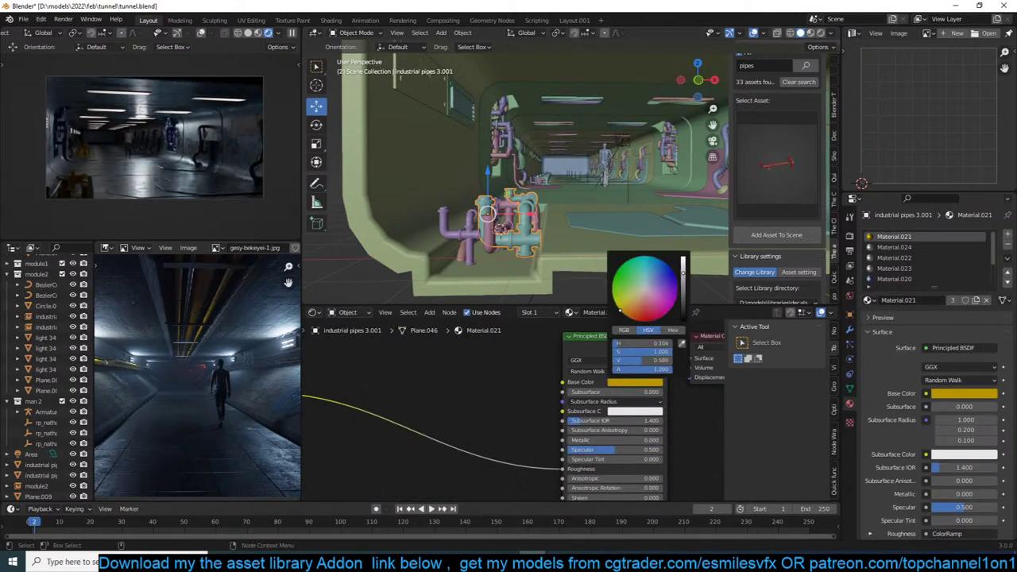
click(683, 261)
key(alt+a)
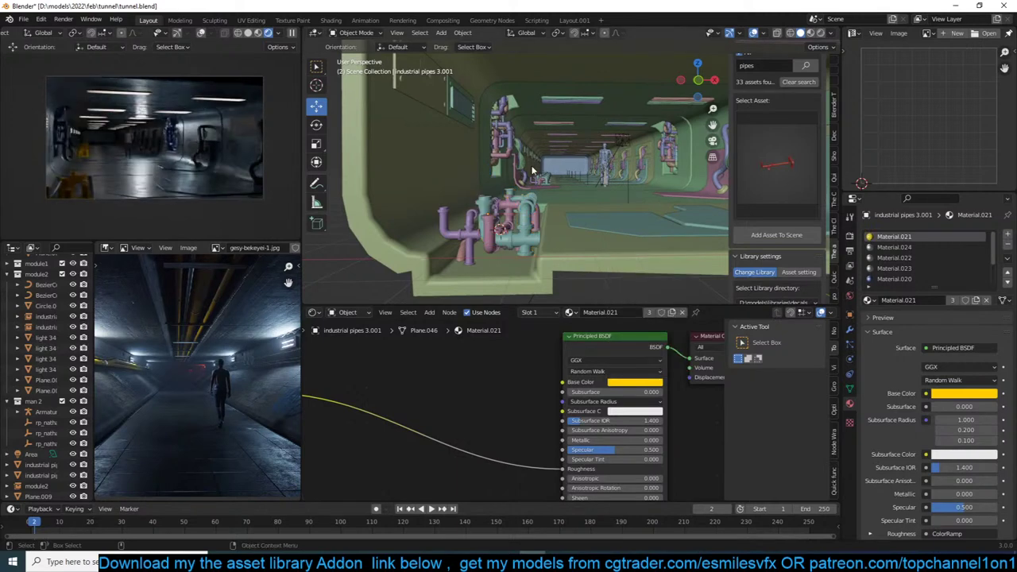
Save the tunnel file and place the 3D cursor on the tunnel's side wall.
middle_drag(532, 170, 576, 203)
scroll(508, 159, up, 4)
key(ctrl+s)
scroll(578, 186, up, 3)
scroll(545, 175, up, 1)
shift+right_click(582, 134)
key(shift+a)
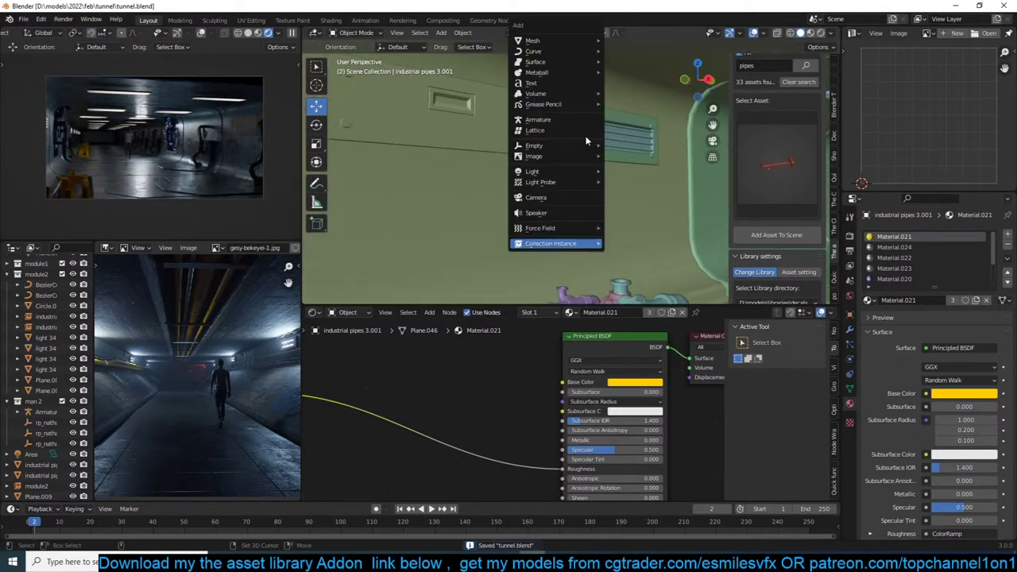
scroll(614, 246, down, 3)
middle_drag(469, 214, 619, 229)
scroll(532, 202, down, 4)
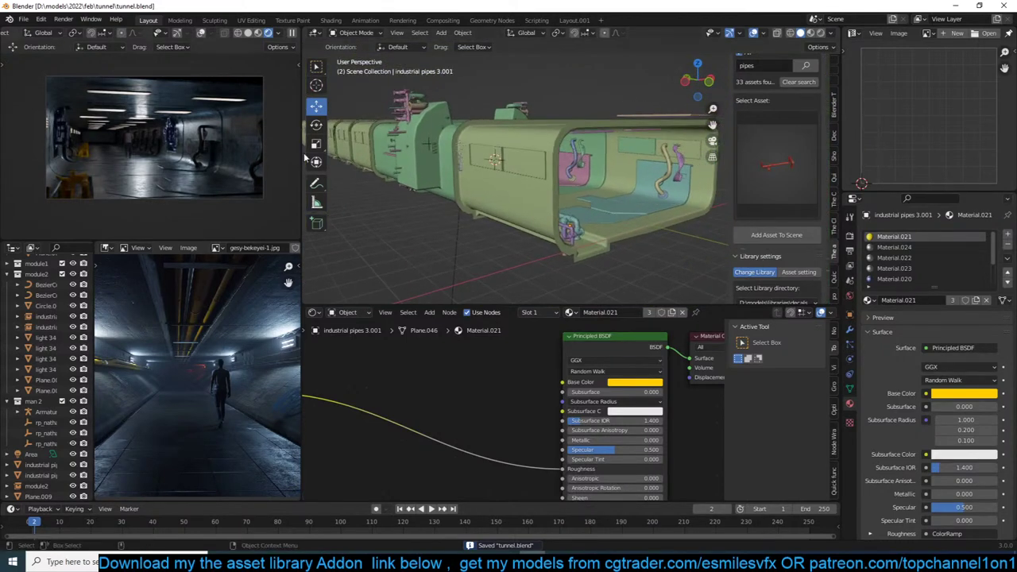
Switch the camera viewport to Material Preview lit by the scene's own lighting, and save the file.
click(271, 34)
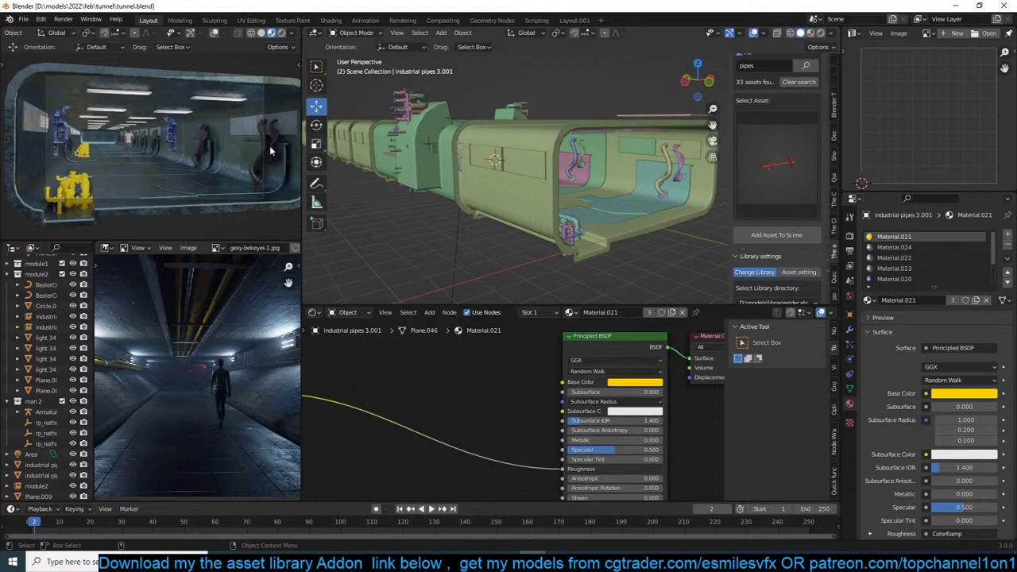
click(292, 33)
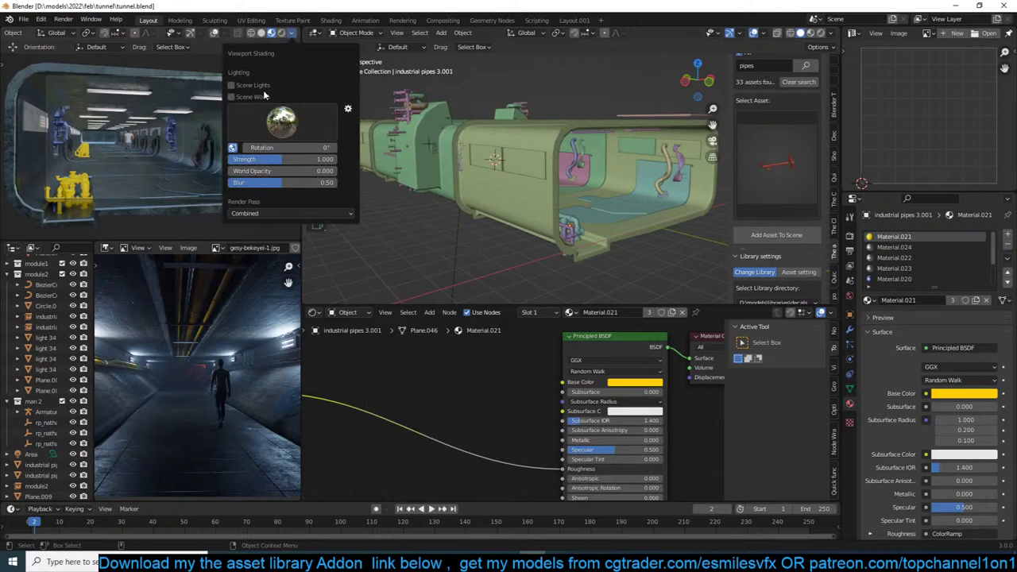
click(253, 93)
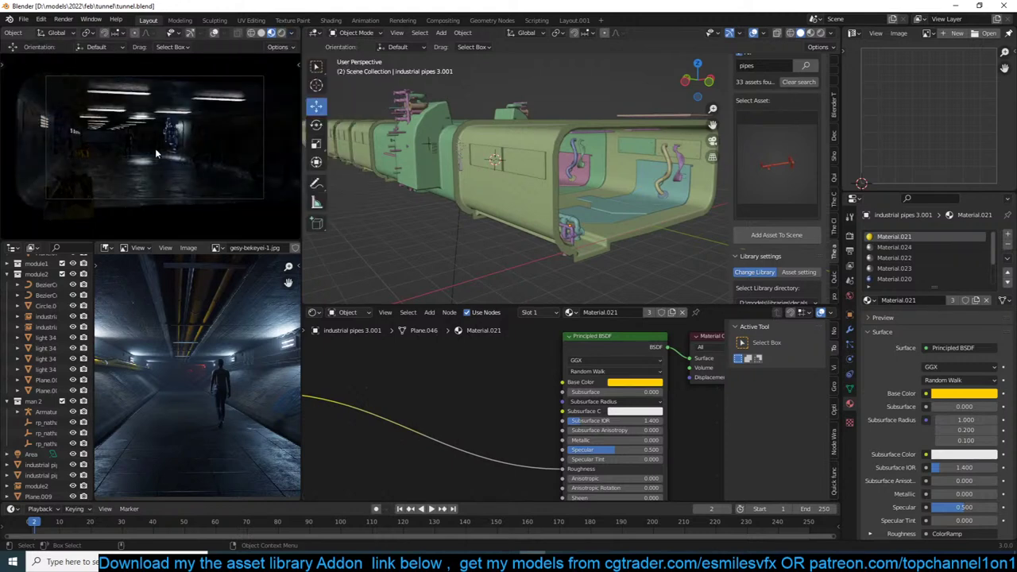
scroll(157, 155, up, 2)
key(ctrl+s)
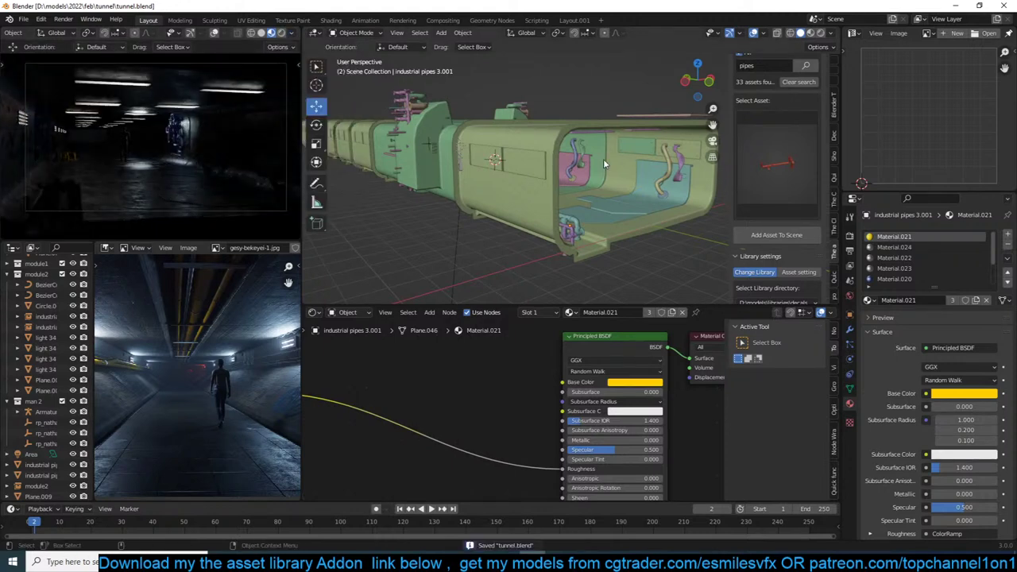
Examine the dark tunnel reference image at full-window size, then restore the layout.
scroll(194, 413, down, 2)
scroll(198, 407, up, 4)
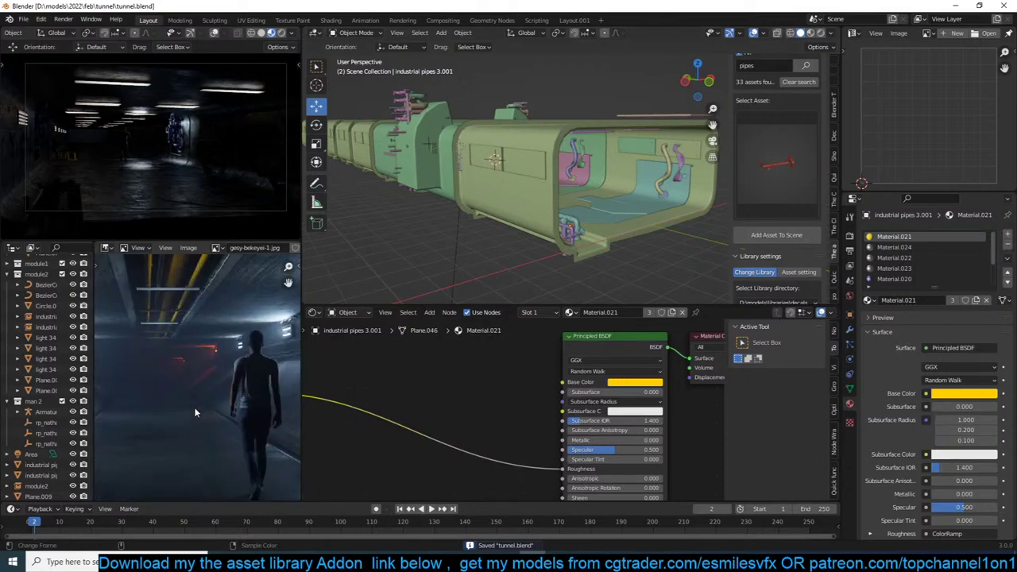
key(ctrl+space)
scroll(413, 262, up, 3)
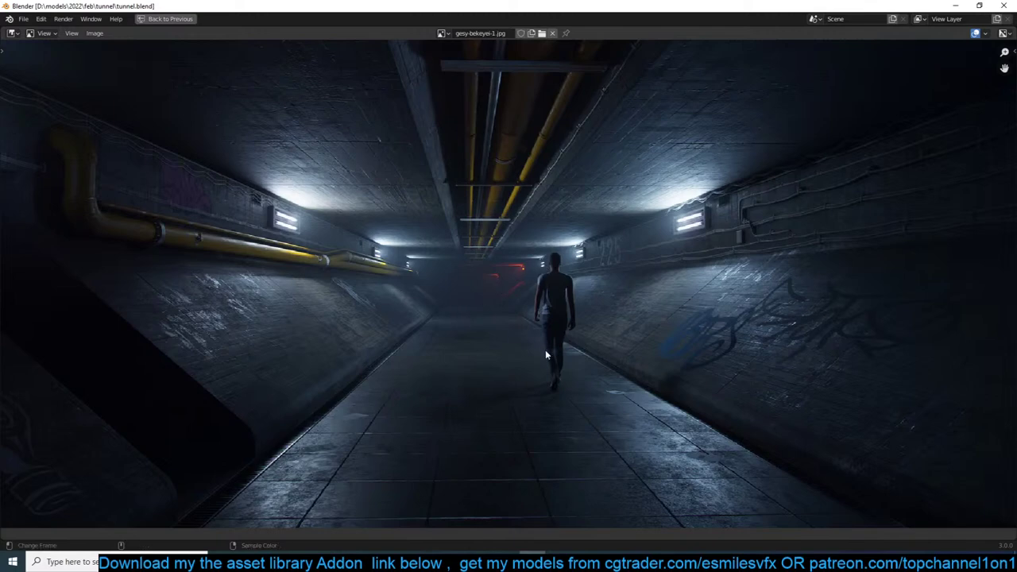
key(ctrl+space)
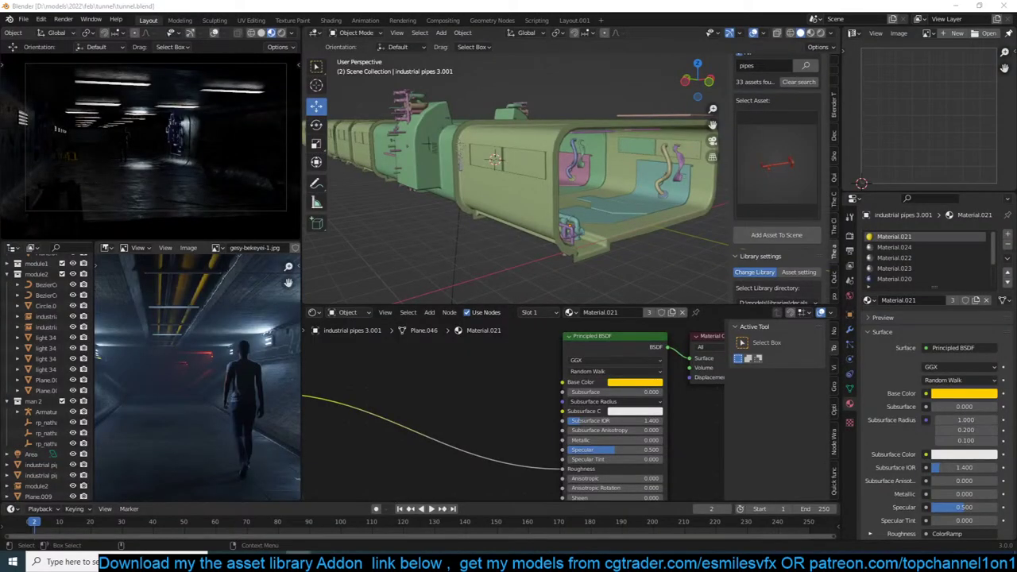
Switch to the ArtStation page Tunnel to Section 226 in the browser and look through its tunnel renders.
key(alt+Tab)
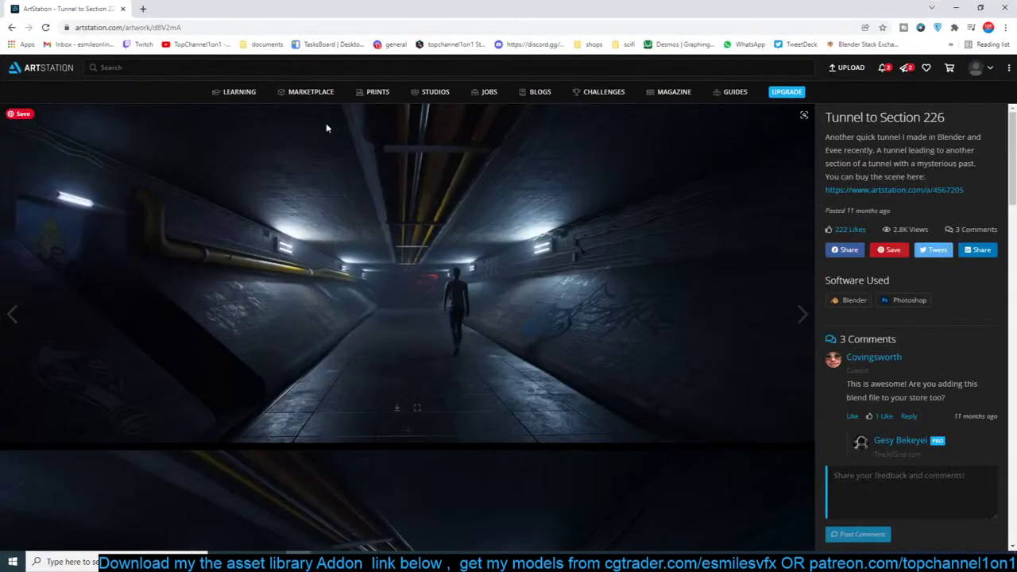
scroll(866, 306, up, 2)
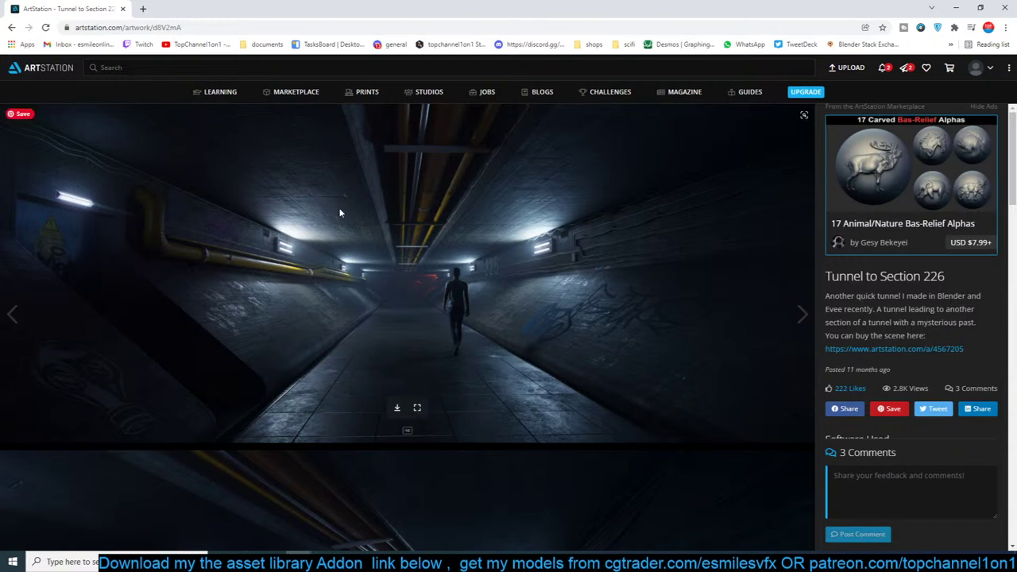
scroll(449, 382, down, 5)
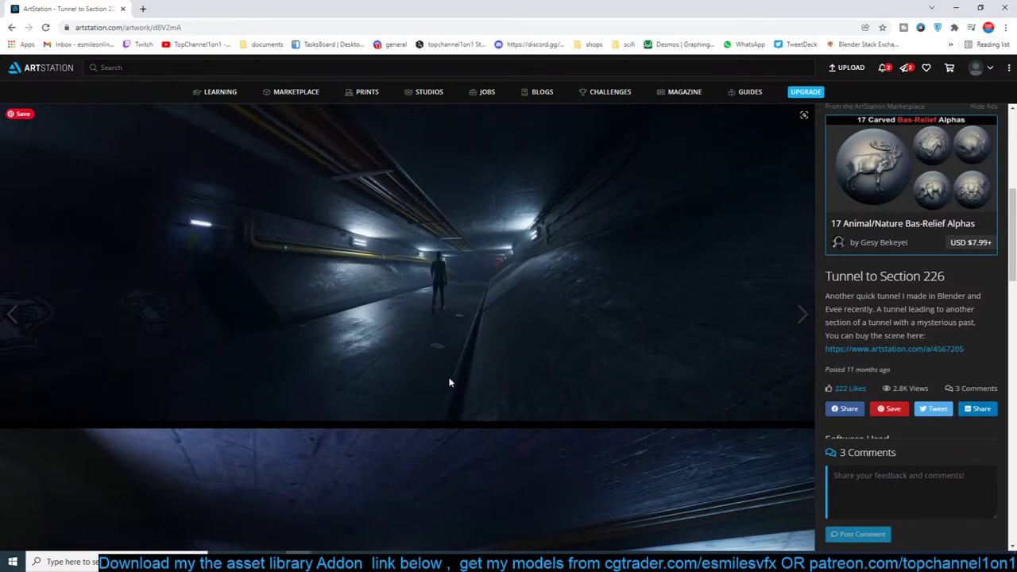
scroll(449, 382, down, 4)
scroll(449, 382, down, 5)
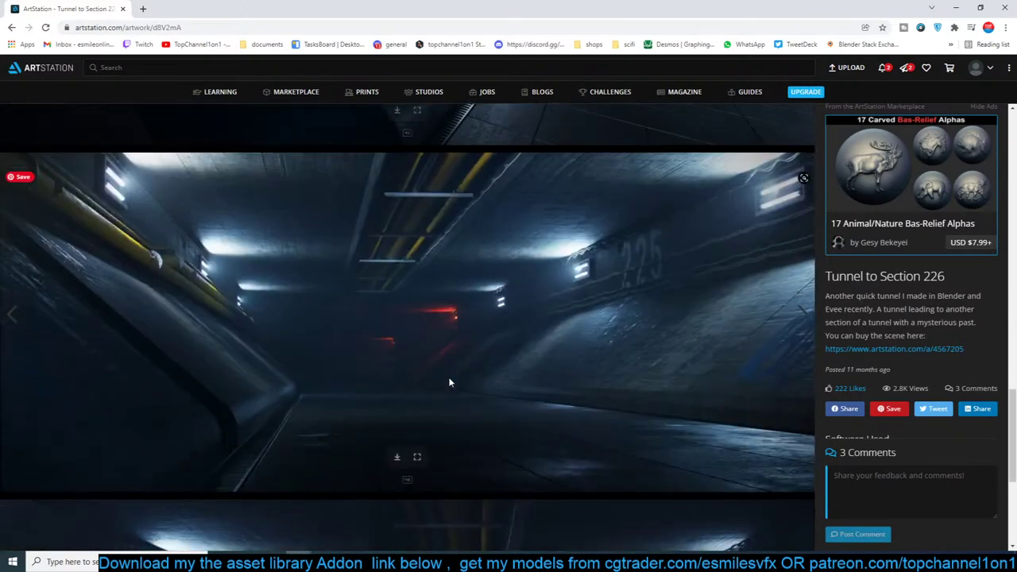
scroll(449, 382, down, 4)
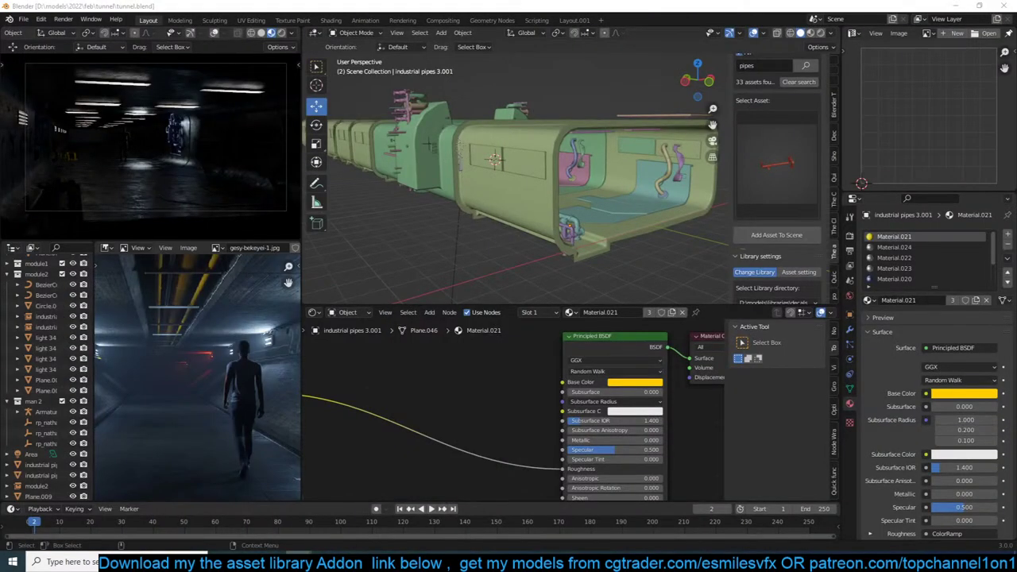
click(680, 176)
key(KP_Divide)
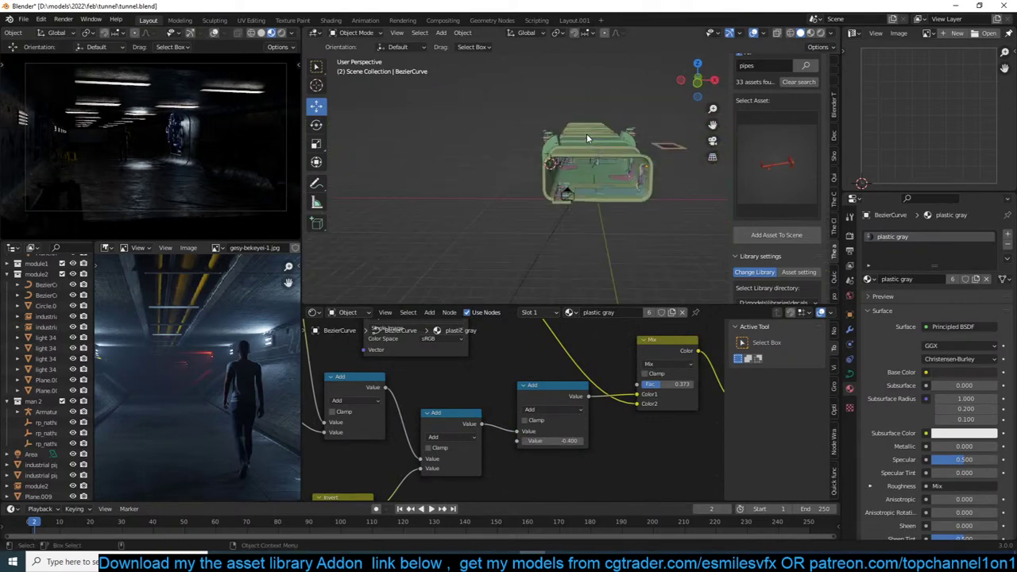
key(shift+a)
key(Escape)
key(KP_Divide)
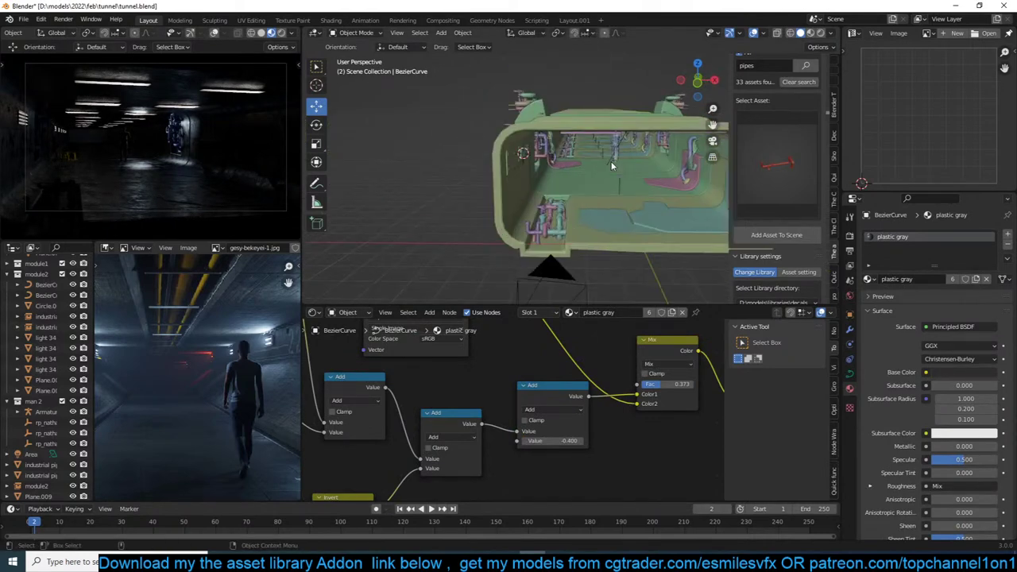
Add an area light at the first ceiling light fixture and scale it to about 0.44.
scroll(579, 110, up, 1)
shift+middle_drag(579, 111, 569, 191)
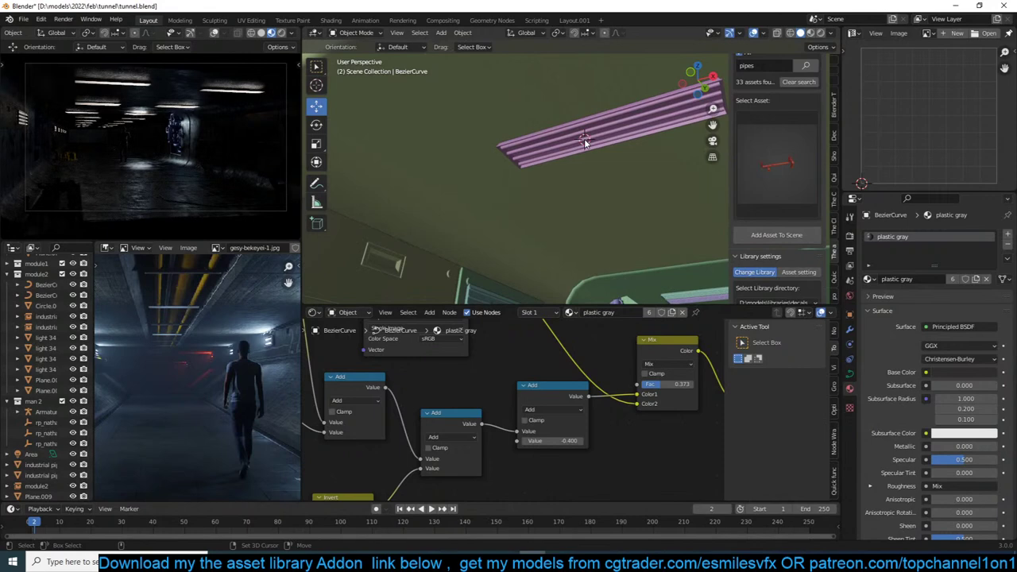
key(shift+a)
mouse_move(548, 172)
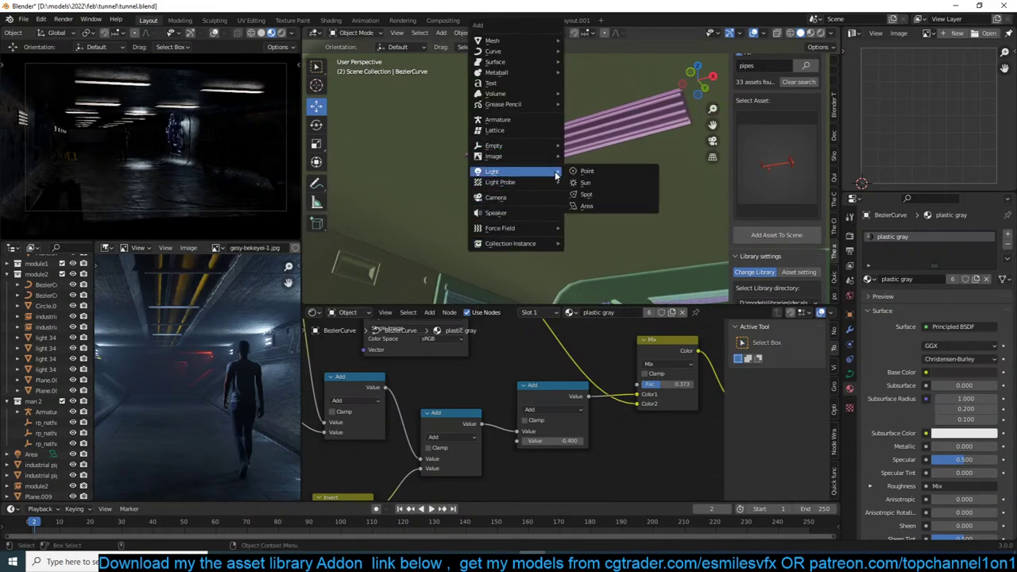
click(586, 206)
key(s)
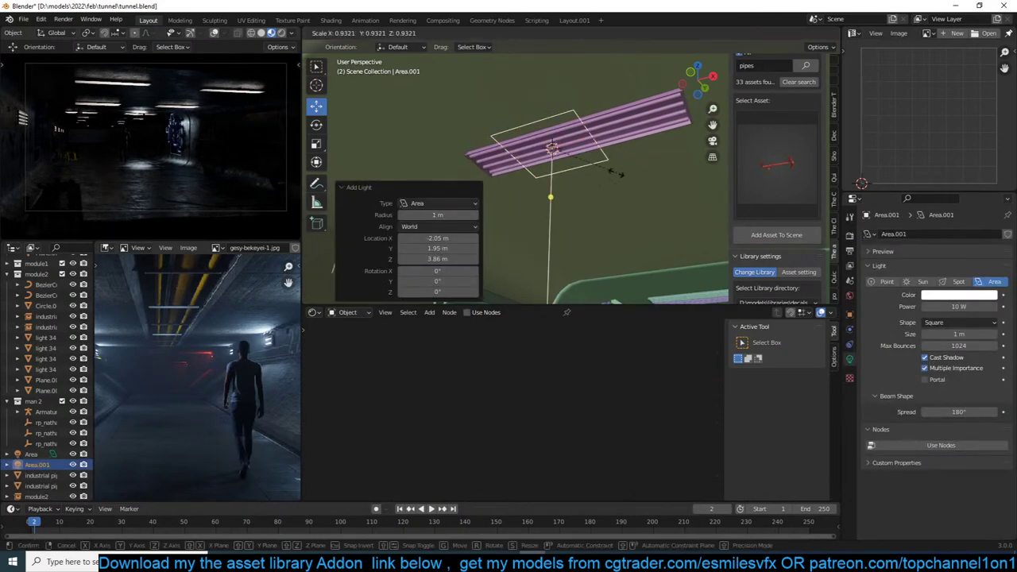
click(584, 159)
Stretch the area light along X to match the ceiling fixture's length and position it just beneath the fixture.
key(s)
key(x)
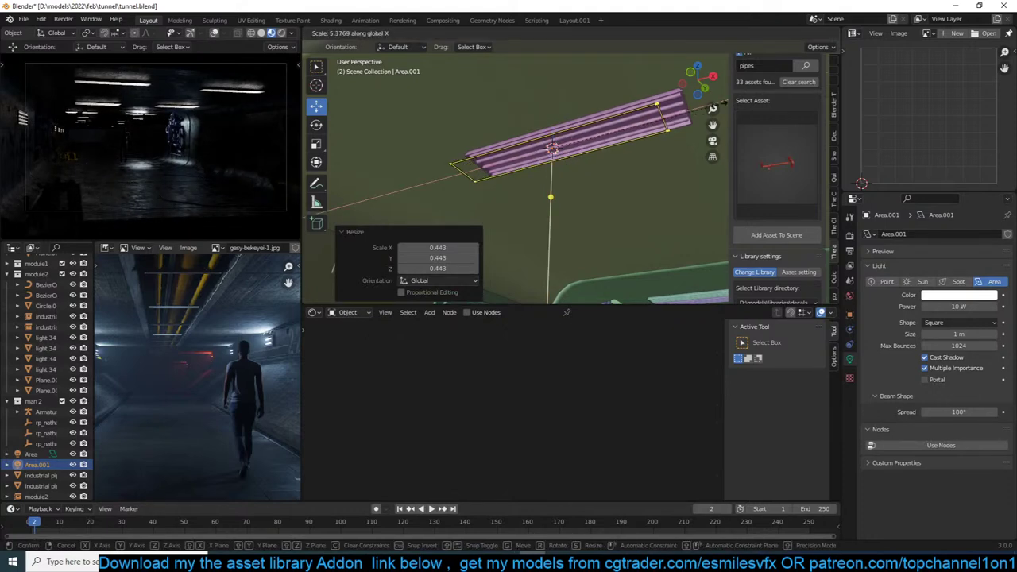
click(719, 103)
drag(586, 141, 621, 130)
mouse_move(621, 130)
middle_down()
mouse_move(584, 141)
mouse_move(583, 171)
mouse_move(592, 175)
mouse_move(622, 113)
middle_up()
key(g)
key(z)
click(580, 185)
Find the ceiling fixture's collection in the scene hierarchy and move the area light into the module1 collection.
click(611, 129)
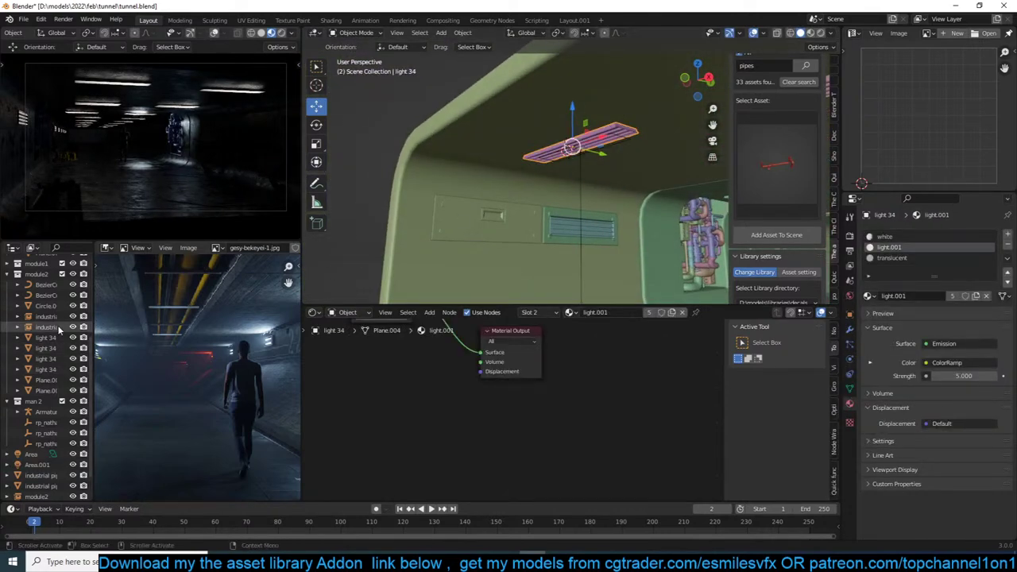
key(KP_Decimal)
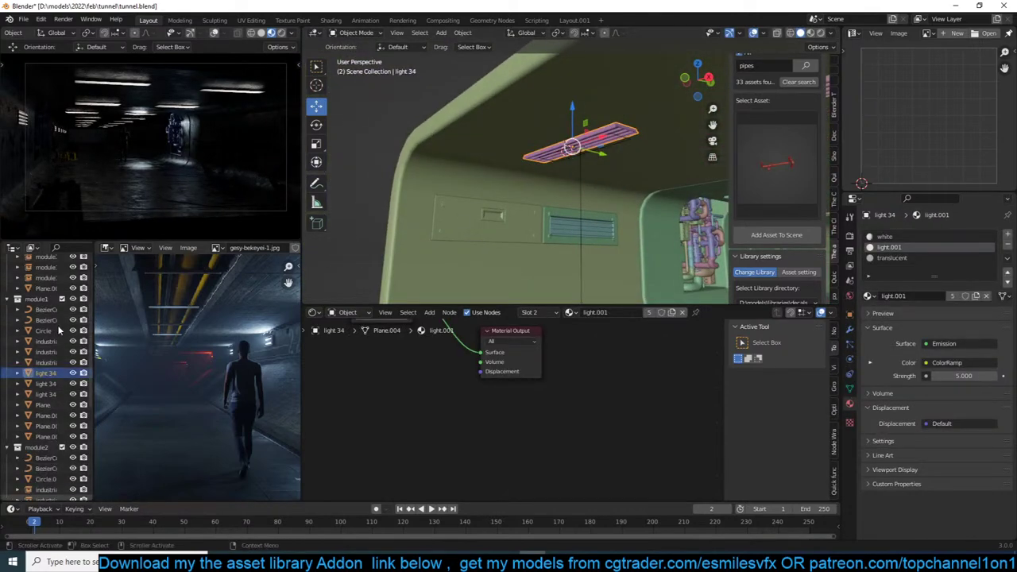
click(581, 182)
key(m)
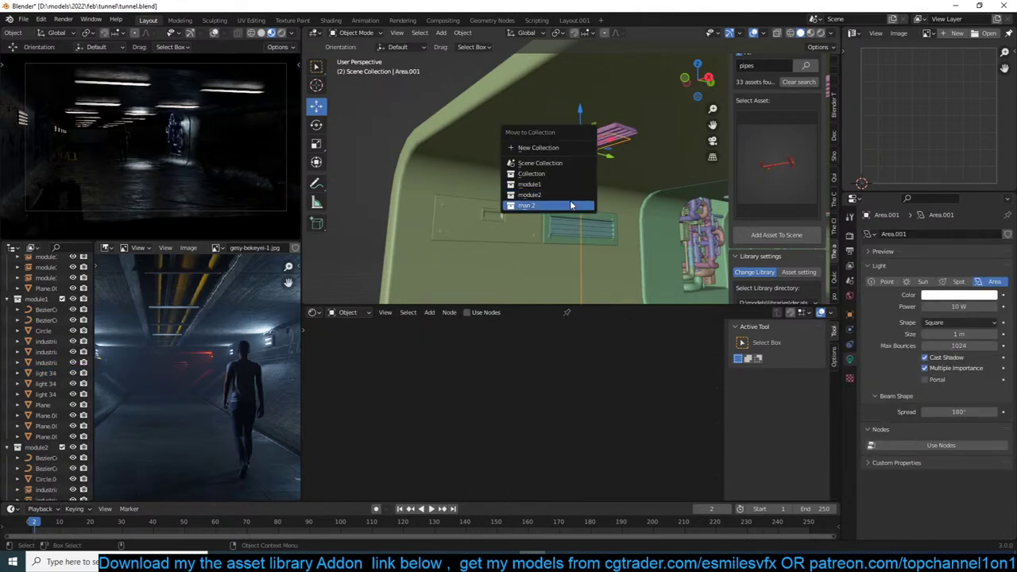
click(580, 183)
key(KP_Decimal)
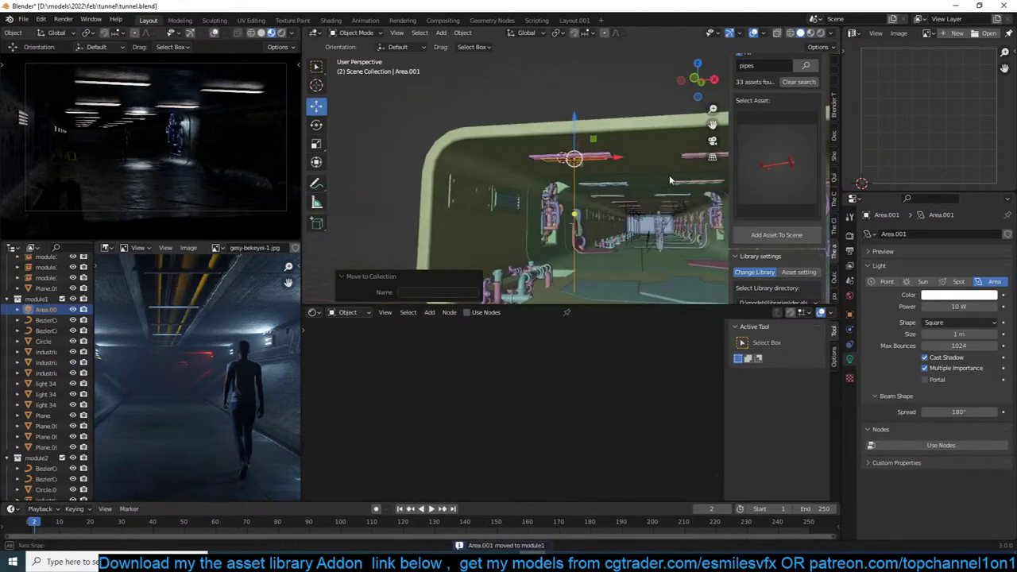
Create a linked duplicate of the area light at the second ceiling fixture, offset about 4.15 m in X and 0.73 m in Y.
key(shift+d)
key(x)
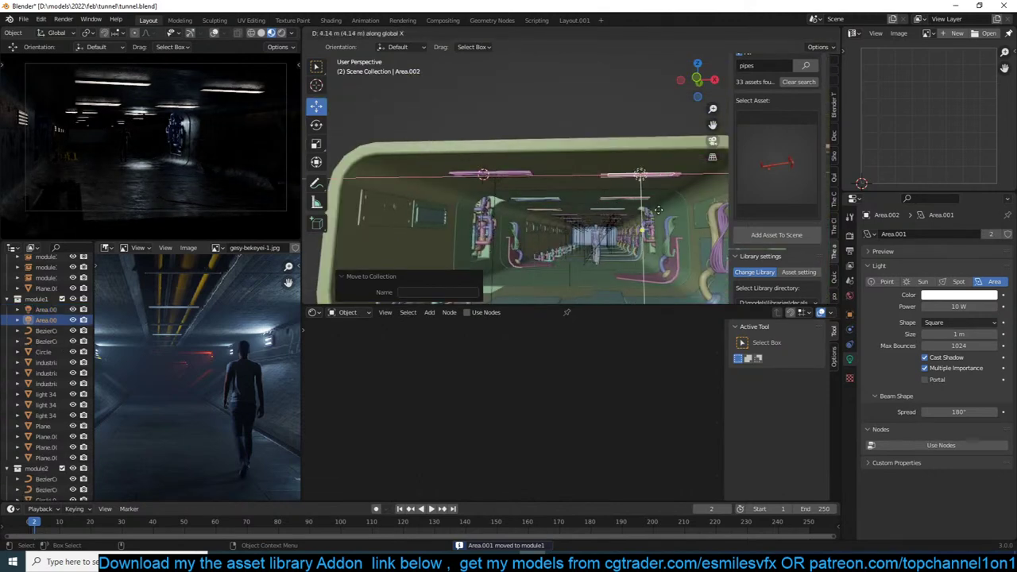
click(658, 210)
key(KP_Decimal)
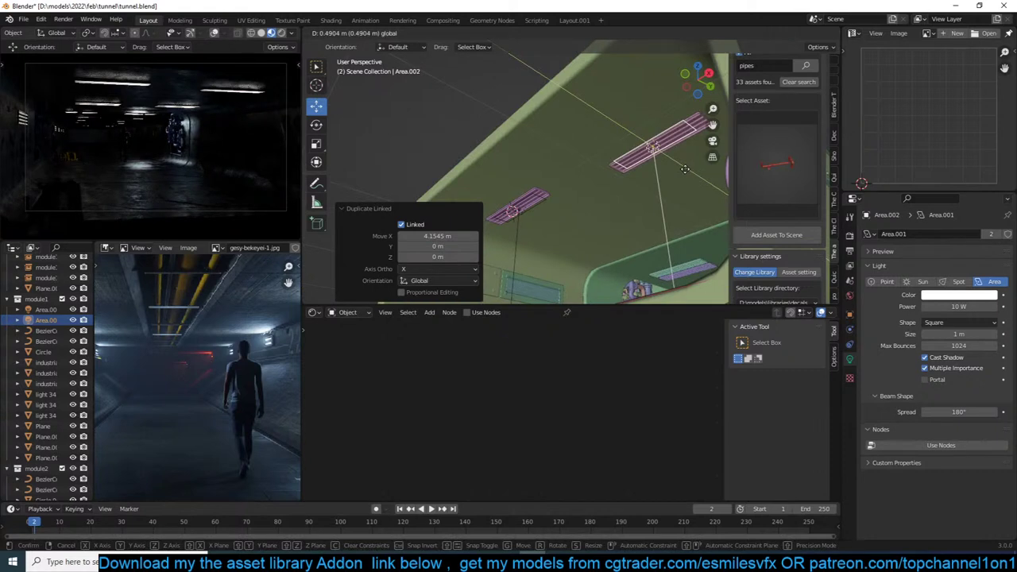
key(y)
click(685, 169)
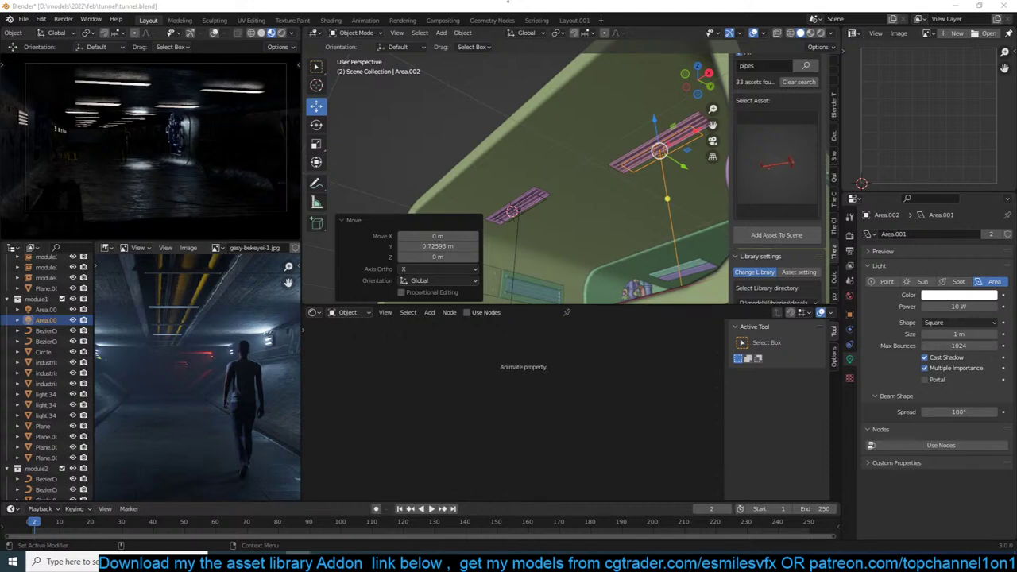
Save the tunnel file and look over the pipe assets in the library.
click(655, 220)
shift+middle_drag(722, 188, 721, 208)
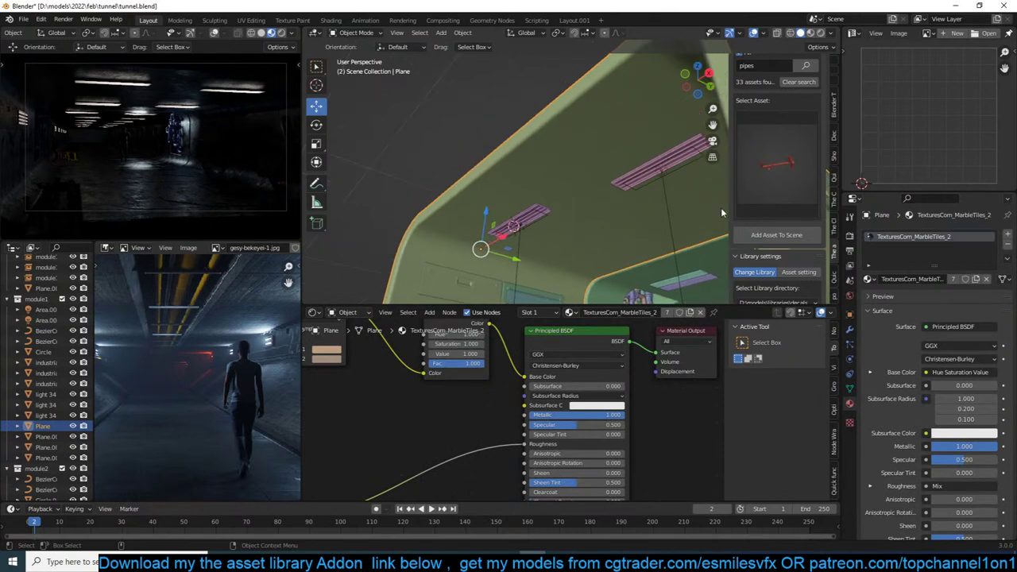
key(ctrl+s)
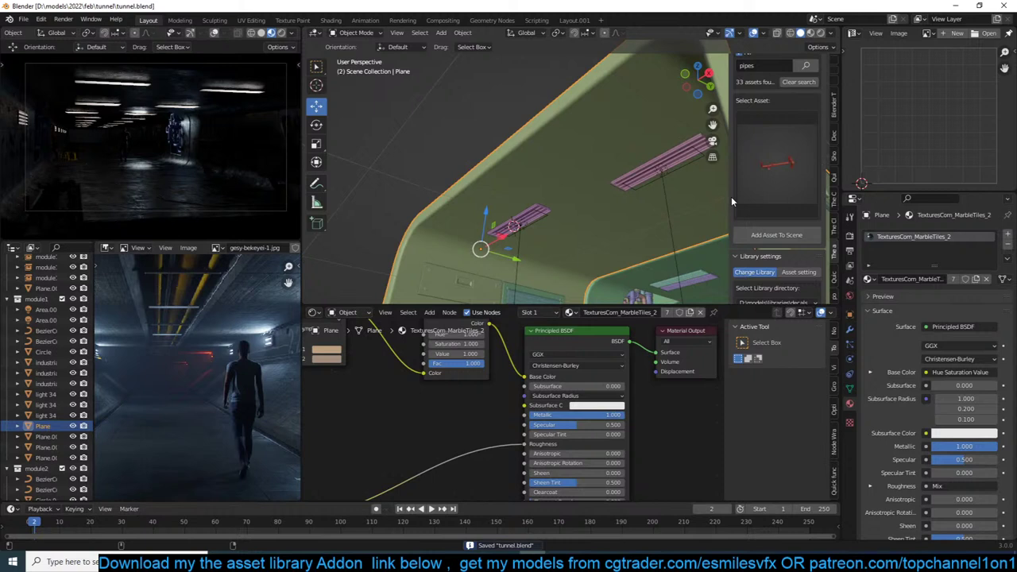
click(756, 195)
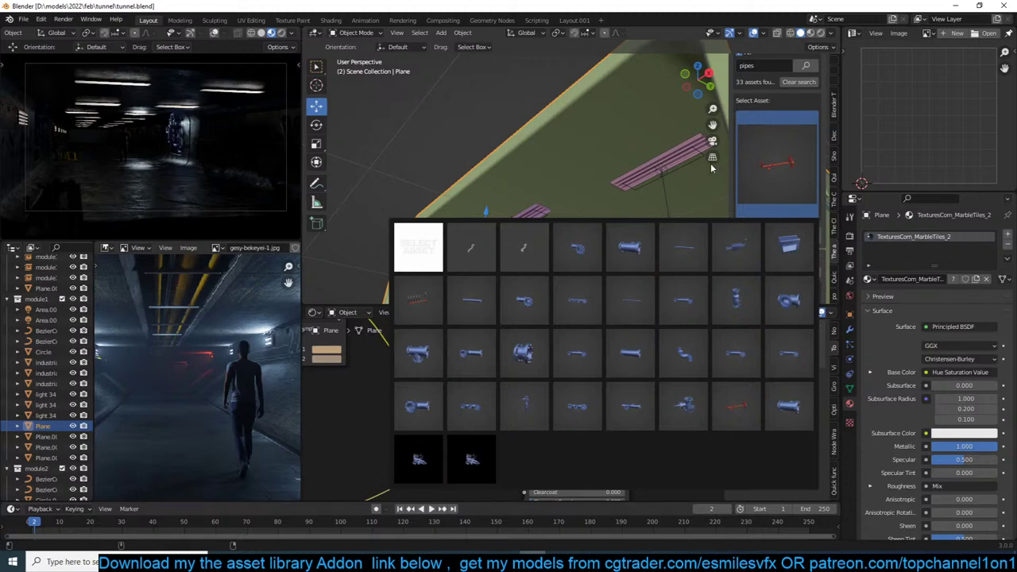
Center the duplicated area light under its fixture, shifting it about -0.07 m in Y and adjusting its height to sit just below.
middle_drag(620, 163, 626, 128)
click(646, 211)
key(KP_Decimal)
scroll(551, 213, up, 4)
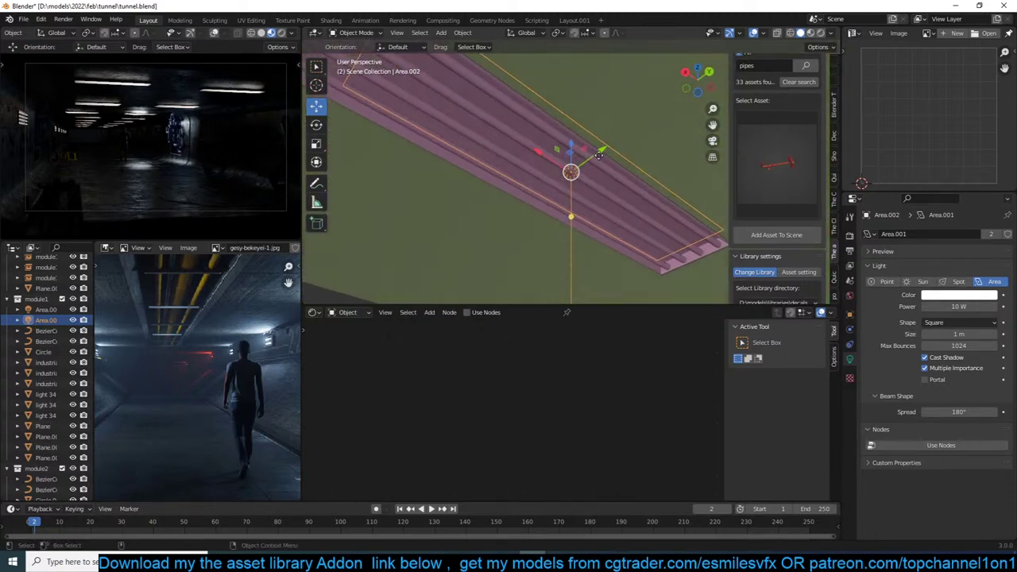
drag(602, 150, 589, 159)
middle_drag(589, 162, 637, 201)
key(g)
key(z)
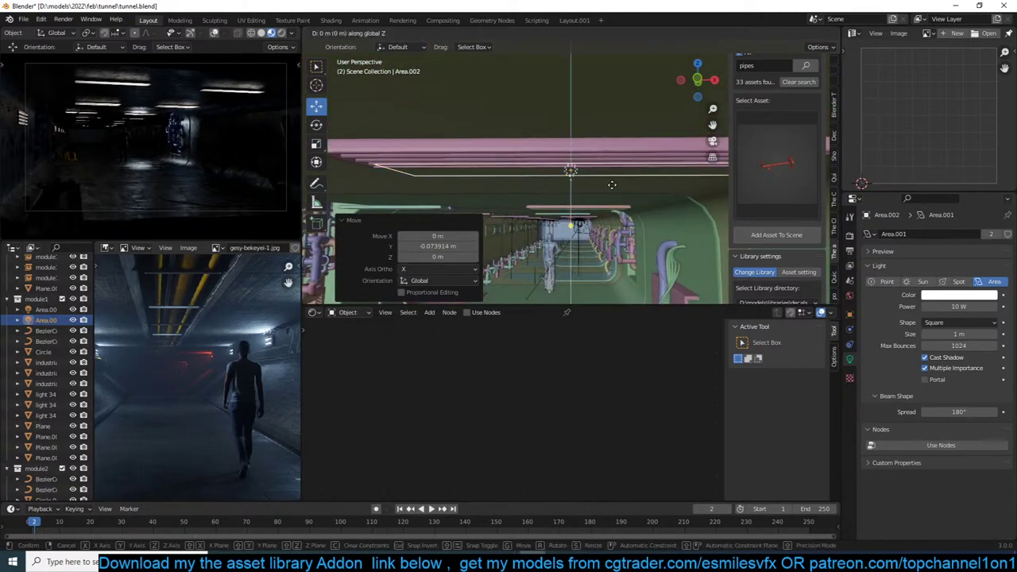
click(615, 177)
key(g)
key(z)
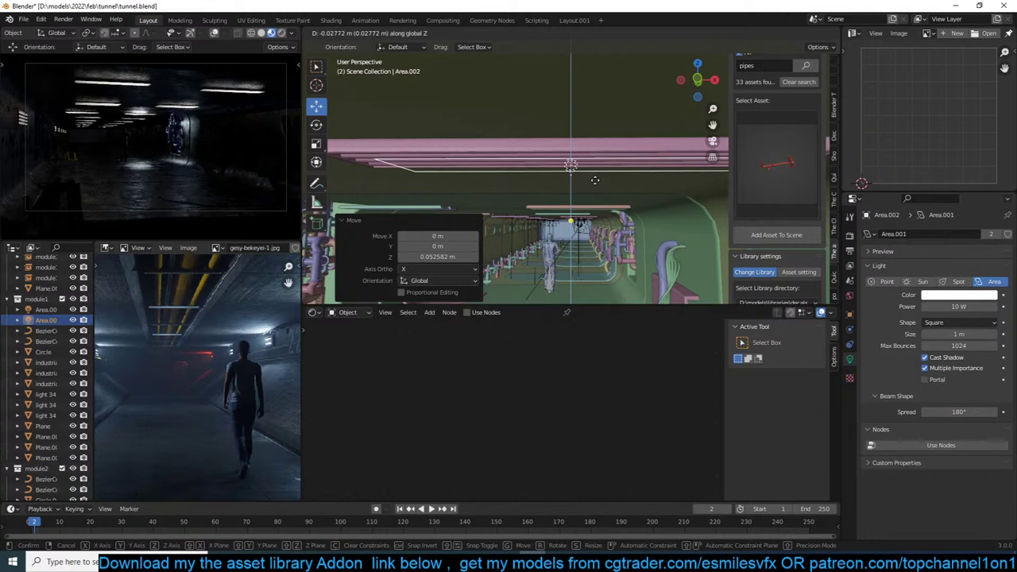
click(595, 179)
Reduce the area light's size to about 0.871 m and narrow the duplicate along Y to about 0.84.
middle_drag(595, 179, 603, 163)
shift+middle_drag(524, 162, 605, 159)
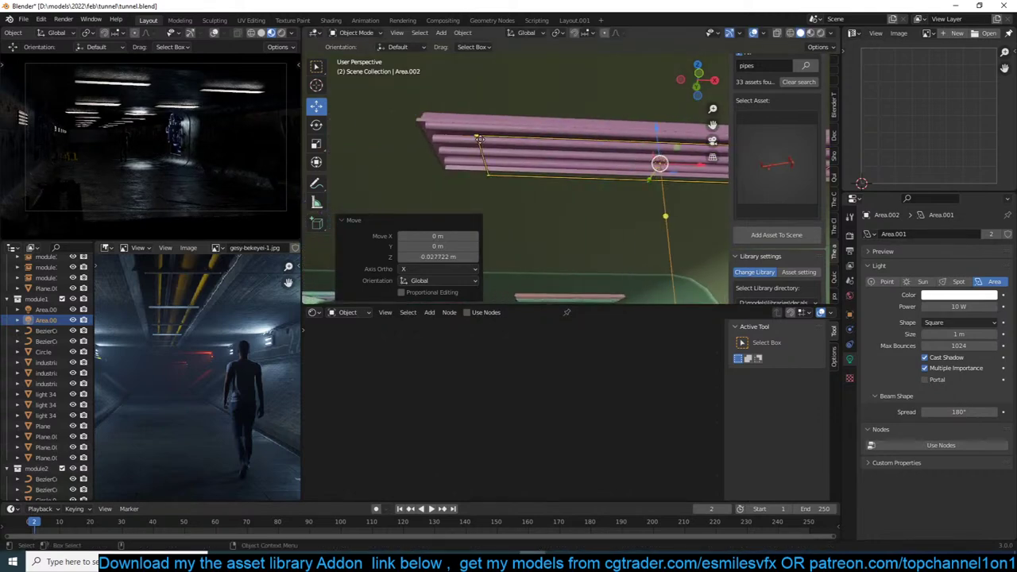
drag(479, 138, 363, 161)
middle_drag(477, 141, 651, 144)
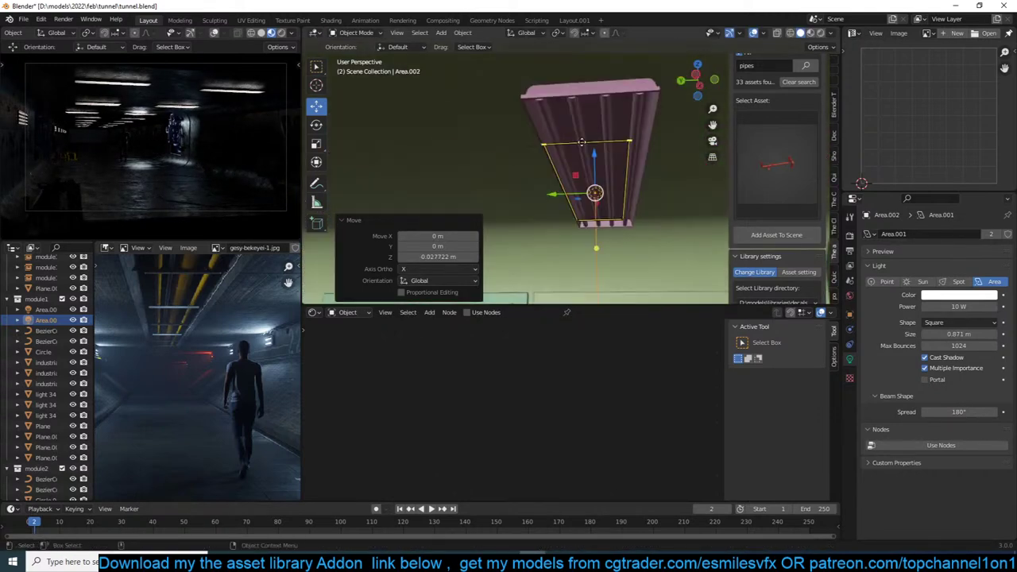
key(s)
key(y)
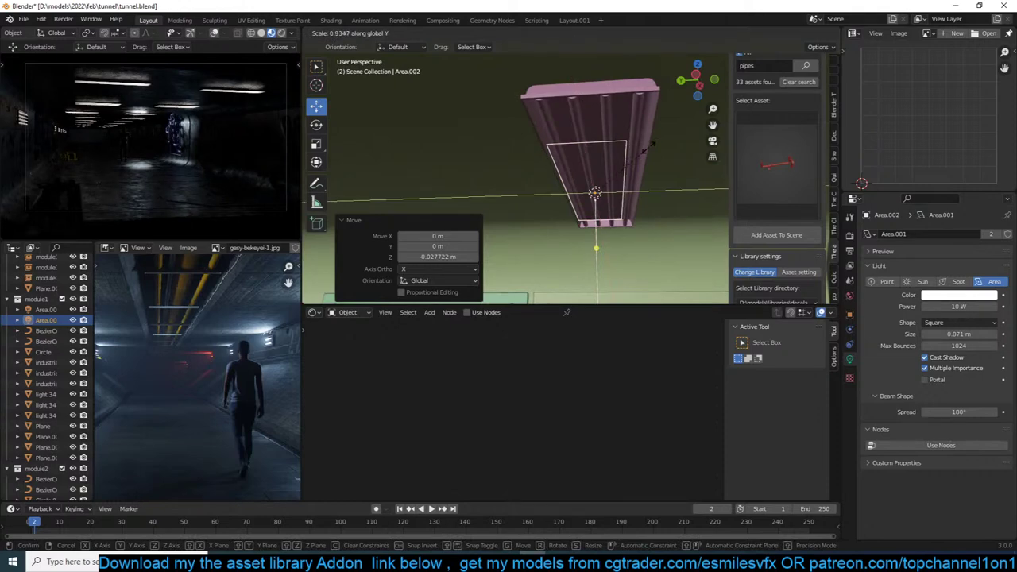
click(643, 150)
middle_drag(643, 150, 612, 162)
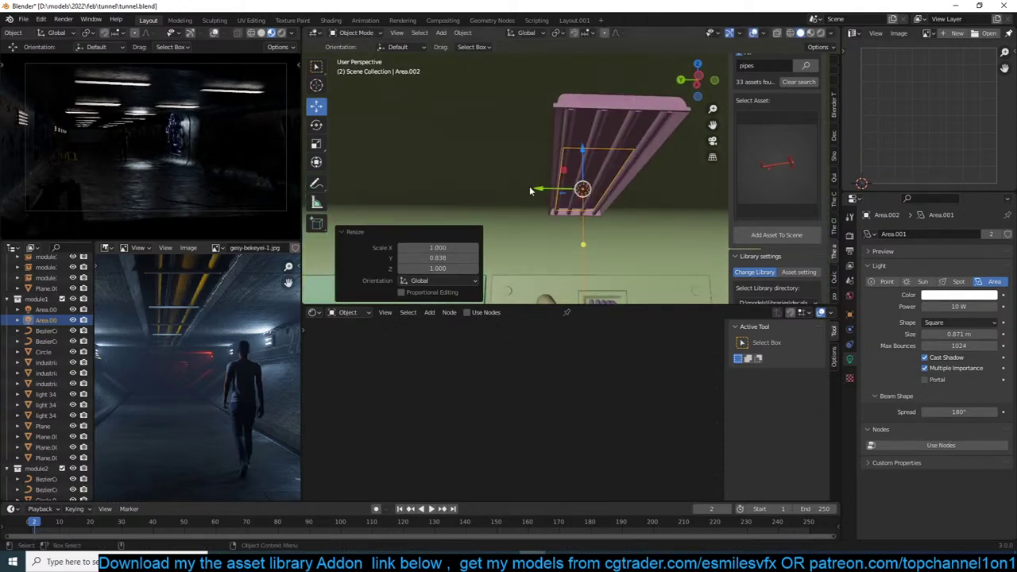
Realign the duplicated light in Y, lengthen it along X by about 1.37 to fill the fixture, and save the file.
drag(537, 188, 593, 176)
mouse_move(593, 176)
middle_down()
mouse_move(483, 155)
mouse_move(707, 178)
mouse_move(591, 188)
mouse_move(631, 175)
mouse_move(578, 188)
mouse_move(602, 206)
mouse_move(606, 179)
middle_up()
key(s)
key(x)
click(591, 188)
key(ctrl+s)
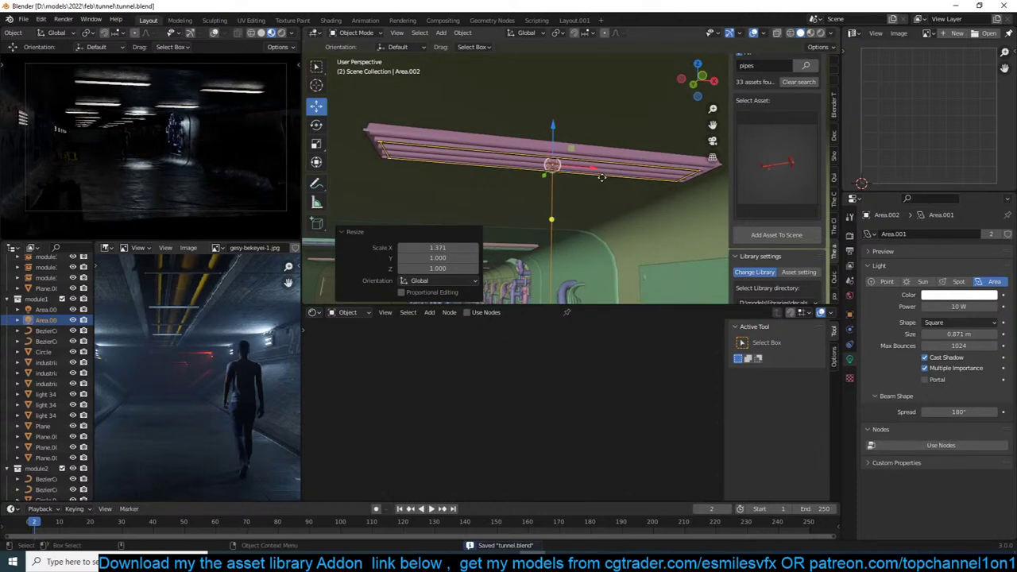
Widen the duplicated area light along Y by about 1.28 to fit the fixture's width.
middle_drag(601, 177, 626, 162)
key(s)
key(x)
key(y)
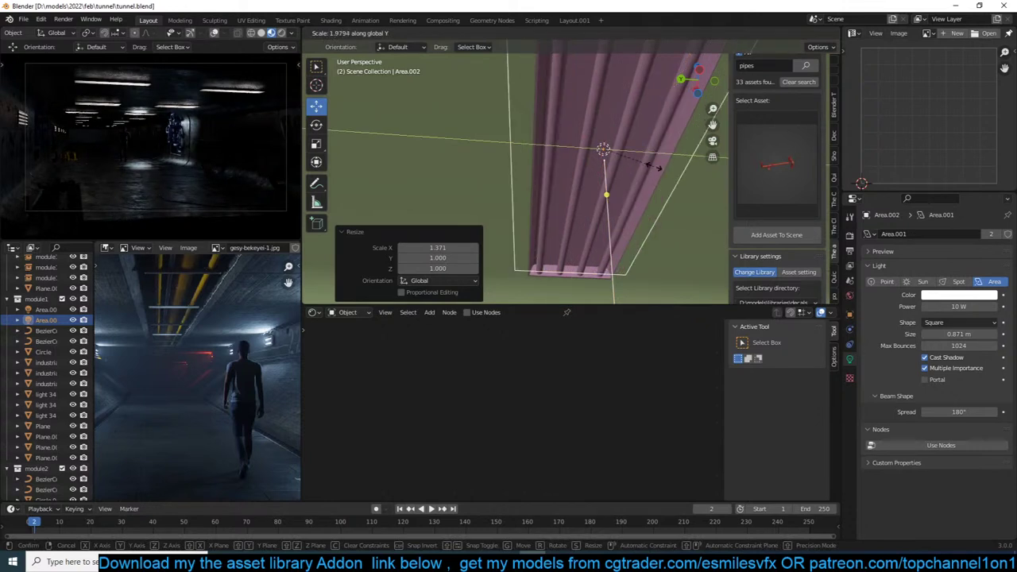
click(636, 168)
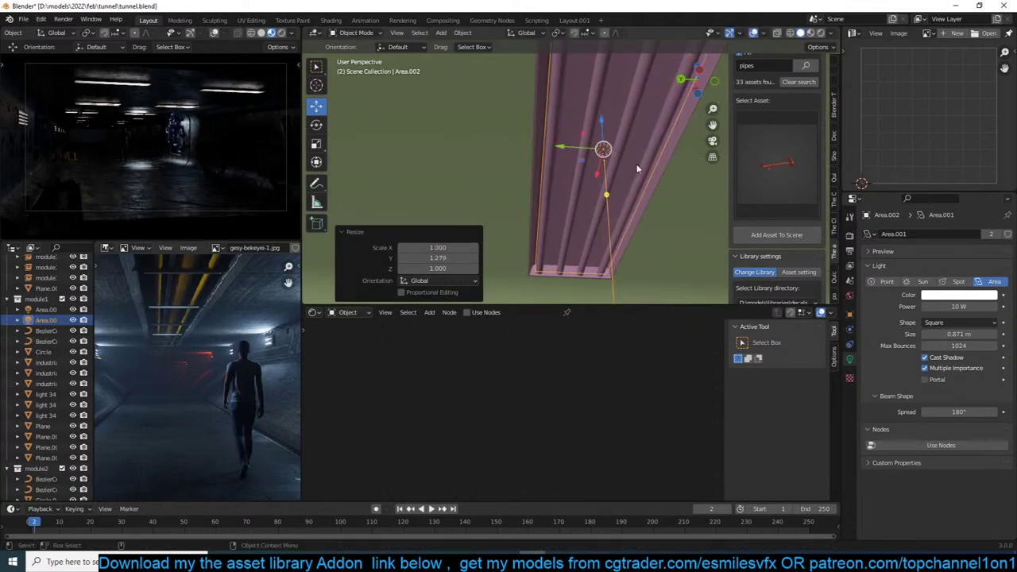
Give the area light a warm peach color and a power of 100 W, and save the file.
click(961, 295)
mouse_move(943, 198)
mouse_down()
mouse_move(936, 216)
mouse_move(947, 191)
mouse_move(937, 204)
mouse_up()
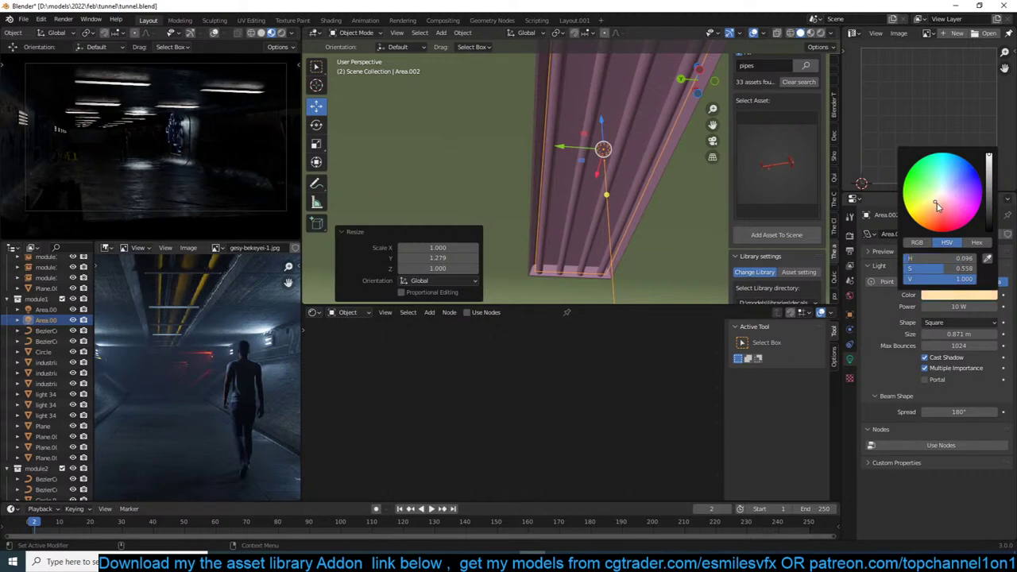
click(954, 307)
text(100)
key(Return)
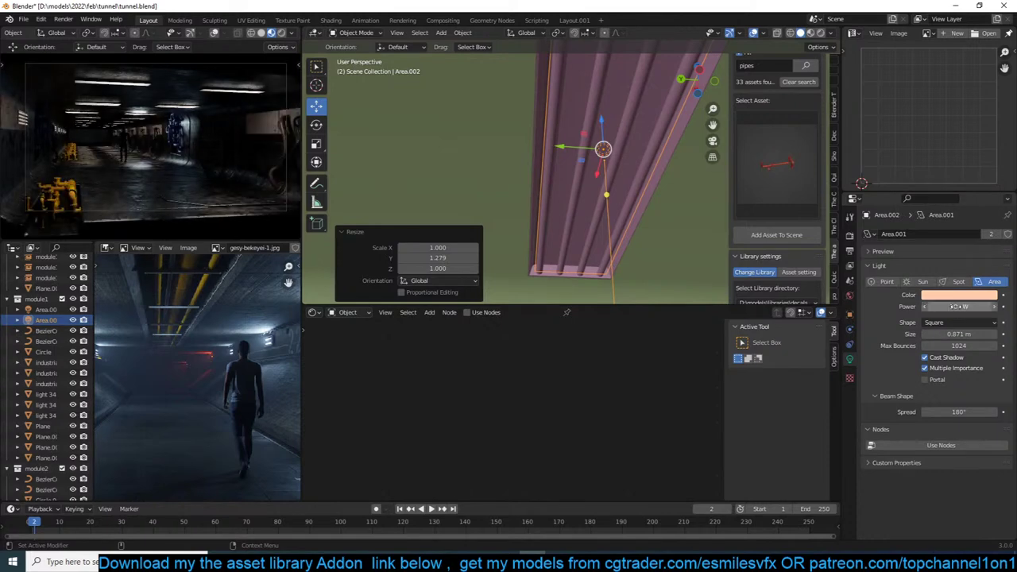
middle_drag(624, 168, 646, 188)
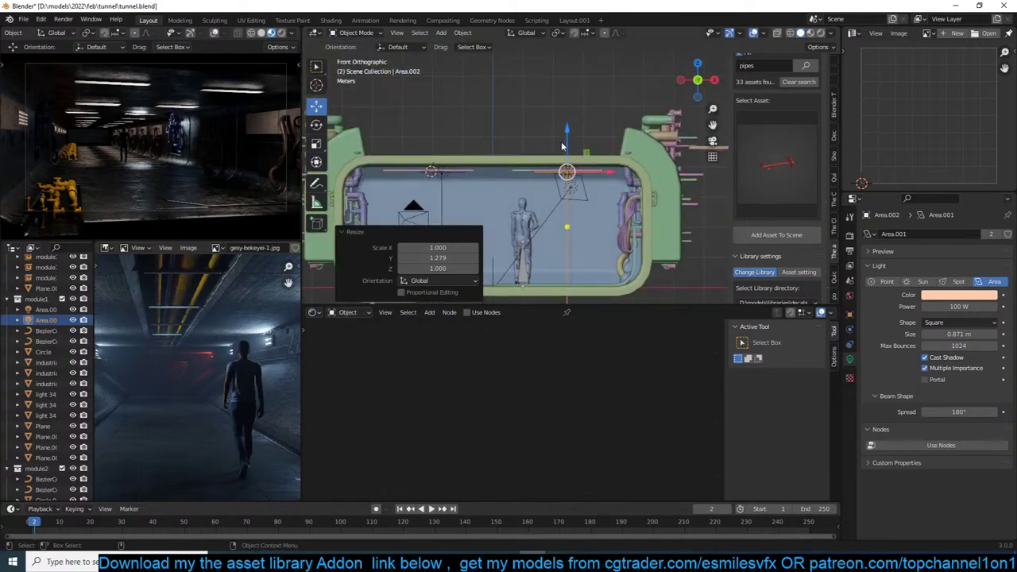
scroll(619, 119, up, 3)
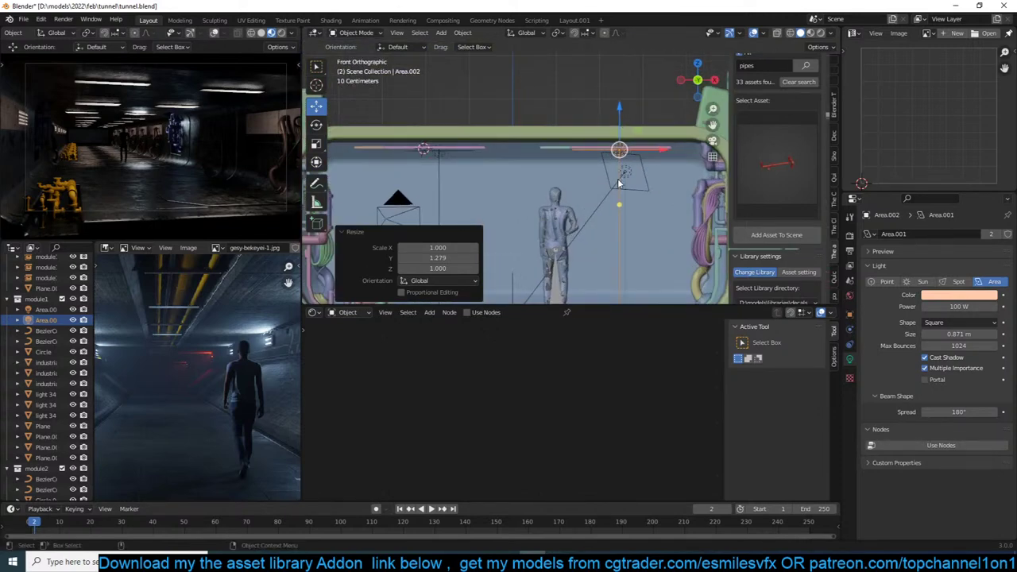
scroll(611, 175, down, 2)
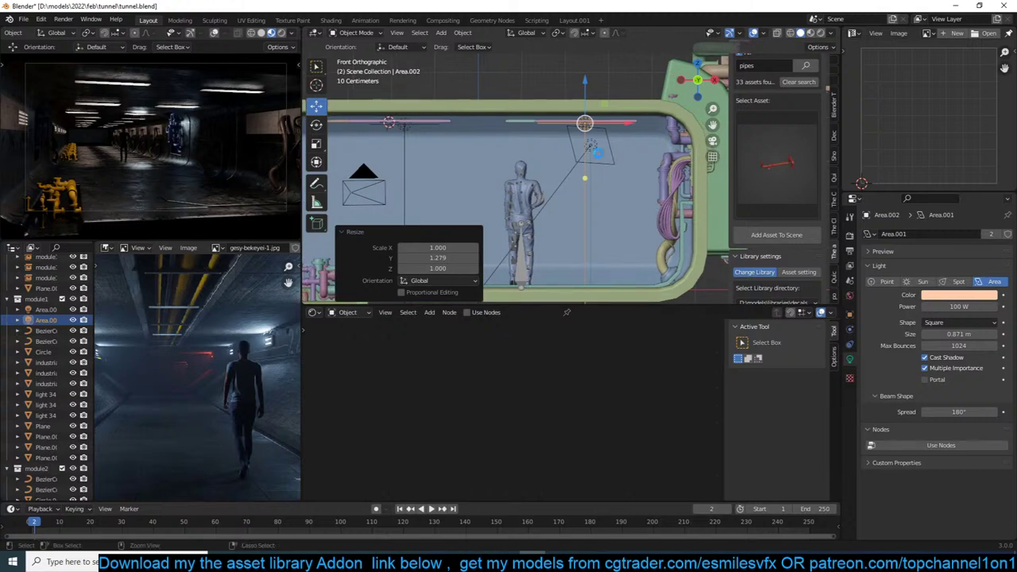
key(ctrl+s)
In a front wireframe view, place a linked duplicate of the area light beside the opposite side wall, about -6.21 m in X and -1.05 m in Z.
scroll(602, 154, down, 3)
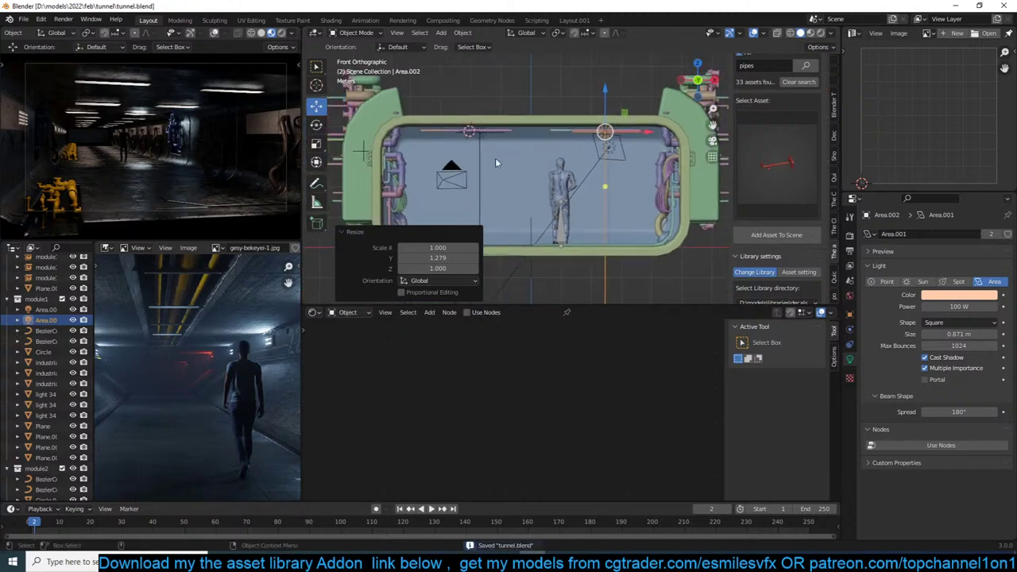
key(z)
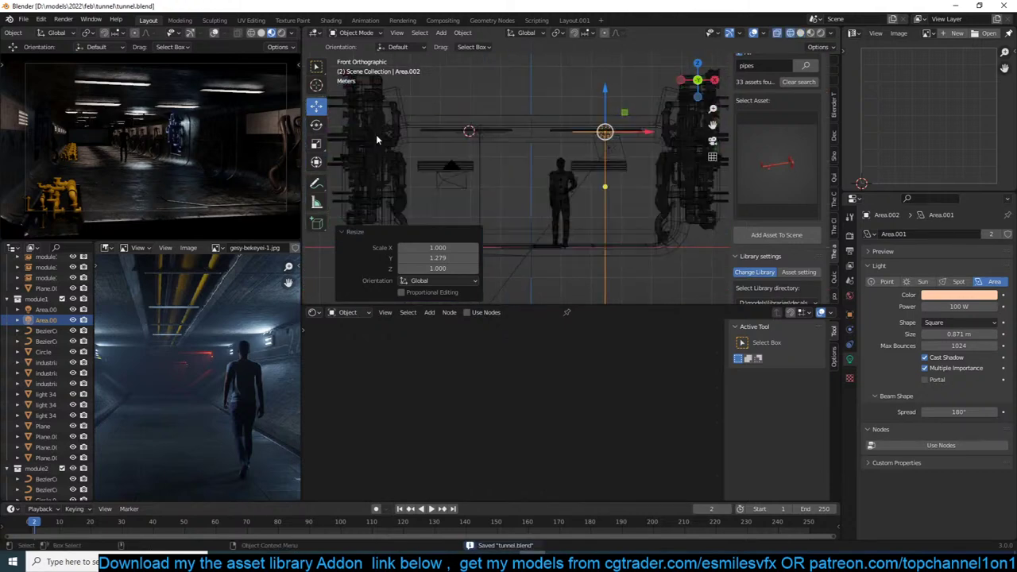
scroll(597, 162, up, 2)
scroll(635, 157, down, 4)
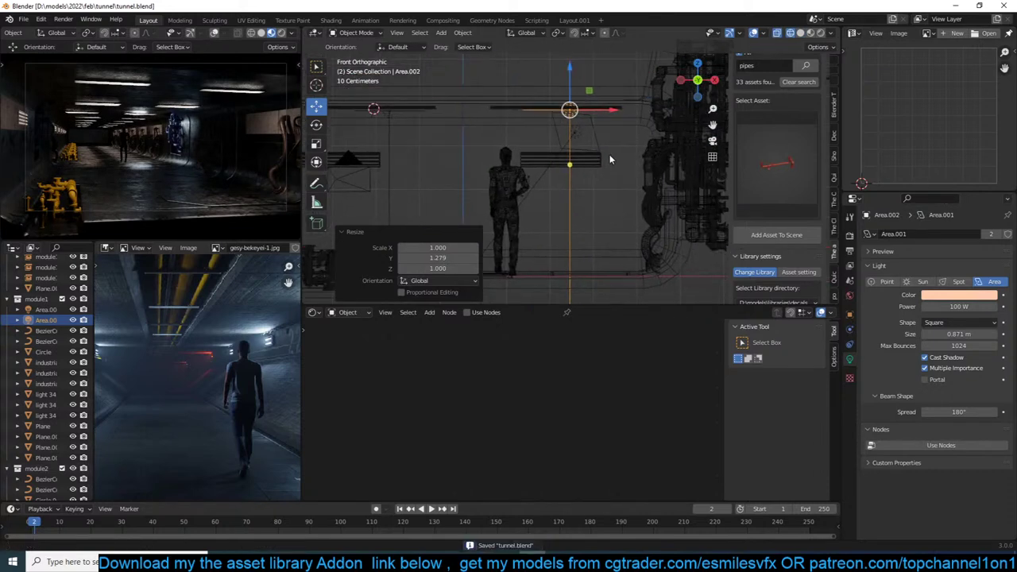
key(shift+d)
click(447, 159)
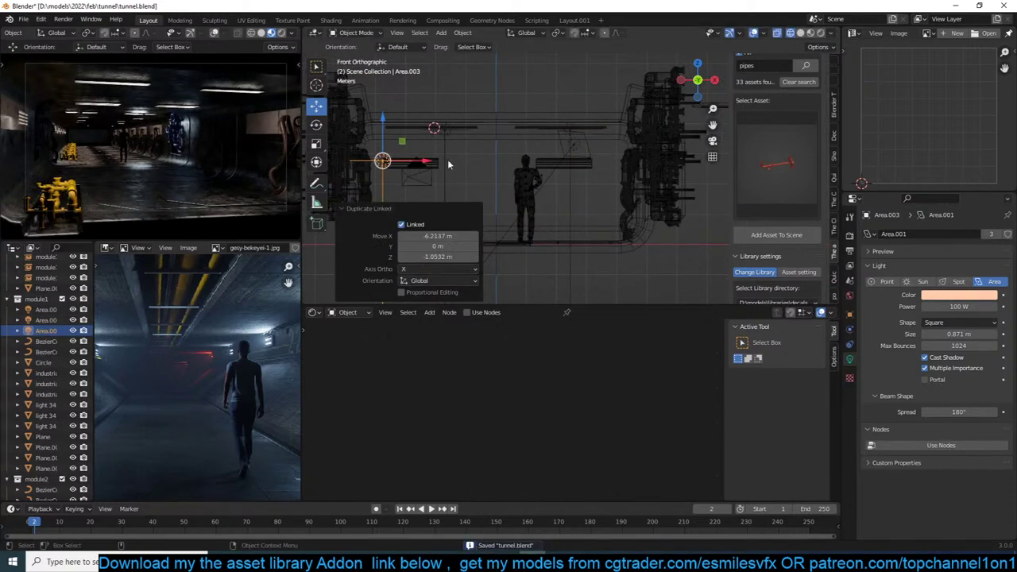
In top view, rotate the duplicated side-wall area light 90° about Z so it runs along the tunnel.
key(KP_7)
key(r)
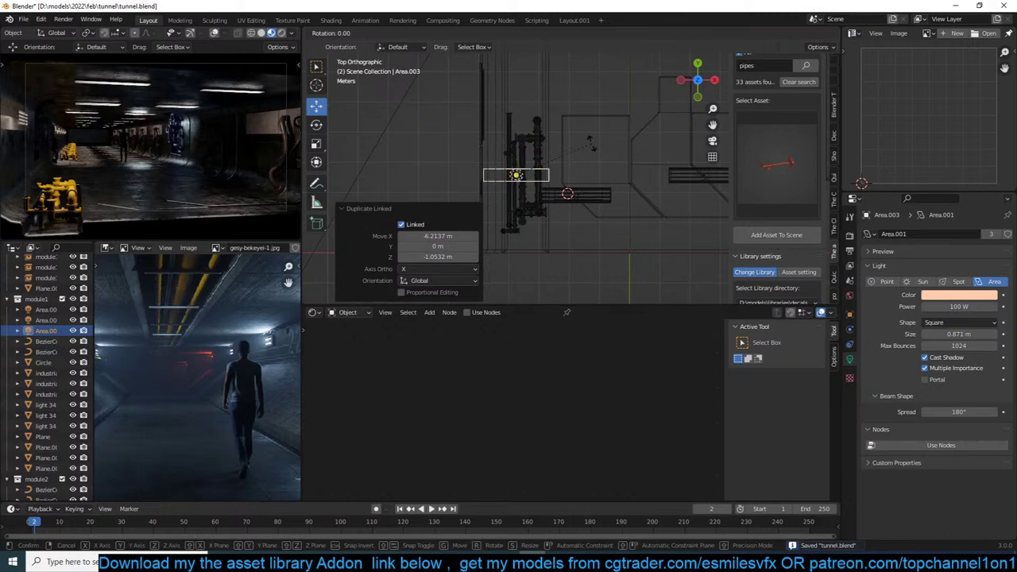
key(z)
key(9)
key(0)
key(Return)
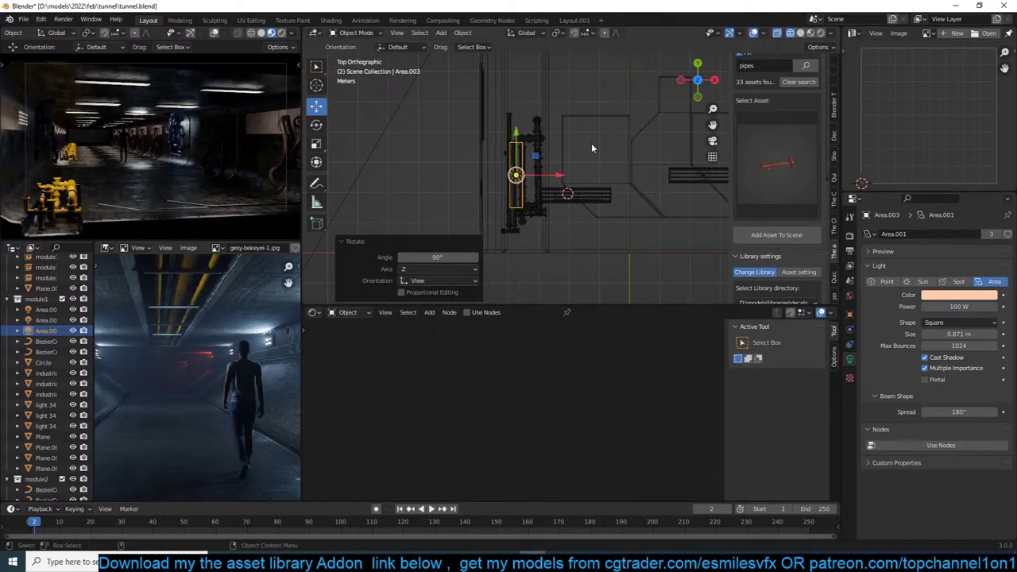
key(KP_1)
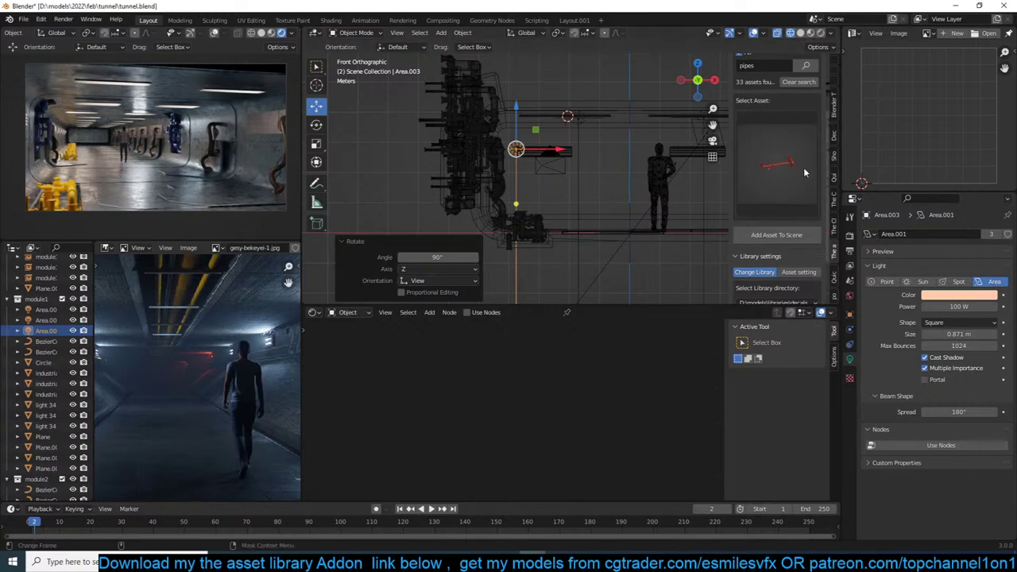
In solid shading, delete the side-wall area light and the warm area lights beneath the ceiling fixtures, and save the file.
middle_drag(671, 219, 612, 197)
scroll(612, 202, down, 3)
scroll(611, 202, up, 1)
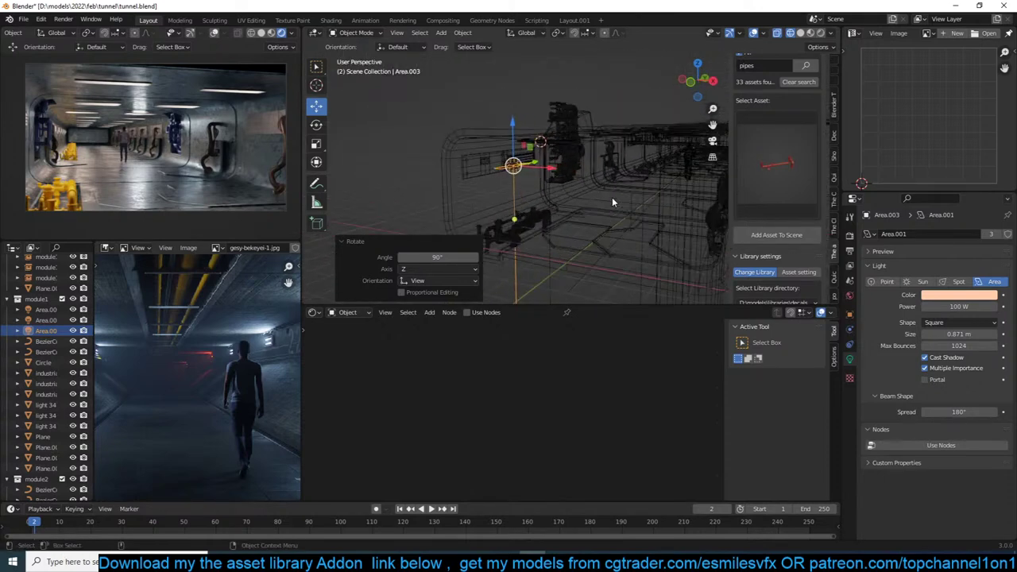
key(z)
click(685, 132)
key(x)
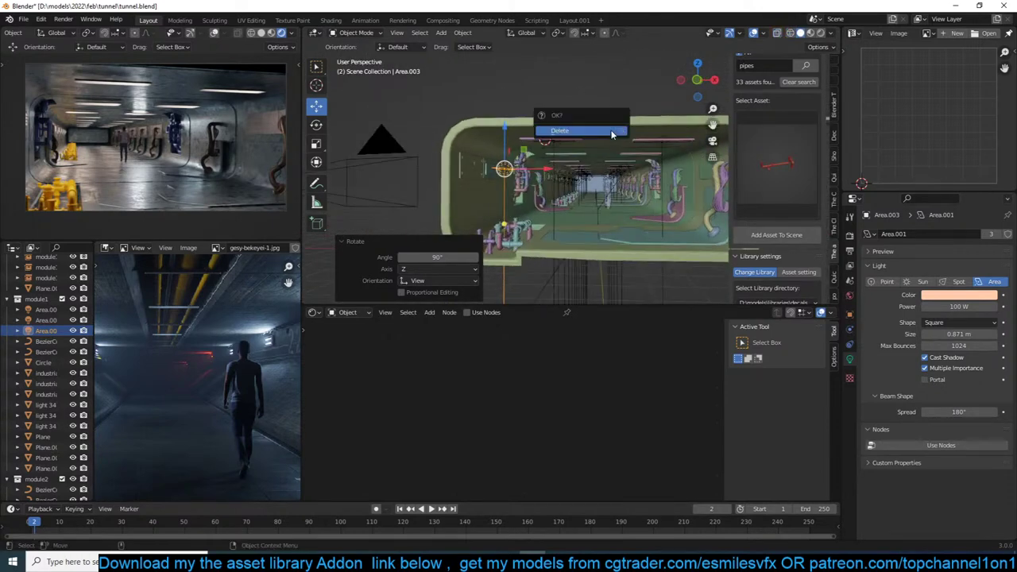
click(601, 130)
click(663, 151)
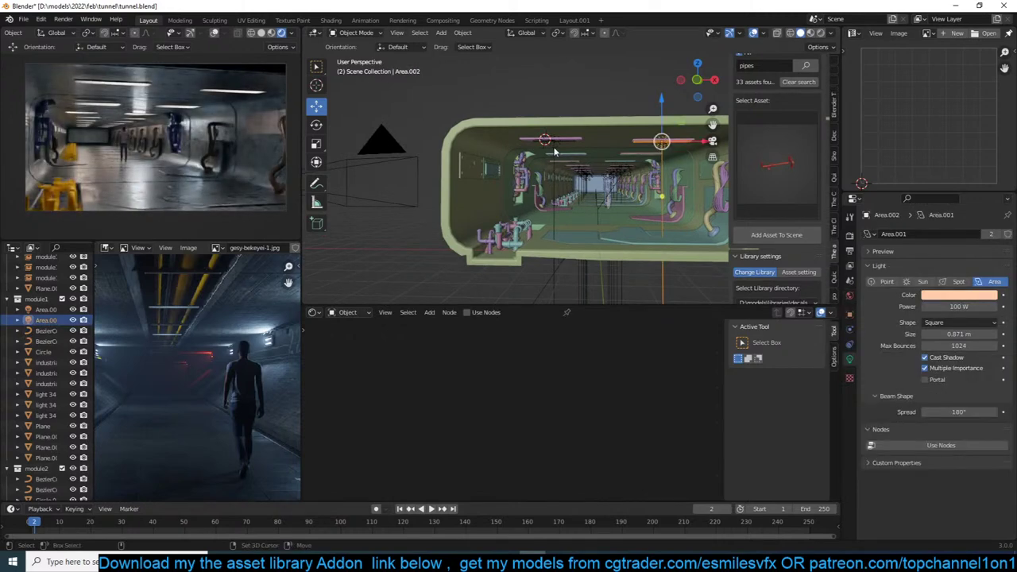
key(x)
click(581, 148)
key(ctrl+s)
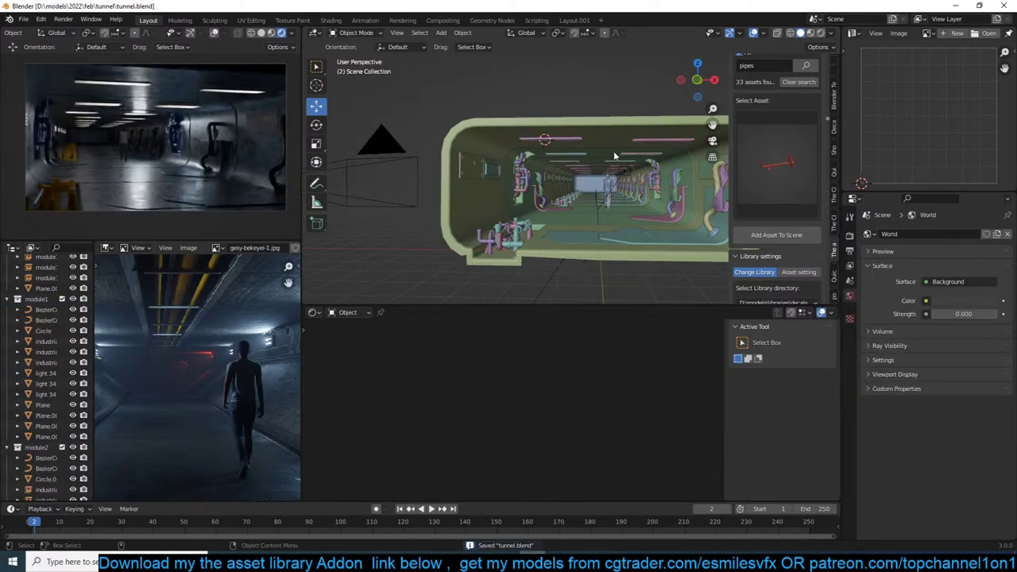
Examine the tunnel's lighting in the camera render and inspect the emission material of a ceiling light fixture.
middle_drag(613, 151, 658, 174)
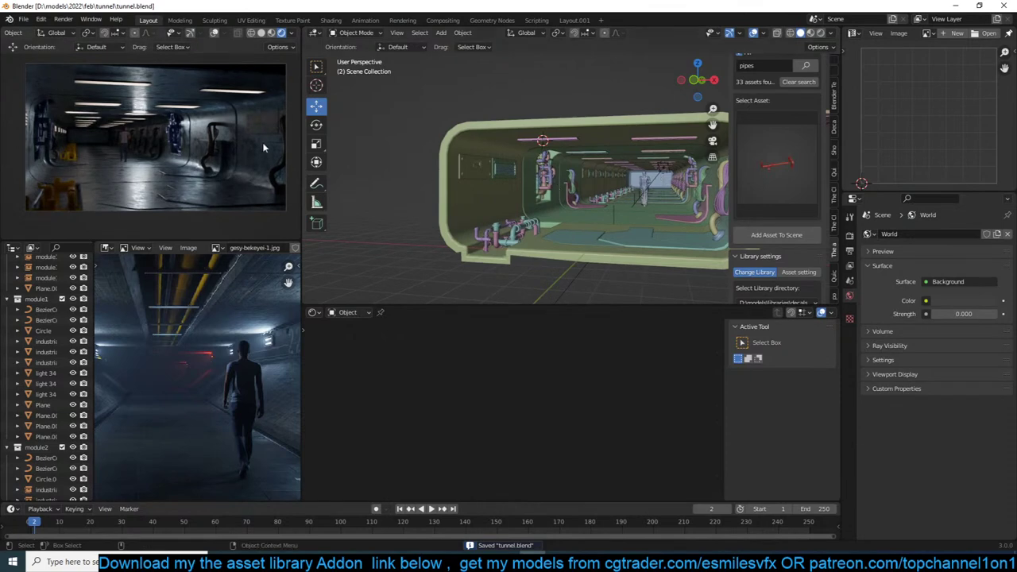
scroll(256, 137, down, 2)
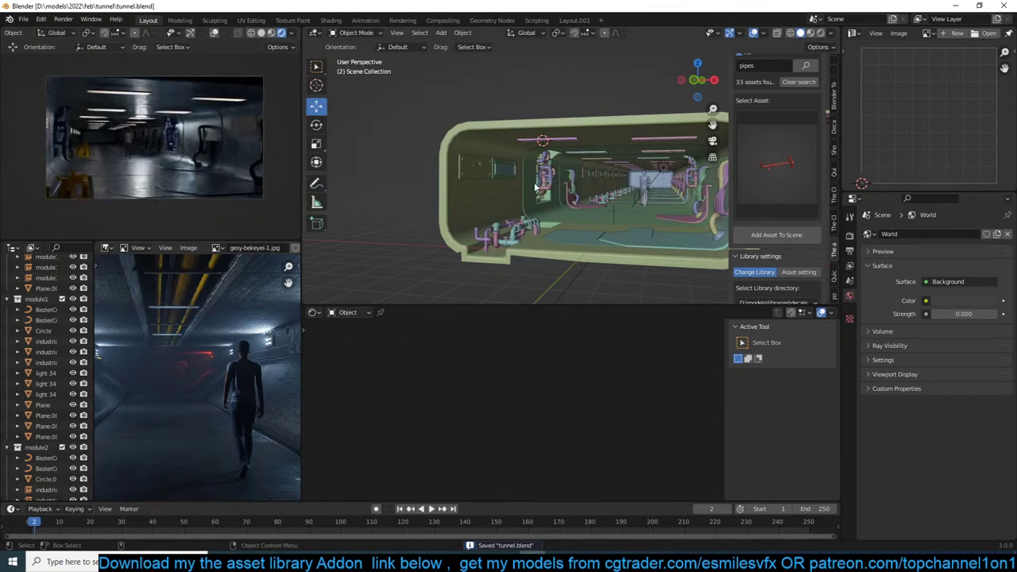
scroll(536, 187, up, 8)
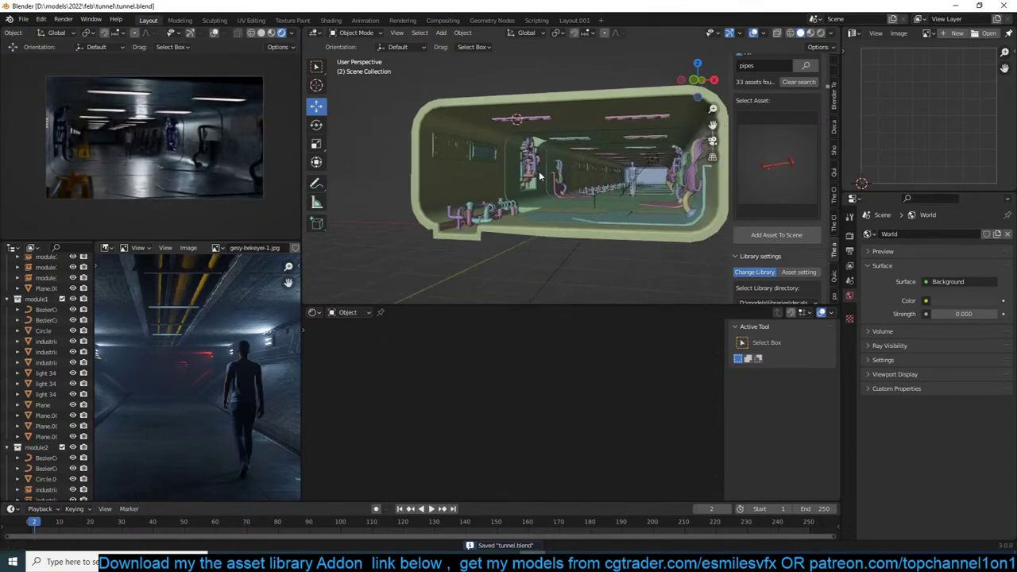
scroll(481, 189, up, 1)
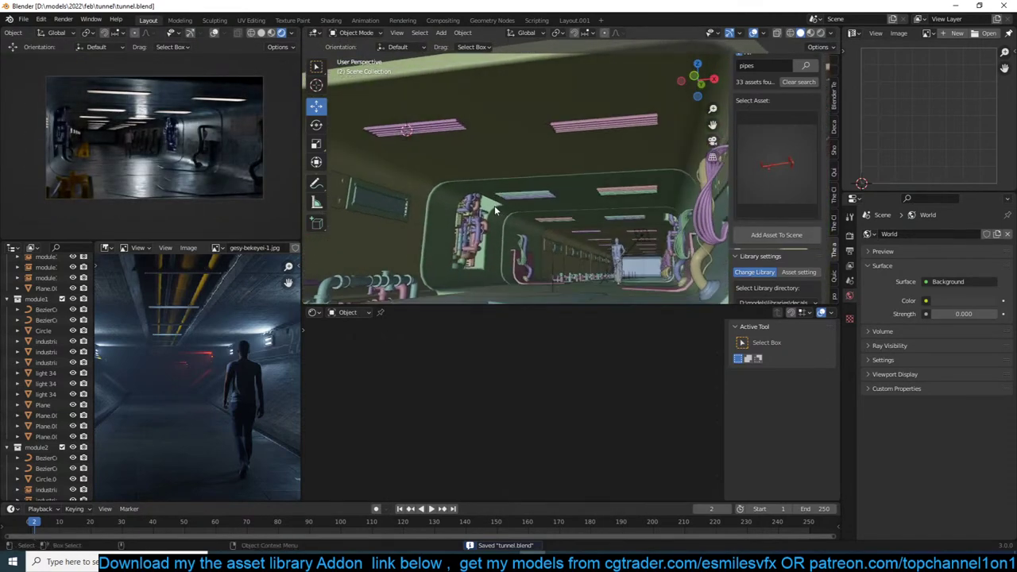
click(596, 191)
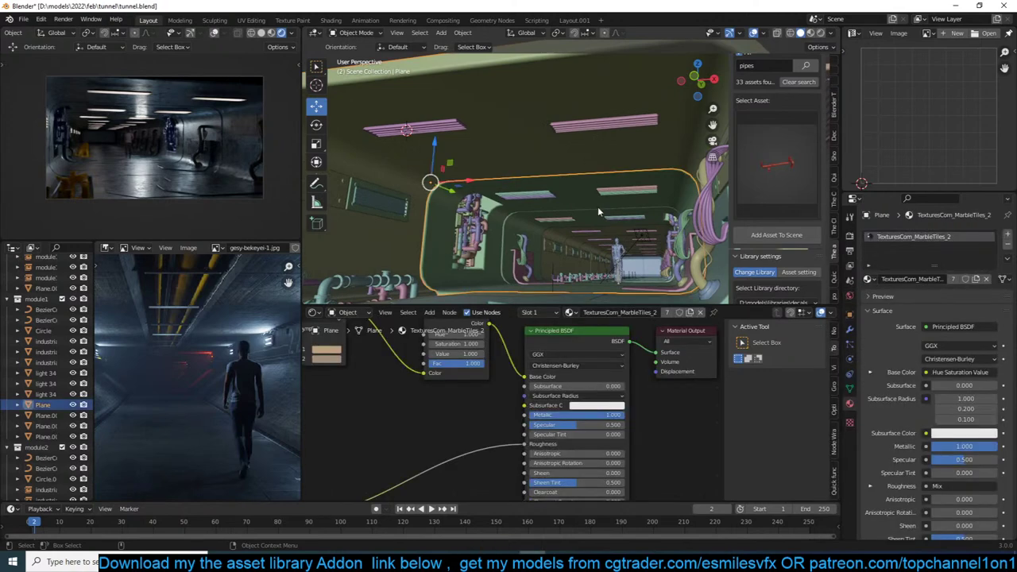
click(616, 118)
middle_drag(455, 384, 560, 430)
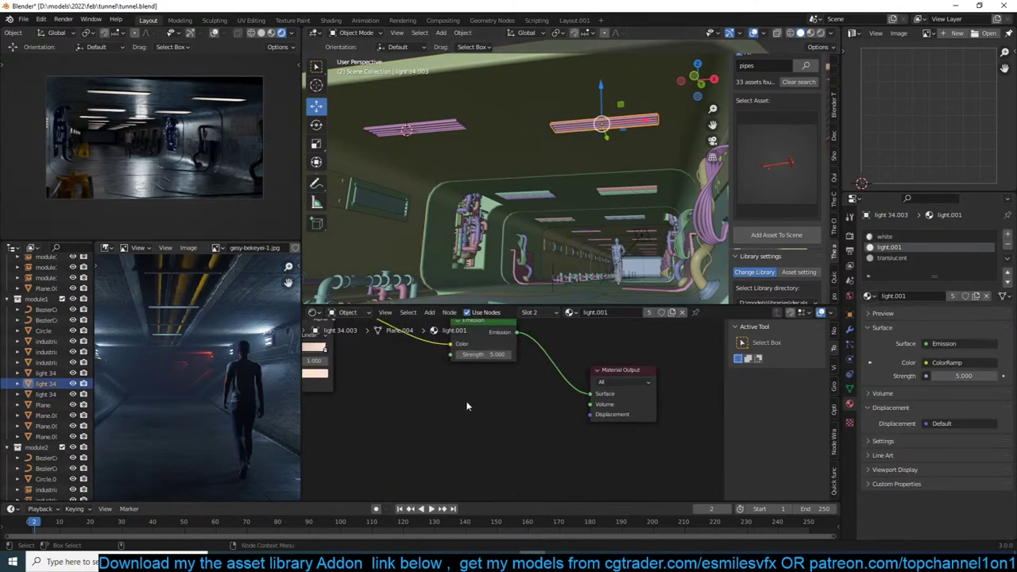
middle_drag(468, 403, 540, 418)
scroll(462, 182, down, 4)
Try deleting the white area light inside the tunnel and undo the deletion.
middle_drag(461, 180, 572, 199)
click(587, 199)
key(x)
click(587, 199)
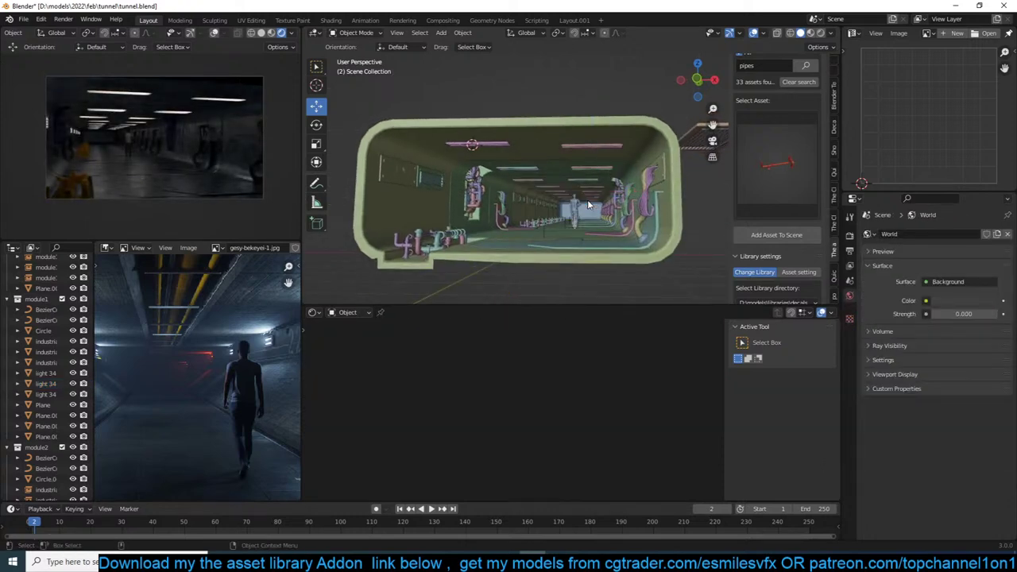
key(ctrl+z)
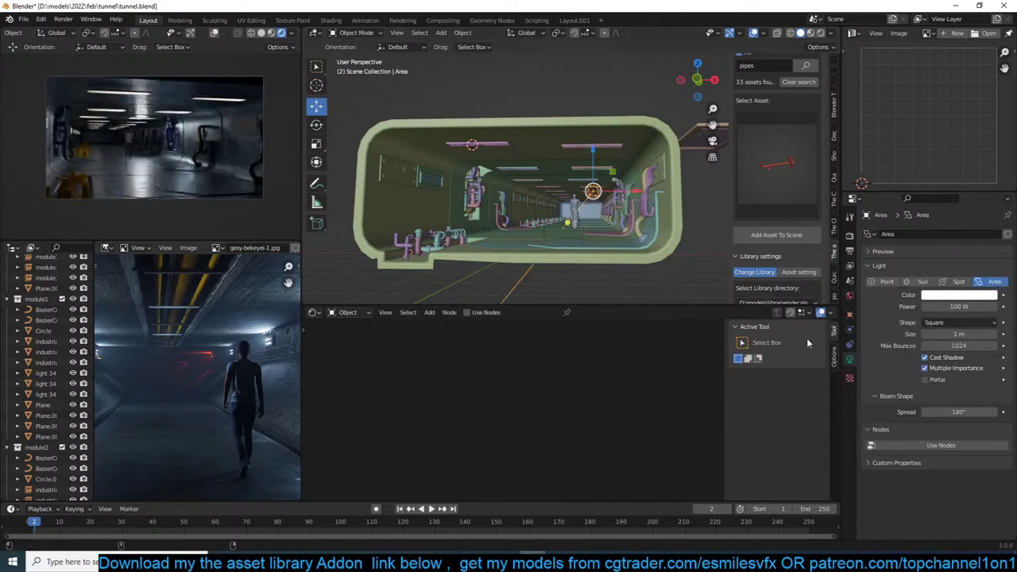
Set the white area light's power to 10 W and save the file.
click(941, 306)
text(10)
key(Return)
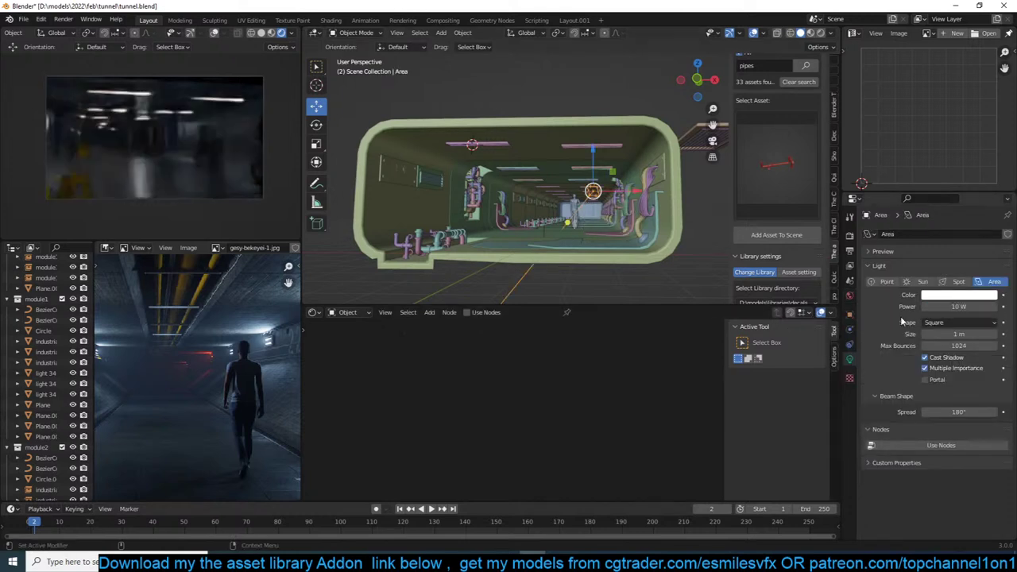
key(ctrl+s)
Delete the white area light from the tunnel and save the file.
key(x)
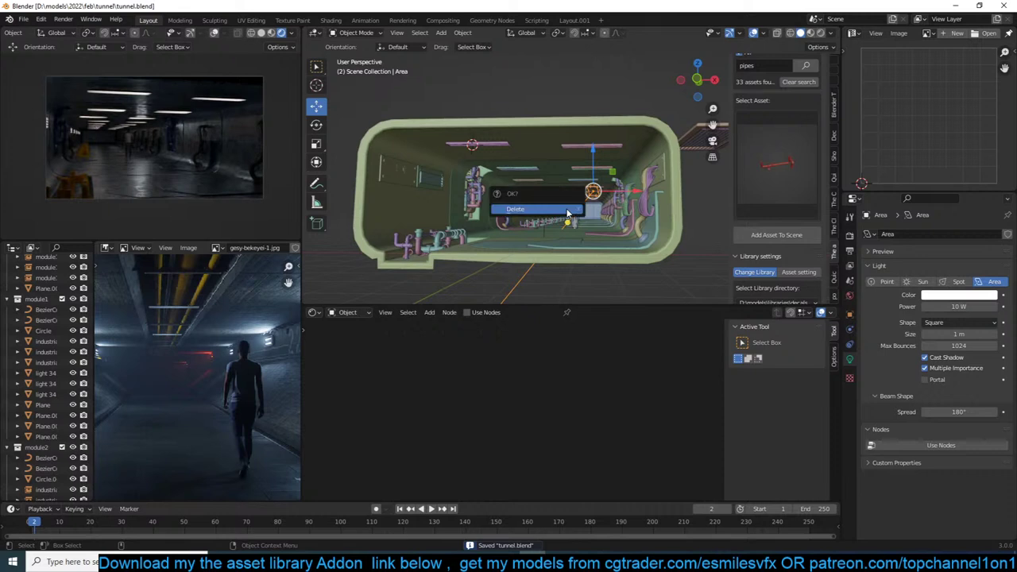
click(567, 213)
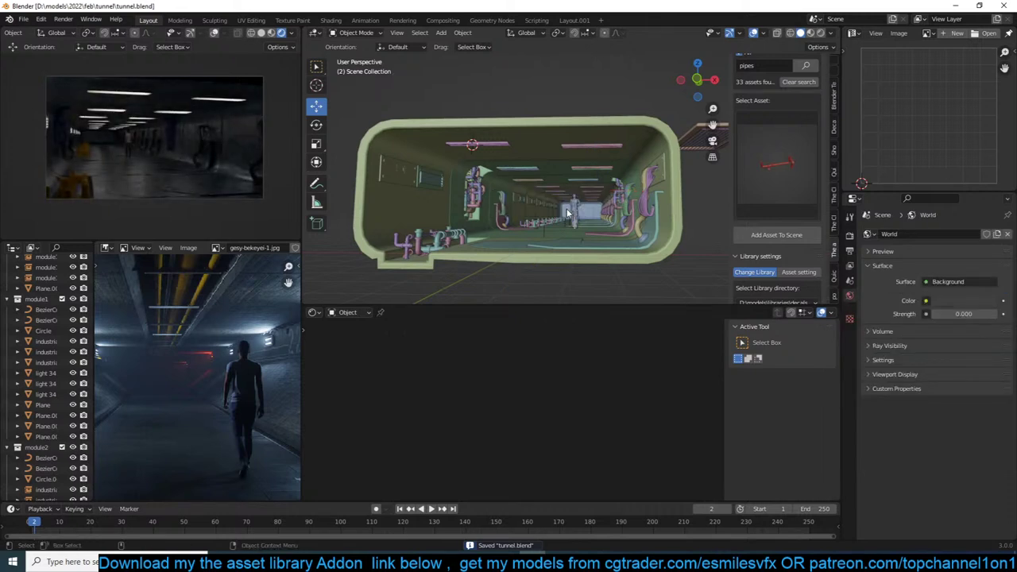
key(ctrl+s)
In front view with X-ray on, deepen the floor trench of the tunnel shell by lowering its bottom vertices.
scroll(273, 377, down, 1)
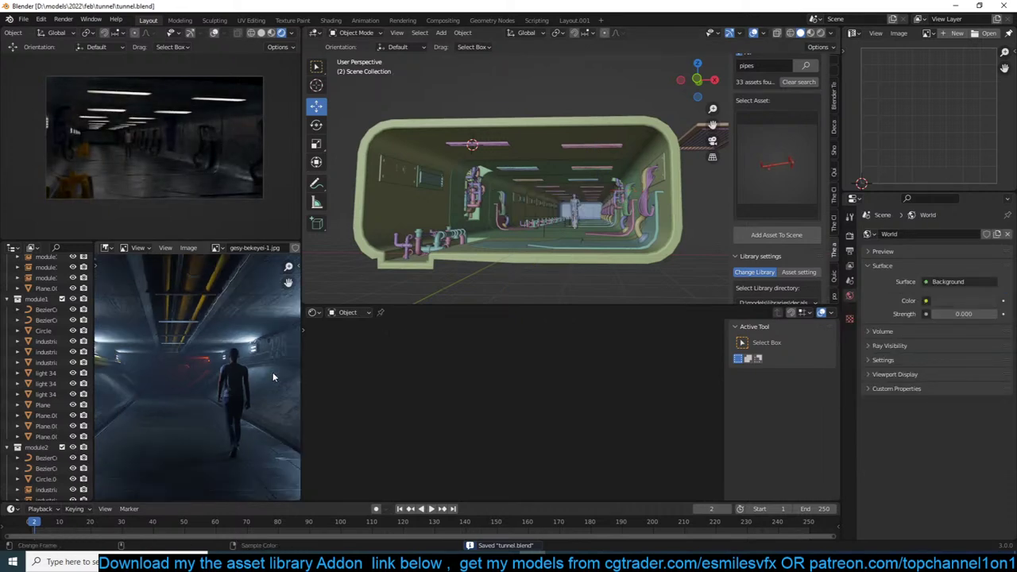
scroll(273, 377, down, 1)
scroll(561, 188, down, 2)
shift+middle_drag(561, 188, 636, 180)
scroll(634, 181, up, 2)
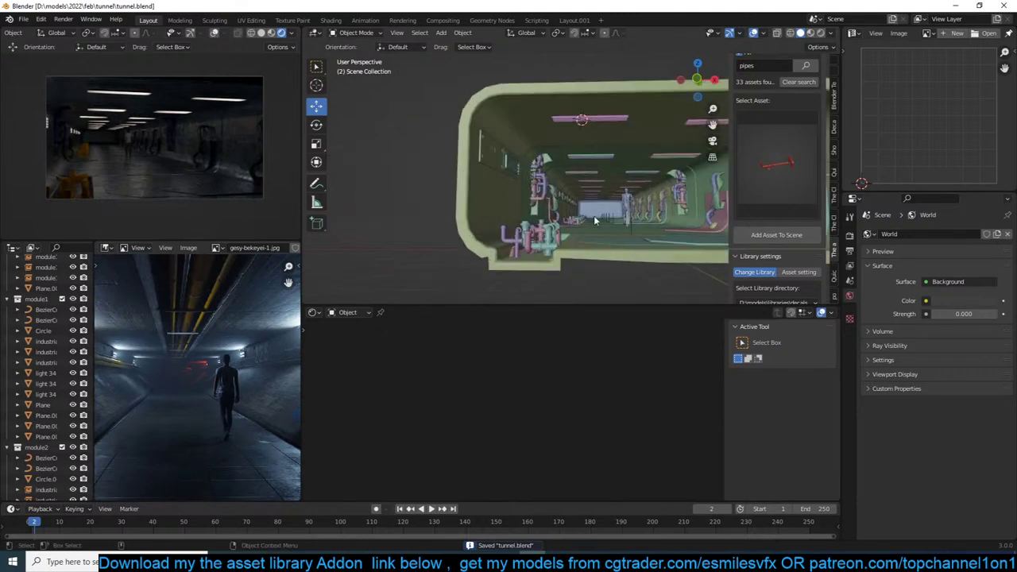
click(566, 270)
key(KP_1)
key(Tab)
scroll(569, 263, up, 2)
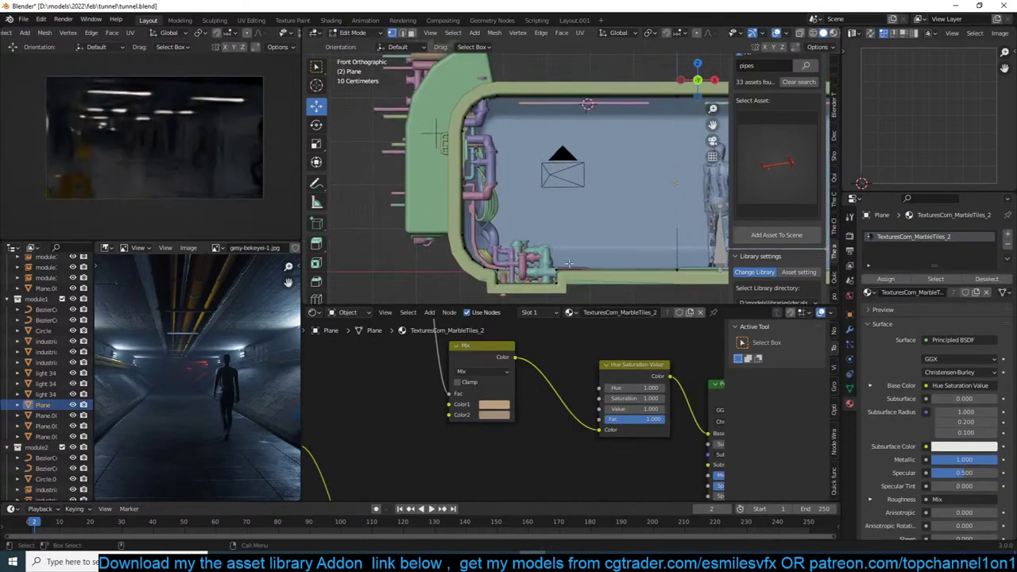
shift+middle_drag(568, 263, 599, 228)
scroll(290, 35, down, 3)
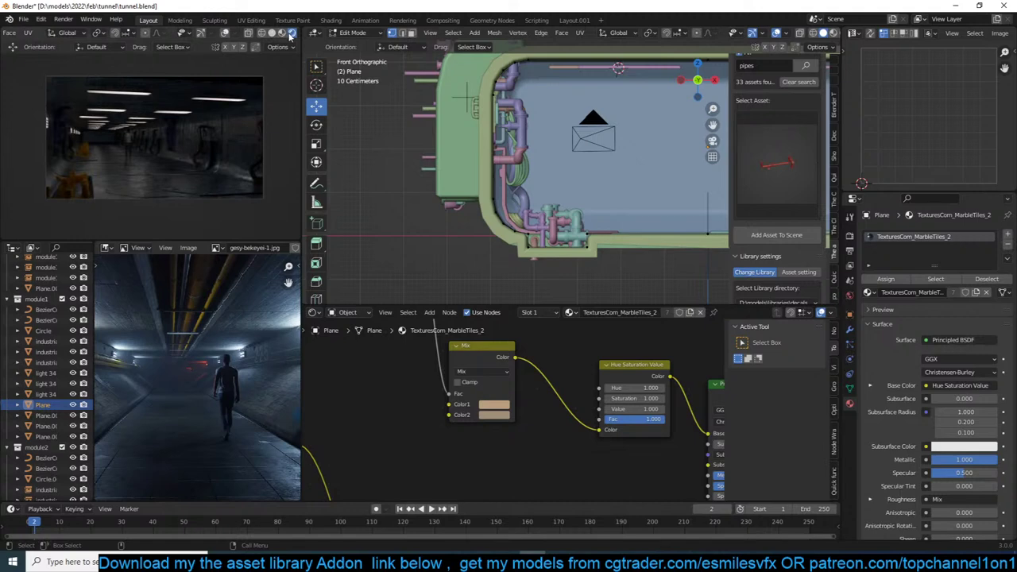
scroll(290, 36, down, 2)
key(alt+z)
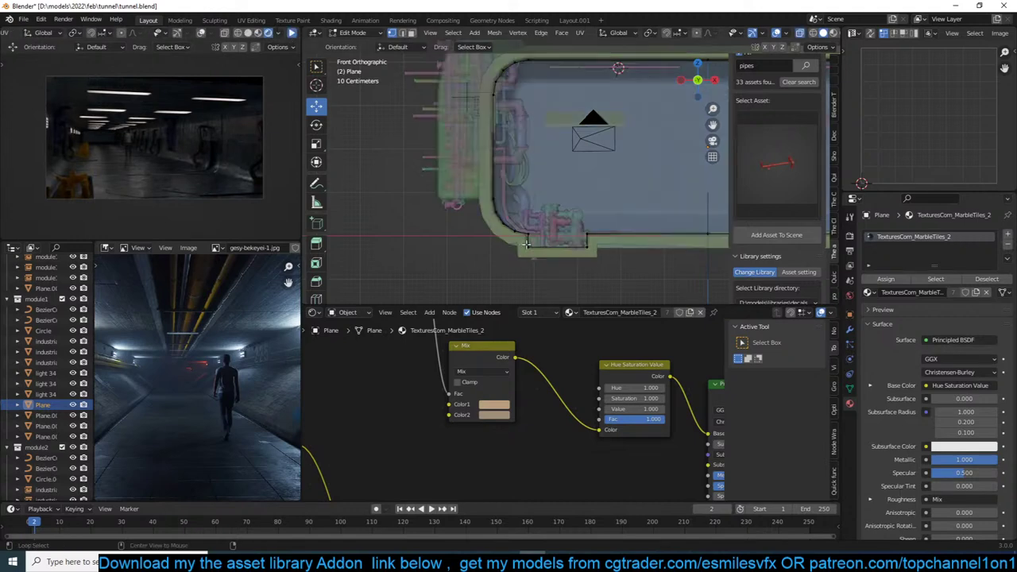
key(Tab)
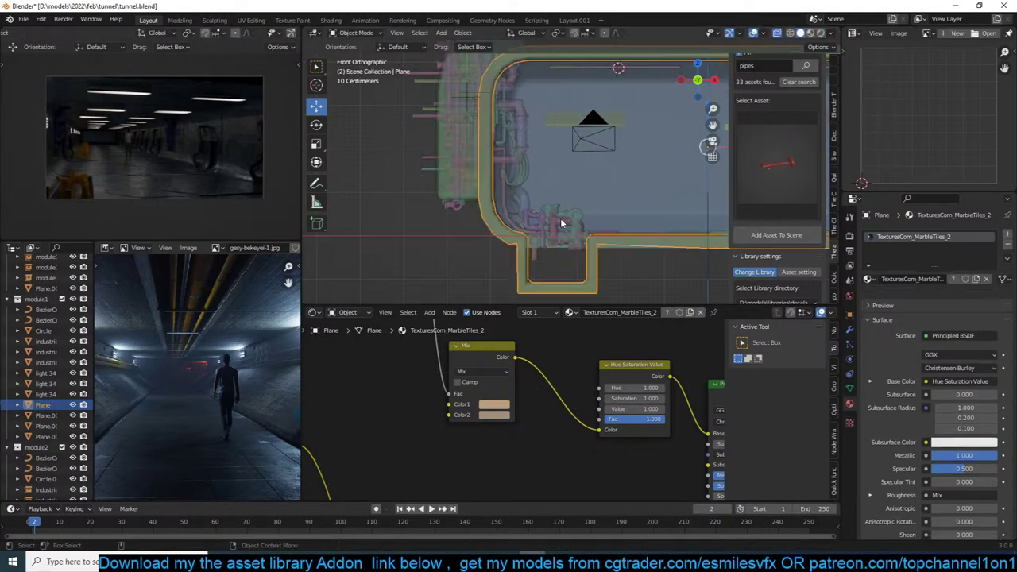
Select all the industrial pipes above the trench and lower them about 0.66 m in Z into it.
click(561, 223)
key(alt+z)
middle_drag(561, 223, 538, 247)
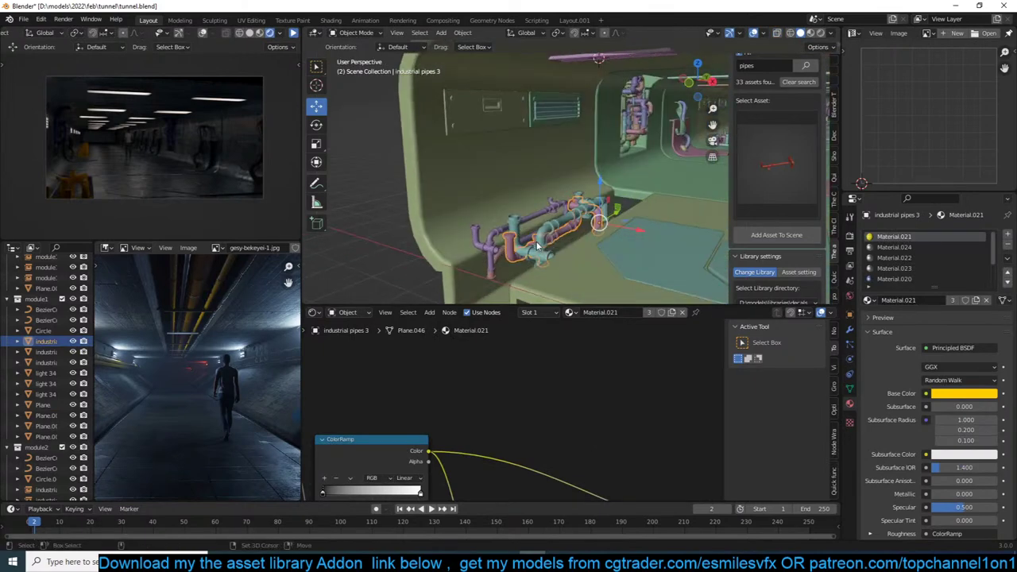
shift+click(511, 243)
shift+click(505, 252)
shift+click(499, 256)
shift+click(498, 256)
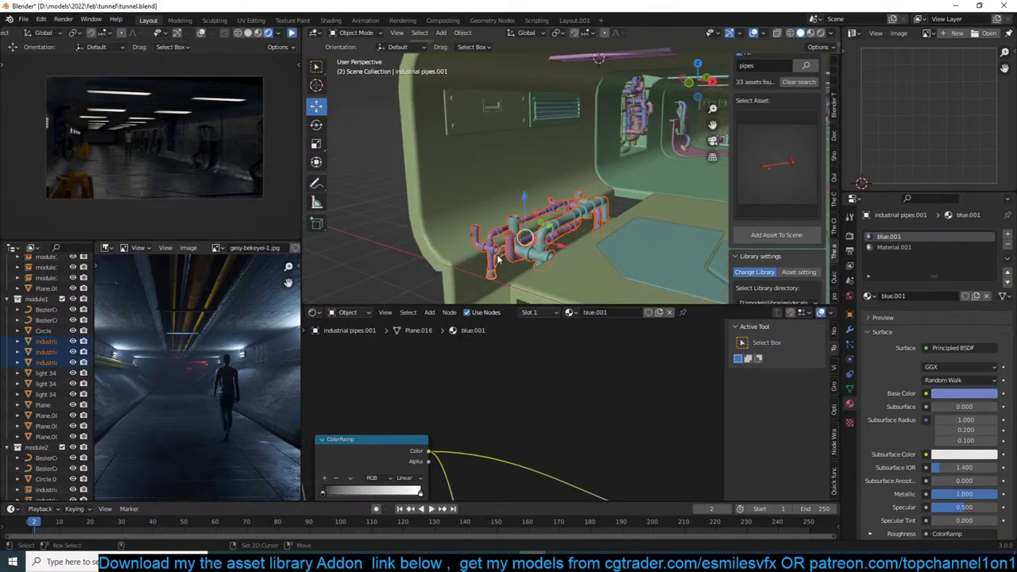
drag(524, 199, 541, 230)
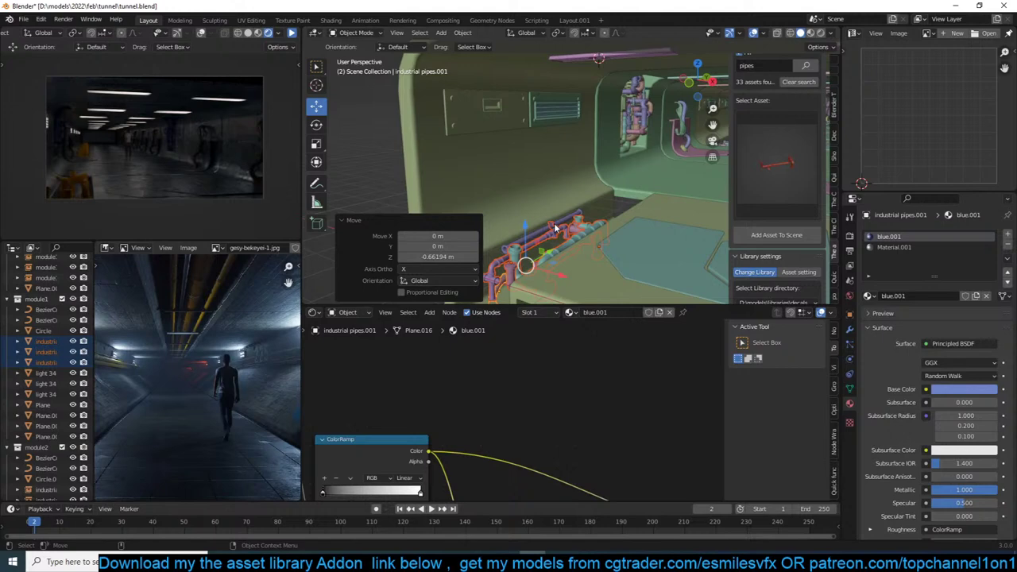
Scale the long blue trench pipe by 1.868, lower it slightly and move it about 1 m along X.
click(555, 228)
key(s)
click(633, 192)
middle_drag(634, 192, 573, 197)
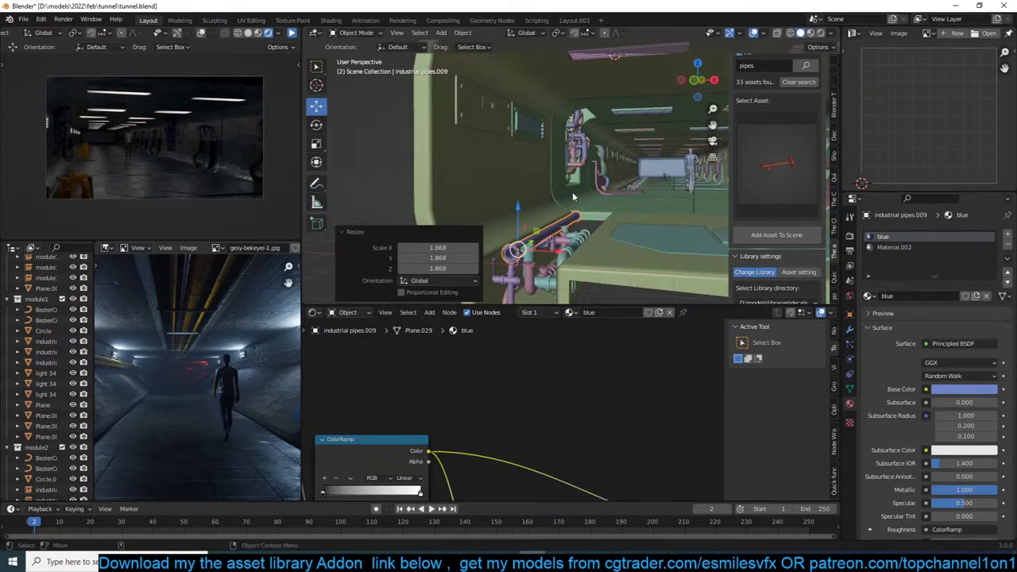
drag(520, 216, 520, 223)
drag(550, 258, 599, 265)
middle_drag(599, 266, 636, 297)
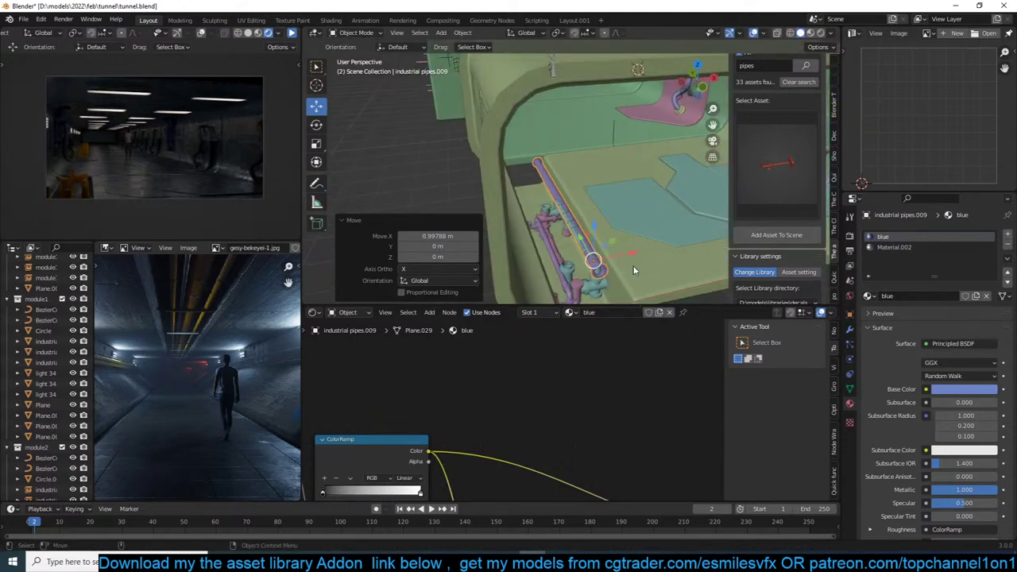
Enlarge the long blue pipe further and adjust its position in the trench.
key(s)
click(640, 275)
drag(586, 243, 597, 260)
key(alt+a)
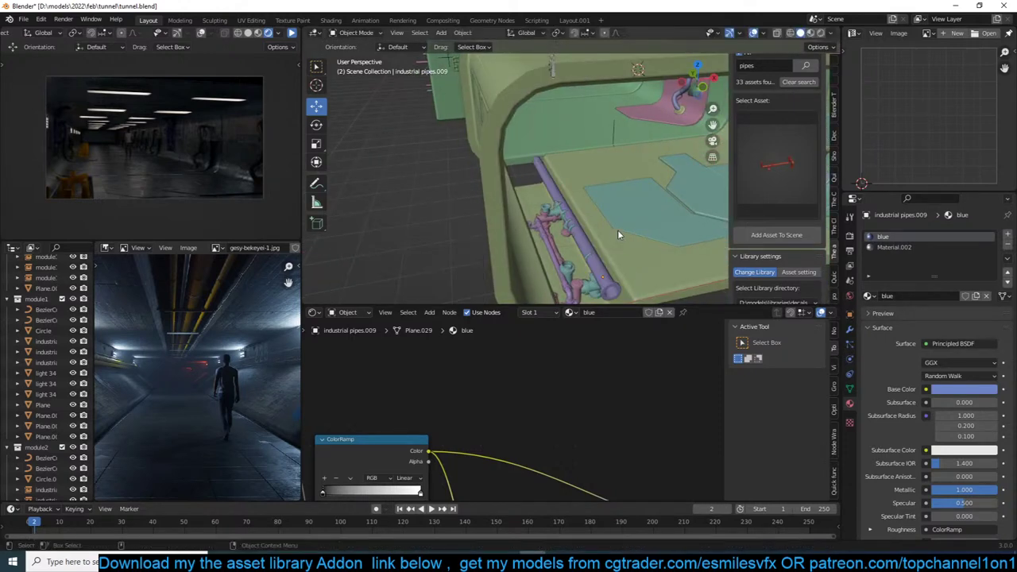
Move the long blue pipe about -0.85 m in X to the trench's wall side and adjust its height in Z.
middle_drag(619, 230, 606, 244)
click(587, 258)
drag(617, 269, 601, 266)
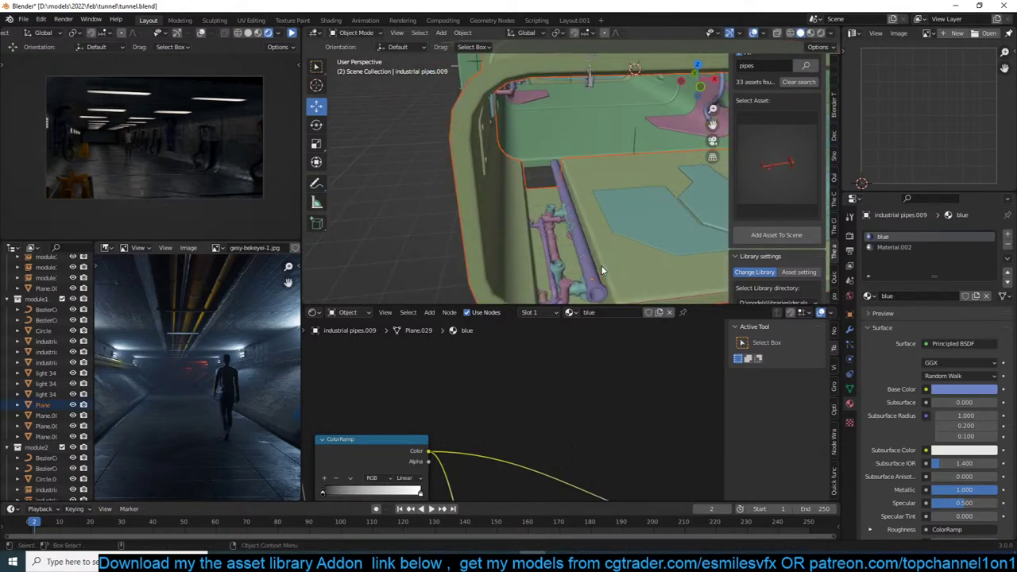
click(581, 238)
key(g)
key(x)
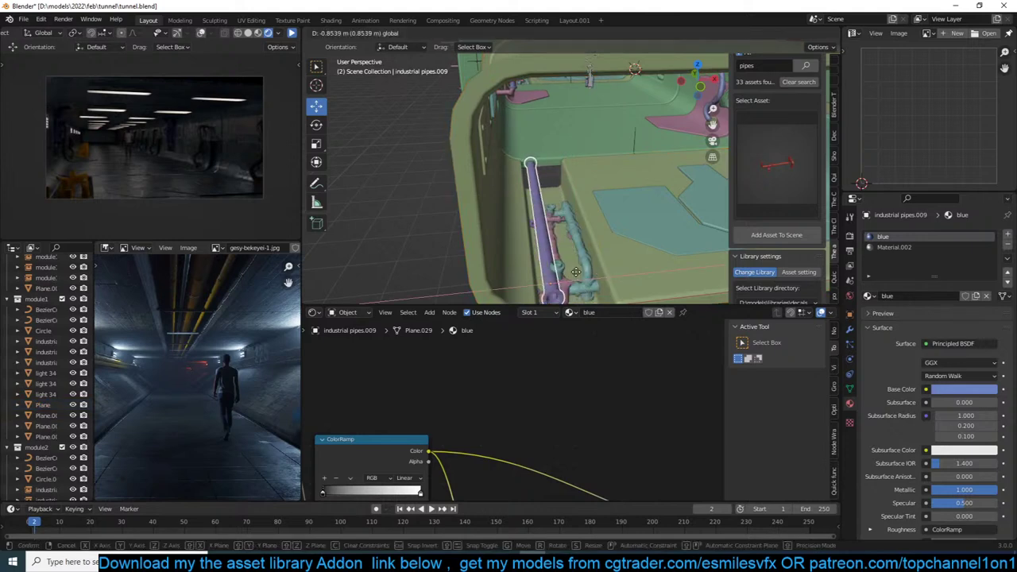
click(576, 272)
middle_drag(576, 272, 545, 217)
key(g)
key(z)
click(560, 241)
Make a linked duplicate of the wall-mounted industrial pipes collection and snap it to the 3D cursor placed at the trench.
click(582, 133)
click(601, 161)
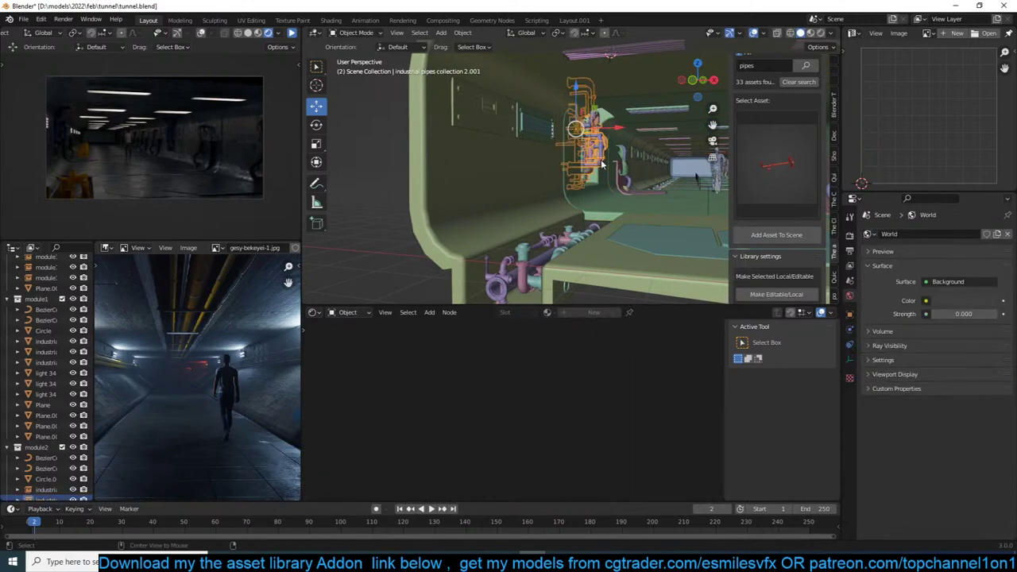
key(alt+d)
right_click(601, 164)
shift+right_click(579, 230)
key(shift+s)
click(590, 127)
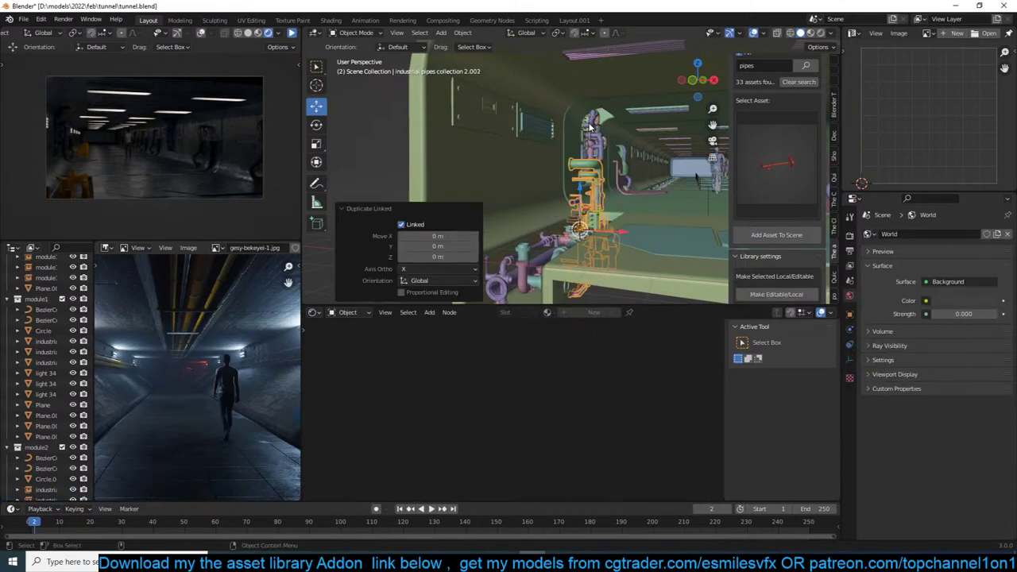
In front view, scale the duplicated pipes collection uniformly to 0.550.
key(KP_1)
key(s)
click(608, 242)
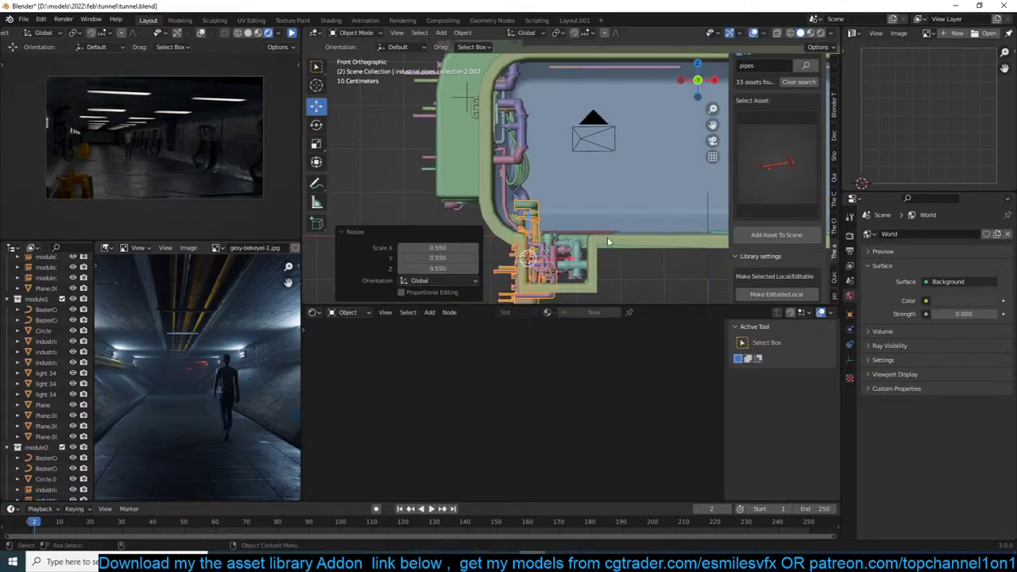
Rotate the duplicated pipes collection 90° in front view and 90° about the global X axis.
text(r90)
click(608, 241)
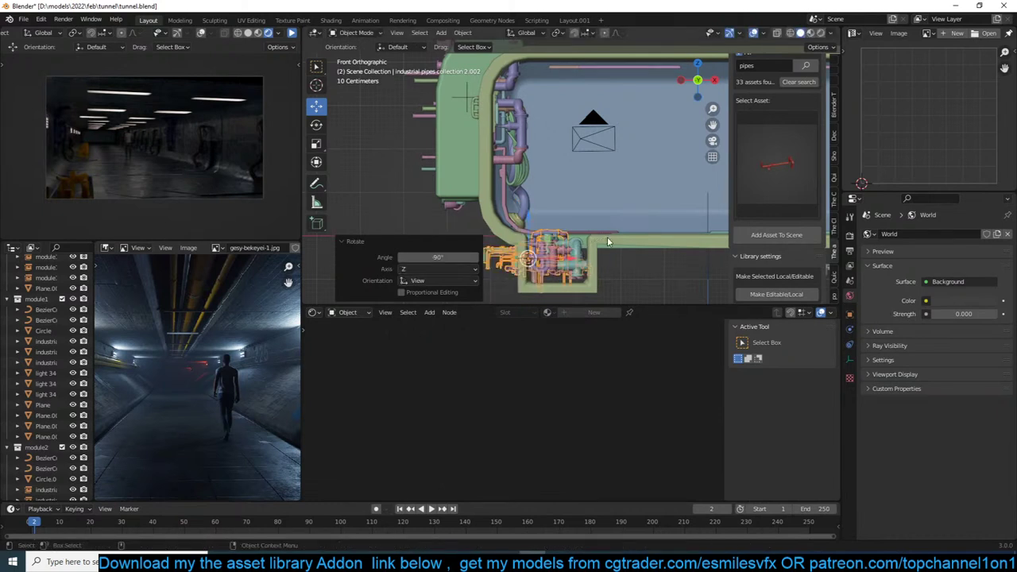
text(r90)
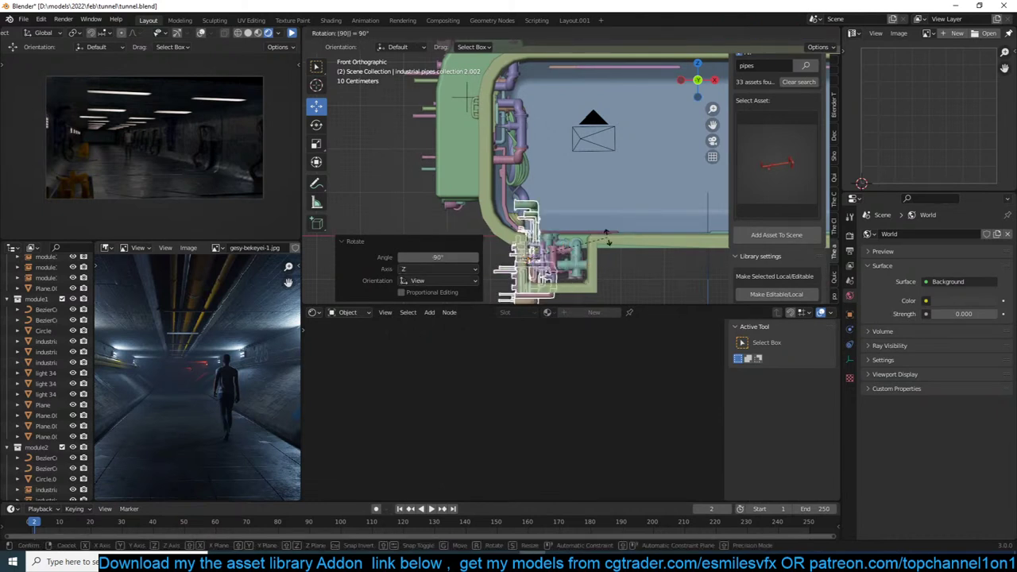
text(x)
click(607, 237)
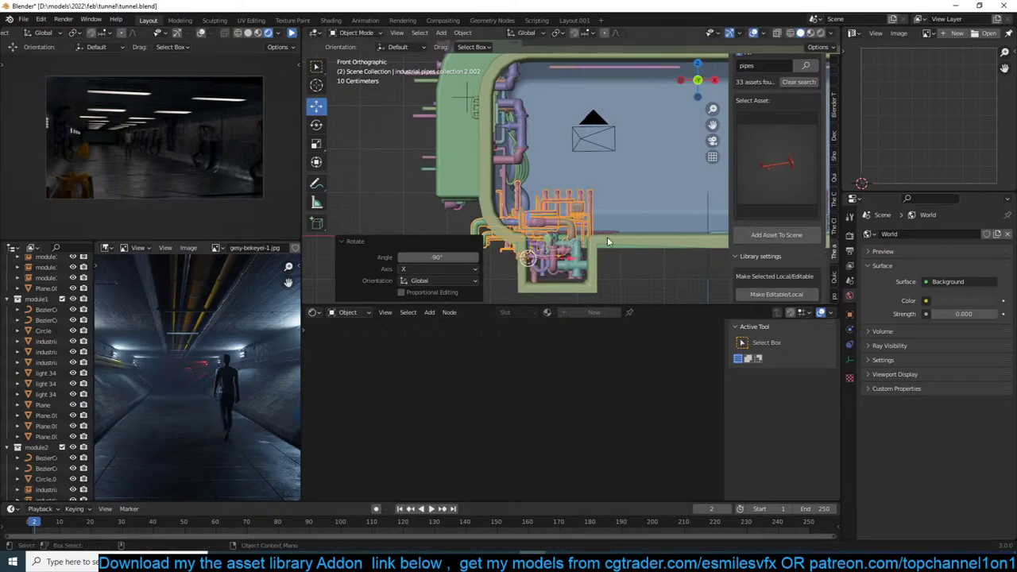
In wireframe top view, rotate the duplicated pipes collection 90° about Z and 90° about the global Y axis.
key(KP_7)
scroll(646, 207, down, 5)
scroll(646, 205, up, 3)
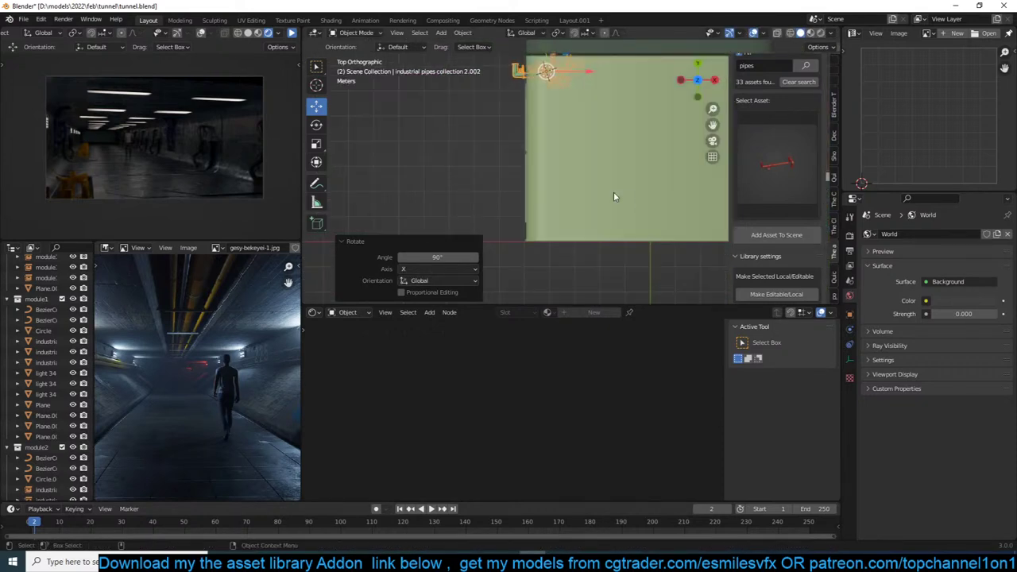
key(z)
click(363, 166)
shift+middle_drag(592, 172, 594, 277)
text(r90)
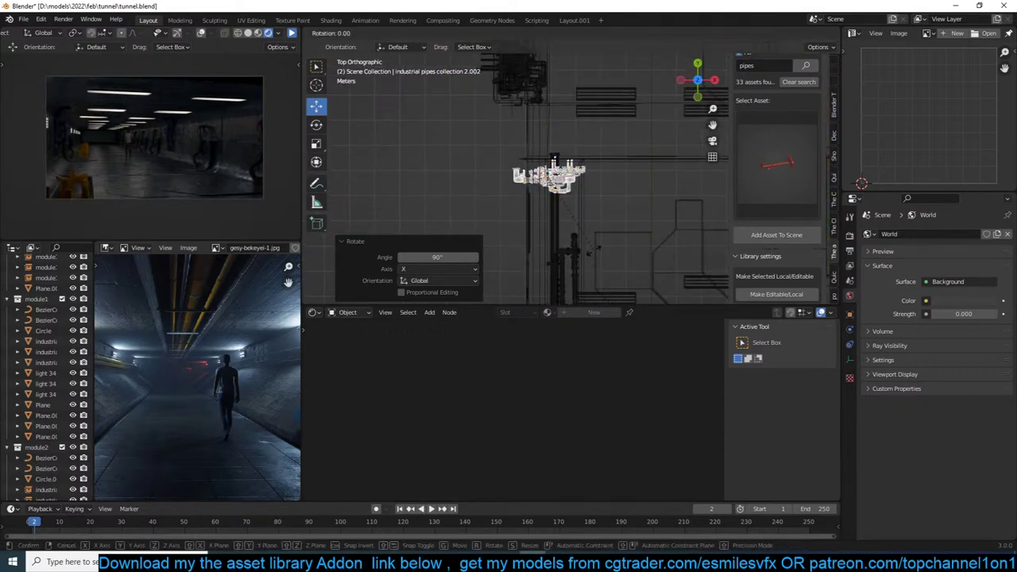
click(595, 255)
text(ry)
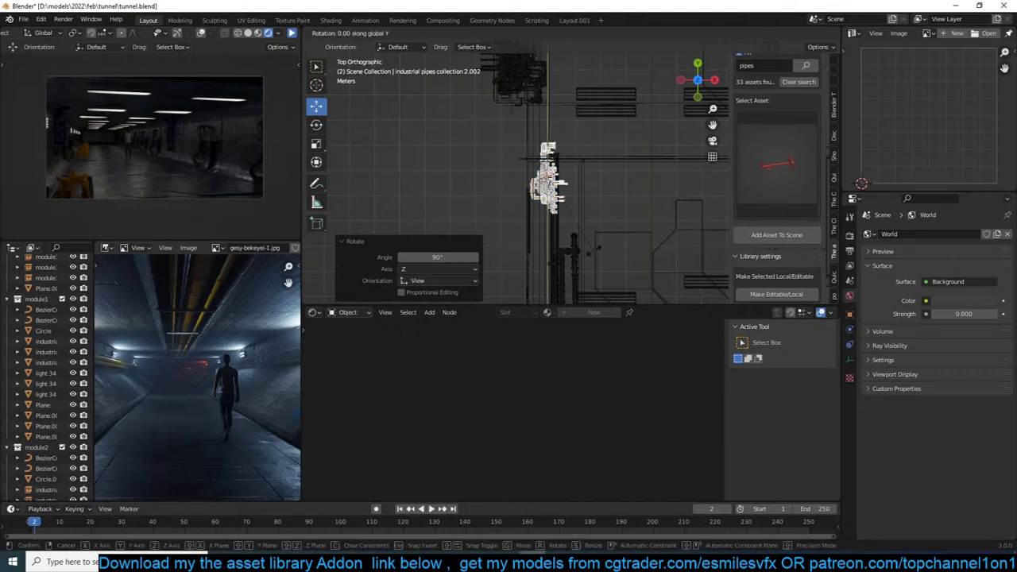
text(90)
click(594, 254)
Return the viewport to solid shading, deselect everything and save the tunnel file.
mouse_move(595, 255)
middle_down()
mouse_move(594, 164)
mouse_move(560, 177)
middle_up()
key(z)
click(648, 189)
mouse_move(647, 189)
middle_down()
mouse_move(546, 203)
mouse_move(605, 179)
middle_up()
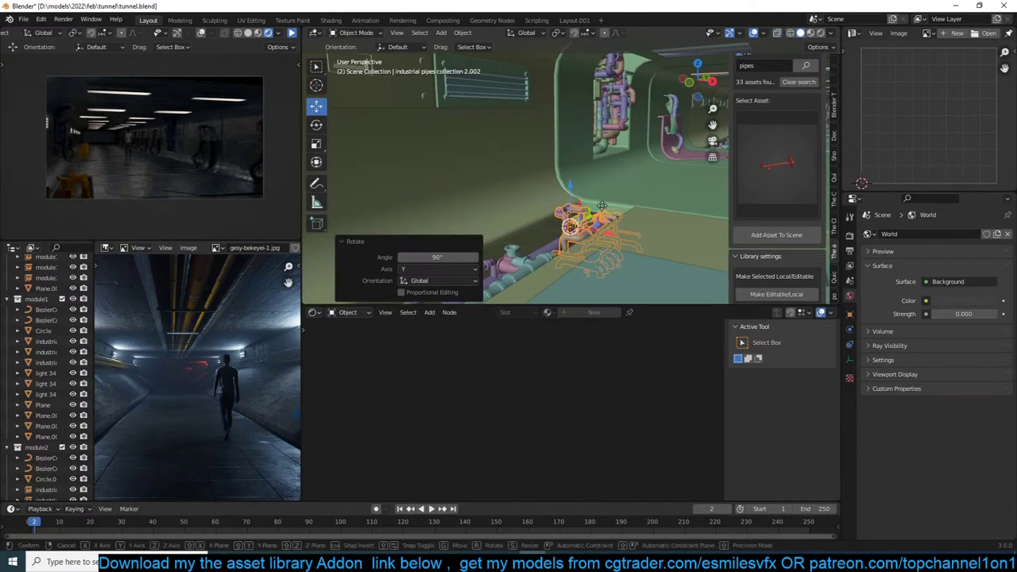
key(alt+a)
key(ctrl+s)
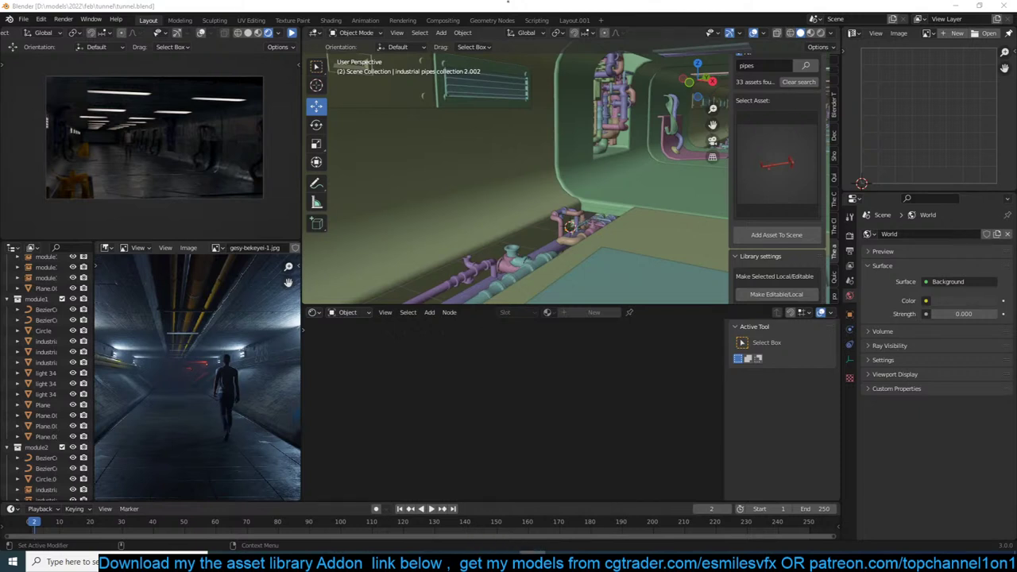
Examine the whole row of tunnel modules from outside and save the file again.
scroll(689, 192, down, 15)
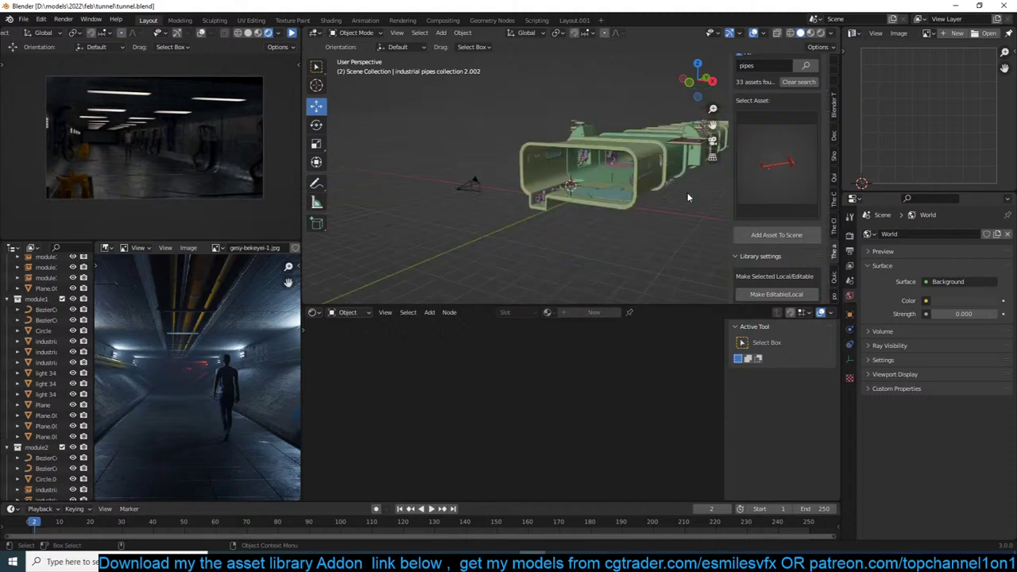
scroll(658, 160, up, 5)
shift+middle_drag(659, 160, 424, 179)
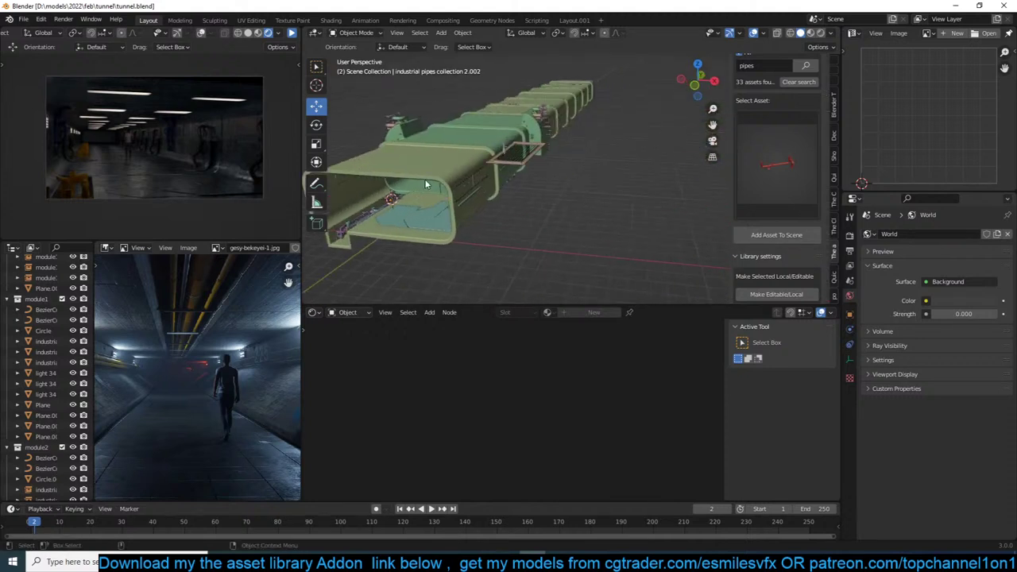
key(ctrl+s)
key(alt+Tab)
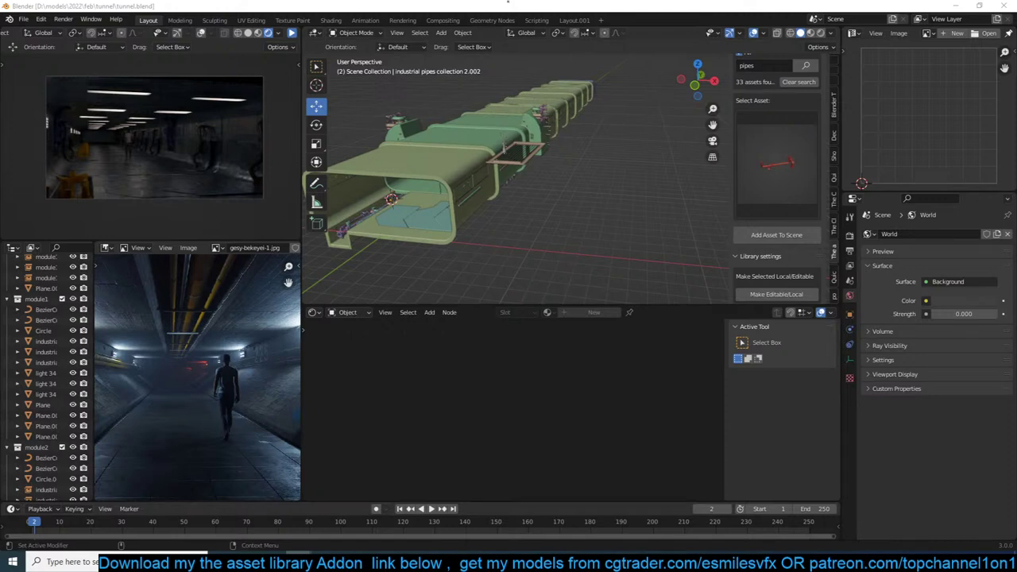
click(559, 176)
key(ctrl+s)
Examine the pipes filling the floor trench from several close and distant angles inside the first tunnel module.
middle_drag(559, 177, 610, 182)
scroll(675, 175, up, 5)
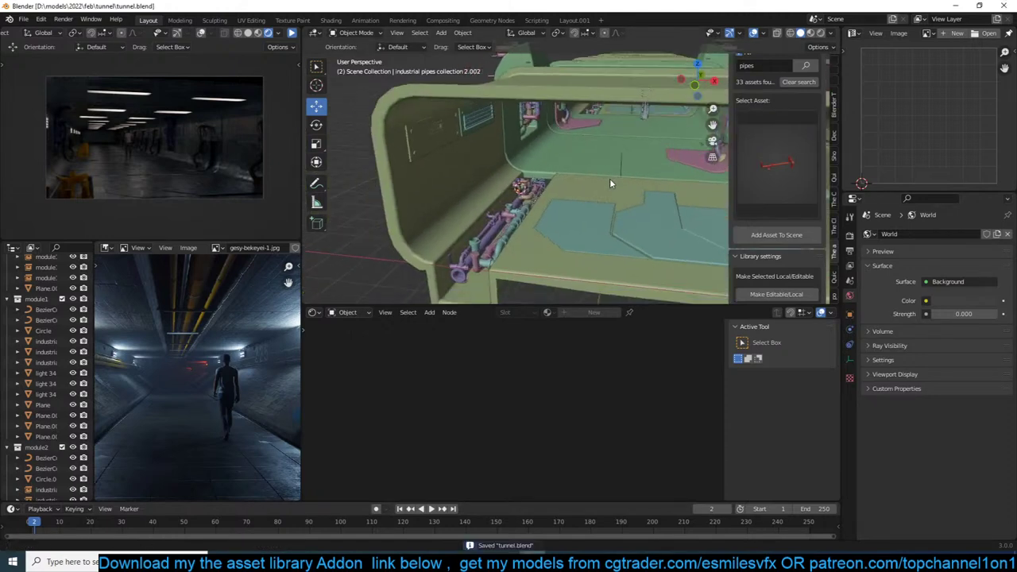
scroll(611, 181, up, 3)
scroll(560, 155, down, 4)
middle_drag(561, 155, 548, 178)
scroll(551, 173, up, 6)
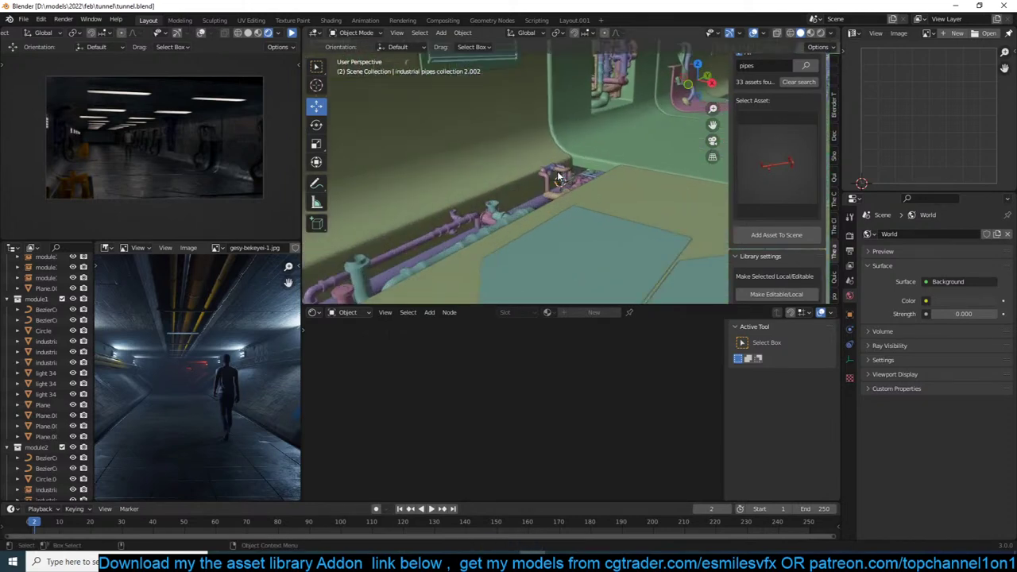
key(ctrl+s)
middle_drag(622, 176, 553, 184)
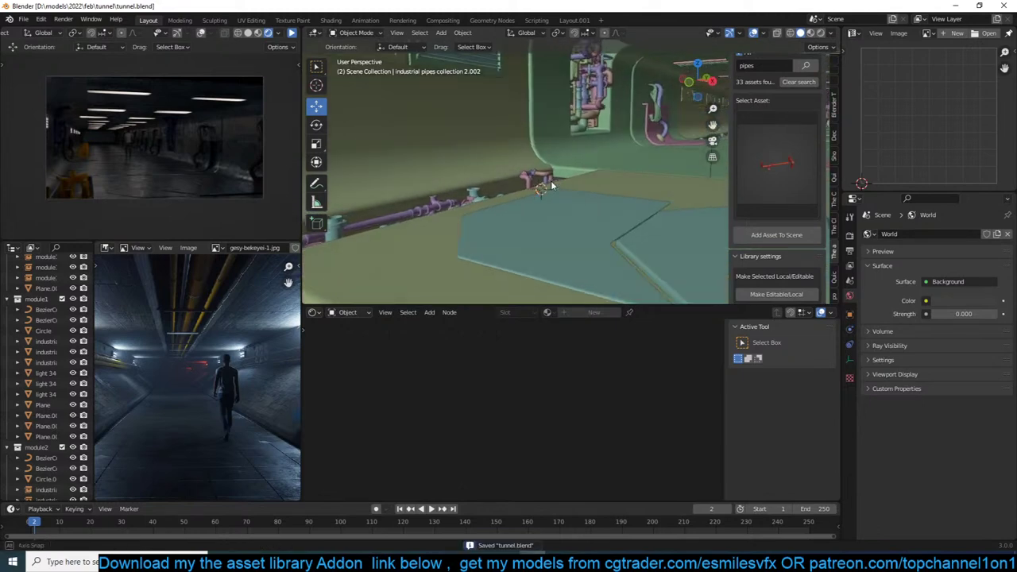
scroll(554, 179, down, 5)
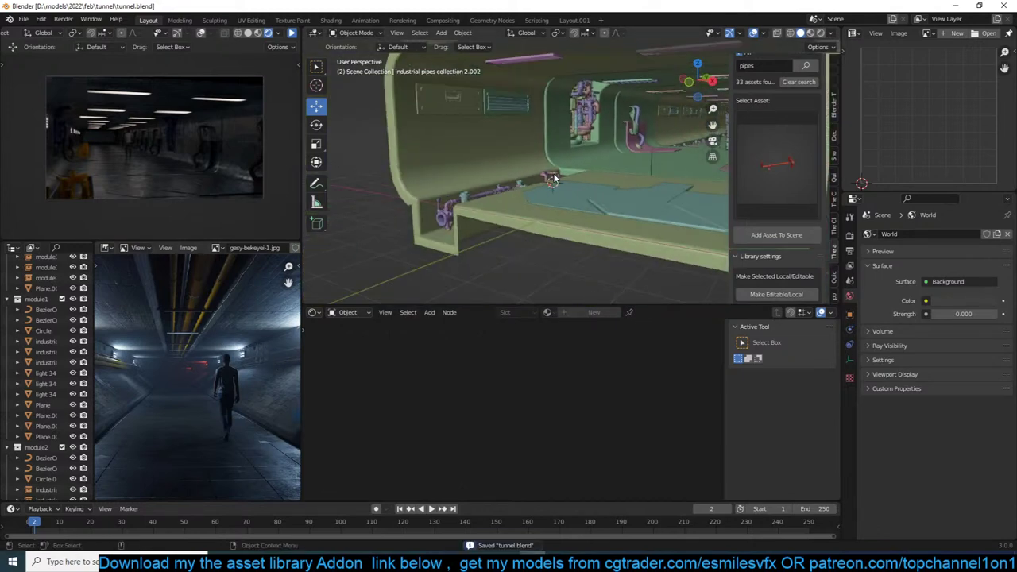
scroll(553, 180, up, 2)
scroll(545, 189, up, 3)
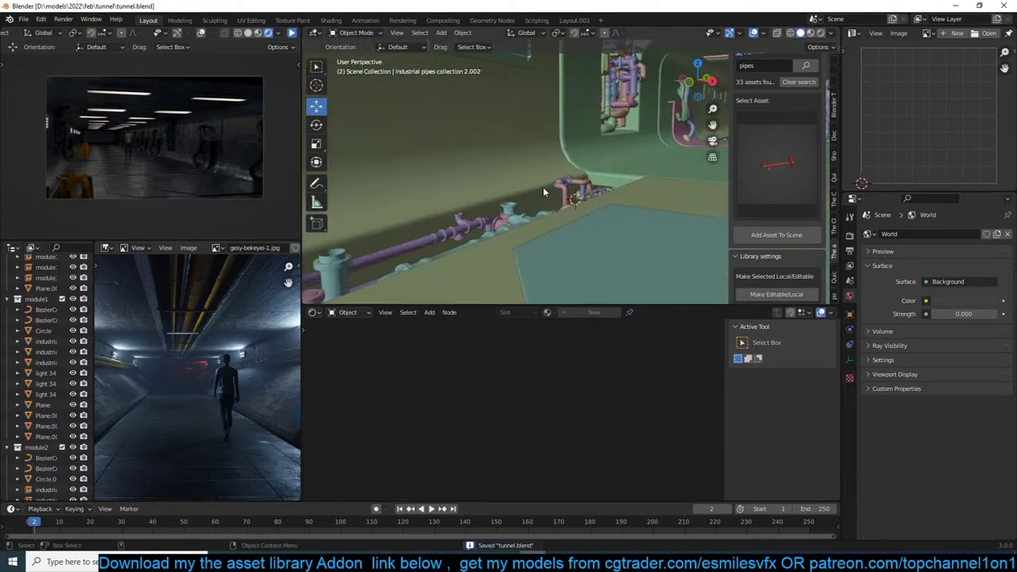
middle_drag(544, 191, 603, 161)
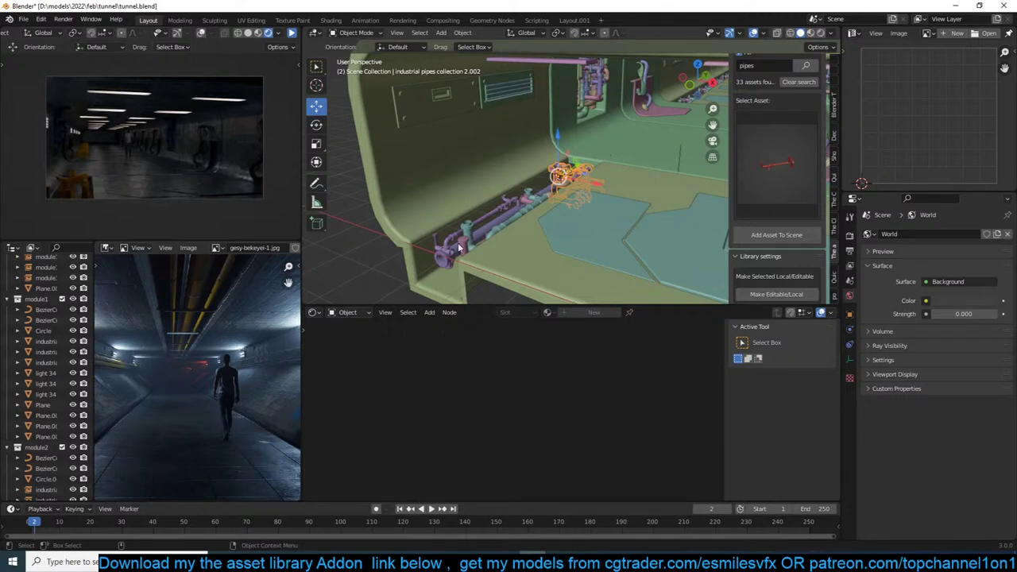
Mirror the frame of the floor grate beside the tunnel along Z and adjust its height against the slats.
scroll(635, 211, down, 7)
middle_drag(665, 209, 617, 245)
scroll(617, 245, up, 5)
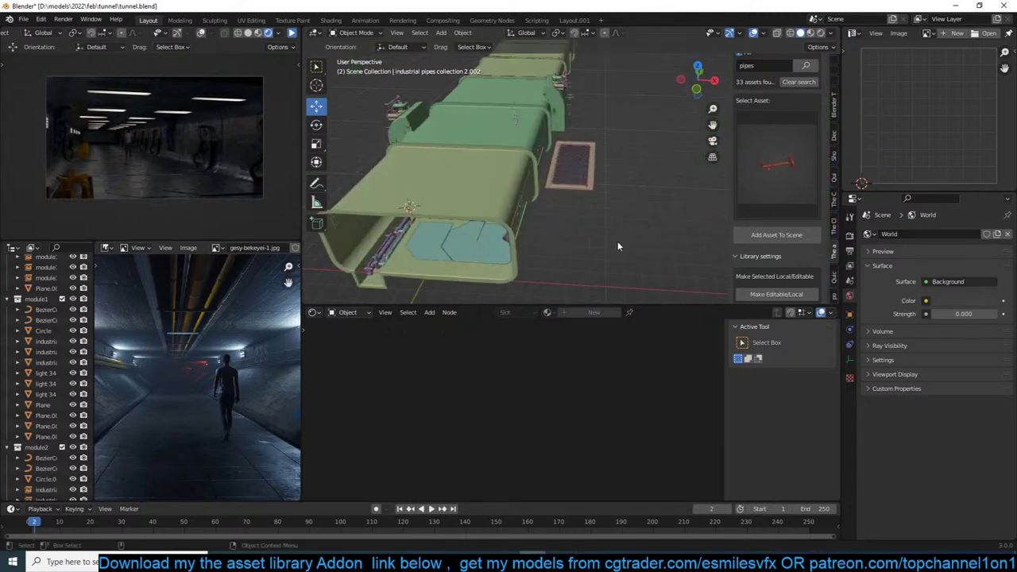
click(561, 177)
scroll(561, 175, up, 5)
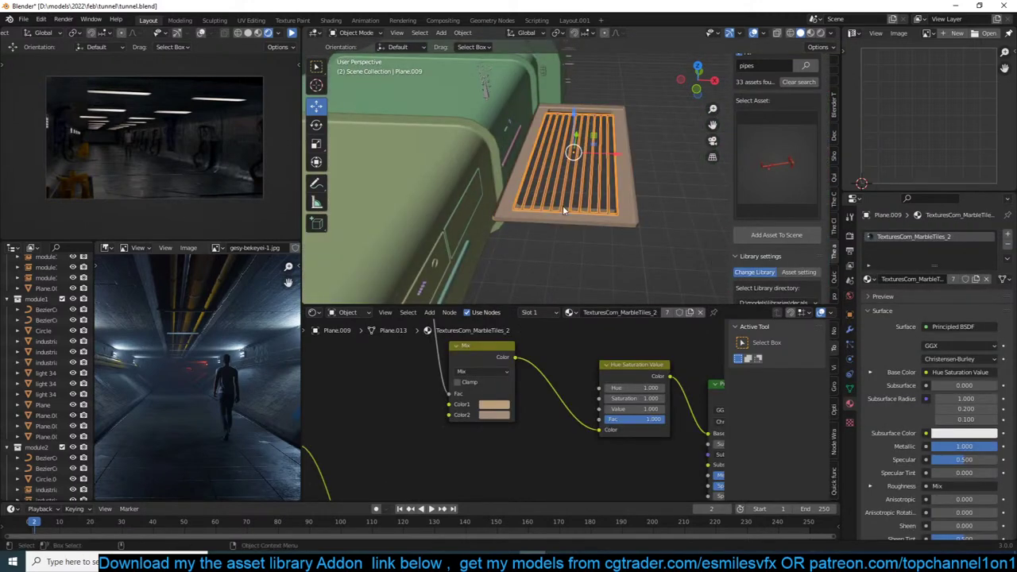
key(ctrl+m)
key(z)
click(617, 222)
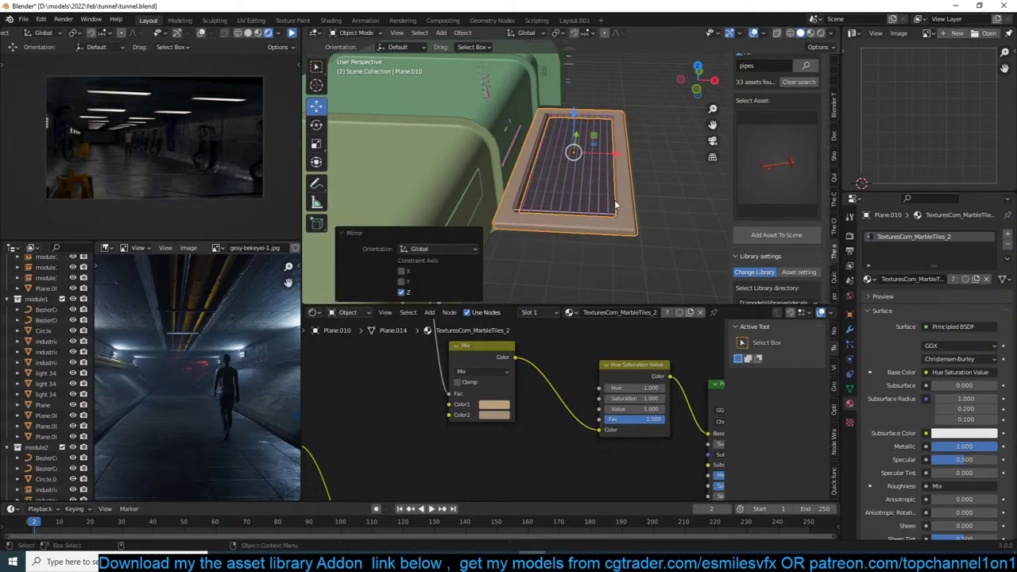
key(g)
key(z)
click(616, 196)
Apply the slats' Wireframe modifier and the frame's Bevel modifier, and join both parts into one grate object.
click(611, 199)
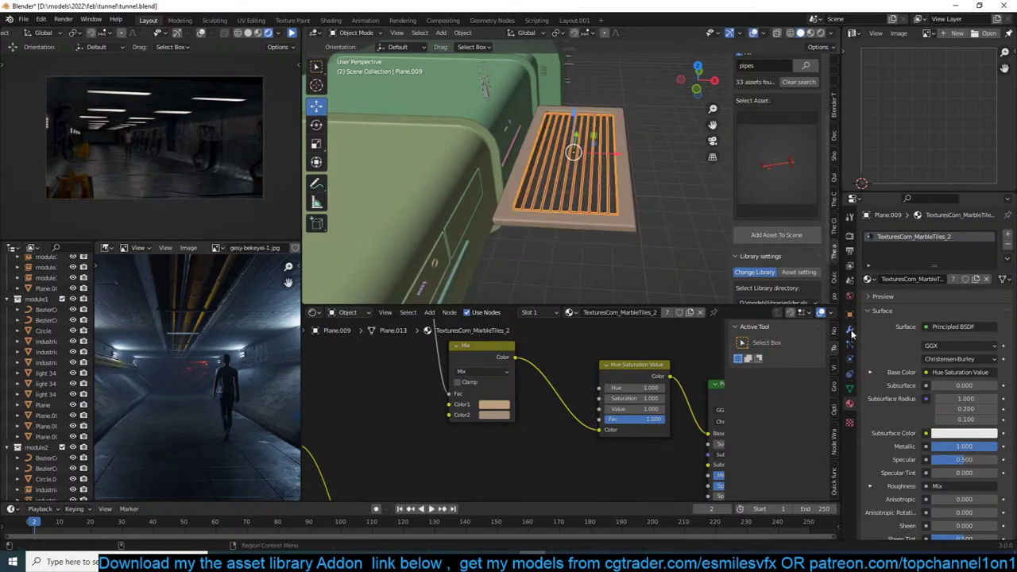
click(850, 330)
key(ctrl+a)
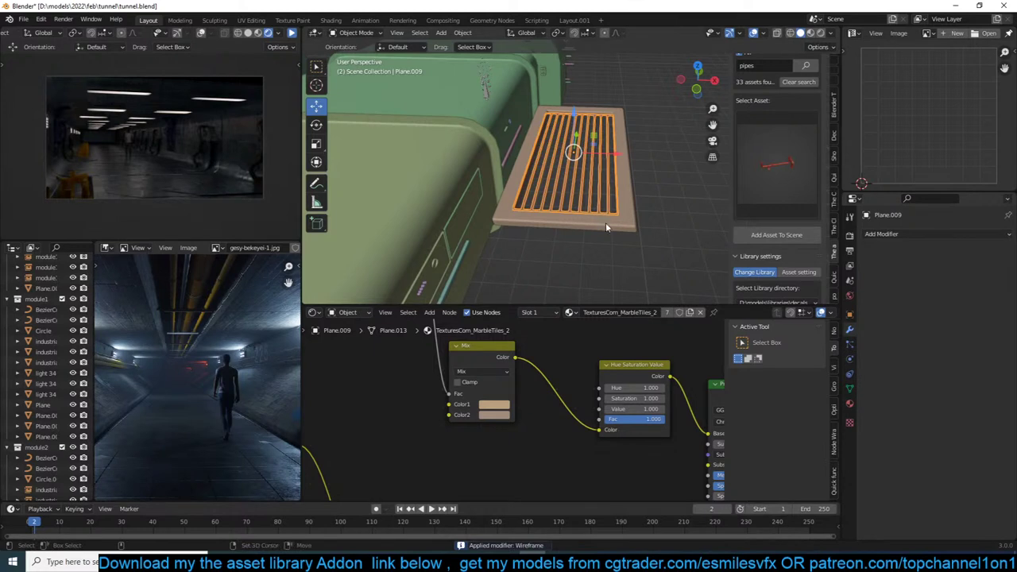
shift+click(605, 226)
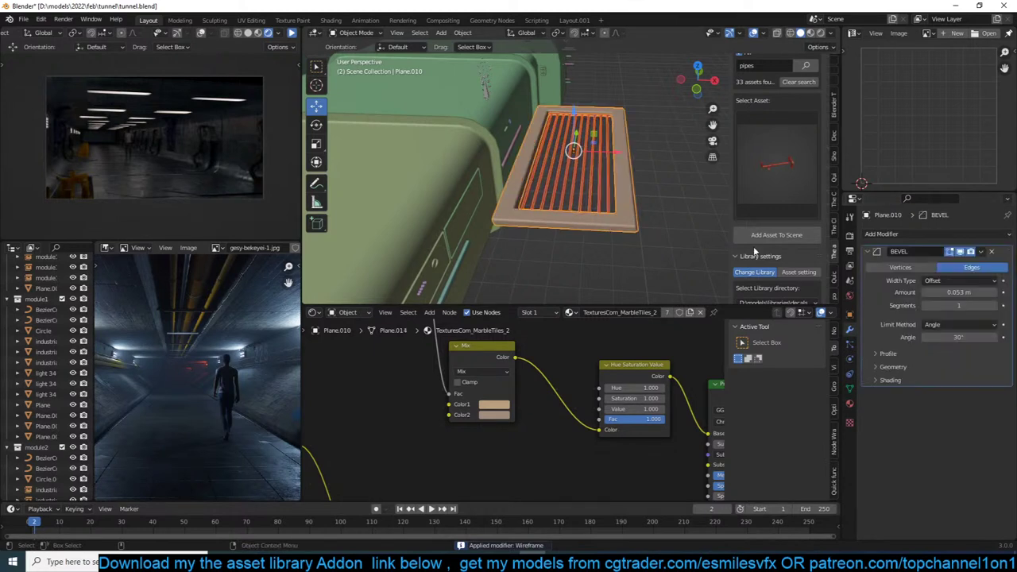
key(ctrl+a)
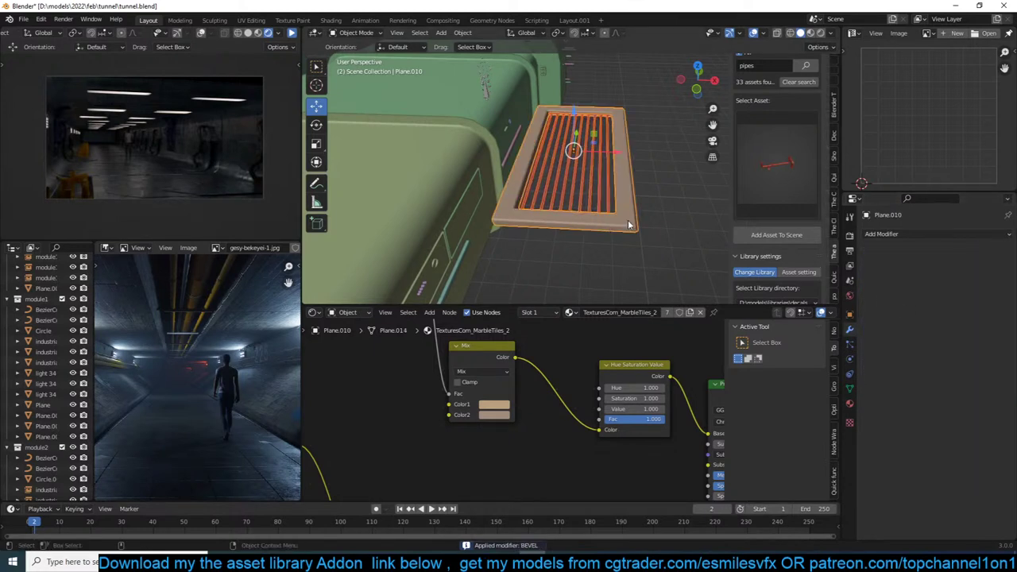
key(ctrl+j)
Snap the grate to the 3D cursor at the trench's front end, scale it uniformly to 0.523 and save.
shift+middle_drag(620, 222, 668, 196)
shift+middle_drag(477, 238, 517, 231)
key(shift+a)
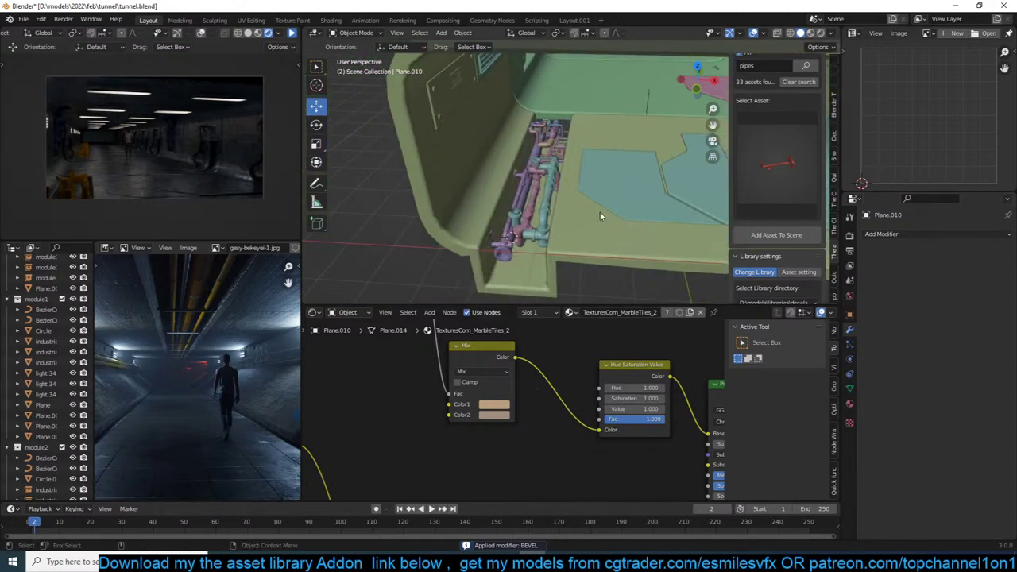
key(shift+s)
click(522, 108)
middle_drag(576, 179, 562, 226)
key(s)
click(520, 193)
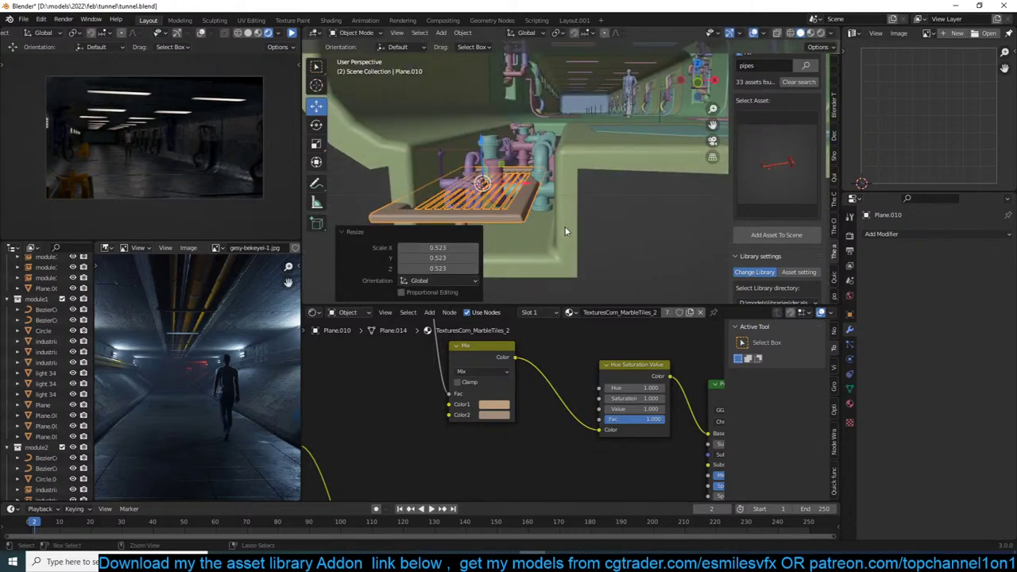
key(ctrl+s)
Move the grate about 0.224 m in X and 0.501 m in Z onto the trench opening.
middle_drag(605, 193, 596, 202)
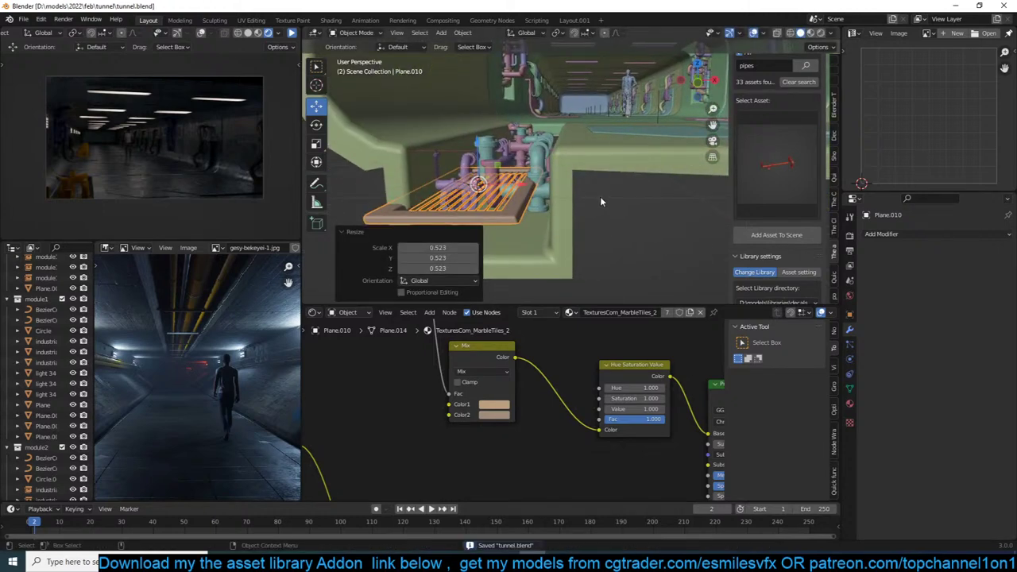
middle_drag(612, 206, 601, 163)
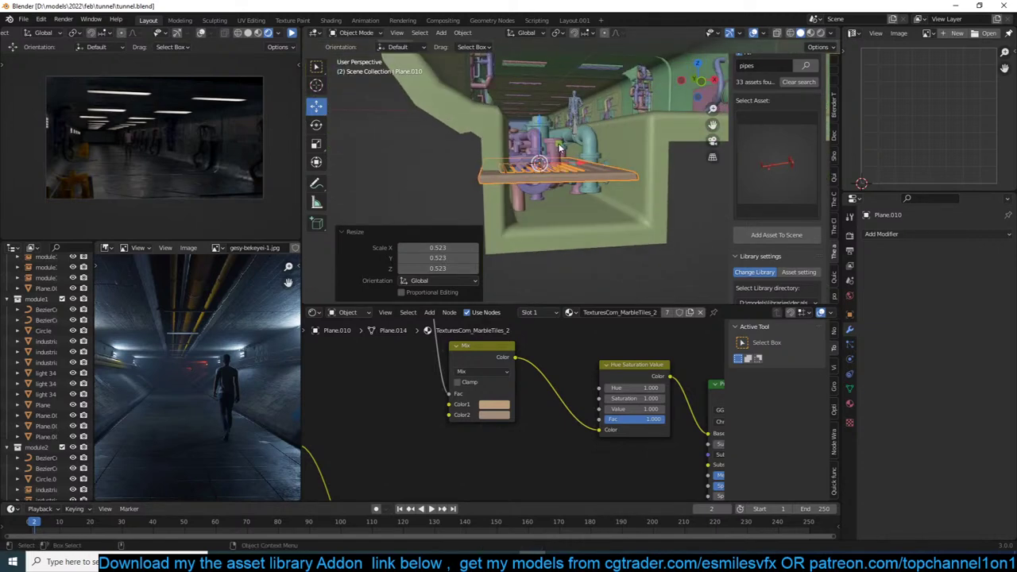
drag(560, 147, 582, 99)
middle_drag(583, 99, 558, 146)
Try an Array modifier on the grate with a relative offset of 0 in X and 1 in Y.
click(920, 235)
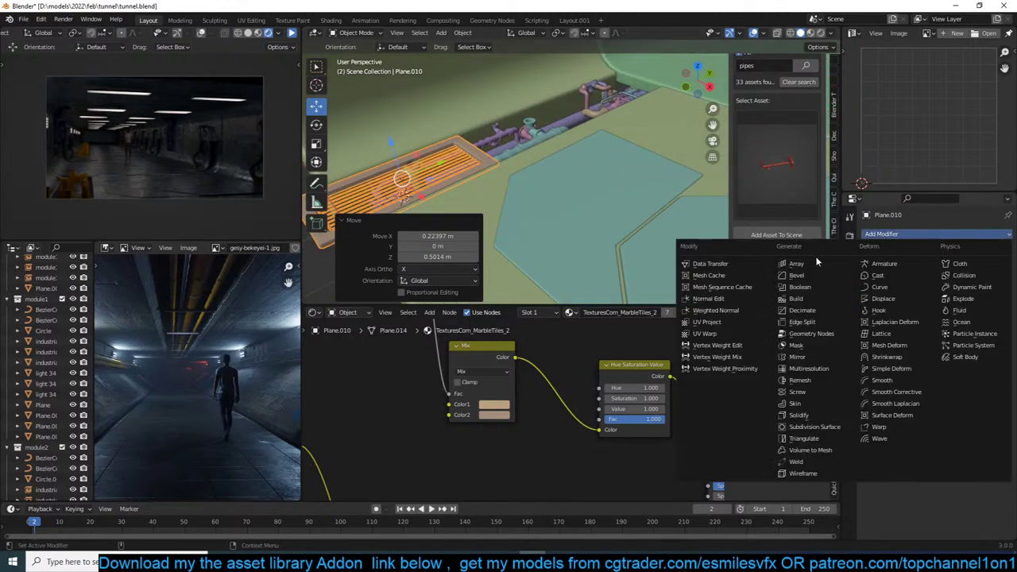
click(795, 263)
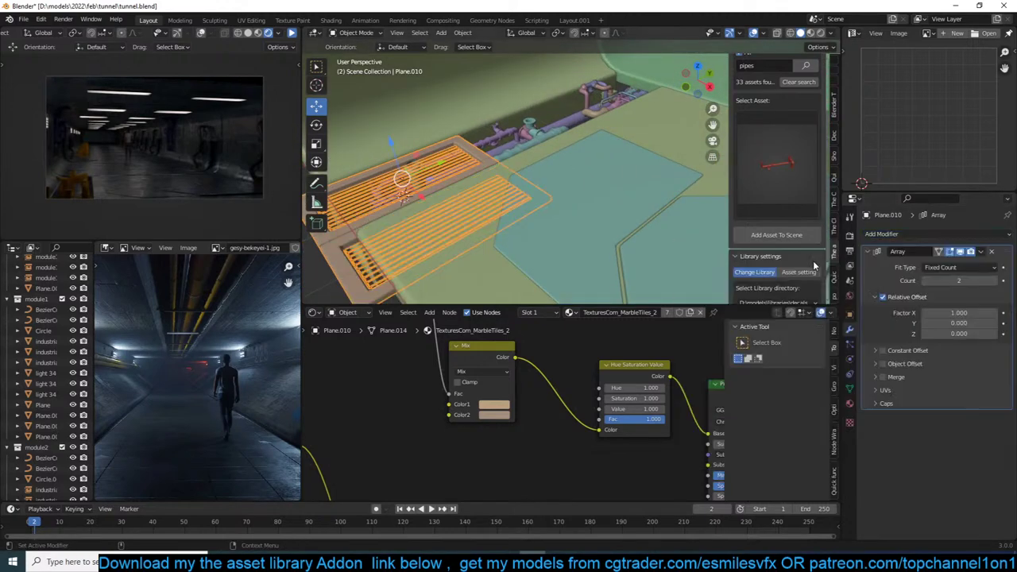
click(958, 324)
text(1)
click(903, 326)
click(956, 312)
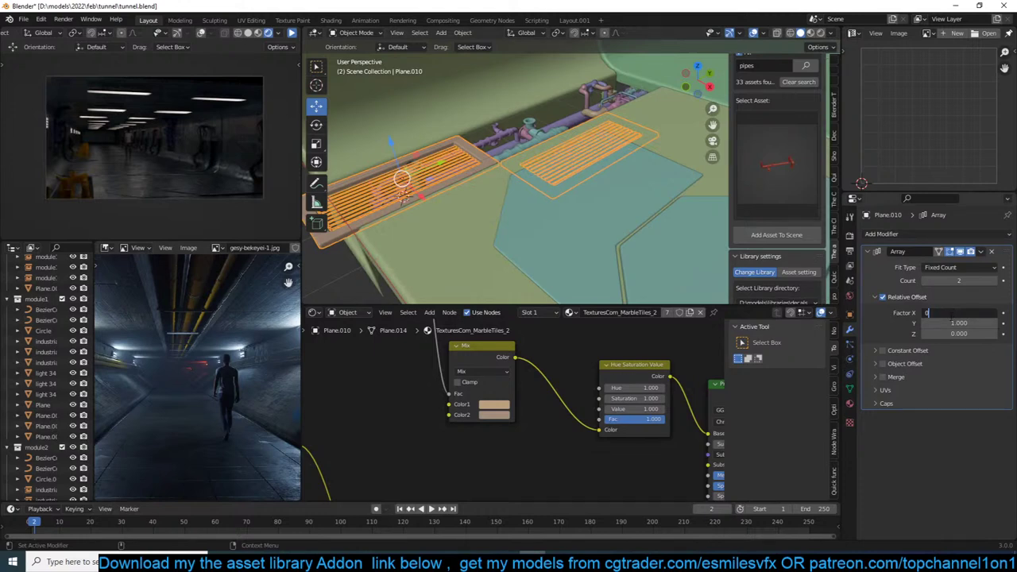
key(Return)
click(992, 252)
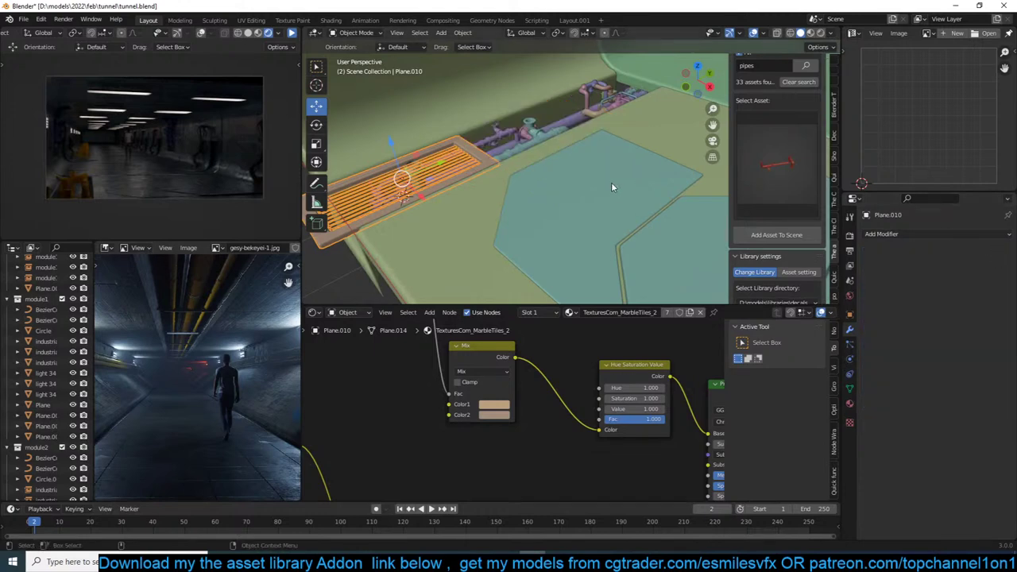
Move the grate about 0.472 m in Y and place a linked duplicate about 4.2 m farther along Y.
middle_drag(611, 182, 572, 213)
drag(521, 190, 547, 183)
key(alt+d)
key(x)
key(y)
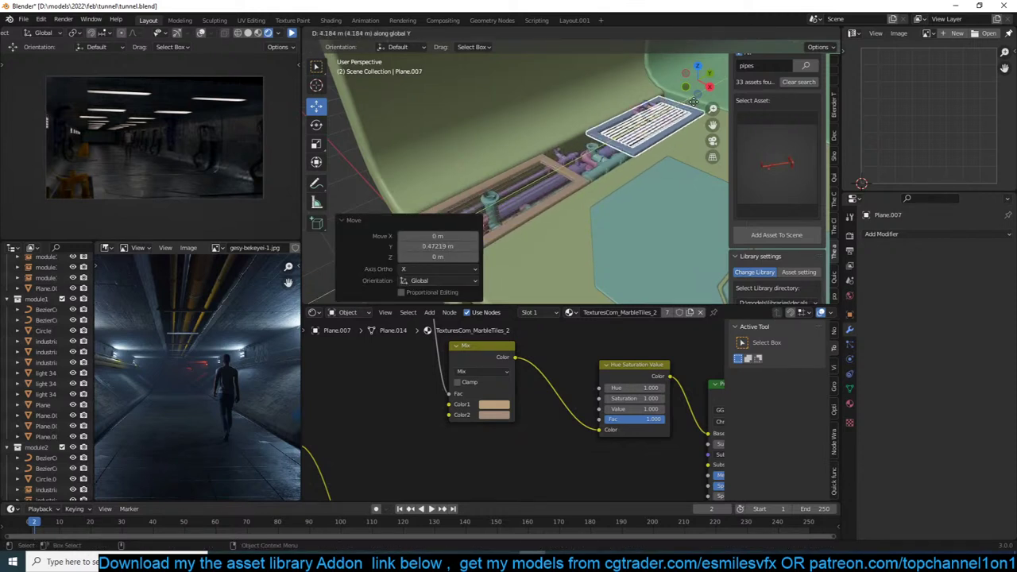
click(578, 174)
Lengthen the front grate by selecting its far-end vertices and moving them along Y.
click(577, 174)
key(Tab)
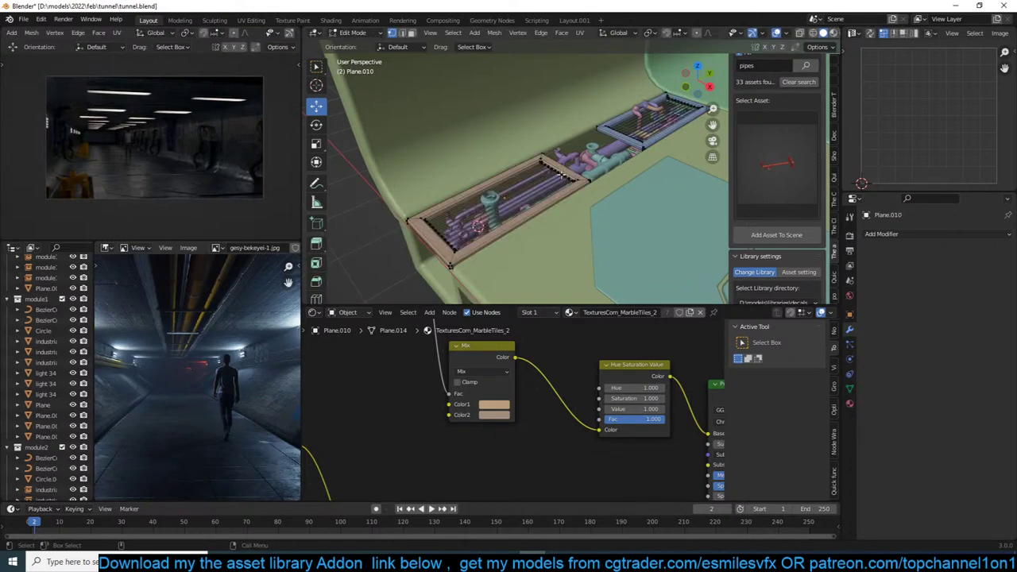
middle_drag(579, 166, 641, 208)
key(alt+z)
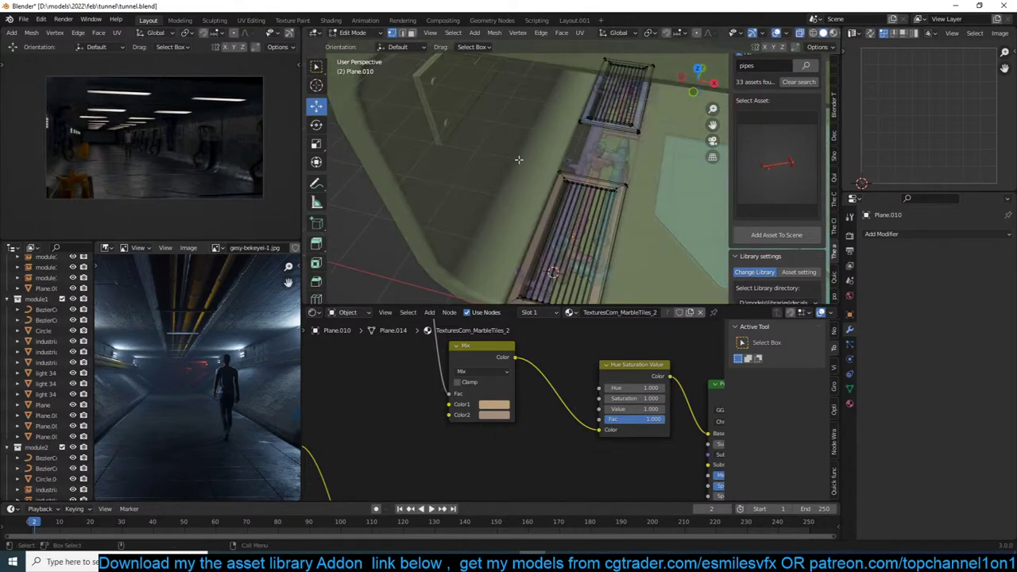
drag(518, 160, 657, 223)
middle_drag(656, 222, 545, 168)
drag(567, 158, 613, 154)
key(Tab)
Slide the rear grate back about 0.557 m in Y plus a further nudge, closing the gap to the front grate.
click(646, 152)
key(alt+z)
shift+middle_drag(646, 152, 582, 165)
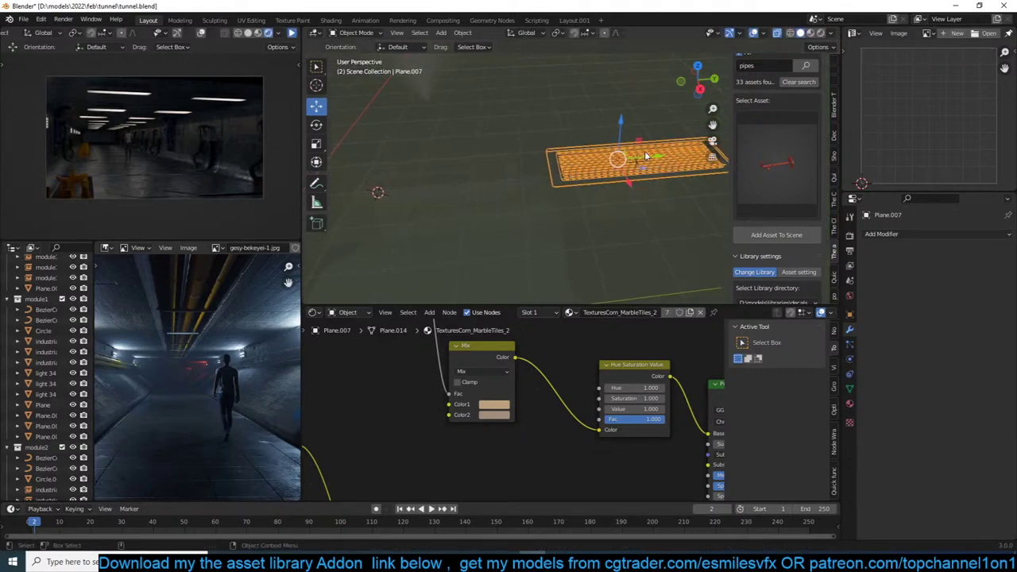
drag(651, 154, 614, 158)
key(alt+z)
middle_drag(613, 157, 680, 152)
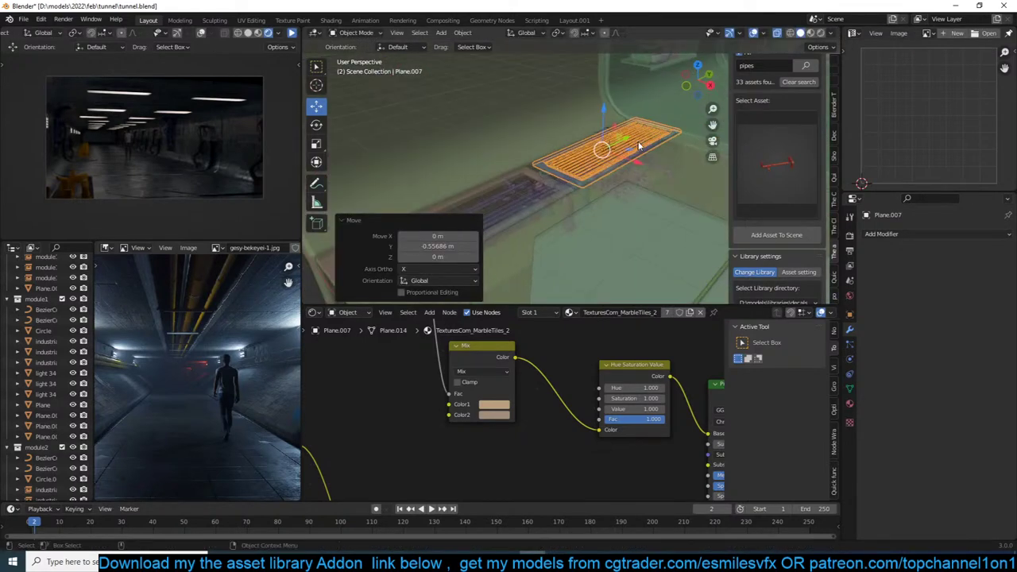
key(alt+z)
scroll(616, 152, up, 3)
middle_drag(616, 152, 581, 169)
shift+click(647, 147)
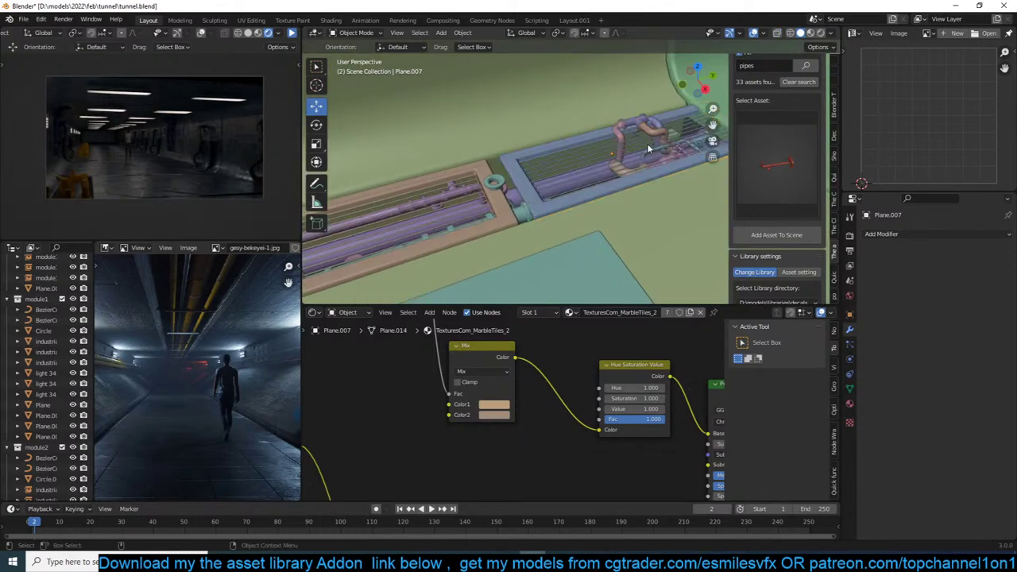
shift+click(648, 147)
middle_drag(648, 148, 623, 147)
drag(634, 148, 616, 149)
Move both grates to the module1 collection.
key(alt+a)
middle_drag(526, 165, 585, 167)
click(585, 166)
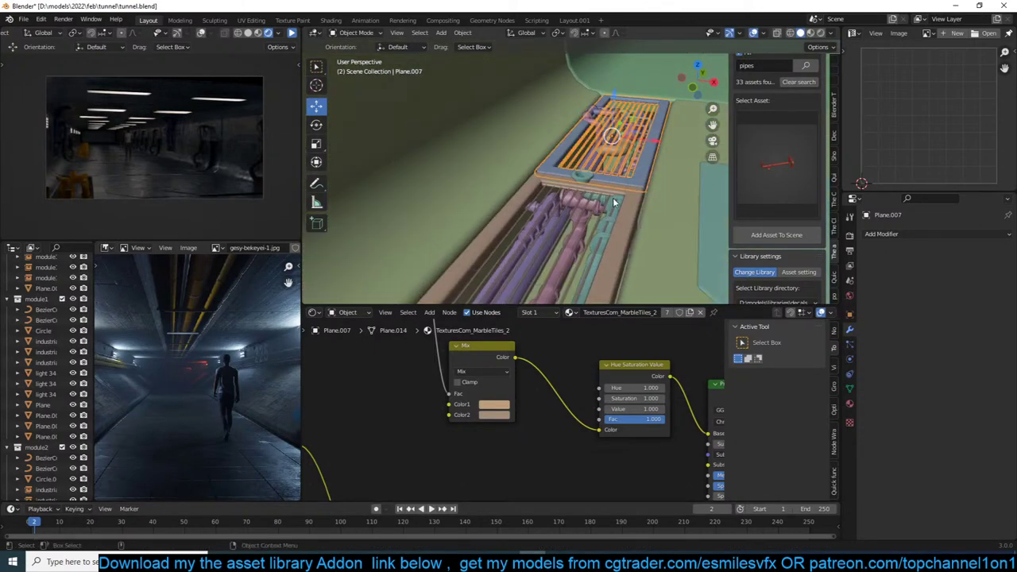
scroll(619, 225, down, 4)
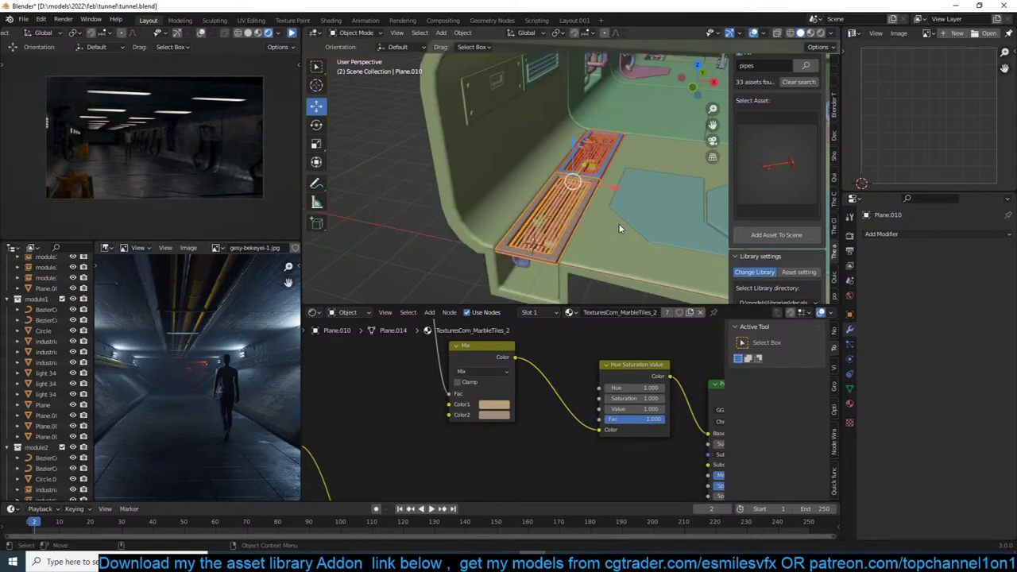
key(m)
click(570, 225)
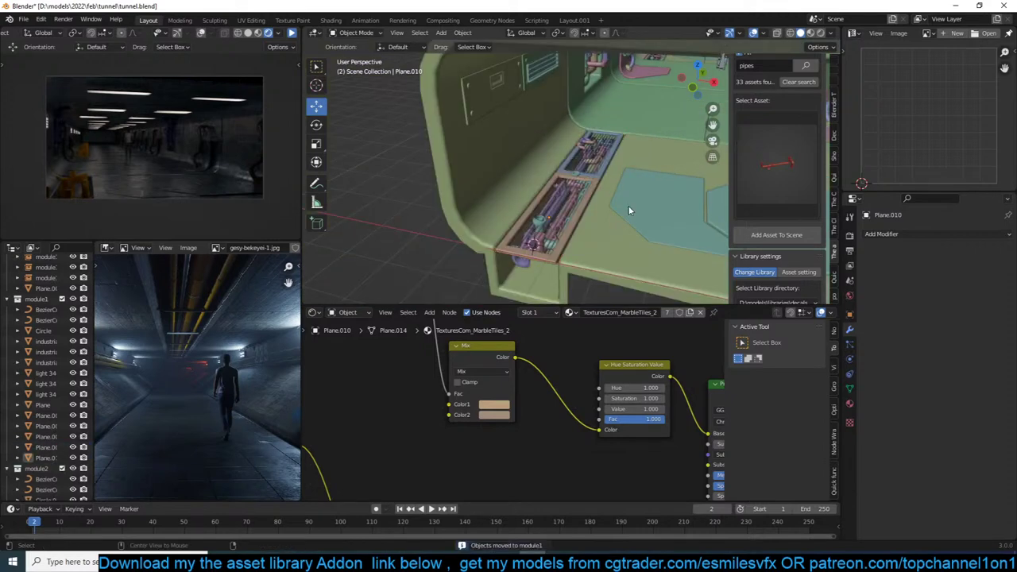
Check the covered trench through the camera, save the file and resume the rendered preview.
middle_drag(619, 226, 659, 139)
key(KP_1)
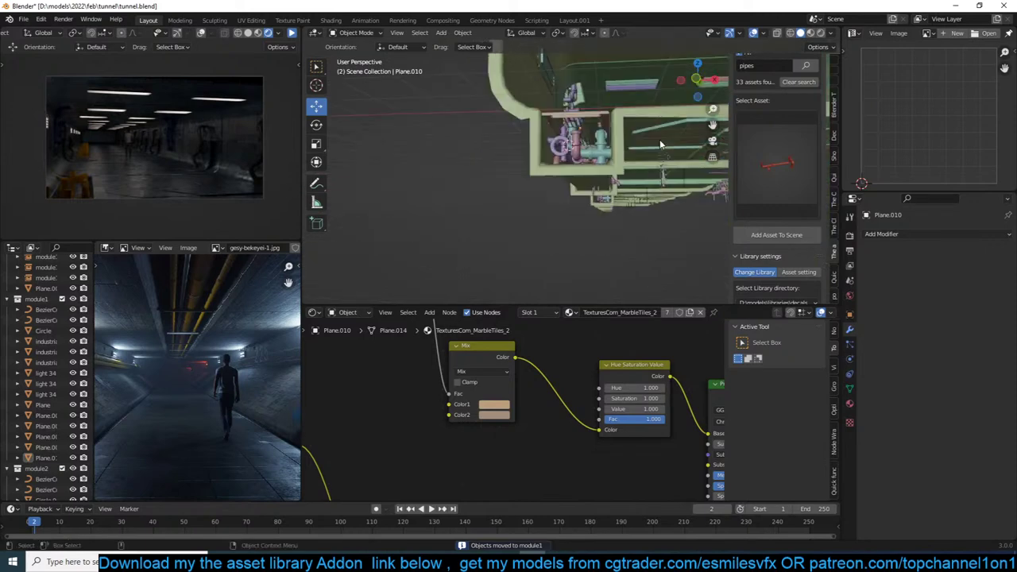
key(KP_0)
scroll(659, 143, up, 2)
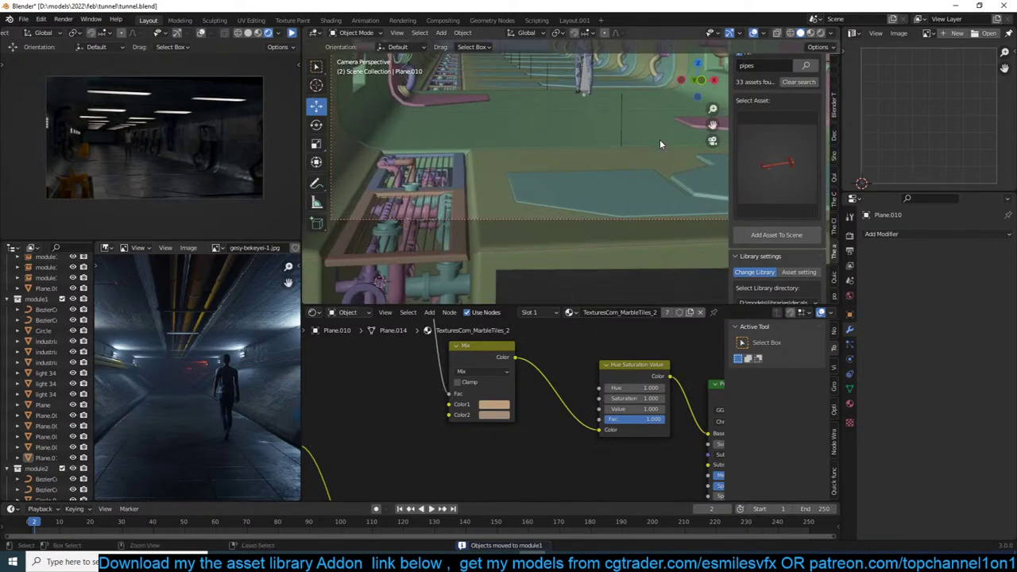
key(ctrl+s)
click(292, 33)
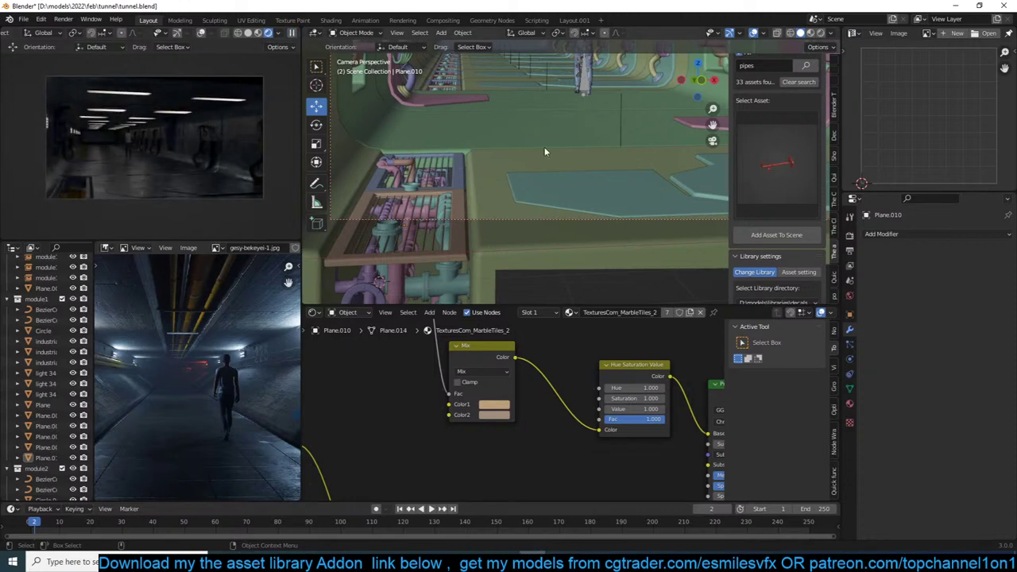
Delete the left ceiling light fixtures and the pink fixture of the right-hand pair in the first tunnel section.
scroll(545, 148, down, 5)
middle_drag(544, 142, 545, 166)
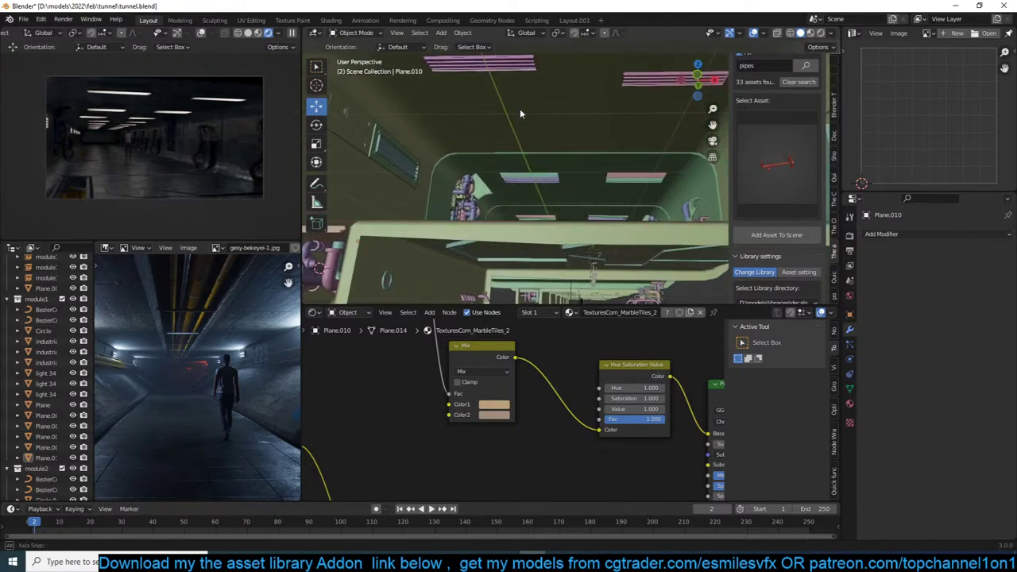
click(545, 166)
scroll(545, 167, up, 3)
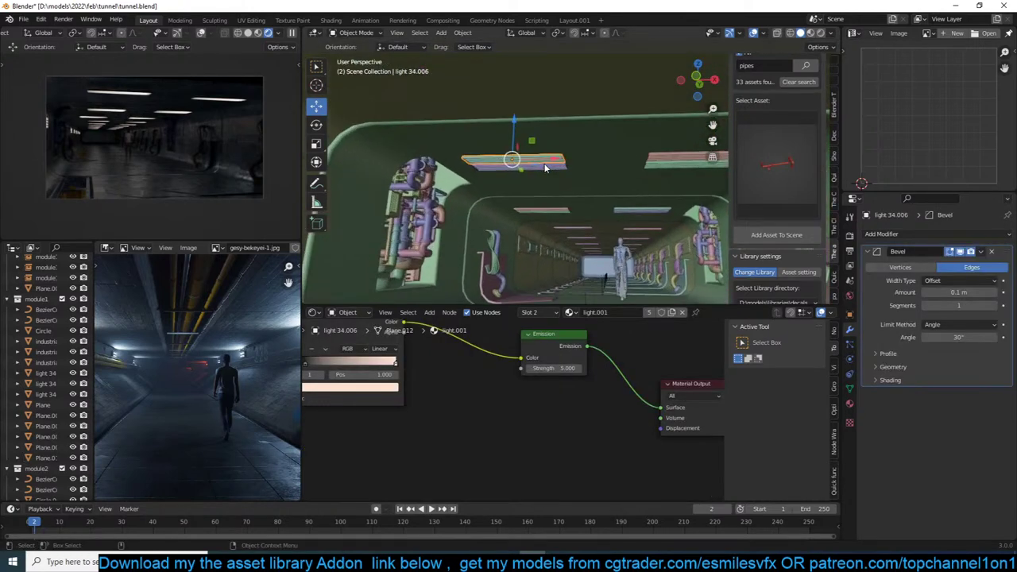
click(536, 170)
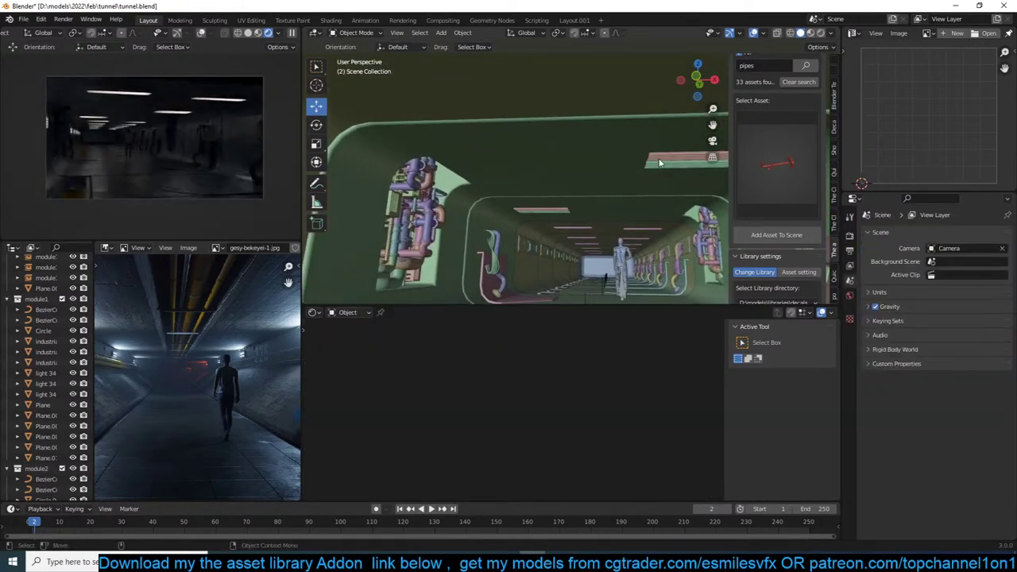
click(659, 162)
click(603, 186)
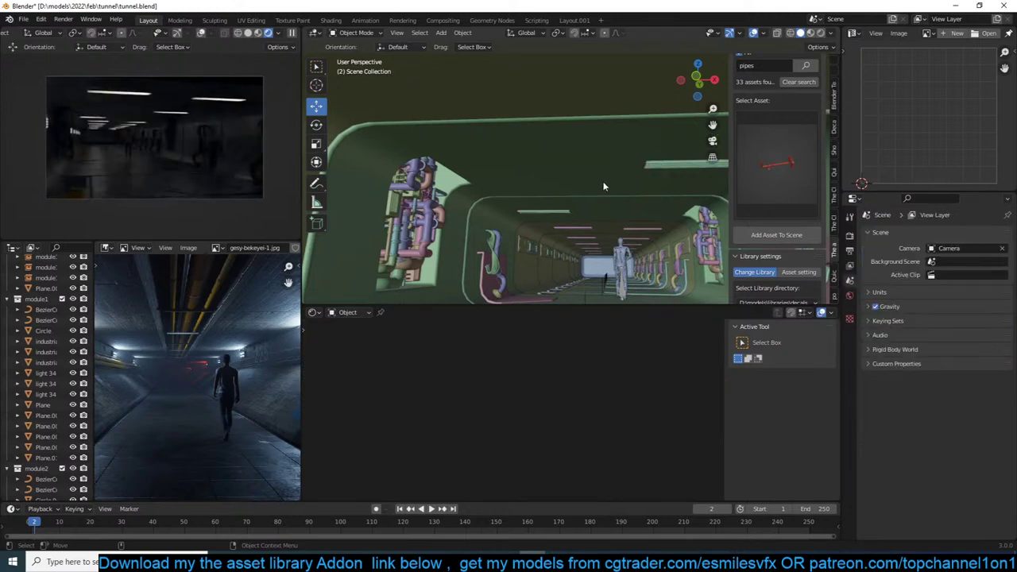
Shift the remaining ceiling light about -2.58 m in X, delete it and save the file.
click(674, 158)
click(672, 163)
shift+middle_drag(623, 165, 588, 167)
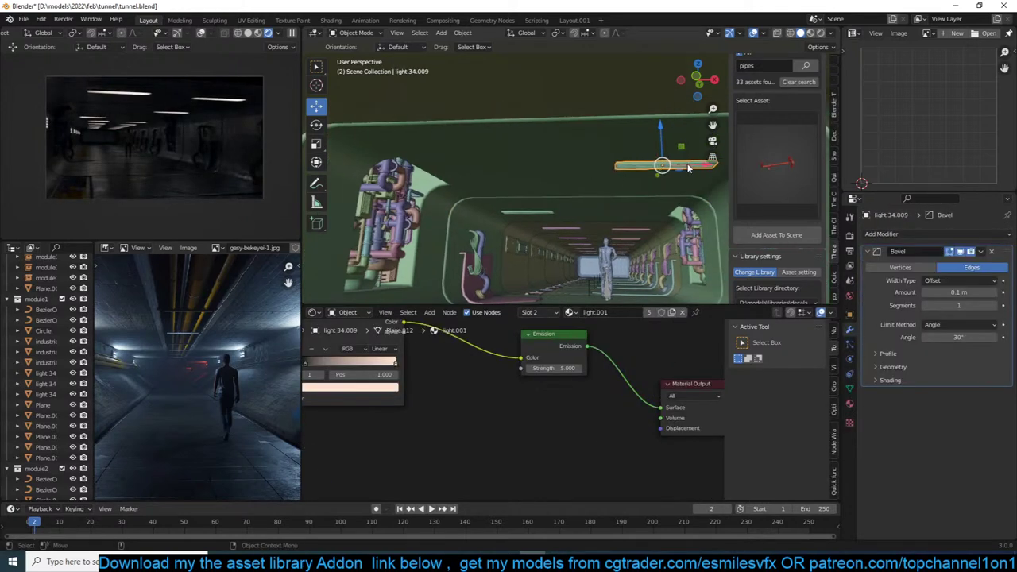
drag(693, 166, 572, 166)
click(576, 167)
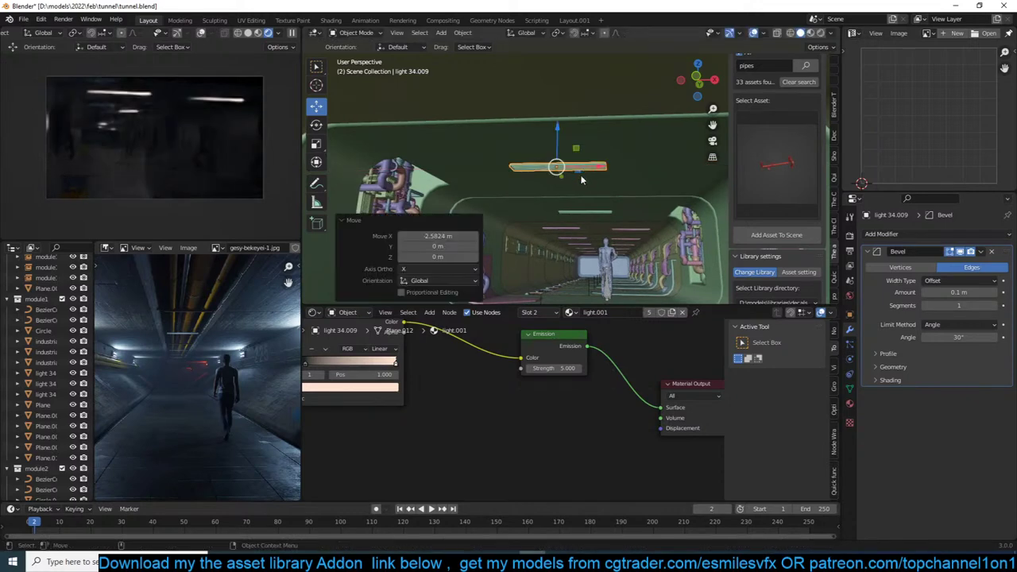
click(572, 196)
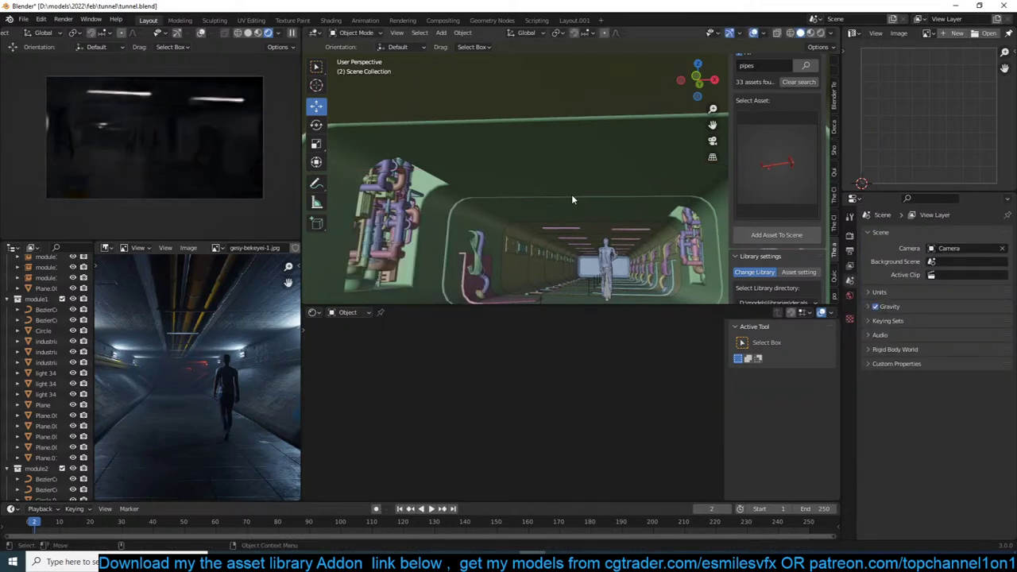
middle_drag(571, 194, 539, 230)
scroll(583, 173, down, 3)
key(ctrl+s)
In top view, move the module1.002 tunnel section about -7.39 m in Y onto the place of the module2 section.
key(KP_7)
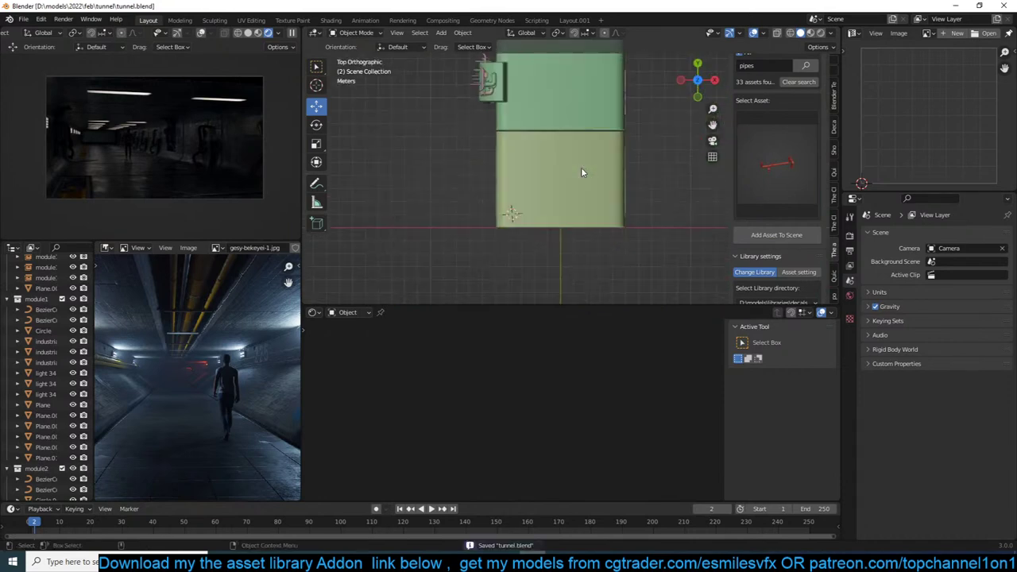
scroll(583, 167, down, 5)
shift+middle_drag(583, 165, 581, 264)
scroll(588, 239, up, 3)
shift+middle_drag(613, 129, 613, 187)
click(614, 172)
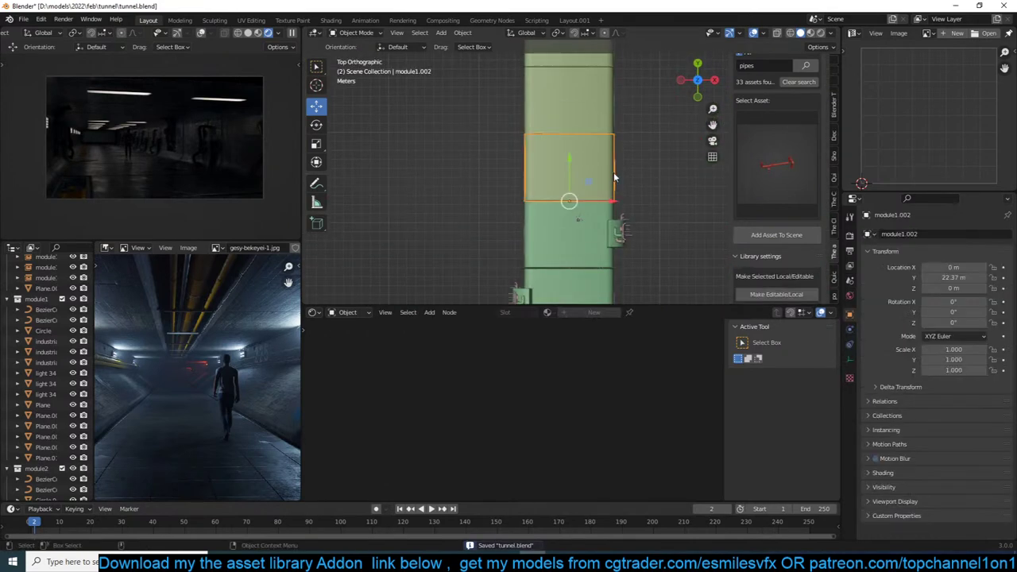
click(611, 209)
click(609, 191)
click(604, 227)
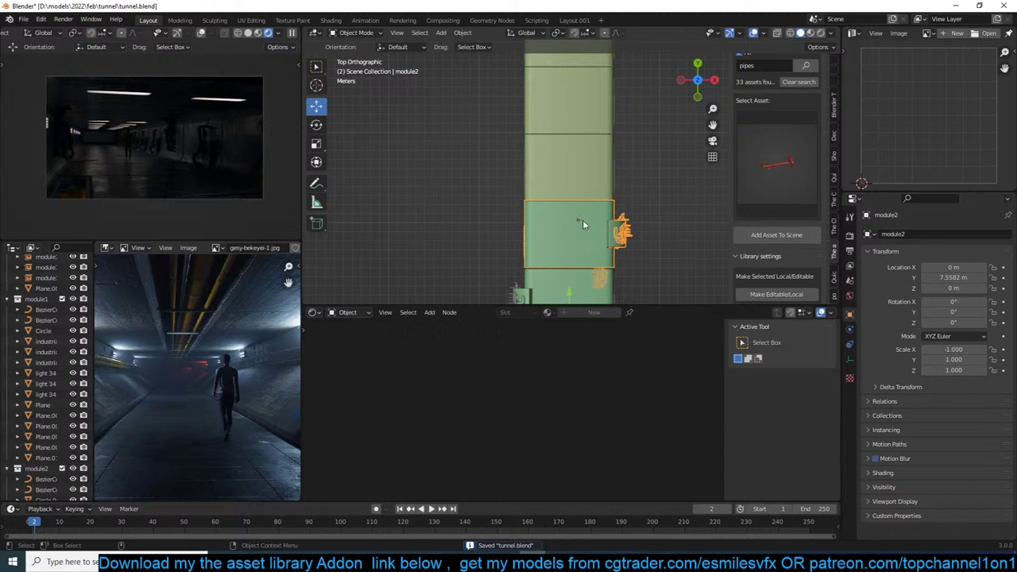
click(577, 166)
key(g)
key(y)
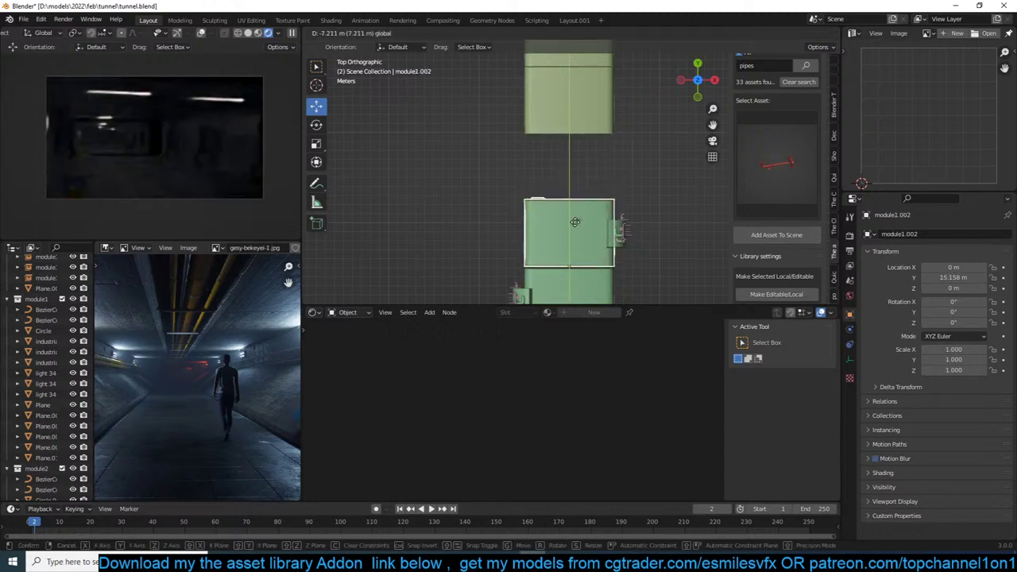
click(575, 223)
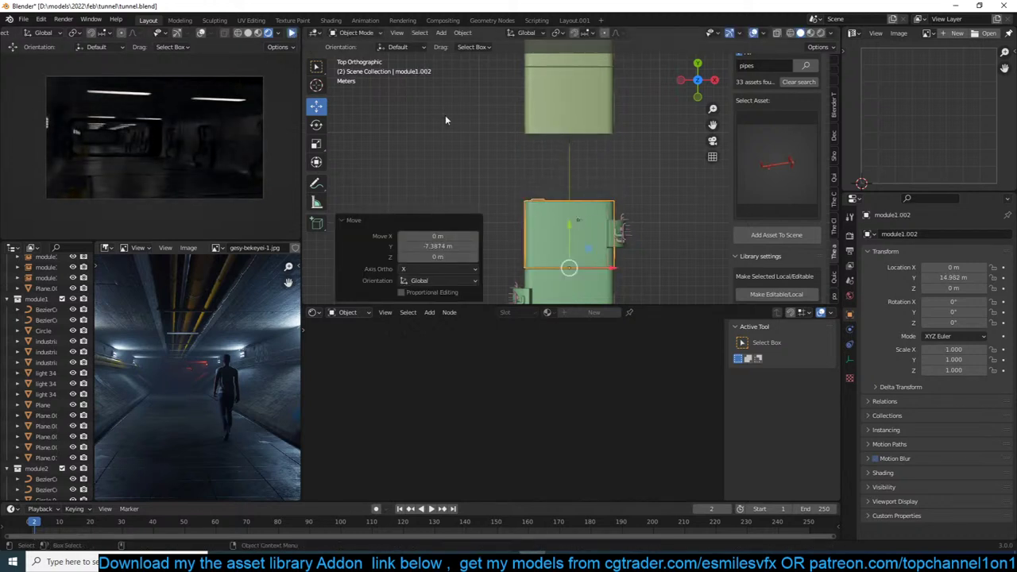
Move the module2 tunnel section about 7.27 m in Y to follow module1.002.
click(613, 235)
key(g)
key(y)
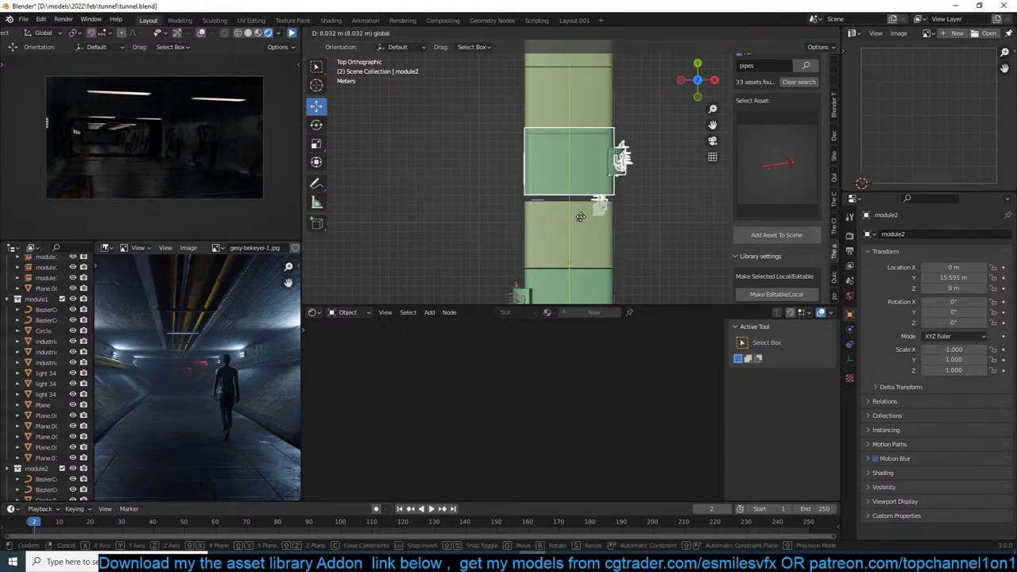
click(604, 168)
Delete the tunnel sections beyond module2, including module1.003, keeping the blue end section.
scroll(604, 169, down, 3)
scroll(604, 168, down, 3)
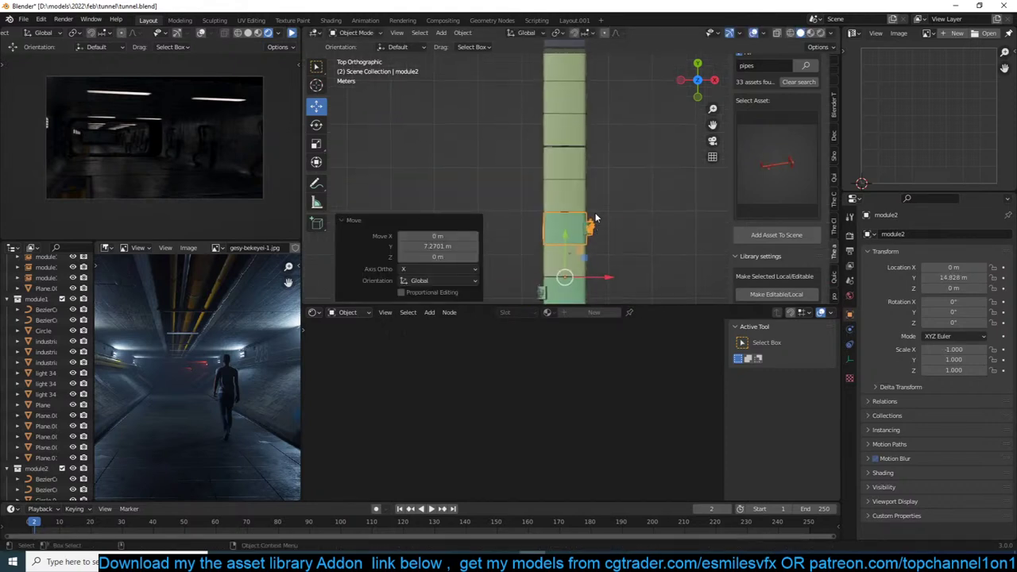
drag(620, 100, 550, 171)
key(x)
click(551, 174)
click(576, 187)
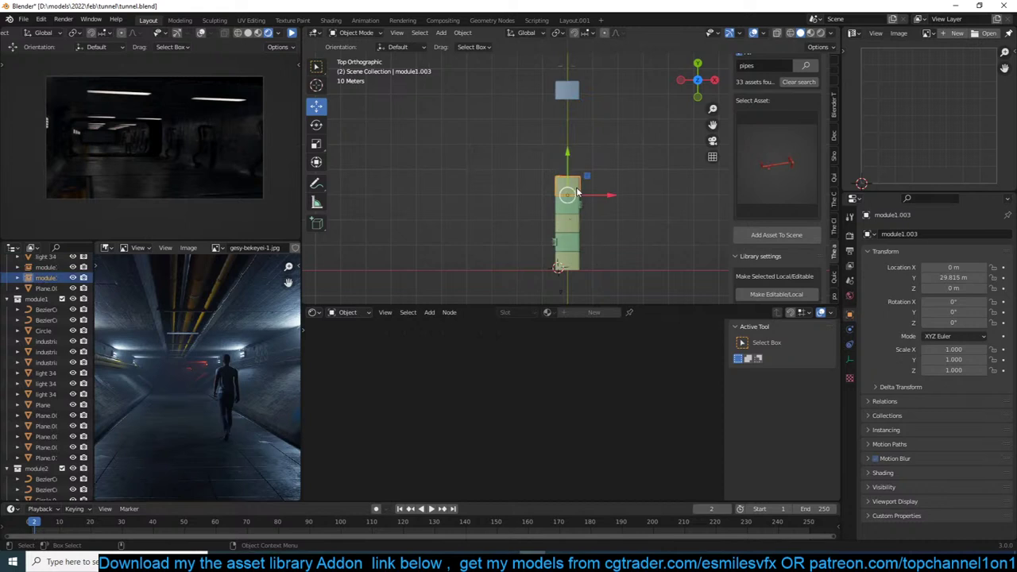
key(x)
click(587, 200)
Make a linked duplicate of the module1.002 and module2 pair 14.792 m along Y and repeat the duplication once.
drag(609, 204, 573, 224)
scroll(574, 226, up, 2)
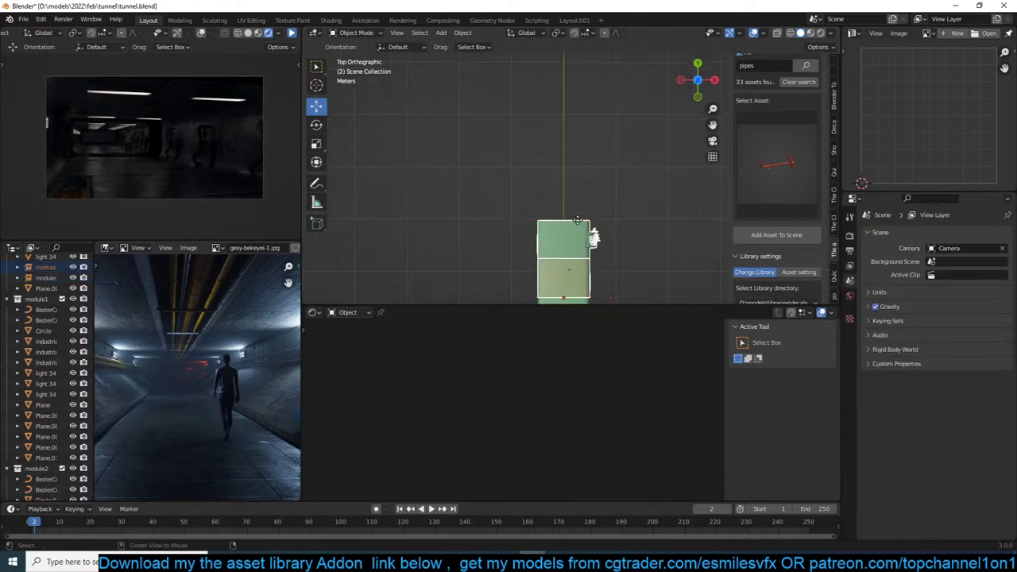
key(shift+d)
key(y)
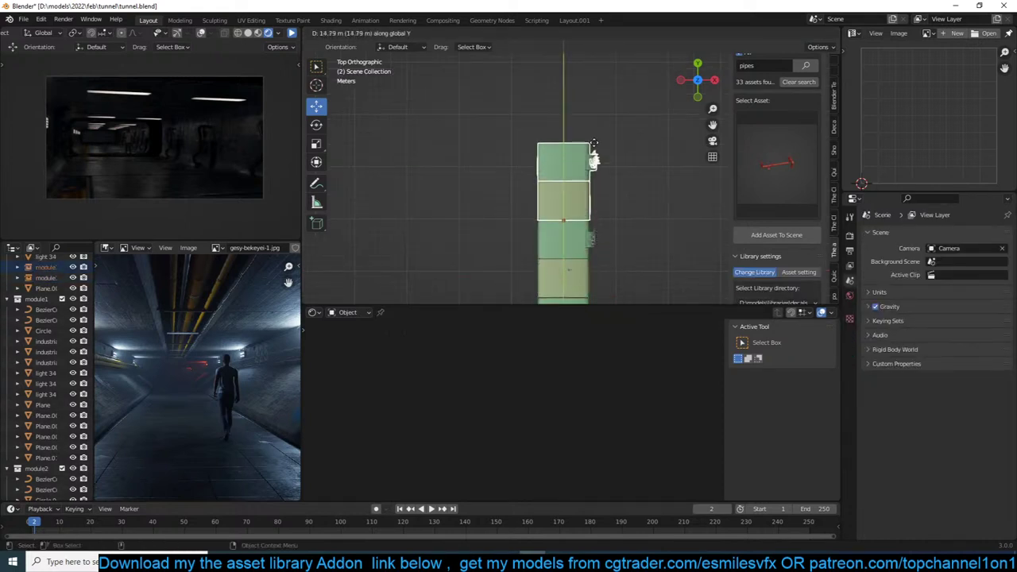
click(595, 146)
key(shift+r)
shift+middle_drag(594, 146, 573, 238)
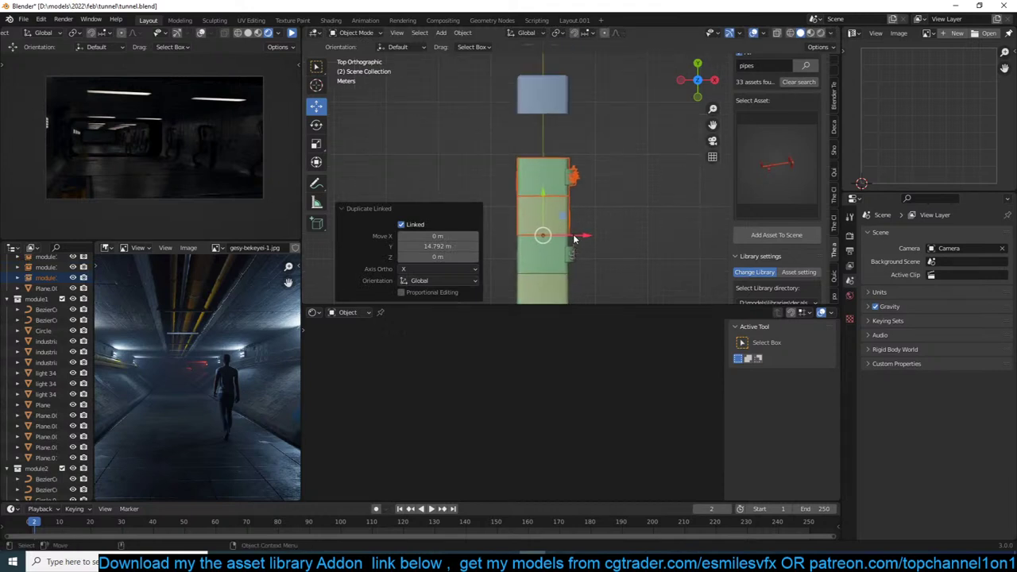
Place a linked duplicate of the module1.004 section 14.792 m farther along Y.
click(563, 169)
key(alt+d)
key(y)
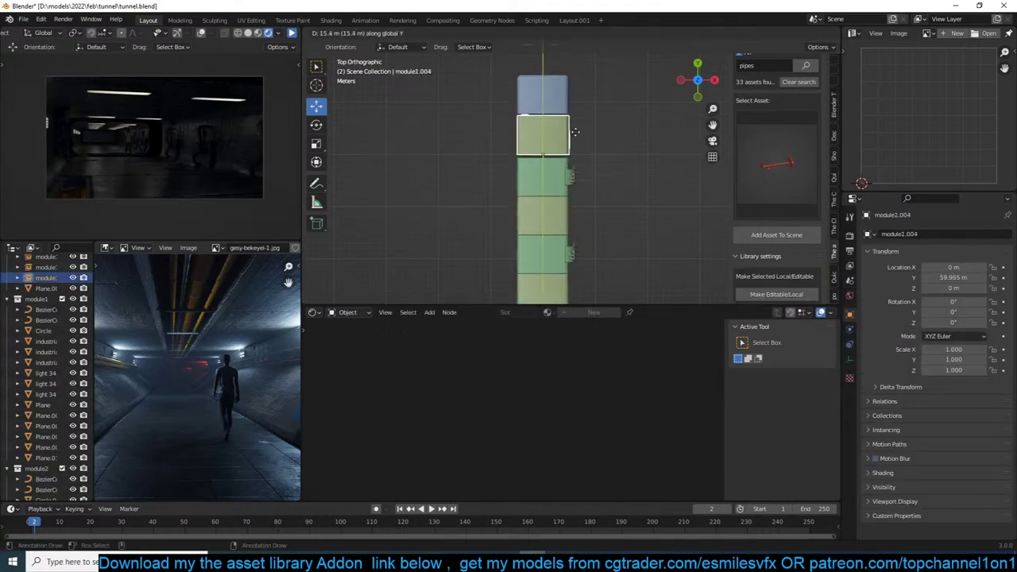
click(577, 135)
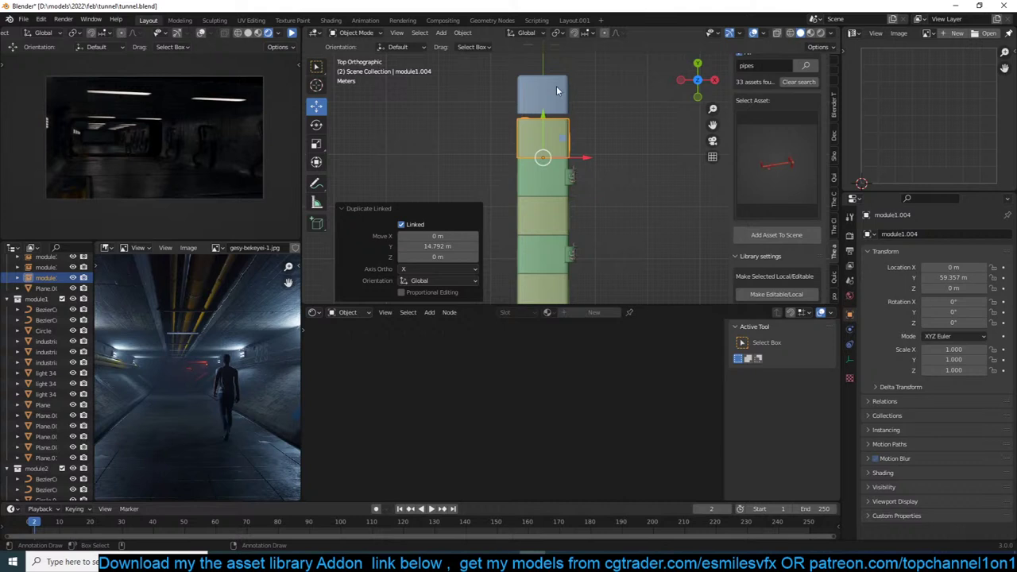
Move the blue end section back about 0.8 m in Y against the last tunnel module.
click(557, 90)
key(g)
key(y)
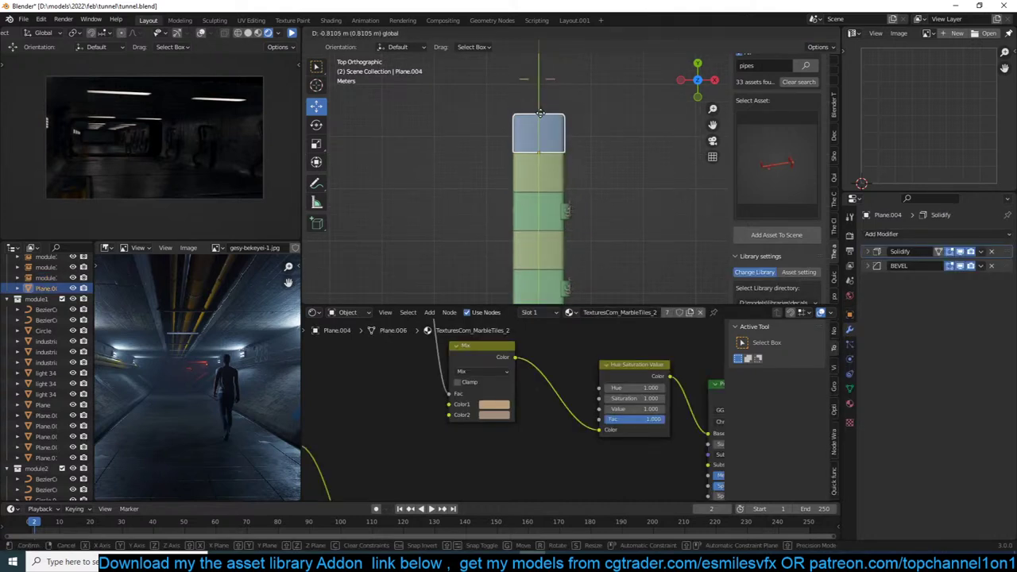
drag(541, 113, 541, 114)
Move the two small objects beyond the tunnel's end back along Y toward the end section and save the file.
drag(509, 69, 537, 82)
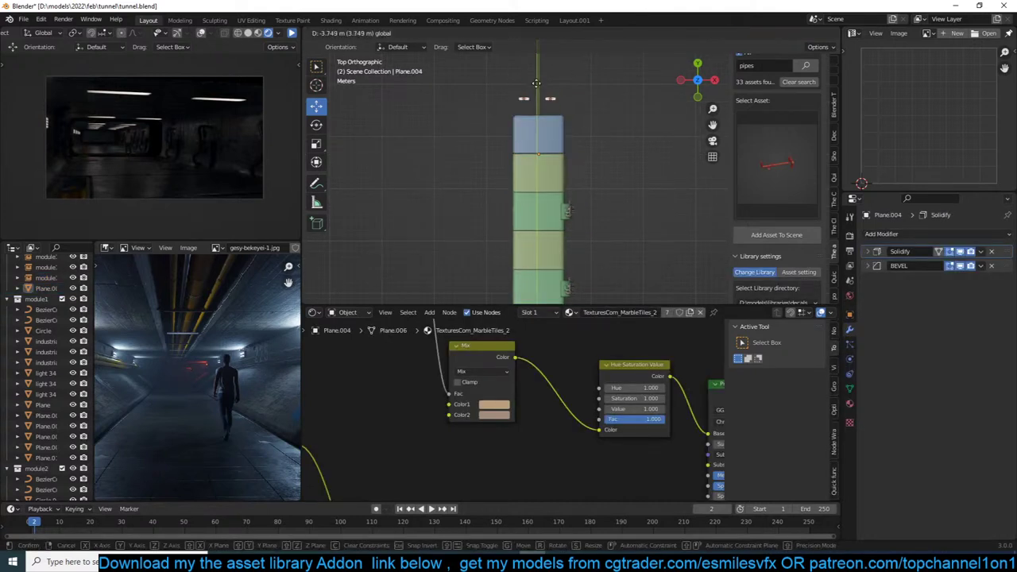
click(536, 97)
click(594, 158)
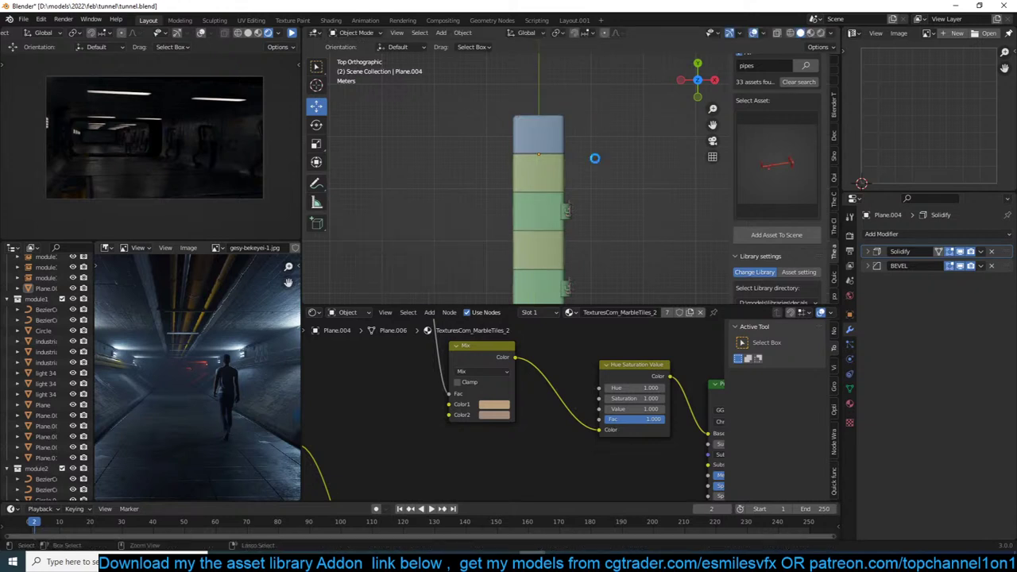
key(ctrl+s)
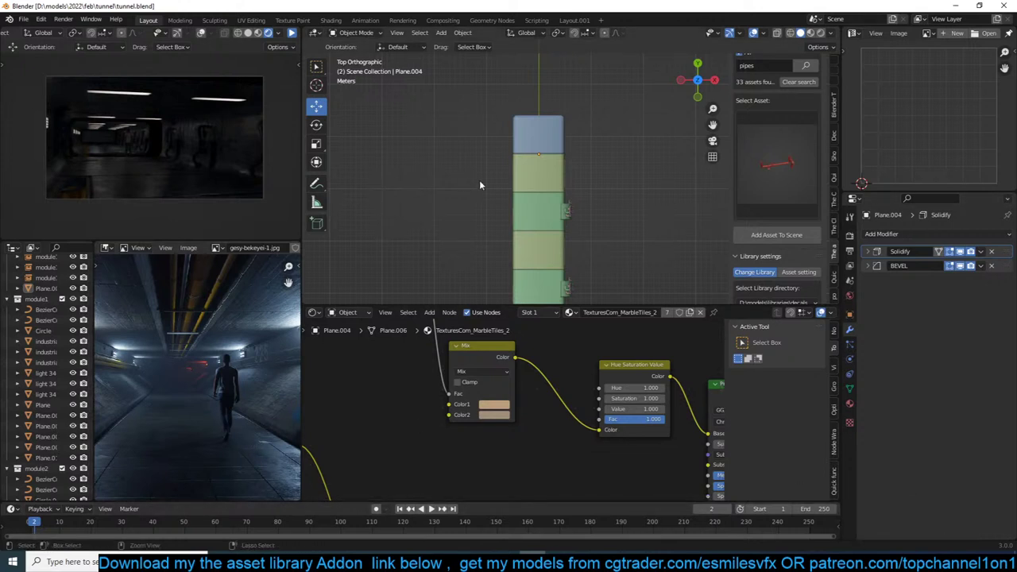
Save the tunnel file, view the scene through the camera and refresh the rendered preview.
key(ctrl+s)
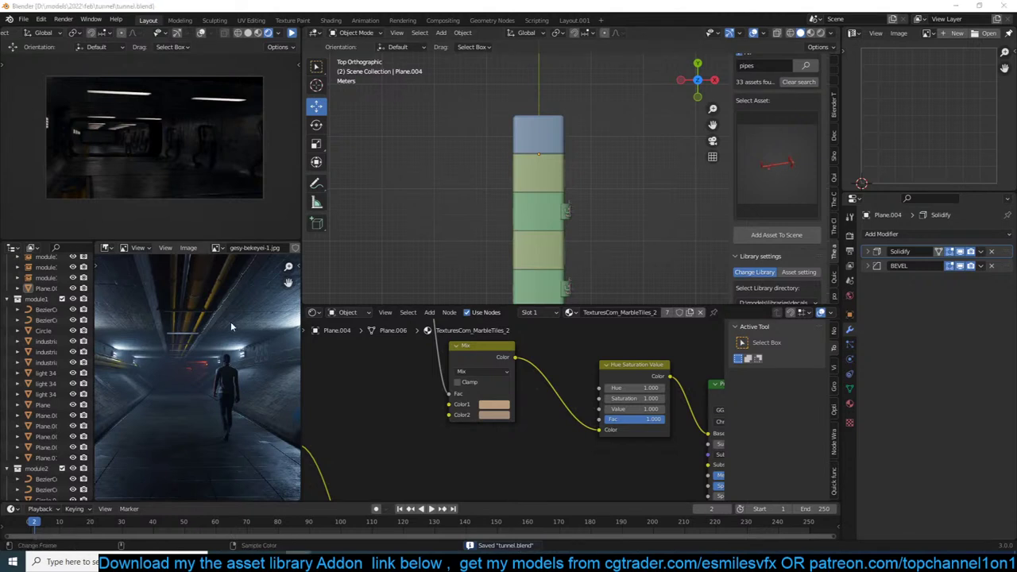
middle_drag(589, 248, 539, 100)
key(KP_0)
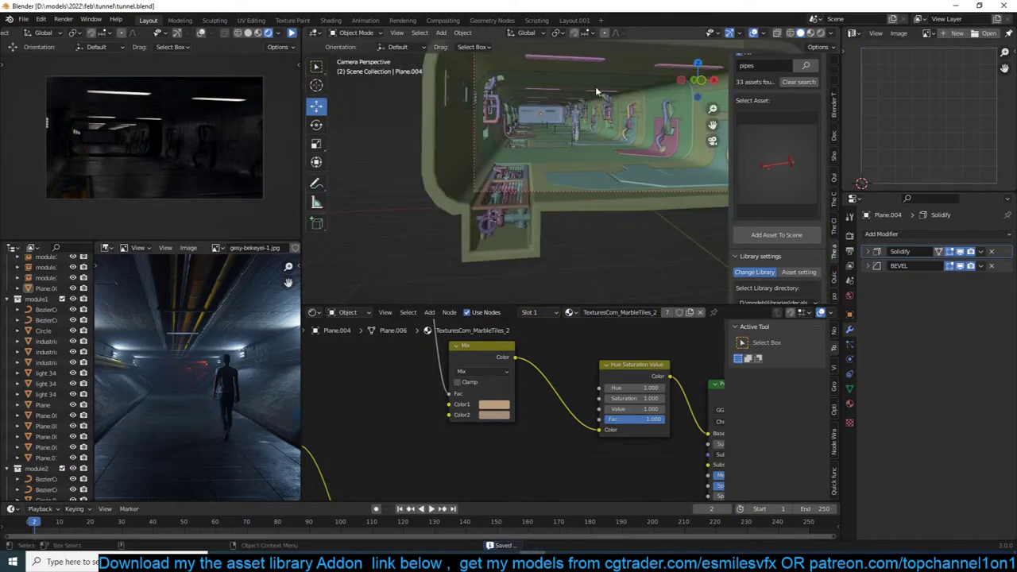
scroll(465, 137, up, 4)
shift+middle_drag(465, 136, 488, 130)
key(ctrl+s)
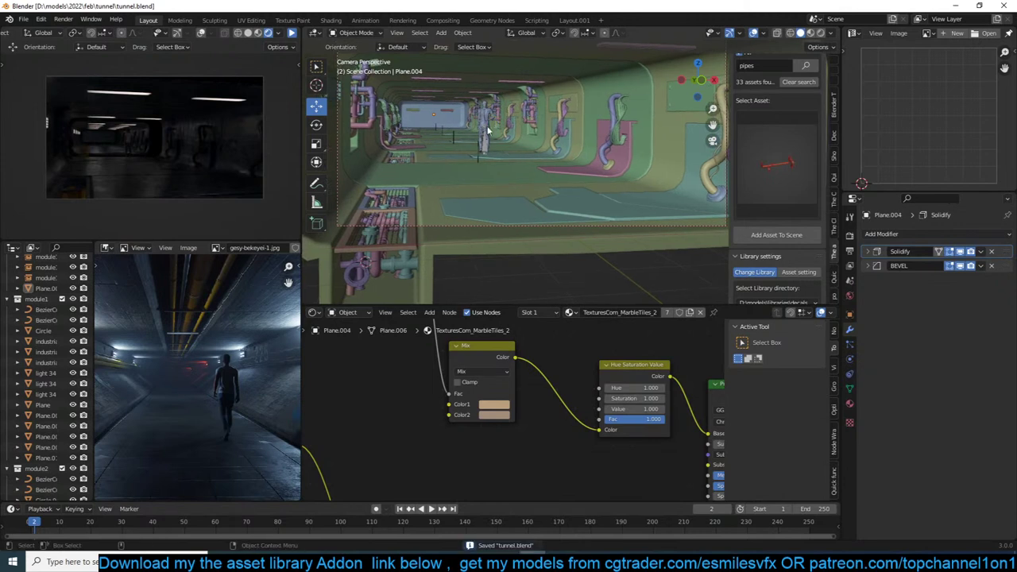
click(291, 34)
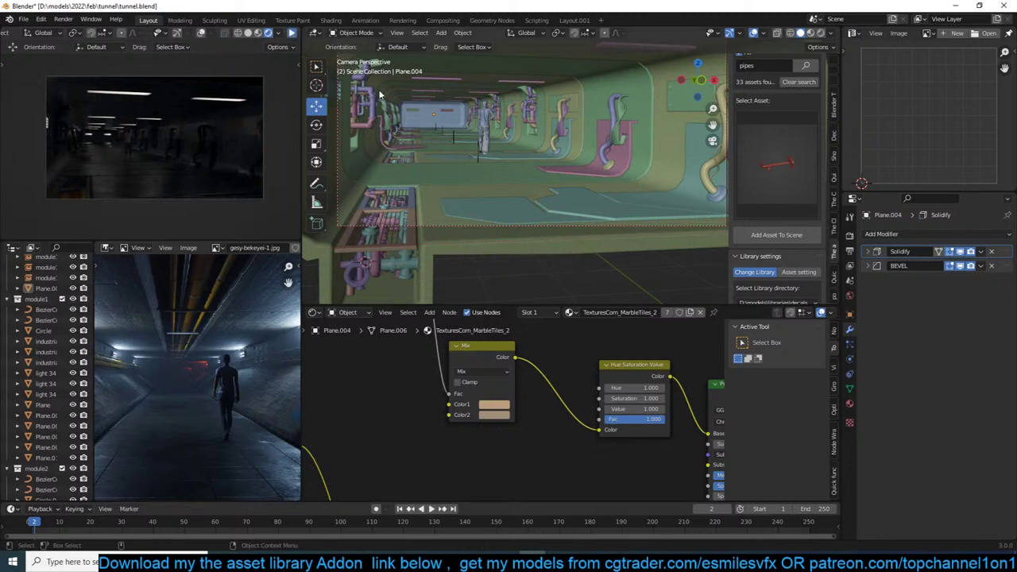
shift+middle_drag(432, 124, 427, 125)
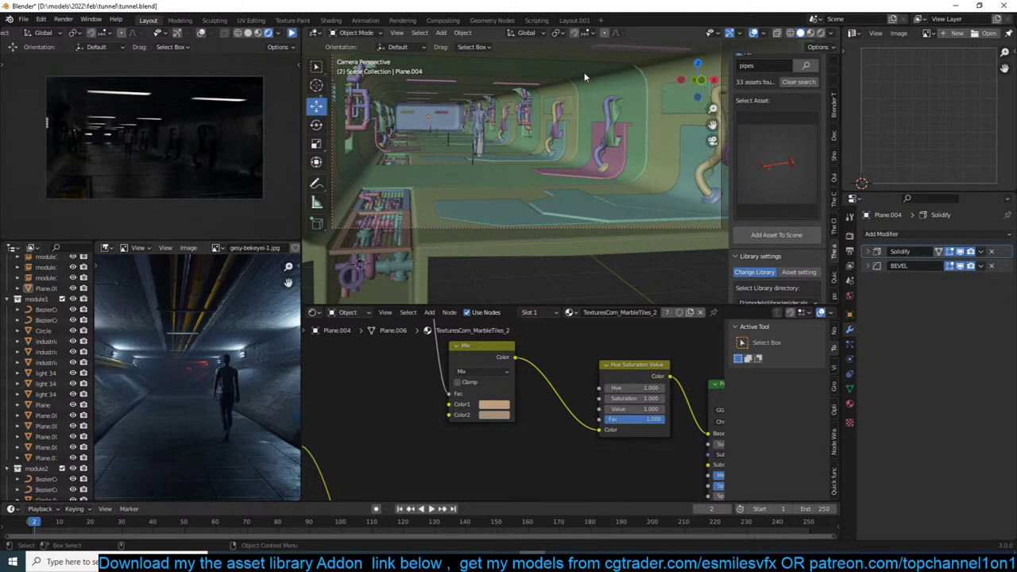
Rotate the ceiling light light 34.003 by 90° about the global X axis.
click(624, 53)
key(KP_1)
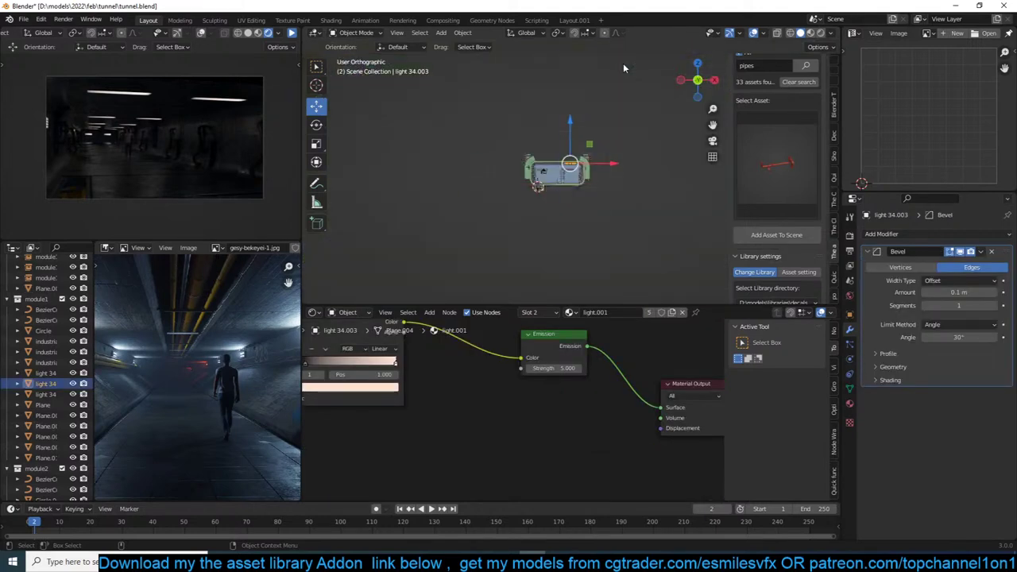
key(KP_3)
key(KP_1)
key(KP_Decimal)
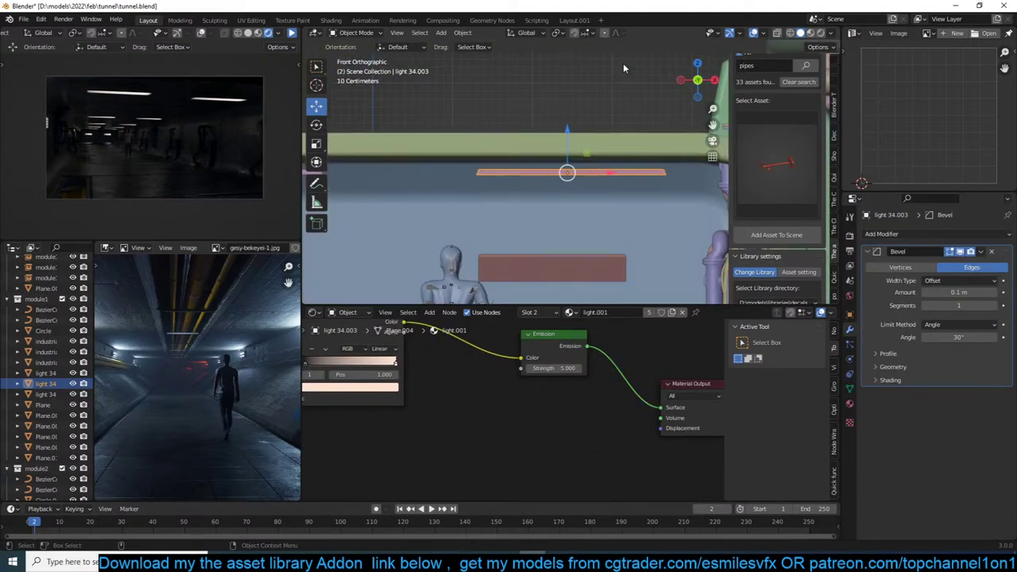
scroll(624, 159, down, 3)
text(rx)
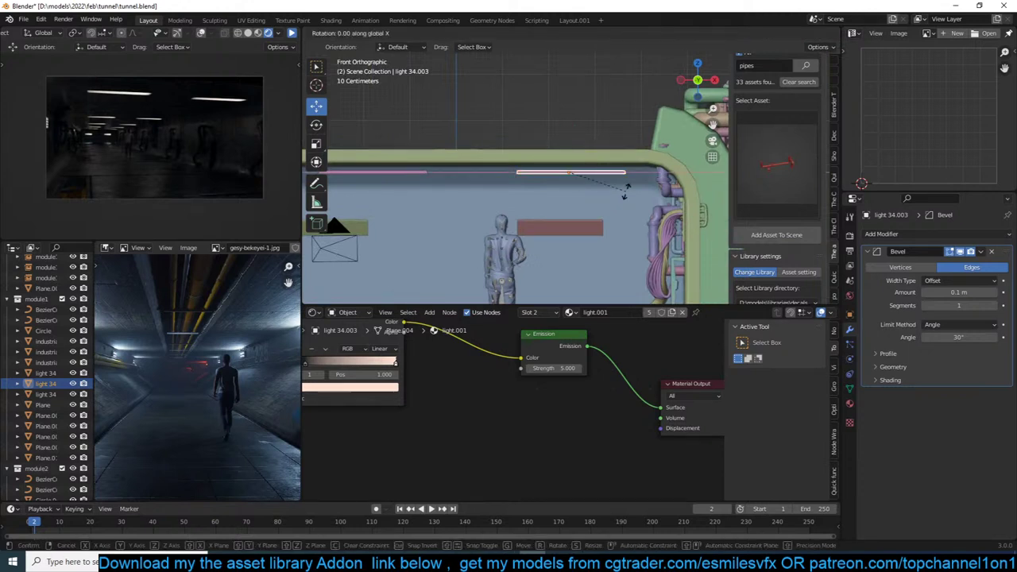
text(90)
key(Return)
shift+middle_drag(626, 191, 590, 197)
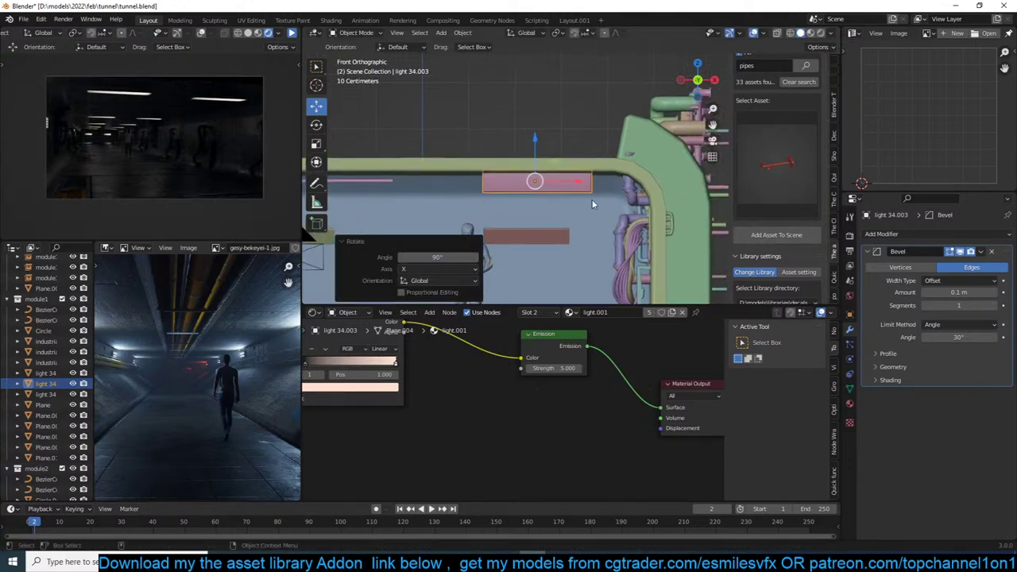
Rotate the light by -90° about global Z and mirror it along X.
text(rz90-)
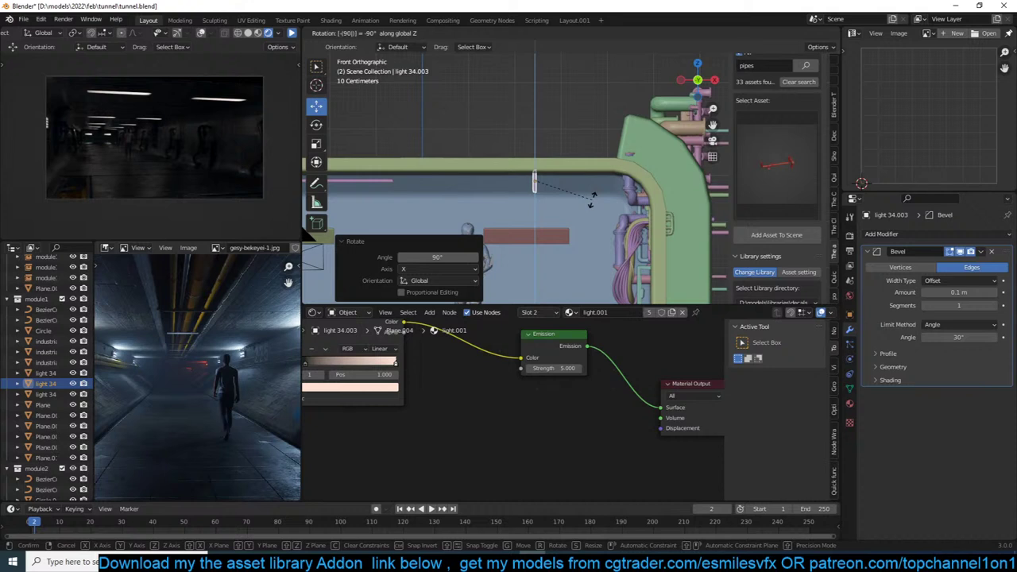
key(Return)
key(ctrl+m)
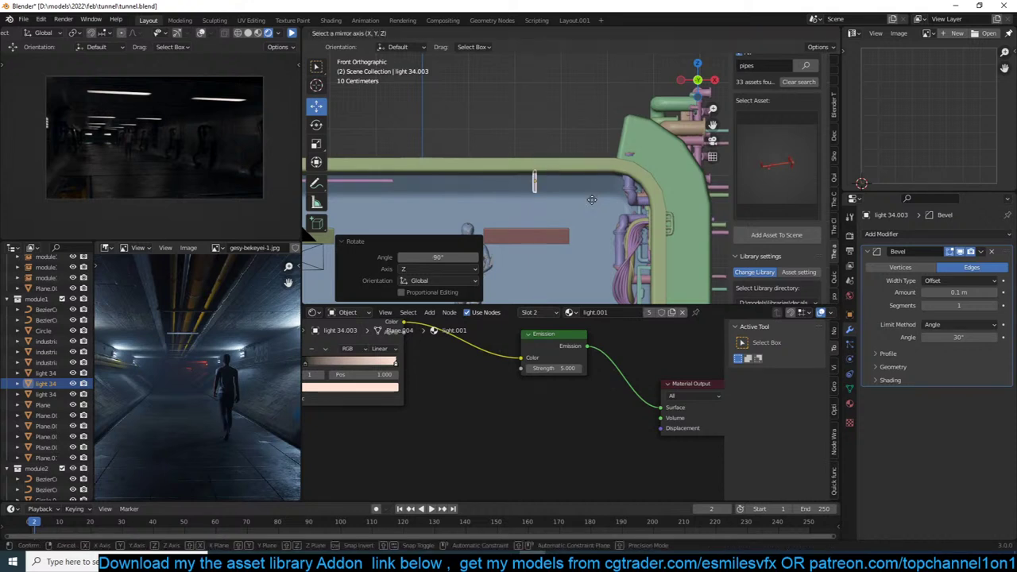
key(x)
key(Return)
Tilt the light and move it about 2.29 m in X and -0.21 m in Z toward the tunnel wall's upper corner.
shift+middle_drag(592, 204, 528, 201)
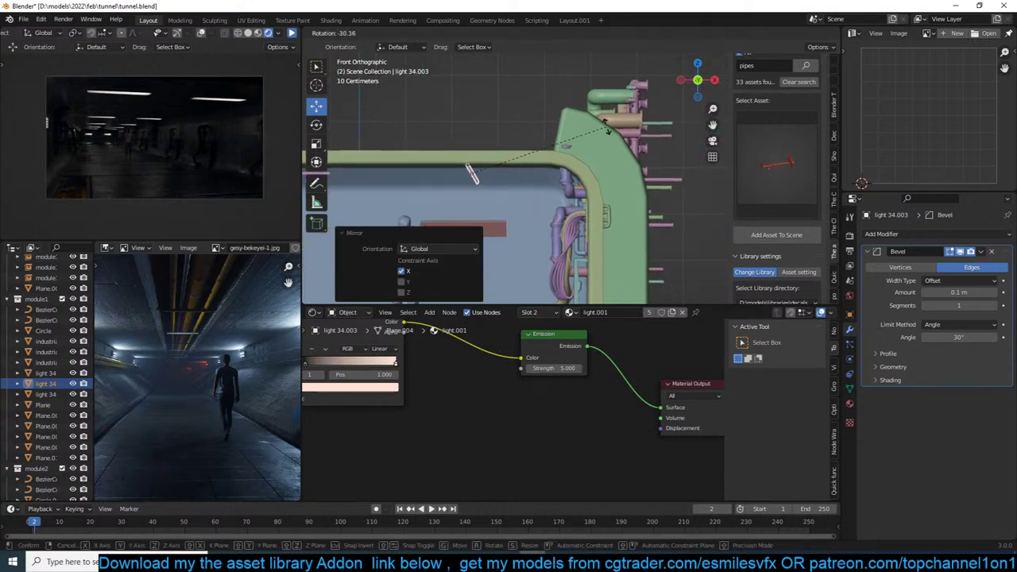
key(g)
click(553, 205)
Place a linked duplicate of the wall light about 8.97 m along negative X, mirrored and fitted into the opposite upper corner.
scroll(553, 205, down, 4)
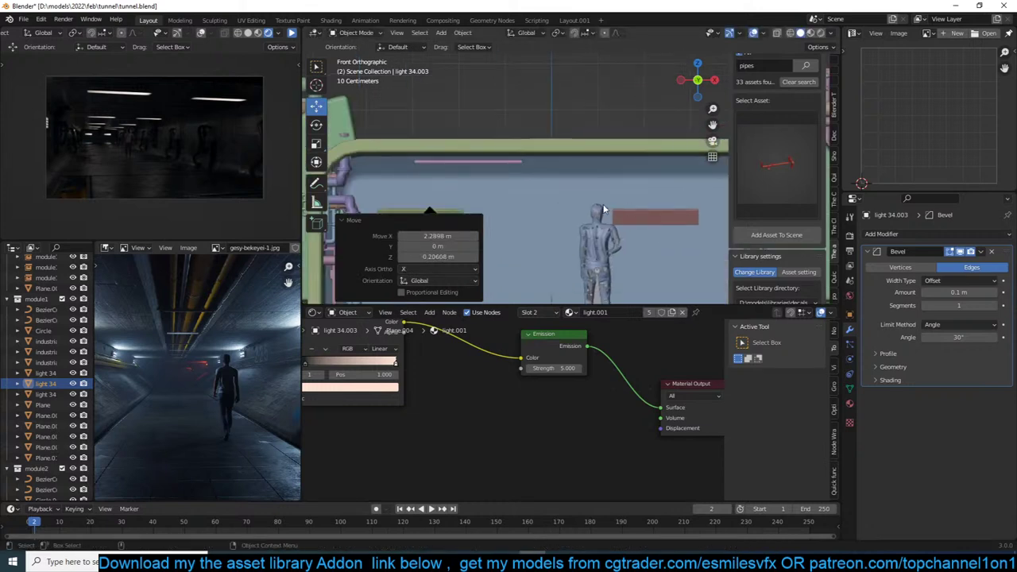
key(shift+d)
click(803, 191)
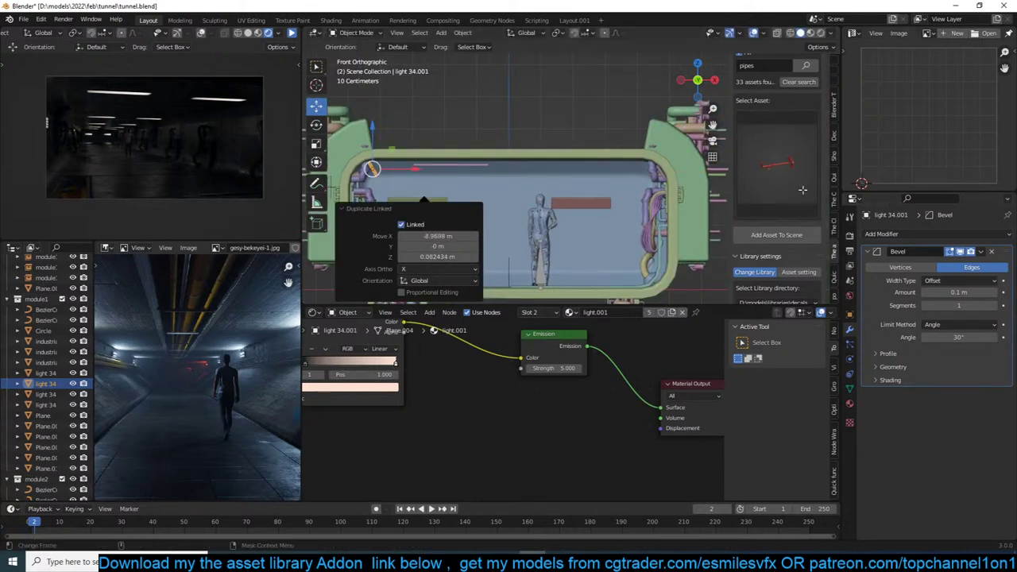
key(ctrl+z)
key(ctrl+z)
key(ctrl+z)
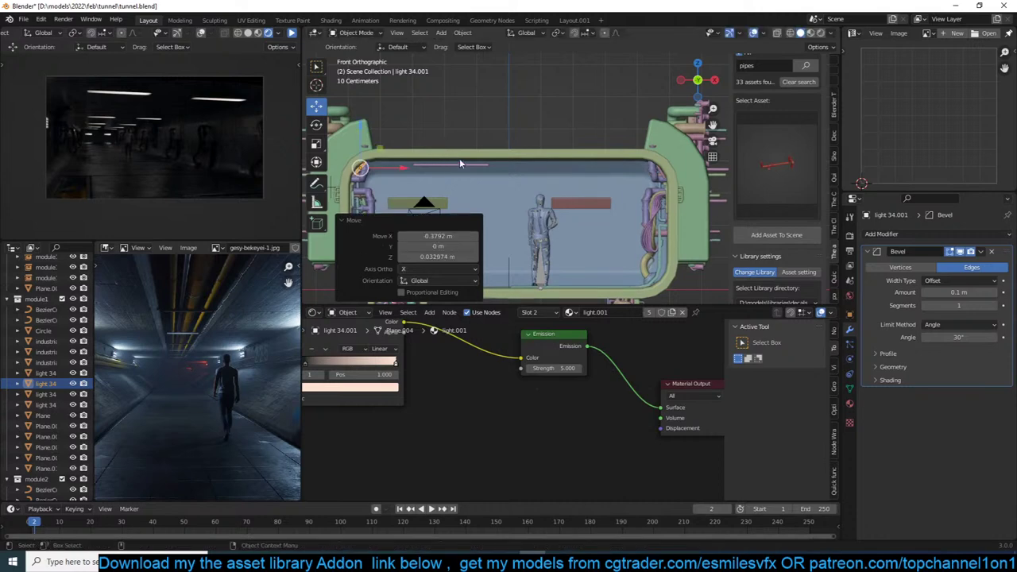
Delete the remaining ceiling light, lower the duplicated wall light about 0.13 m in Z and save the file.
click(466, 170)
middle_drag(466, 170, 432, 165)
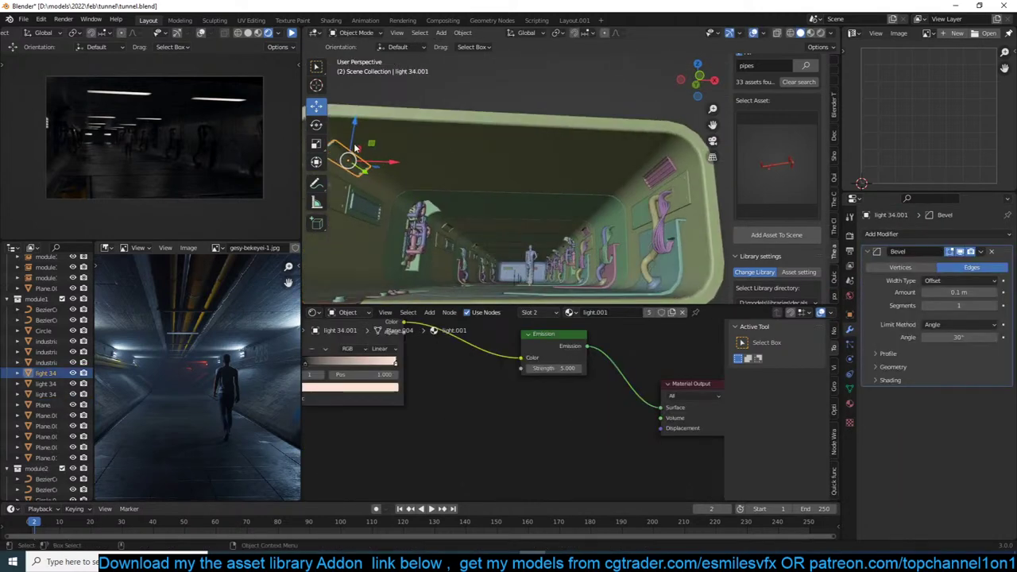
drag(355, 132, 358, 139)
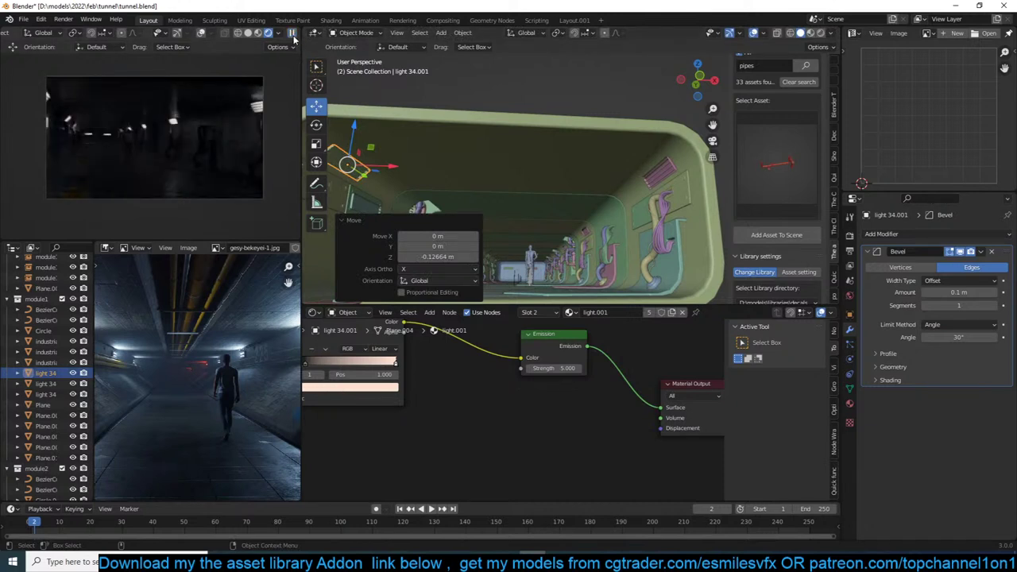
key(ctrl+s)
Set the emission strength of the wall lights' light.001 material to 10 and save the file.
click(651, 176)
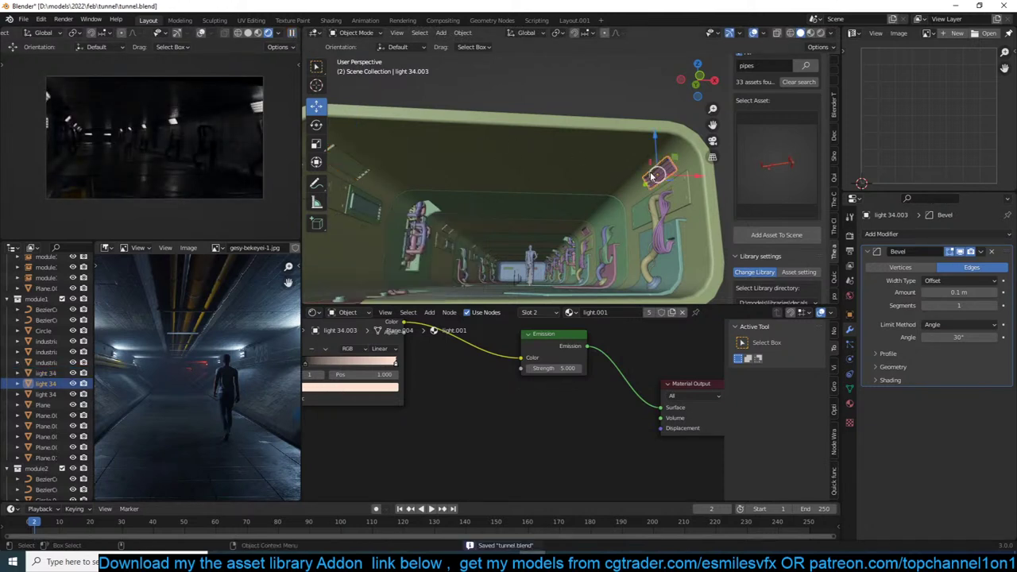
click(563, 370)
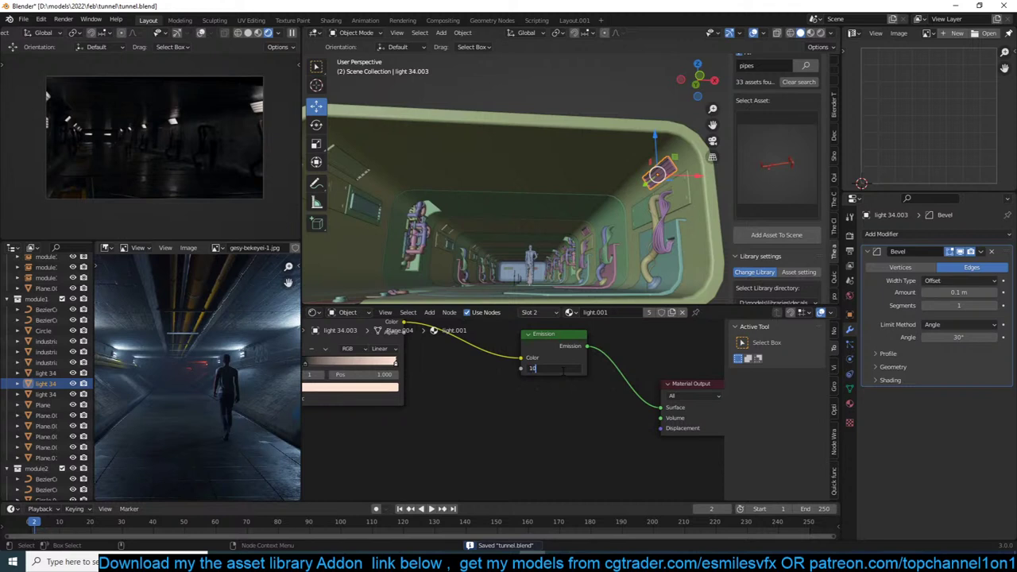
text(10)
key(Return)
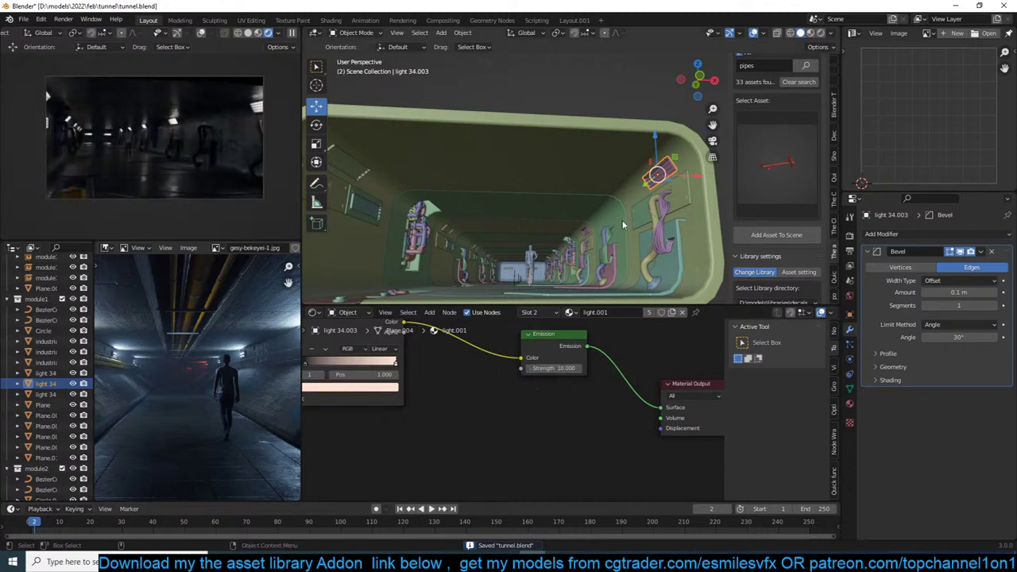
click(639, 101)
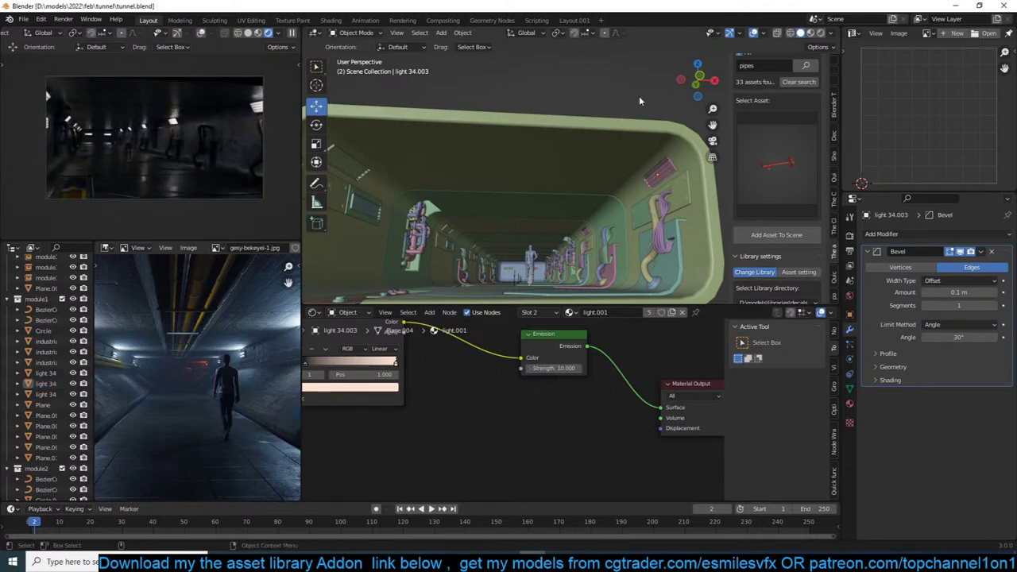
scroll(592, 178, down, 5)
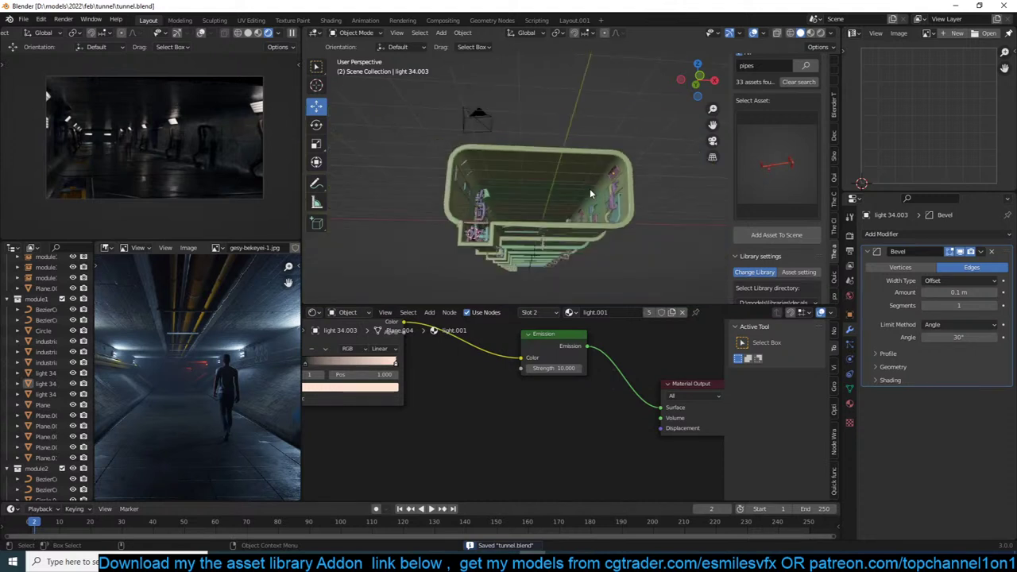
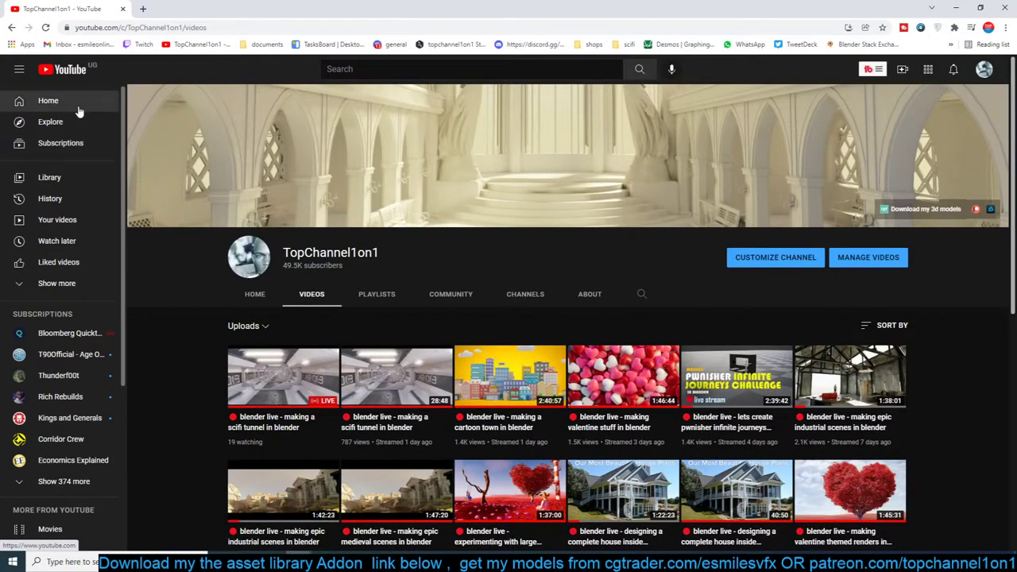
Switch to YouTube in the browser, search for "compositing in blender" and examine the resulting tutorials.
click(79, 109)
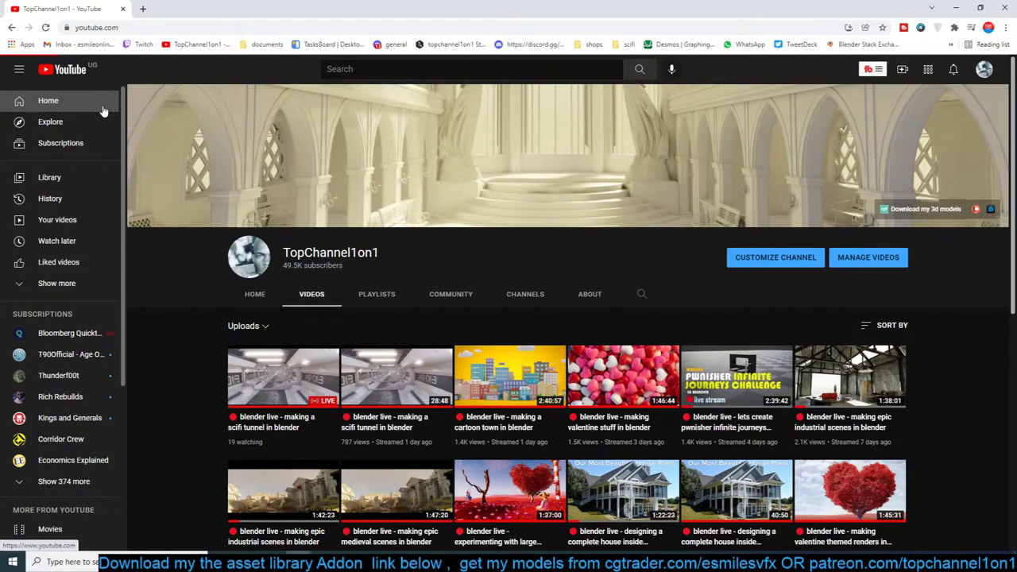
scroll(143, 316, down, 3)
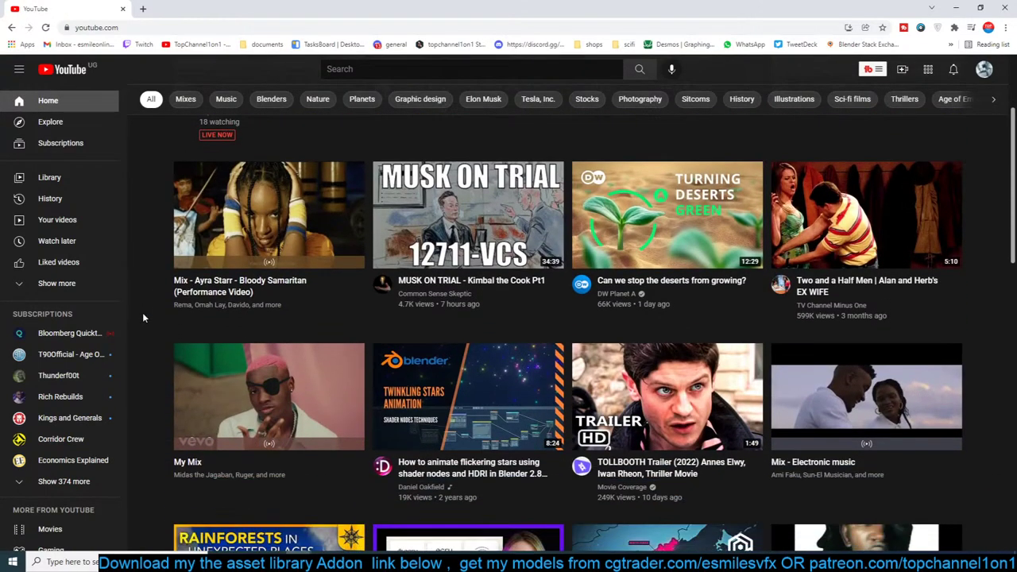
scroll(143, 318, down, 1)
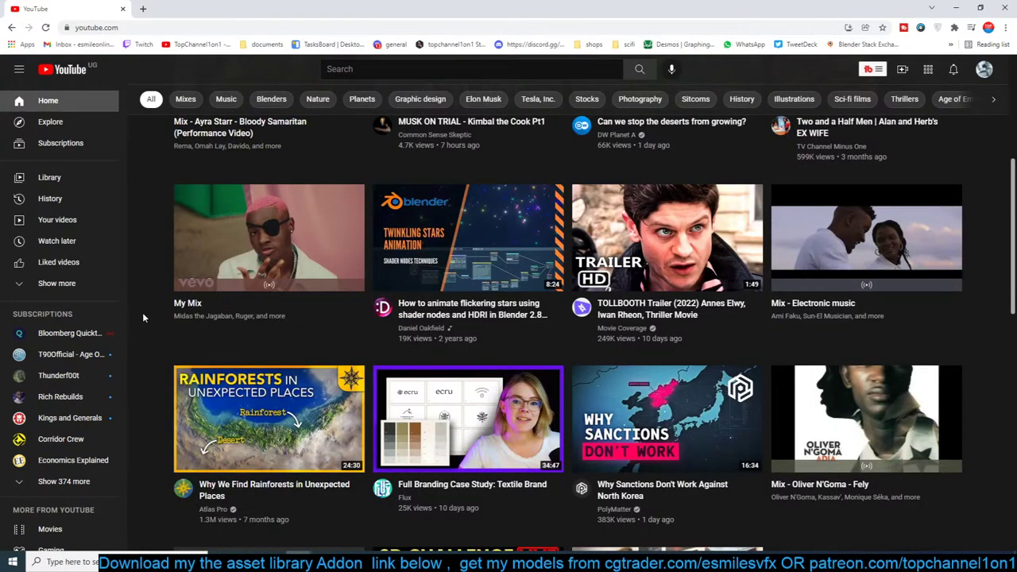
click(443, 70)
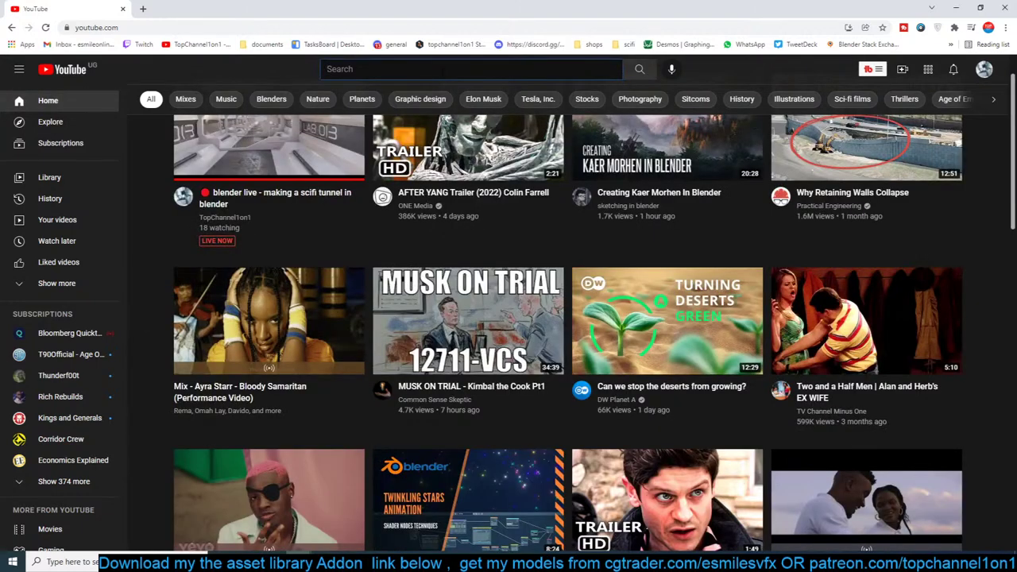
text(compositing in blender)
key(Return)
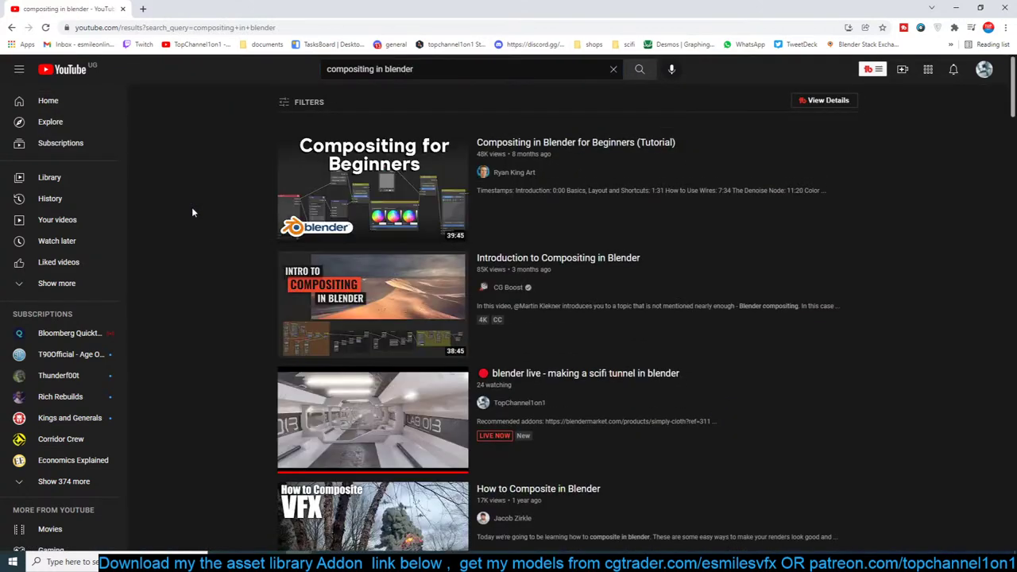
scroll(191, 211, down, 2)
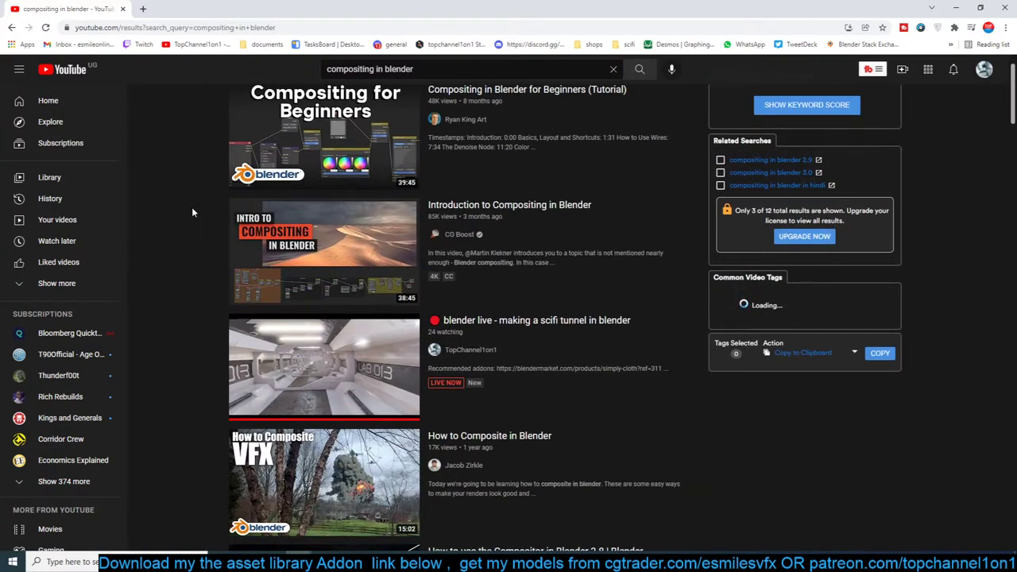
scroll(191, 212, down, 8)
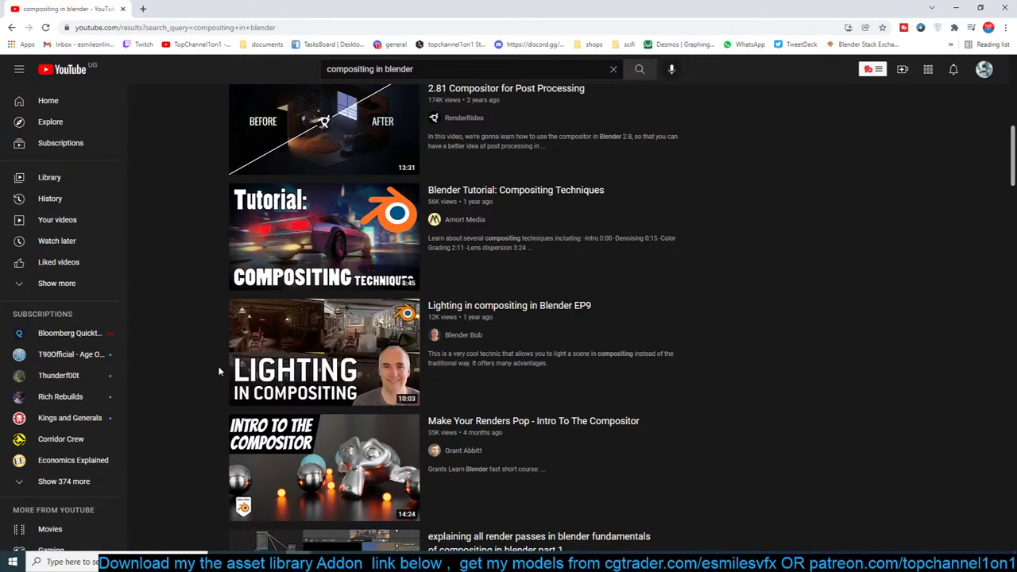
scroll(687, 264, up, 4)
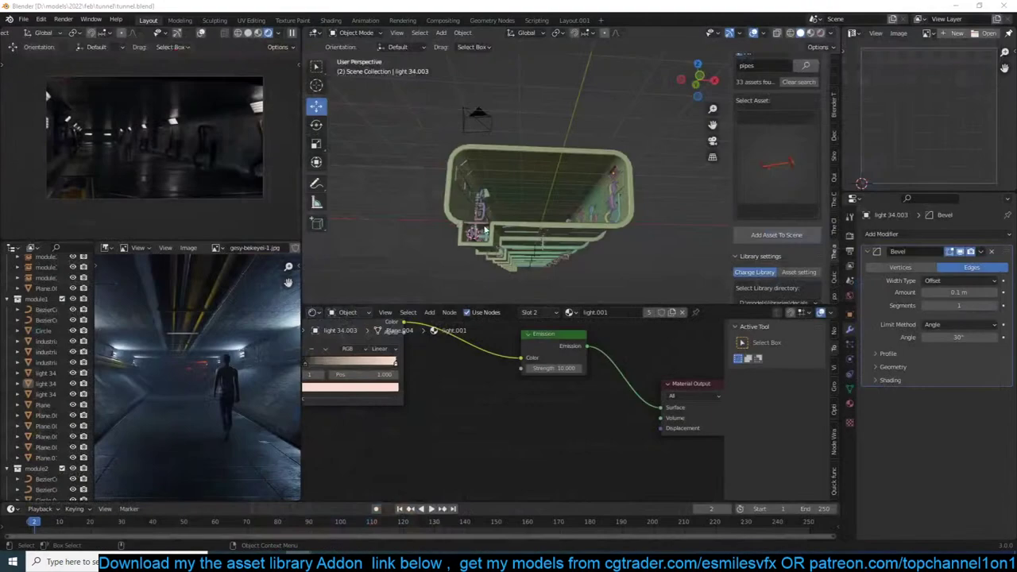
Switch back to Blender, save the tunnel file and view the scene through the camera.
middle_drag(646, 199, 644, 210)
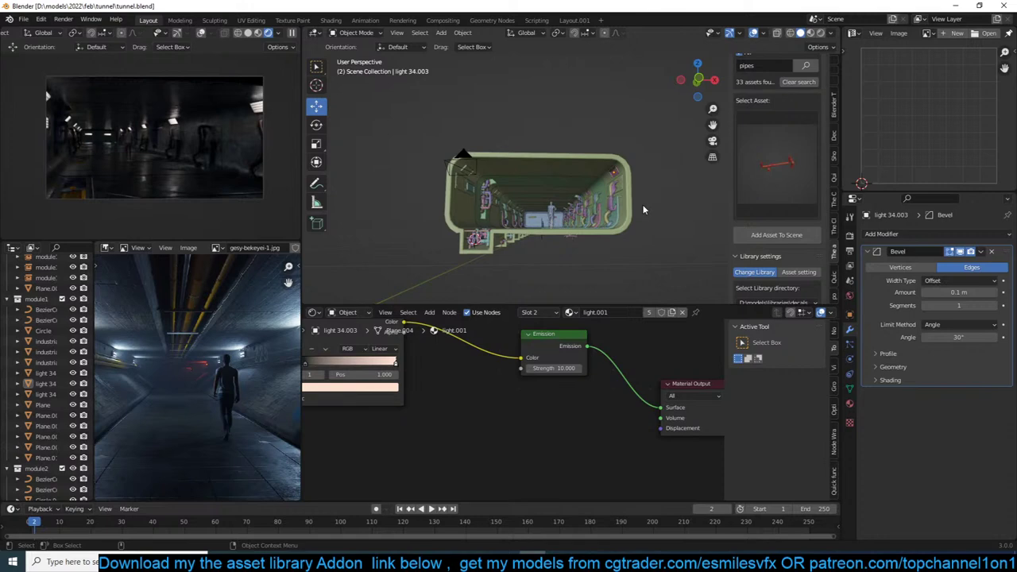
click(578, 158)
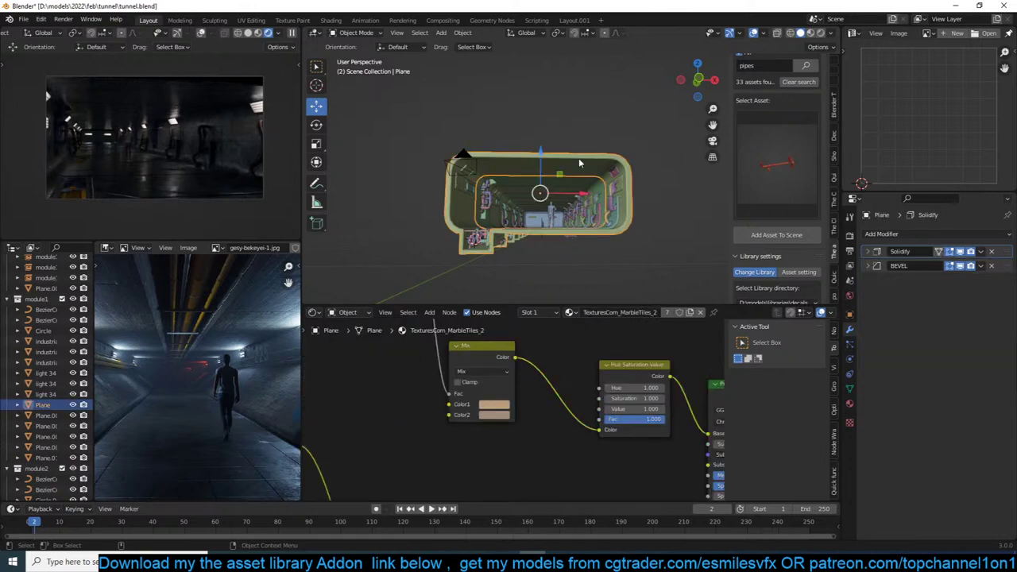
key(ctrl+s)
key(KP_0)
scroll(611, 143, down, 4)
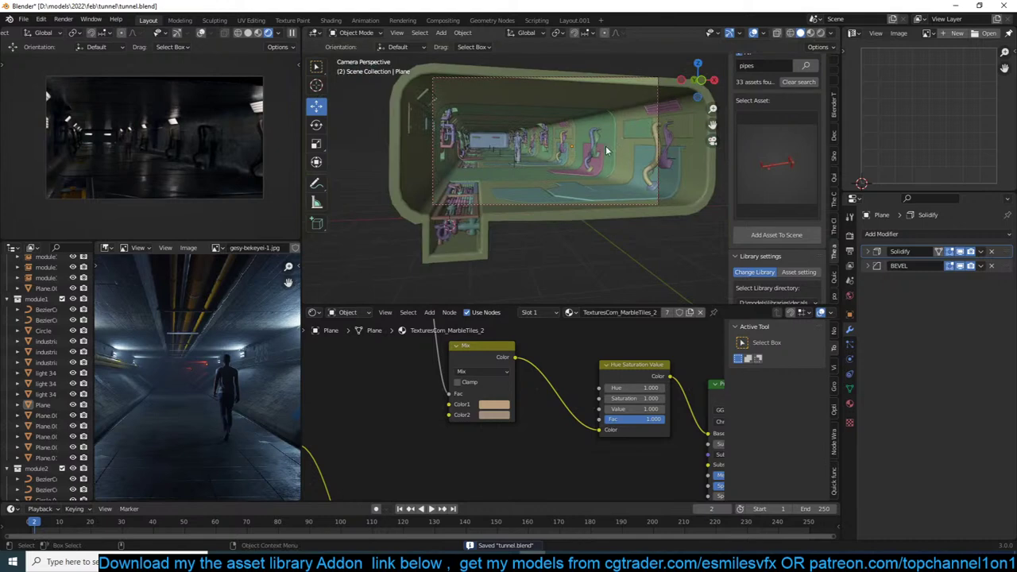
Move the camera forward about 0.2 m along its local Z axis and save the file.
click(647, 79)
key(g)
key(z)
key(z)
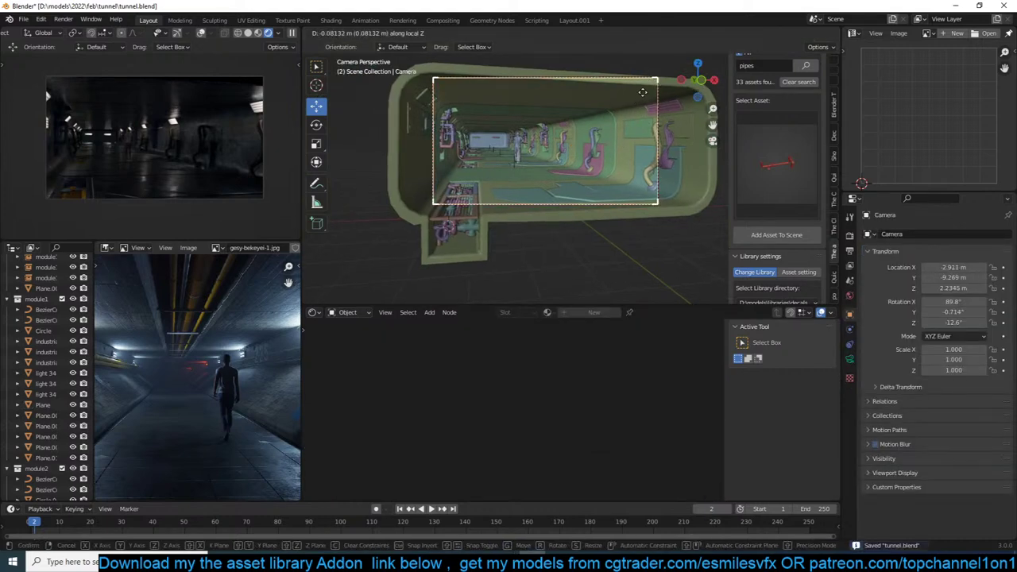
click(647, 92)
key(ctrl+s)
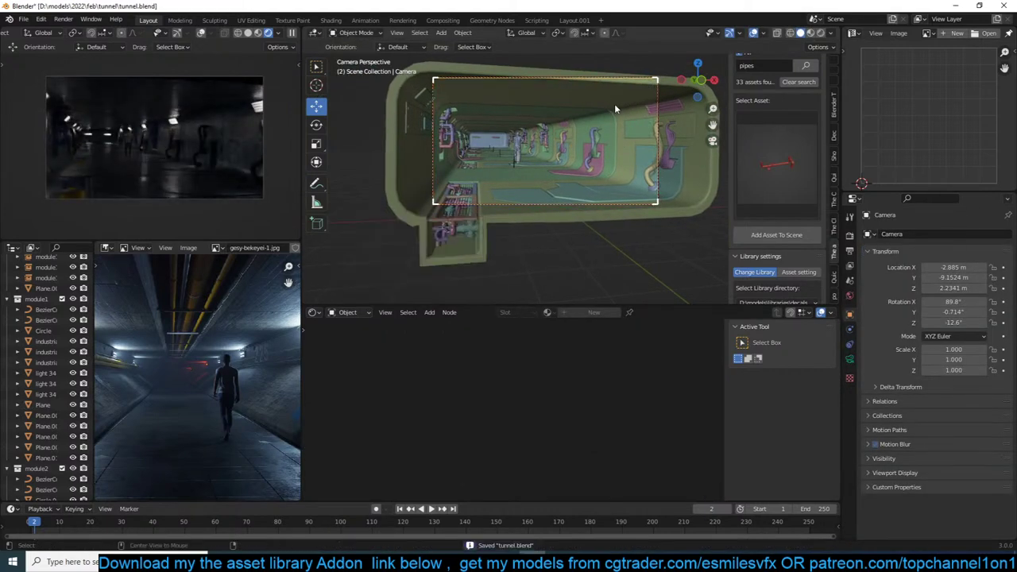
Add an area light at the walking character and move it about 0.62 m in X, 1.22 m in Y and 0.96 m in Z.
scroll(614, 106, up, 5)
click(422, 86)
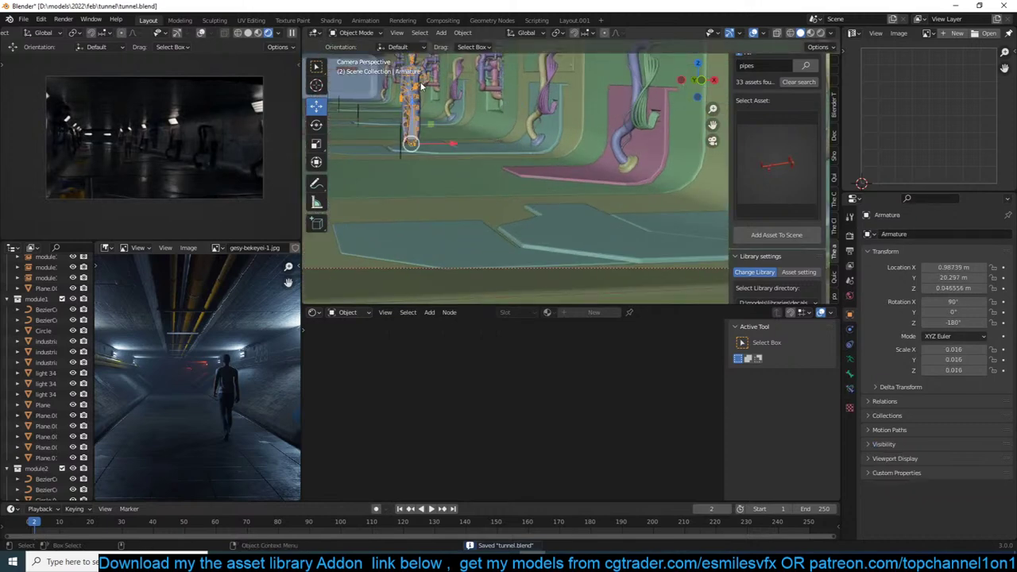
key(KP_Decimal)
middle_drag(466, 69, 605, 133)
key(alt+a)
key(shift+a)
mouse_move(559, 171)
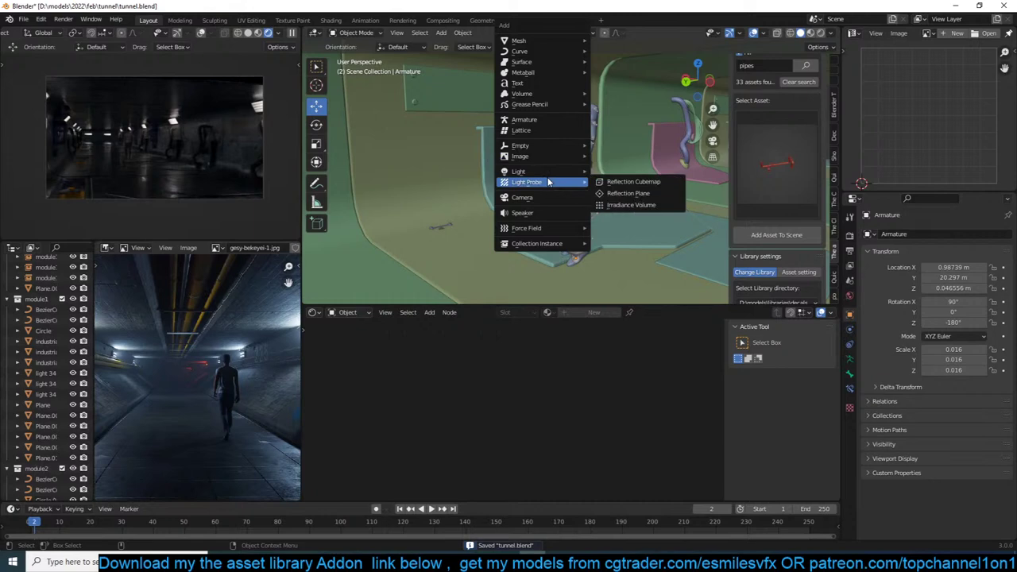
click(636, 205)
key(g)
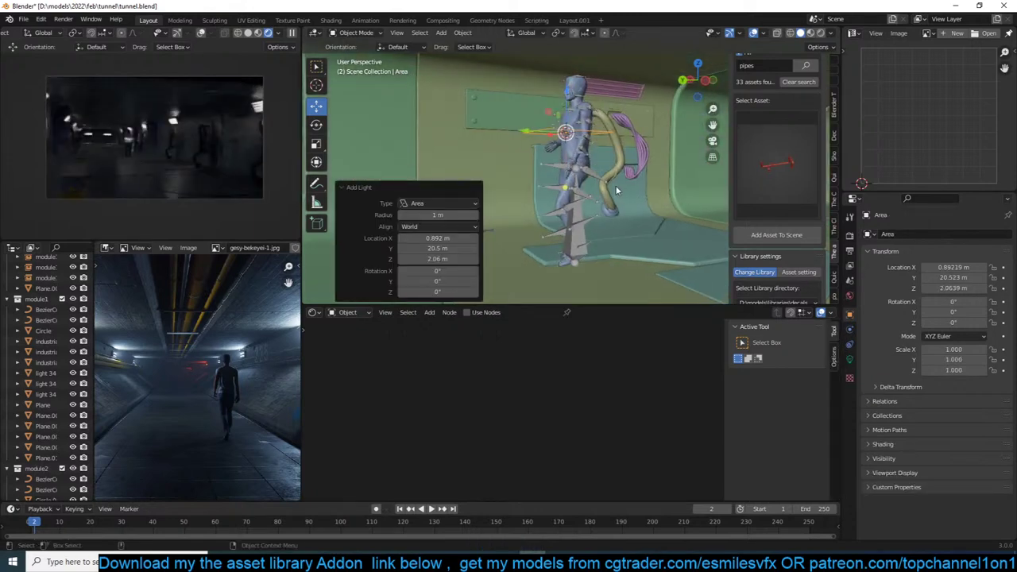
click(519, 101)
Tilt the area light about 53° in the right side view so it aims at the character.
key(KP_1)
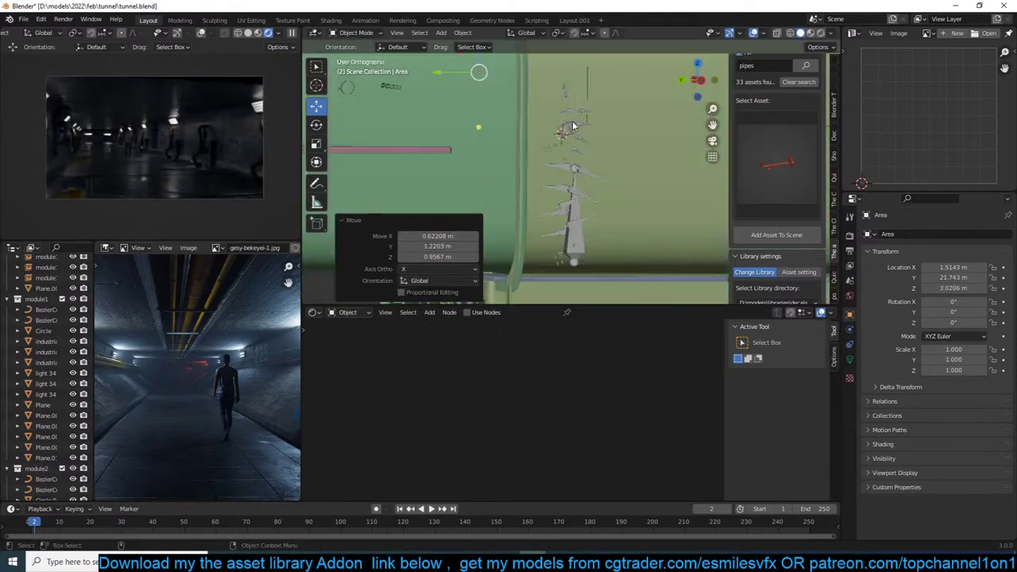
key(KP_3)
key(shift+z)
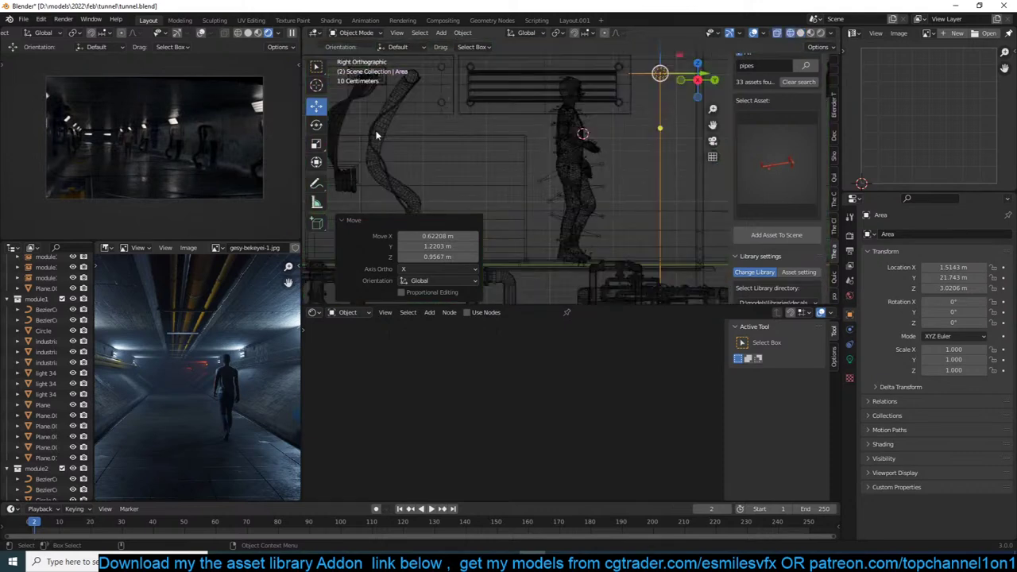
shift+middle_drag(629, 171, 605, 193)
key(r)
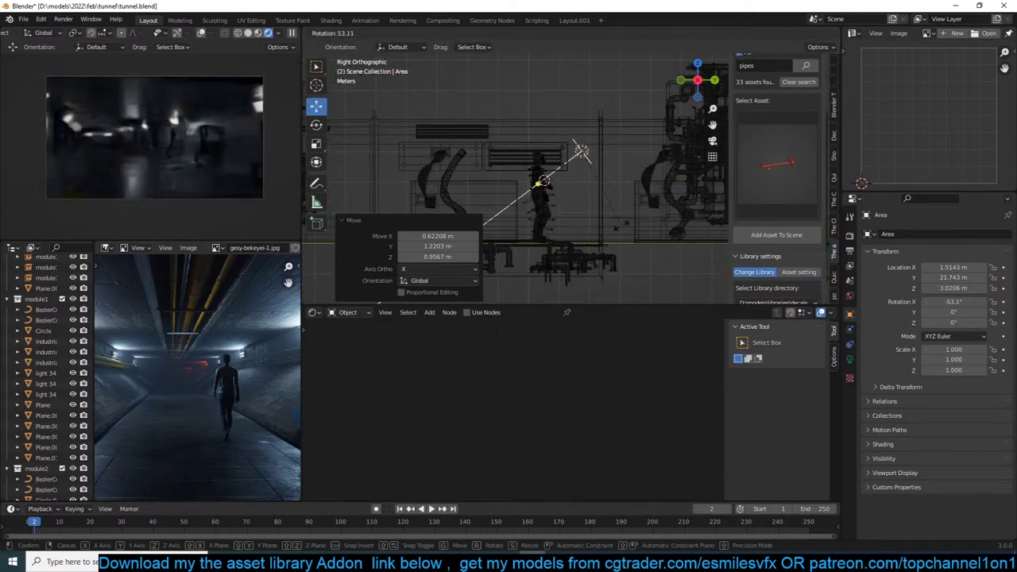
click(620, 224)
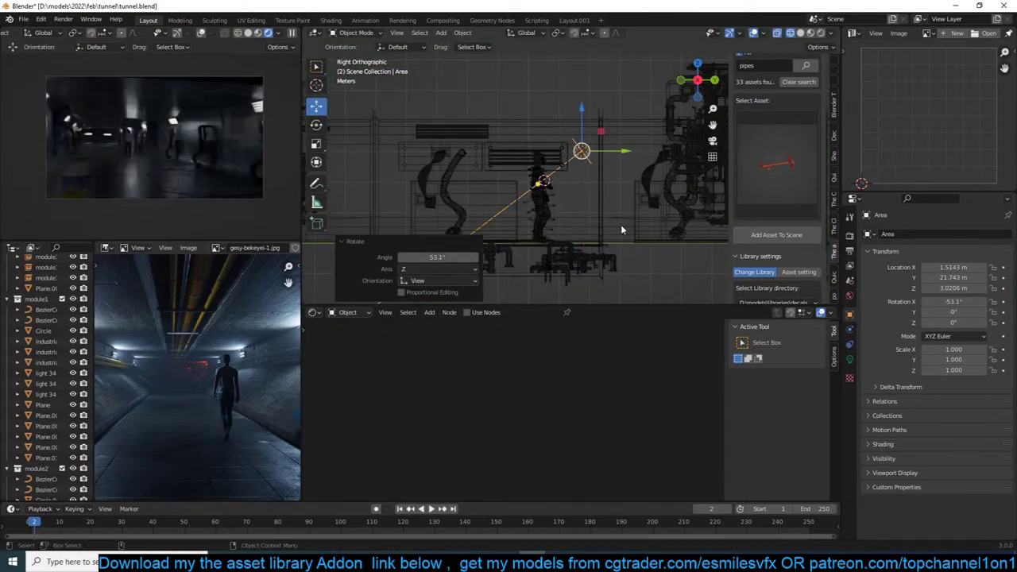
Set the area light's power to 100 W.
click(849, 360)
click(957, 306)
text(1)
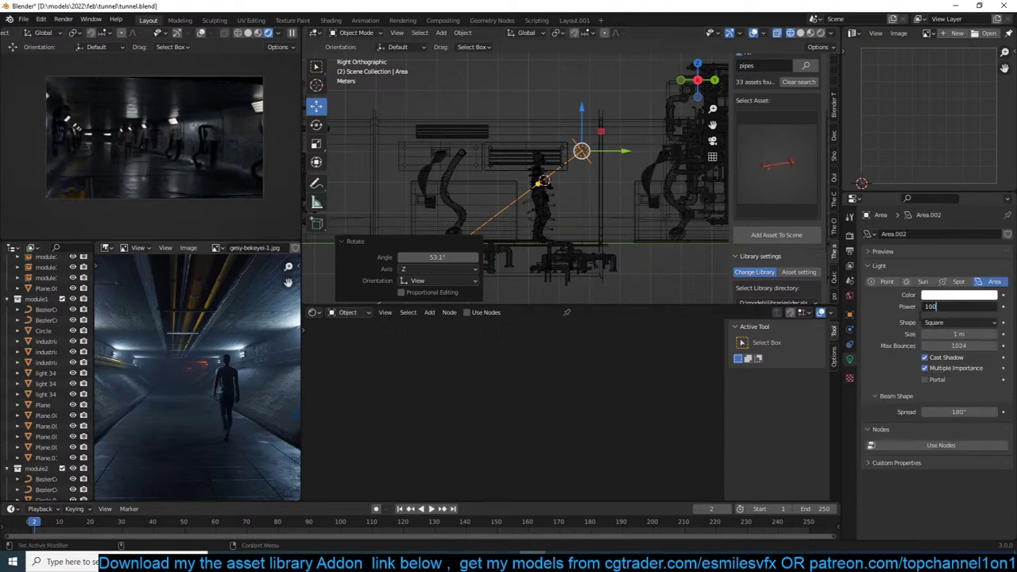
text(00)
key(Return)
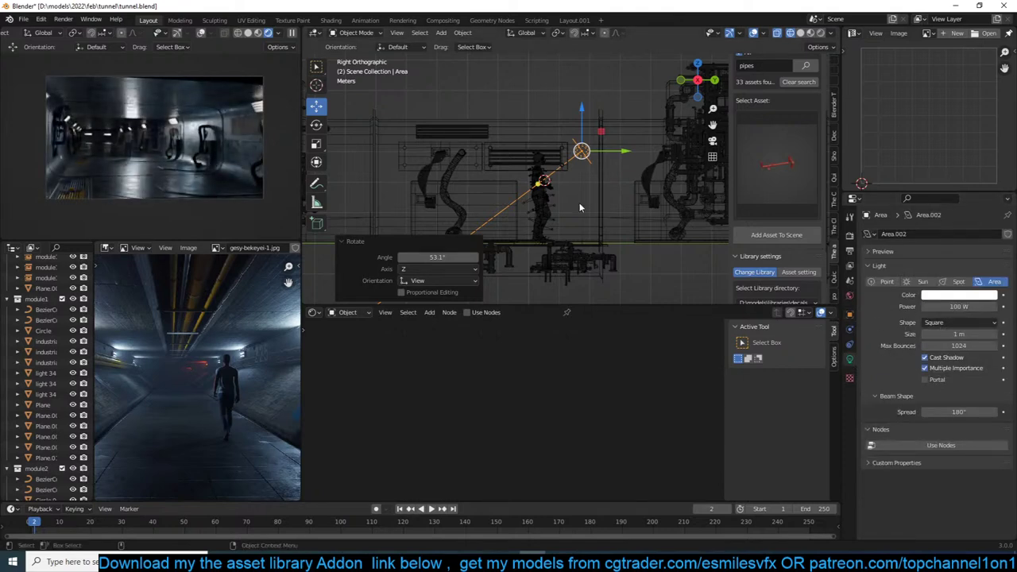
From above, turn the area light about 45° and shift it about 0.42 m in X and -0.76 m in Y.
key(KP_7)
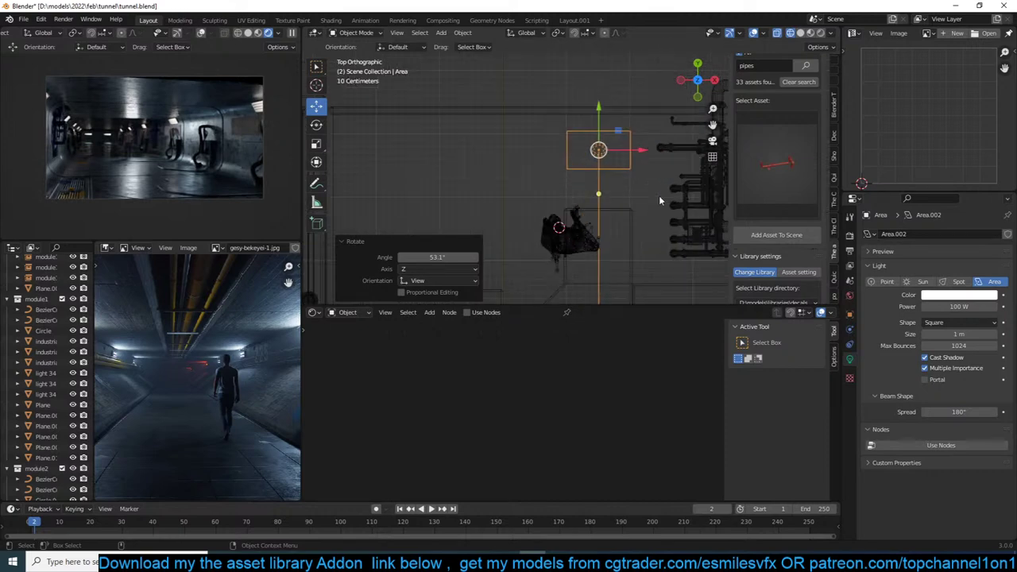
key(r)
click(592, 207)
key(g)
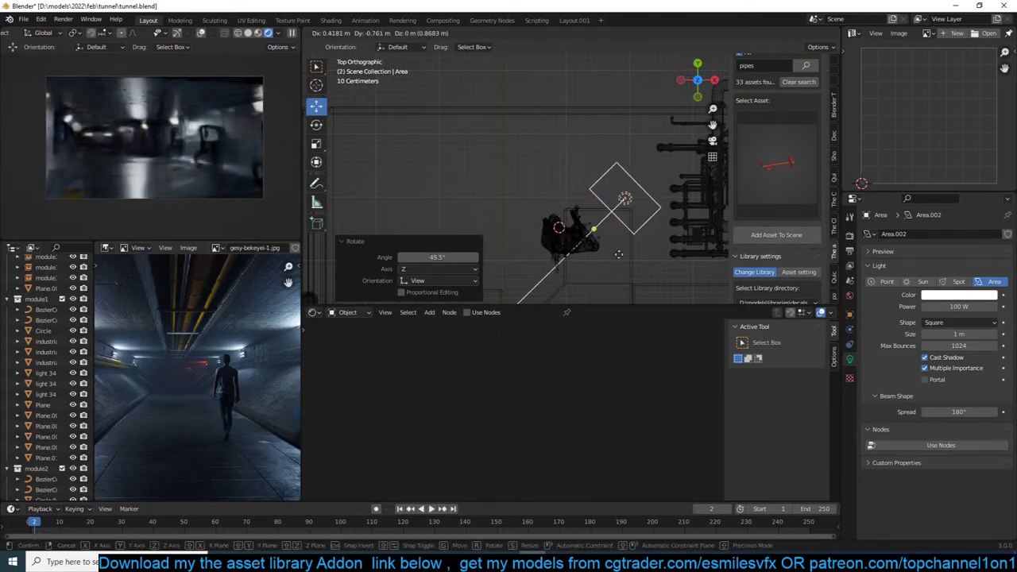
click(619, 254)
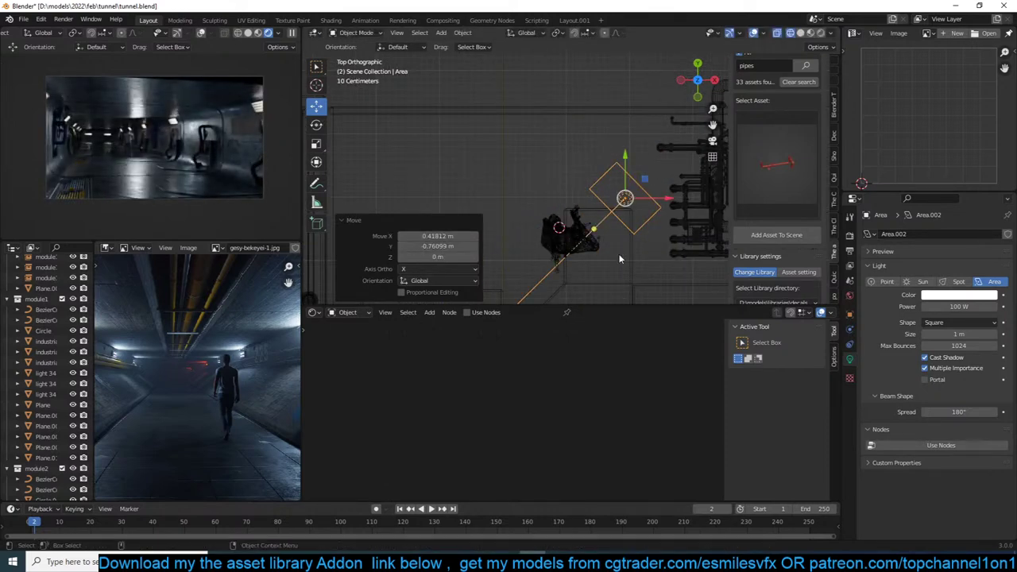
Place the 3D cursor on the wall light, snap the area light to it and nudge it off the wall.
middle_drag(618, 253, 506, 180)
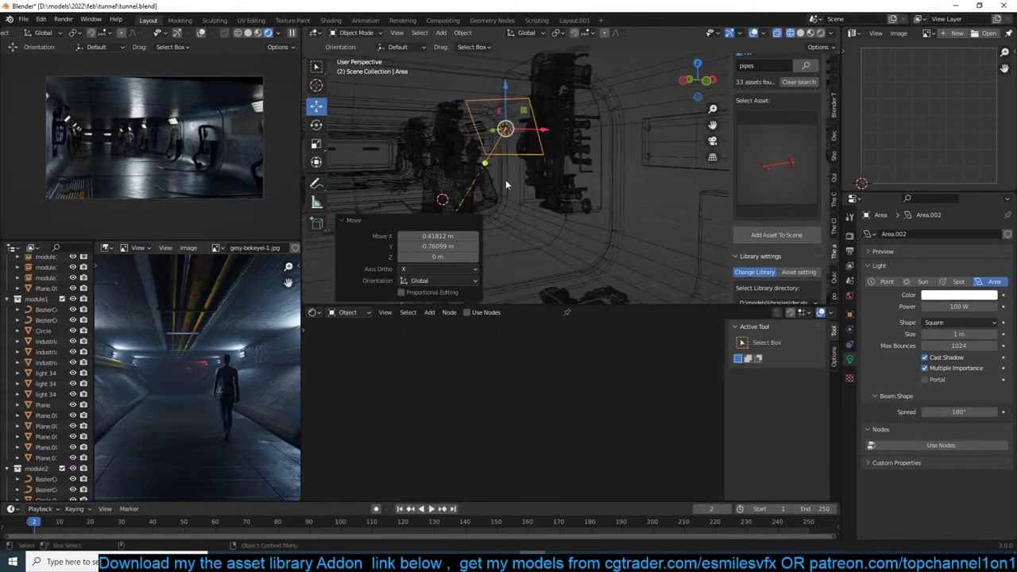
key(z)
click(580, 177)
shift+middle_drag(655, 171, 518, 157)
mouse_move(661, 76)
shift+middle_down()
mouse_move(591, 109)
mouse_move(564, 86)
mouse_move(661, 92)
shift+middle_up()
shift+right_click(591, 109)
key(shift+s)
click(580, 73)
key(g)
click(565, 100)
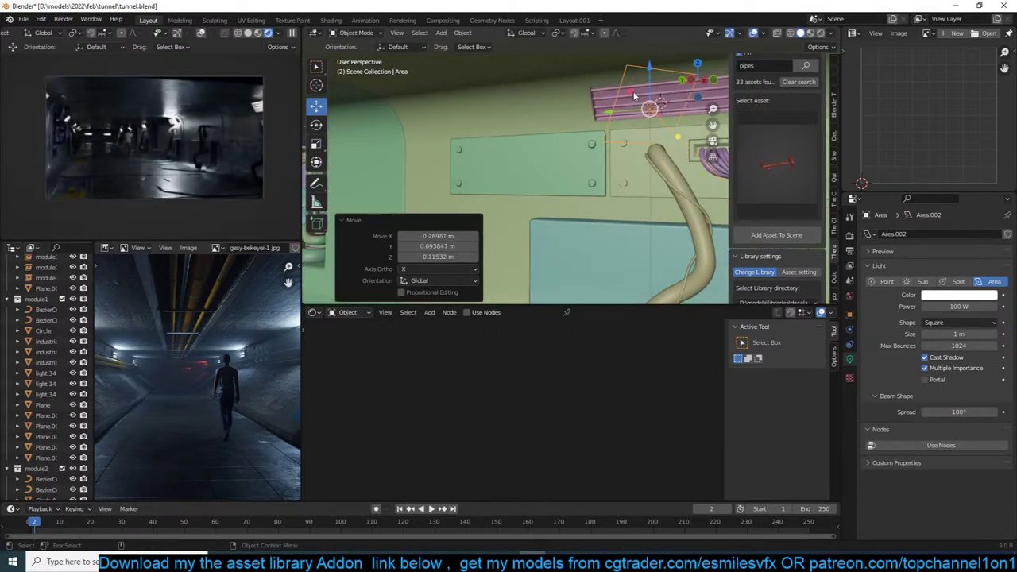
key(g)
click(596, 98)
Slide the area light along Y past the wall lamp and trackball-rotate it about -8.6°.
middle_drag(596, 97, 639, 106)
scroll(639, 107, down, 2)
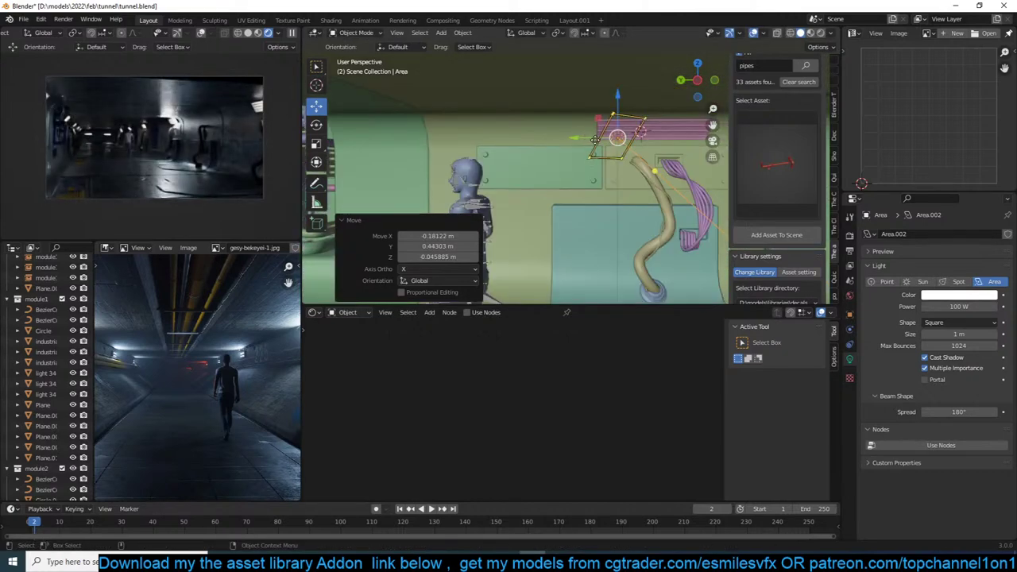
drag(582, 138, 366, 138)
shift+middle_drag(436, 134, 643, 121)
key(r)
key(r)
click(644, 131)
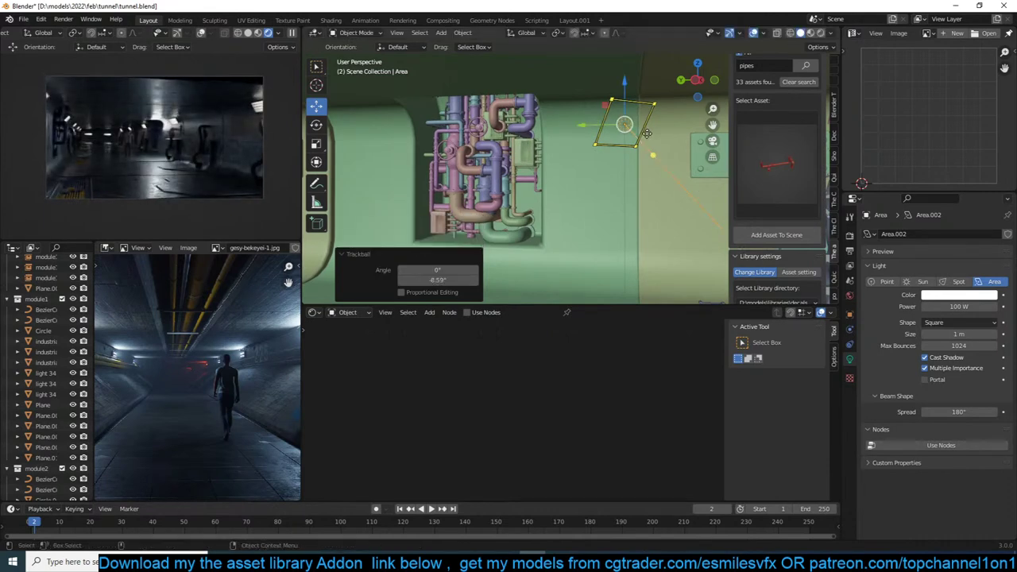
In wireframe from above, move the area light back towards the character by about -2.07 m in X and -1.29 m in Y.
scroll(579, 210, down, 5)
middle_drag(646, 133, 534, 215)
scroll(580, 211, up, 6)
scroll(534, 215, down, 6)
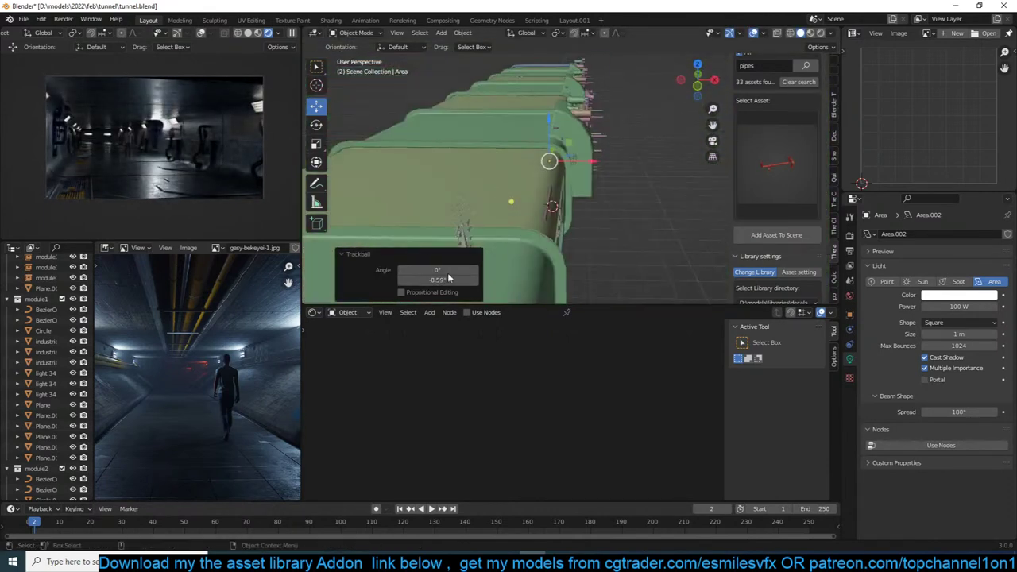
scroll(218, 379, up, 3)
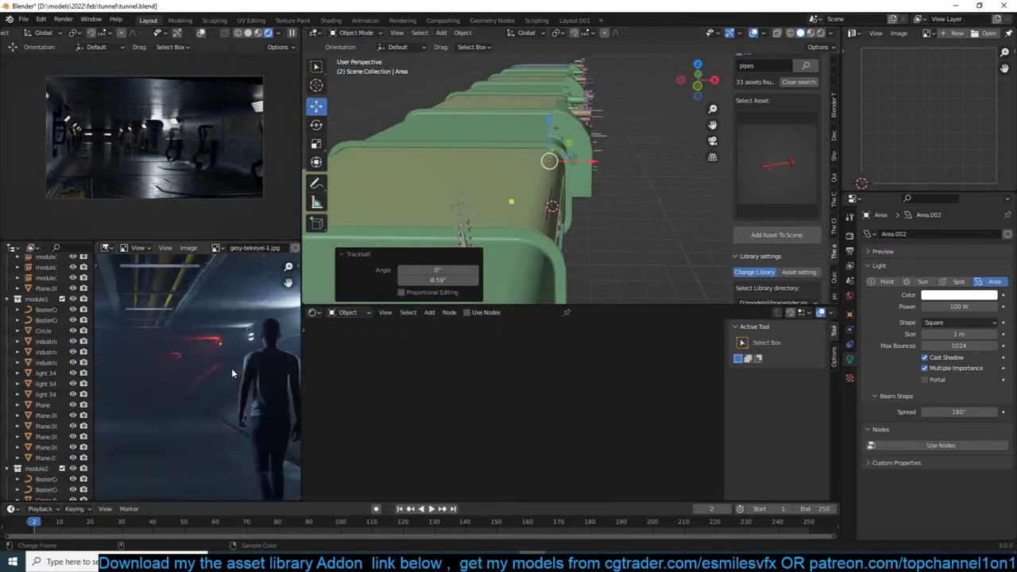
key(KP_7)
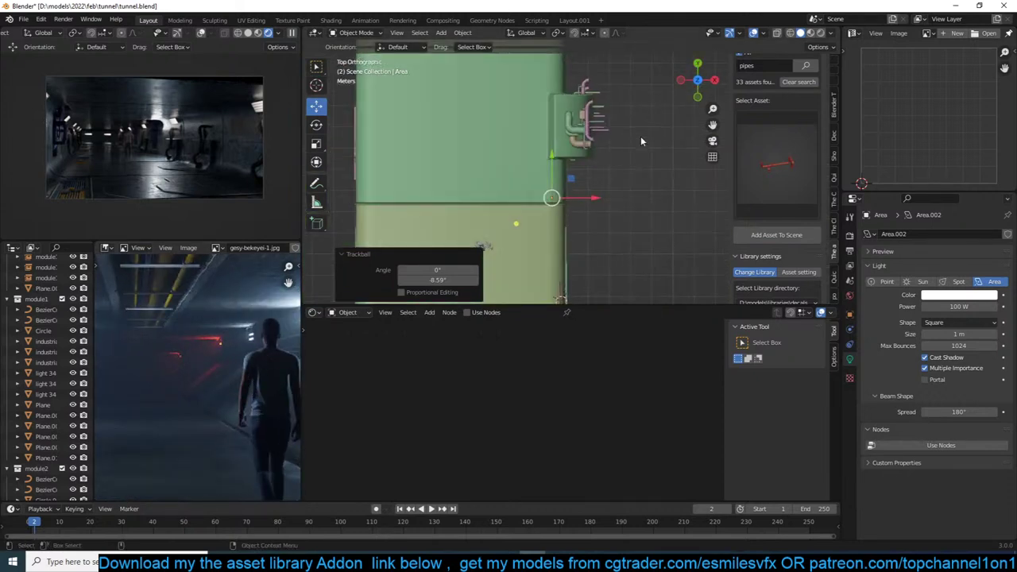
scroll(649, 132, up, 3)
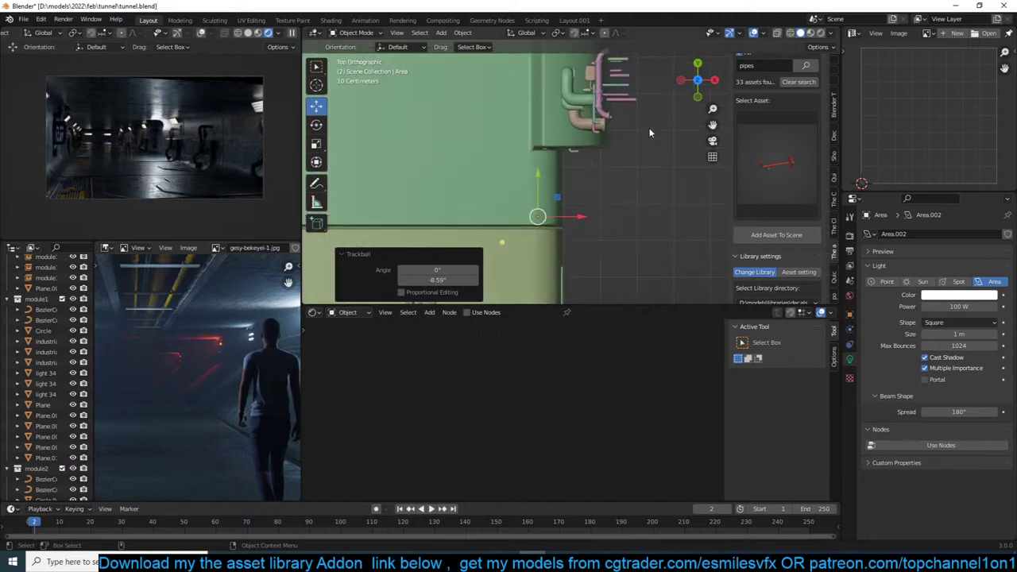
key(z)
click(526, 141)
shift+middle_drag(499, 156, 620, 81)
scroll(615, 100, up, 2)
key(g)
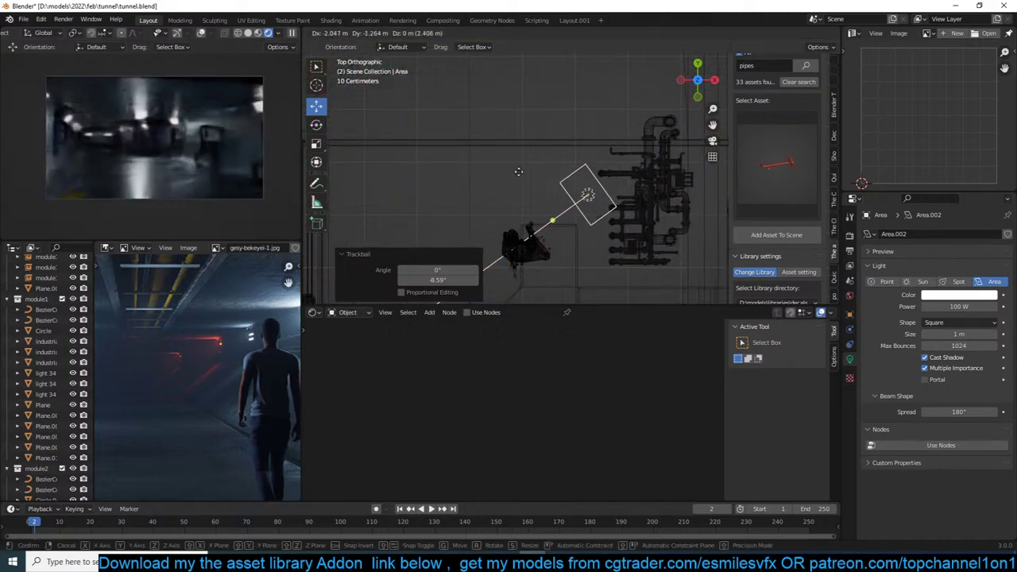
click(524, 169)
Lower the area light to a position just beside the character's upper body.
middle_drag(546, 203, 570, 110)
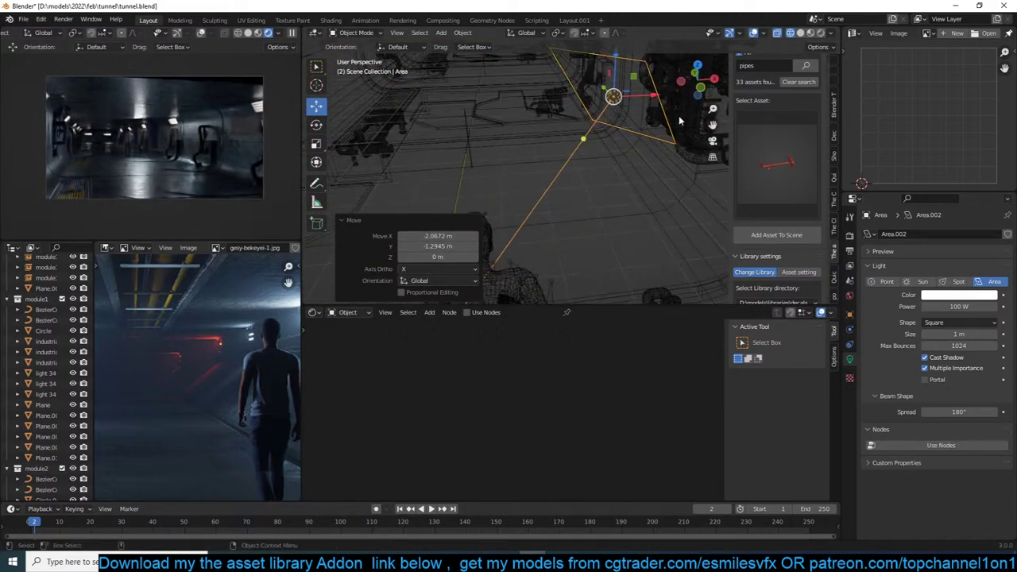
key(z)
middle_drag(665, 143, 635, 113)
key(g)
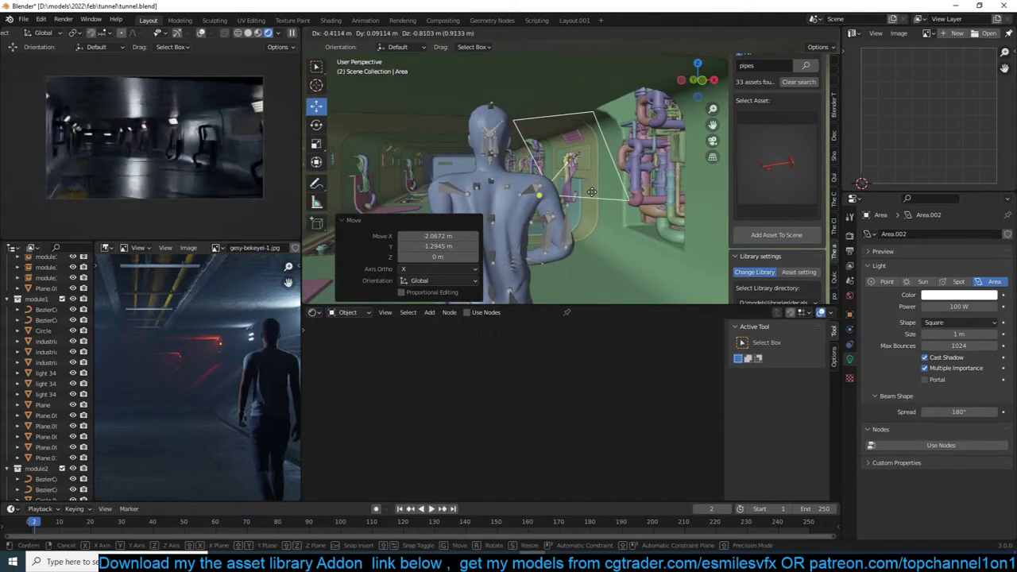
click(592, 192)
key(g)
click(583, 211)
Trackball-rotate the area light about 17.8° and set its power to 500 W.
mouse_move(574, 212)
middle_down()
mouse_move(590, 208)
mouse_move(577, 224)
middle_up()
key(r)
key(r)
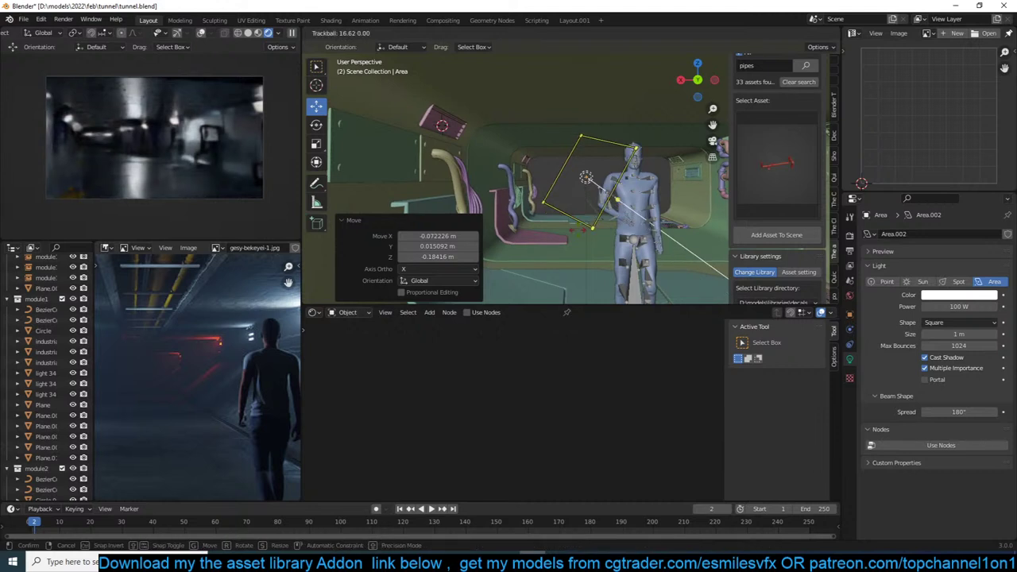
click(685, 230)
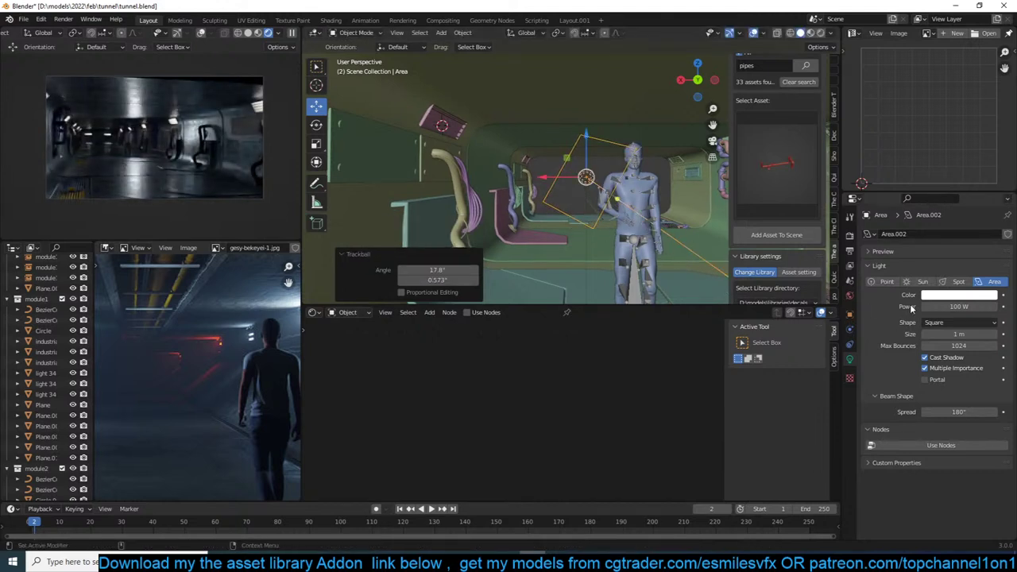
click(959, 306)
text(500)
key(Return)
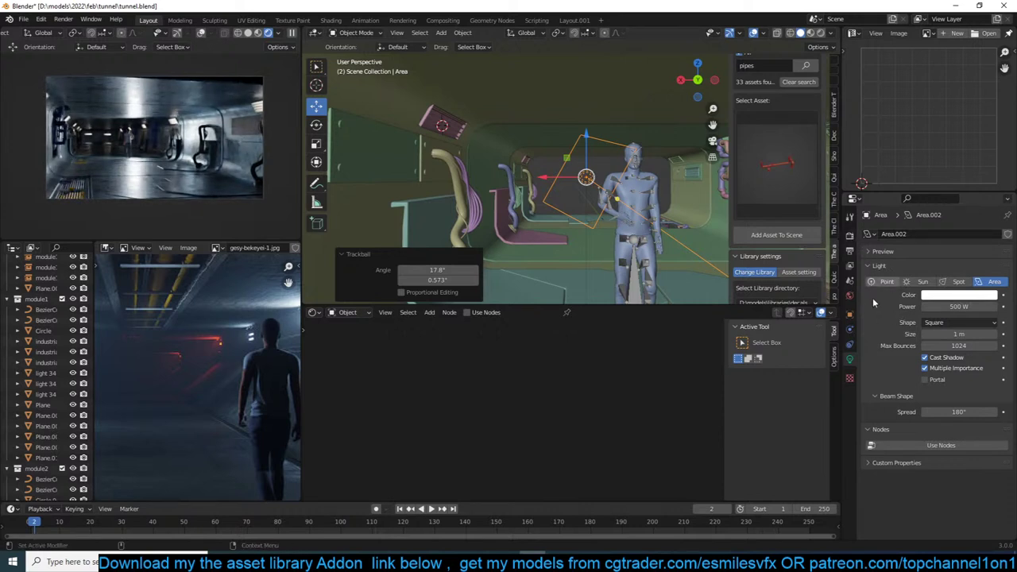
Turn off Glossy in the area light's ray visibility settings.
click(849, 313)
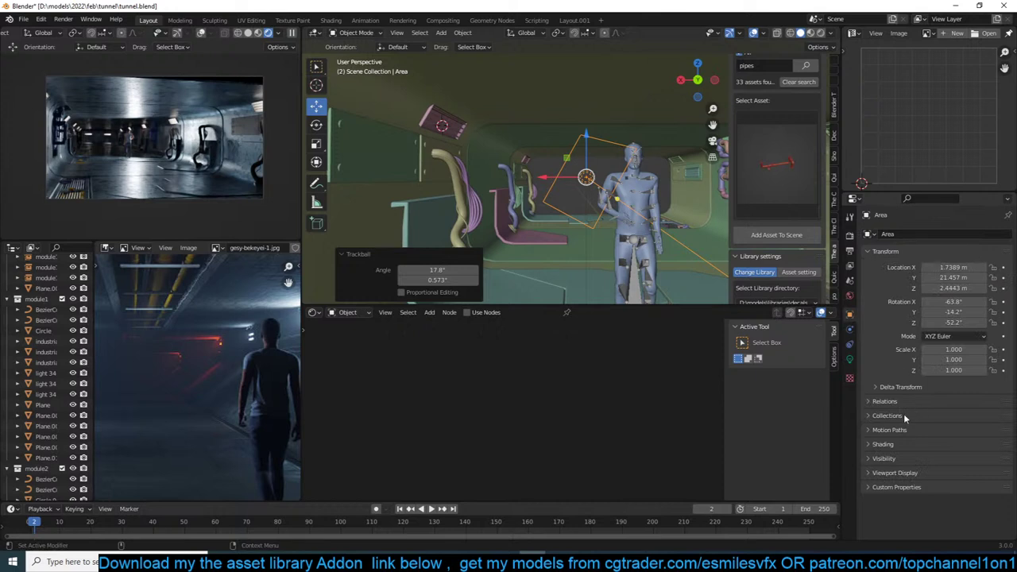
click(885, 458)
scroll(913, 455, down, 3)
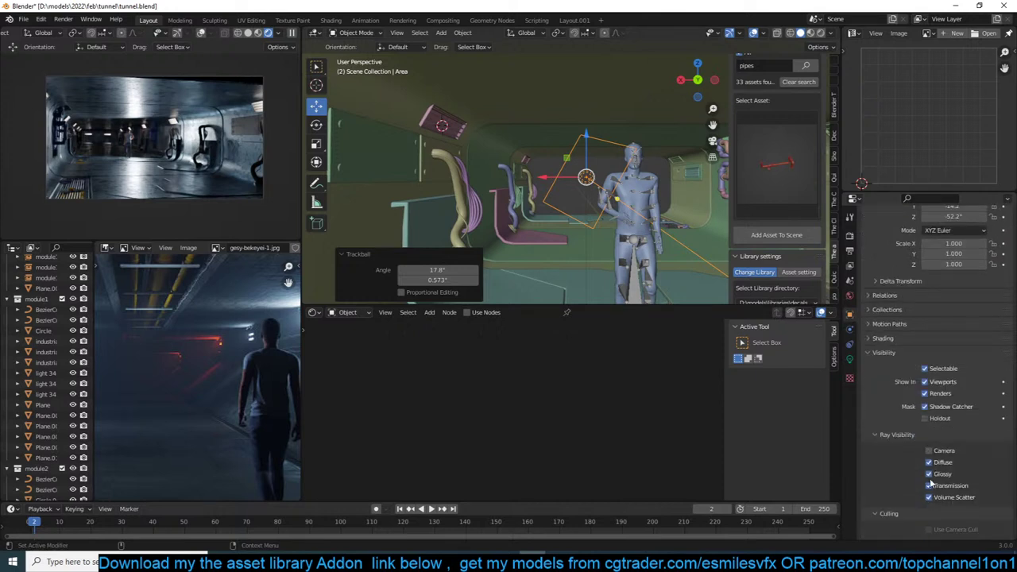
click(929, 475)
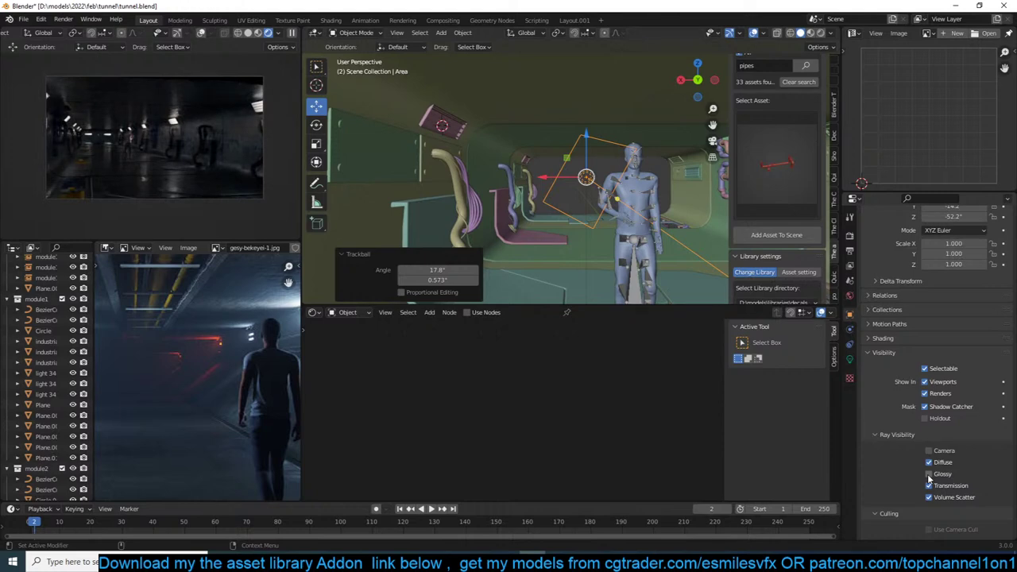
Raise the area light about 0.29 m beside the character, and delete it.
middle_drag(608, 199, 675, 208)
key(g)
click(633, 189)
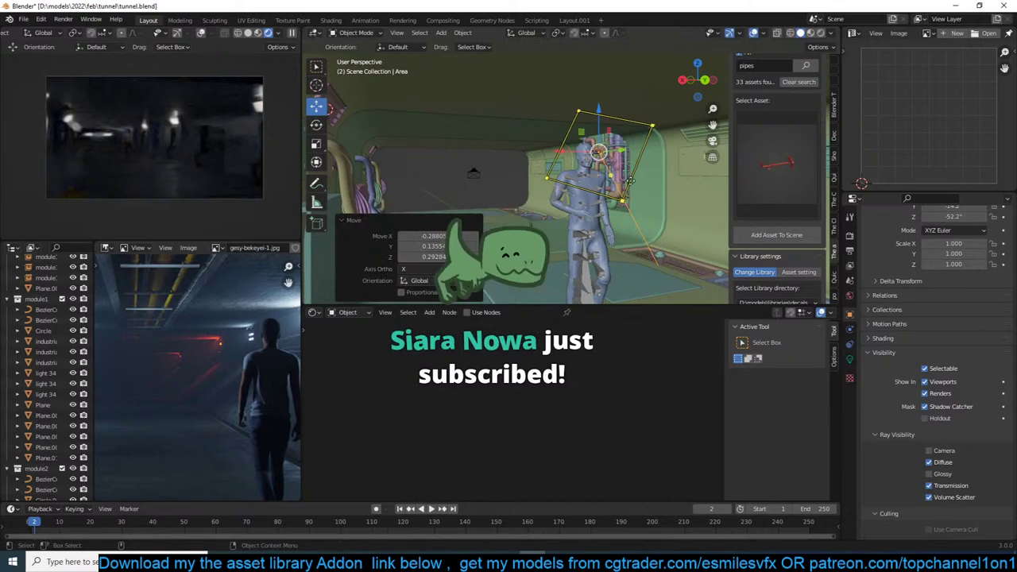
key(x)
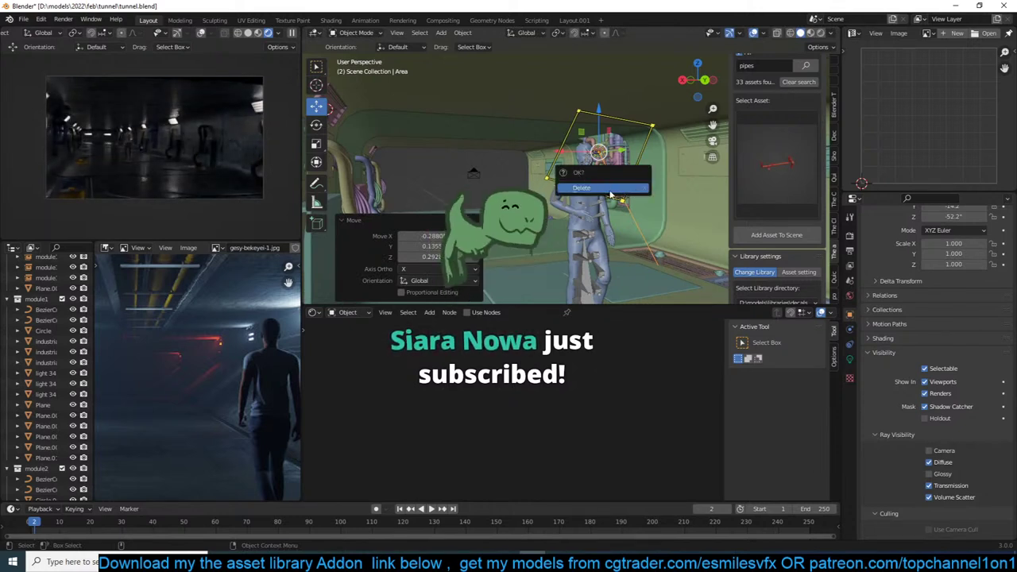
click(633, 189)
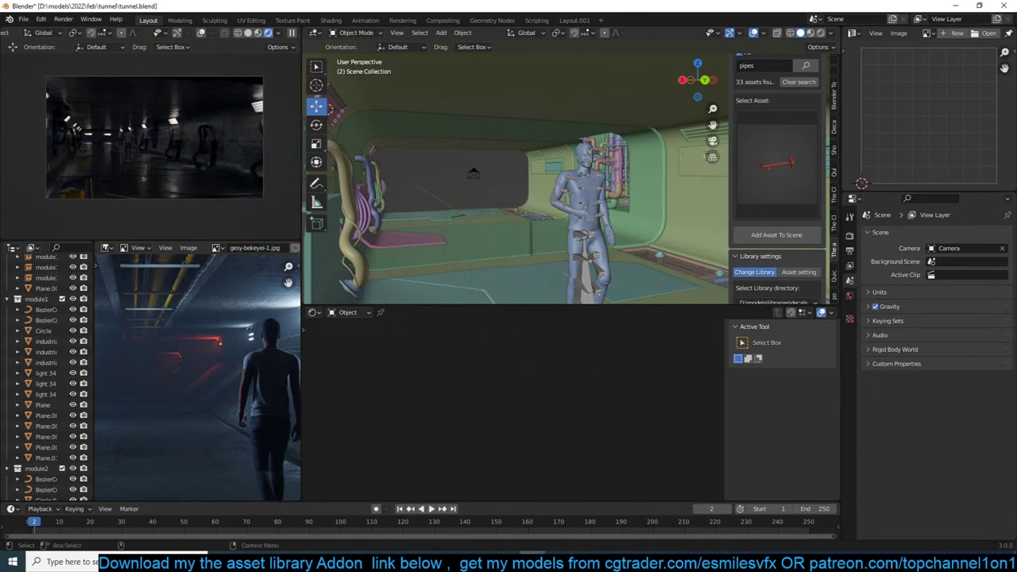
Save the tunnel file and select the walking character's mesh.
key(alt+Tab)
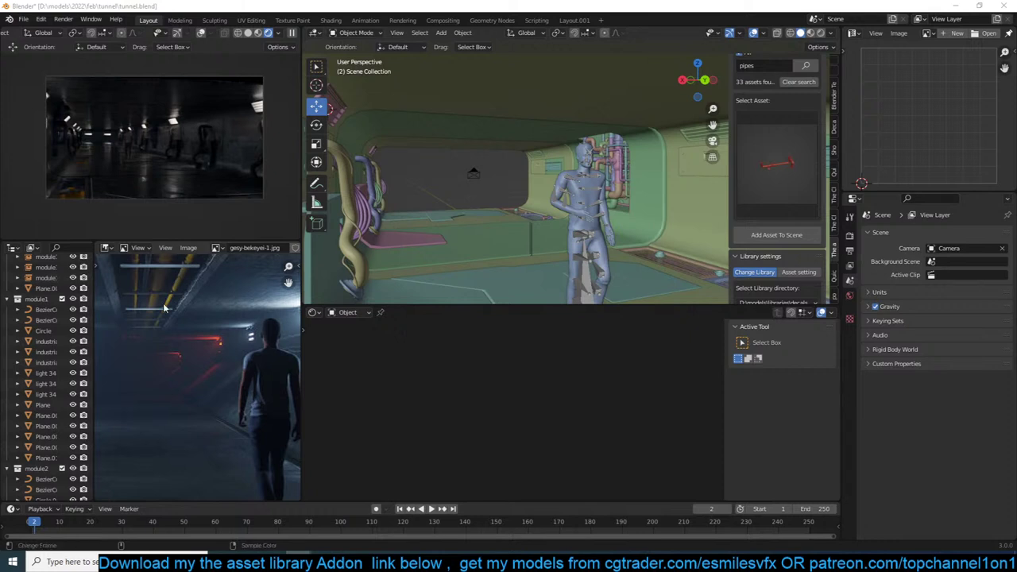
click(477, 171)
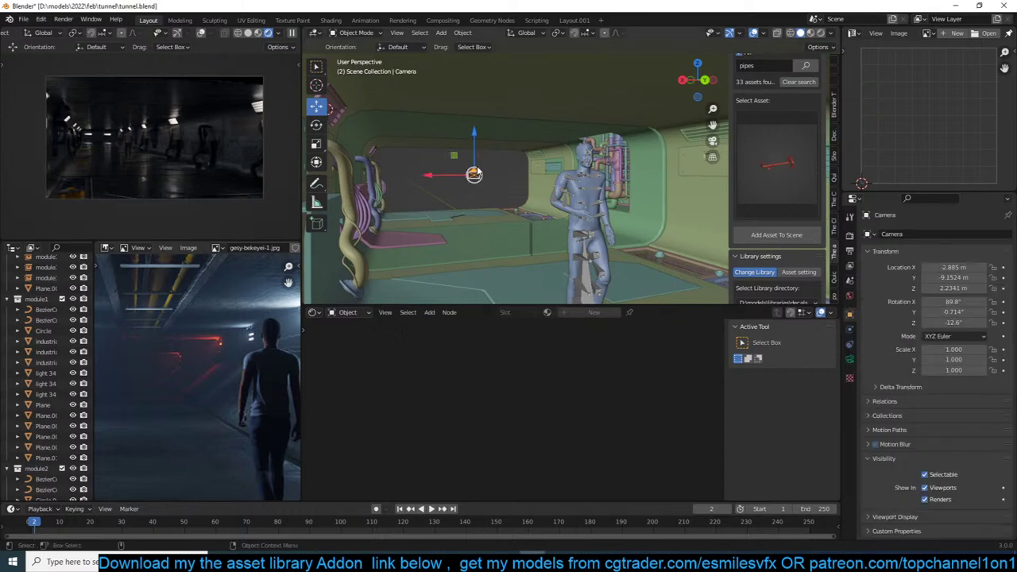
key(ctrl+s)
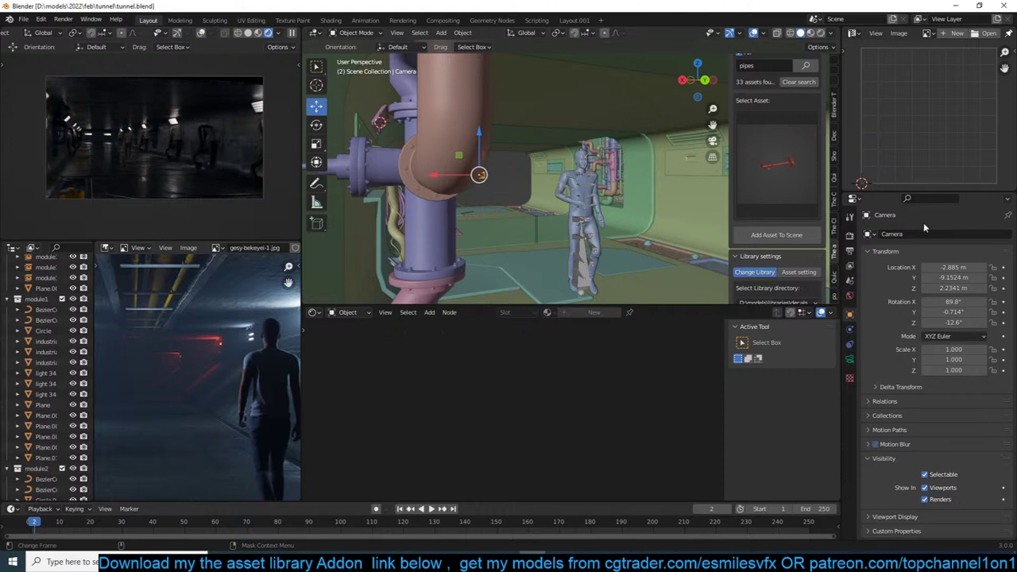
click(595, 168)
key(ctrl+s)
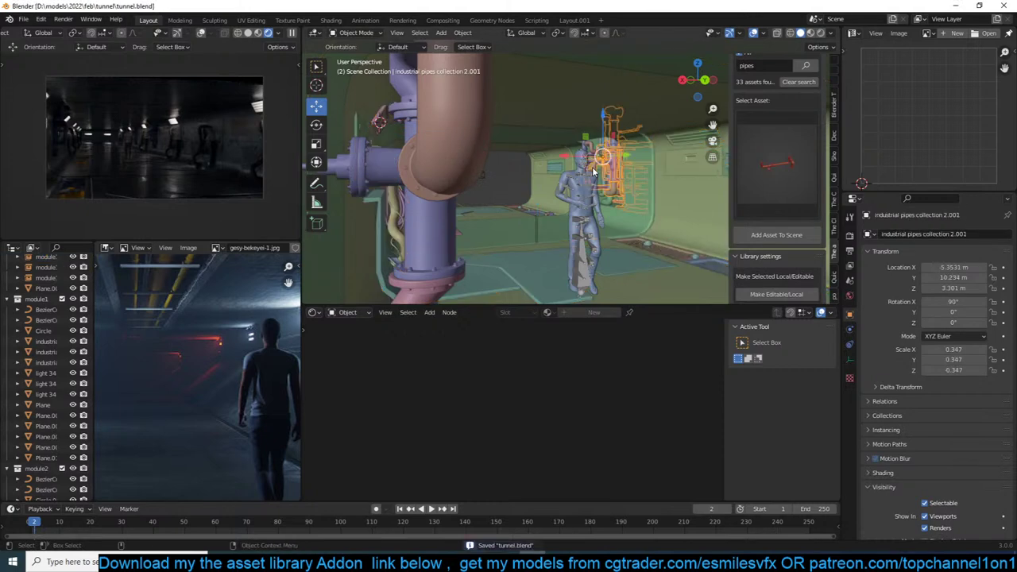
middle_drag(645, 162, 612, 166)
click(612, 167)
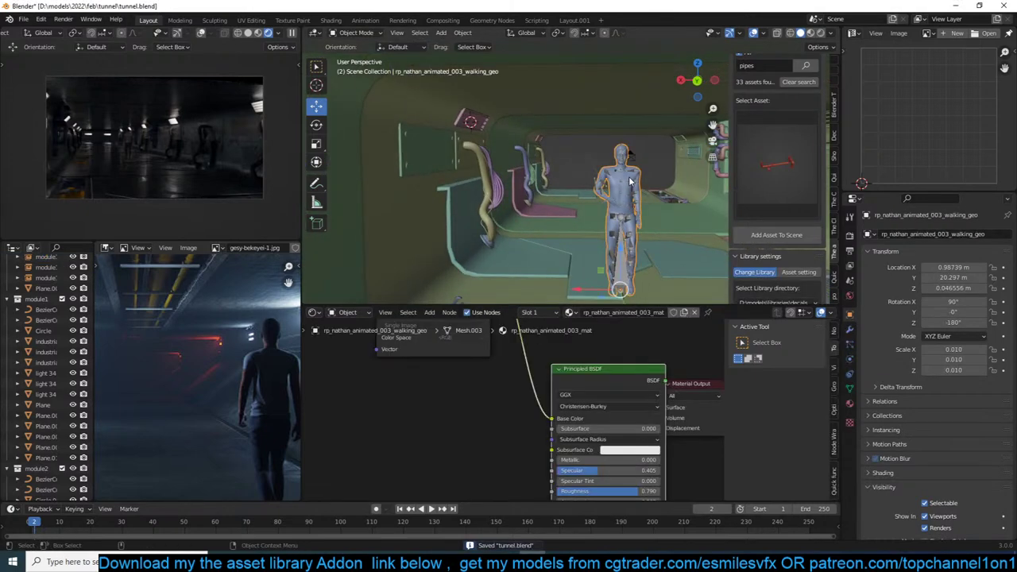
Inspect the walking figure from behind inside the tunnel and save the file.
key(KP_Decimal)
middle_drag(638, 180, 485, 172)
scroll(535, 170, up, 3)
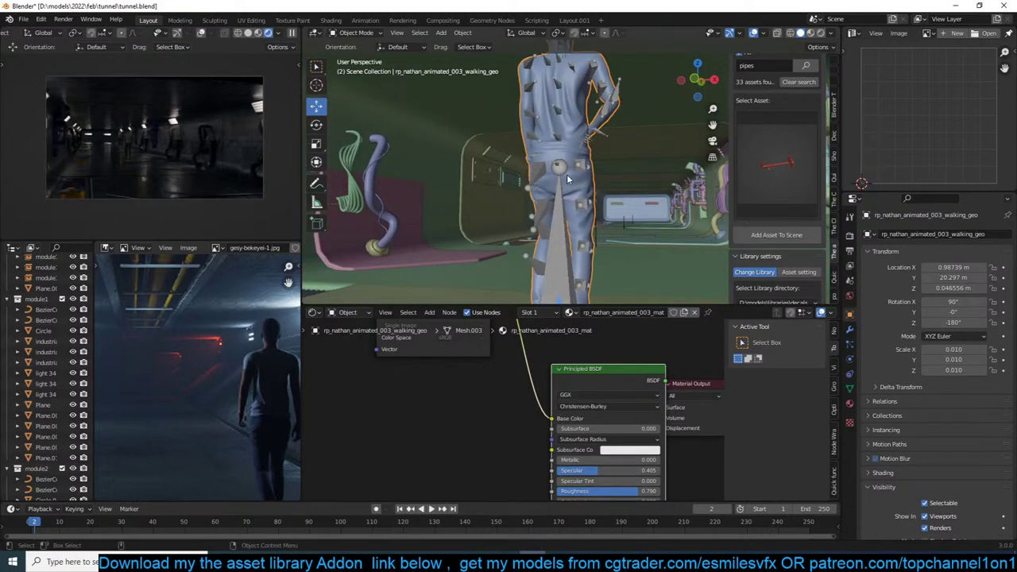
scroll(567, 174, down, 4)
mouse_move(566, 174)
middle_down()
mouse_move(534, 177)
mouse_move(579, 180)
middle_up()
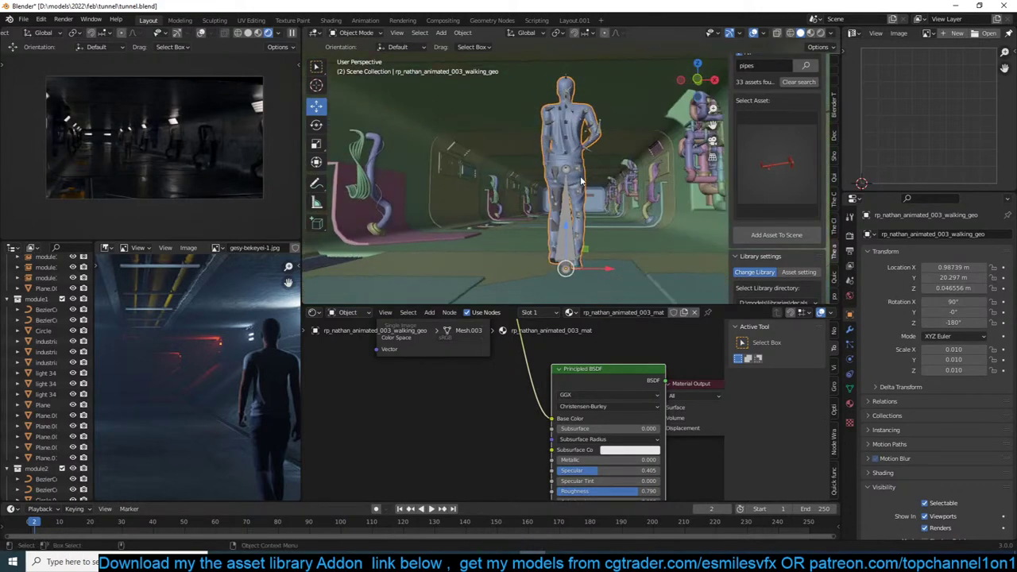
key(ctrl+s)
Add an area light near the upper side wall of tunnel section module1.003, beyond the walking figure.
key(KP_0)
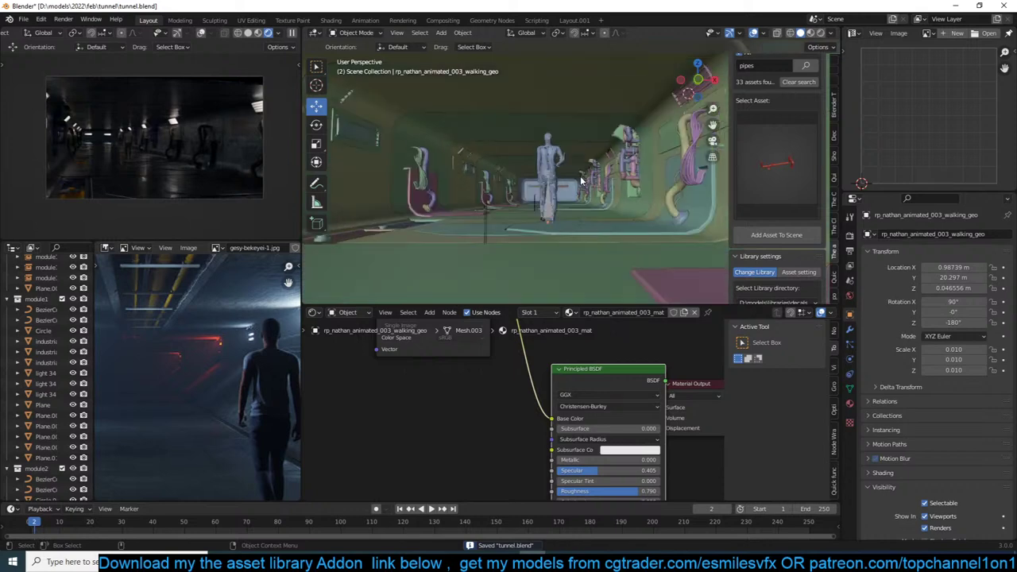
shift+middle_drag(501, 106, 563, 191)
scroll(563, 191, up, 1)
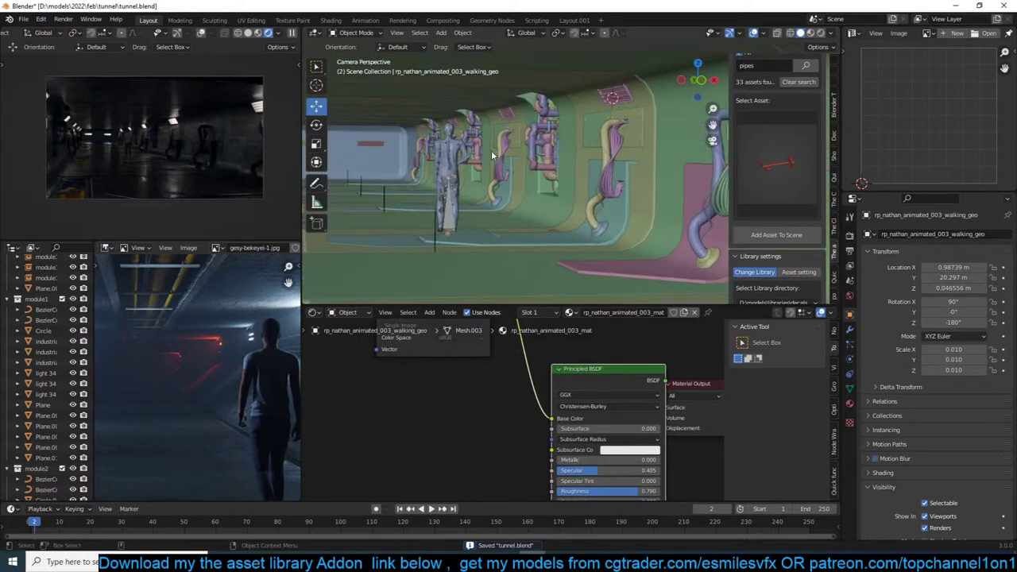
shift+middle_drag(534, 148, 599, 162)
scroll(599, 162, up, 2)
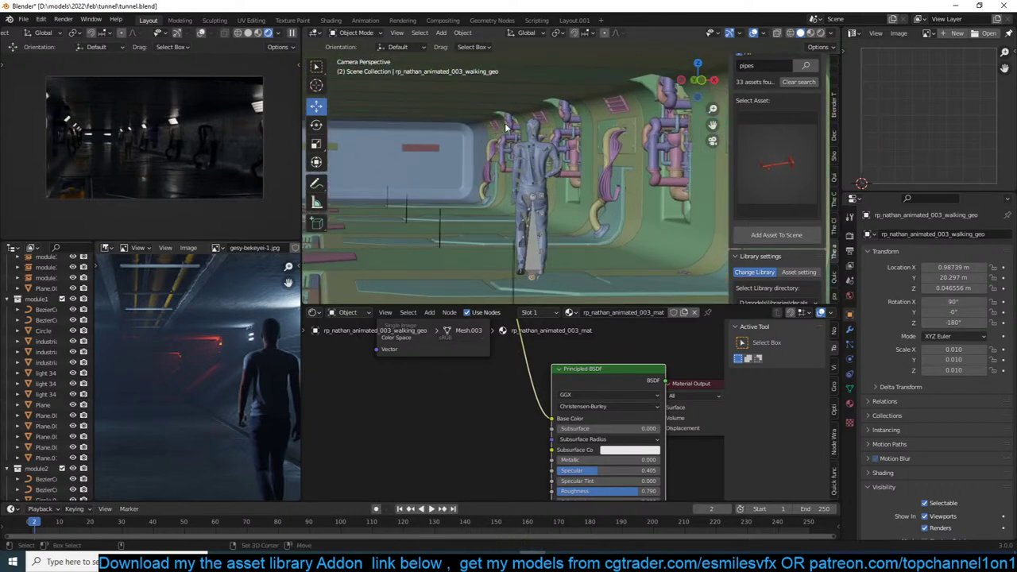
click(544, 120)
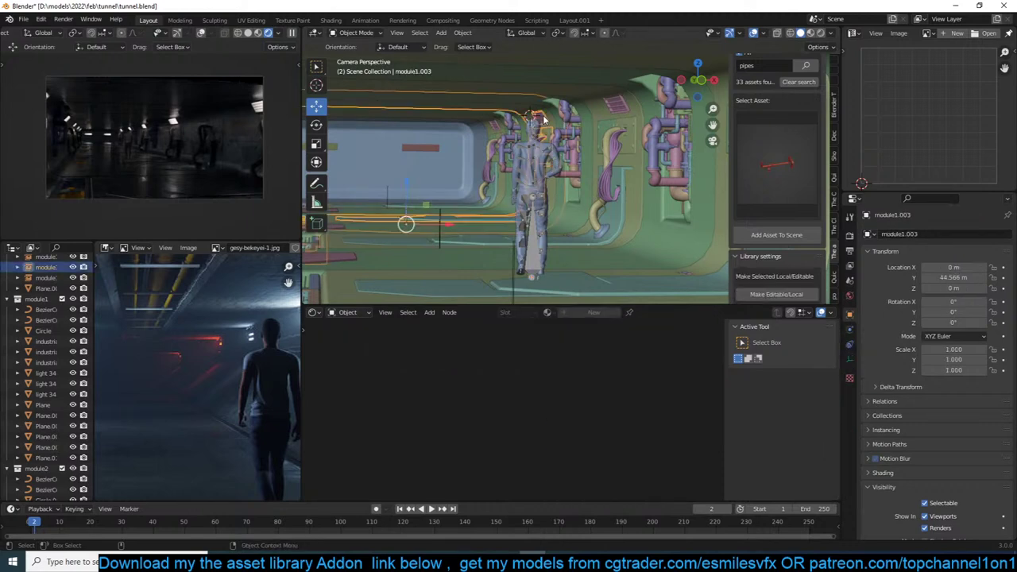
key(KP_Decimal)
scroll(624, 151, up, 4)
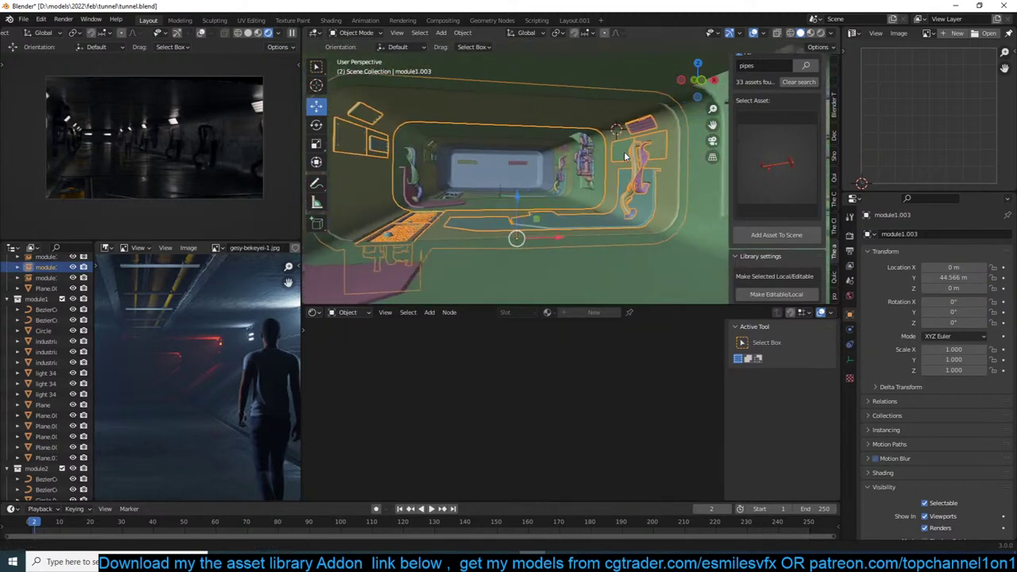
middle_drag(578, 157, 540, 39)
key(shift+a)
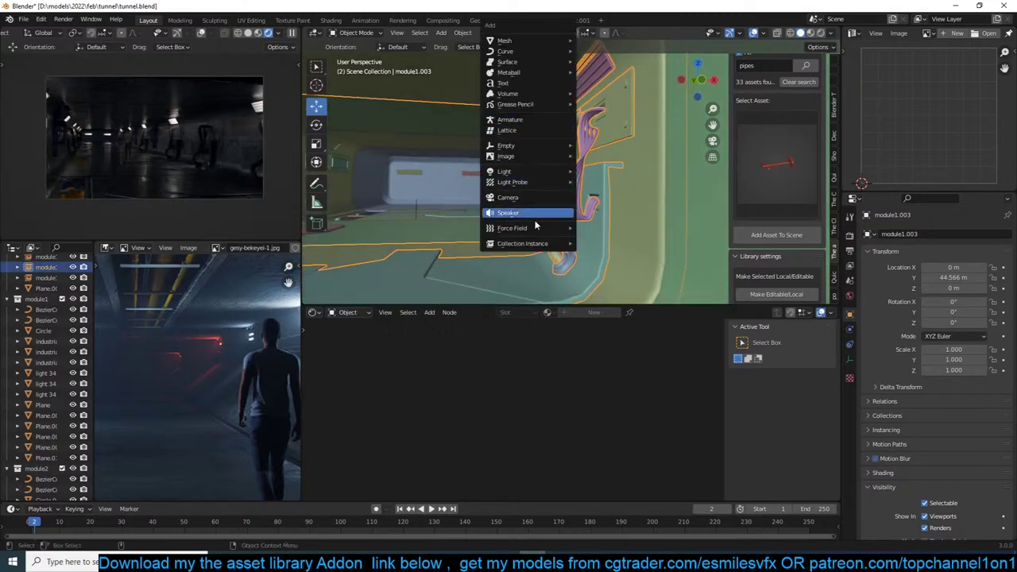
mouse_move(541, 231)
mouse_move(539, 170)
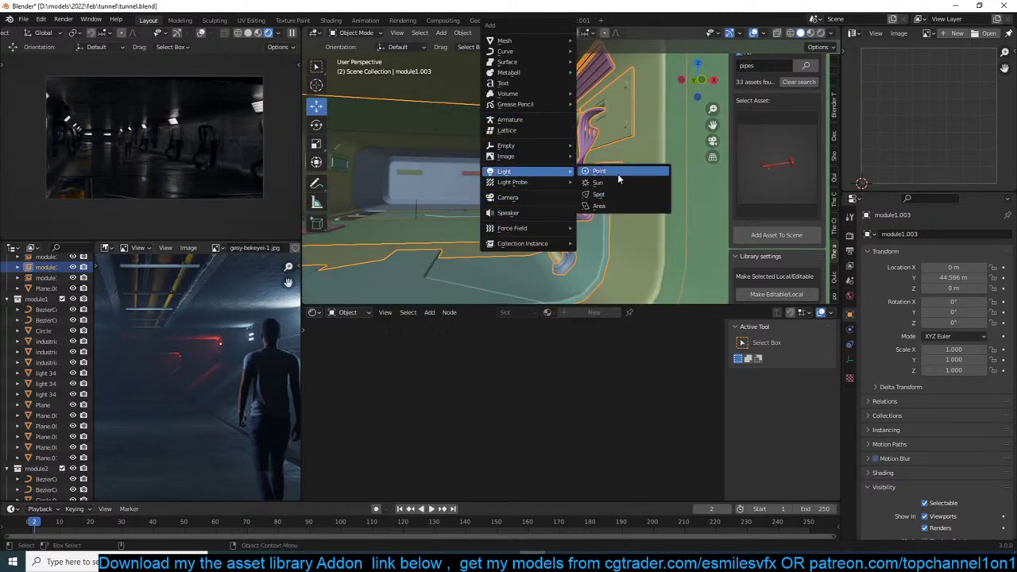
click(610, 206)
Move the area light about 0.6 m inward from the wall, save the file, and rotate the light 40.5° about global Y.
key(g)
click(625, 141)
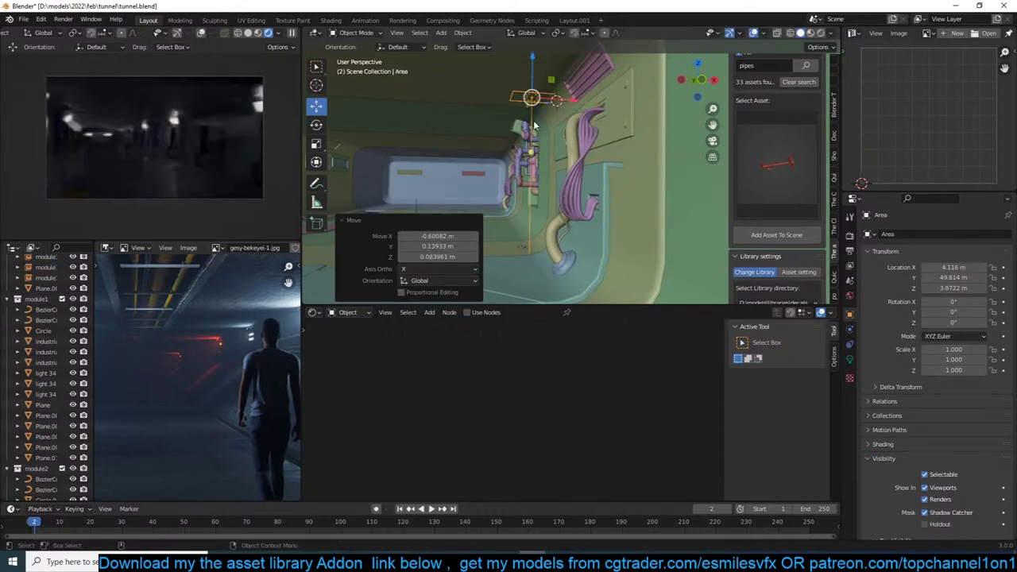
key(ctrl+s)
middle_drag(536, 202, 589, 181)
key(r)
key(y)
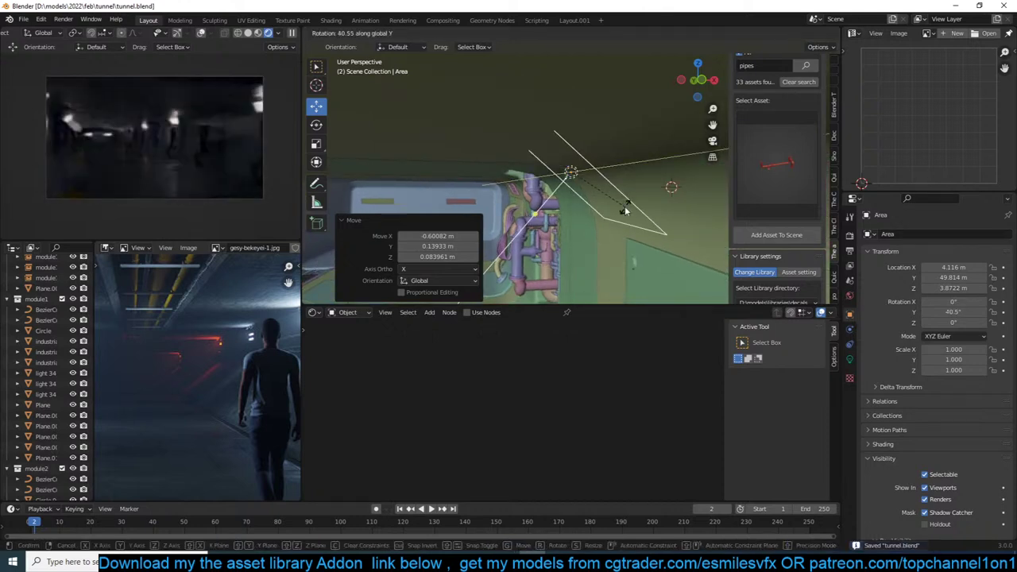
click(262, 165)
Set the area light's color to saturated red.
click(849, 359)
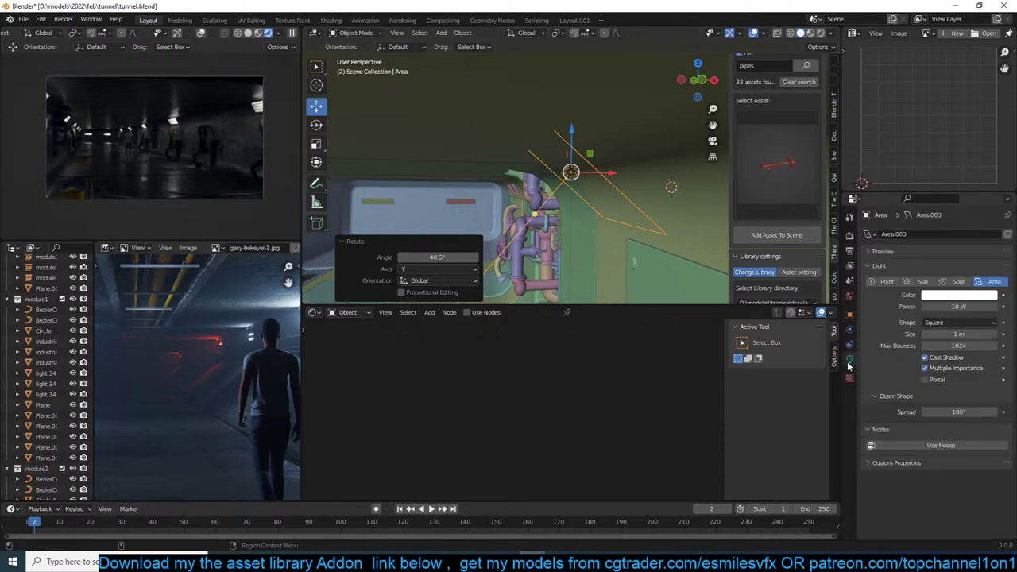
click(958, 305)
click(957, 295)
click(957, 295)
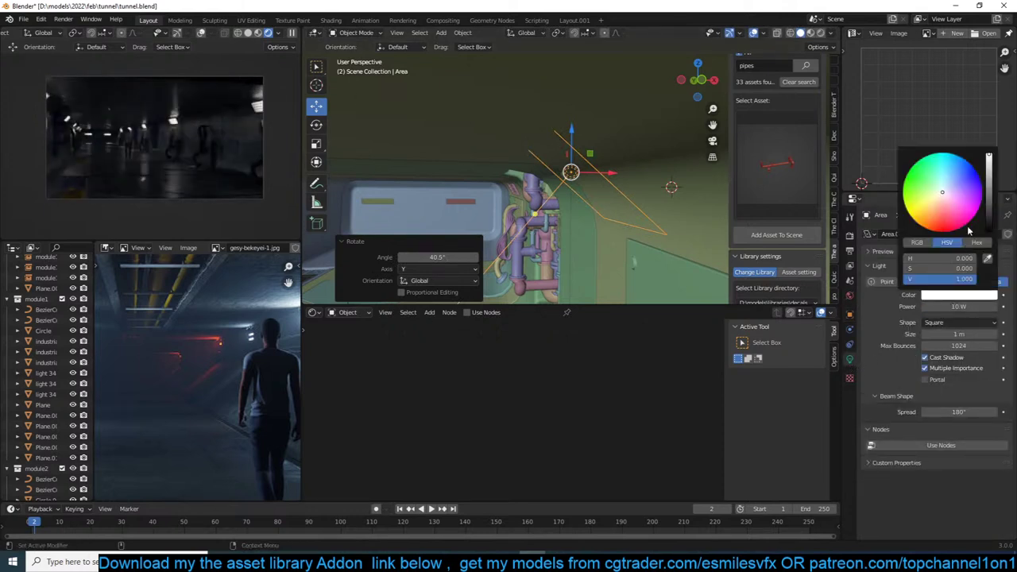
click(937, 230)
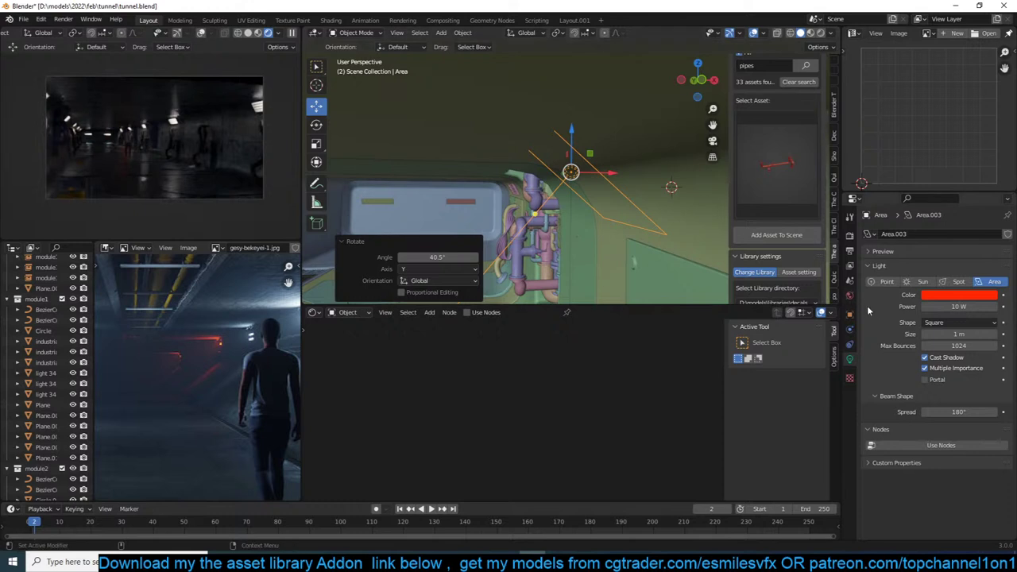
Set the red area light's power to 1000 W and reduce its size to 0.39 m.
click(959, 307)
text(1000)
key(Return)
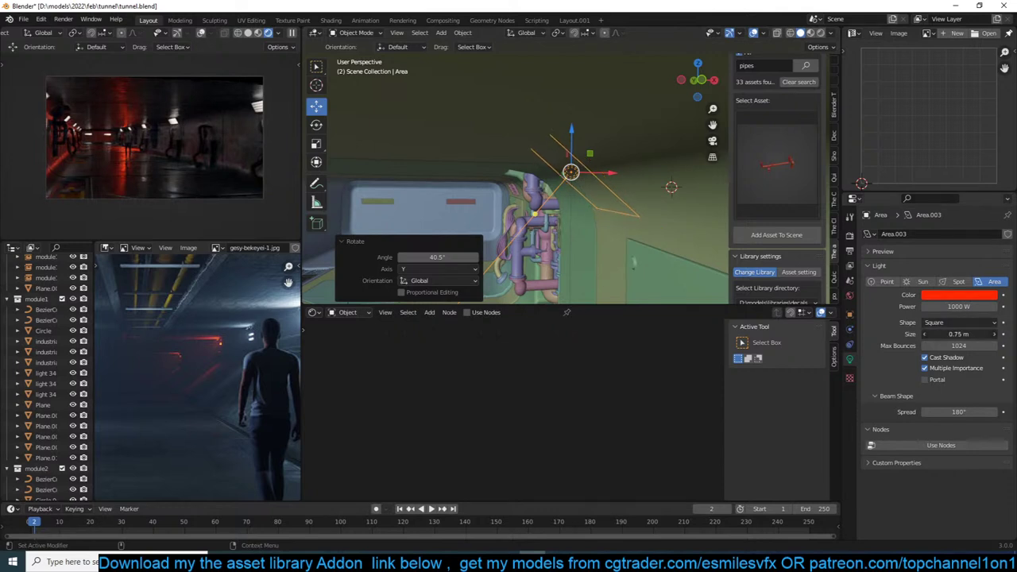
drag(944, 332, 914, 332)
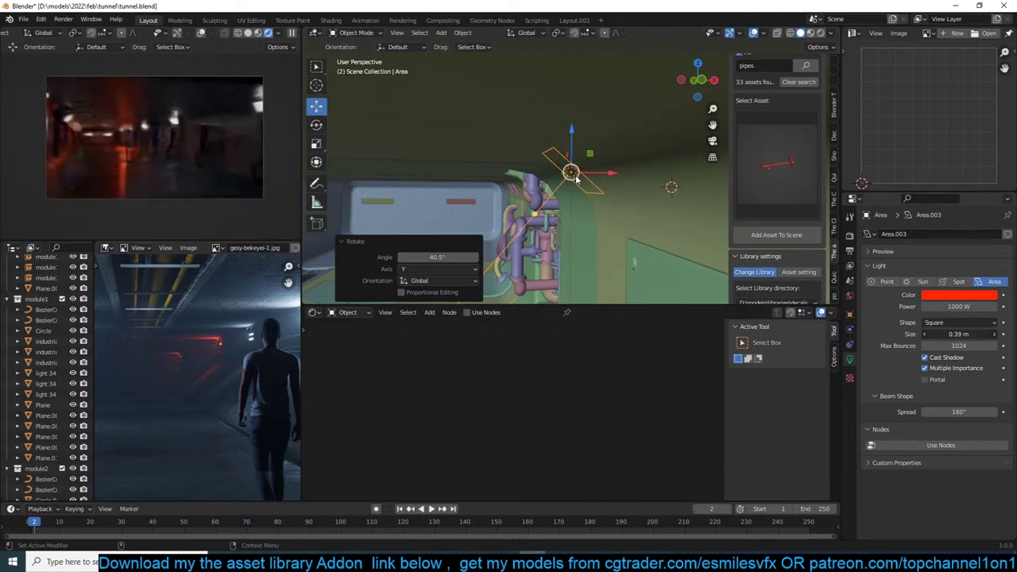
Save the file and relocate the red area light to the upper edge of the recess holding the industrial pipes.
middle_drag(577, 180, 595, 173)
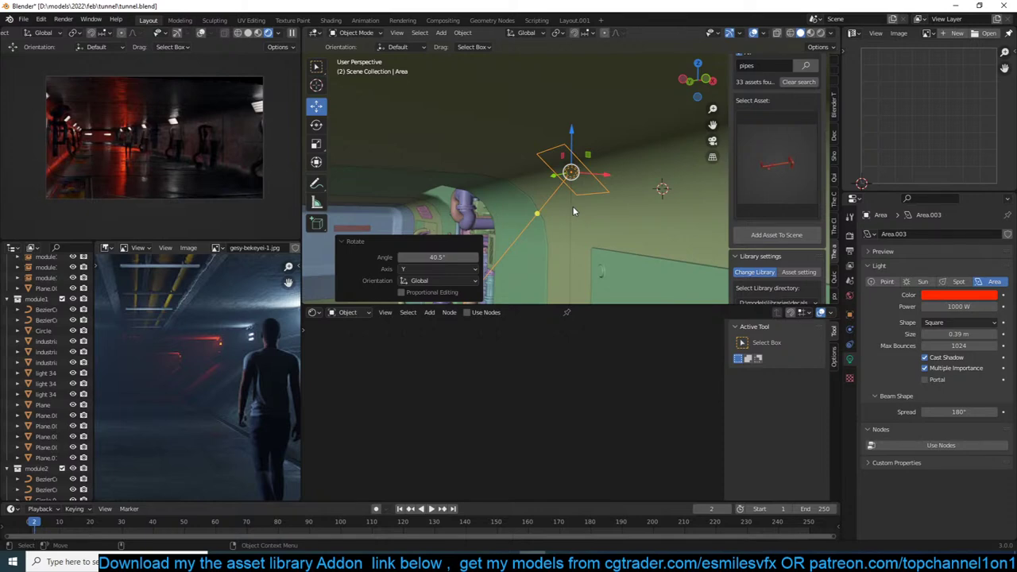
middle_drag(585, 219, 503, 139)
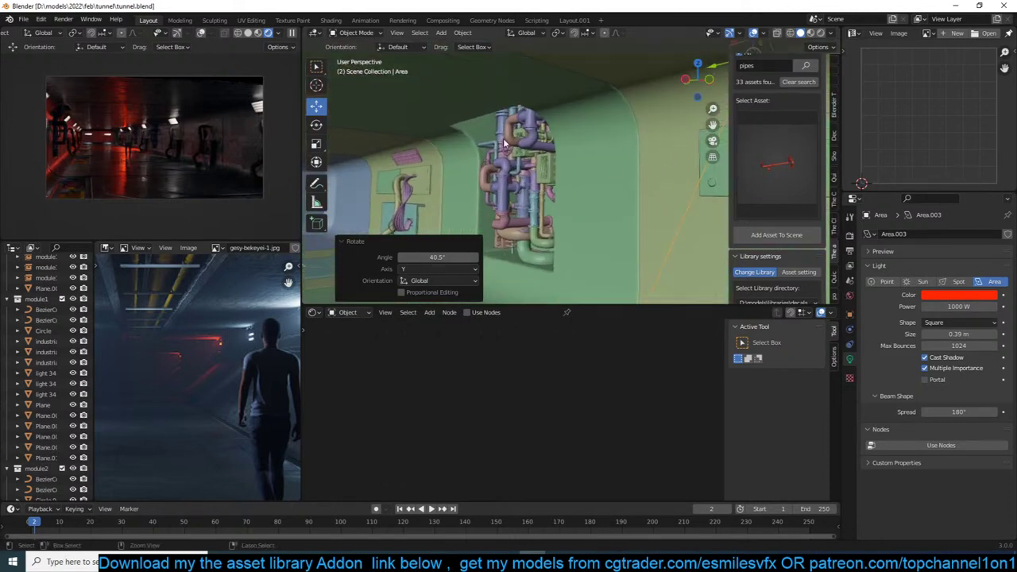
key(ctrl+s)
click(490, 127)
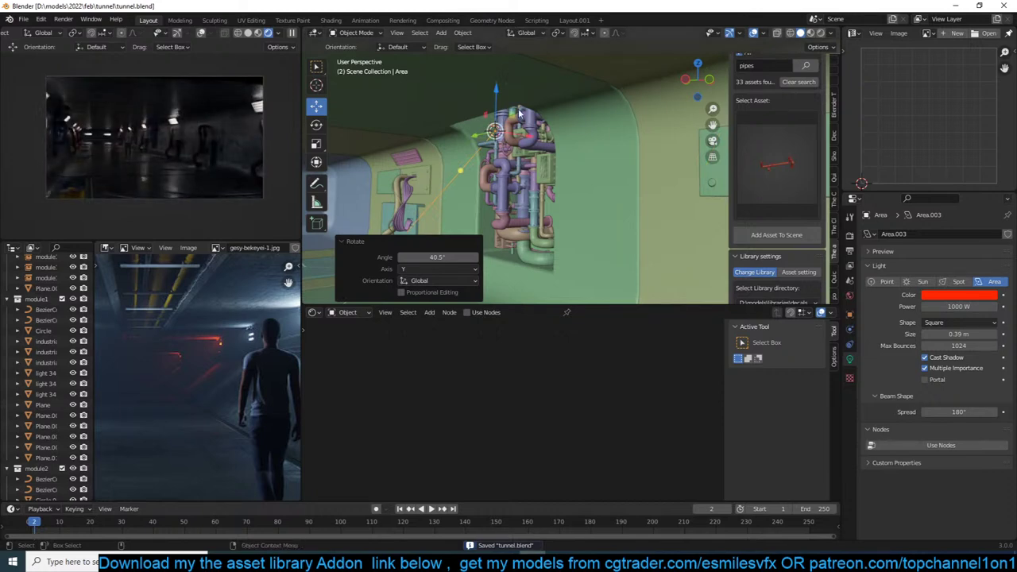
scroll(530, 119, down, 2)
scroll(529, 118, up, 6)
middle_drag(439, 120, 459, 97)
scroll(482, 124, up, 3)
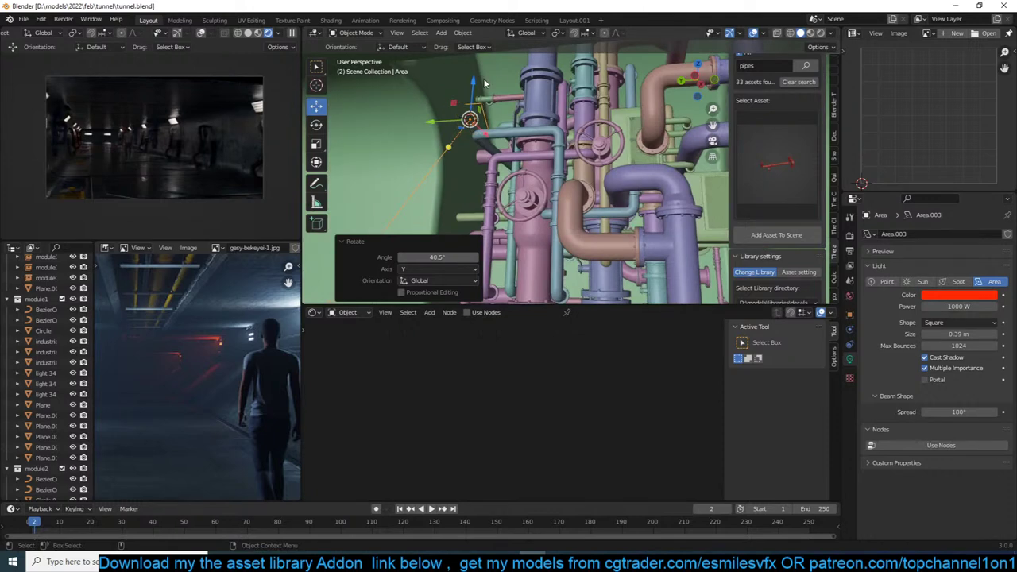
Raise the area light about 0.4 m beside the pipes, and shift it about 0.39 m along negative X.
key(g)
click(529, 41)
middle_drag(556, 86, 525, 93)
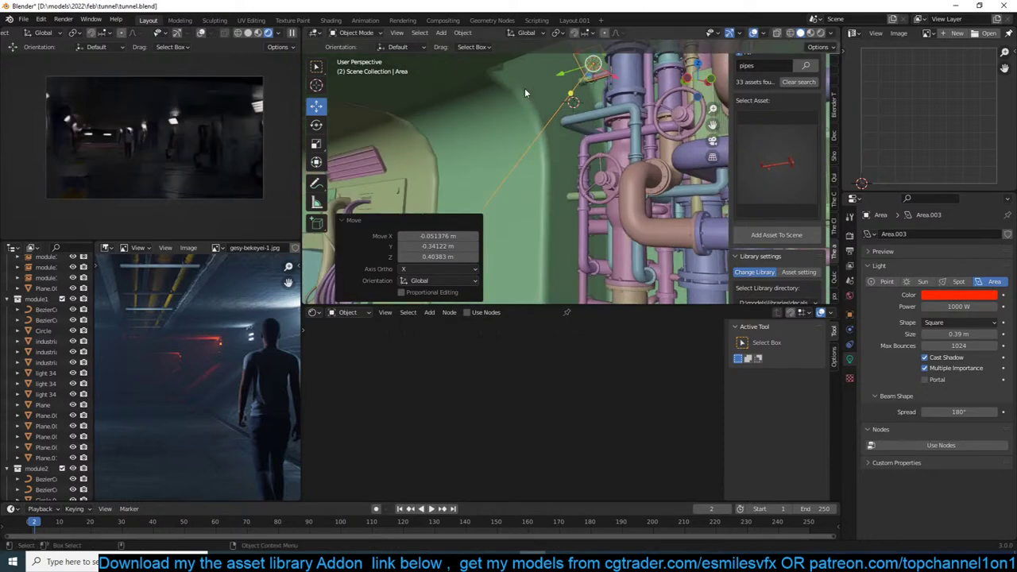
key(KP_Decimal)
middle_drag(548, 191, 644, 183)
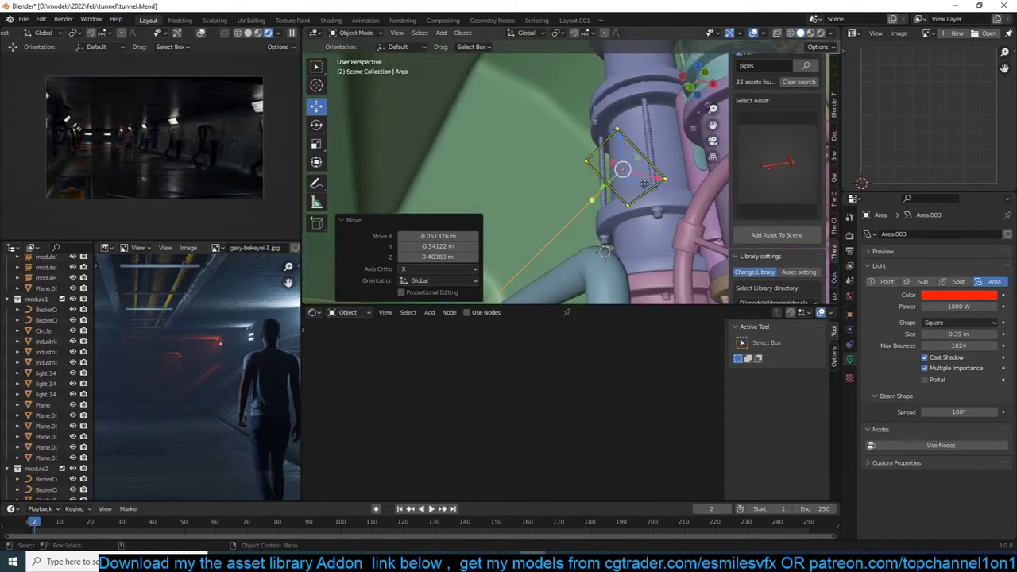
key(g)
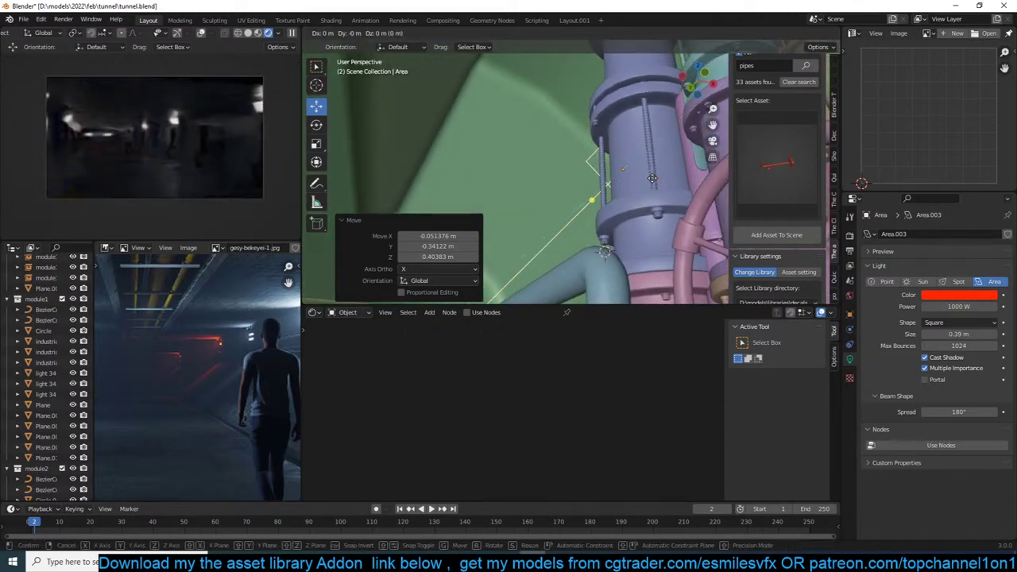
click(587, 168)
middle_drag(586, 169, 569, 182)
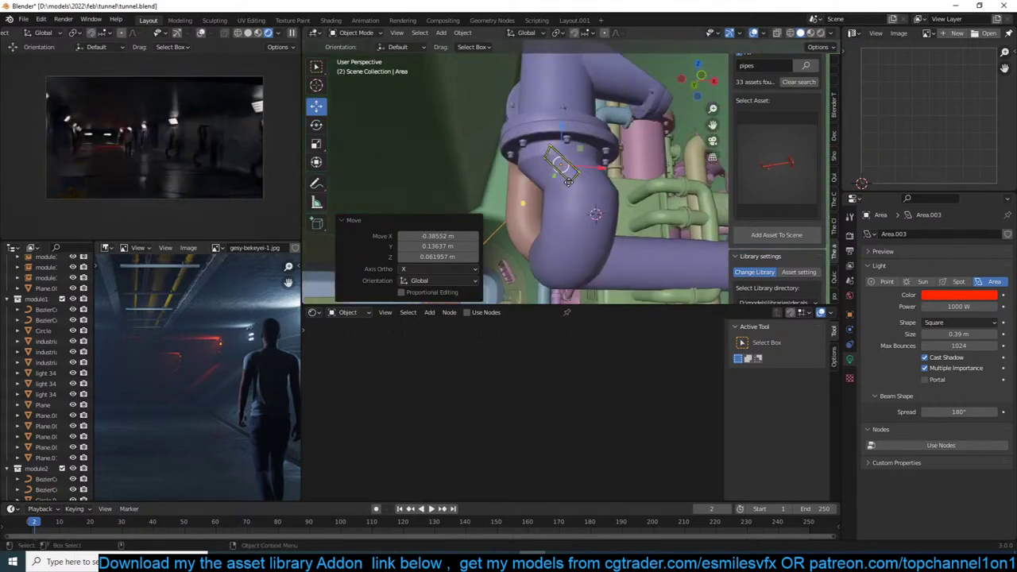
Working in a front wireframe view, lower the area light about 0.57 m and shift it about 0.4 m sideways by the pipes.
key(KP_1)
key(z)
click(538, 163)
key(g)
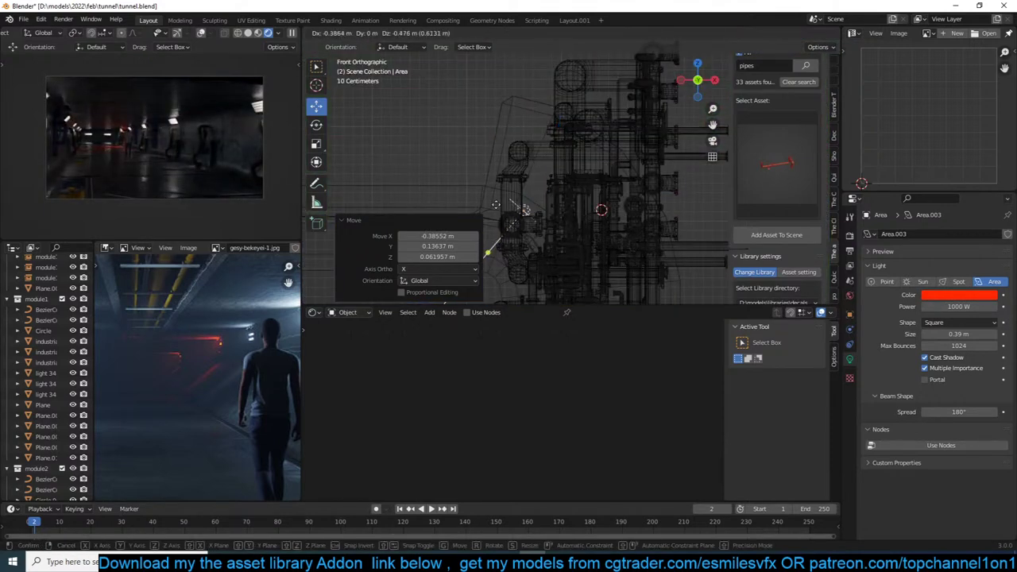
click(500, 211)
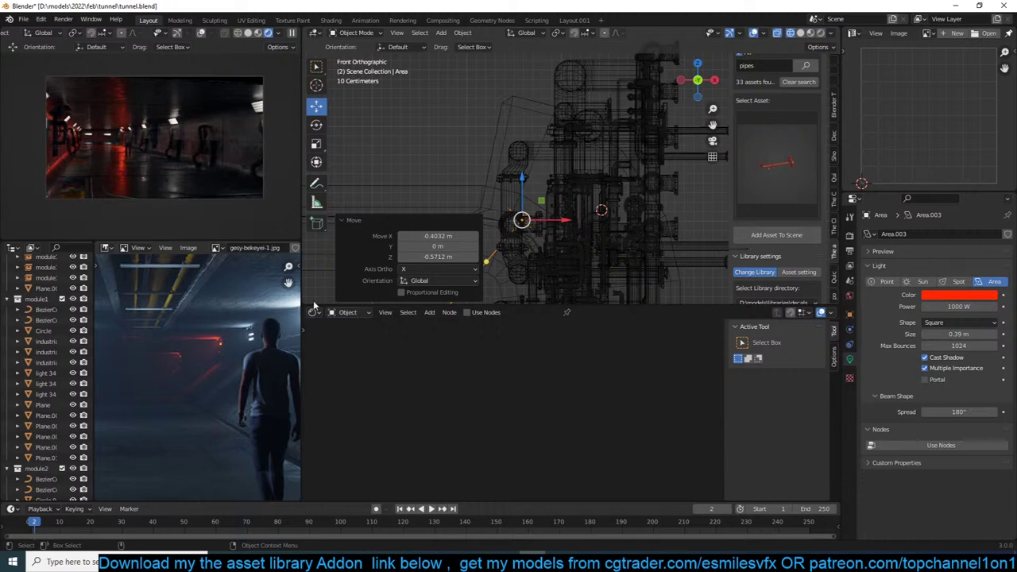
Return to solid shading and examine the pipe recess and the repeated tunnel modules from outside.
click(597, 169)
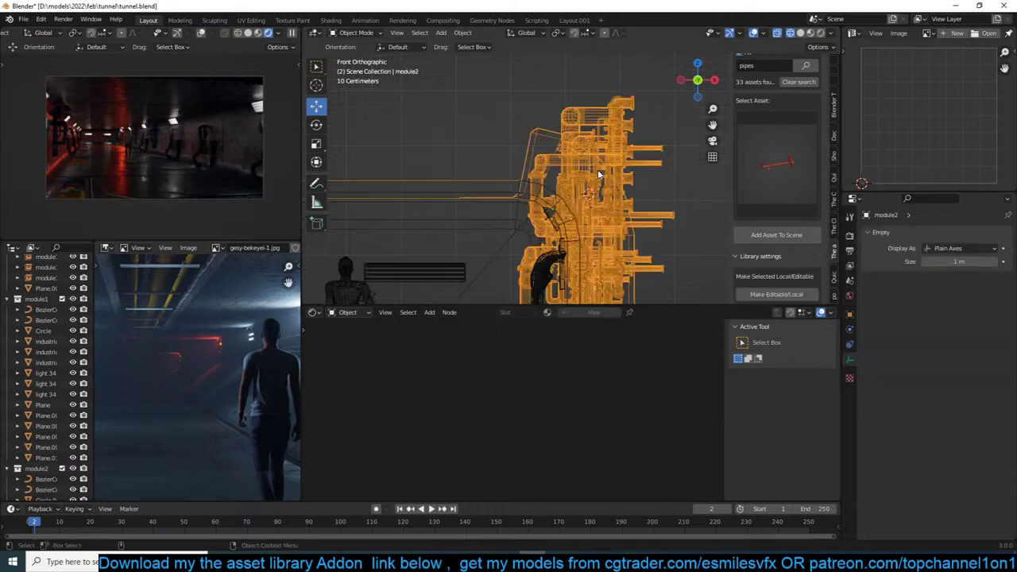
scroll(568, 173, down, 5)
key(z)
click(618, 176)
scroll(604, 176, down, 3)
middle_drag(619, 178, 652, 121)
scroll(610, 154, down, 5)
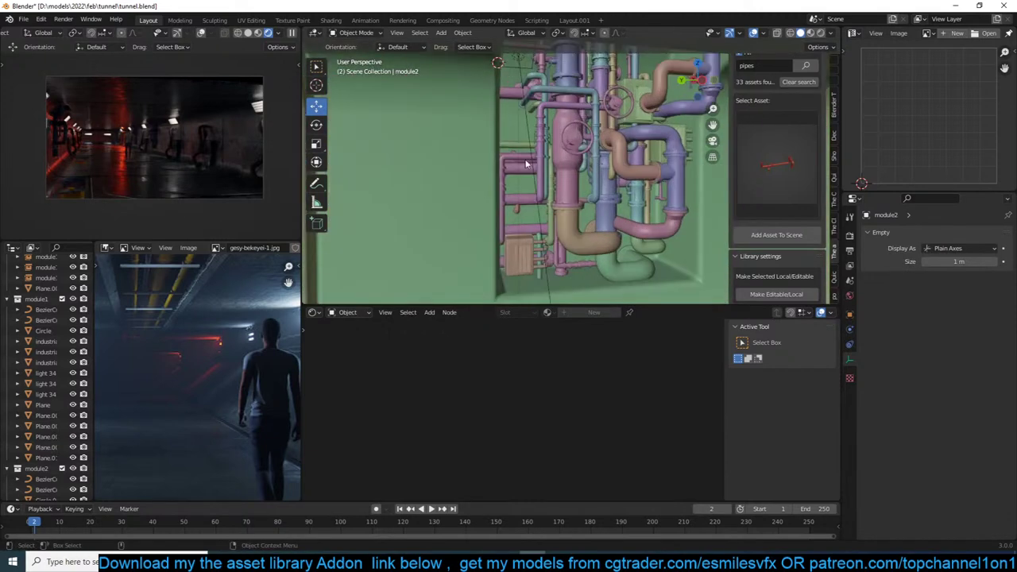
scroll(622, 205, up, 5)
click(622, 205)
middle_drag(622, 206, 551, 193)
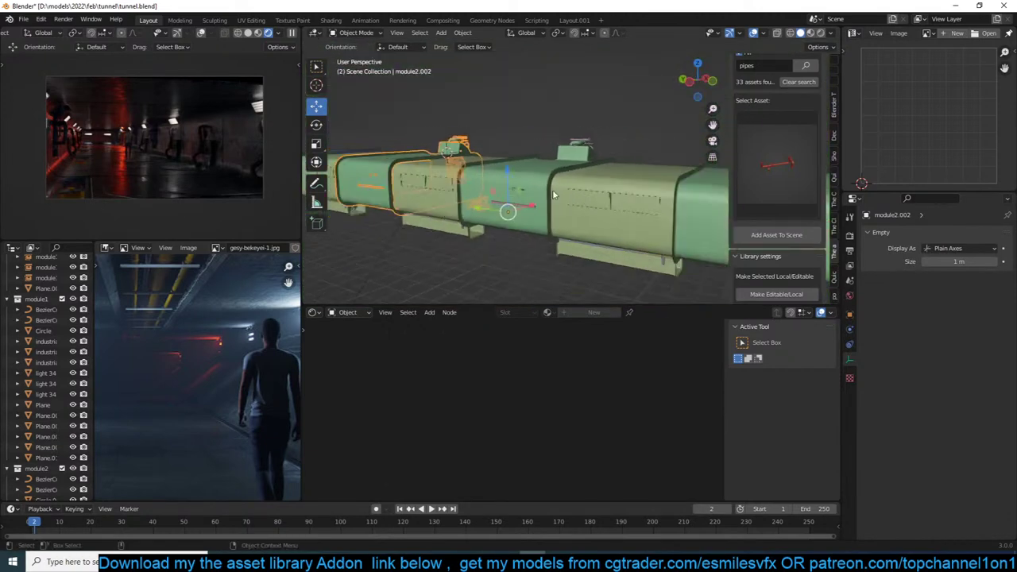
scroll(599, 225, down, 3)
shift+middle_drag(599, 225, 517, 201)
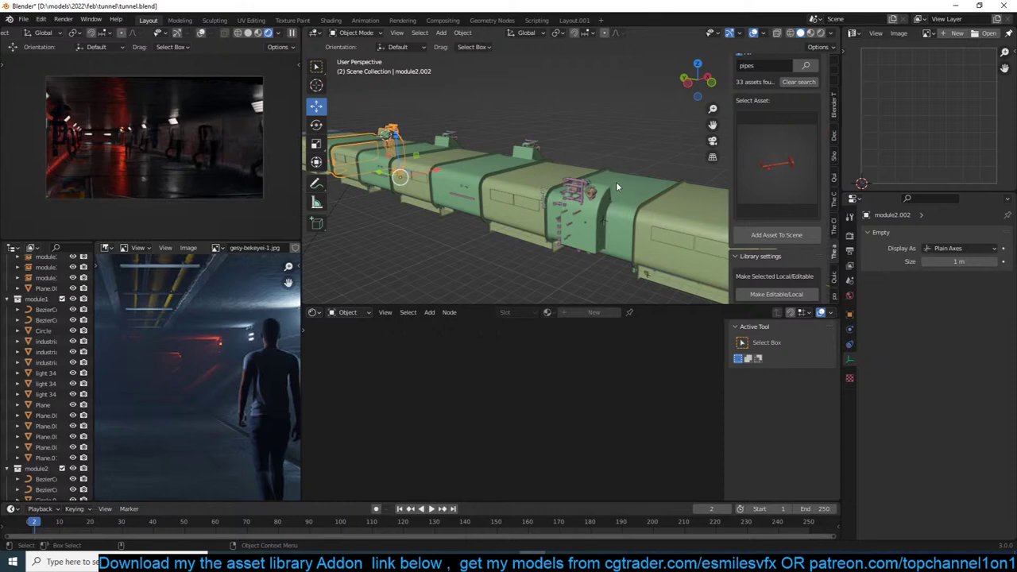
Select the tunnel shell Plane.005 around the industrial pipes, save the file, and open its mesh for editing.
mouse_move(616, 186)
middle_down()
mouse_move(558, 176)
mouse_move(606, 192)
middle_up()
click(608, 193)
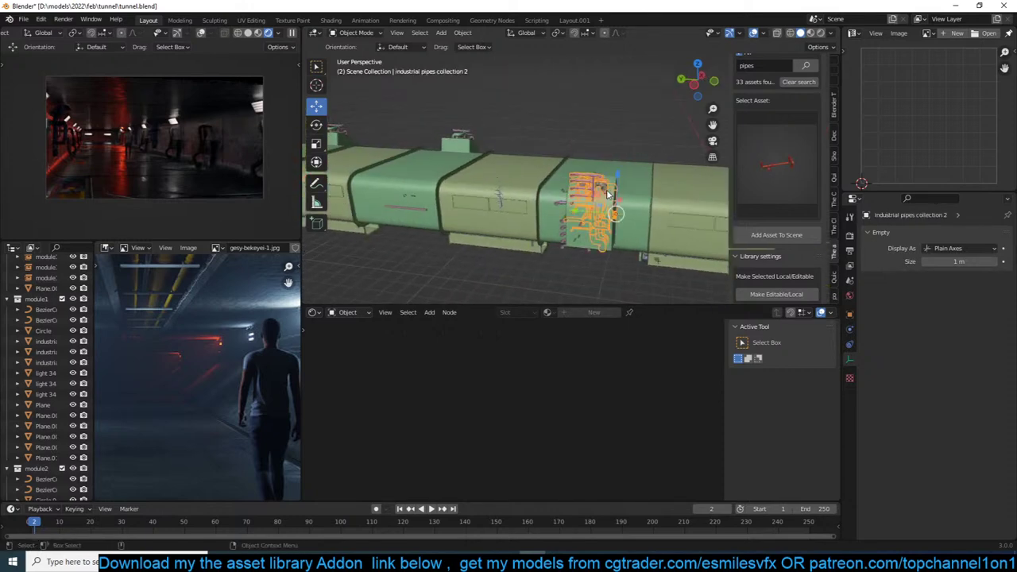
click(630, 183)
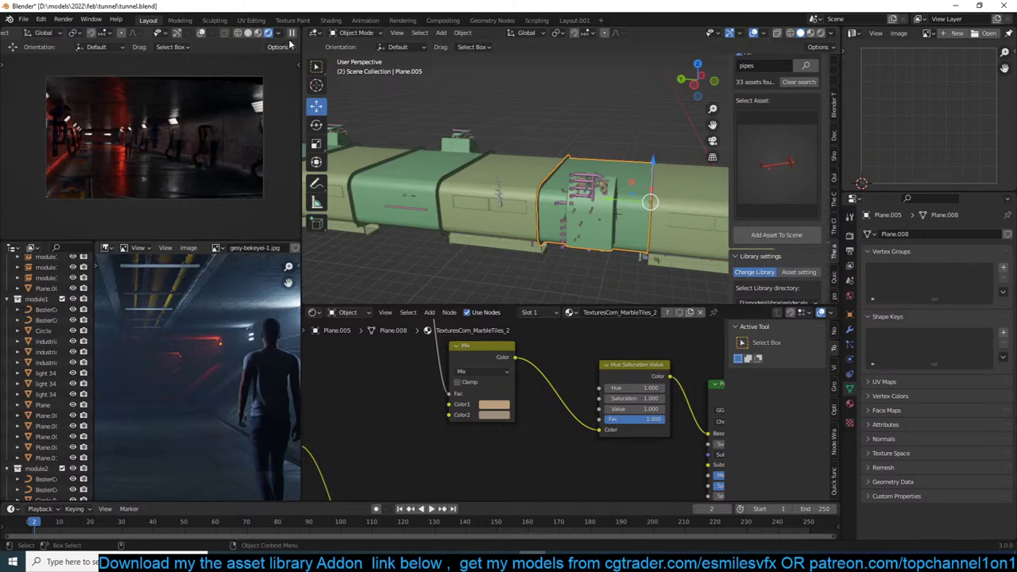
key(ctrl+s)
key(Tab)
With X-ray display on, select the vertices at one end of the pipe recess and move them about 1.51 m along Y.
middle_drag(588, 195, 543, 93)
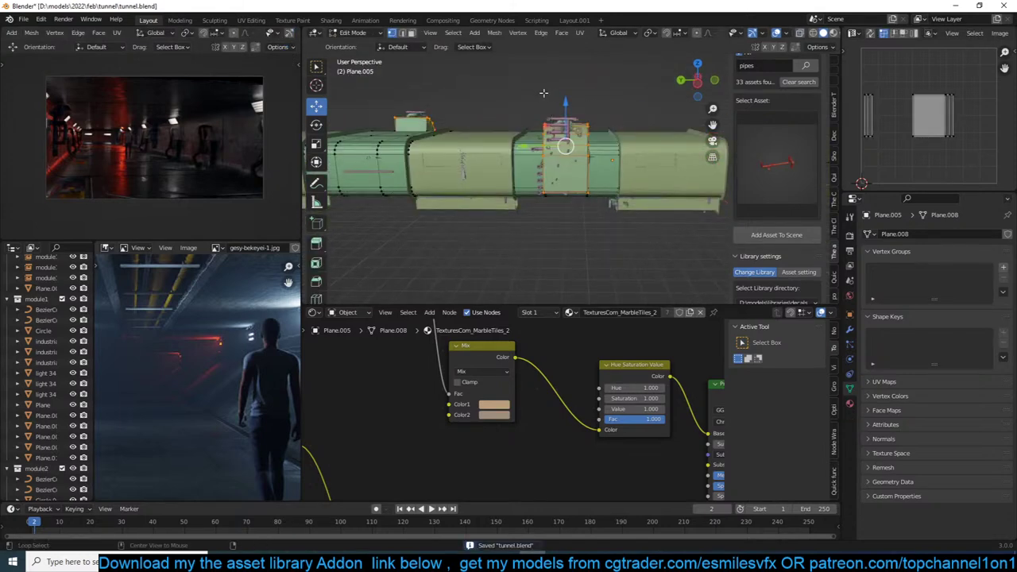
key(alt+z)
key(alt+a)
drag(541, 113, 586, 233)
scroll(585, 234, up, 4)
scroll(548, 111, down, 2)
drag(542, 99, 581, 286)
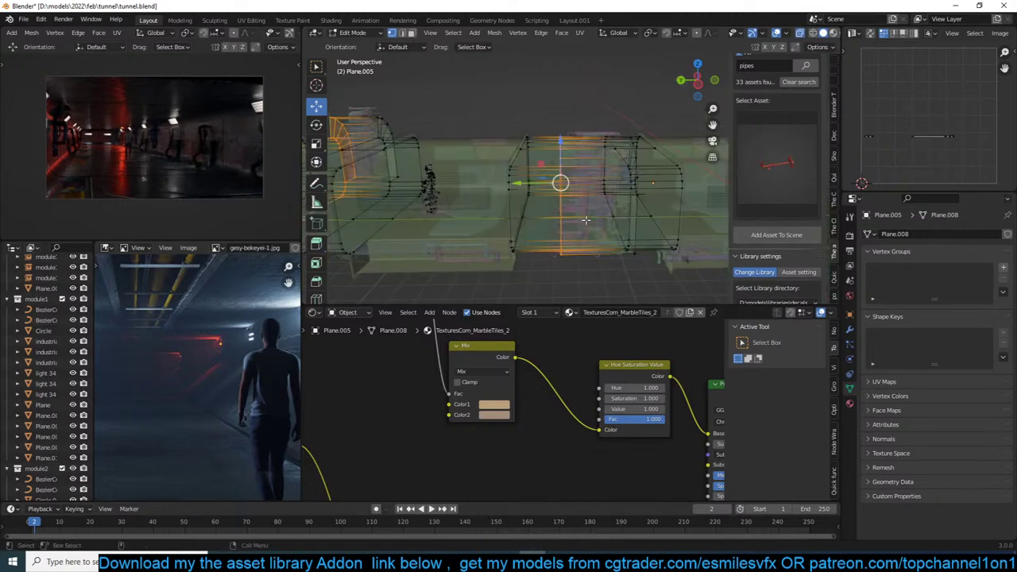
drag(534, 181, 504, 182)
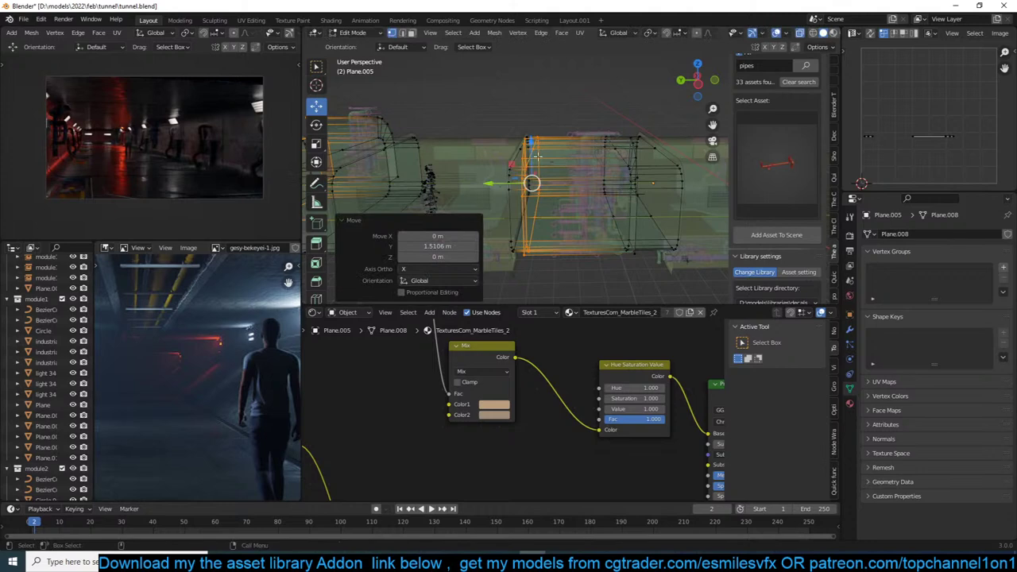
Leave mesh editing, inspect the industrial pipes in their recess with solid shading, and save the file.
key(Tab)
click(589, 143)
key(z)
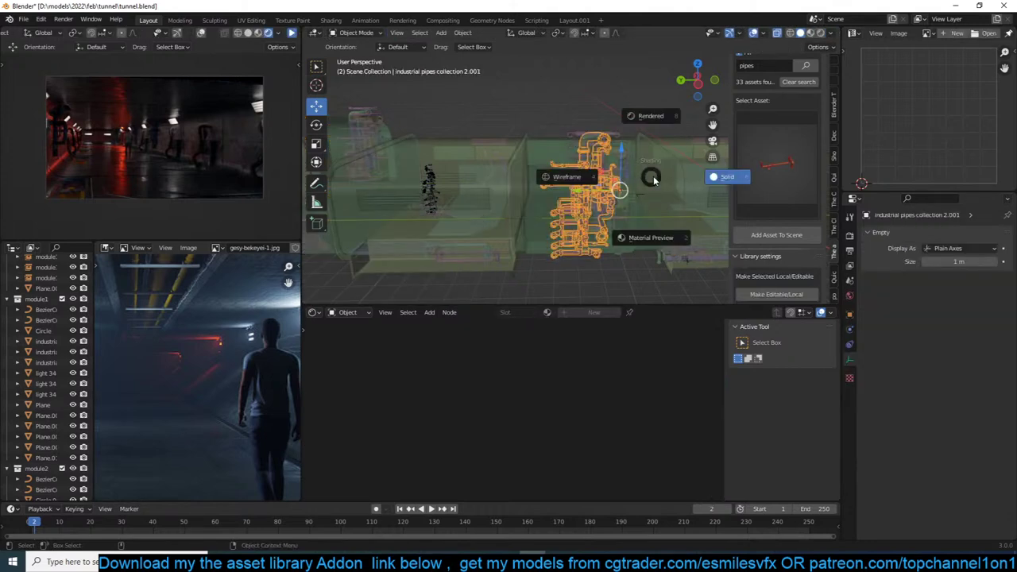
click(714, 178)
middle_drag(645, 176, 502, 166)
scroll(483, 170, down, 2)
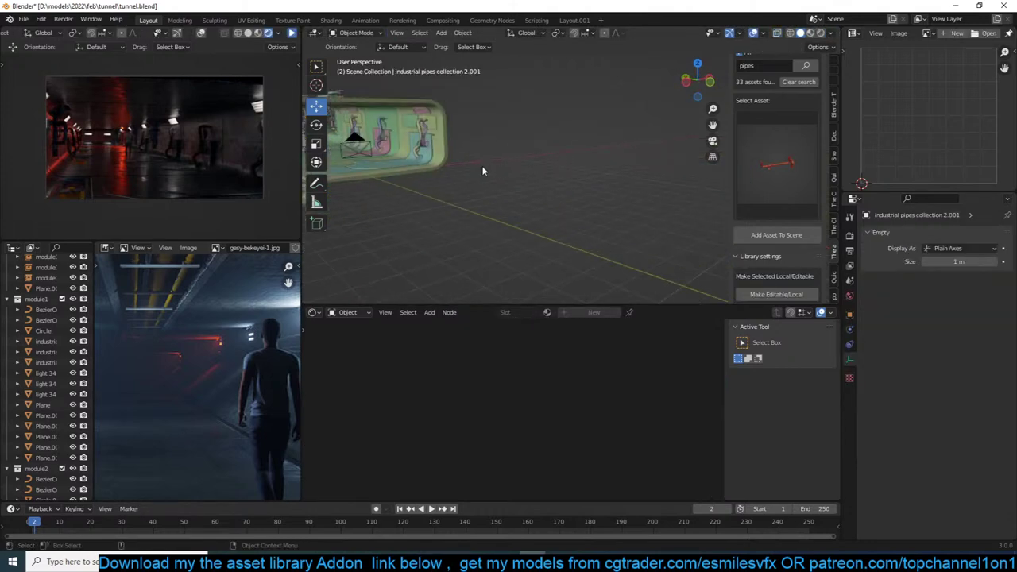
key(slash)
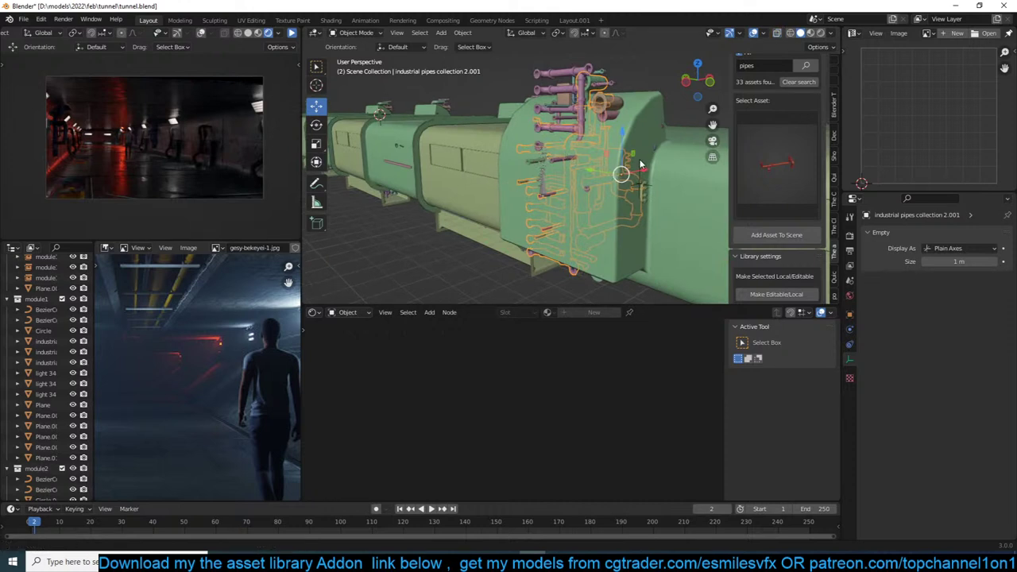
middle_drag(640, 160, 626, 171)
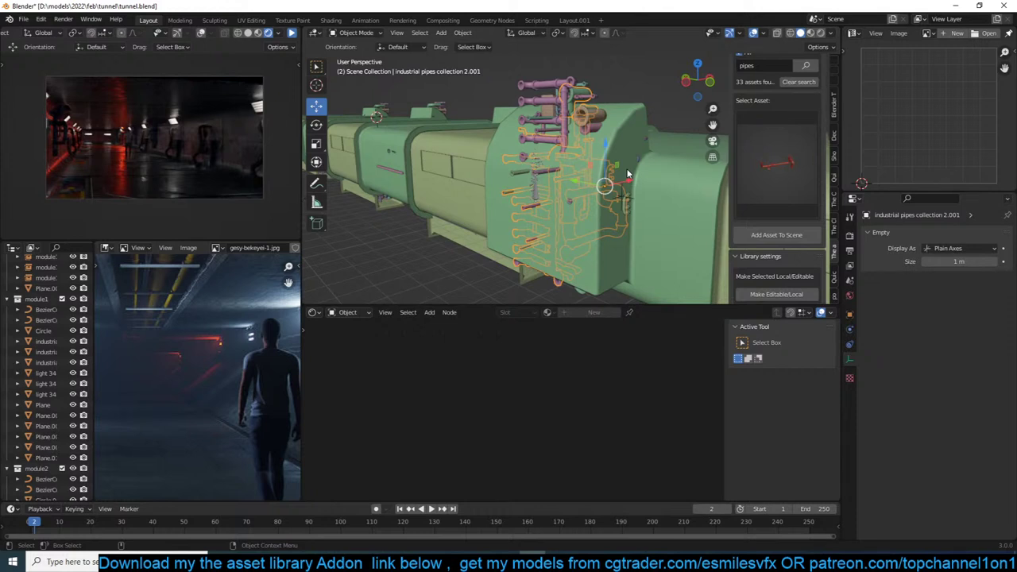
middle_drag(627, 171, 482, 143)
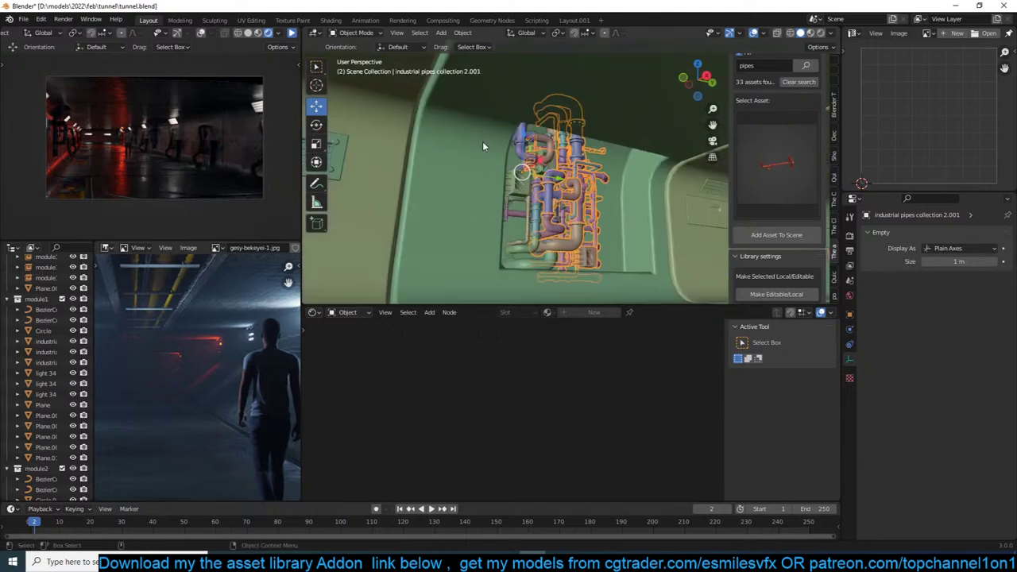
scroll(478, 148, up, 4)
middle_drag(538, 182, 474, 179)
key(ctrl+s)
Duplicate the selected industrial pipes, offset the copy about 1.6 m along the recess, and scale it down.
key(shift+d)
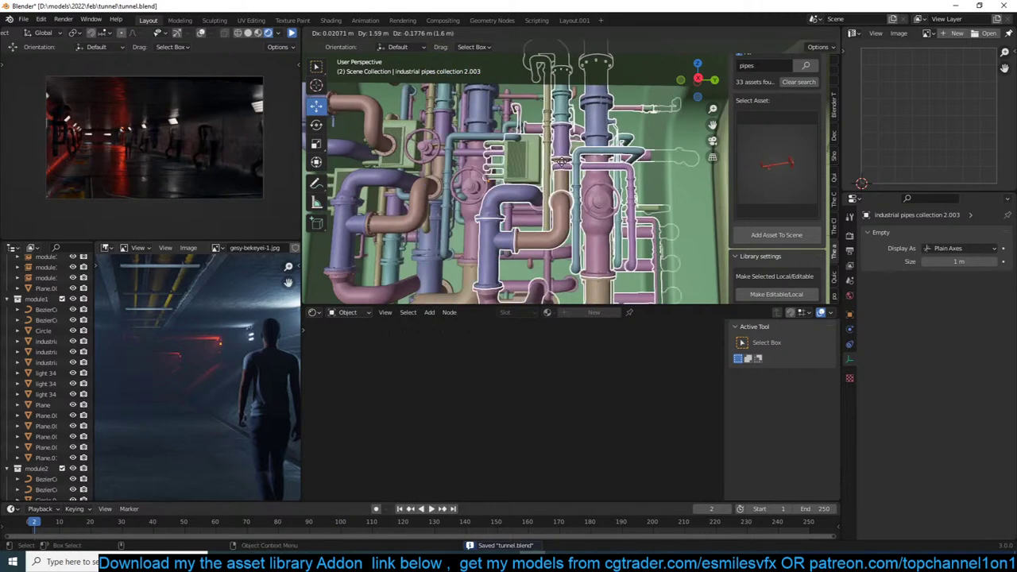
click(574, 176)
scroll(596, 179, down, 3)
middle_drag(634, 186, 554, 181)
key(s)
click(616, 169)
drag(553, 181, 574, 180)
Mirror the duplicated pipes along the global Y axis and move them about 1.81 m along Y into the recess.
key(alt+a)
mouse_move(573, 180)
middle_down()
mouse_move(628, 148)
mouse_move(584, 175)
mouse_move(557, 177)
middle_up()
click(582, 175)
key(ctrl+m)
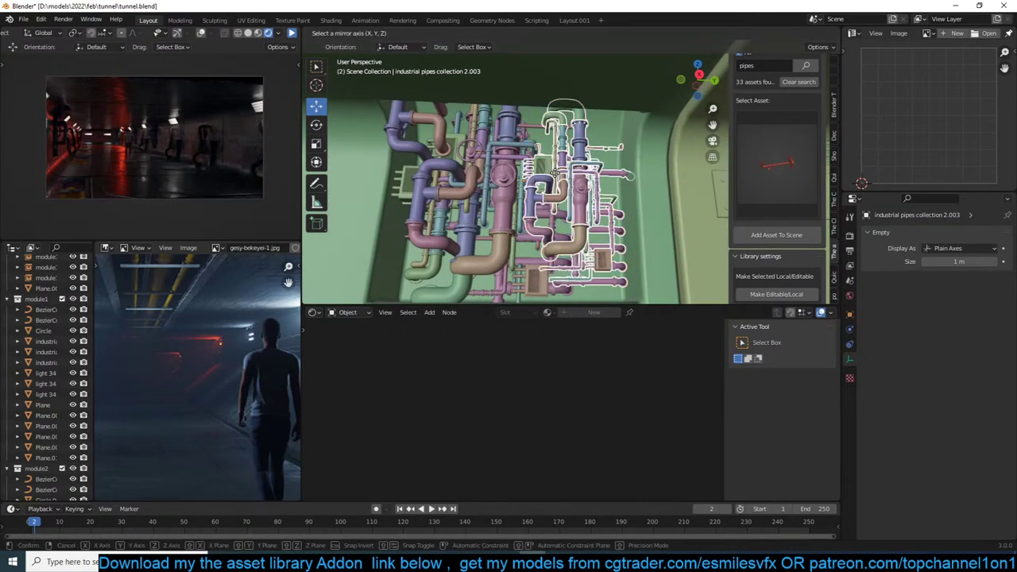
key(x)
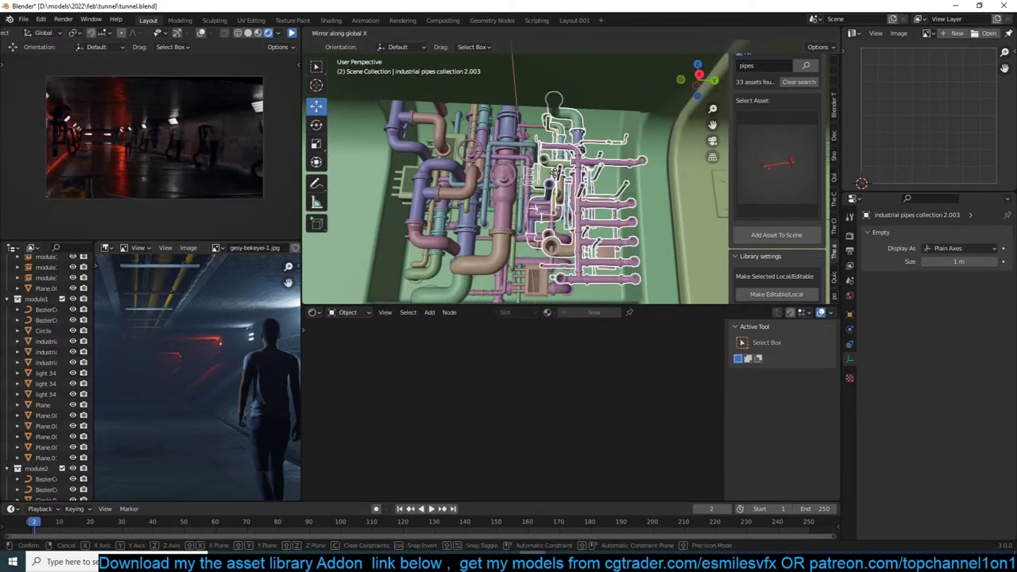
key(y)
click(548, 175)
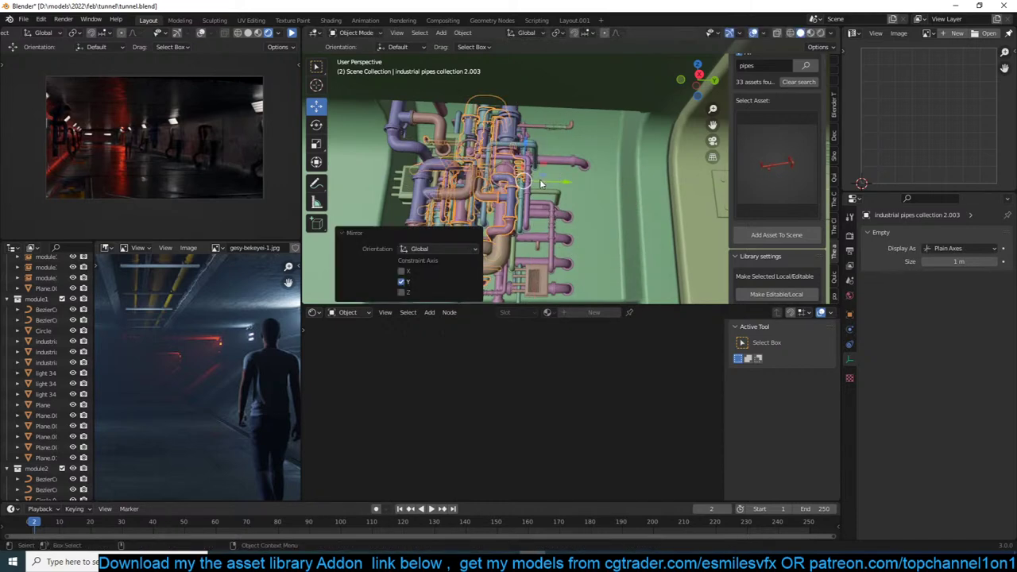
key(g)
click(648, 186)
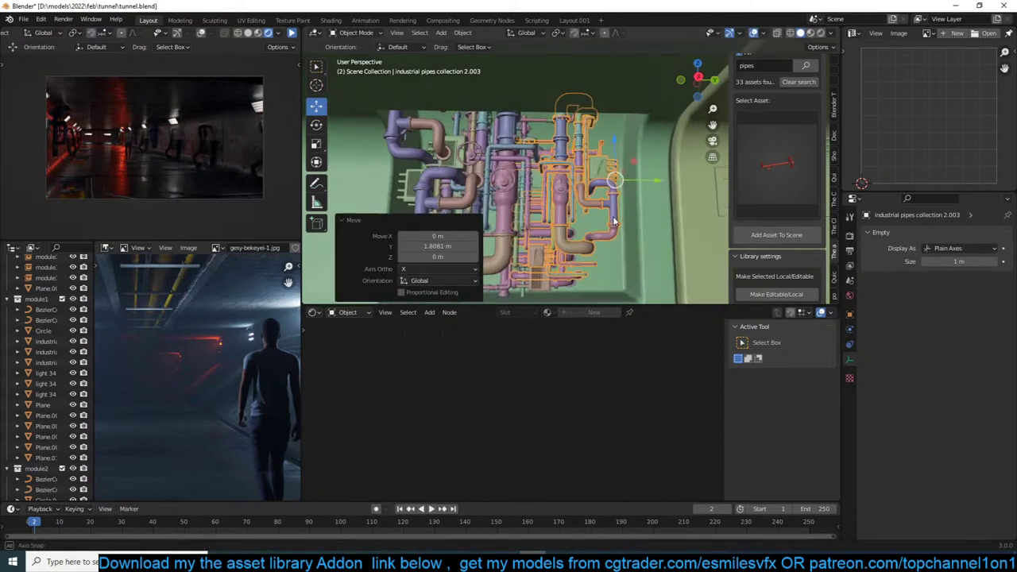
Rescale the mirrored pipe copy and lower it about 0.11 m along Z, then deselect it.
key(s)
click(629, 210)
middle_drag(630, 211, 591, 164)
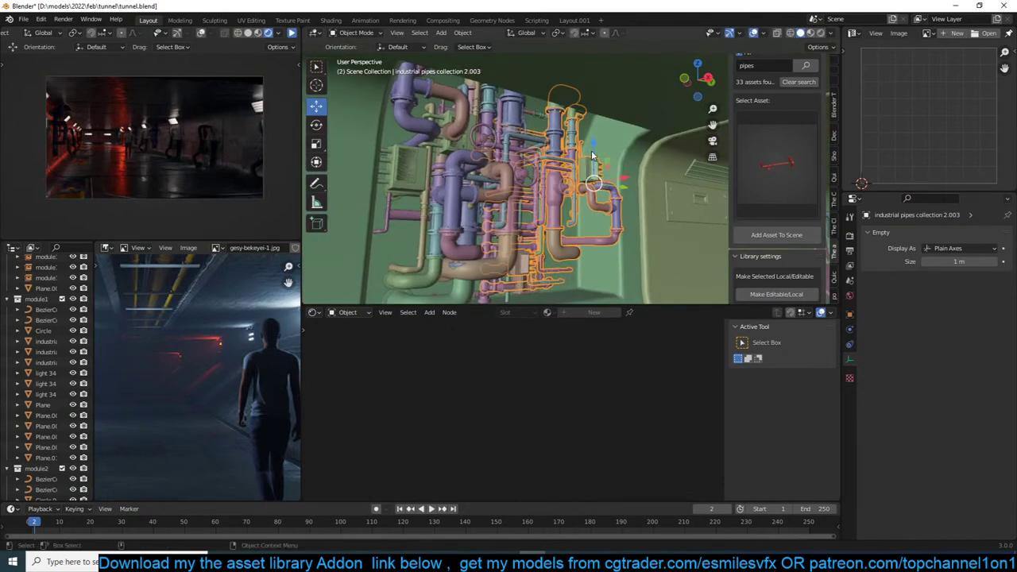
key(g)
key(z)
click(600, 166)
key(s)
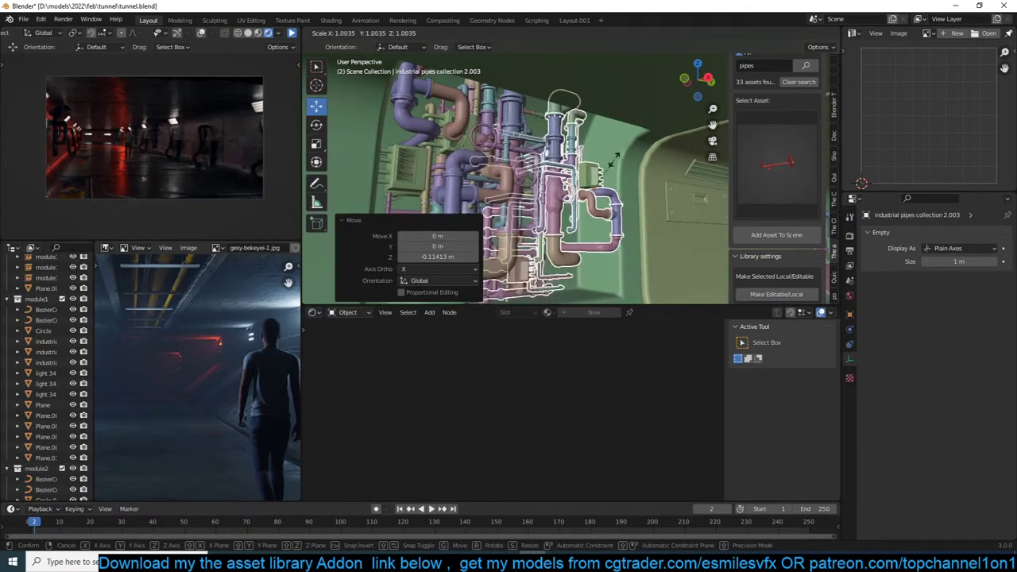
click(615, 163)
key(alt+a)
mouse_move(615, 164)
middle_down()
mouse_move(530, 170)
mouse_move(596, 211)
mouse_move(645, 216)
middle_up()
scroll(572, 186, down, 2)
click(512, 206)
scroll(512, 206, down, 3)
key(Tab)
scroll(515, 211, down, 3)
key(alt+z)
middle_drag(516, 221, 536, 218)
key(alt+z)
drag(543, 94, 574, 281)
key(alt+z)
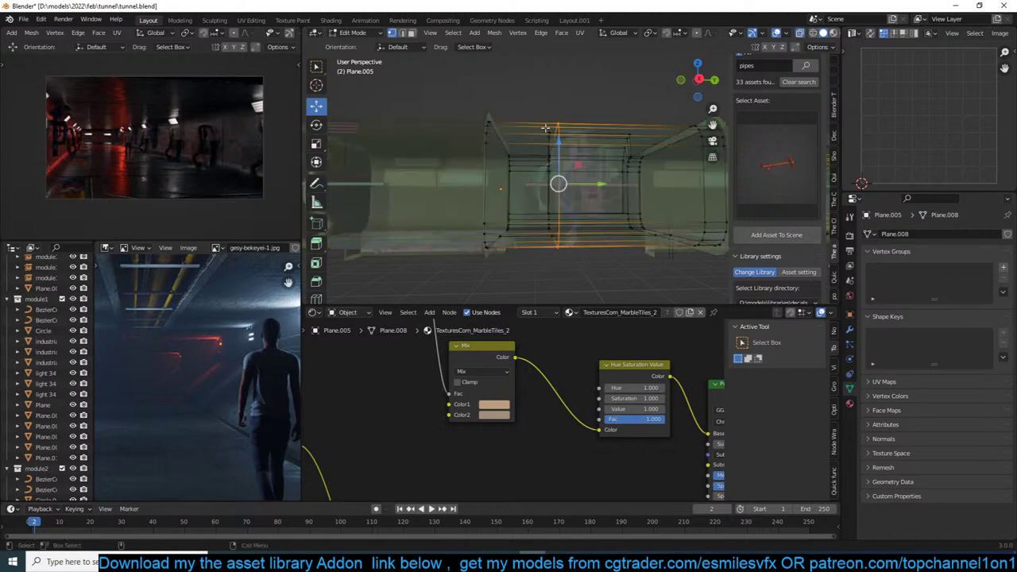
key(Tab)
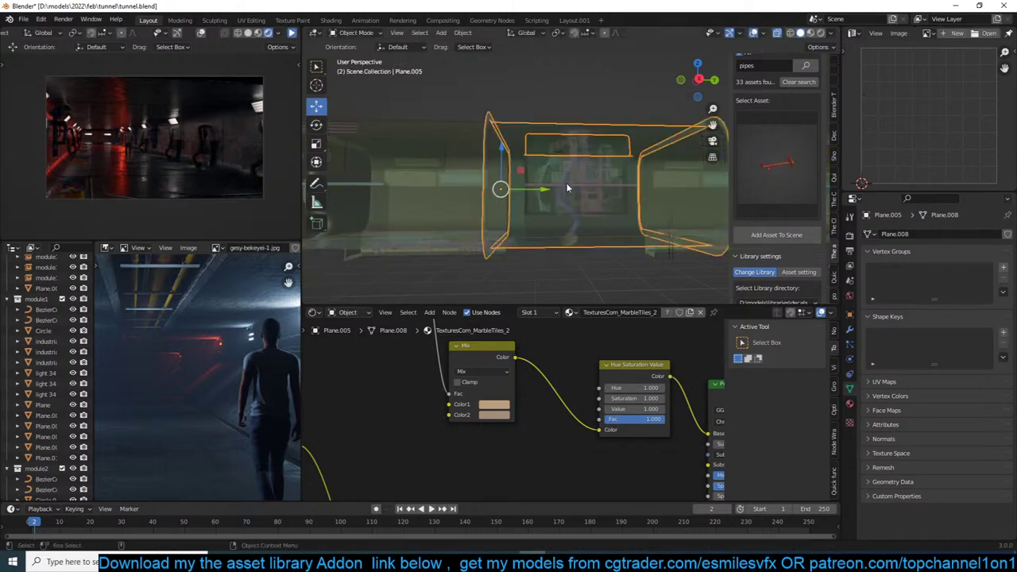
Make a linked duplicate of the original pipes, move it about -1.58 m along Y, and scale it to 0.673.
scroll(567, 188, up, 3)
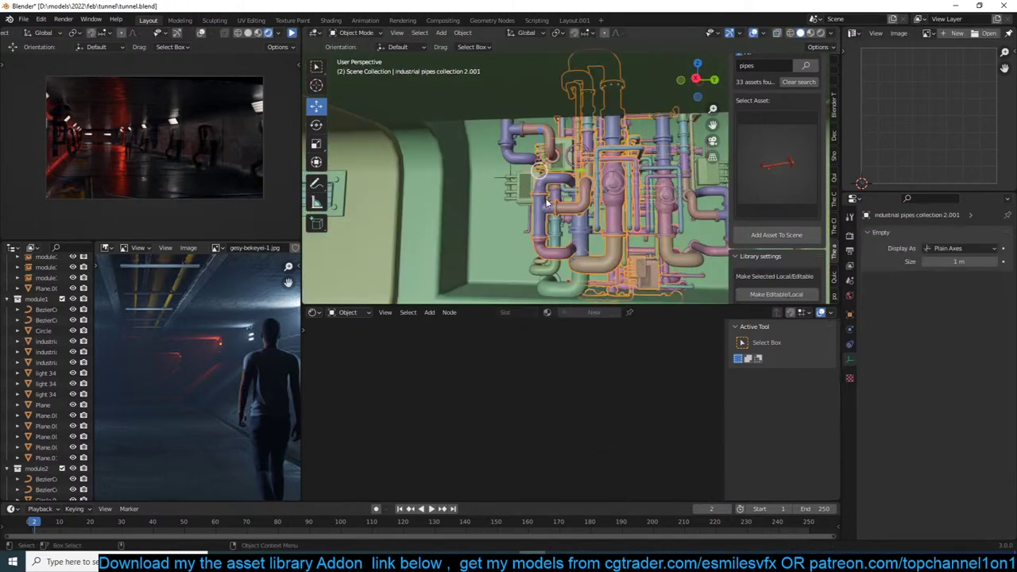
key(alt+d)
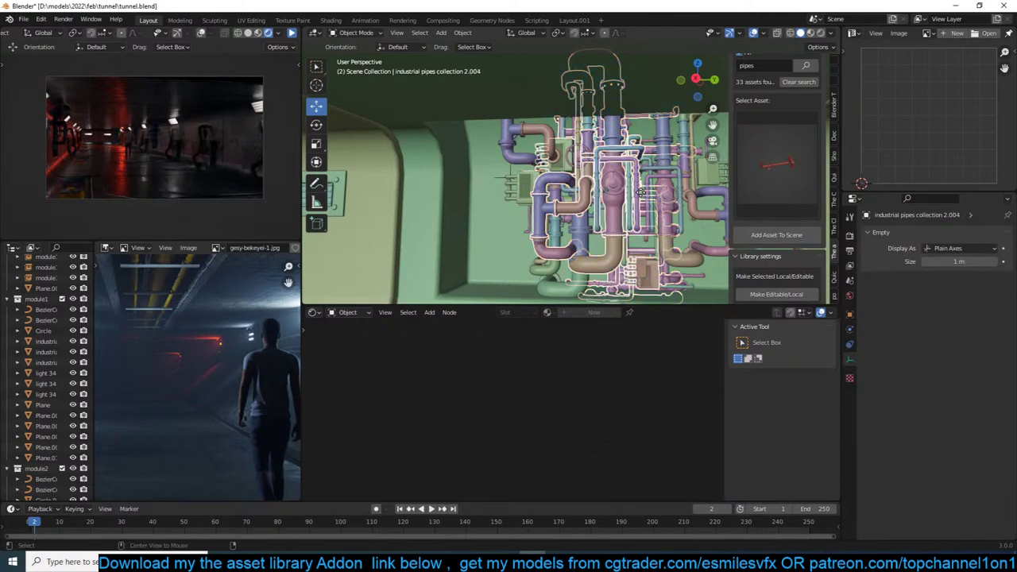
right_click(639, 178)
drag(580, 168, 505, 169)
key(s)
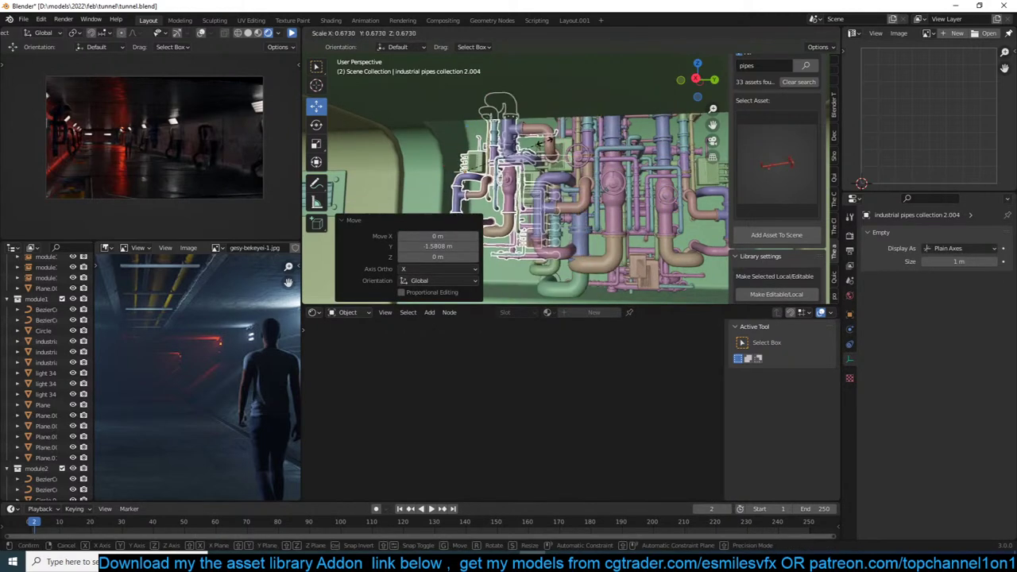
click(534, 137)
Shift the new pipe copy slightly further toward the recess's empty end and scale it up by 1.107.
middle_drag(512, 141, 573, 123)
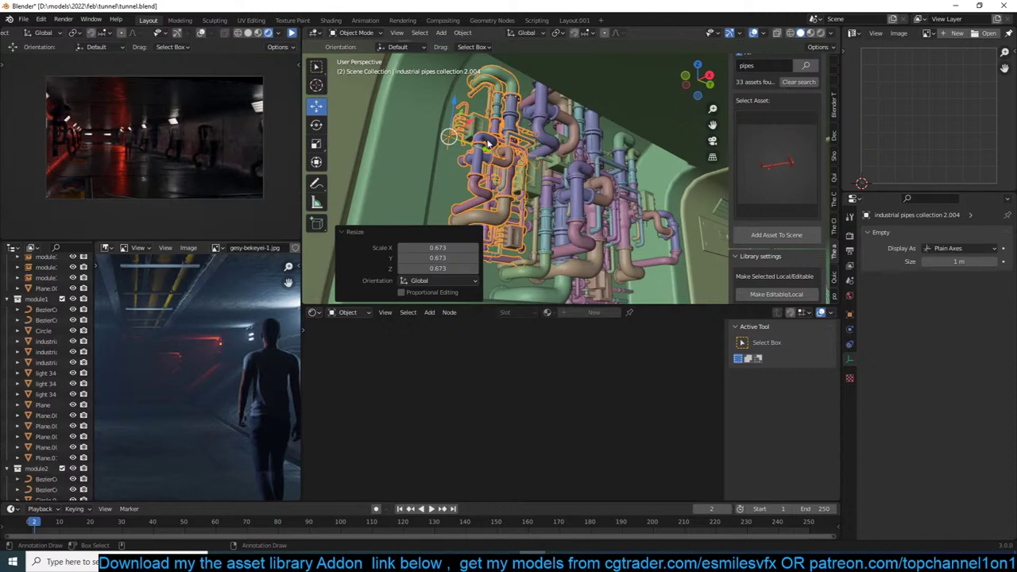
drag(487, 148, 473, 143)
key(s)
click(506, 86)
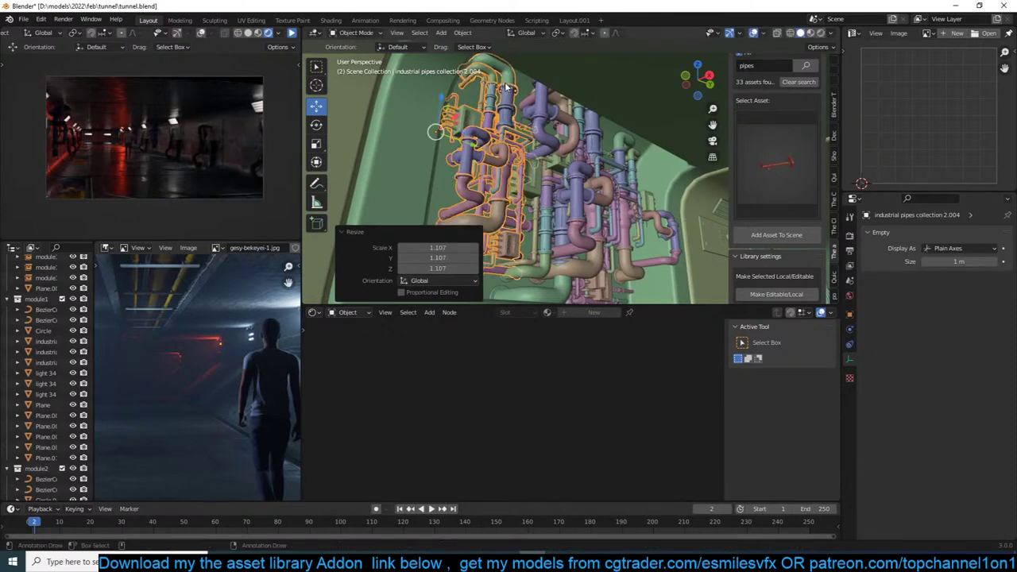
middle_drag(506, 87, 497, 166)
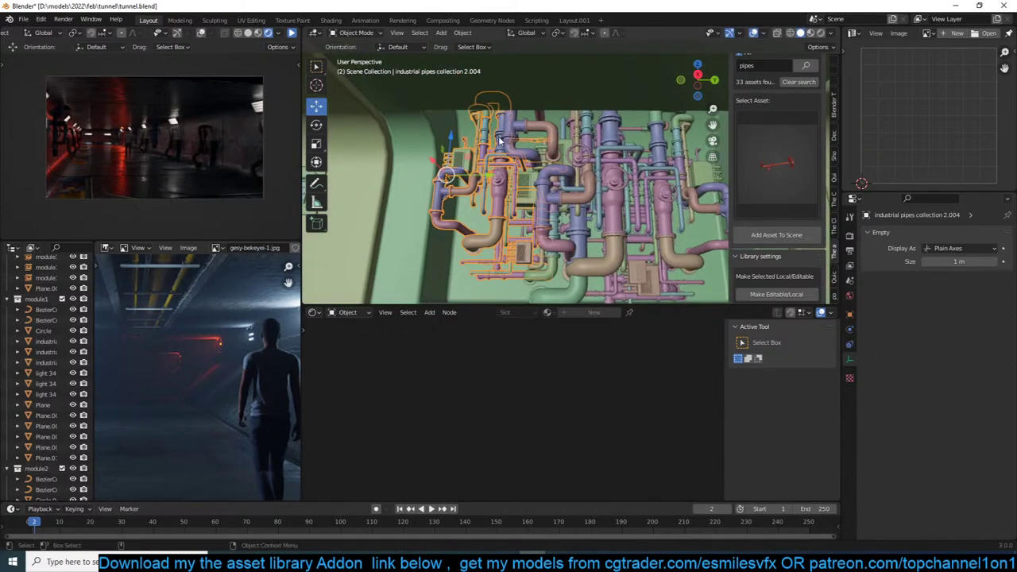
Try rotating the new pipe copy 90° about the global Y axis and about the view axis.
text(ry)
text(90)
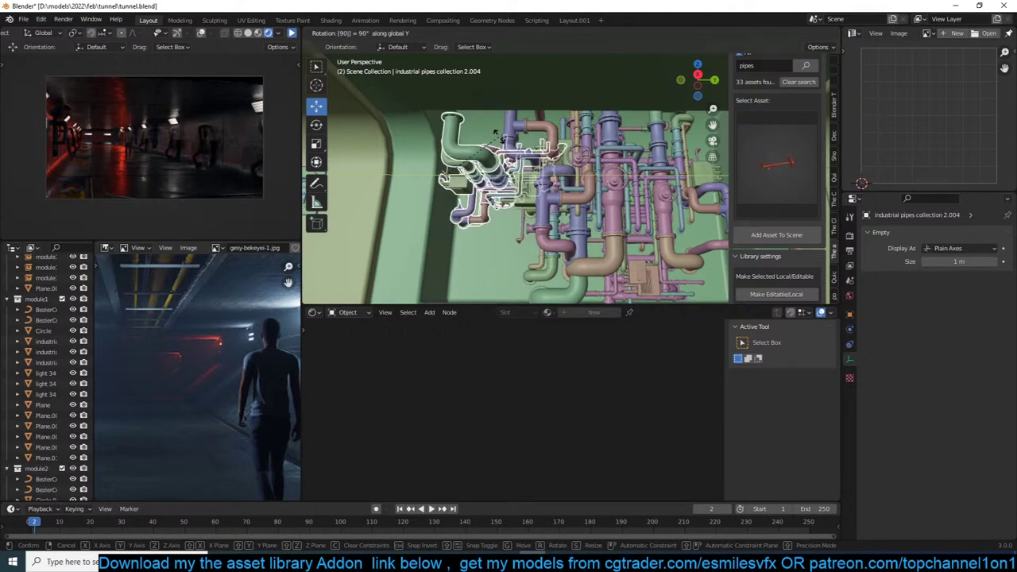
text(yy)
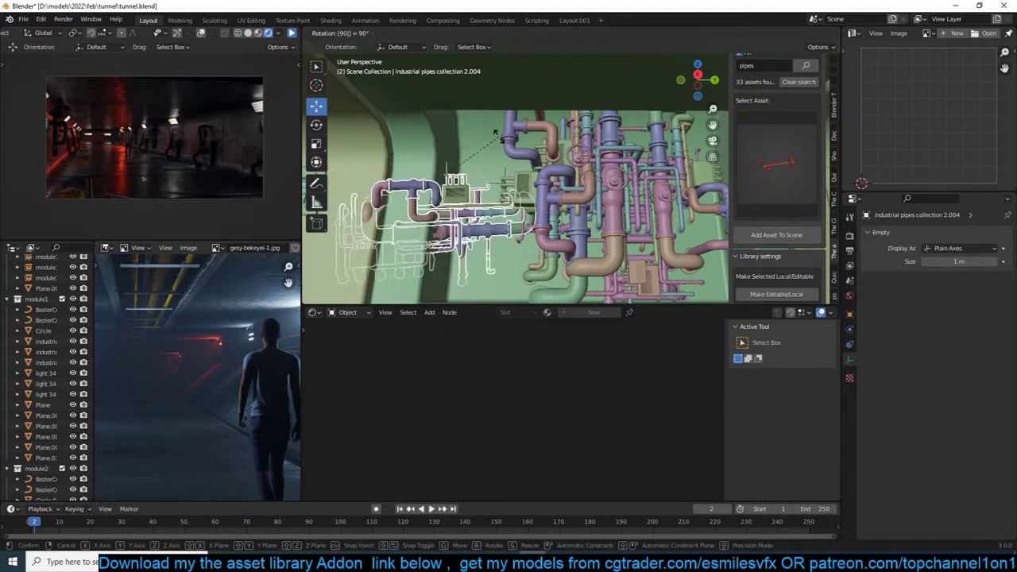
right_click(498, 135)
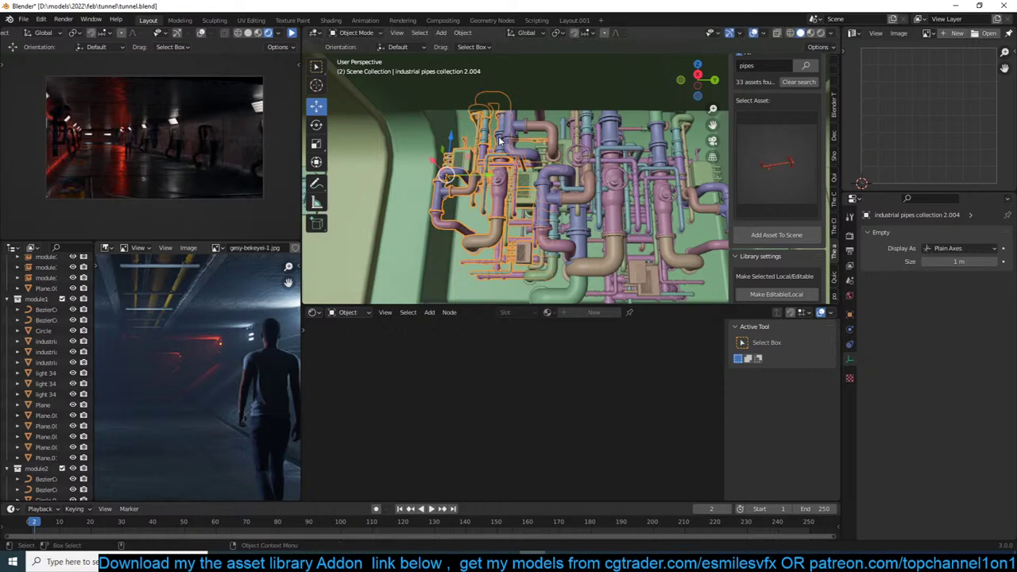
key(t)
text(r)
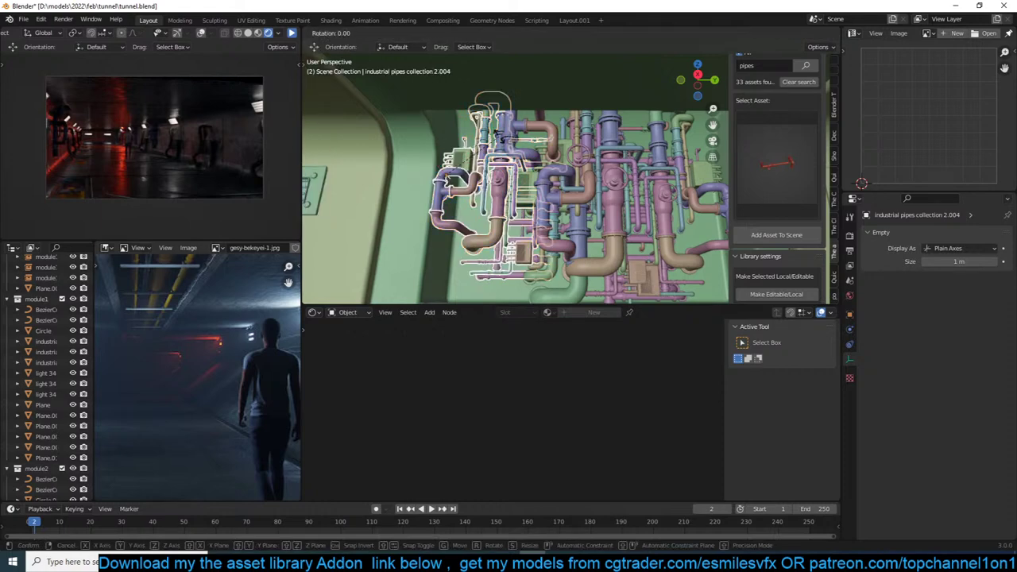
text(90)
key(Return)
middle_drag(495, 131, 469, 187)
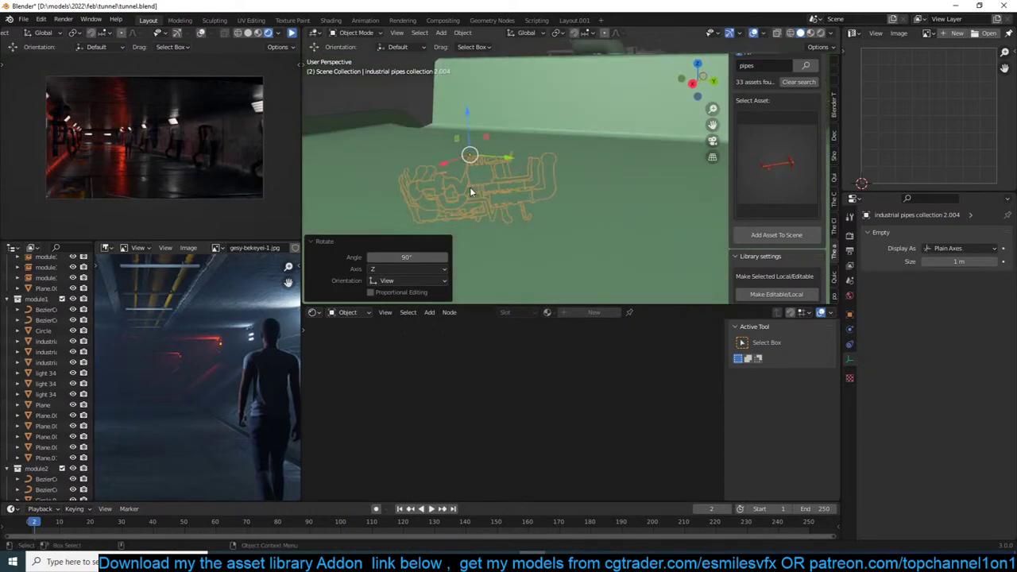
key(ctrl+z)
Rotate the new pipe copy 90° about the global X axis so its pipes run horizontally.
text(r)
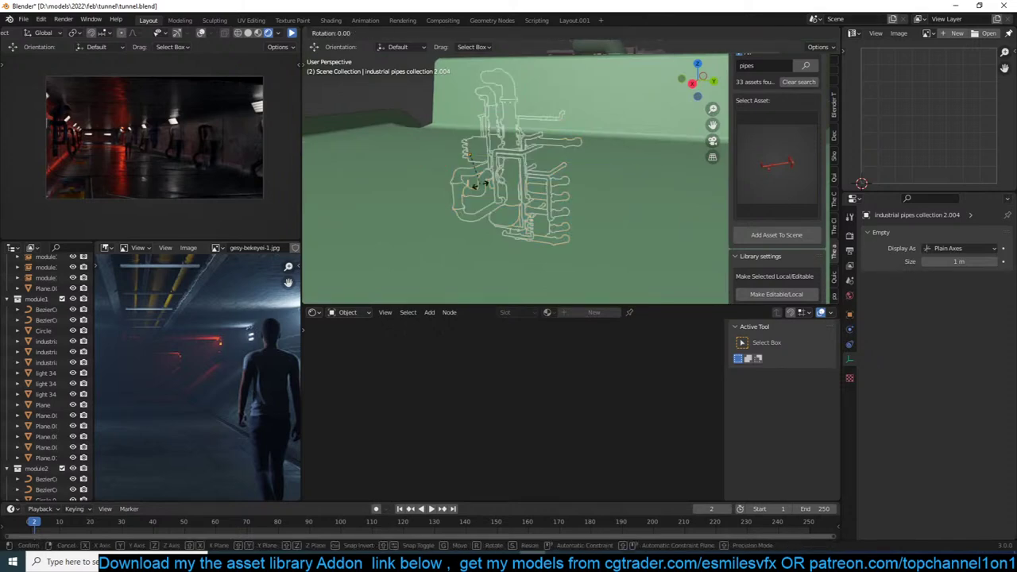
text(x90)
key(Return)
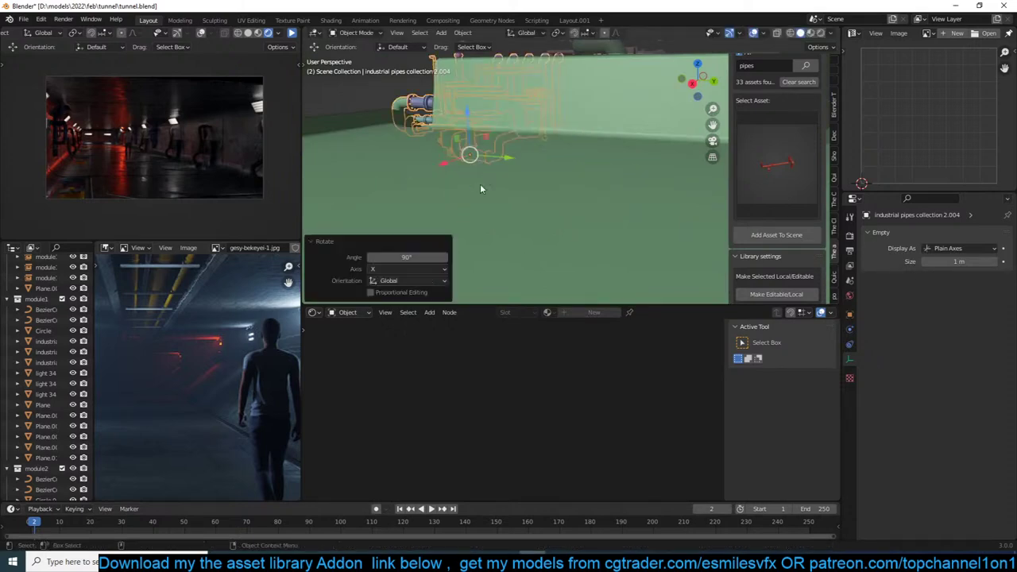
middle_drag(480, 183, 483, 153)
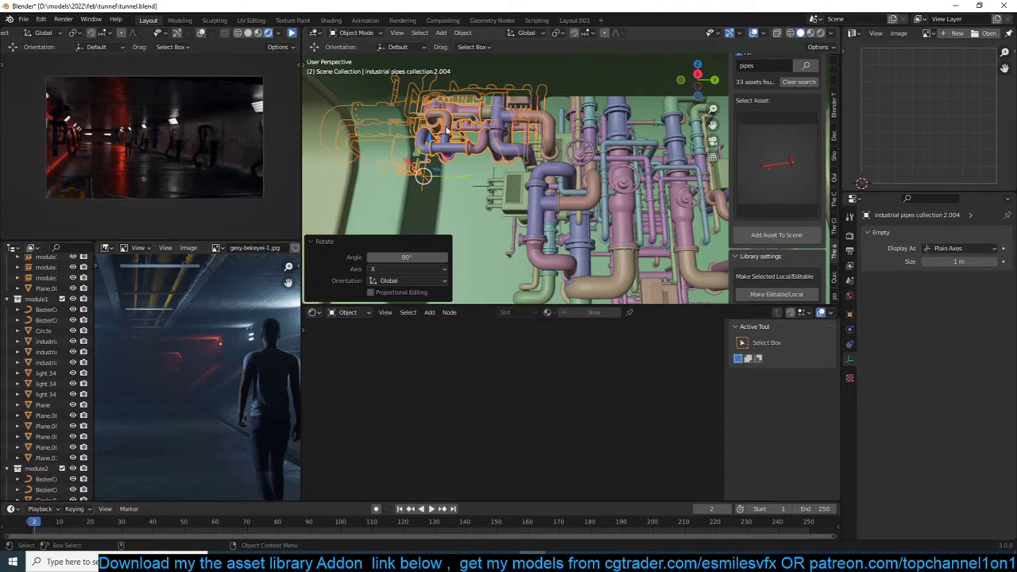
Move the rotated pipes about 1.91 m along Y and -2.2 m along Z, then adjust them 0.46 m along X and -0.11 m along Y.
key(g)
key(shift+x)
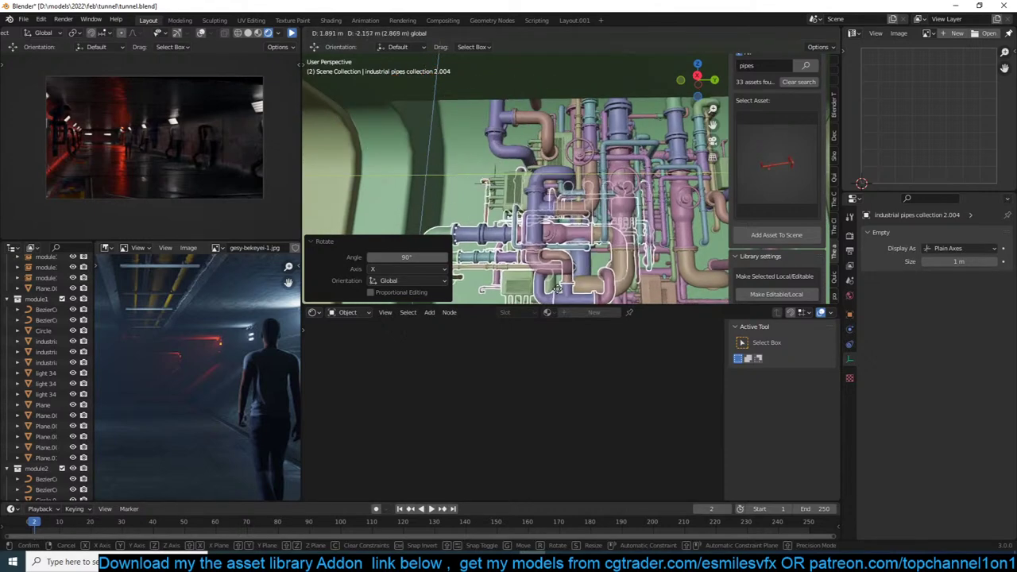
click(577, 270)
middle_drag(578, 270, 624, 223)
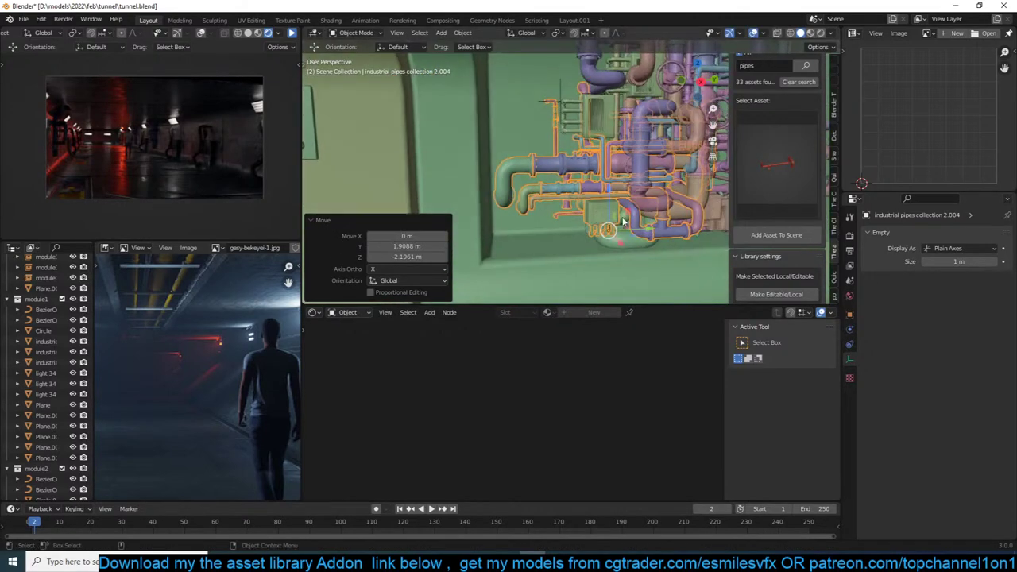
key(g)
key(x)
click(637, 234)
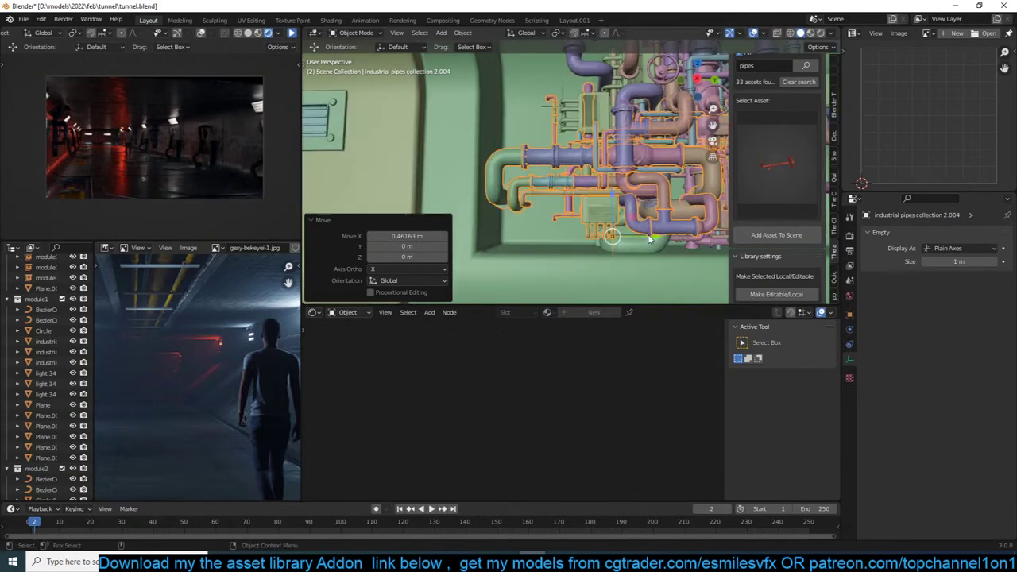
key(g)
key(y)
click(668, 252)
key(ctrl+m)
key(x)
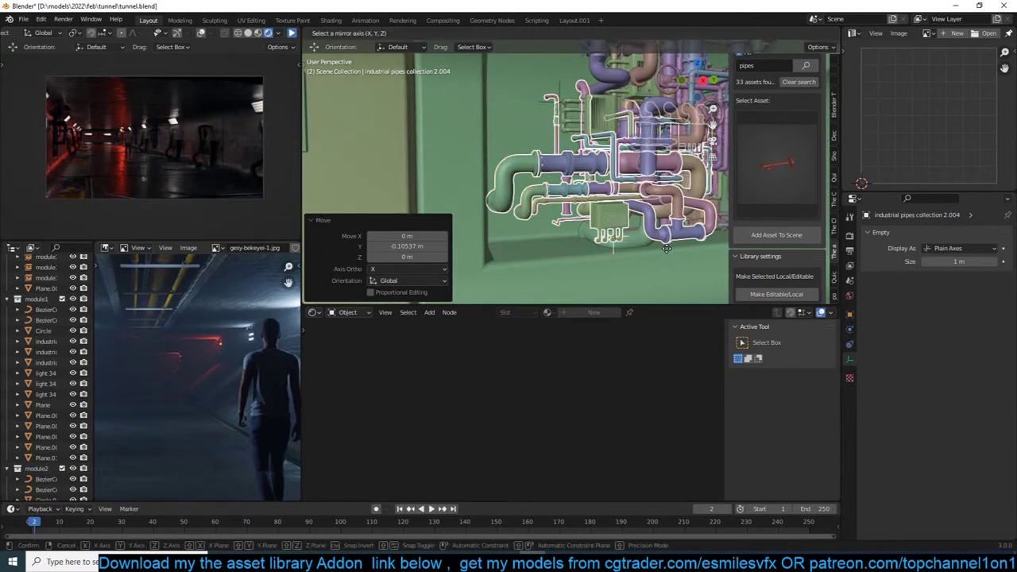
click(666, 253)
key(ctrl+z)
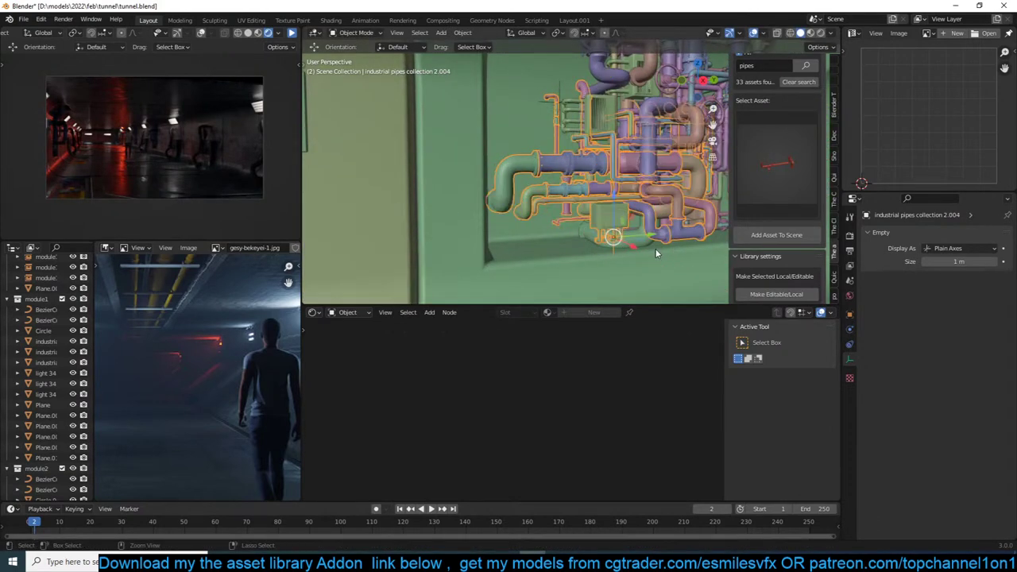
Mirror the horizontal pipe copy along the global X axis.
key(ctrl+m)
key(x)
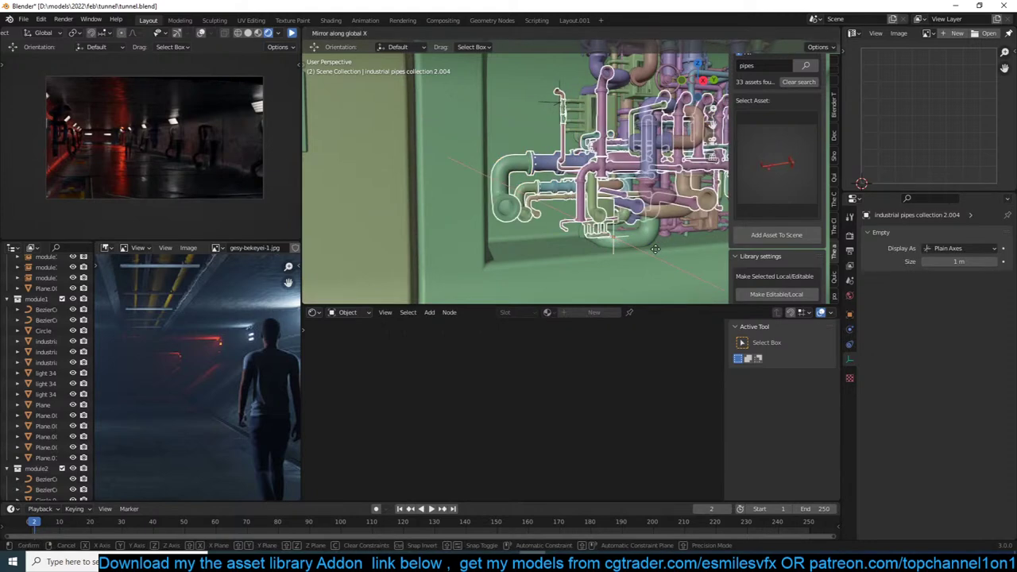
click(656, 251)
middle_drag(657, 251, 496, 209)
scroll(516, 212, up, 4)
middle_drag(566, 221, 543, 191)
Select the tunnel shell Plane.005, save the file, and check the pipe-filled recesses through the camera.
click(537, 212)
scroll(536, 205, down, 5)
scroll(533, 203, up, 4)
scroll(532, 203, up, 3)
key(ctrl+s)
key(KP_0)
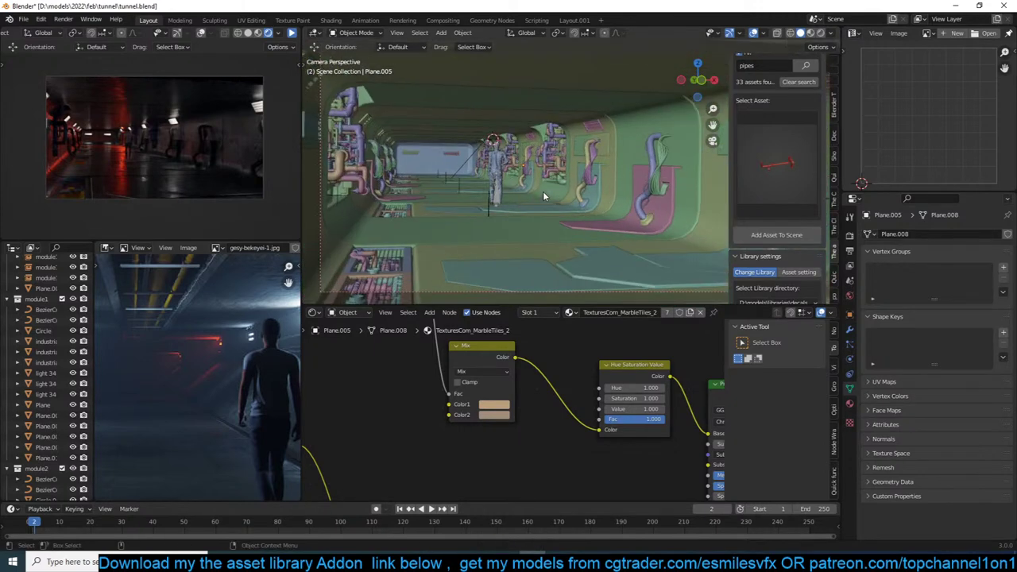
Inspect the wall cables and front tunnel shell from above, from the front and through the camera.
click(639, 195)
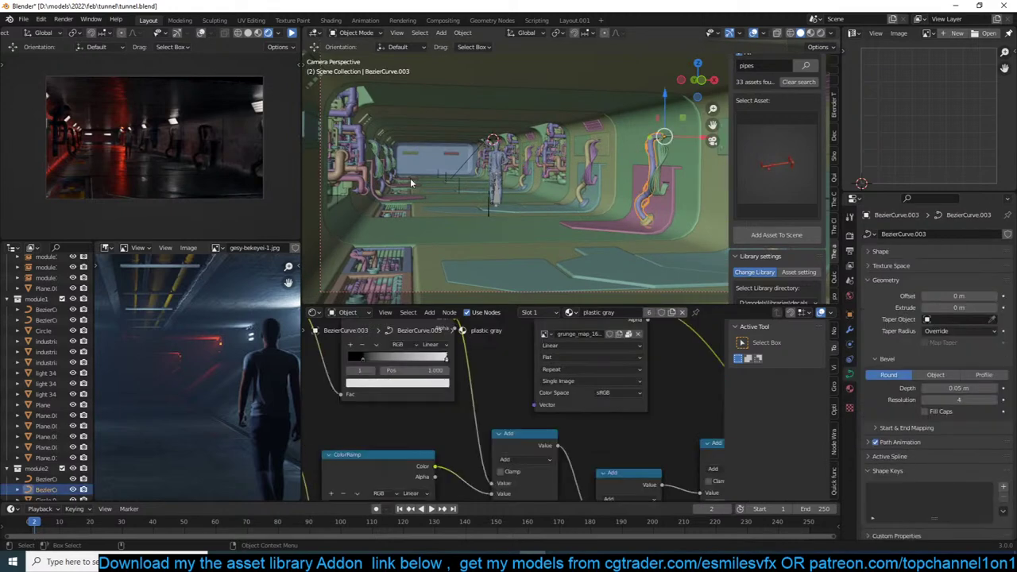
scroll(589, 199, down, 2)
click(624, 206)
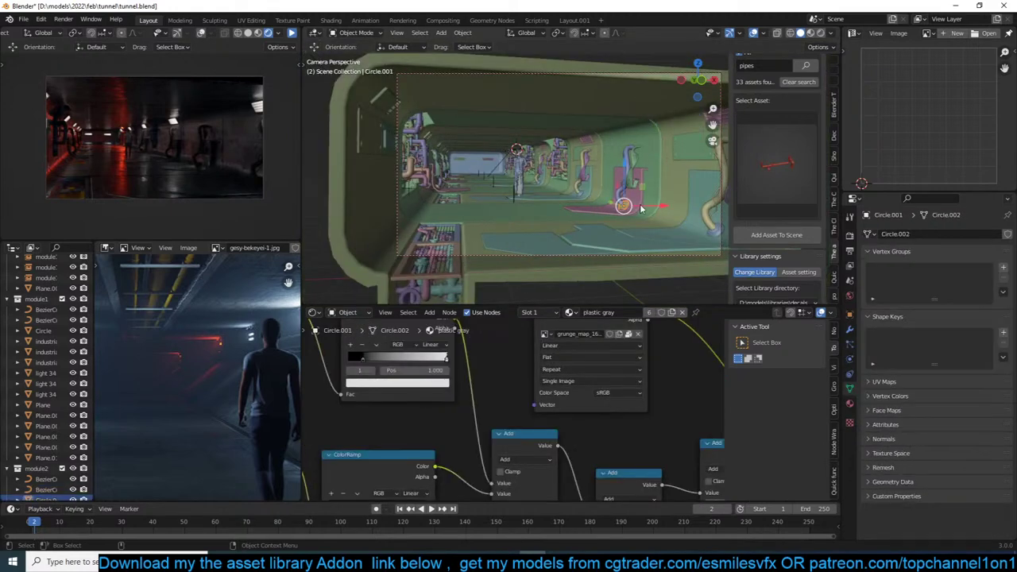
middle_drag(639, 205, 644, 229)
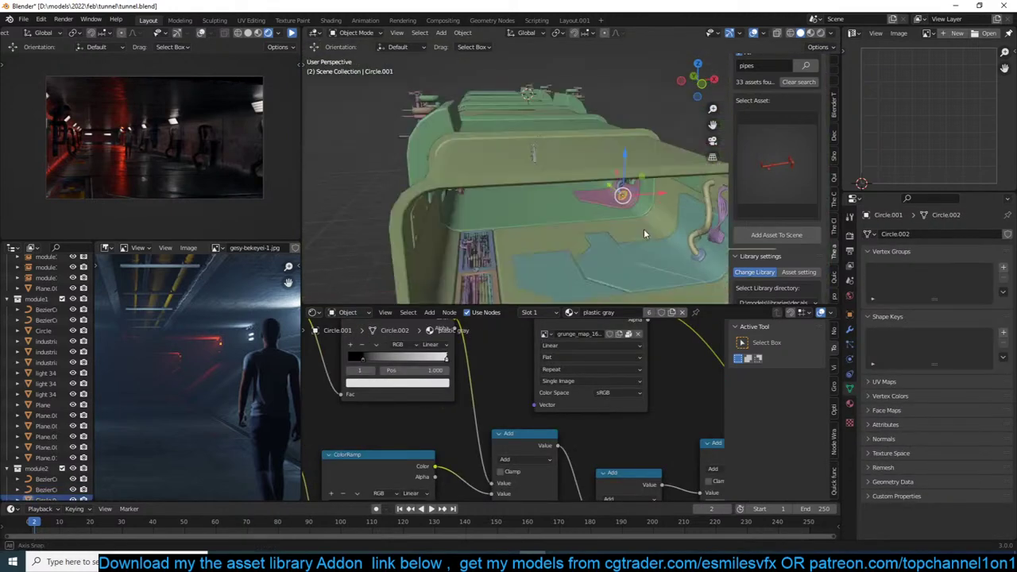
scroll(643, 228, down, 4)
click(649, 228)
key(KP_7)
key(KP_7)
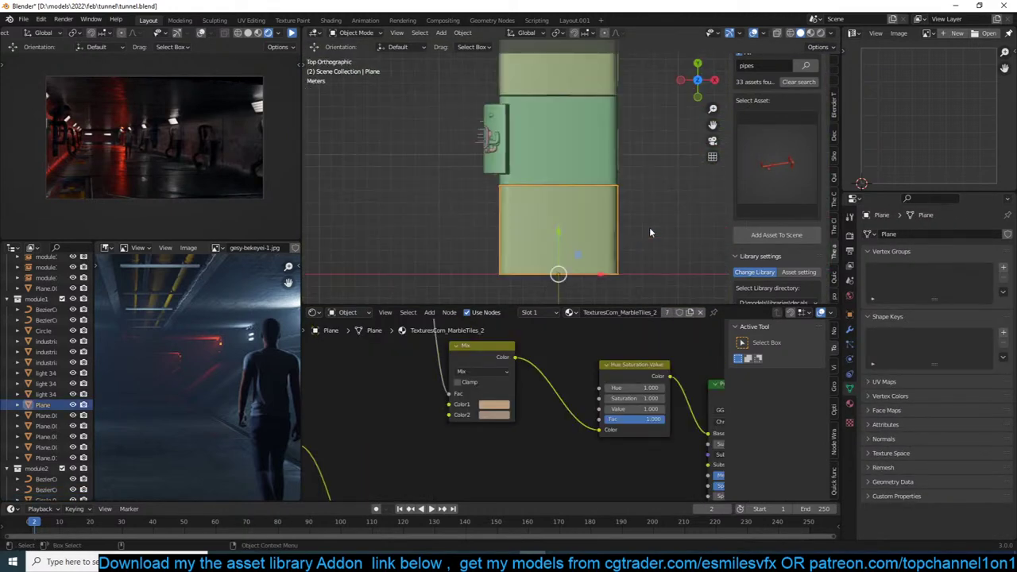
key(KP_1)
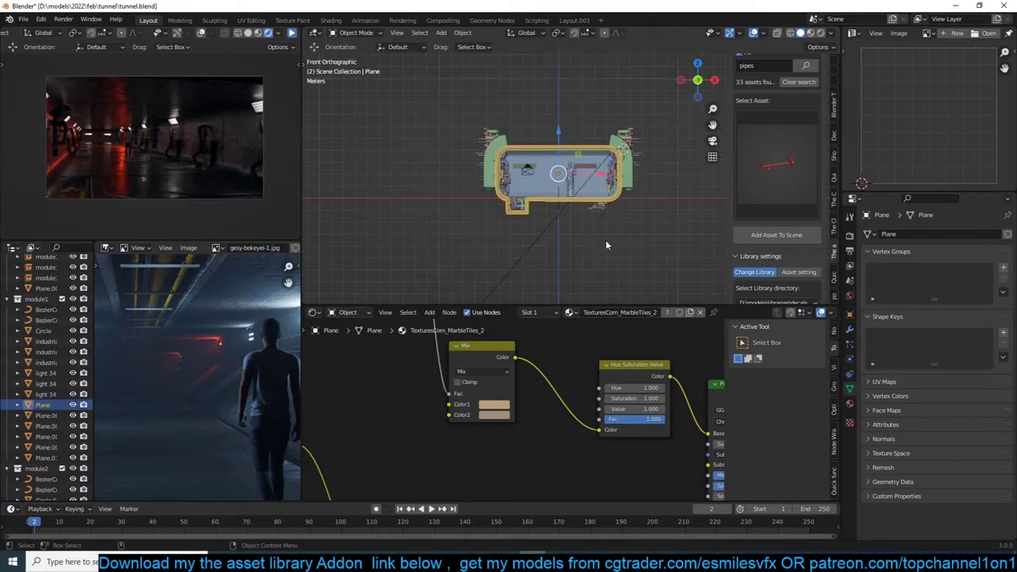
key(KP_0)
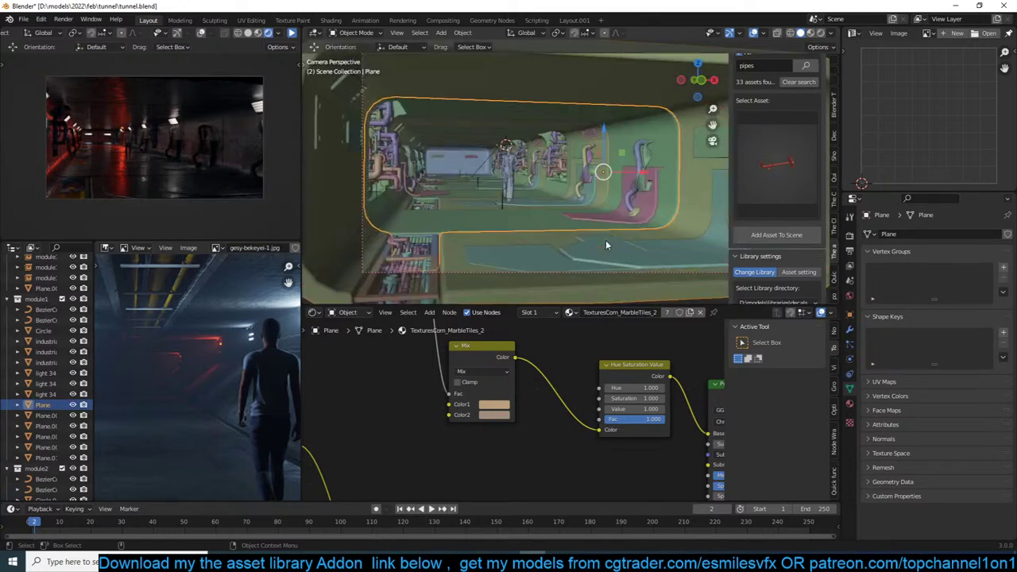
Copy the address of the CGTrader profile page in the browser and return to Blender.
click(291, 33)
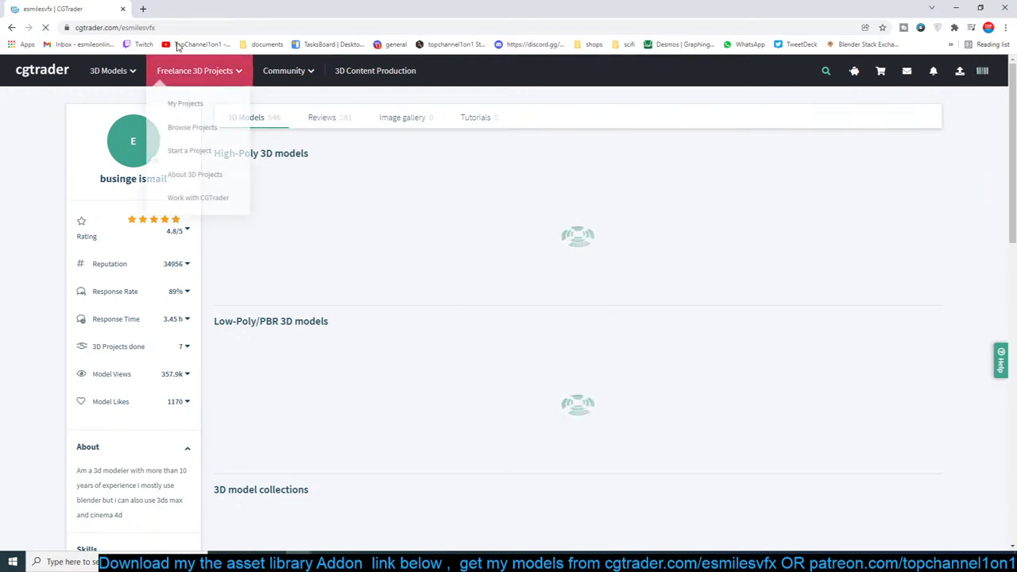
click(183, 28)
right_click(238, 28)
click(234, 102)
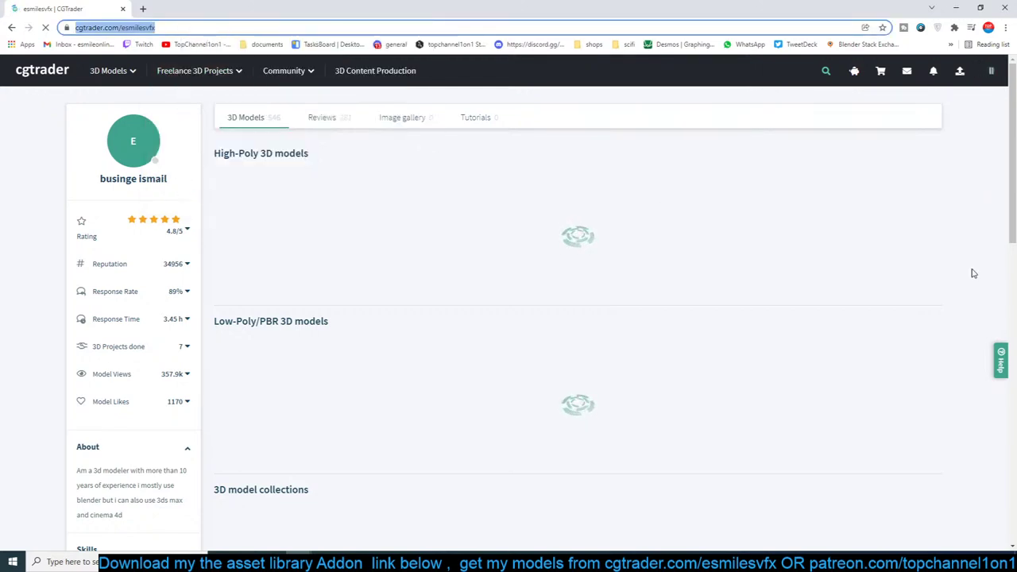
key(alt+Tab)
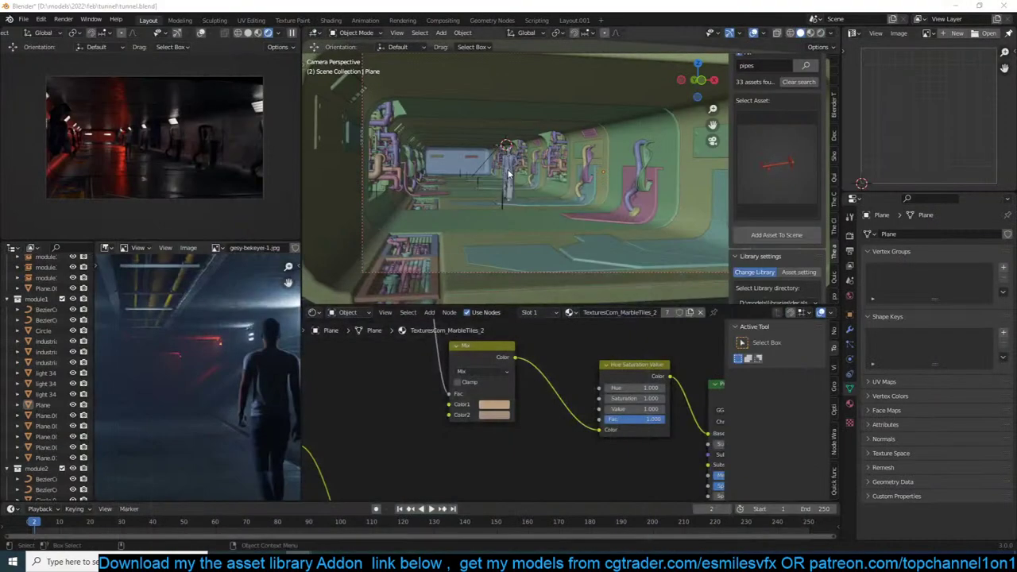
Select the tunnel shell Plane.005 with the pipe recess and save the file.
scroll(575, 163, down, 3)
scroll(557, 163, up, 4)
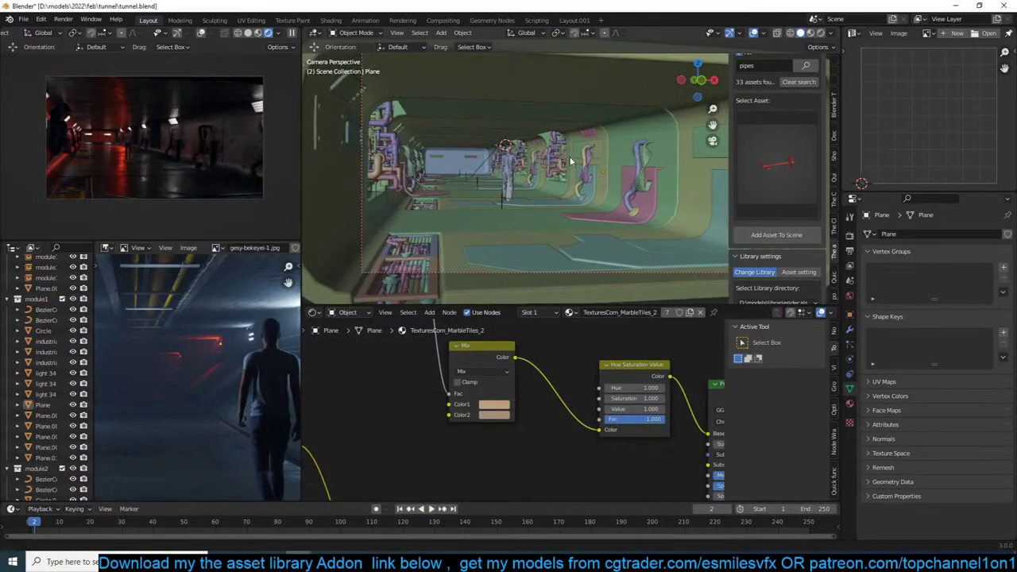
scroll(554, 162, down, 4)
scroll(560, 158, up, 3)
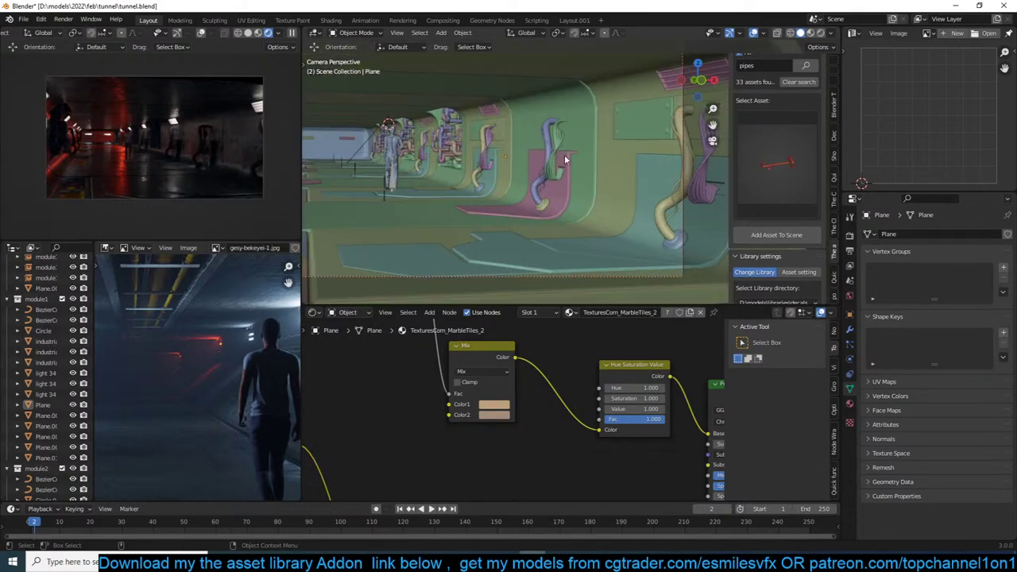
scroll(563, 156, down, 2)
scroll(564, 157, up, 1)
click(450, 210)
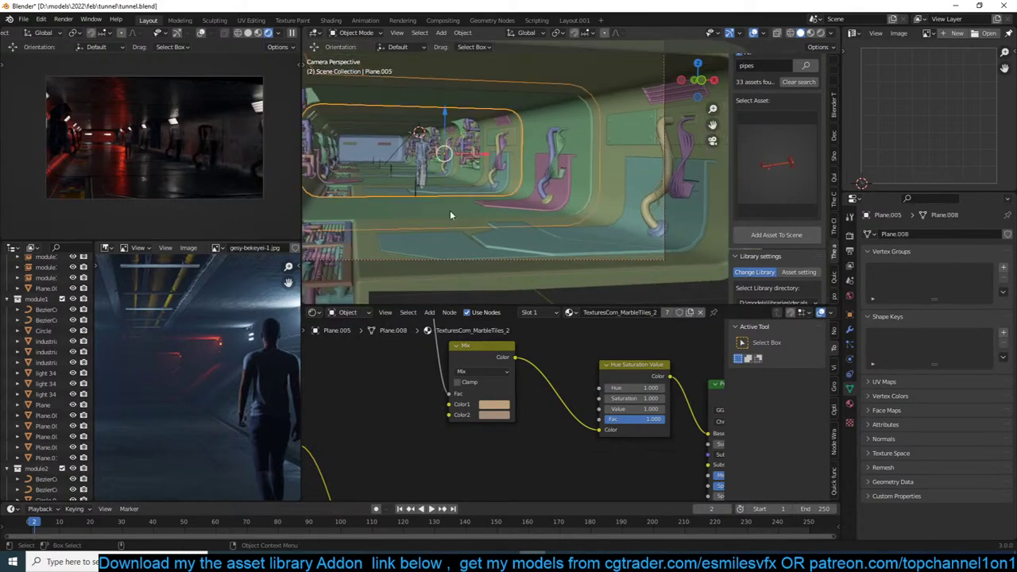
key(KP_7)
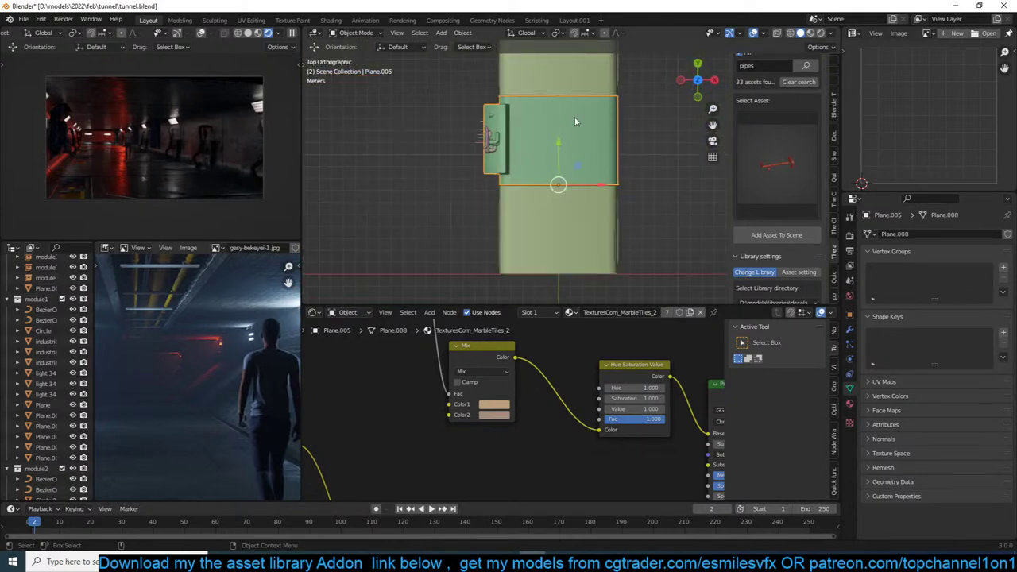
key(ctrl+s)
Delete the vertices of Plane.005's half opposite the pipe recess, up to the shell's centre line.
key(Tab)
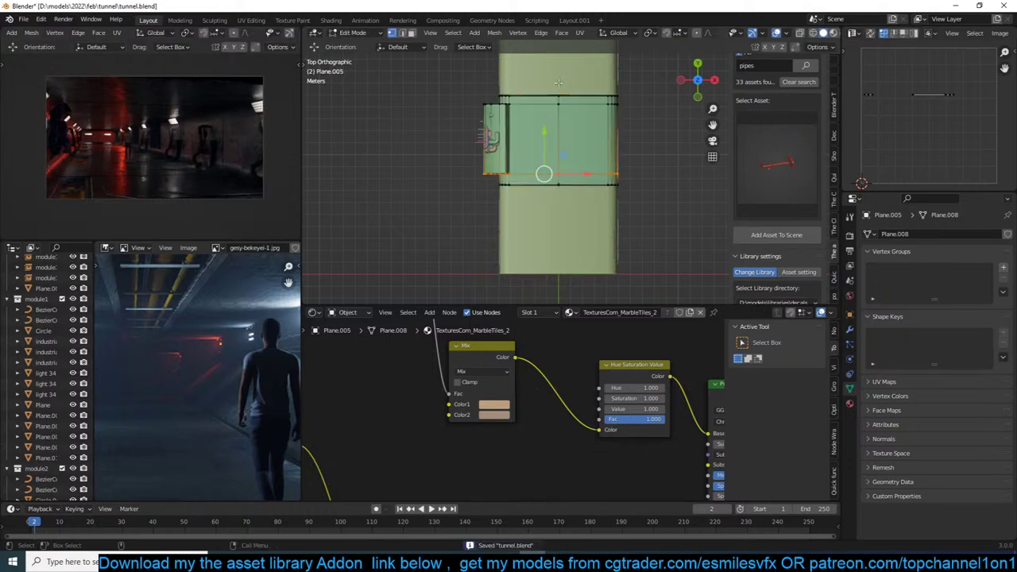
key(alt+z)
drag(571, 78, 662, 202)
key(x)
click(667, 121)
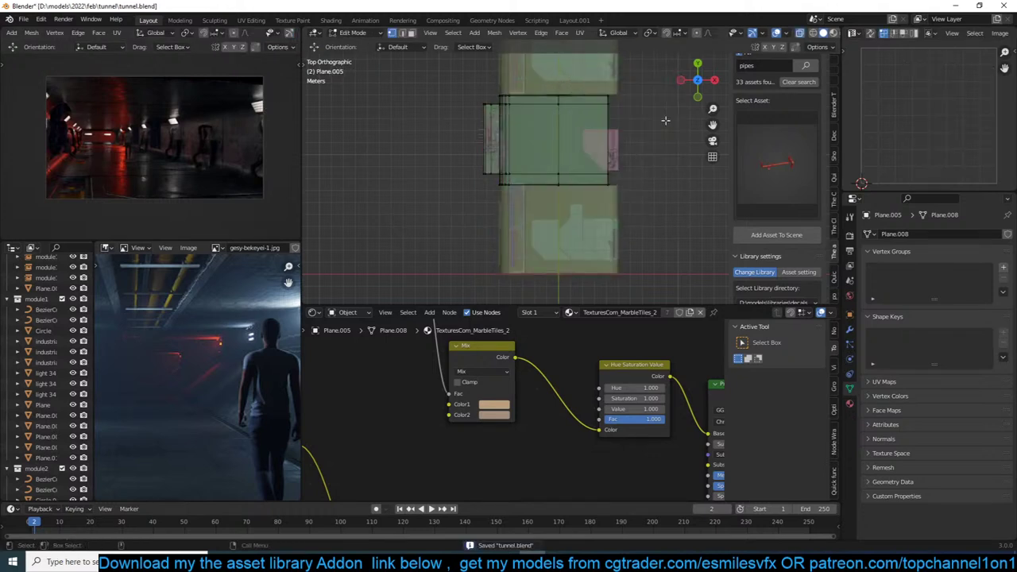
key(x)
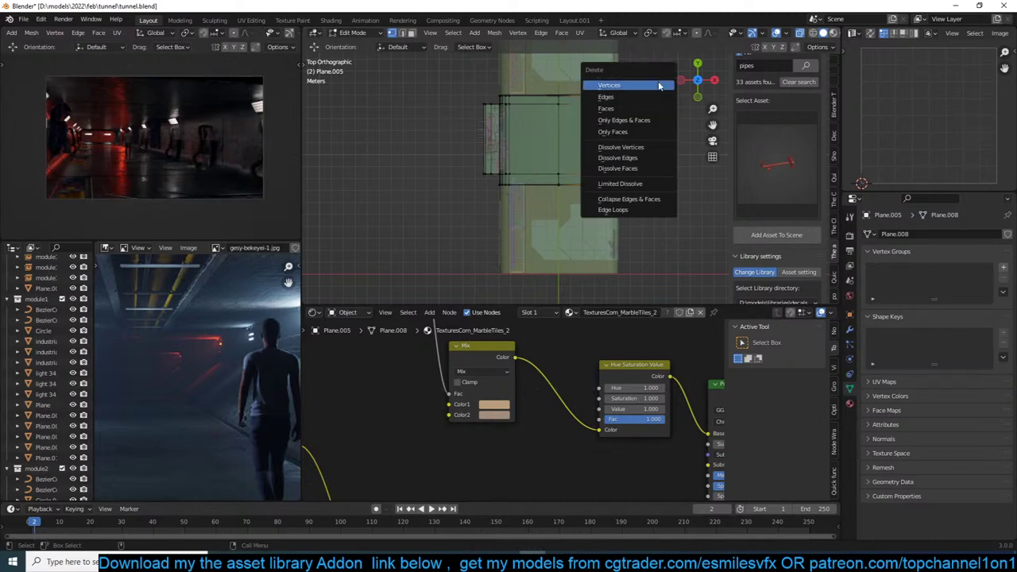
click(659, 85)
key(Tab)
Add a Mirror modifier on the X axis to the half shell Plane.005.
click(850, 329)
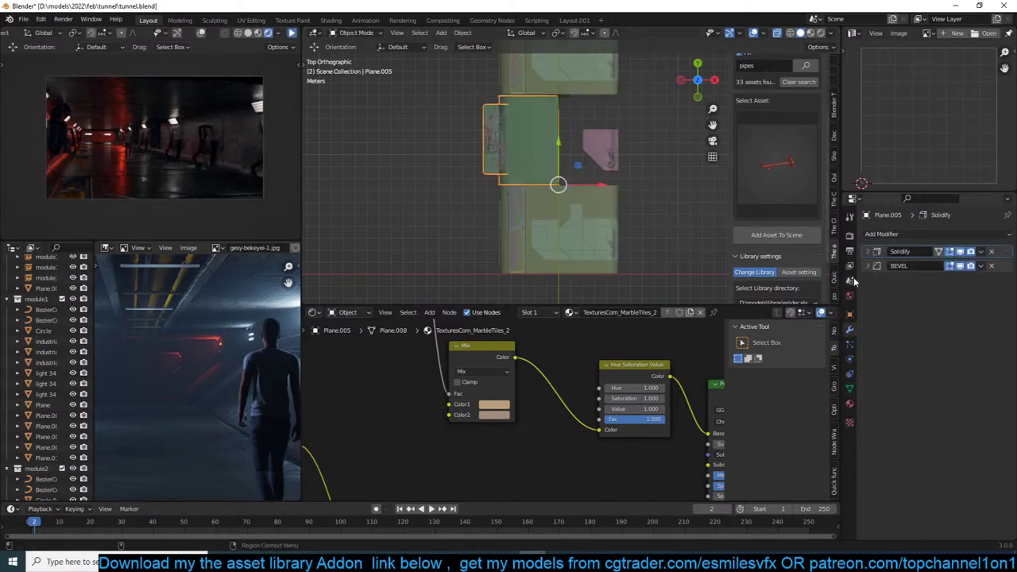
click(882, 233)
click(818, 357)
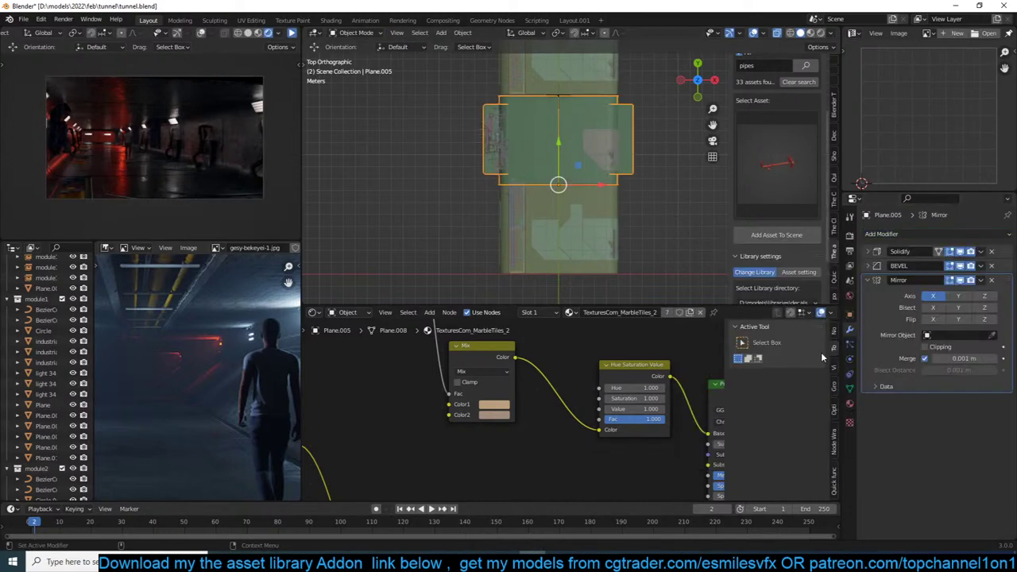
Hide the shell and make a linked duplicate of the recess pipes about 9.23 m along X at the opposite wall.
scroll(546, 177, up, 3)
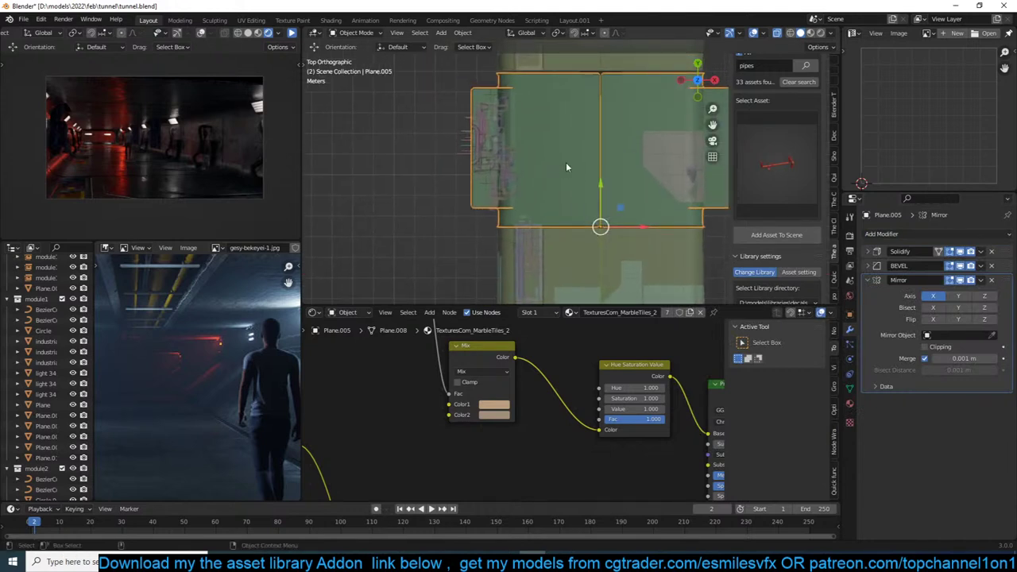
key(h)
drag(454, 108, 547, 186)
key(shift+d)
key(x)
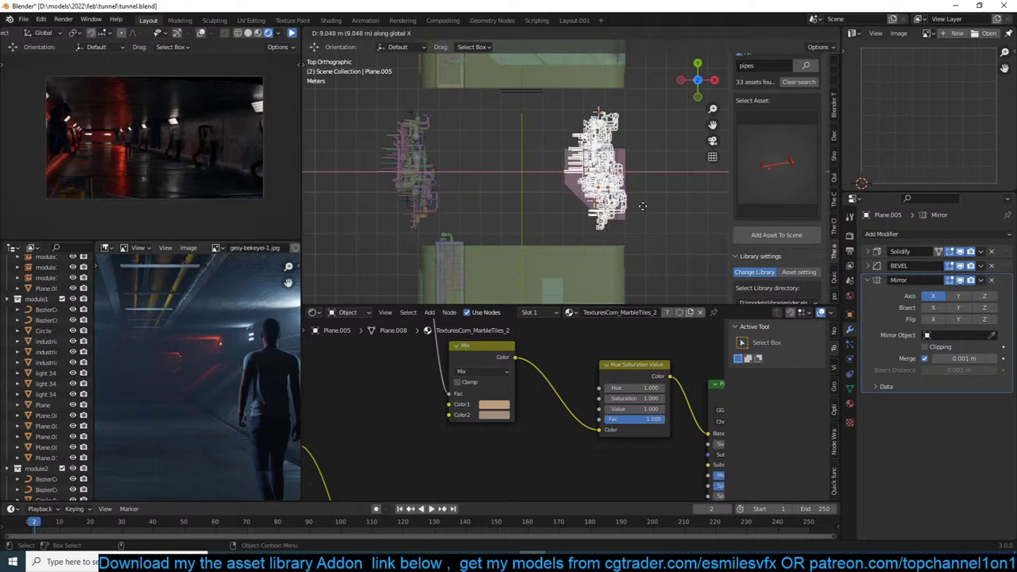
click(642, 206)
Mirror the duplicated pipes along the global X axis and move them about 0.59 m along X.
key(ctrl+m)
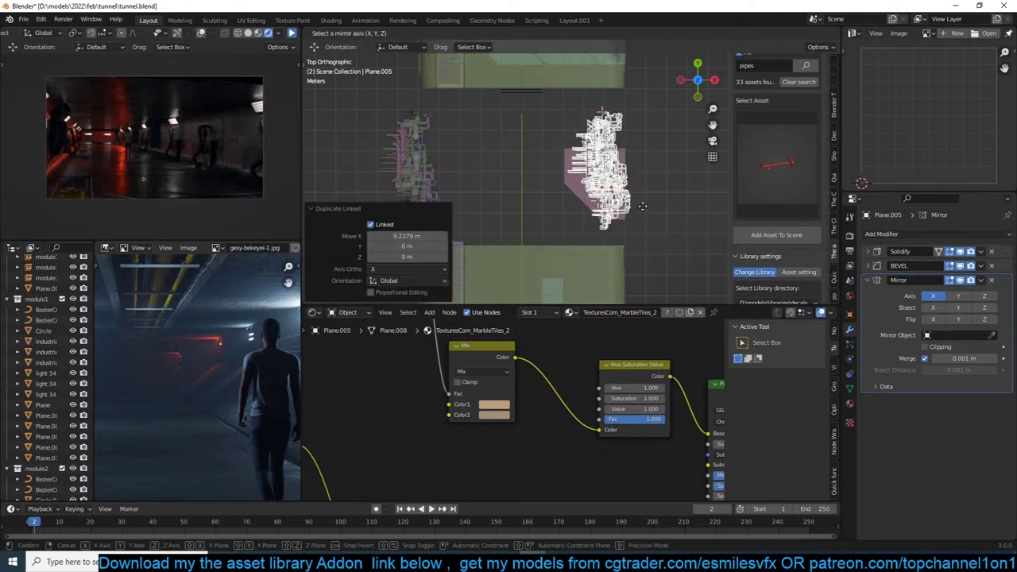
key(x)
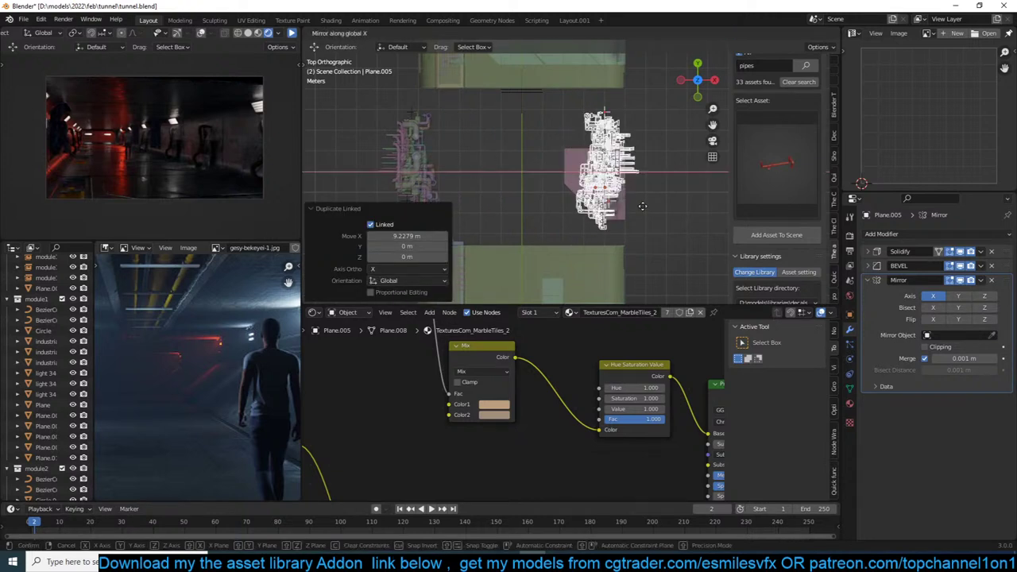
click(642, 206)
key(g)
key(x)
click(651, 187)
Turn off X-ray, return to the camera view and delete the pink wall panel behind the duplicated pipes.
middle_drag(651, 188, 670, 111)
scroll(663, 190, up, 3)
middle_drag(663, 191, 649, 216)
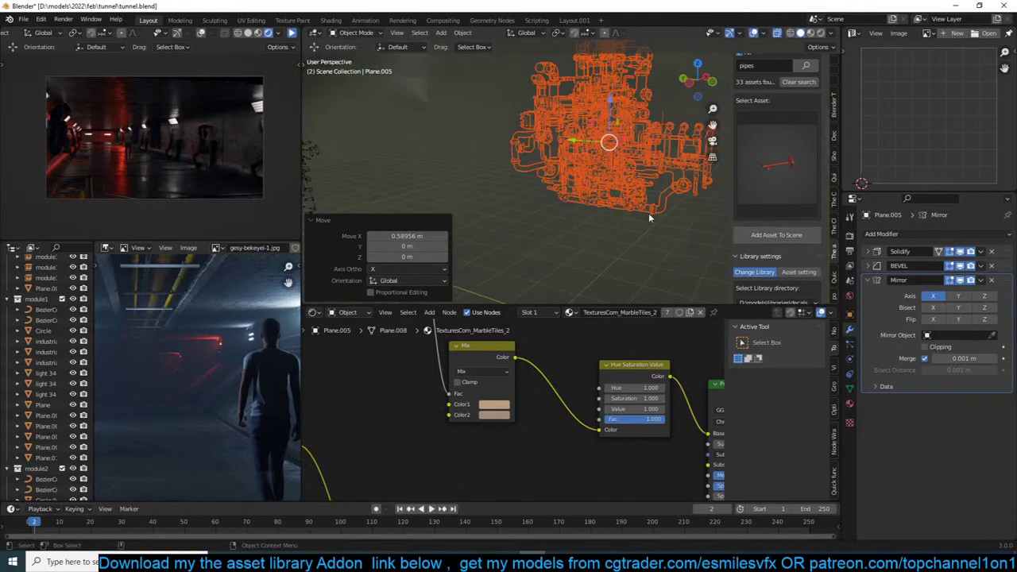
key(alt+z)
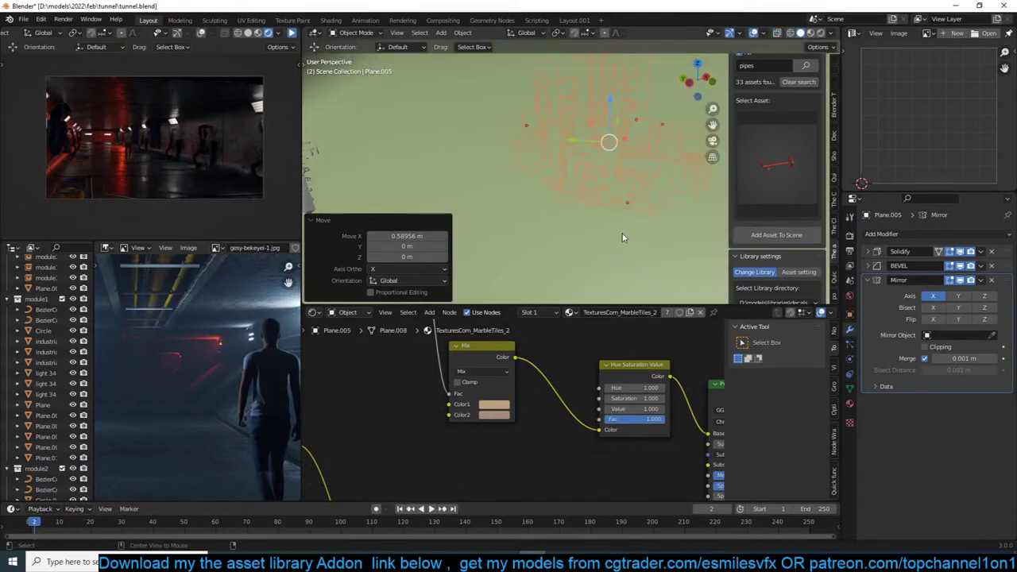
key(KP_0)
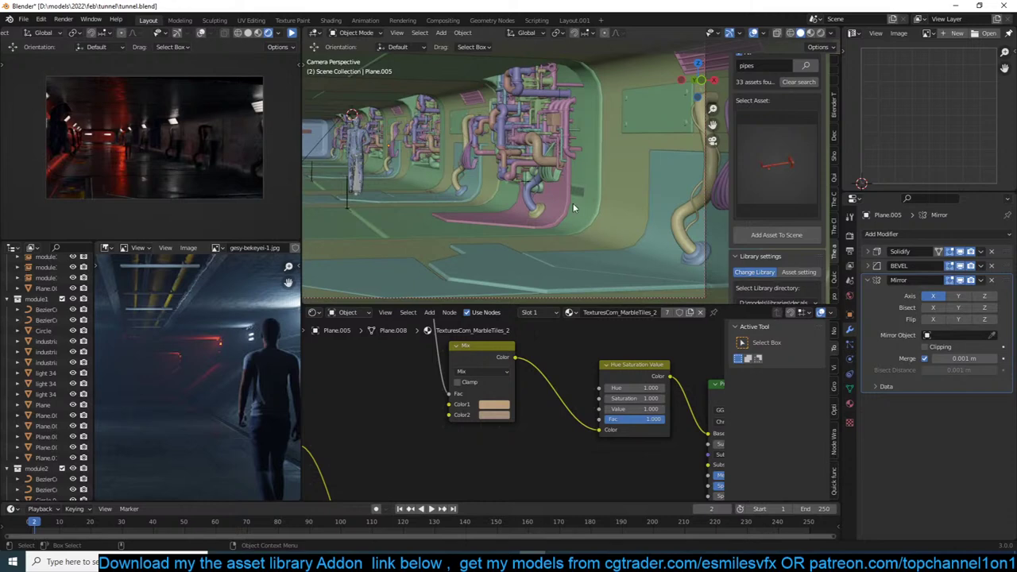
click(572, 207)
click(570, 207)
key(Delete)
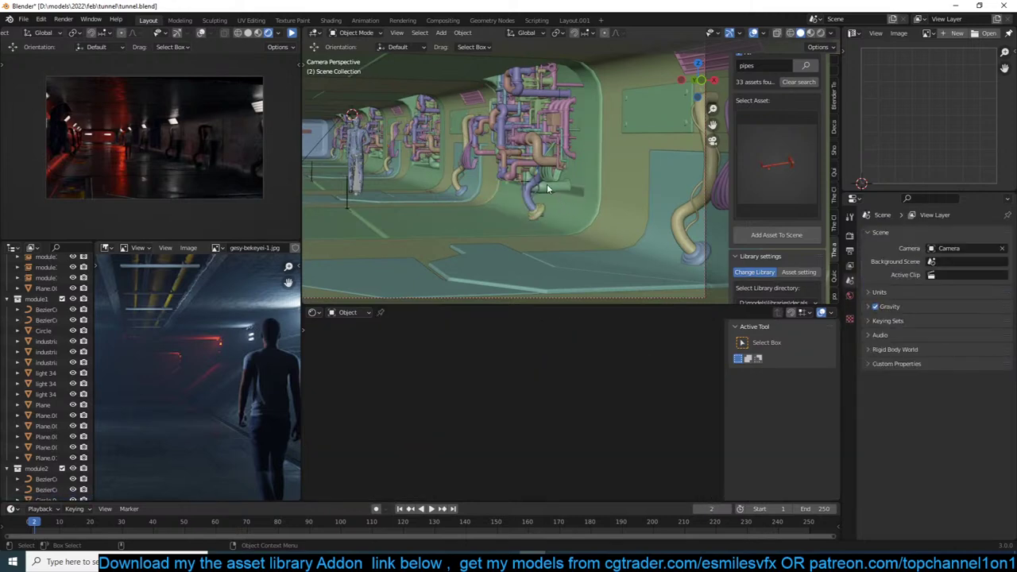
Move industrial pipes collection 2.008 along X to about 4.77 m and reposition industrial pipes collection 2.006 in the recess.
click(545, 188)
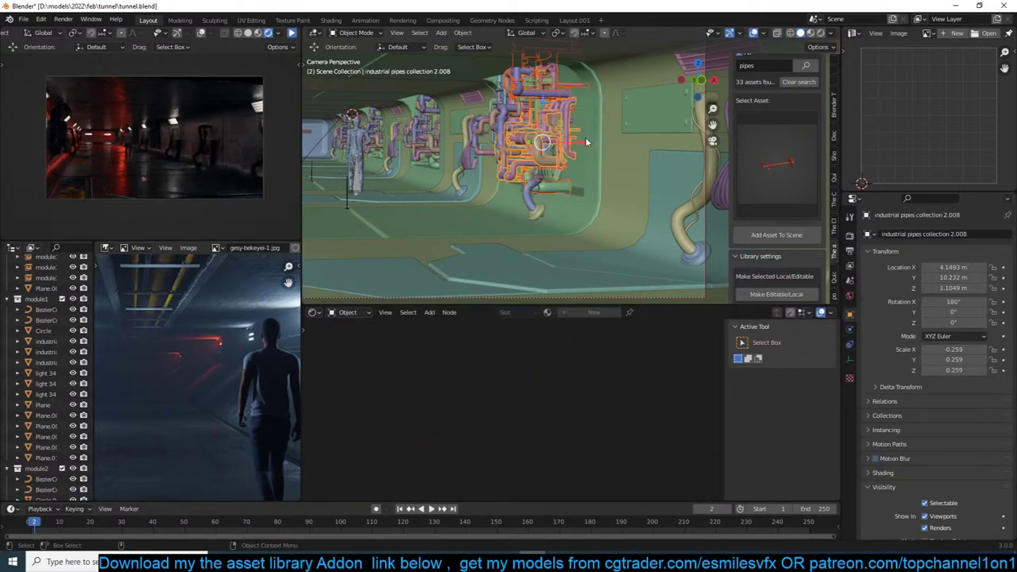
drag(586, 142, 606, 143)
click(510, 140)
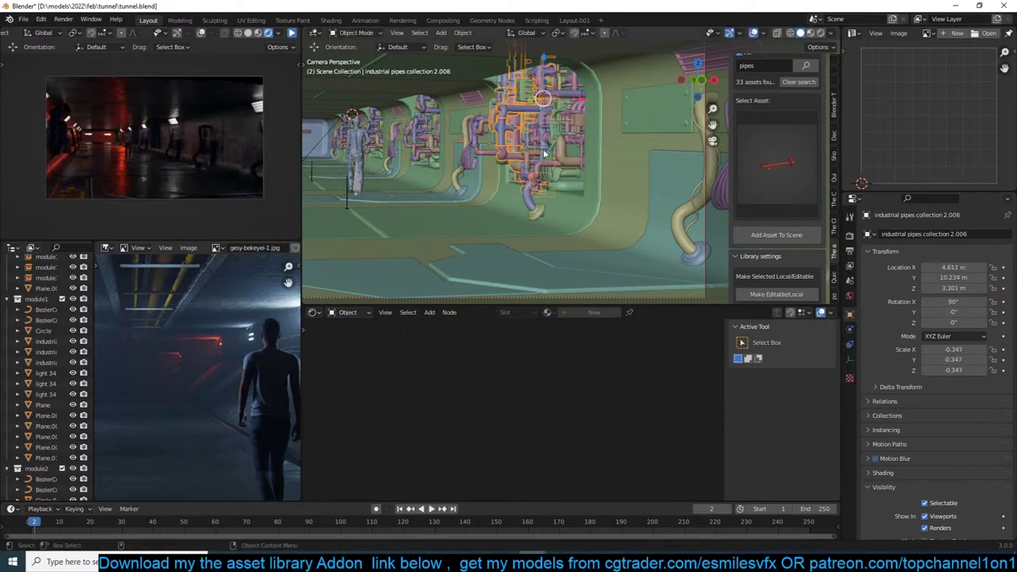
drag(569, 99, 545, 113)
click(522, 163)
click(507, 159)
key(alt+a)
Save the file and check the pipe-filled recesses on both walls through the camera.
scroll(610, 149, down, 1)
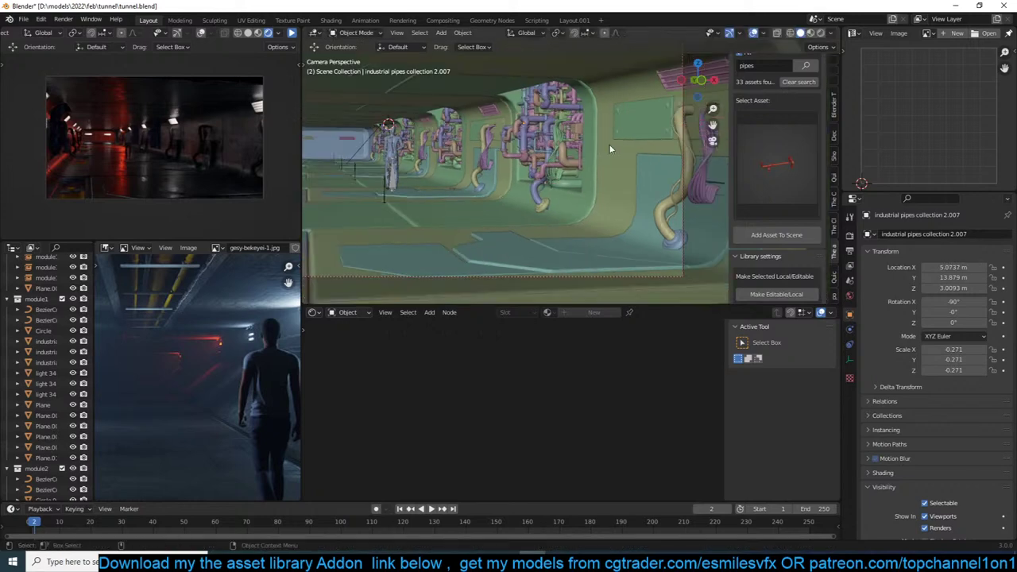
middle_drag(610, 148, 590, 163)
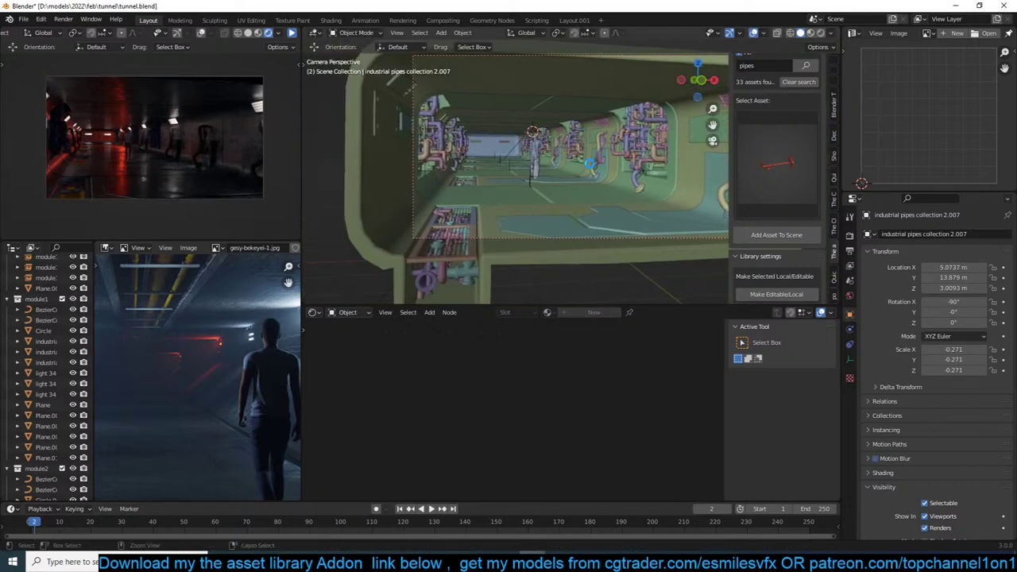
key(ctrl+s)
scroll(589, 163, up, 2)
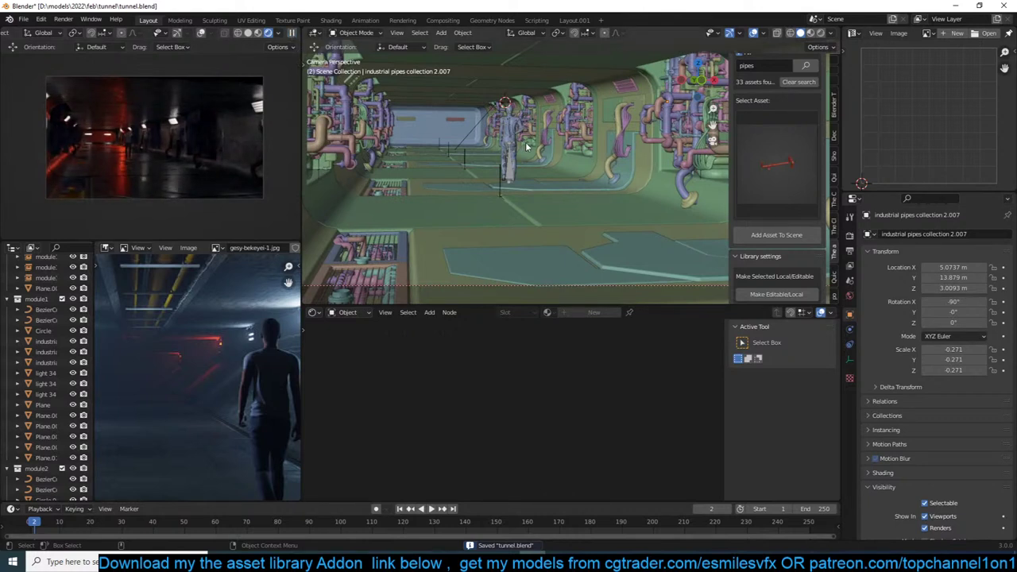
click(693, 126)
shift+middle_drag(577, 235, 549, 231)
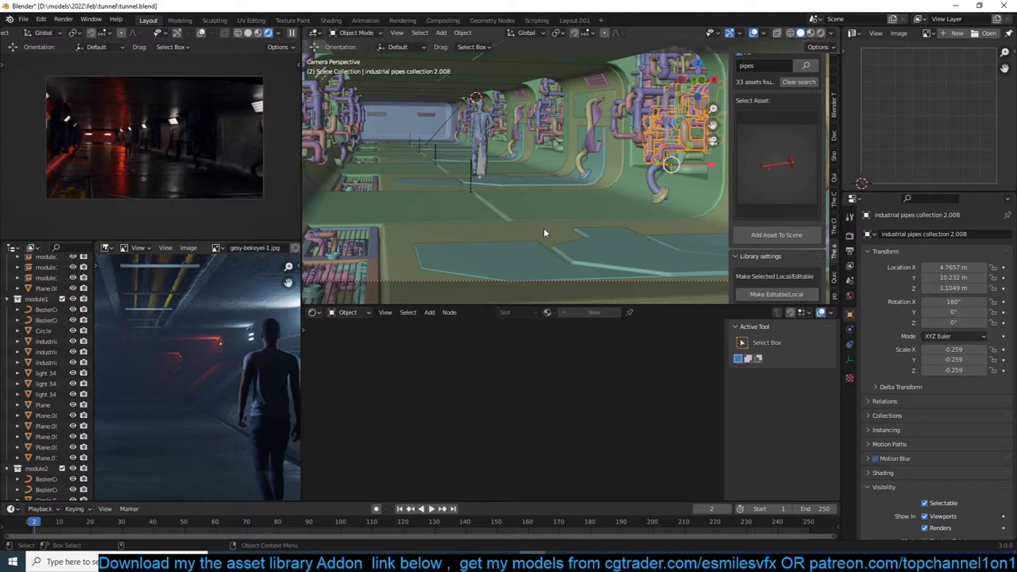
key(ctrl+s)
key(alt+a)
Open the original library file tanks collection1.blend of the linked pipes and maximise its window.
scroll(764, 273, down, 4)
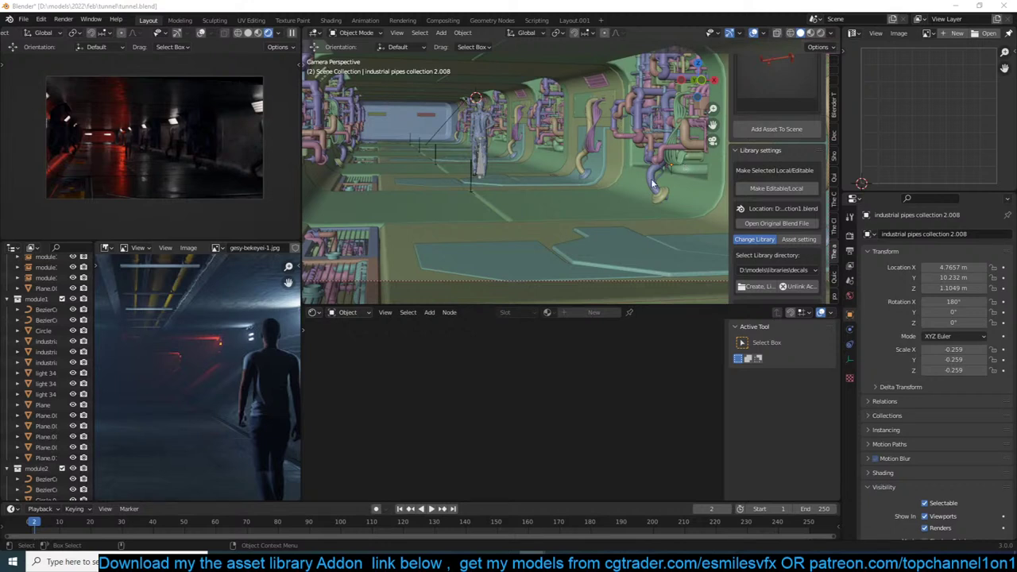
click(759, 190)
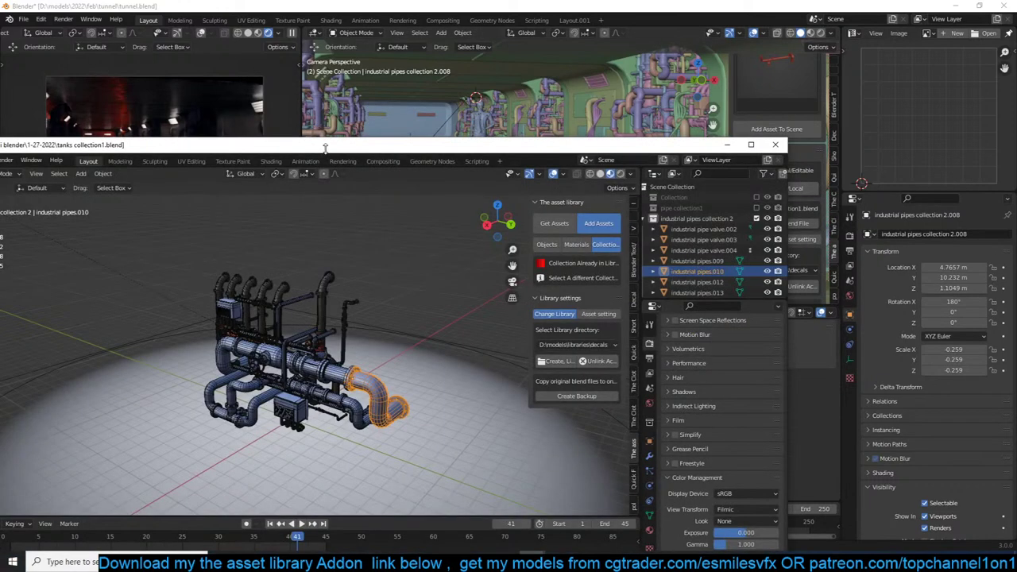
double_click(325, 147)
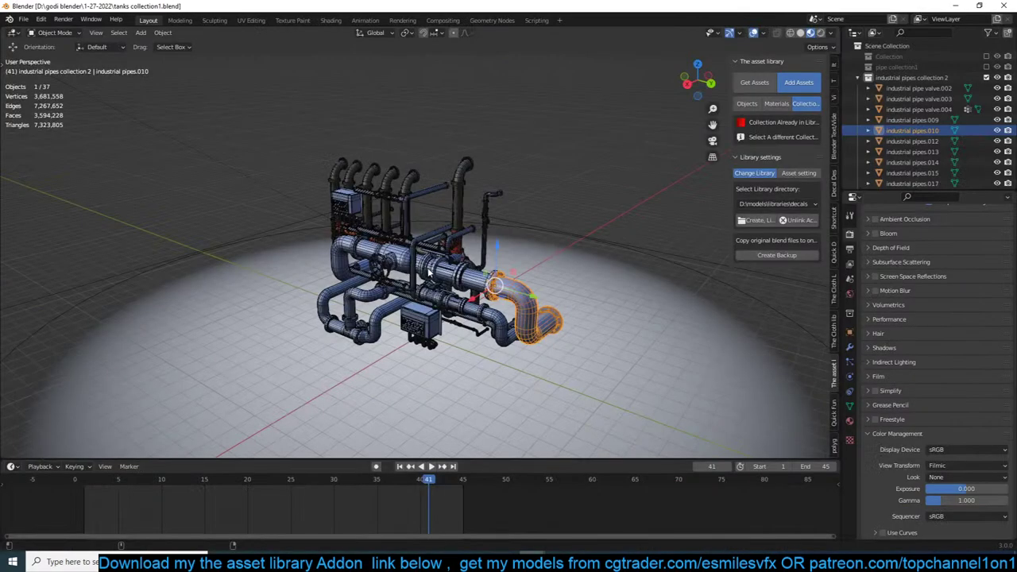
Examine the pipe and valve meshes of industrial pipes collection 2 from several sides.
click(431, 273)
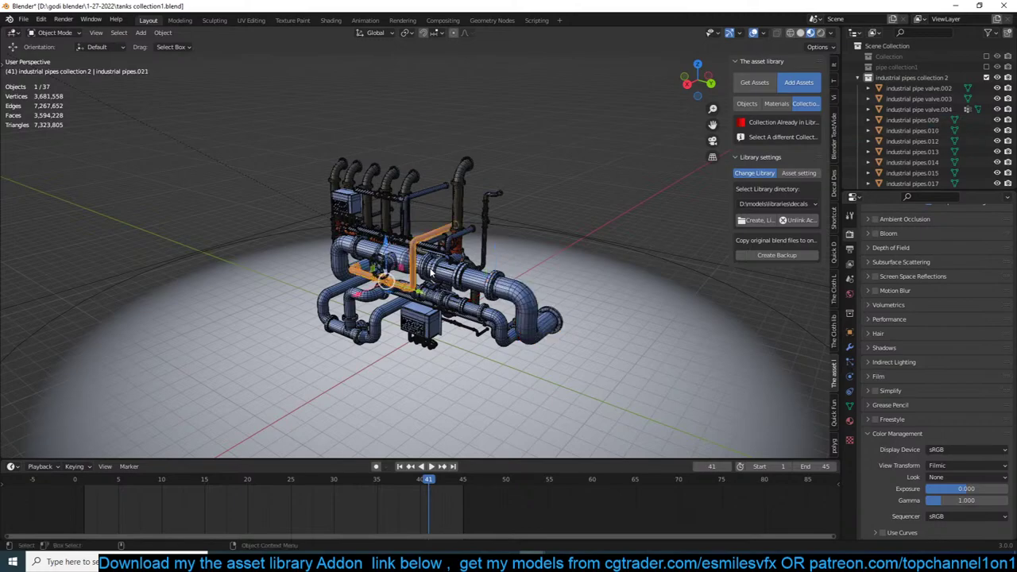
scroll(433, 277, up, 3)
scroll(431, 272, up, 3)
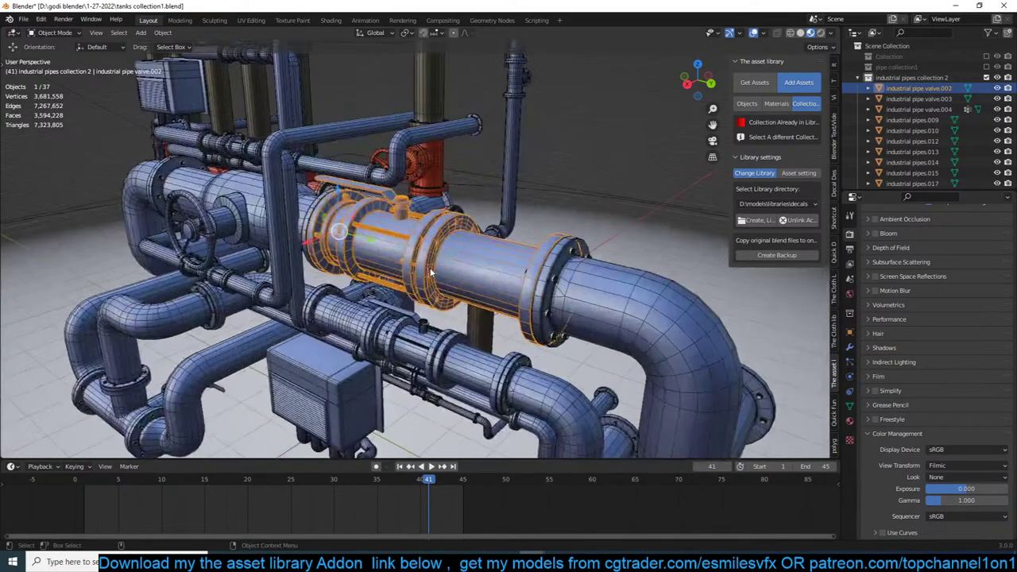
middle_drag(431, 272, 574, 218)
scroll(469, 259, down, 4)
middle_drag(479, 198, 472, 223)
scroll(471, 223, down, 8)
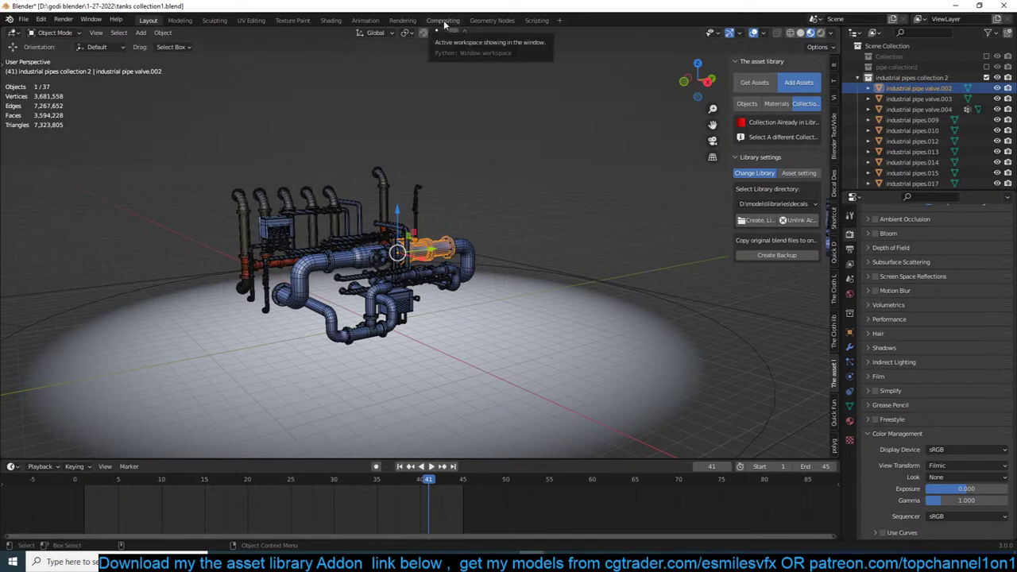
Open the Shading workspace and change the base color of the pipes' material named blue to red.
click(335, 22)
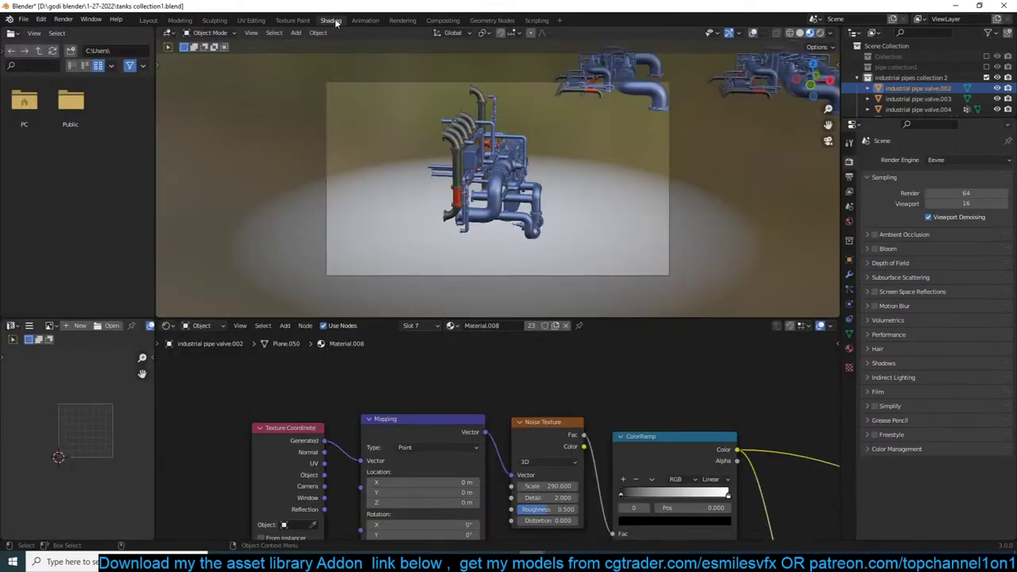
scroll(458, 172, up, 4)
click(503, 199)
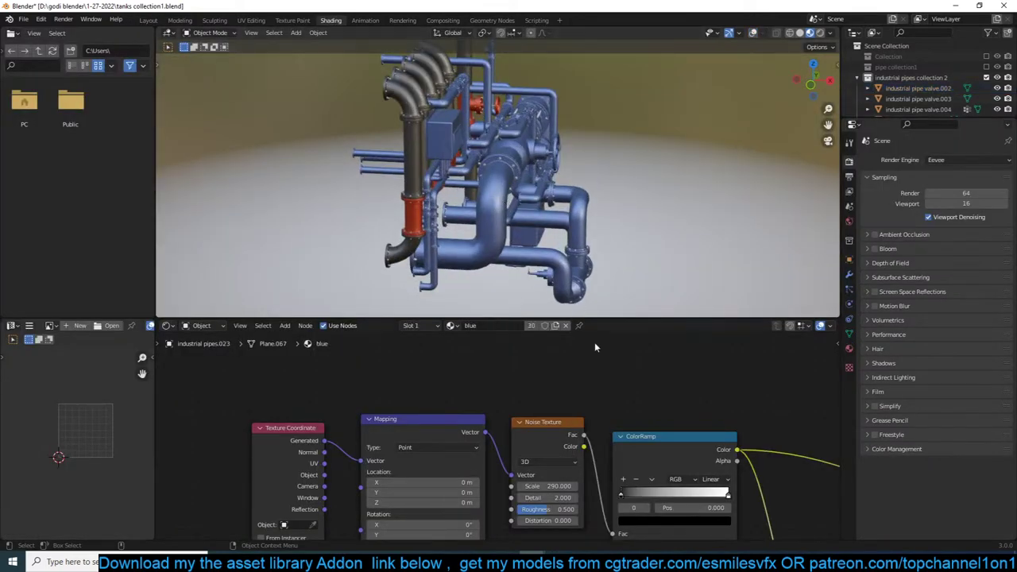
scroll(639, 401, down, 3)
middle_drag(639, 401, 349, 336)
middle_drag(618, 340, 544, 390)
scroll(519, 398, up, 1)
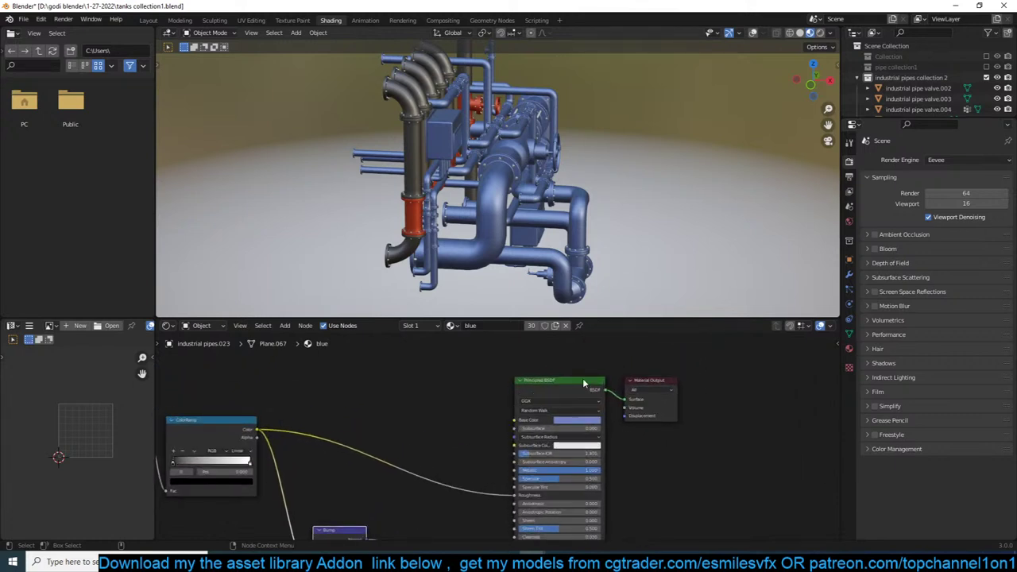
click(571, 421)
click(585, 349)
mouse_move(584, 347)
mouse_down()
mouse_move(573, 349)
mouse_move(584, 360)
mouse_up()
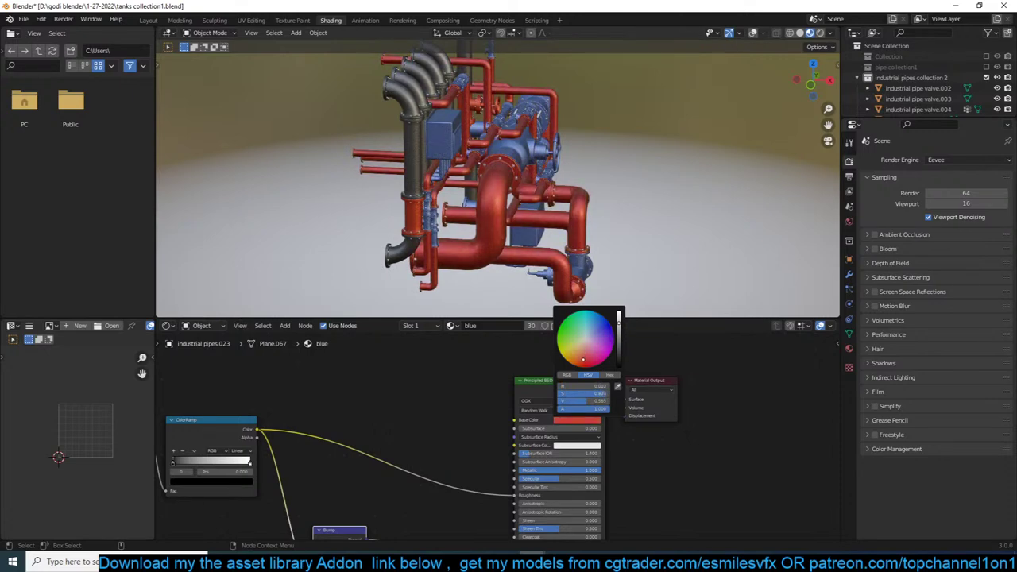
Darken the base color of Material.025 on the large pipe with the valve wheel to near black and set Metallic to 0.
scroll(684, 211, down, 6)
middle_drag(684, 212, 651, 226)
scroll(539, 192, up, 2)
scroll(652, 230, up, 3)
click(575, 171)
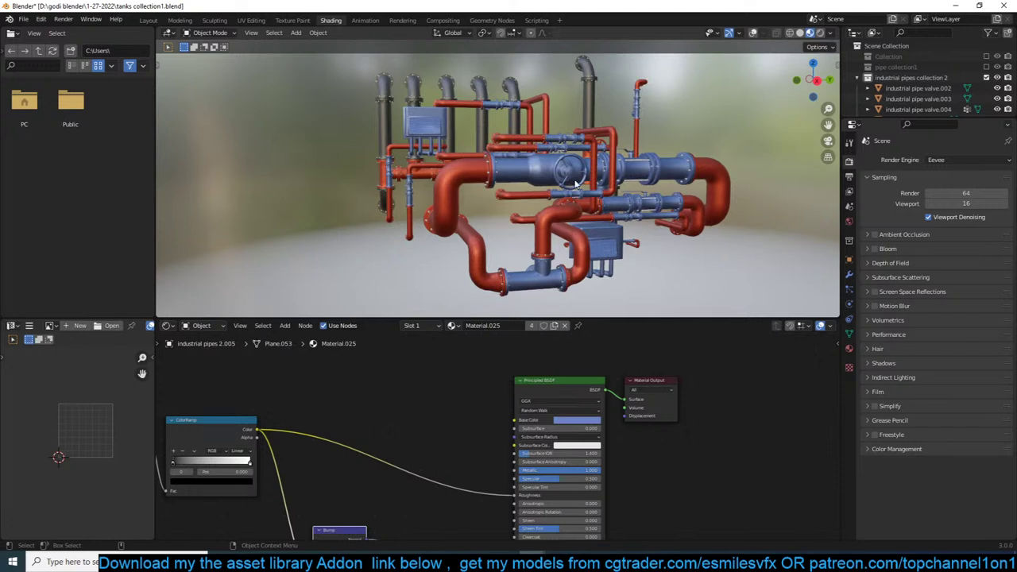
click(587, 419)
mouse_move(619, 326)
mouse_down()
mouse_move(619, 363)
mouse_move(619, 344)
mouse_up()
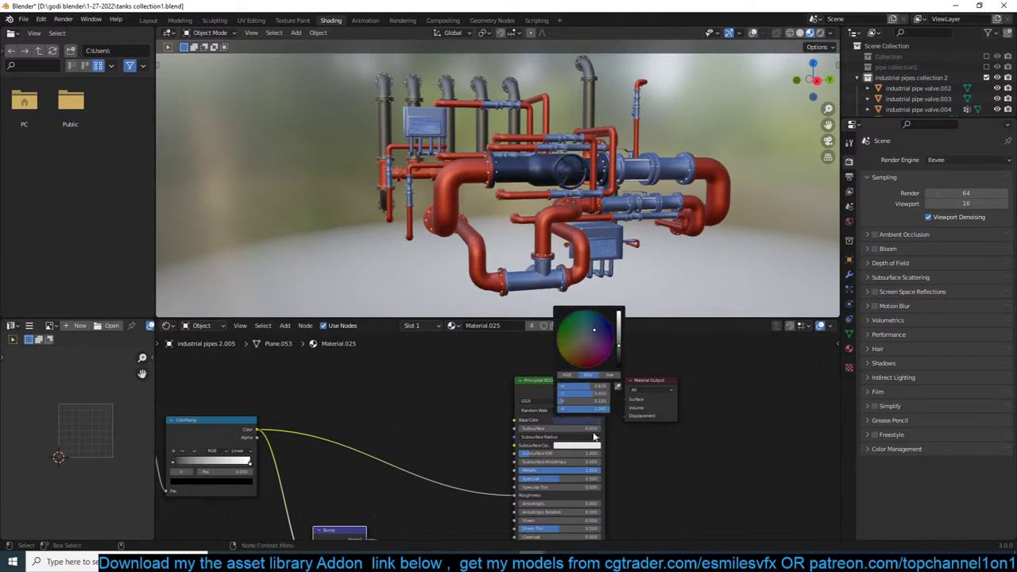
drag(575, 470, 520, 471)
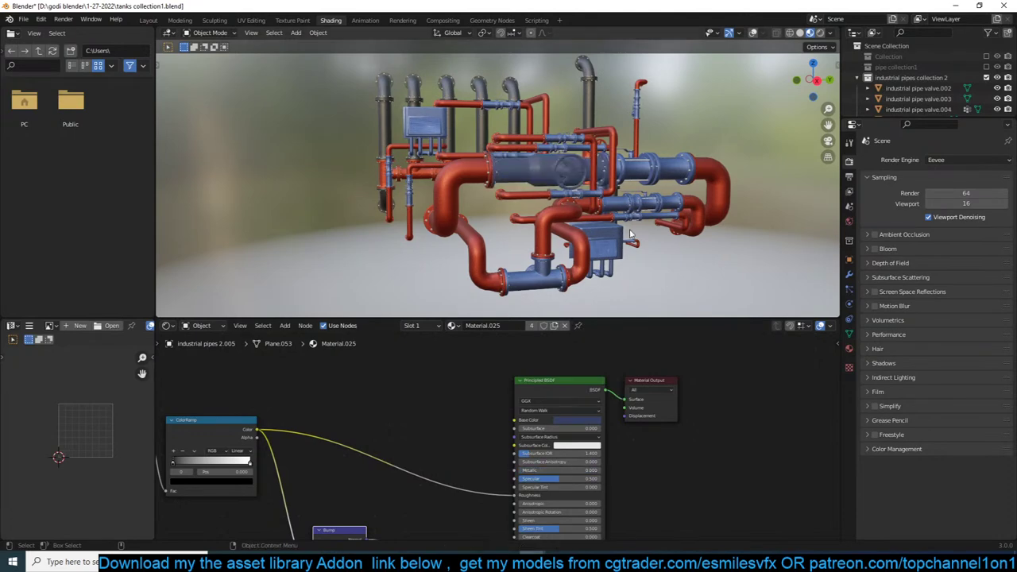
scroll(631, 238, up, 4)
click(584, 419)
drag(624, 339, 619, 364)
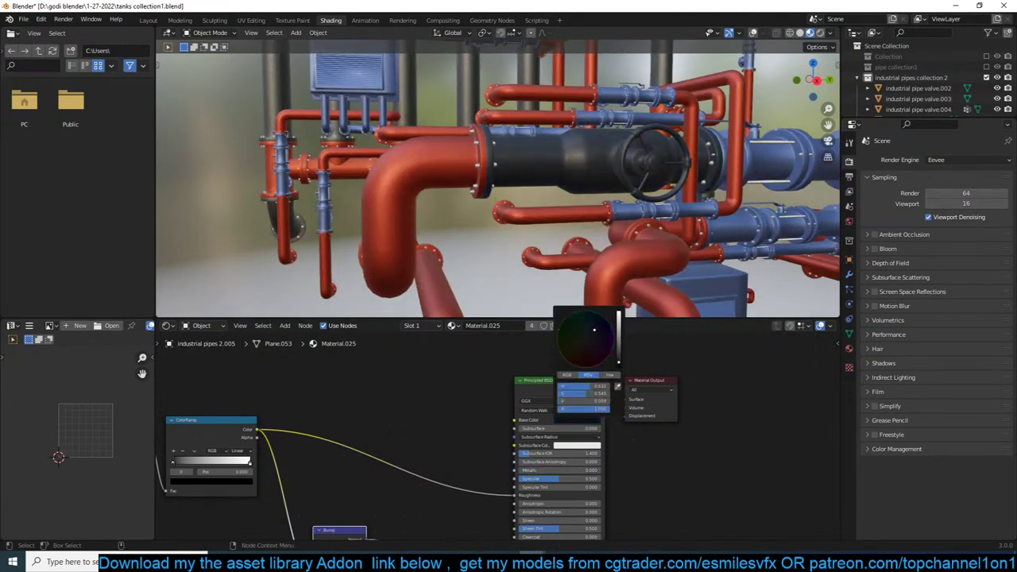
Save the recolored pipe library file tanks collection1.blend.
scroll(688, 248, down, 5)
middle_drag(688, 248, 624, 251)
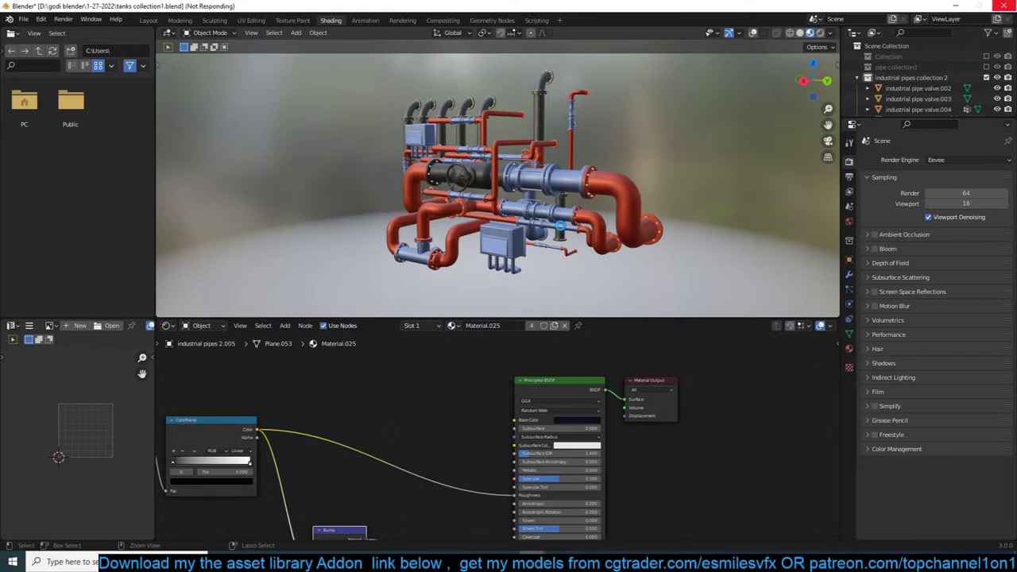
key(ctrl+s)
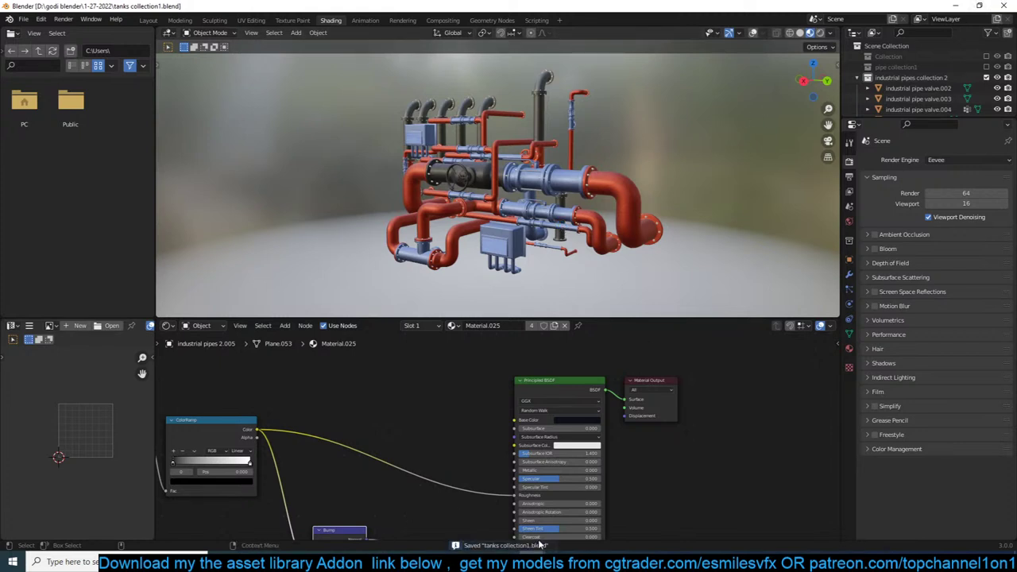
Return to the tunnel.blend window, clear the console out of the way and turn the empty image editor into an Outliner.
mouse_move(540, 548)
click(477, 516)
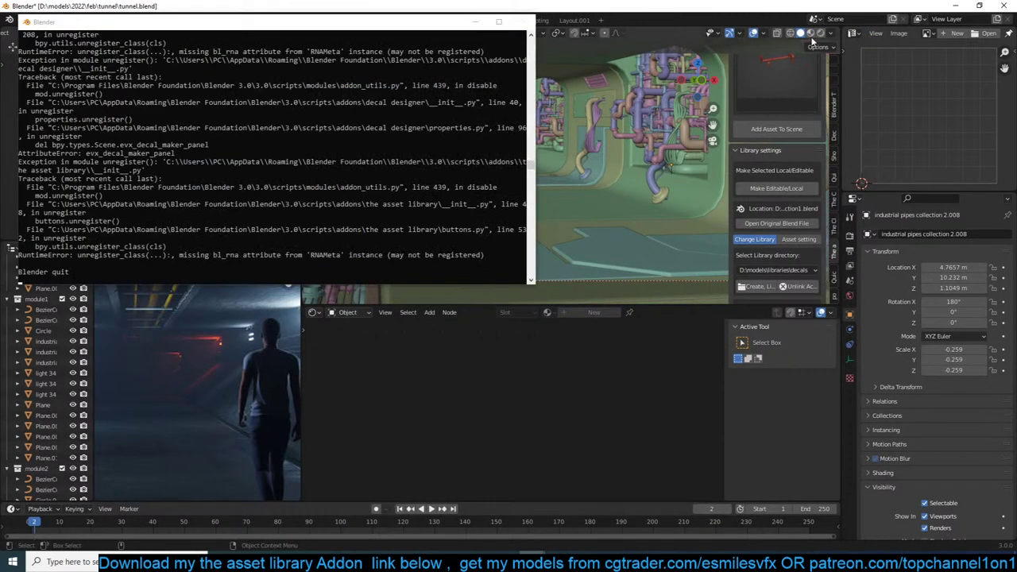
click(851, 33)
click(796, 63)
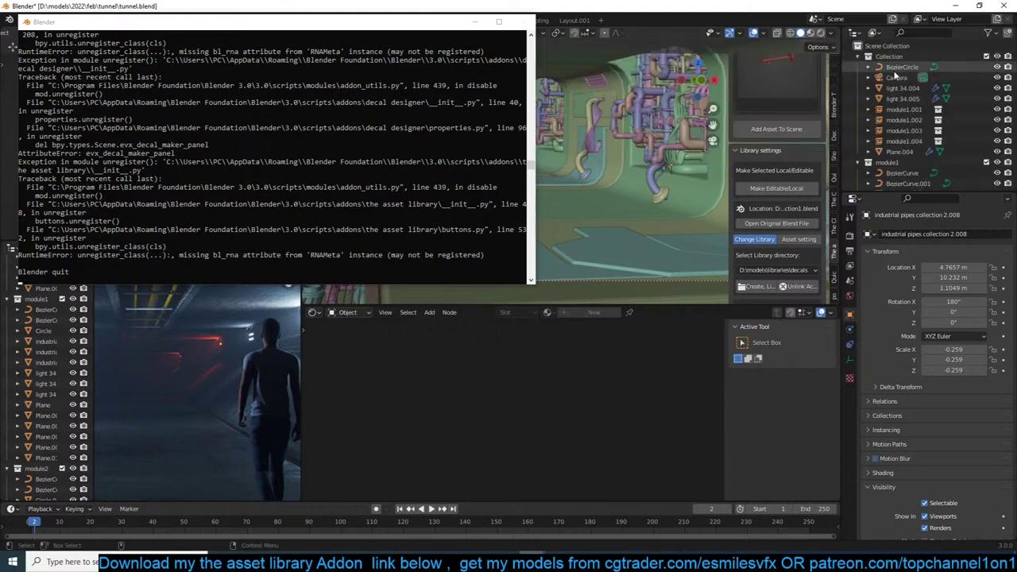
click(475, 22)
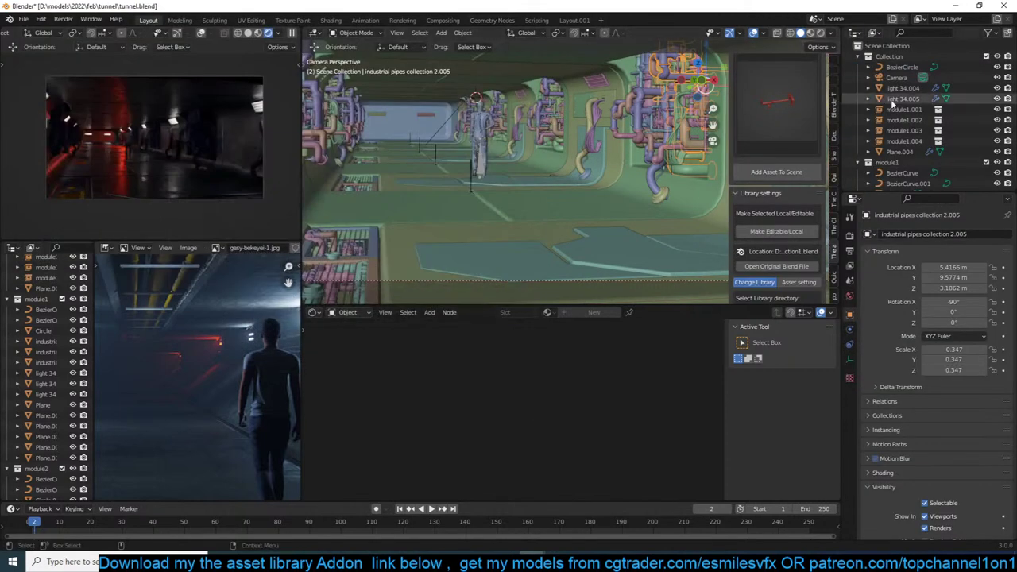
Switch the Outliner's display mode to Blender File to list the linked libraries.
scroll(890, 99, down, 3)
click(874, 33)
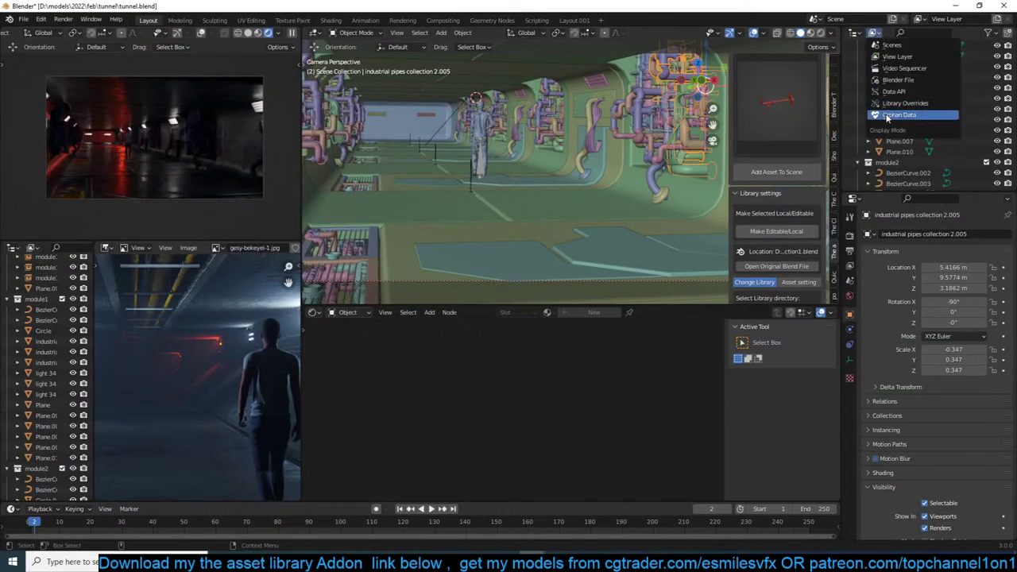
click(894, 115)
click(874, 34)
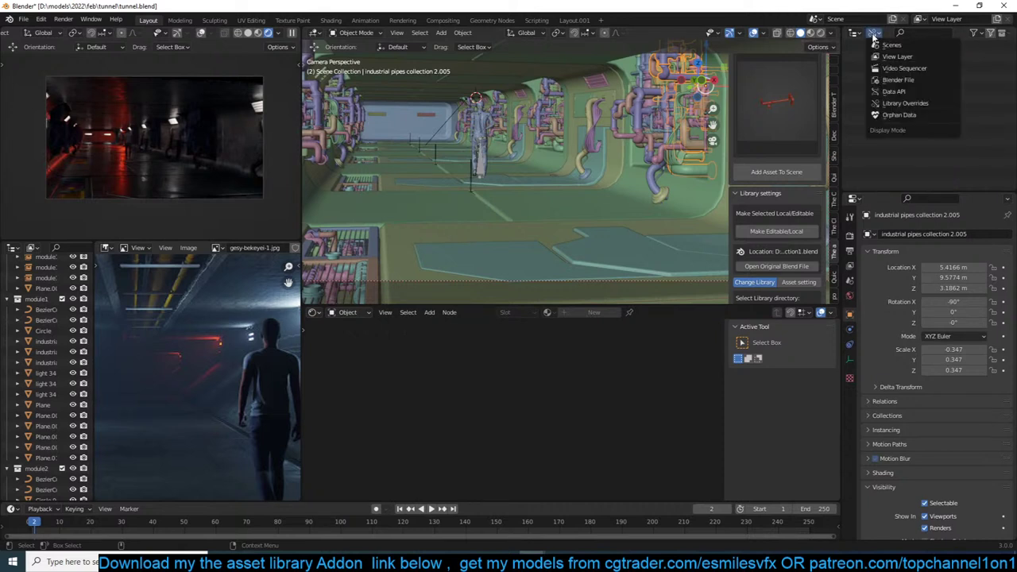
click(898, 79)
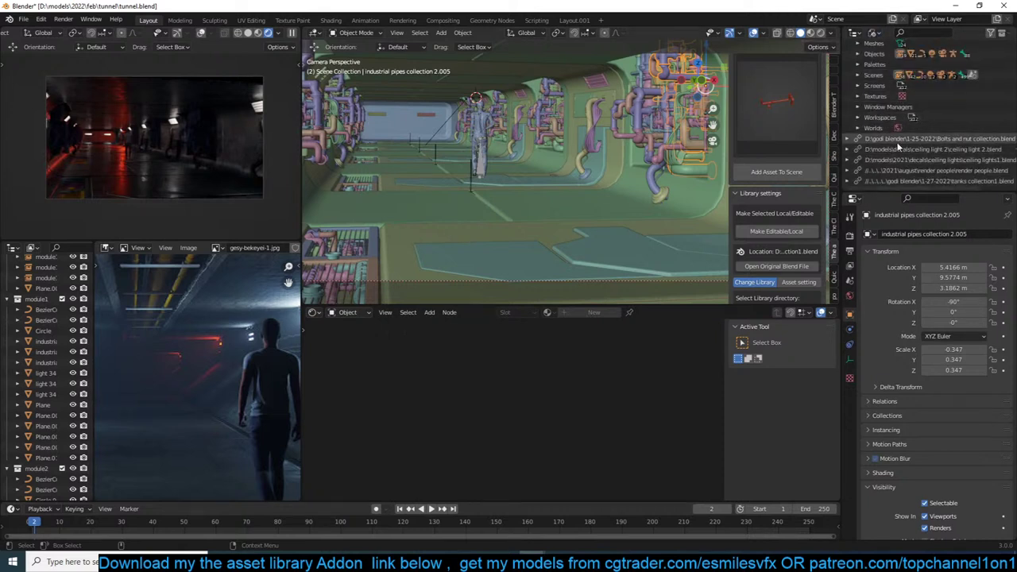
Reload the linked libraries Bolts and nut collection, ceiling light 2, ceiling lights1 and render people.
click(894, 139)
right_click(894, 139)
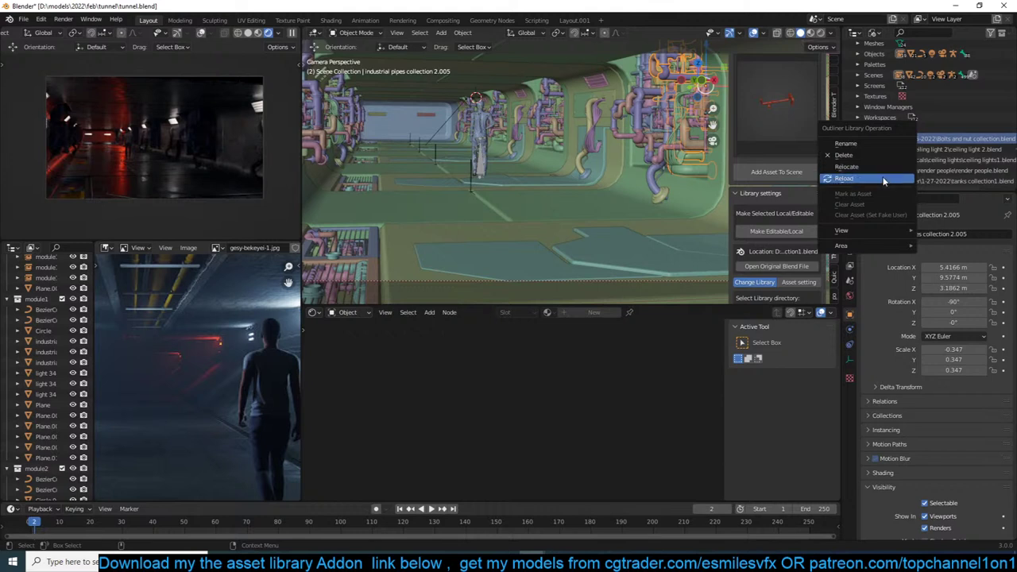
click(883, 177)
click(912, 151)
right_click(912, 152)
click(912, 158)
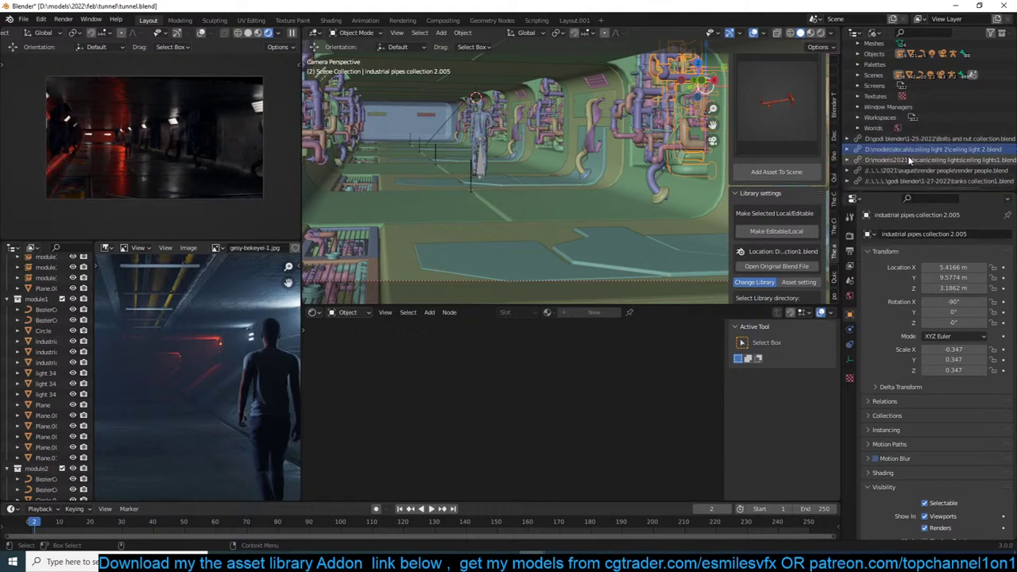
click(912, 159)
right_click(912, 161)
click(913, 158)
click(912, 171)
right_click(913, 171)
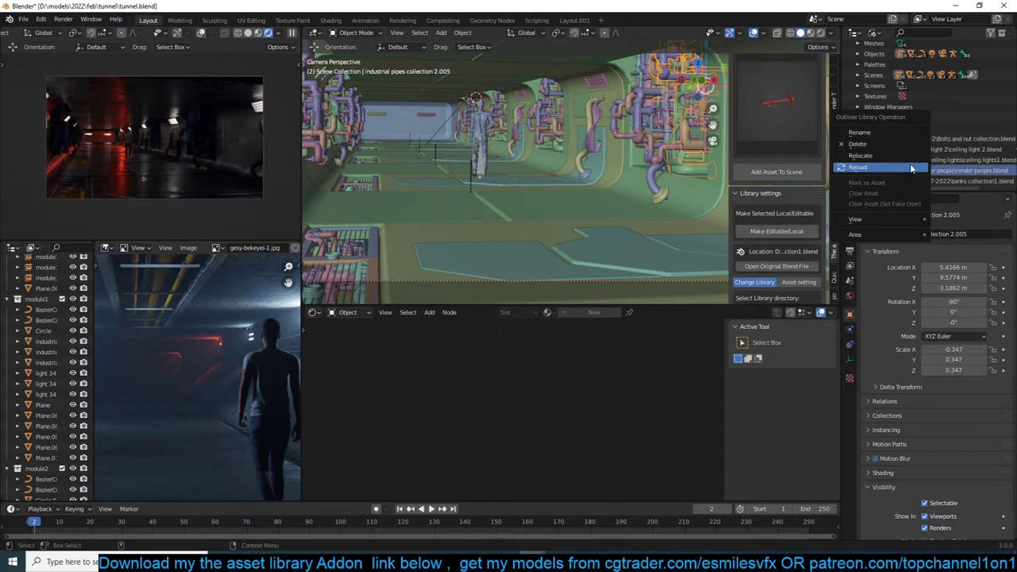
click(910, 165)
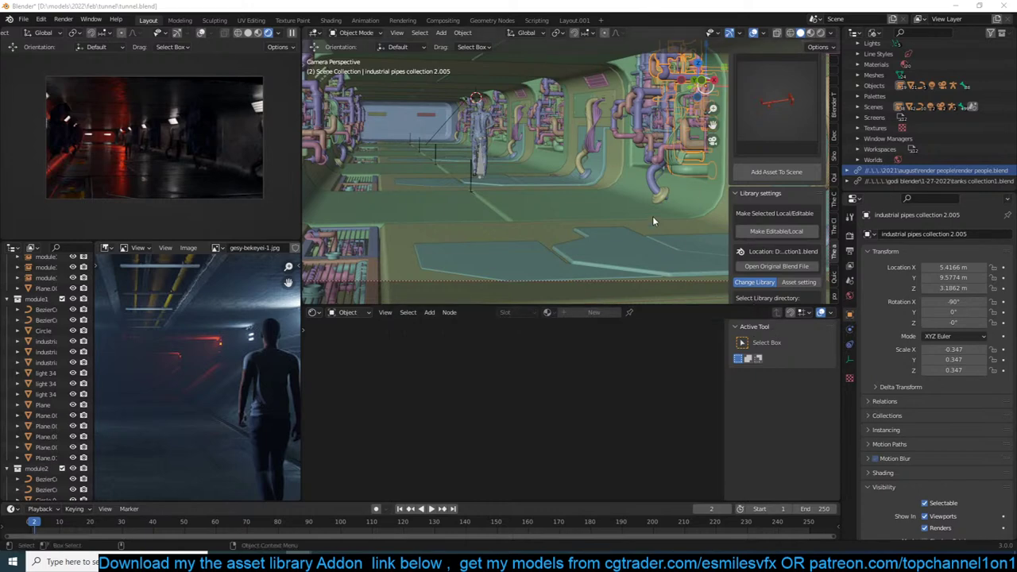
Save tunnel.blend and deselect everything in the camera view.
click(616, 188)
scroll(617, 185, down, 2)
key(ctrl+s)
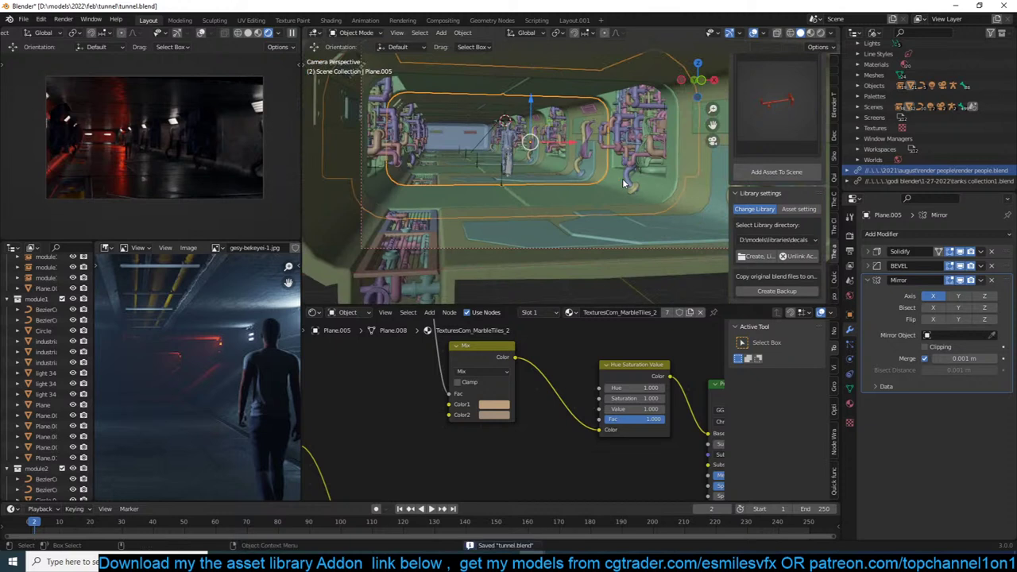
key(alt+a)
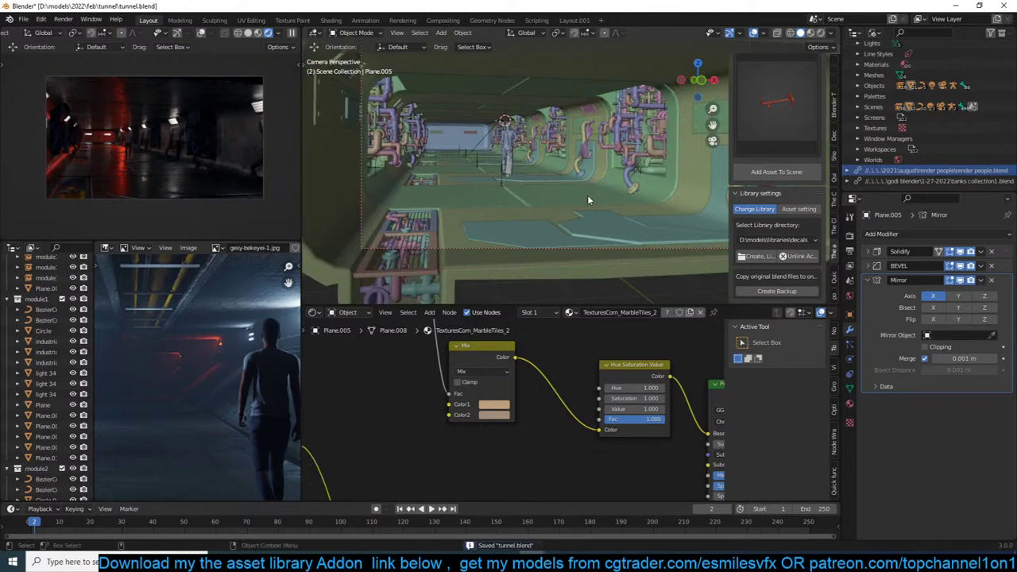
scroll(588, 203, up, 2)
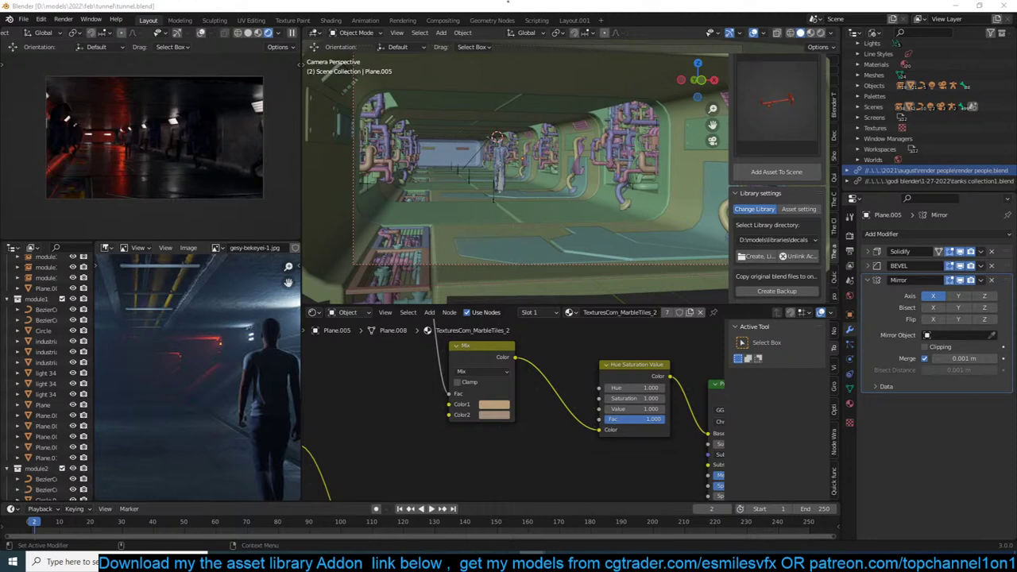
Select the module2 instance and pause the rendered viewport preview.
scroll(577, 114, down, 3)
click(577, 114)
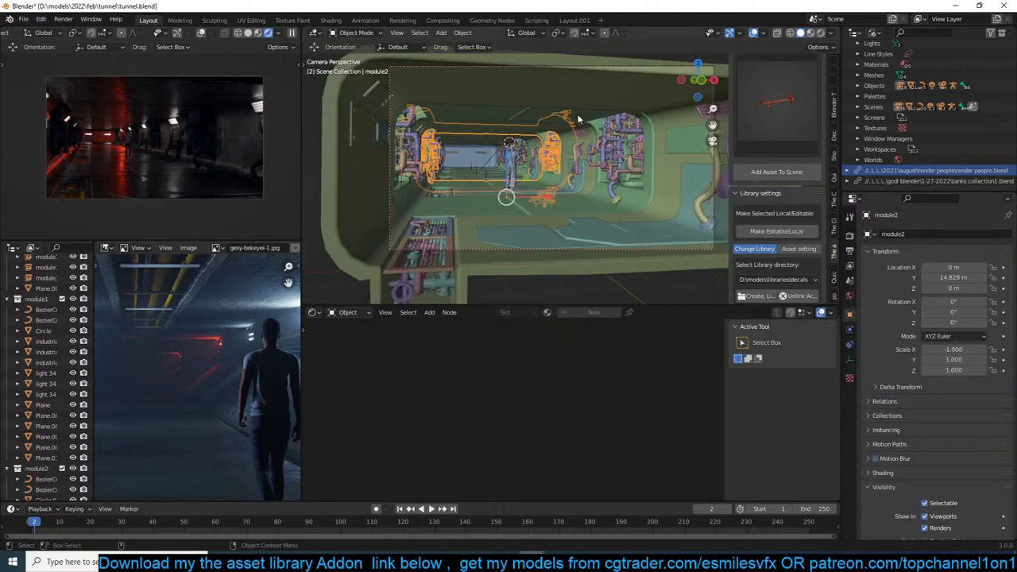
scroll(576, 114, down, 1)
shift+middle_drag(577, 114, 543, 108)
scroll(542, 108, up, 3)
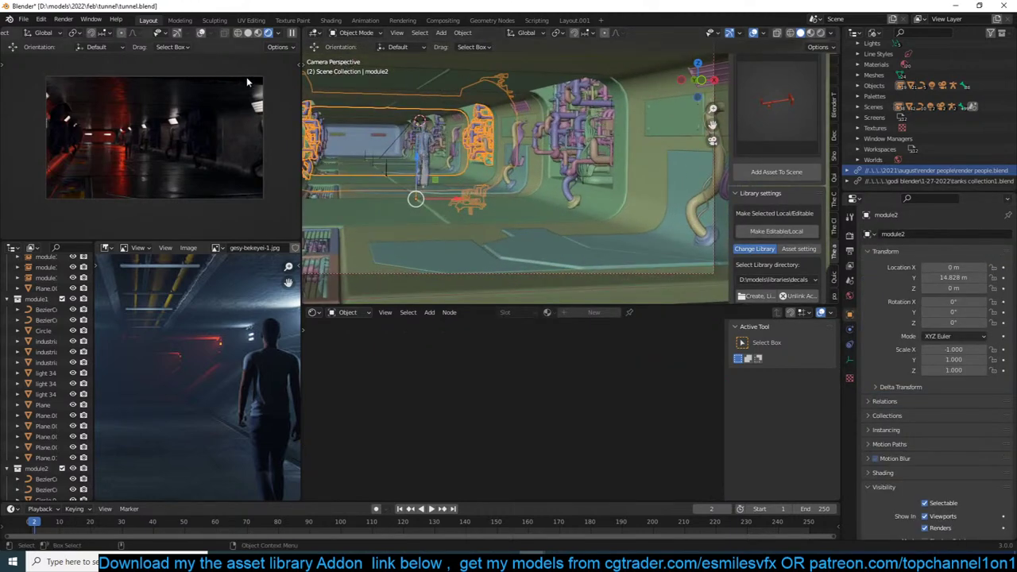
click(291, 32)
Place the 3D cursor on the upper pipes in the nearest recess and add an area light there.
middle_drag(485, 117, 470, 188)
scroll(470, 187, up, 2)
shift+right_click(496, 93)
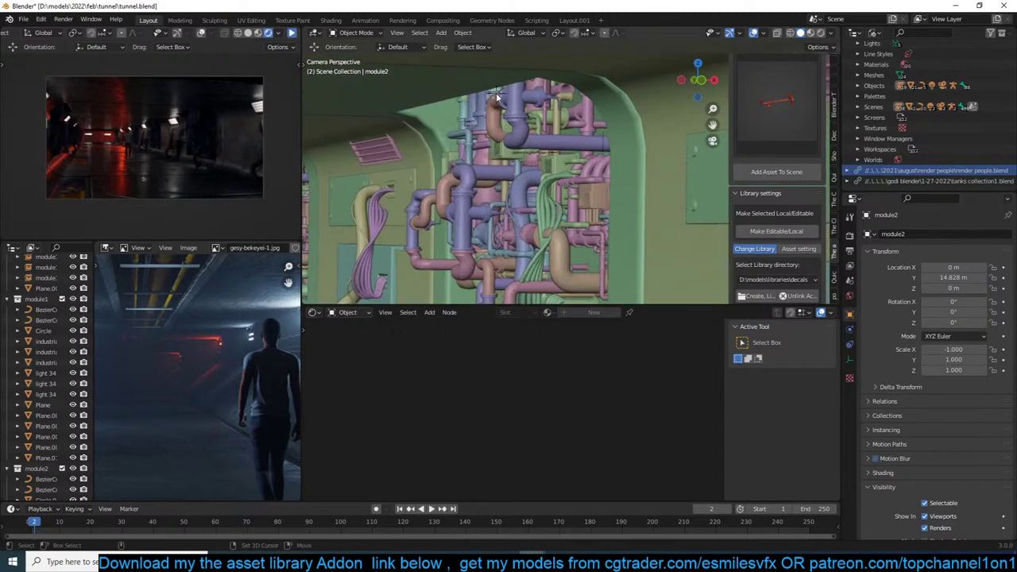
key(shift+a)
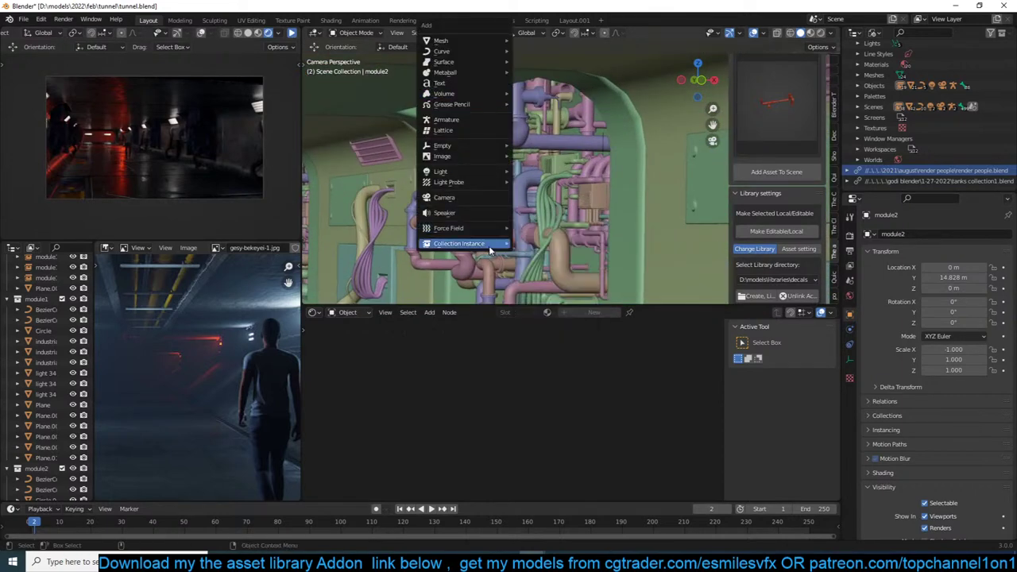
mouse_move(456, 171)
click(545, 200)
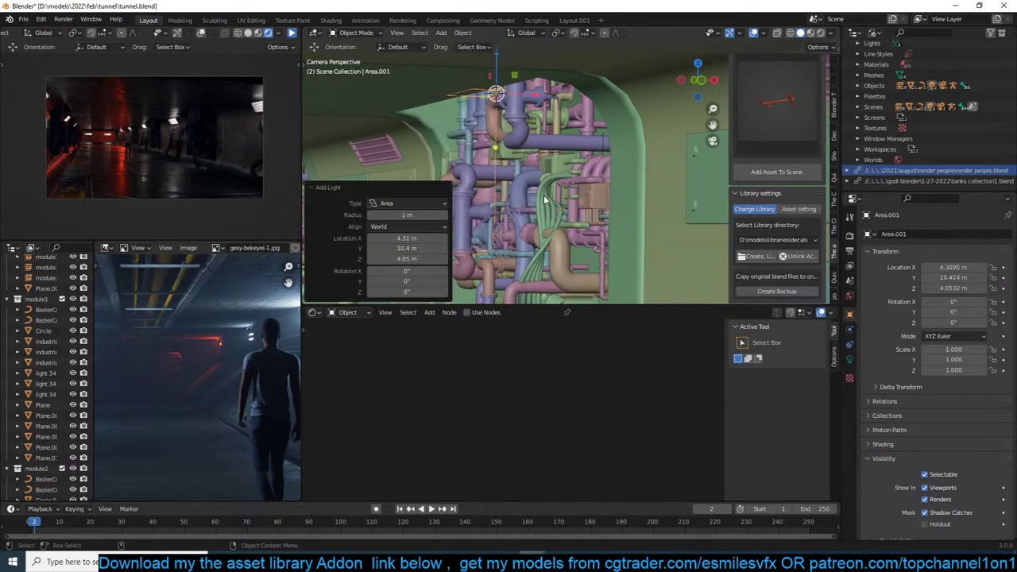
Scale the area light to 0.377 along X and move it about 0.68, -0.75 and 0.90 m in X, Y and Z above the pipes.
middle_drag(515, 155, 549, 93)
key(KP_Decimal)
key(s)
key(x)
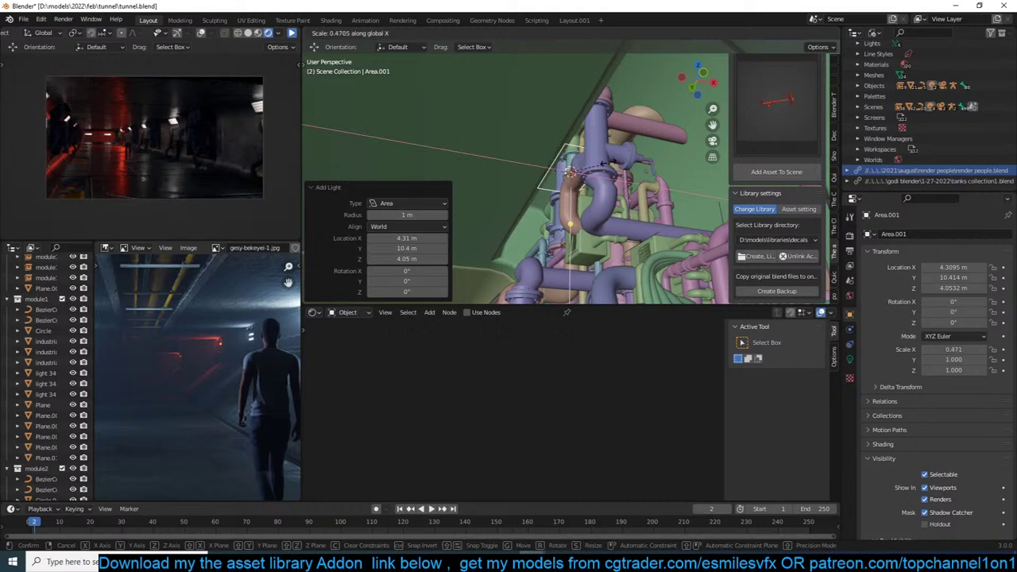
click(599, 165)
middle_drag(611, 158, 622, 169)
key(g)
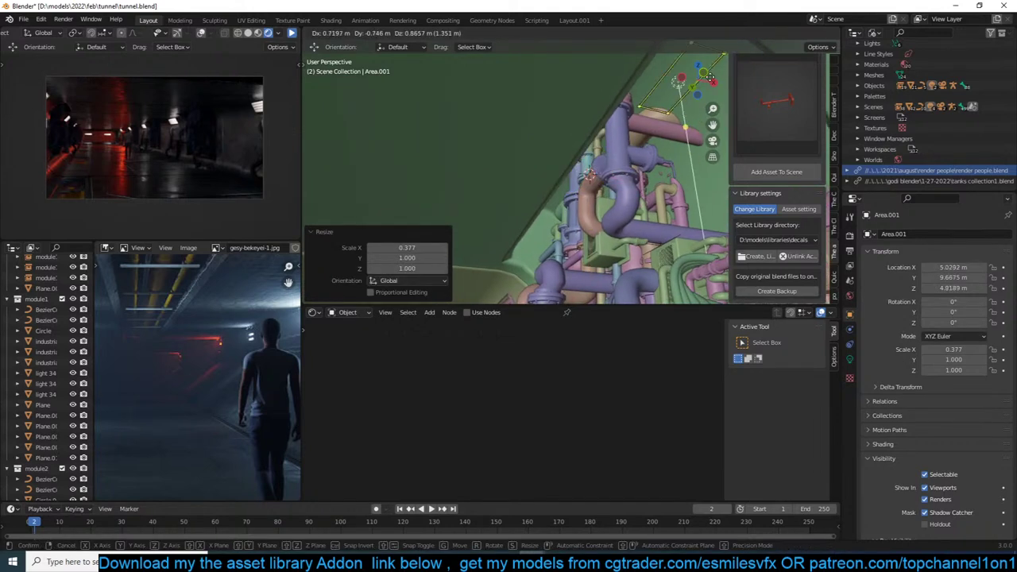
click(707, 76)
Set the area light's power to 100 W.
click(849, 359)
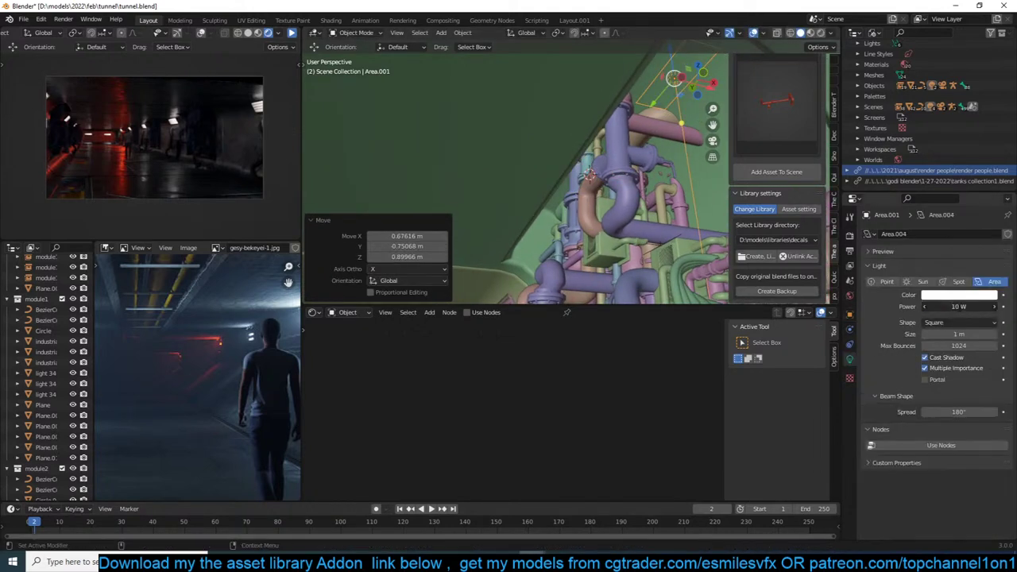
double_click(959, 306)
text(100)
key(Return)
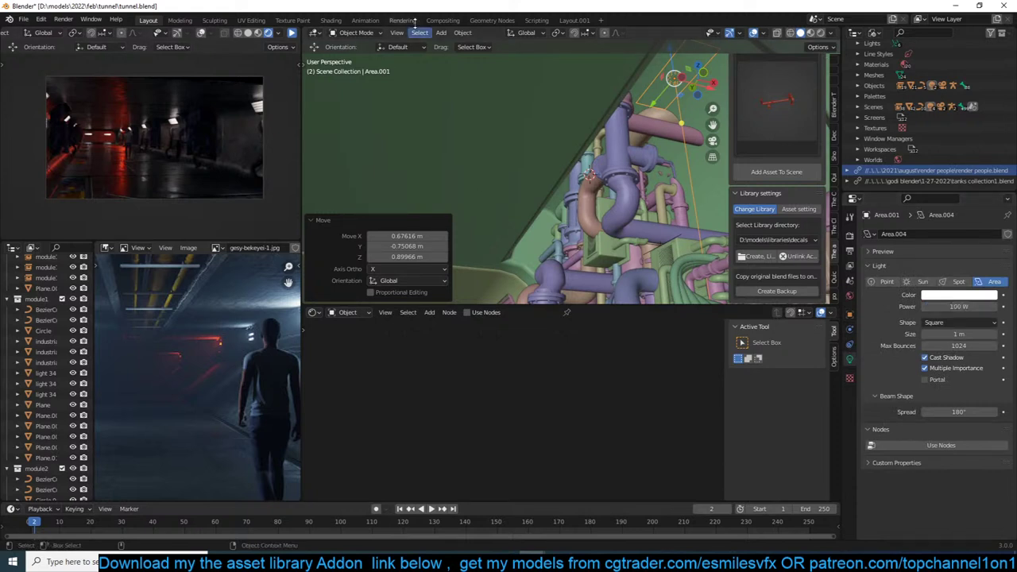
Resume the rendered viewport preview and save the file.
click(292, 34)
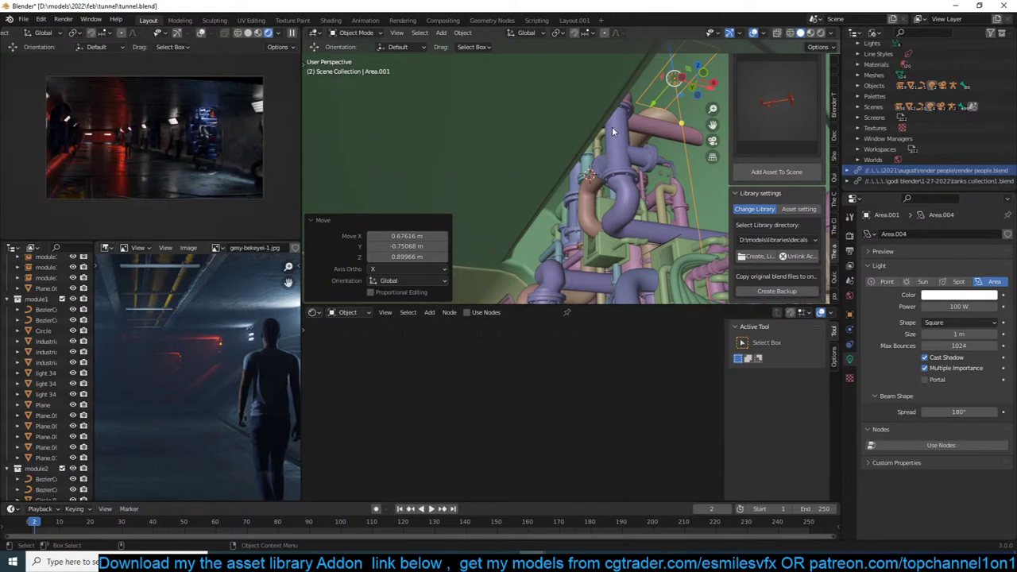
middle_drag(612, 126, 604, 161)
key(ctrl+s)
Set the recess area light's color to light blue, hue 0.573 and saturation 0.831, and save the file.
click(566, 257)
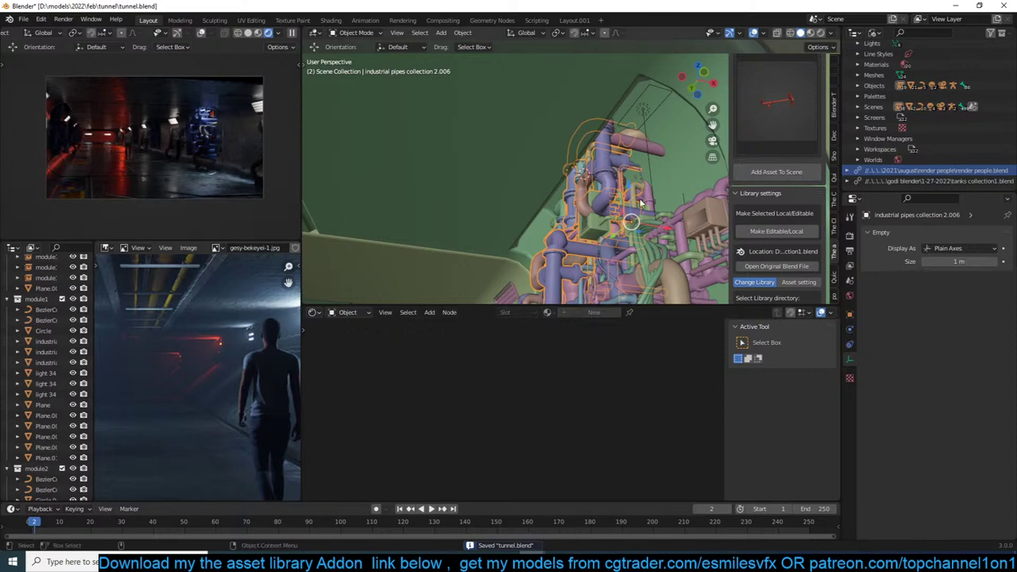
middle_drag(651, 170, 668, 151)
click(643, 117)
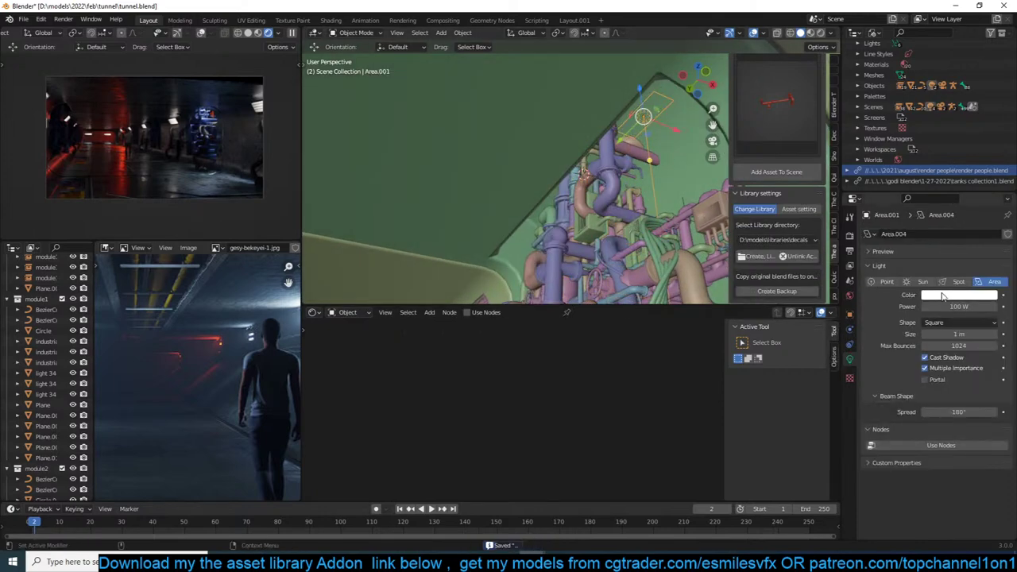
click(959, 295)
click(942, 210)
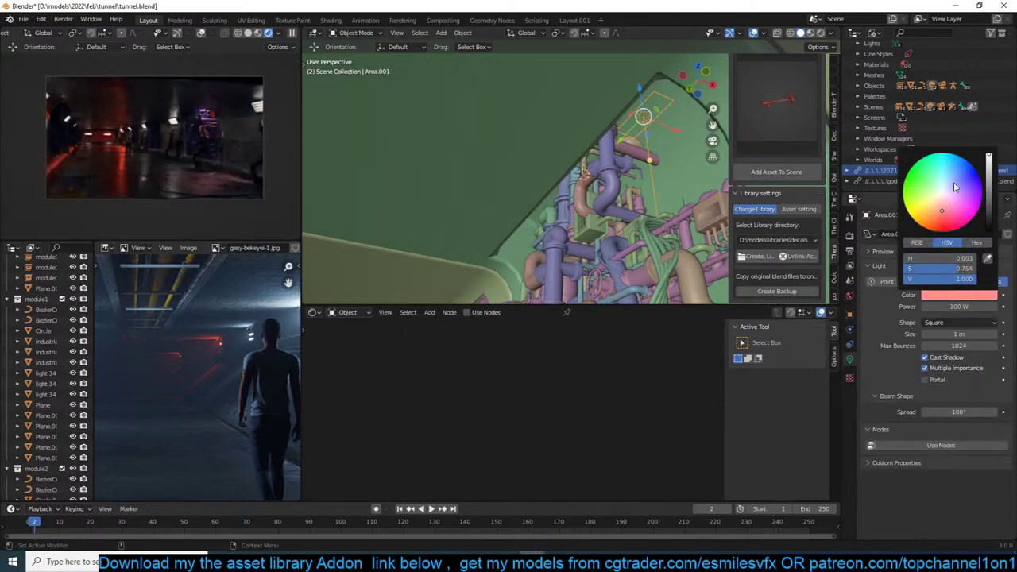
click(951, 175)
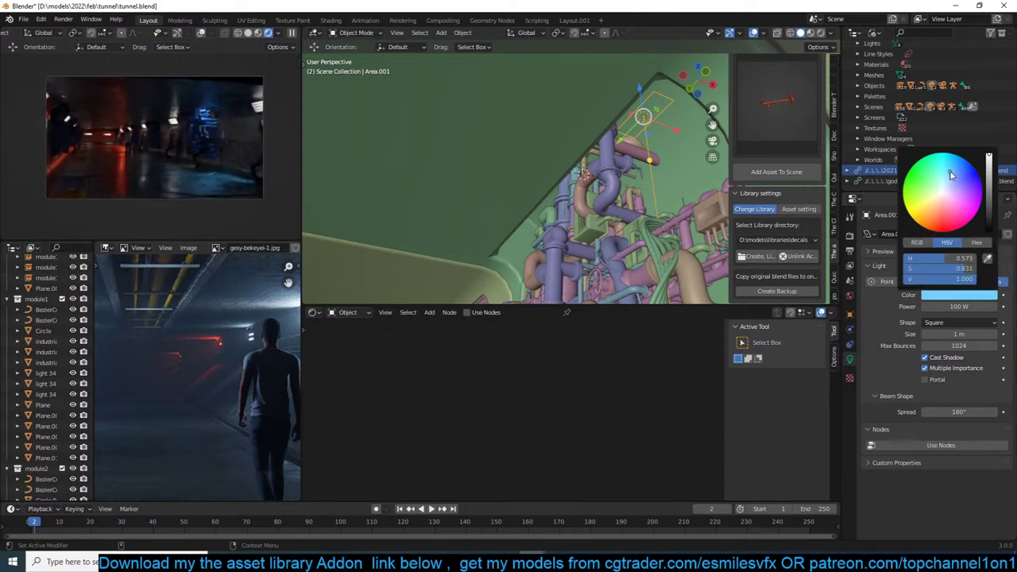
key(ctrl+s)
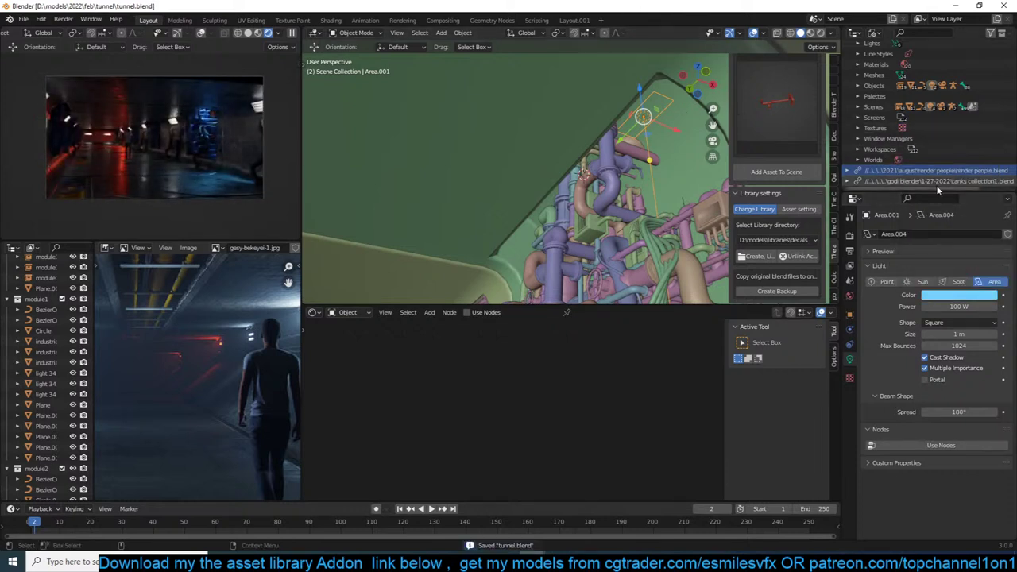
Reload the linked tanks collection1.blend library.
click(926, 182)
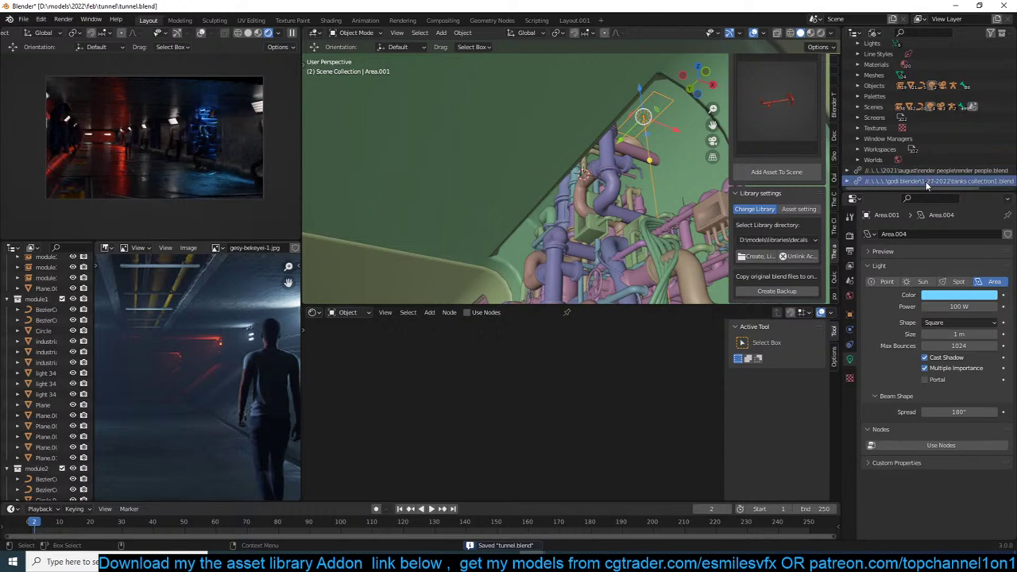
right_click(945, 181)
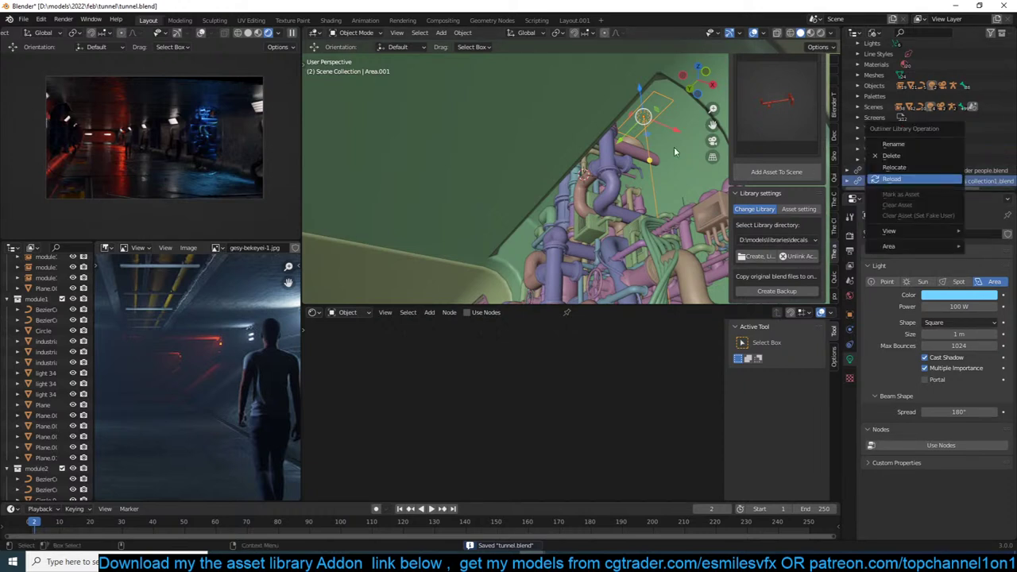
click(625, 174)
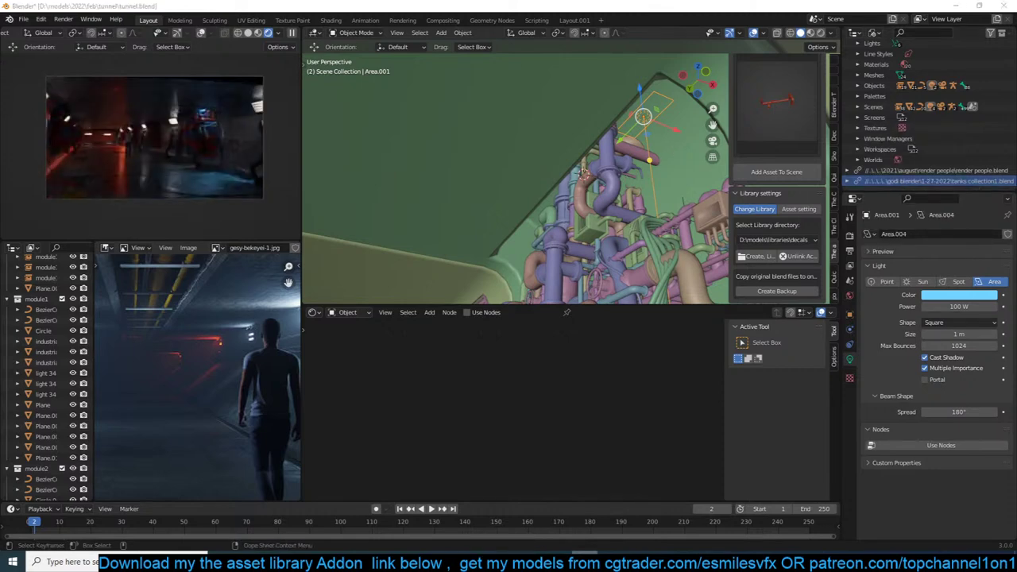
click(584, 561)
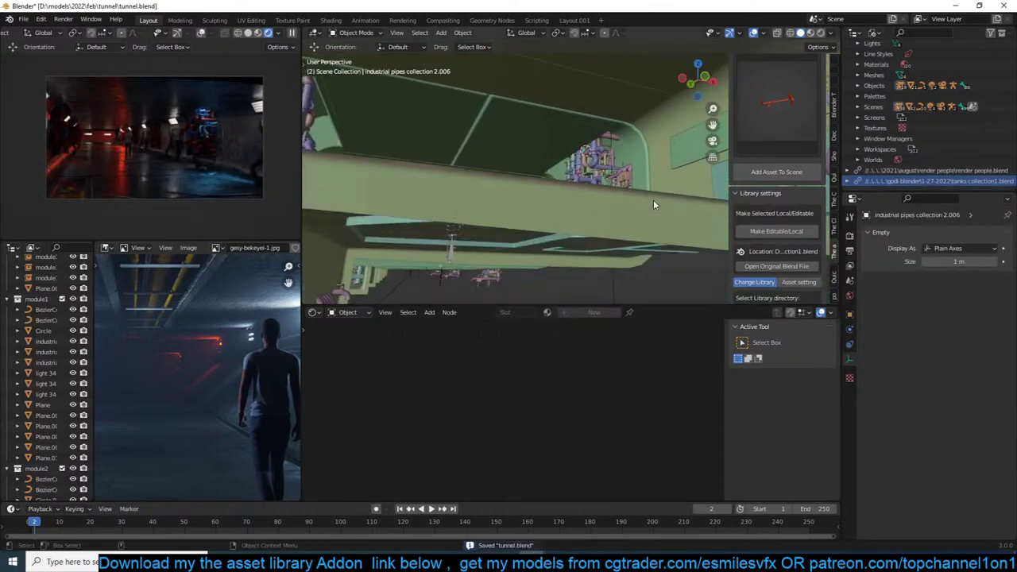
middle_drag(653, 200, 651, 205)
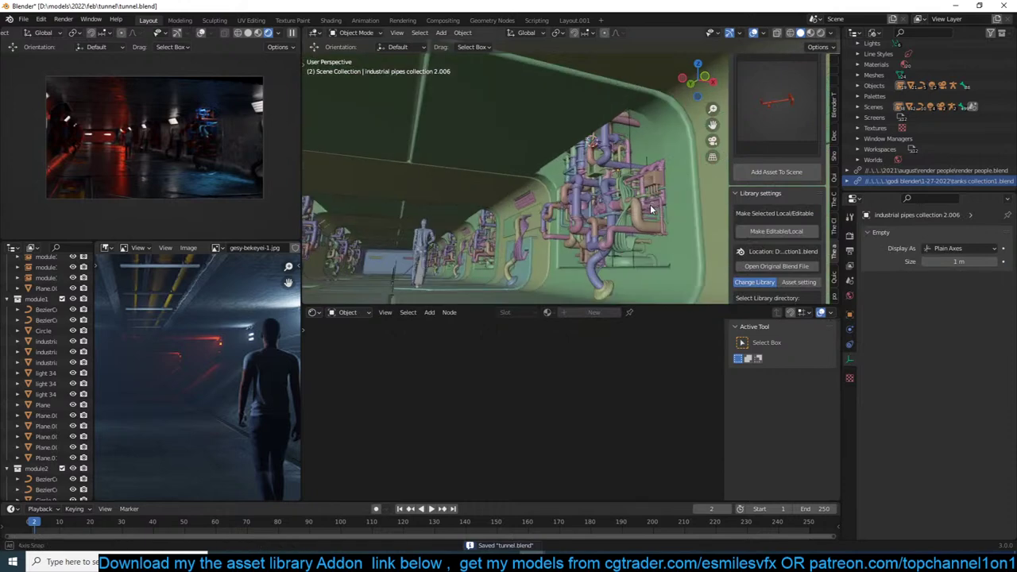
mouse_move(482, 529)
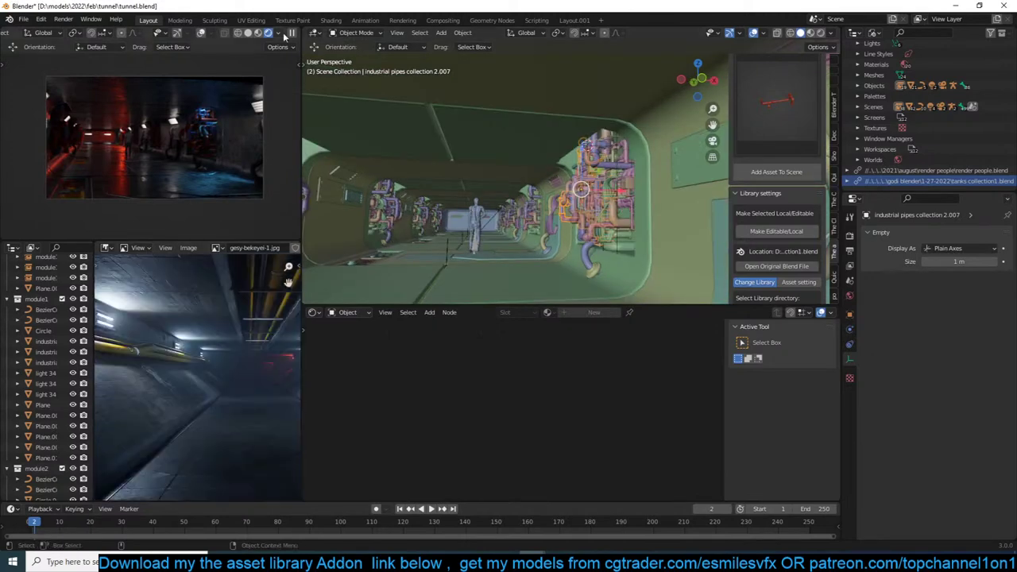
Check the tunnel's lighting through the camera in Material Preview shading, and return that view to Rendered shading.
click(260, 33)
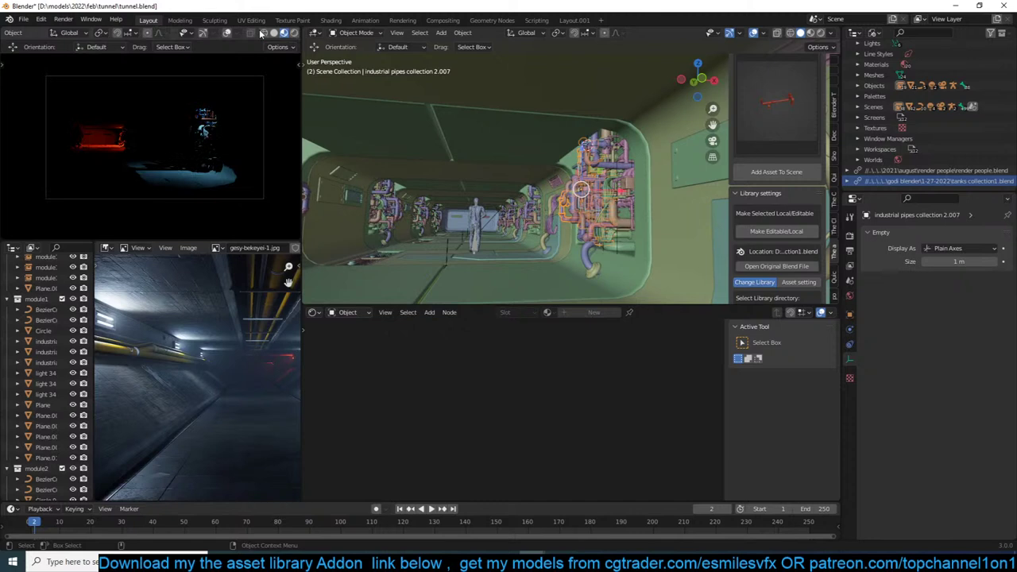
click(261, 34)
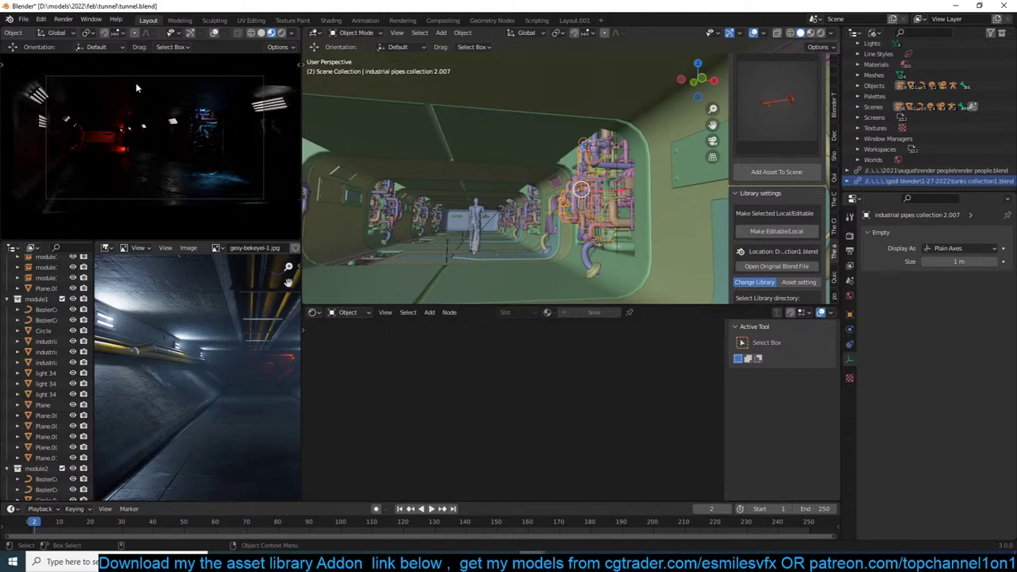
middle_drag(409, 115, 460, 140)
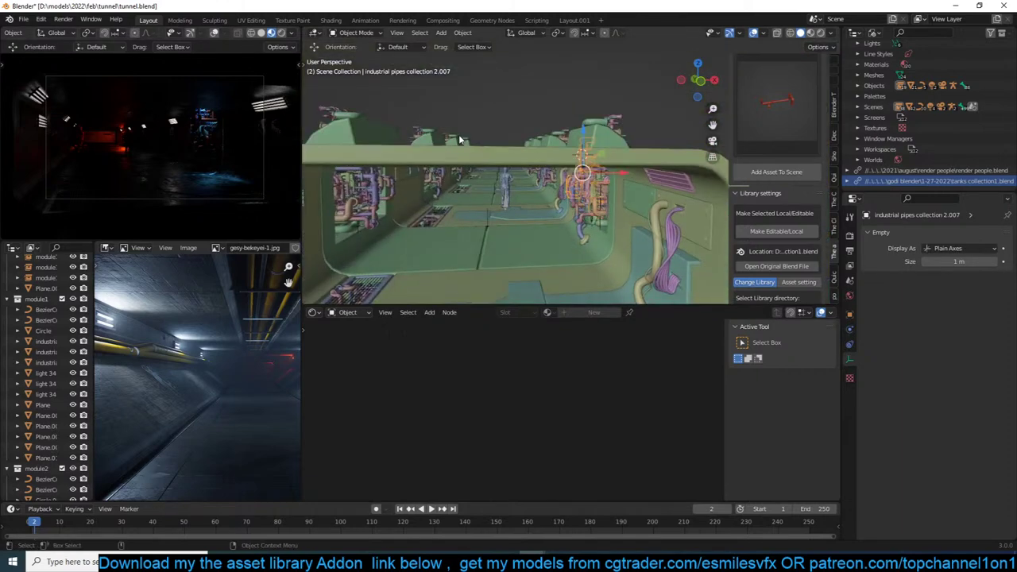
click(456, 139)
middle_drag(524, 100, 514, 88)
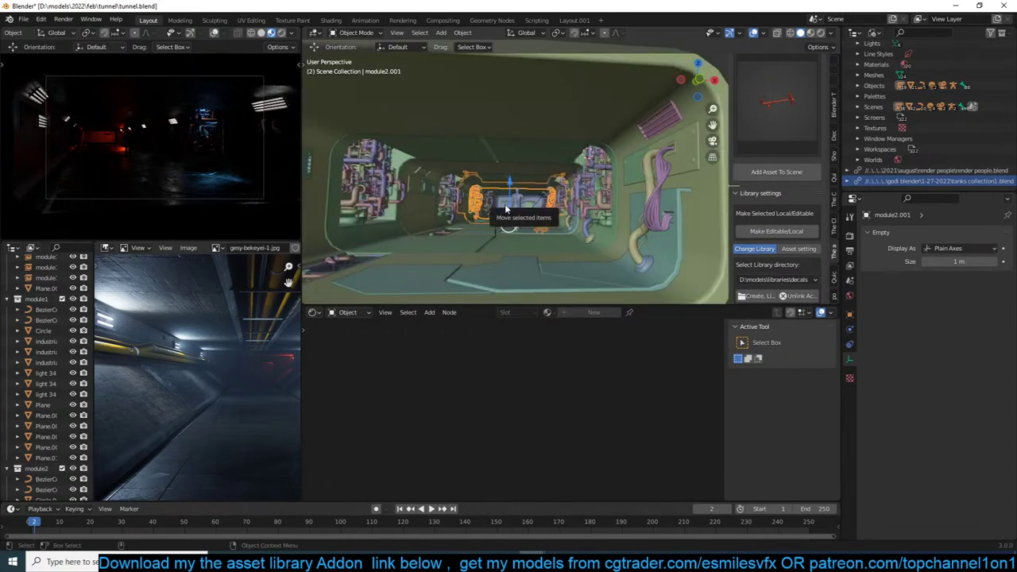
scroll(506, 209, down, 4)
middle_drag(507, 209, 527, 204)
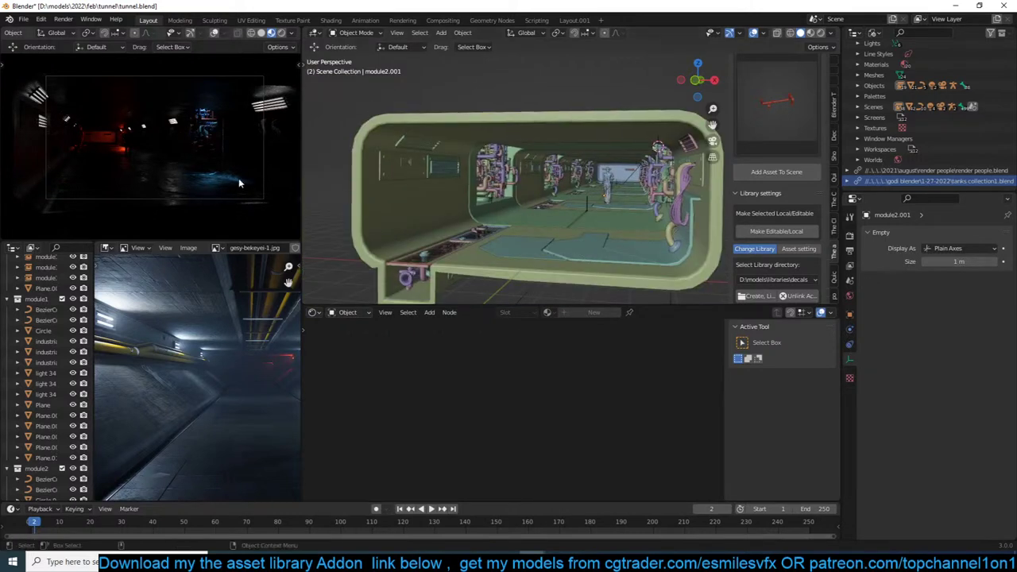
scroll(136, 169, up, 2)
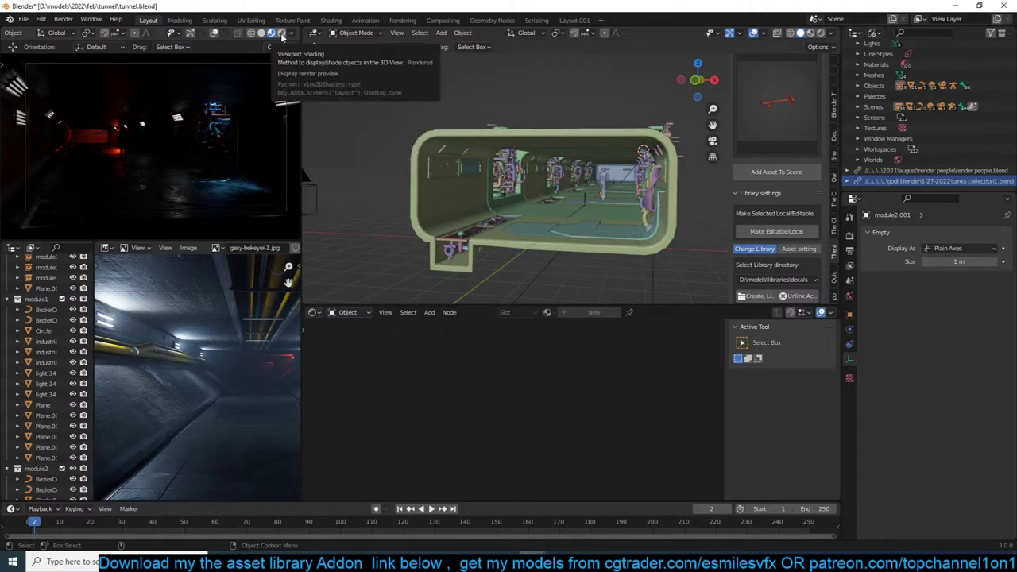
click(282, 34)
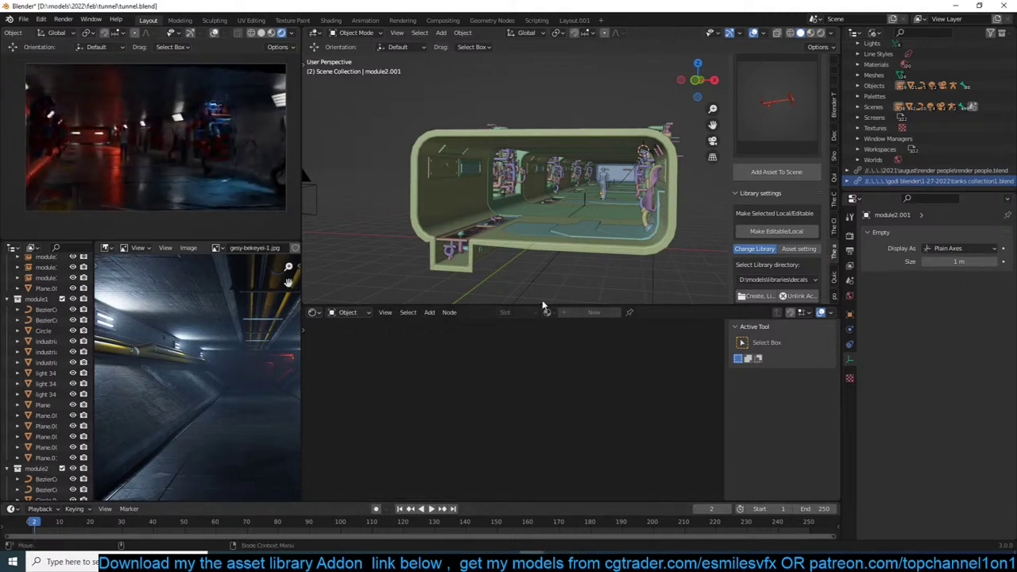
Set the Emission strength of the ceiling light panel's light.001 material to 5.
scroll(534, 194, up, 5)
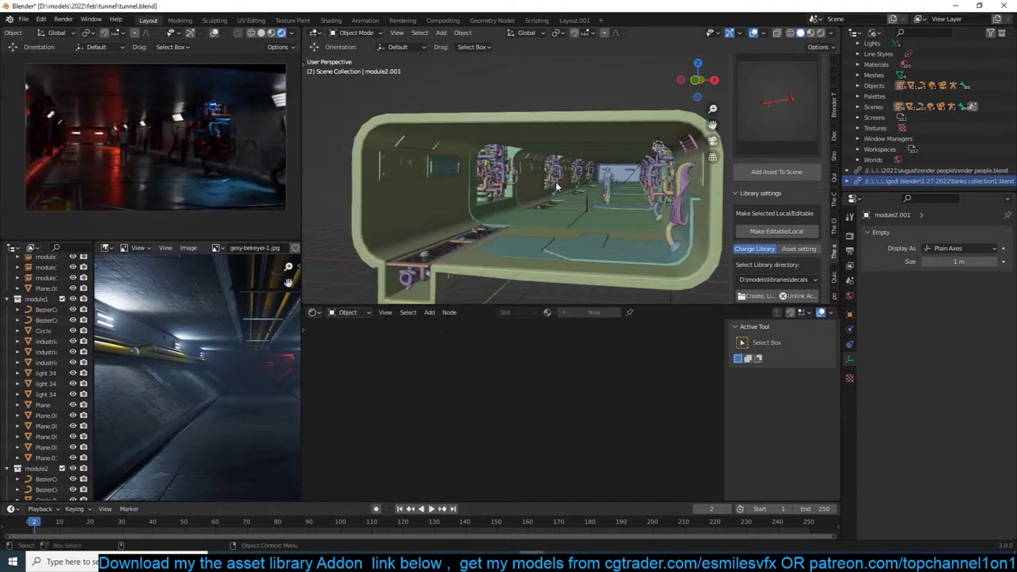
click(387, 145)
middle_drag(633, 412, 614, 421)
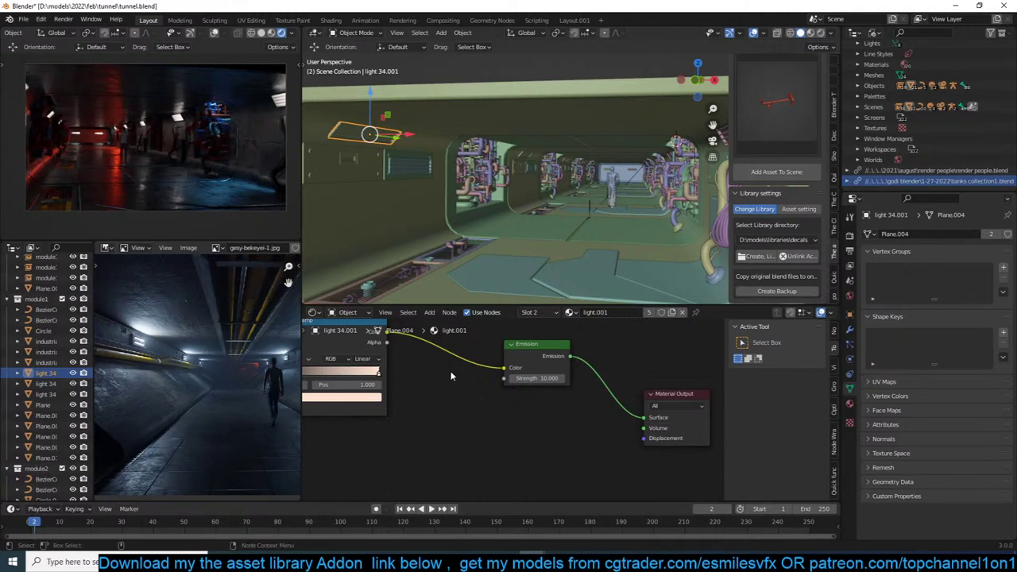
click(524, 378)
text(5)
key(Return)
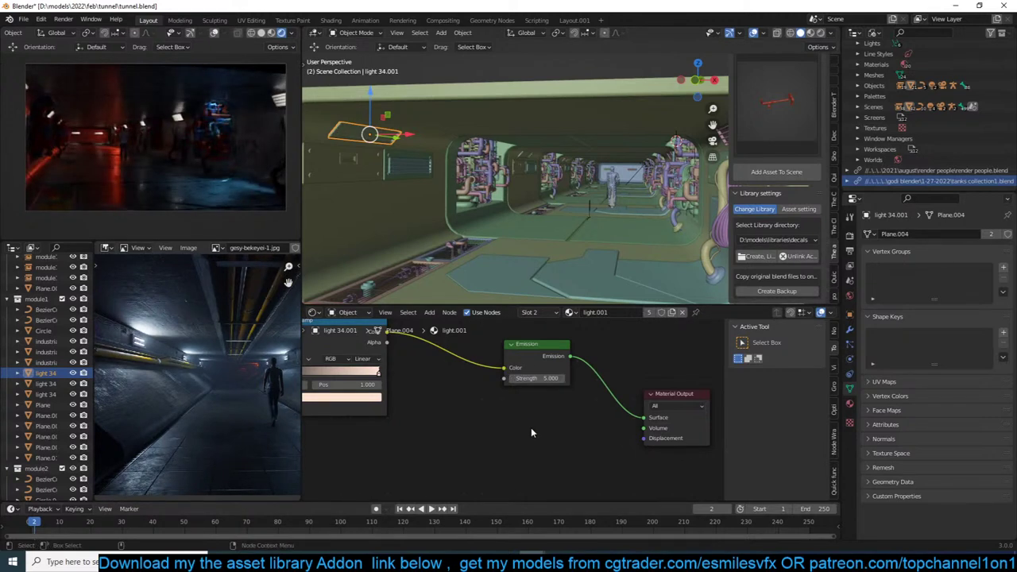
Hide the two light panels in the nearest tunnel module to check their effect on the render, and unhide them.
scroll(543, 183, down, 5)
middle_drag(541, 182, 543, 182)
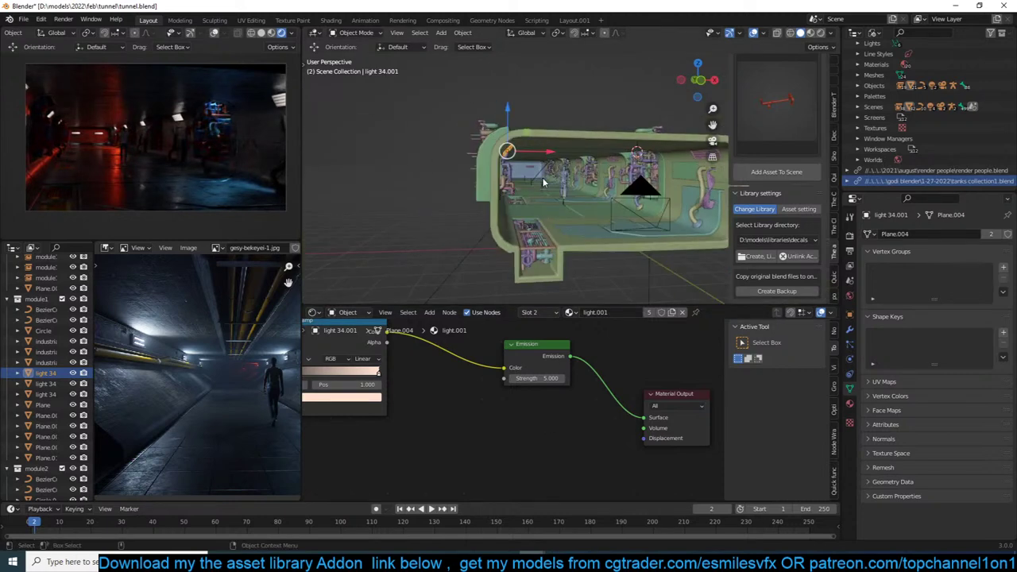
key(h)
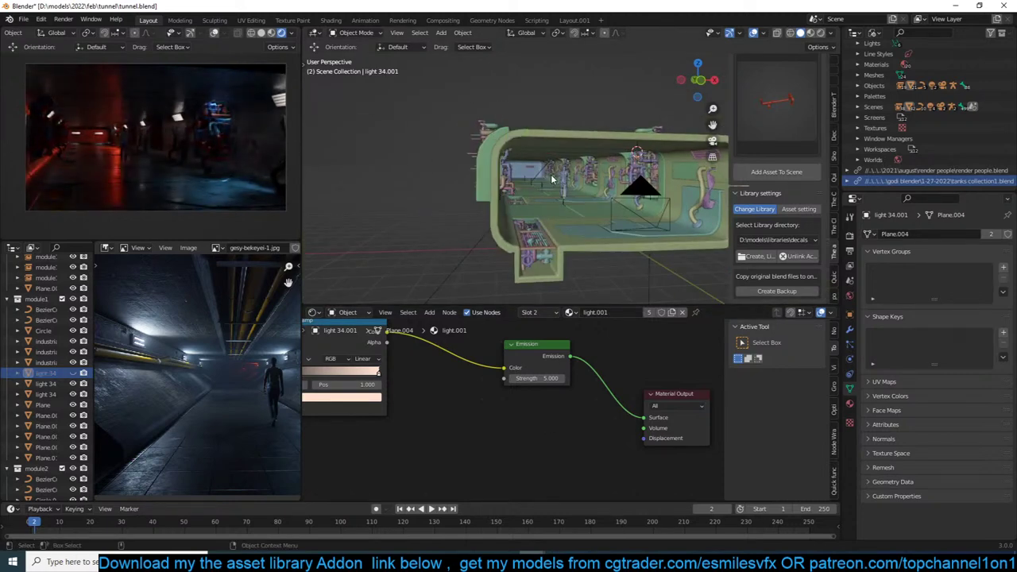
middle_drag(620, 168, 579, 171)
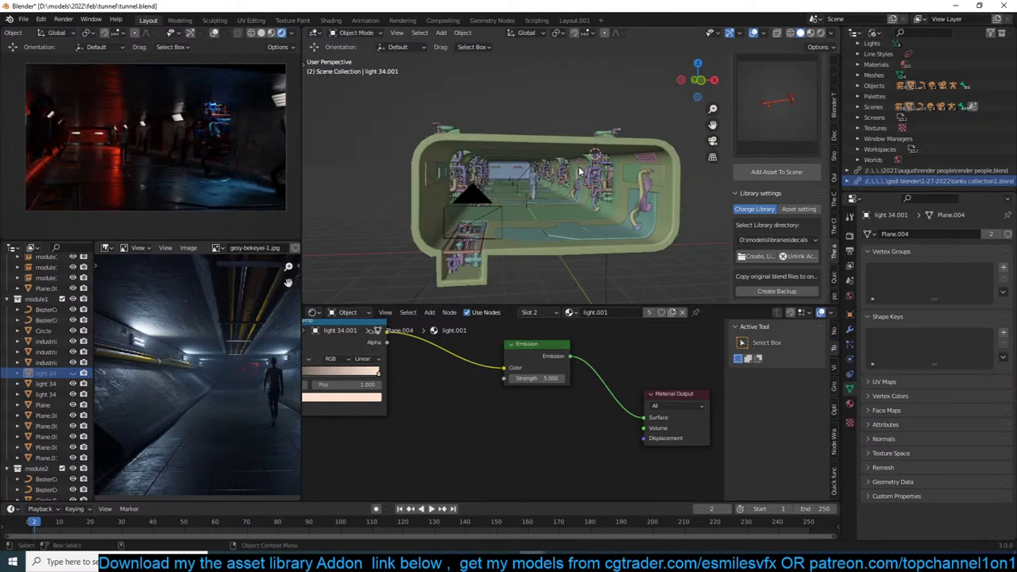
click(643, 174)
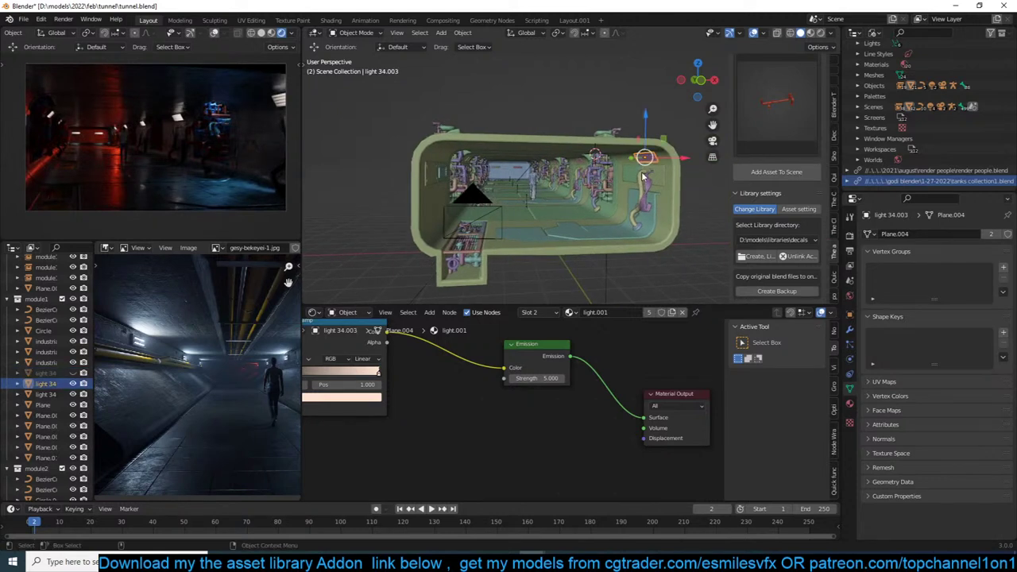
key(h)
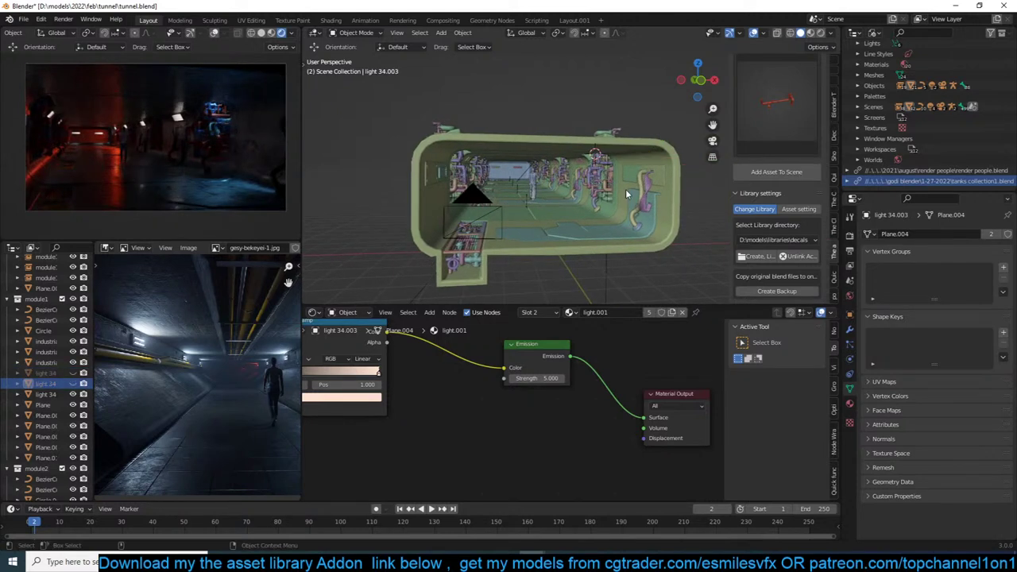
key(alt+h)
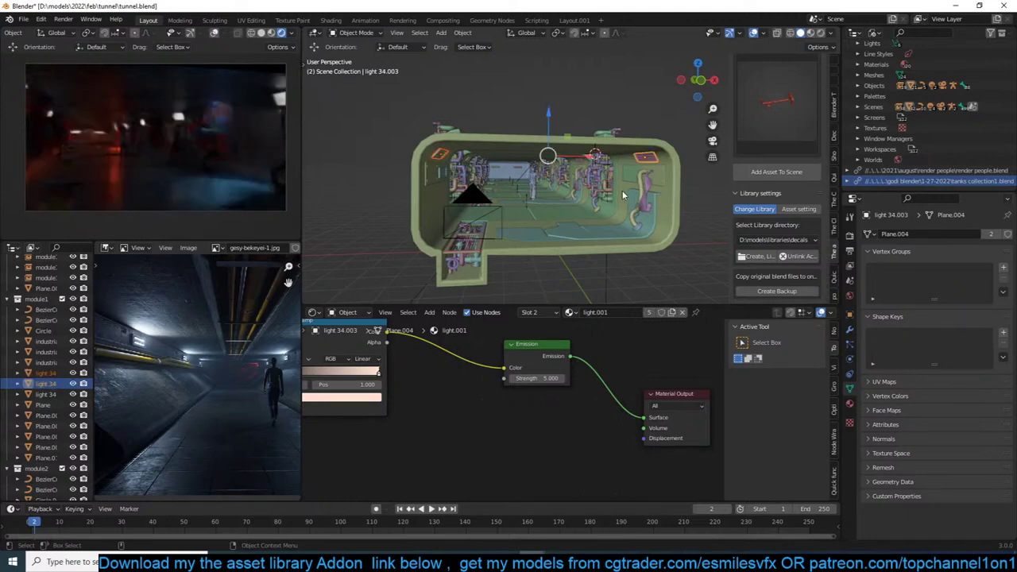
Clear the object selection and save the file.
key(alt+a)
middle_drag(623, 195, 599, 197)
key(ctrl+s)
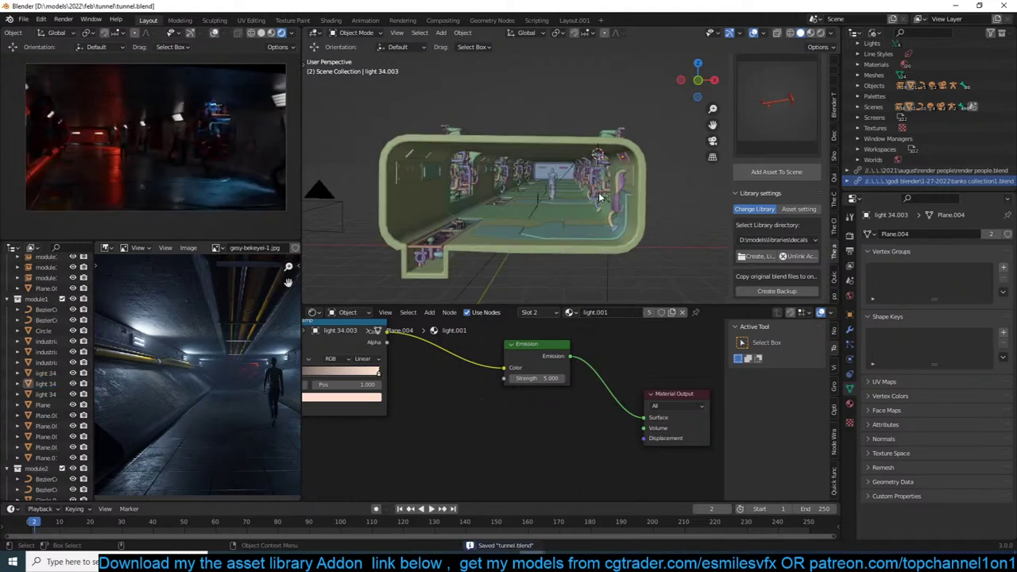
Add a 2 m cube at the 3D cursor in the top view and pause the rendered viewport preview.
scroll(600, 196, up, 4)
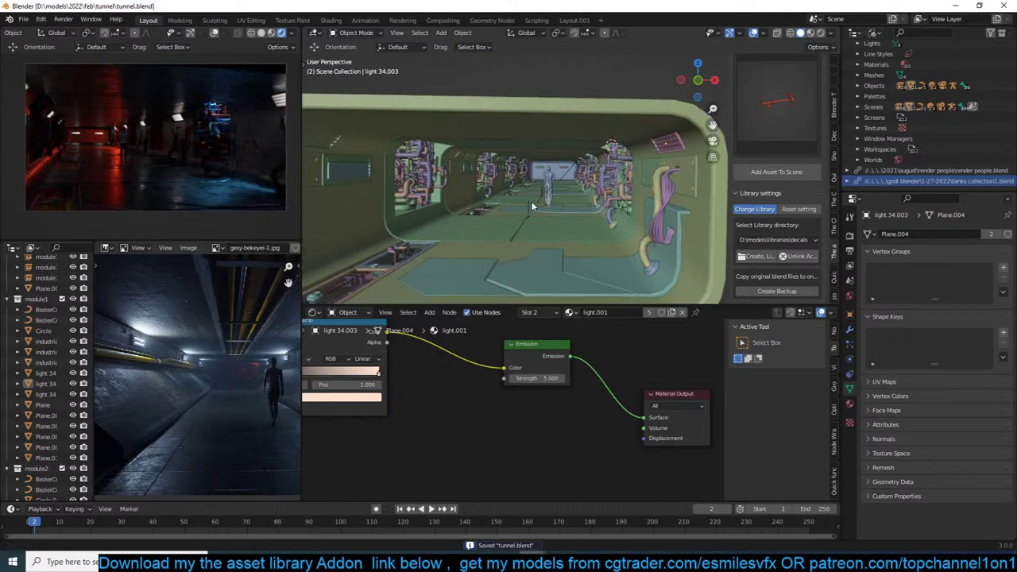
scroll(533, 206, down, 3)
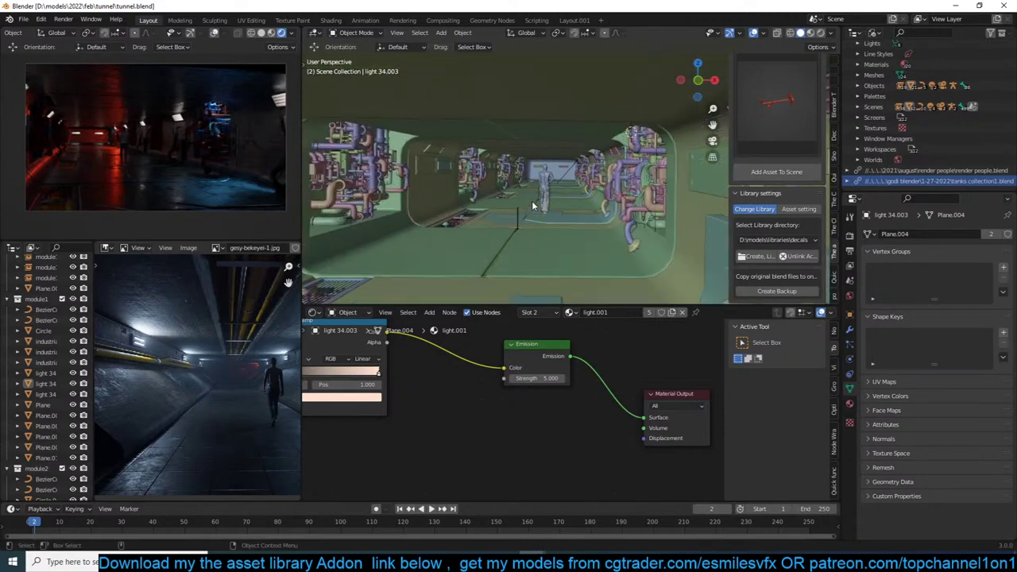
scroll(531, 200, down, 2)
key(KP_7)
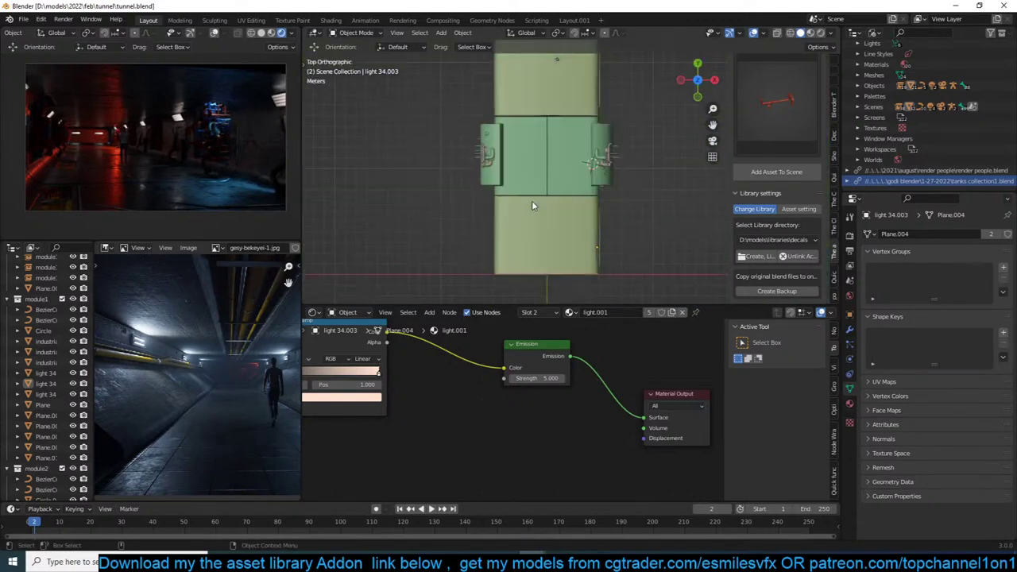
scroll(532, 200, down, 3)
key(shift+a)
mouse_move(519, 35)
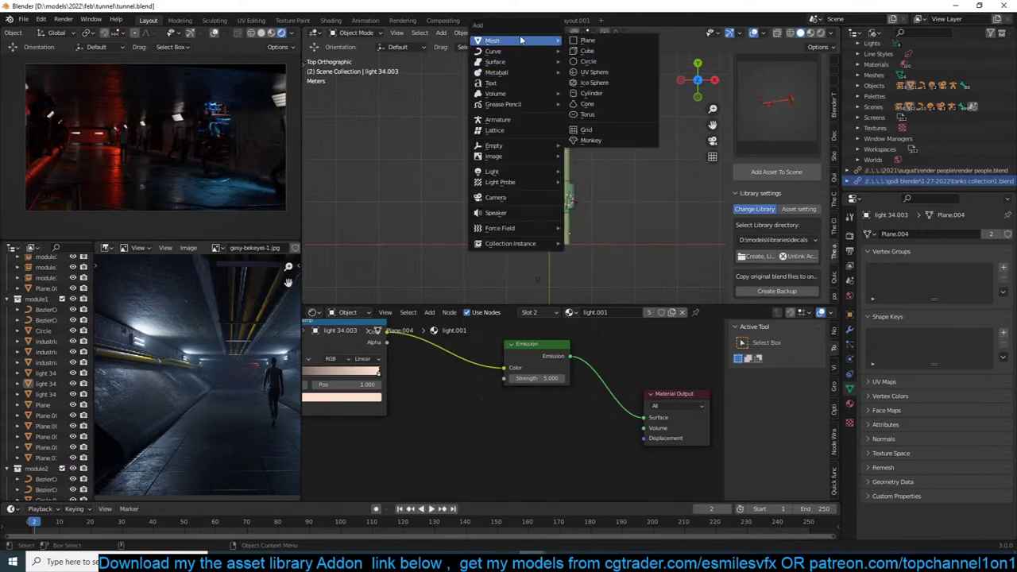
click(589, 53)
scroll(290, 34, down, 1)
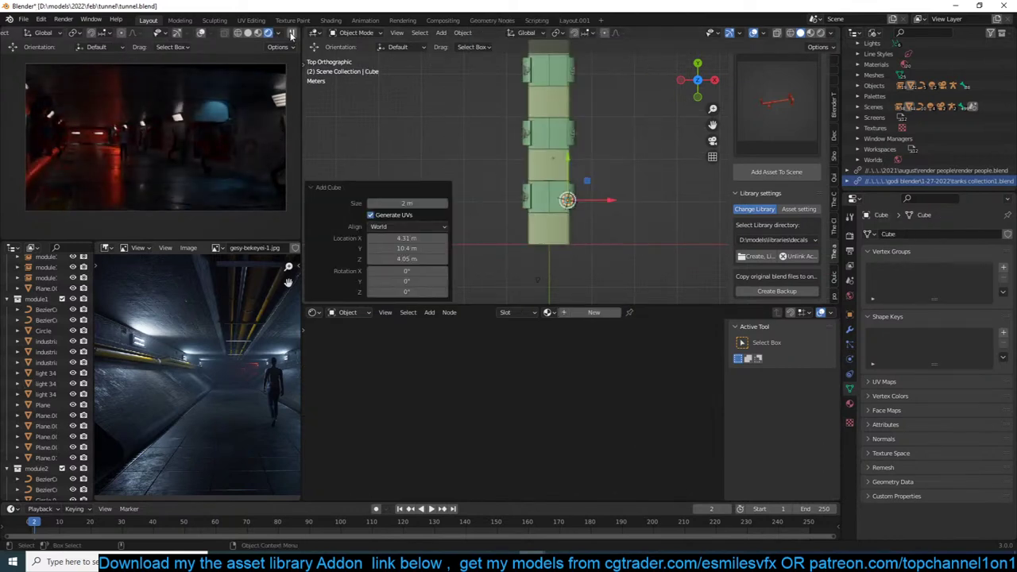
click(291, 34)
scroll(606, 115, down, 4)
shift+middle_drag(580, 159, 543, 194)
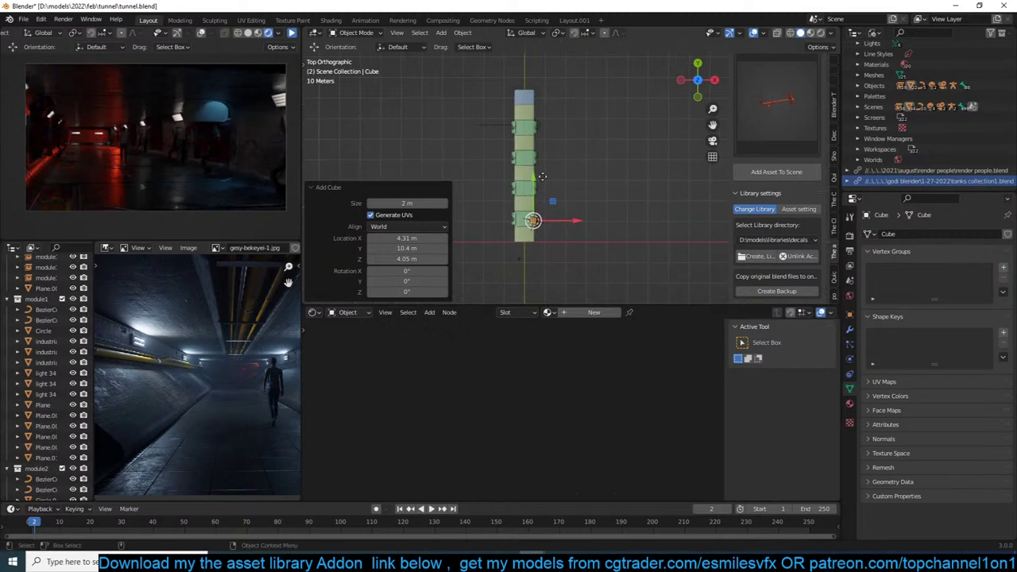
Move the cube about -12.6 m in X and 33.2 m in Y beside the tunnel, and enlarge it uniformly past the tunnel's width.
key(g)
click(517, 128)
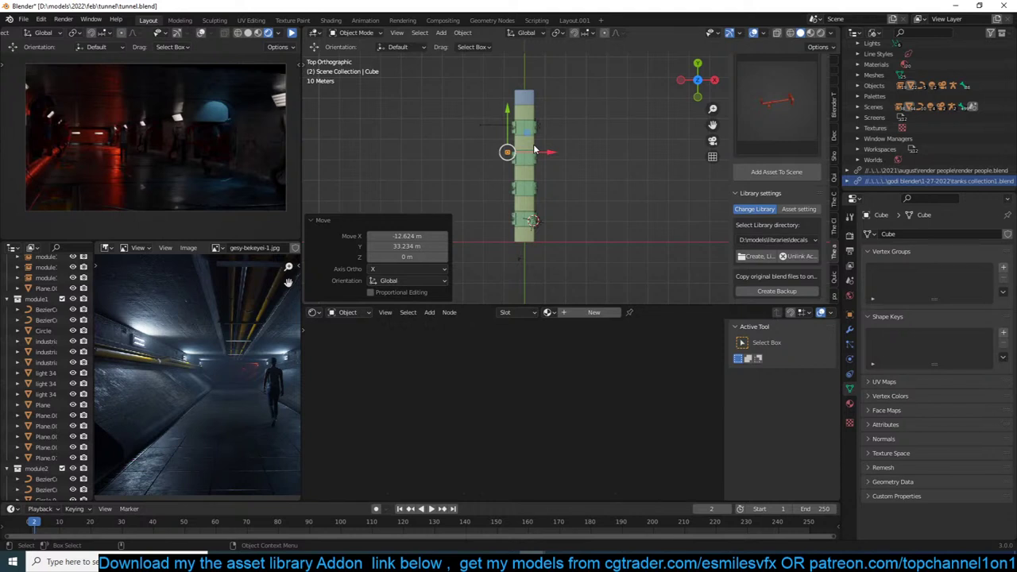
scroll(539, 151, up, 2)
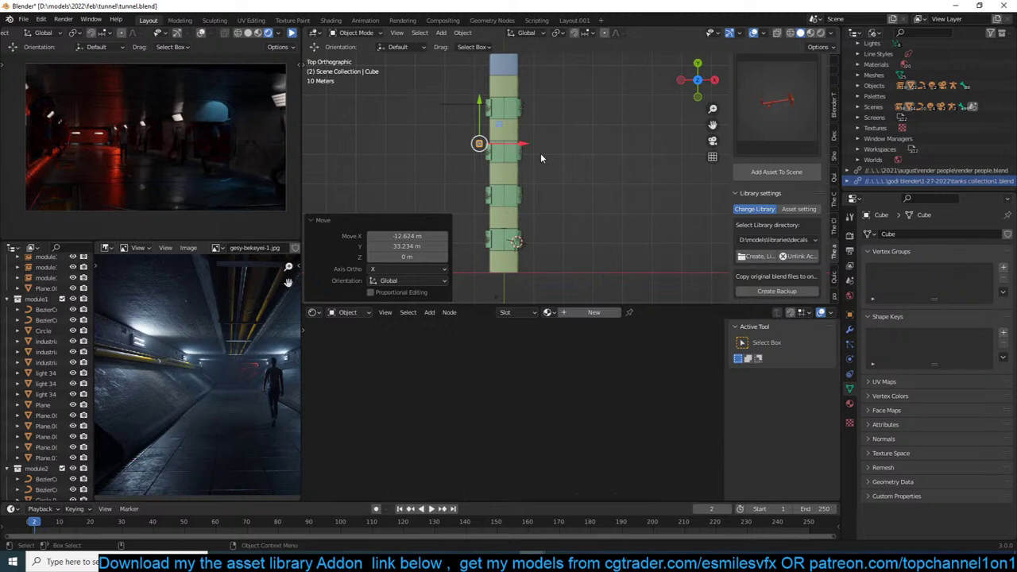
scroll(543, 155, down, 2)
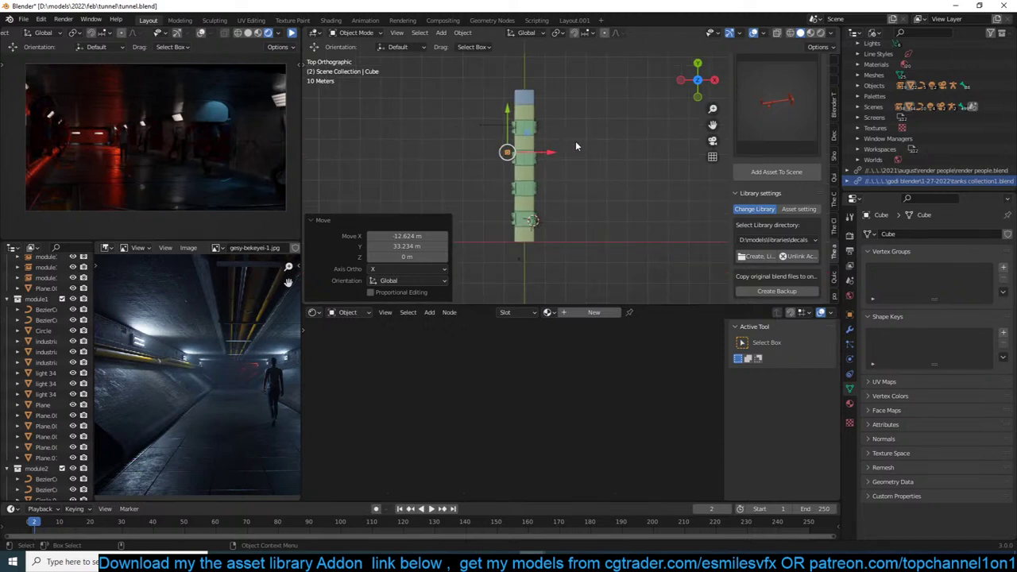
key(s)
click(640, 159)
key(s)
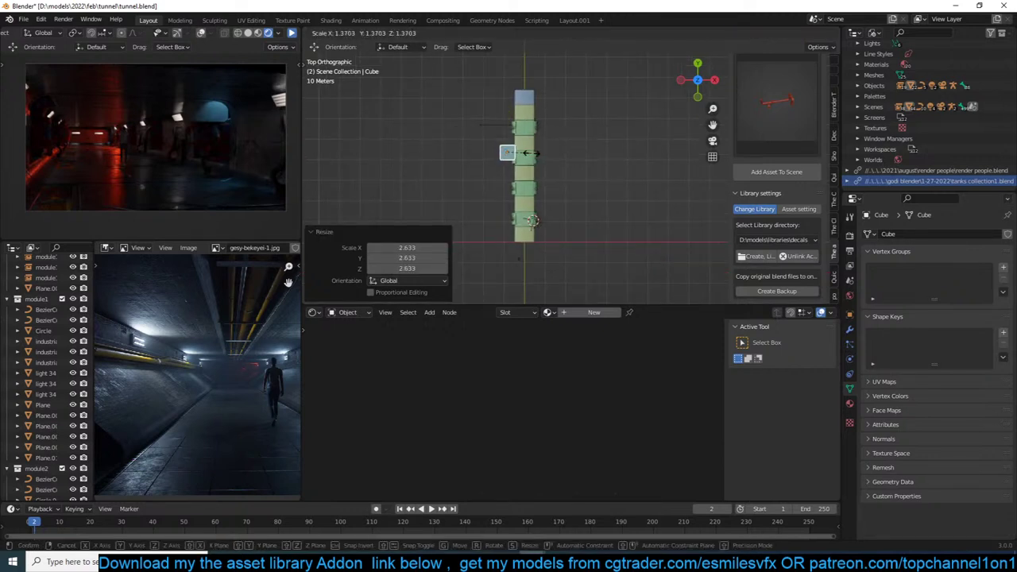
click(537, 153)
Move the cube onto the tunnel and stretch it along Y to roughly the tunnel's length, briefly hiding it to check coverage.
key(g)
click(523, 157)
key(s)
key(y)
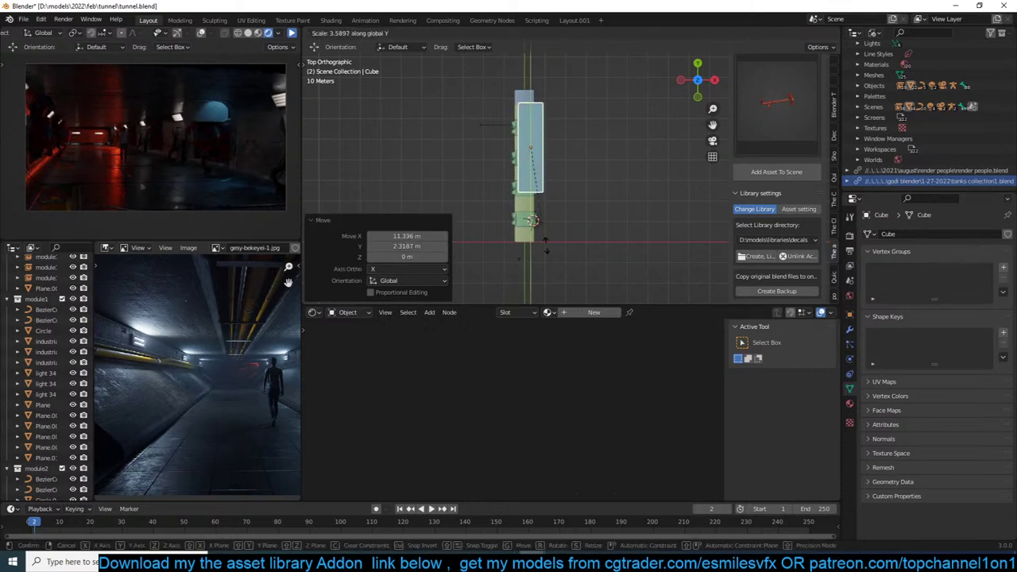
click(549, 294)
key(h)
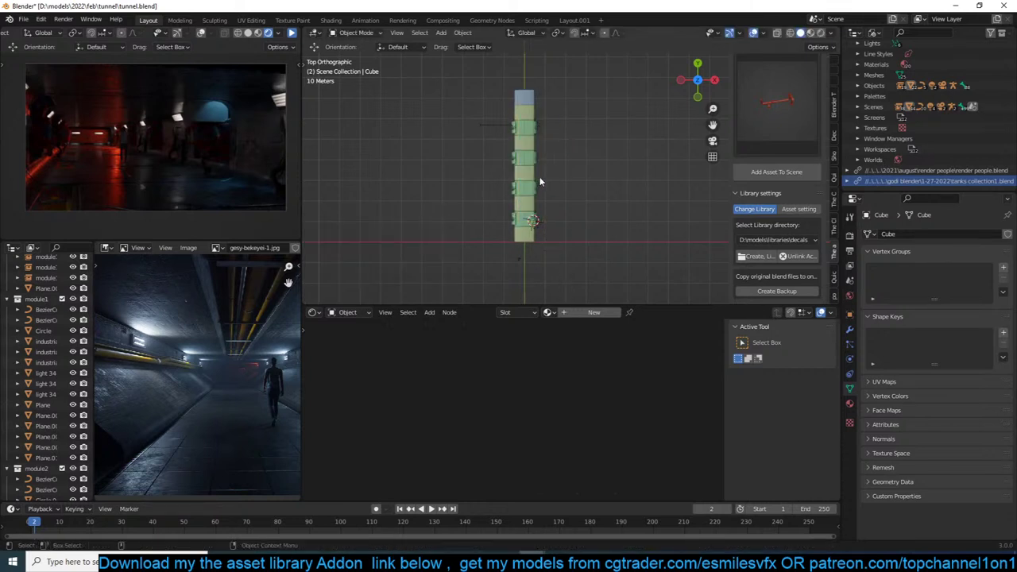
key(alt+h)
Centre the stretched cube over the tunnel and scale it by about 1.22 along X.
key(g)
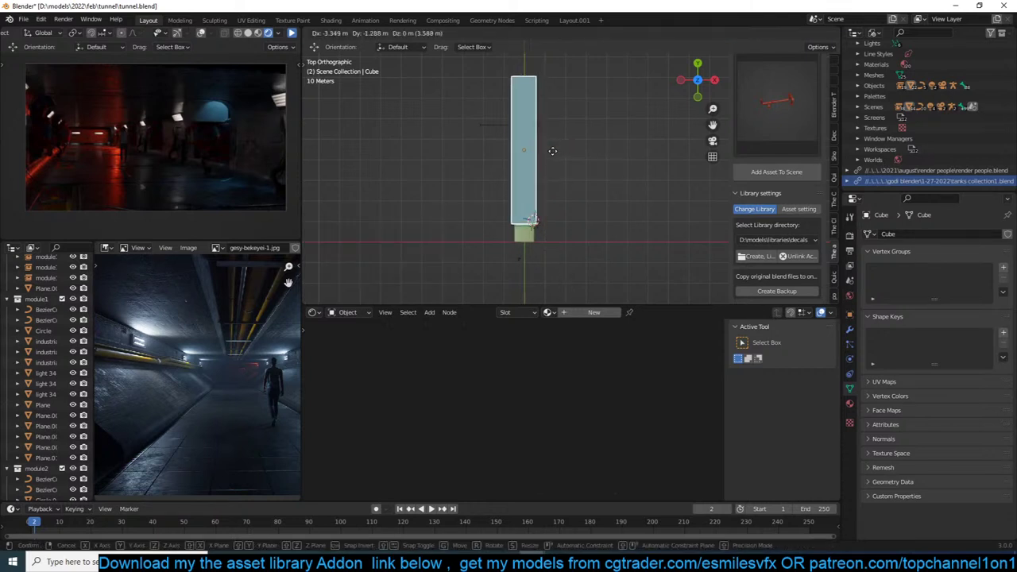
click(552, 150)
key(s)
key(x)
click(560, 154)
In the front view, flatten the cube vertically and move it about 0.42 m in X and -1.5 m in Z around the tunnel's profile.
key(KP_1)
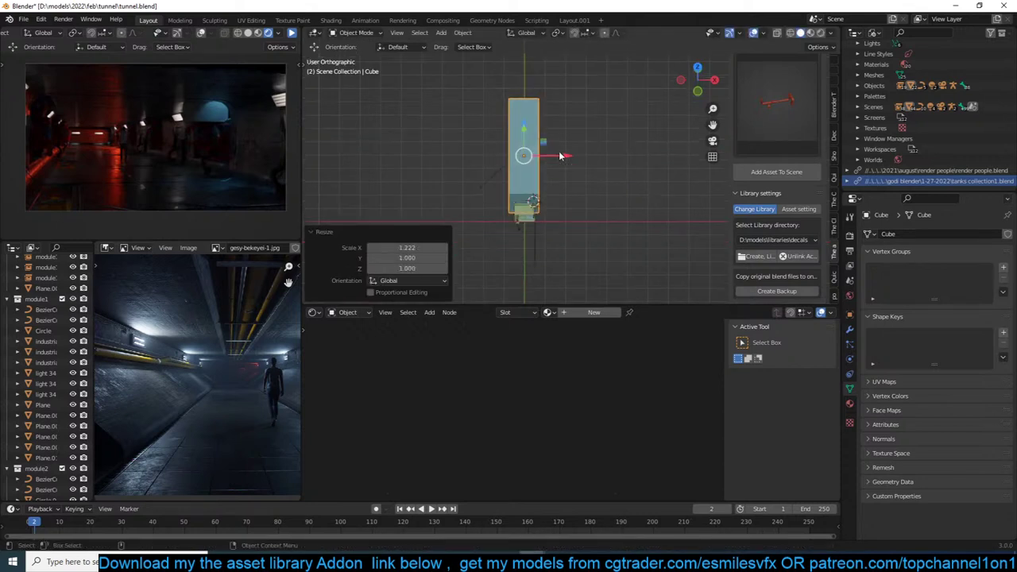
mouse_move(560, 156)
middle_down()
mouse_move(408, 188)
mouse_move(541, 172)
mouse_move(545, 148)
middle_up()
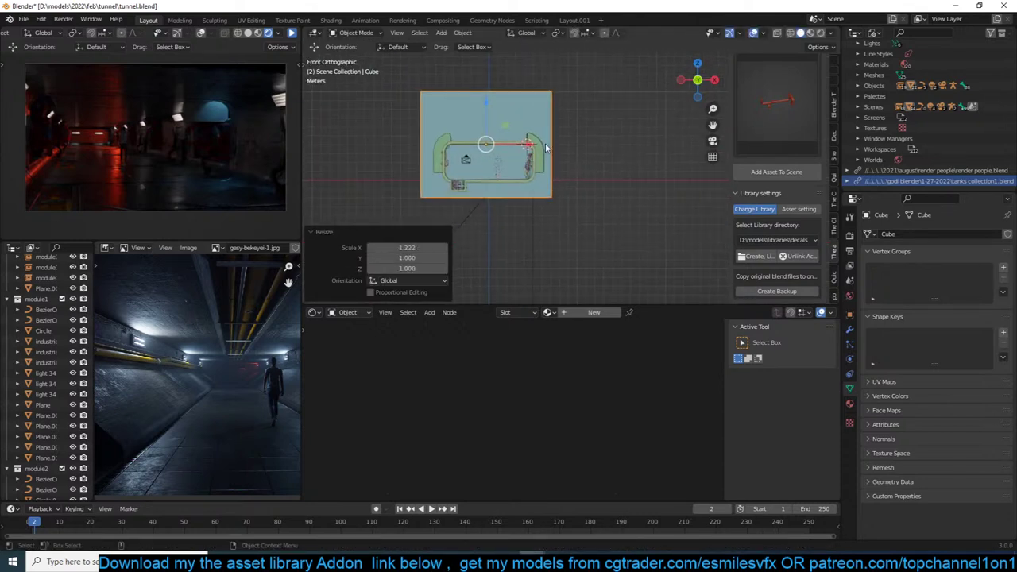
key(g)
click(554, 123)
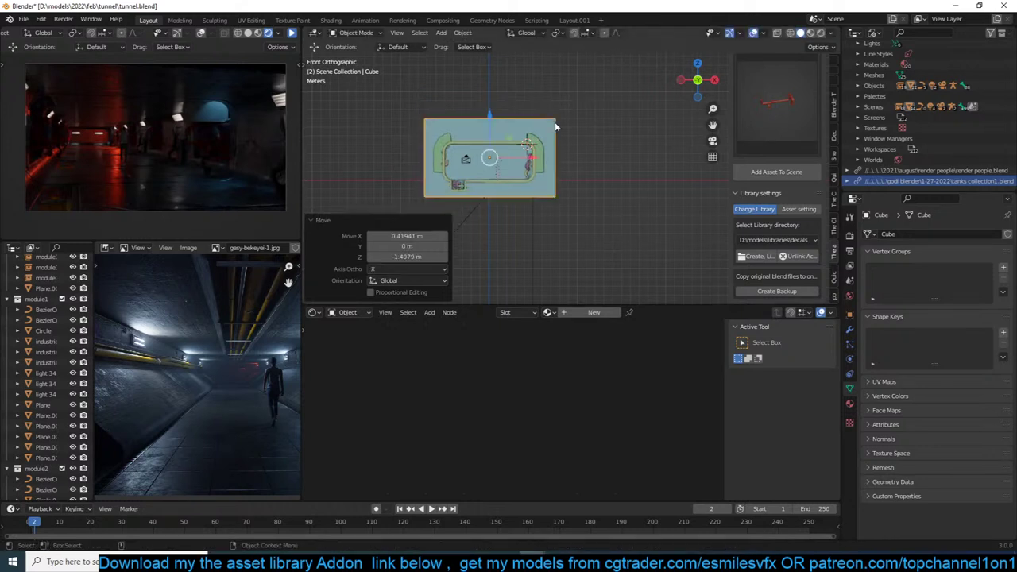
In a wireframe top view, move the cube about -8.8 m along Y to cover the tunnel's near end.
key(KP_7)
scroll(553, 121, down, 5)
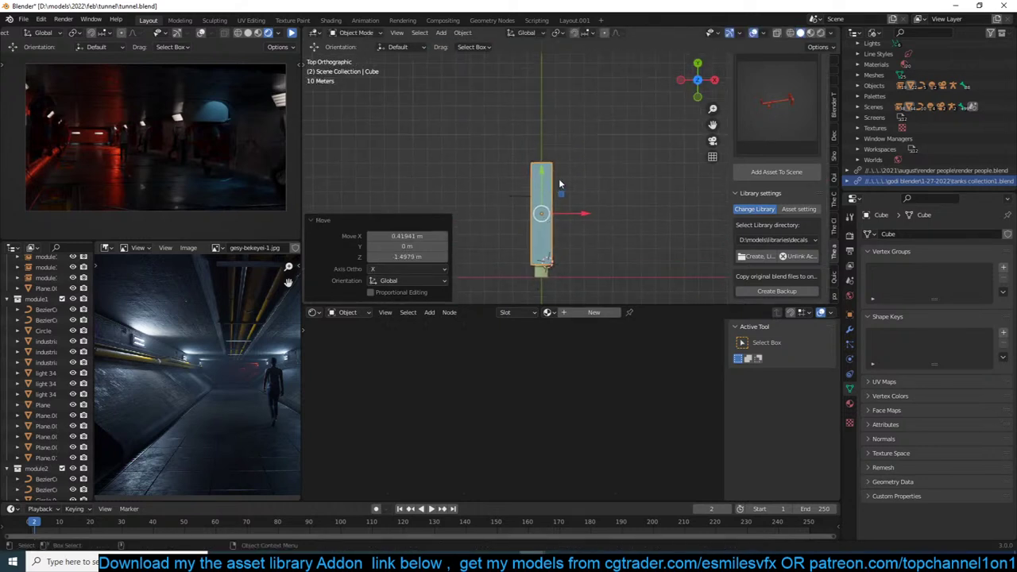
key(z)
click(502, 193)
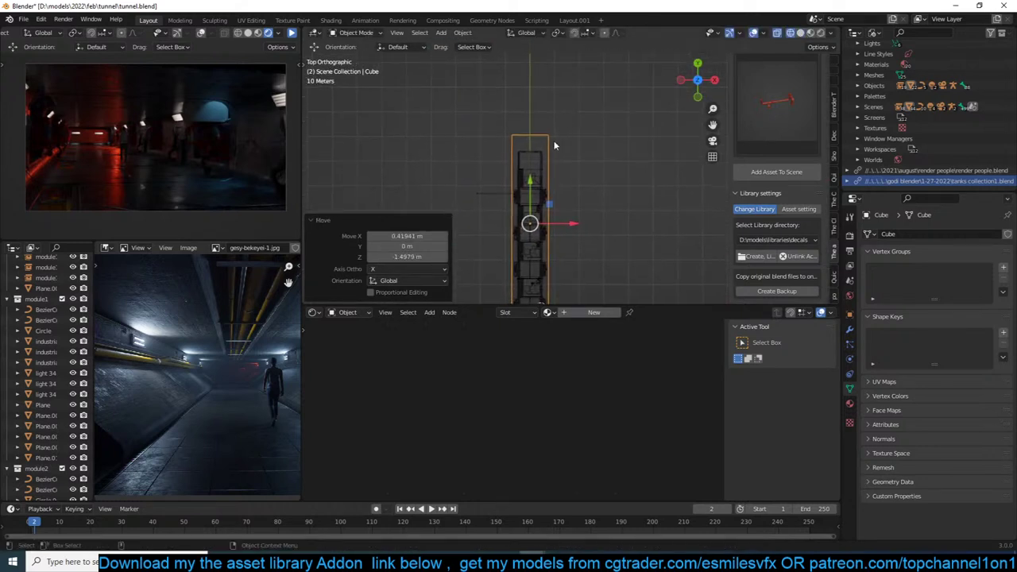
shift+middle_drag(569, 82, 580, 55)
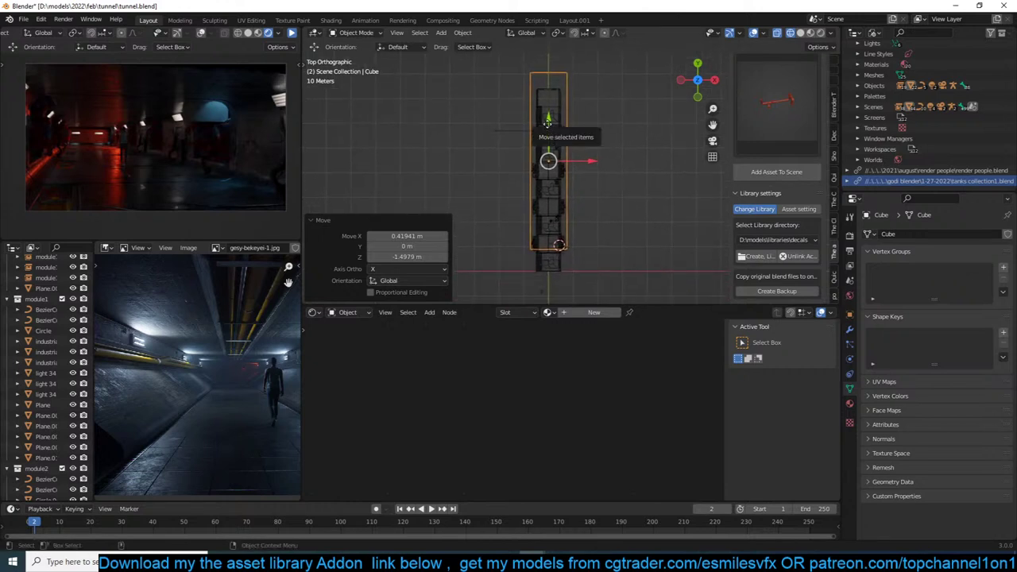
key(g)
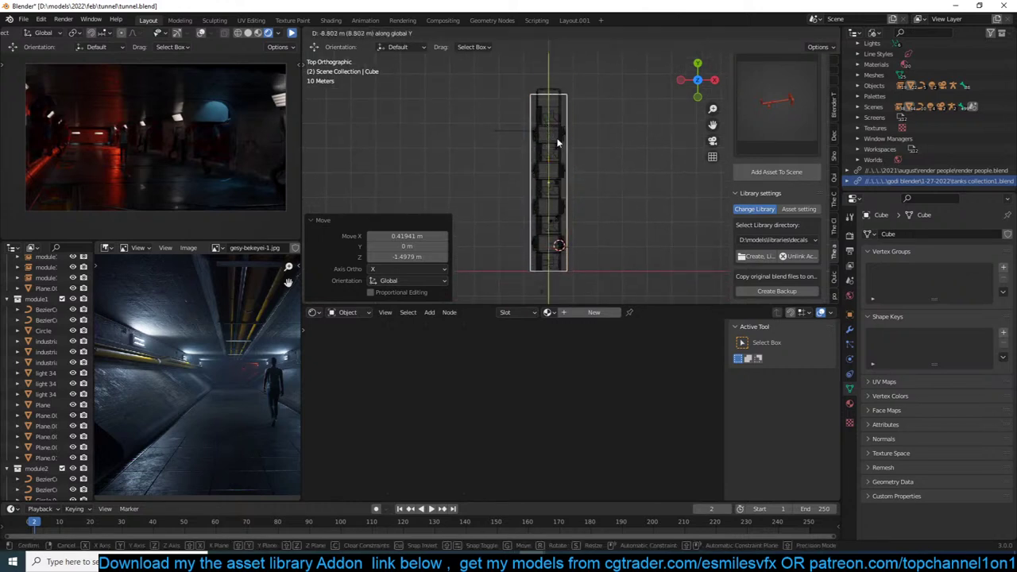
click(556, 141)
Extend the cube's far-end vertices along Y past the end of the tunnel, and save the file in solid shading.
key(Tab)
drag(504, 76, 593, 97)
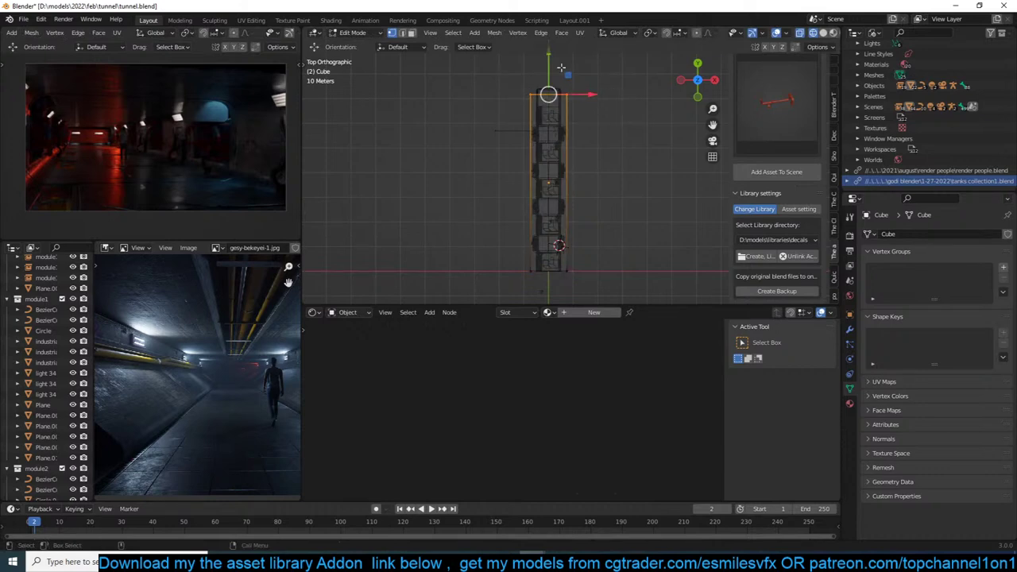
drag(548, 61, 549, 51)
key(Tab)
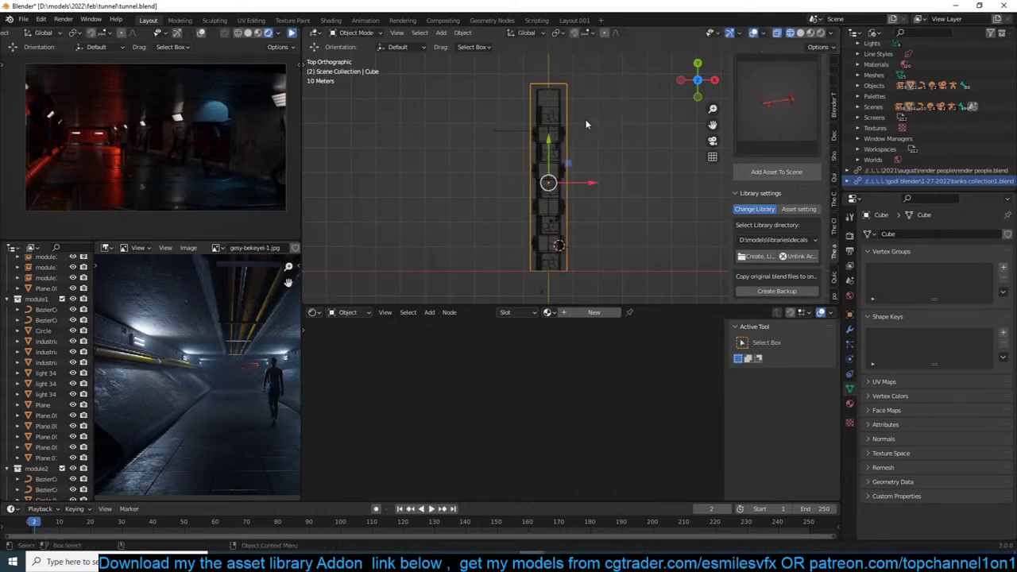
mouse_move(585, 124)
middle_down()
mouse_move(604, 95)
mouse_move(659, 87)
middle_up()
key(shift+z)
key(ctrl+s)
Set the cube's viewport display to Wire in its object properties.
click(851, 315)
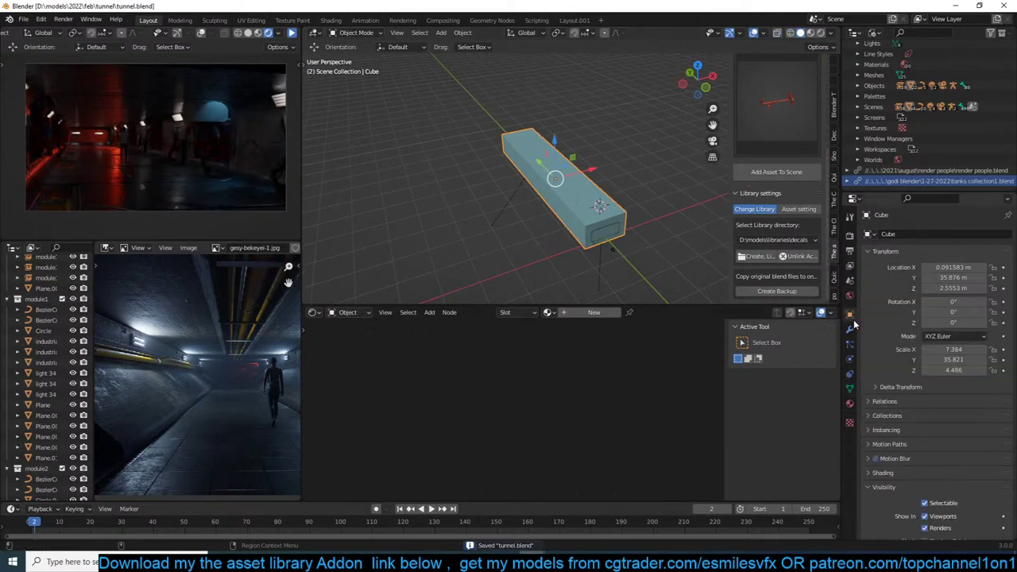
scroll(912, 400, down, 3)
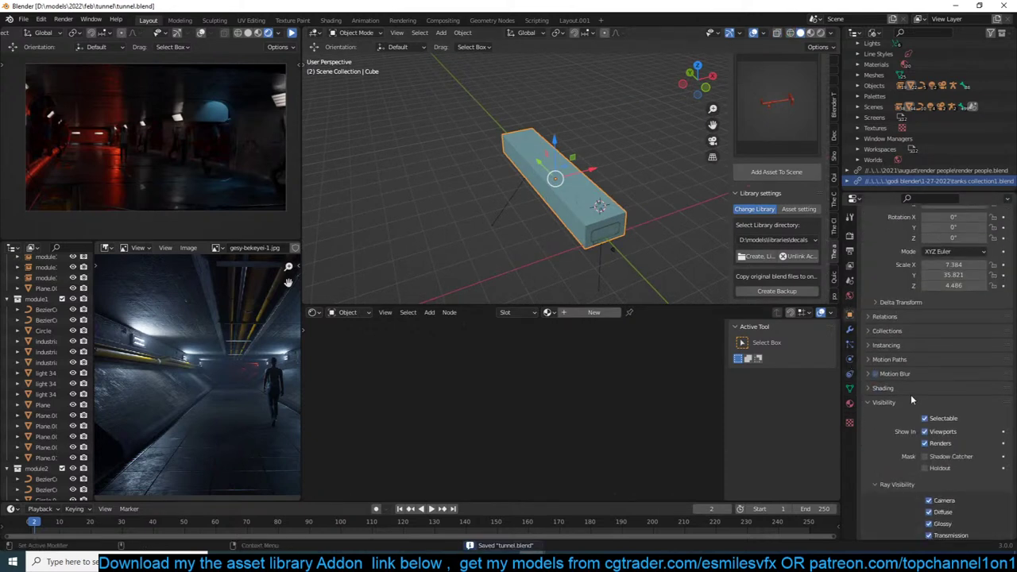
click(851, 329)
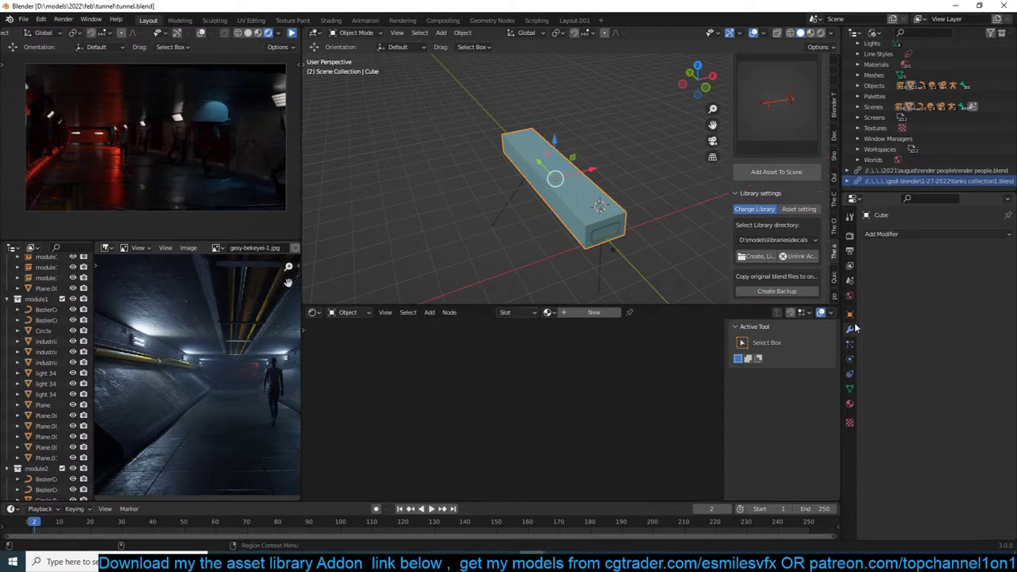
click(850, 314)
scroll(918, 456, down, 5)
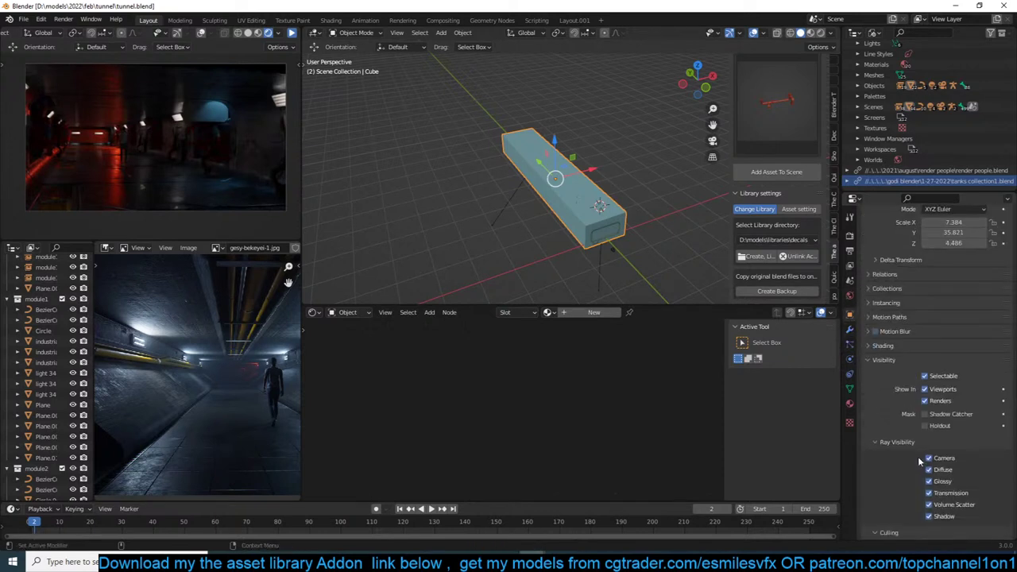
click(924, 506)
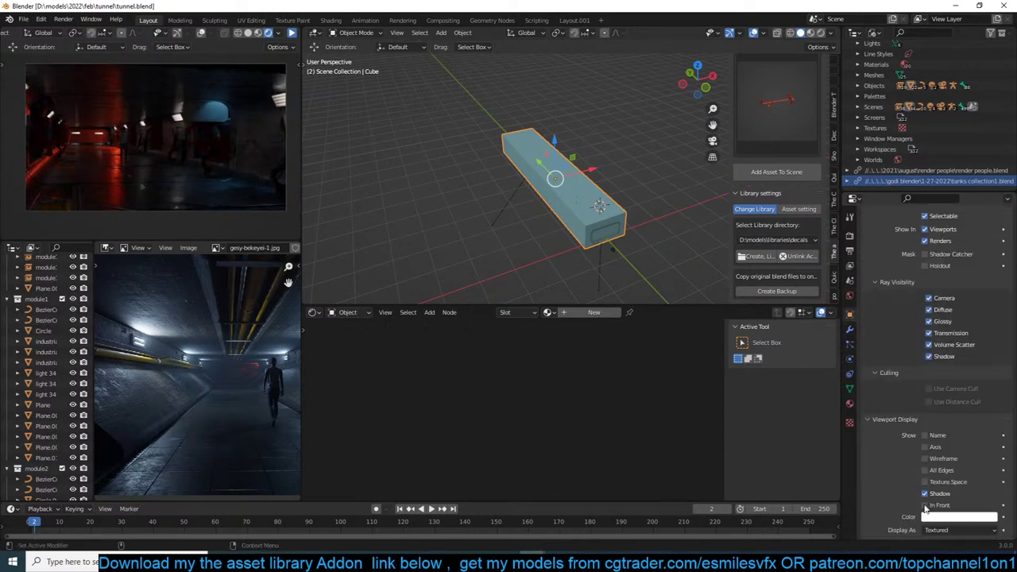
scroll(961, 488, down, 4)
click(967, 486)
click(957, 463)
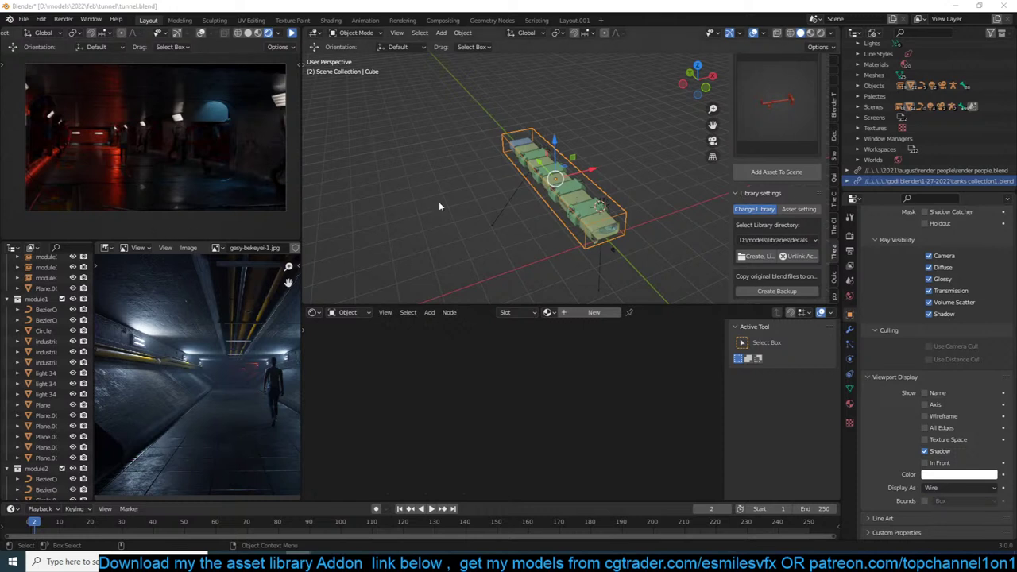
Create a new material for the cube and clear it of Principled BSDF nodes, including an extra one added by mistake.
scroll(899, 307, up, 3)
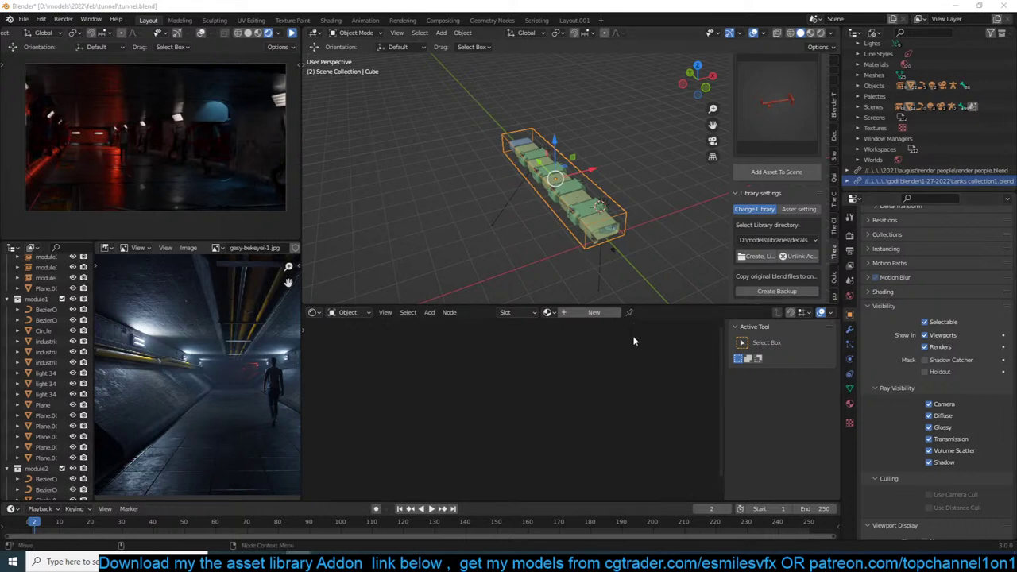
click(589, 313)
scroll(484, 355, up, 2)
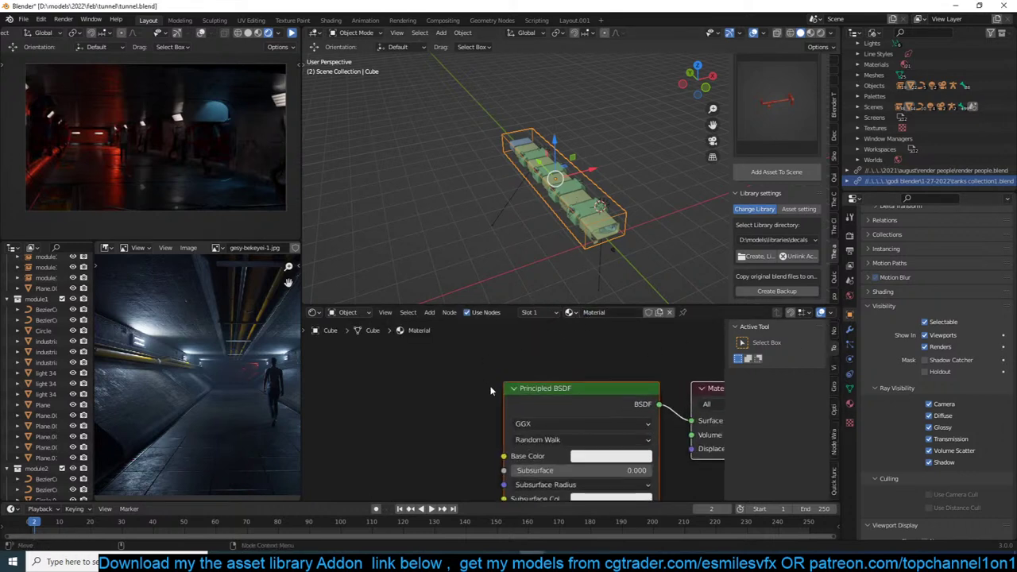
key(shift+a)
mouse_move(415, 400)
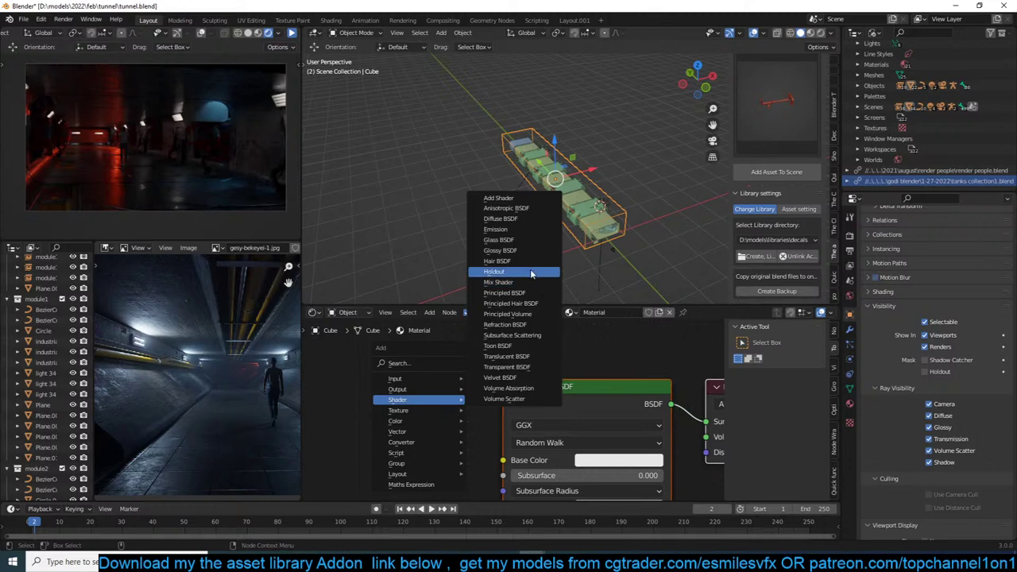
click(528, 296)
scroll(560, 352, down, 2)
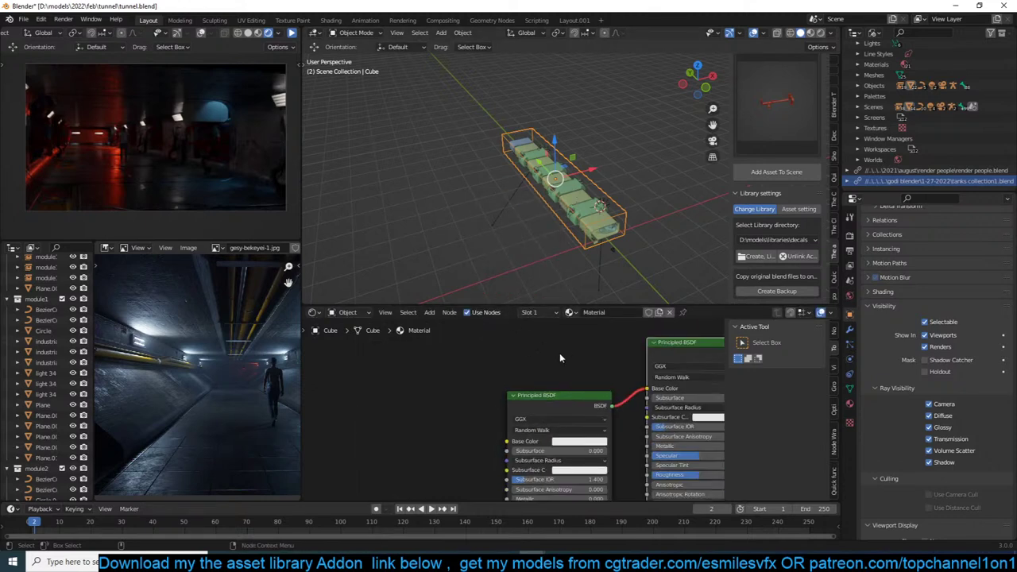
shift+click(585, 399)
key(x)
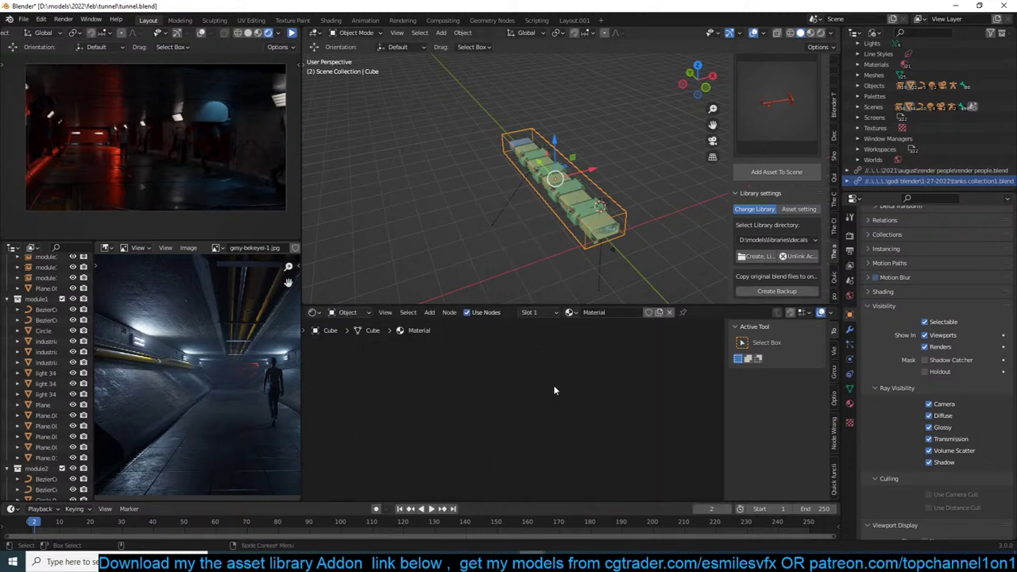
Add a Principled Volume shader connected to the Volume input of the cube's Material Output.
middle_drag(554, 390, 381, 385)
key(shift+a)
mouse_move(380, 385)
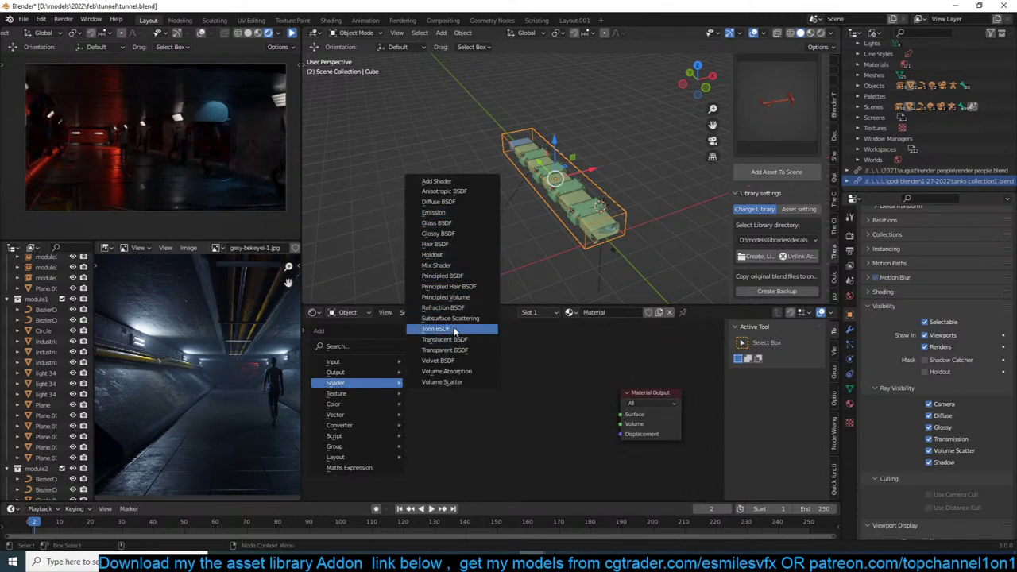
click(466, 304)
click(489, 366)
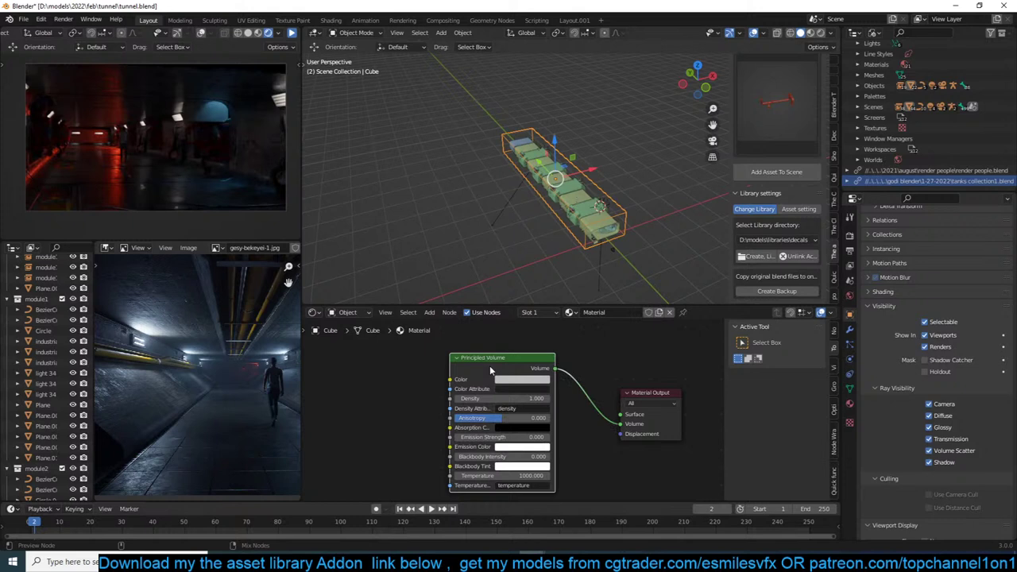
Set the Principled Volume density to 0.2 and resume the rendered viewport preview.
key(ctrl+s)
double_click(540, 397)
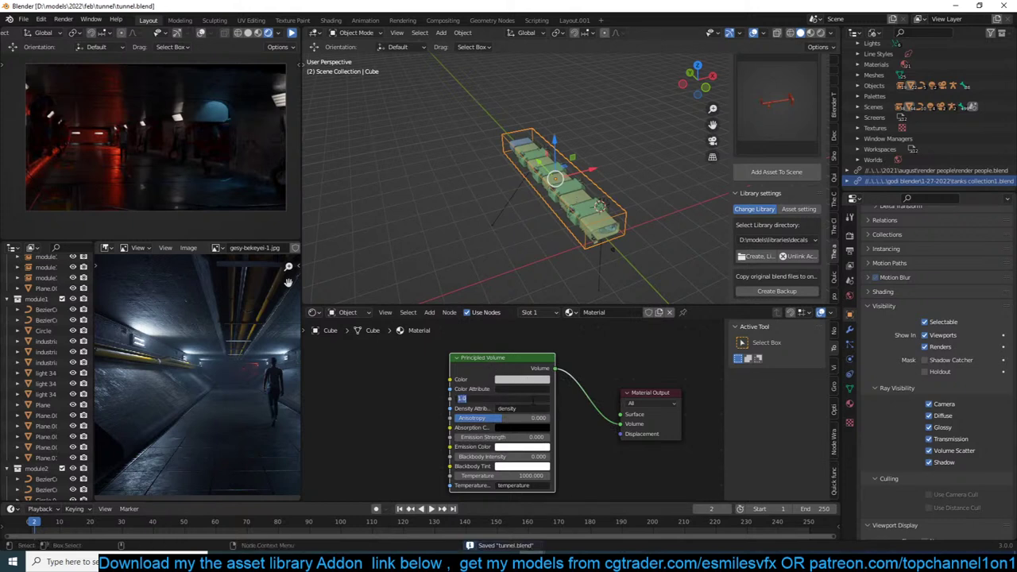
text(.2)
key(Return)
click(524, 110)
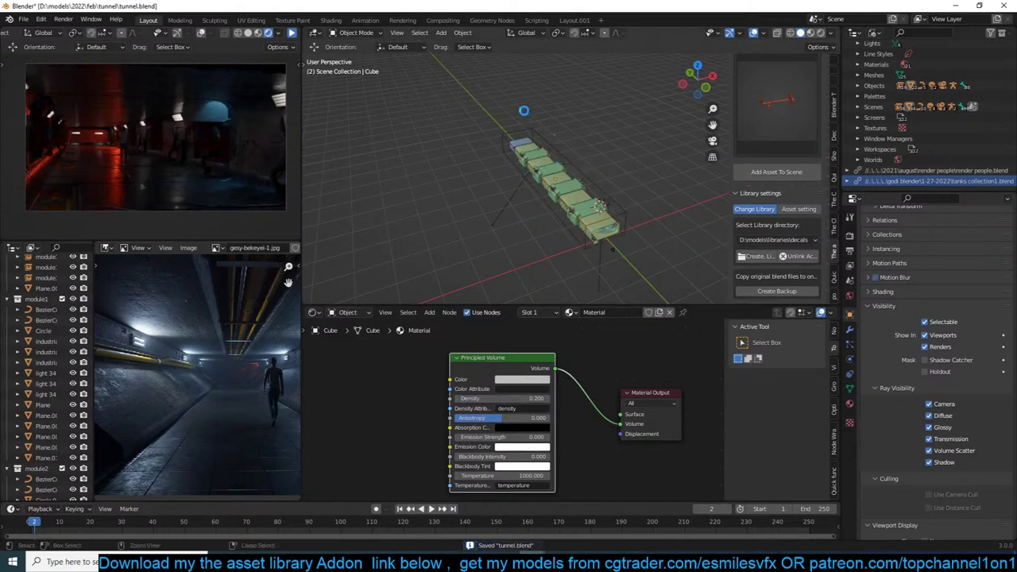
click(291, 34)
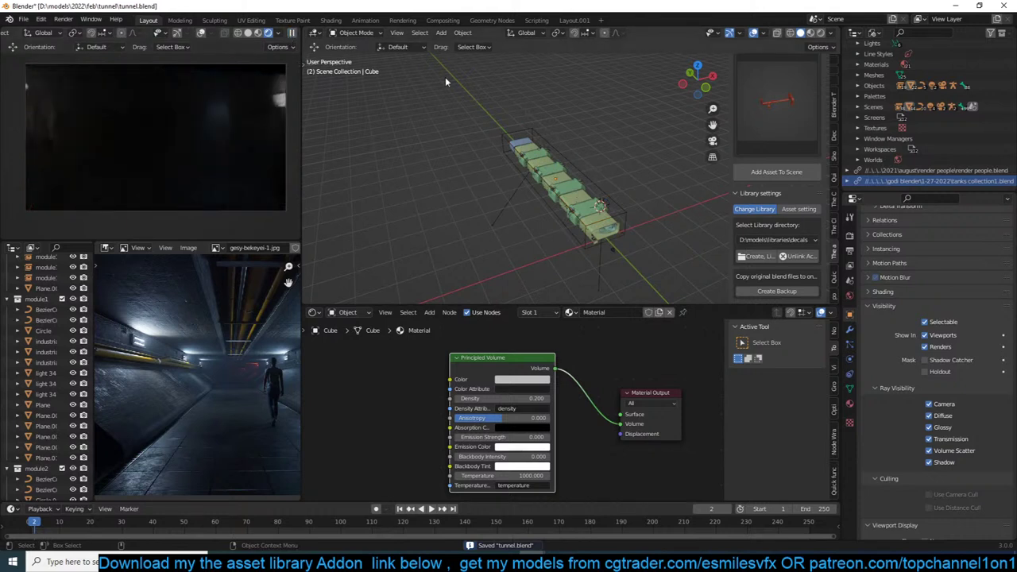
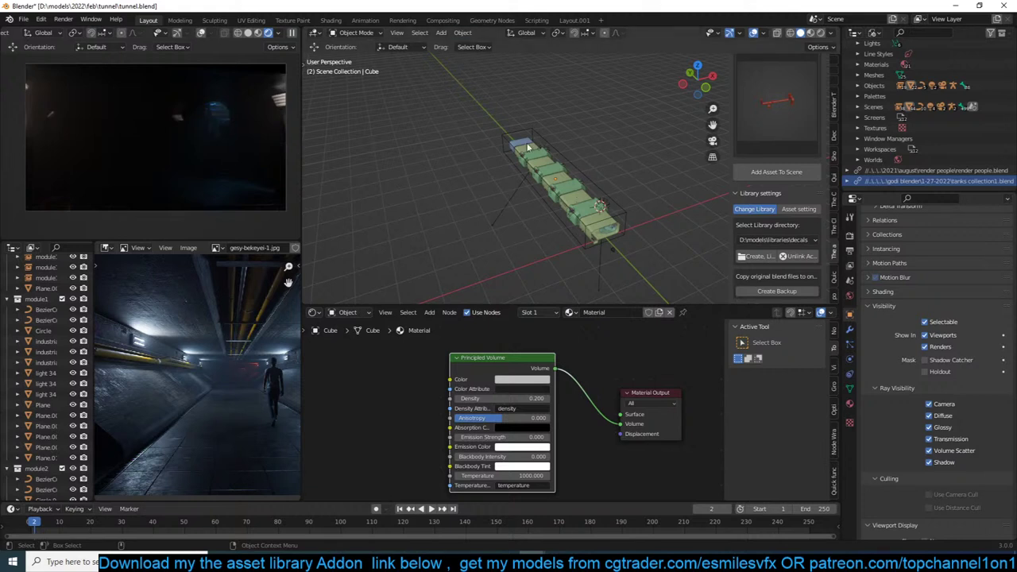
Select the fog cube, save the file, and set its Principled Volume density to 0.01.
scroll(609, 170, up, 4)
click(608, 185)
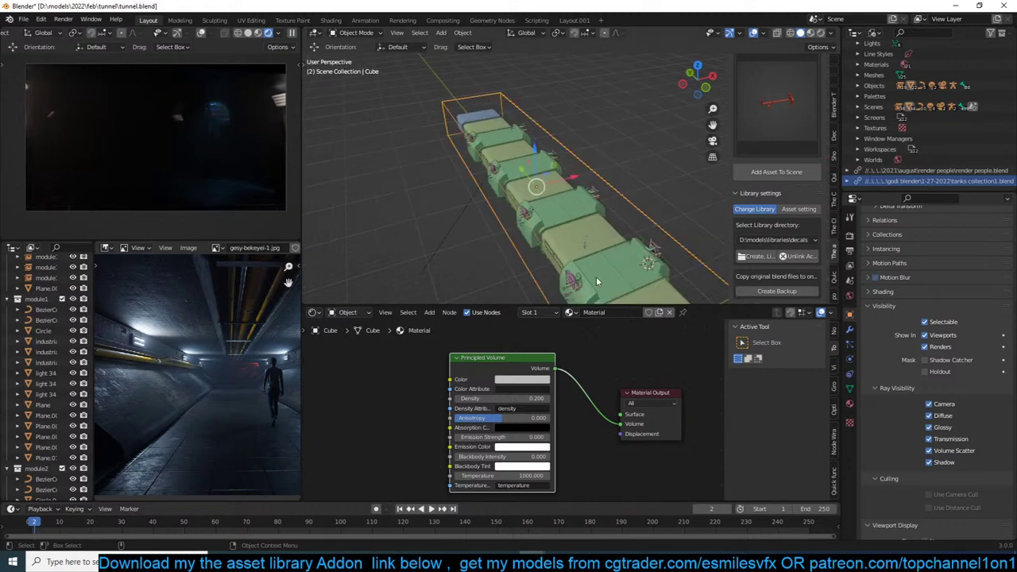
key(ctrl+s)
click(530, 398)
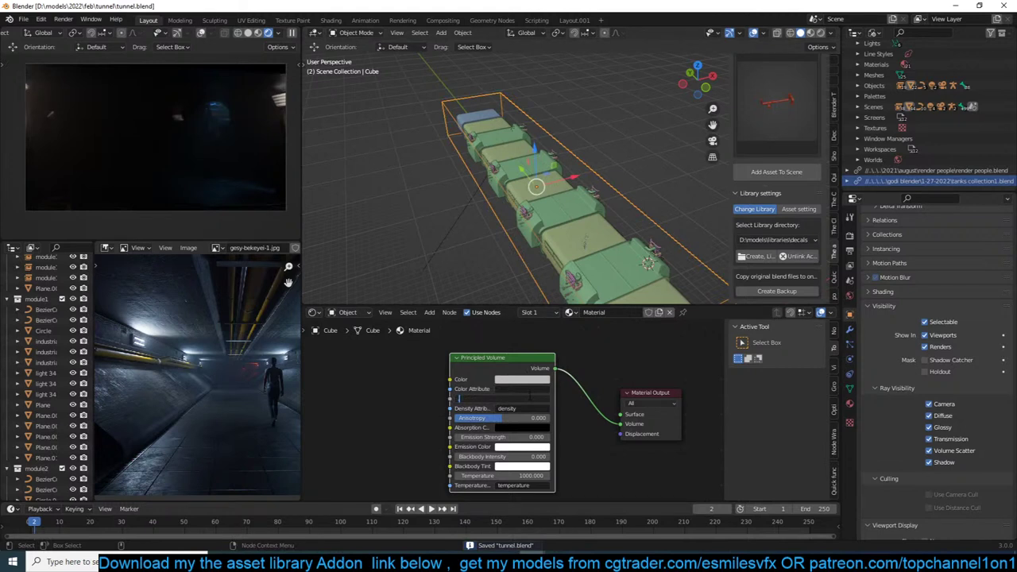
text(.01)
key(Return)
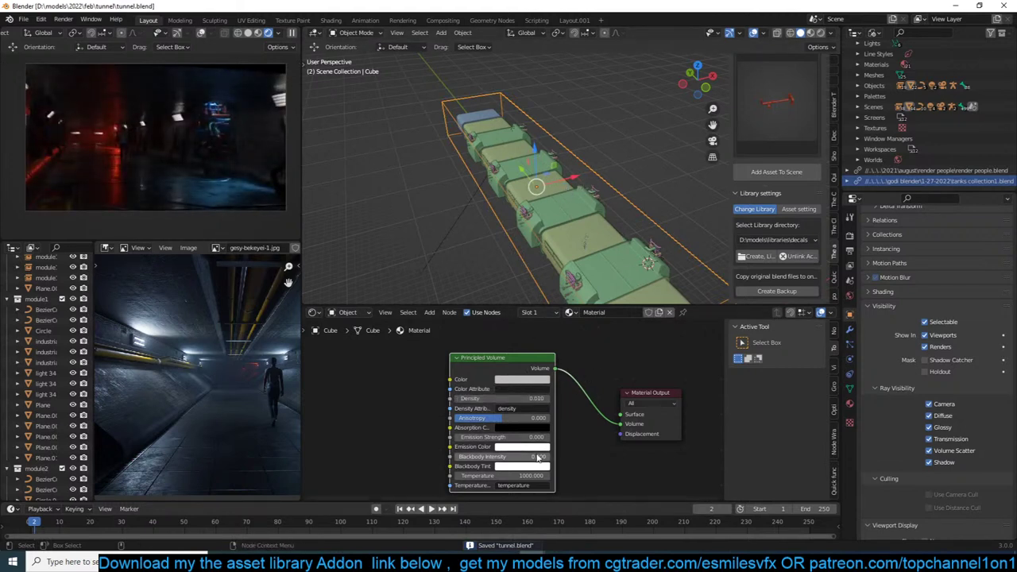
Give the Principled Volume a light blue emission color with strength 0.01 and blackbody intensity of about 0.000454, and save the file.
drag(531, 458, 456, 458)
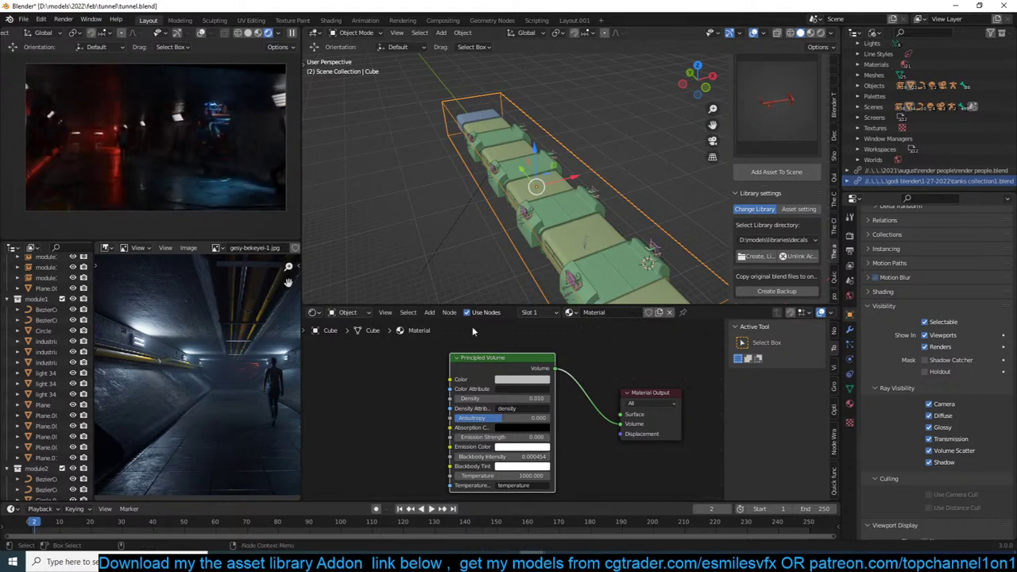
drag(513, 437, 514, 437)
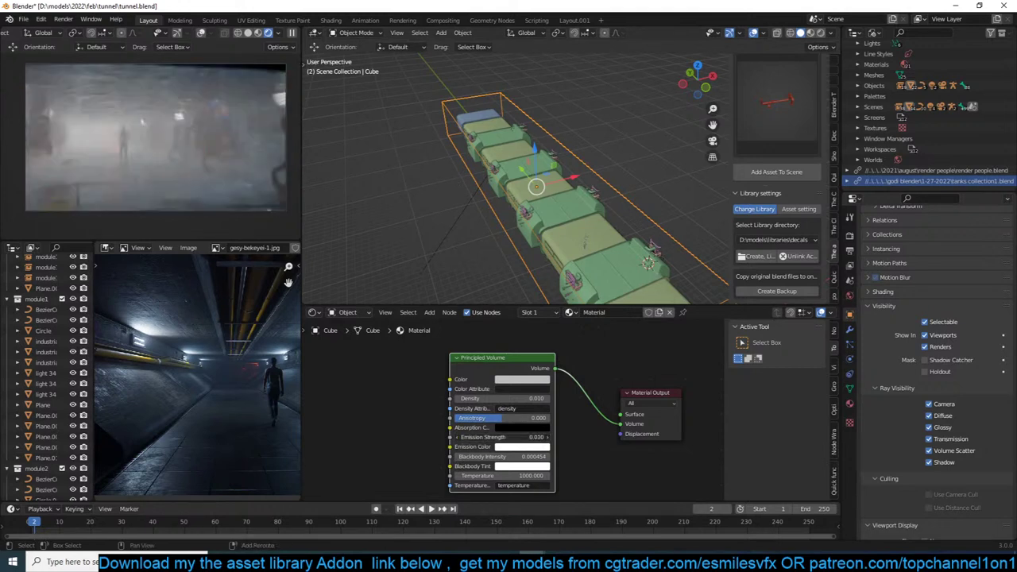
click(524, 448)
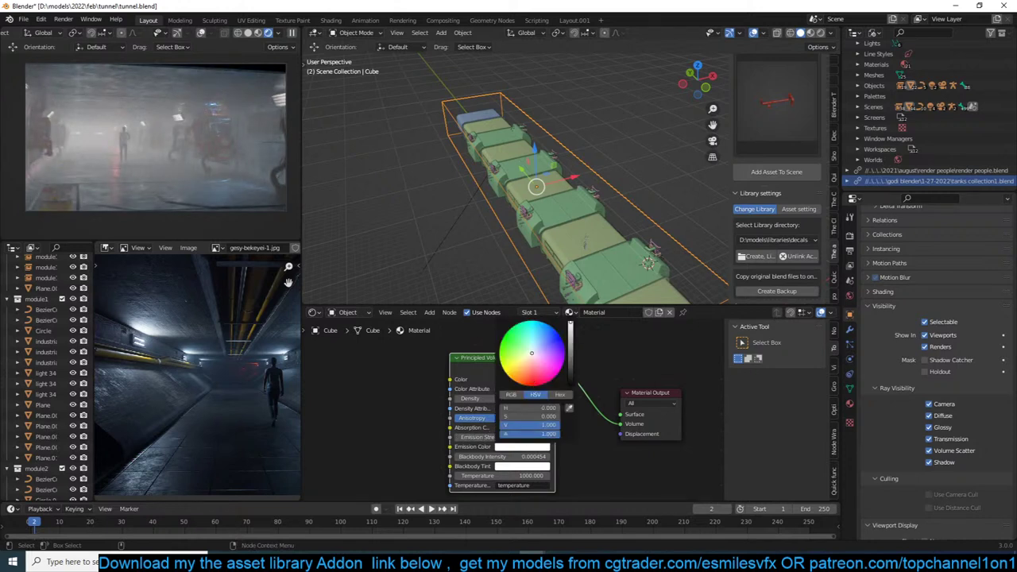
click(529, 372)
click(538, 330)
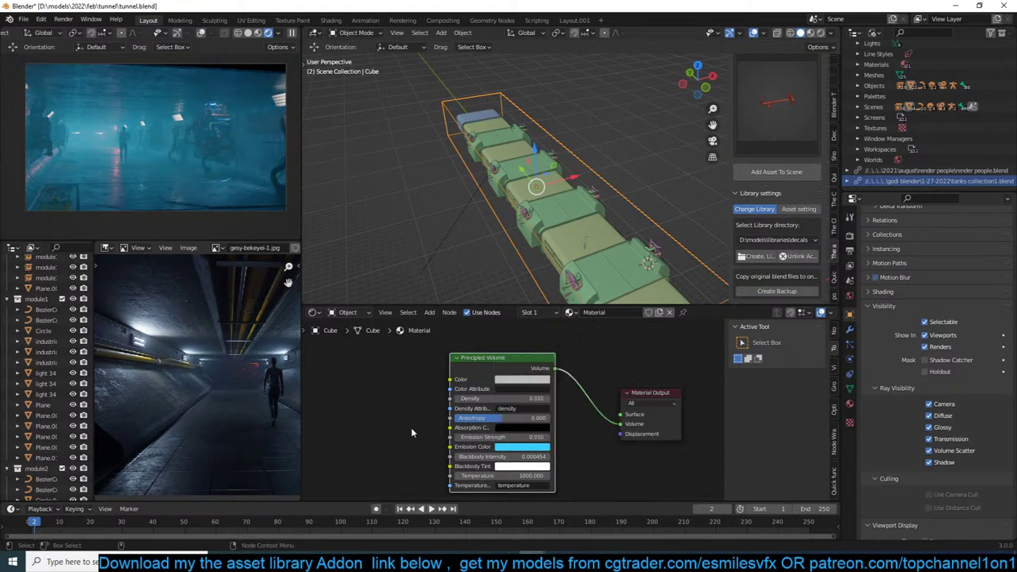
middle_drag(446, 427, 459, 421)
key(ctrl+s)
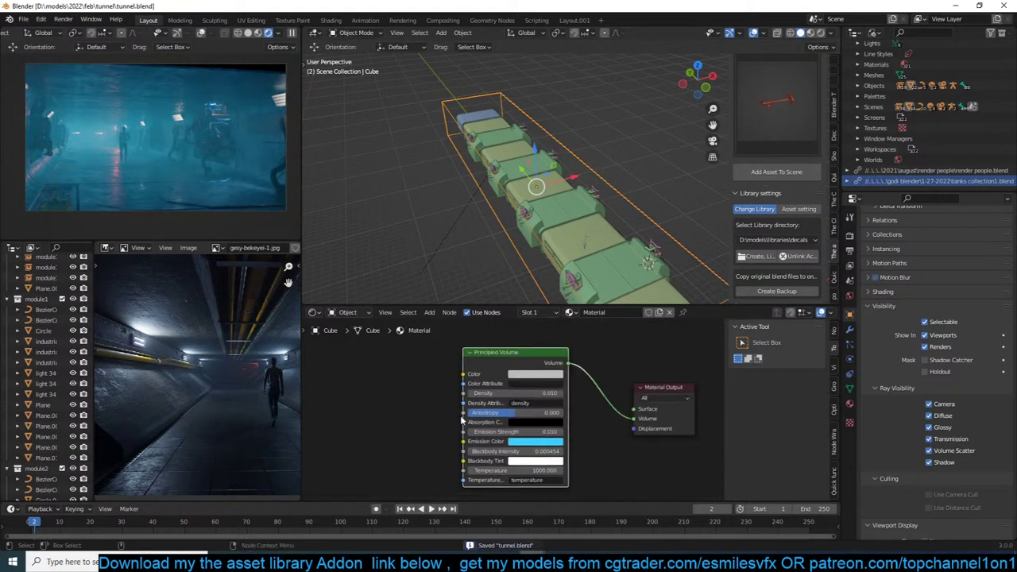
Set the Principled Volume's emission strength to 0.001 and save the file.
scroll(499, 173, up, 2)
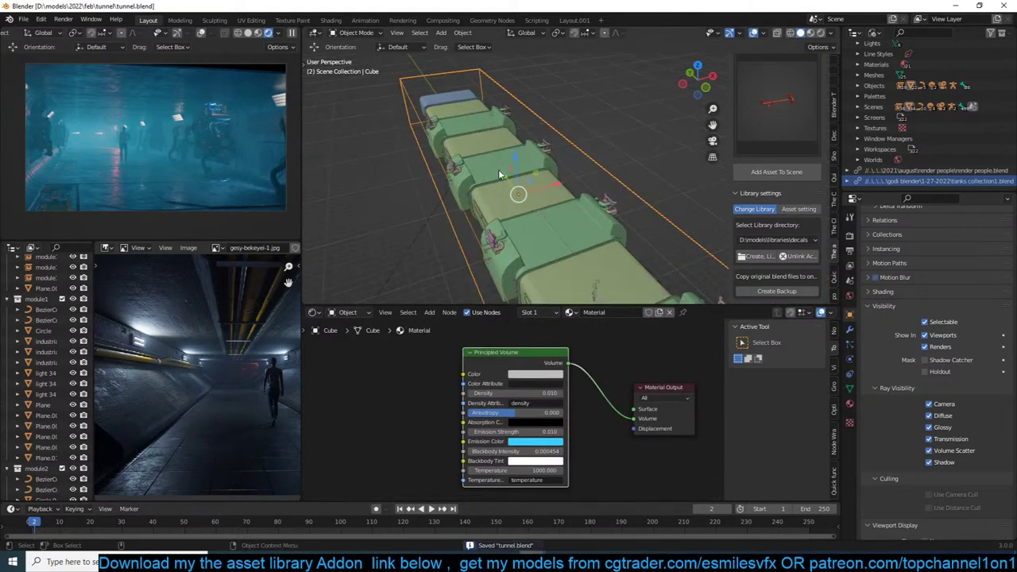
click(522, 435)
key(BackSpace)
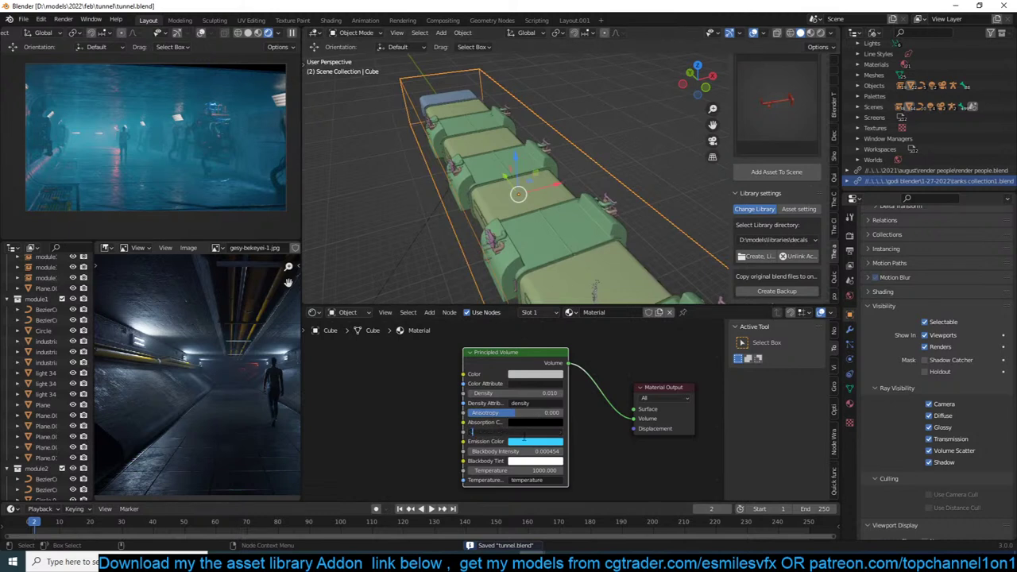
text(0.001)
key(Return)
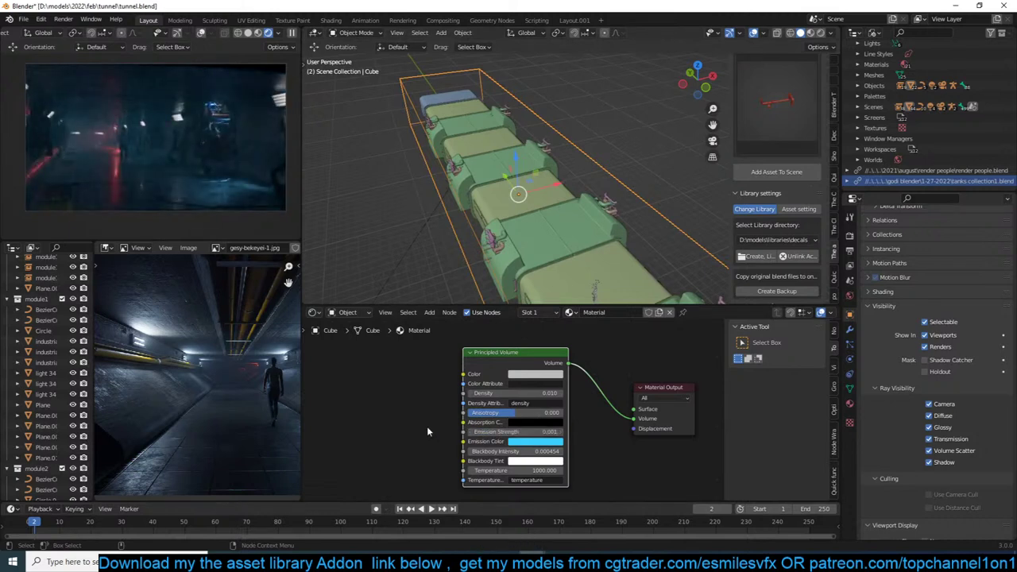
key(ctrl+s)
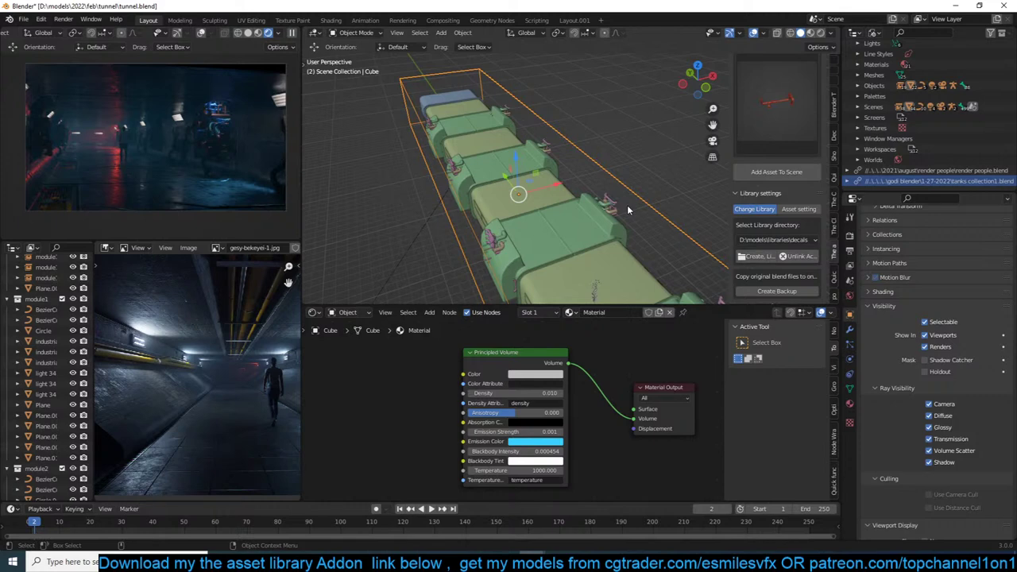
In the camera view, select the red area light near the walking figure and move it about -7.8 m along X across the tunnel.
key(KP_0)
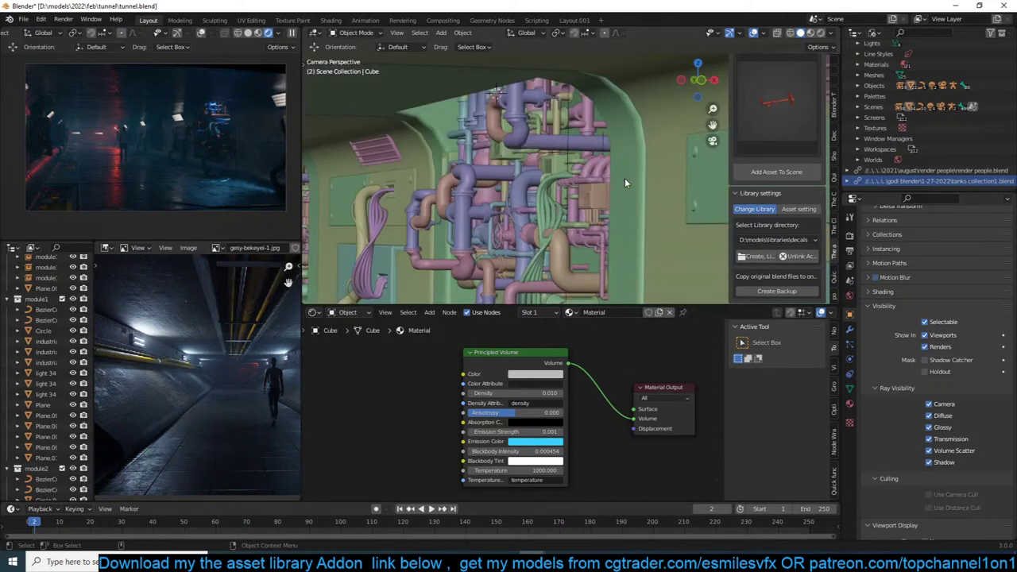
shift+middle_drag(570, 193, 609, 116)
scroll(418, 191, down, 3)
scroll(610, 116, up, 3)
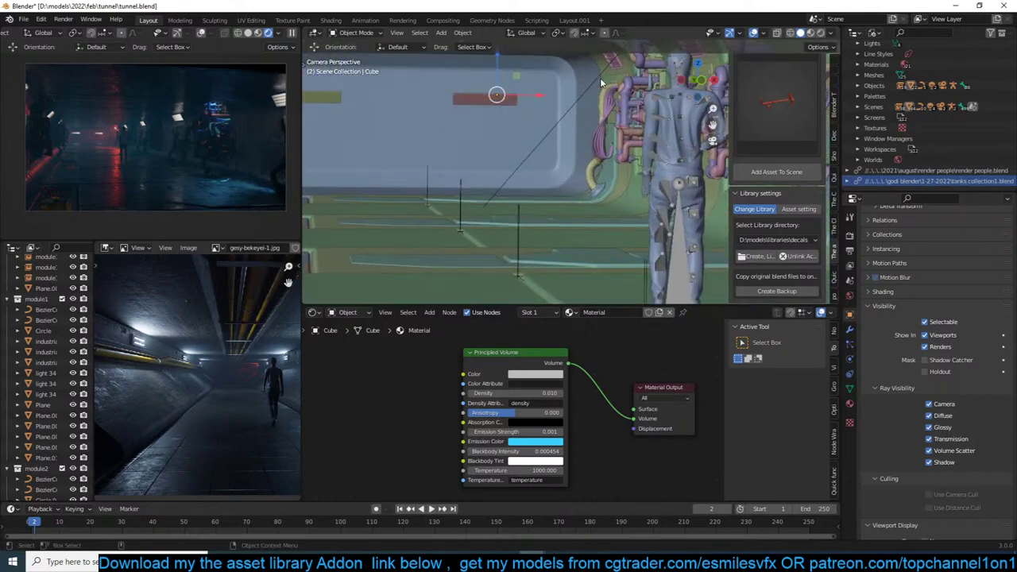
click(600, 69)
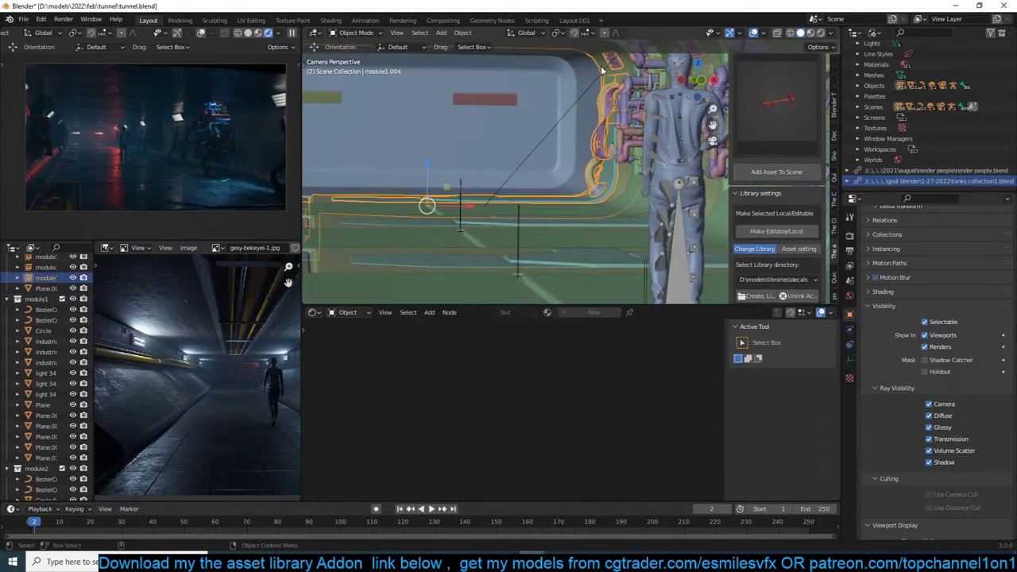
click(601, 79)
scroll(597, 79, down, 3)
scroll(610, 116, down, 3)
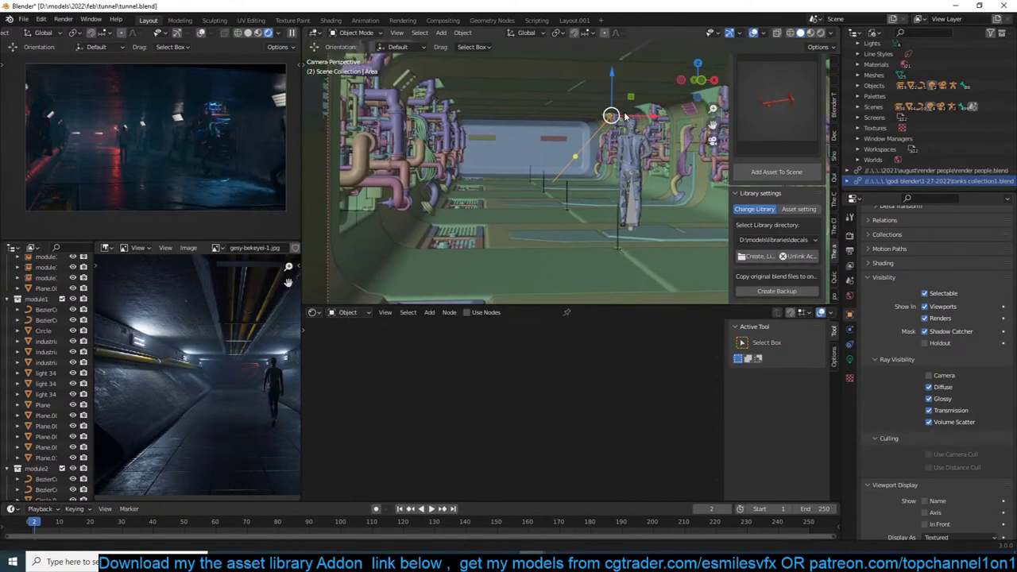
key(ctrl+s)
drag(652, 117, 486, 127)
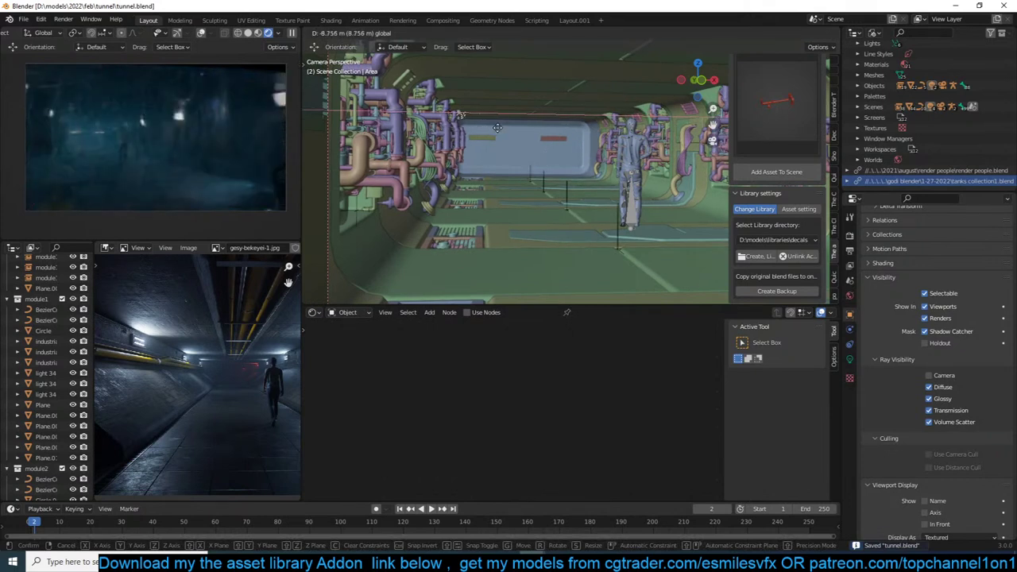
click(521, 136)
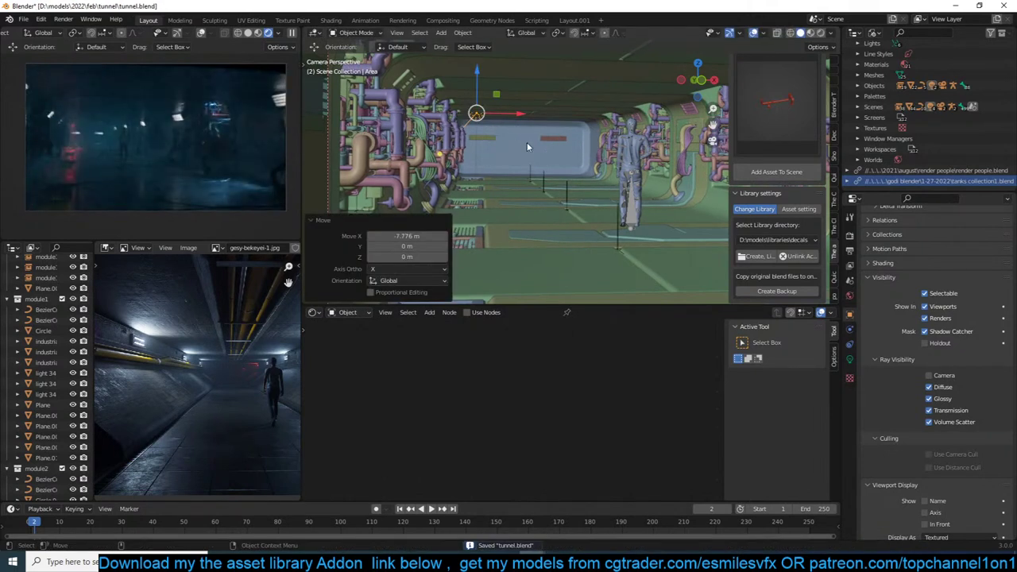
Rotate the area light about -86° around Y, shift it about 1 m closer to the pipe wall, and save the file.
key(r)
key(y)
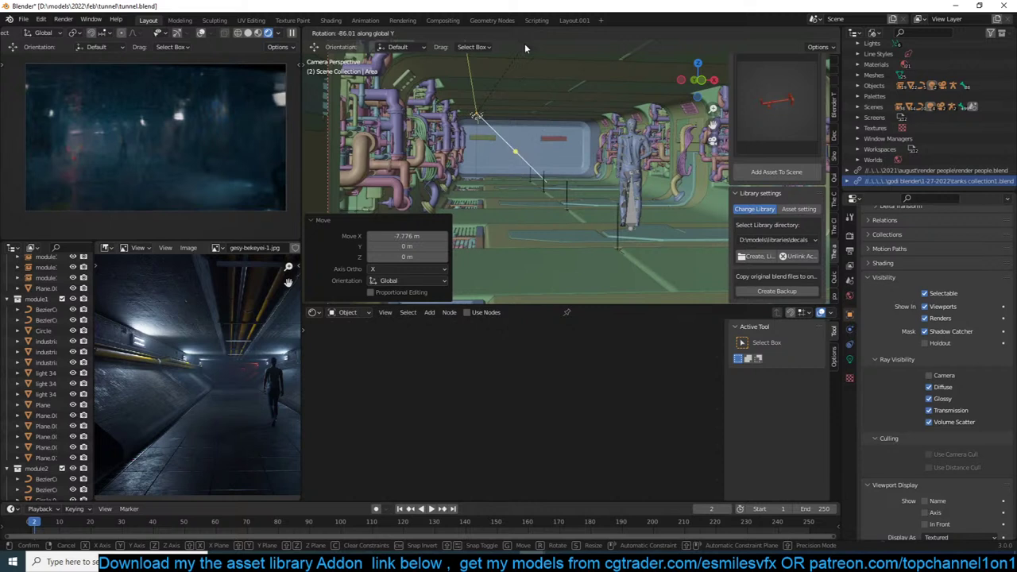
click(514, 79)
key(g)
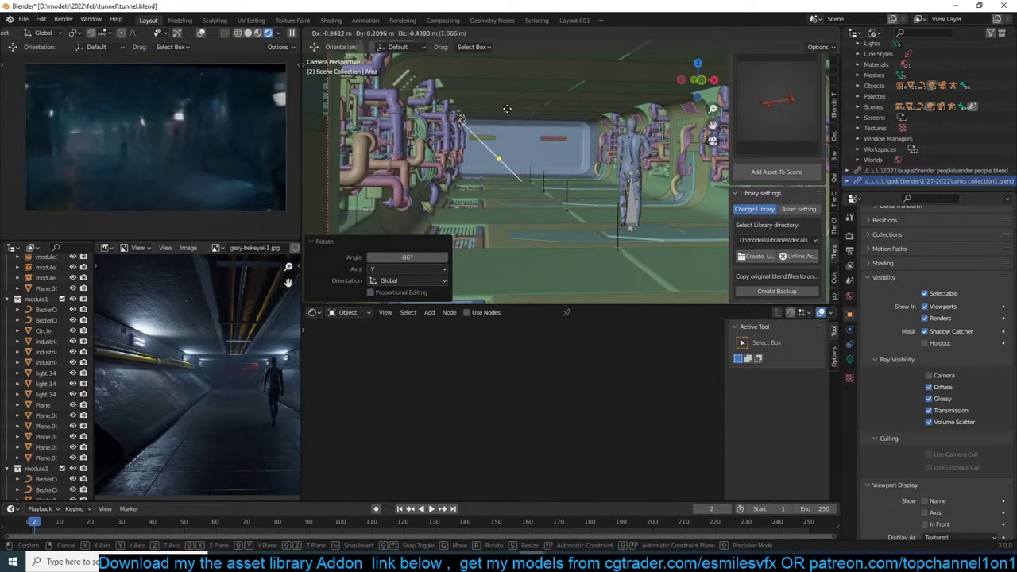
click(546, 119)
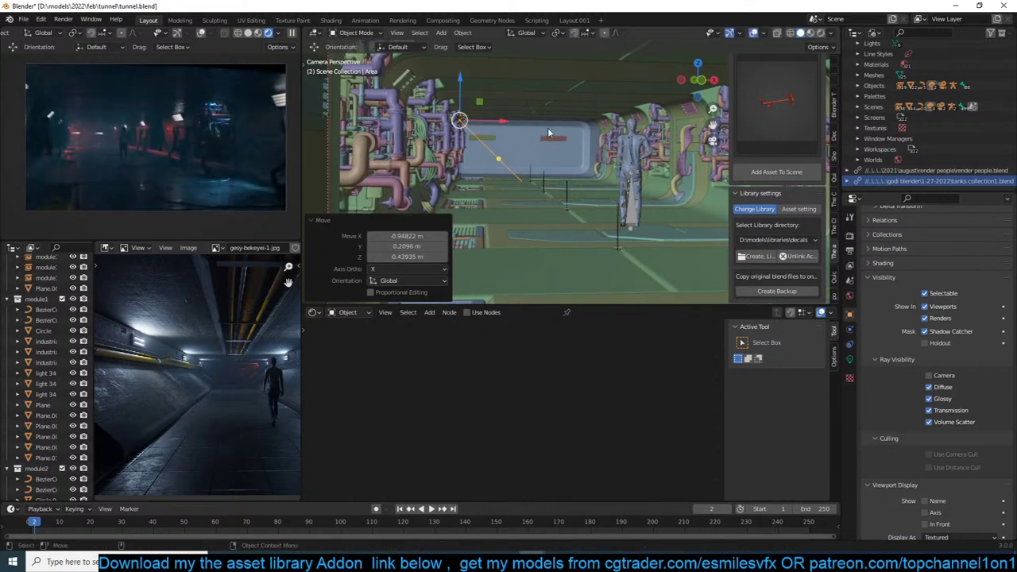
key(ctrl+s)
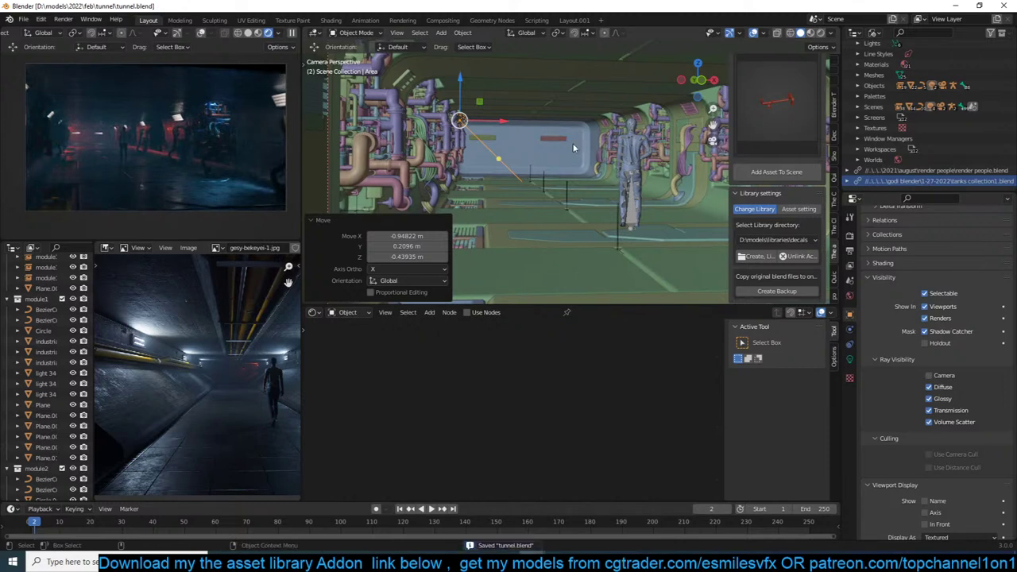
Set the relocated red area light's power to 3000 W and save the file.
shift+middle_drag(621, 148, 598, 142)
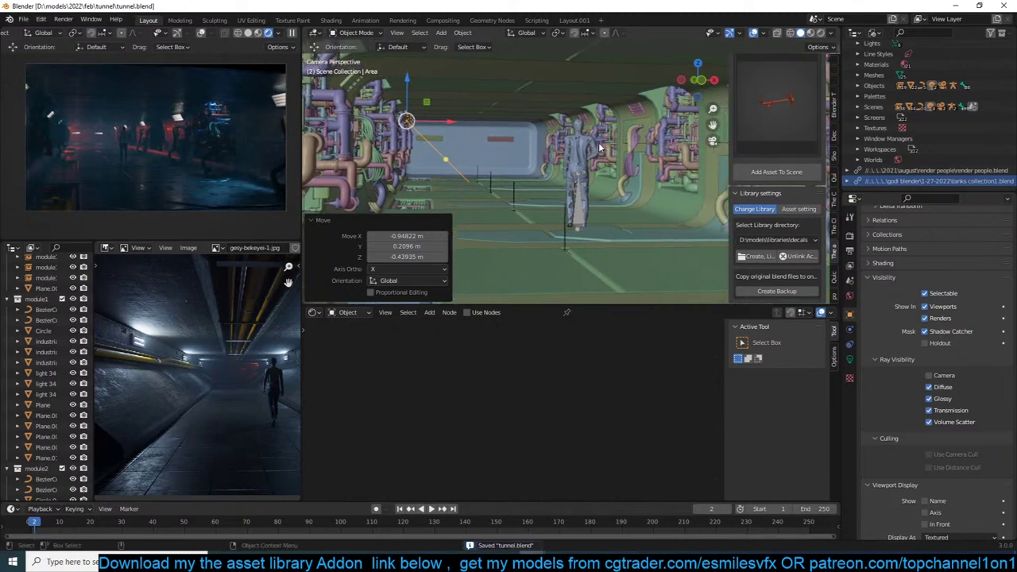
shift+middle_drag(680, 174, 636, 123)
click(636, 123)
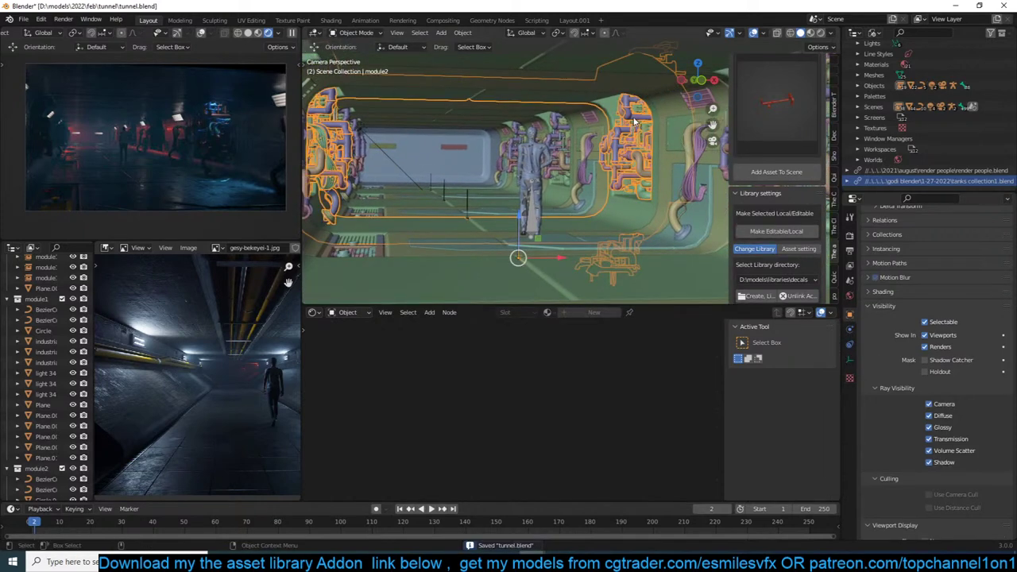
click(483, 157)
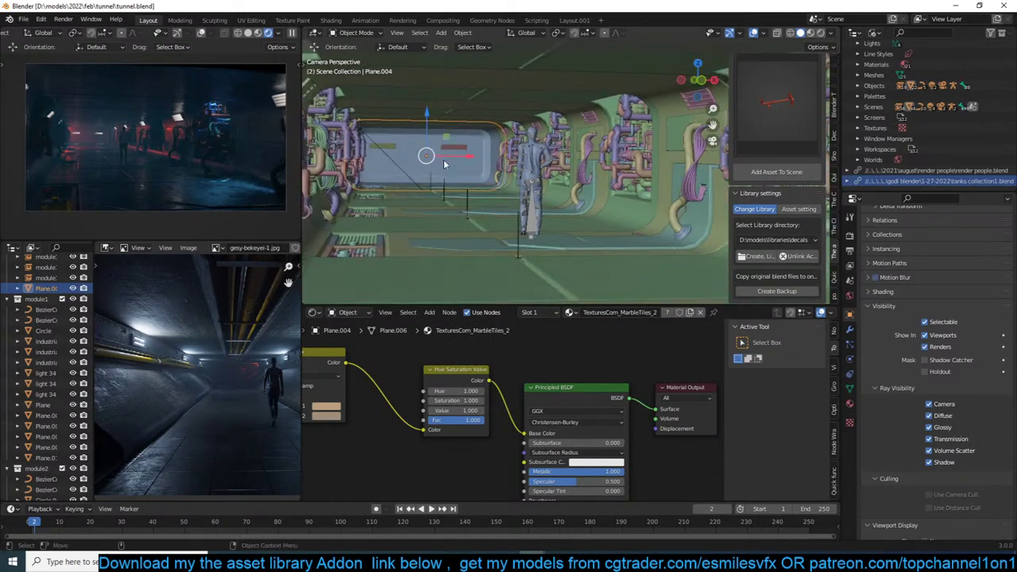
key(ctrl+s)
click(360, 128)
click(850, 360)
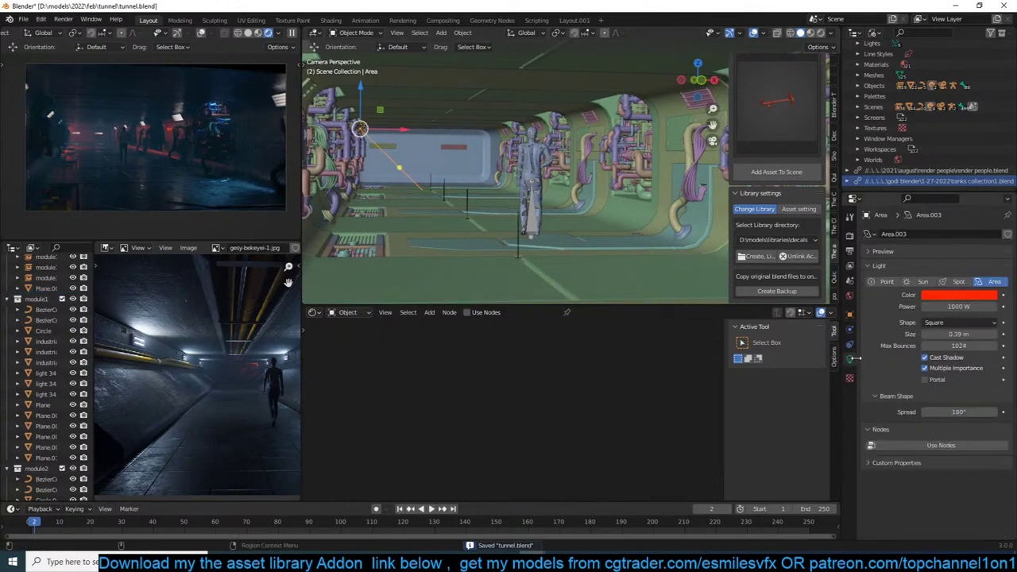
click(958, 306)
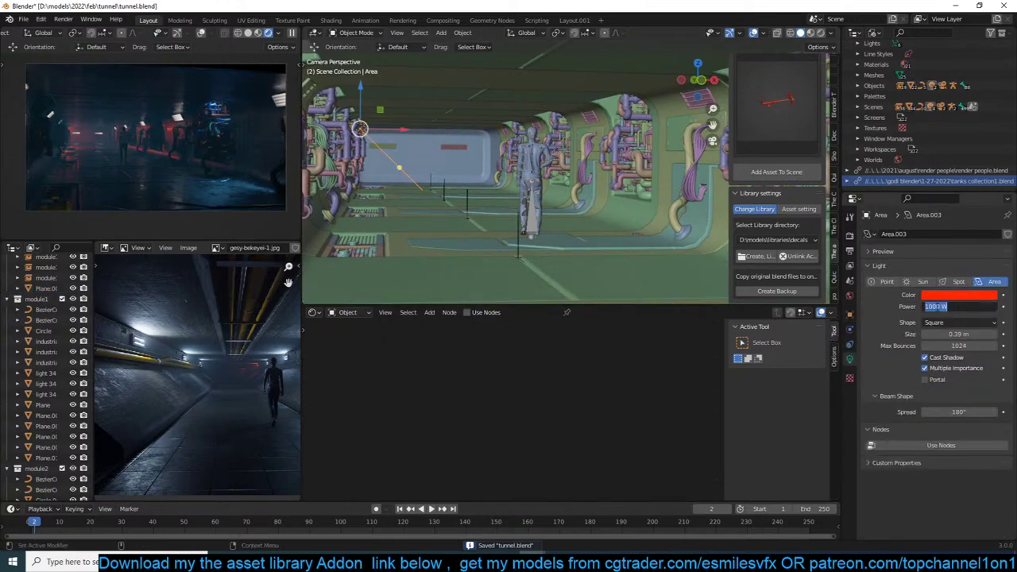
text(3000)
key(Return)
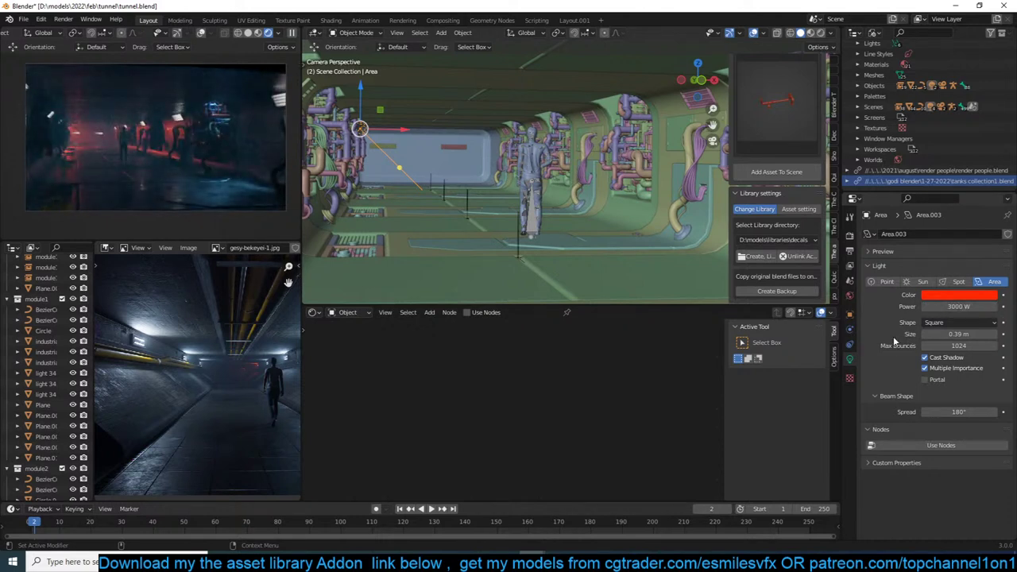
key(ctrl+s)
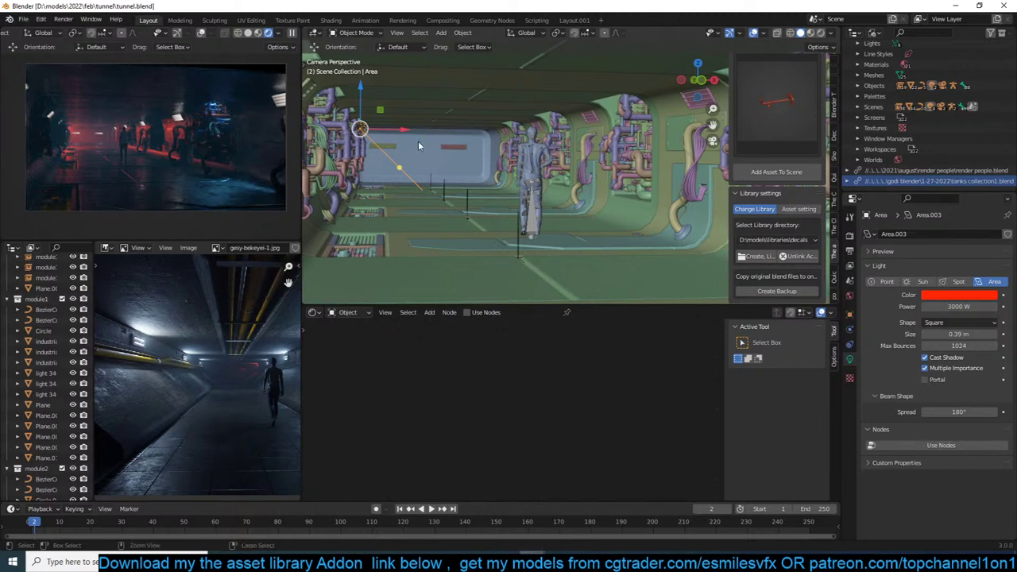
Pause the rendered viewport preview, then select the walking figure and frame it in the top orthographic view.
click(292, 32)
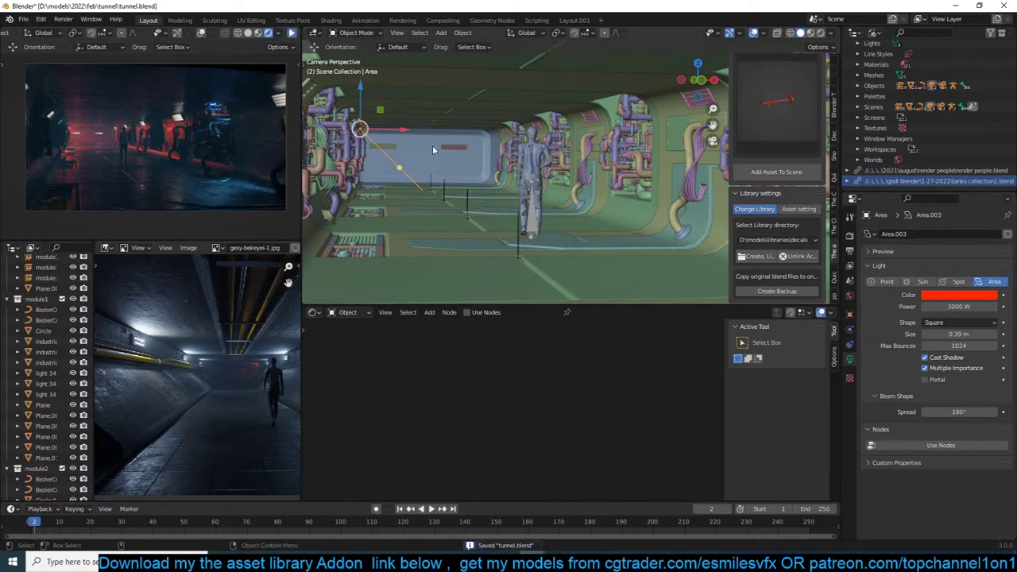
click(531, 194)
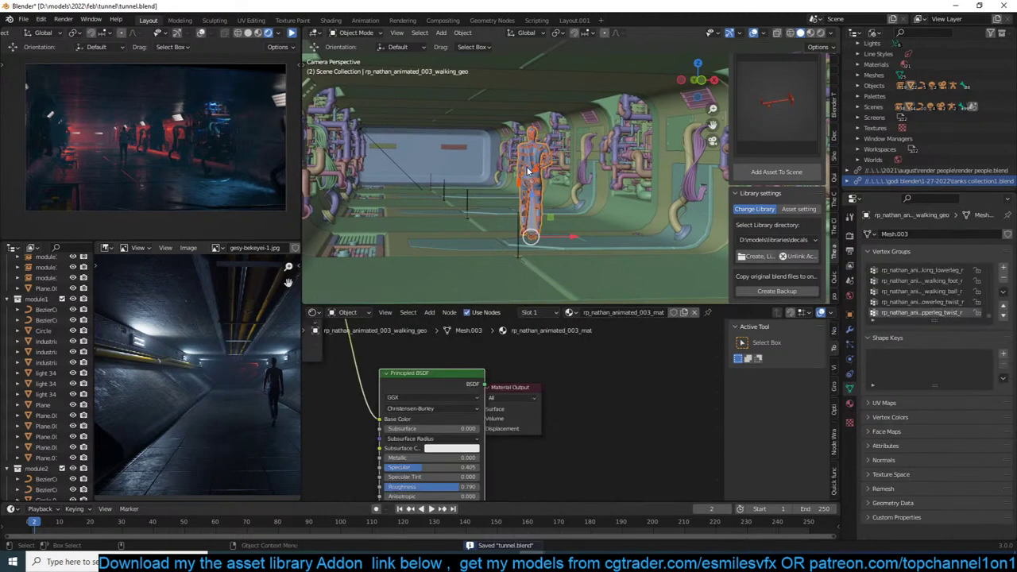
key(KP_Decimal)
key(KP_7)
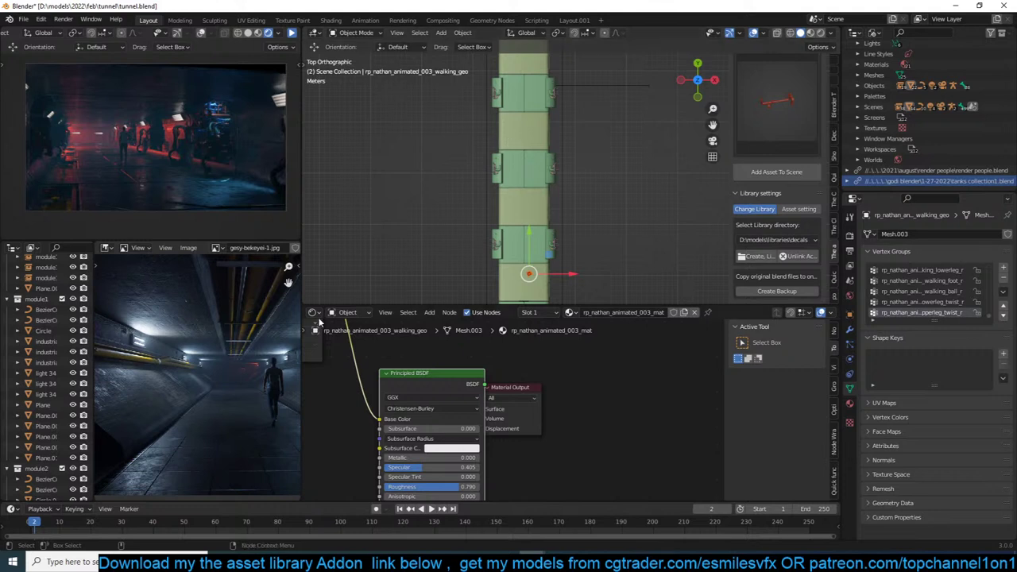
key(alt+Tab)
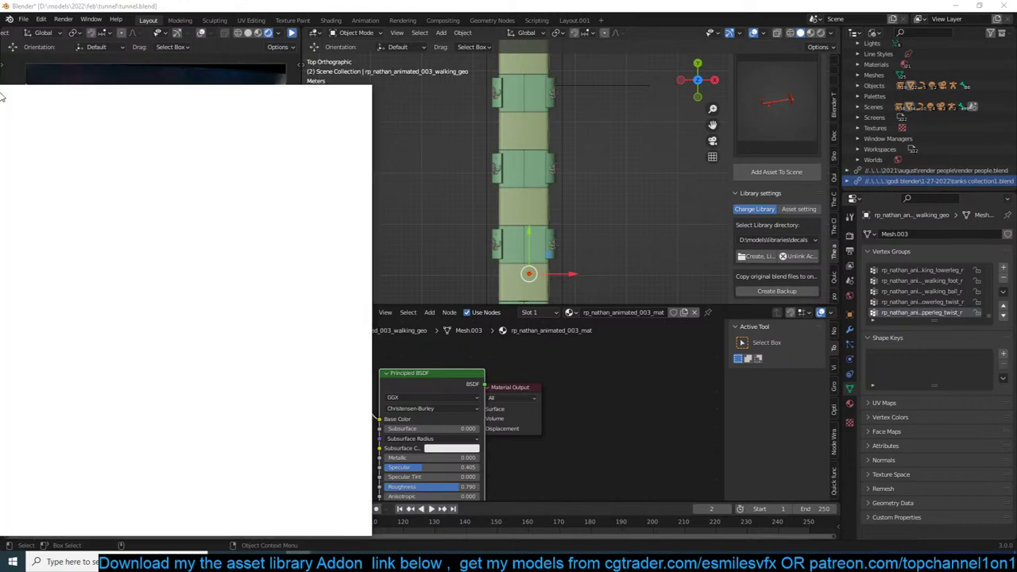
drag(0, 198, 327, 78)
click(272, 118)
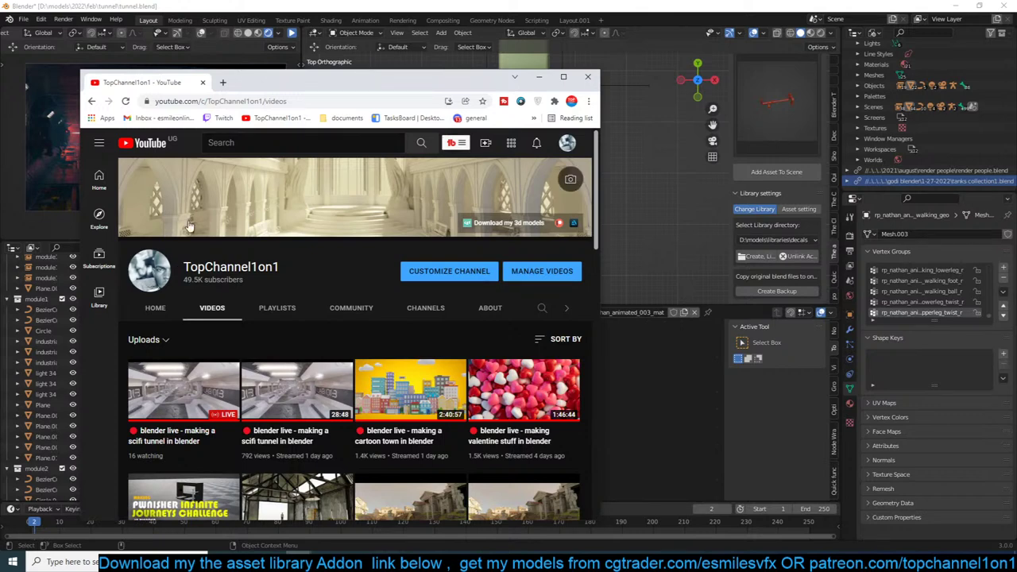
click(266, 143)
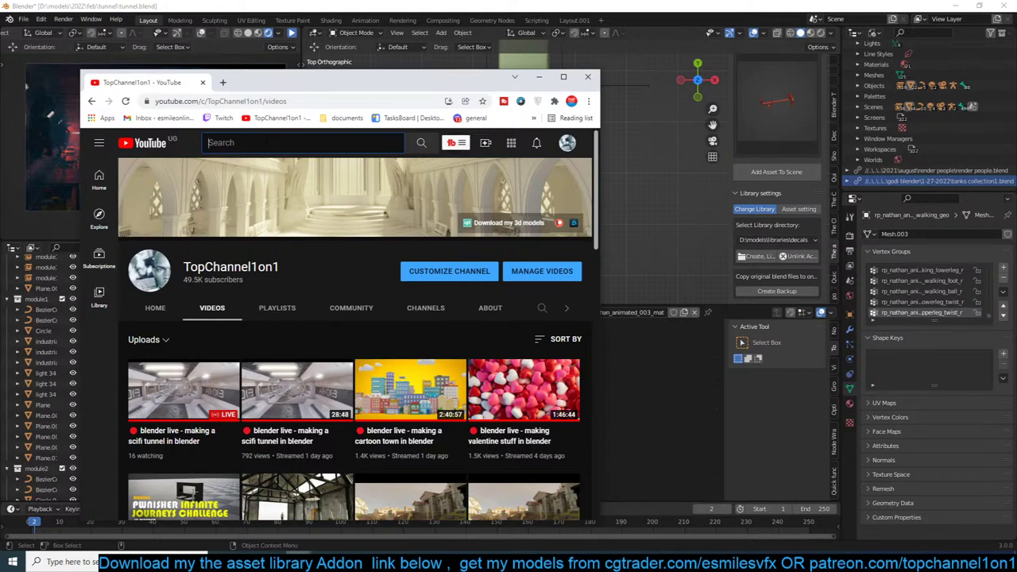
text(o)
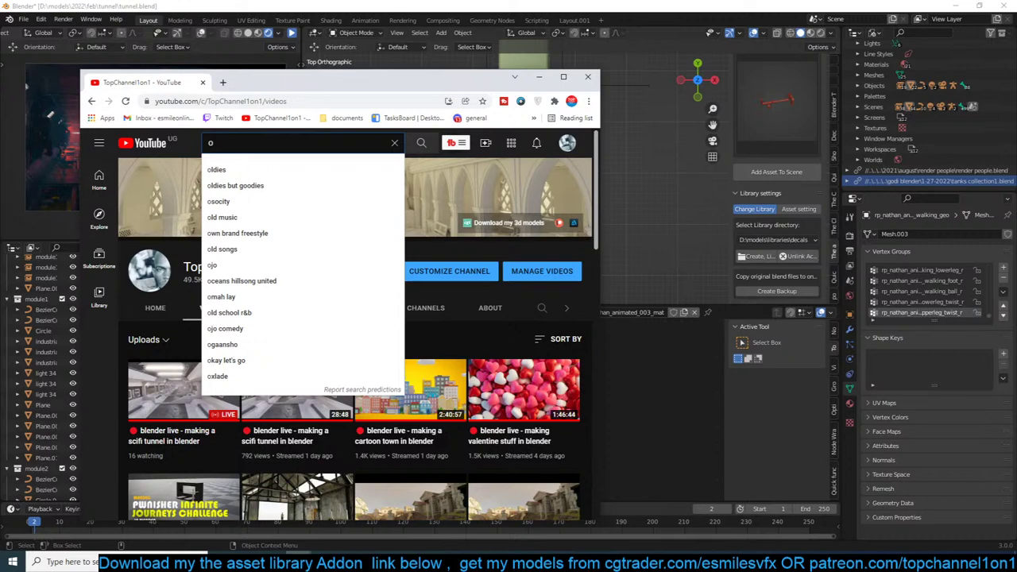
key(alt+Tab)
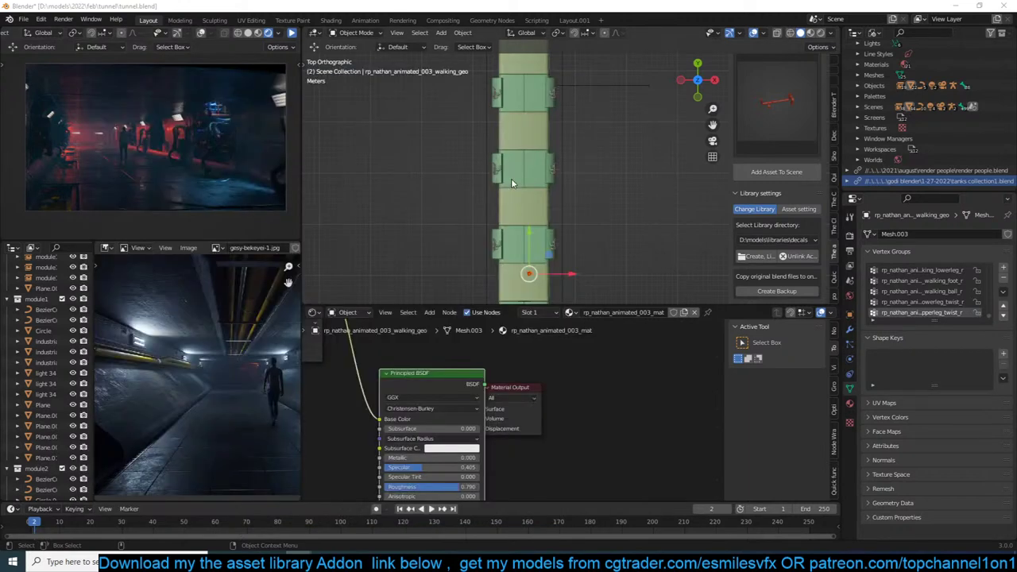
Duplicate the walking figure in the top wireframe view and place the copy about 50.8 m along Y and -2.7 m along X.
shift+middle_drag(511, 178, 528, 144)
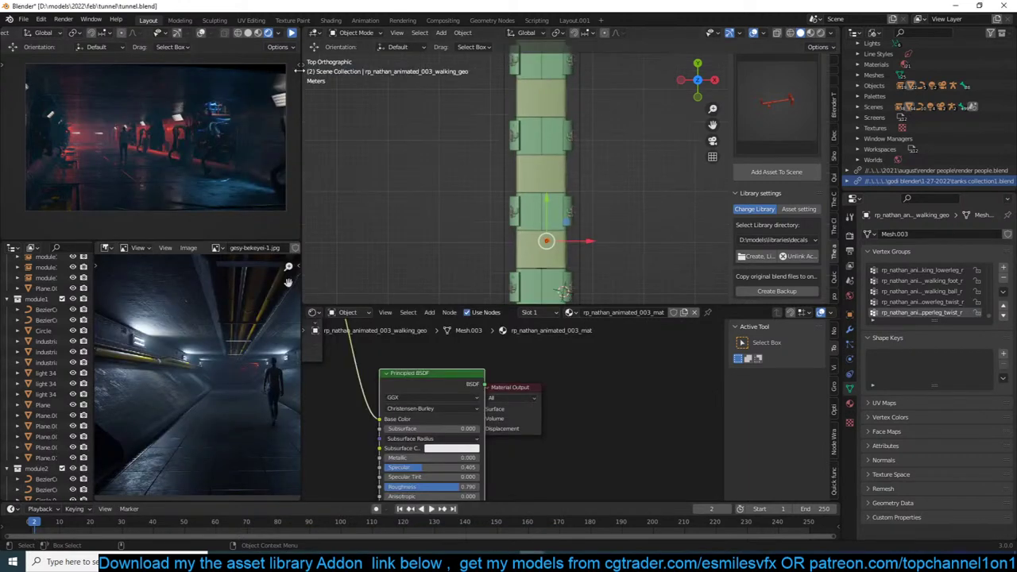
key(shift+z)
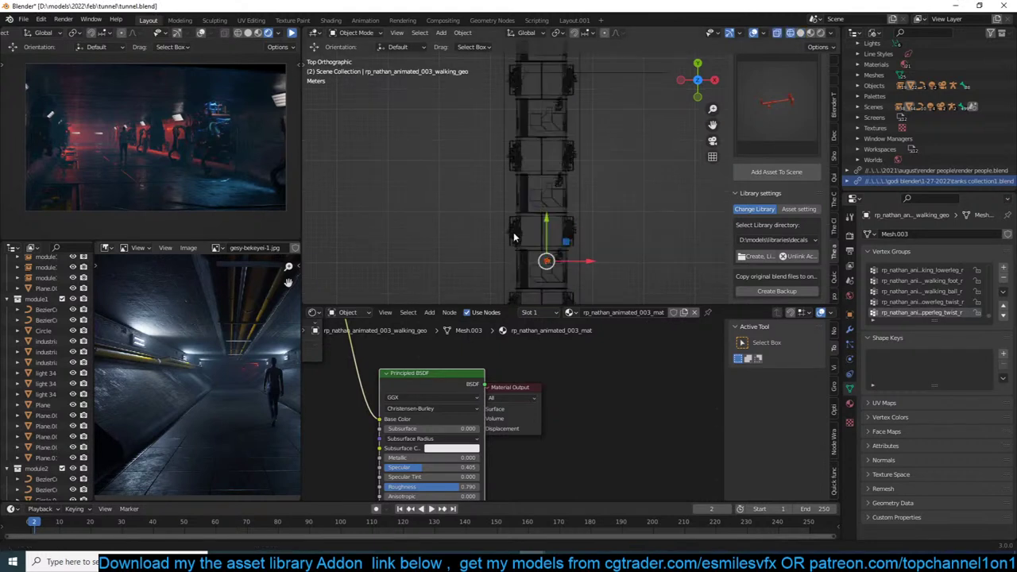
key(g)
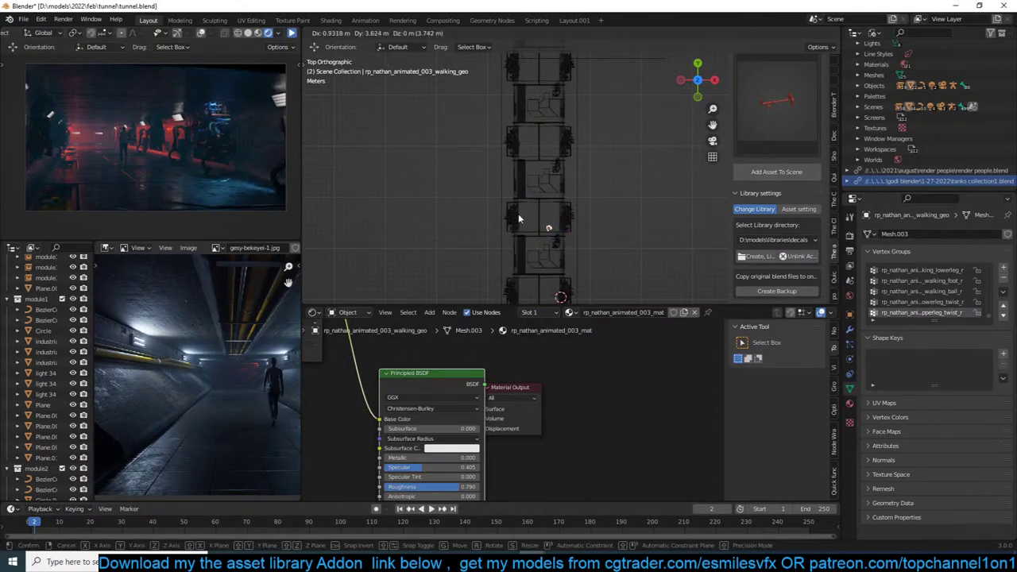
right_click(538, 174)
shift+middle_drag(537, 174, 528, 254)
key(shift+d)
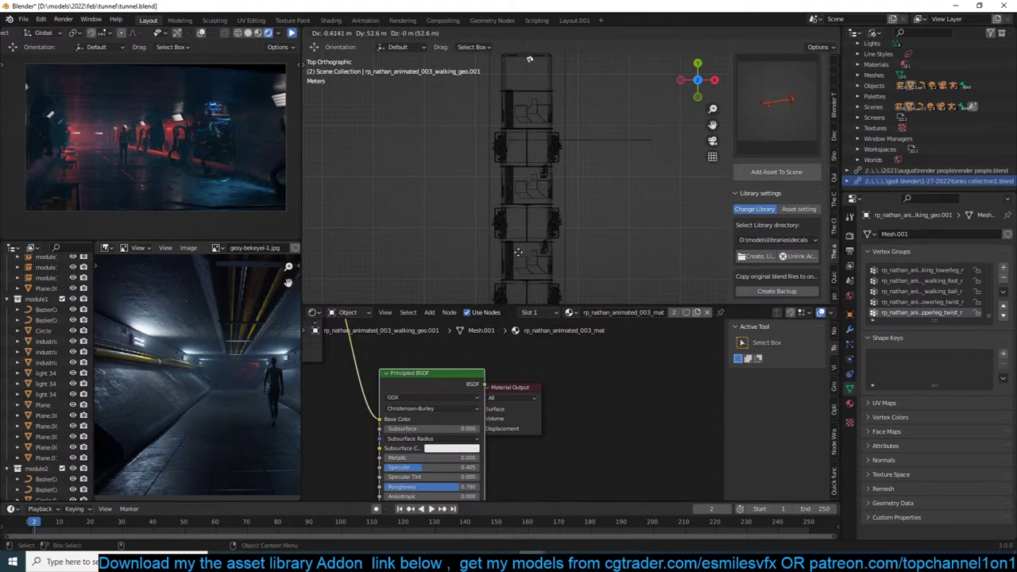
click(515, 257)
Frame the duplicated figure and rotate it about 167° around the vertical axis.
key(KP_Decimal)
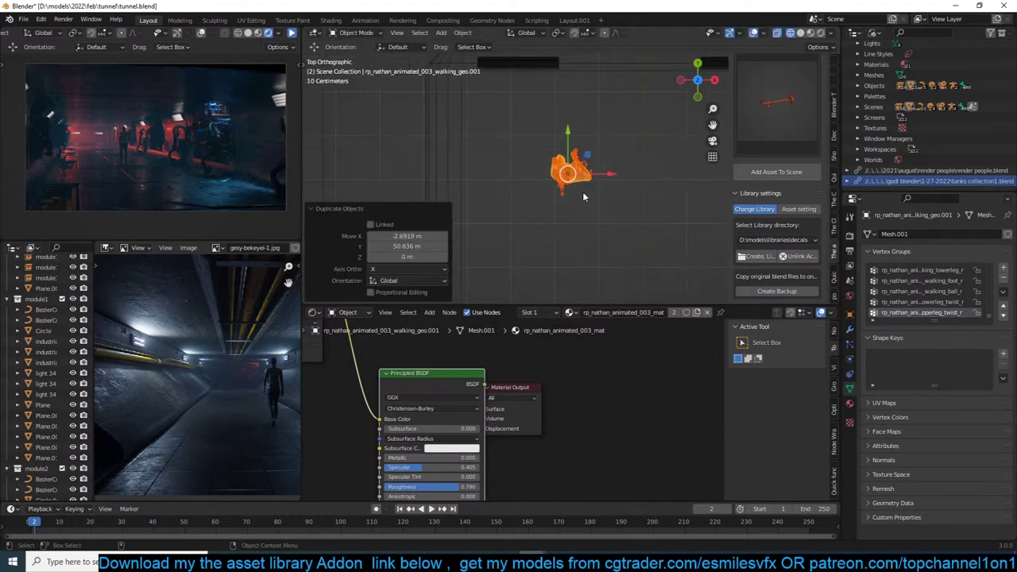
key(r)
click(480, 153)
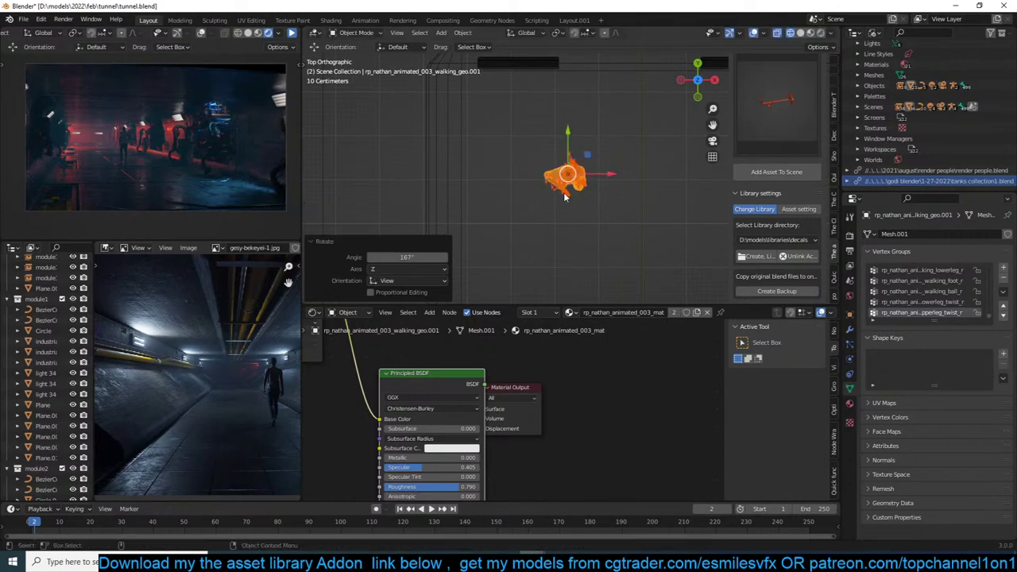
In the camera view, move the duplicated figure about 0.3 m along X, save the file, and resume the rendered preview.
key(KP_0)
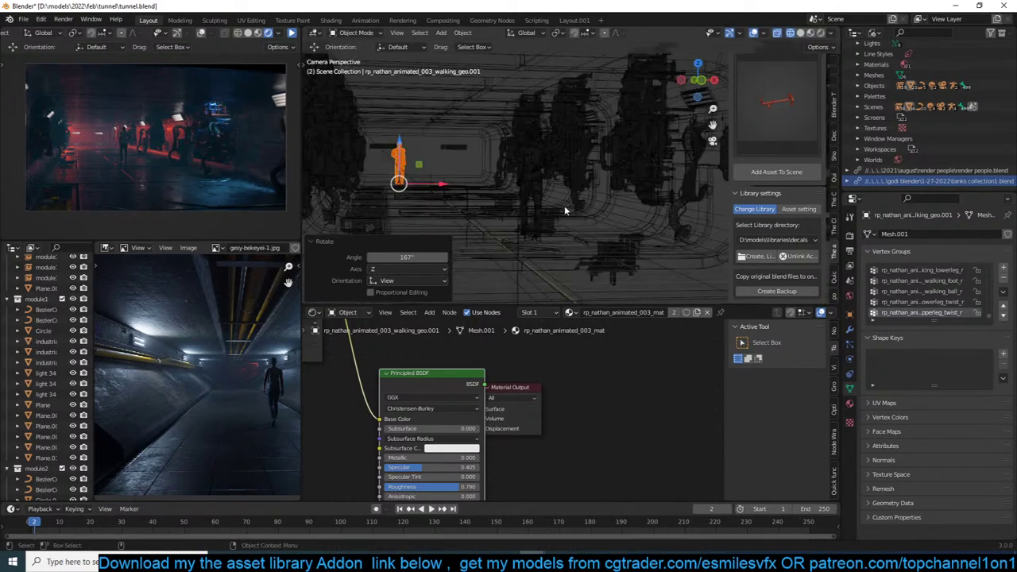
key(g)
key(x)
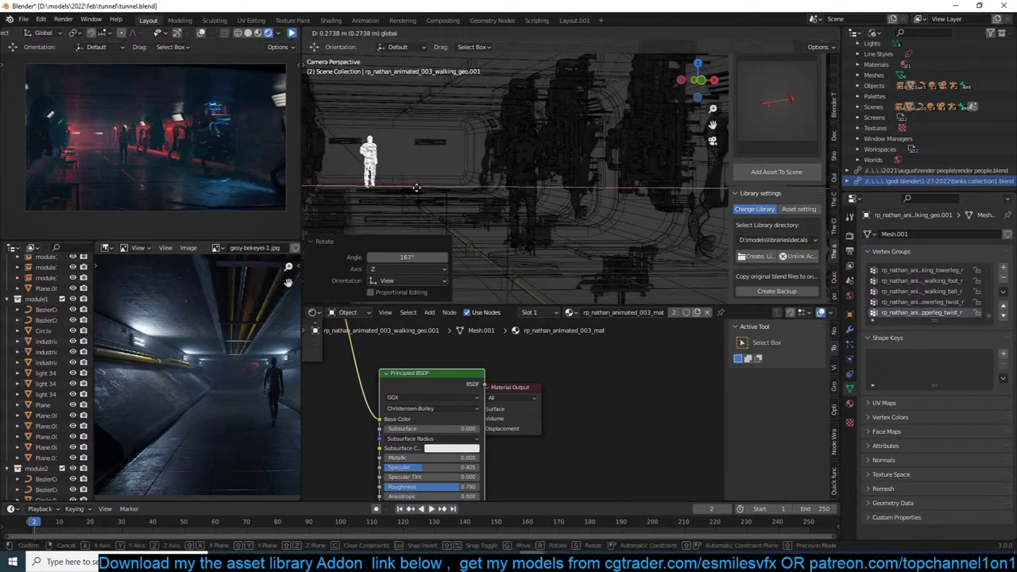
click(469, 179)
key(ctrl+s)
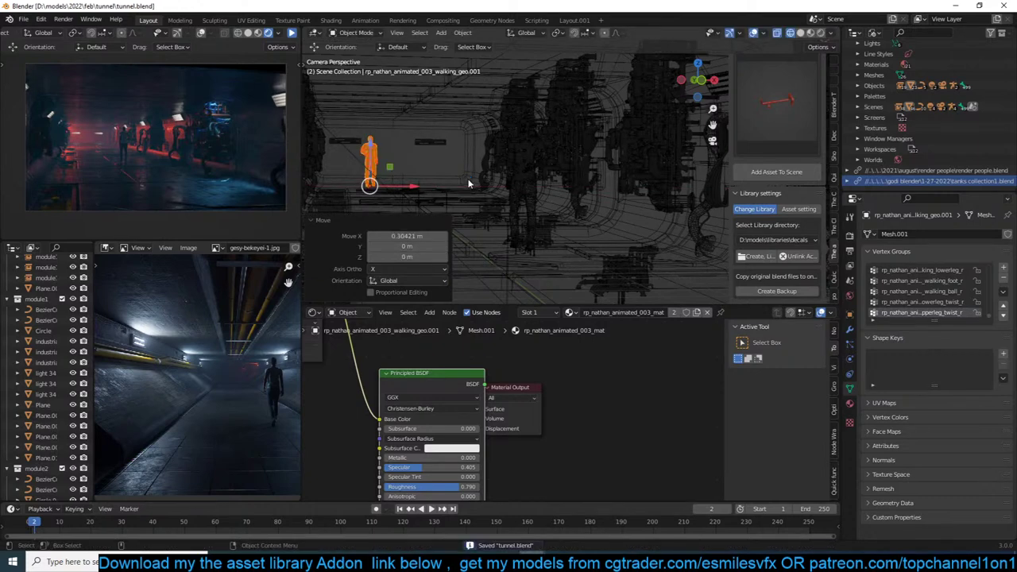
click(293, 34)
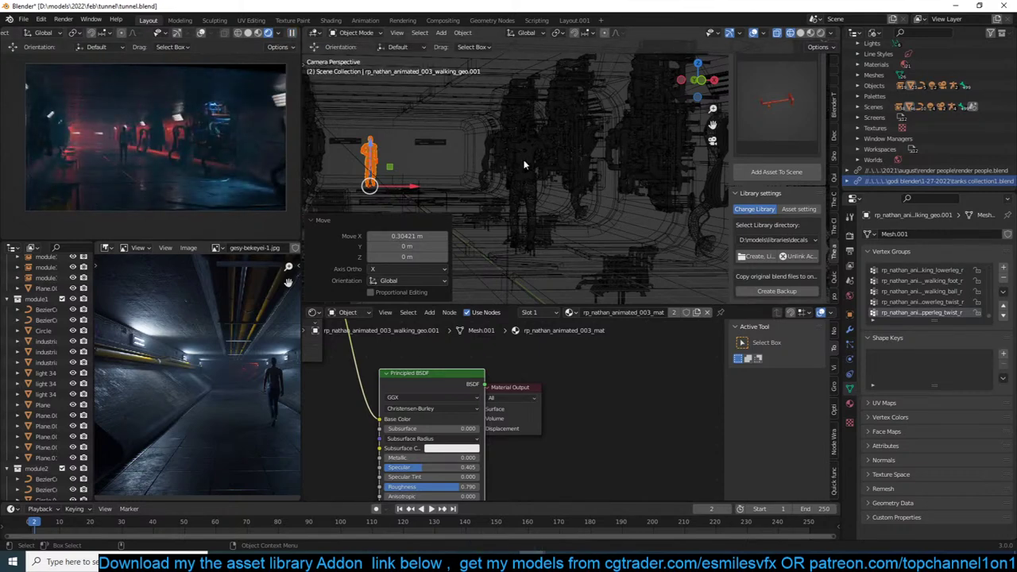
Switch the viewport to solid shading and check the duplicated figure up close and from the camera.
key(KP_Decimal)
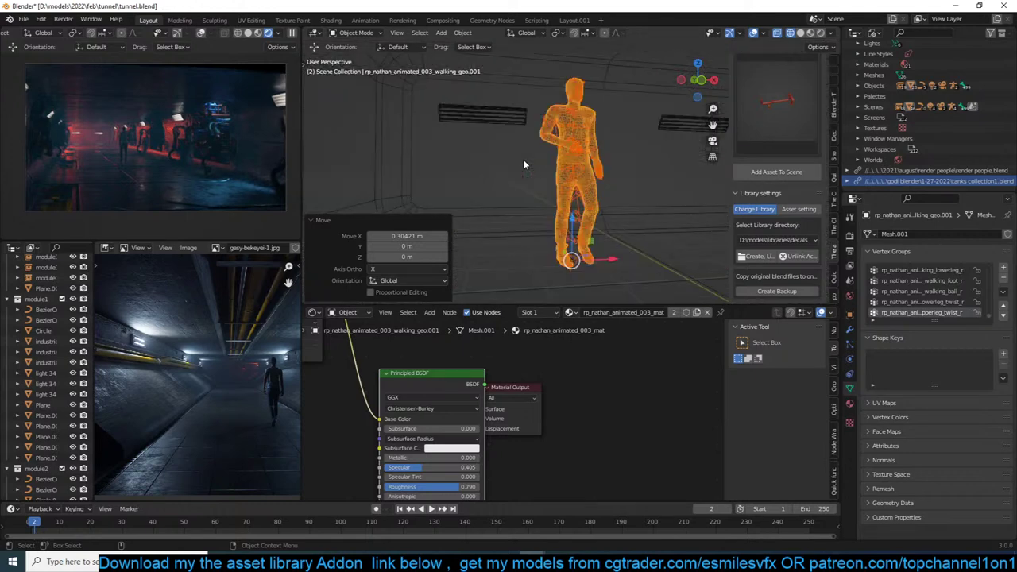
key(z)
click(645, 173)
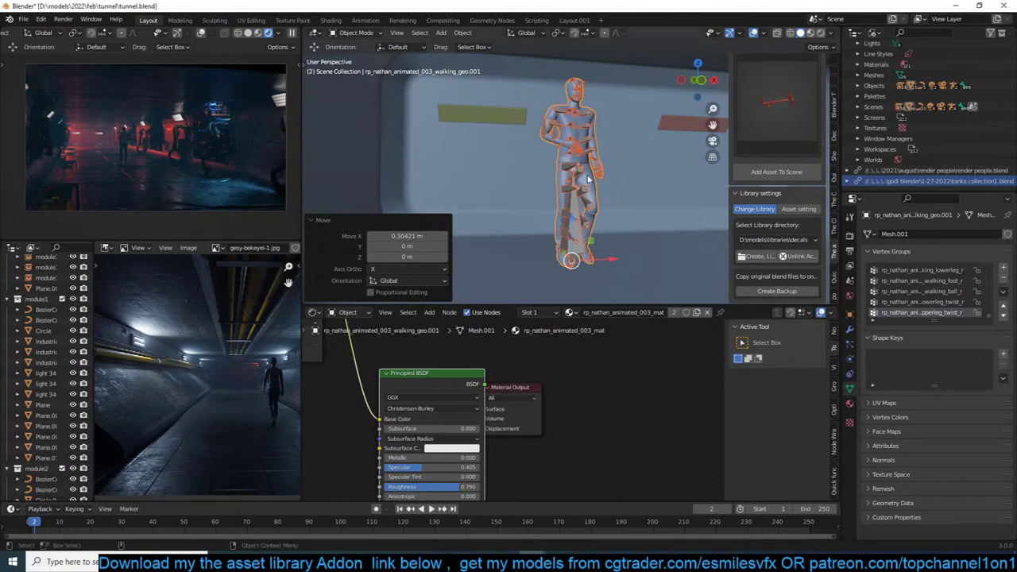
key(KP_0)
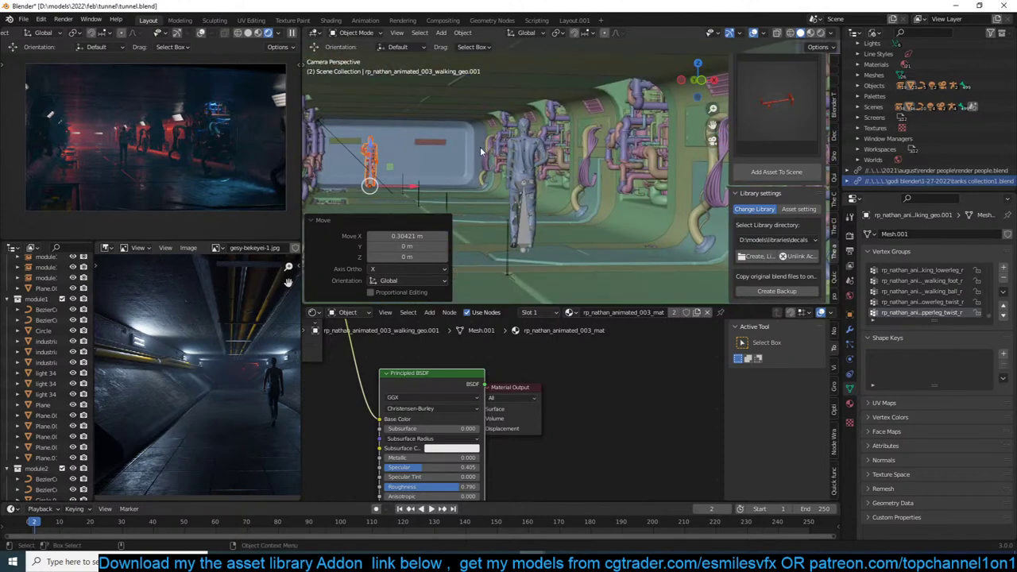
key(KP_Decimal)
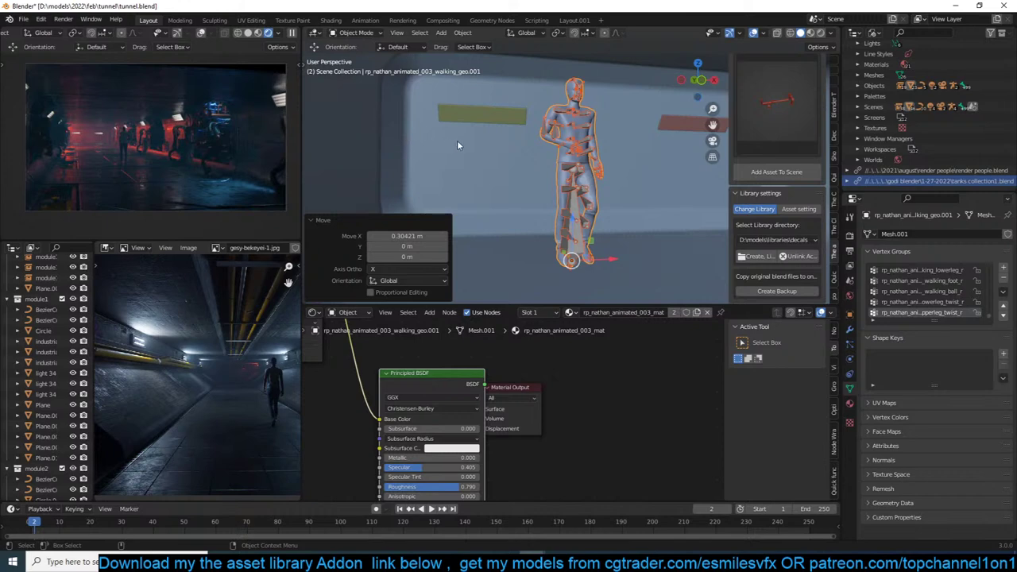
Add a point light at the distant figure and move it about 0.4 m up and slightly behind the shoulders.
middle_drag(457, 145, 586, 83)
scroll(510, 111, up, 4)
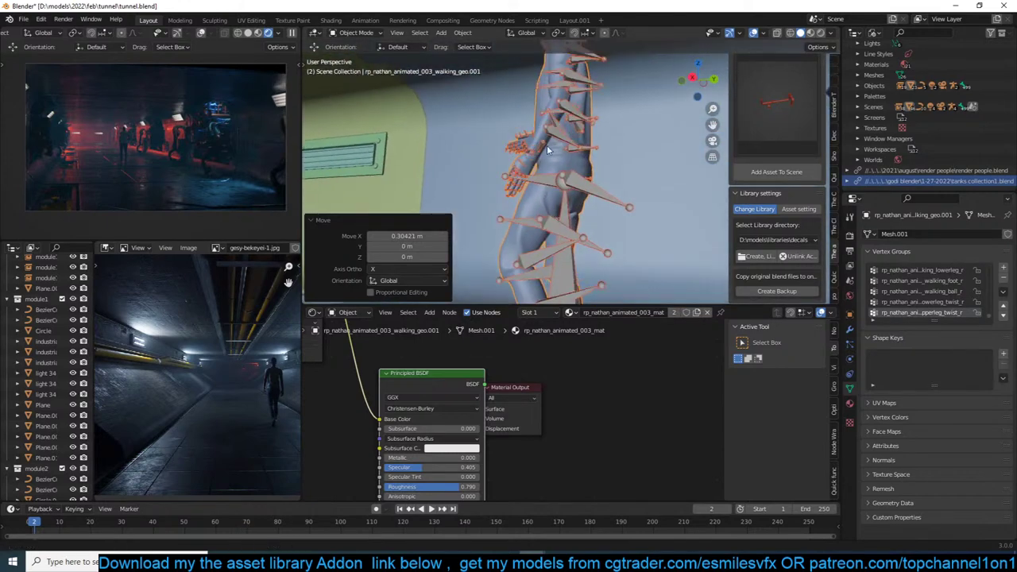
shift+middle_drag(546, 150, 509, 207)
key(alt+a)
key(shift+a)
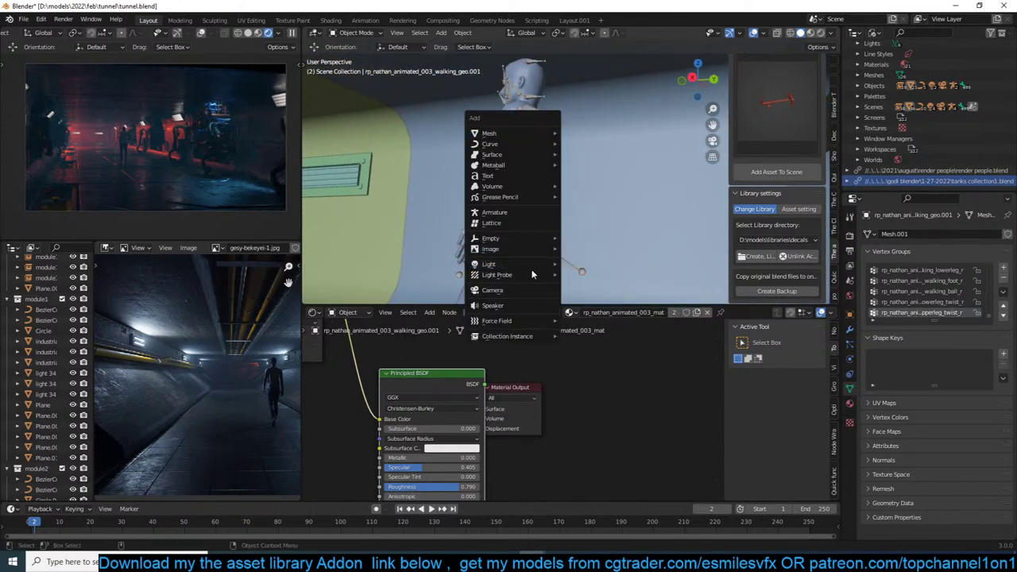
mouse_move(540, 264)
click(611, 269)
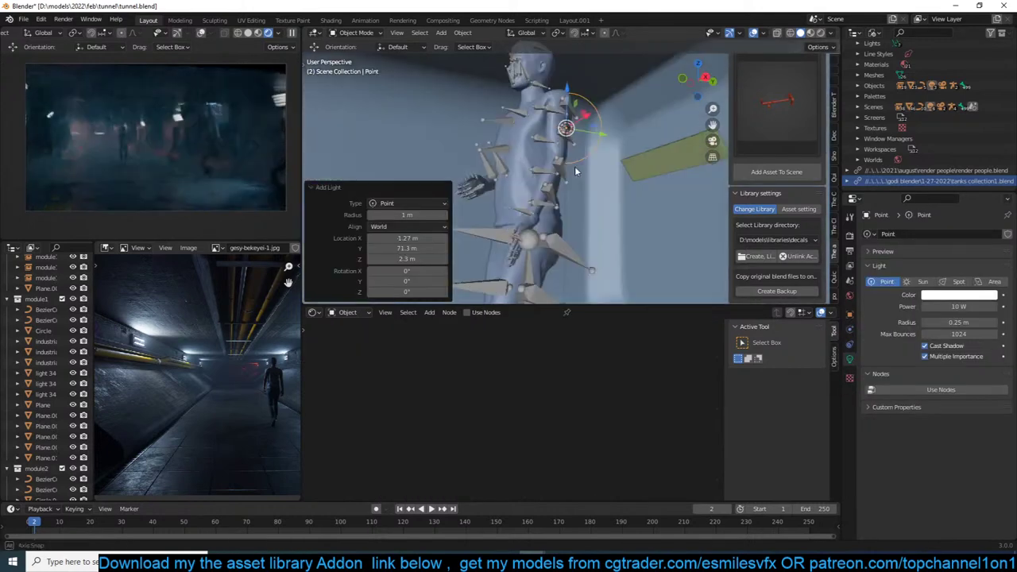
key(g)
click(608, 113)
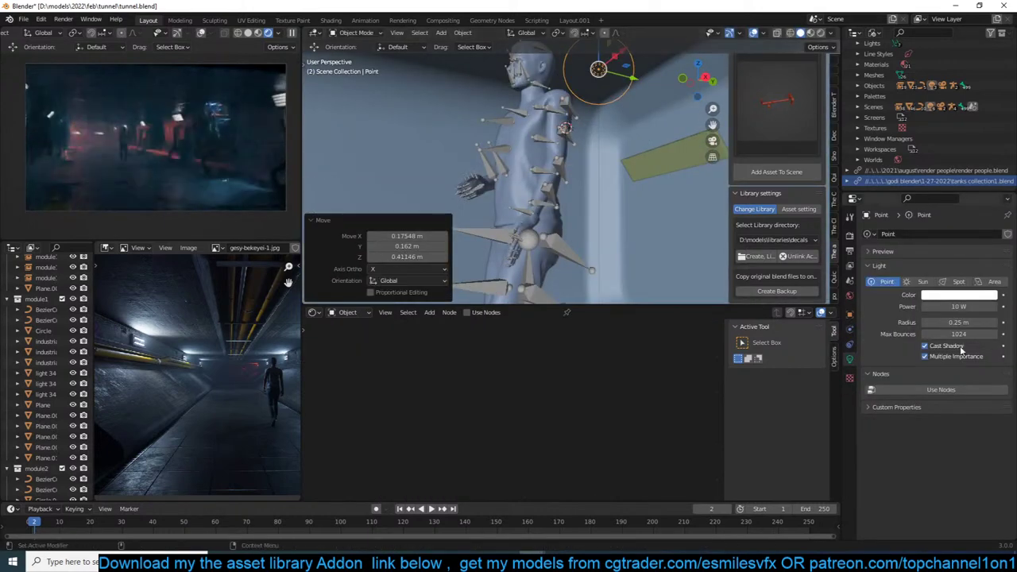
Change the new light to an area light, raise it above the figure, and center it over the head in the front view.
click(994, 281)
middle_drag(601, 145, 624, 192)
key(g)
click(606, 115)
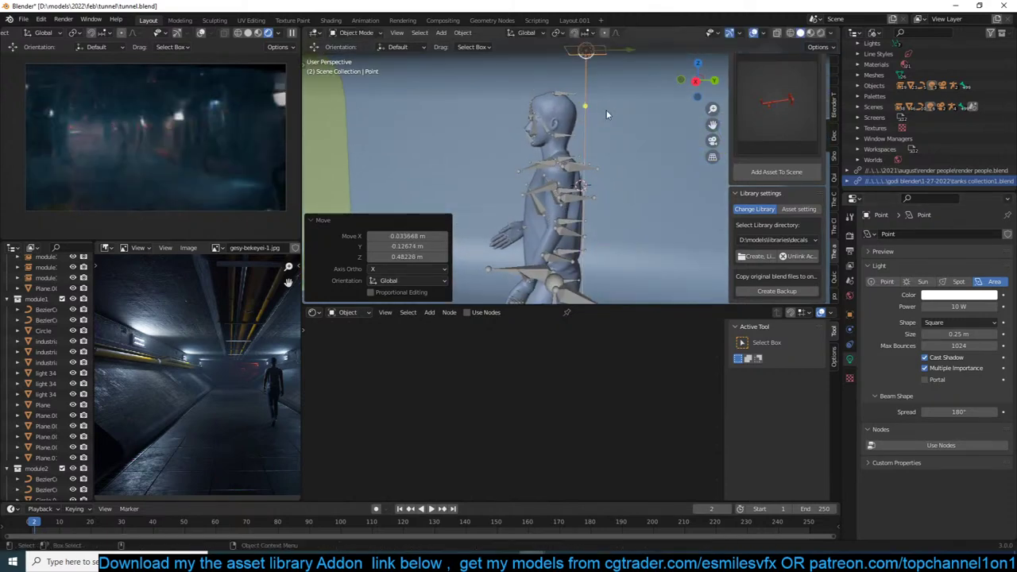
key(KP_1)
key(shift+z)
key(g)
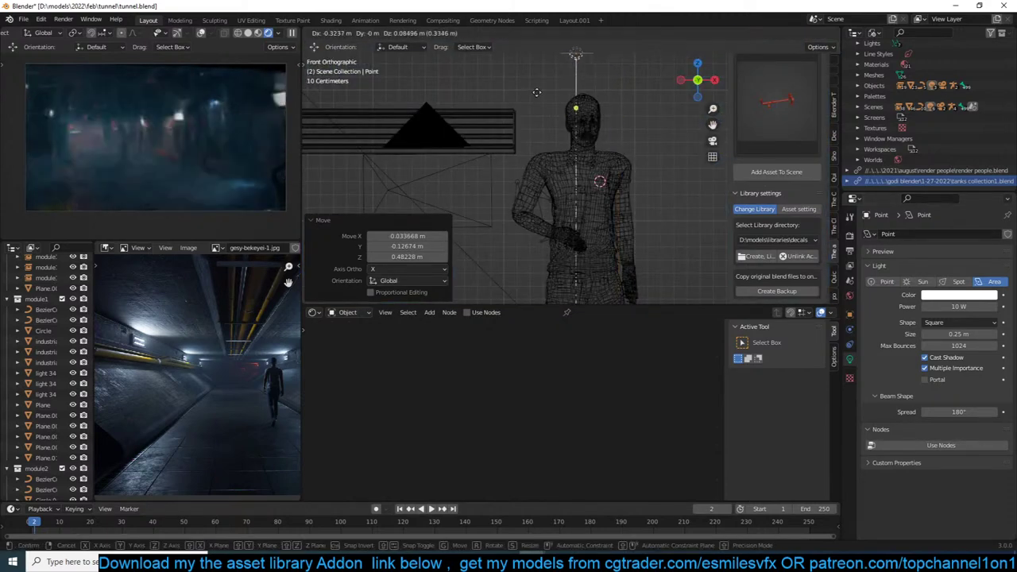
click(537, 93)
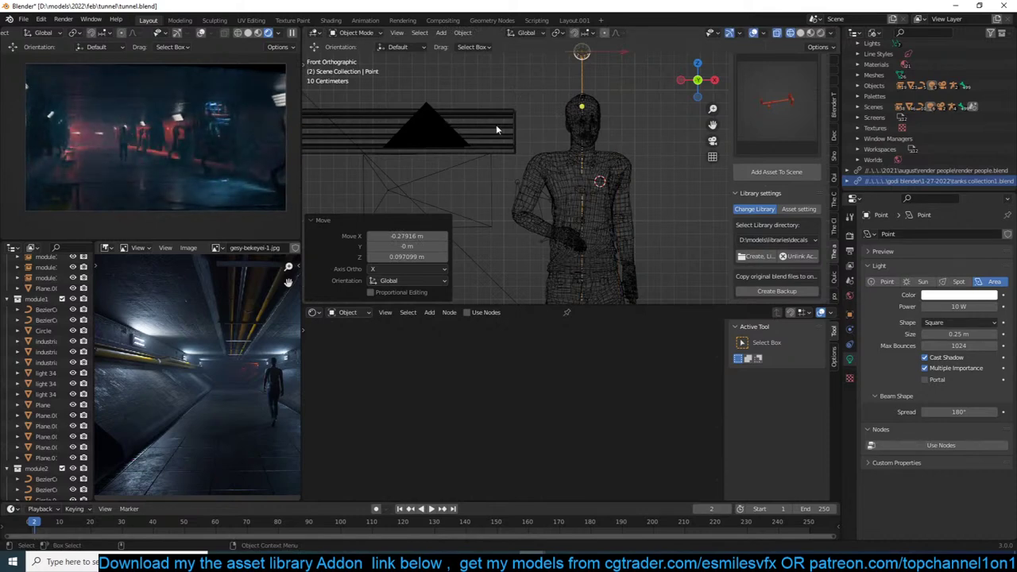
Tilt the area light about 20.6° toward the figure in the right orthographic view.
key(KP_3)
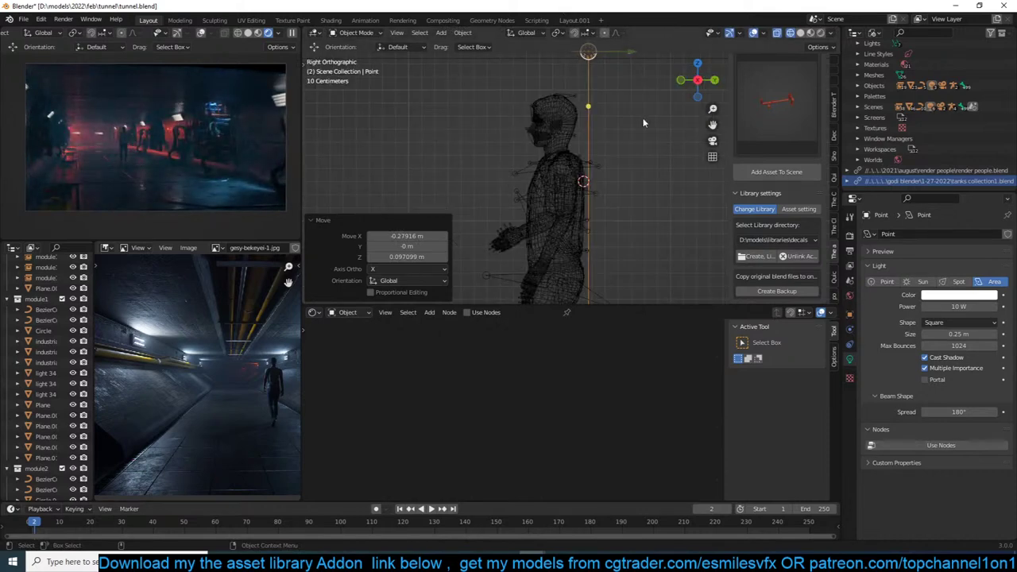
key(r)
click(624, 156)
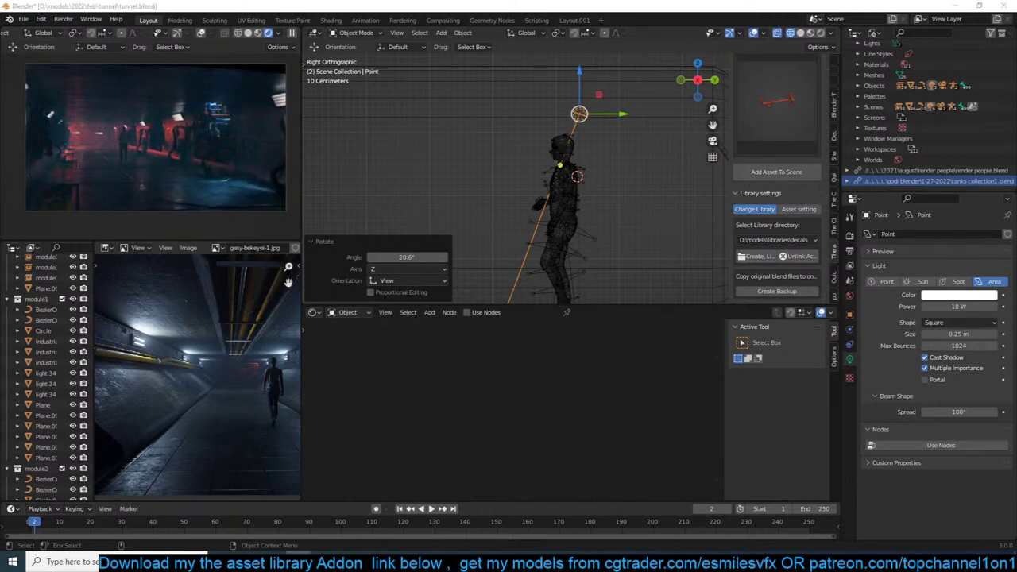
Set the area light's size to about 0.73 m and its power to 100 W, and save the file.
drag(953, 333, 991, 334)
click(948, 307)
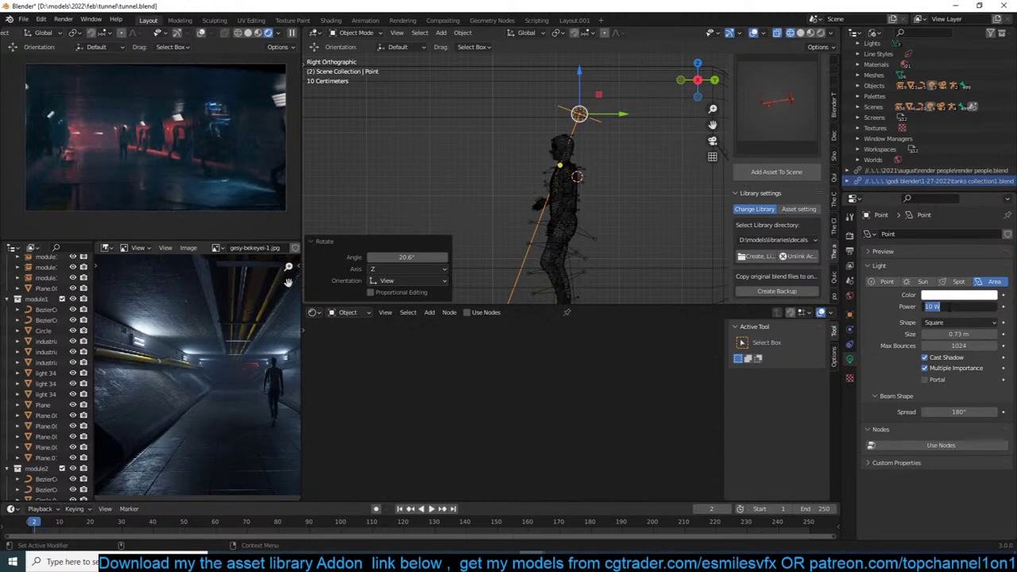
text(200)
key(Return)
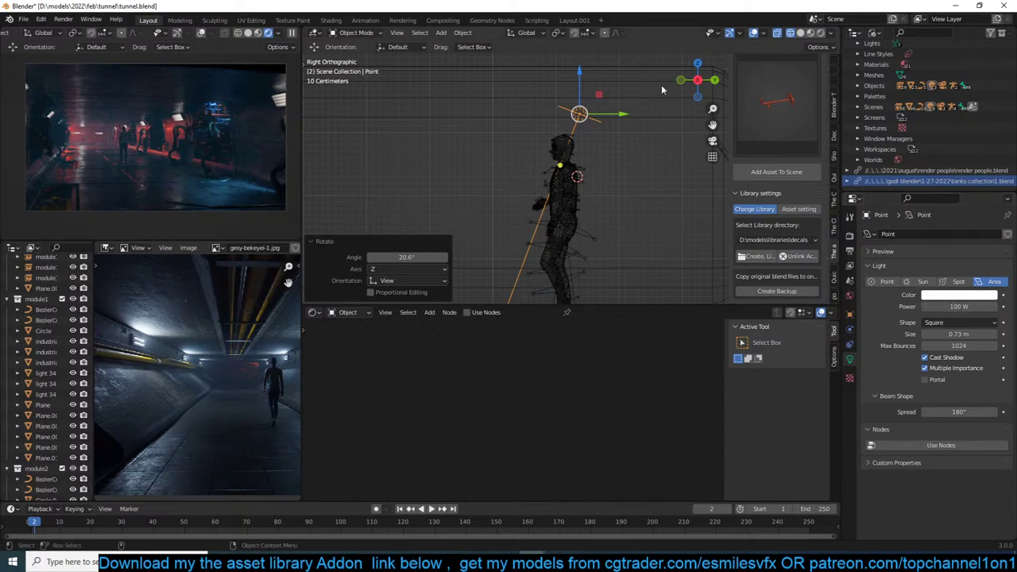
shift+middle_drag(572, 155, 494, 148)
key(ctrl+s)
Move the area light about 0.7 m up and behind the figure, and rotate it about 33° further toward the figure.
key(g)
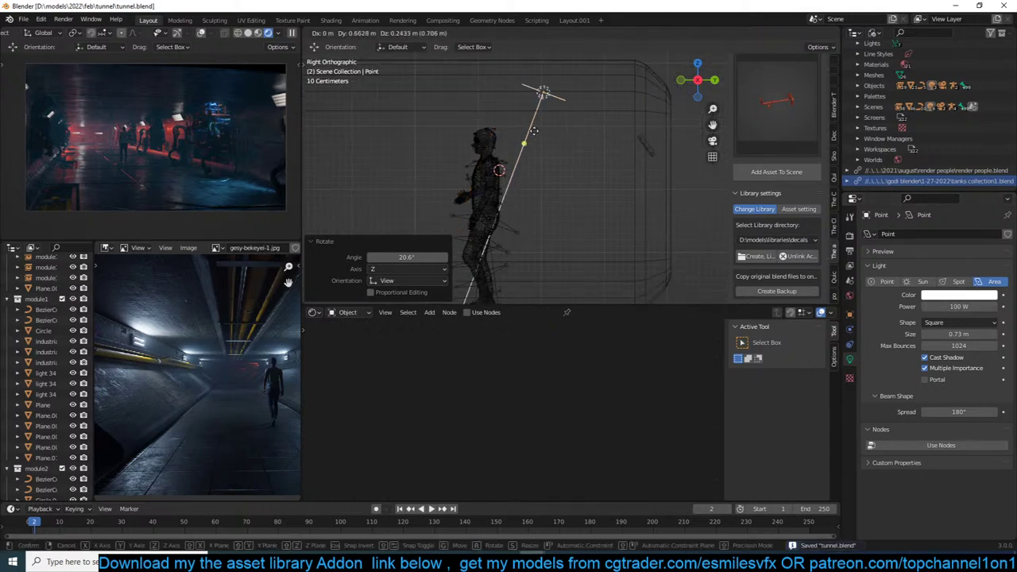
click(566, 147)
key(r)
click(676, 260)
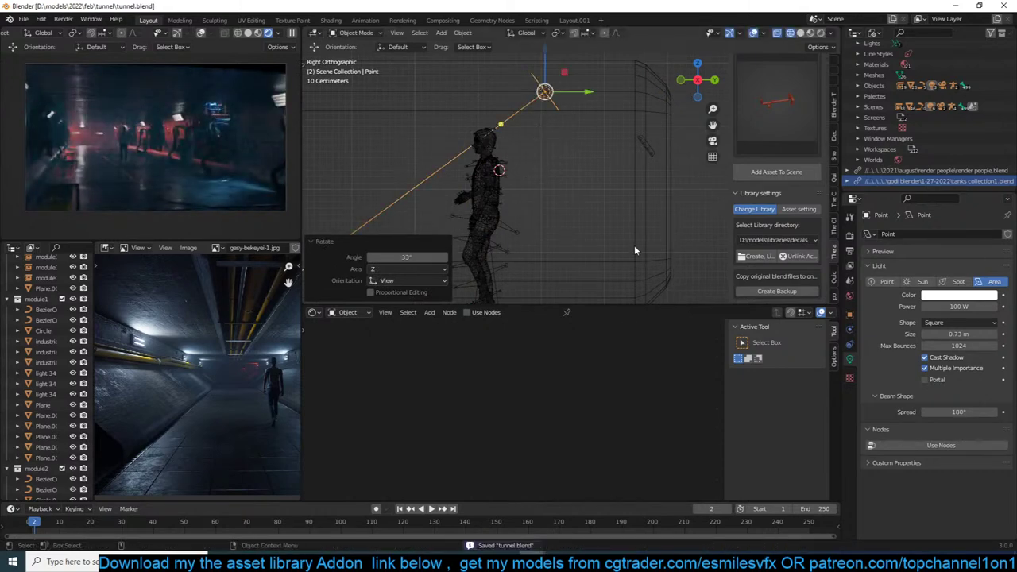
Return to the camera view in solid shading and set the area light's power to 1000 W.
key(KP_0)
key(shift+z)
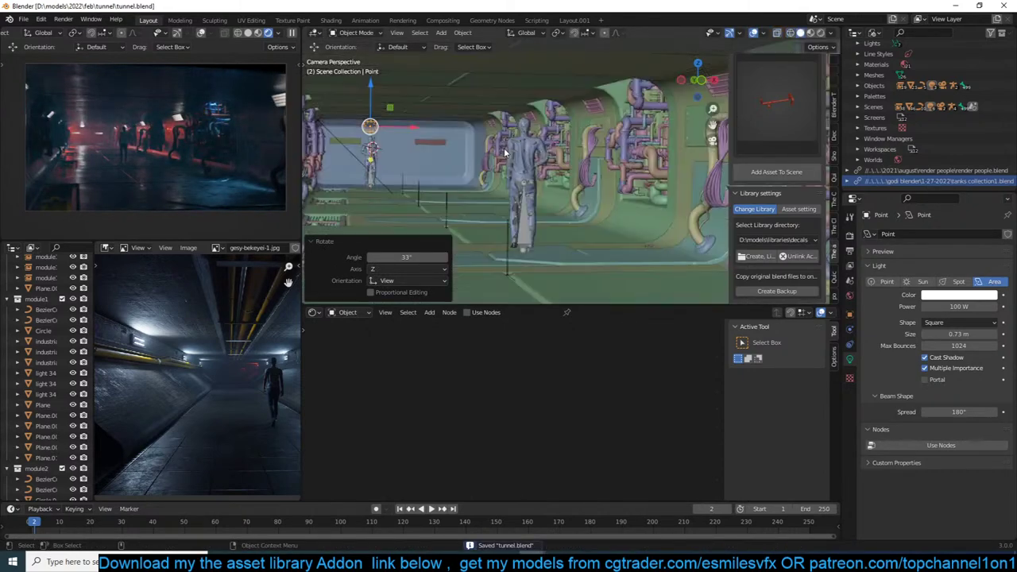
click(955, 307)
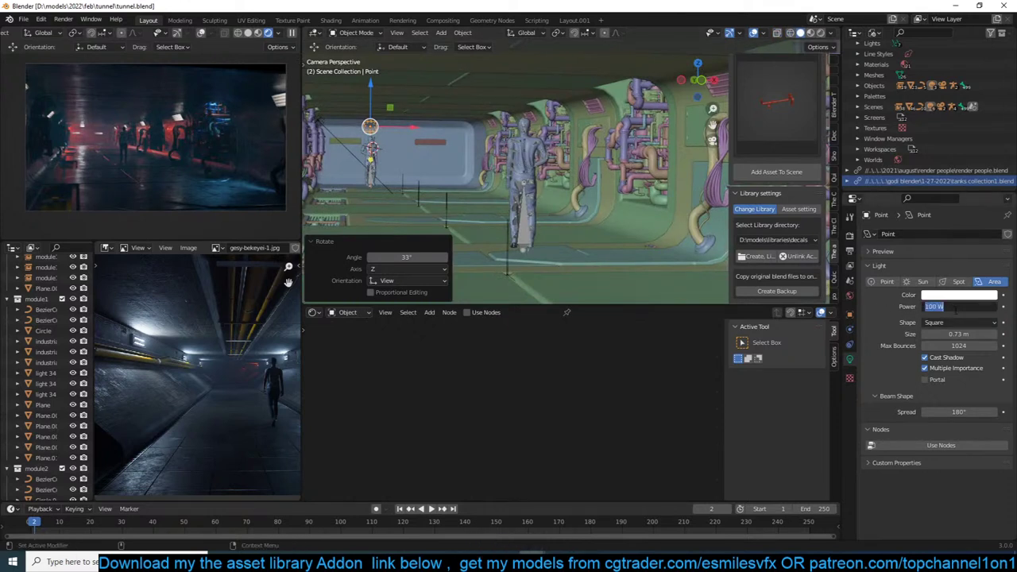
text(1000)
key(Return)
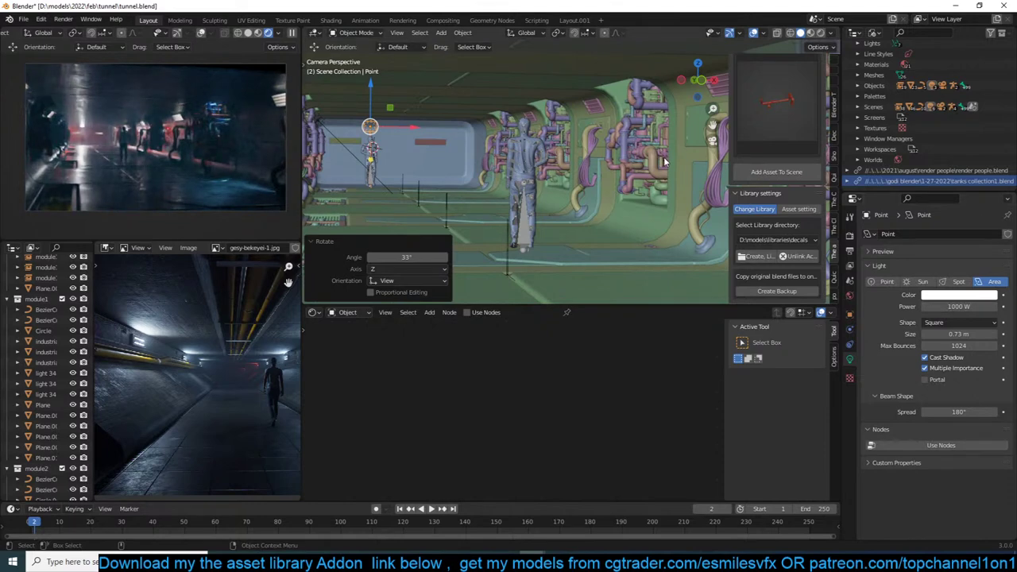
Move the area light about 0.3 m down toward the distant figure and set its power to 100 W.
scroll(576, 166, up, 4)
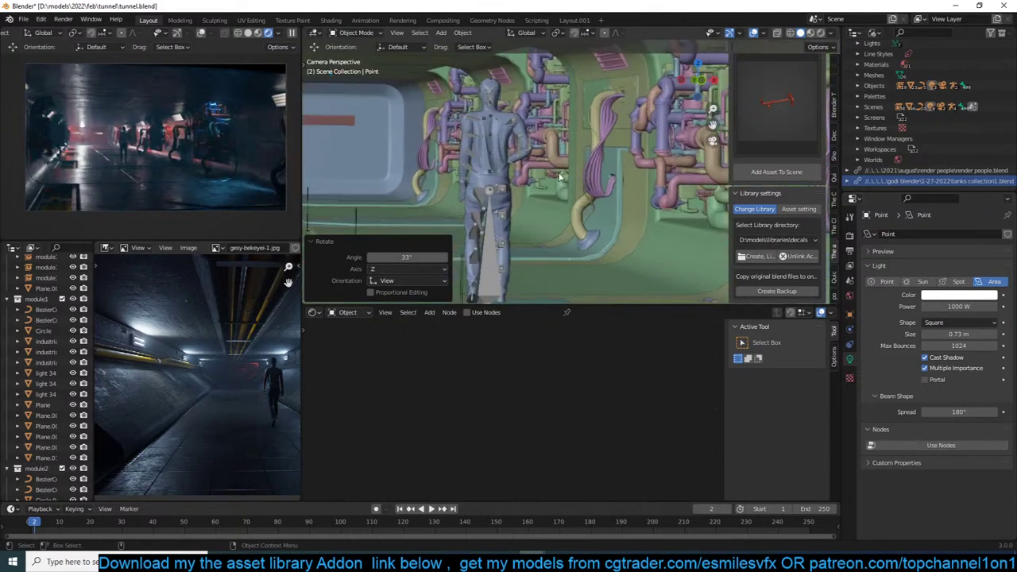
shift+middle_drag(458, 171, 575, 159)
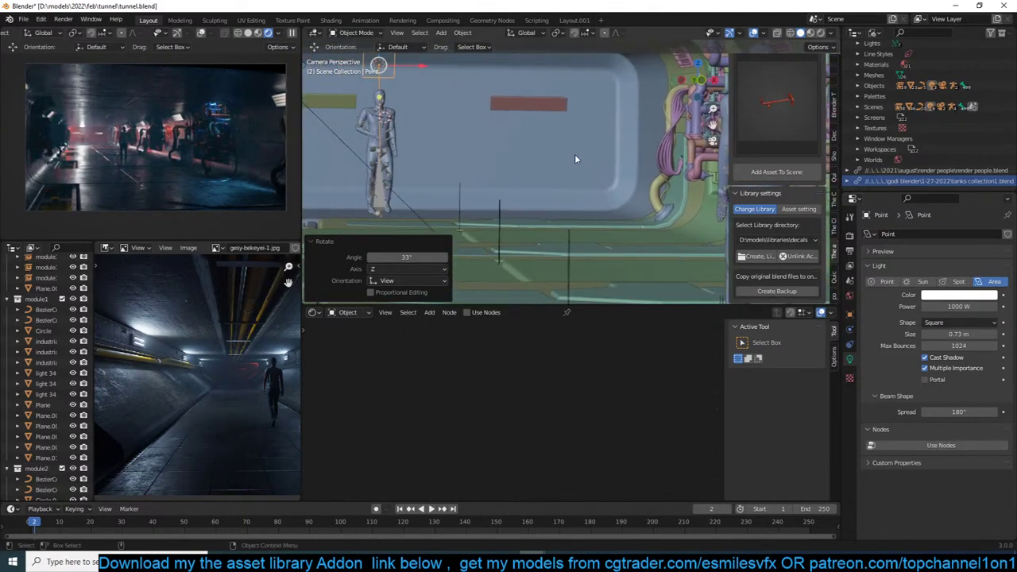
key(KP_Decimal)
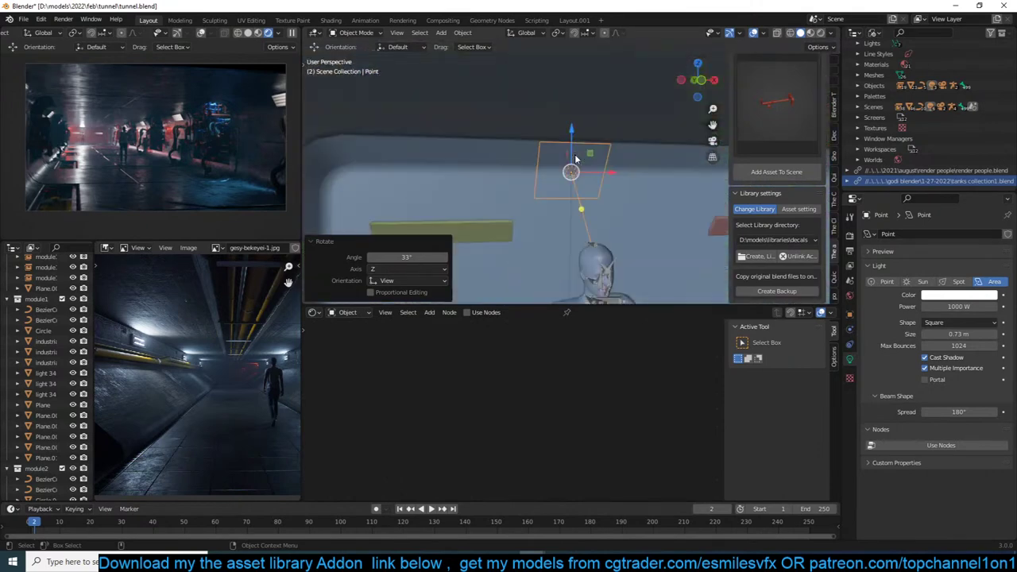
scroll(601, 223, up, 1)
middle_drag(602, 222, 620, 178)
key(g)
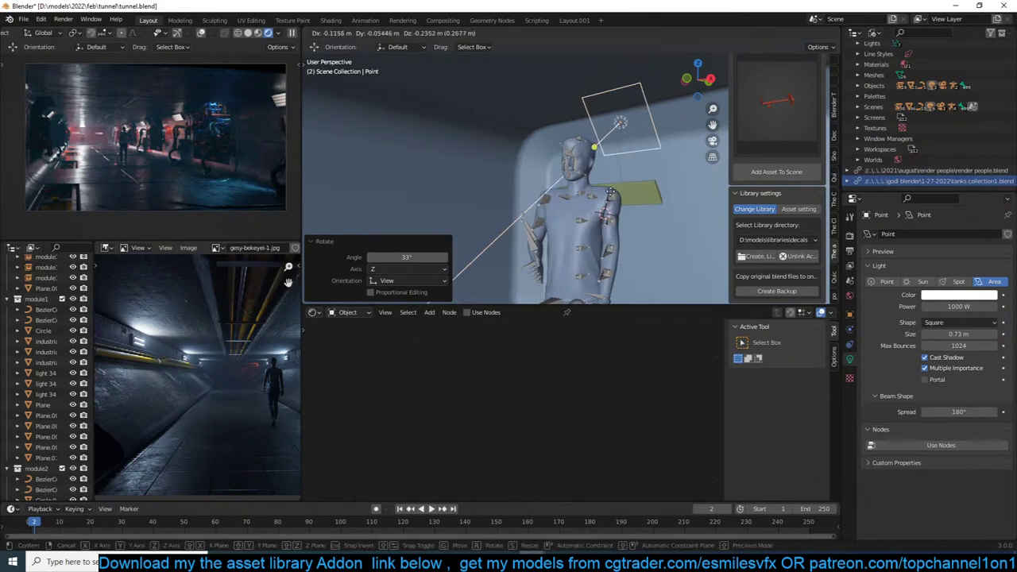
click(633, 204)
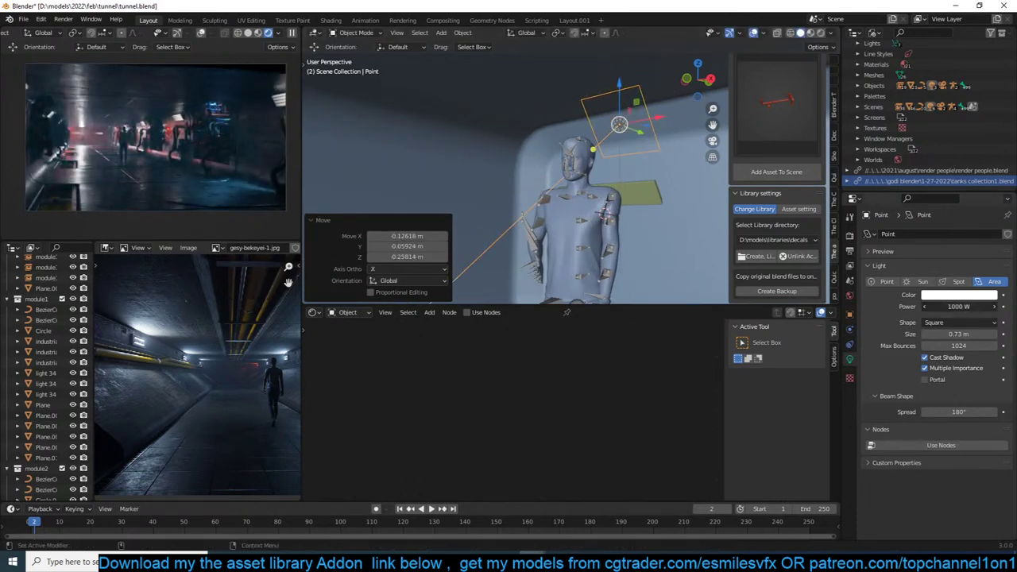
double_click(954, 306)
text(100)
key(Return)
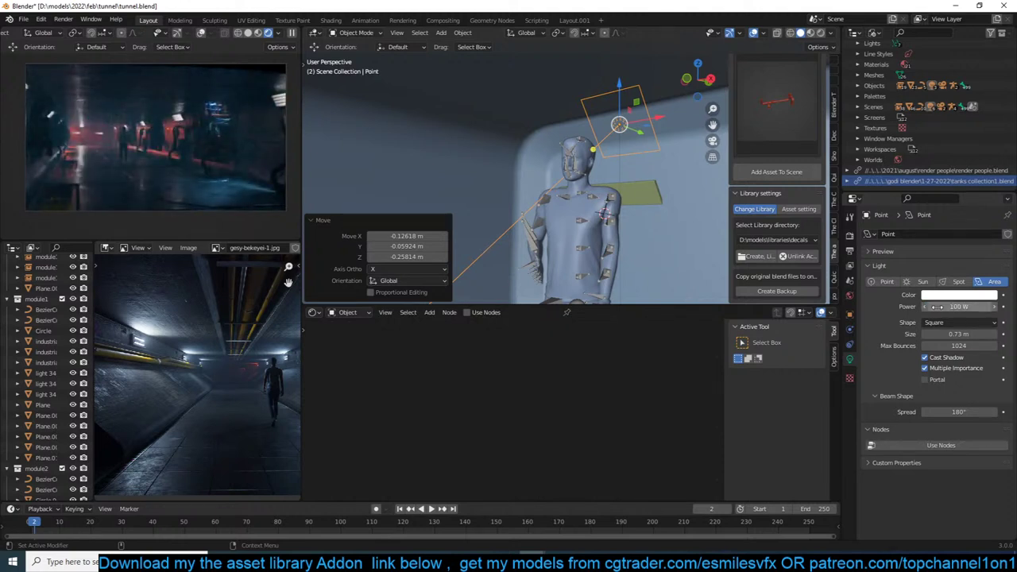
In a wireframe right orthographic view, clear the area light's rotation and move it about 1.1 m to sit above the figure.
middle_drag(592, 175, 551, 170)
key(KP_3)
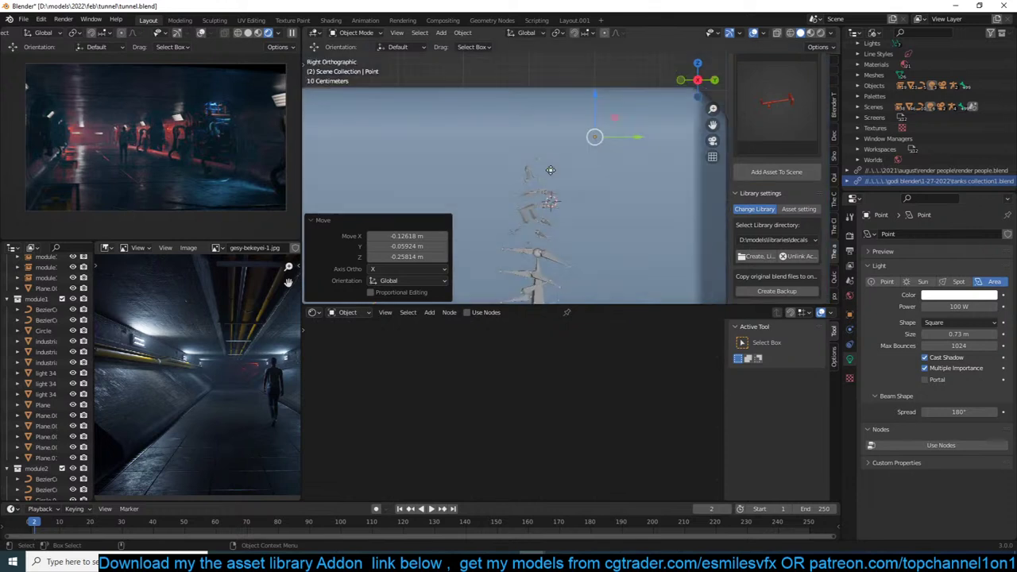
key(z)
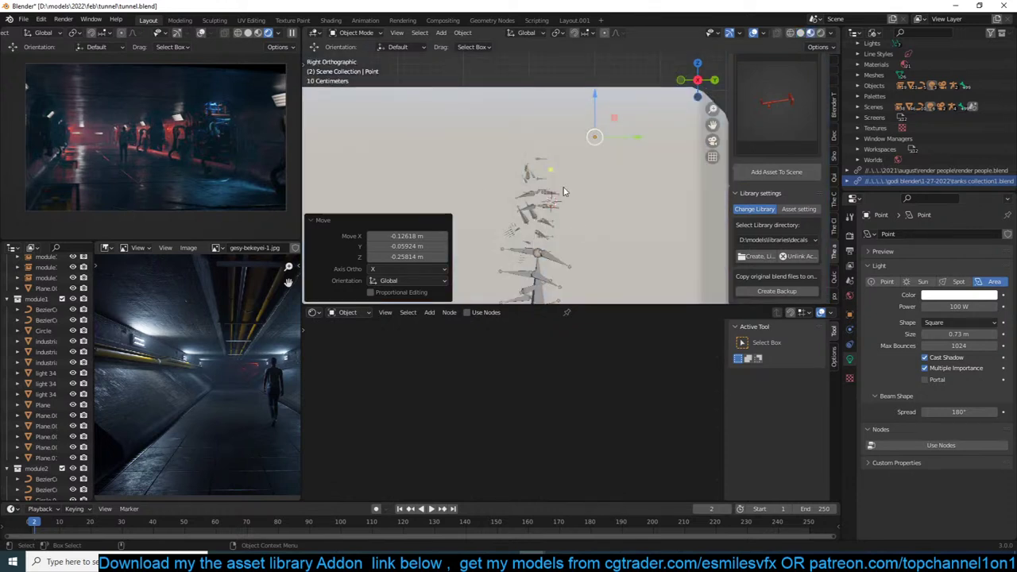
key(shift+z)
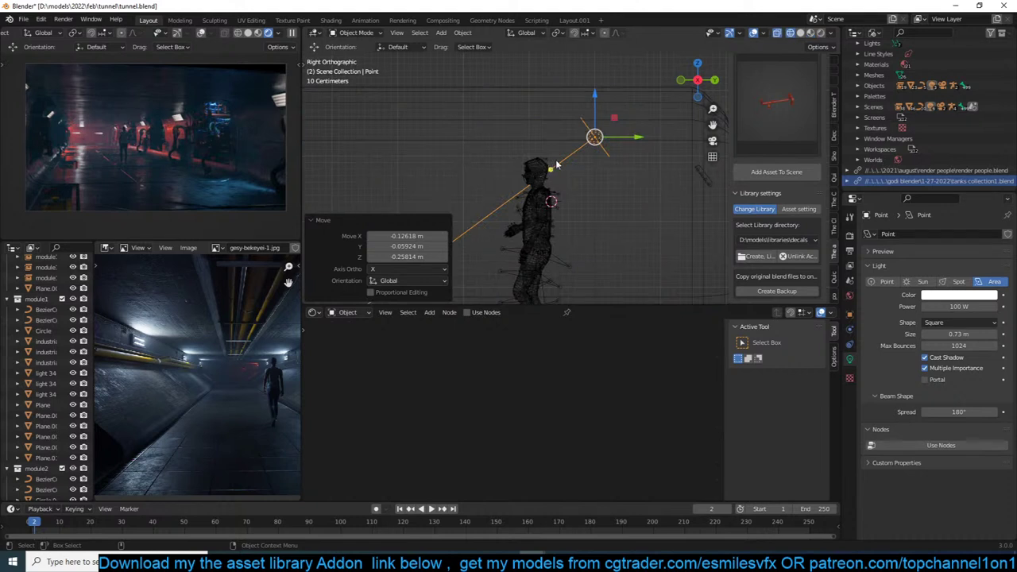
shift+middle_drag(575, 164, 555, 130)
key(g)
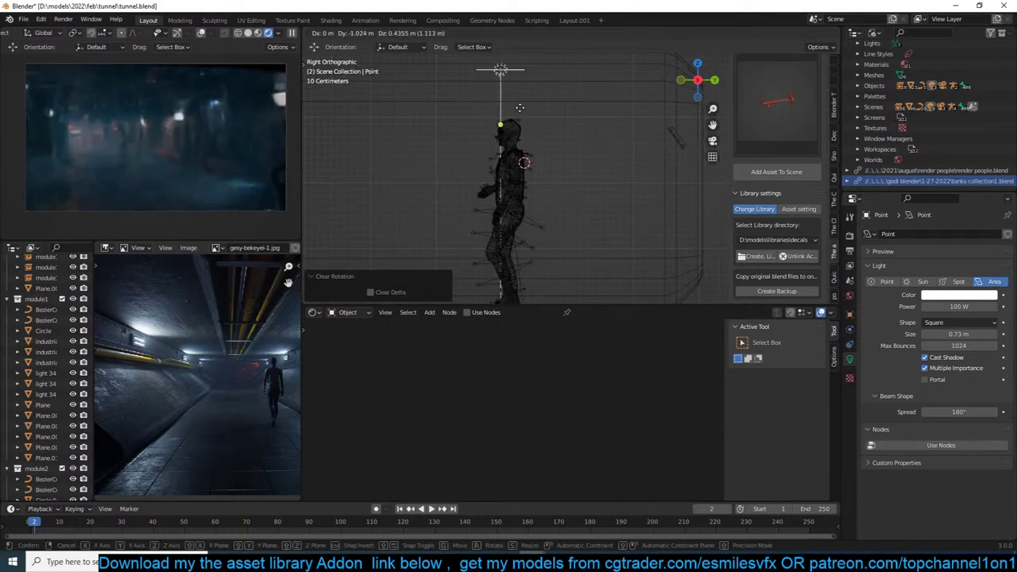
click(511, 111)
Rotate the area light by -14.4° and move it about 0.31 m along negative Y, in front of the figure.
key(r)
click(549, 120)
key(g)
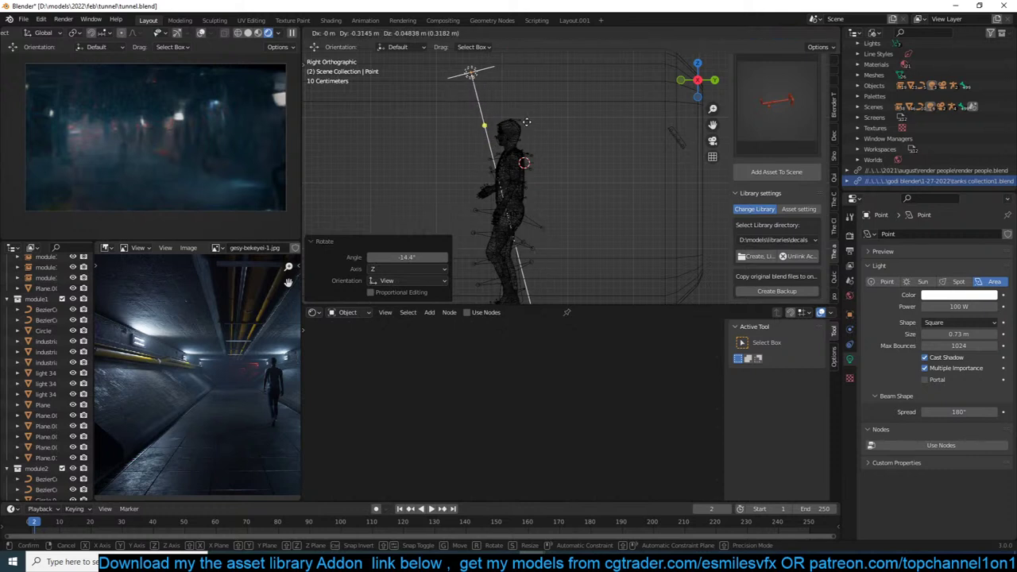
click(527, 125)
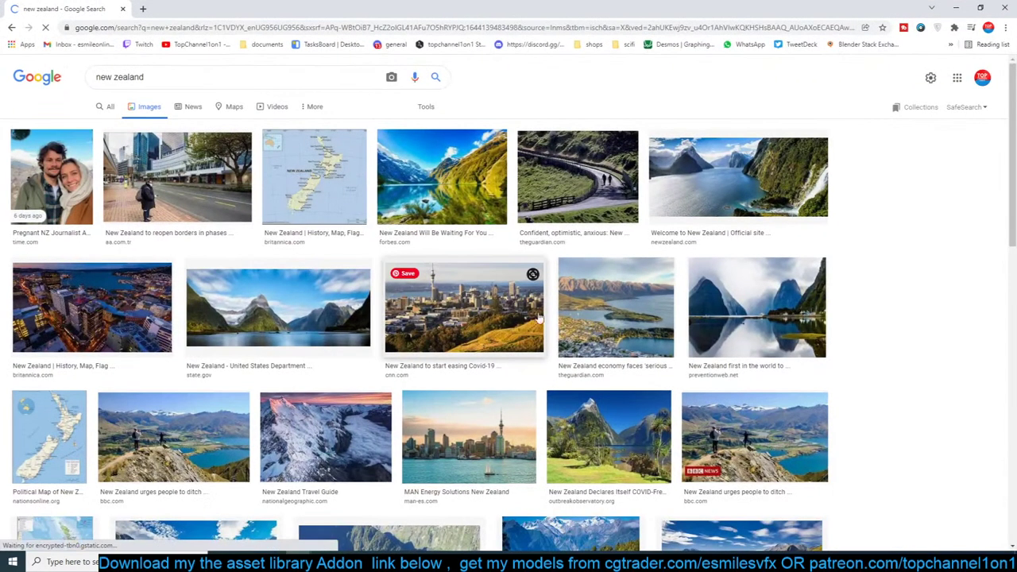
Switch to the browser and look through the New Zealand image search results.
scroll(567, 390, down, 2)
scroll(567, 389, up, 2)
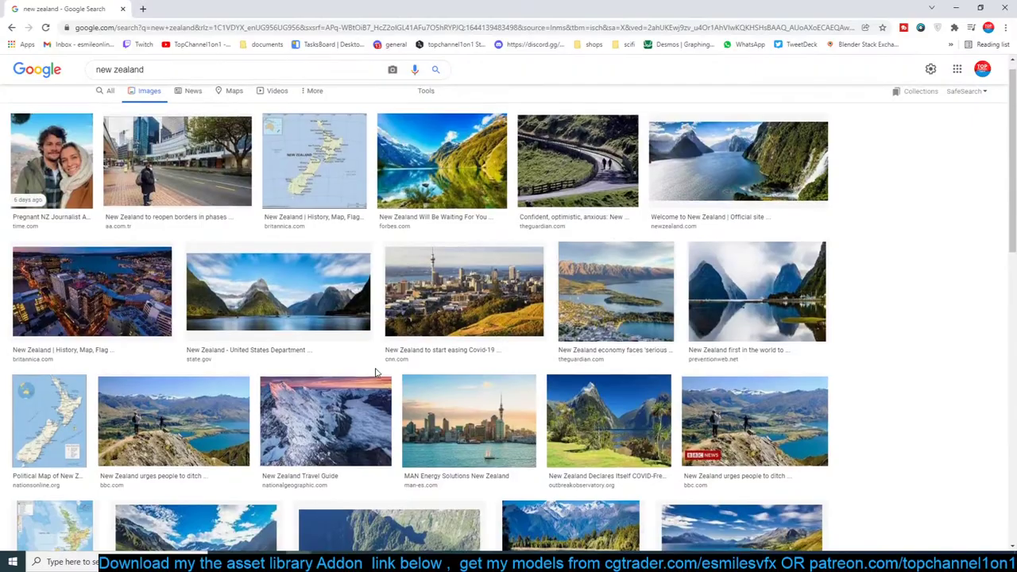
scroll(377, 374, down, 3)
scroll(376, 374, up, 3)
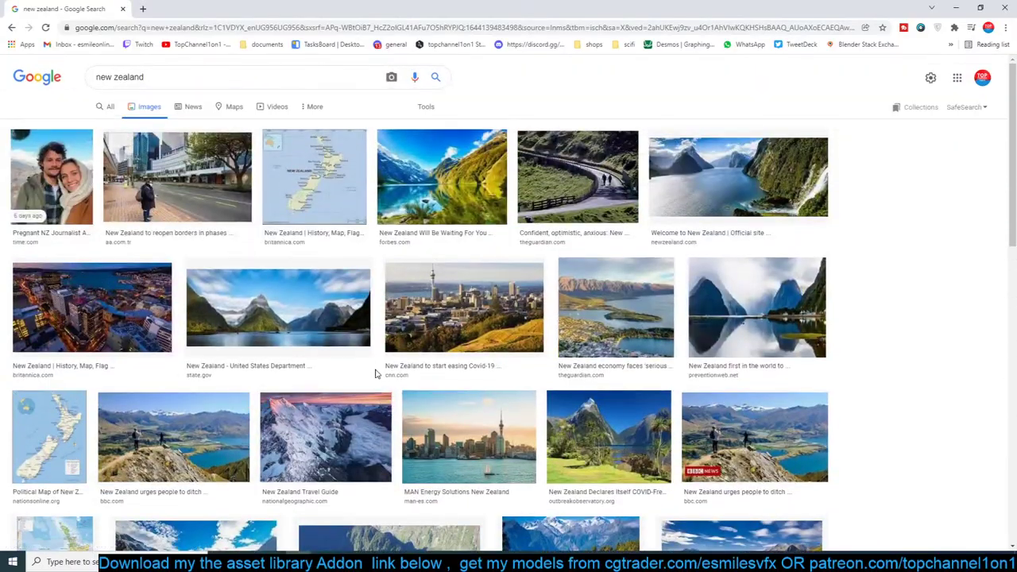
scroll(406, 397, down, 5)
scroll(407, 400, down, 10)
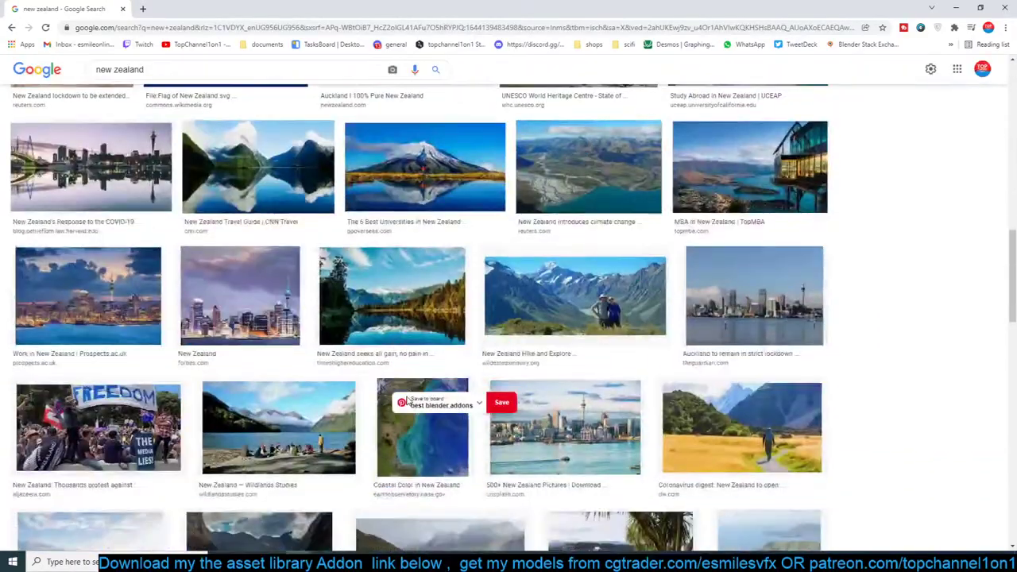
scroll(466, 403, up, 10)
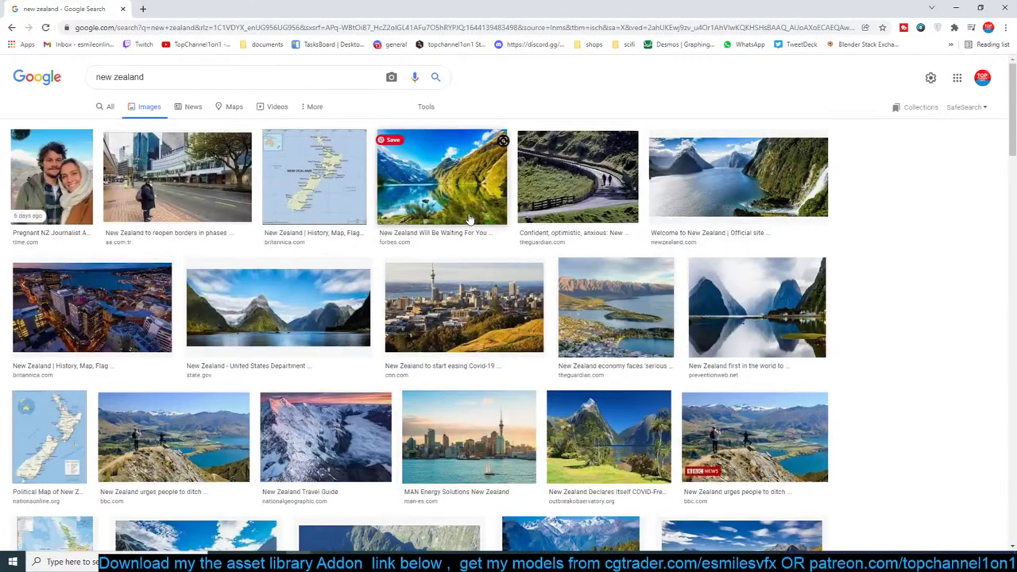
View the Forbes mountain lake photo enlarged, examine its related images, and return to Blender.
click(467, 208)
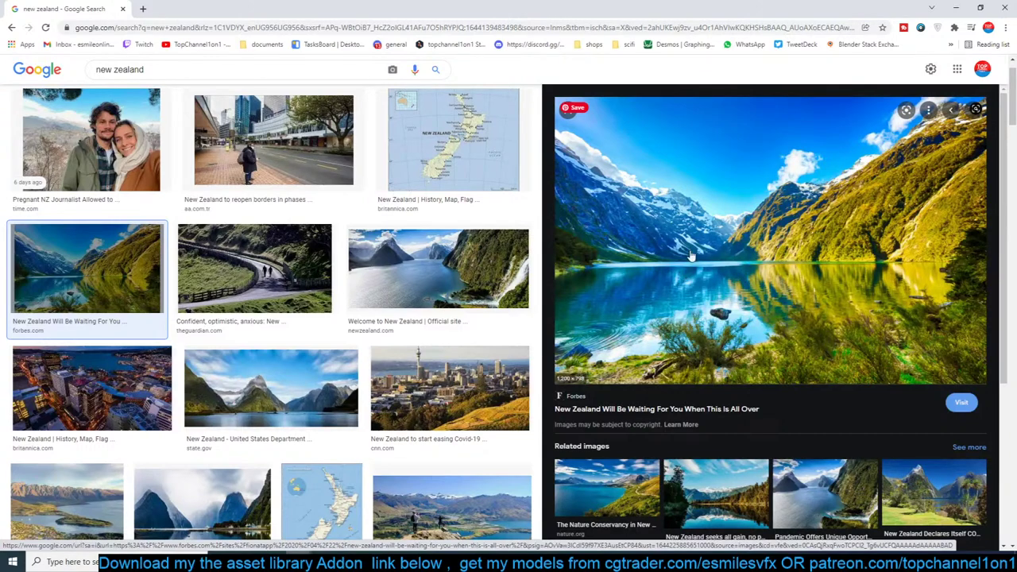
scroll(725, 335, down, 1)
scroll(725, 335, down, 3)
click(733, 297)
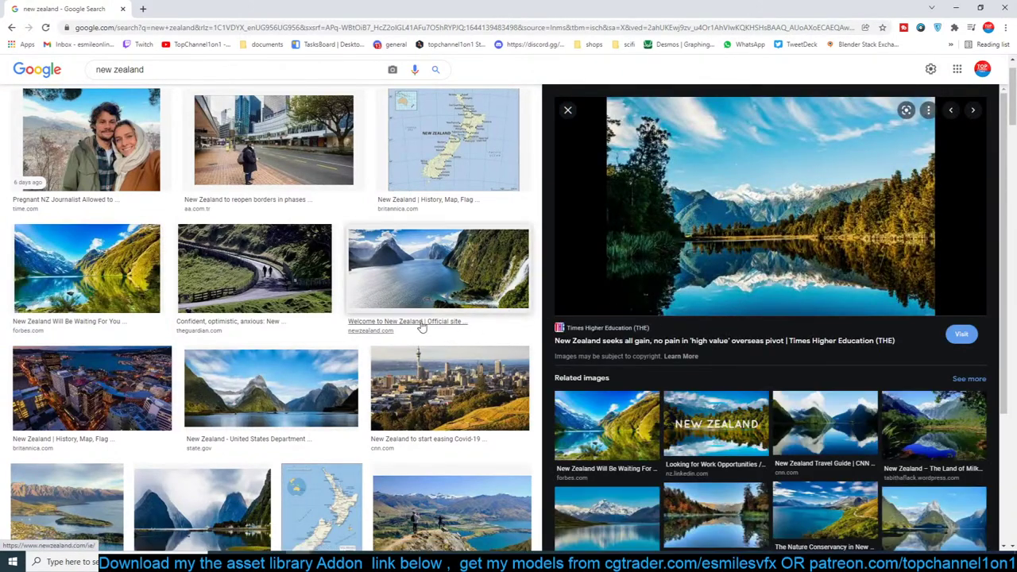
click(123, 292)
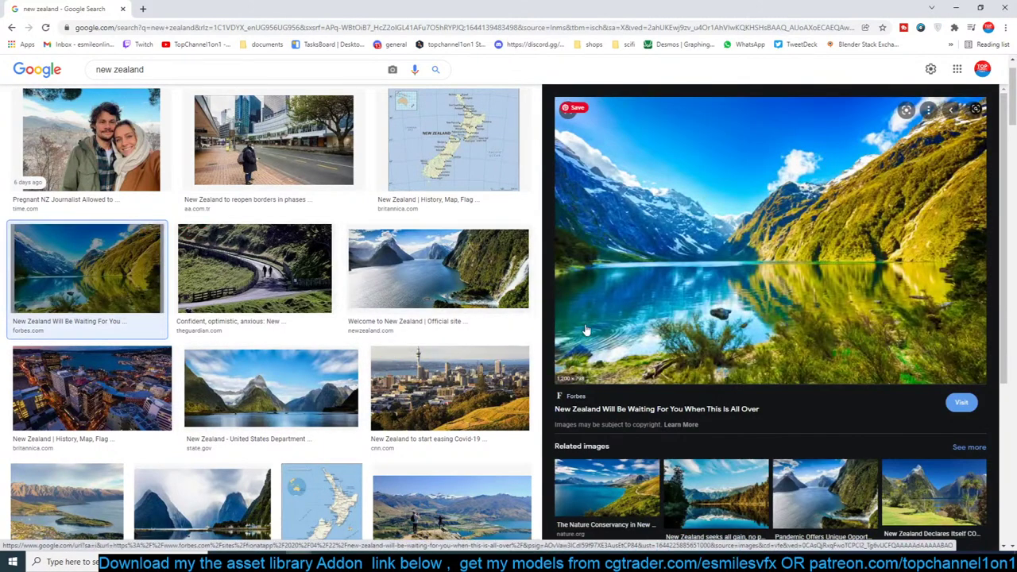
scroll(699, 330, down, 3)
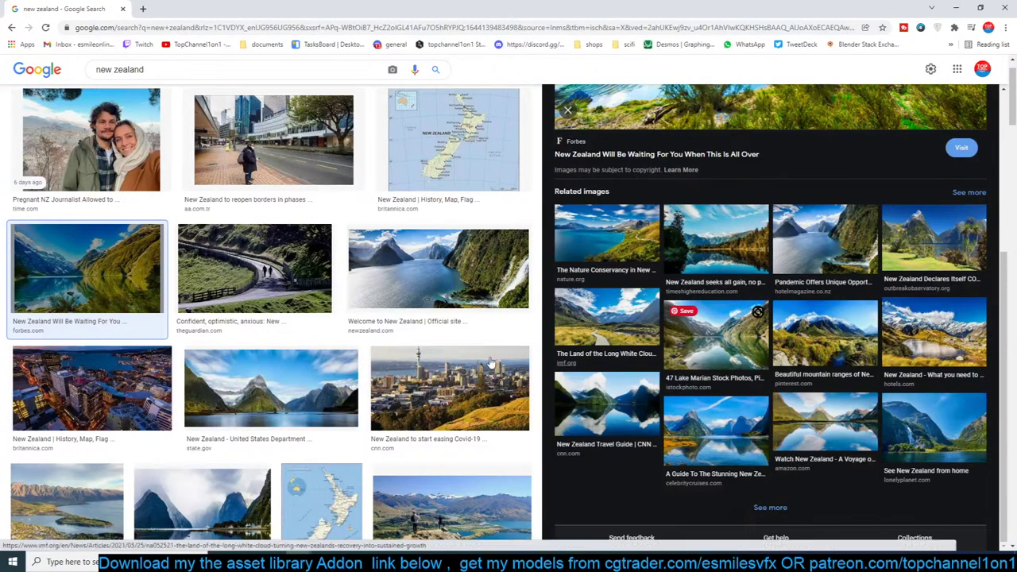
scroll(351, 379, down, 3)
scroll(350, 379, down, 2)
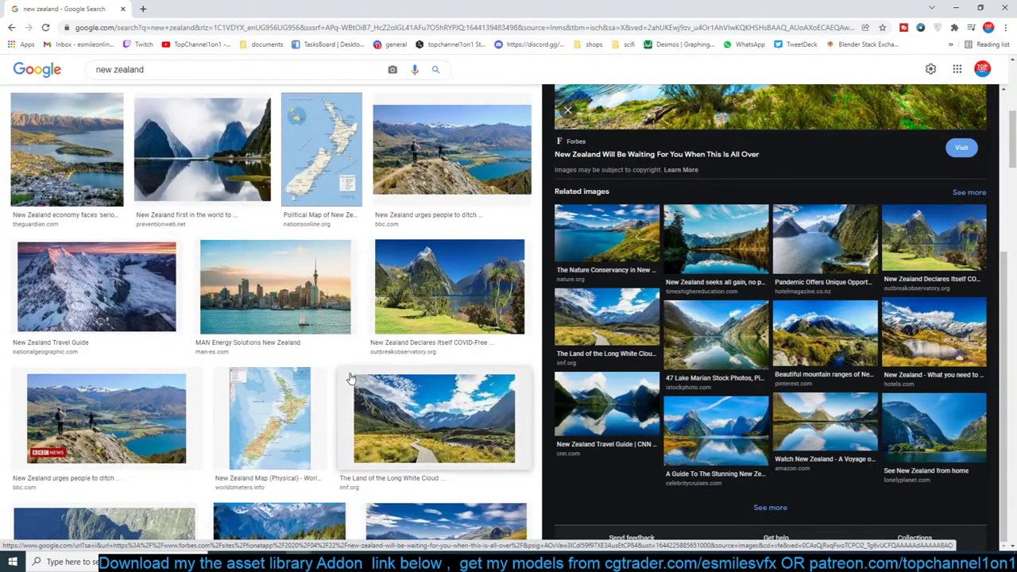
scroll(428, 314, up, 3)
click(956, 7)
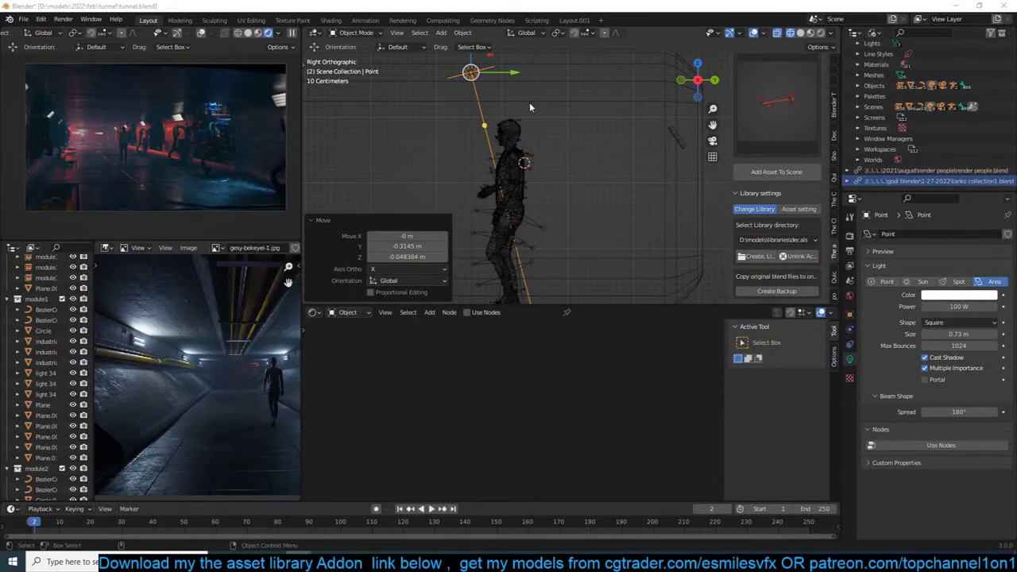
Shift the area light about 0.62 m along Y and back about 0.29 m over the figure's head, and save the file.
click(563, 103)
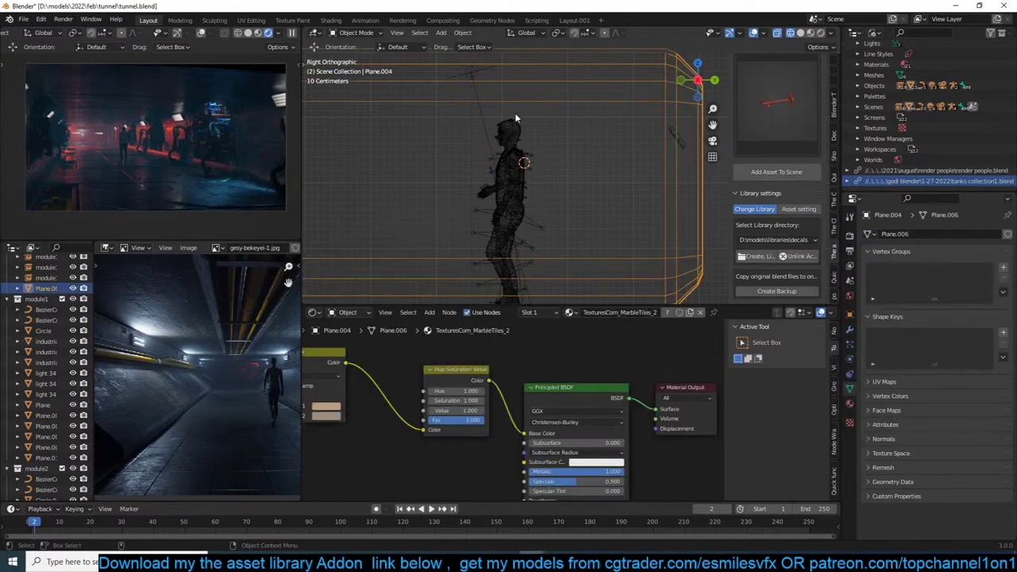
click(486, 116)
key(g)
key(y)
click(526, 117)
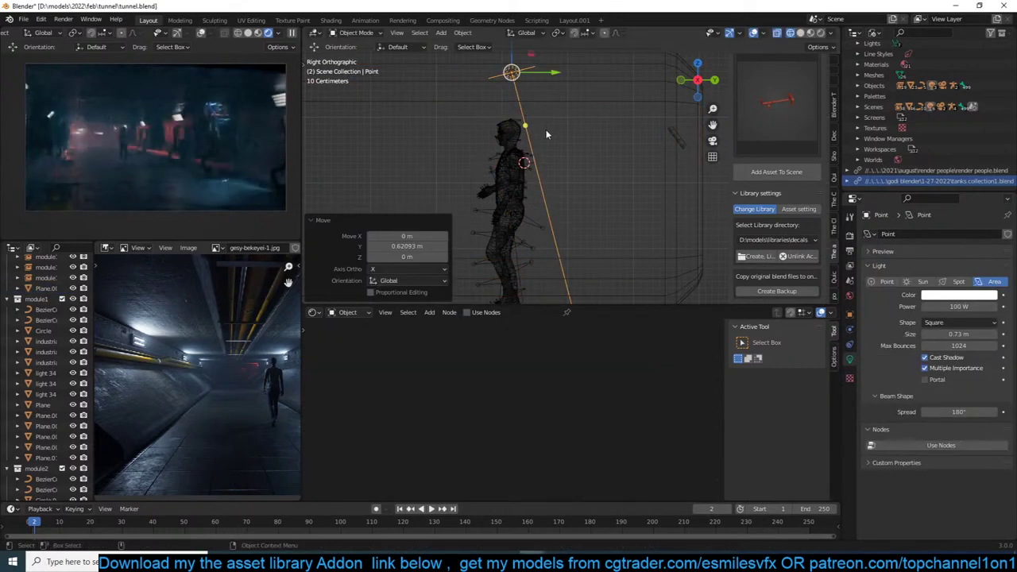
key(g)
click(522, 134)
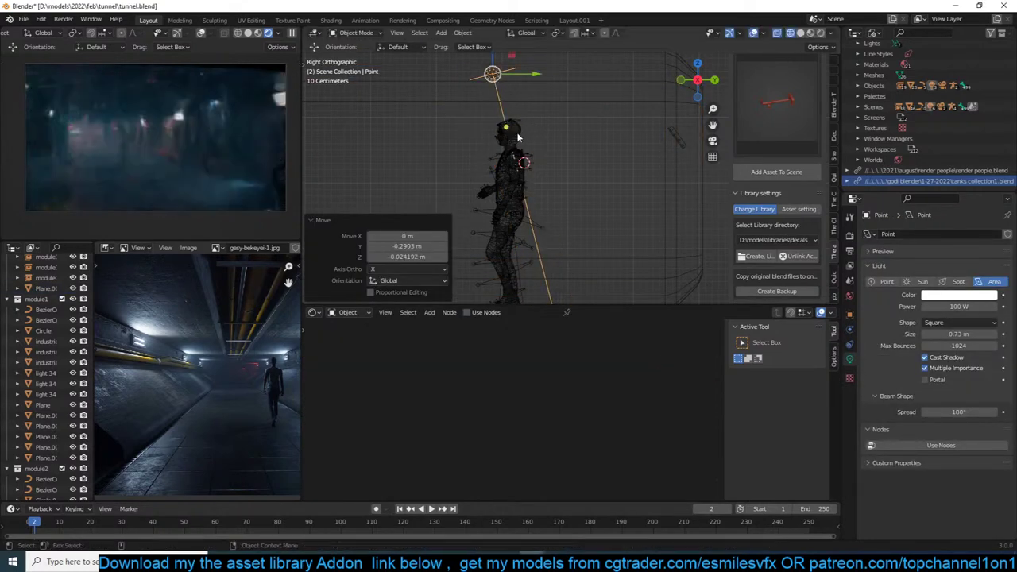
click(588, 143)
key(ctrl+s)
Duplicate the area light and place the copy about 63.9 m along negative Y, near the start of the tunnel.
scroll(472, 162, down, 10)
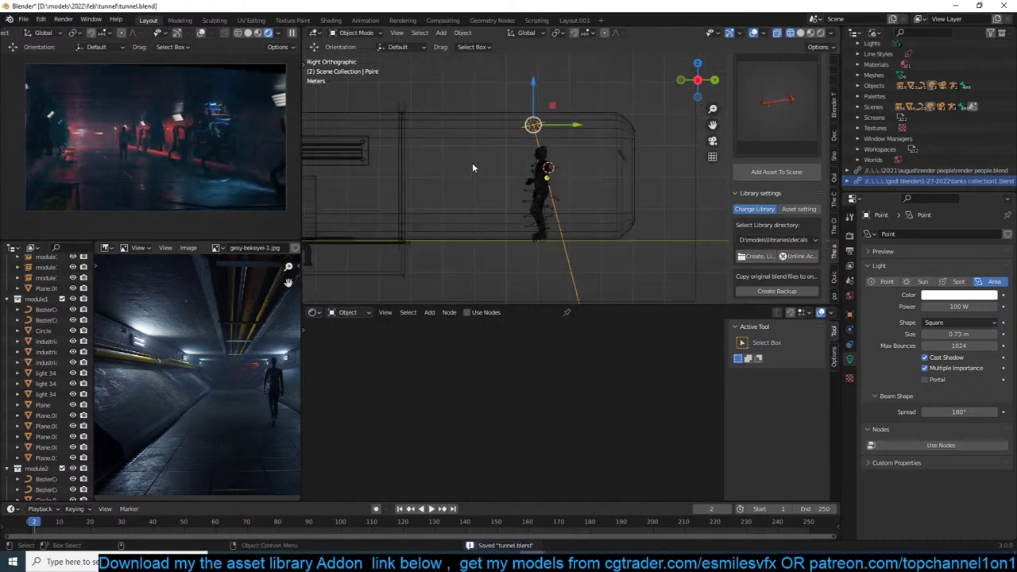
shift+middle_drag(519, 170, 649, 171)
scroll(32, 387, down, 10)
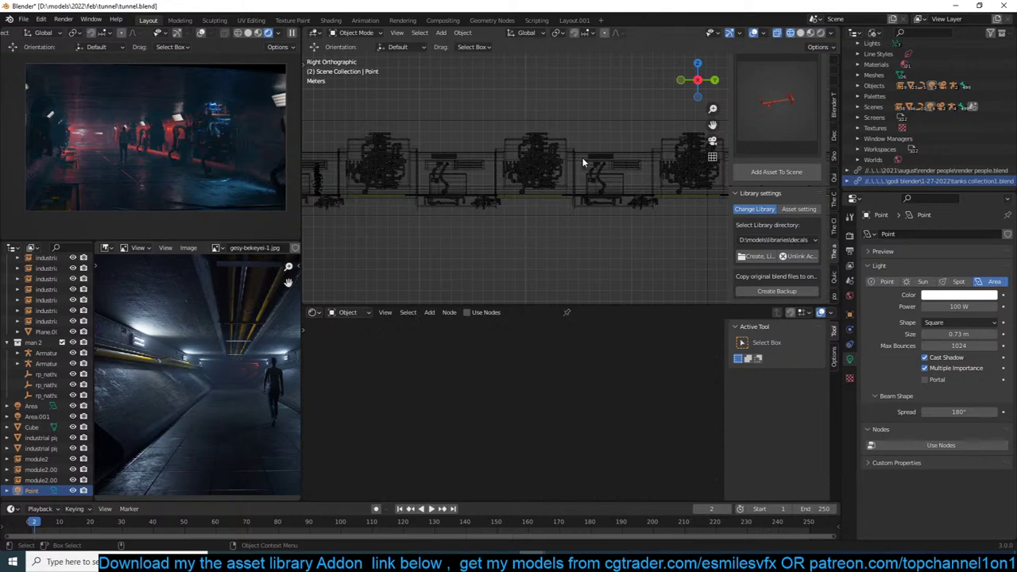
scroll(604, 159, down, 2)
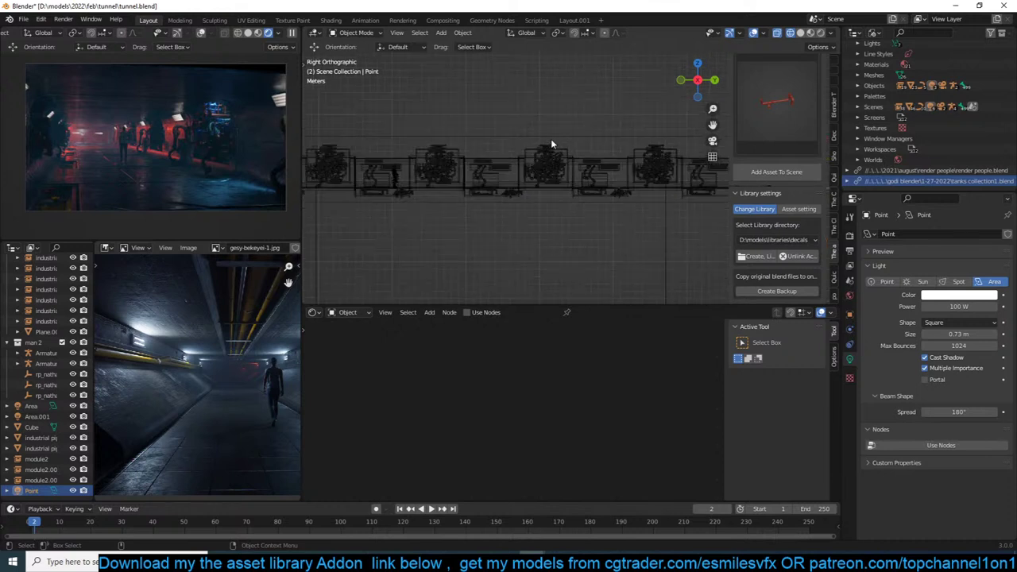
scroll(541, 171, down, 3)
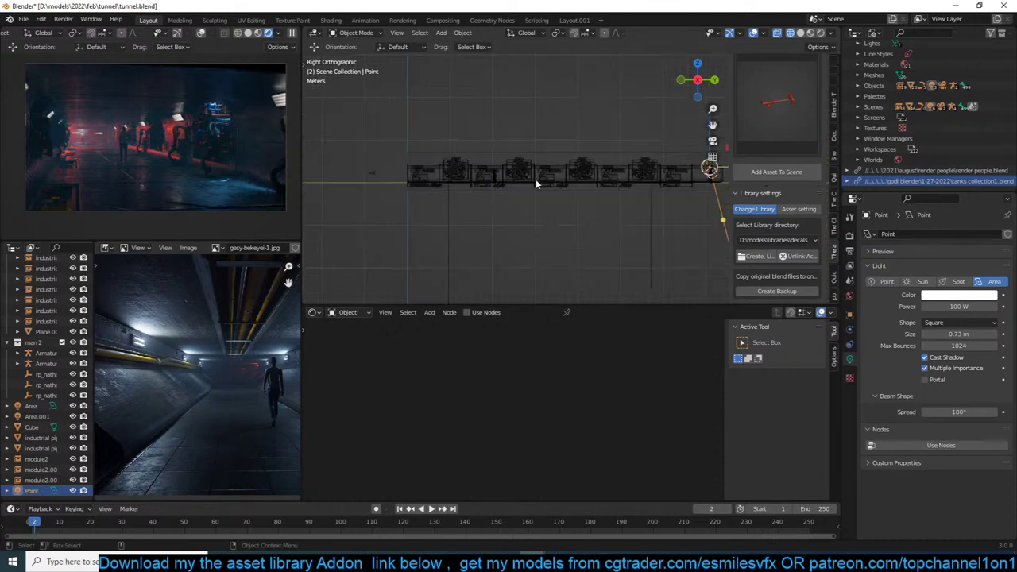
key(n)
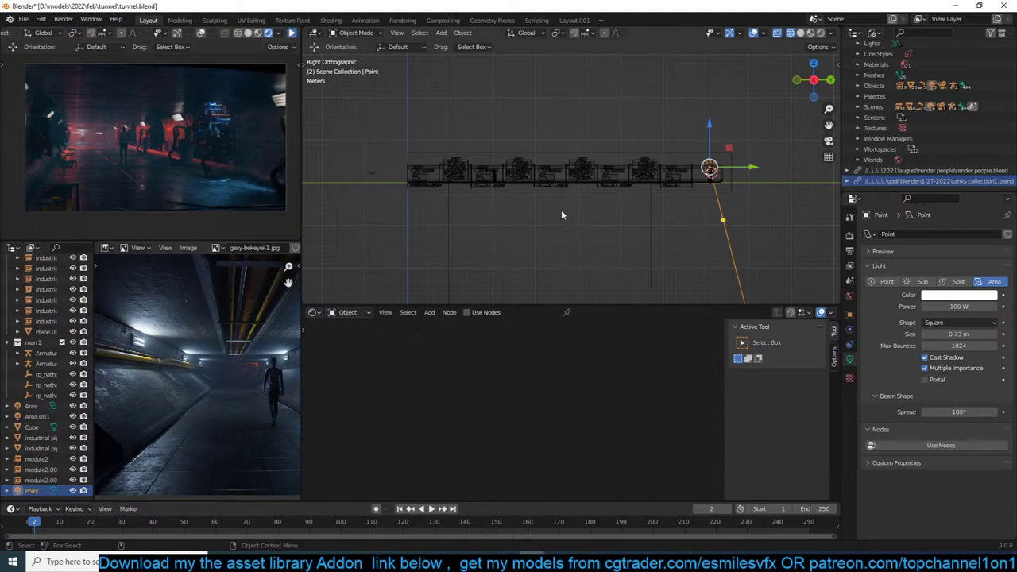
key(shift+d)
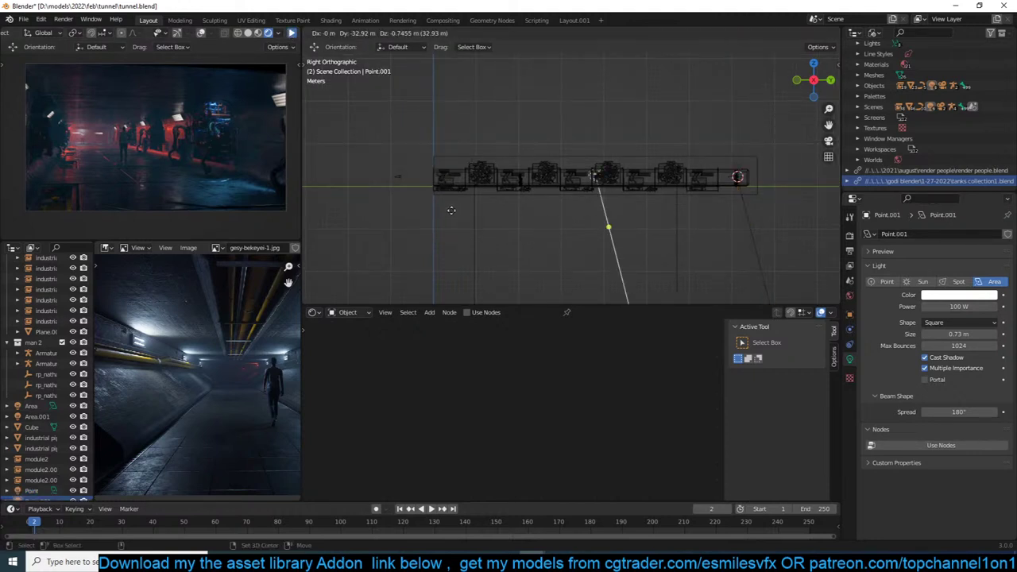
click(402, 206)
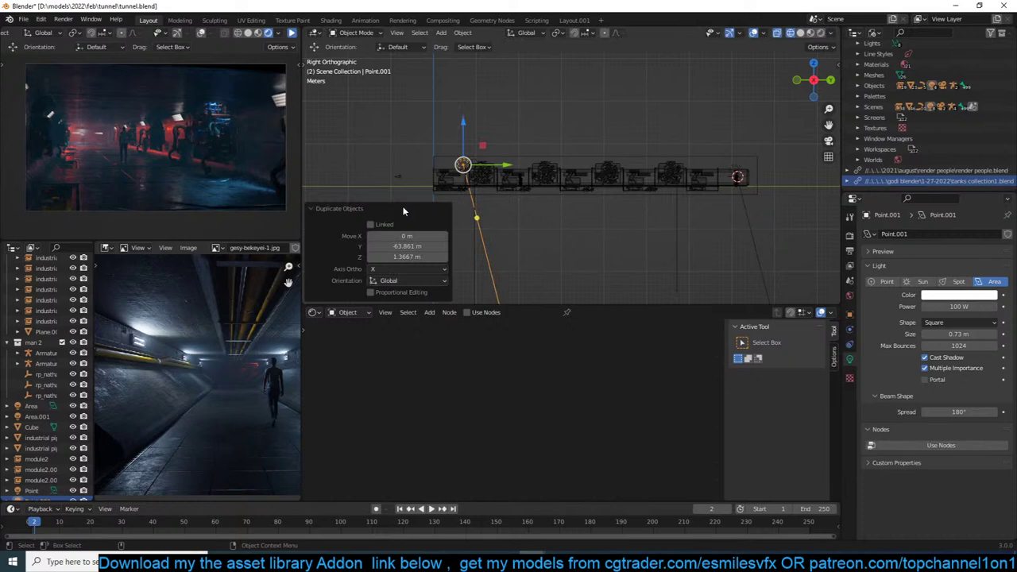
Move the duplicated area light about 12.7 m along Y and 1.5 m down, just above the nearer figure.
key(KP_Decimal)
scroll(611, 216, down, 8)
shift+middle_drag(611, 216, 454, 137)
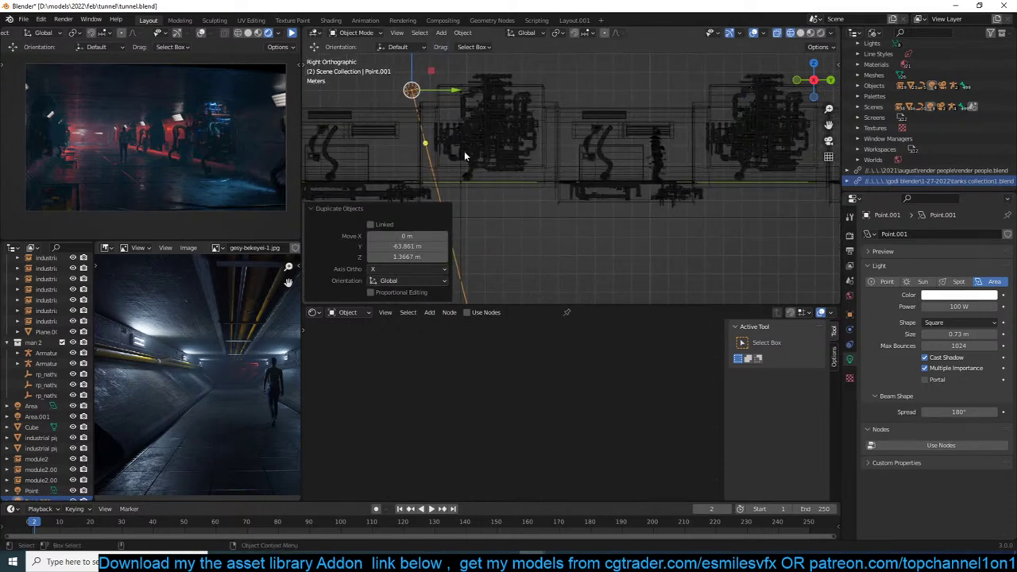
key(g)
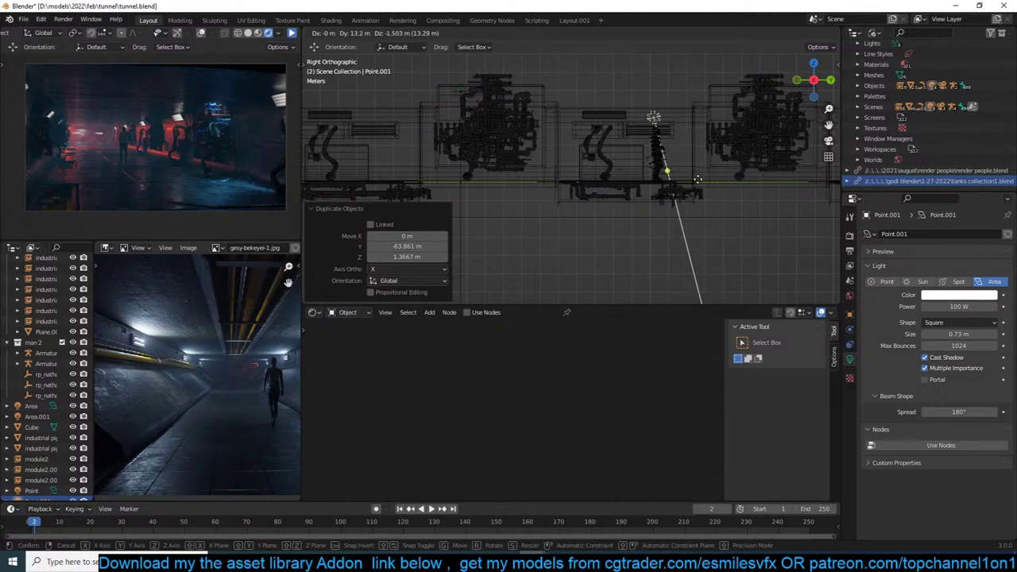
click(696, 181)
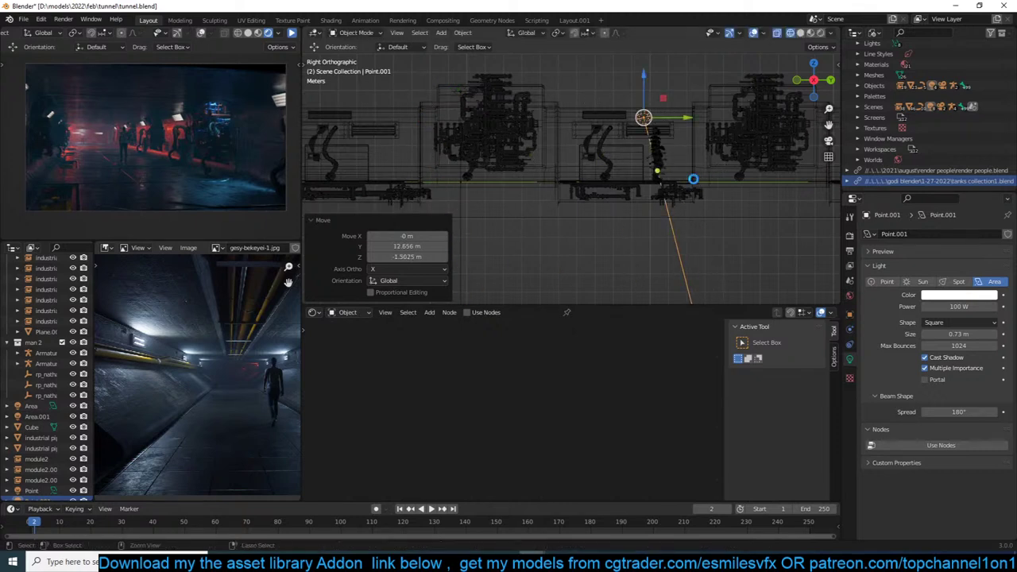
Shift the duplicated area light about 0.34 m along Y and 0.07 m up, and resume the rendered preview.
key(ctrl+s)
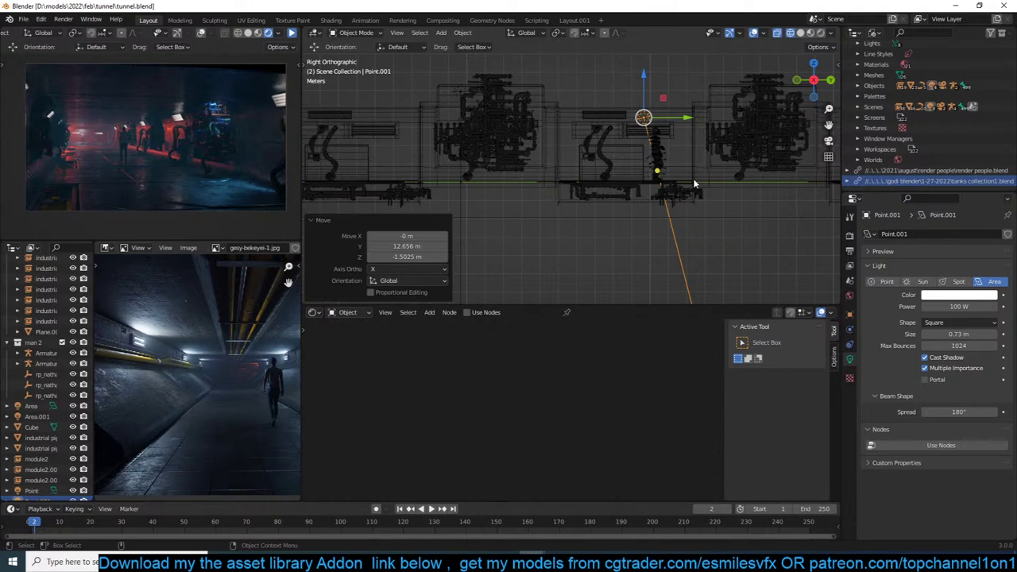
scroll(693, 185, up, 3)
shift+middle_drag(664, 207, 568, 235)
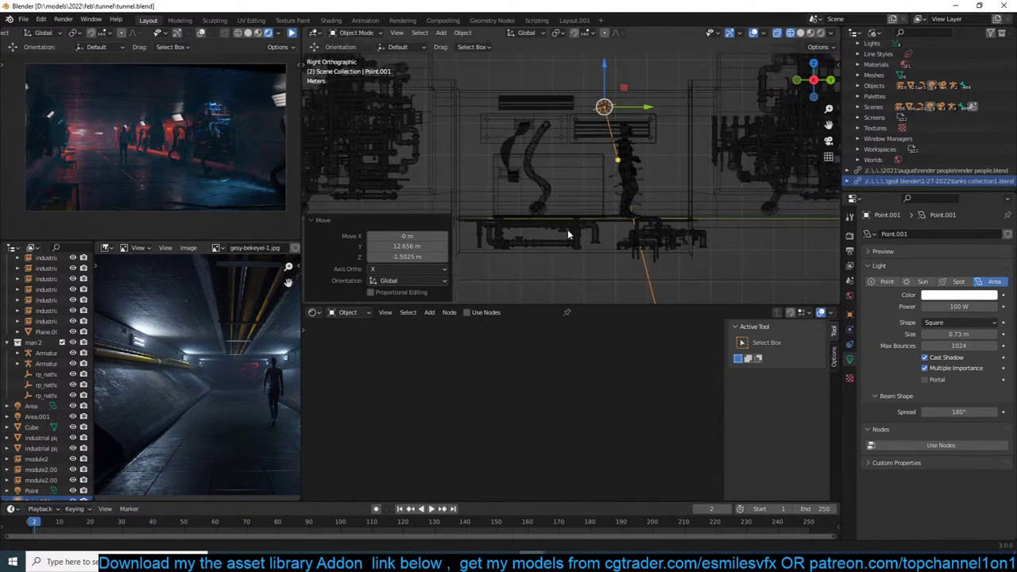
scroll(568, 235, up, 3)
key(g)
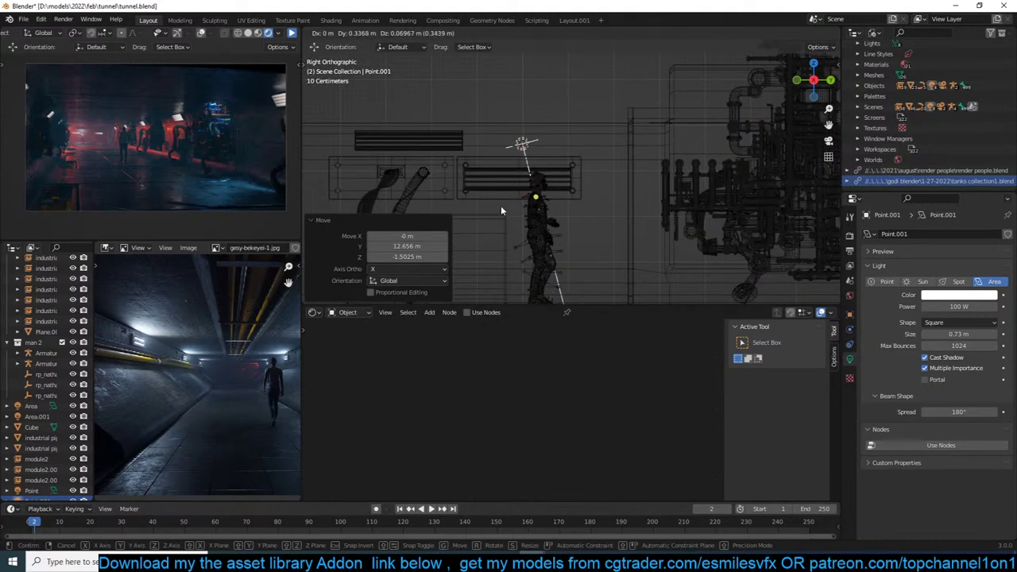
click(500, 208)
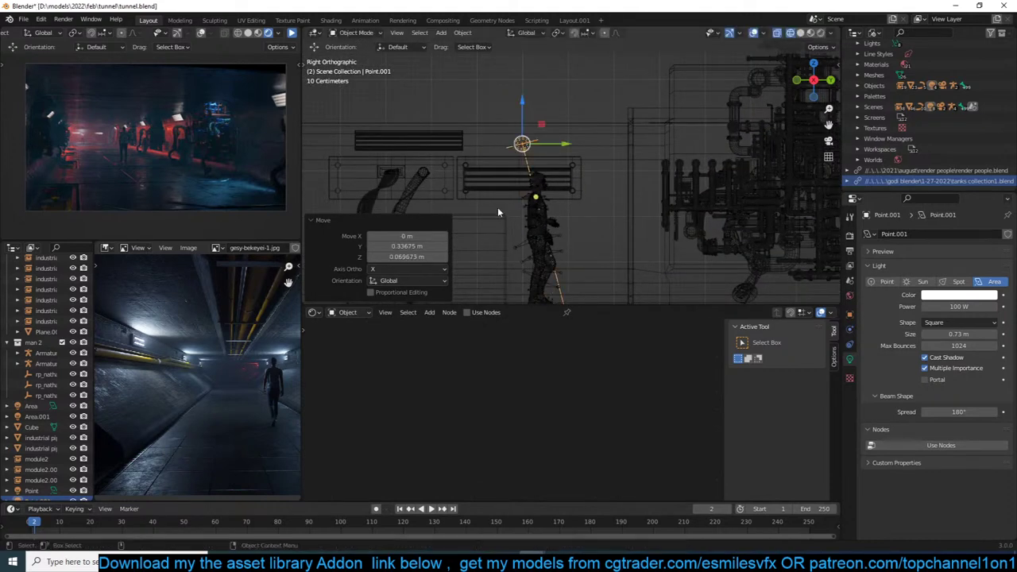
click(292, 33)
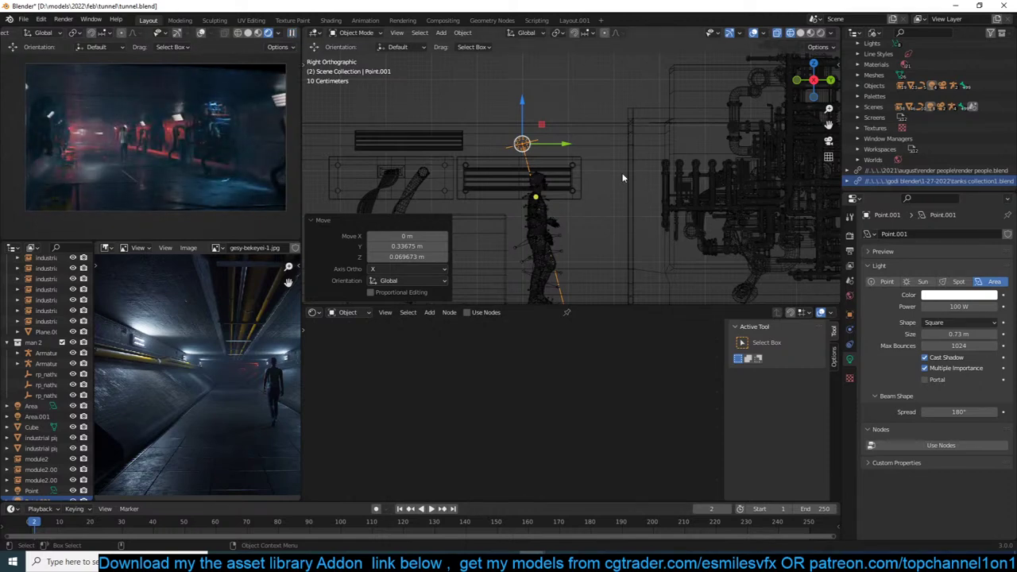
Move the area light about 2.53 m along X and 0.32 m along Y so it sits over the nearer figure.
key(KP_7)
scroll(687, 242, up, 3)
shift+middle_drag(687, 242, 584, 212)
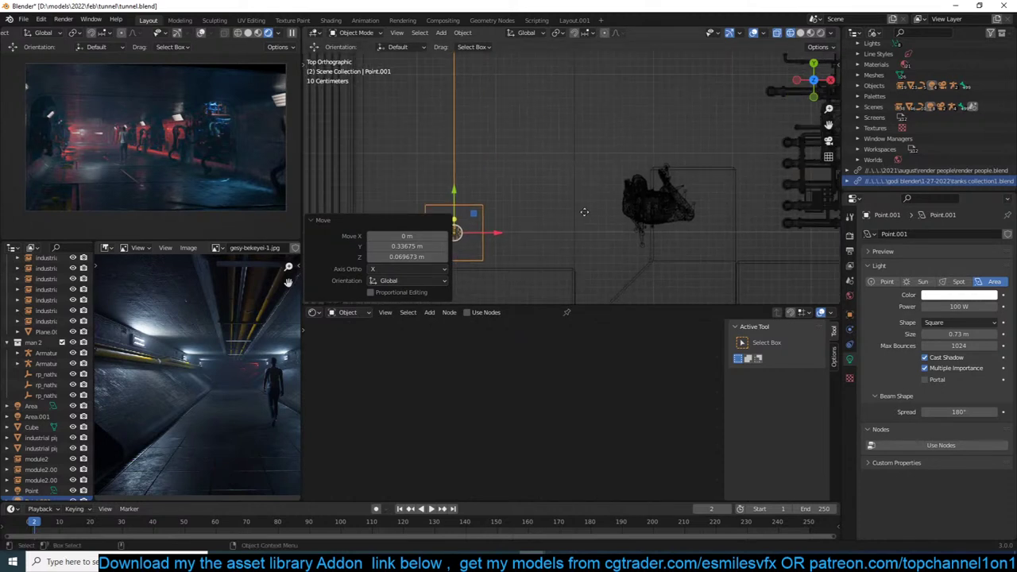
key(g)
click(735, 202)
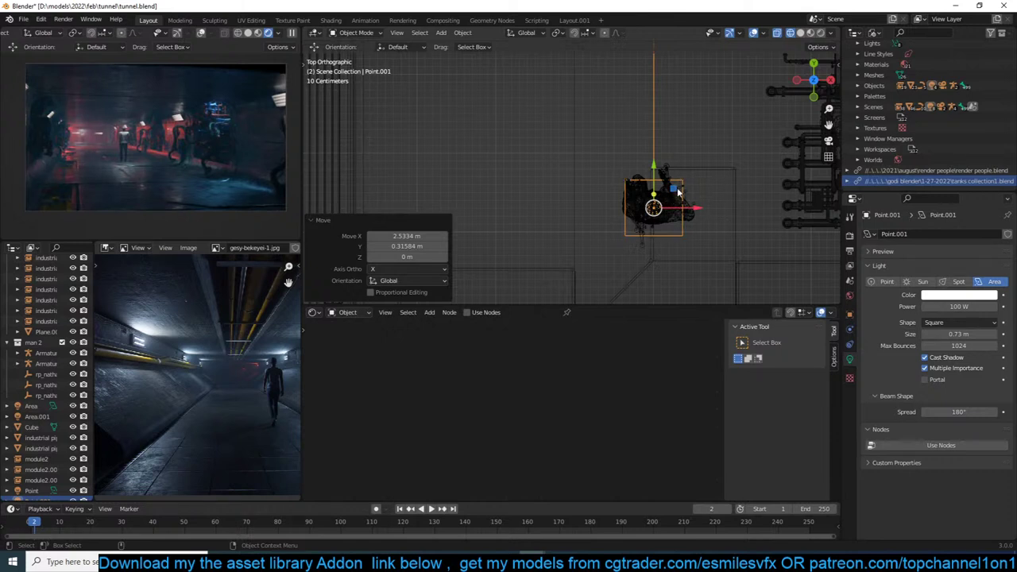
Free-rotate the area light to aim diagonally, and shift it about 0.44 m along negative X and 0.18 m along Y.
key(r)
key(r)
click(787, 57)
key(g)
click(640, 179)
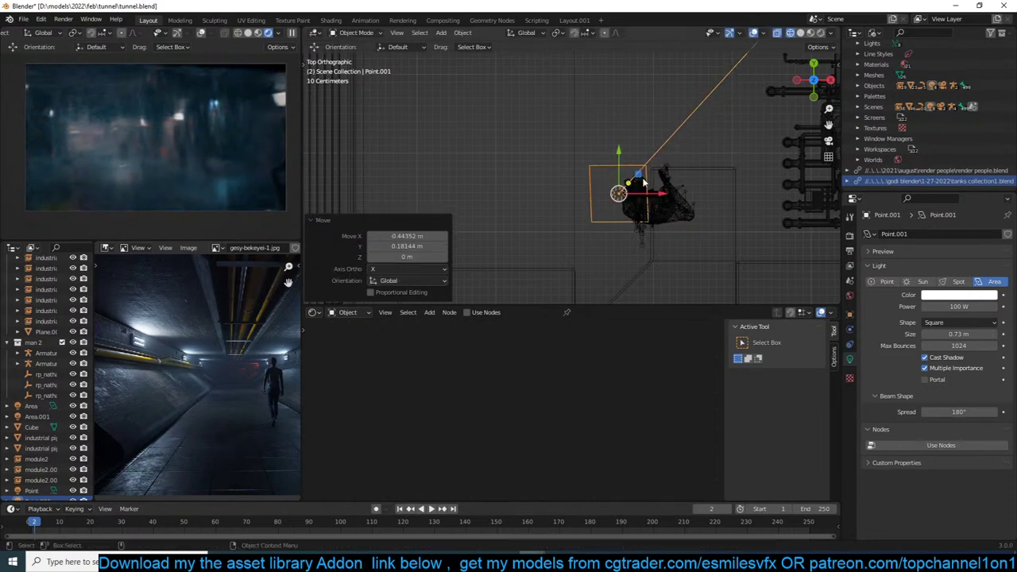
Shift the area light about 0.14 m along negative X and 0.24 m along Y, and free-rotate it by -16° and -1.72°.
key(g)
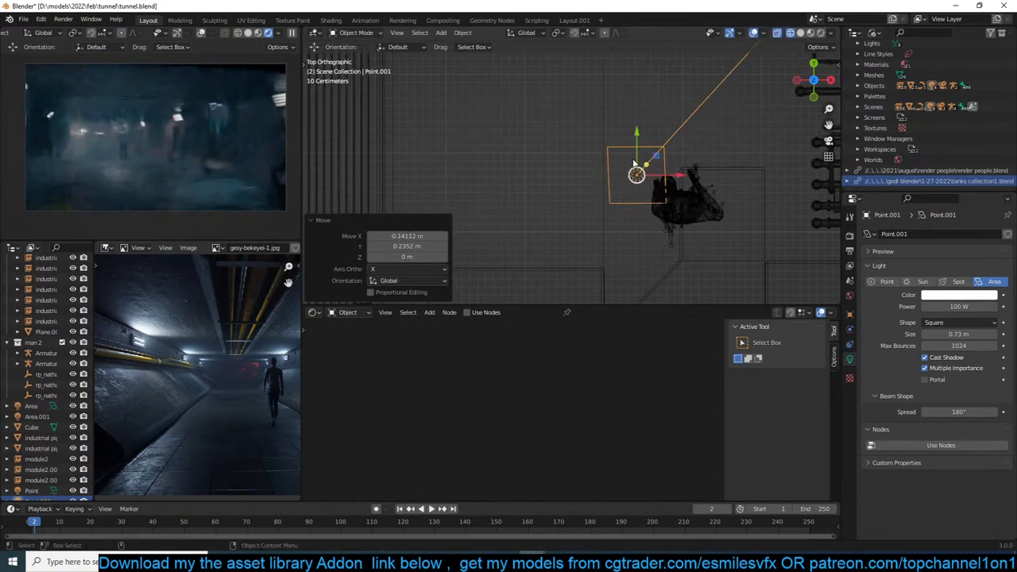
click(654, 190)
key(r)
key(r)
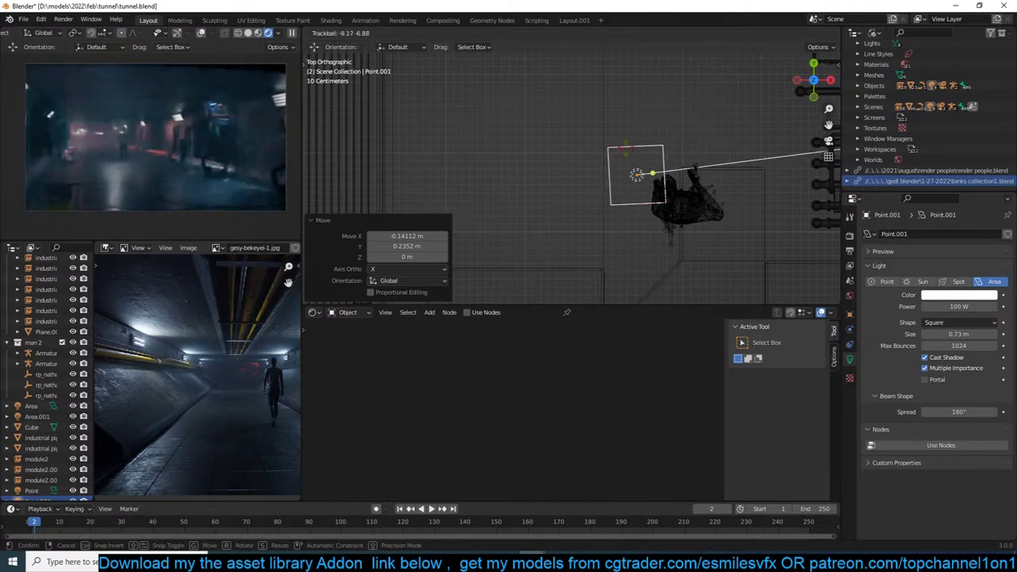
click(615, 175)
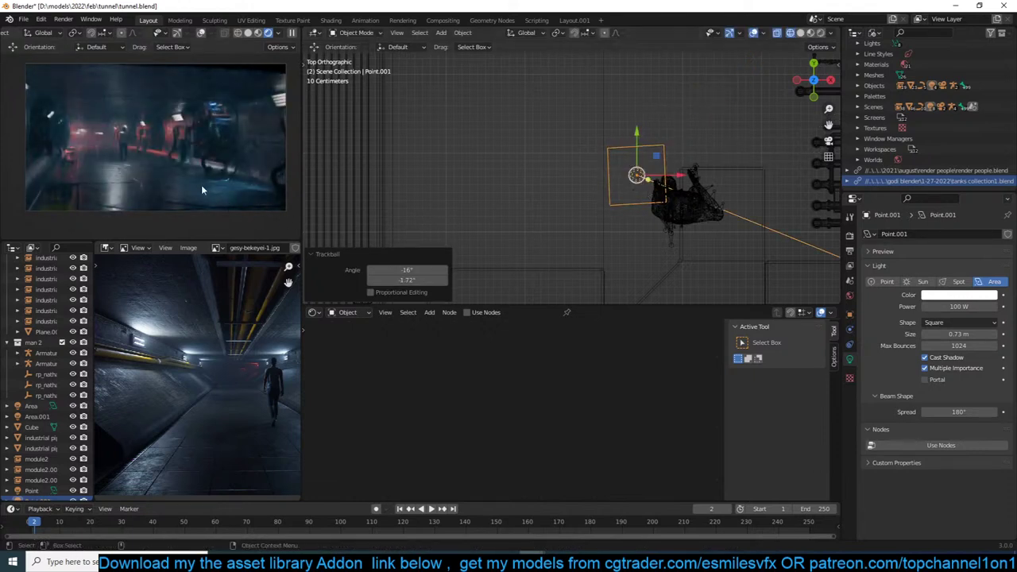
Nudge the area light about 0.07 m along negative X and 0.04 m along negative Y, save the file, and deselect the light.
key(g)
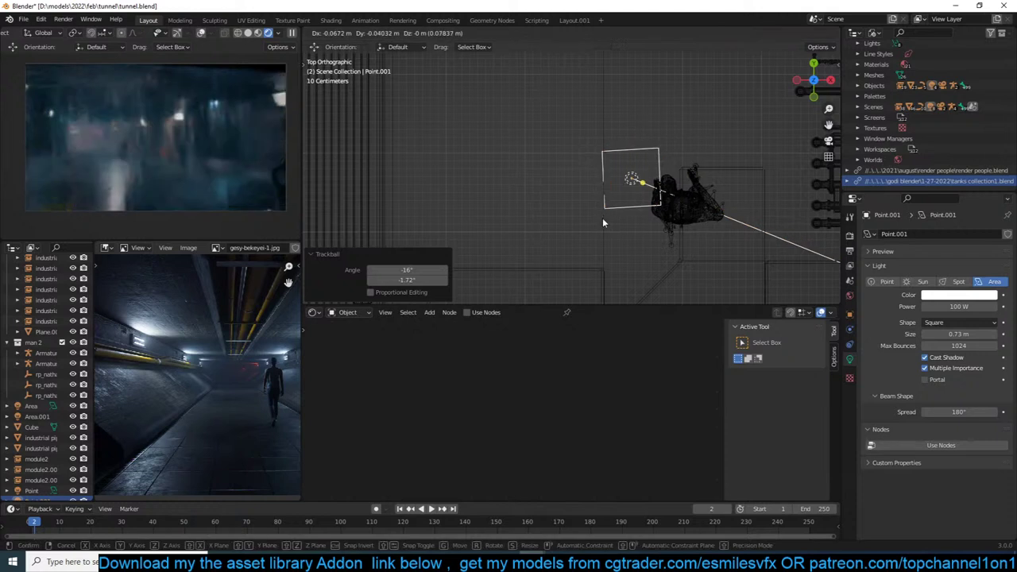
click(602, 218)
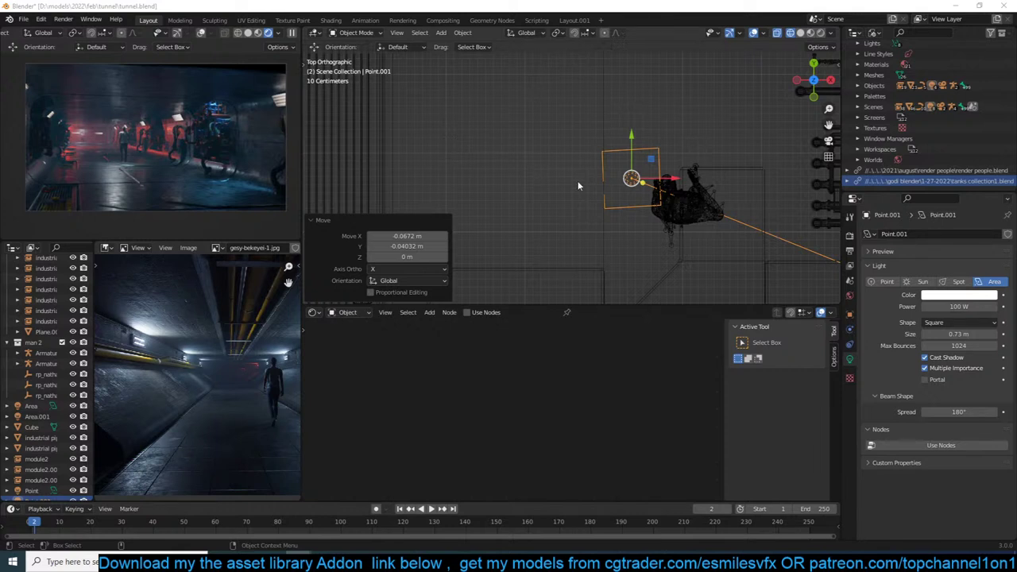
shift+middle_drag(574, 185, 533, 203)
key(ctrl+s)
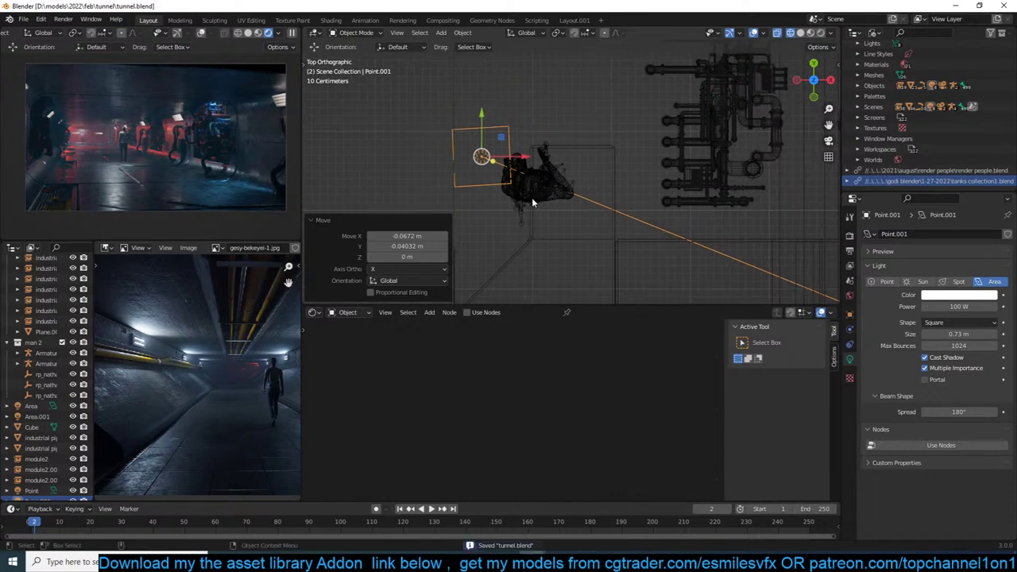
scroll(561, 191, down, 2)
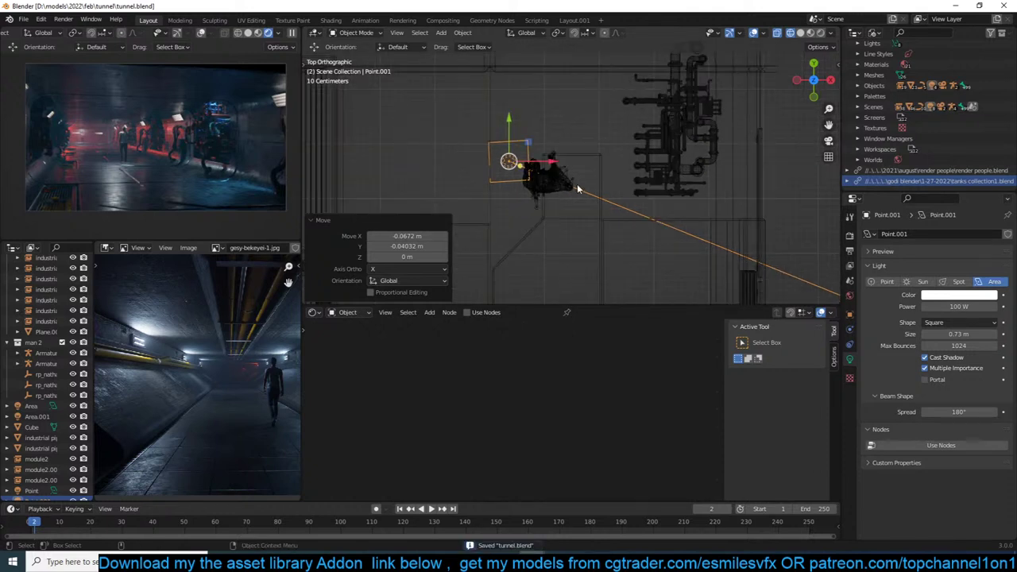
click(576, 188)
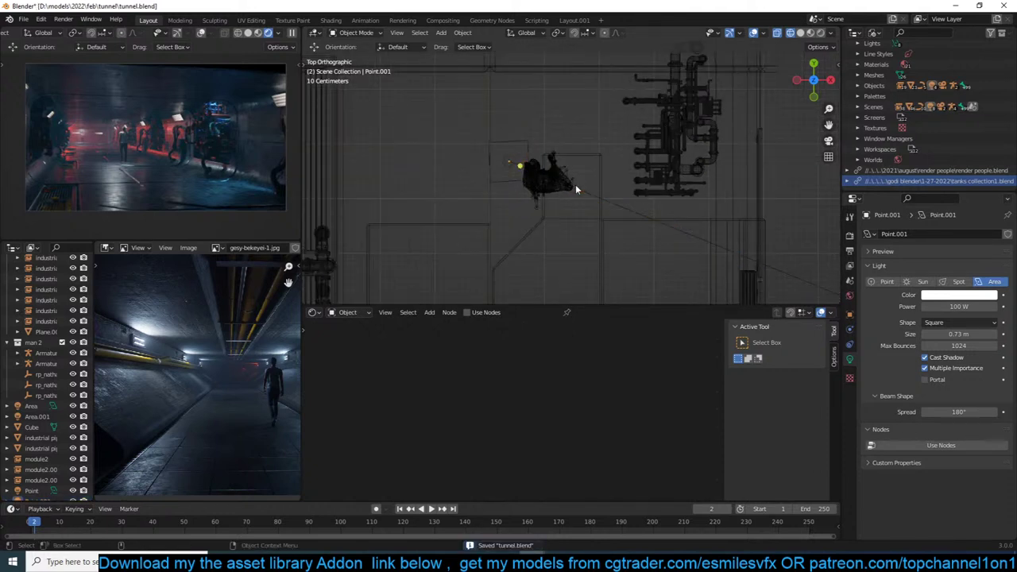
scroll(576, 189, down, 3)
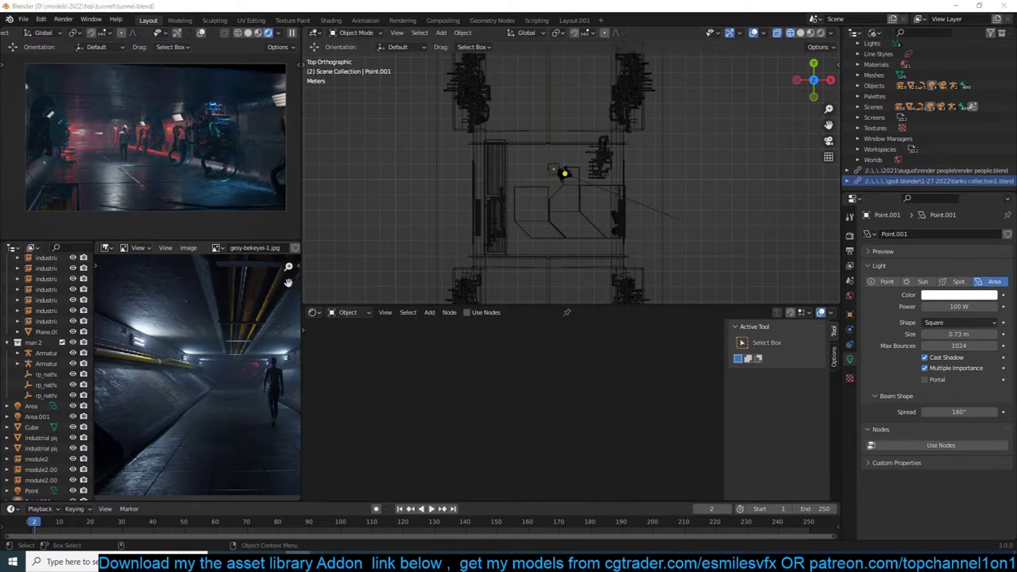
Switch to the Chrome browser and search Google Images for "geography in 3d".
drag(0, 119, 532, 2)
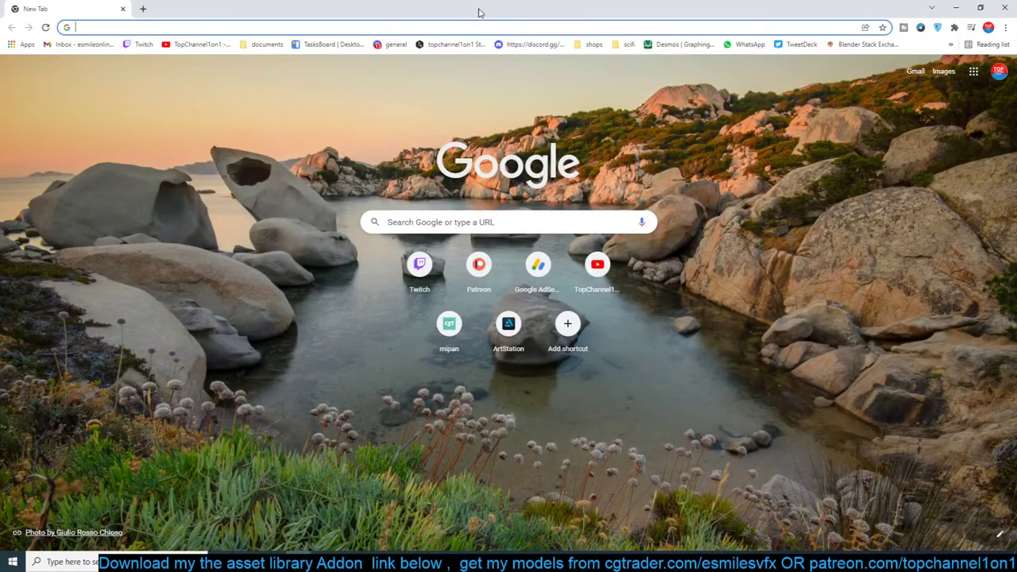
text(3d)
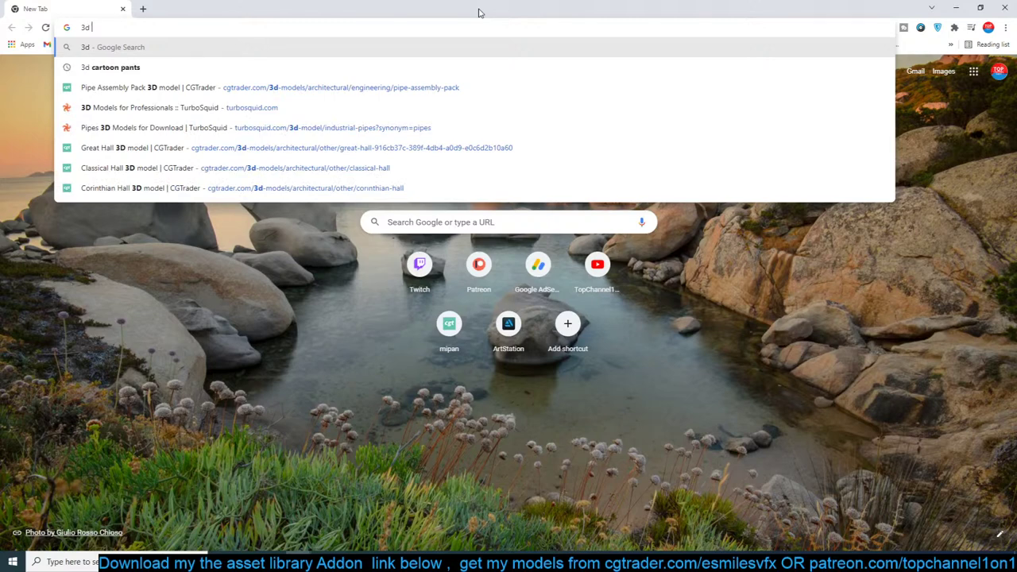
key(BackSpace)
key(BackSpace)
key(BackSpace)
text(geogra)
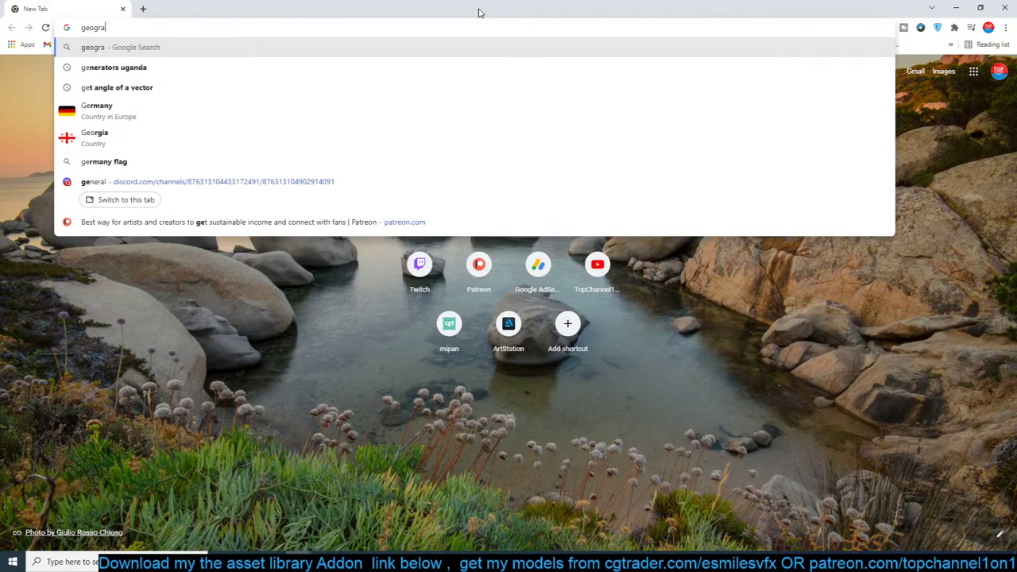
text(phy in)
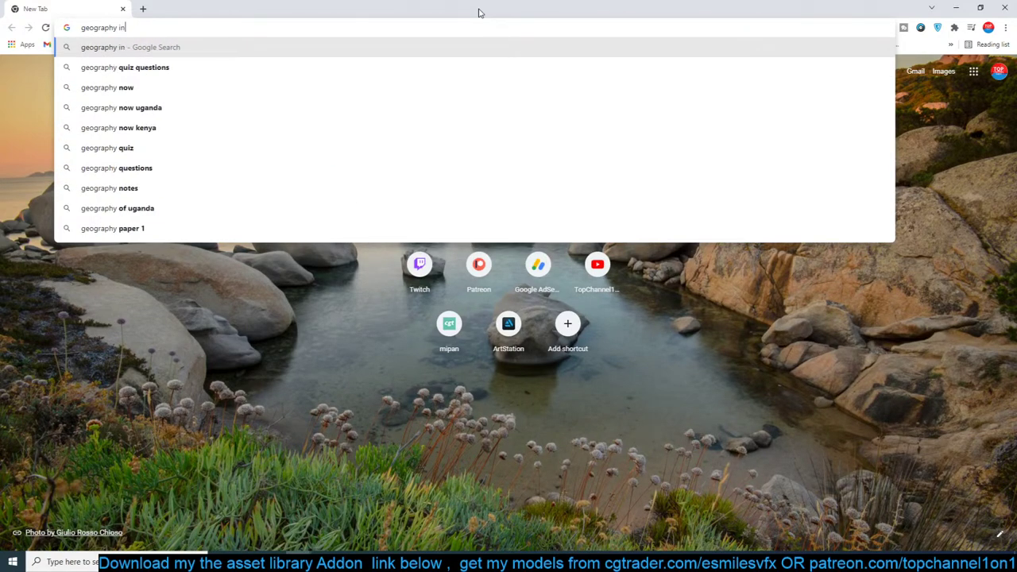
text( 3d)
key(Return)
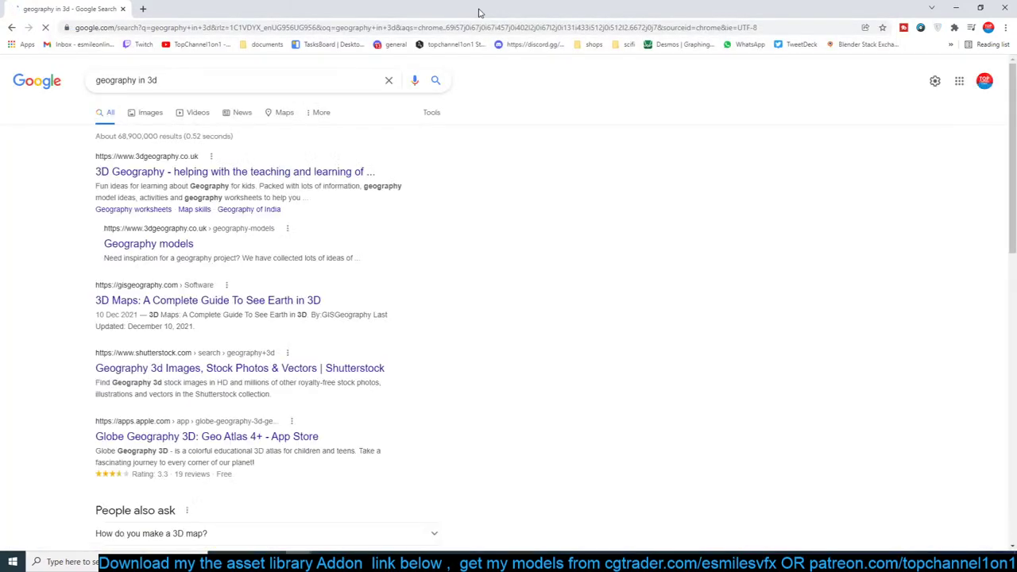
click(163, 117)
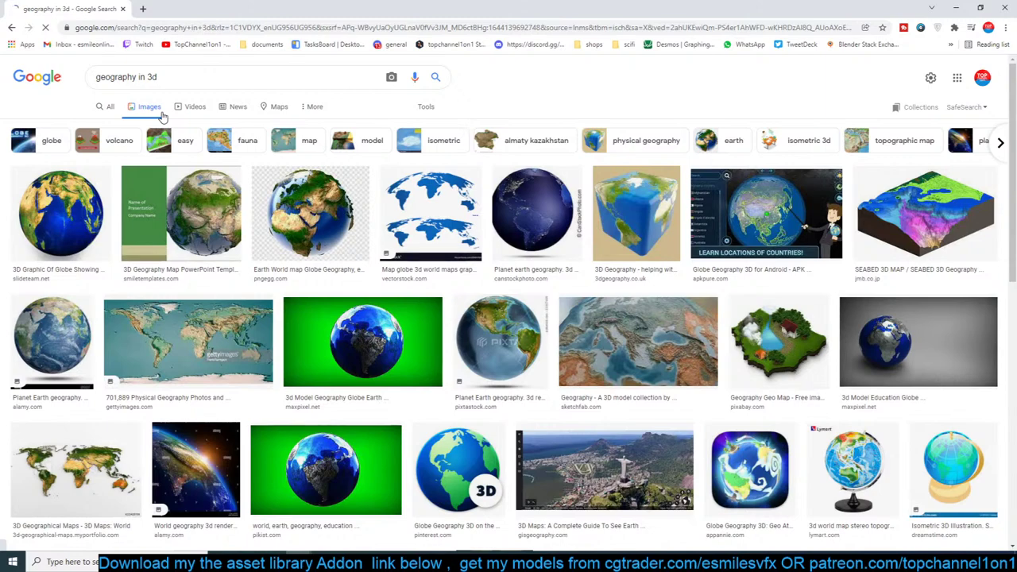
Browse the 3D geography image results for globes, relief maps and terrain models.
scroll(247, 343, down, 3)
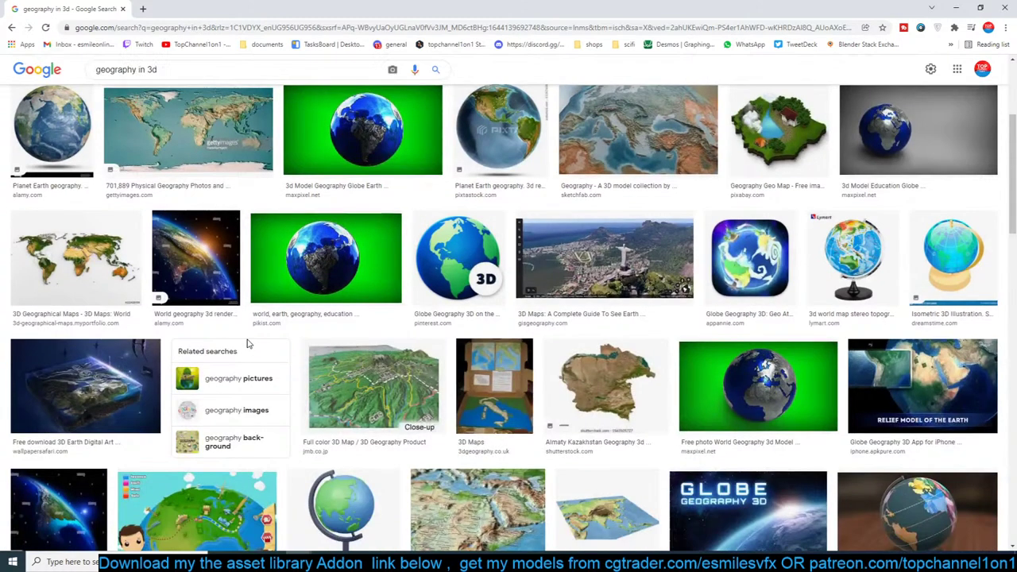
scroll(332, 364, down, 3)
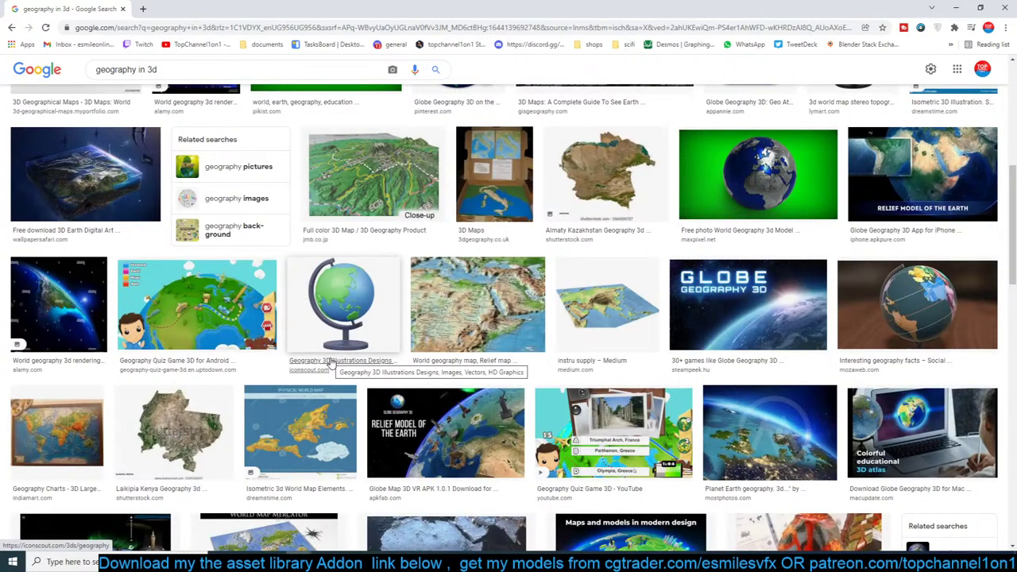
scroll(330, 358, down, 2)
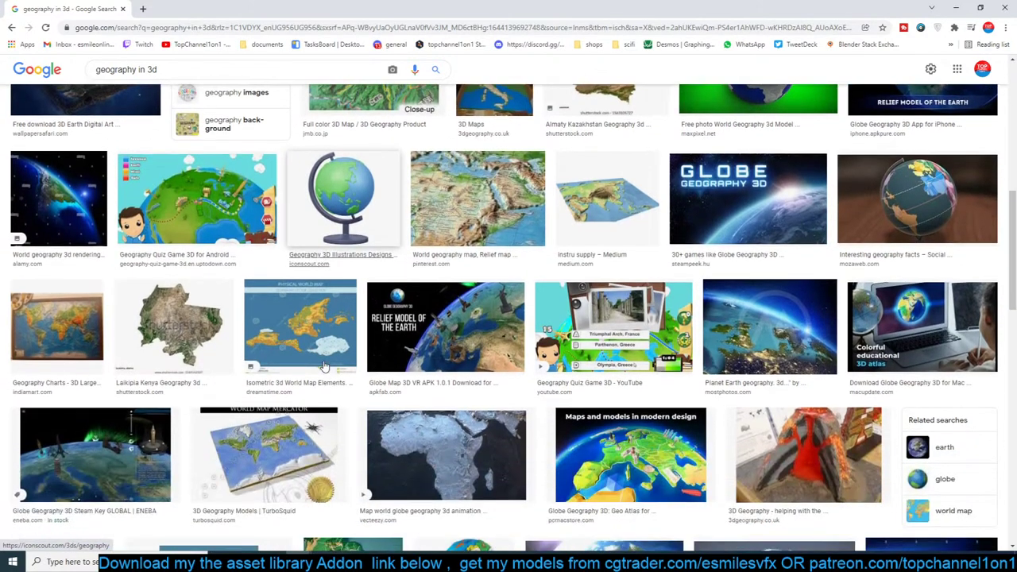
scroll(325, 367, up, 7)
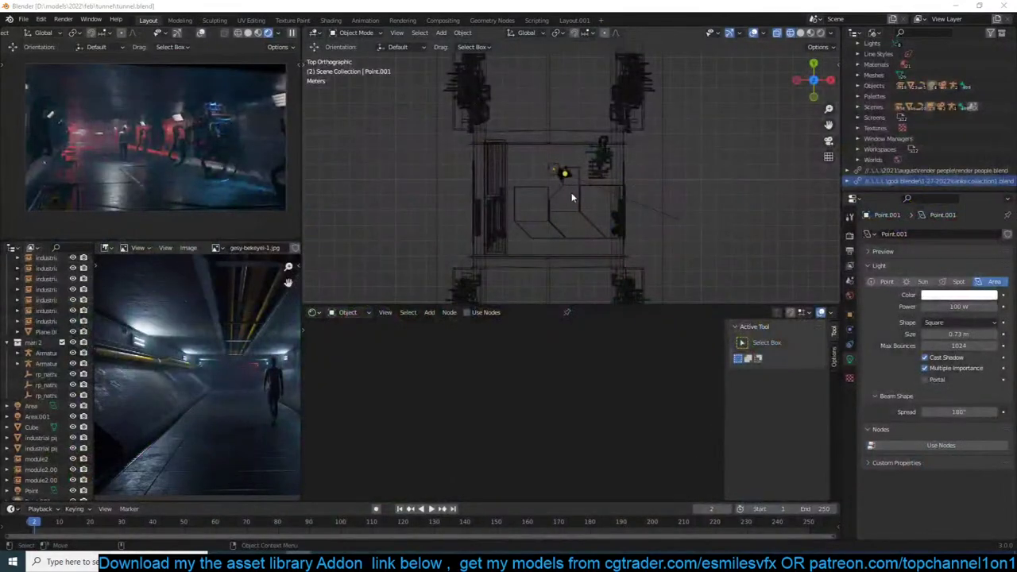
Return to Blender, reselect the area light beside the nearer figure, and save the file.
click(659, 192)
click(669, 211)
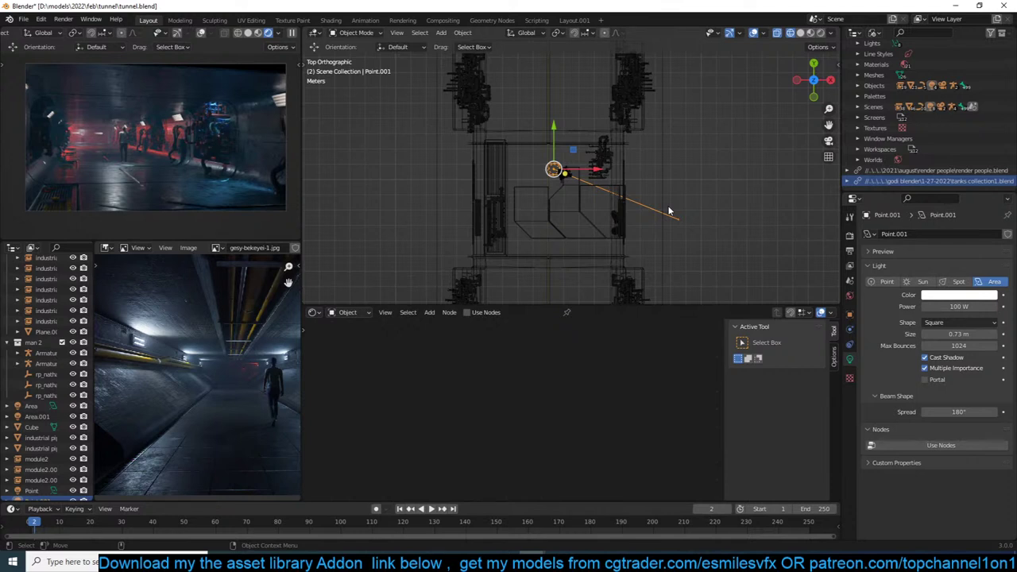
key(ctrl+s)
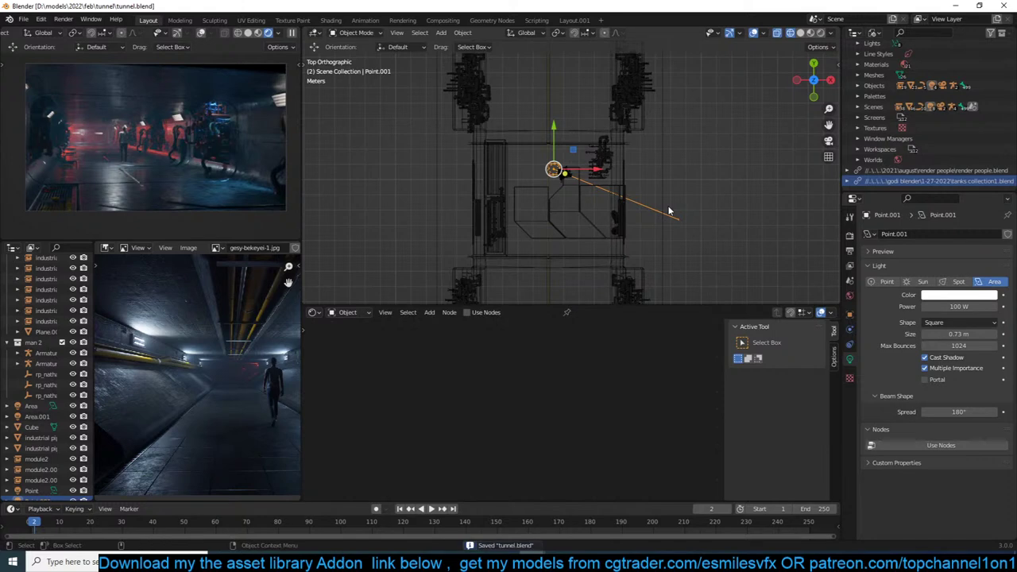
Change the main viewport from wireframe to solid shading and save the file.
scroll(660, 209, down, 5)
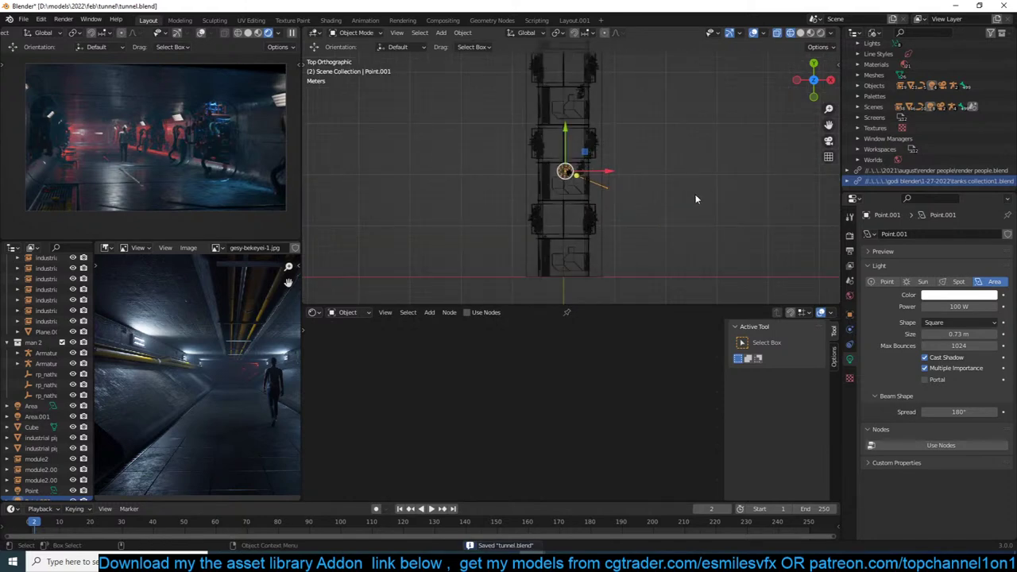
key(z)
scroll(744, 195, up, 5)
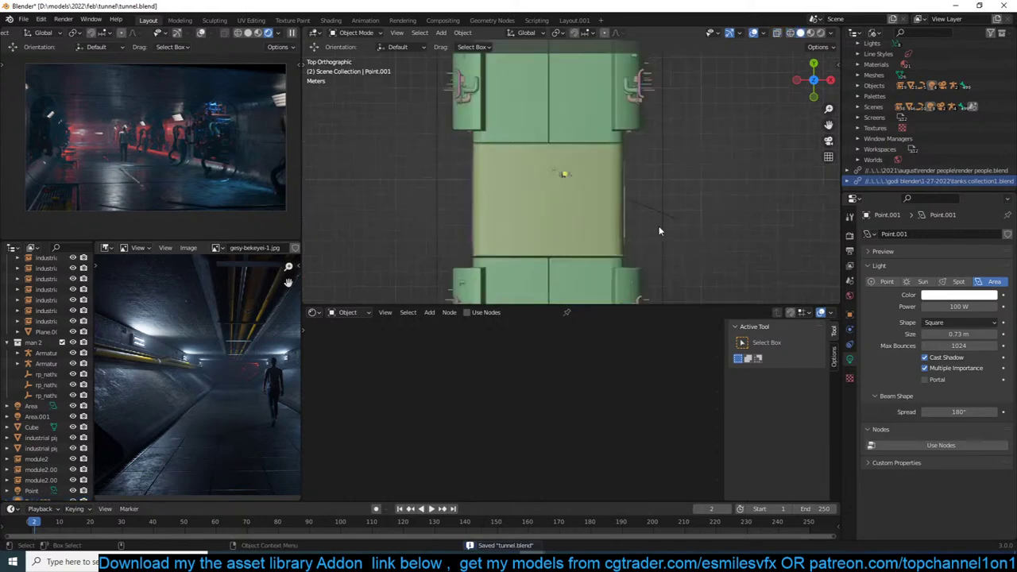
middle_drag(659, 231, 592, 124)
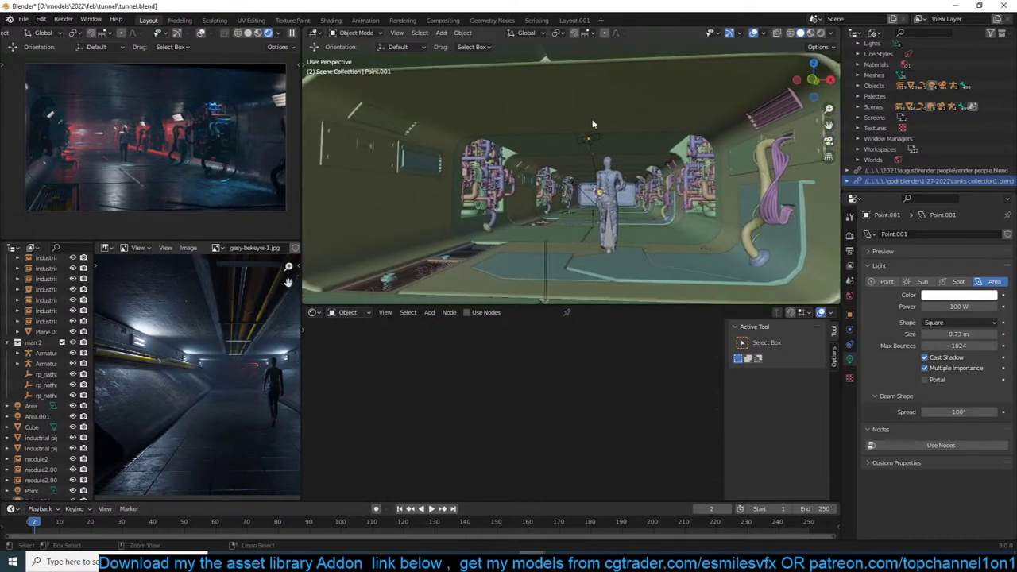
key(ctrl+s)
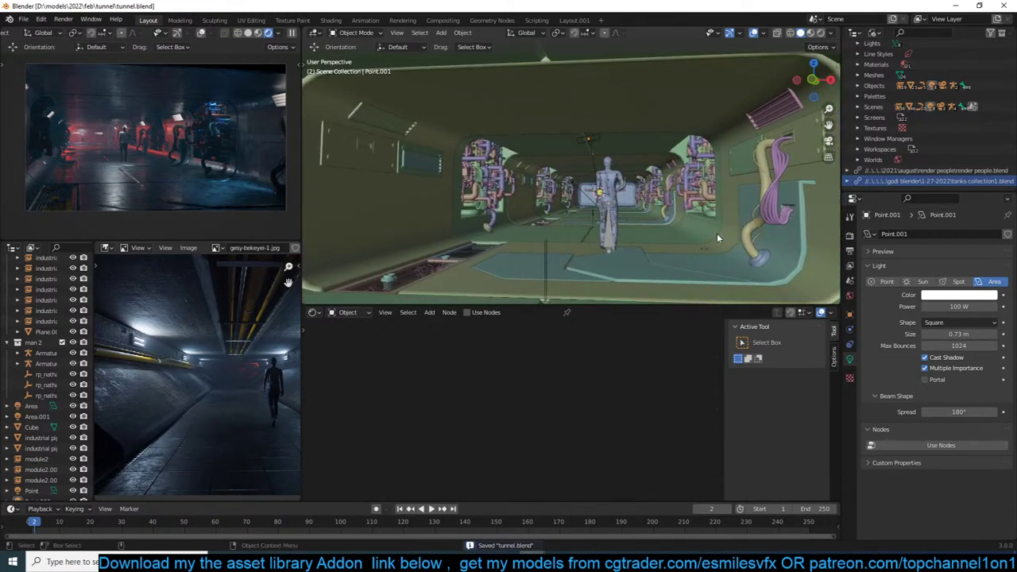
Examine the tunnel interior around the nearer figure and compare it with the tunnel reference photo.
middle_drag(705, 198, 699, 188)
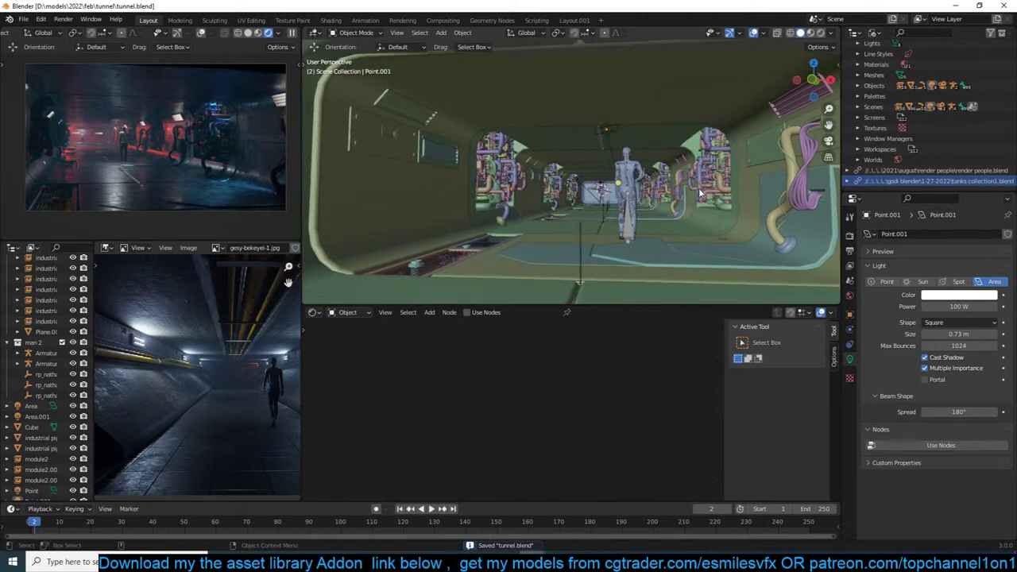
scroll(254, 396, down, 2)
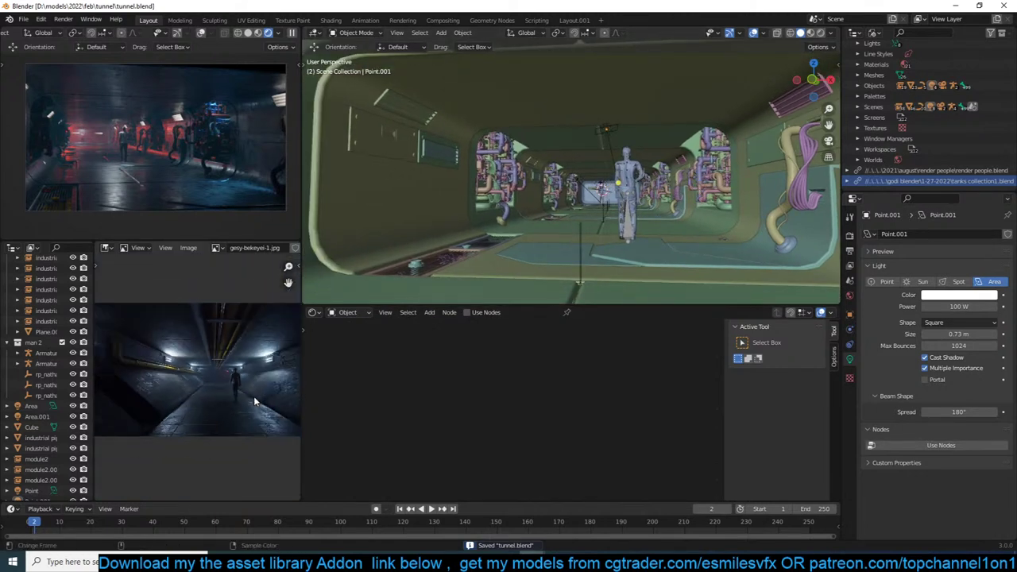
scroll(253, 396, up, 2)
scroll(178, 351, up, 1)
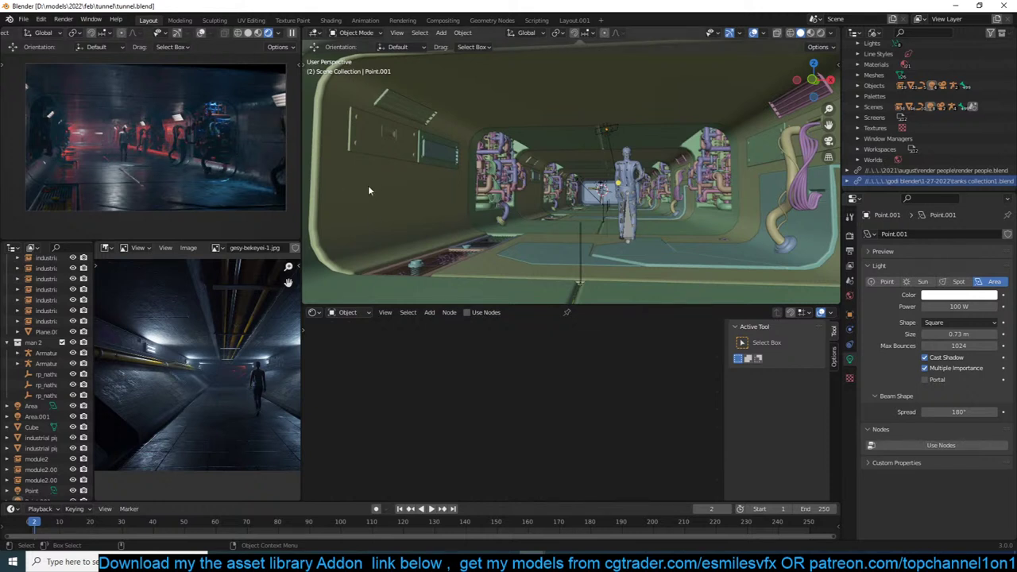
scroll(584, 215, up, 1)
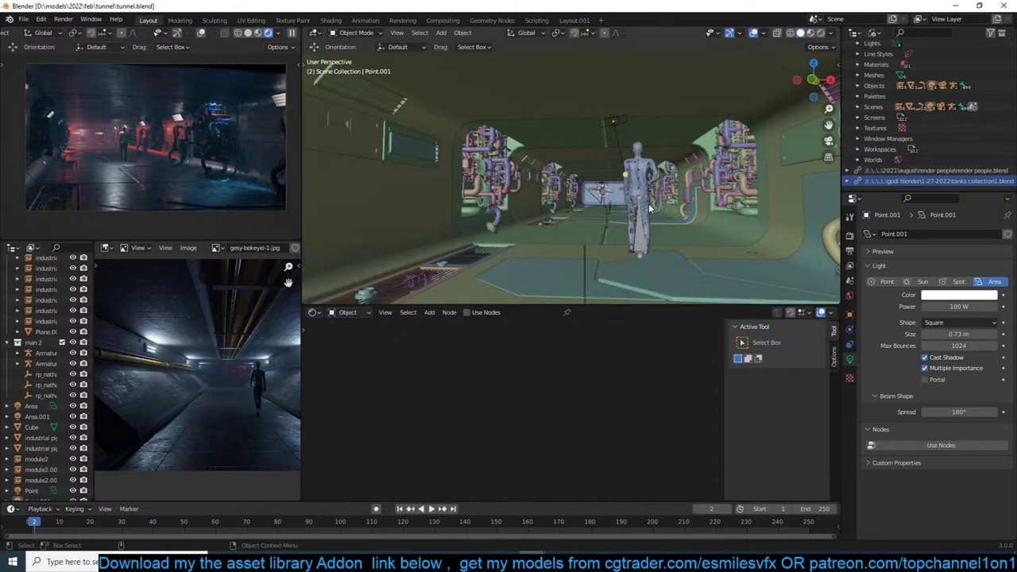
middle_drag(609, 243, 585, 257)
scroll(589, 208, down, 1)
scroll(589, 208, up, 5)
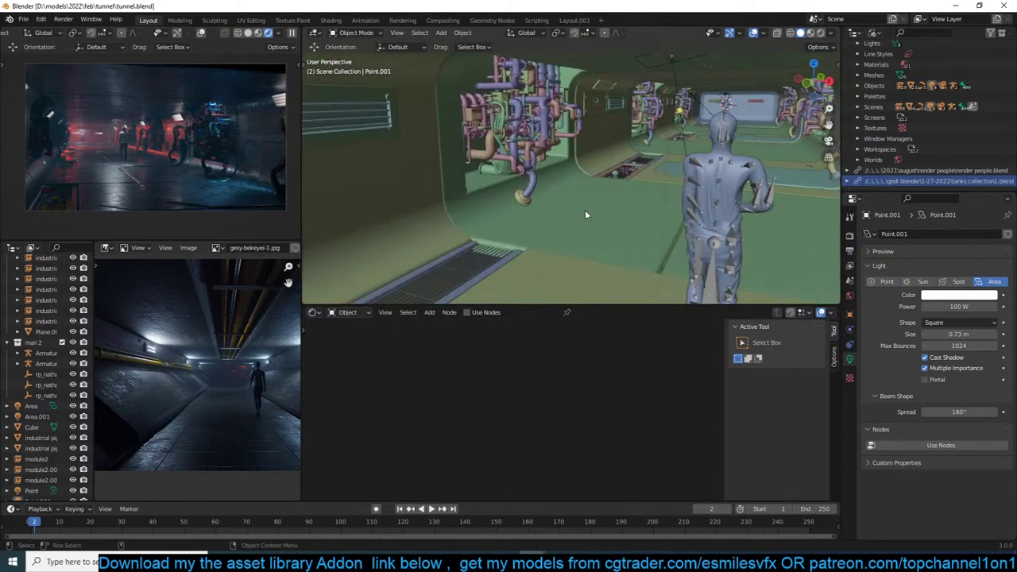
Select the front corridor section and save the tunnel scene file.
click(585, 210)
key(KP_Decimal)
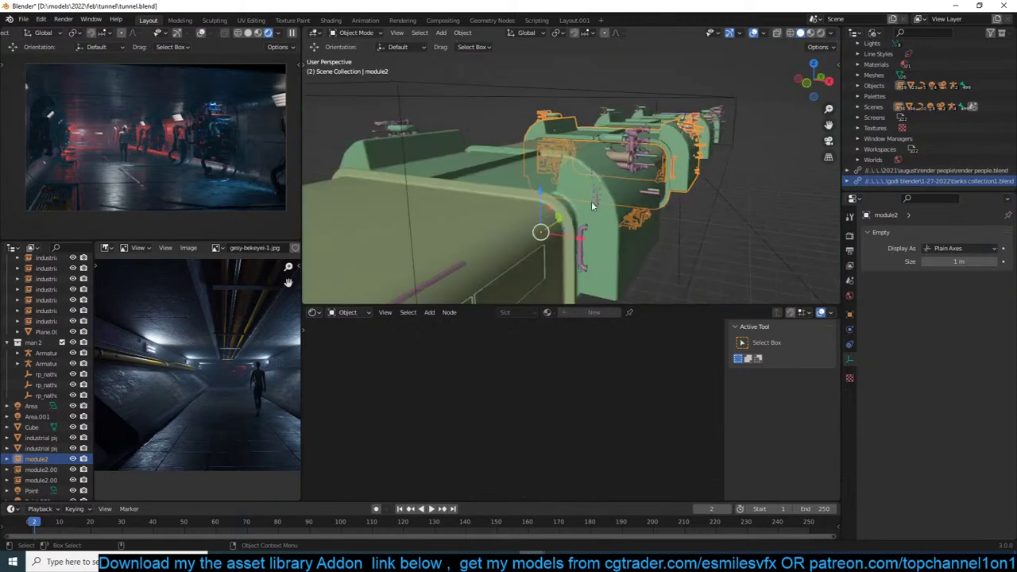
scroll(592, 206, up, 5)
scroll(563, 200, up, 2)
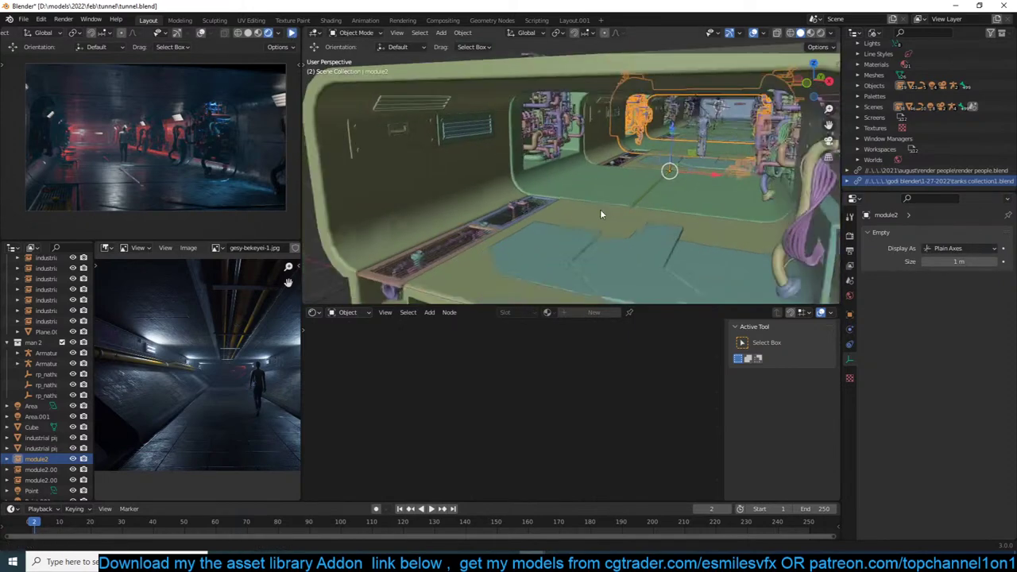
scroll(600, 209, down, 2)
click(600, 209)
key(ctrl+s)
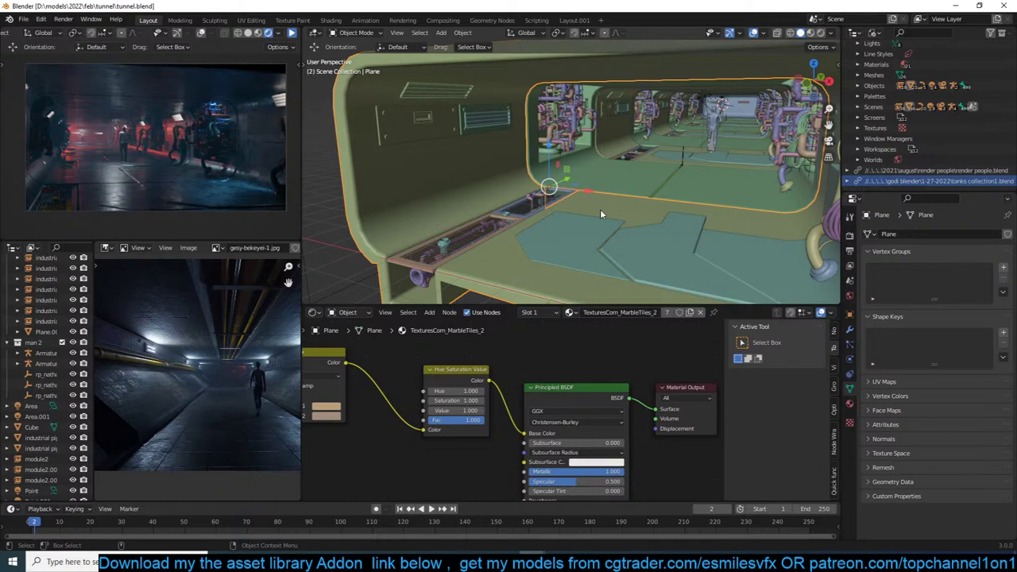
Add an edge loop along the second corridor section's floor, in line with the inner edge of the front section's floor grates.
scroll(657, 202, down, 8)
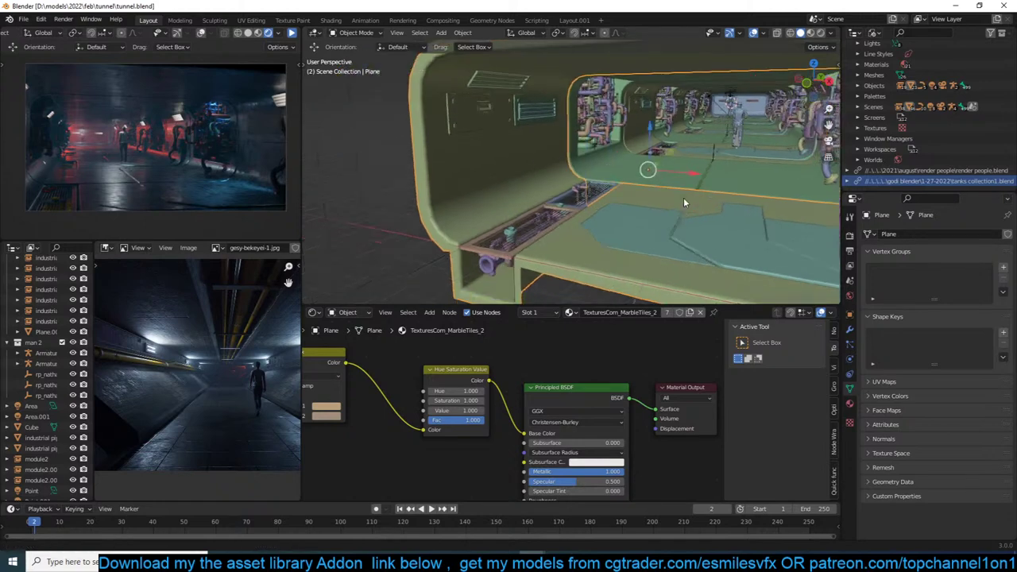
middle_drag(663, 207, 638, 174)
key(alt+a)
scroll(587, 166, up, 6)
click(659, 167)
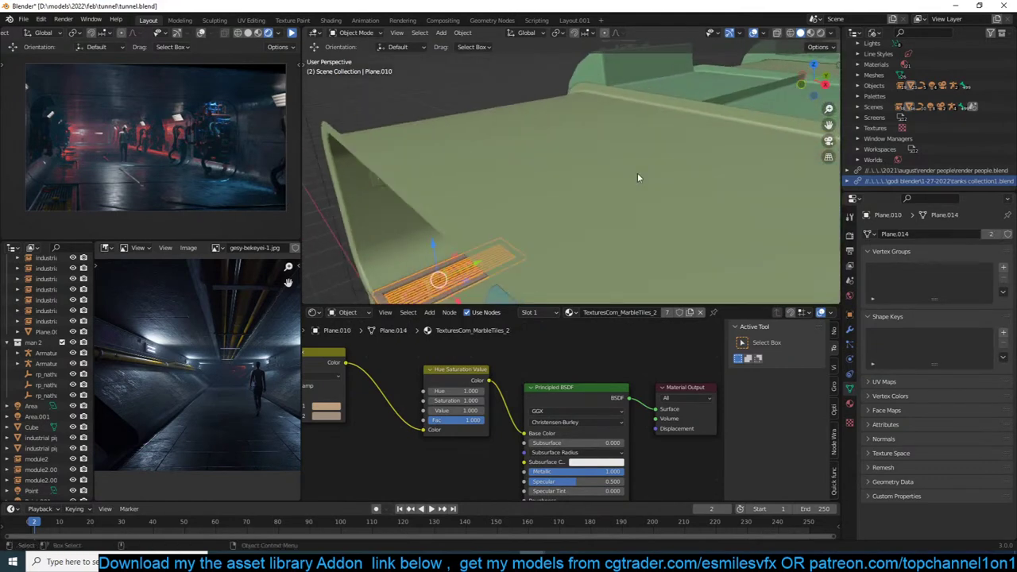
scroll(638, 174, up, 3)
click(687, 249)
scroll(687, 249, down, 1)
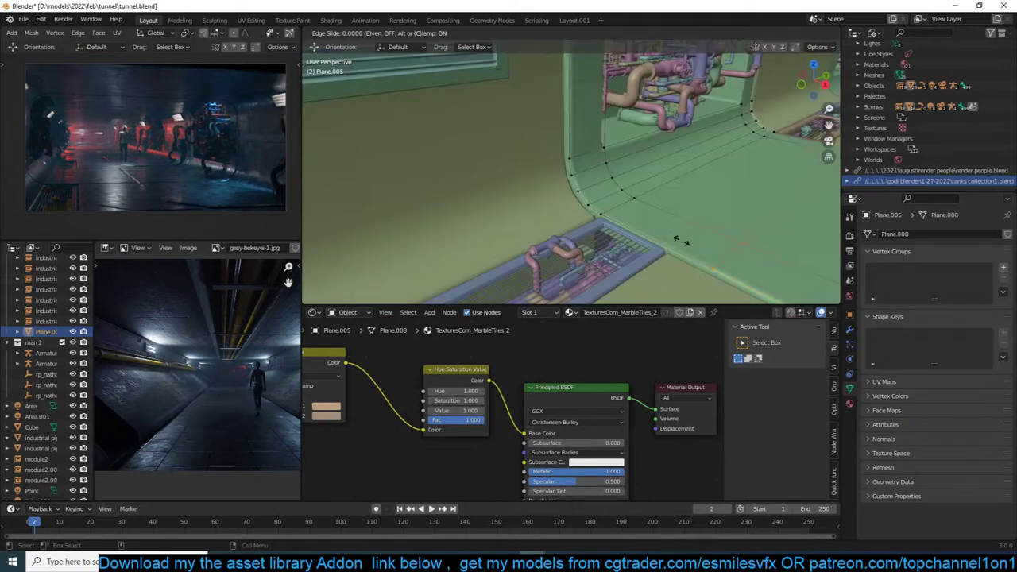
click(638, 223)
Extrude the floor face strip of the second corridor section about 0.92 m down along its normals to form a trench.
key(3)
alt+click(680, 210)
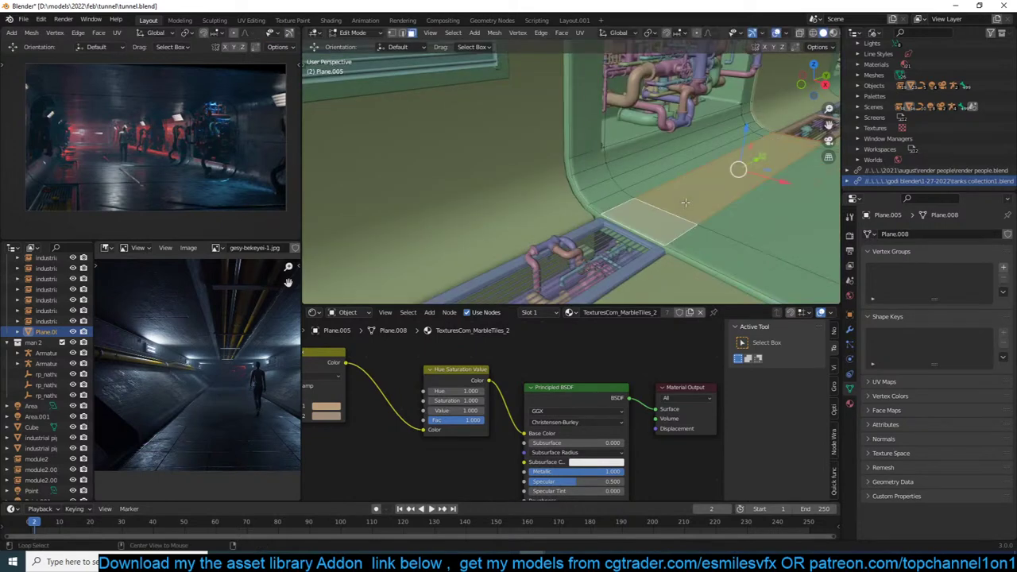
key(alt+e)
click(676, 211)
click(674, 231)
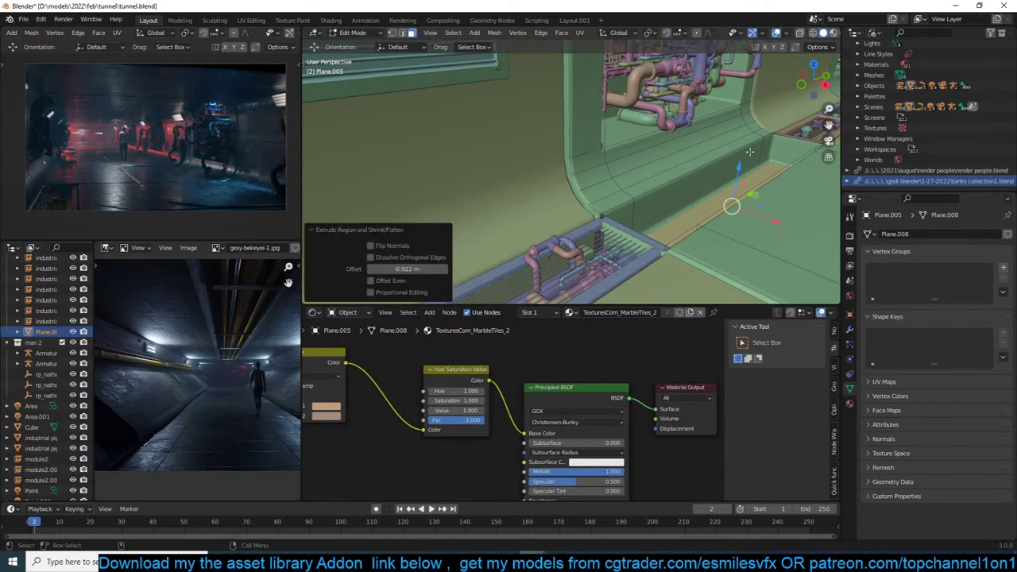
click(775, 152)
key(ctrl+z)
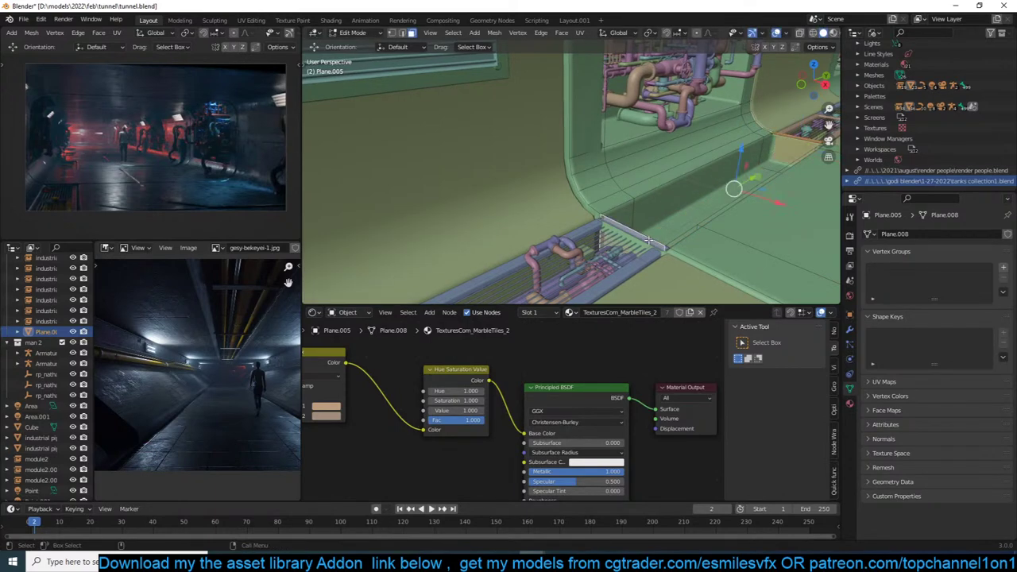
key(Tab)
Make linked duplicates of the front section's two floor grates and place them along Y over the second section's trench.
click(629, 251)
scroll(629, 248, down, 3)
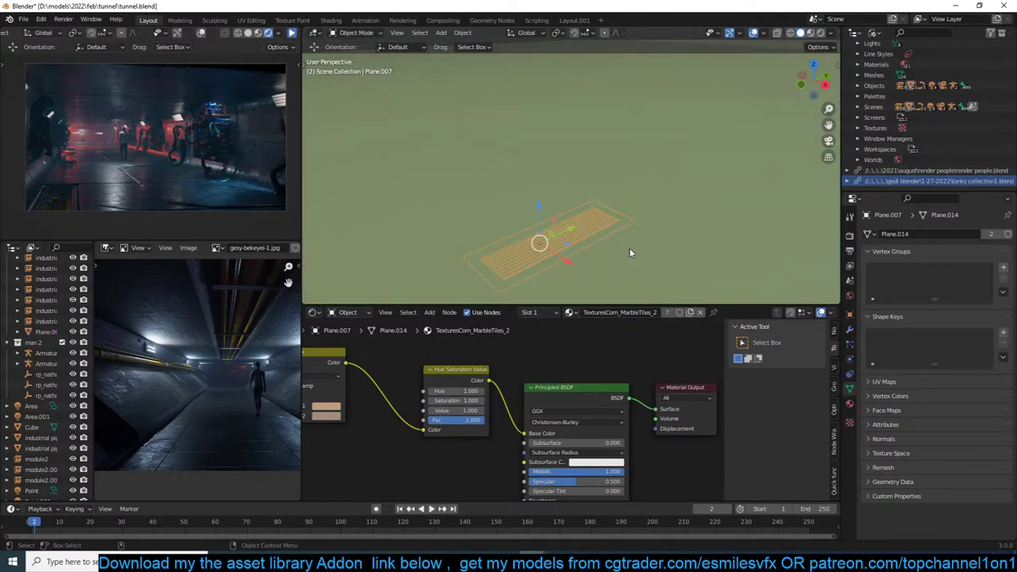
middle_drag(629, 248, 647, 229)
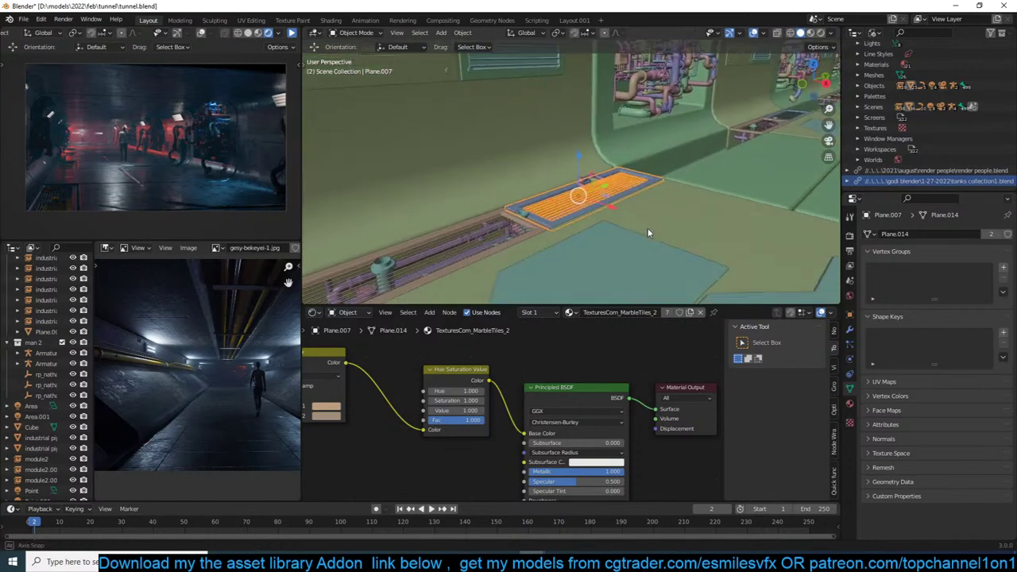
shift+click(517, 228)
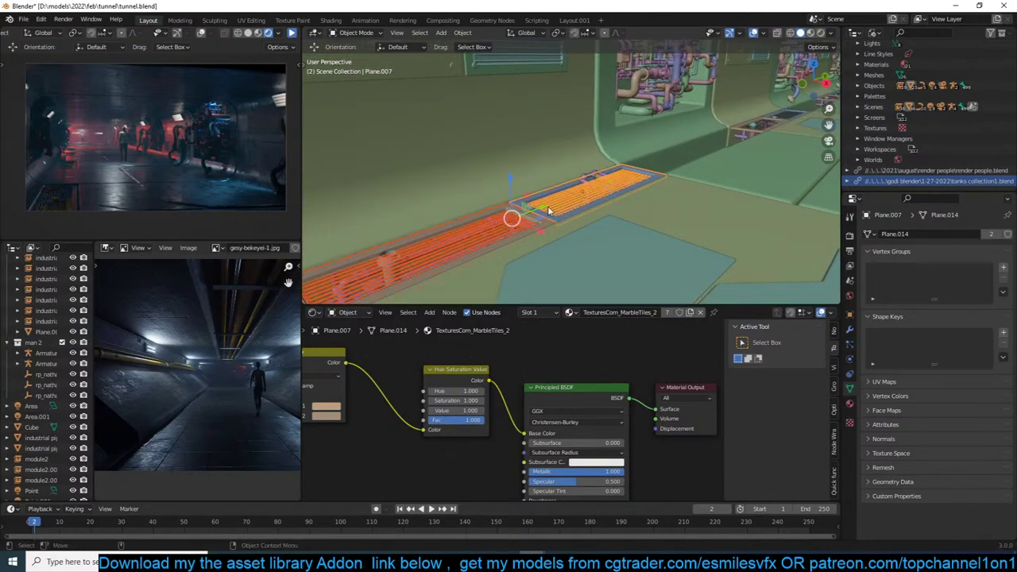
key(alt+d)
key(y)
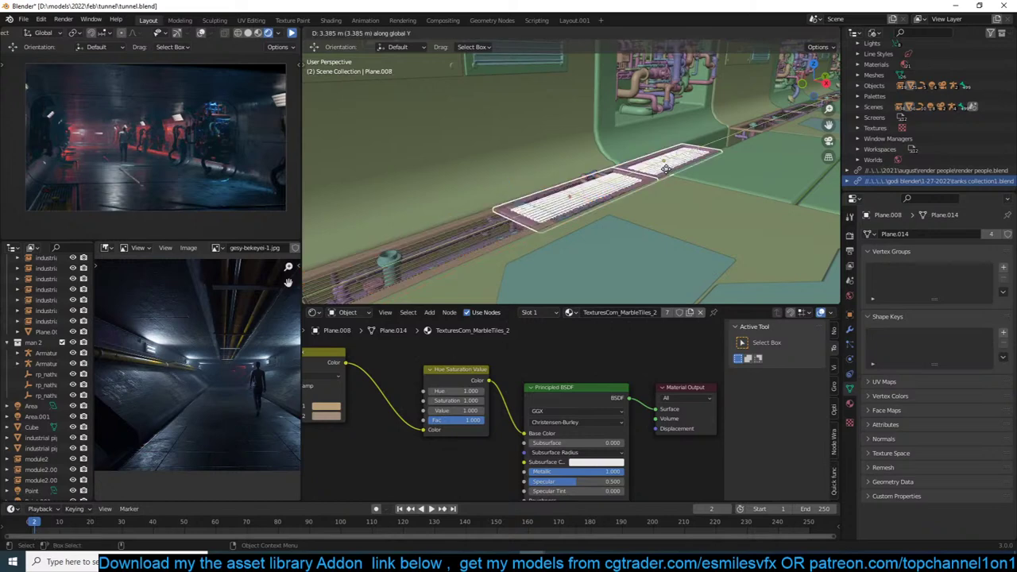
click(719, 147)
key(alt+a)
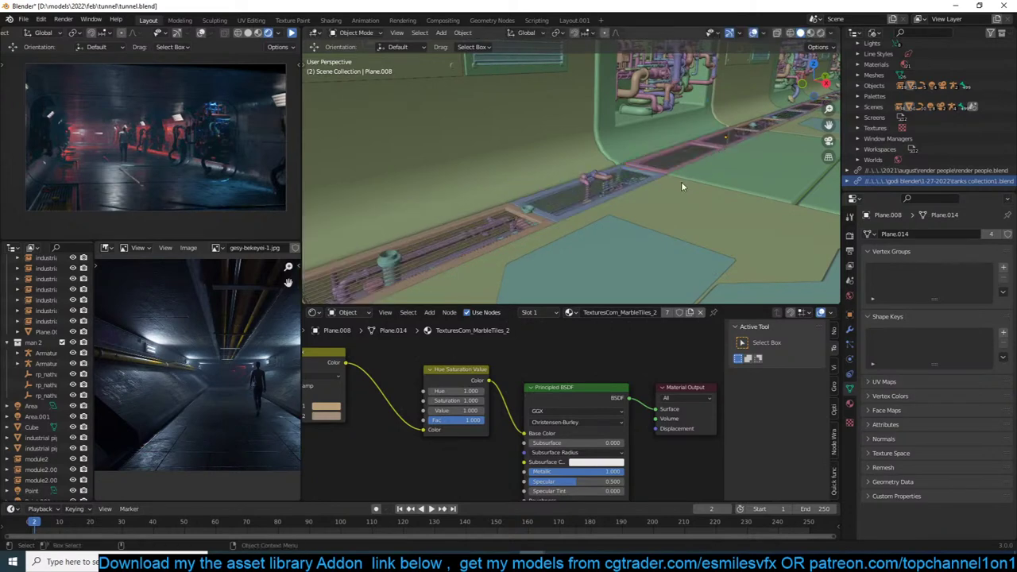
Save the scene file and resume the rendered camera preview.
key(ctrl+s)
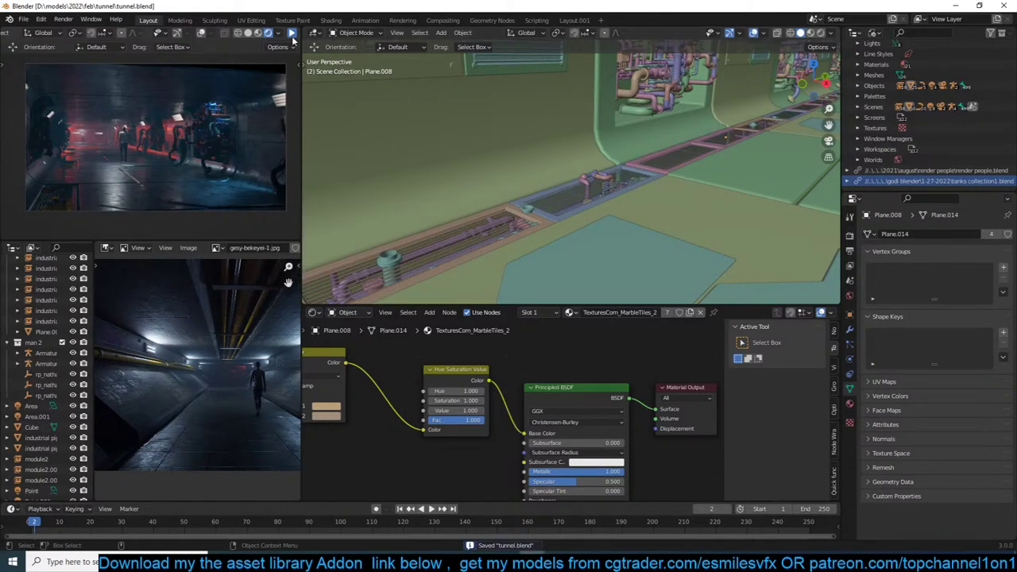
click(292, 33)
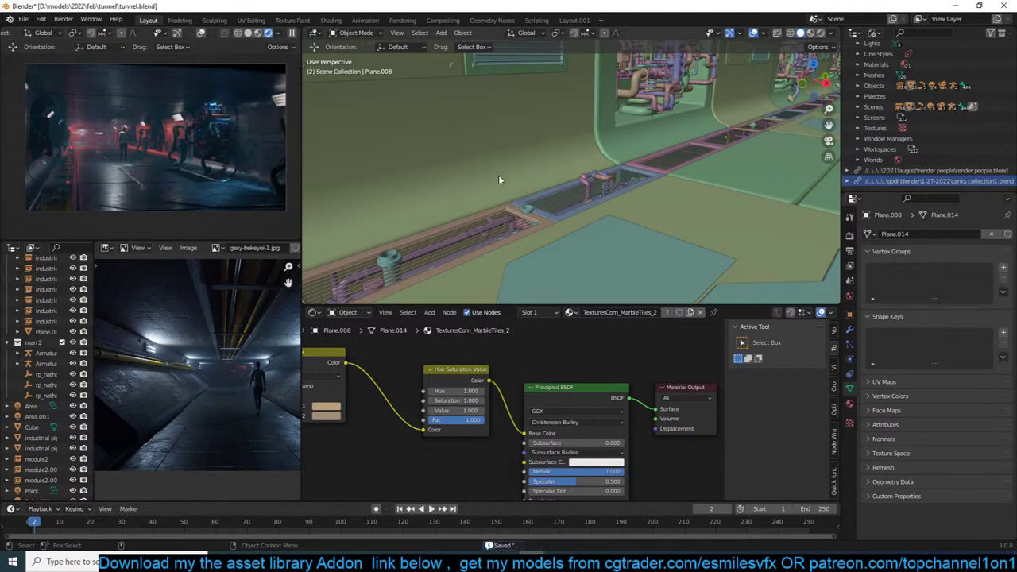
Make linked duplicates of the second section's floor grates and move them about 7 m along X to the opposite side of the floor.
key(Home)
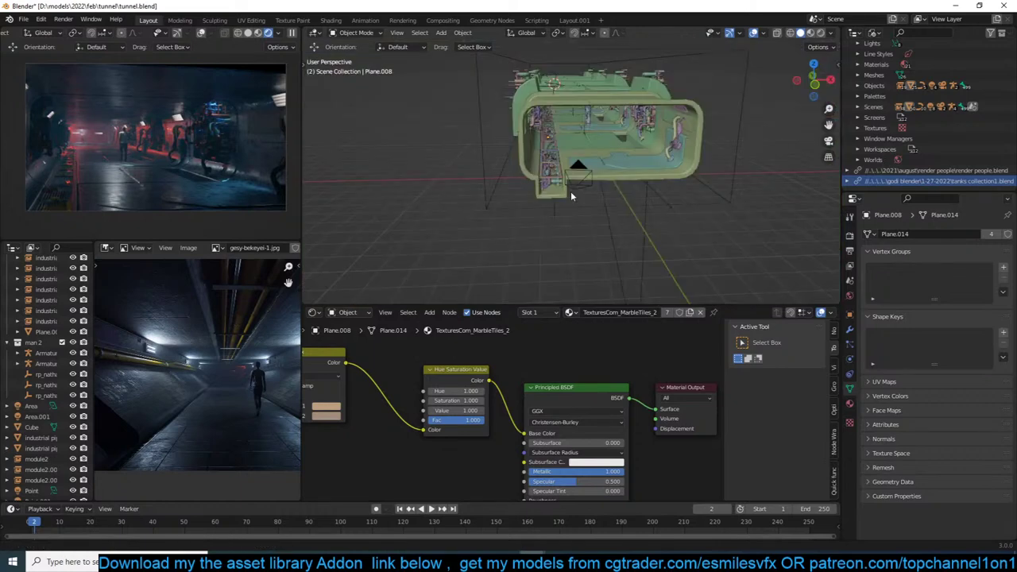
scroll(570, 192, up, 4)
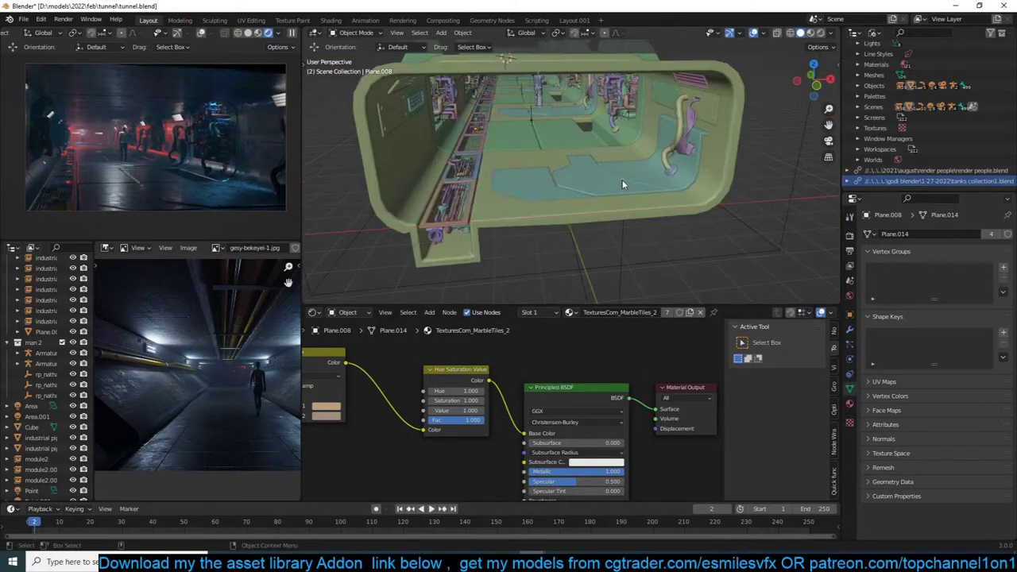
middle_drag(623, 184, 620, 187)
click(477, 141)
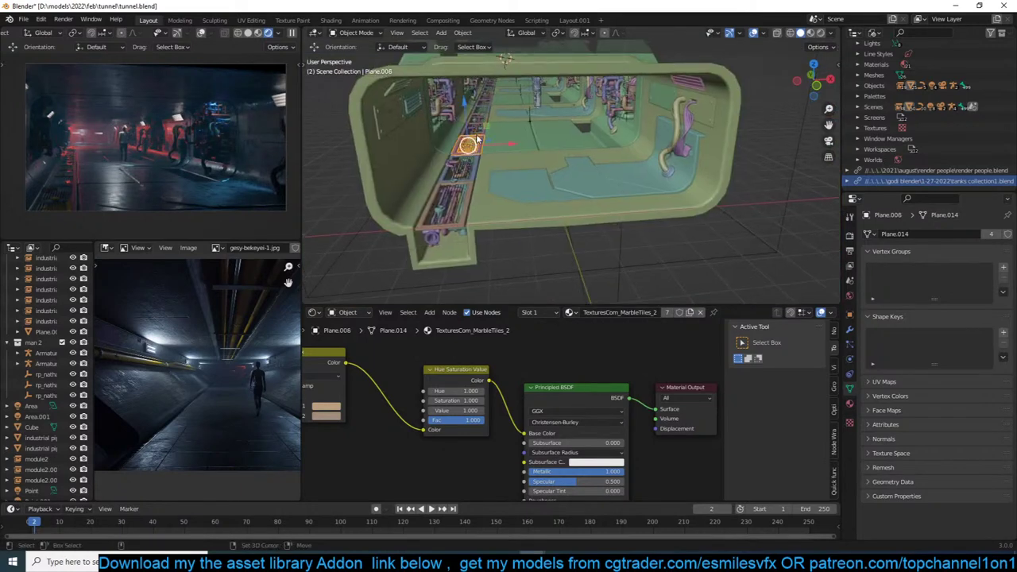
key(alt+d)
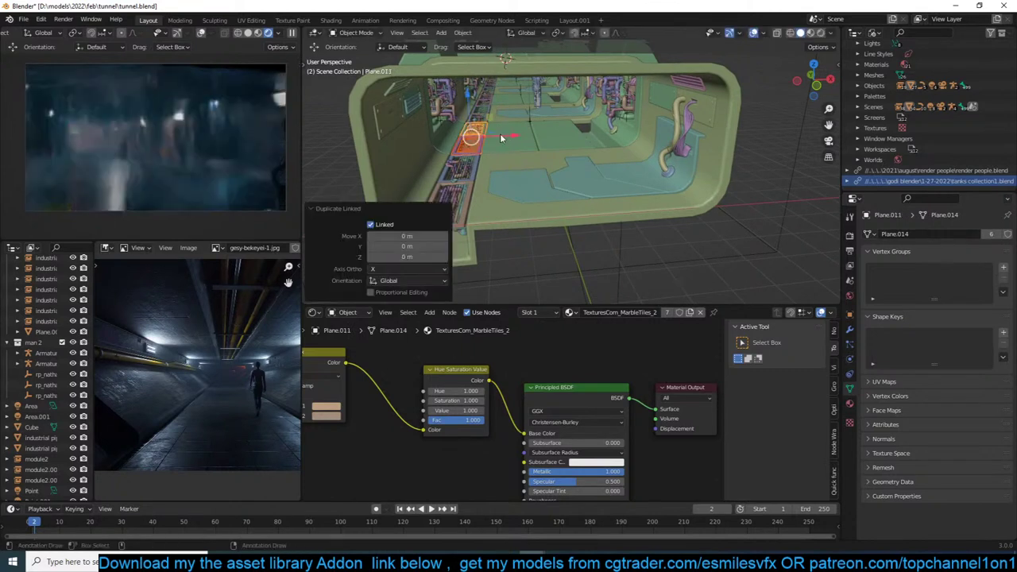
key(x)
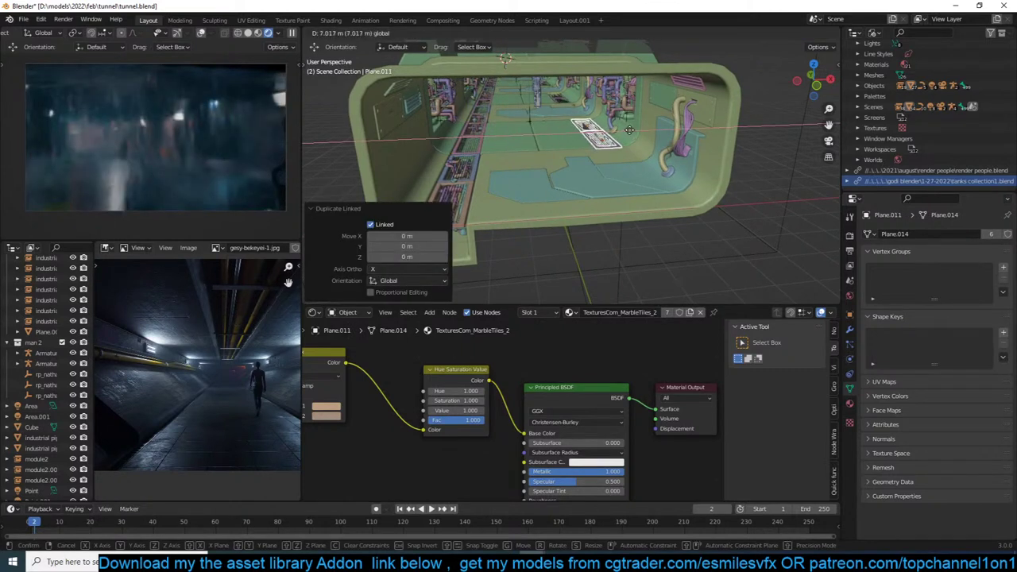
click(631, 130)
key(alt+a)
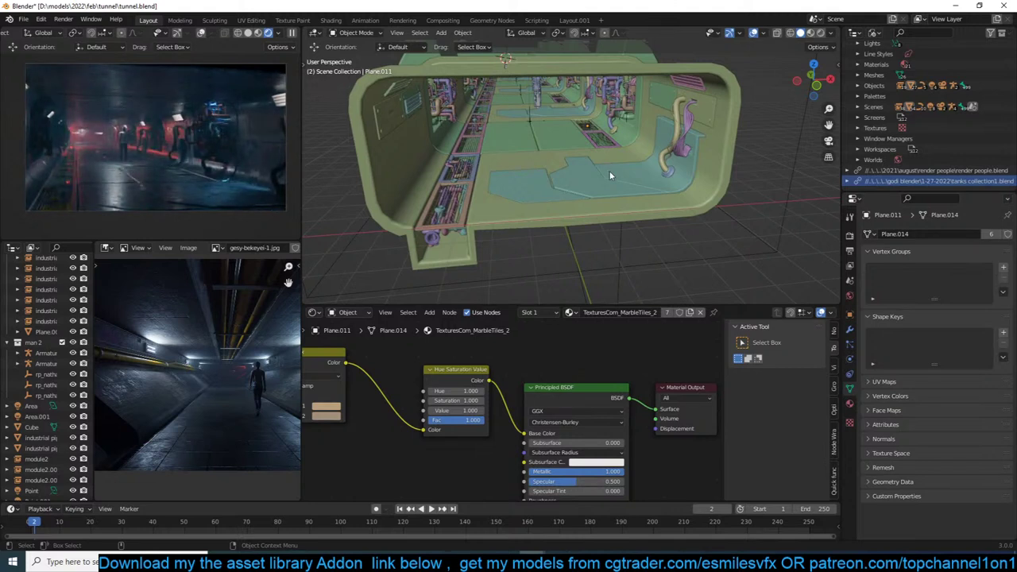
Pause the rendered camera preview and save the scene file.
click(662, 202)
key(Tab)
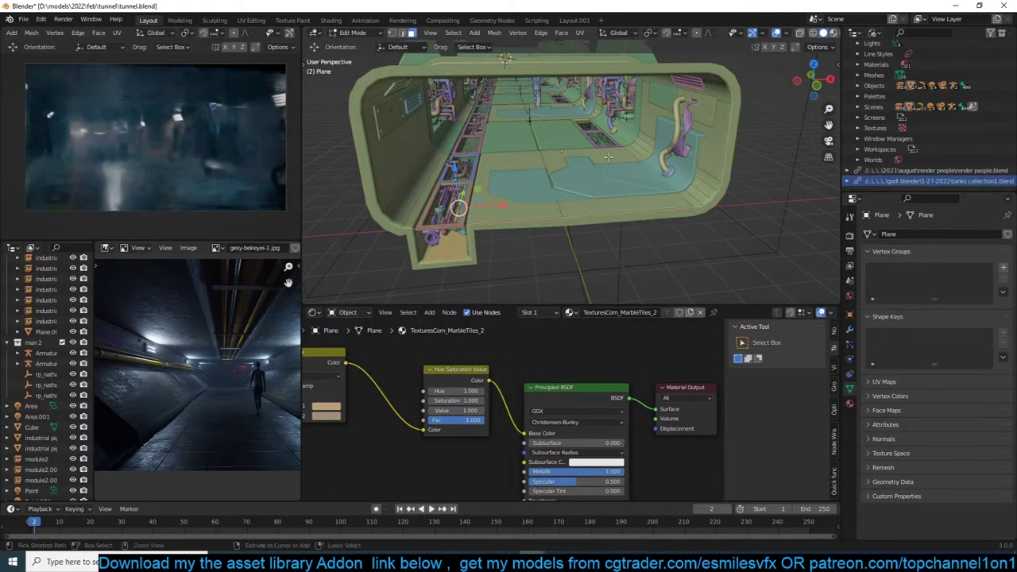
key(Tab)
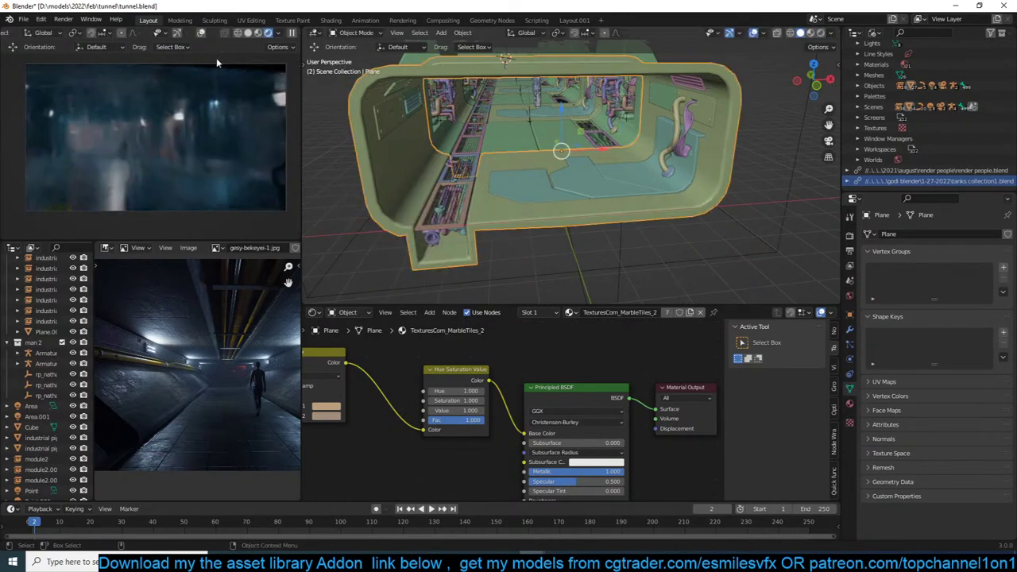
click(292, 32)
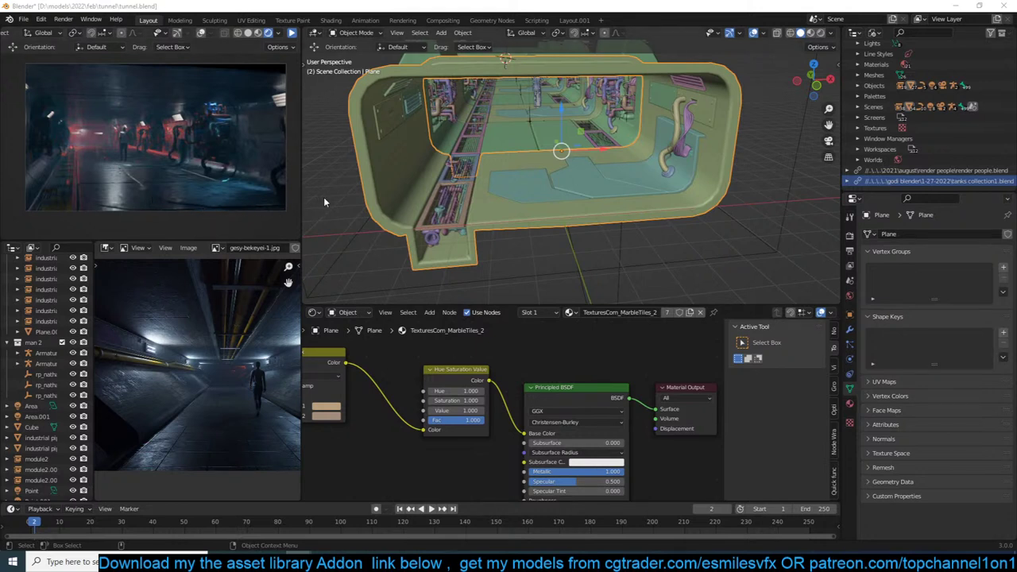
click(567, 191)
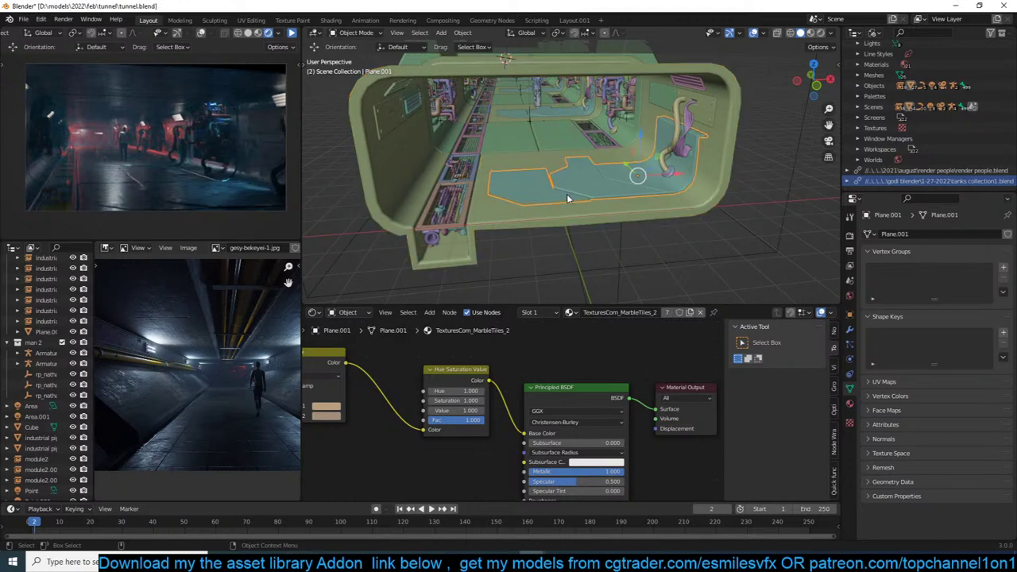
scroll(512, 194, up, 5)
key(ctrl+s)
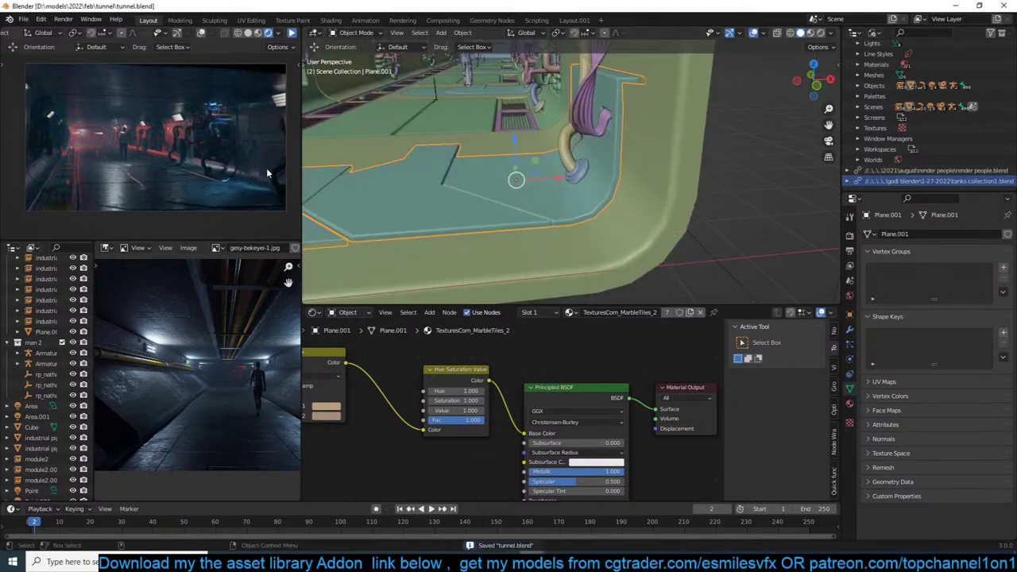
Extrude the front section's floor face strip opposite the existing trench downward along its normals, and delete the trench's end faces.
click(612, 211)
key(Tab)
key(2)
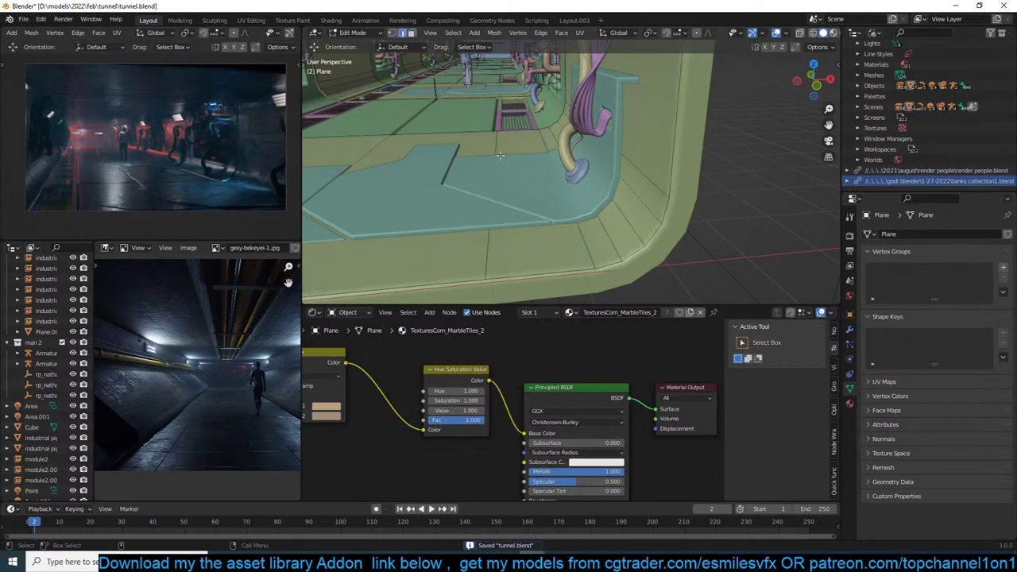
alt+click(508, 165)
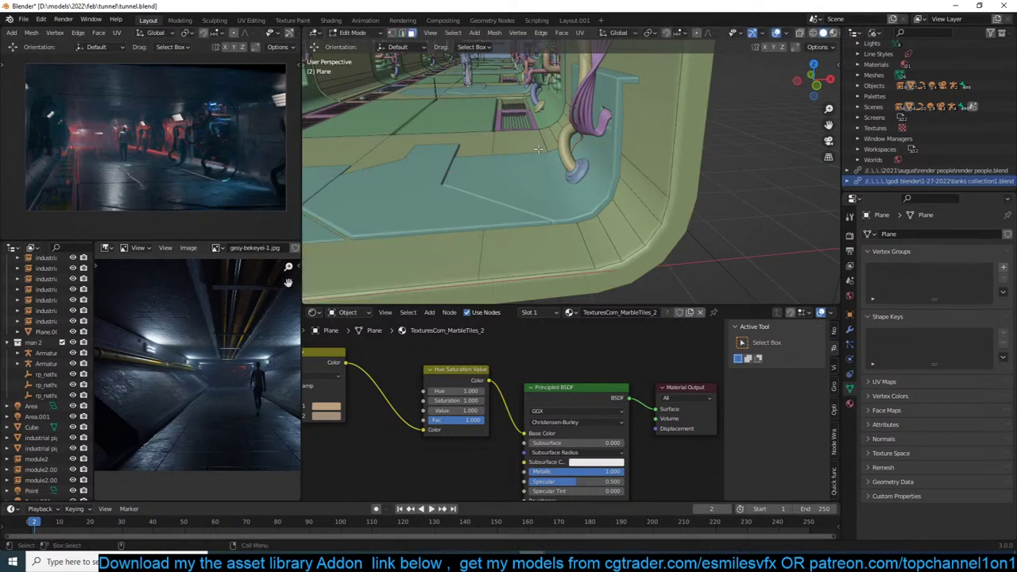
key(3)
key(alt+e)
click(538, 150)
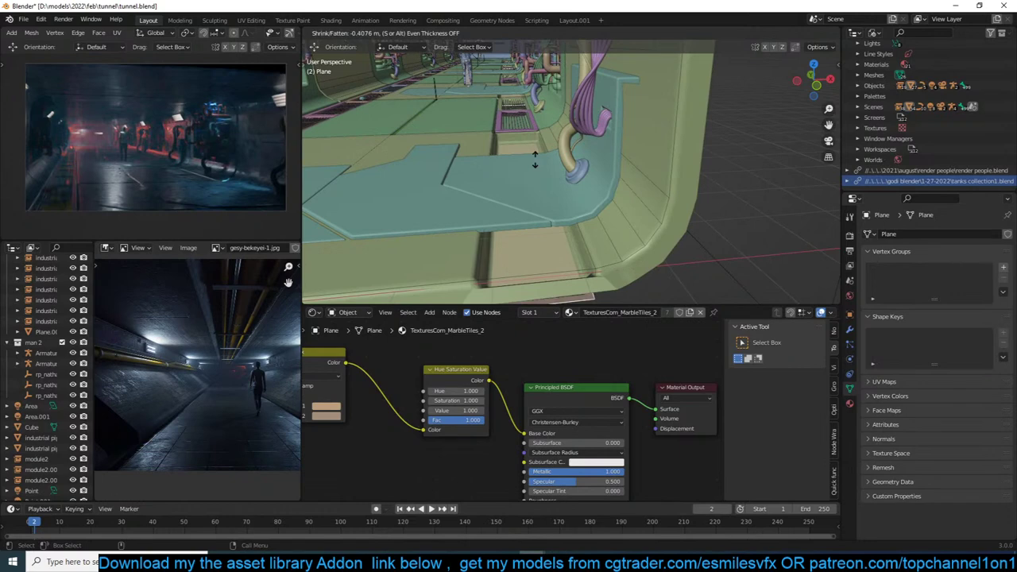
click(534, 159)
key(x)
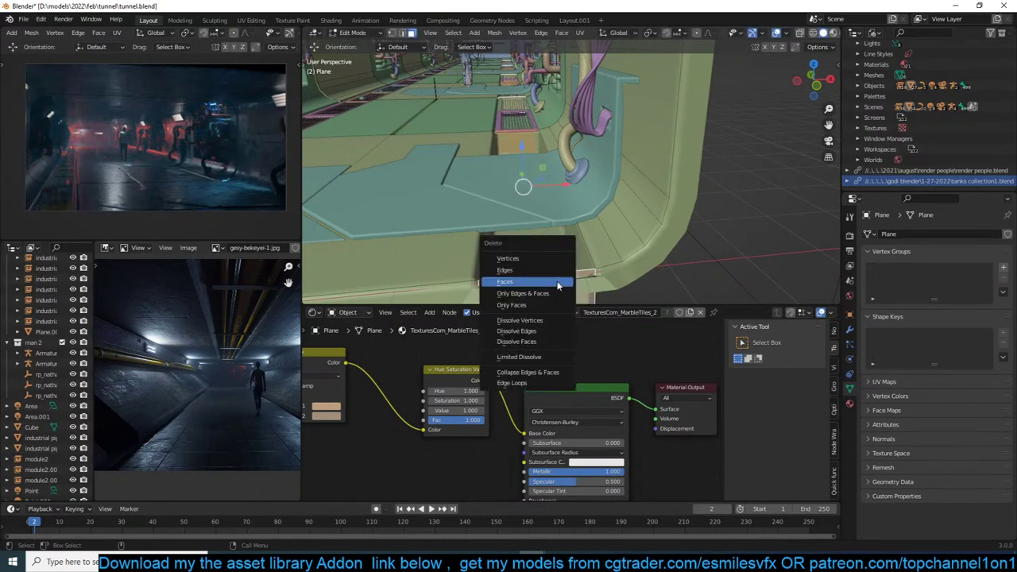
click(558, 284)
key(Tab)
Make linked duplicates of the second section's floor grates and move them about 8 m along negative Y over the front section's new trench.
middle_drag(534, 177, 563, 165)
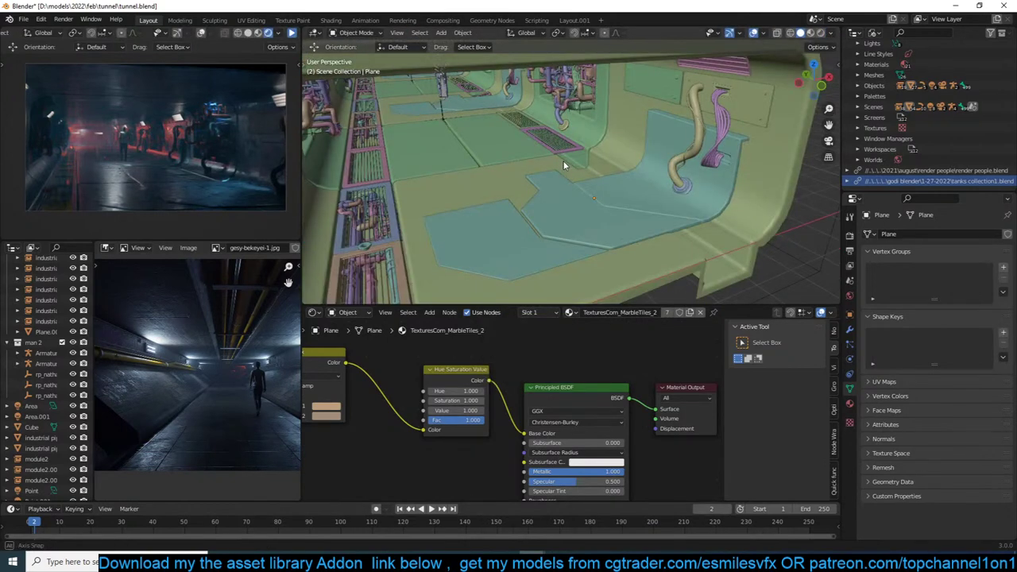
click(549, 139)
key(g)
key(y)
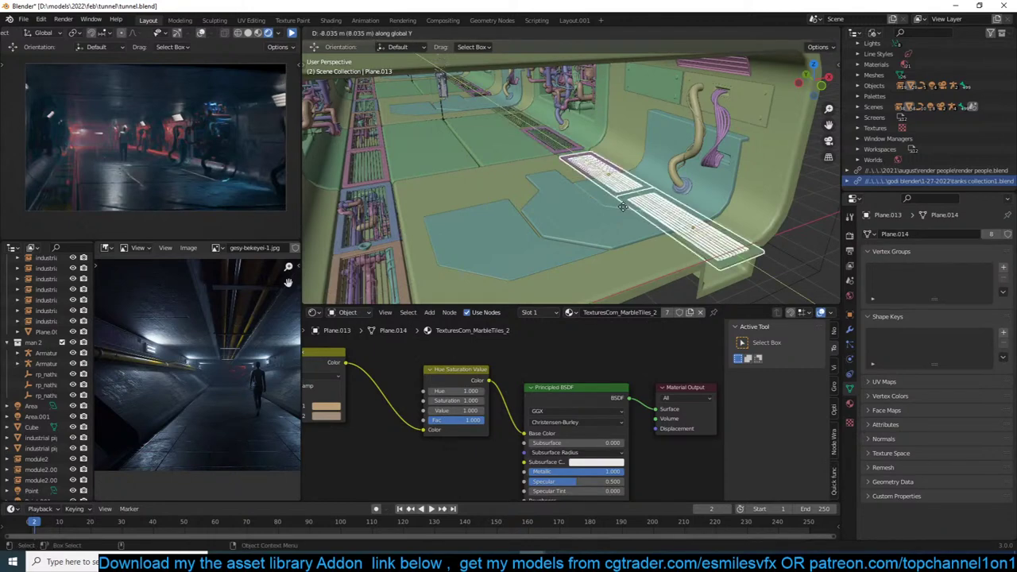
click(623, 207)
Duplicate the pipe assembly in the front section's floor trench and move the copy about 7 m along X into the opposite trench.
middle_drag(623, 206, 569, 209)
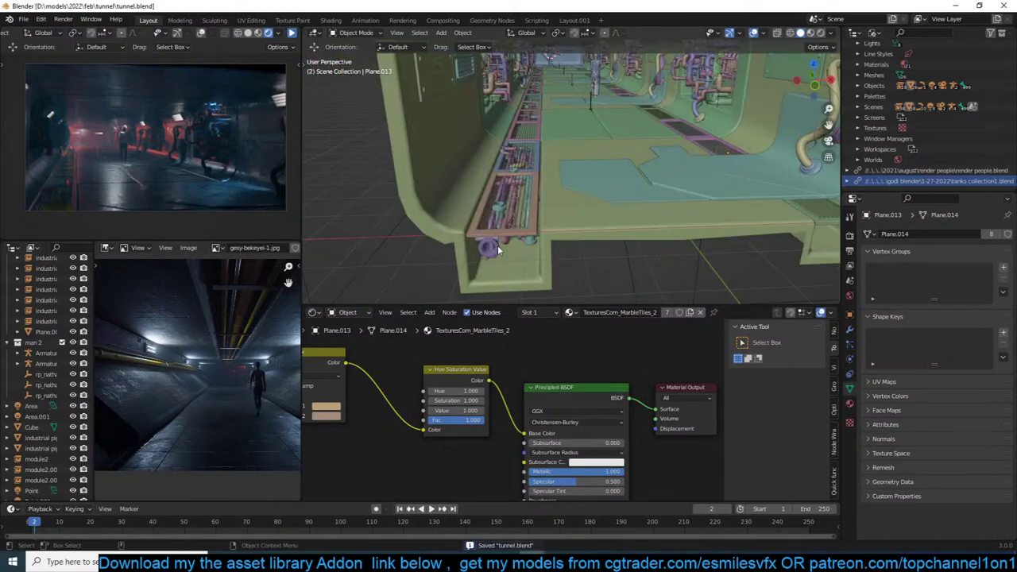
click(498, 249)
middle_drag(498, 247, 515, 213)
middle_drag(569, 178, 557, 199)
key(shift+d)
key(x)
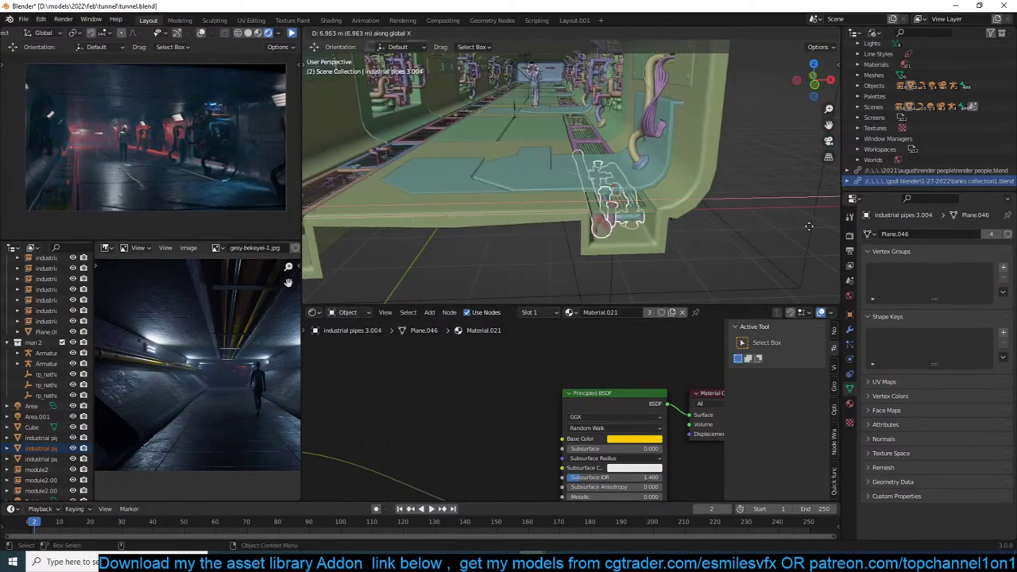
click(675, 204)
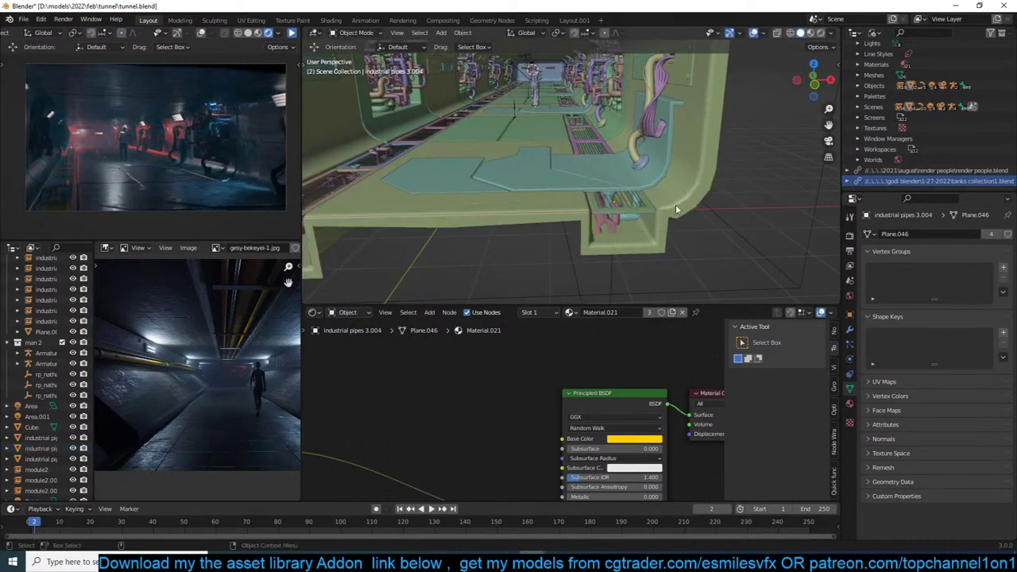
Save the scene file and resume the rendered camera preview.
mouse_move(675, 205)
middle_down()
mouse_move(683, 232)
mouse_move(662, 214)
middle_up()
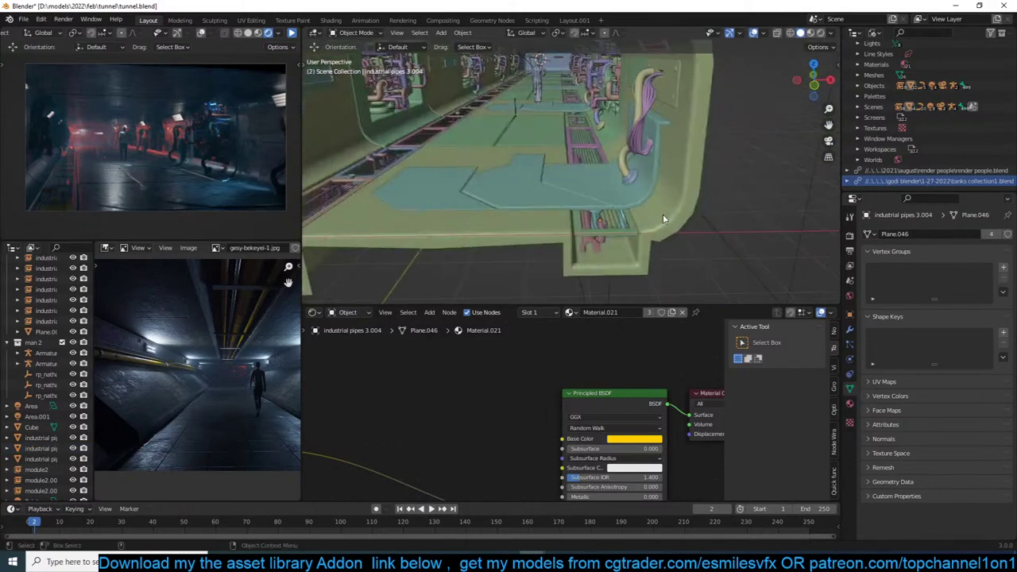
key(ctrl+s)
click(292, 33)
middle_drag(459, 126, 459, 135)
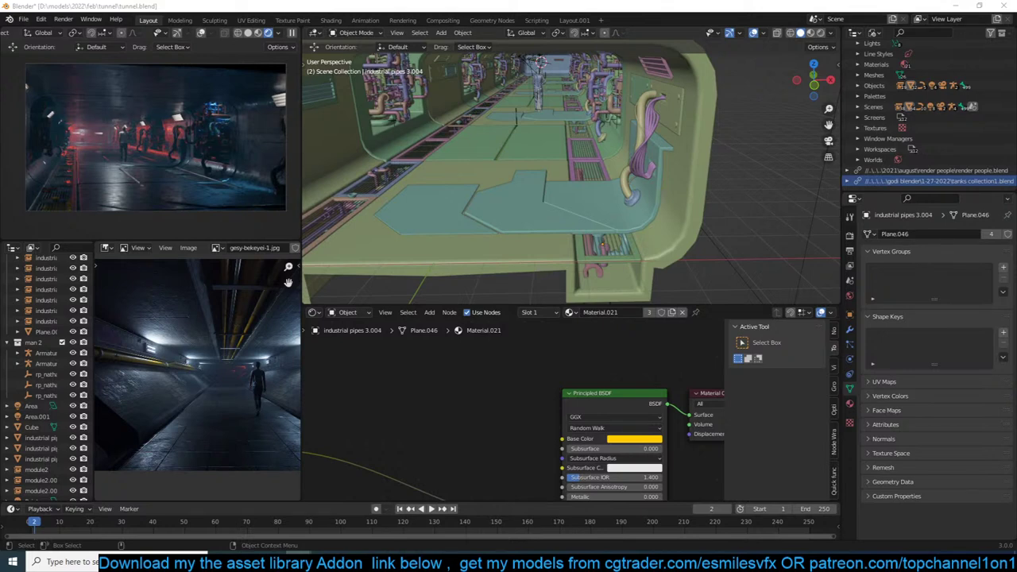
Switch to the browser, examine the first Roblox image result and the other results, and close the browser.
key(super+shift+Right)
scroll(371, 375, down, 1)
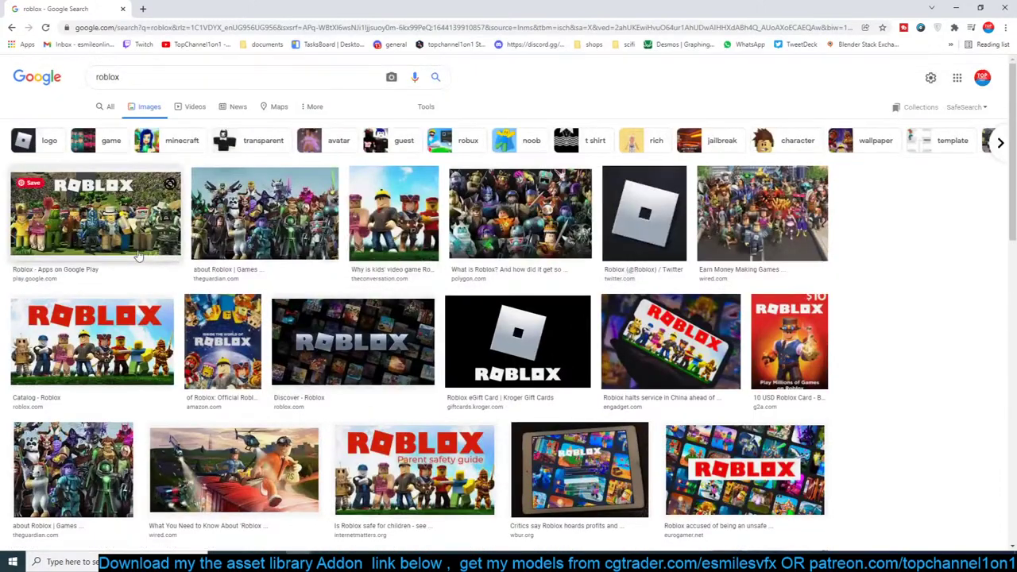
click(96, 214)
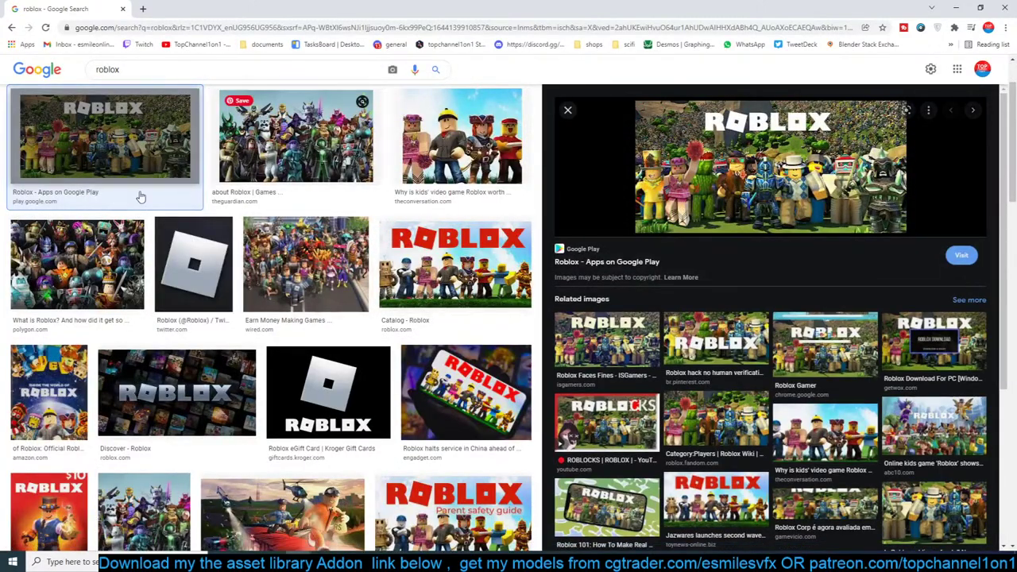
scroll(141, 196, down, 8)
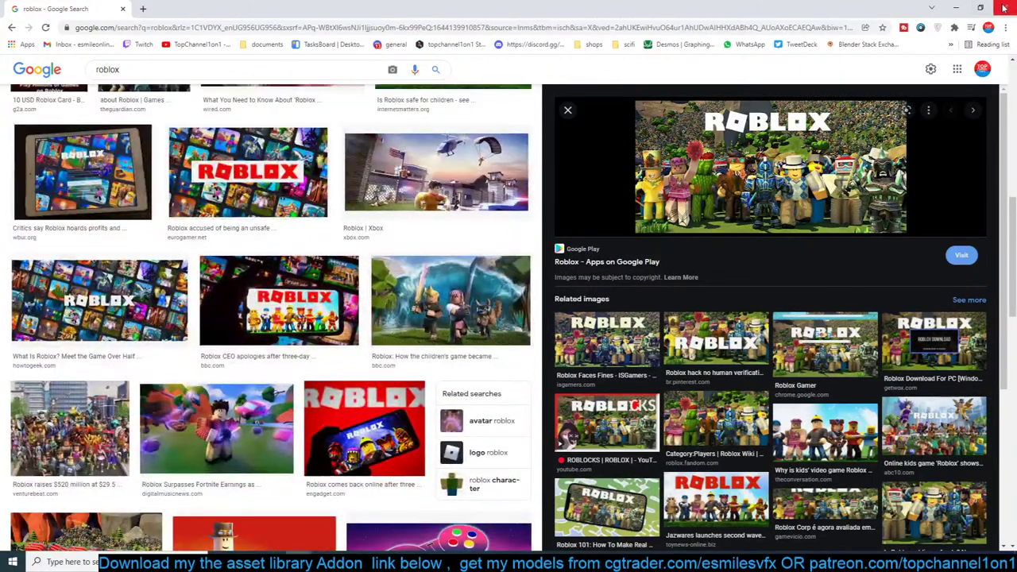
click(1005, 8)
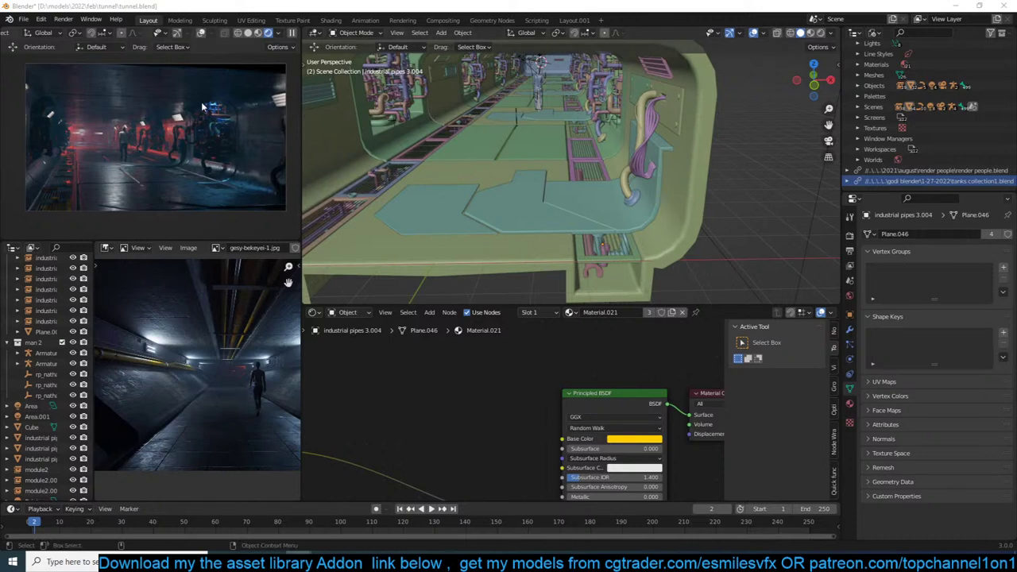
Enable denoising for final renders and set the viewport sampling to 4096 max samples and 10 min samples.
click(850, 236)
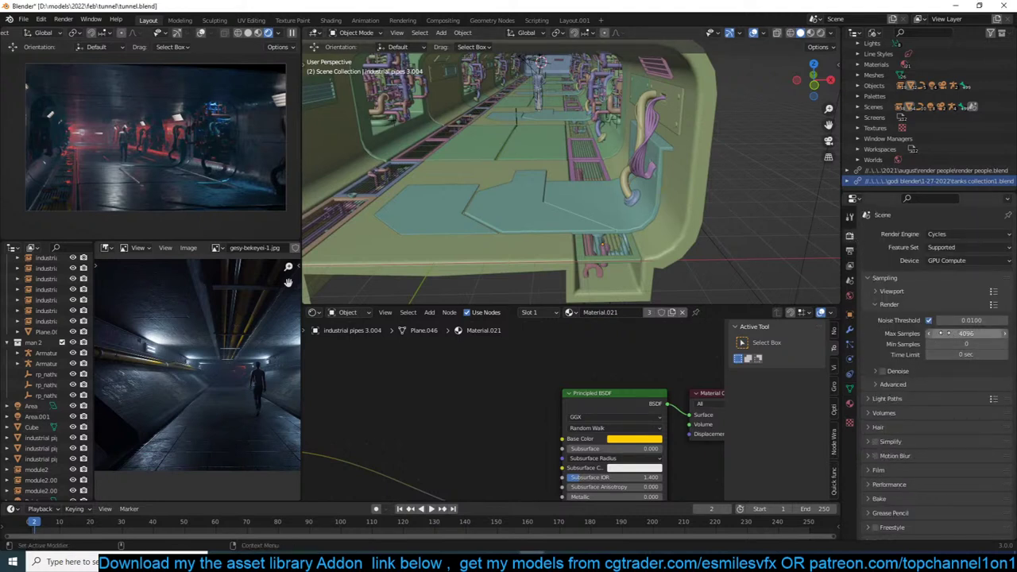
click(883, 371)
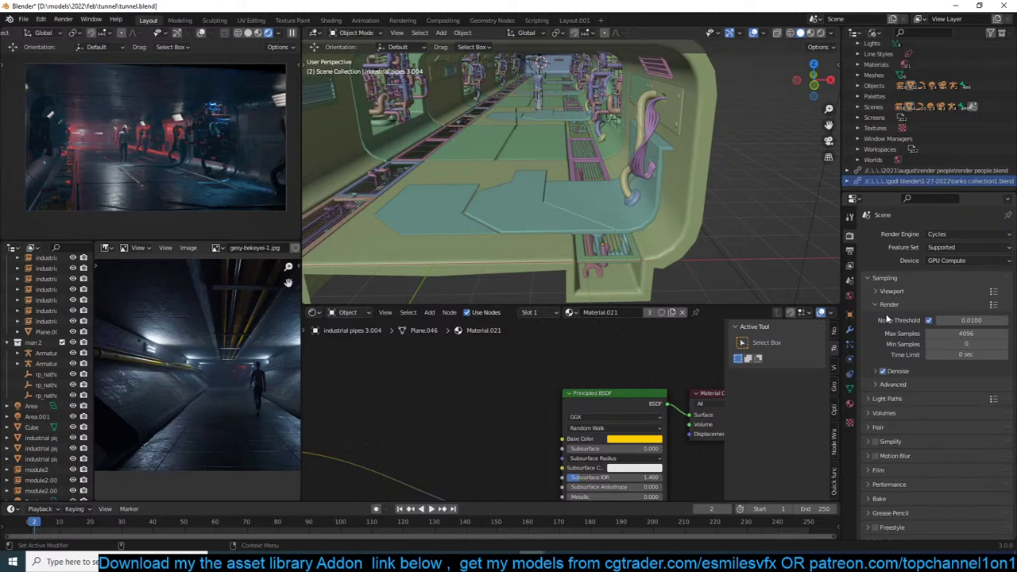
click(891, 292)
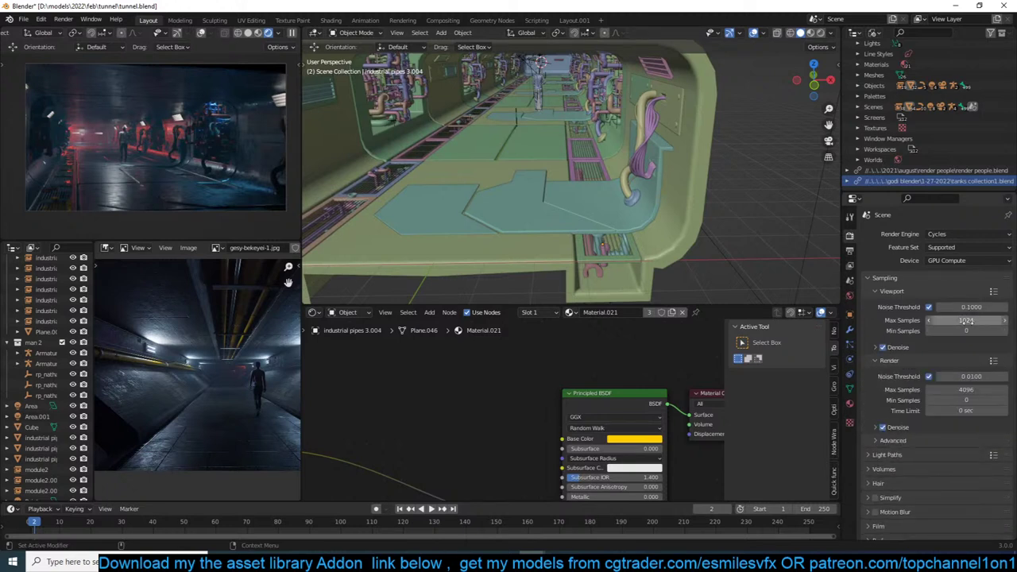
click(963, 320)
text(40)
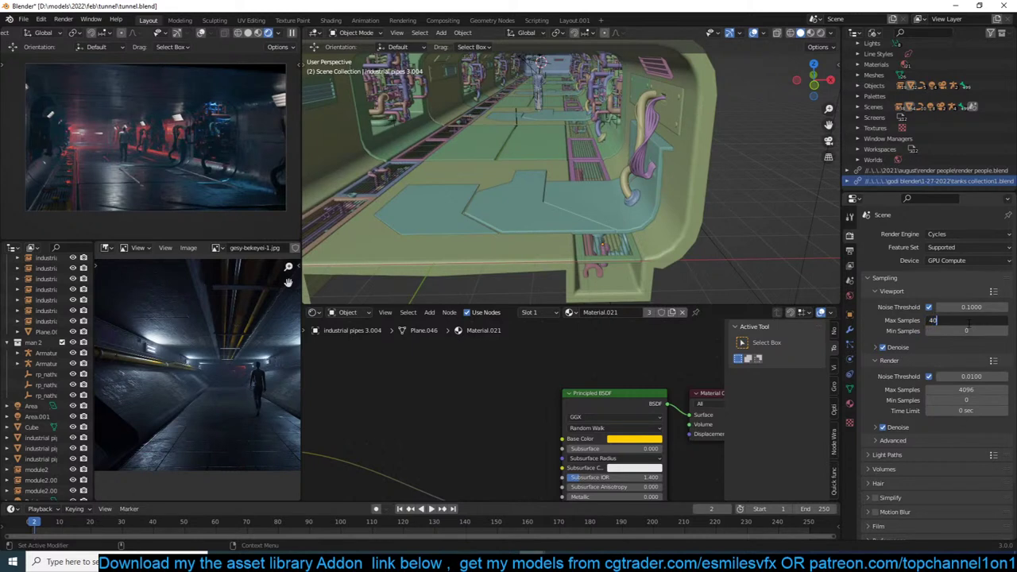
text(96)
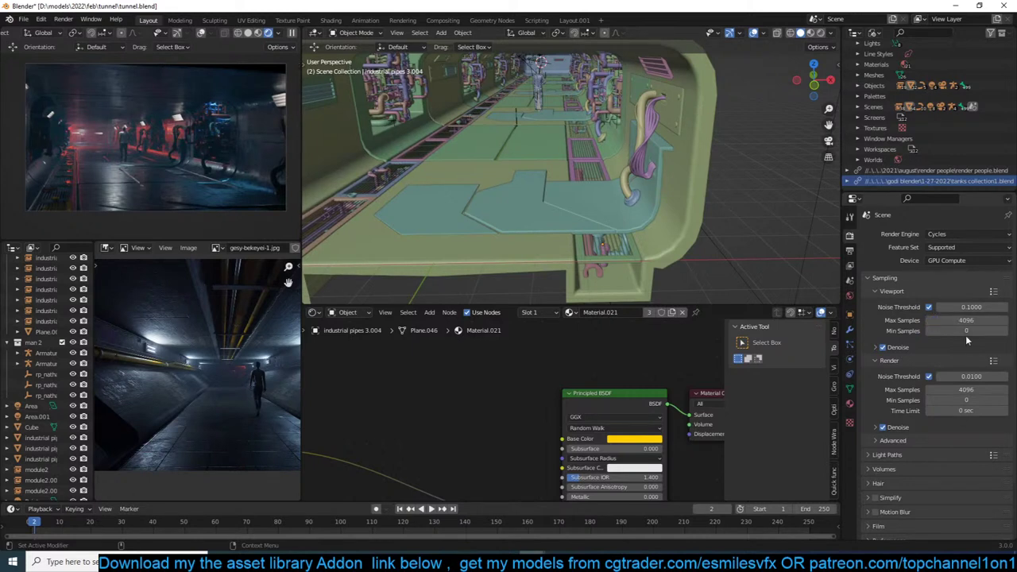
click(966, 331)
text(10)
key(Return)
Save the scene file with the new sampling settings and pause the rendered camera preview.
key(ctrl+s)
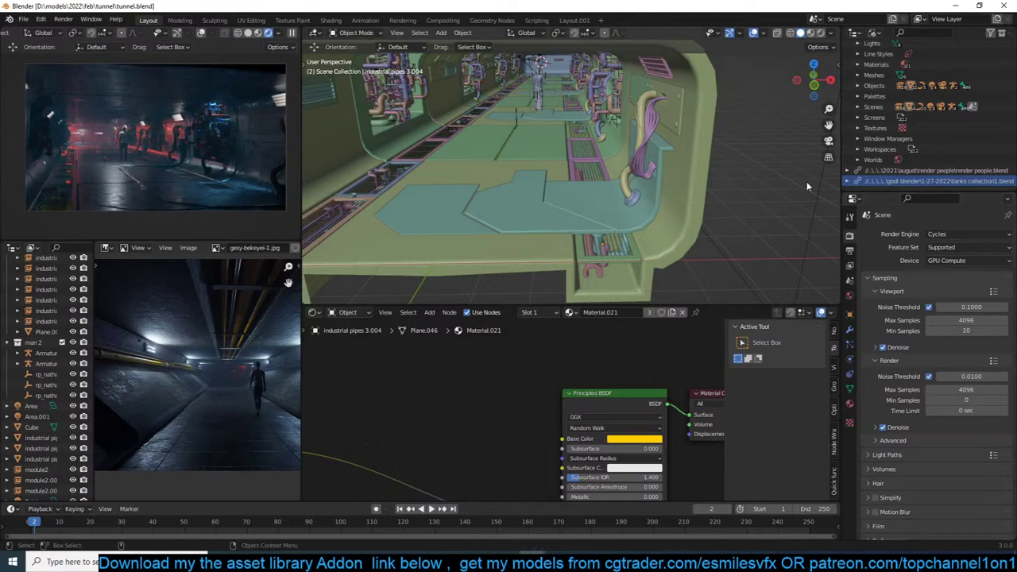
middle_drag(748, 175, 758, 181)
key(ctrl+s)
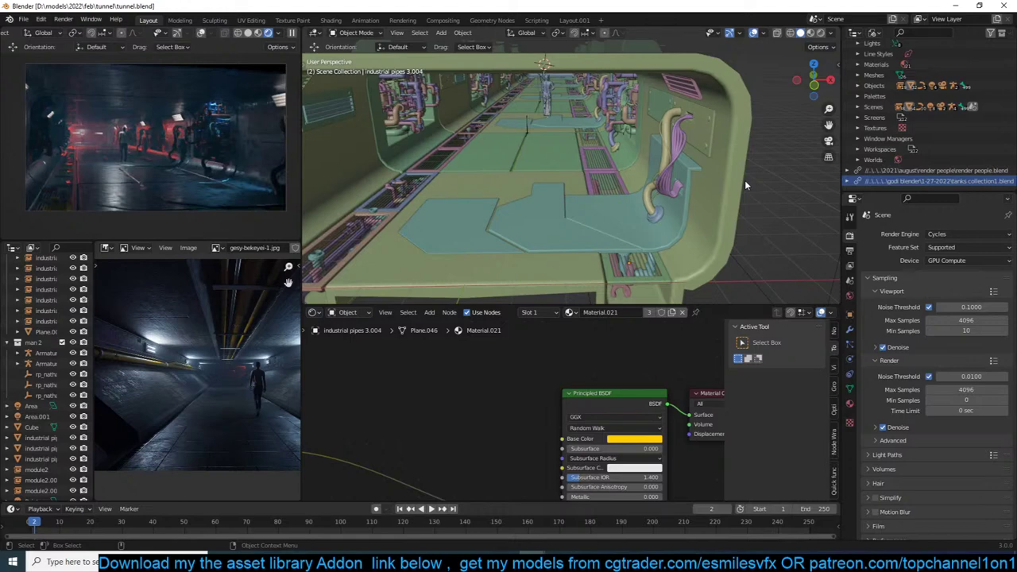
key(ctrl+s)
shift+middle_drag(639, 198, 656, 197)
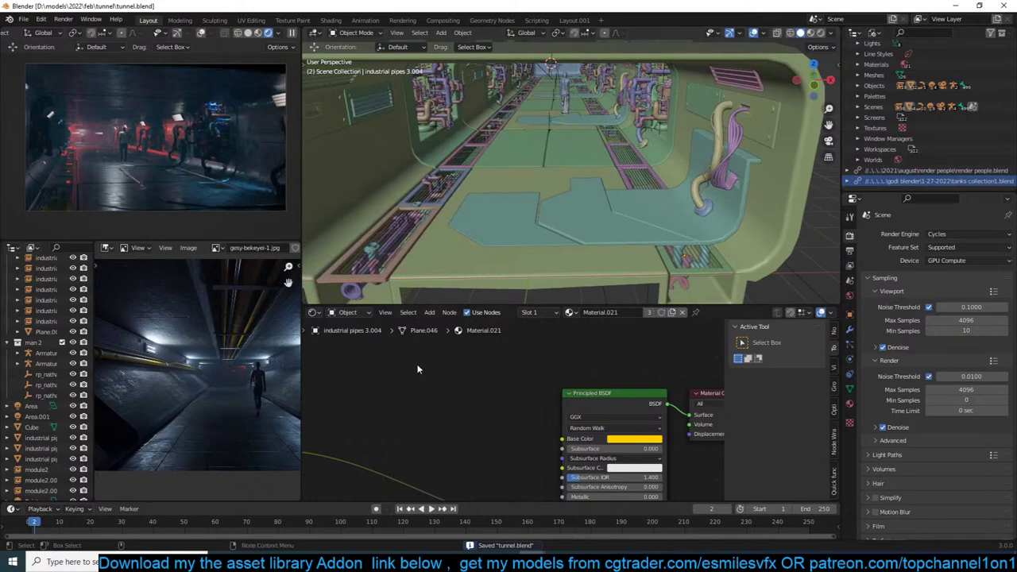
middle_drag(213, 389, 181, 381)
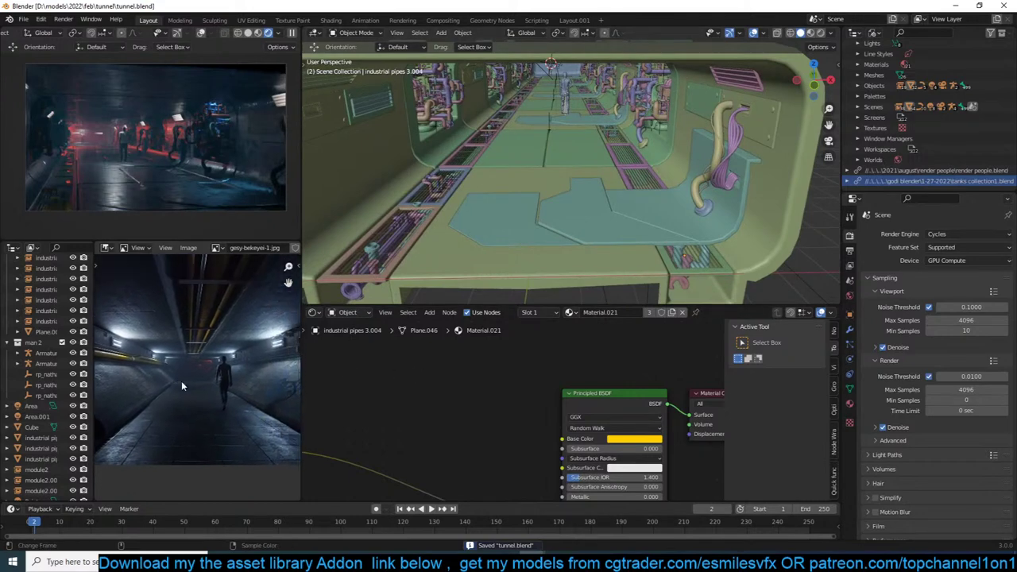
middle_drag(557, 158, 576, 178)
key(ctrl+s)
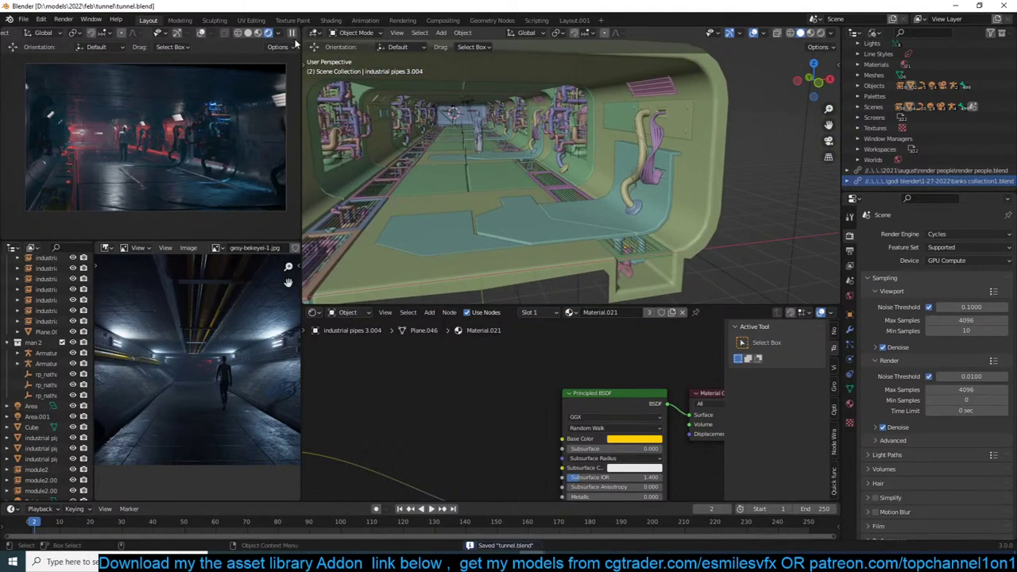
Select the tunnel section and open the Create New Decal tools for the 3D view.
click(602, 167)
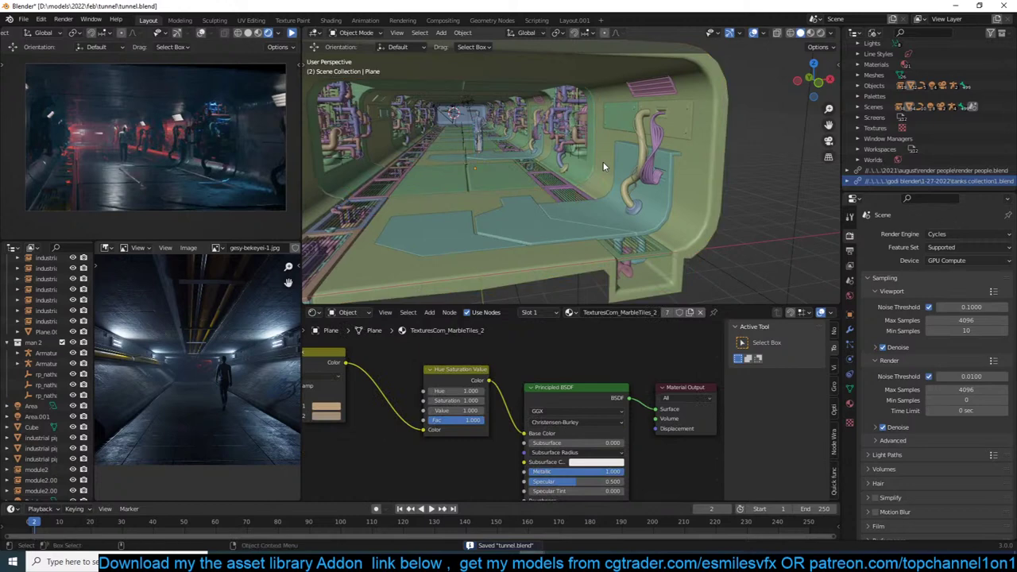
key(n)
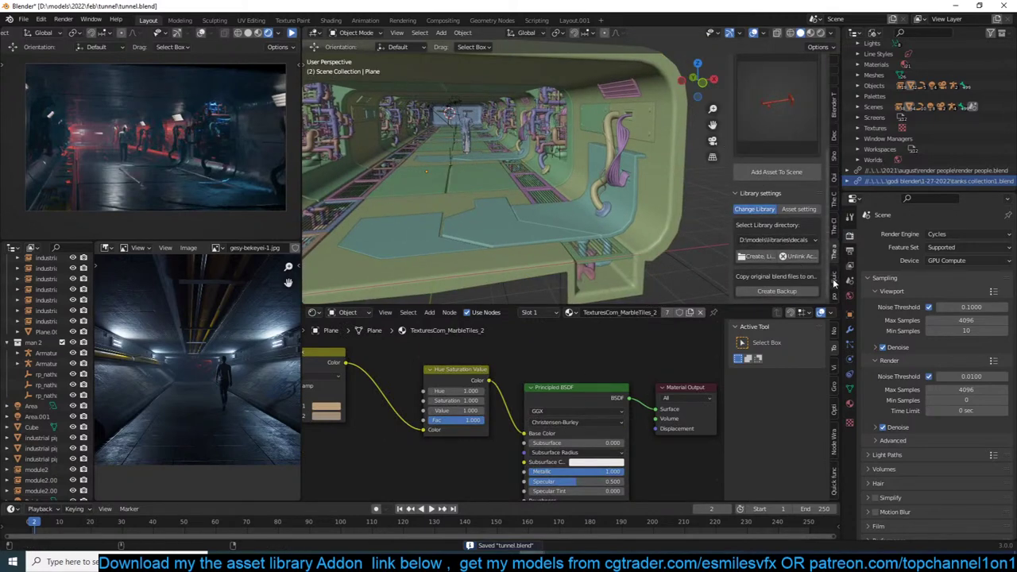
click(835, 280)
click(836, 297)
click(838, 294)
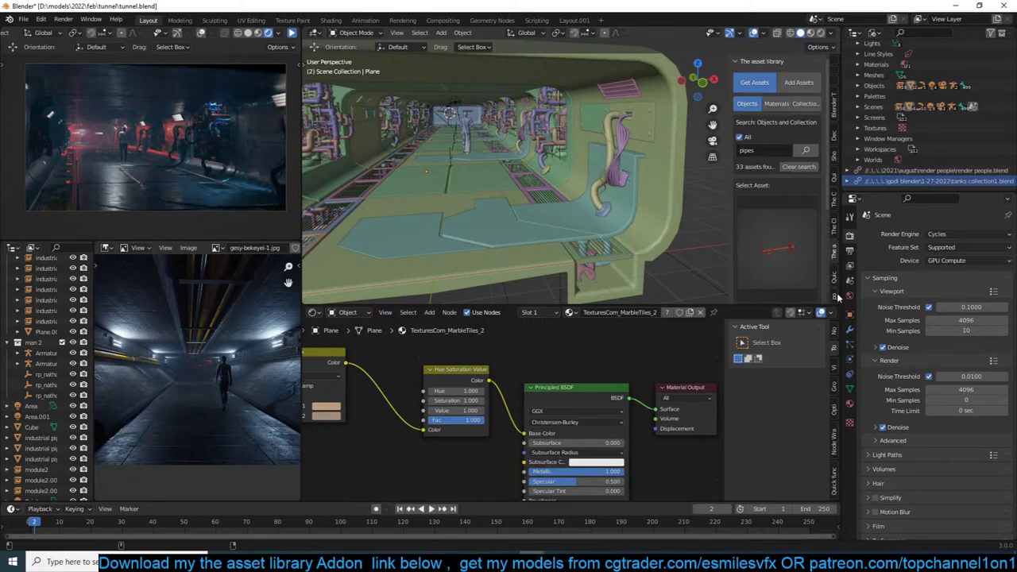
click(834, 275)
scroll(839, 274, up, 1)
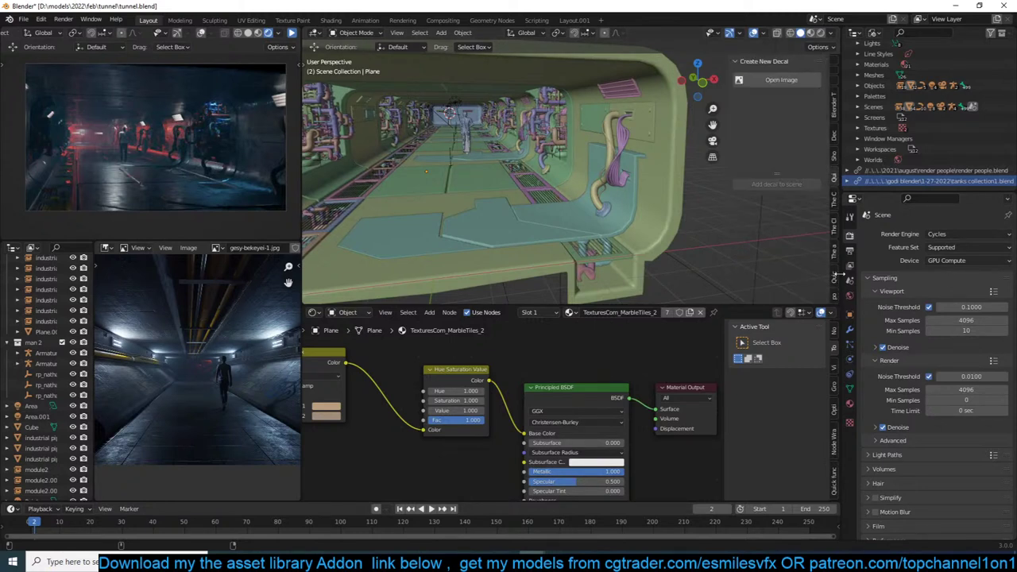
scroll(839, 274, up, 1)
scroll(839, 274, down, 1)
Load SCIFI TEXT.png from the custom decals folder in D:\resouces as the new decal's image.
click(778, 80)
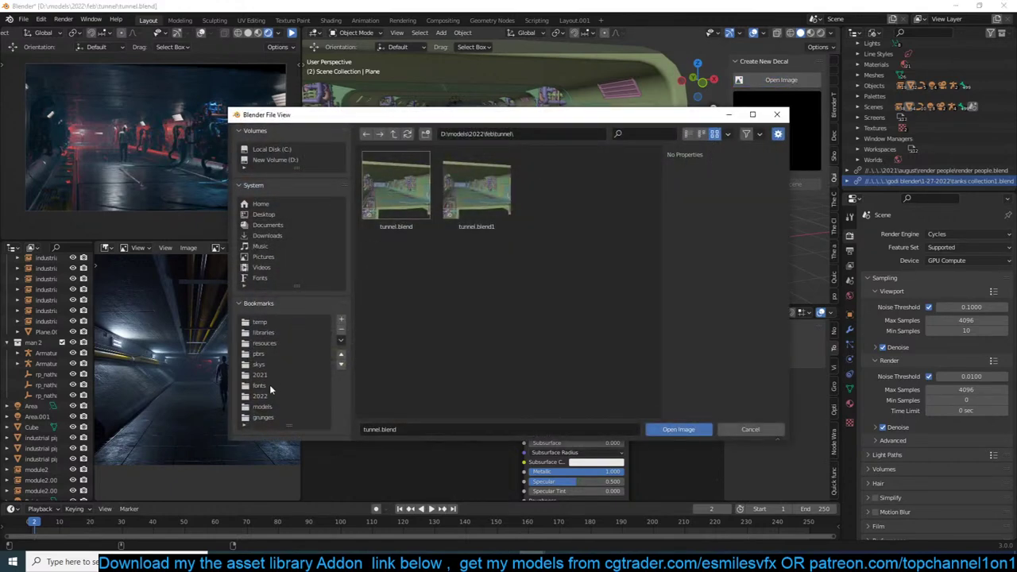
click(263, 406)
click(264, 417)
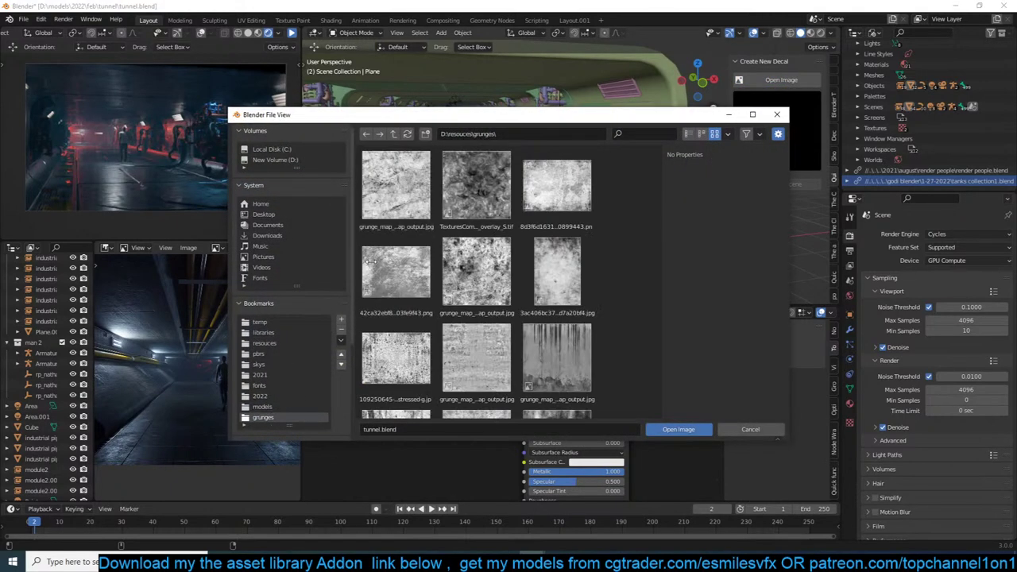
click(393, 133)
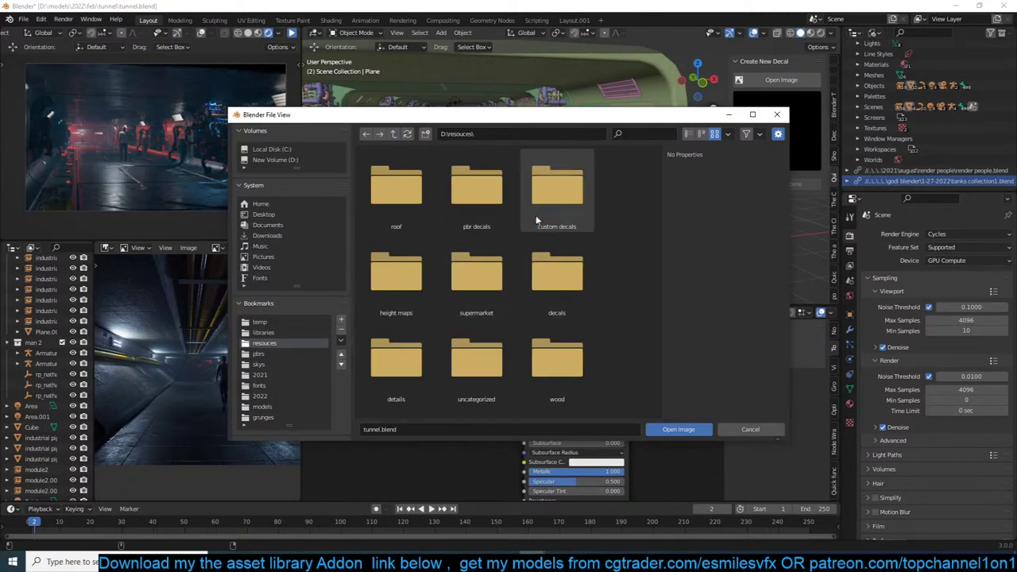
double_click(536, 191)
click(476, 188)
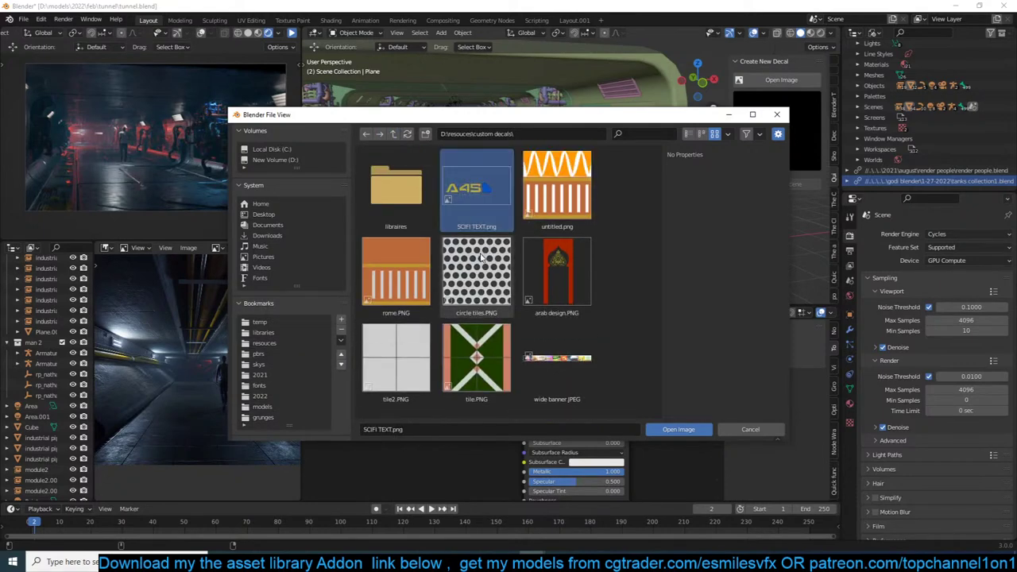
scroll(480, 262, down, 8)
scroll(478, 274, up, 4)
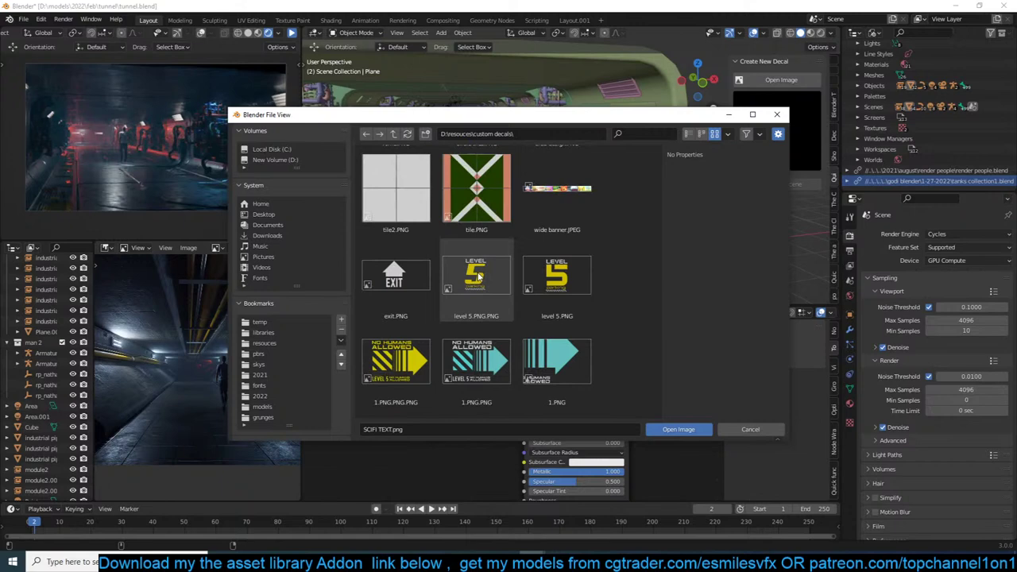
scroll(477, 274, up, 4)
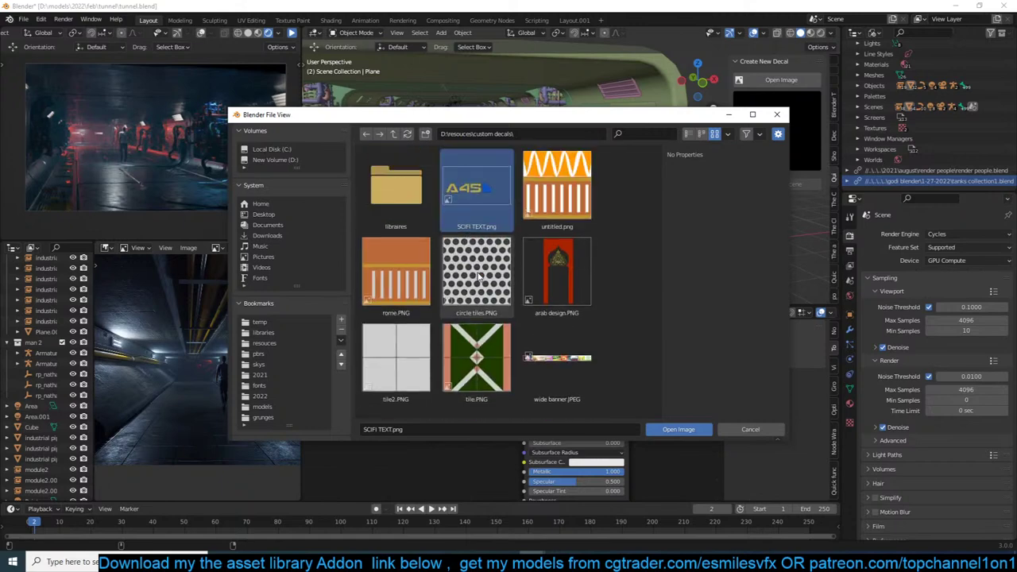
click(677, 432)
Display the main 3D view in material preview shading and inspect the tunnel's wall panels and front opening.
middle_drag(561, 132, 524, 157)
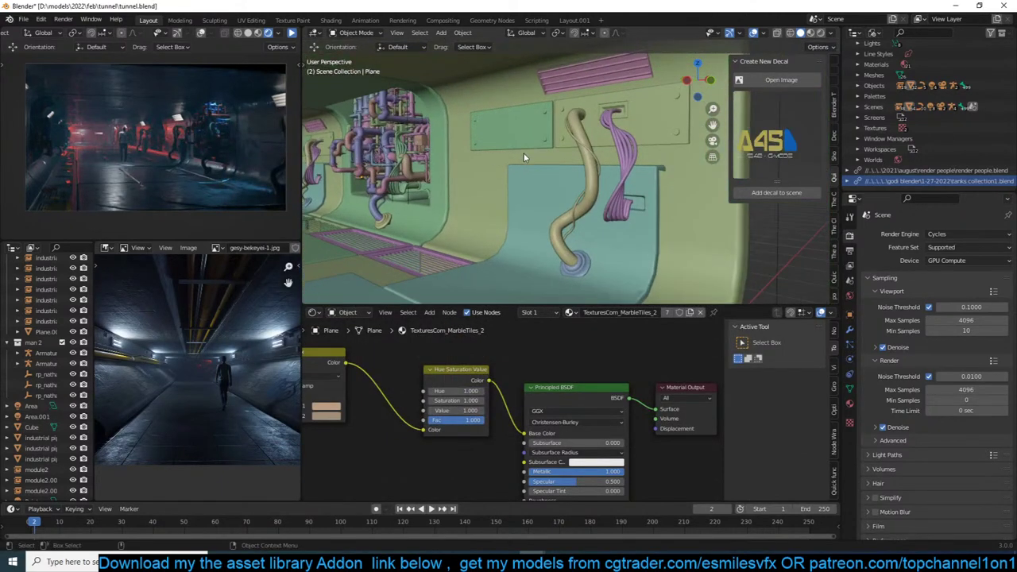
click(811, 35)
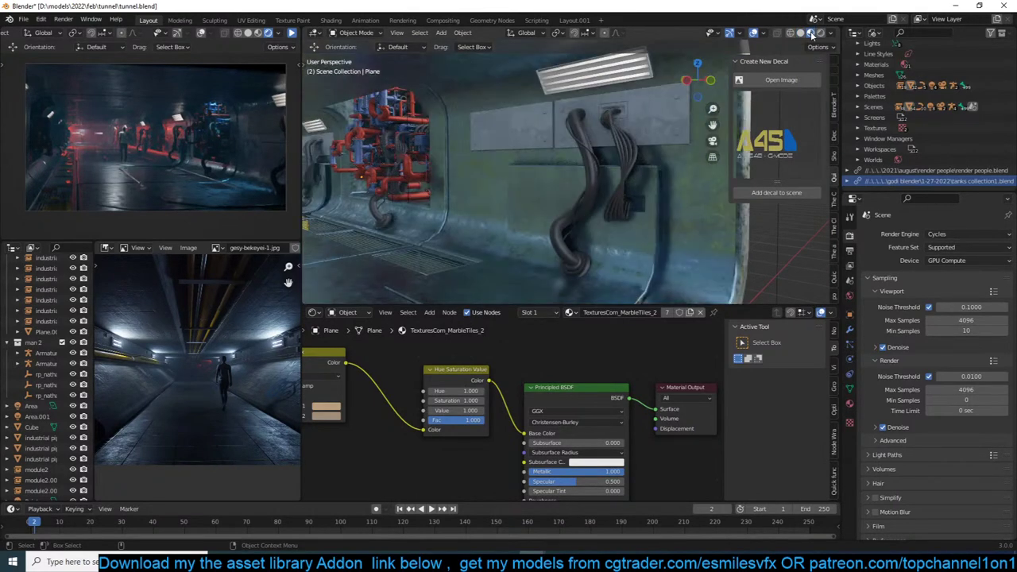
scroll(593, 128, down, 4)
mouse_move(593, 128)
middle_down()
mouse_move(549, 130)
mouse_move(594, 128)
middle_up()
key(KP_0)
key(KP_0)
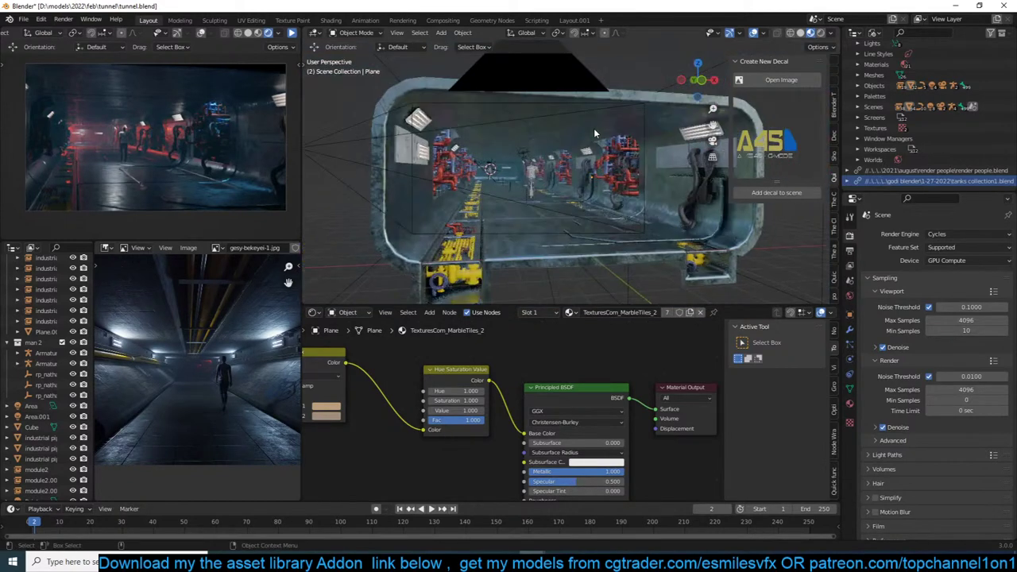
key(KP_0)
middle_drag(594, 128, 783, 237)
scroll(580, 157, down, 3)
key(KP_0)
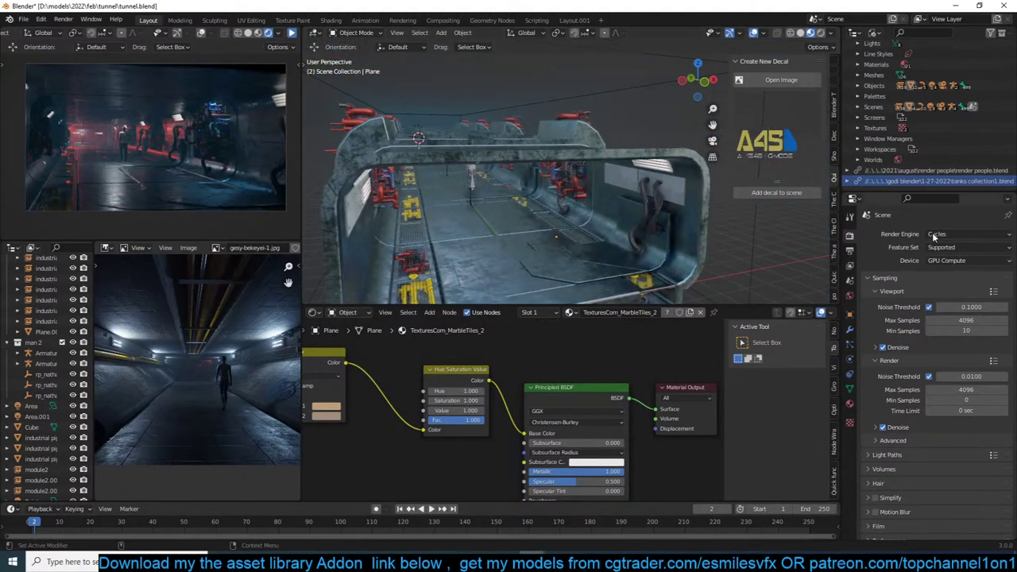
Change the render engine to Eevee and disable ambient occlusion.
click(936, 234)
click(935, 247)
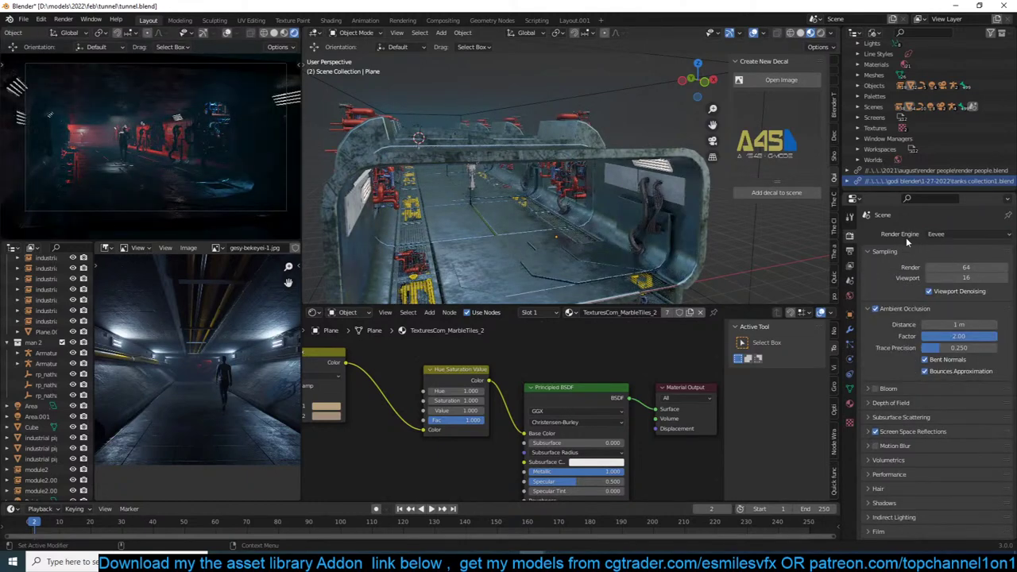
click(875, 308)
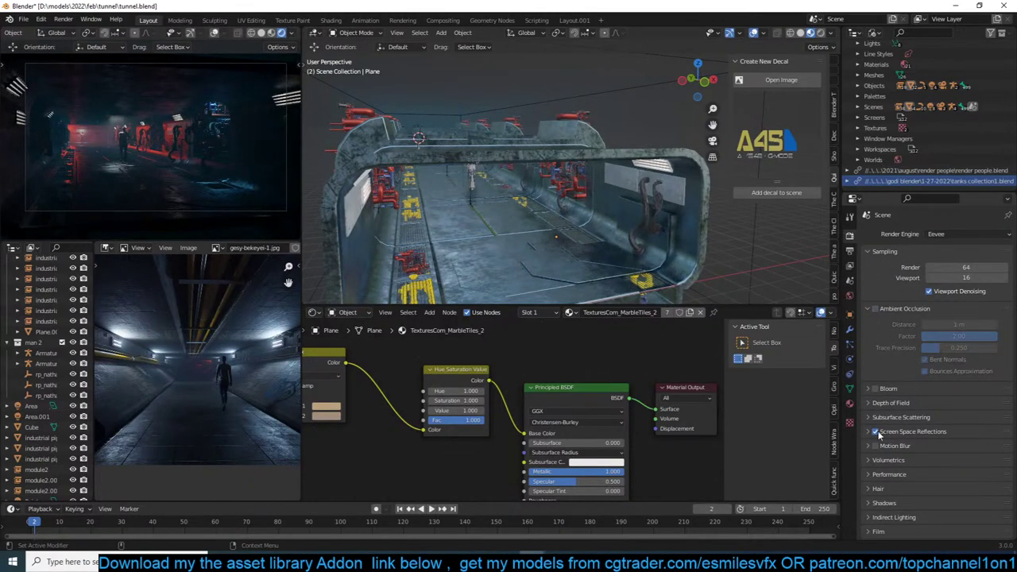
Hide the volume cube that surrounds the tunnel.
middle_drag(626, 259, 641, 222)
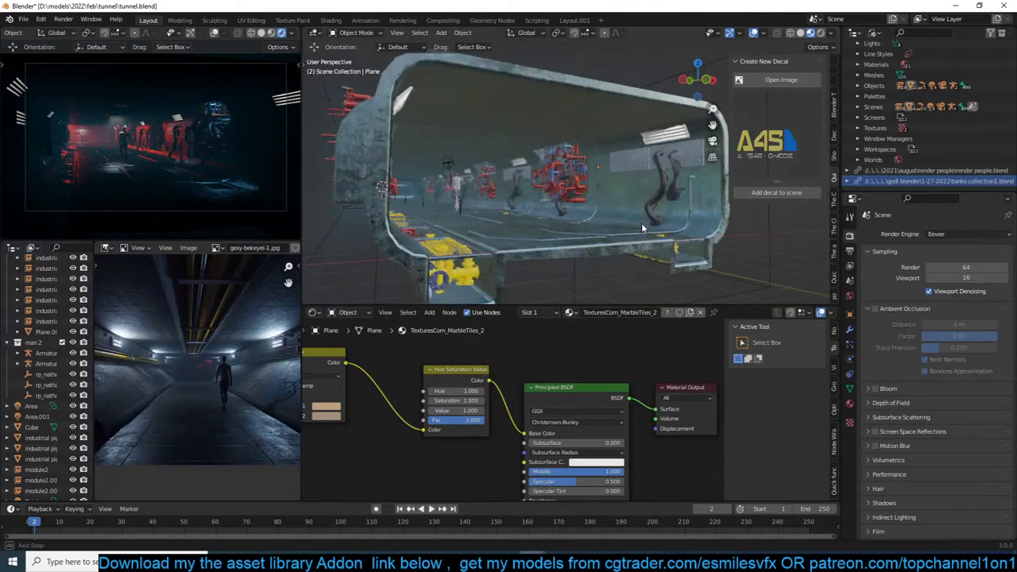
click(764, 289)
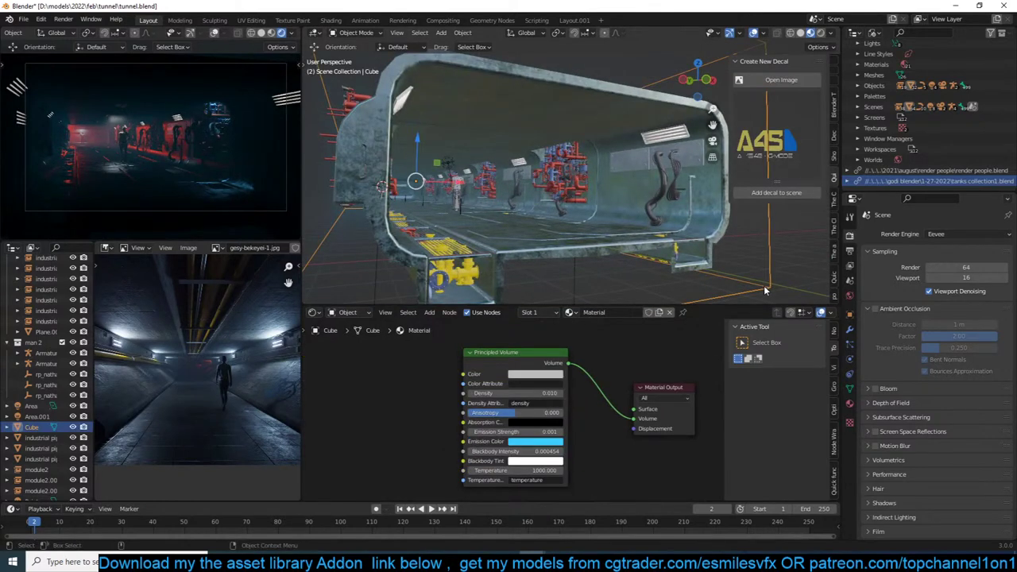
key(h)
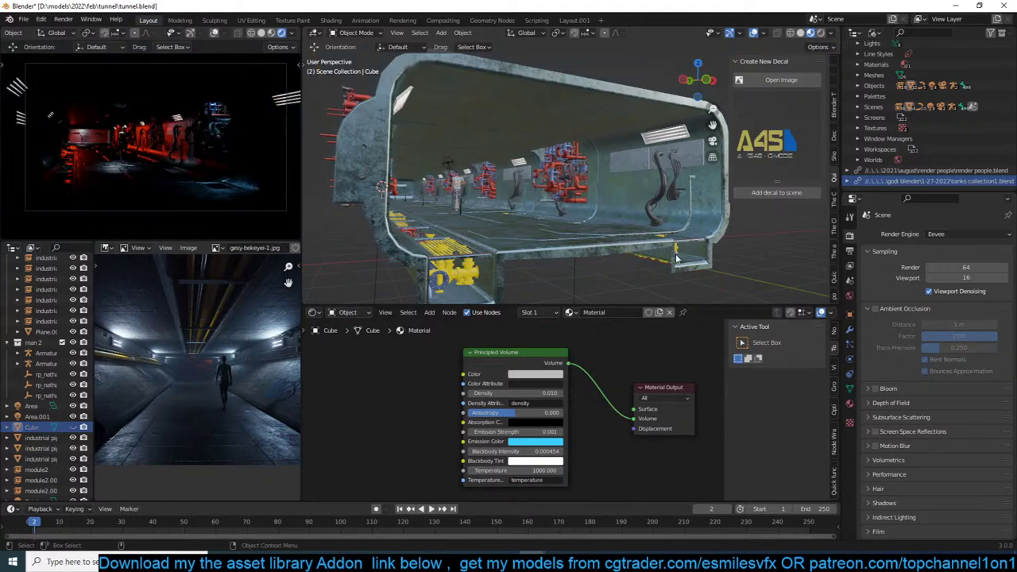
middle_drag(681, 248, 677, 257)
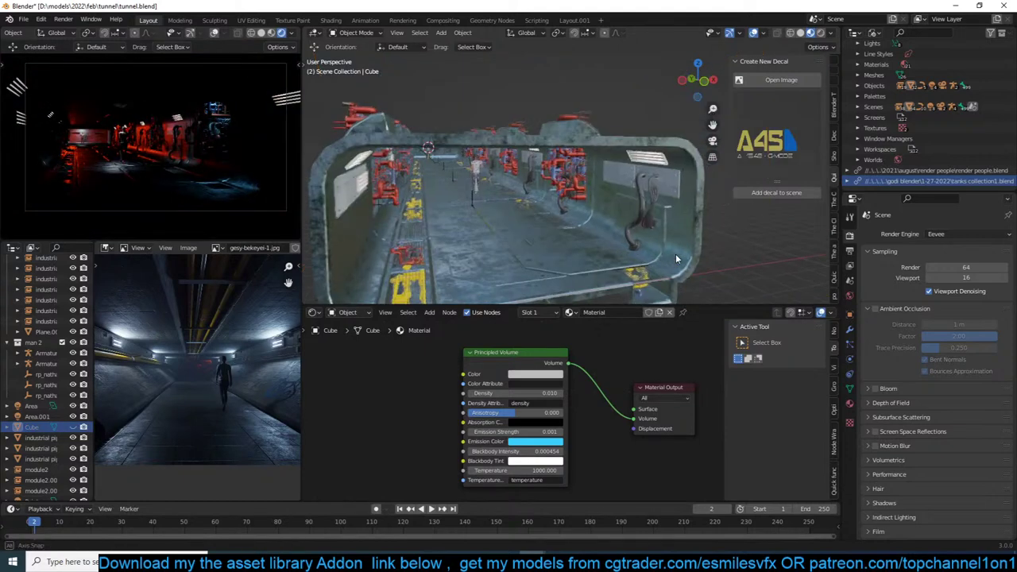
Switch the render engine to Cycles, run the camera view's rendered preview briefly, and pause it again.
click(942, 234)
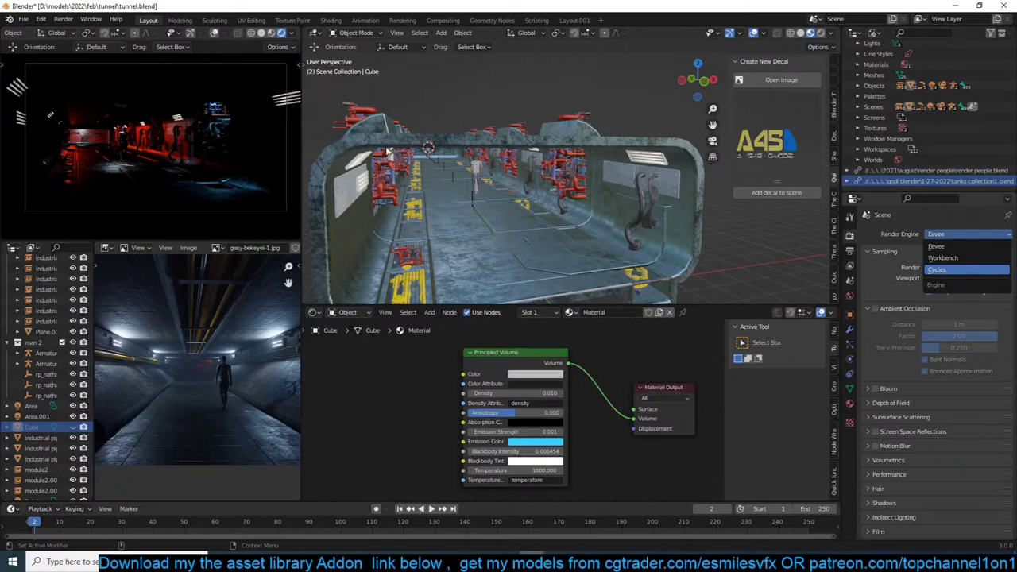
click(938, 271)
scroll(291, 34, down, 1)
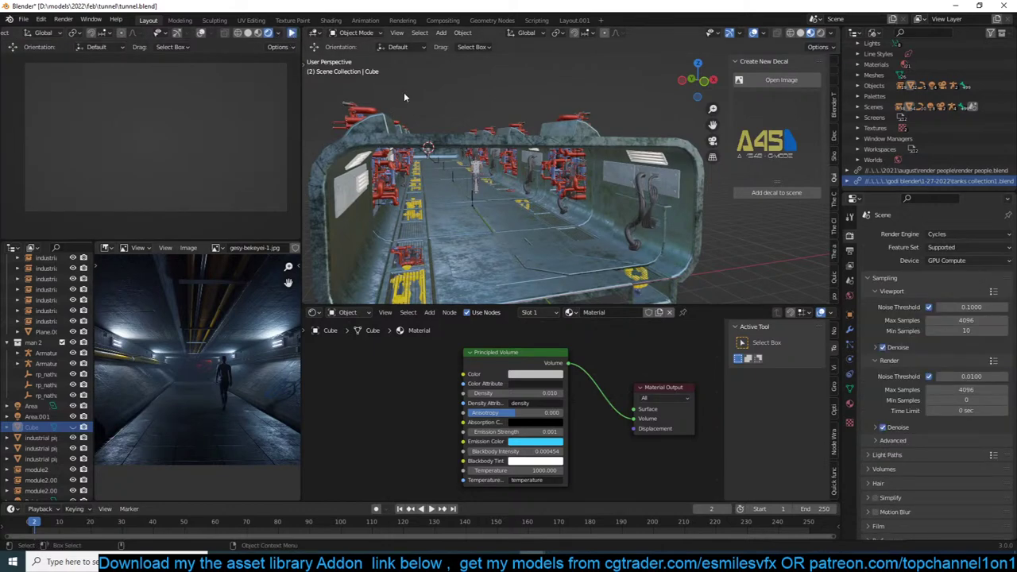
click(293, 34)
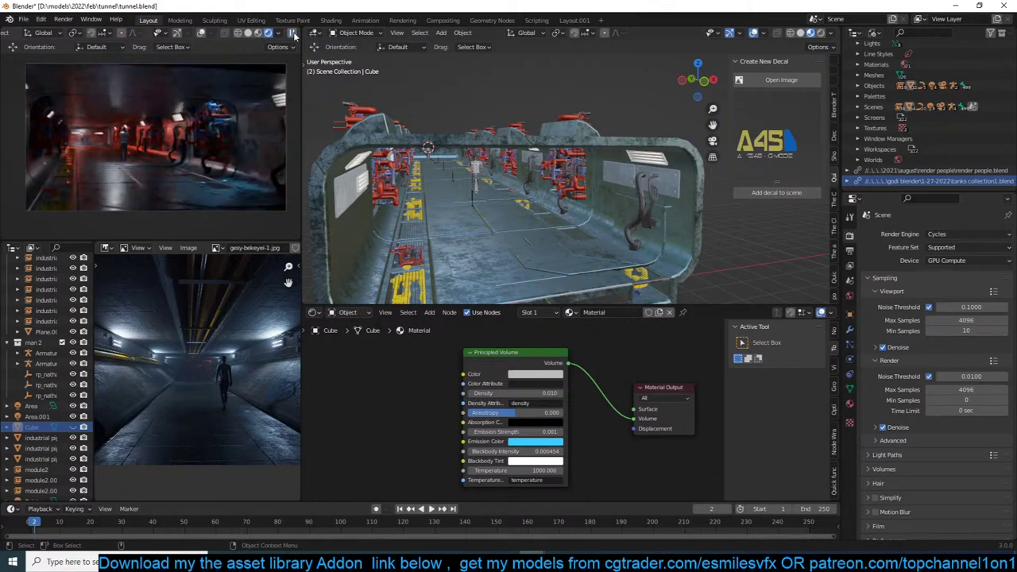
click(293, 34)
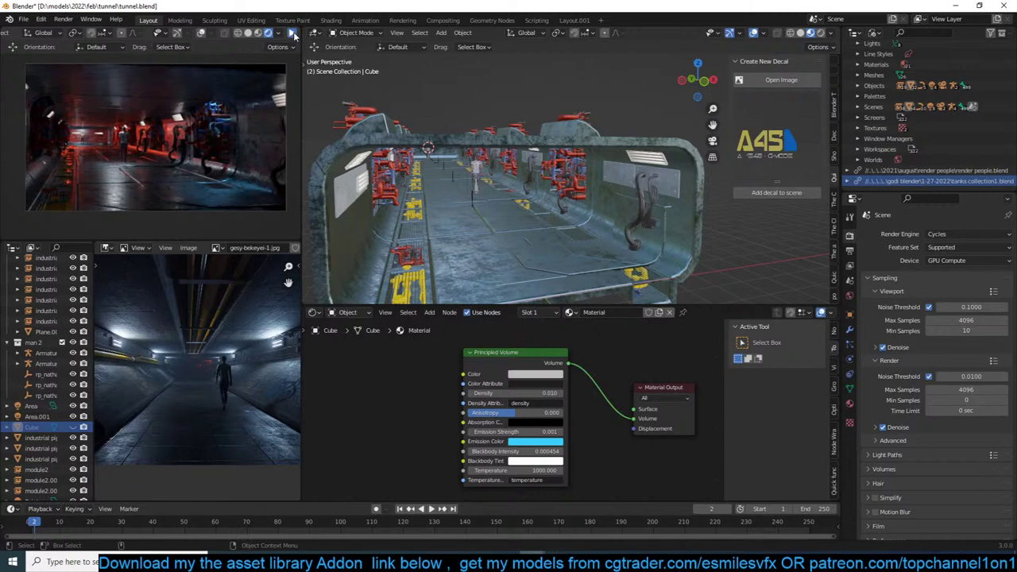
Place the 3D cursor on the side wall below the riveted metal panel and add the SCIFI TEXT decal there.
middle_drag(505, 105, 497, 105)
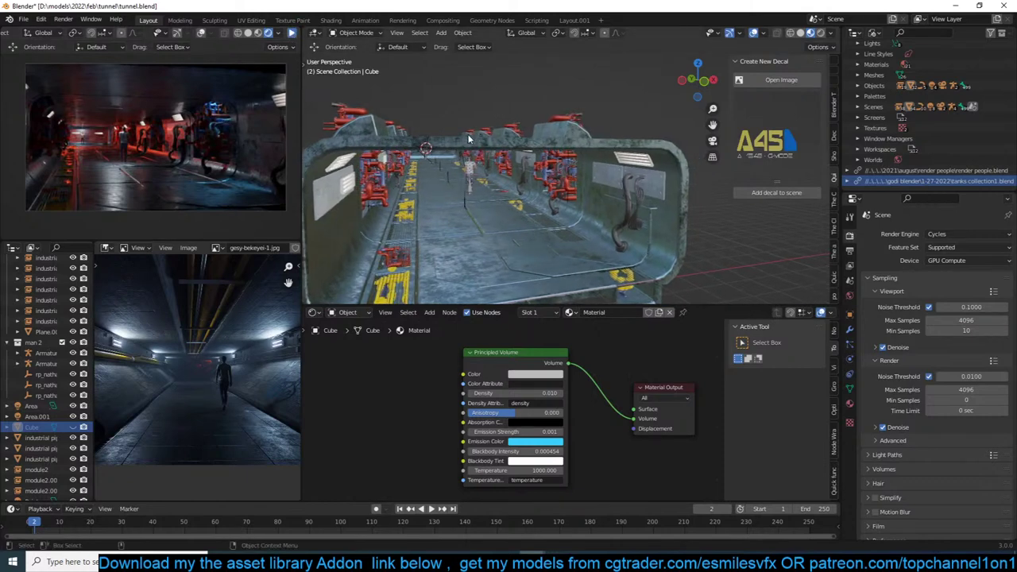
middle_drag(470, 139, 505, 135)
middle_drag(545, 159, 531, 133)
scroll(508, 159, up, 4)
scroll(513, 142, up, 3)
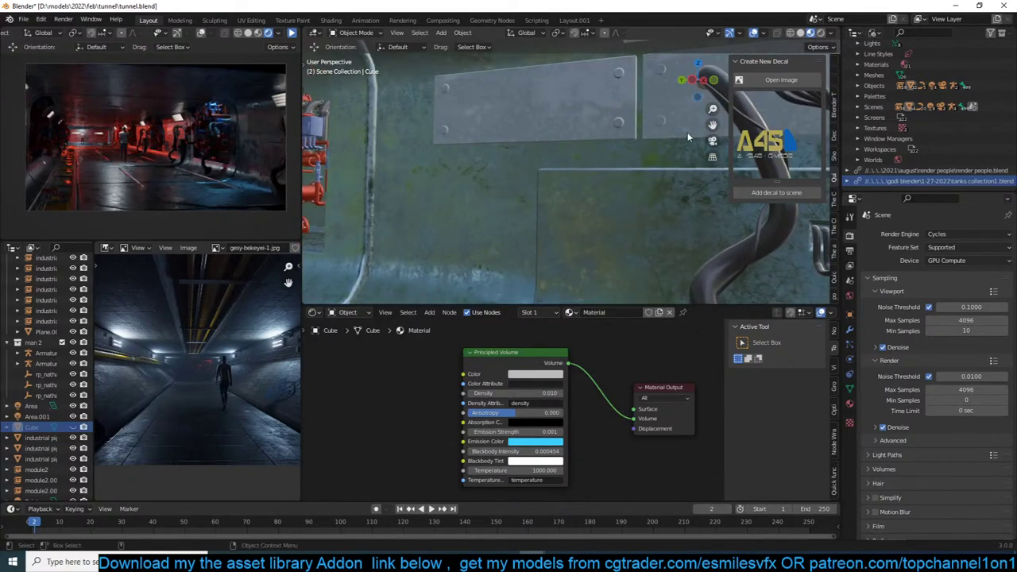
shift+right_click(458, 185)
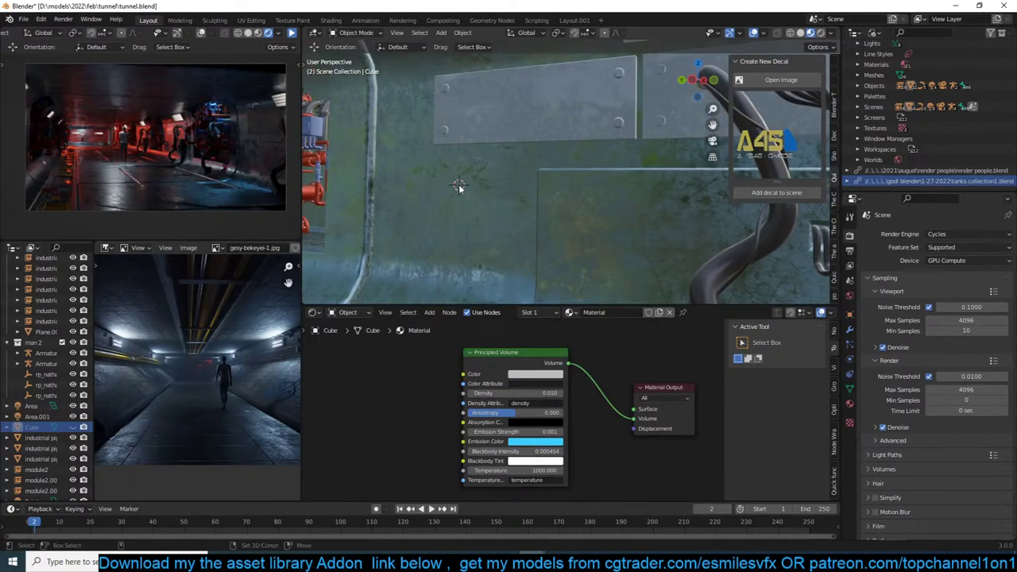
click(555, 191)
click(775, 193)
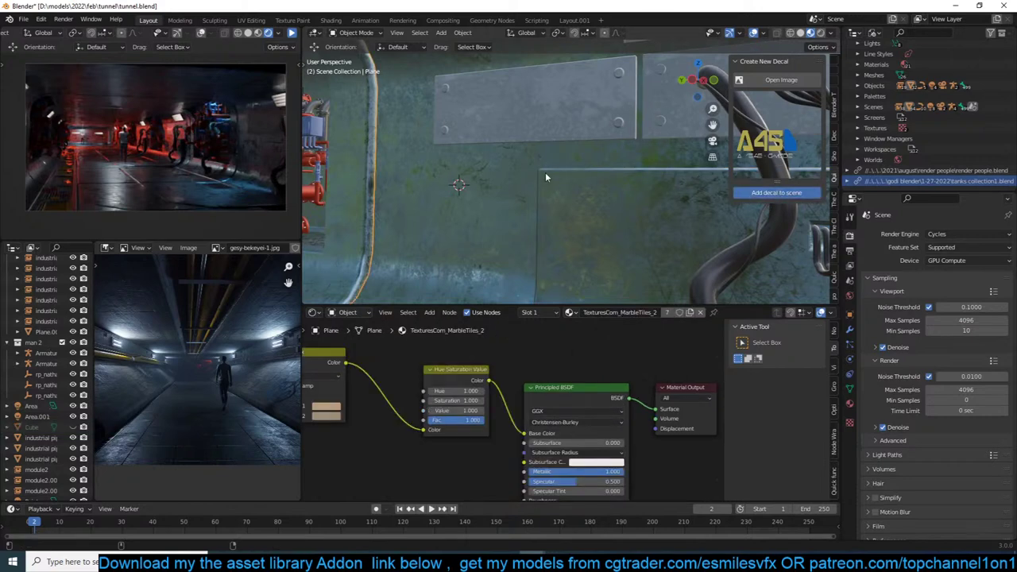
Rotate the new decal plane 90° about the X axis and 90° about the Z axis.
key(r)
key(x)
key(9)
key(0)
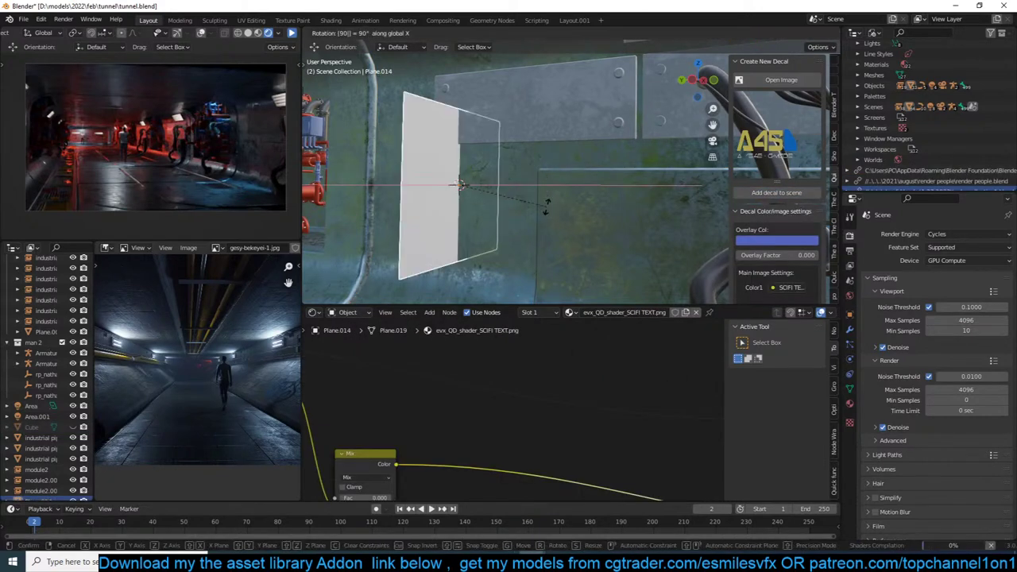
key(Return)
key(z)
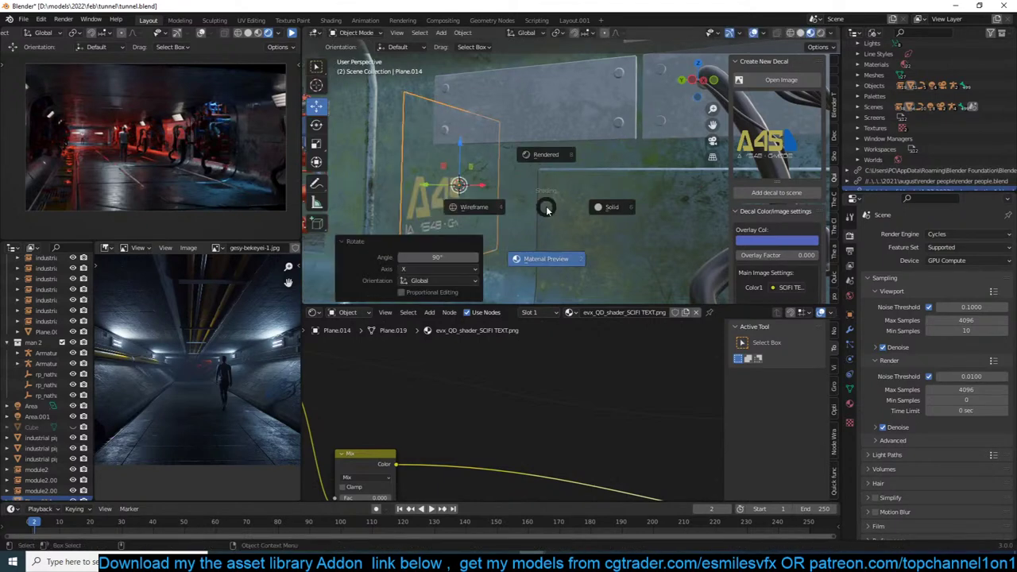
key(r)
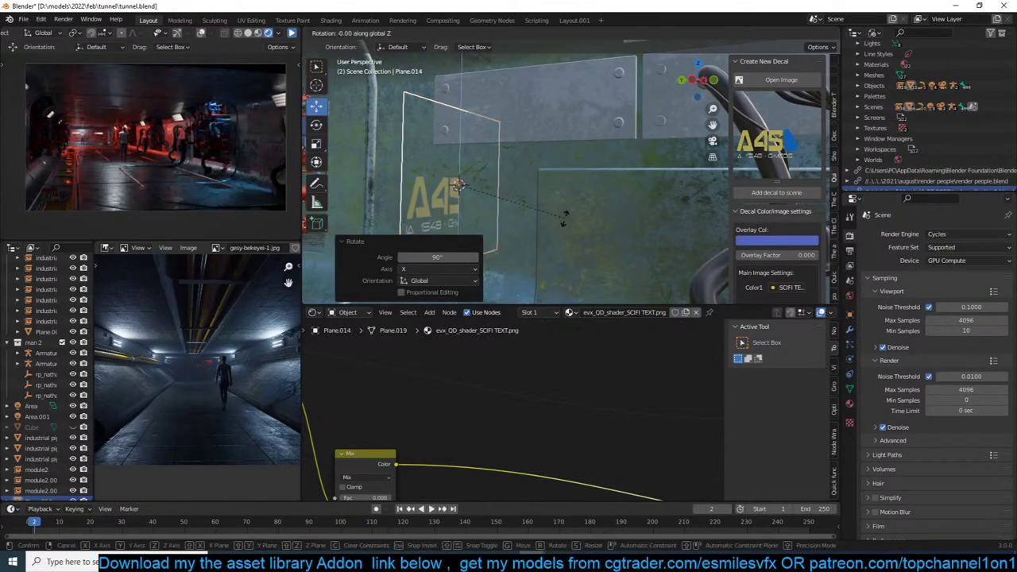
key(z)
key(9)
key(0)
key(Return)
middle_drag(562, 219, 493, 208)
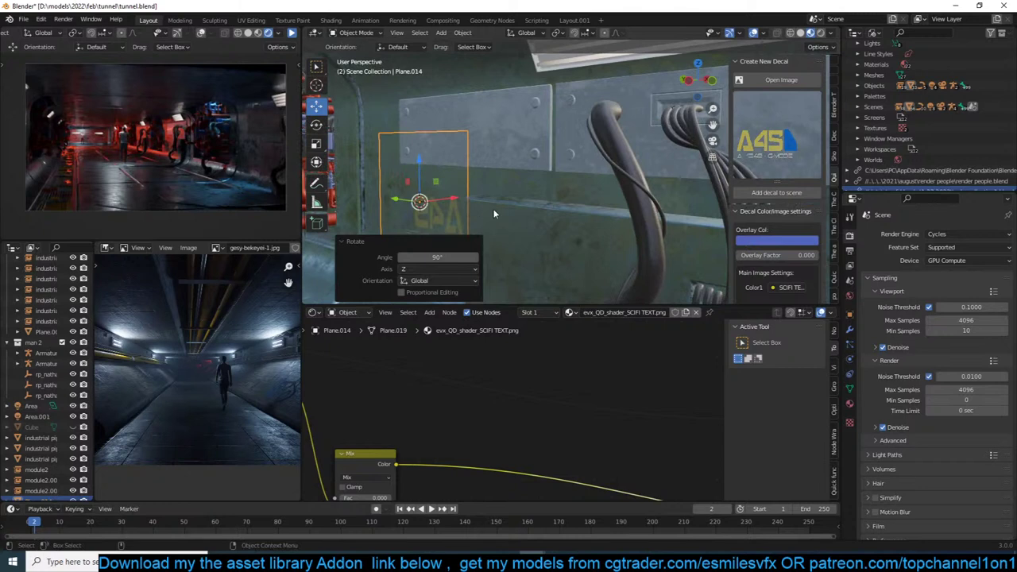
Shift the decal about -0.03 m along X and set its shrink wrap target to the tunnel wall object Plane.
drag(457, 200, 453, 199)
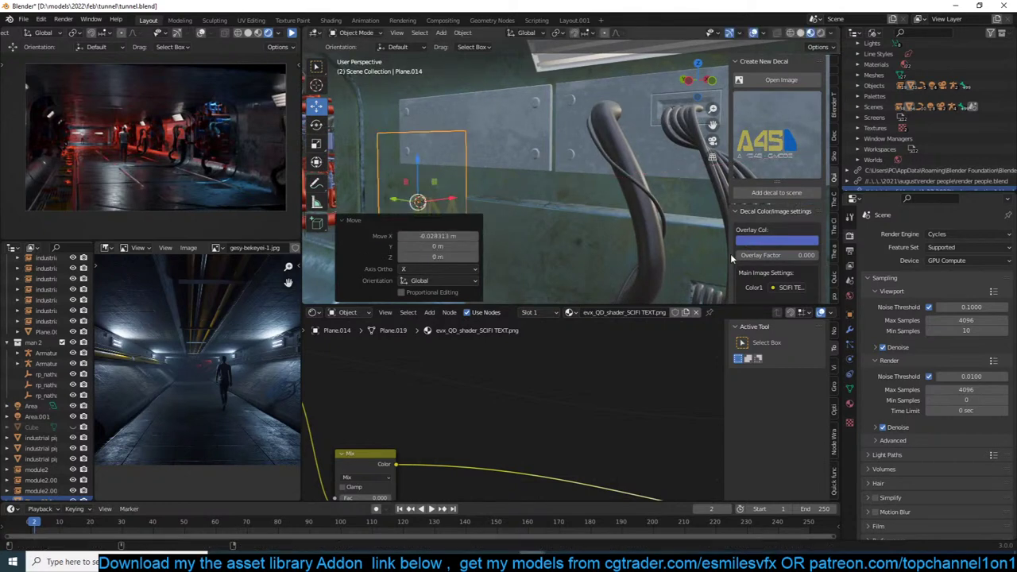
scroll(745, 242, down, 4)
scroll(748, 237, down, 4)
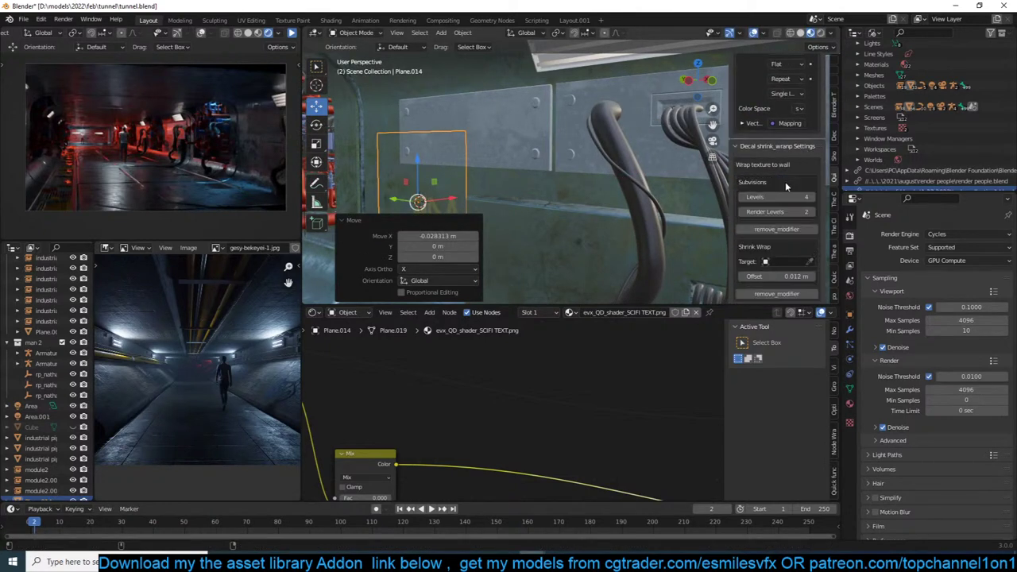
click(809, 261)
click(447, 84)
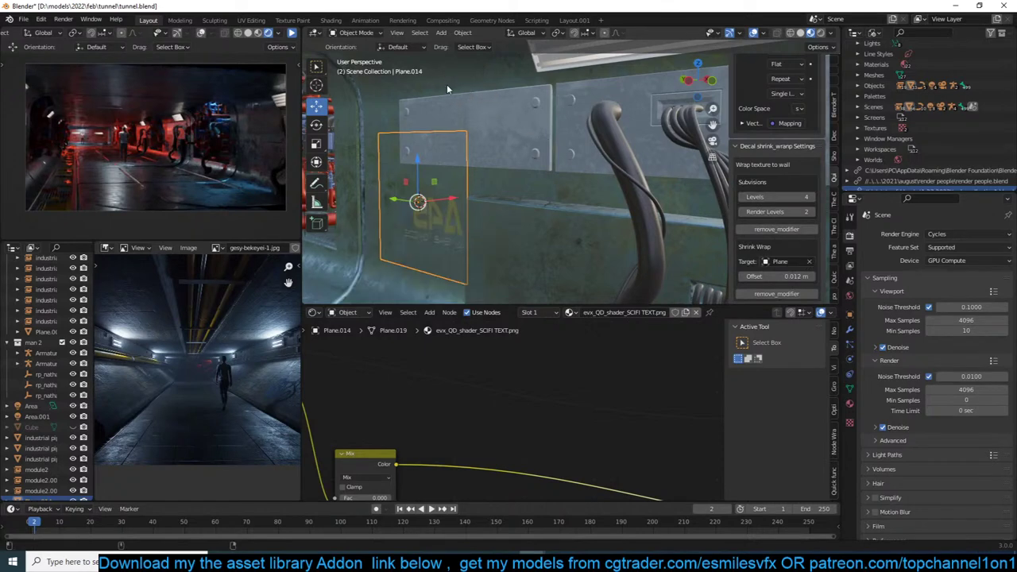
Lower the decal about 0.74 m and move it about -0.97 m along X so it wraps onto the wall.
middle_drag(446, 84, 486, 131)
scroll(487, 135, down, 4)
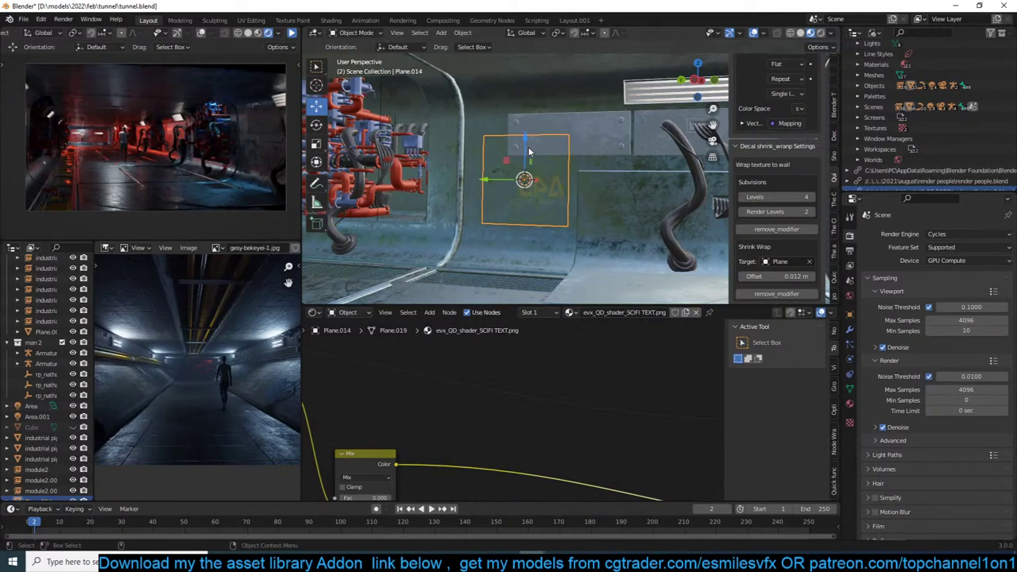
drag(529, 151, 529, 193)
mouse_move(529, 193)
middle_down()
mouse_move(507, 213)
mouse_move(541, 182)
middle_up()
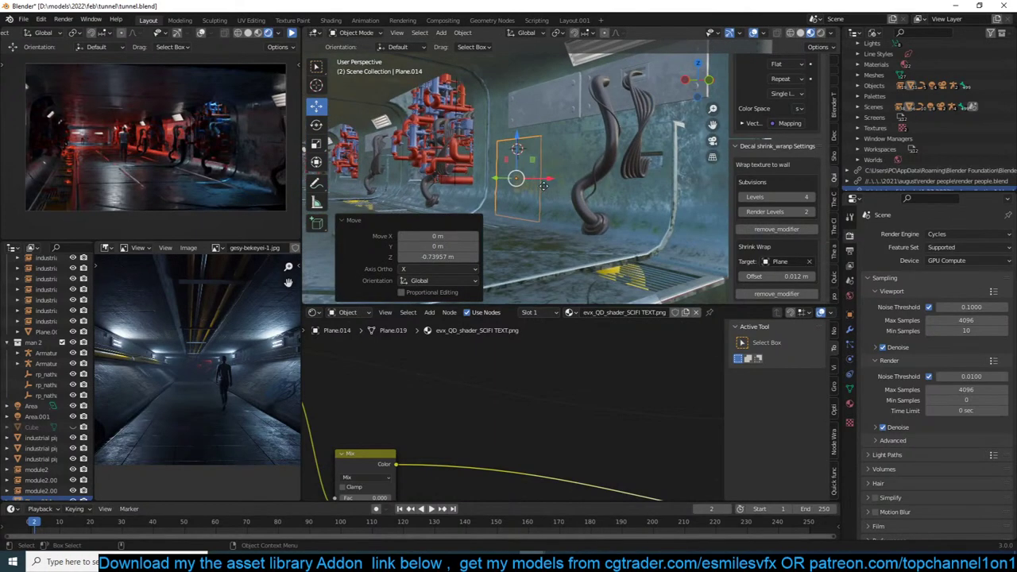
click(543, 185)
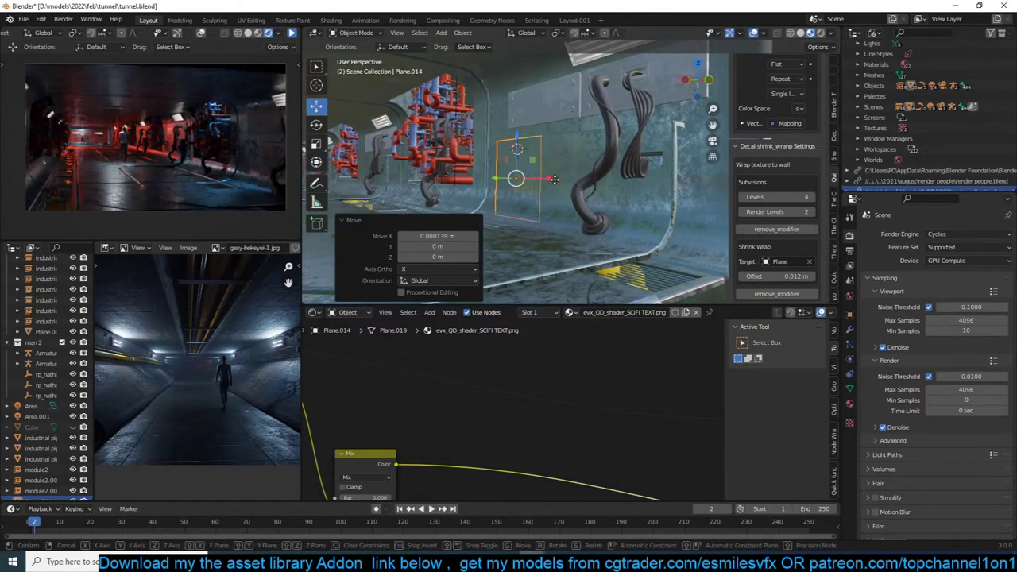
drag(549, 182, 514, 180)
Scale the decal up by about 1.04 and mirror it along the global Y axis.
scroll(532, 183, up, 6)
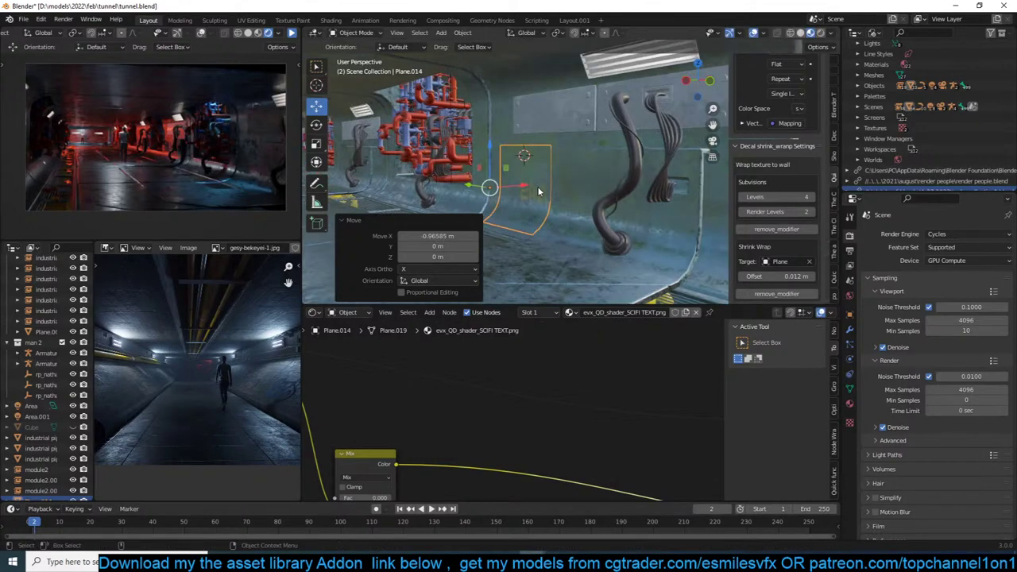
middle_drag(541, 185, 604, 186)
key(s)
click(621, 190)
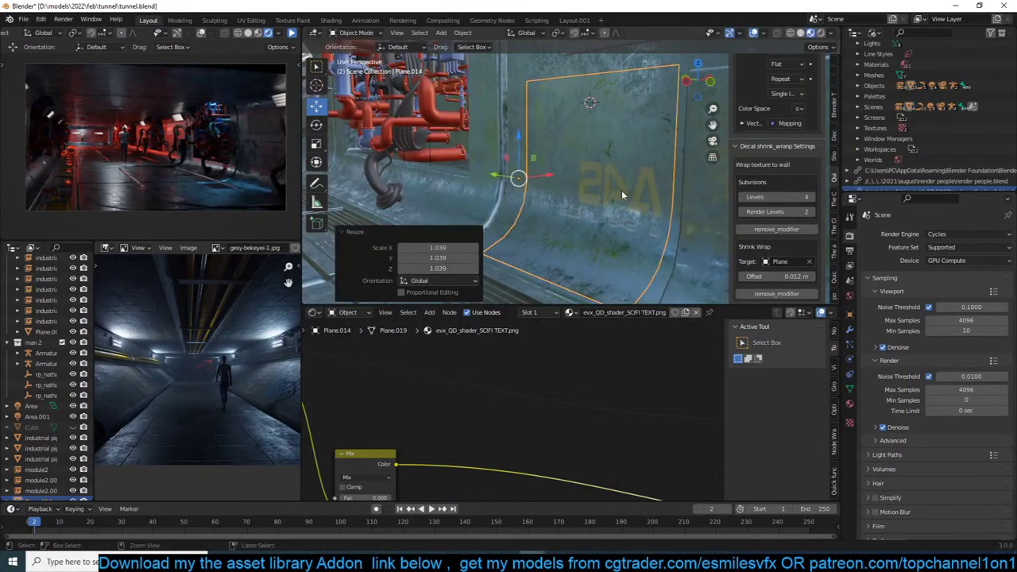
key(ctrl+m)
key(y)
click(621, 191)
middle_drag(621, 190, 702, 173)
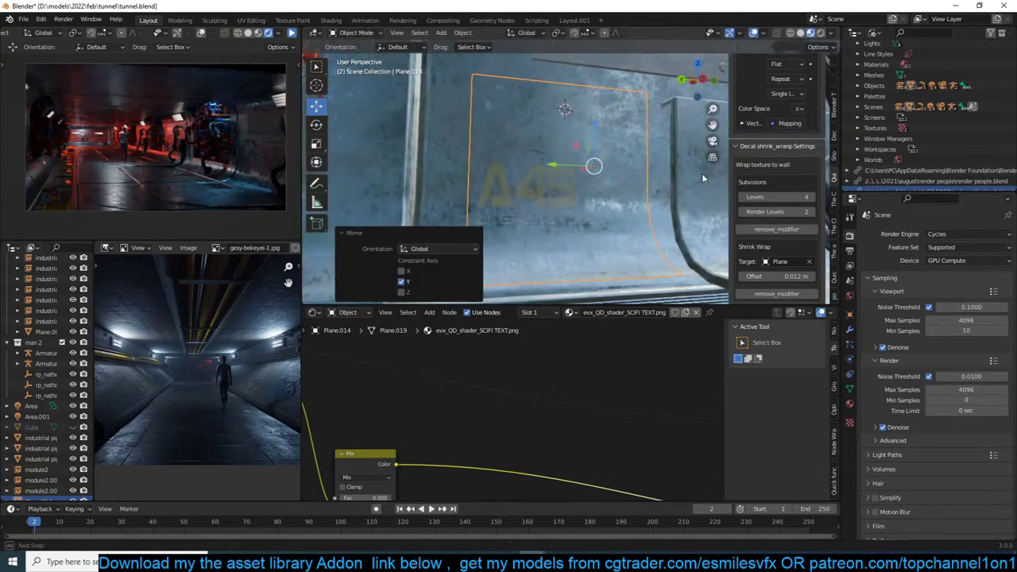
middle_drag(596, 175, 664, 186)
Raise the decal's base alpha curve with a point at about X 0.41, Y 0.84.
scroll(778, 176, up, 7)
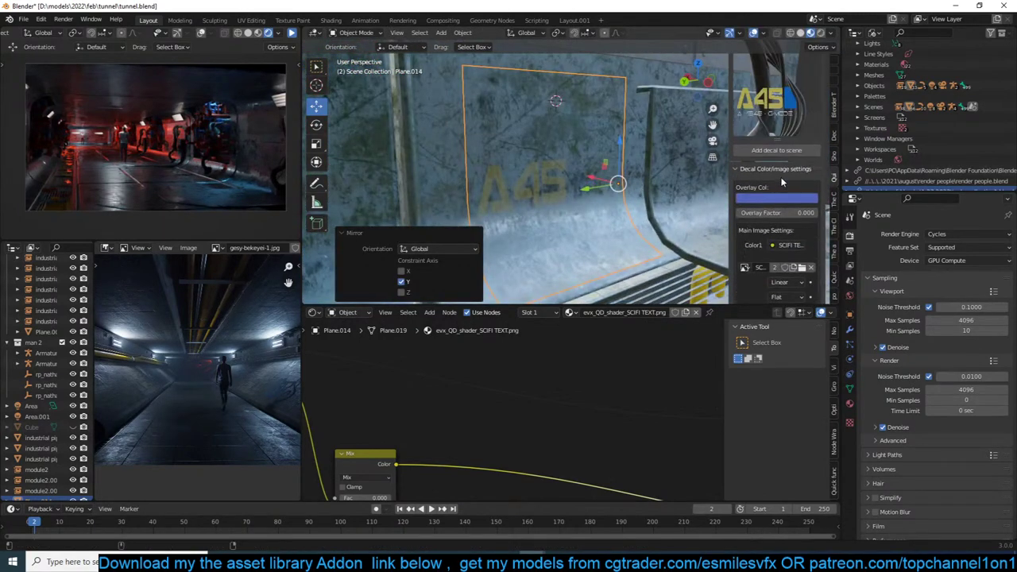
scroll(779, 210, down, 10)
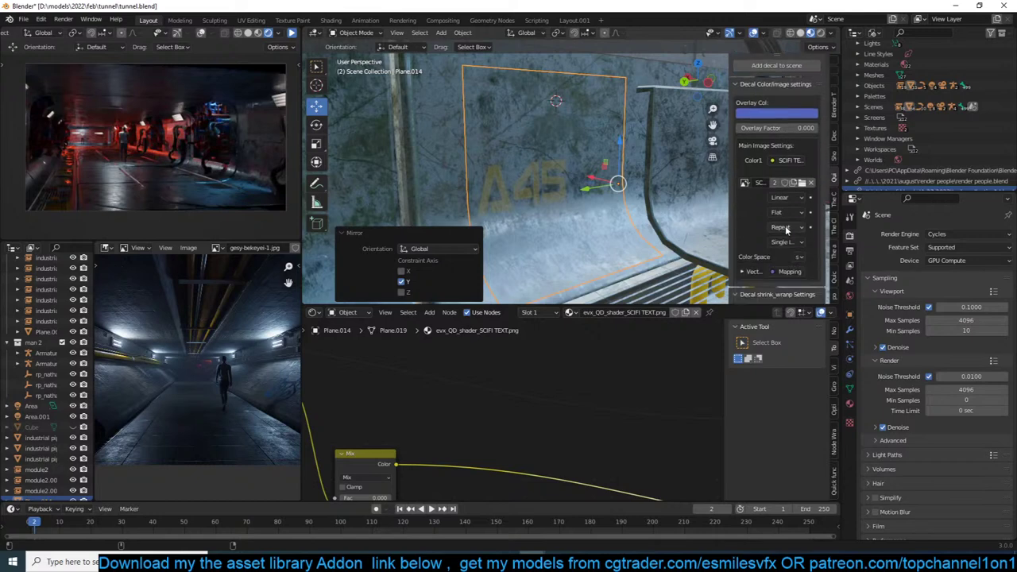
scroll(786, 228, down, 2)
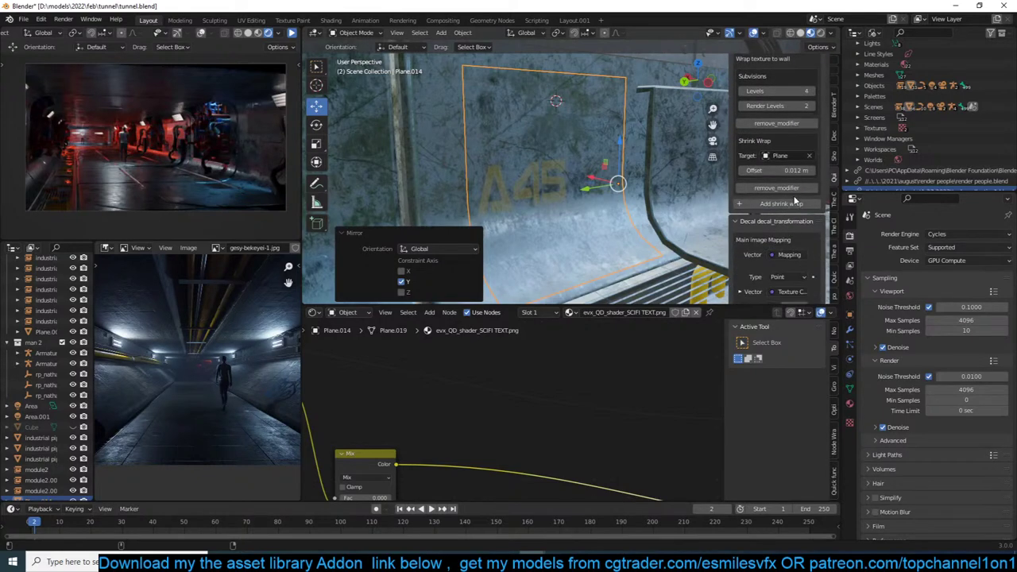
scroll(782, 221, down, 4)
scroll(775, 113, down, 6)
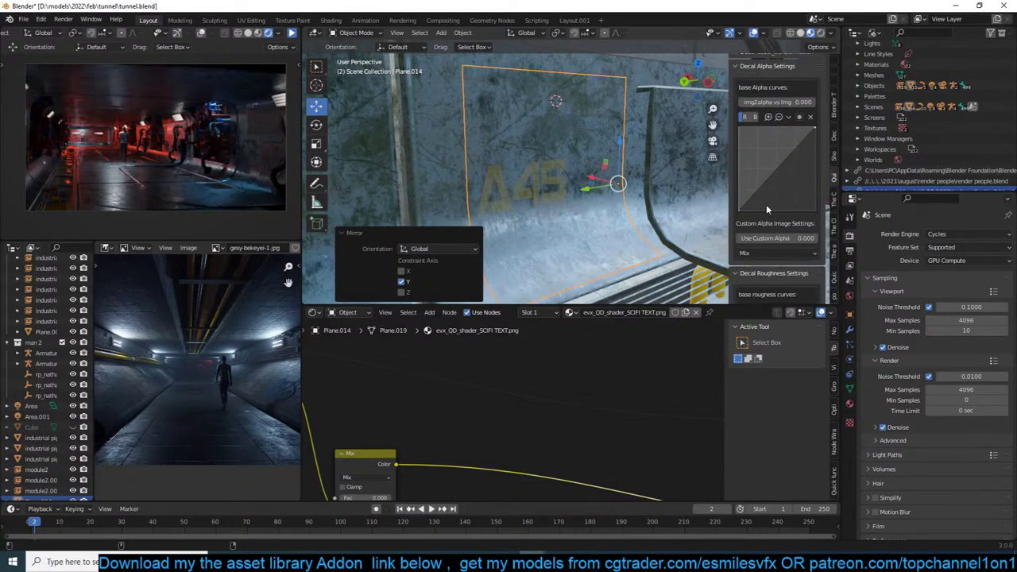
drag(777, 144, 768, 142)
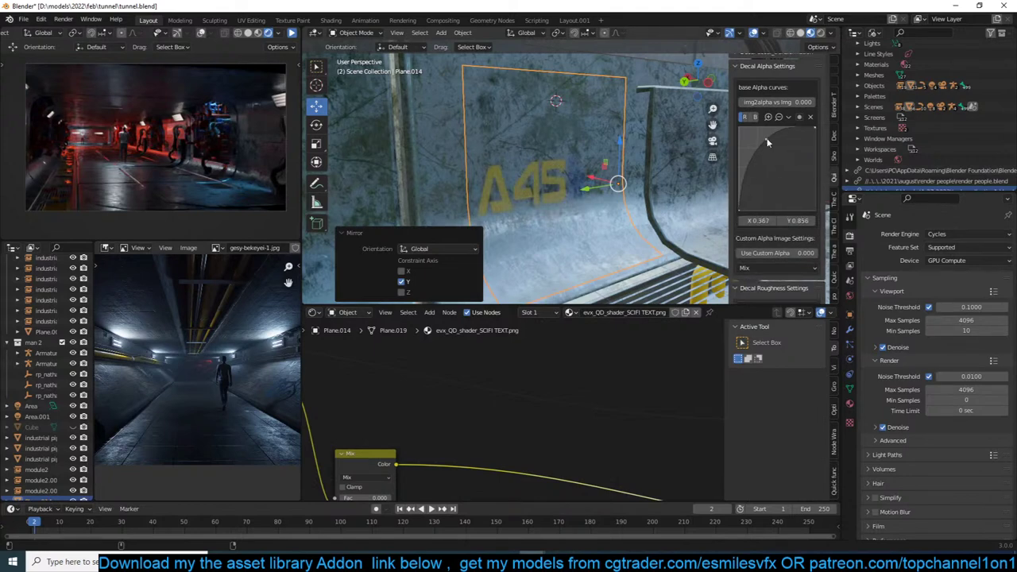
Resize the decal, reposition it higher on the wall, and scale it up again by about 1.19.
middle_drag(640, 141, 579, 154)
scroll(606, 156, down, 2)
key(s)
click(640, 151)
drag(539, 155, 579, 92)
middle_drag(579, 91, 630, 100)
key(s)
click(595, 118)
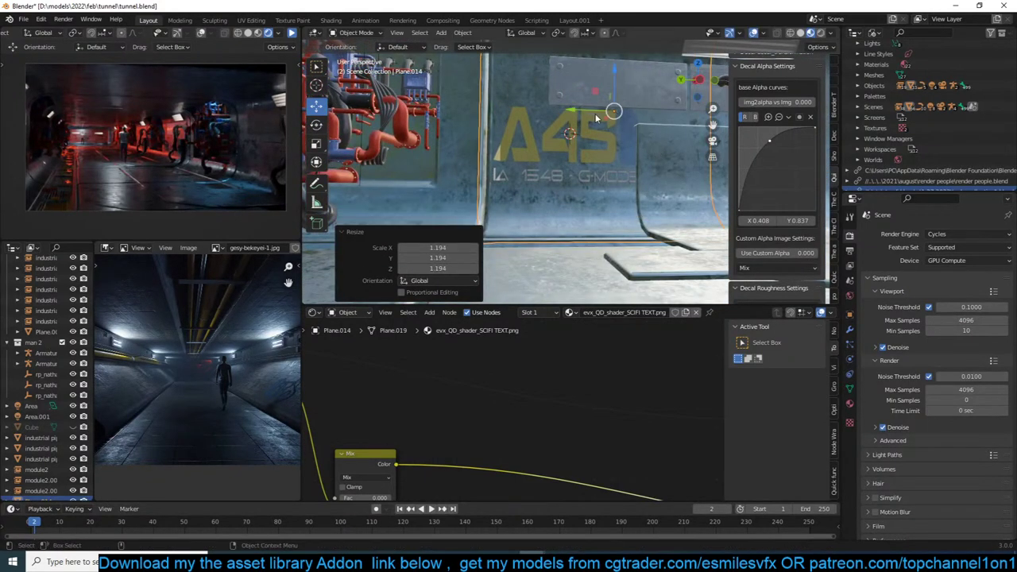
Shift the decal about -0.12 m along Y and fine-tune its height, ending with a move of about -0.08 m along Z.
drag(584, 111, 592, 112)
scroll(779, 141, up, 3)
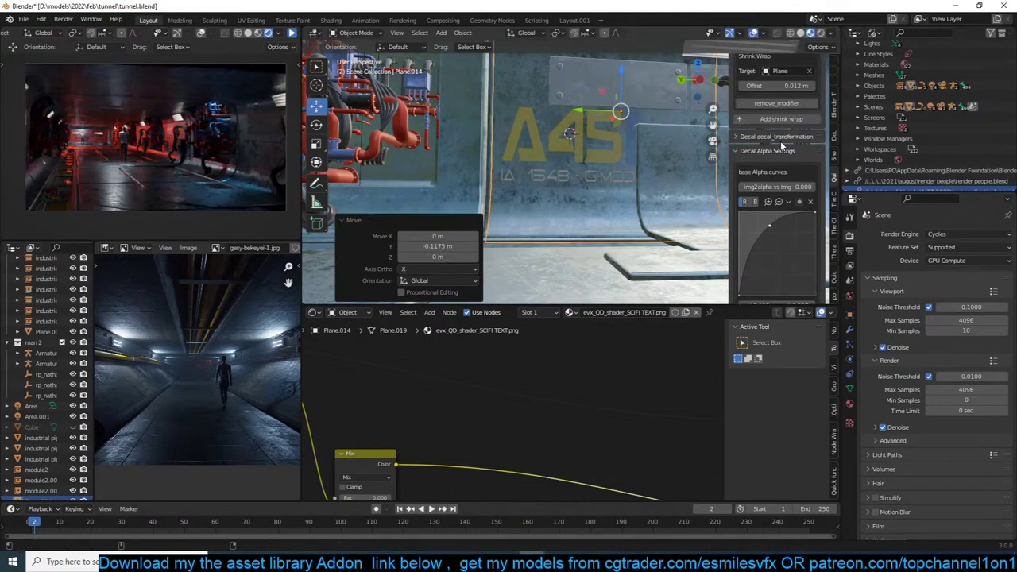
scroll(781, 140, up, 2)
middle_drag(604, 151, 578, 88)
drag(584, 77, 583, 118)
middle_drag(583, 119, 667, 127)
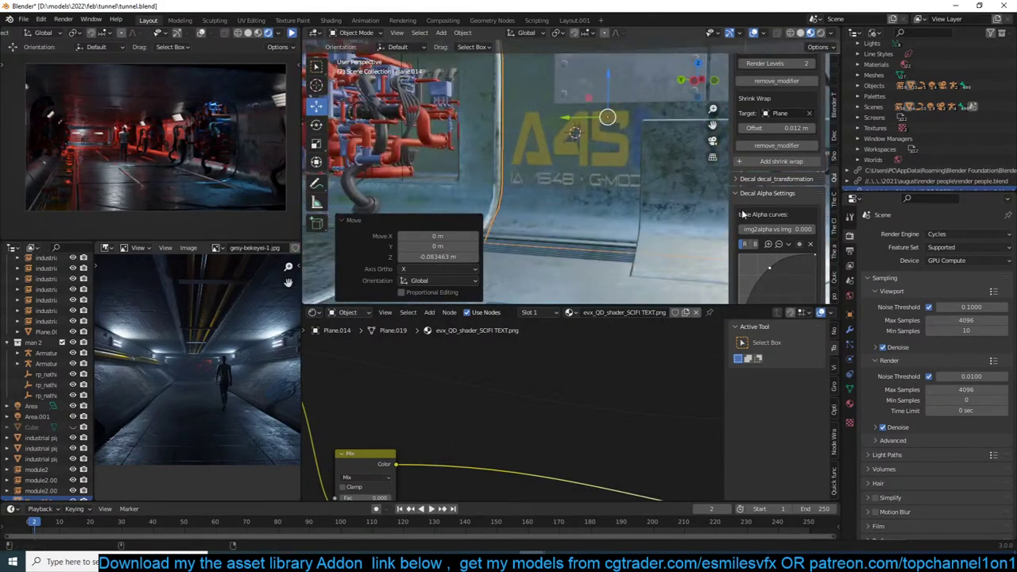
Change the decal's overlay colour to orange with hue 0.069, saturation 1.000 and value 0.500.
scroll(755, 209, up, 5)
scroll(756, 209, up, 5)
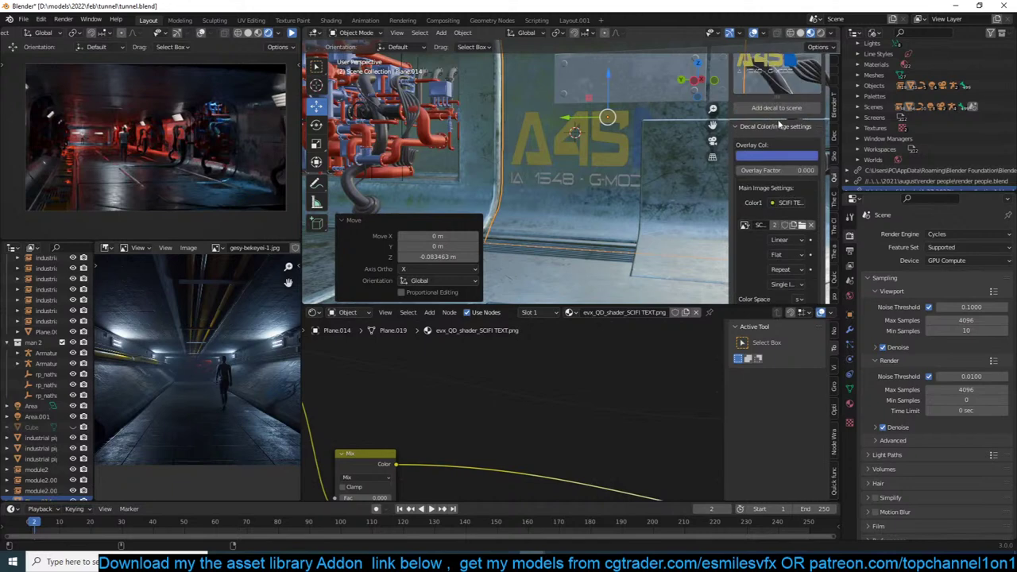
mouse_move(767, 172)
mouse_down()
mouse_move(825, 172)
mouse_move(767, 171)
mouse_up()
click(779, 158)
drag(763, 211, 754, 236)
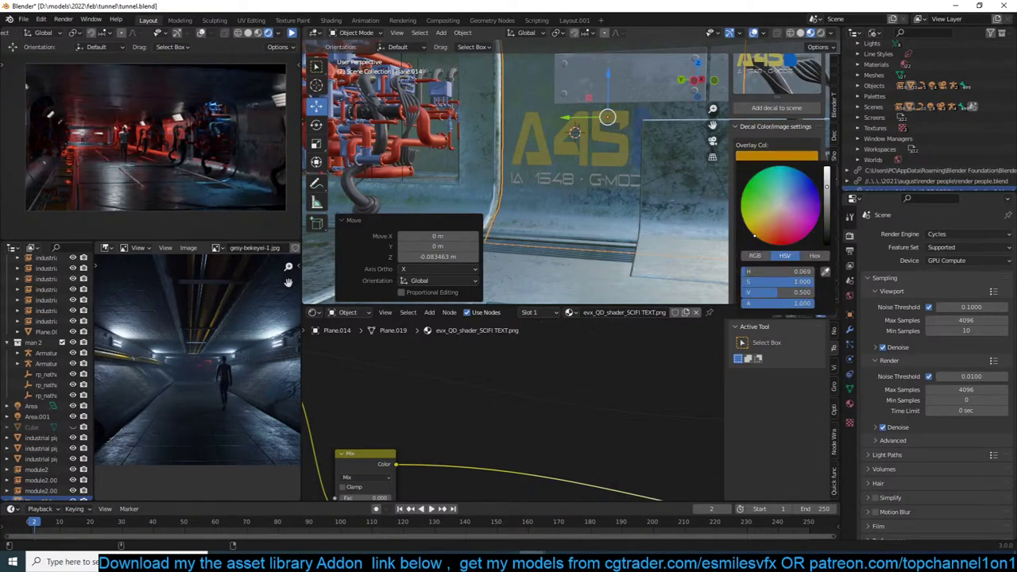
Move the wall decal's base alpha curve point to about X 0.37, Y 0.86 and raise its image-to-alpha mix.
drag(764, 170, 743, 159)
click(775, 129)
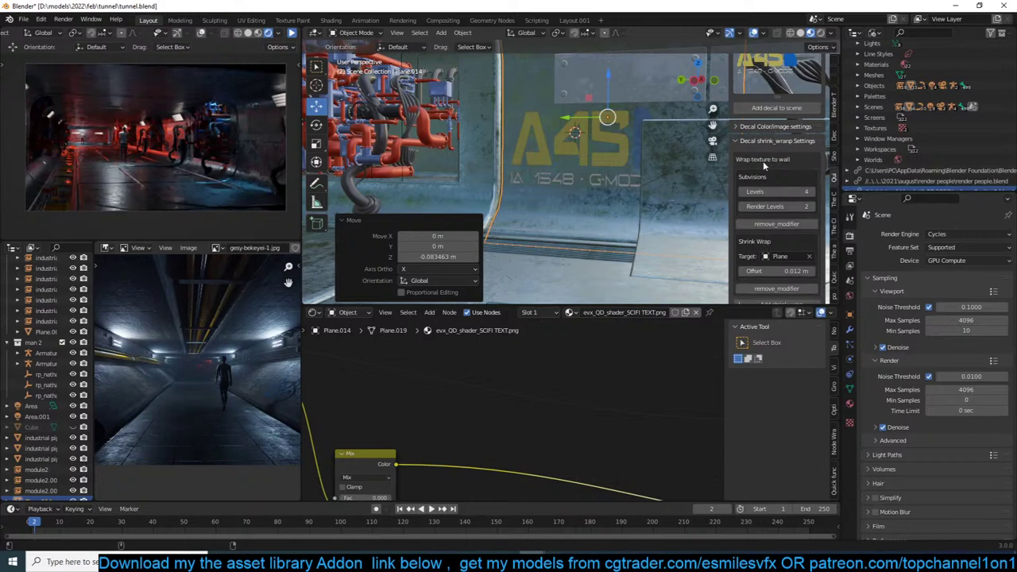
click(774, 142)
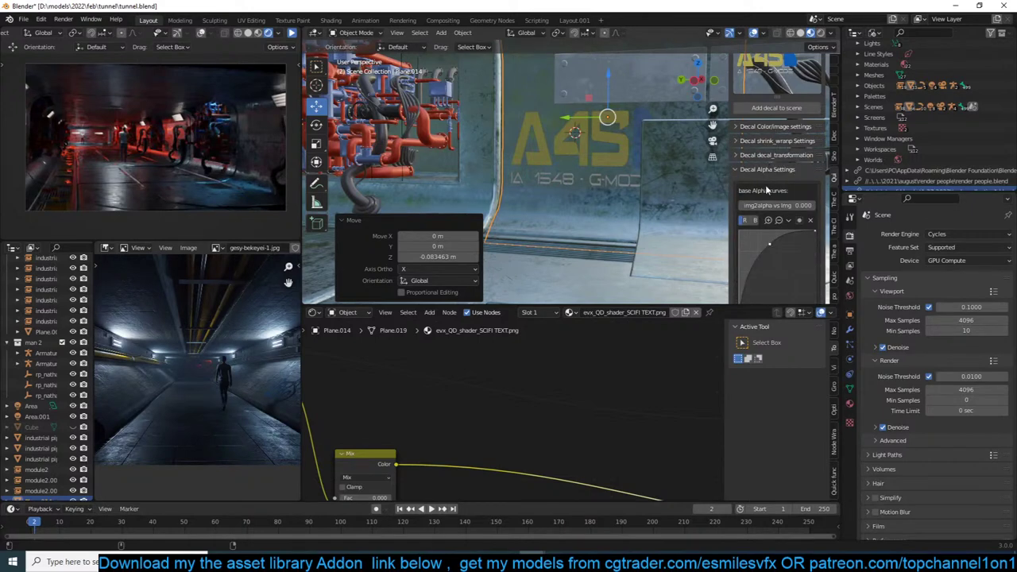
scroll(767, 190, down, 2)
drag(768, 181, 764, 179)
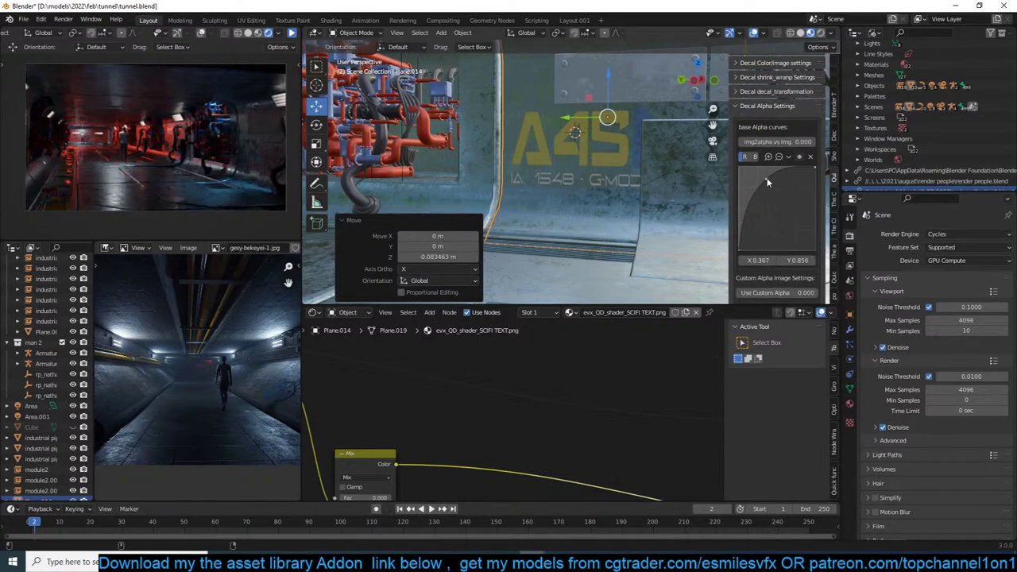
drag(760, 142, 815, 142)
click(747, 106)
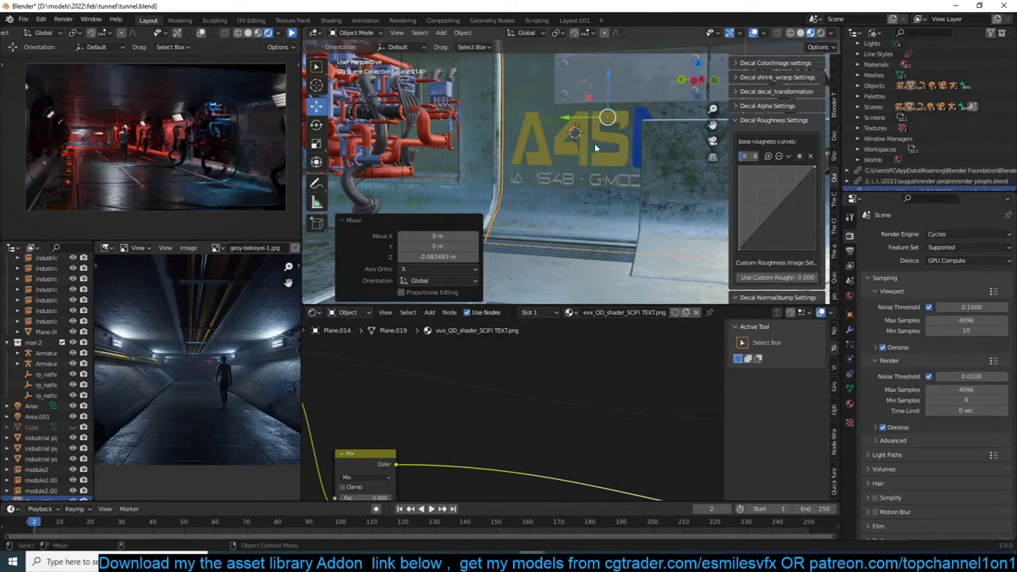
Duplicate the wall decal and move the copy about 0.92 m along X.
scroll(625, 147, down, 2)
middle_drag(624, 144, 556, 176)
scroll(557, 203, down, 2)
key(shift+d)
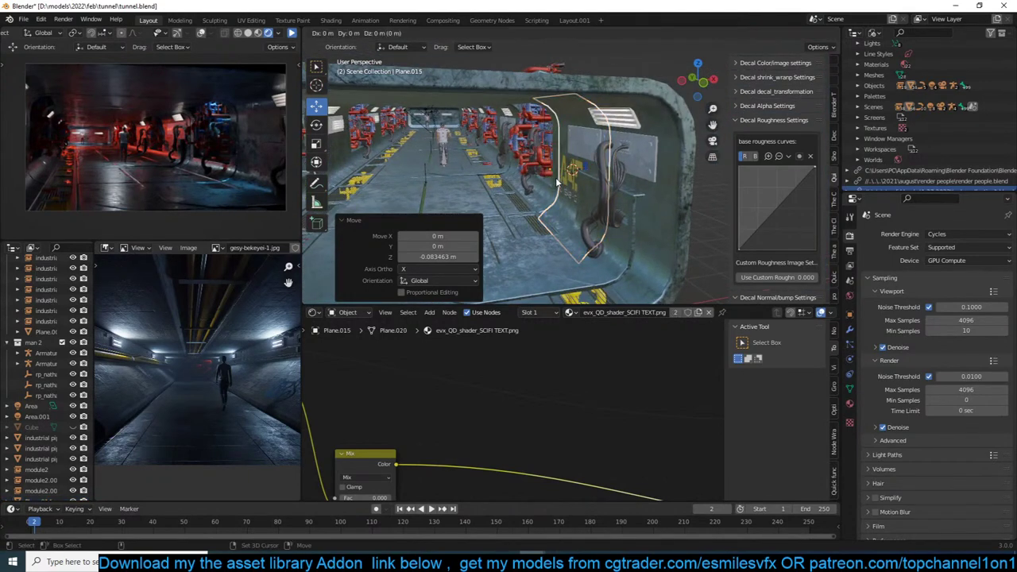
right_click(586, 171)
key(g)
key(x)
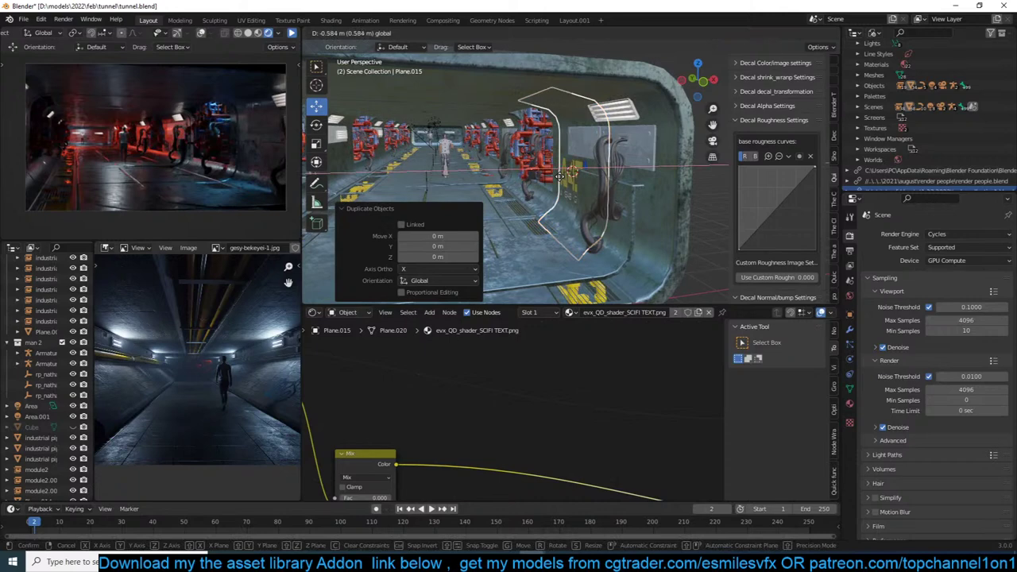
click(604, 178)
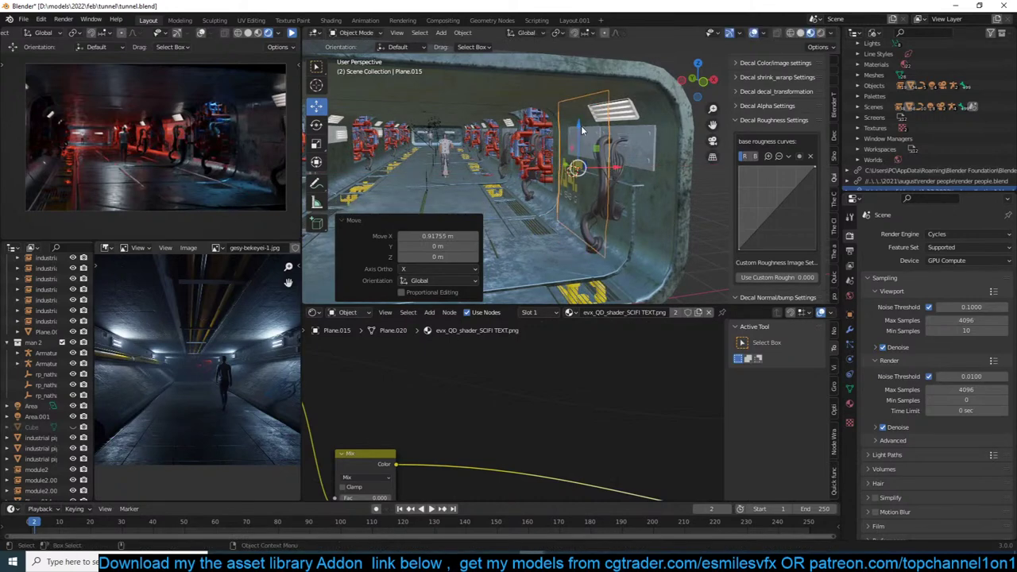
Rotate the duplicated decal 90° around the global Y axis so it lies flat.
scroll(604, 179, down, 2)
key(g)
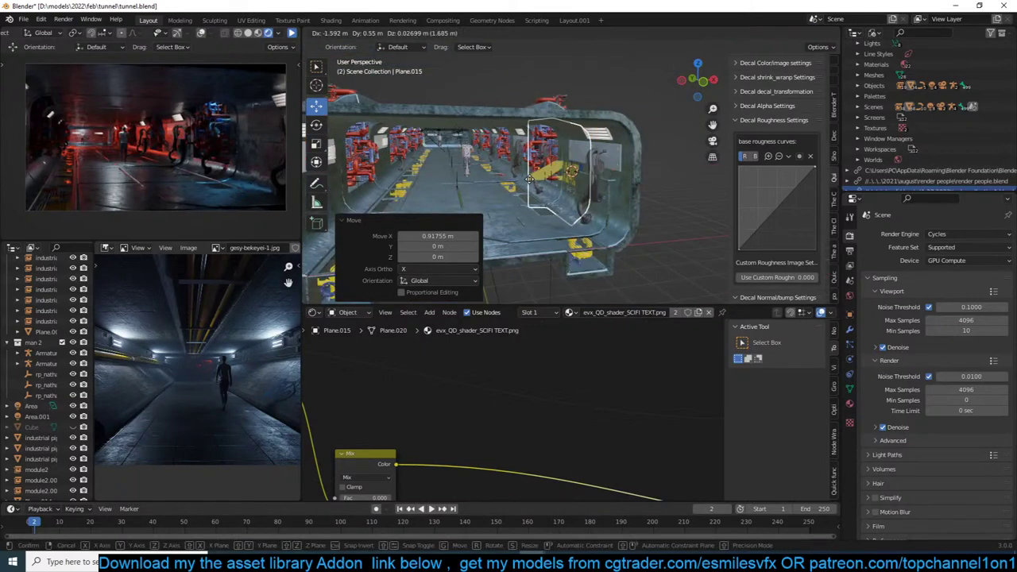
key(Escape)
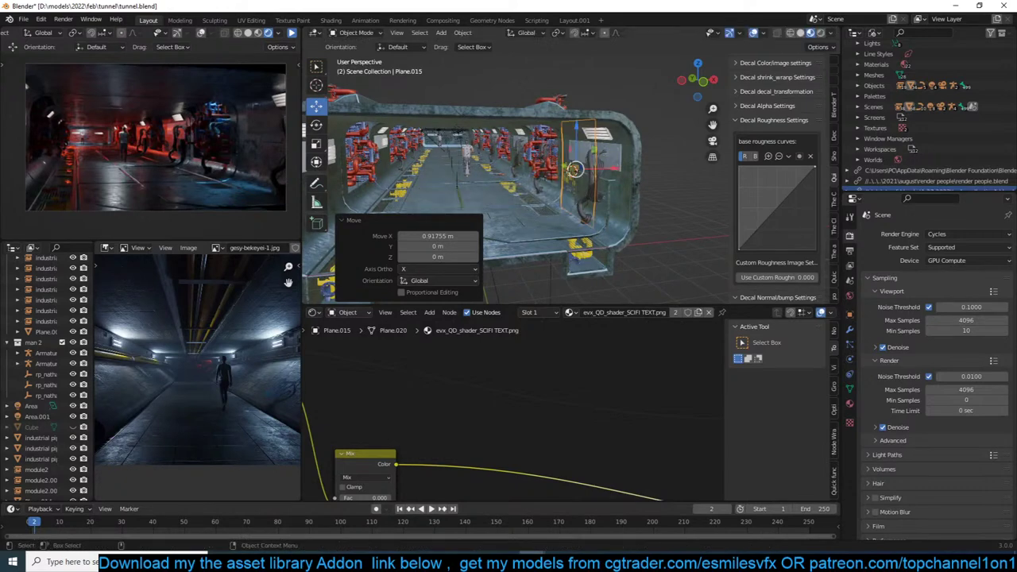
text(ry90)
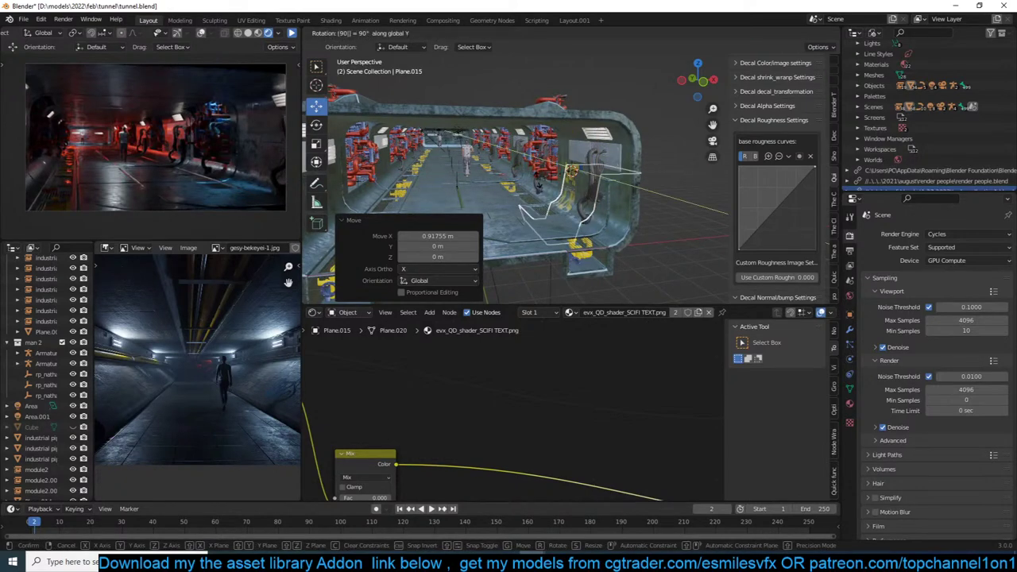
key(Return)
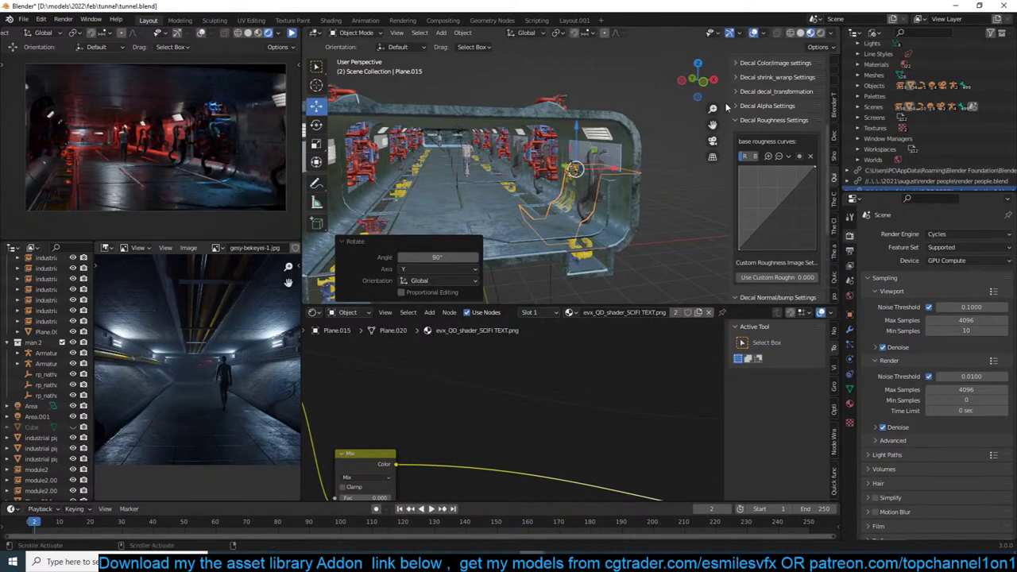
Place the duplicated decal on the tunnel floor and slide it about -1.56 m along Y.
key(g)
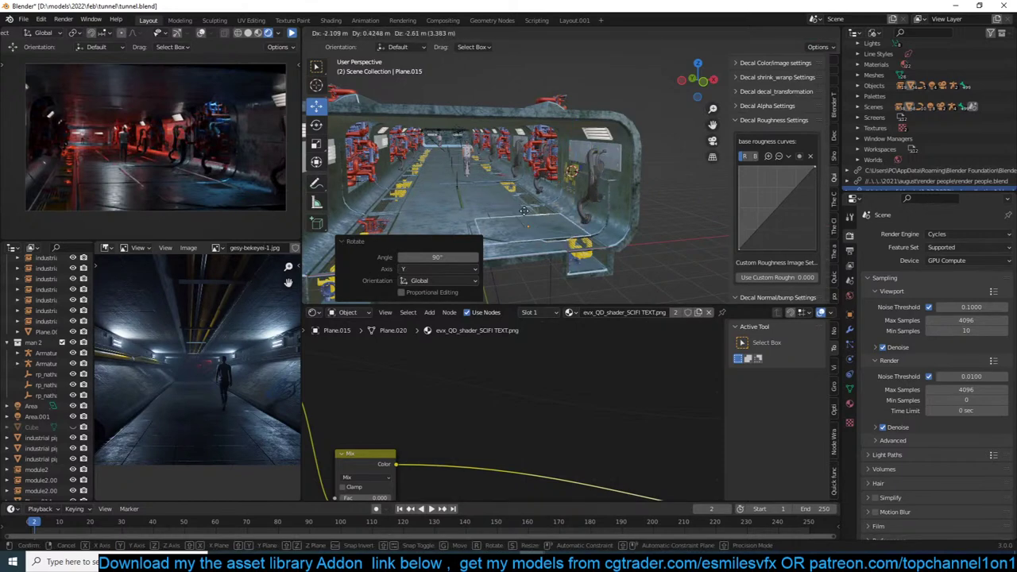
click(506, 178)
key(KP_Decimal)
middle_drag(492, 237, 545, 261)
mouse_move(542, 176)
middle_down()
mouse_move(556, 180)
mouse_move(542, 185)
mouse_move(545, 170)
middle_up()
drag(554, 163, 606, 199)
Rotate the floor decal 90° around Z, shift it about -0.72 m along X, and view it through the camera.
text(rz90)
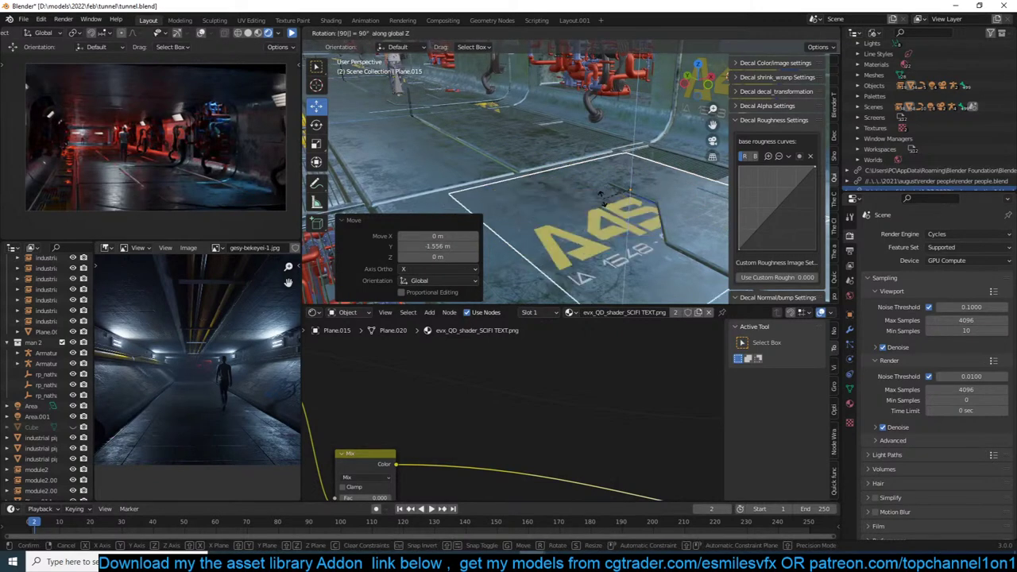
key(Return)
drag(661, 184, 618, 195)
middle_drag(618, 196, 618, 196)
key(KP_0)
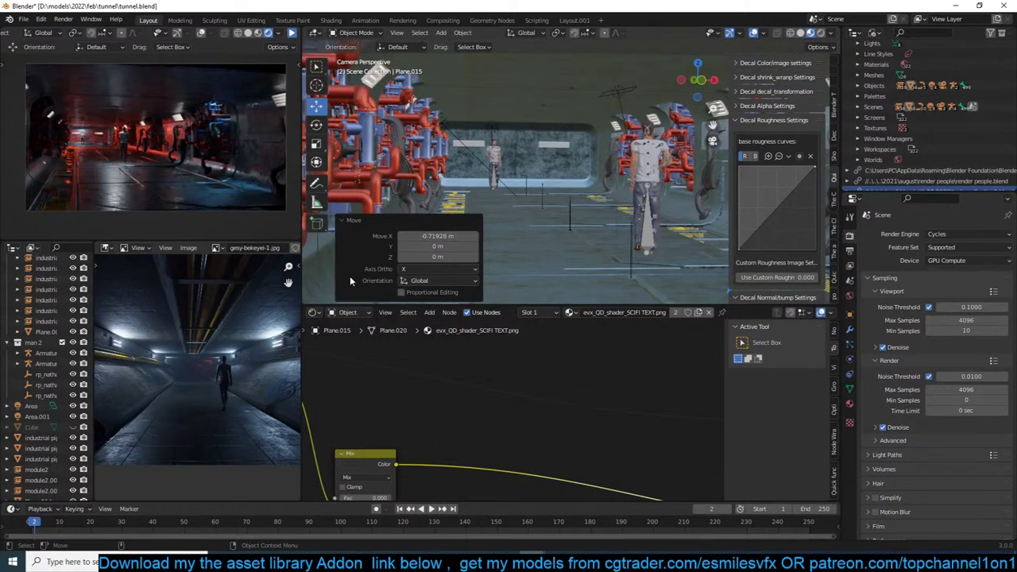
click(342, 222)
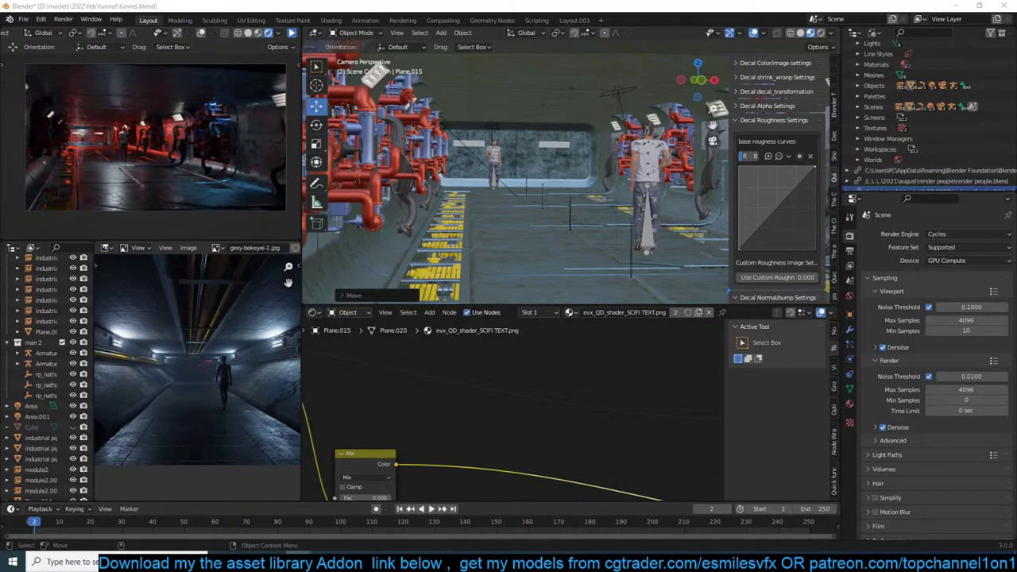
Switch to Chrome, open the TopChannel1on1 YouTube page, and search YouTube for "bean movie".
drag(0, 124, 381, 151)
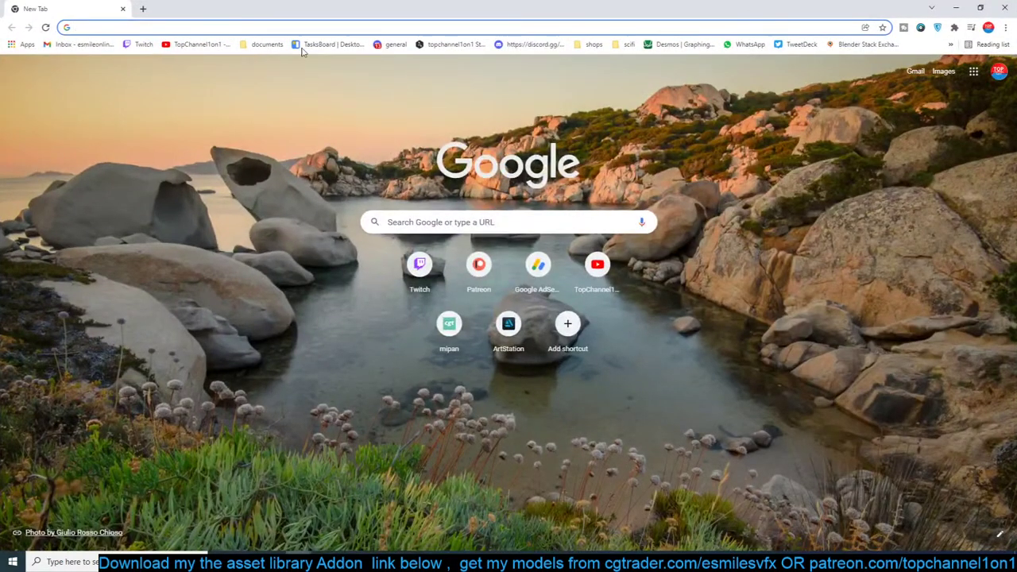
click(203, 44)
double_click(298, 6)
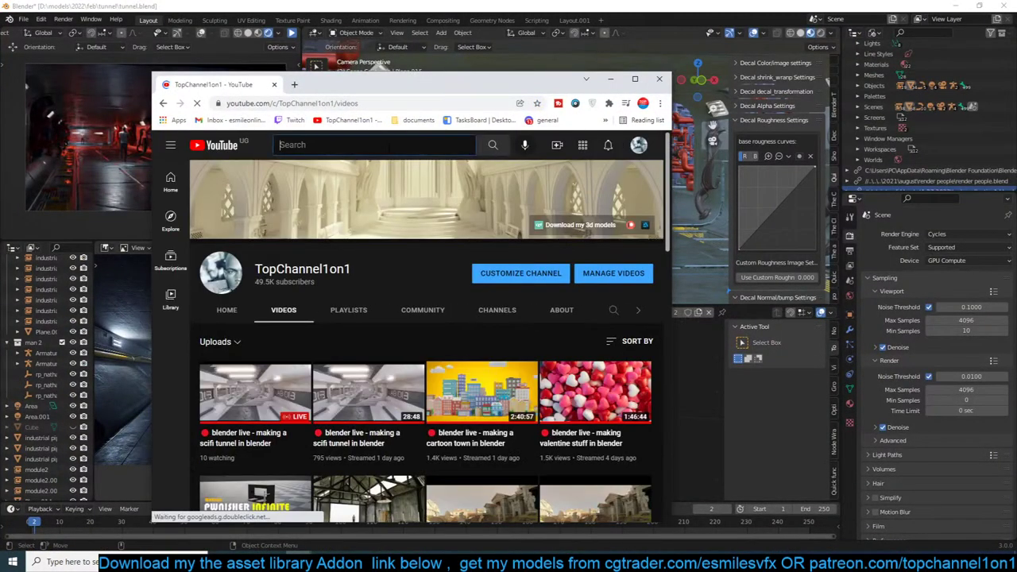
text(bean)
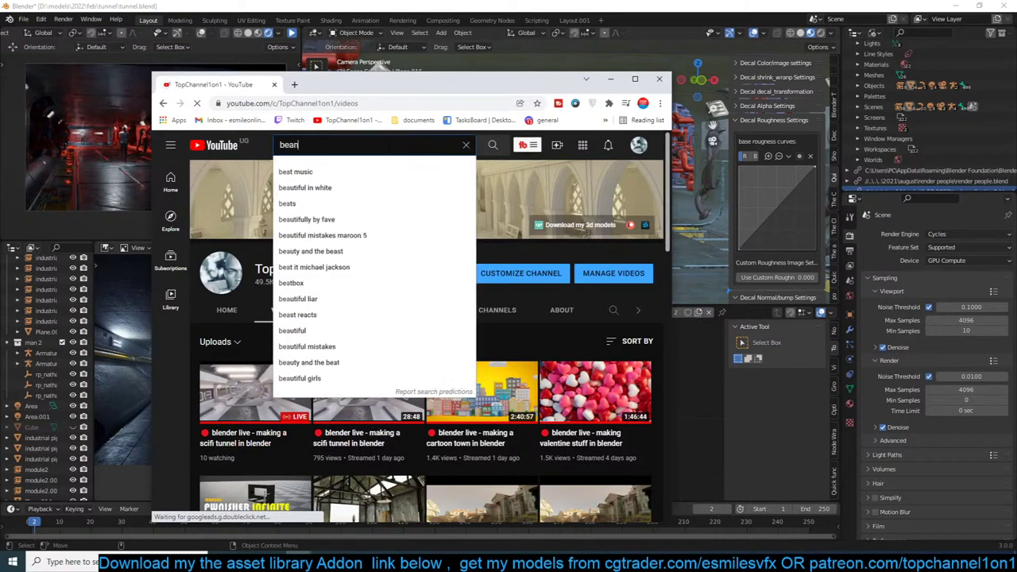
text( mov)
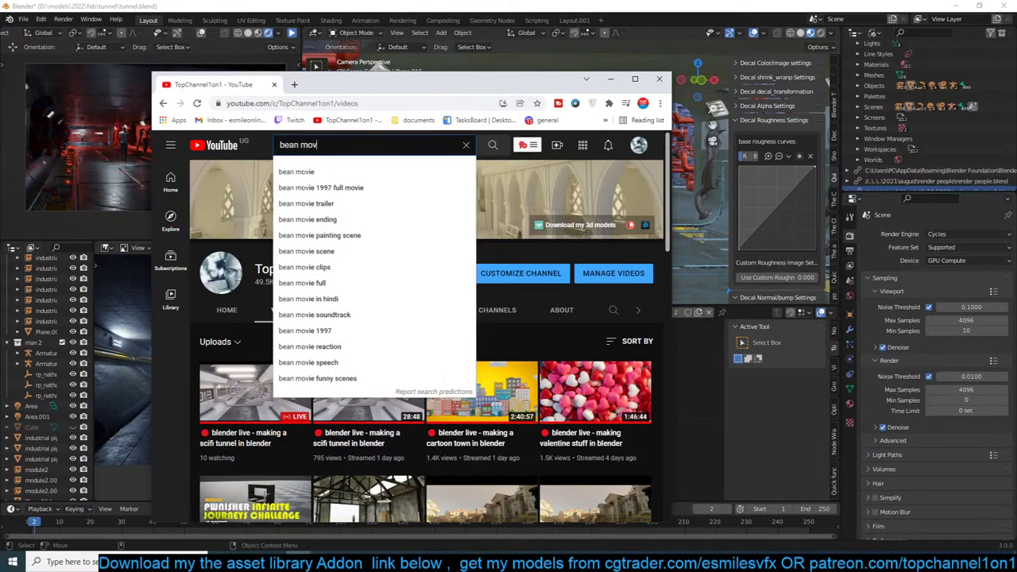
text(ie)
key(Return)
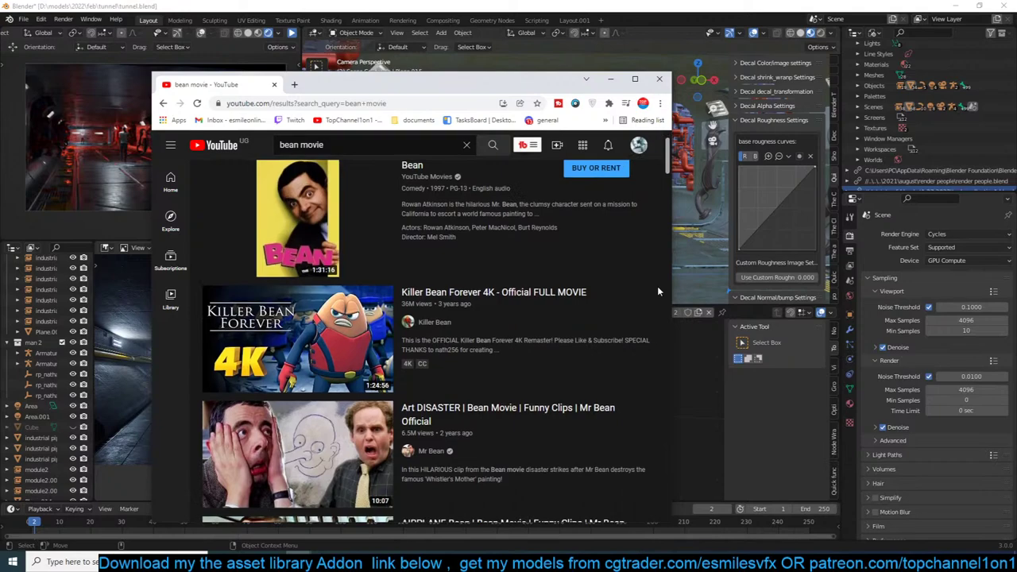
Look through the "bean movie" search results and return to Blender.
scroll(608, 347, down, 6)
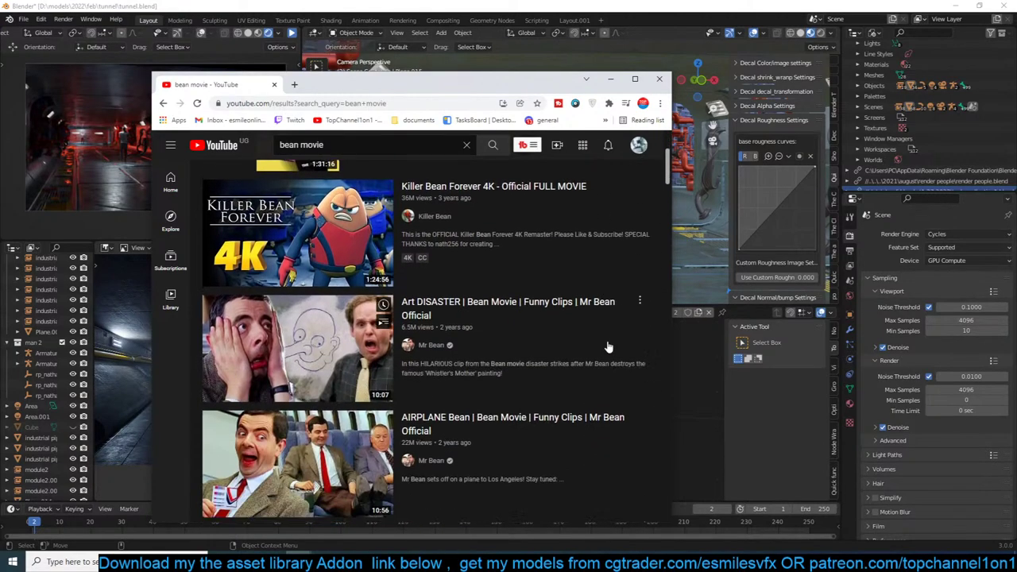
scroll(608, 347, down, 7)
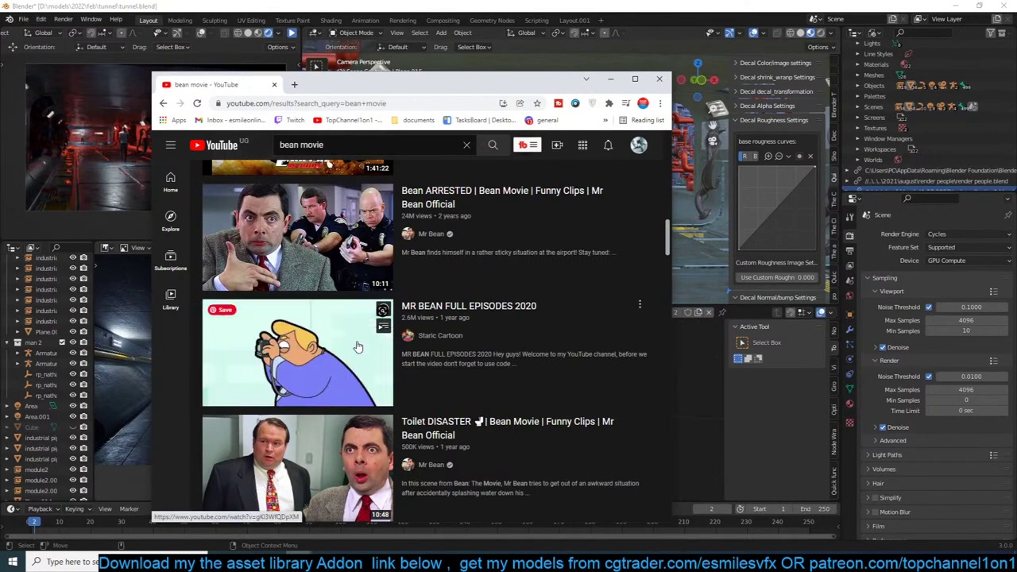
click(586, 79)
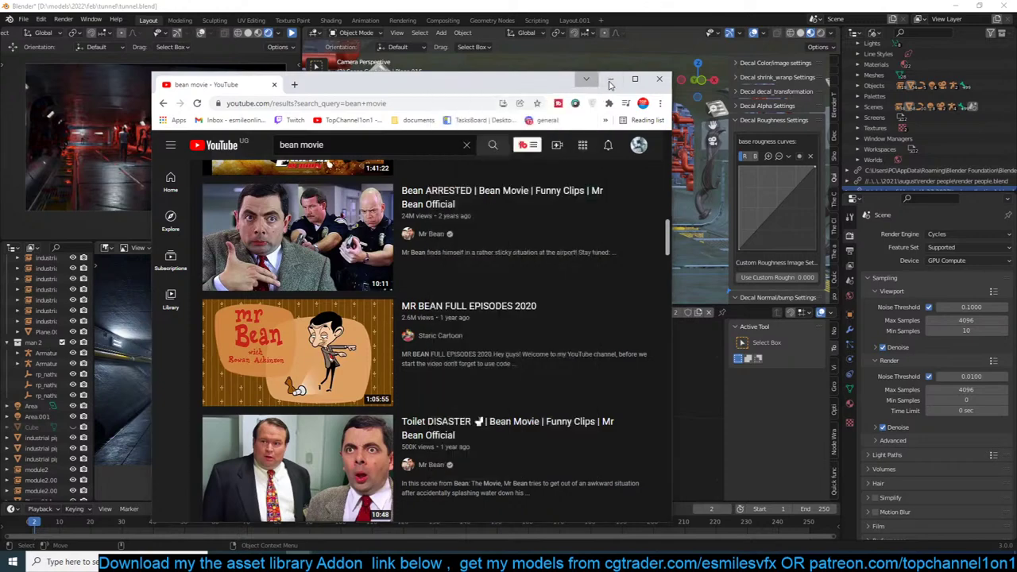
click(608, 79)
Select the A45 decal on the tunnel floor and scale it up by about 1.2.
click(582, 128)
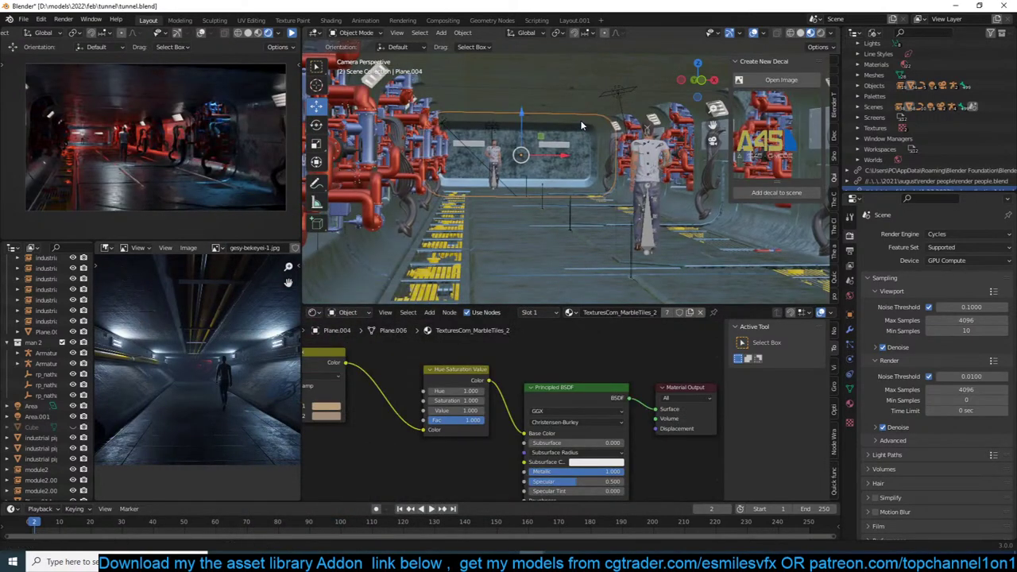
click(604, 254)
shift+middle_drag(588, 248, 540, 250)
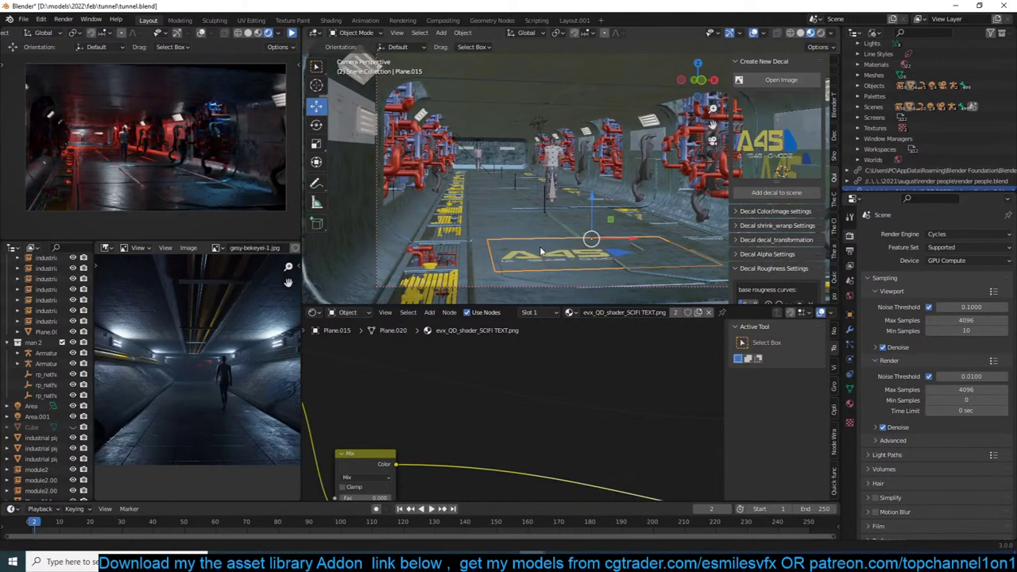
scroll(540, 251, up, 2)
key(s)
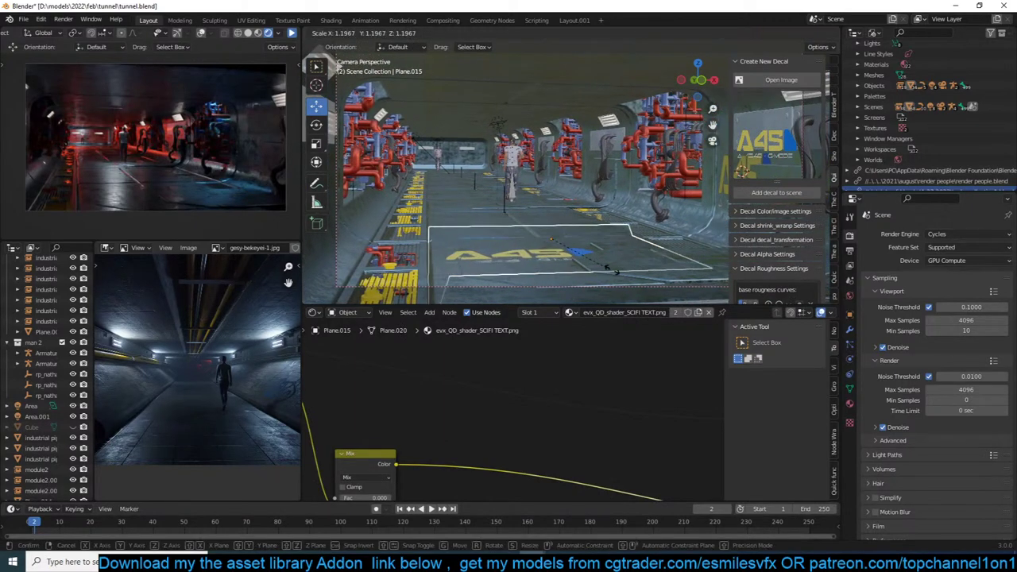
click(619, 273)
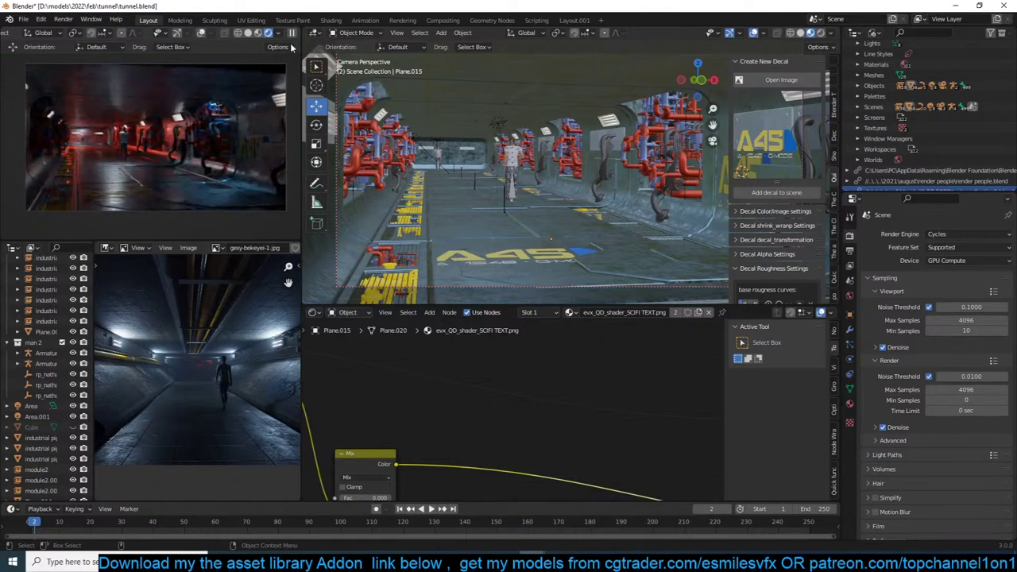
Show the floor decal's object visibility and ray visibility settings, and save tunnel.blend.
click(490, 259)
scroll(870, 315, down, 2)
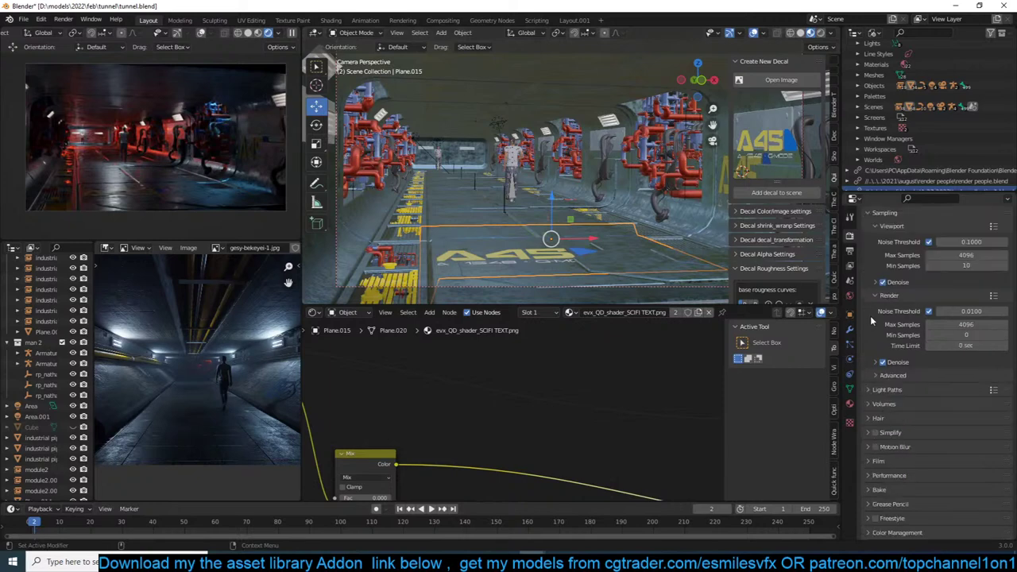
scroll(870, 313, up, 2)
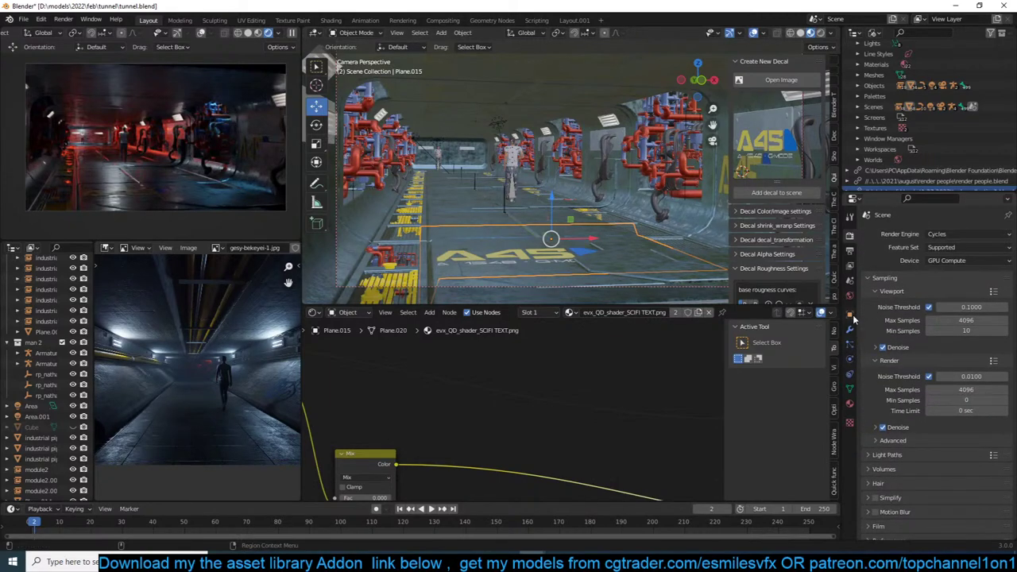
click(849, 314)
scroll(901, 504, down, 3)
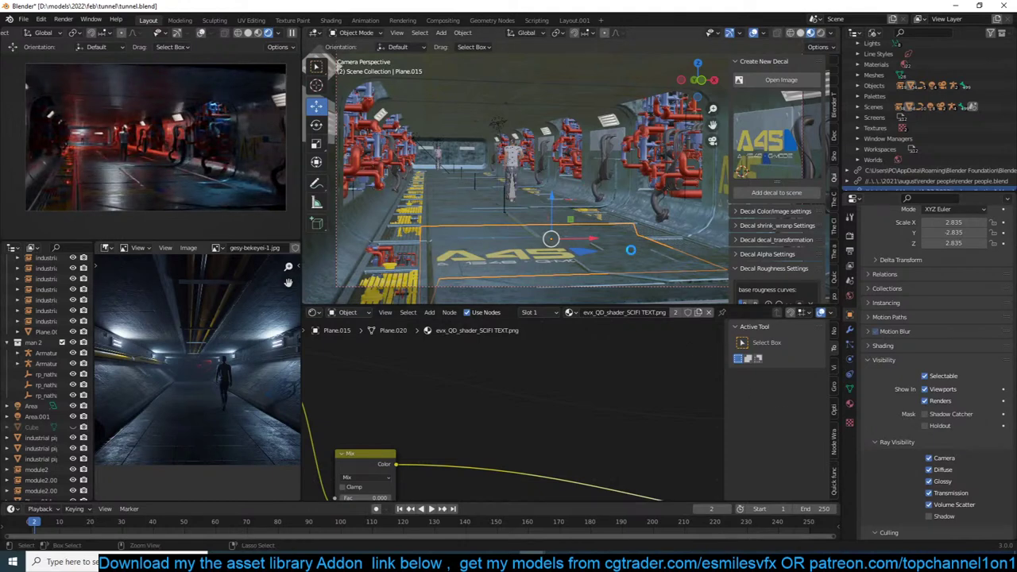
key(ctrl+s)
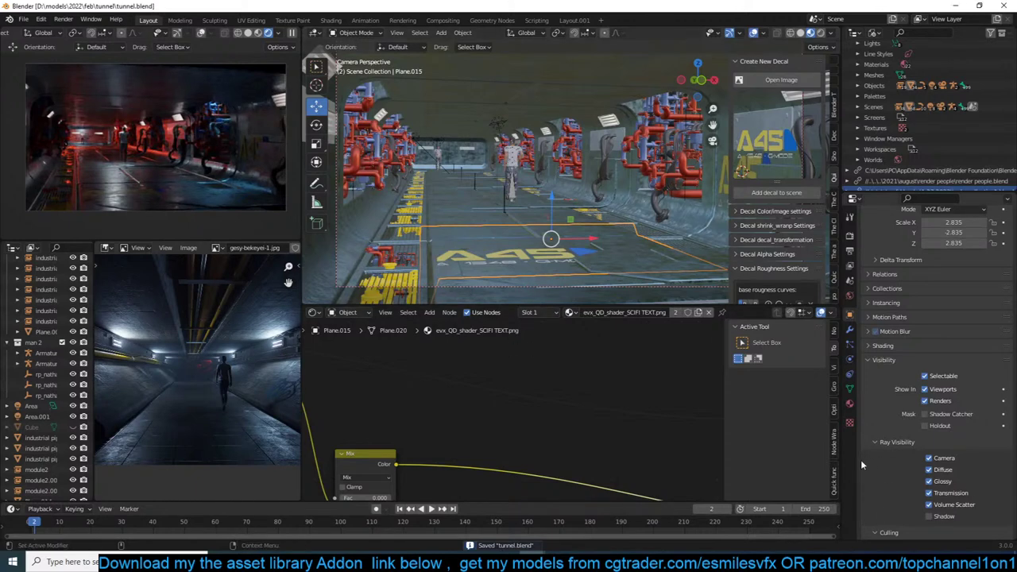
Bring back the YouTube window, review the first "bean movie" results, and return to Blender.
mouse_move(299, 561)
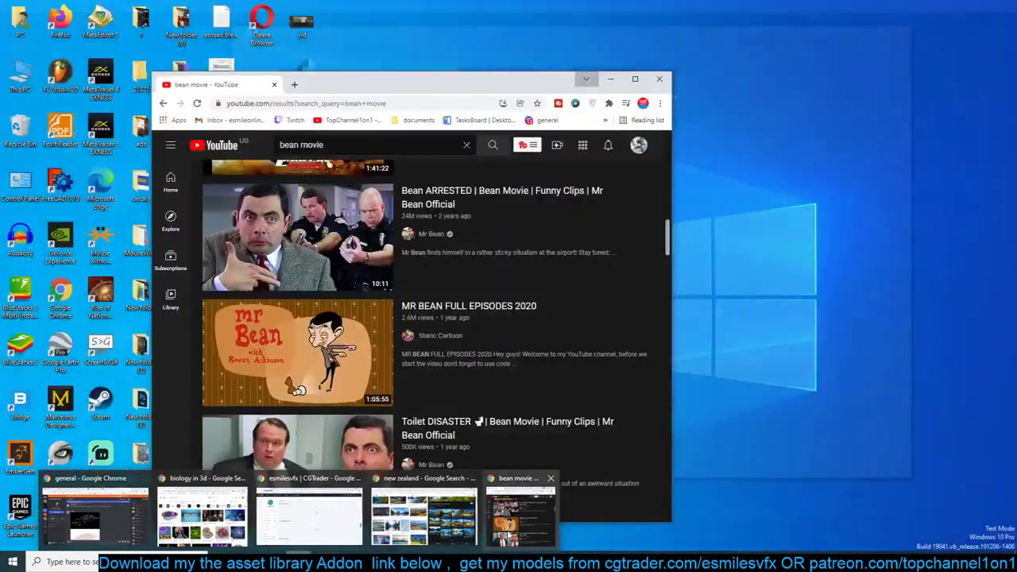
click(519, 511)
scroll(475, 359, up, 10)
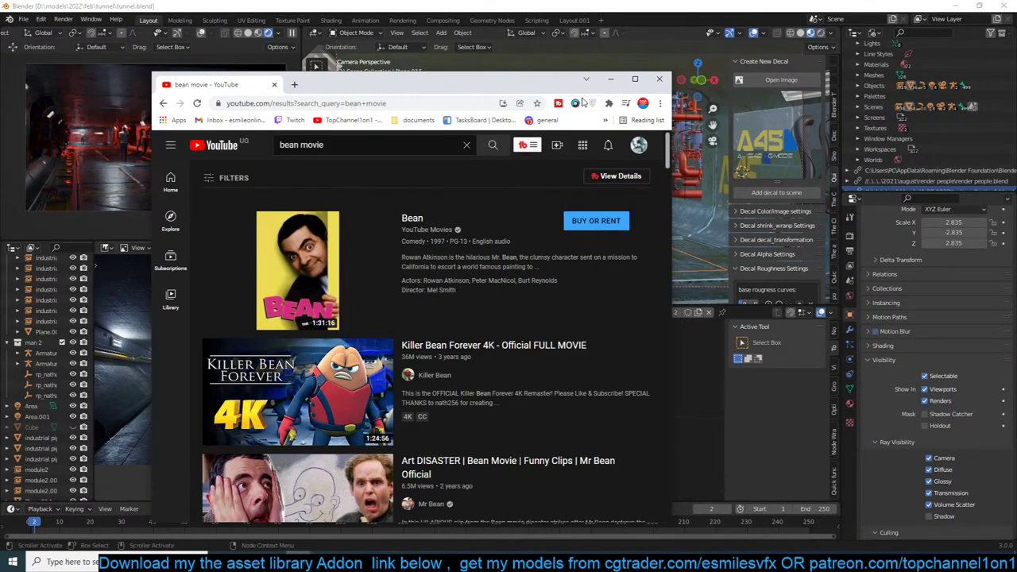
click(610, 79)
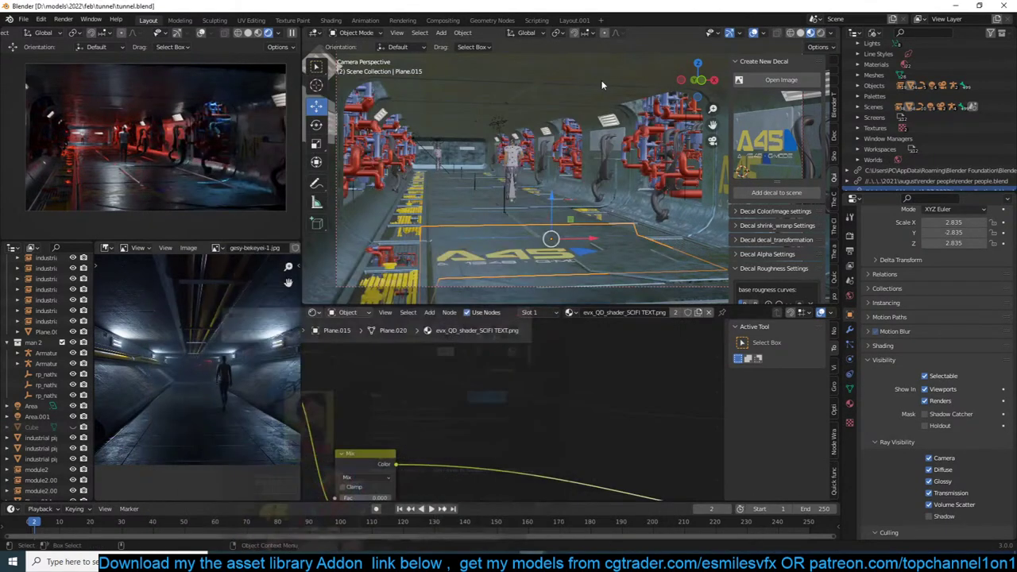
Select the module1.002 tunnel section and switch the camera viewport to solid shading.
click(604, 171)
click(800, 33)
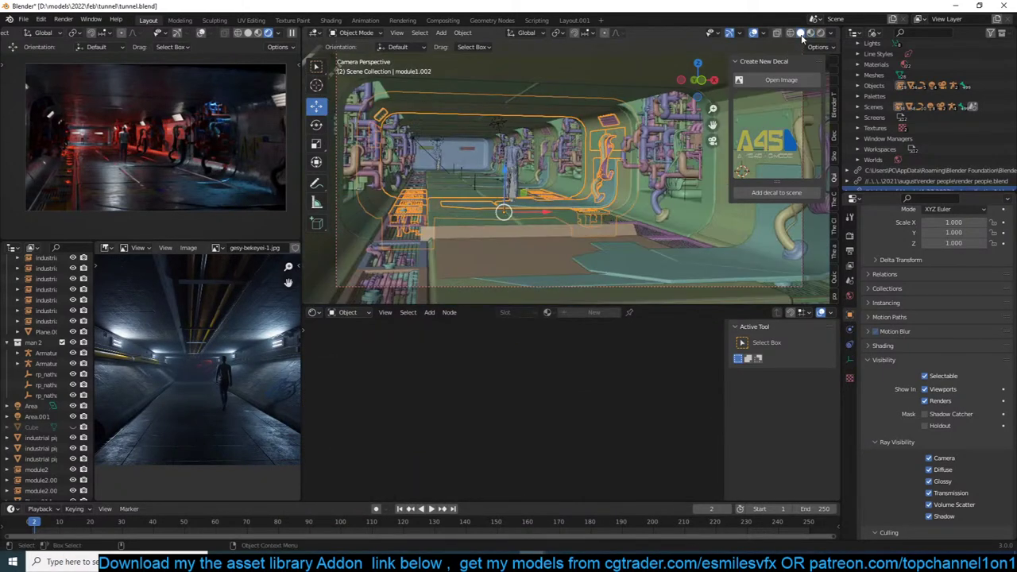
Undo the last change in the tunnel scene and save tunnel.blend.
key(ctrl+z)
key(ctrl+s)
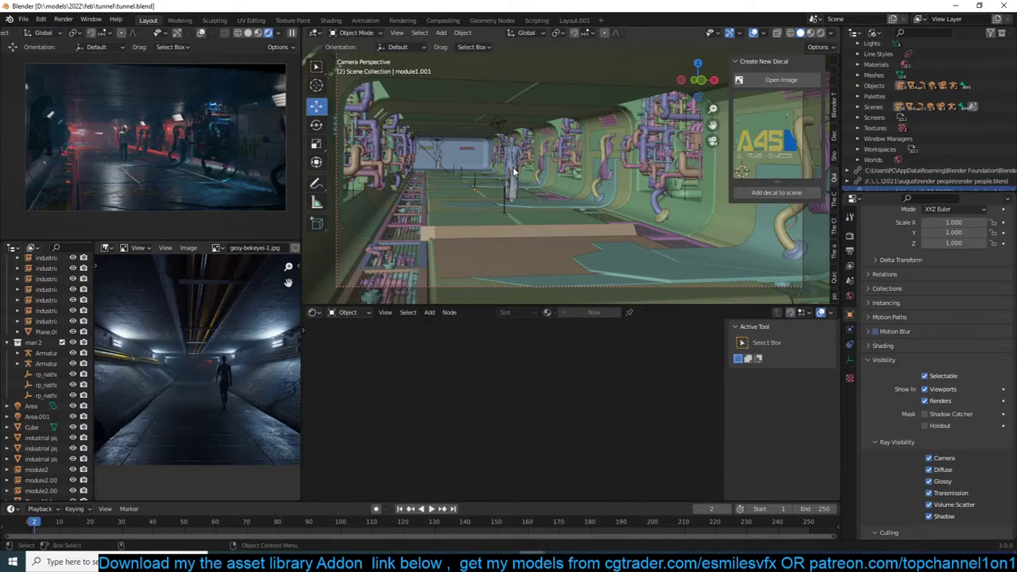
Select the armature of the standing man in the tunnel and move him along the Y axis toward the camera.
middle_drag(512, 167, 462, 99)
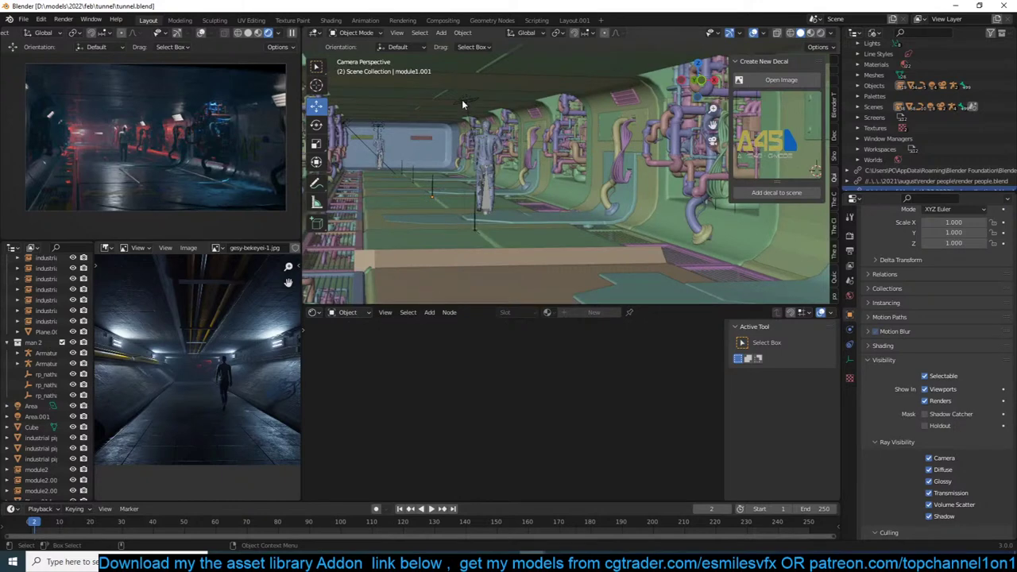
click(463, 104)
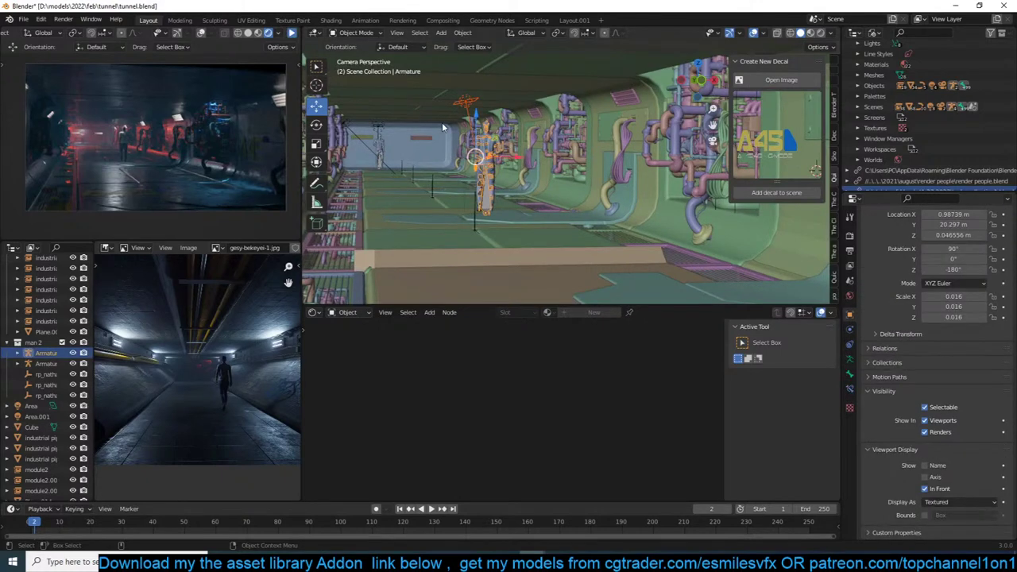
key(g)
key(y)
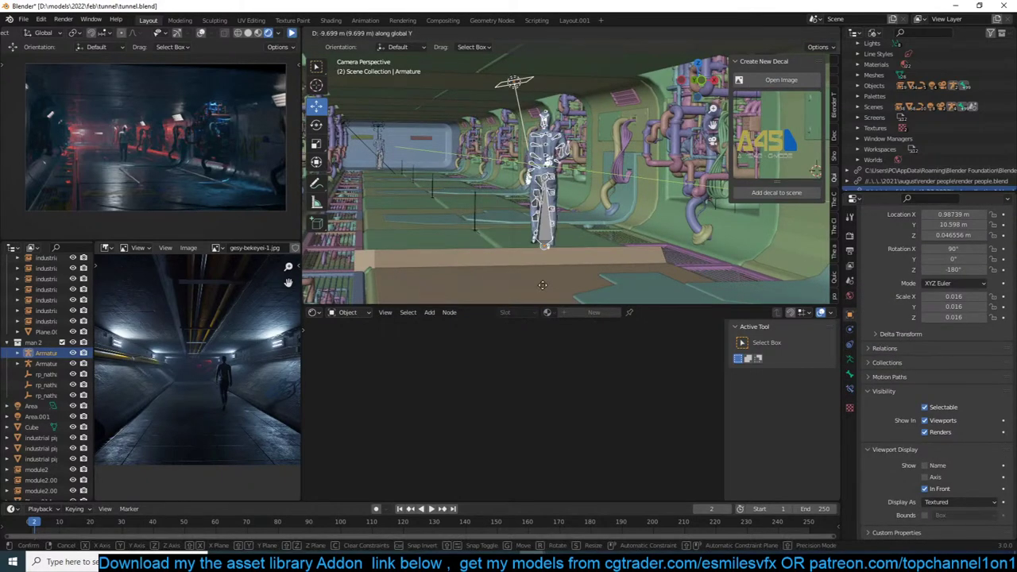
click(583, 99)
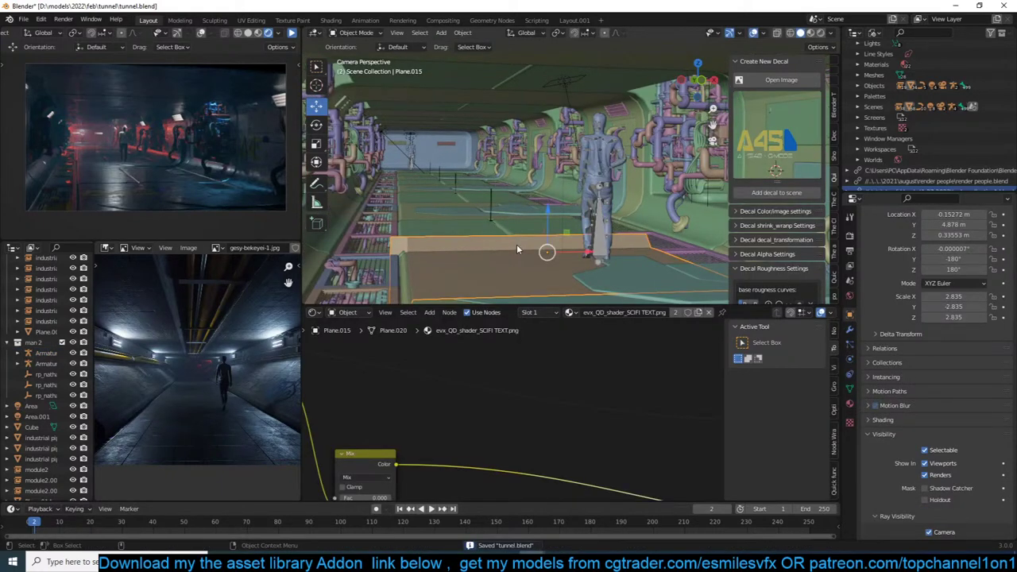
Move the sci-fi text floor decal Plane.015 about 0.6 m along negative Y and resume the rendered preview.
key(g)
key(y)
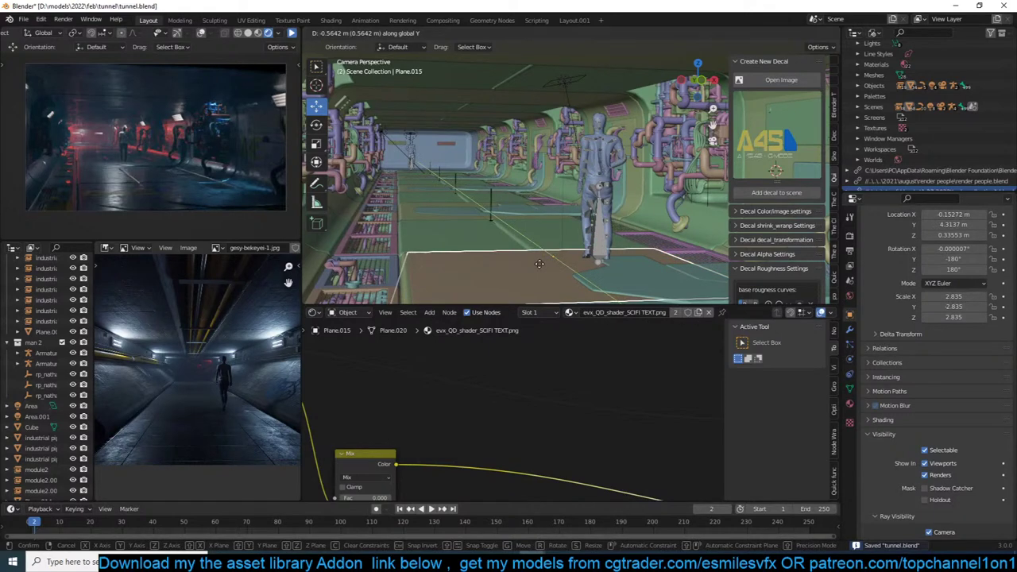
click(534, 192)
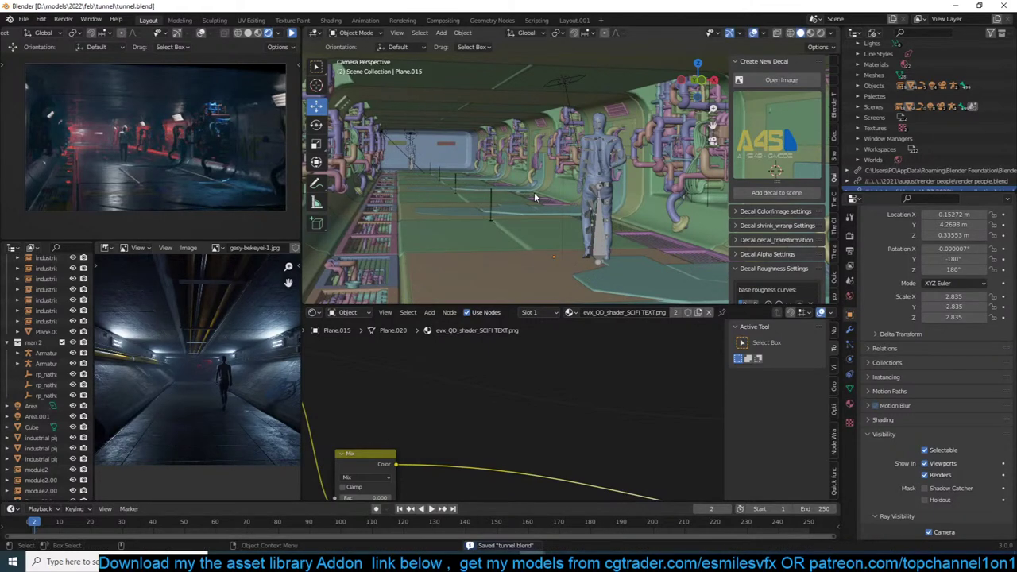
click(292, 33)
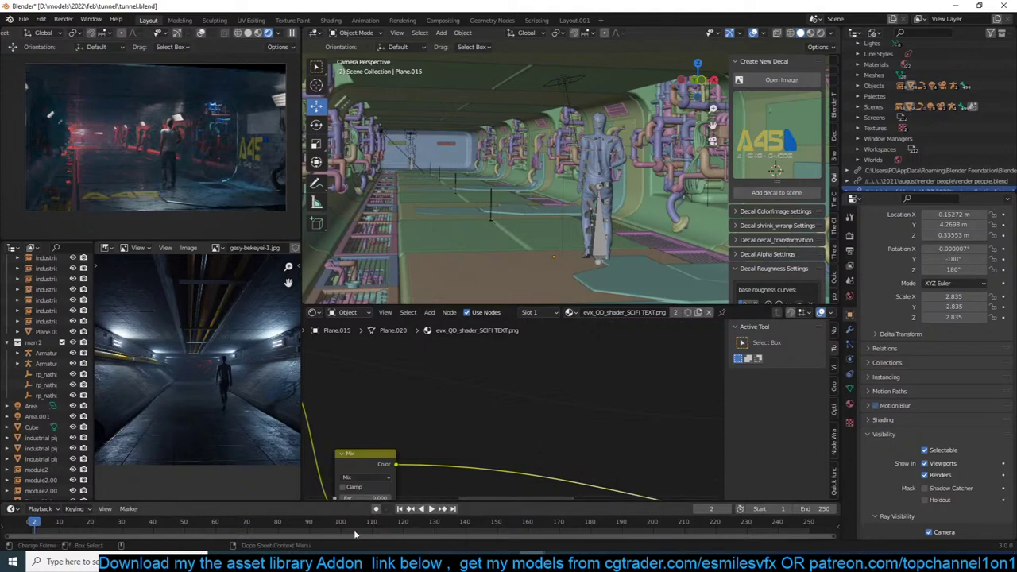
Switch to the YouTube window with the "bean movie" results, glance over them, and return to Blender.
click(299, 561)
click(521, 515)
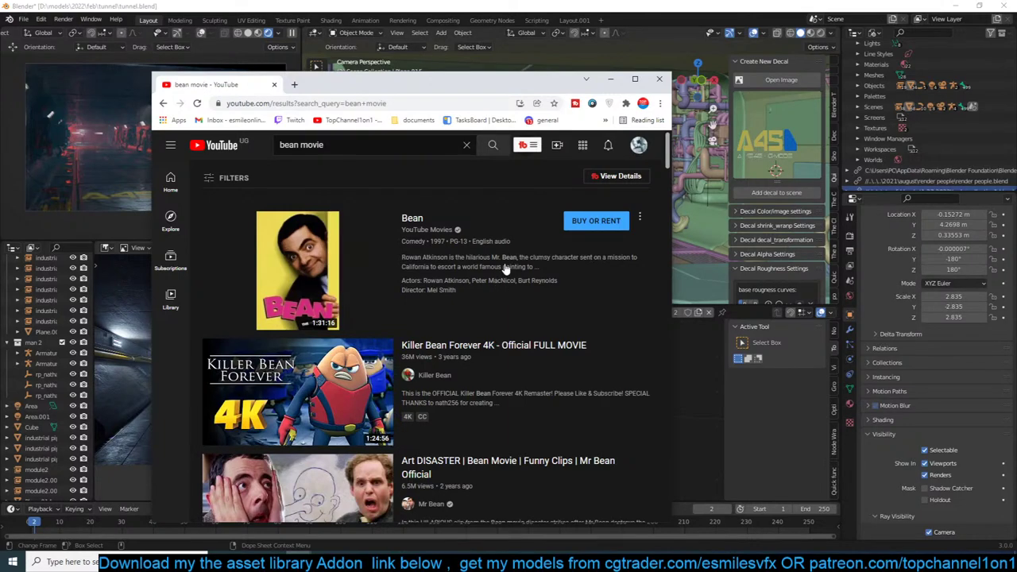
click(532, 5)
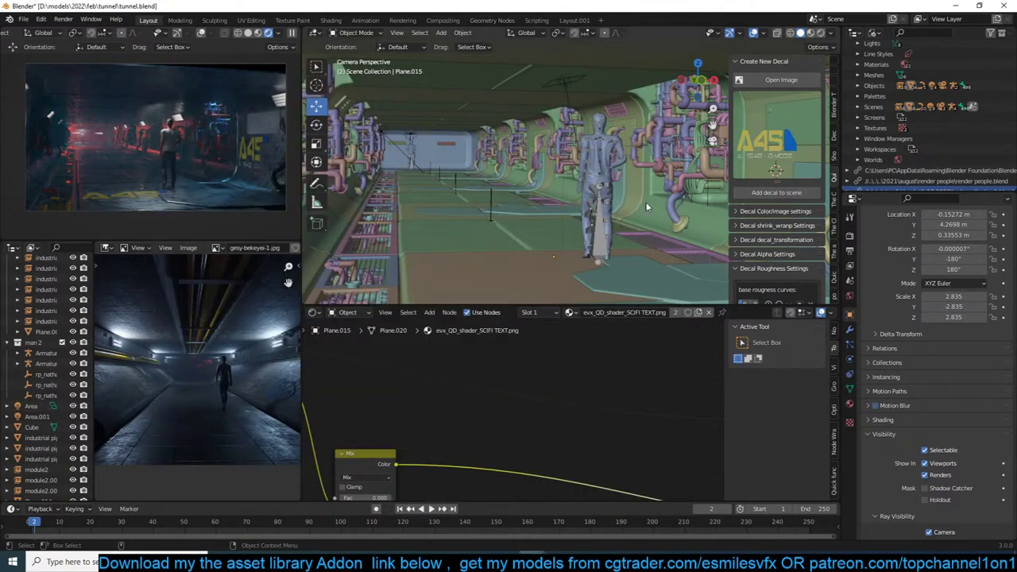
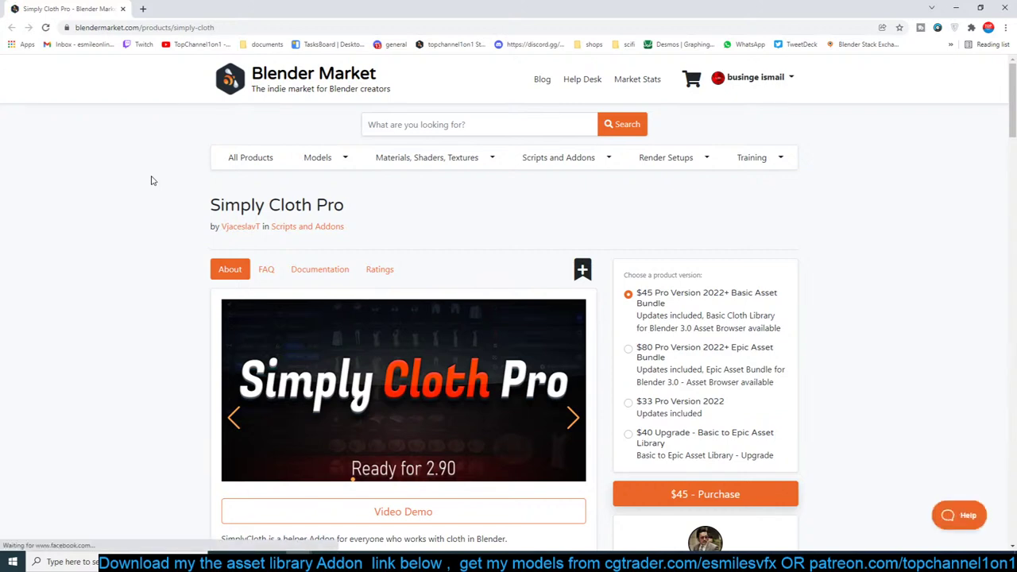
Examine the Simply Cloth Pro page on Blender Market, including its gallery images, Pro features and asset installation notes, and close it.
scroll(588, 177, down, 1)
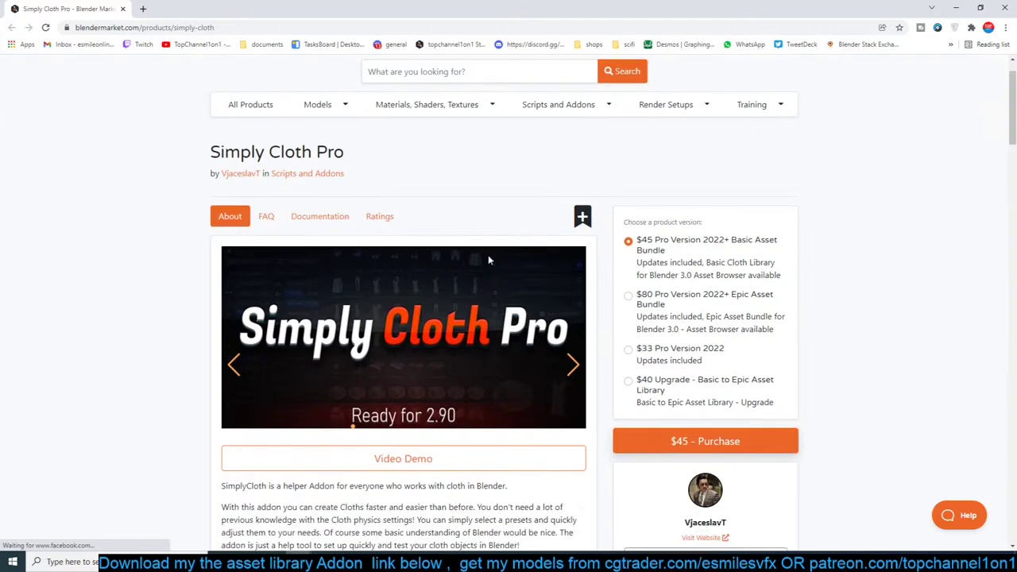
click(488, 254)
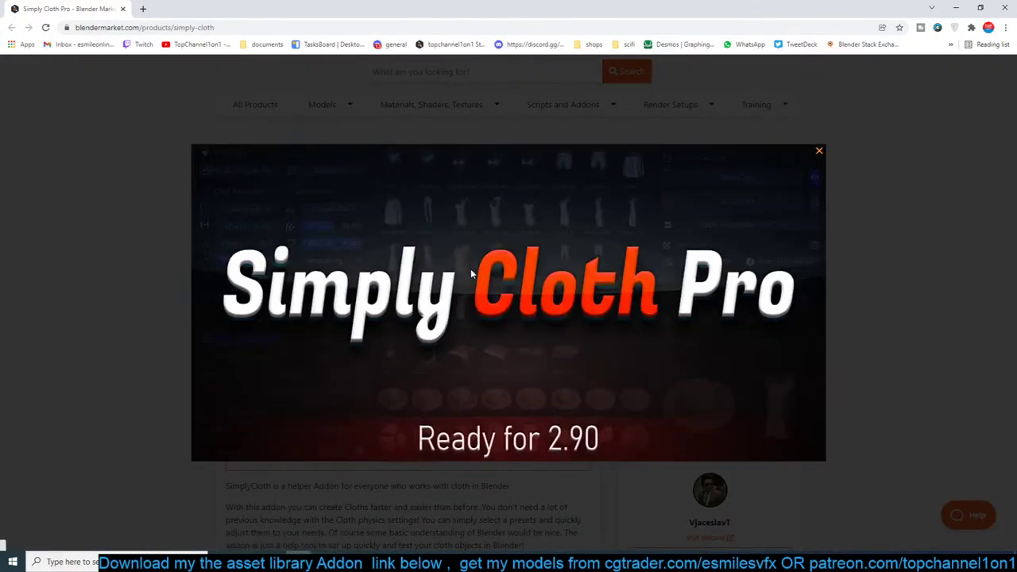
click(774, 316)
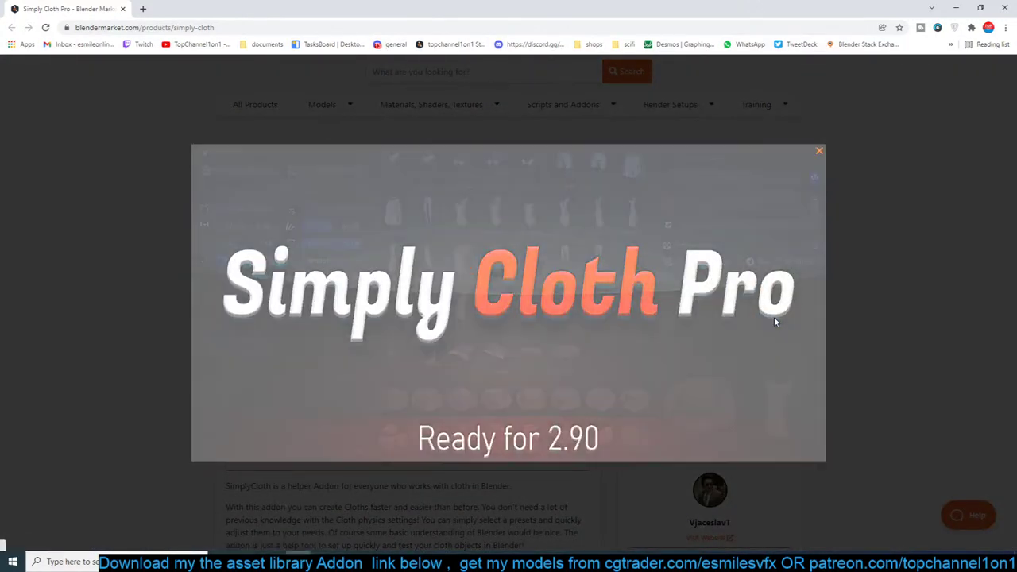
click(775, 321)
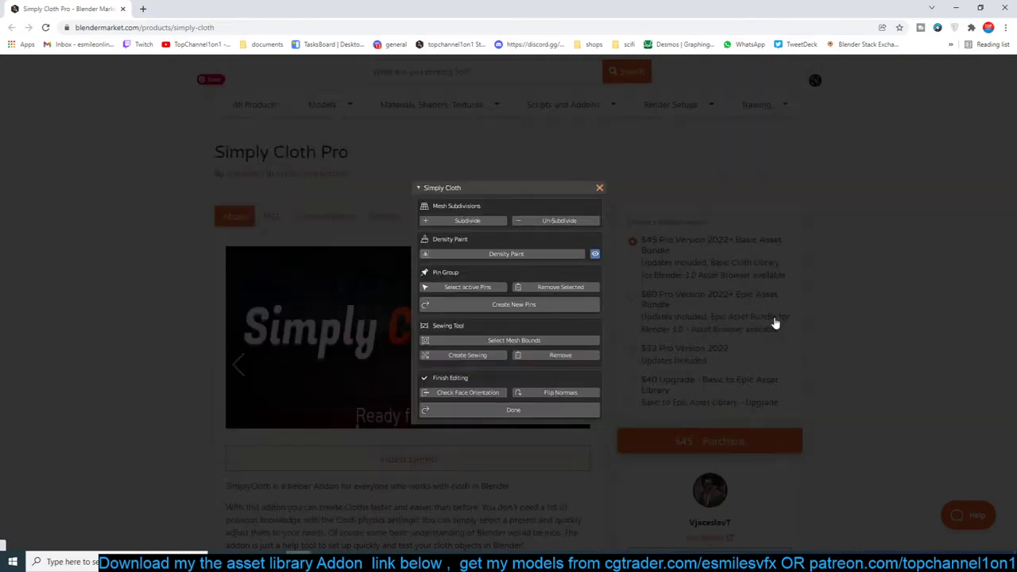
click(774, 321)
scroll(863, 403, down, 15)
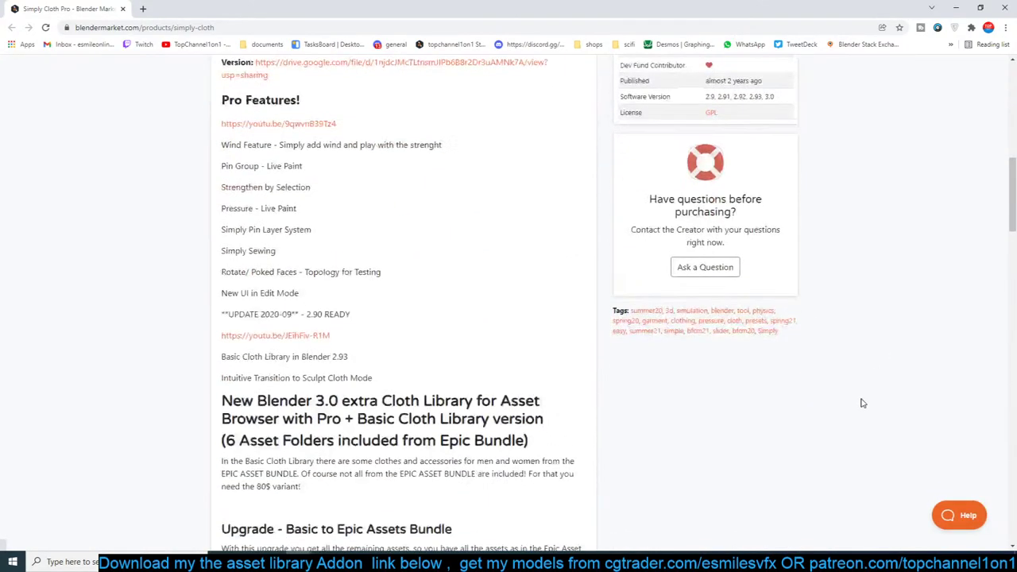
scroll(864, 404, down, 3)
scroll(708, 398, down, 3)
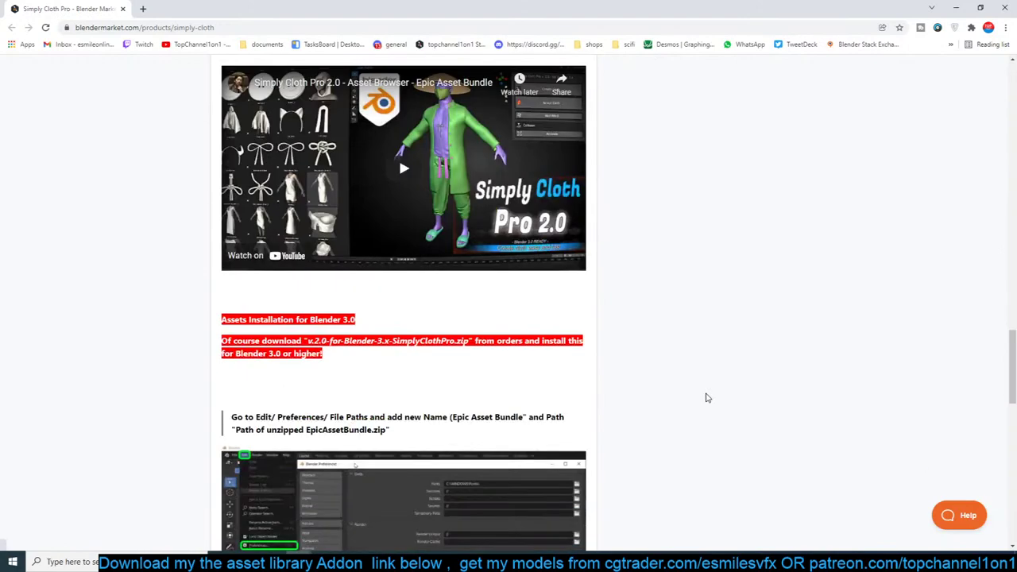
scroll(708, 398, up, 15)
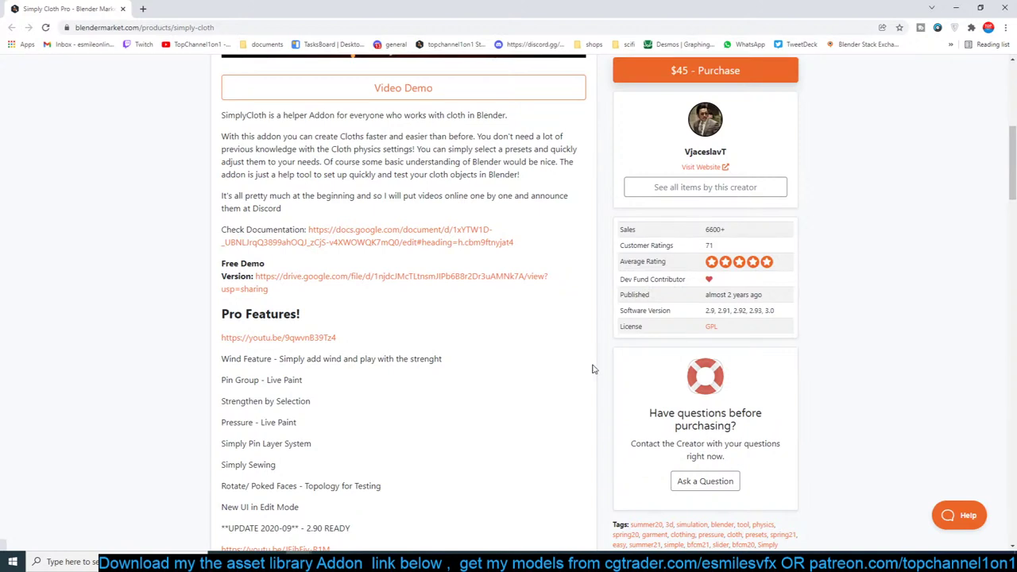
click(1006, 10)
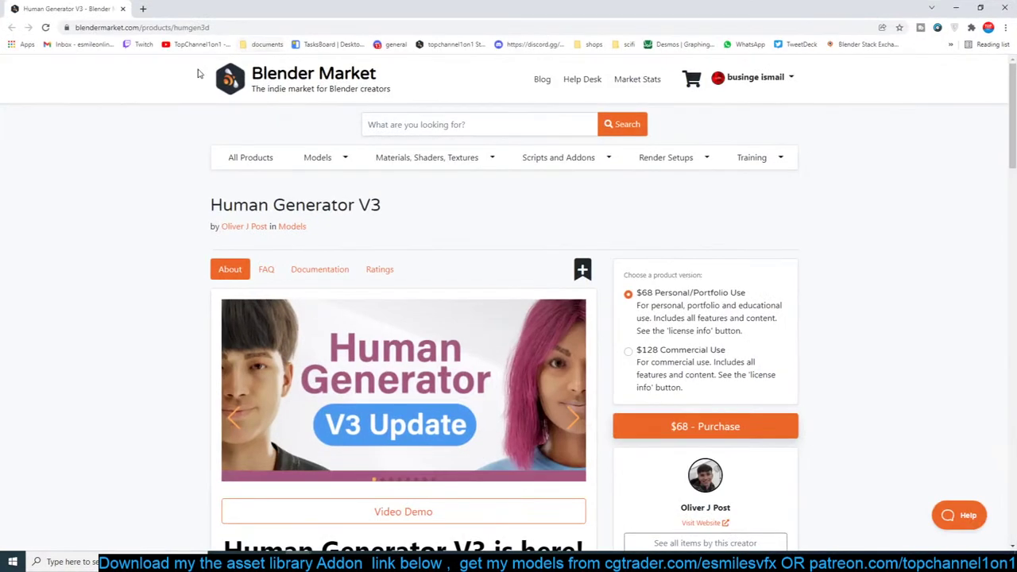
Skim the Human Generator V3 product page on Blender Market and minimize the browser window.
scroll(244, 399, down, 3)
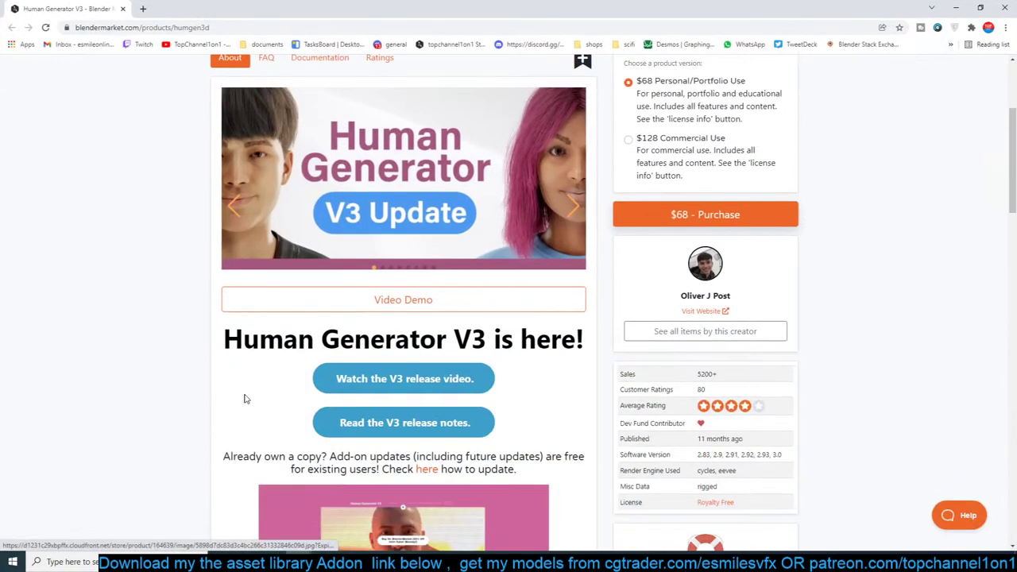
scroll(244, 399, down, 5)
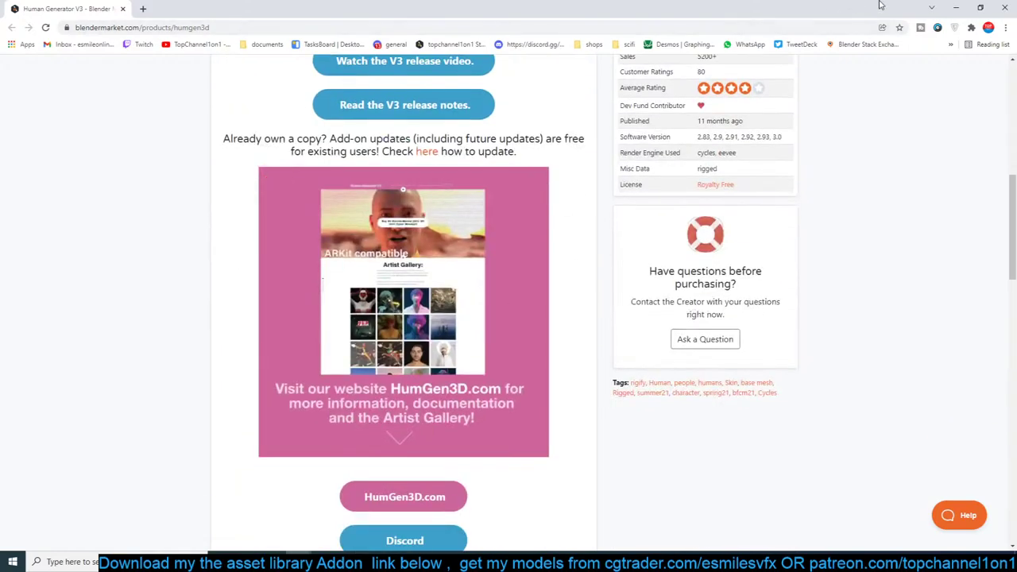
click(956, 7)
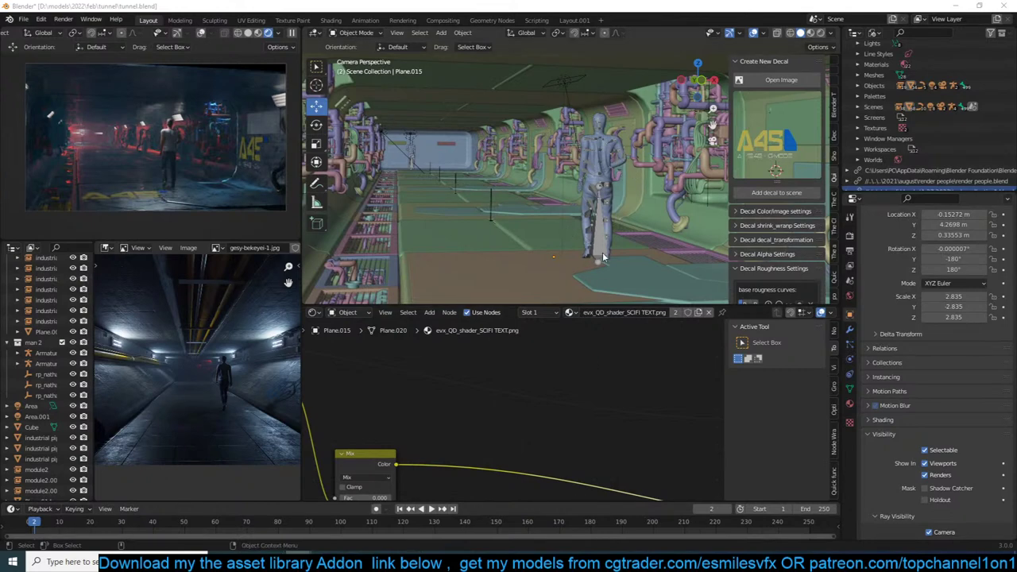
Bring back the Human Generator V3 page and examine its sales details, current limitations and feature summary.
mouse_move(324, 561)
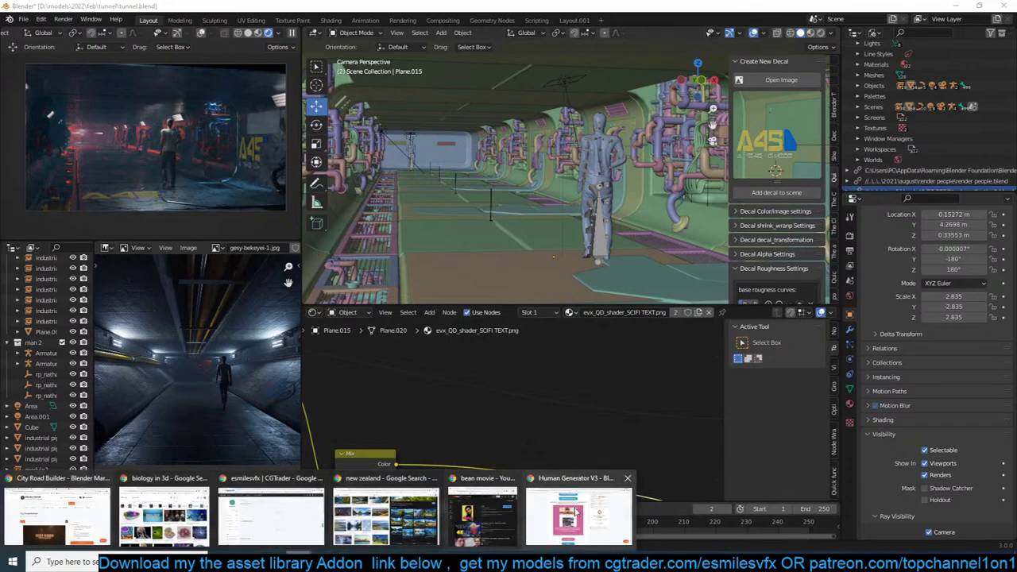
click(577, 514)
scroll(522, 319, down, 3)
scroll(516, 293, up, 7)
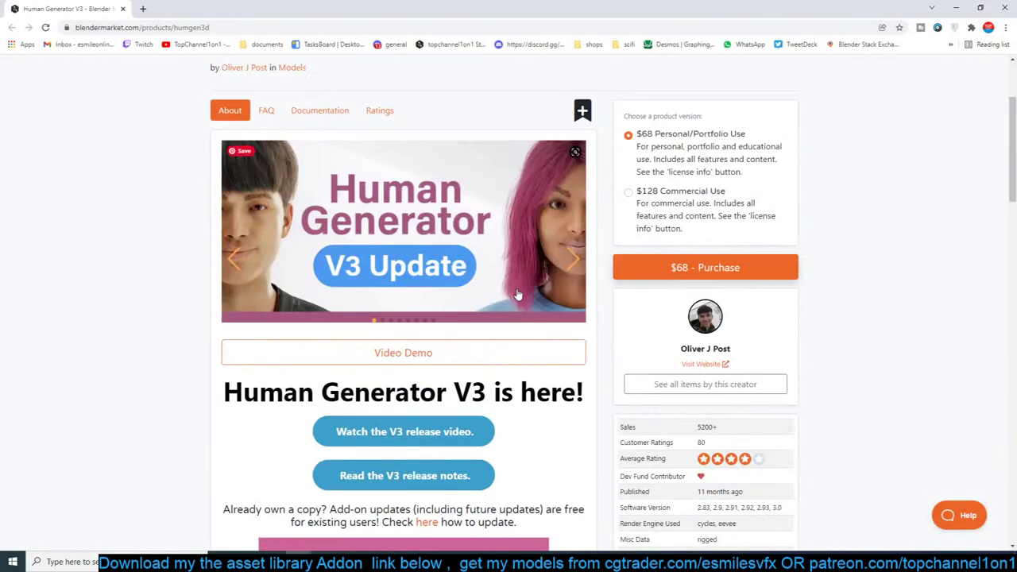
scroll(516, 294, down, 2)
scroll(517, 294, up, 2)
scroll(257, 321, down, 1)
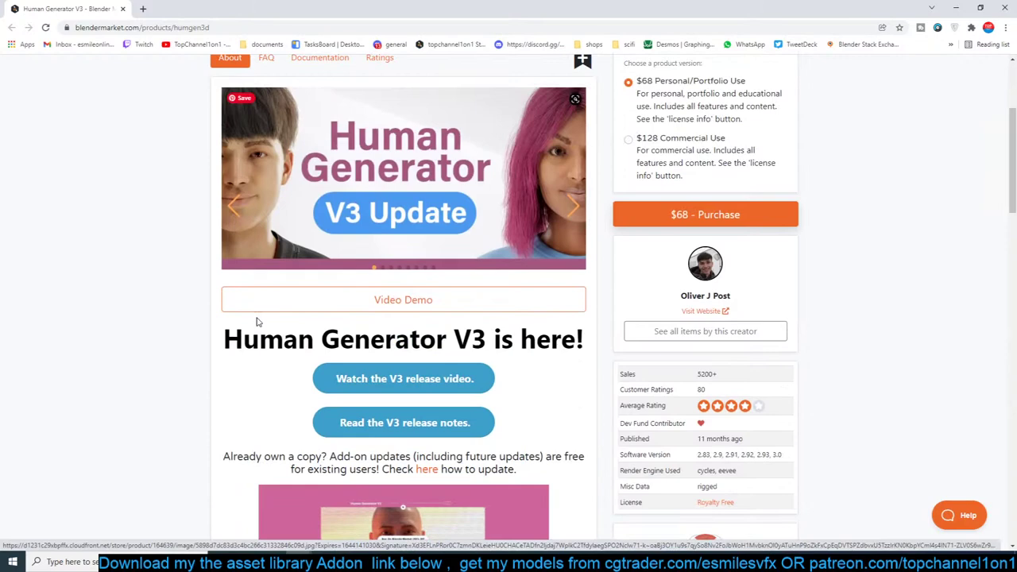
scroll(238, 321, down, 2)
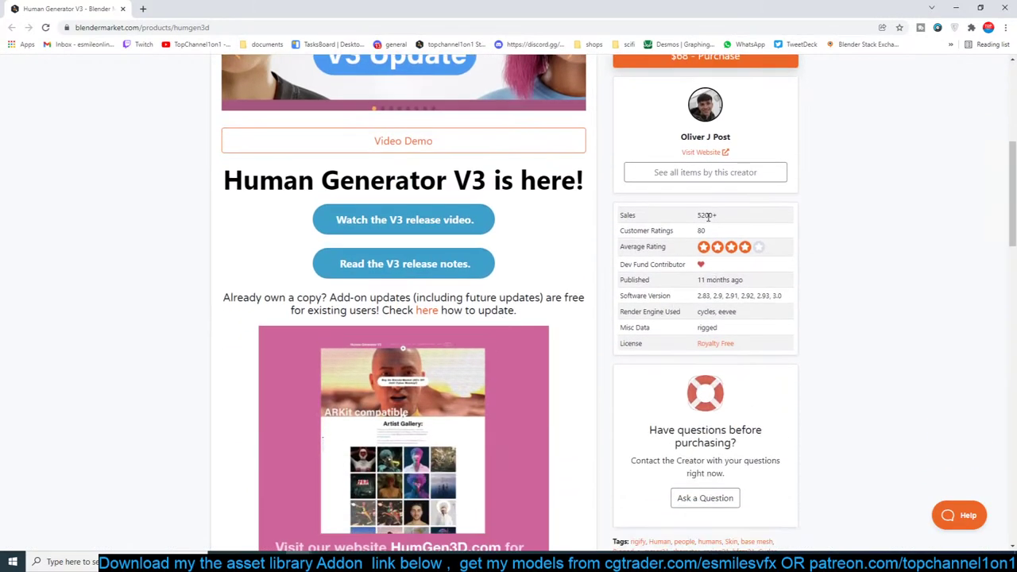
scroll(609, 390, down, 8)
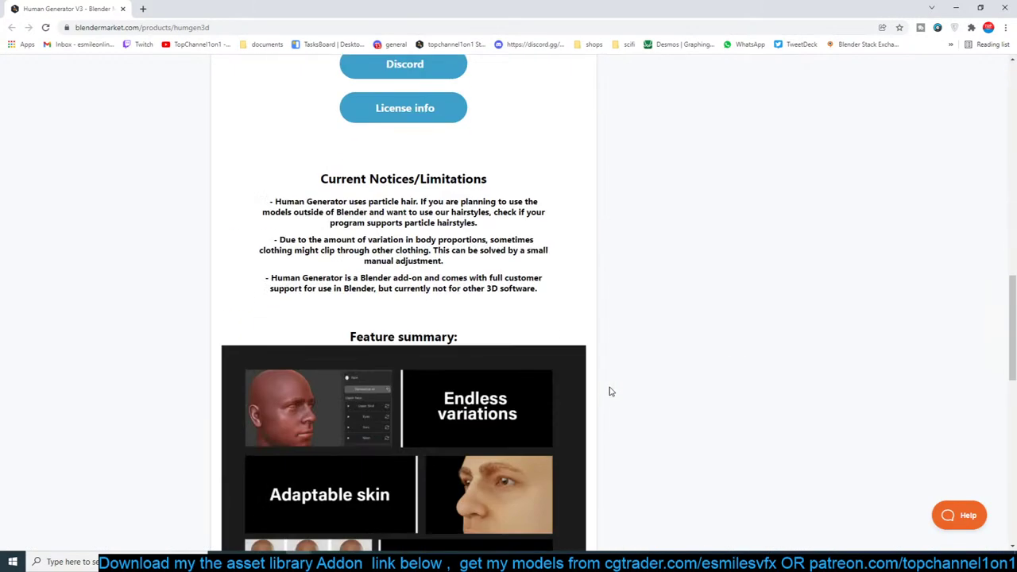
scroll(609, 390, down, 8)
scroll(610, 390, up, 12)
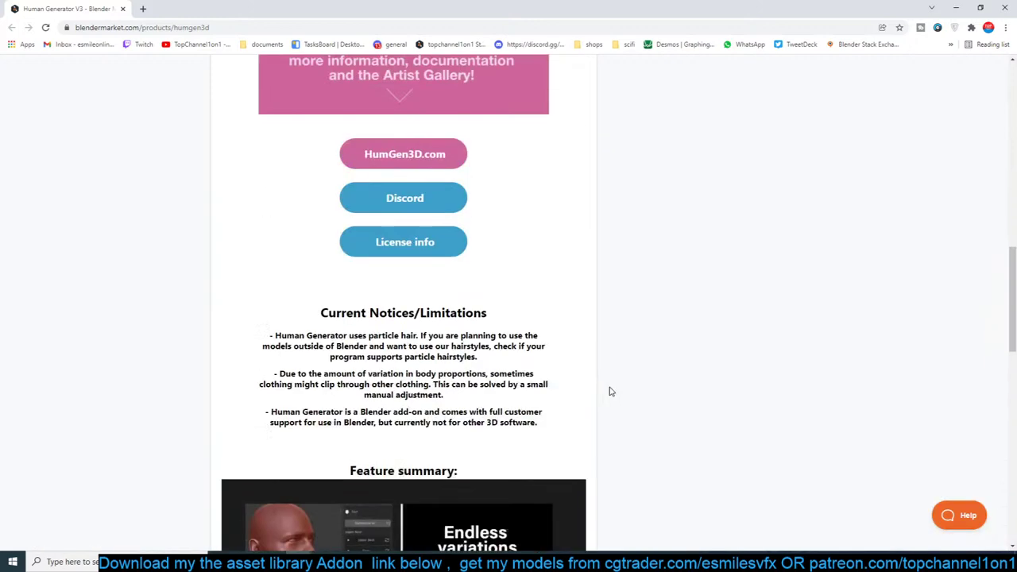
scroll(610, 390, up, 8)
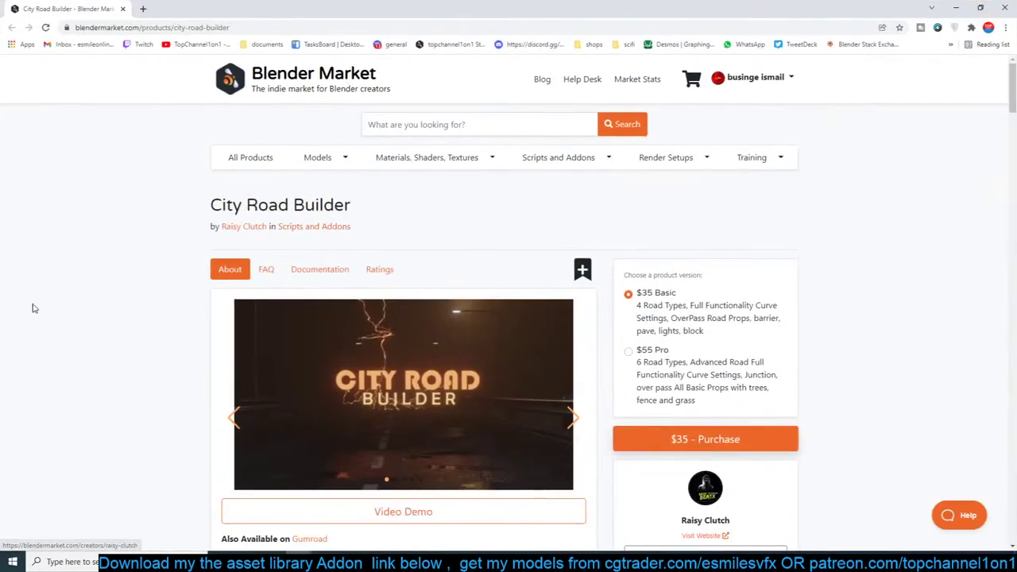
Examine the City Road Builder page on Blender Market, covering its description, road and junction demos and features, and close it.
scroll(34, 309, down, 3)
scroll(64, 345, down, 3)
scroll(64, 345, up, 1)
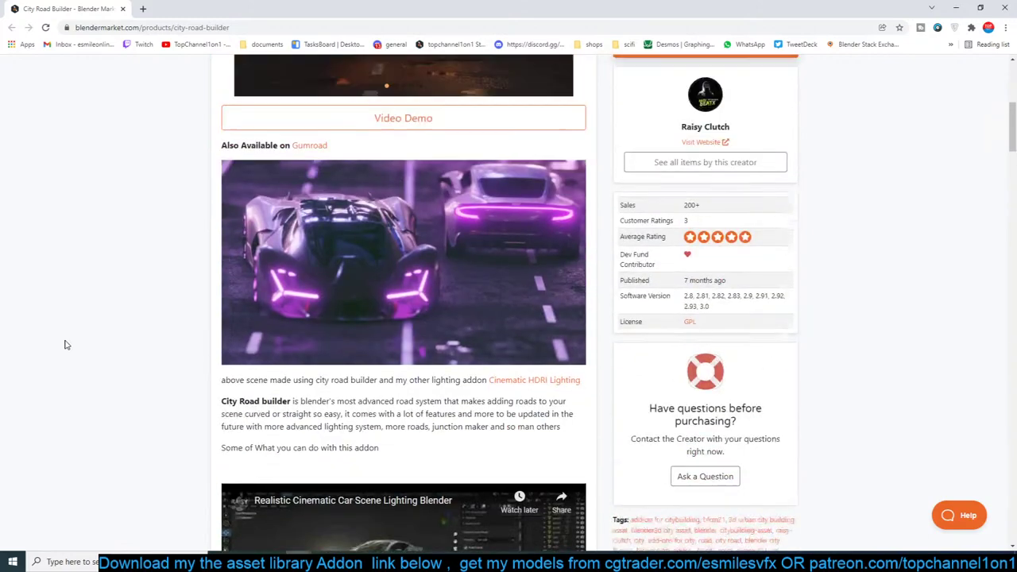
scroll(104, 315, down, 5)
scroll(104, 317, down, 7)
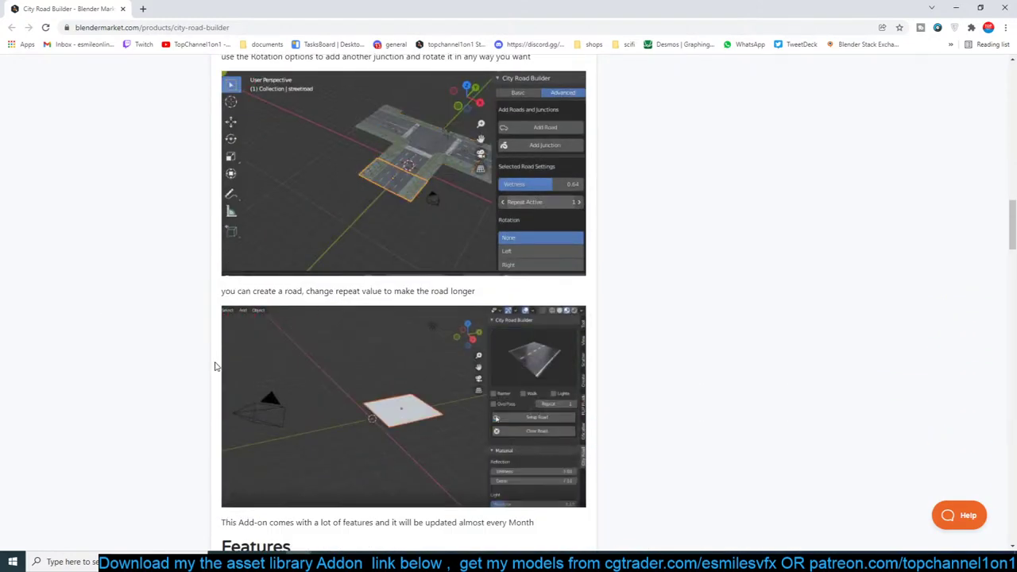
scroll(214, 367, down, 4)
scroll(215, 366, up, 3)
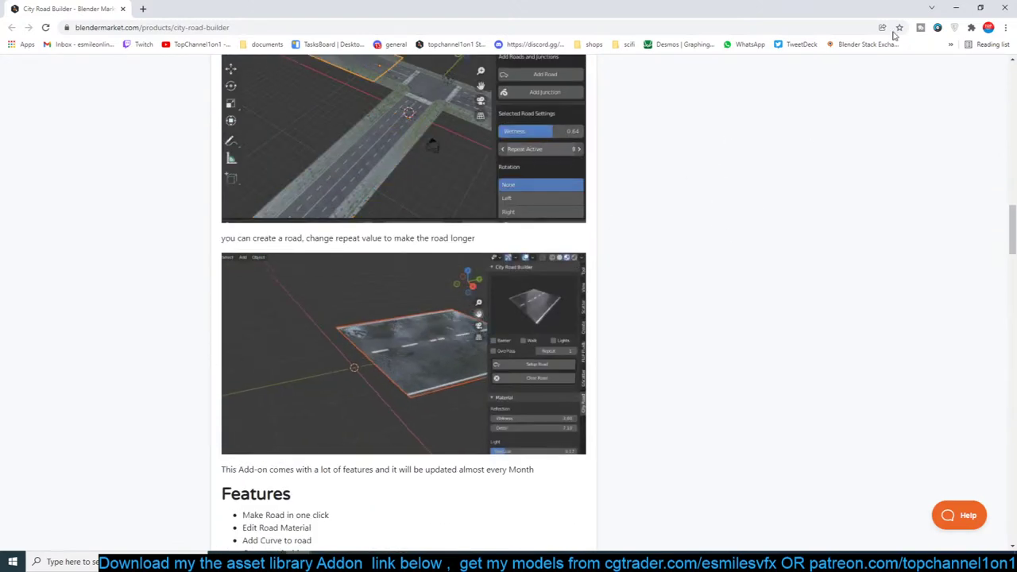
click(1004, 6)
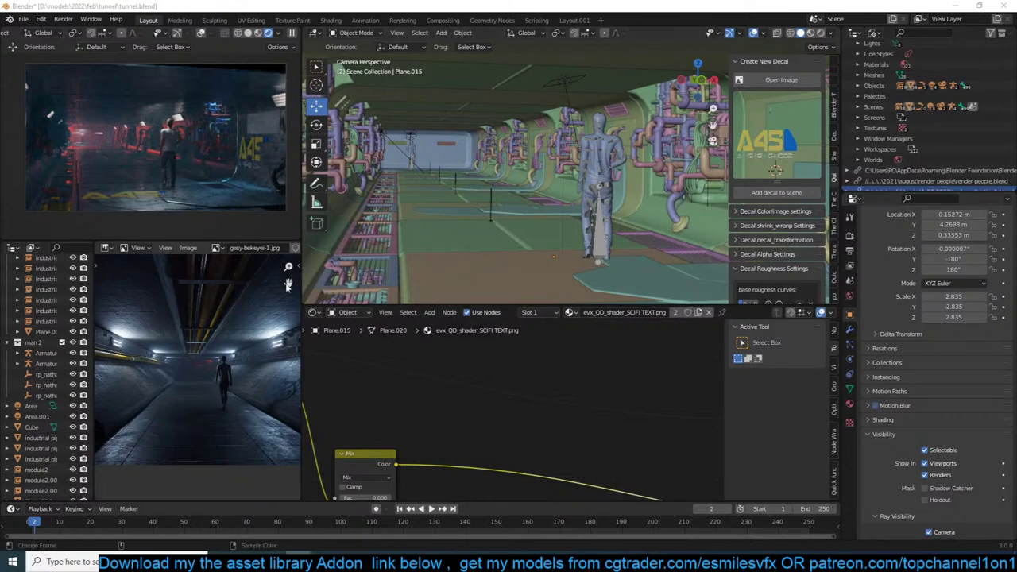
Switch to Discord and look through the community renders in the general channel, from the spaceship and arch models to the teal plant capsule.
key(alt+Tab)
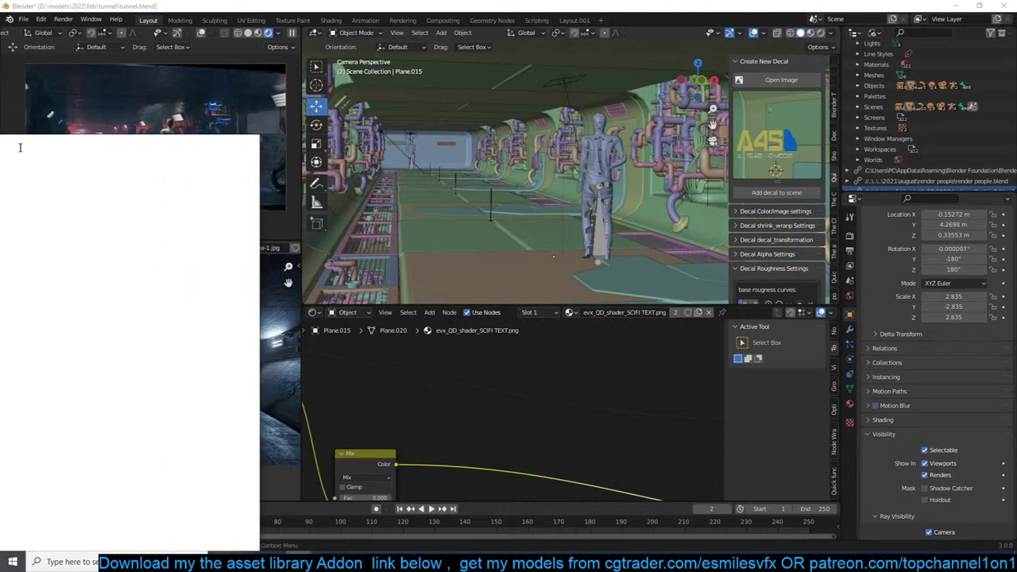
scroll(349, 295, up, 3)
scroll(353, 294, down, 8)
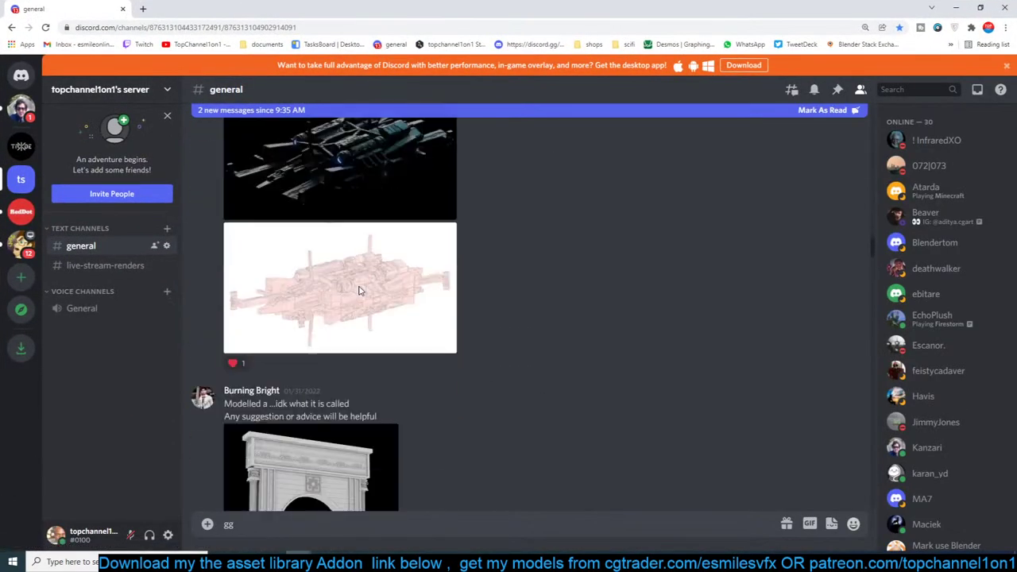
scroll(358, 290, up, 10)
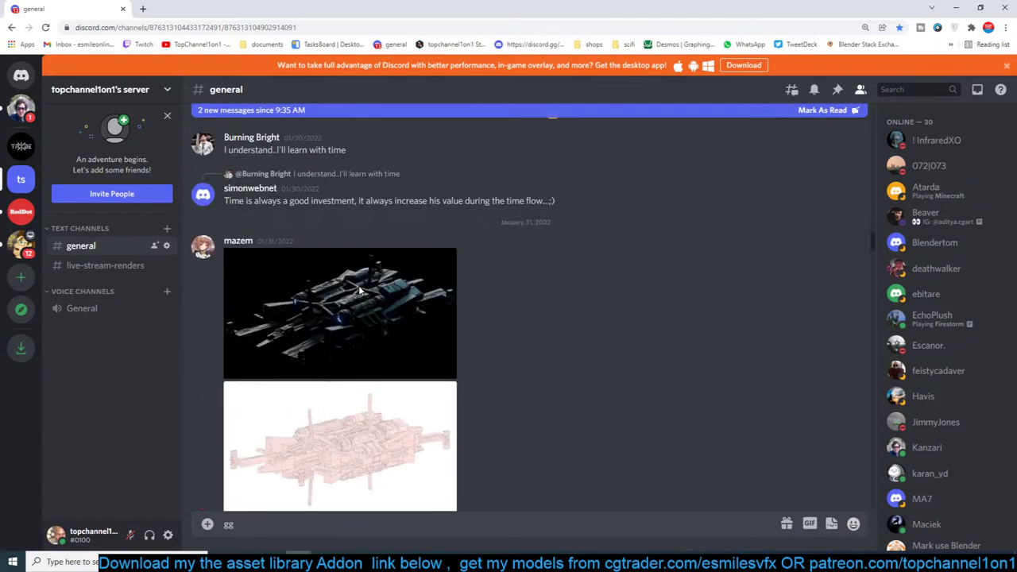
scroll(359, 290, down, 4)
scroll(358, 291, down, 10)
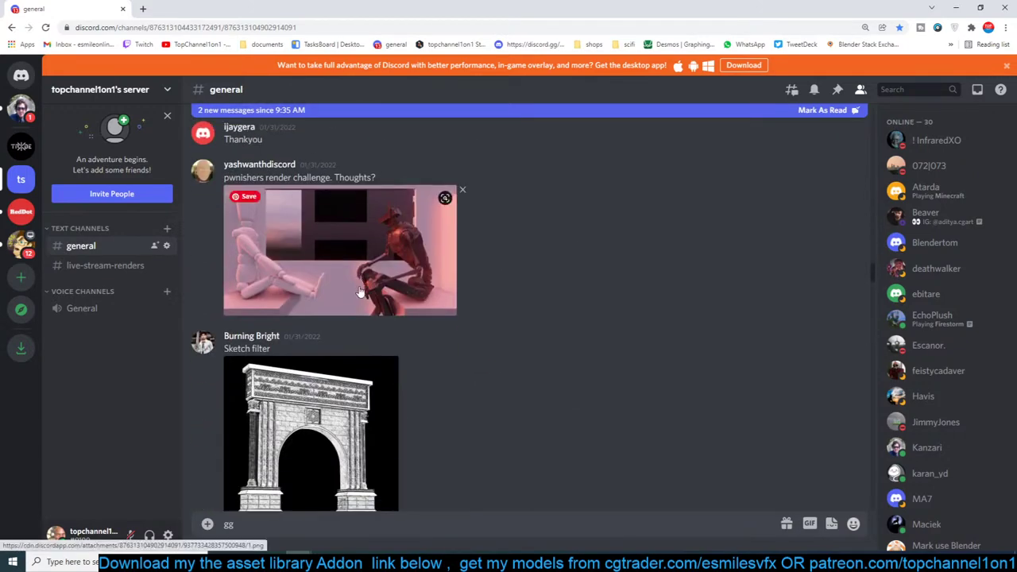
scroll(359, 291, down, 10)
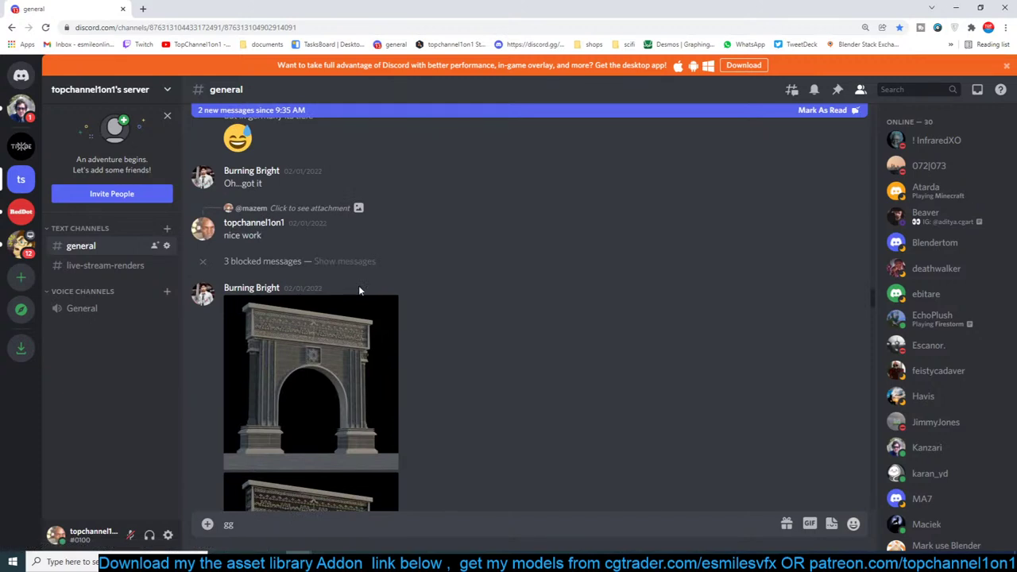
scroll(358, 291, down, 10)
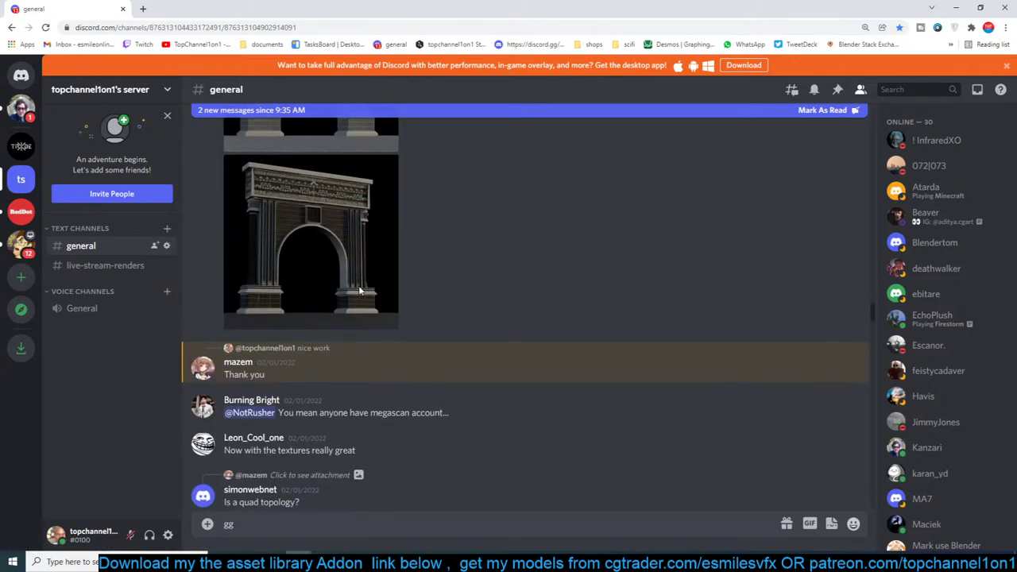
scroll(358, 291, down, 10)
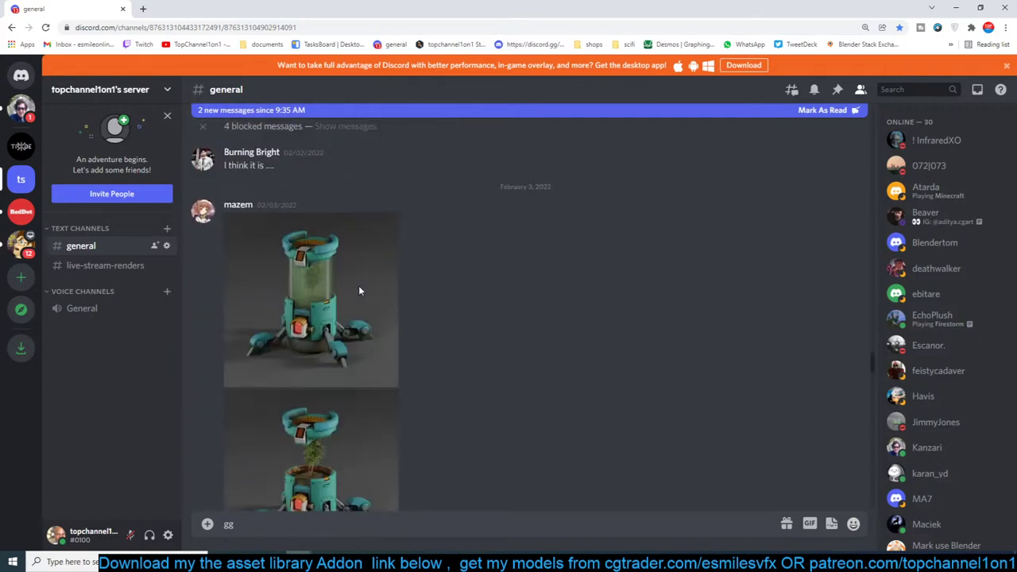
scroll(359, 291, down, 3)
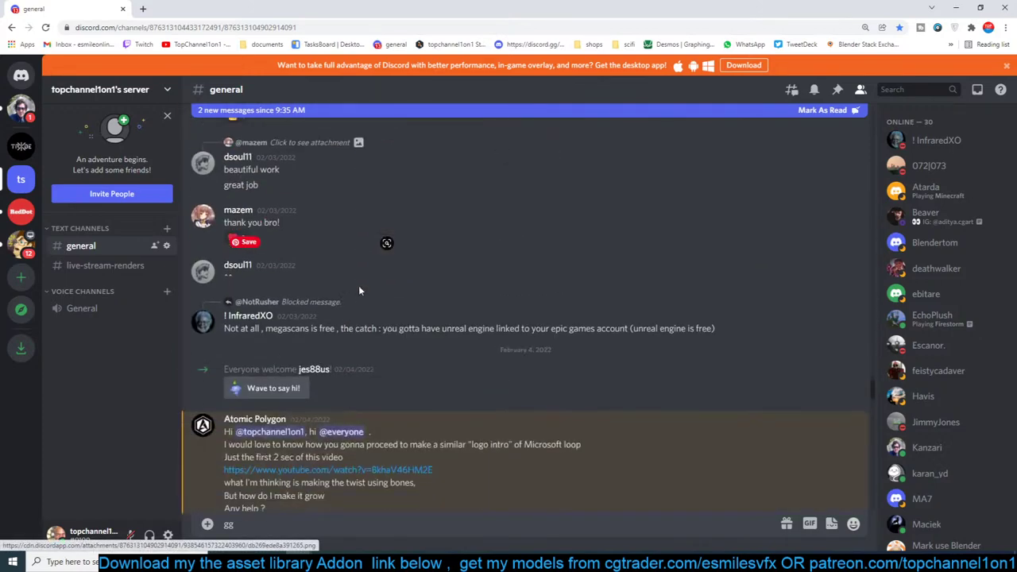
Enlarge and close the first teal plant capsule render, and skim the channel's following messages down to the latest conversation.
scroll(359, 291, up, 5)
scroll(366, 312, up, 3)
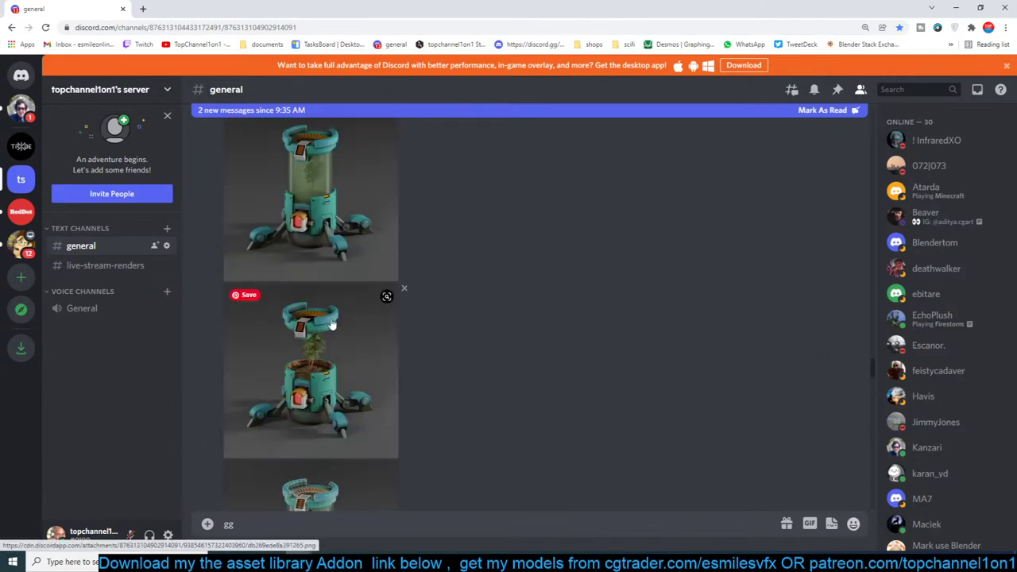
click(309, 169)
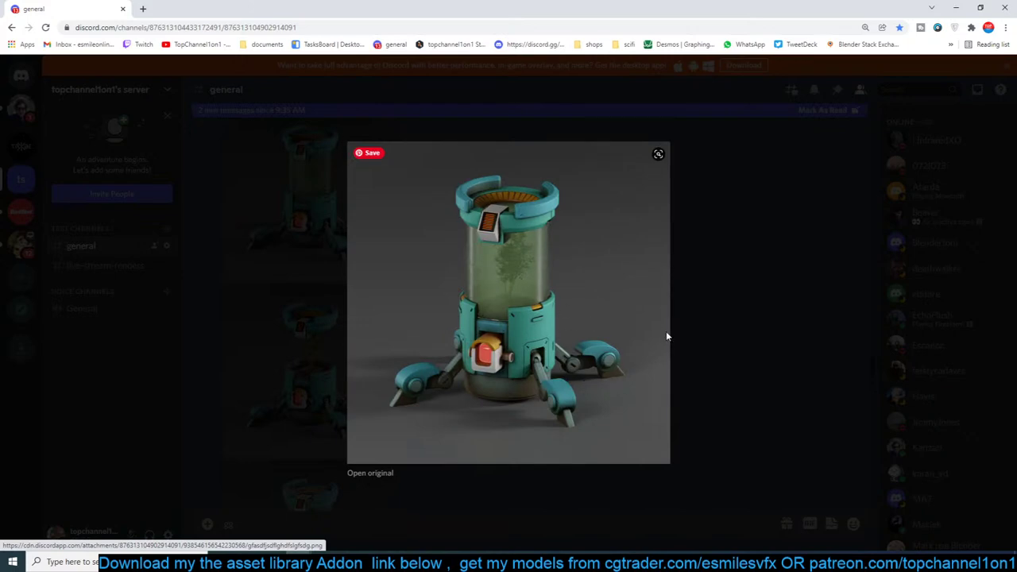
click(712, 309)
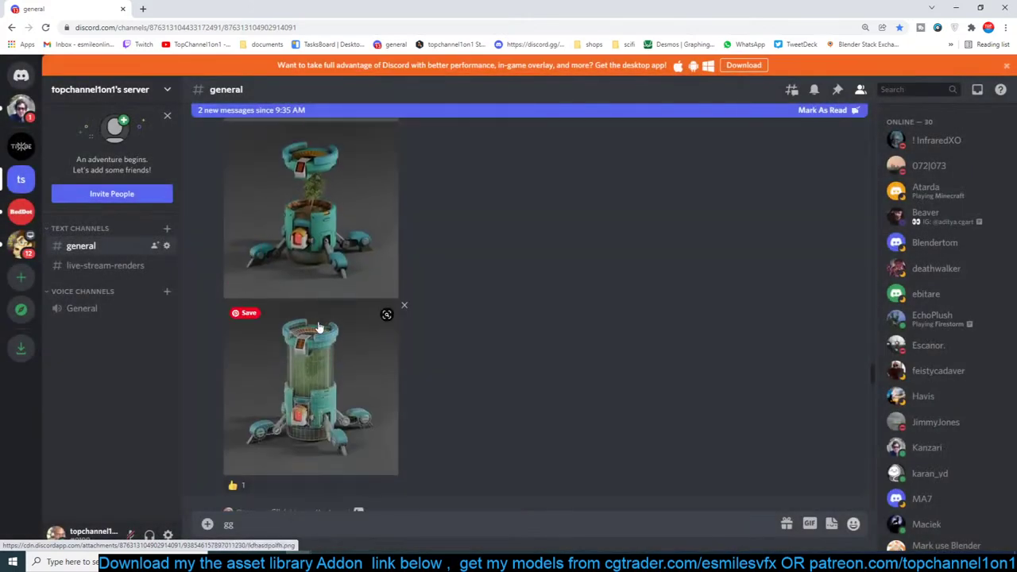
scroll(313, 337, down, 6)
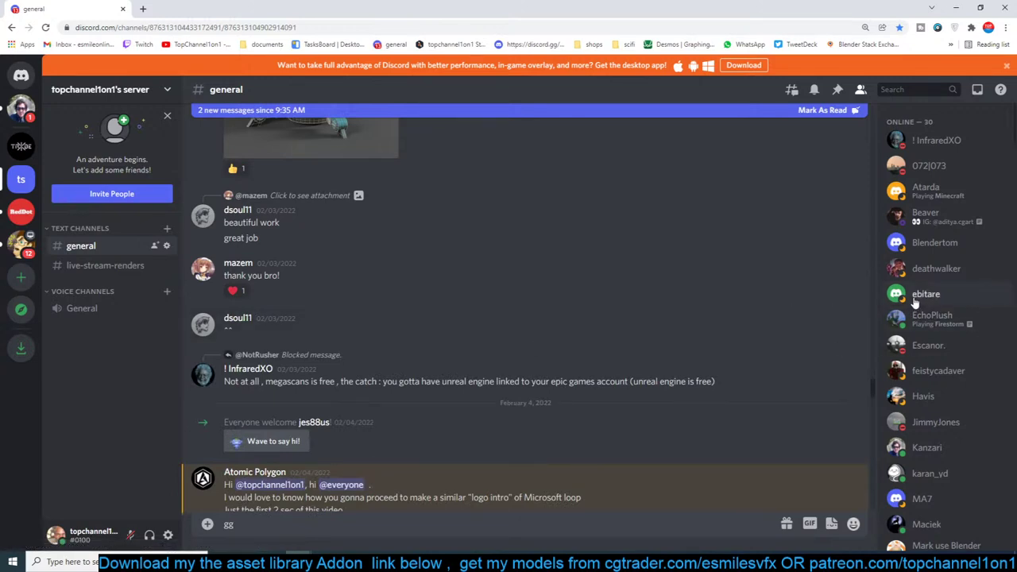
scroll(627, 374, down, 3)
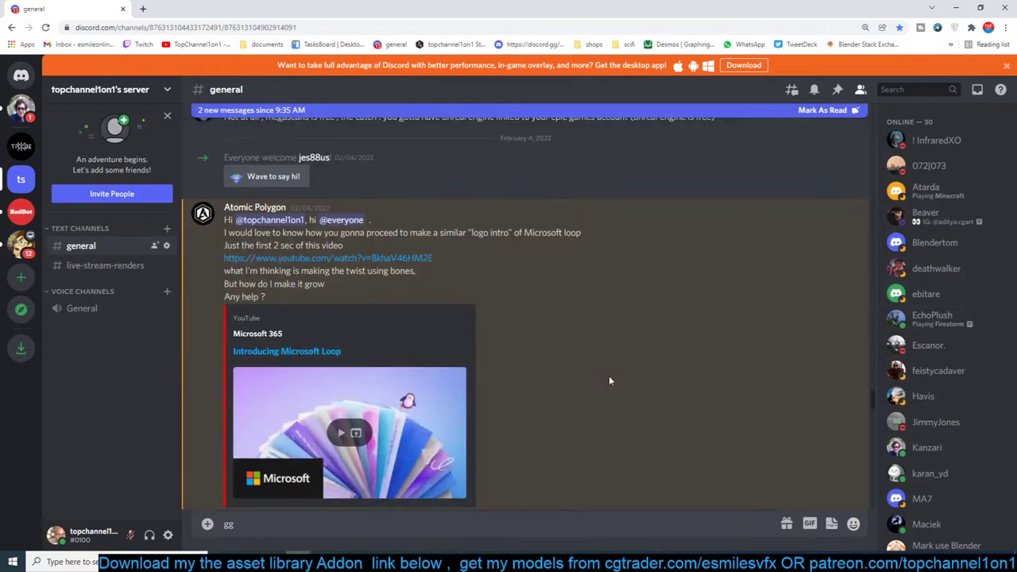
scroll(609, 380, down, 8)
scroll(609, 380, down, 5)
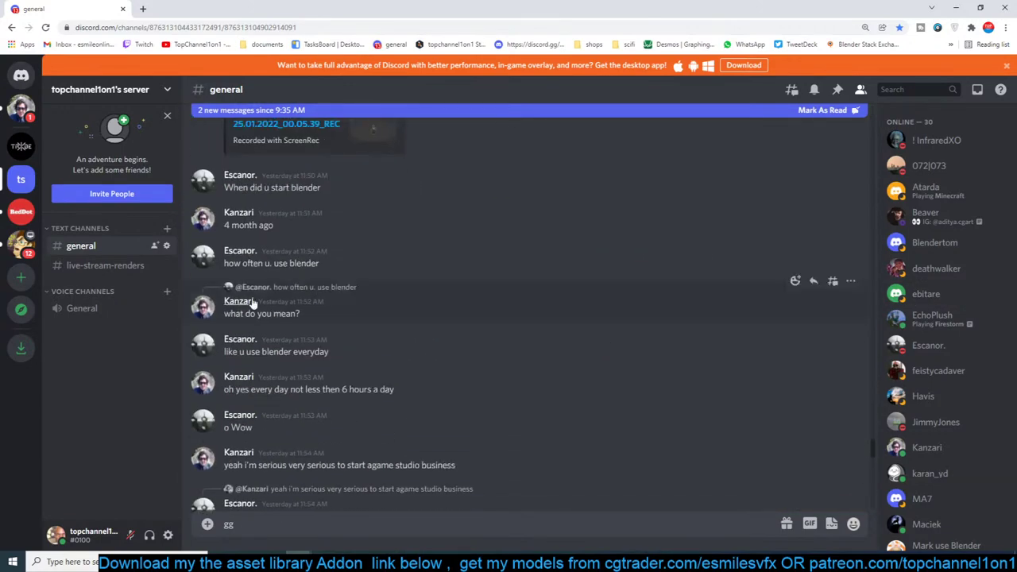
Create a public text channel named live-stream-artwork-critic-and-tips on the topchannel1on1 server.
click(167, 228)
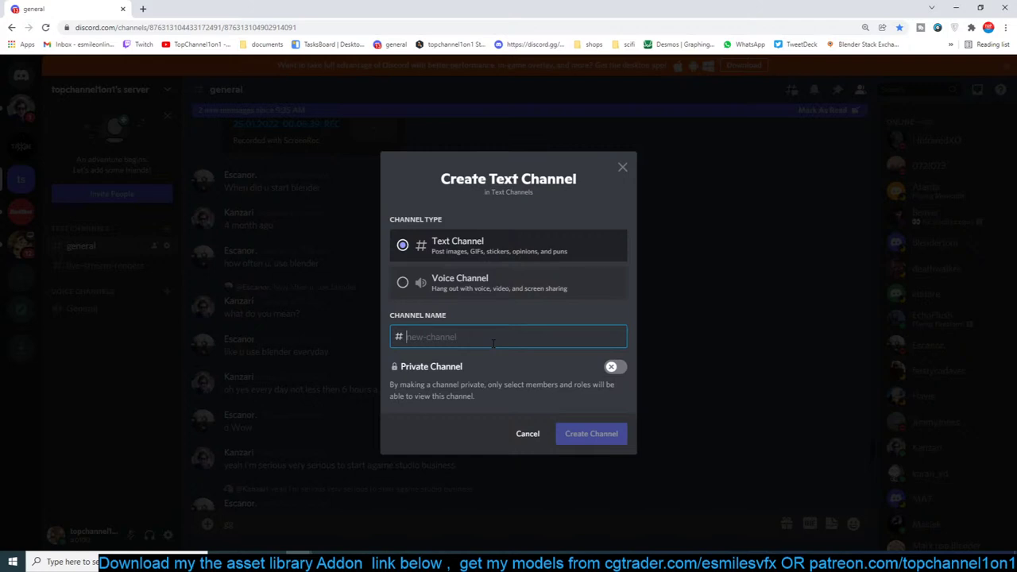
text(live-)
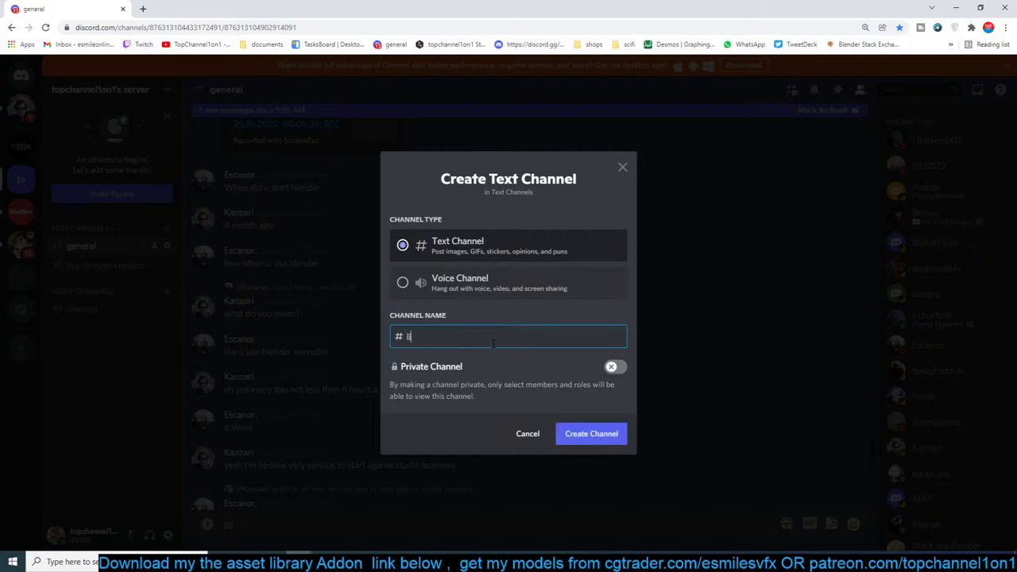
text(stream-arwork-critic-and-tips)
right_click(477, 339)
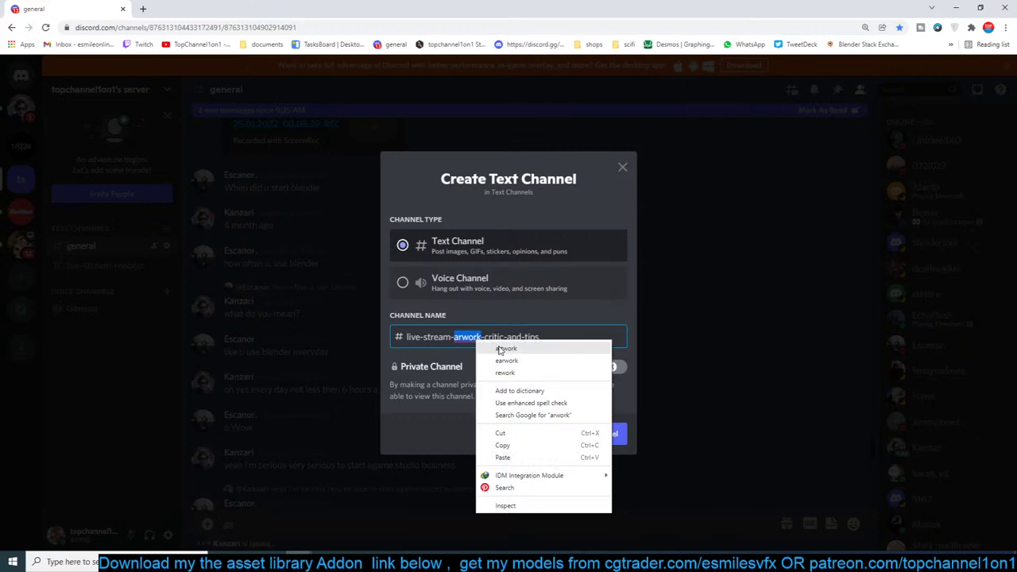
click(493, 348)
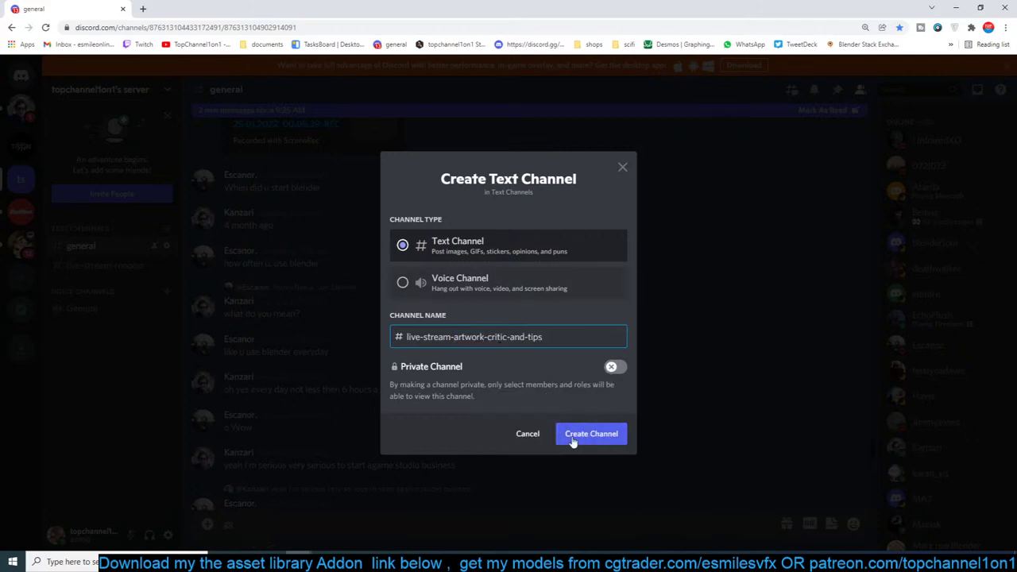
click(589, 441)
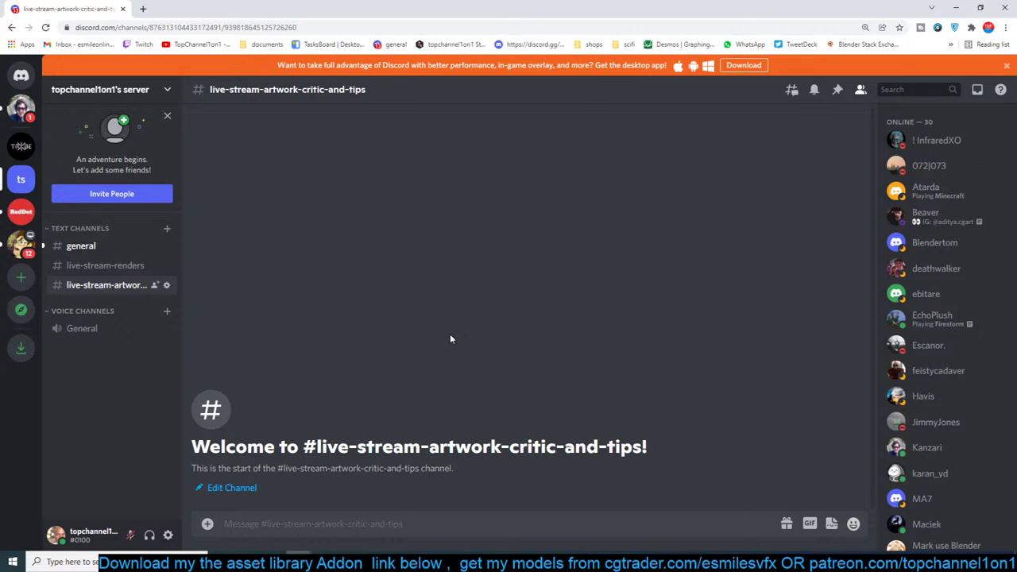
Open evermotion.org in a new browser tab and look over its home page.
click(143, 8)
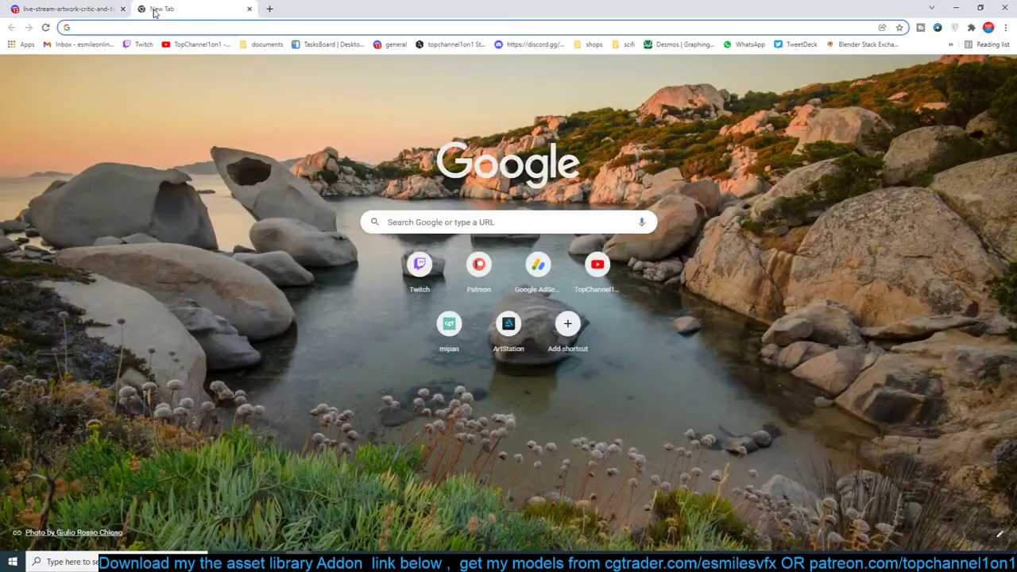
text(ev)
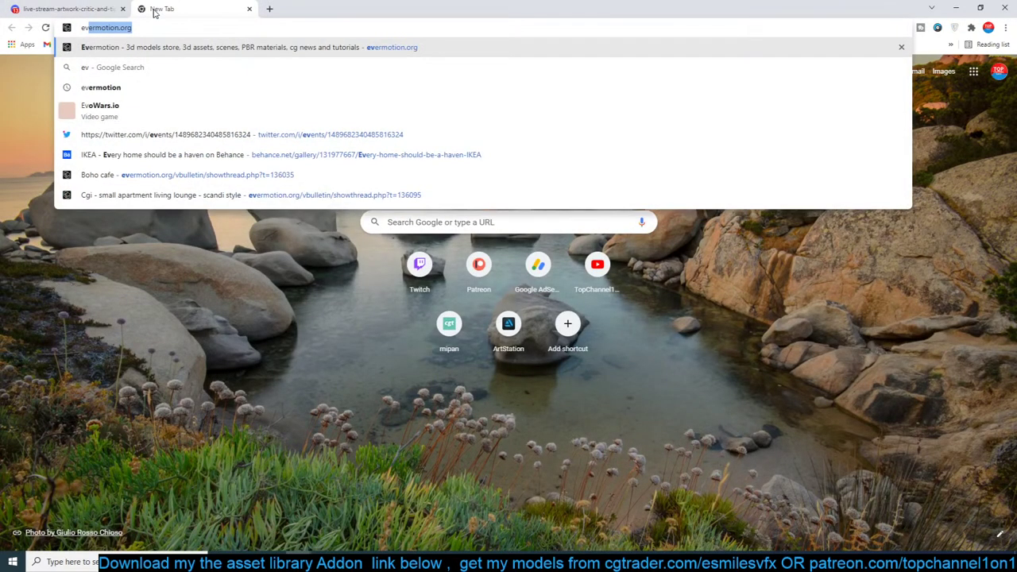
key(Return)
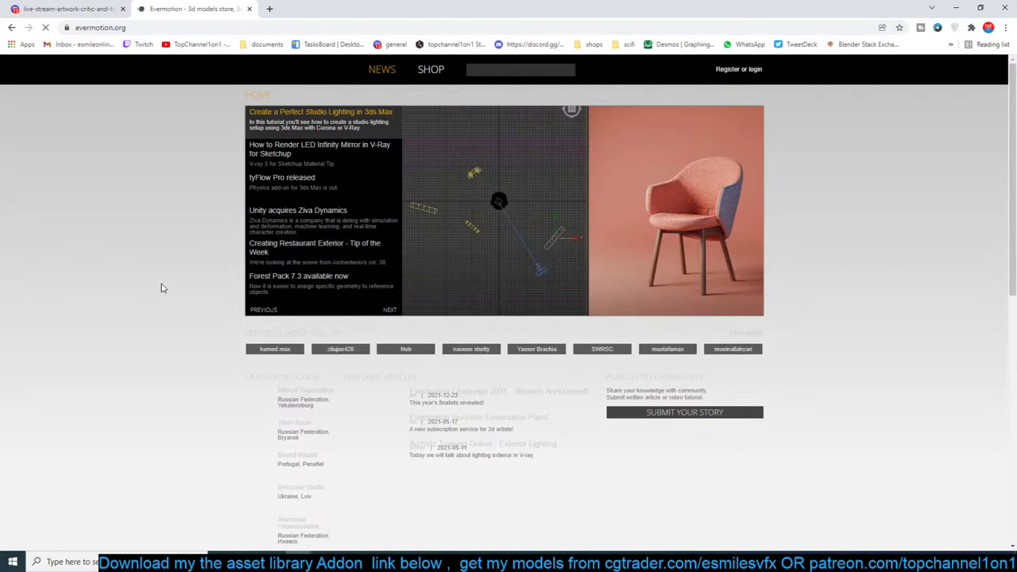
scroll(161, 288, down, 10)
scroll(161, 288, up, 10)
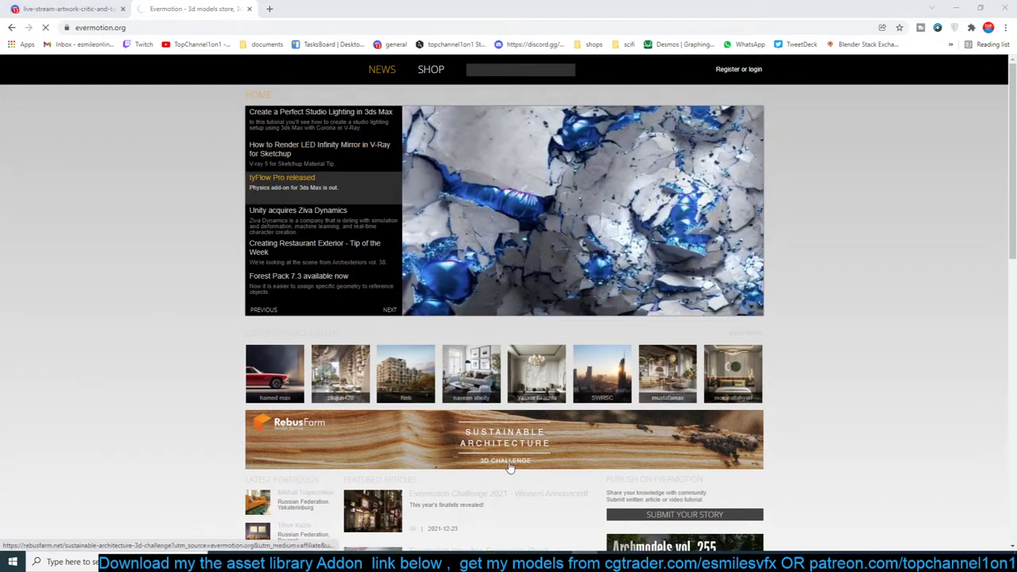
Switch back to Blender and set the final render's sampling time limit to 15 min.
mouse_move(528, 563)
click(496, 521)
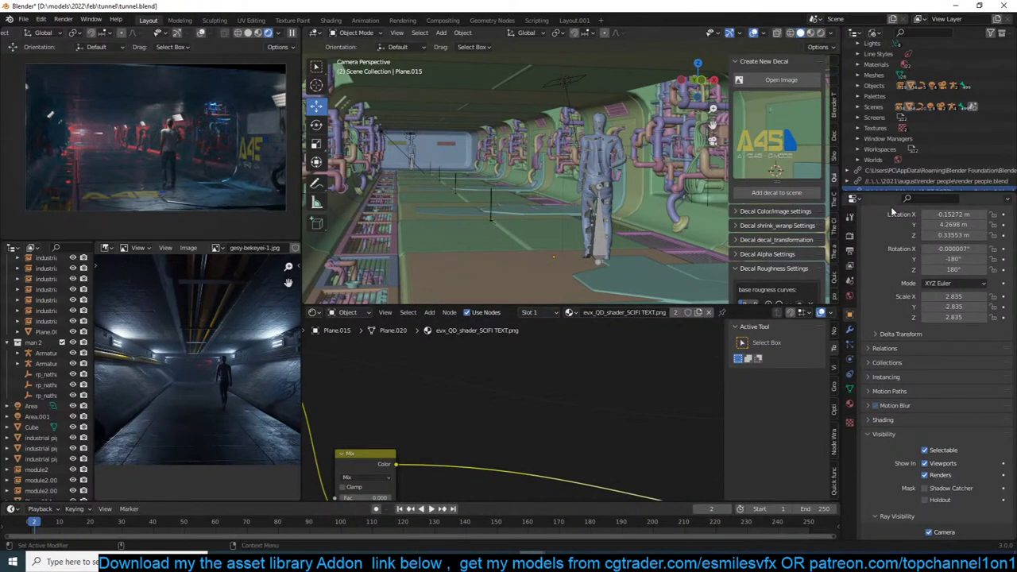
click(849, 235)
click(958, 359)
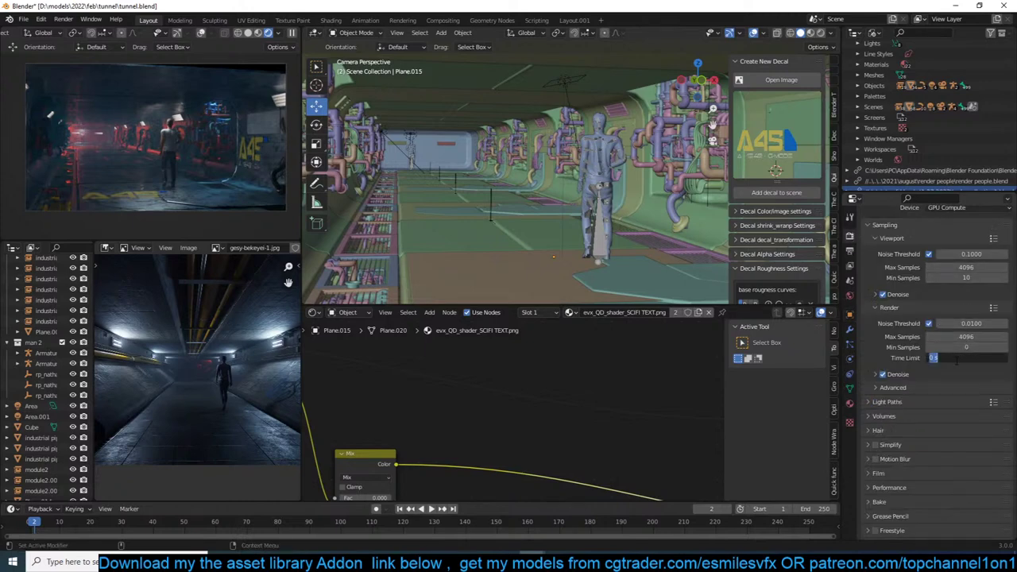
text(15min)
key(BackSpace)
key(BackSpace)
key(BackSpace)
text(min)
key(Return)
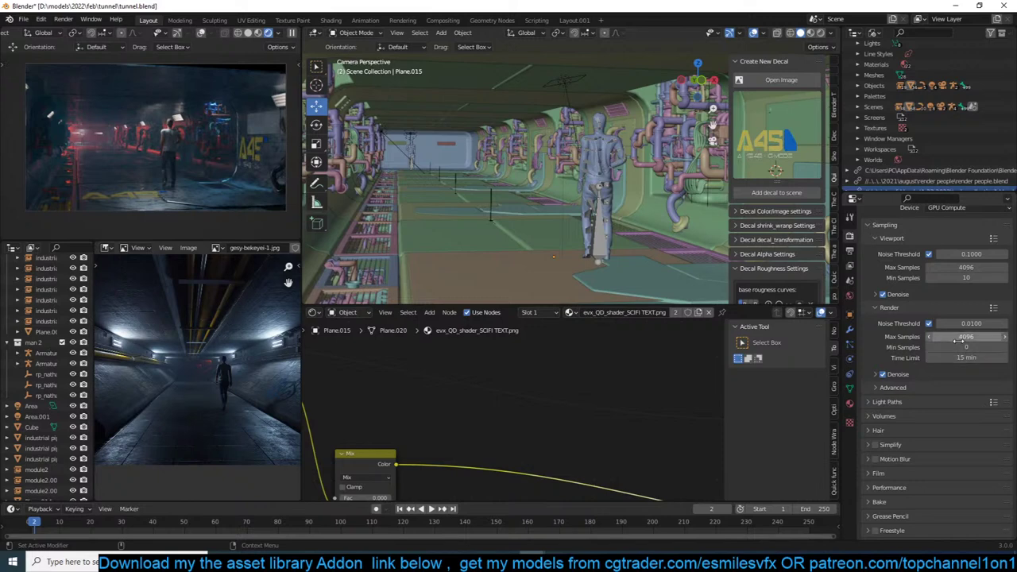
Double the final render's maximum samples by entering 4096*2.
double_click(944, 336)
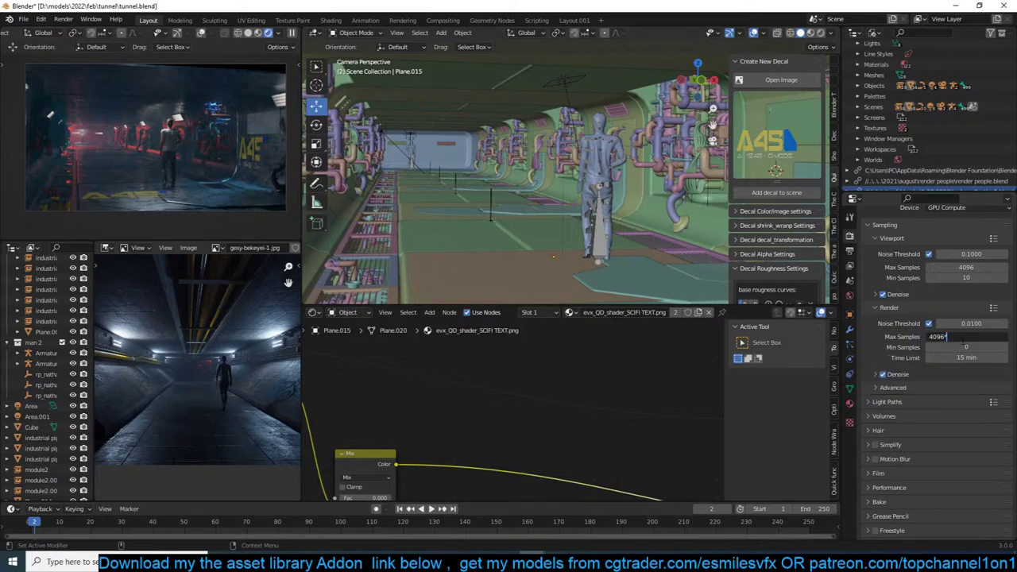
text(*23)
key(Return)
double_click(980, 337)
key(ctrl+a)
text(4096*2)
key(Return)
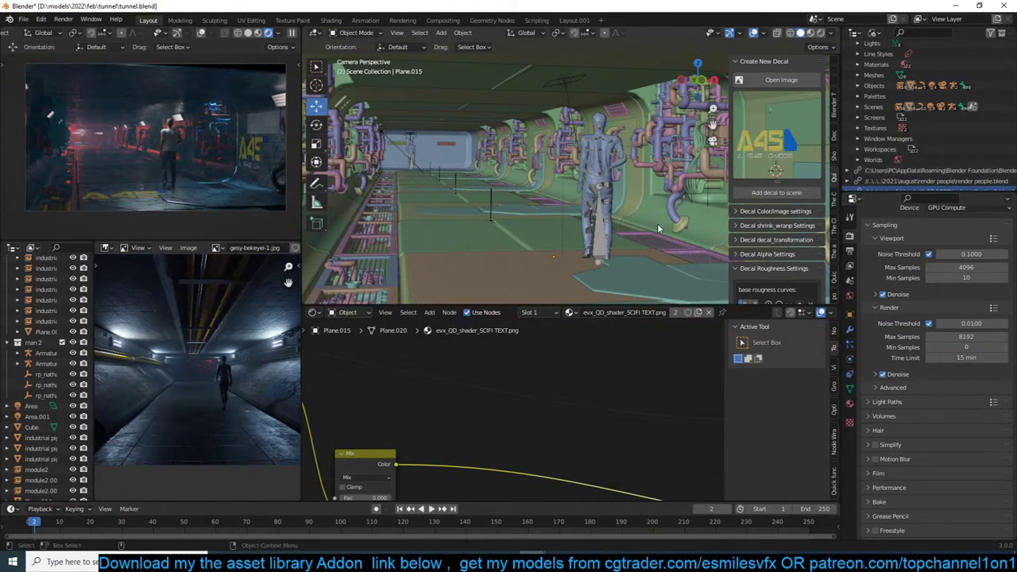
Select the volume cube surrounding the tunnel and view its Principled Volume shader settings.
scroll(657, 223, down, 8)
click(646, 260)
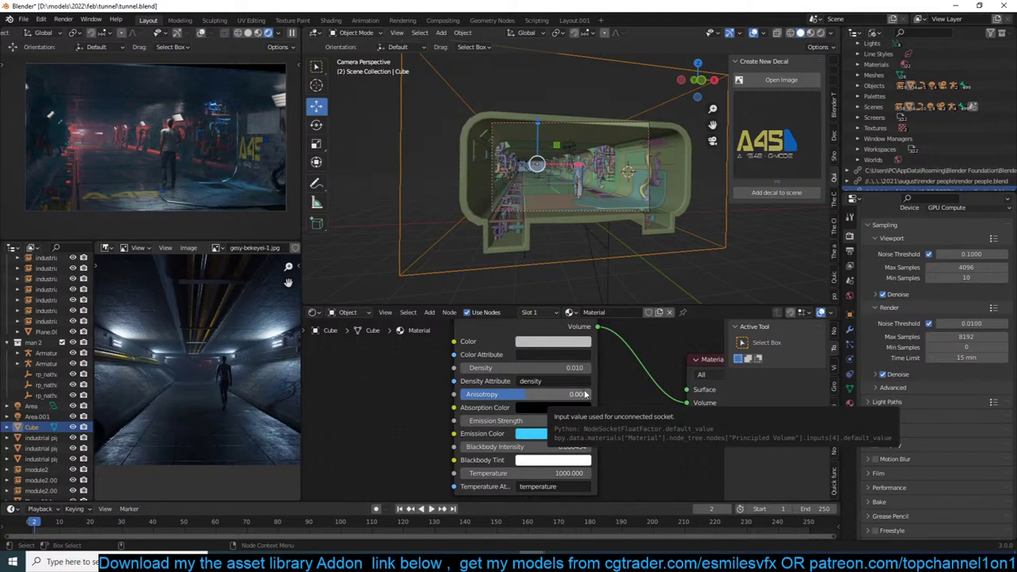
Return to the browser window holding the Evermotion page and close its Discord tab.
mouse_move(304, 552)
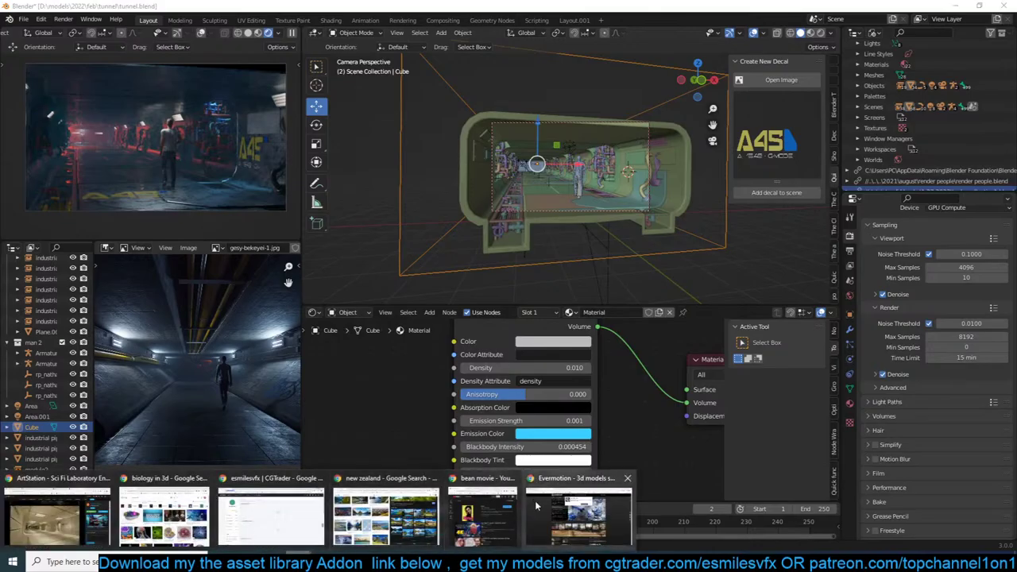
click(534, 500)
click(105, 7)
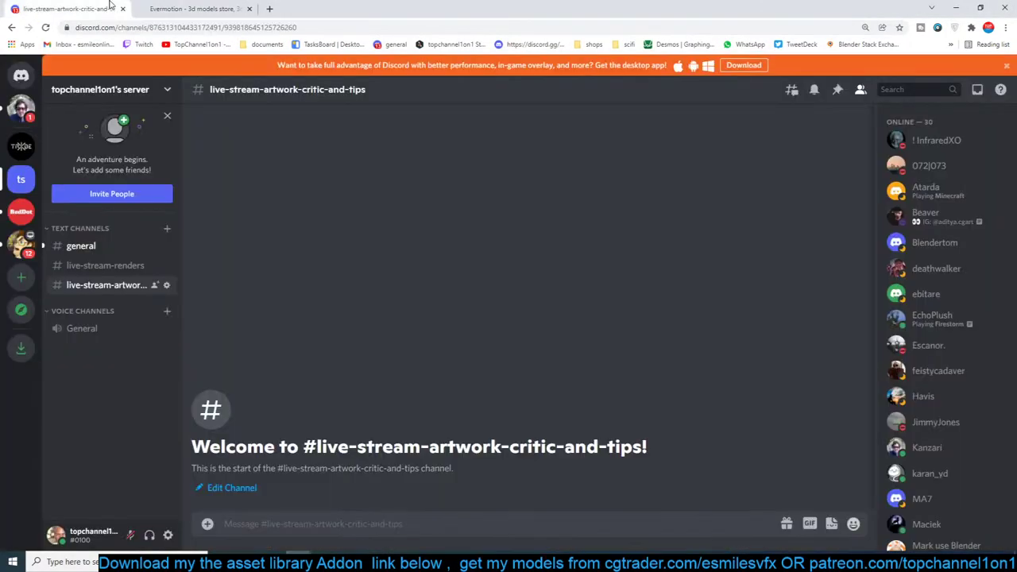
click(122, 8)
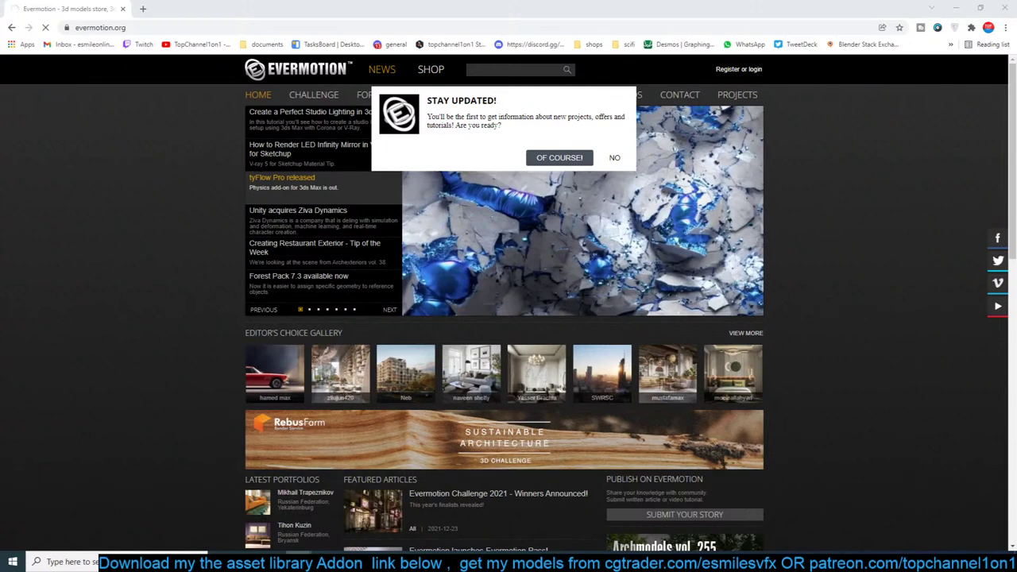
Bring up the RedDot server's general channel in Discord and look through its posts about music playback.
drag(0, 5, 349, 0)
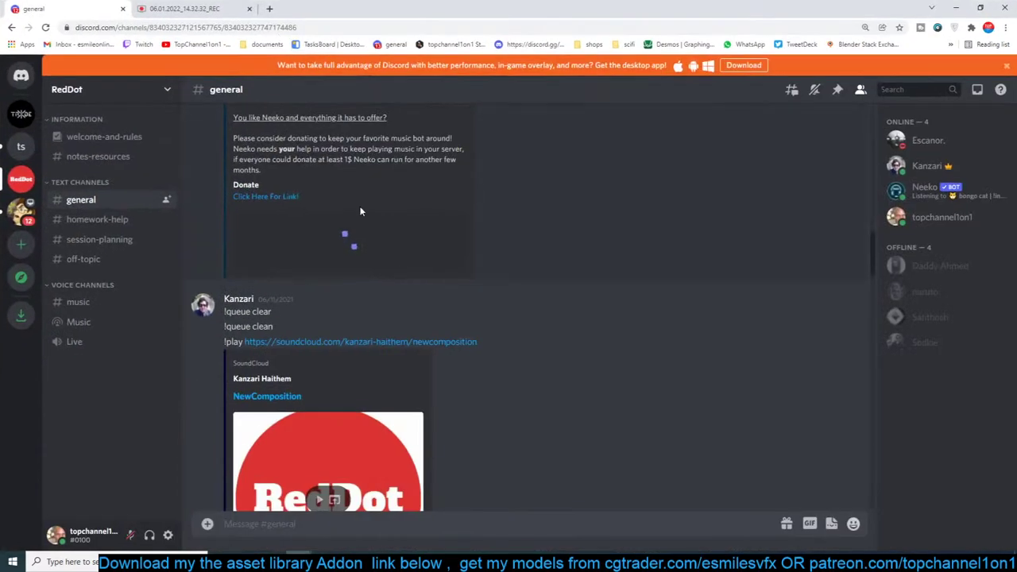
scroll(361, 212, down, 6)
scroll(363, 225, up, 6)
scroll(497, 293, down, 2)
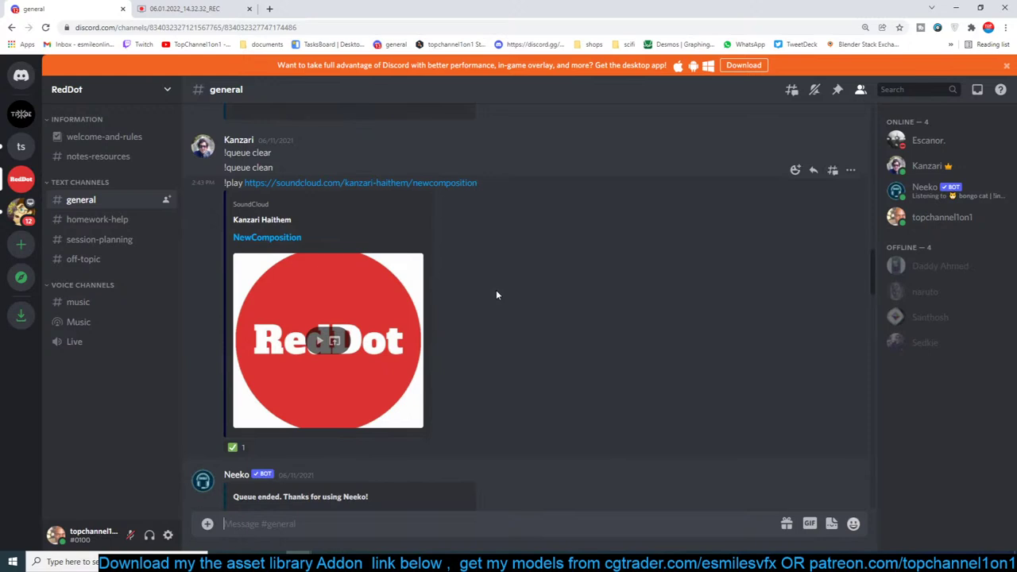
scroll(539, 250, down, 1)
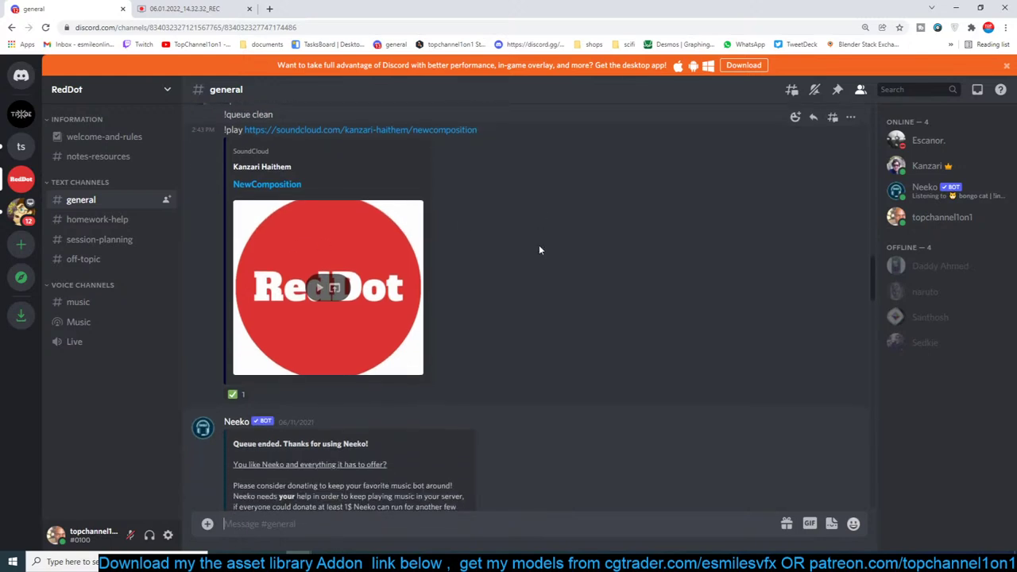
Read through the RedDot general channel from the SoundCloud playback posts down to the latest YouTube music requests.
scroll(540, 250, up, 3)
scroll(539, 250, down, 2)
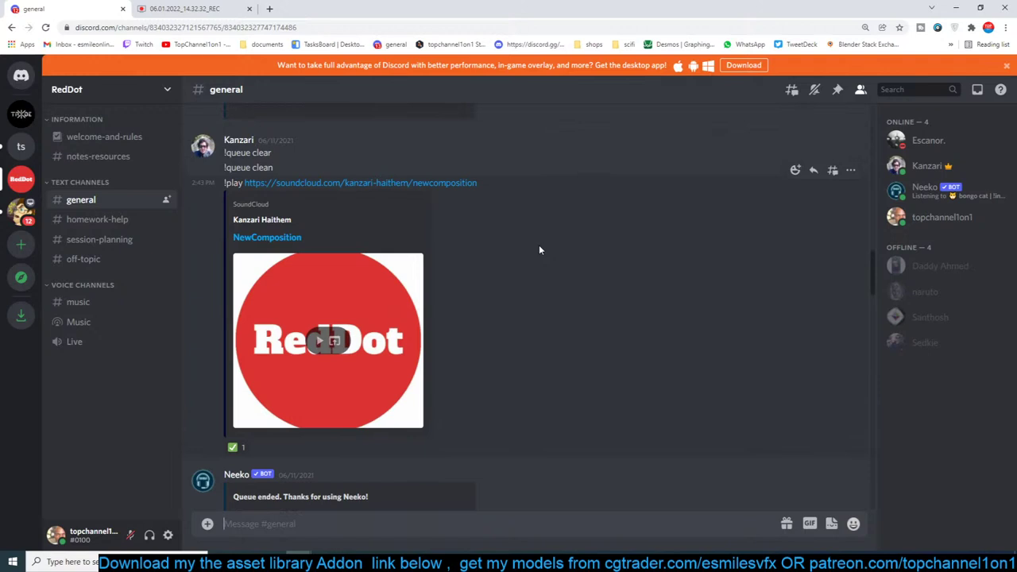
scroll(539, 245, down, 2)
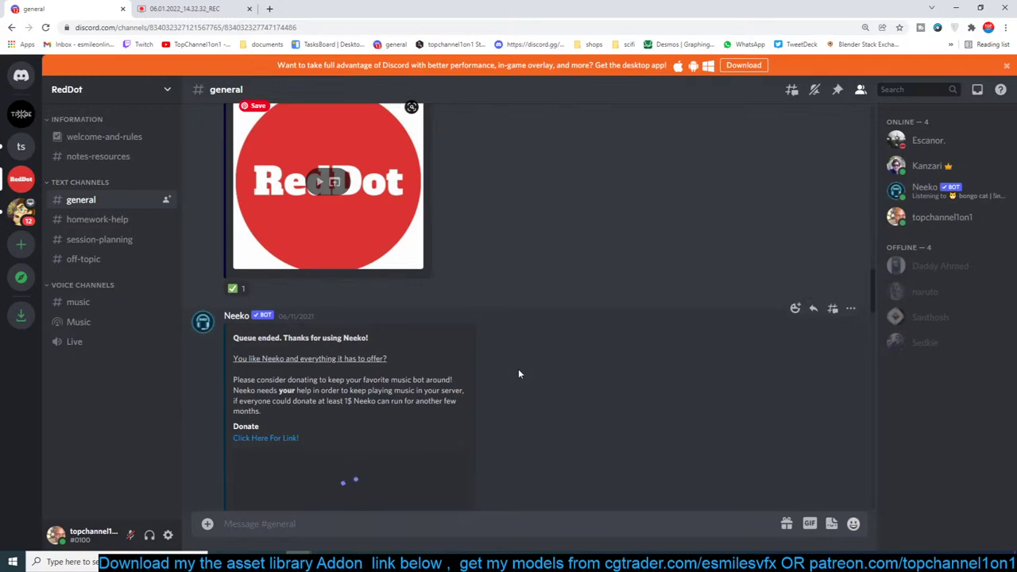
scroll(521, 375, down, 3)
scroll(523, 387, down, 10)
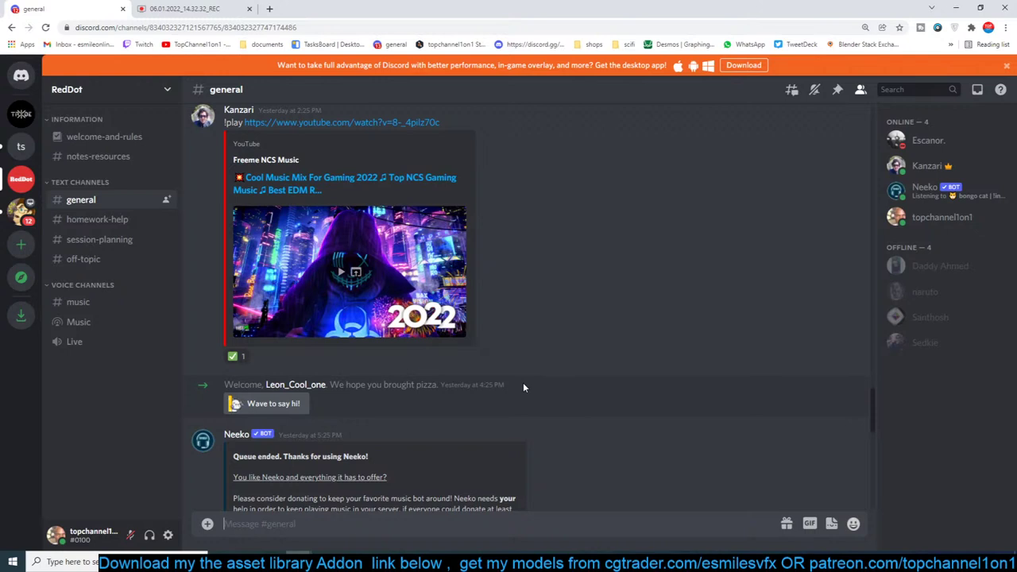
scroll(522, 387, down, 3)
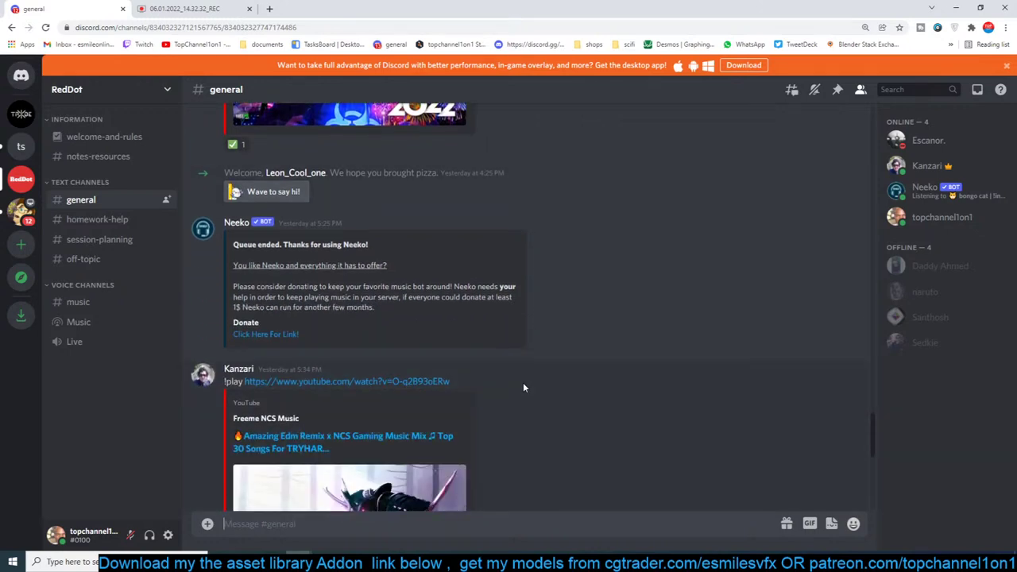
Join the Elonya server from the invite in the ts server's general channel and return to that channel.
click(24, 144)
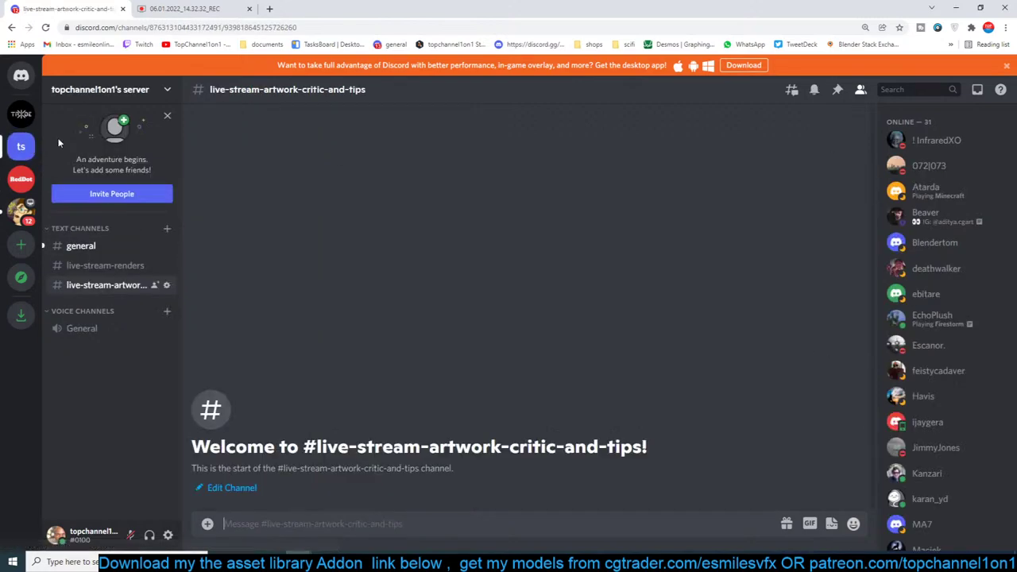
click(107, 253)
scroll(336, 296, down, 3)
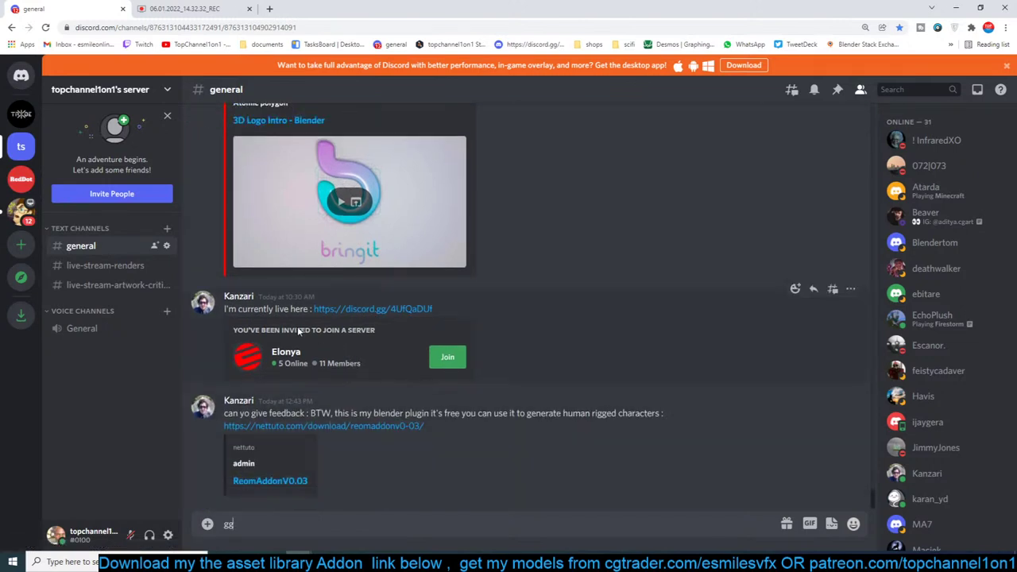
click(448, 357)
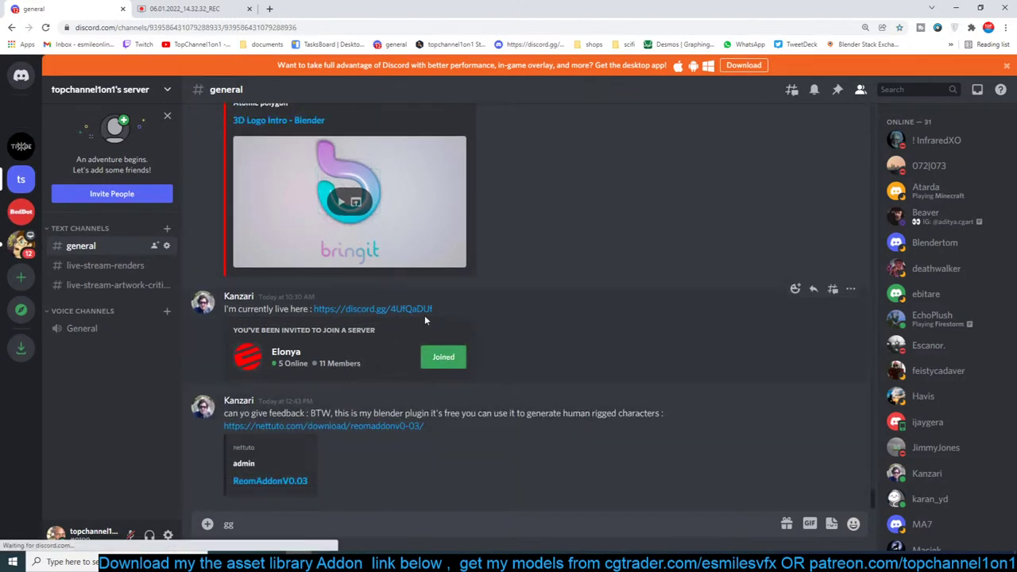
click(20, 179)
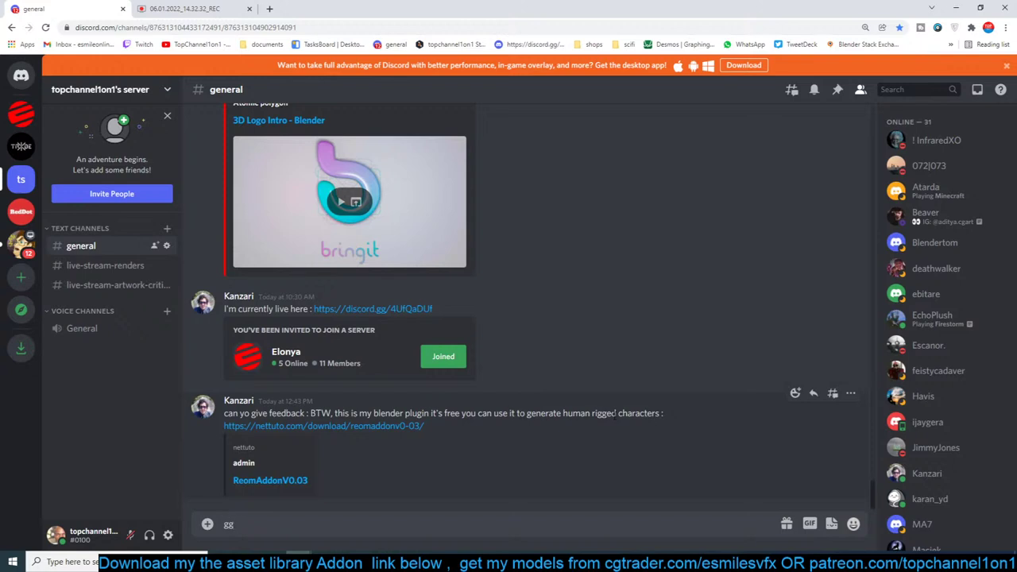
Open the shared ReomAddonV0.03 link and start downloading reom_0.0.3.zip from its nettuto page.
click(377, 428)
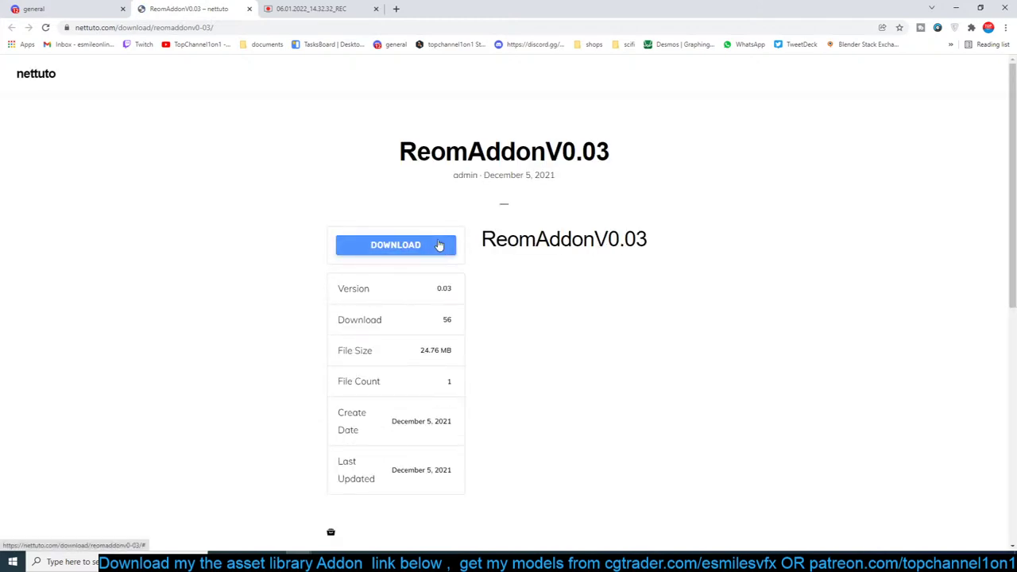
click(439, 246)
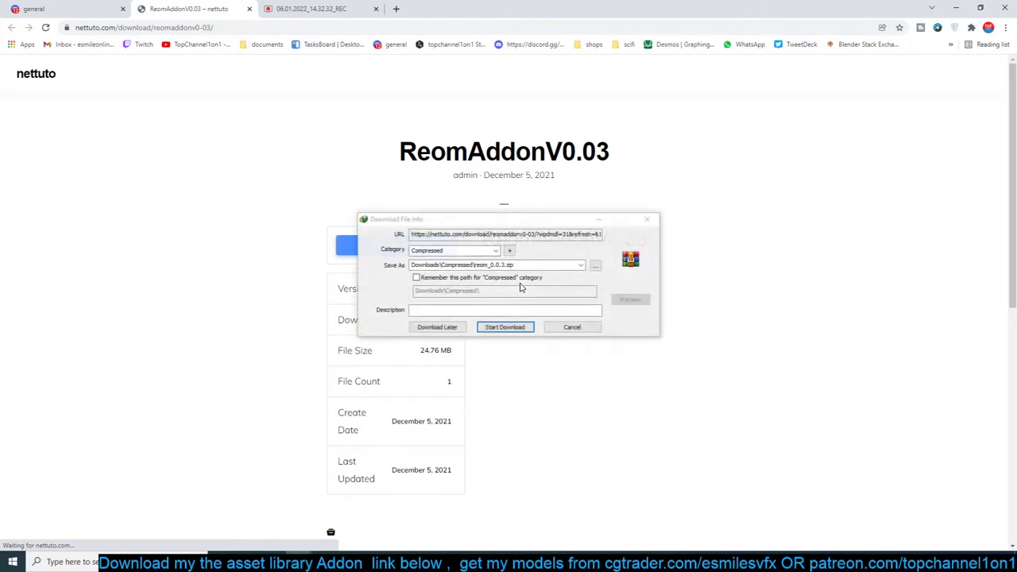
click(501, 328)
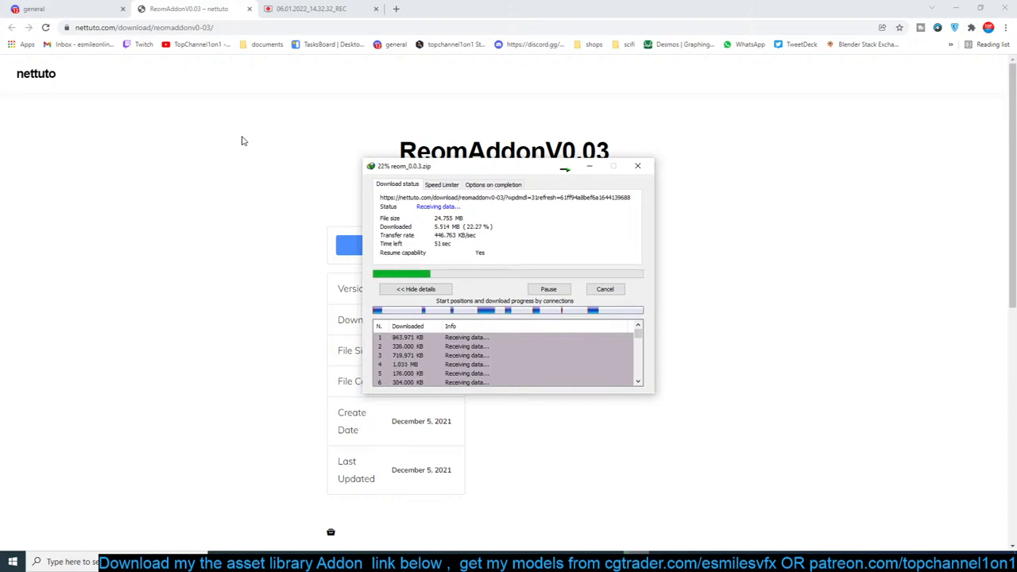
click(243, 139)
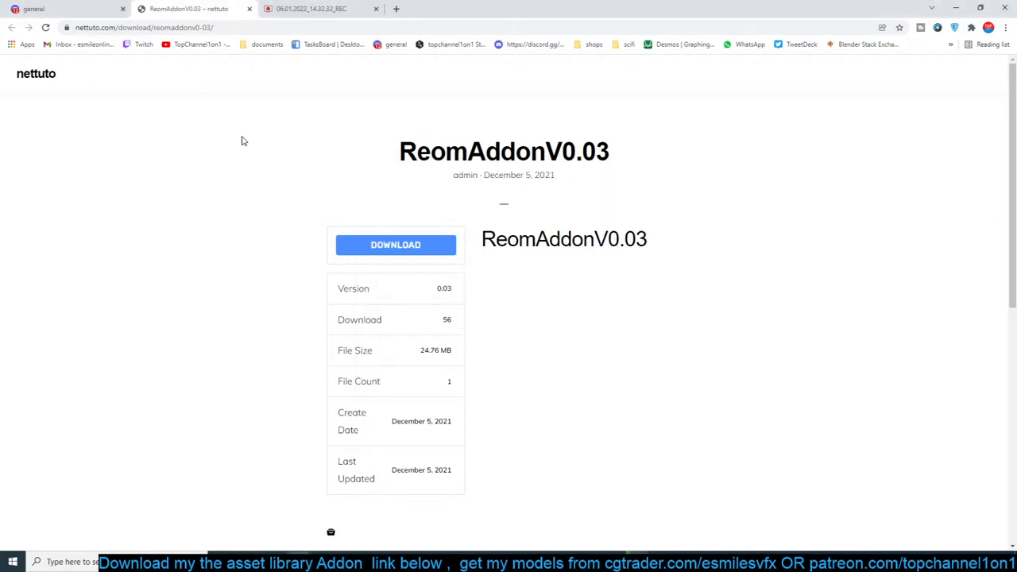
Look at the 06.01.2022_14.32.32_REC recording page in ScreenRec and close its tab.
click(118, 12)
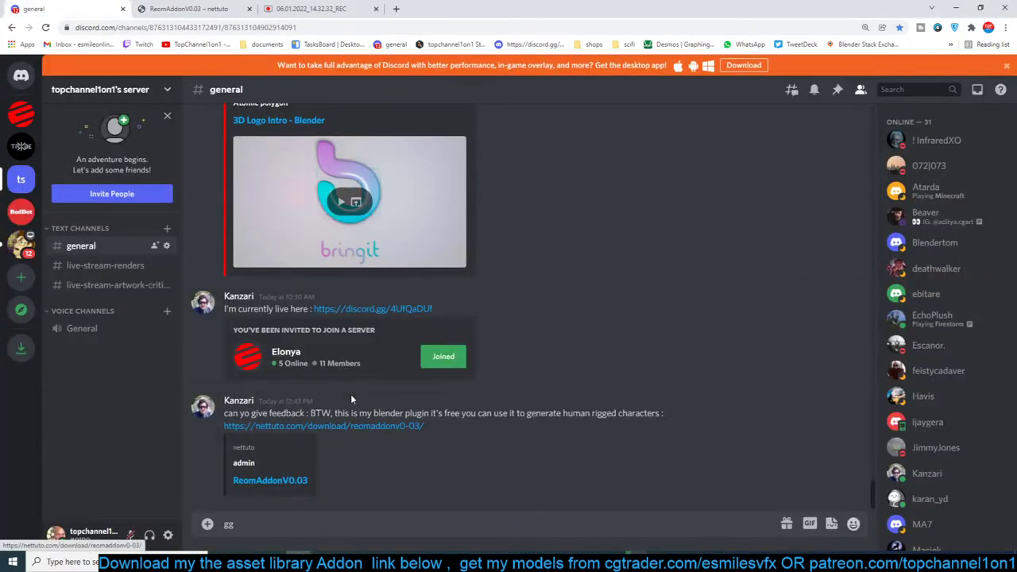
click(314, 8)
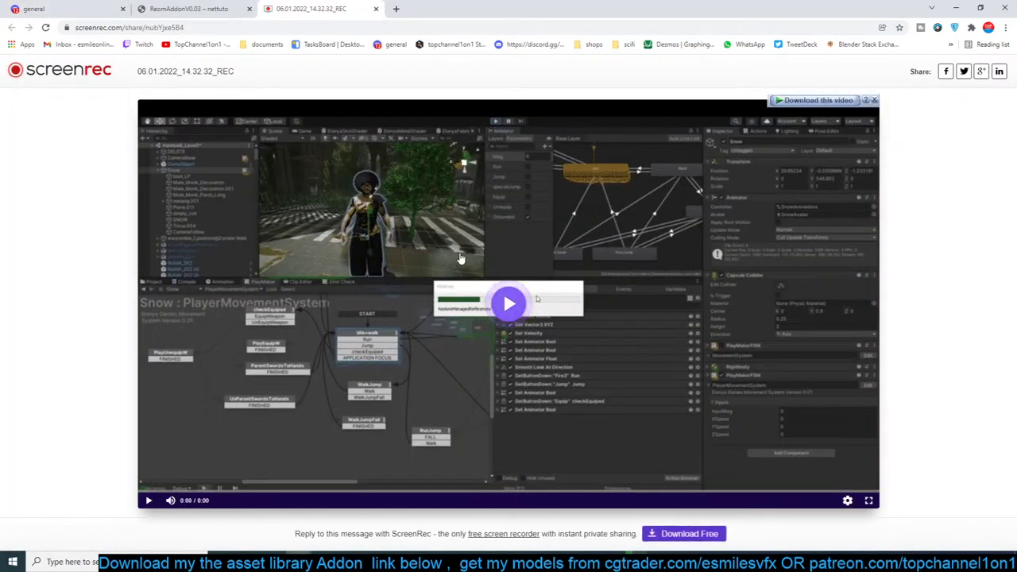
click(225, 3)
click(377, 10)
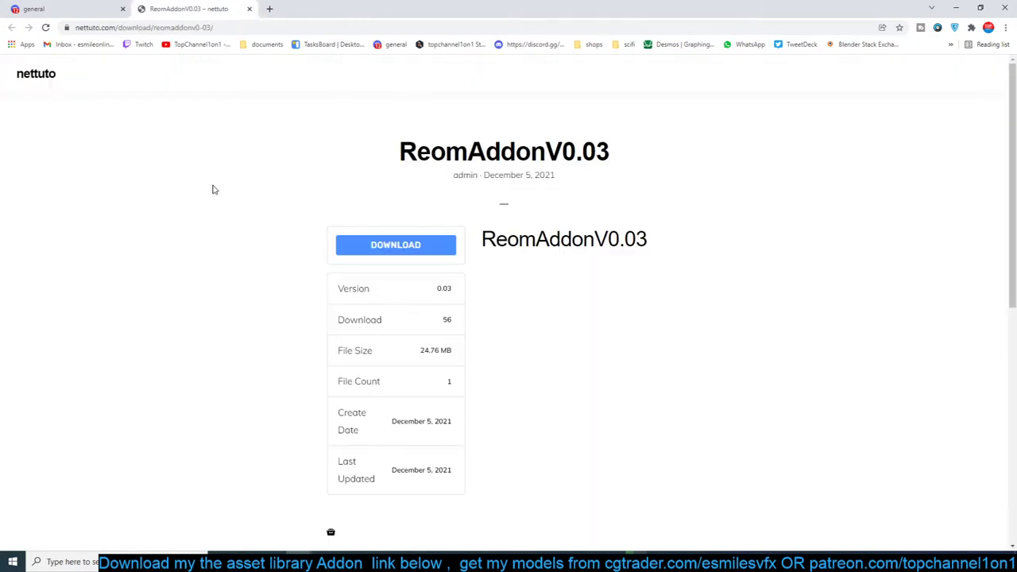
Look over the ReomAddonV0.03 page and check the progress of the reom_0.0.3.zip download.
scroll(338, 381, down, 1)
scroll(339, 381, down, 5)
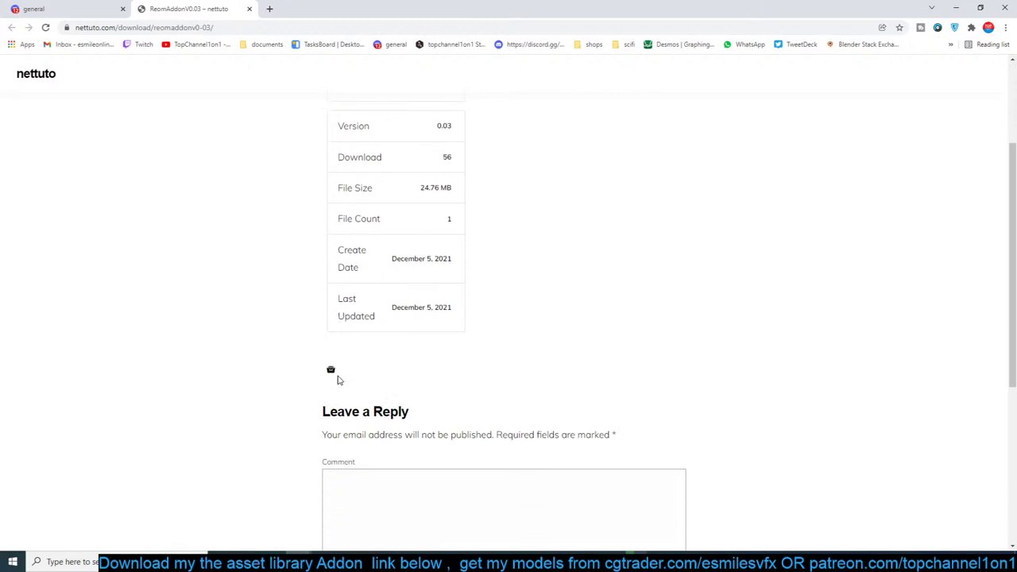
scroll(338, 380, up, 6)
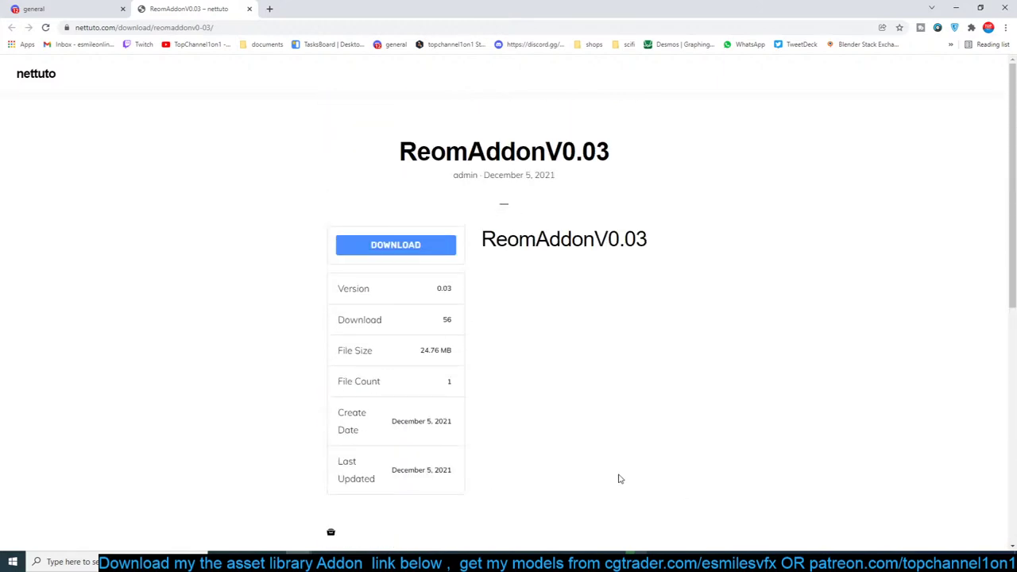
key(alt+Tab)
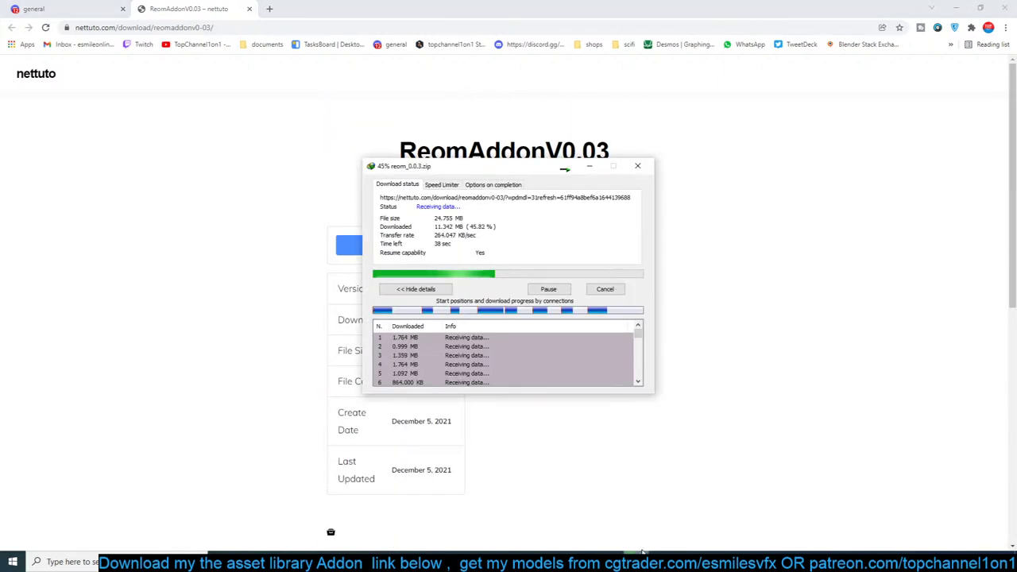
click(228, 304)
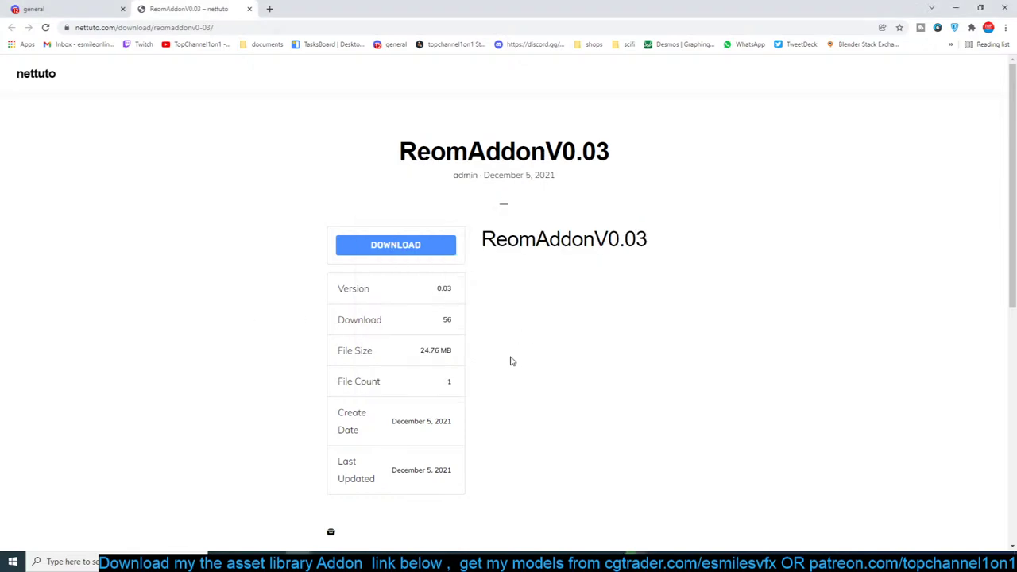
Reply "hey you here" to the Discord message asking for feedback on the Blender human character plugin.
click(80, 8)
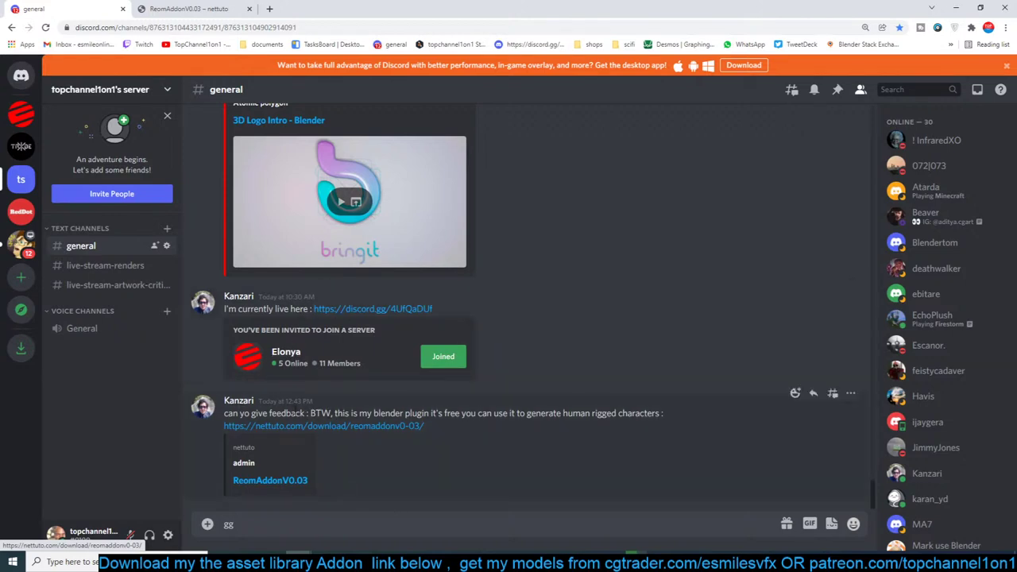
click(812, 393)
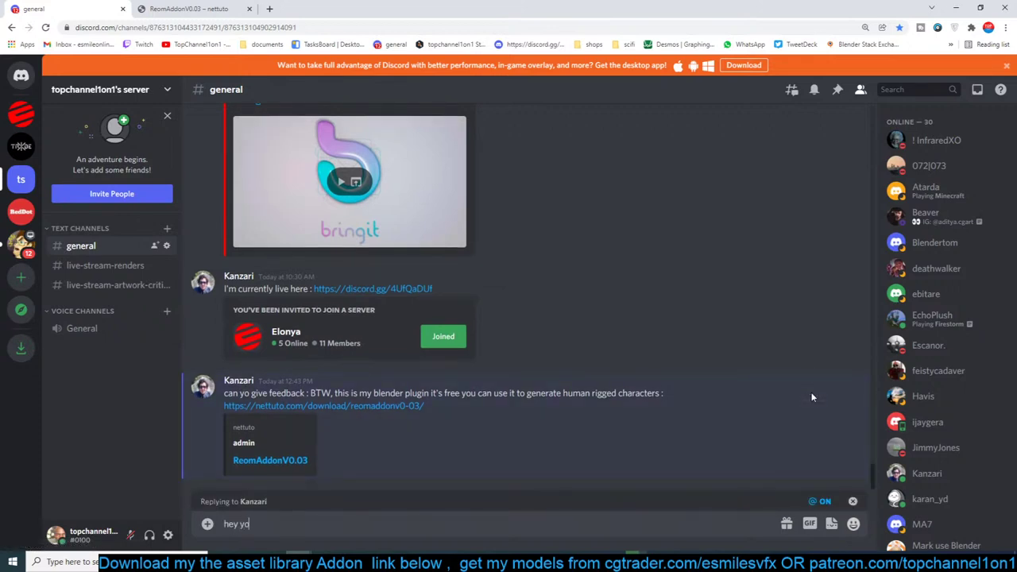
text(hey you here)
key(Return)
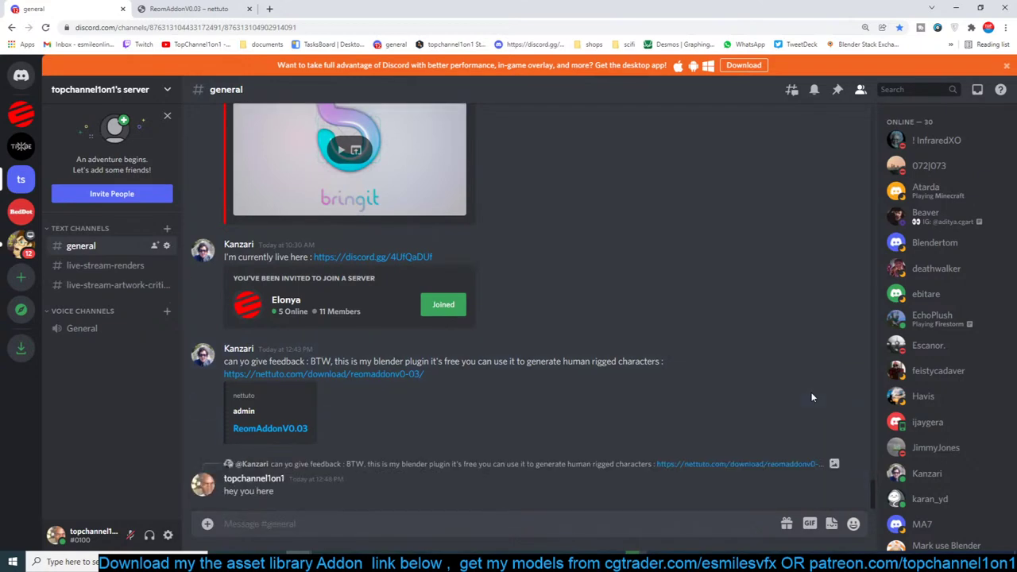
Examine the ReomAddonV0.03 page from its file details to its comment form and recheck the zip download's progress.
click(186, 7)
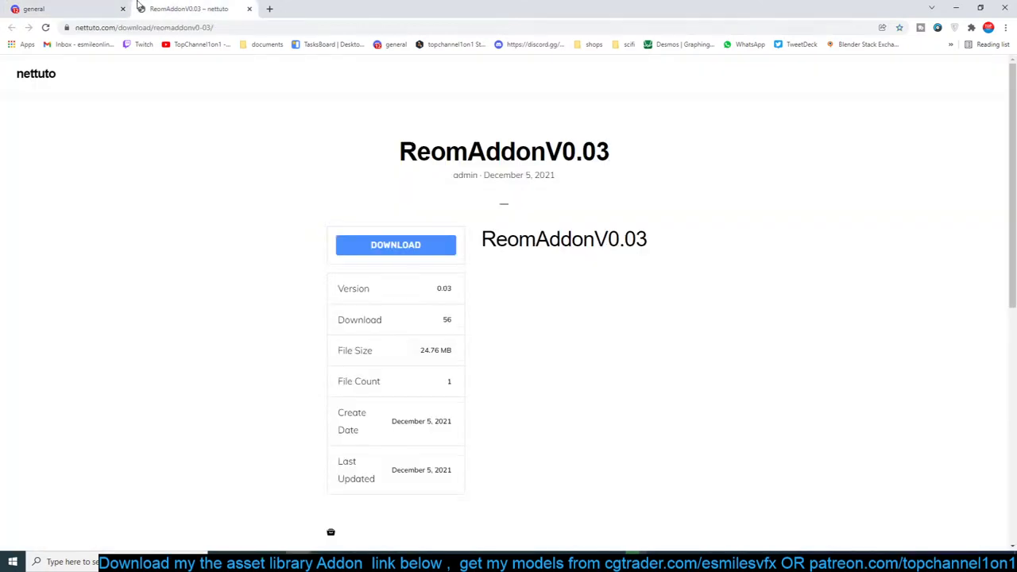
click(89, 7)
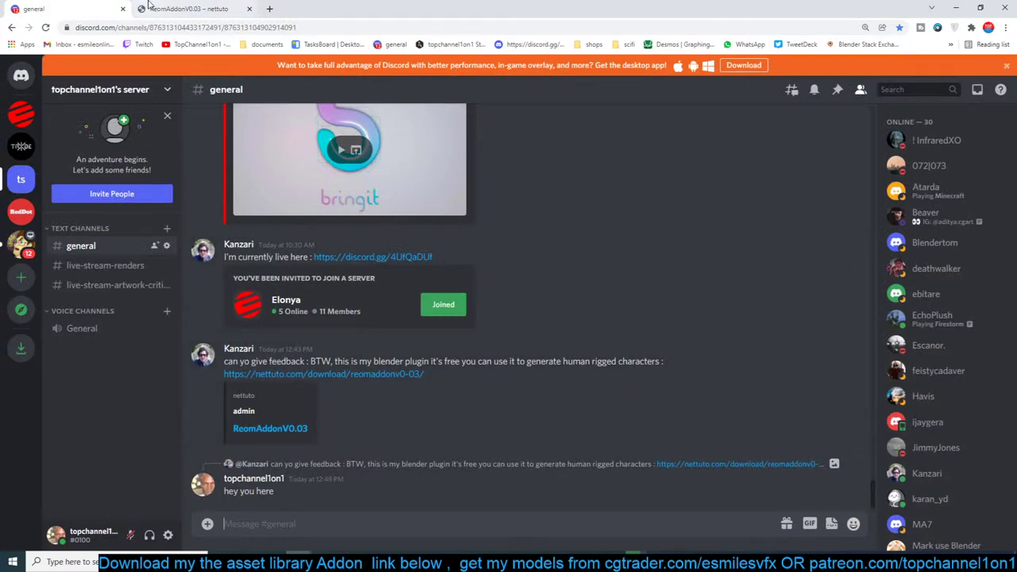
click(184, 8)
scroll(408, 186, down, 3)
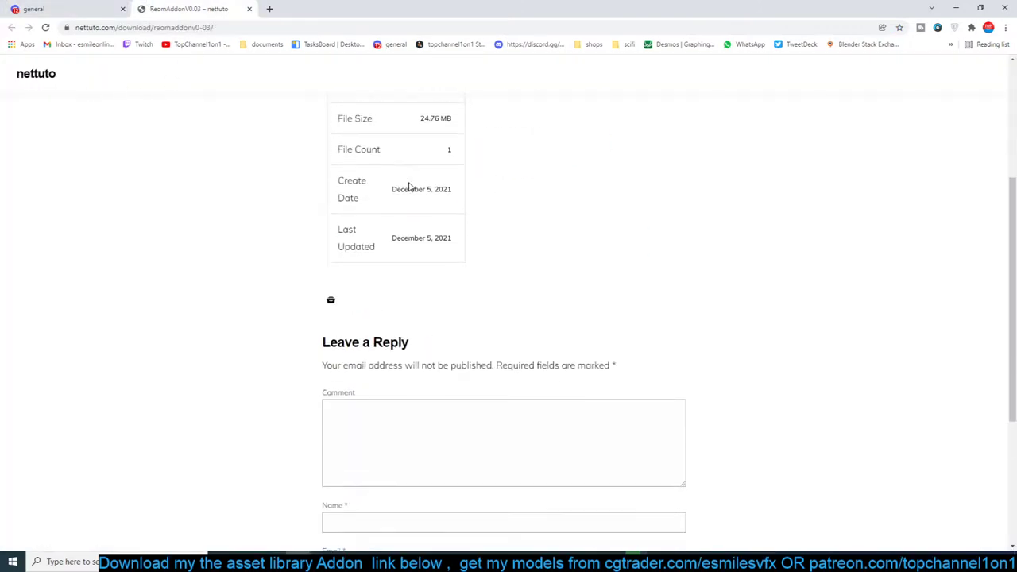
scroll(367, 169, up, 3)
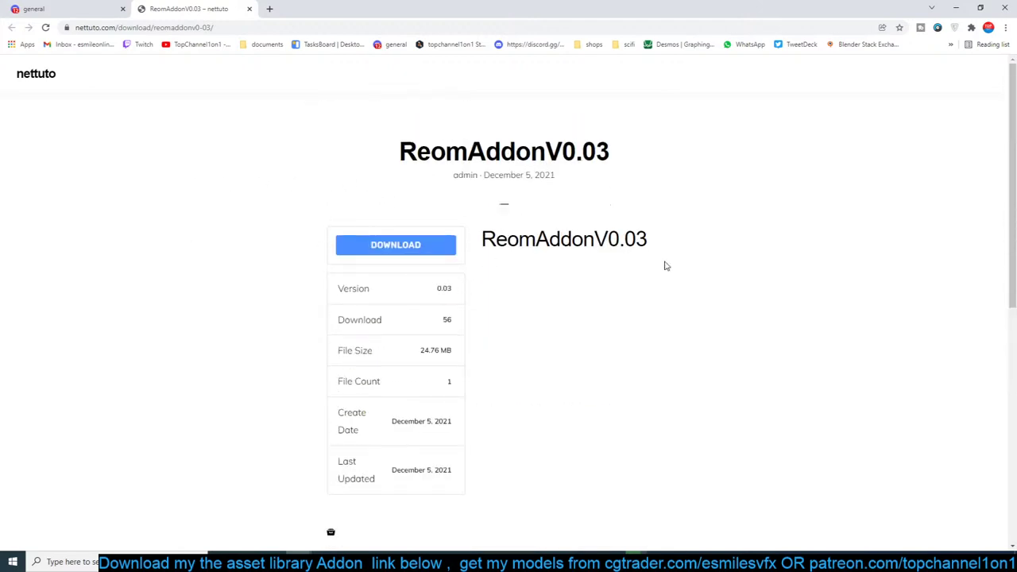
scroll(310, 243, down, 2)
scroll(410, 273, up, 1)
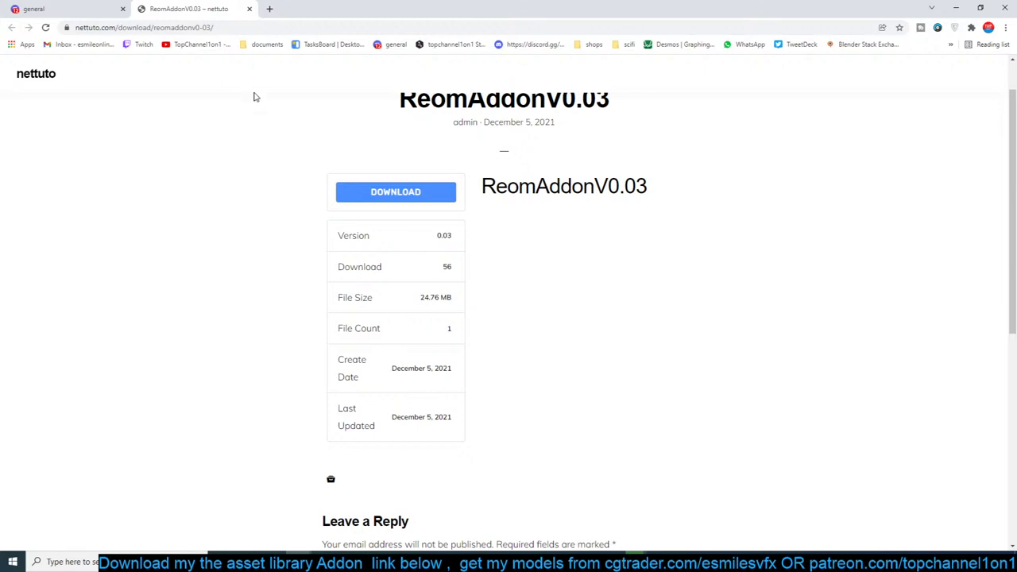
scroll(262, 211, down, 3)
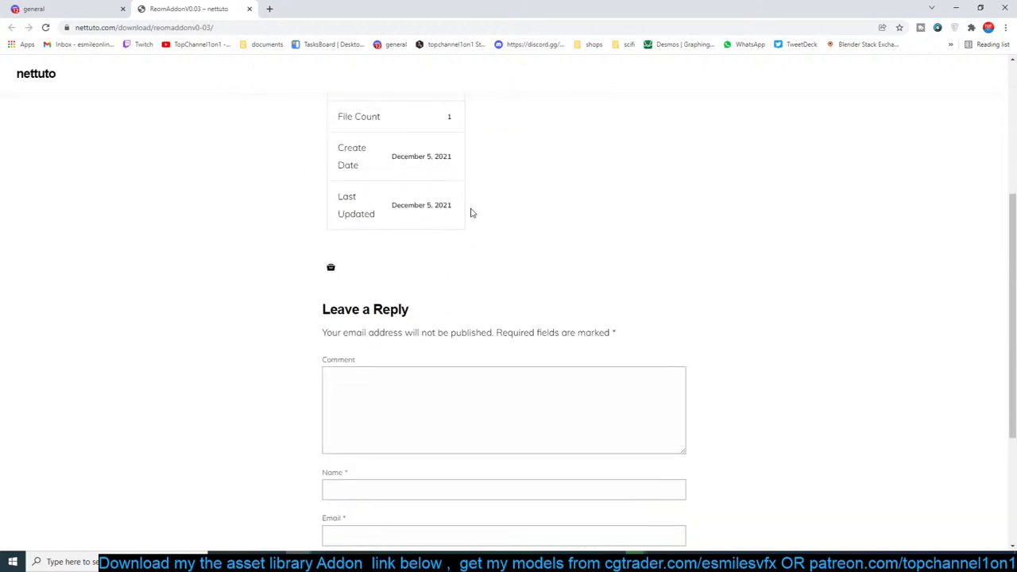
scroll(424, 170, up, 4)
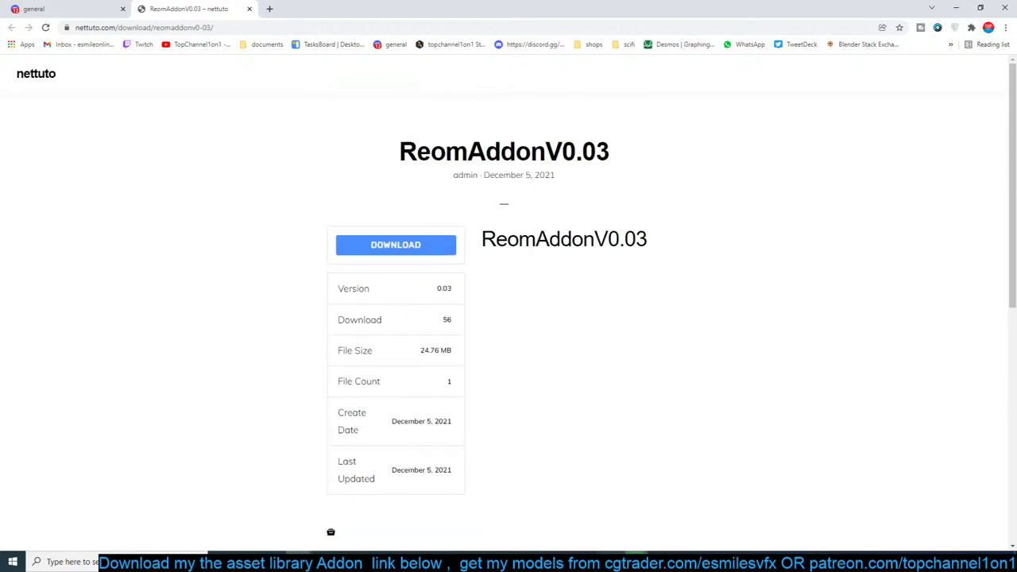
click(637, 559)
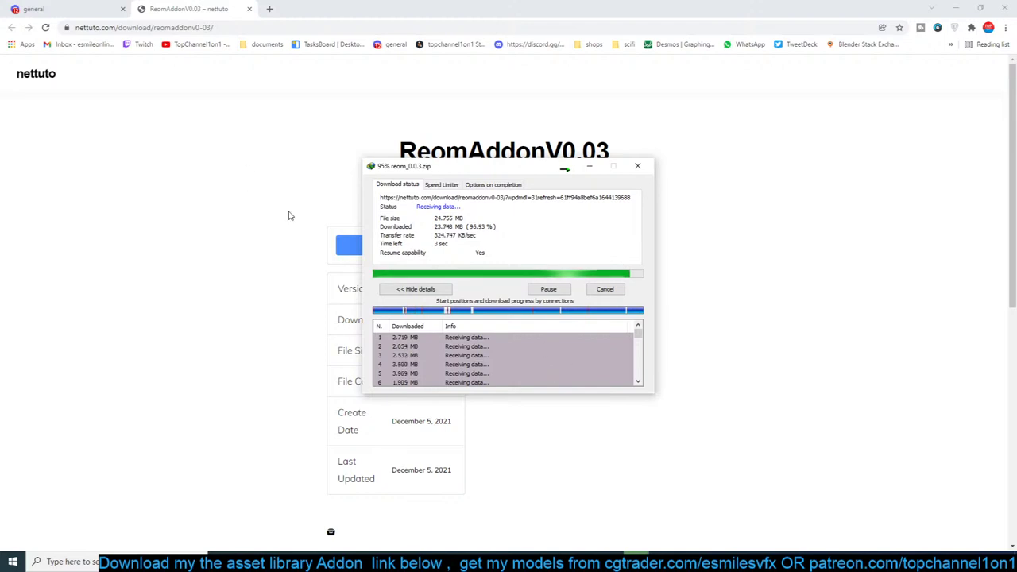
click(221, 195)
Return to the Discord general channel in a maximized browser window and open the shared 06.02.2022_04.40.00_REC recording.
click(54, 6)
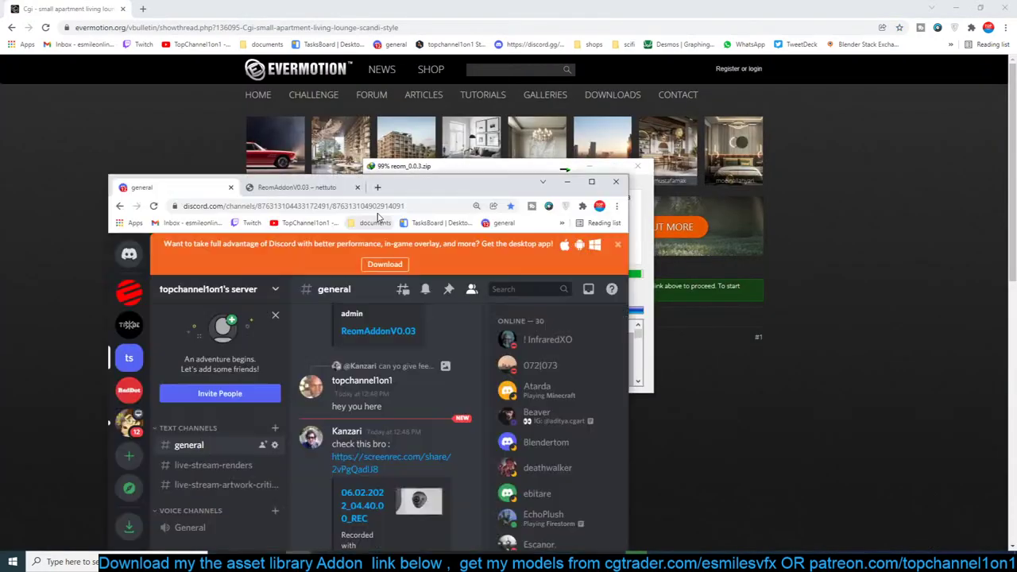
double_click(412, 181)
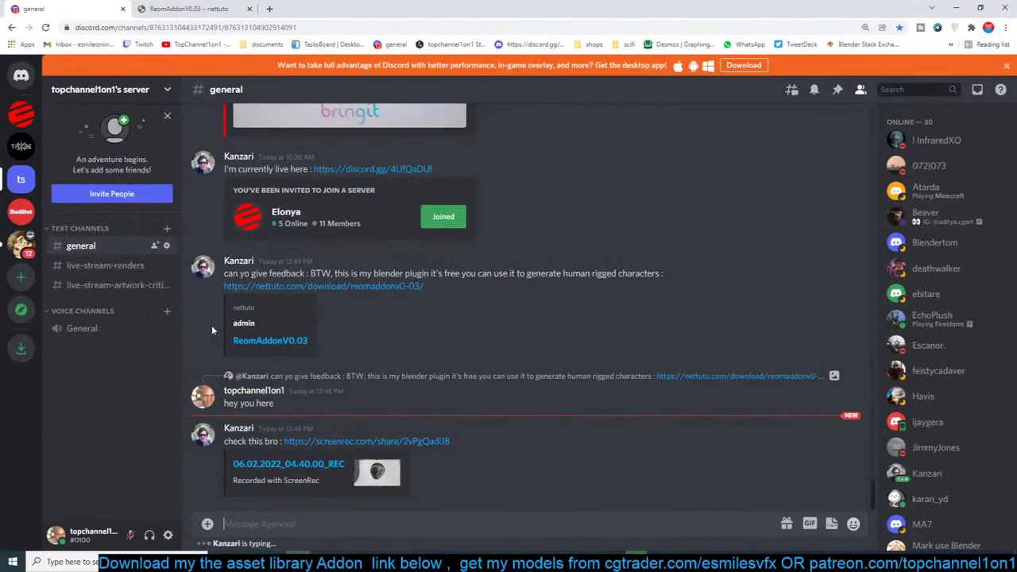
click(319, 450)
click(587, 345)
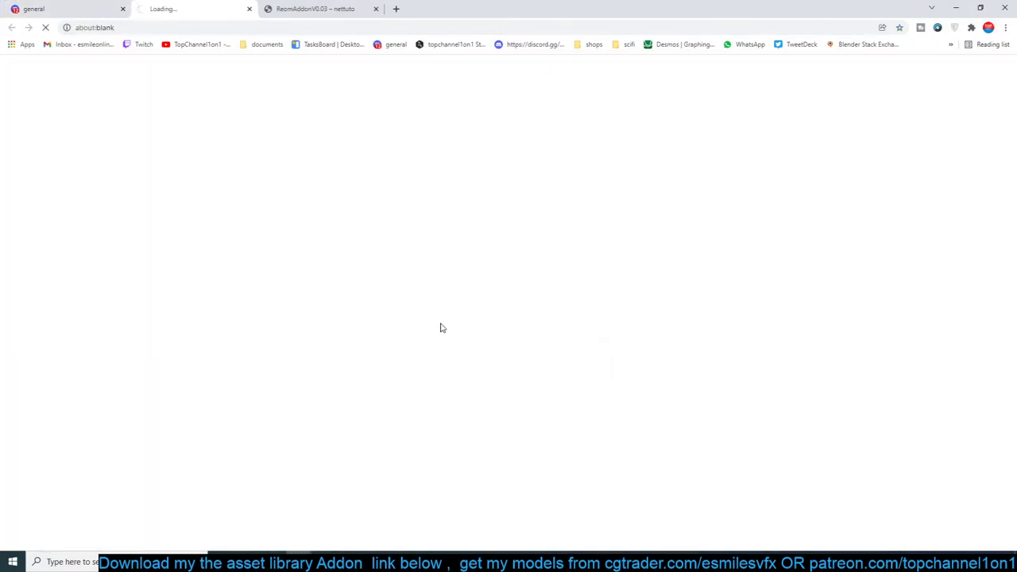
click(102, 6)
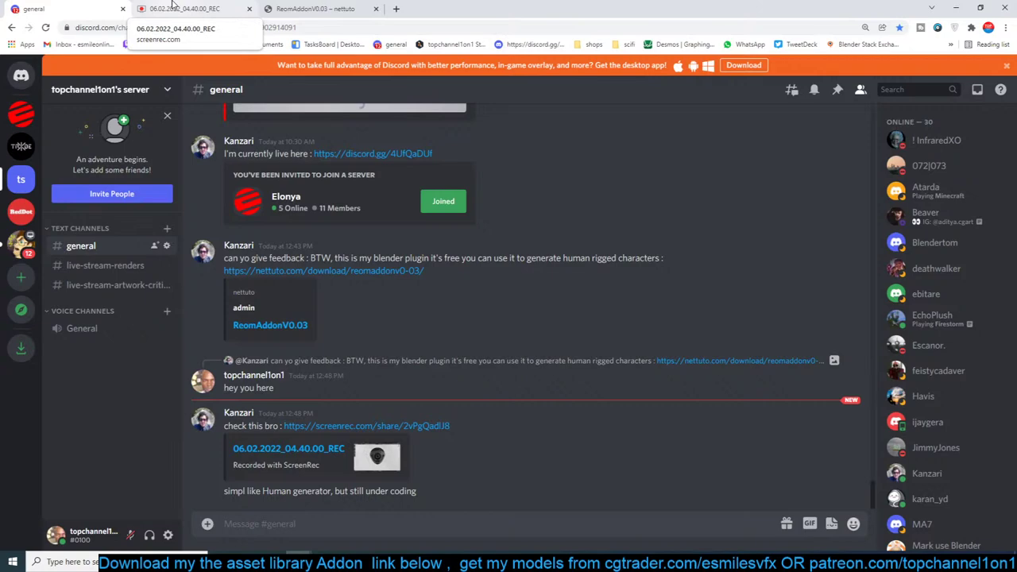
click(172, 6)
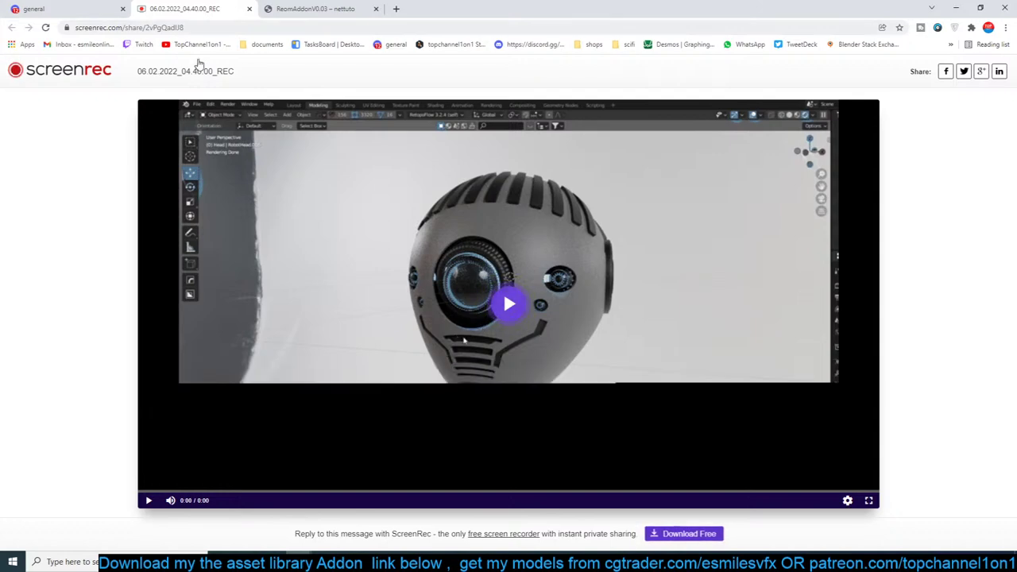
Recheck the message in the Discord general channel and start playing the shared 06.02.2022_04.40.00_REC recording.
click(75, 8)
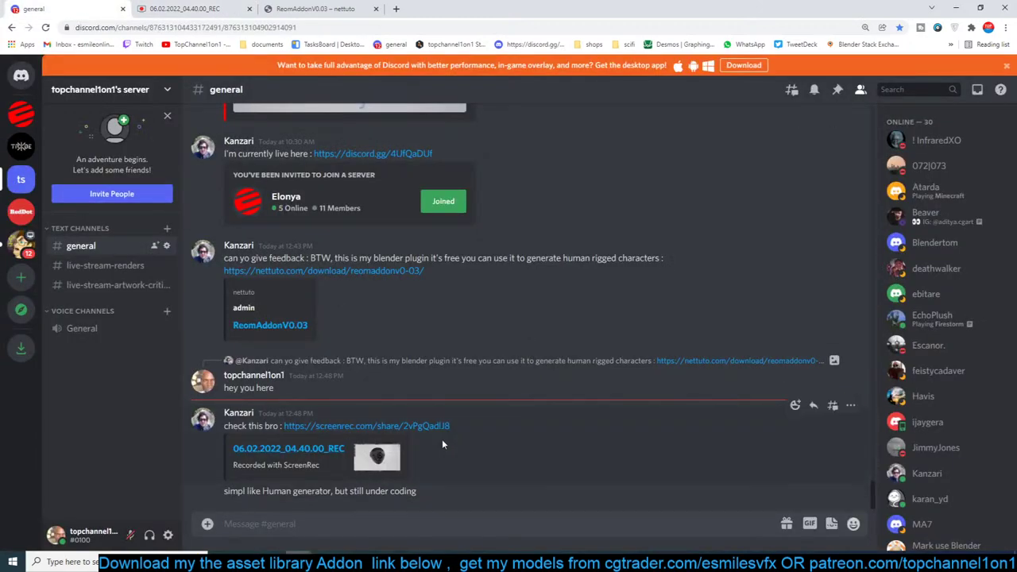
click(182, 9)
click(507, 305)
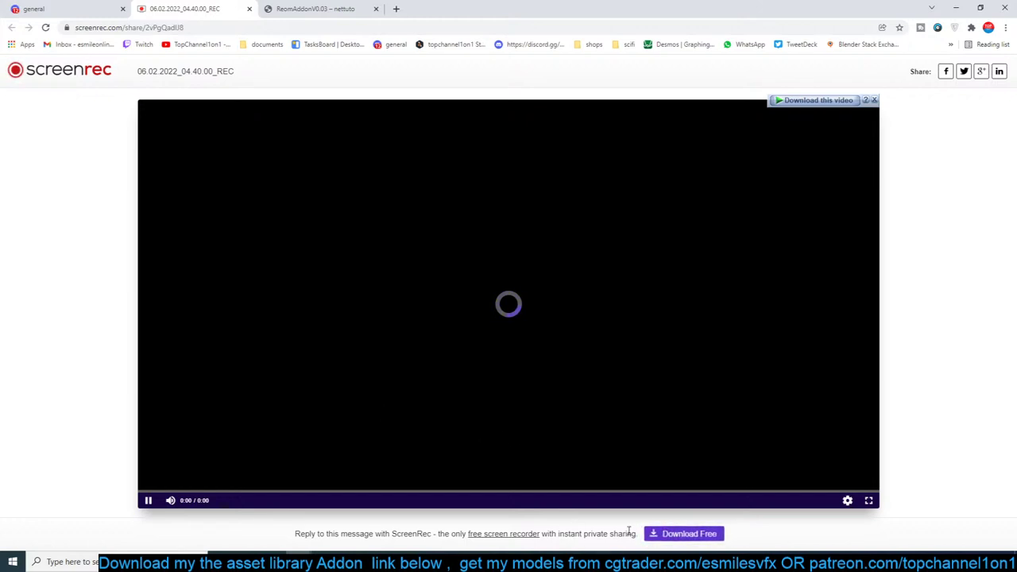
Check the Wi-Fi throughput in Task Manager while the recording loads, and put its window back out of the way.
right_click(840, 556)
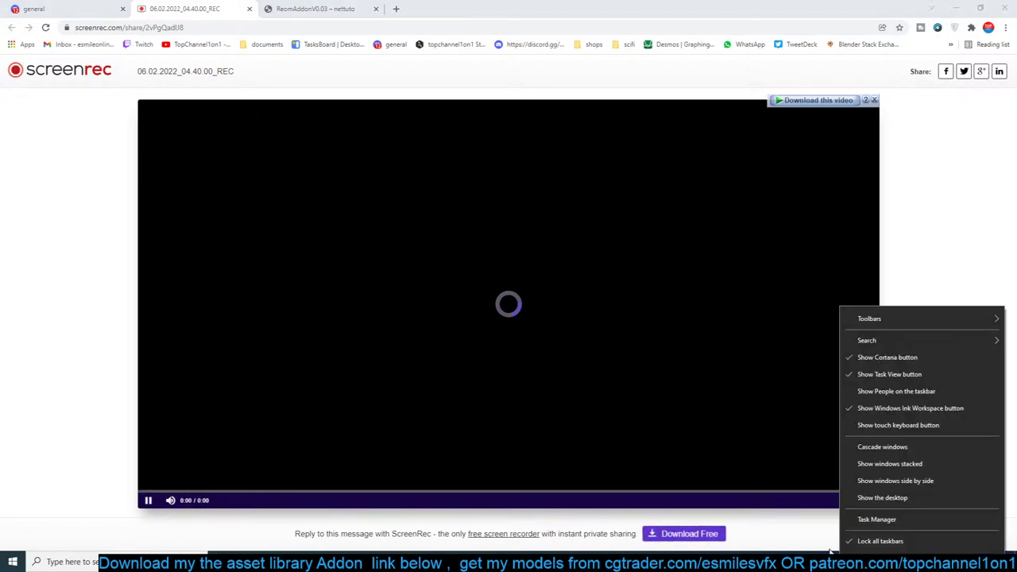
click(865, 520)
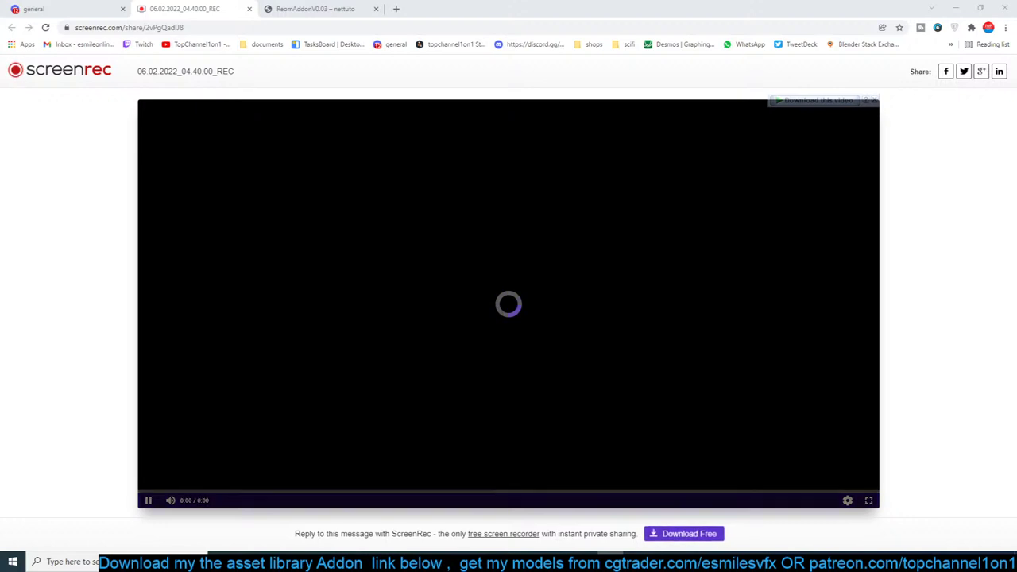
drag(0, 253, 231, 269)
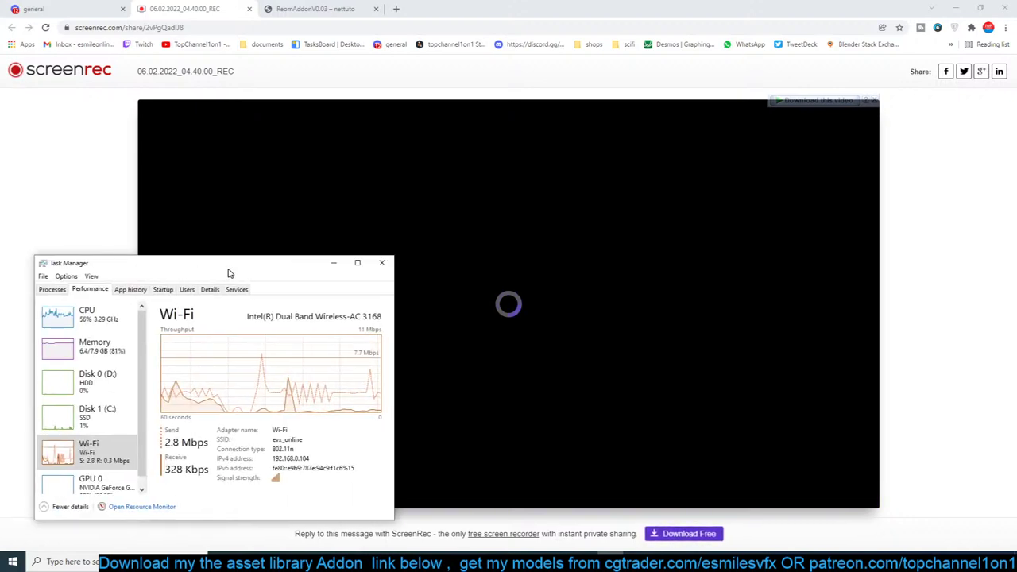
drag(227, 273, 0, 272)
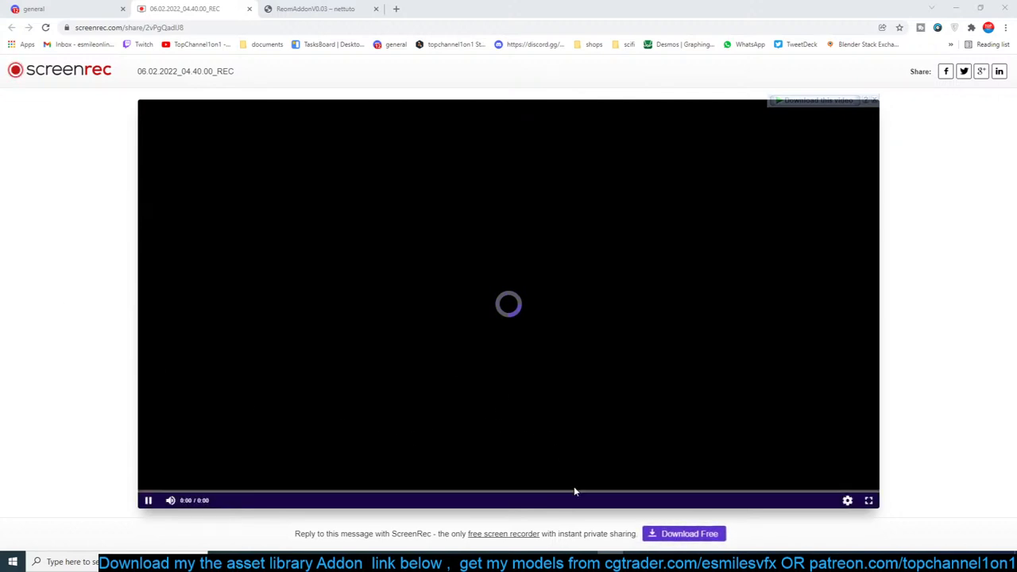
Start downloading the recording as 06.02.2022_04.40.00_REC.ts in the Video category and look in on the ReomAddonV0.03 page.
click(833, 102)
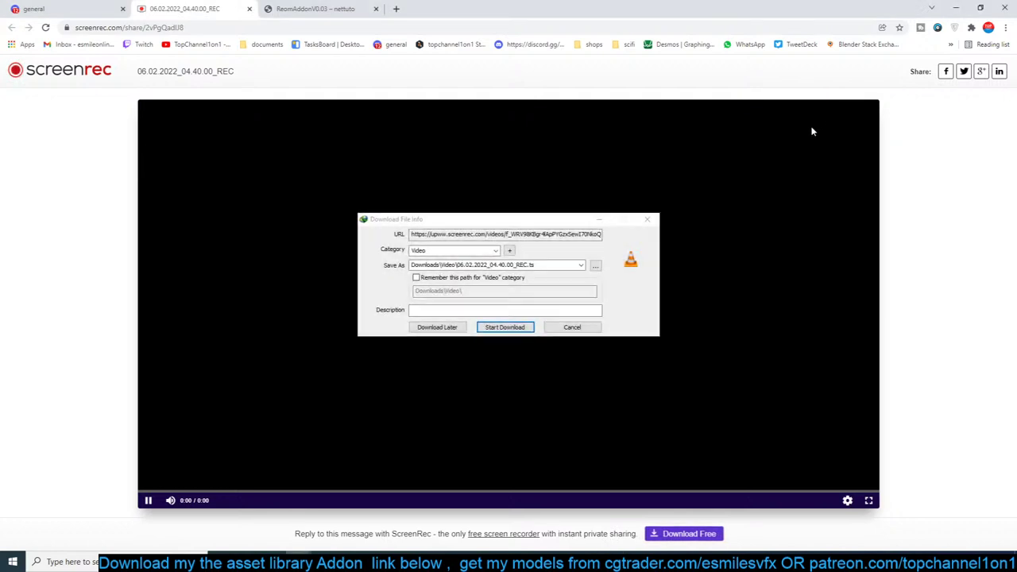
click(520, 329)
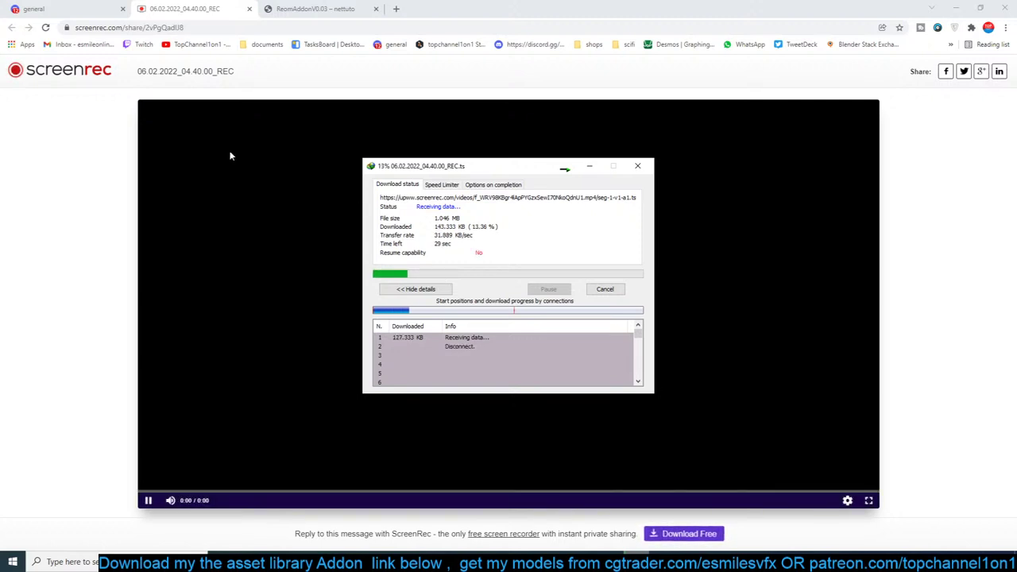
click(316, 8)
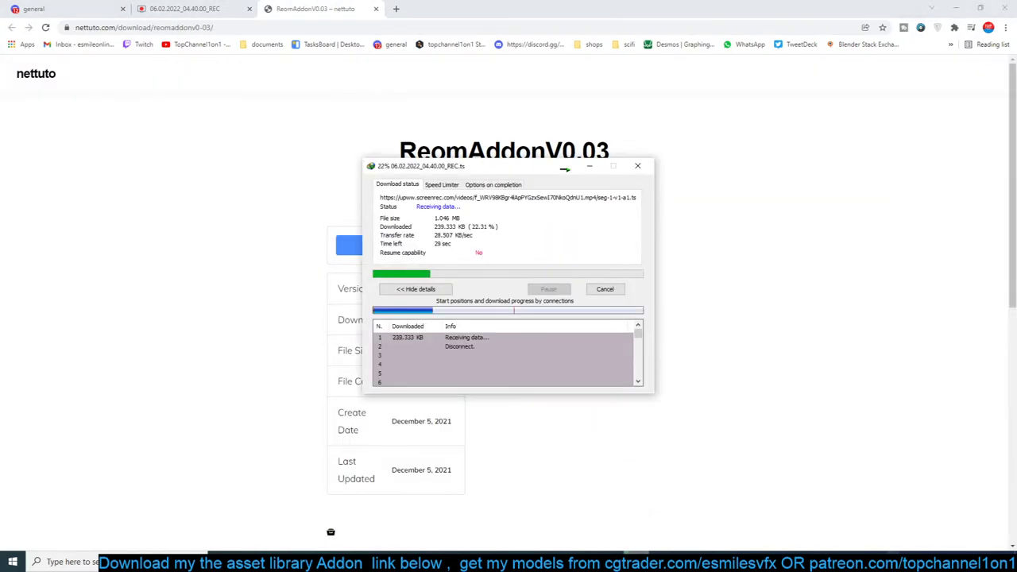
click(892, 561)
click(894, 502)
Return to the ScreenRec recording, jump back to its beginning and pause playback.
click(184, 8)
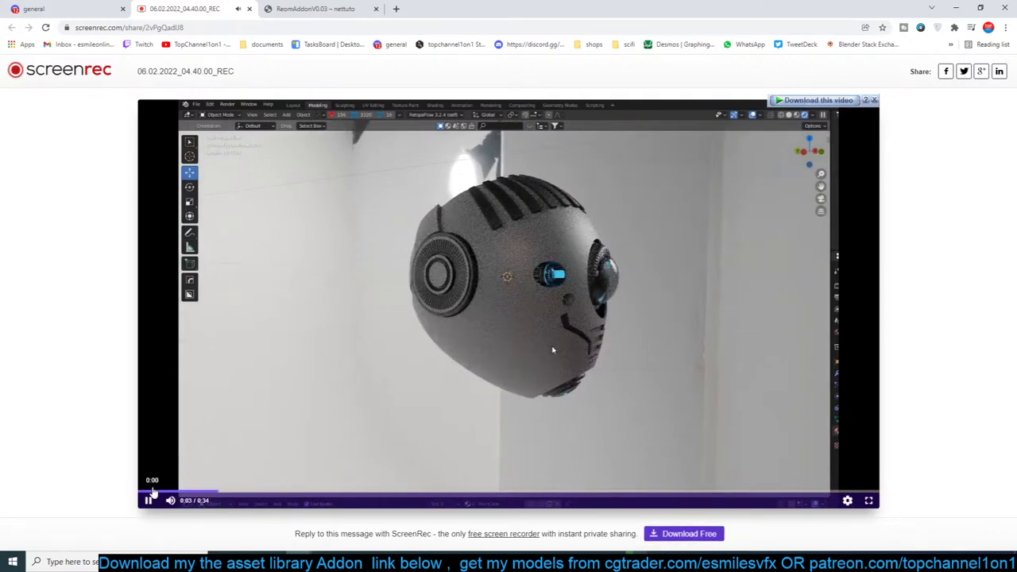
click(151, 493)
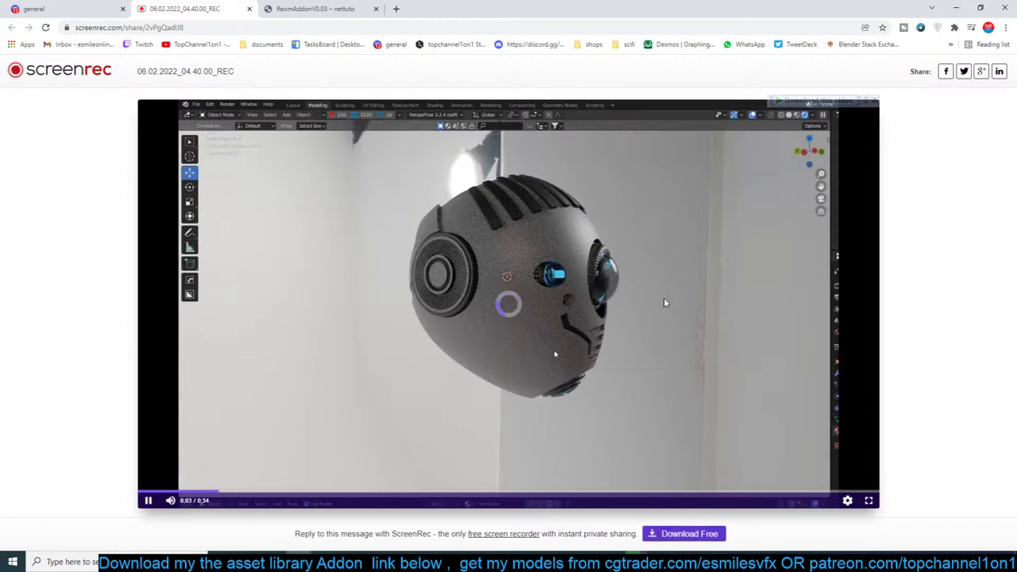
click(148, 500)
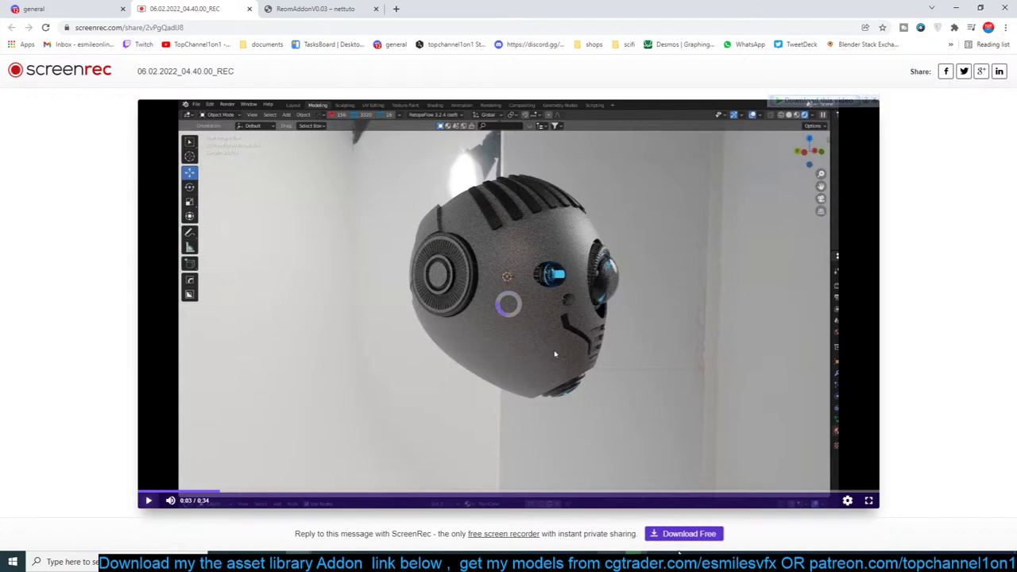
Check the status of the reom_0.0.3.zip download in Internet Download Manager.
mouse_move(634, 562)
click(627, 500)
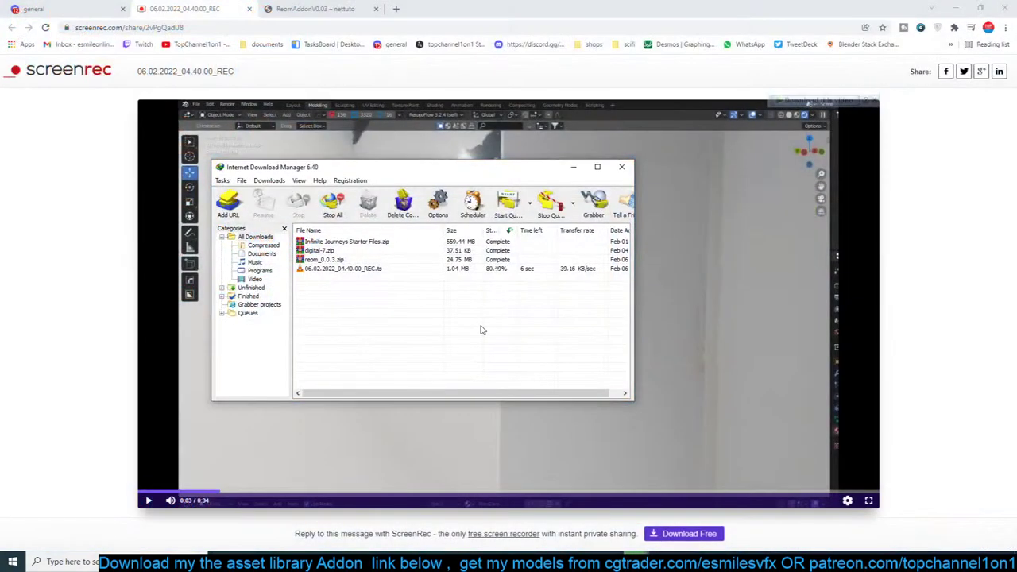
right_click(494, 261)
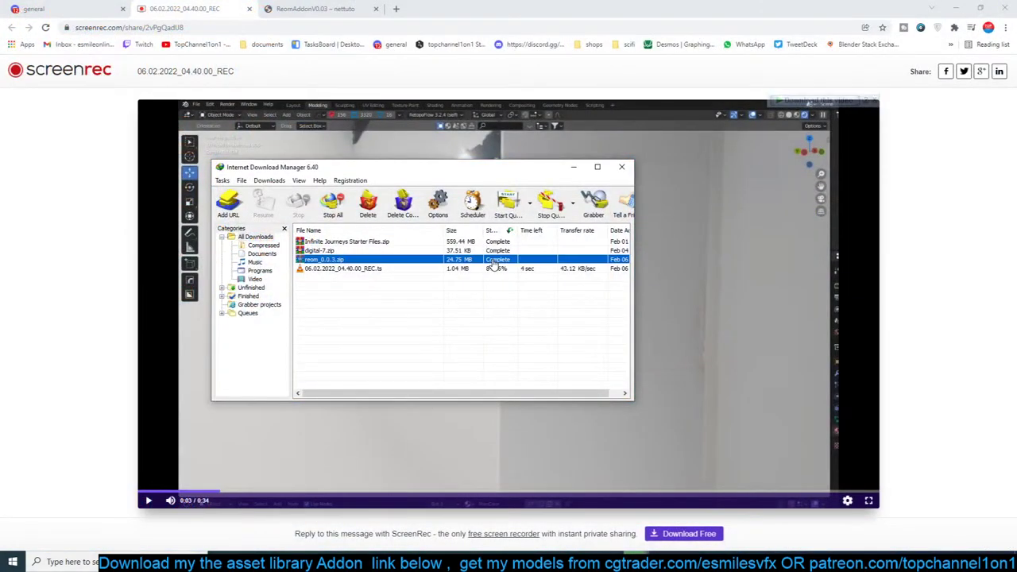
click(446, 317)
Switch to Blender, save tunnel.blend and start a new General file.
click(530, 561)
click(477, 515)
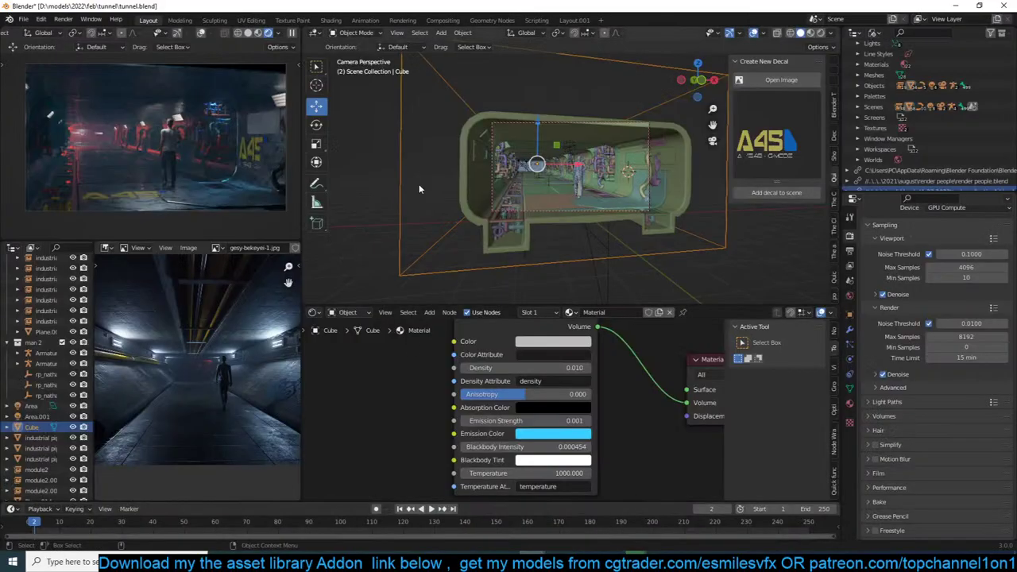
key(ctrl+s)
key(ctrl+n)
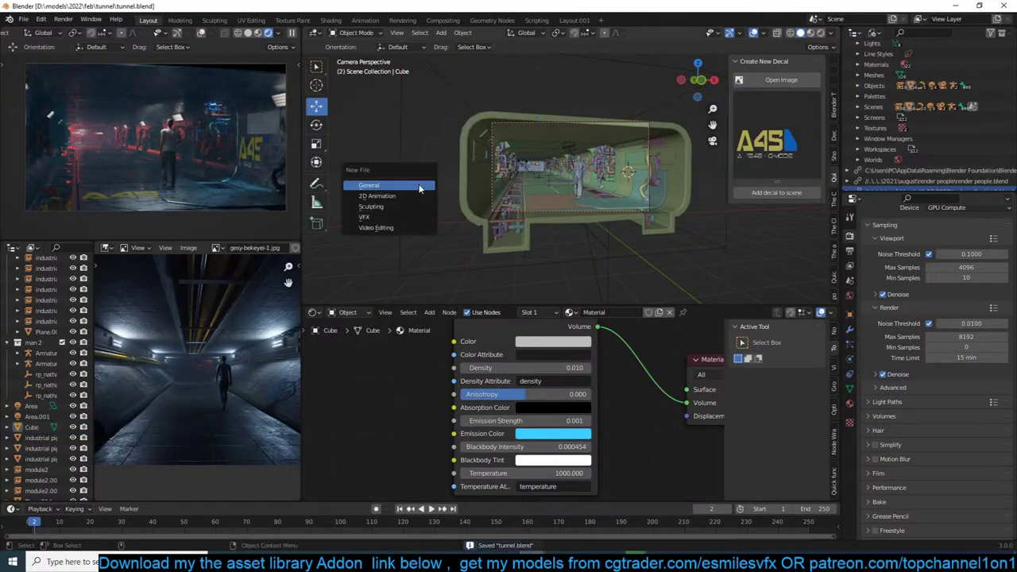
key(Return)
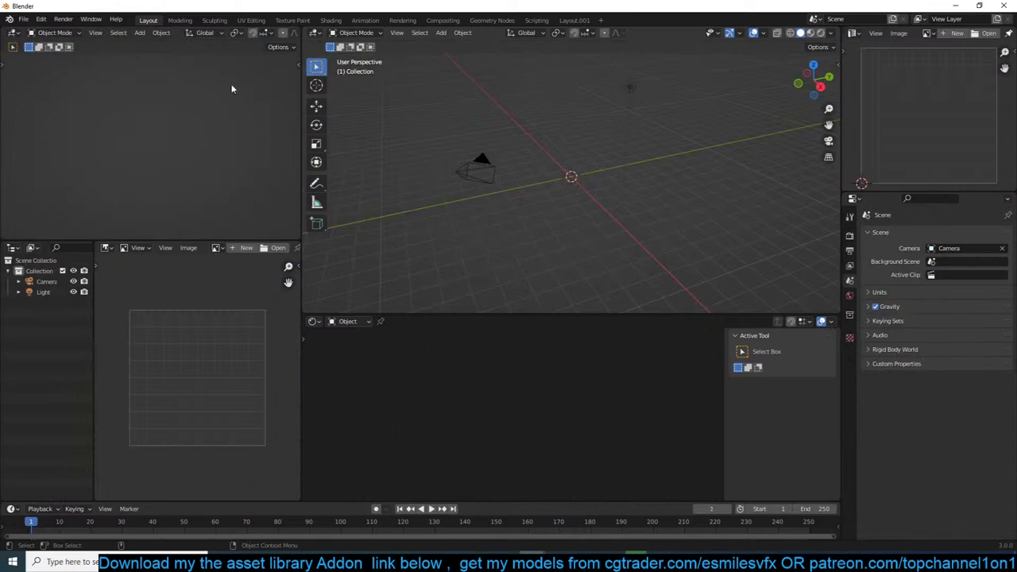
Install the add-on from reom_0.0.3.zip in the Downloads\Compressed folder, enable 3D View: Reom and close the preferences.
click(25, 19)
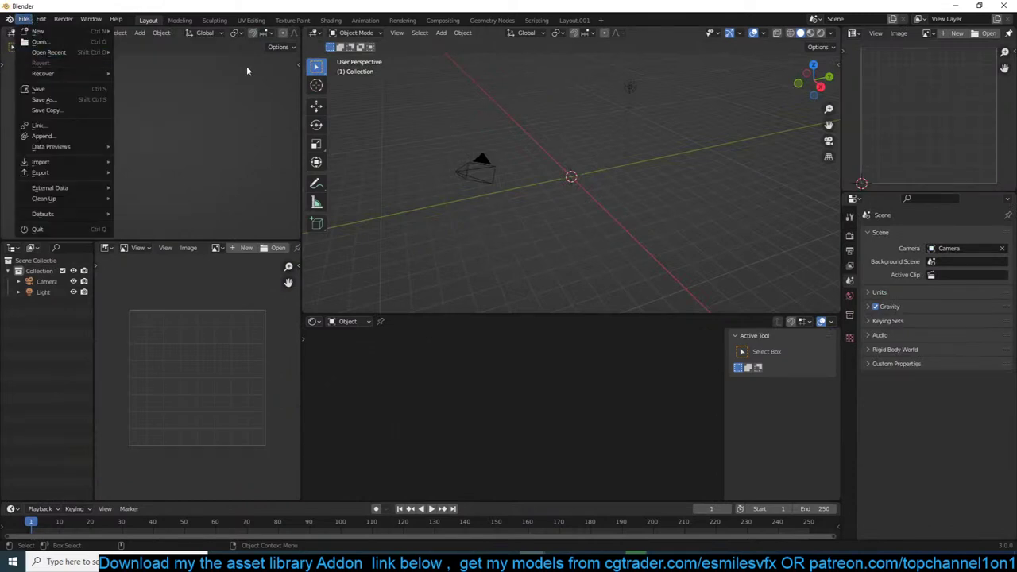
click(41, 19)
click(75, 184)
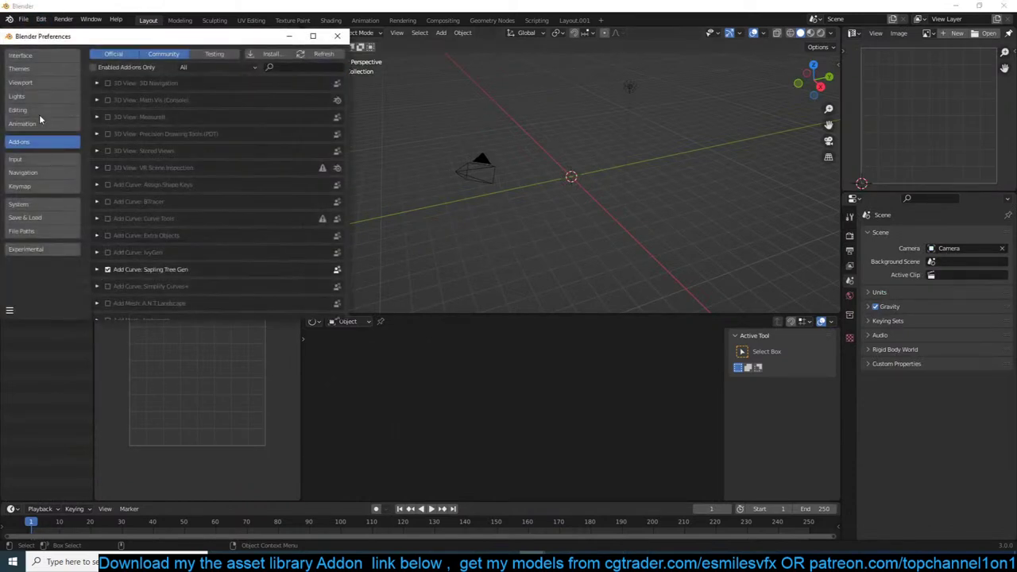
click(269, 53)
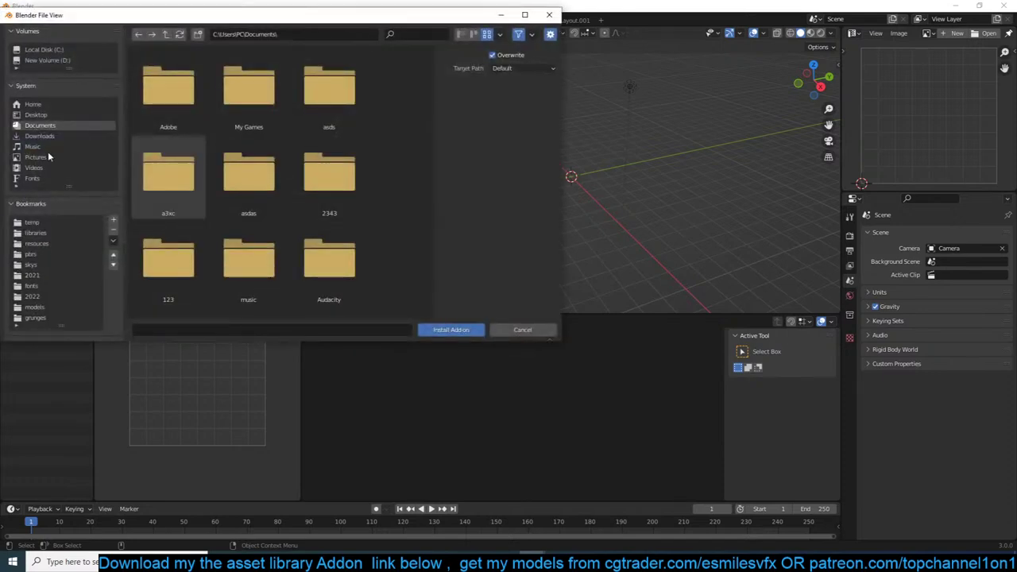
click(51, 132)
double_click(237, 109)
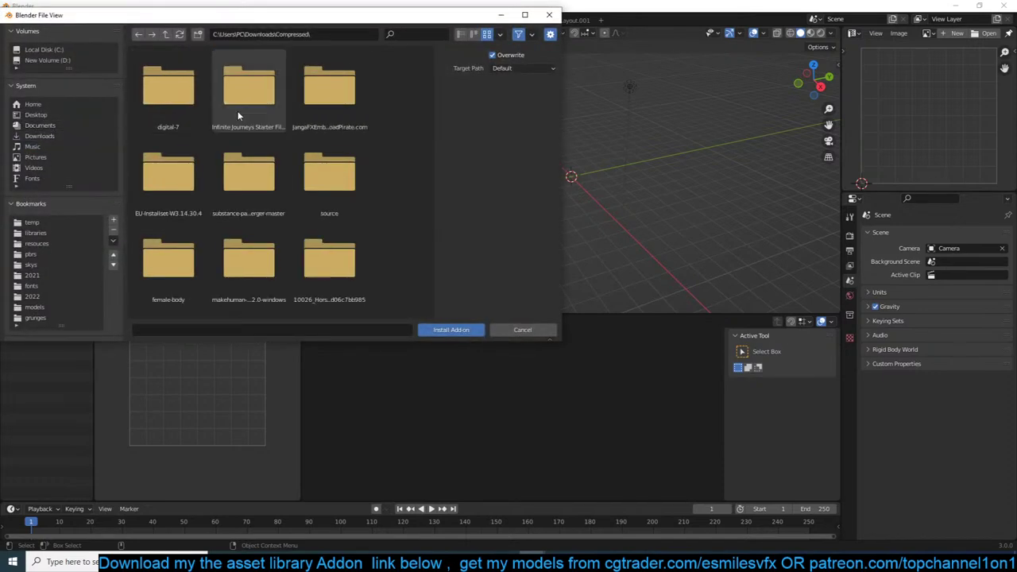
scroll(199, 190, down, 10)
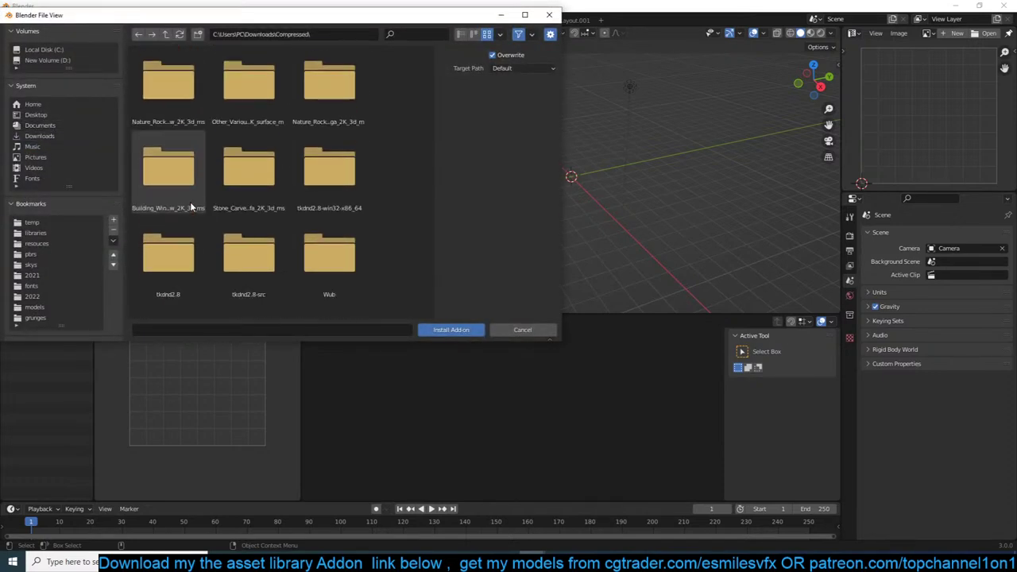
scroll(195, 208, down, 5)
click(239, 216)
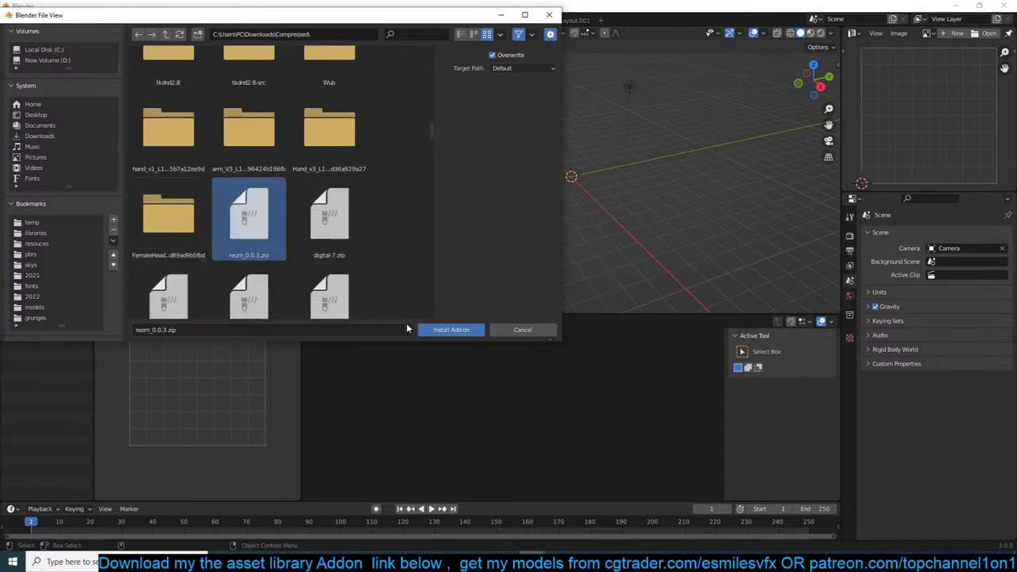
click(446, 330)
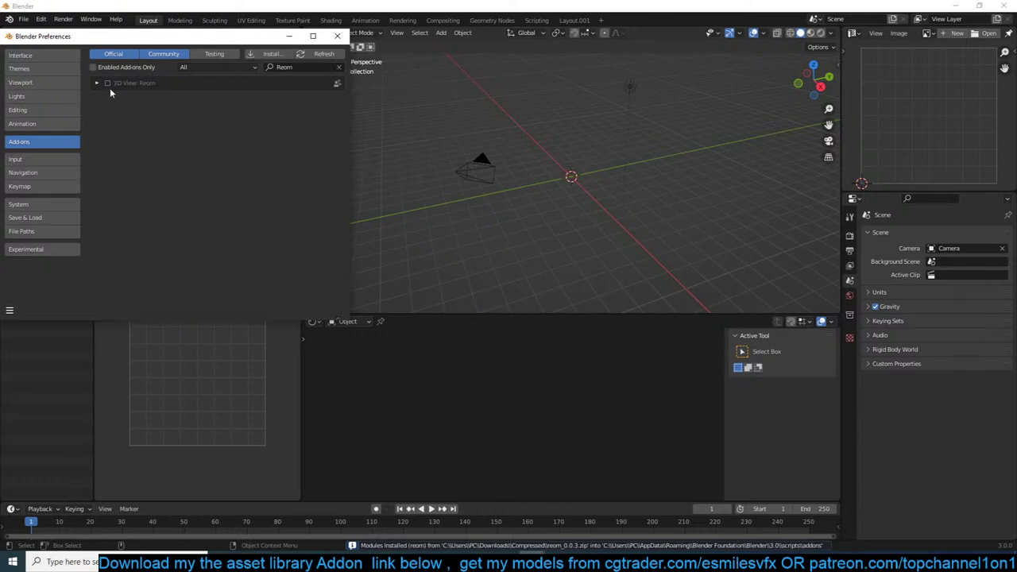
click(108, 84)
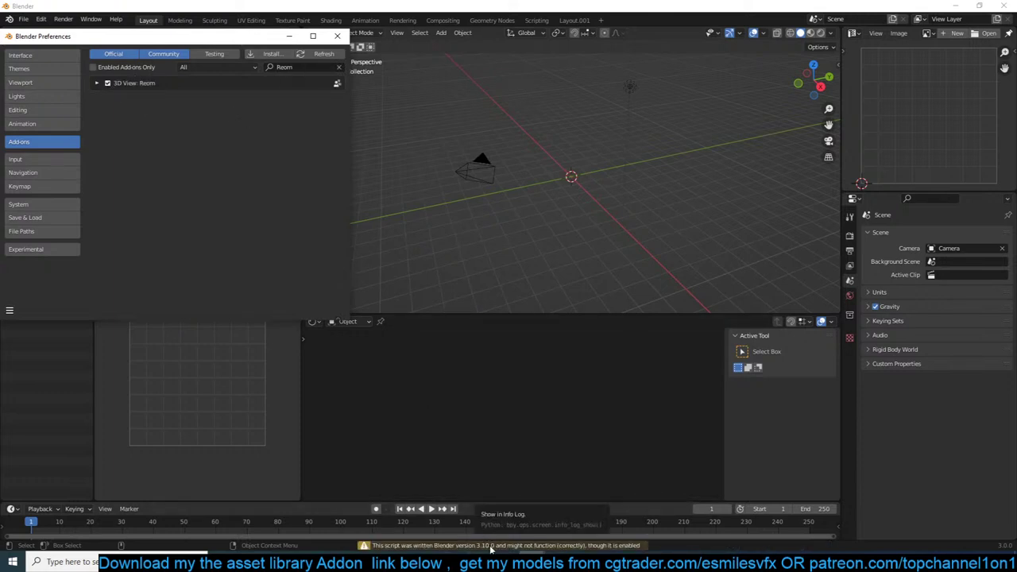
click(337, 36)
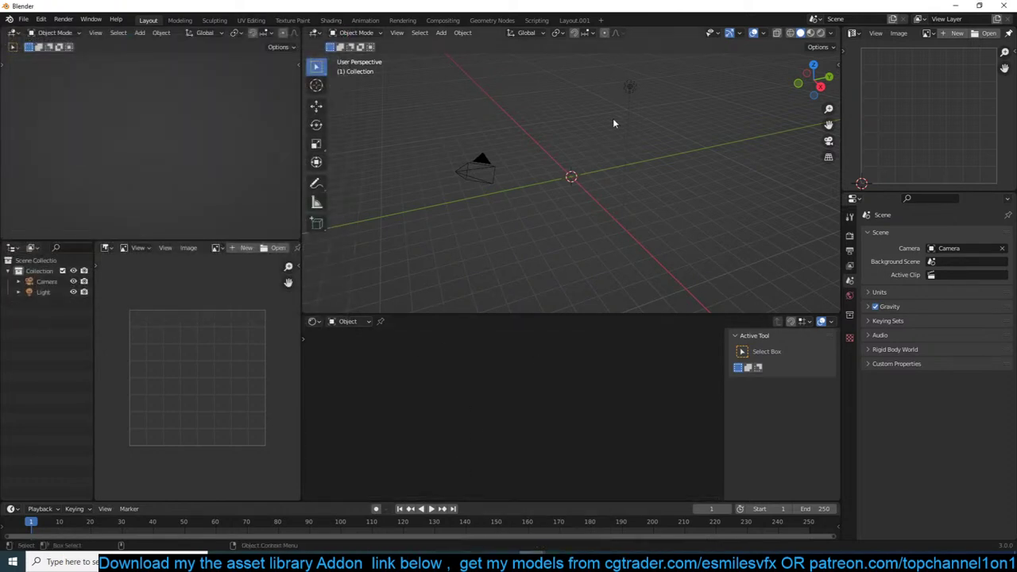
Maximize the 3D viewport and add the default Reom human to the scene.
key(n)
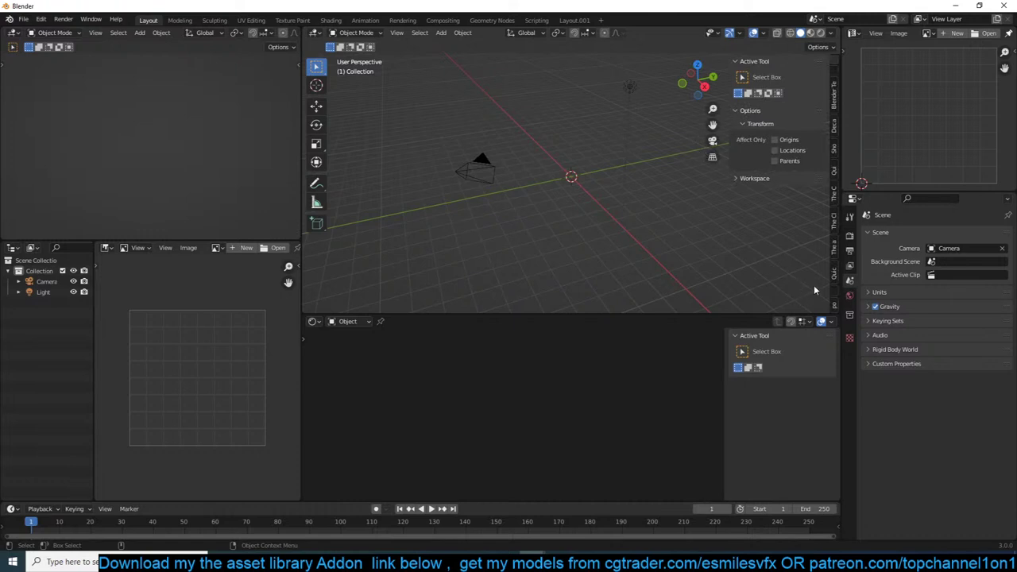
key(ctrl+space)
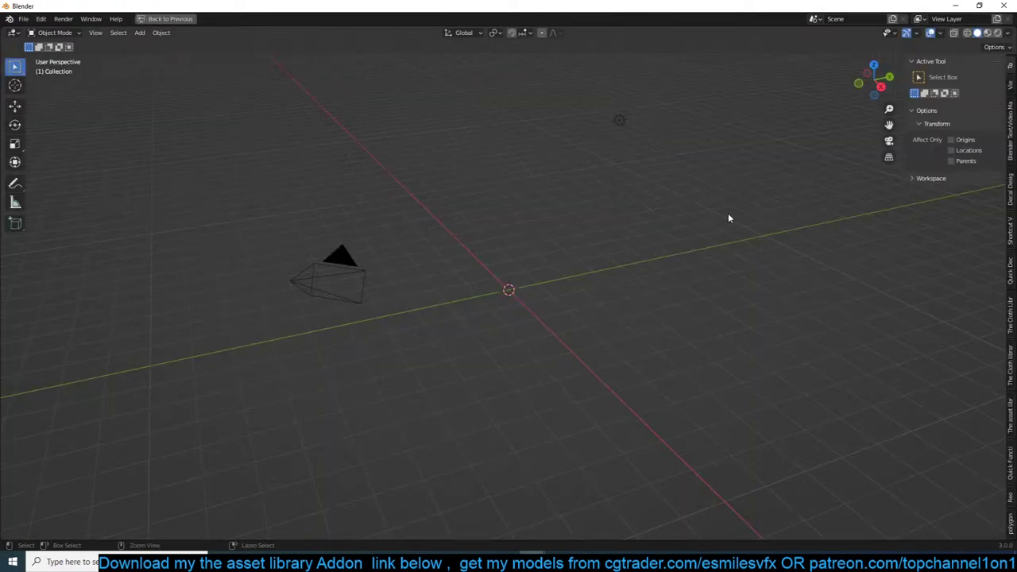
click(1011, 500)
click(967, 108)
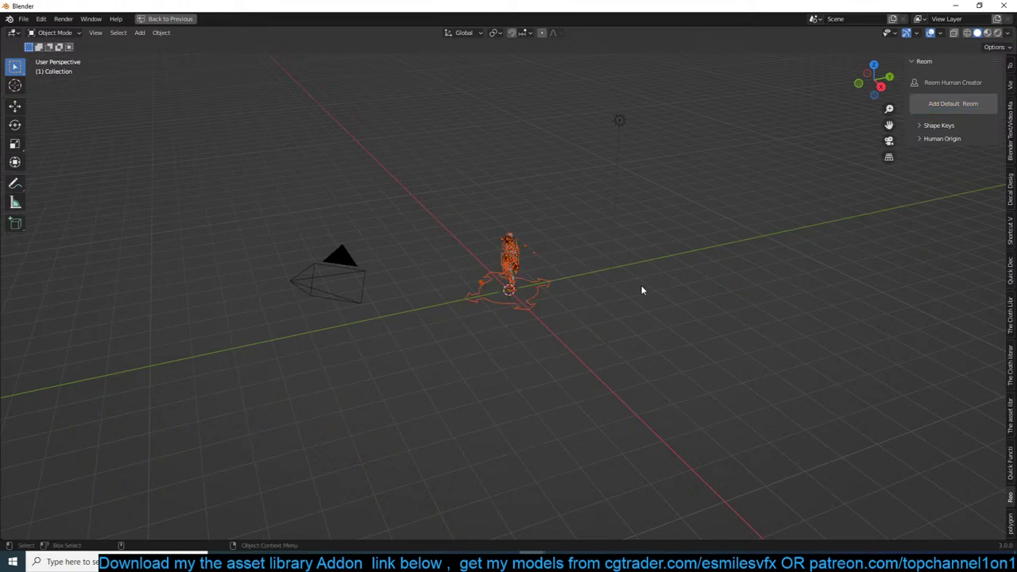
Examine the rigged human's head and torso up close and look over Reom's Shape Keys and Human Origin options.
scroll(671, 382, up, 9)
shift+middle_drag(656, 248, 599, 379)
click(686, 285)
click(577, 270)
middle_drag(580, 272, 596, 294)
click(590, 239)
middle_drag(587, 235, 738, 218)
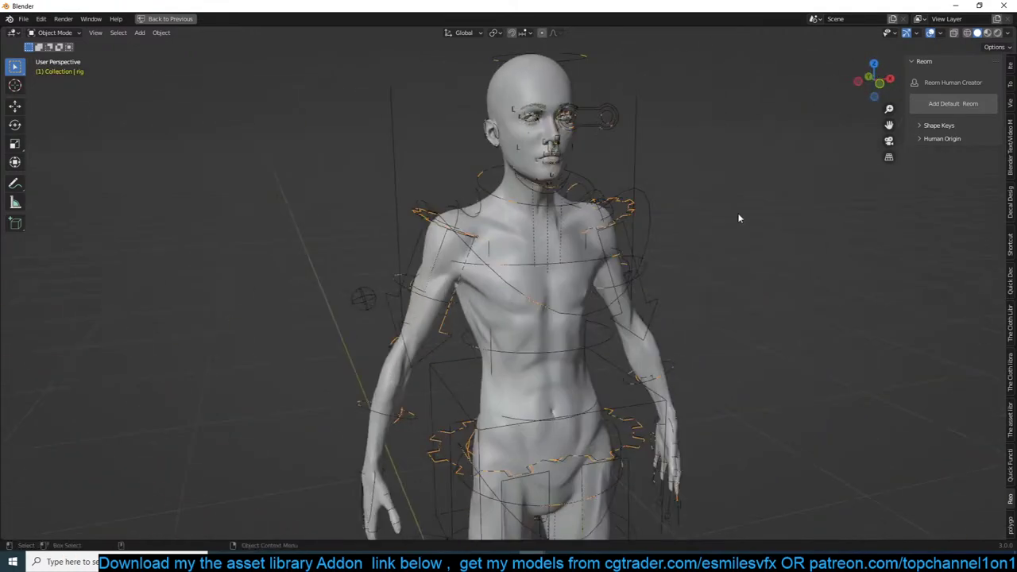
click(936, 125)
click(924, 219)
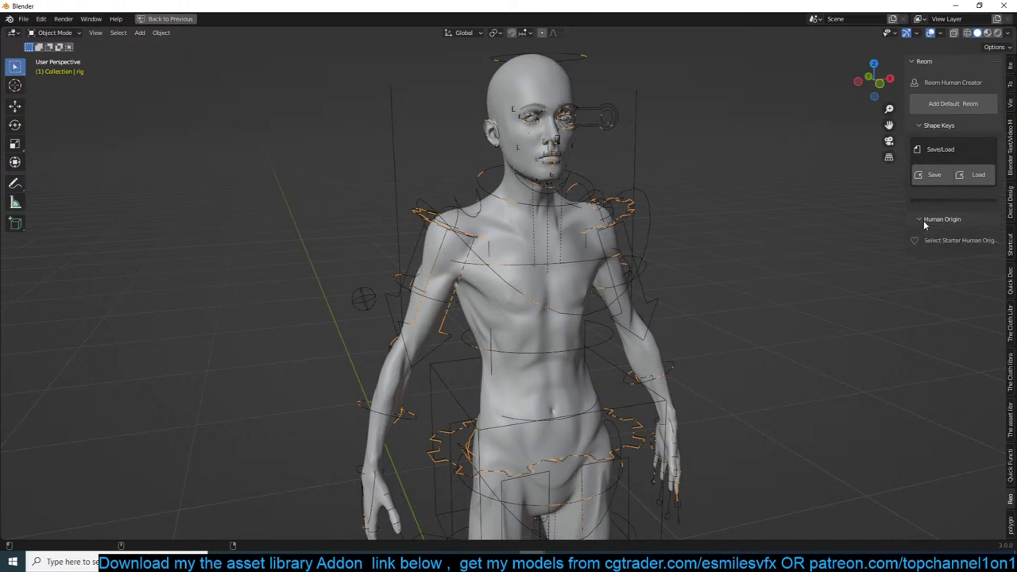
Try moving the left eye's rig widget in Object Mode.
click(641, 215)
click(642, 212)
click(605, 118)
key(g)
click(599, 117)
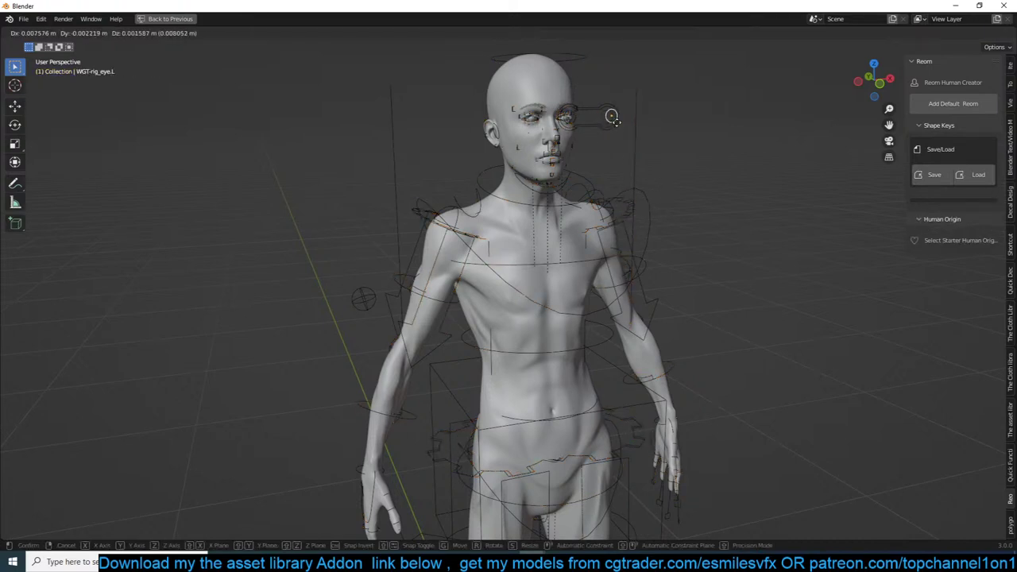
click(606, 119)
Put the human's rig in Pose Mode and select the eyes control bone in front of the face.
click(607, 131)
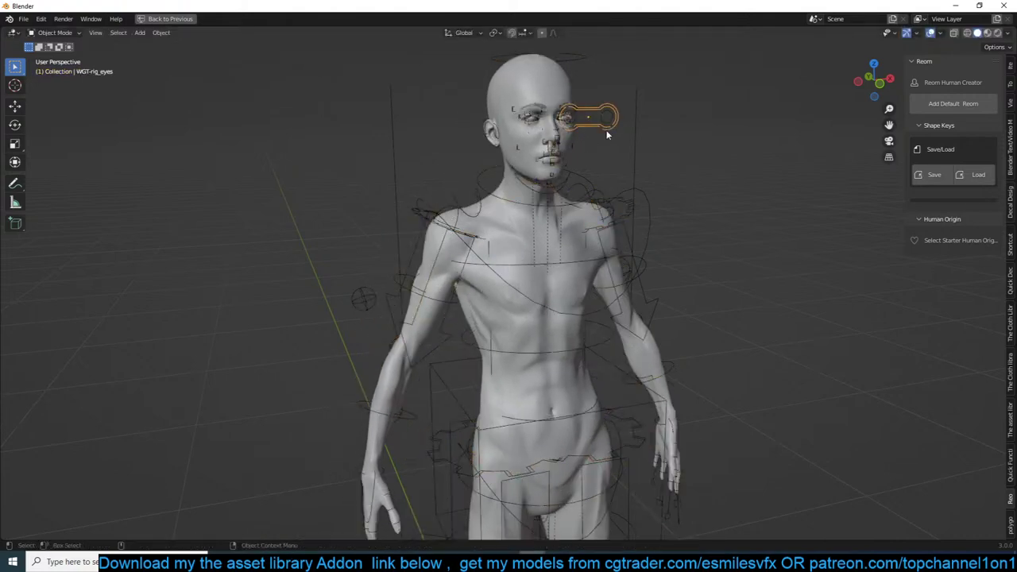
key(ctrl+Tab)
key(Escape)
click(610, 131)
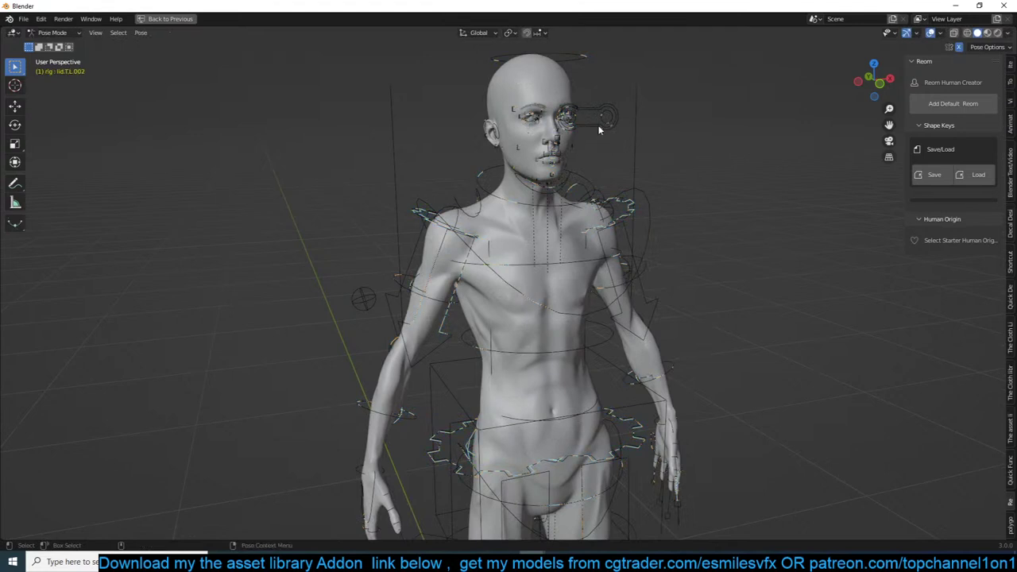
key(ctrl+Tab)
key(h)
click(598, 131)
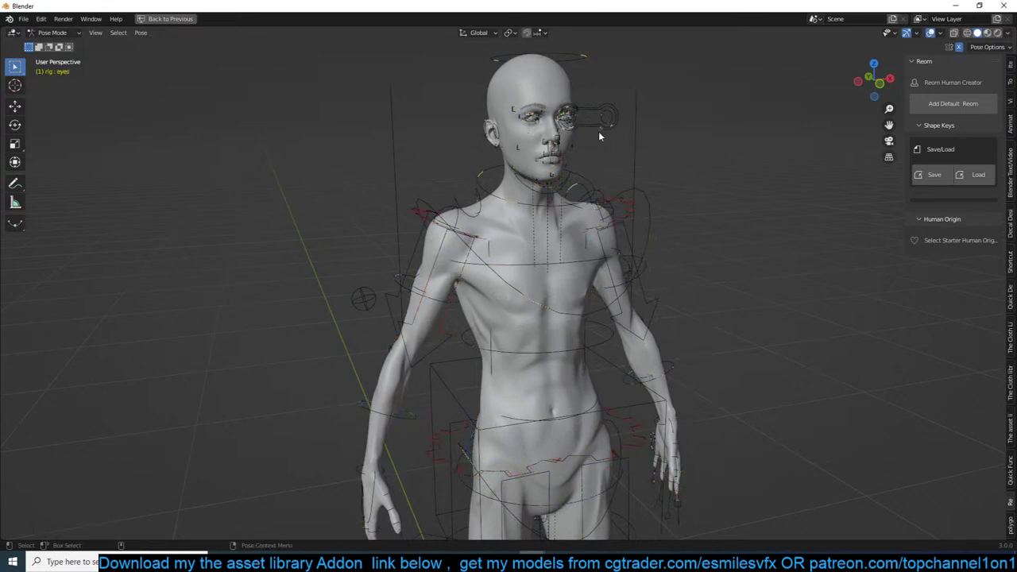
Try moving the eyes control bone away from the face.
key(g)
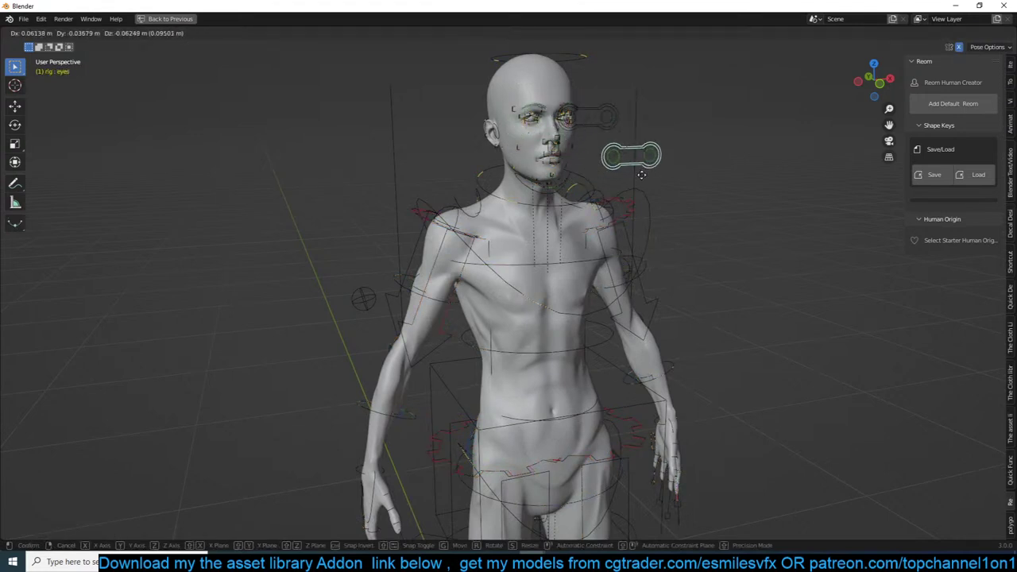
right_click(640, 176)
Return the rig to Object Mode and inspect the human's upper body in Material Preview shading.
key(ctrl+Tab)
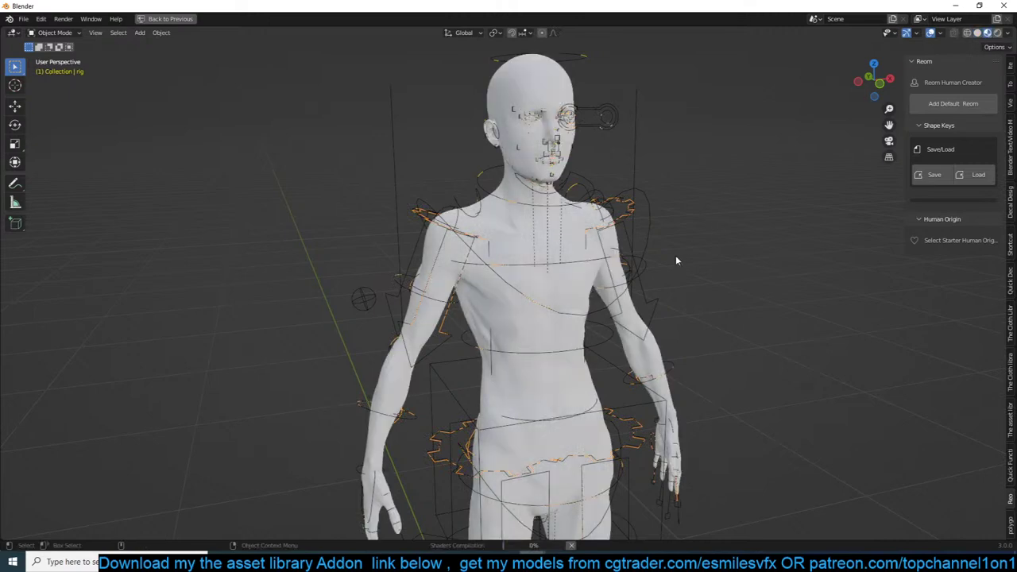
scroll(675, 256, down, 3)
scroll(620, 248, up, 3)
middle_drag(670, 262, 570, 356)
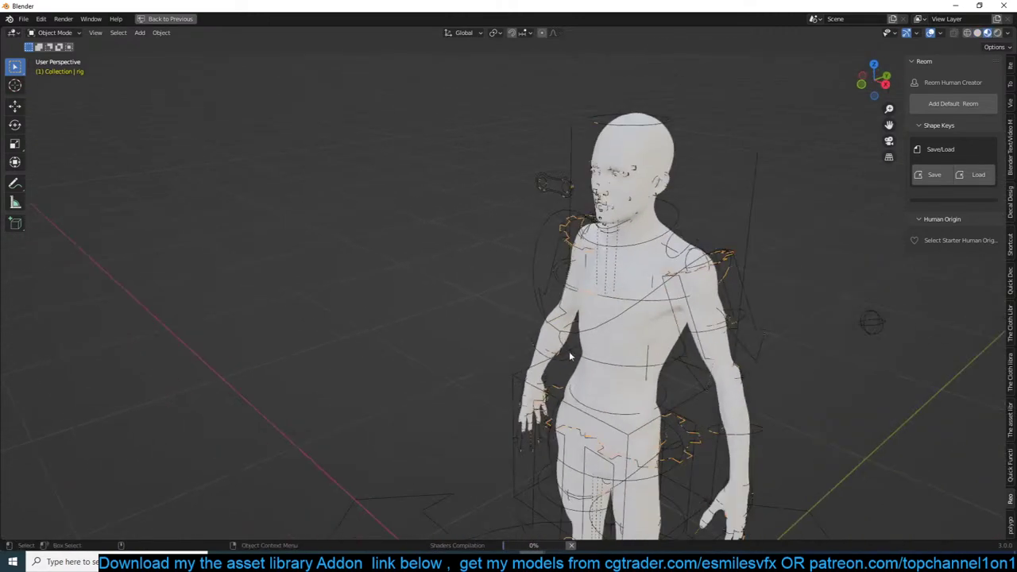
scroll(612, 288, up, 2)
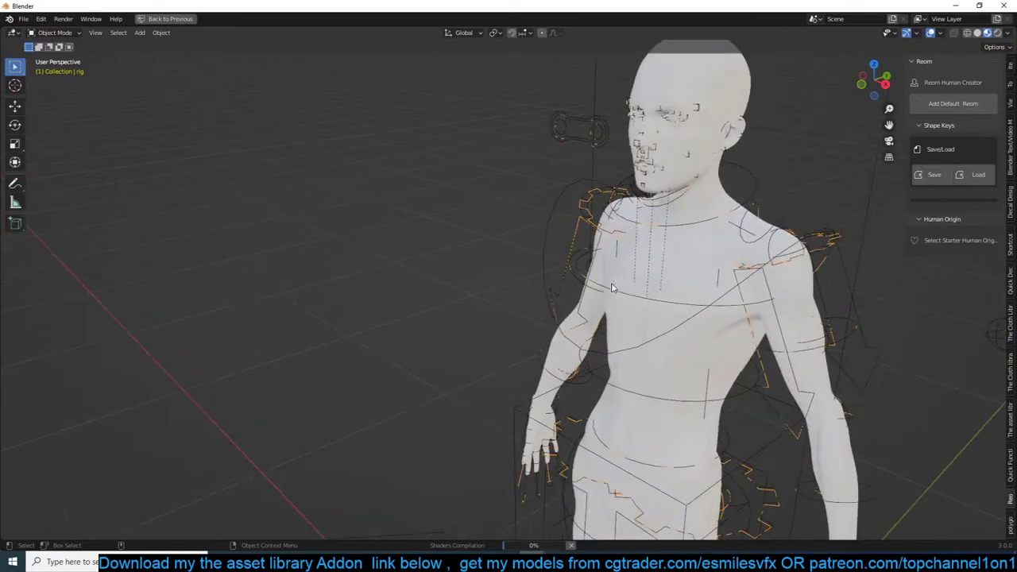
middle_drag(613, 288, 702, 276)
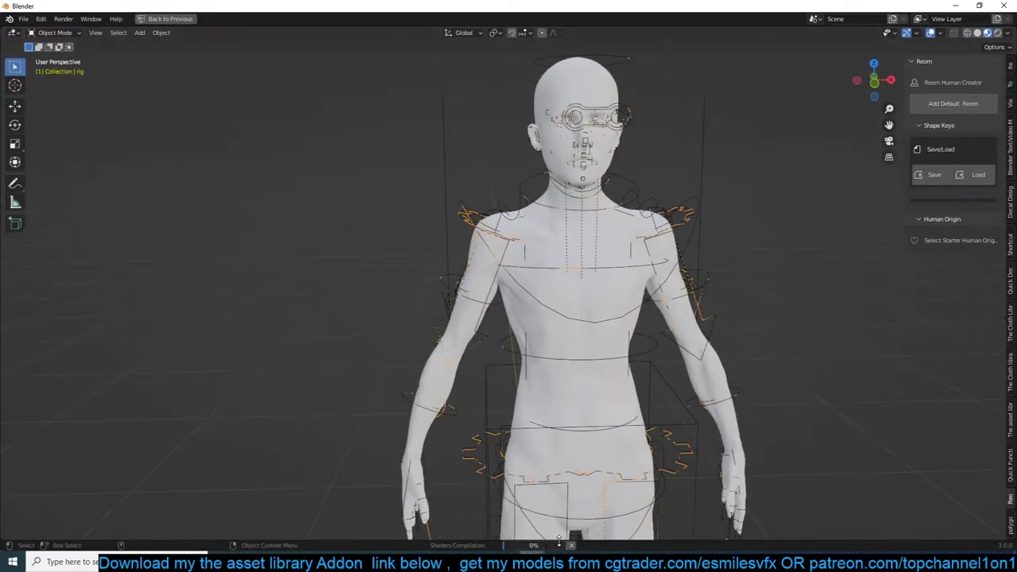
Open the downloaded recording 06.02.2022_04.40.00_REC.ts from Internet Download Manager in VLC media player and decline the player update.
mouse_move(640, 562)
click(672, 531)
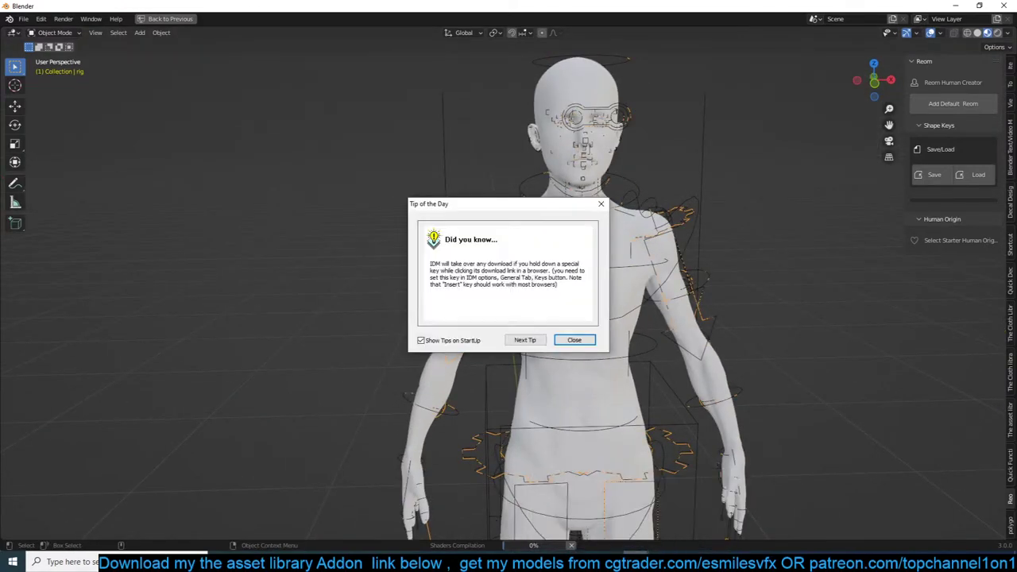
click(635, 561)
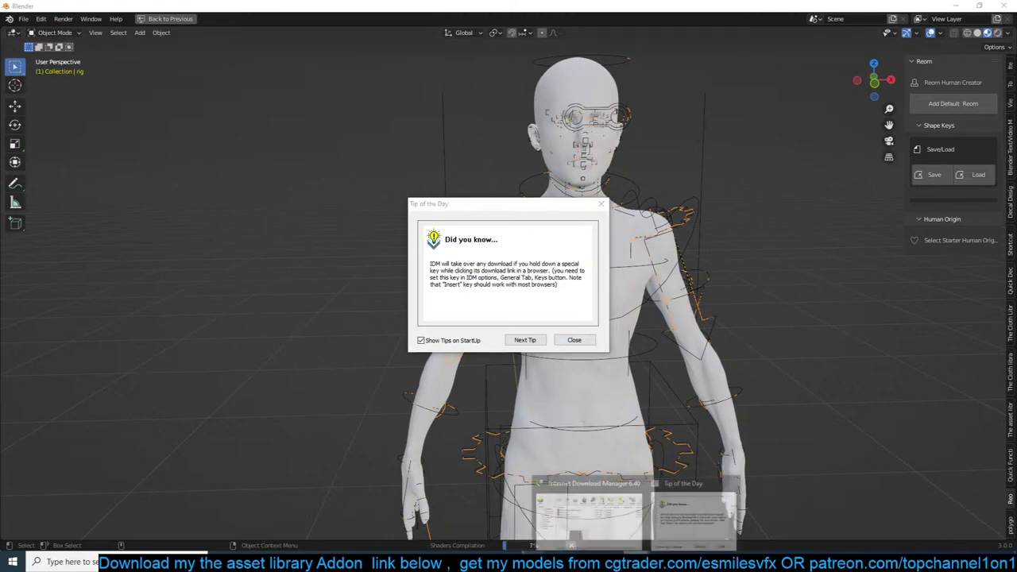
click(588, 490)
double_click(342, 268)
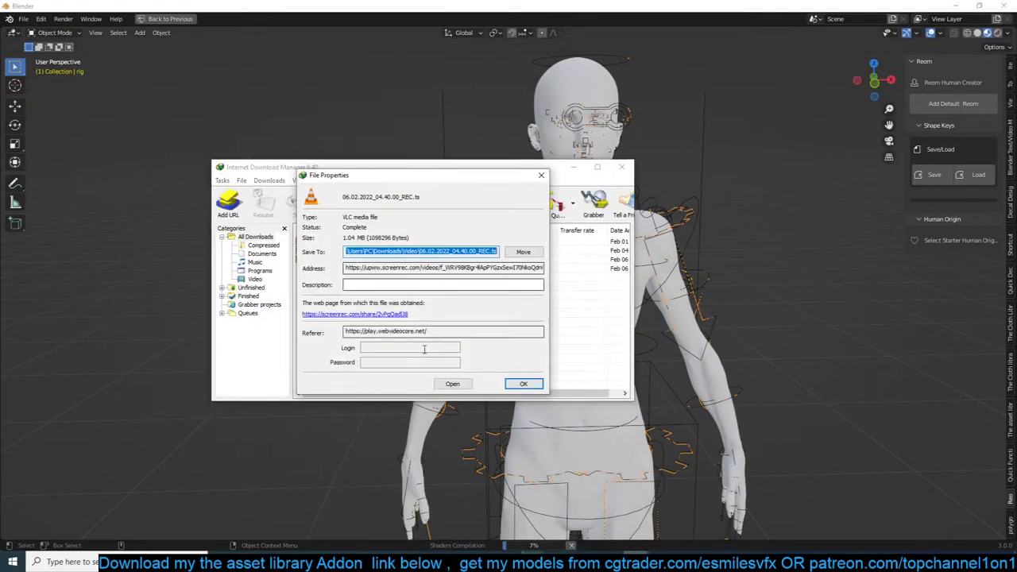
click(452, 385)
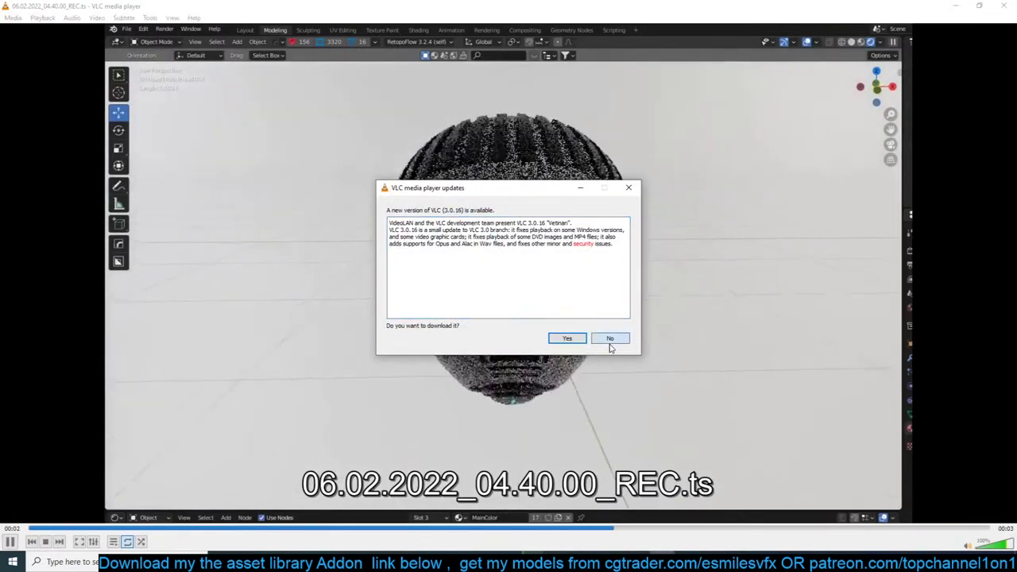
click(611, 336)
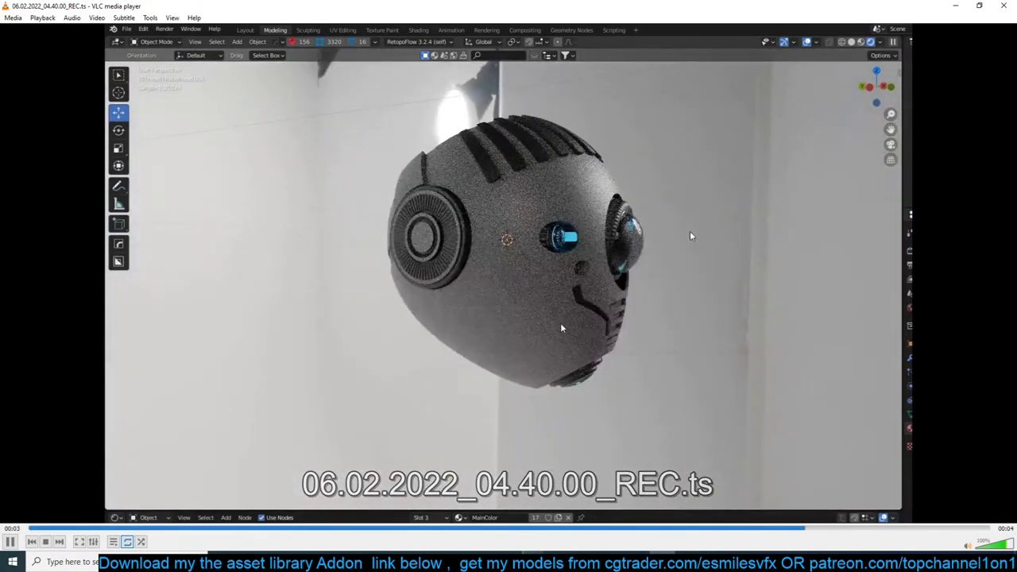
Watch the robot head recording, pausing it to study the model, and close the player to return to Blender.
key(space)
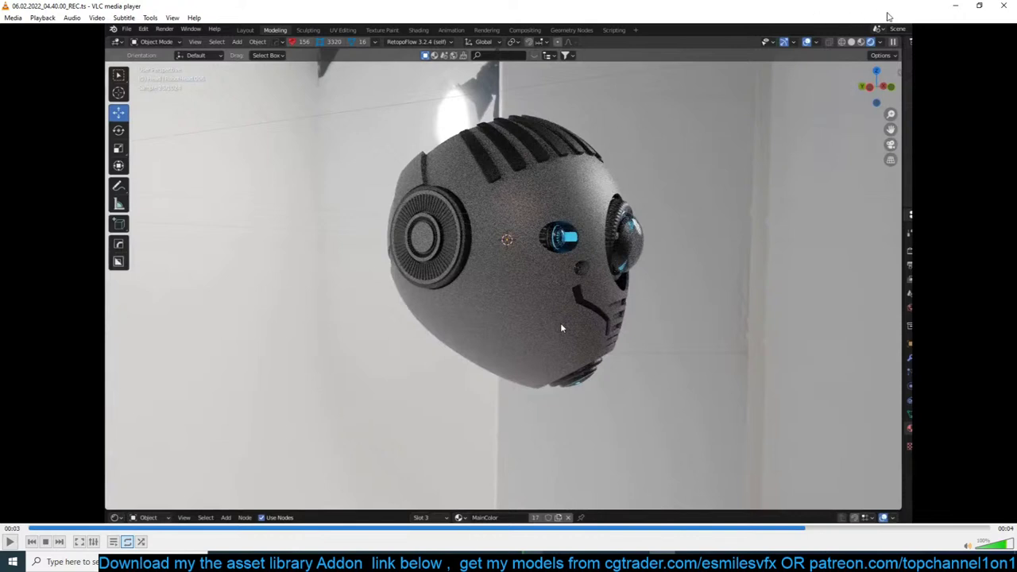
key(space)
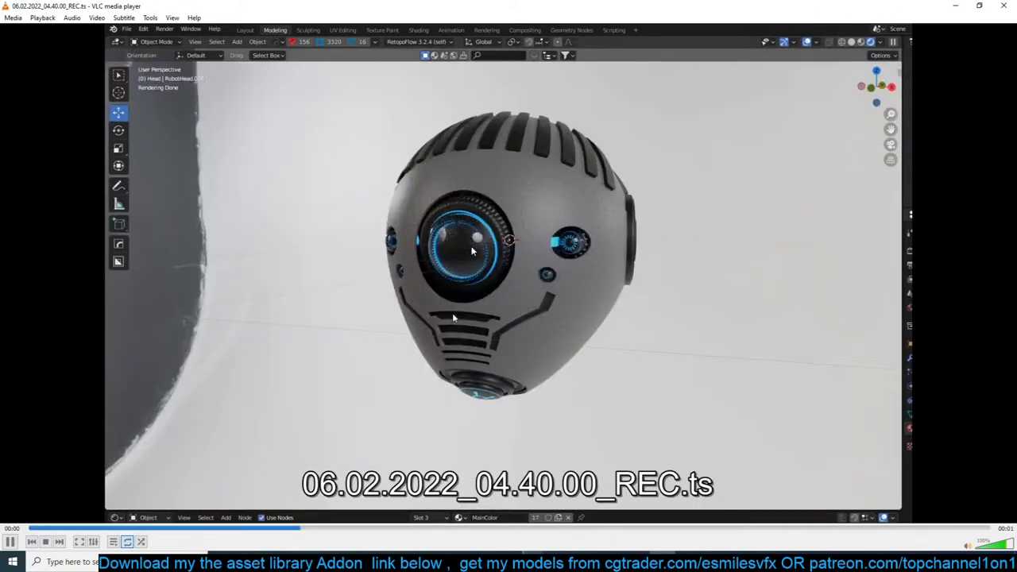
key(space)
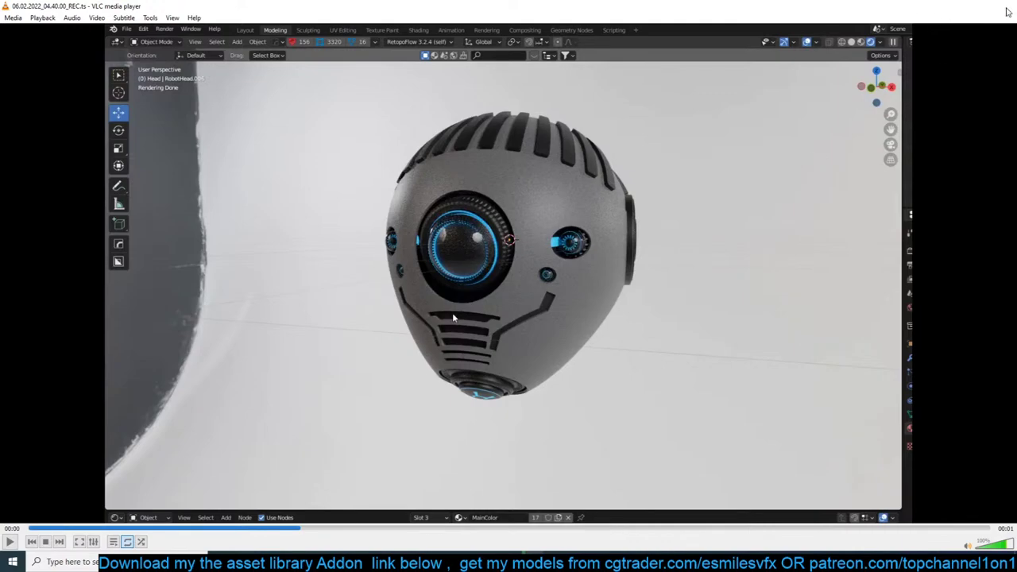
click(1003, 5)
Examine the human's materials from the front and side in Material Preview, and collapse Reom's Human Origin section.
click(722, 121)
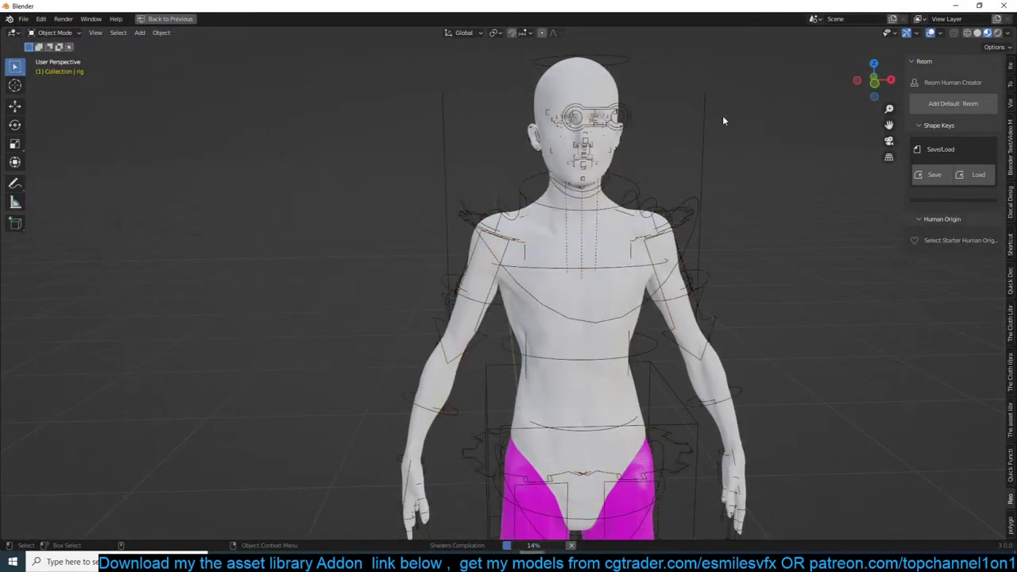
click(627, 119)
click(510, 438)
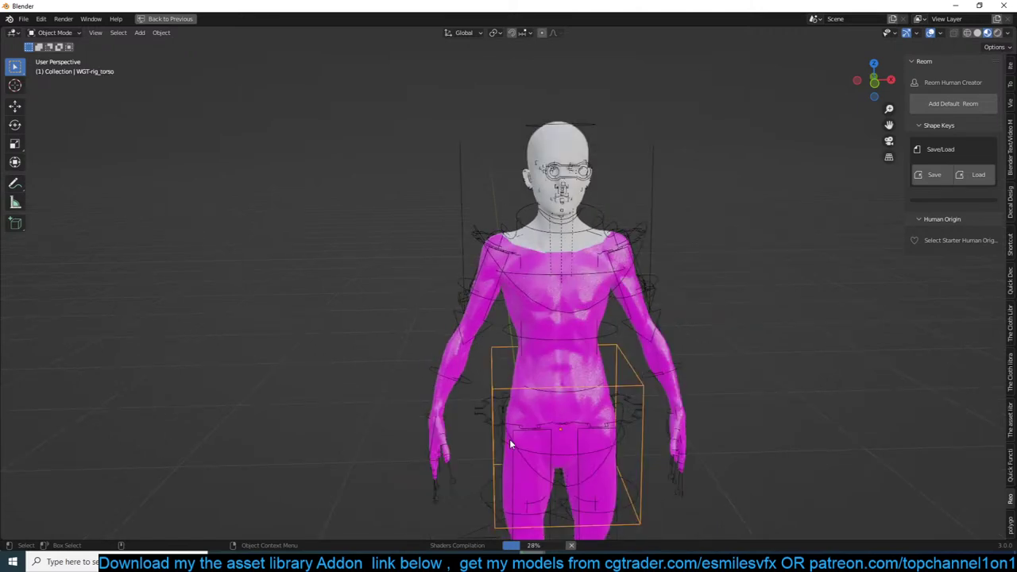
middle_drag(509, 439, 656, 430)
scroll(657, 429, down, 3)
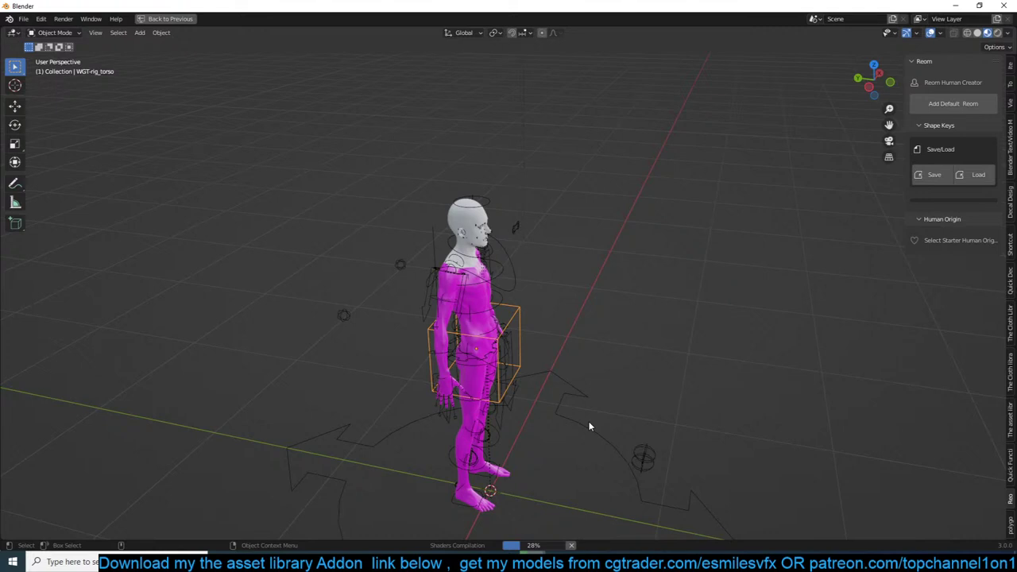
scroll(630, 392, down, 2)
middle_drag(630, 391, 542, 343)
scroll(544, 343, up, 7)
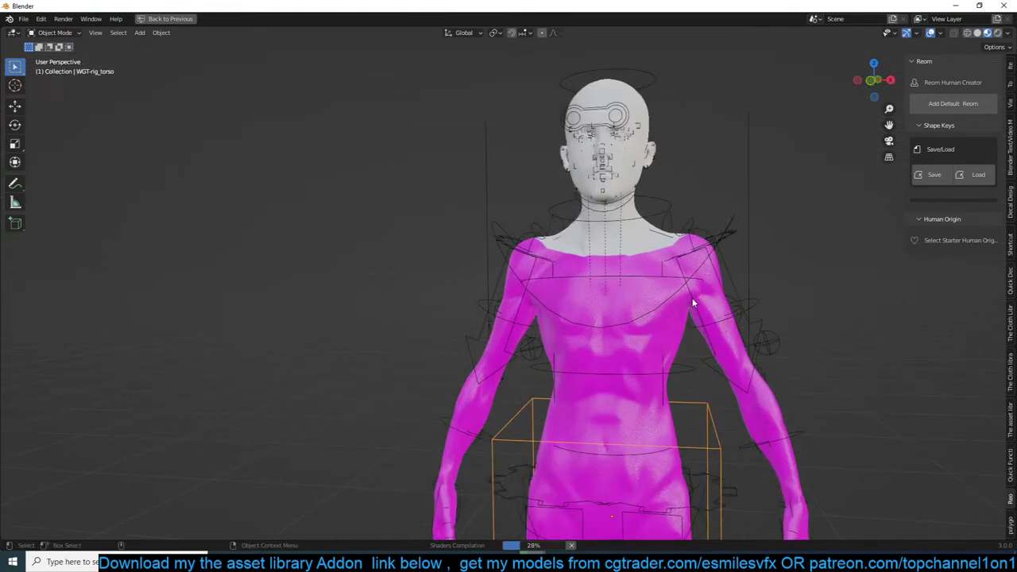
click(928, 222)
middle_drag(874, 350, 707, 330)
scroll(707, 330, up, 2)
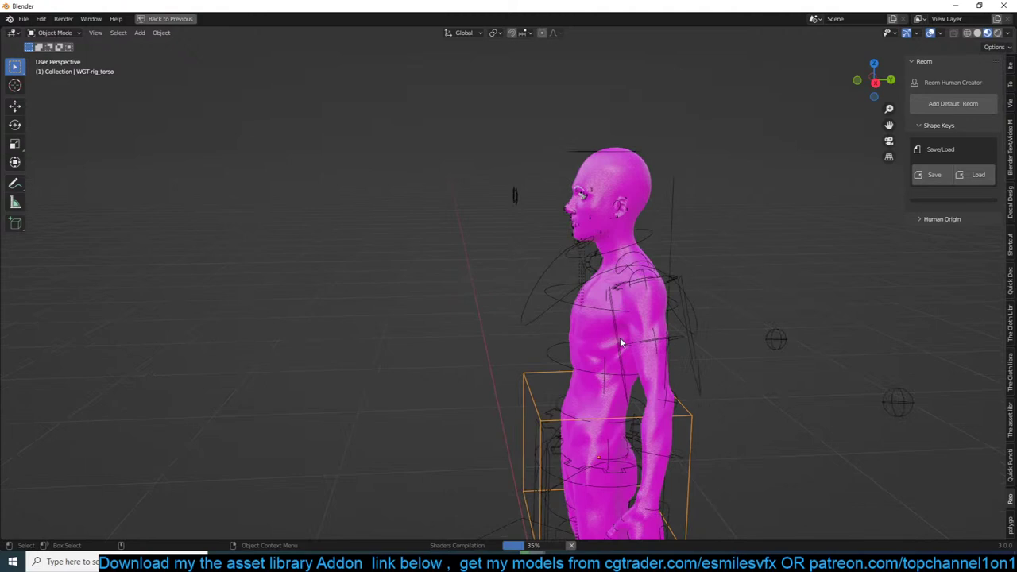
Select the Reom body mesh to list its shape keys and switch the viewport to Solid shading.
click(628, 181)
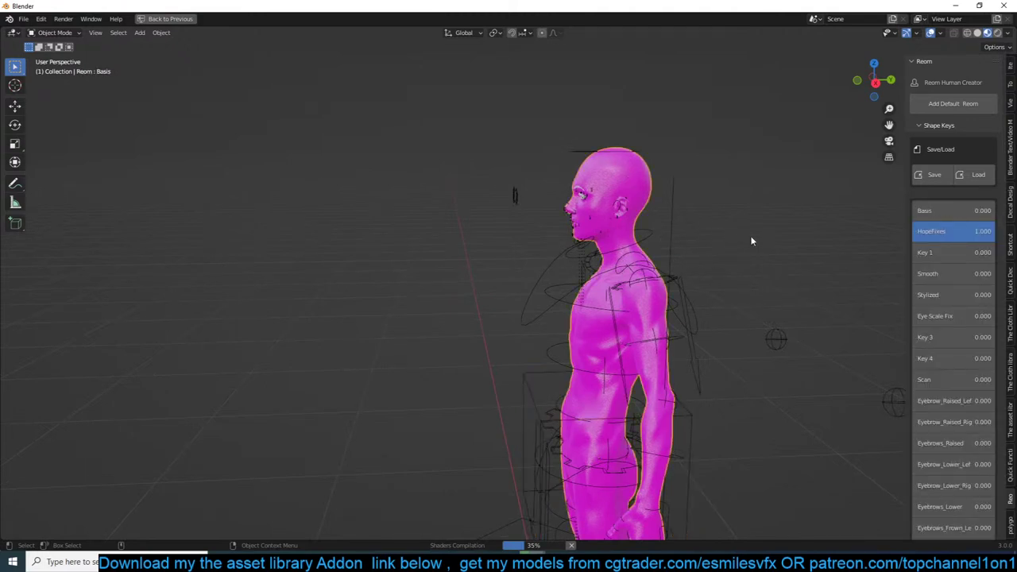
key(z)
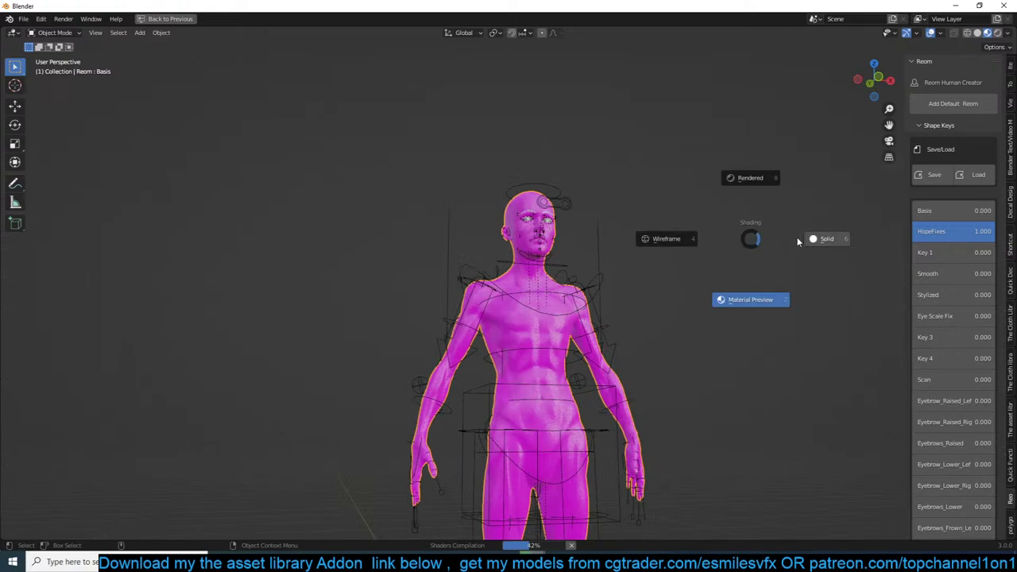
click(805, 238)
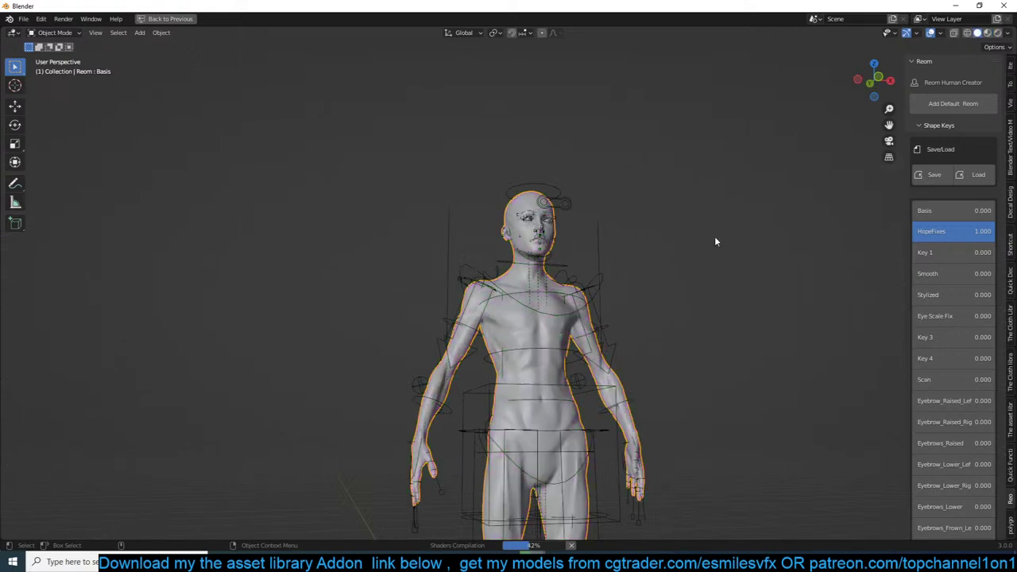
scroll(634, 236, up, 4)
middle_drag(777, 225, 766, 240)
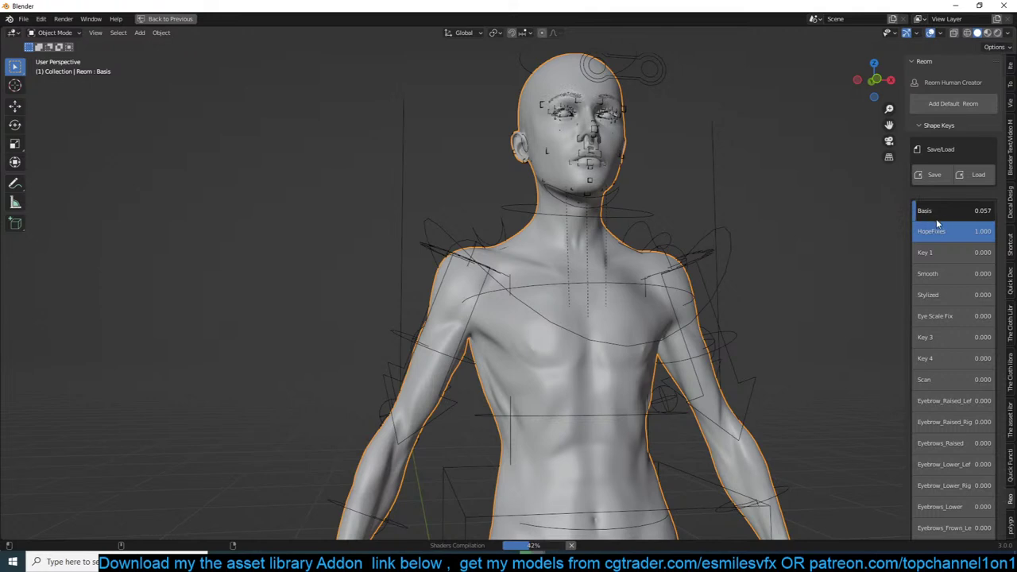
Raise the body's Basis shape key to 0.987 and lower HopeFixes to 0.
drag(924, 210, 987, 233)
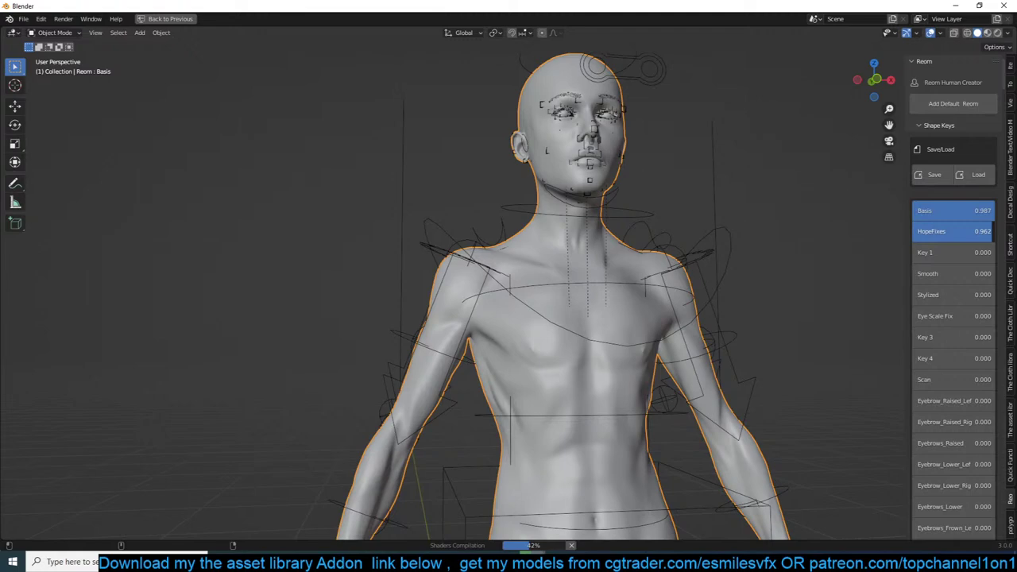
drag(988, 231, 930, 232)
scroll(798, 242, down, 6)
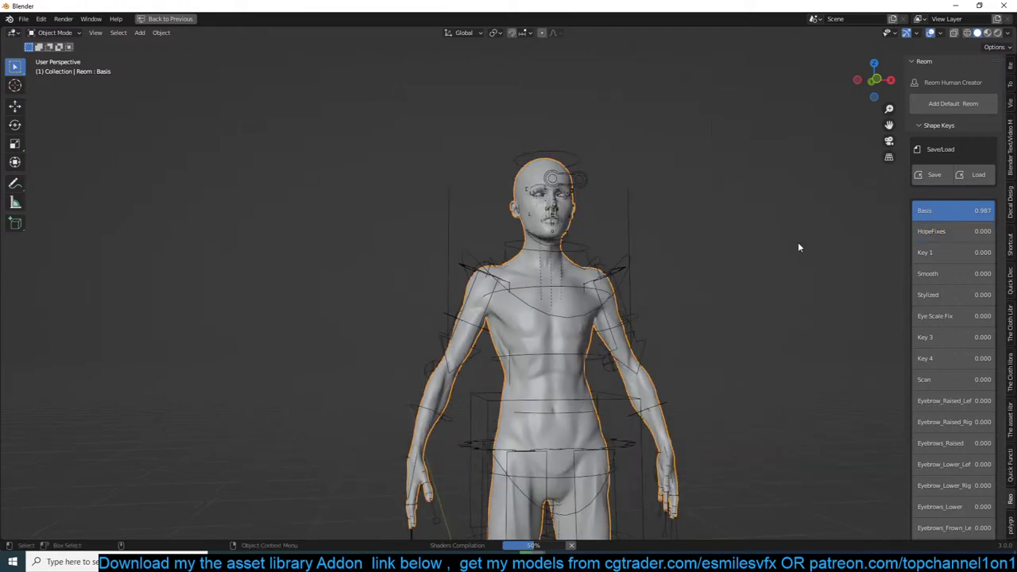
scroll(801, 207, up, 4)
Show the wireframe over the body mesh to examine its topology, and hide it again.
key(q)
click(808, 174)
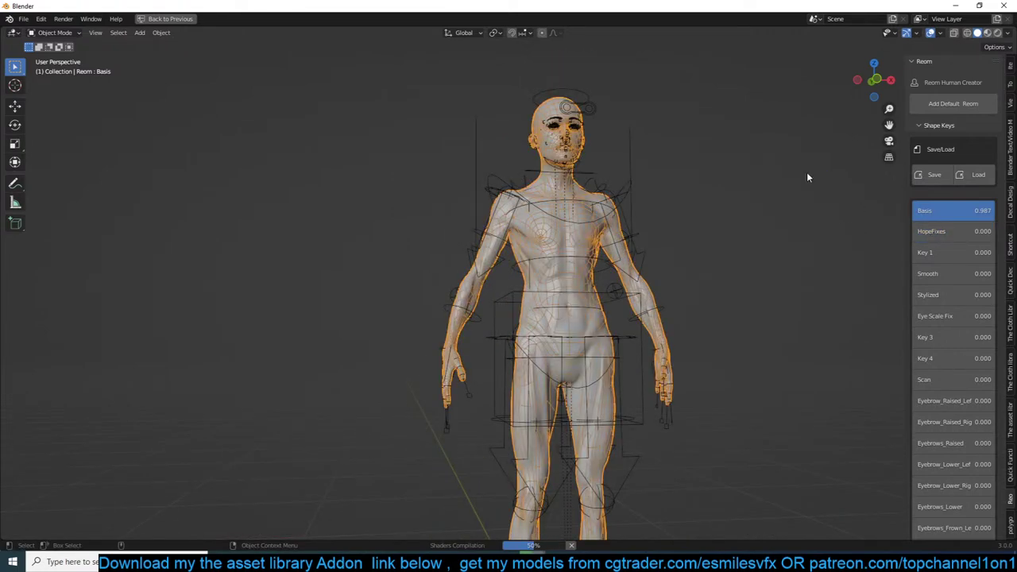
scroll(710, 194, up, 3)
key(q)
click(708, 191)
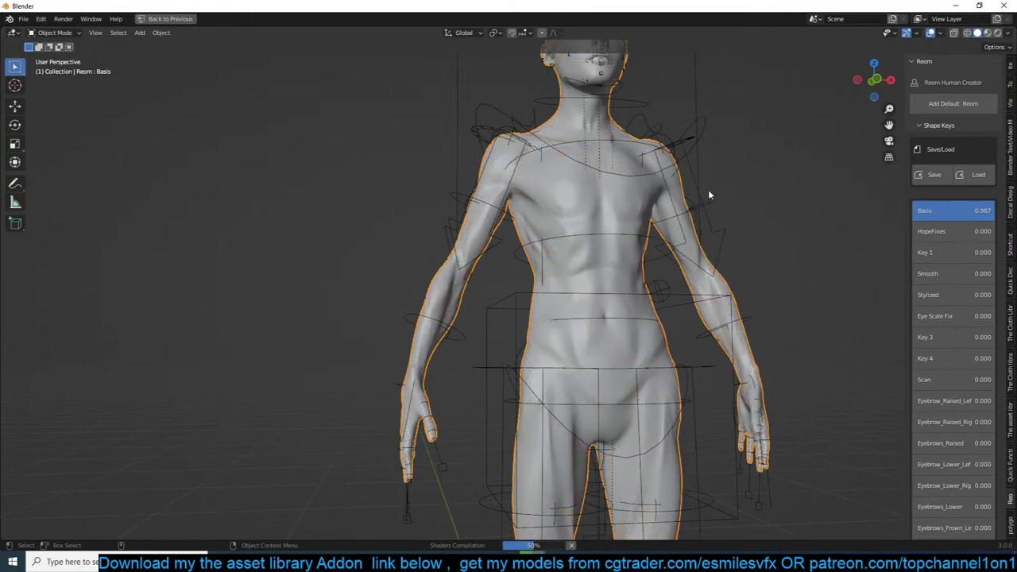
Restore the full workspace layout and compare the body with its Subdivision modifier's viewport display off and on.
key(ctrl+space)
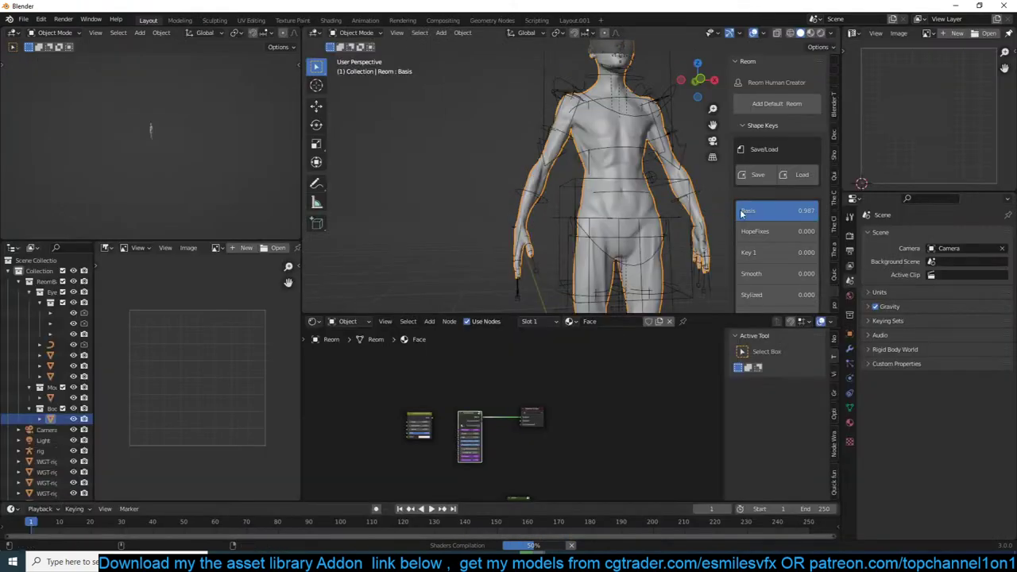
click(850, 348)
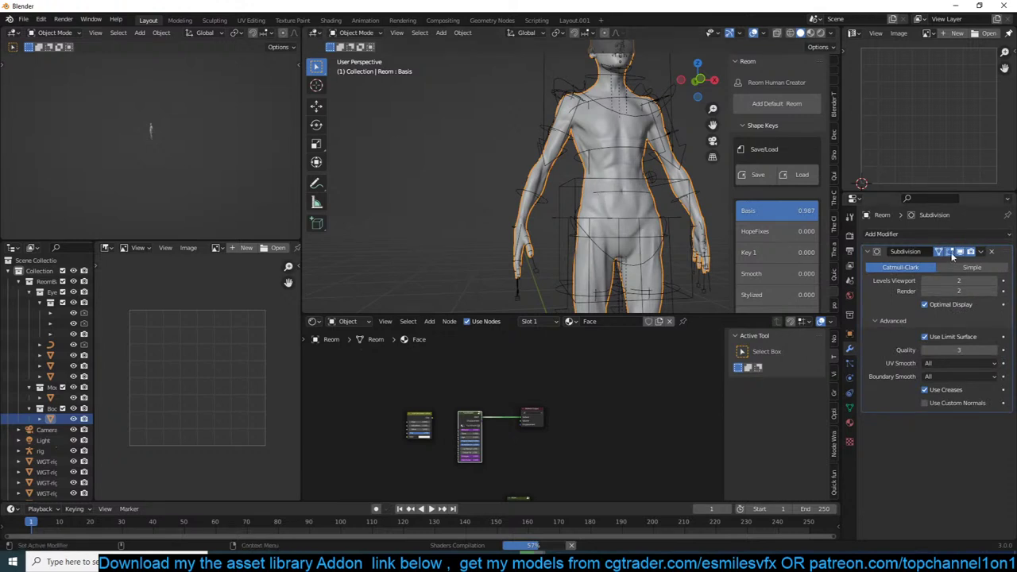
click(961, 252)
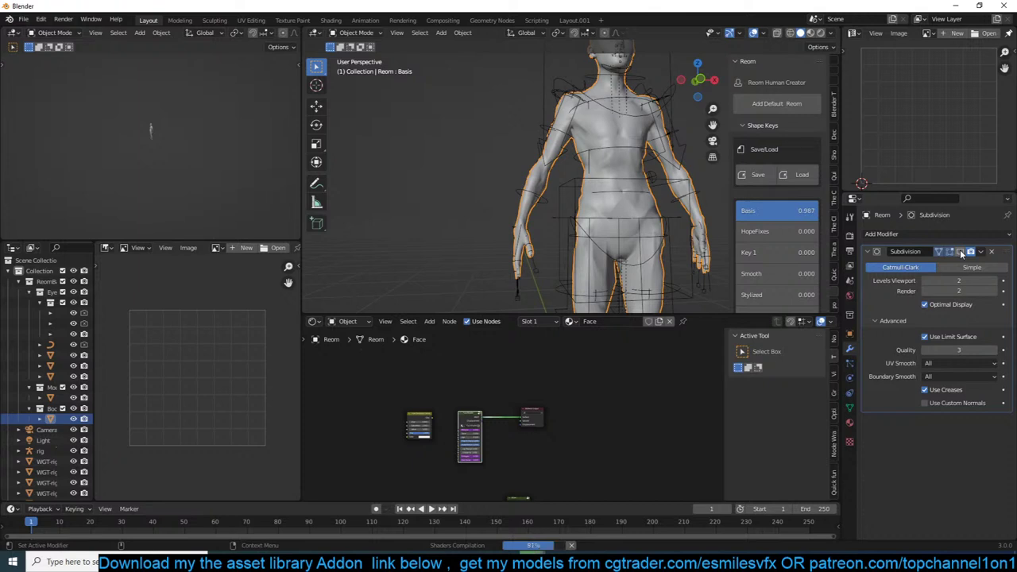
click(961, 251)
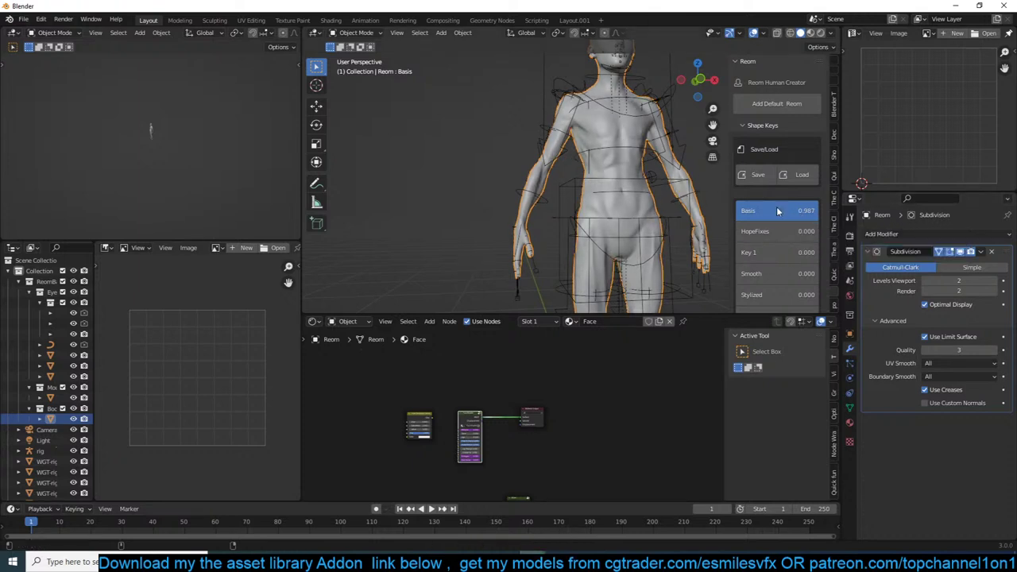
Set the body's Basis and HopeFixes shape keys to 1.000.
mouse_move(813, 211)
mouse_down()
mouse_move(736, 211)
mouse_move(820, 211)
mouse_up()
click(799, 232)
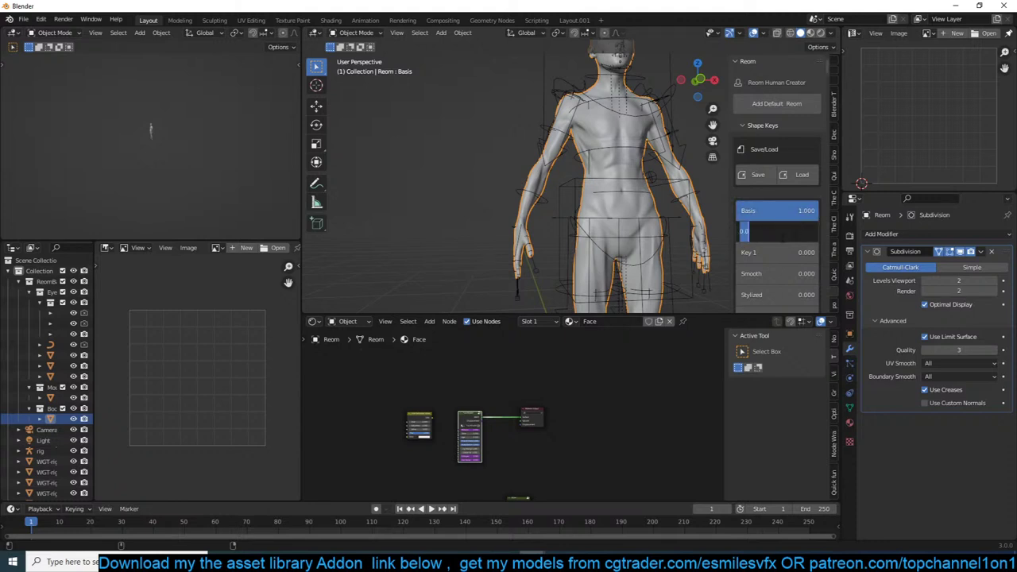
text(0.5)
key(Return)
drag(775, 232, 822, 231)
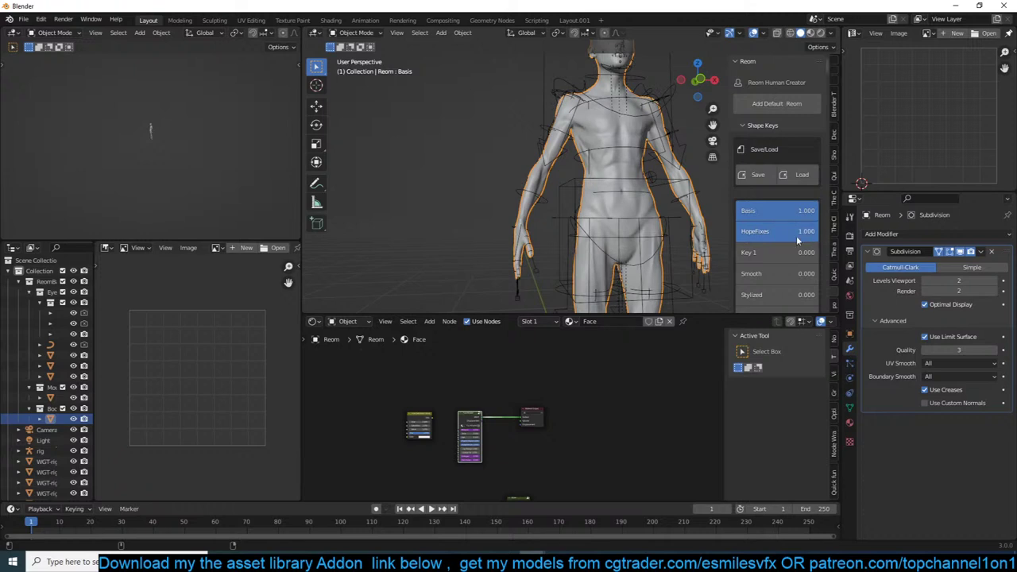
Set the Key 1, Smooth and Stylized shape keys to 1.000 and check the body's shape.
drag(750, 252, 822, 231)
scroll(778, 265, down, 2)
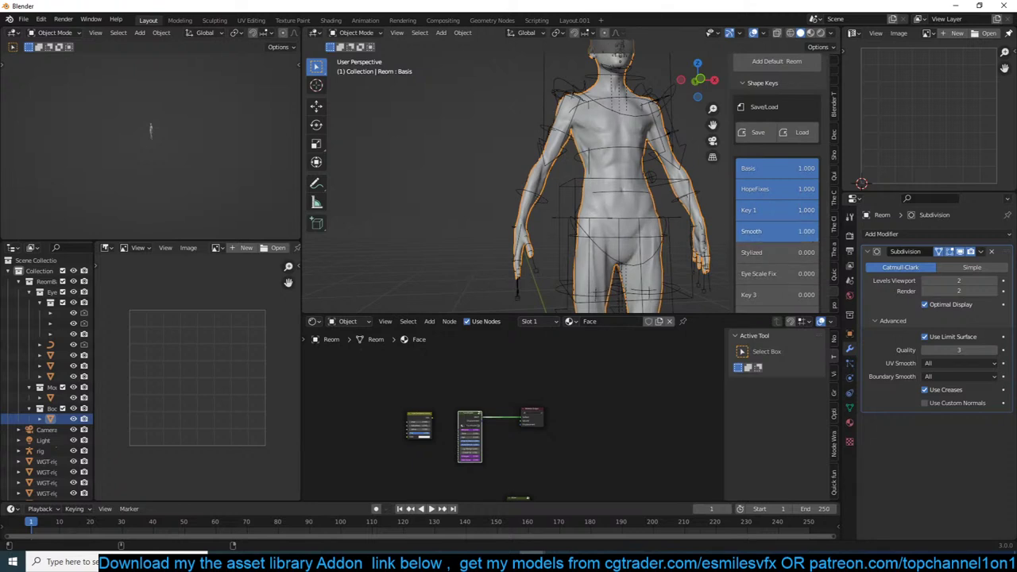
drag(771, 253, 818, 253)
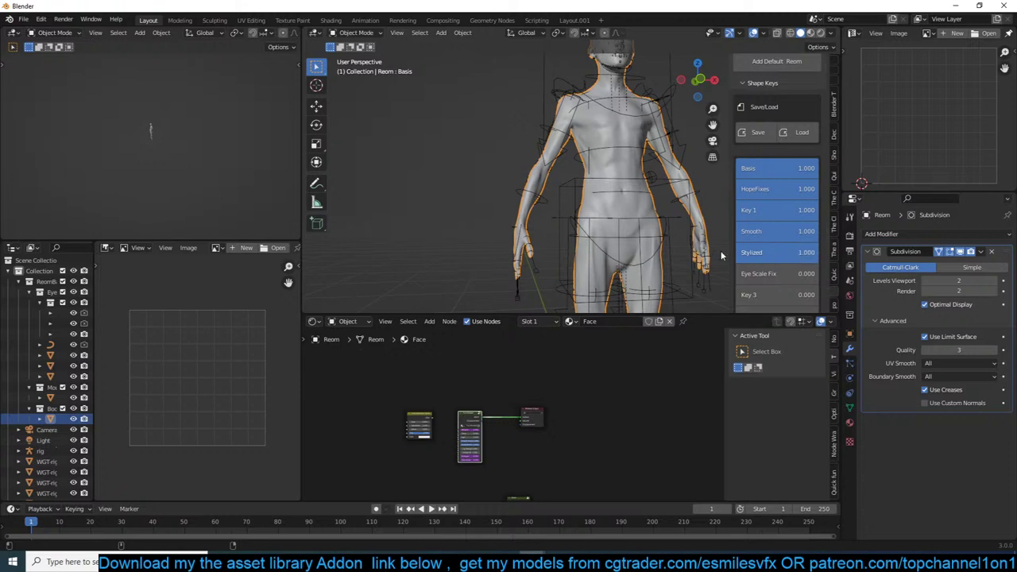
scroll(588, 252, down, 6)
middle_drag(684, 226, 544, 223)
scroll(539, 223, up, 5)
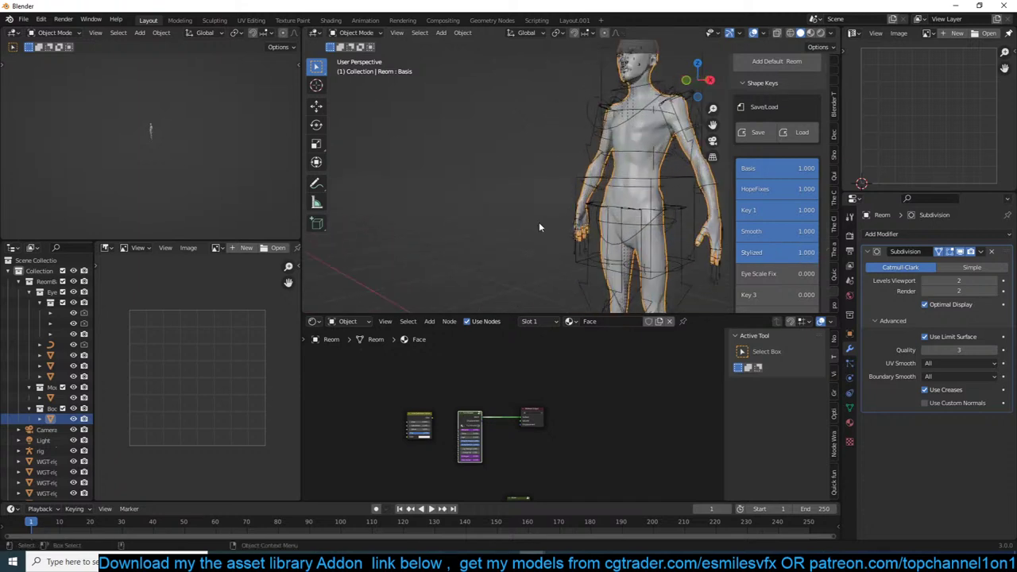
Isolate the body in local view and turn off its Subdivision modifier's viewport display.
key(KP_Divide)
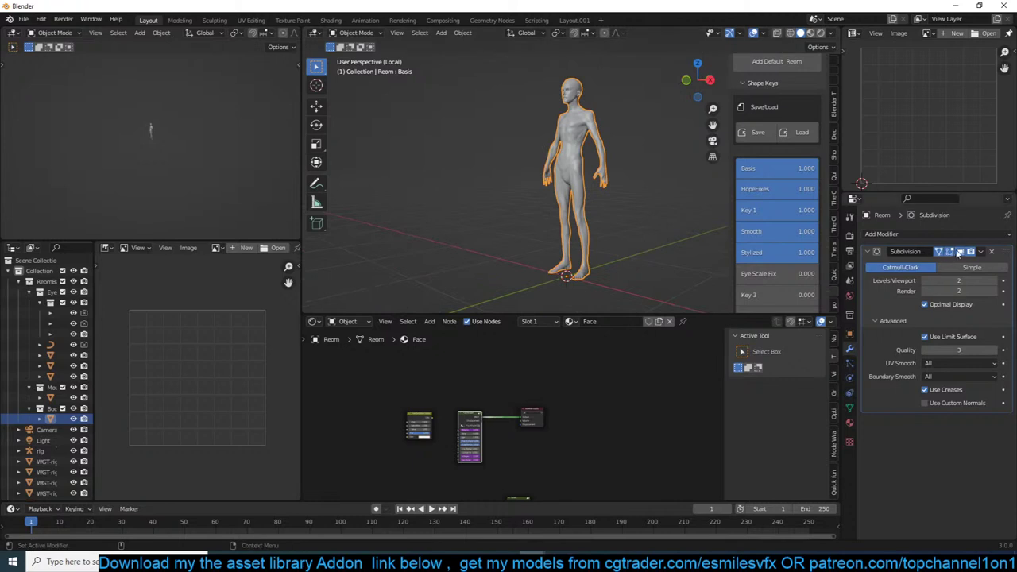
click(960, 252)
scroll(654, 211, up, 3)
mouse_move(819, 252)
mouse_down()
mouse_move(737, 252)
mouse_move(820, 256)
mouse_up()
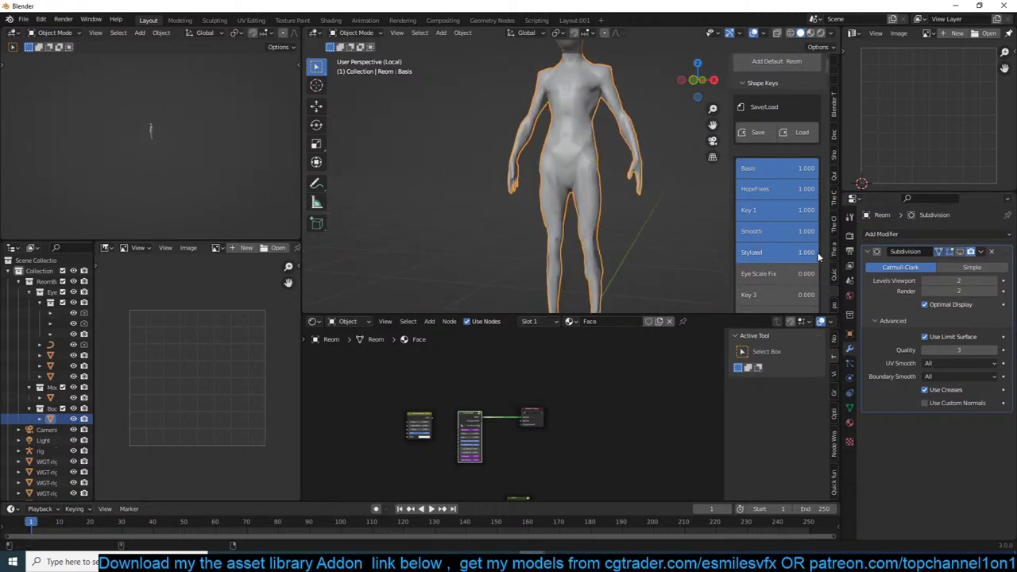
Set the Eyebrows_Raised shape key to 0.532 and leave local view to check the face.
scroll(779, 238, down, 5)
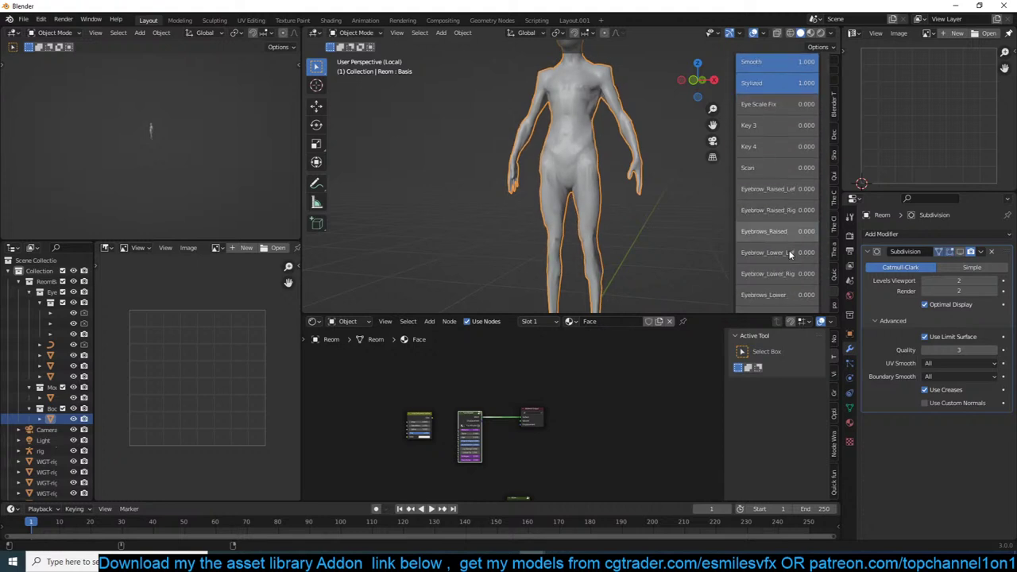
mouse_move(779, 238)
mouse_down()
mouse_move(737, 231)
mouse_move(798, 232)
mouse_move(781, 231)
mouse_up()
scroll(553, 179, up, 5)
key(KP_Divide)
shift+middle_drag(513, 145, 380, 203)
scroll(380, 203, up, 2)
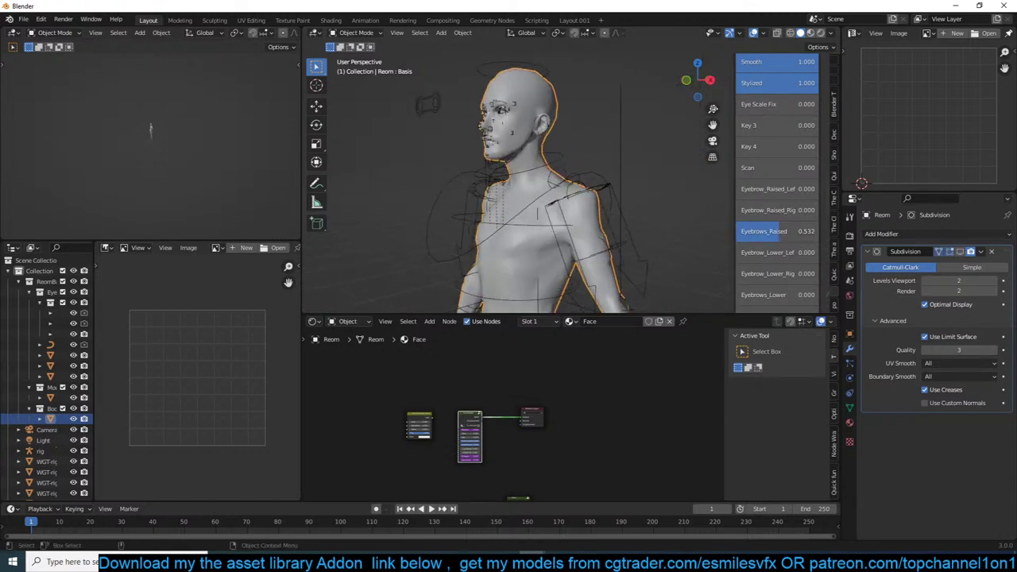
Hide the viewport overlays and vary the Eyebrows_Raised shape key while viewing the face from the front.
click(754, 34)
key(KP_1)
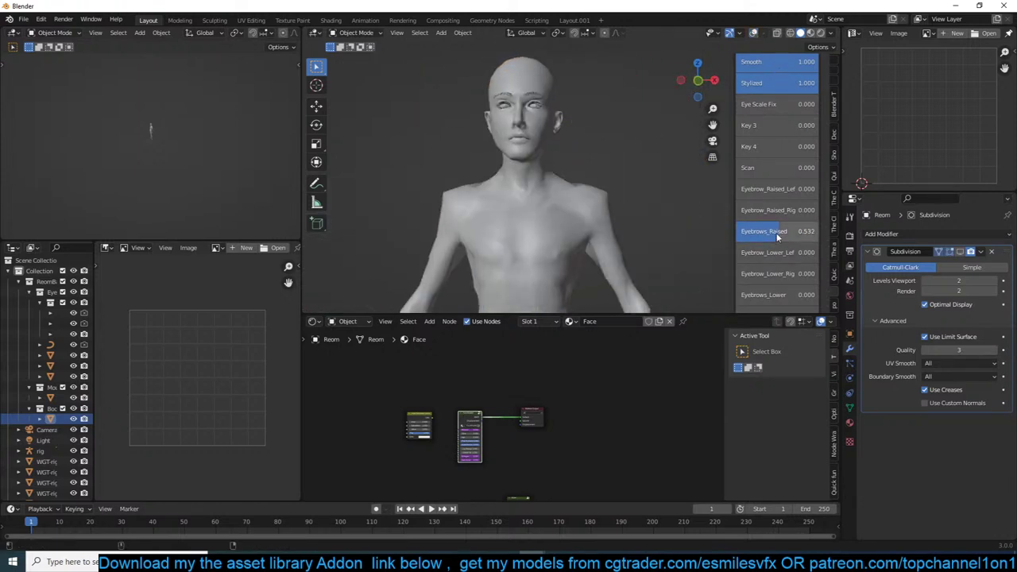
drag(812, 231, 741, 273)
Look through the facial expression, eye, lip and neck shape keys down to the ethnicity keys.
scroll(782, 288, down, 3)
scroll(752, 287, down, 4)
scroll(762, 275, down, 3)
middle_drag(619, 183, 665, 204)
scroll(781, 286, down, 1)
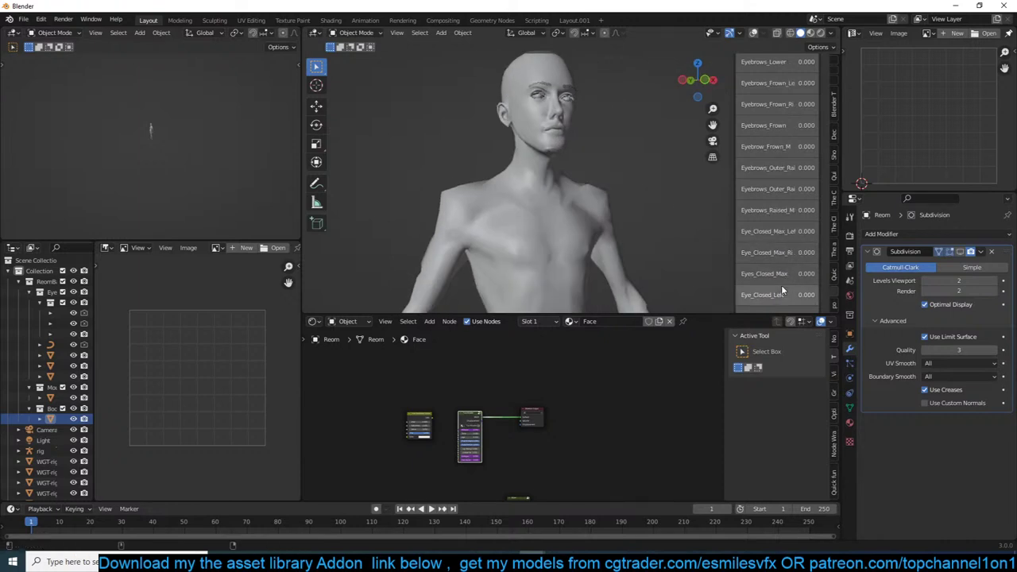
scroll(781, 285, down, 14)
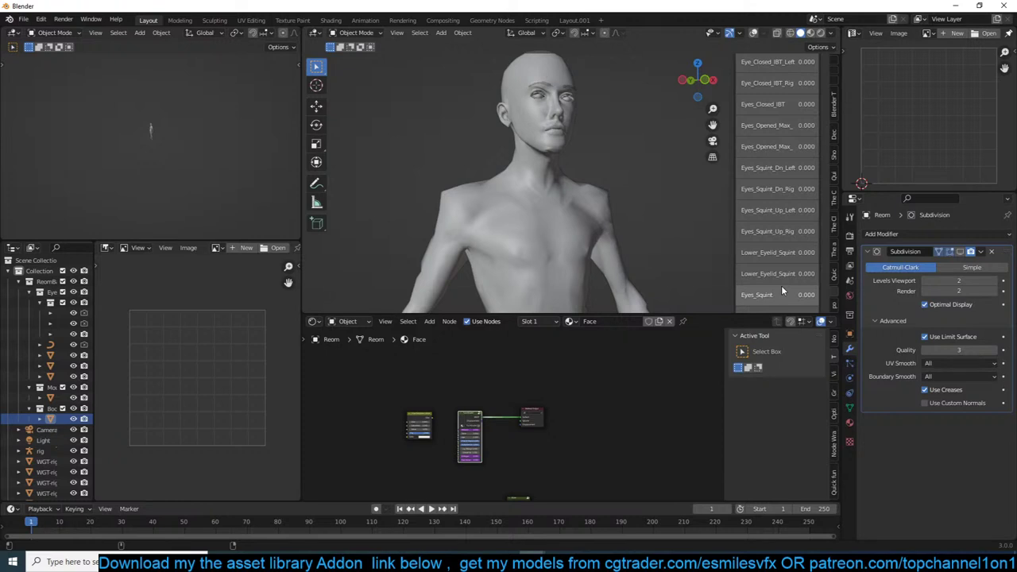
scroll(782, 286, down, 10)
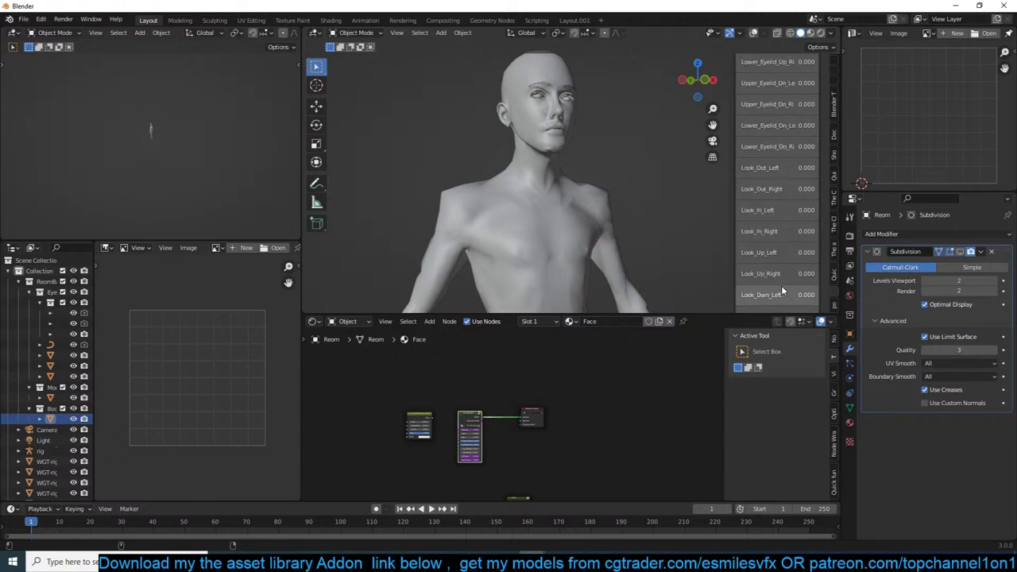
scroll(784, 285, down, 10)
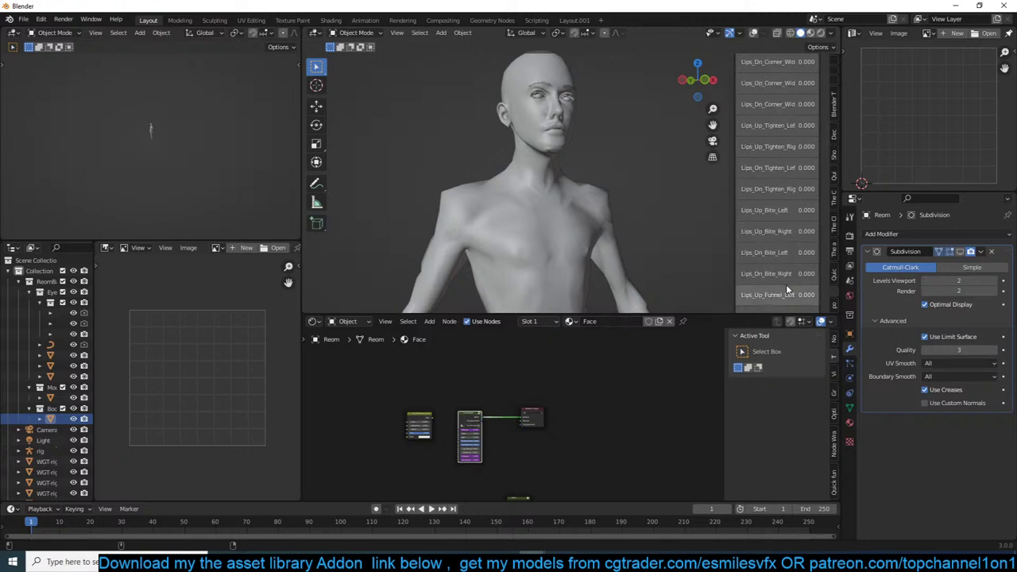
scroll(786, 289, down, 10)
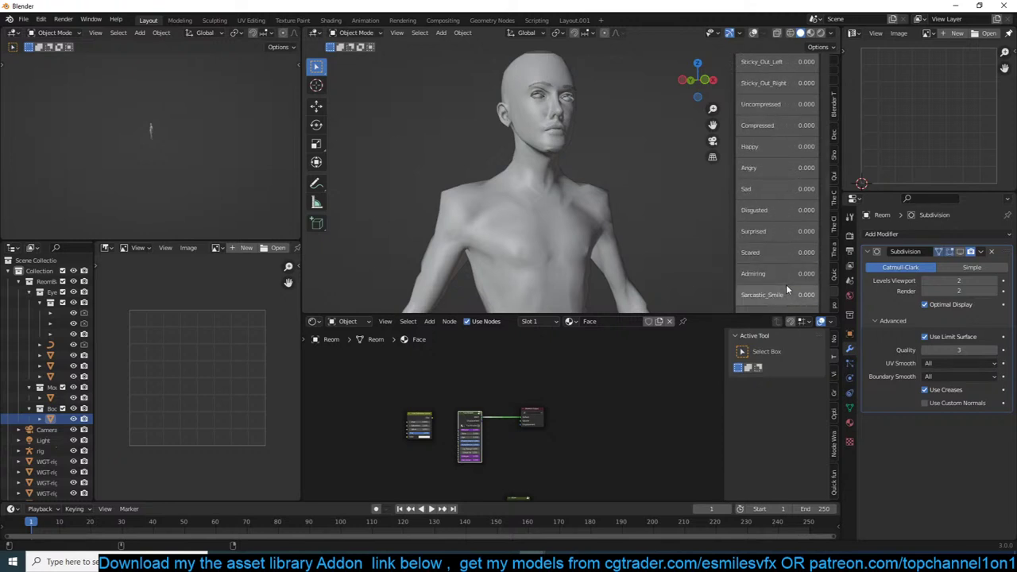
scroll(786, 286, down, 10)
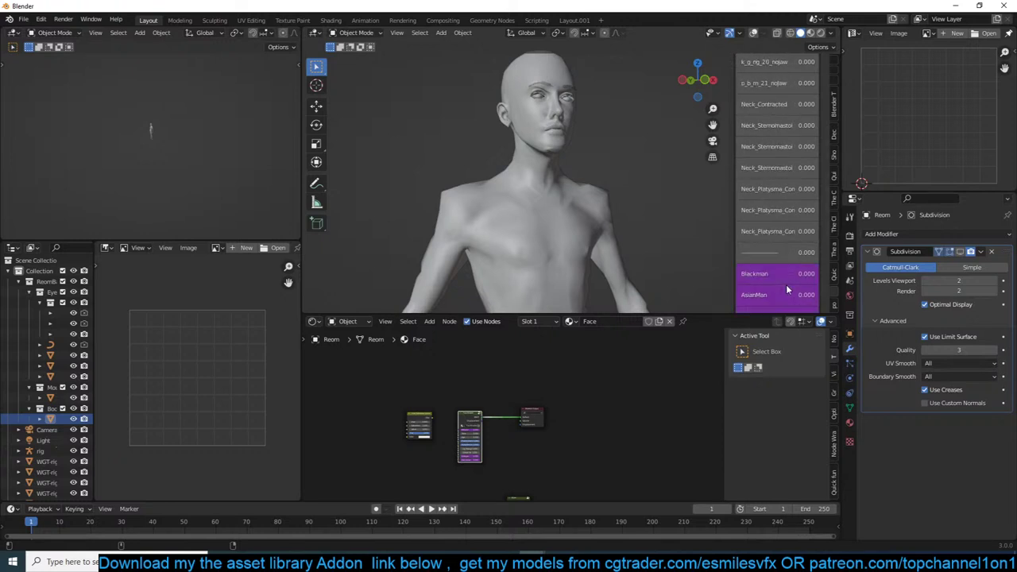
Set the AsianMan and SouthAsian shape keys to 1.000 and Blackman to 0.899.
drag(765, 107, 819, 106)
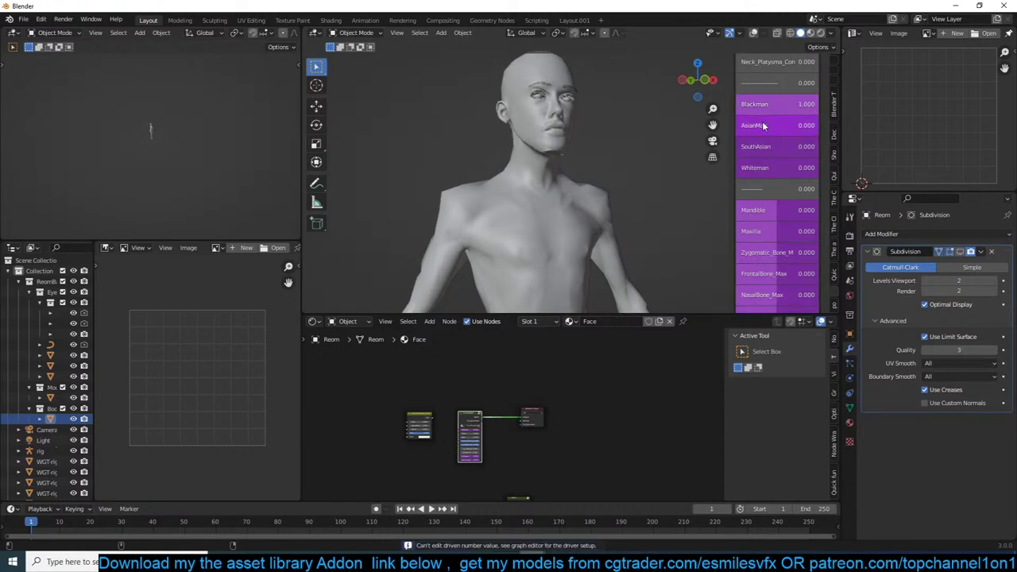
drag(763, 125, 796, 112)
middle_drag(449, 141, 508, 140)
drag(763, 146, 818, 147)
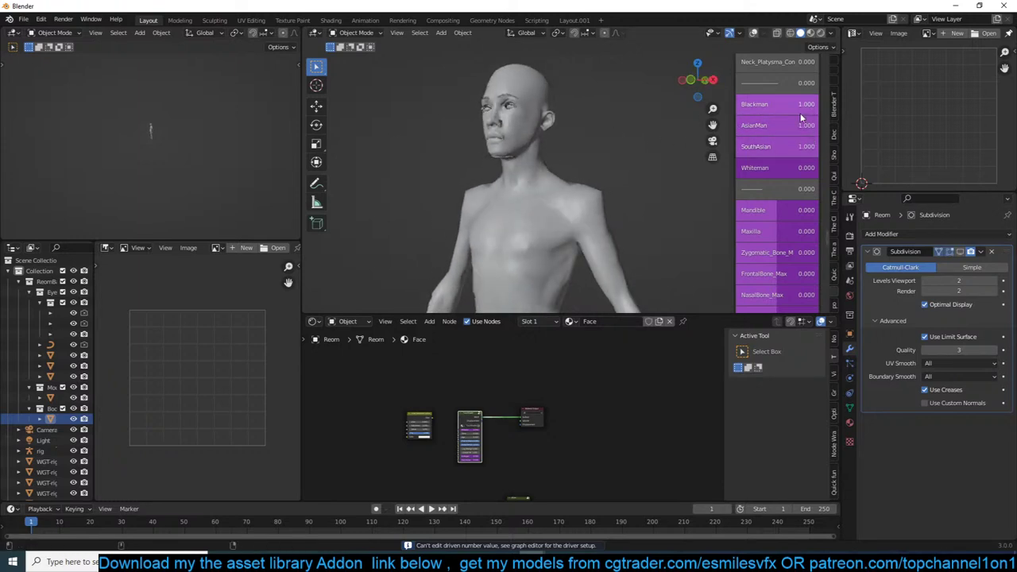
mouse_move(799, 105)
mouse_down()
mouse_move(751, 105)
mouse_move(810, 104)
mouse_up()
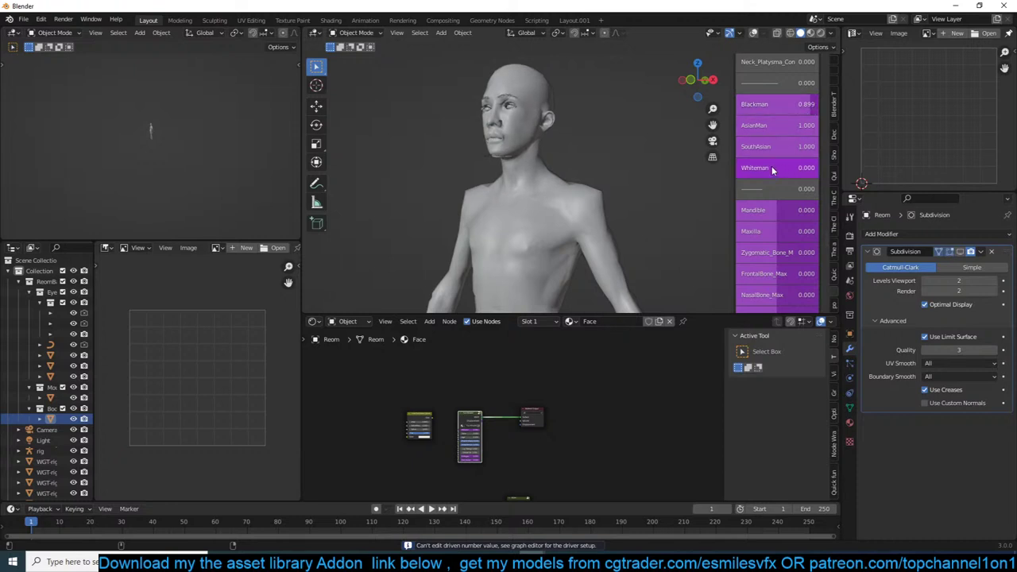
Try the Whiteman shape key and return it to 0.000, and set Mandible to 5.000.
drag(772, 167, 771, 168)
drag(815, 168, 737, 168)
drag(772, 210, 819, 209)
scroll(651, 197, down, 3)
middle_drag(651, 199, 695, 229)
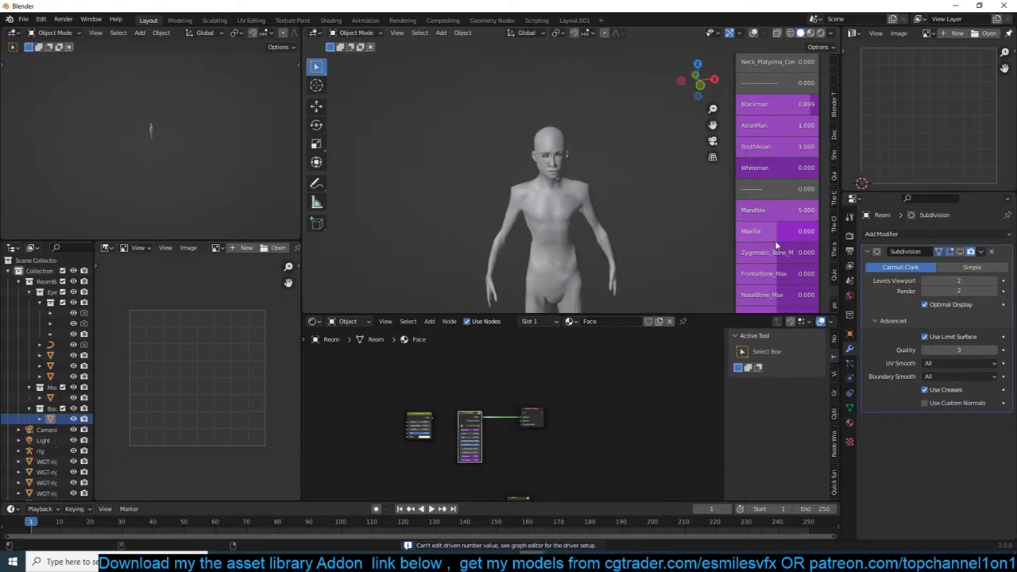
Try out the separator shape key between Whiteman and Mandible.
click(754, 188)
click(750, 190)
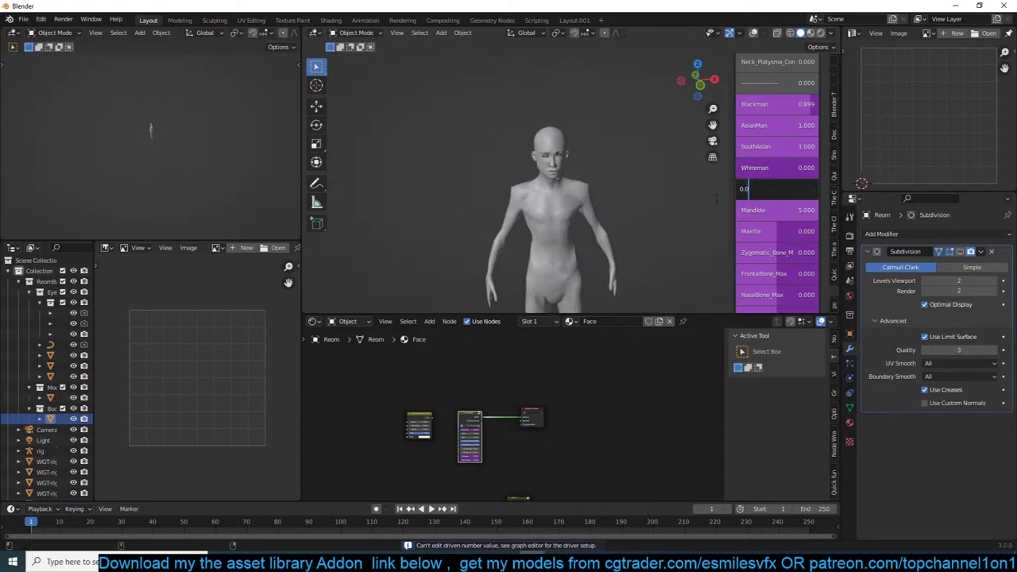
key(Return)
mouse_move(748, 191)
mouse_down()
mouse_move(796, 191)
mouse_move(744, 192)
mouse_up()
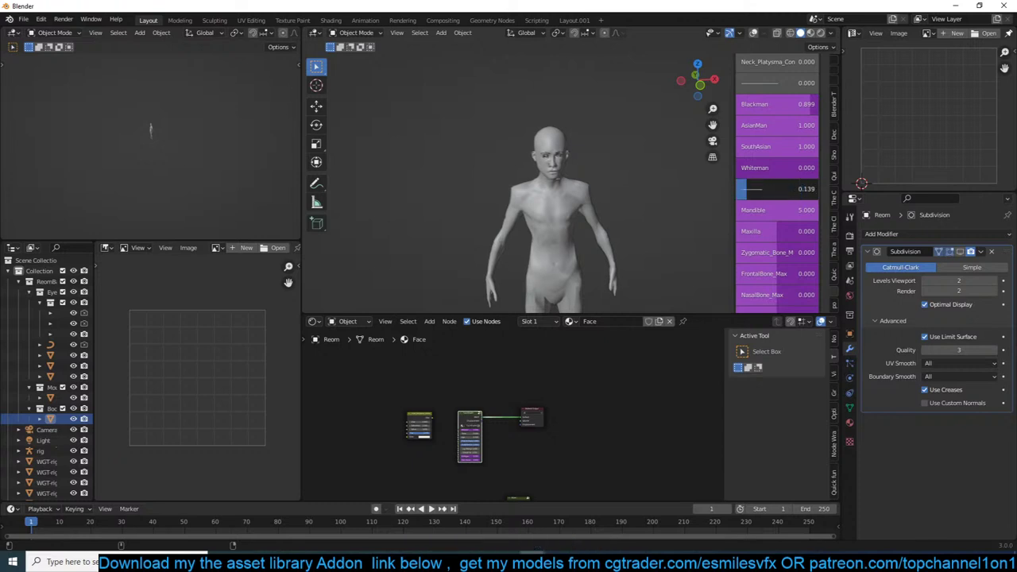
Set the Maxilla shape key to 5.000 and inspect the face up close.
scroll(774, 192, down, 3)
drag(770, 149, 821, 150)
scroll(628, 158, up, 4)
middle_drag(629, 157, 690, 162)
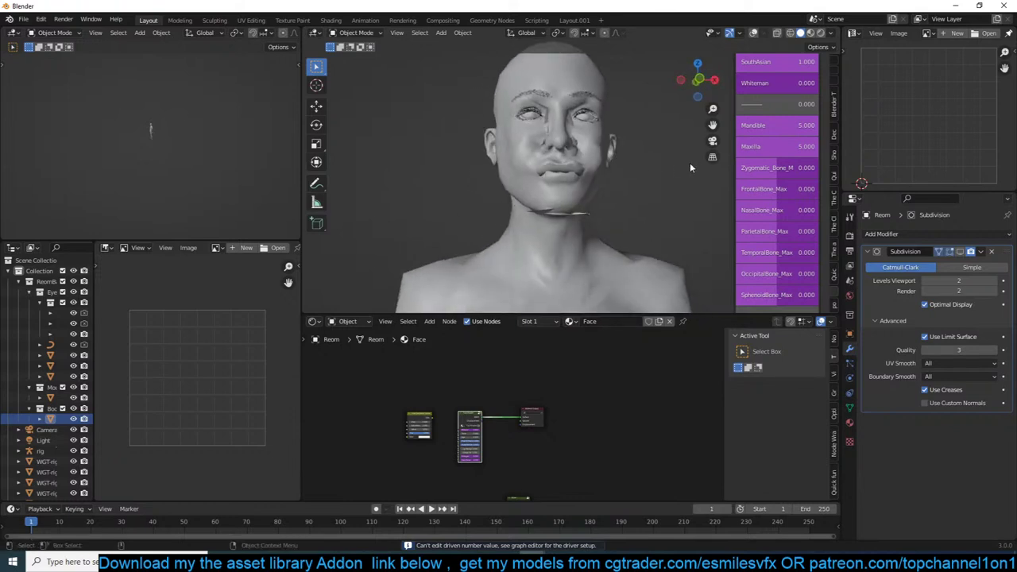
Turn the Subdivision modifier's viewport display back on and set its viewport levels to 1.
click(961, 252)
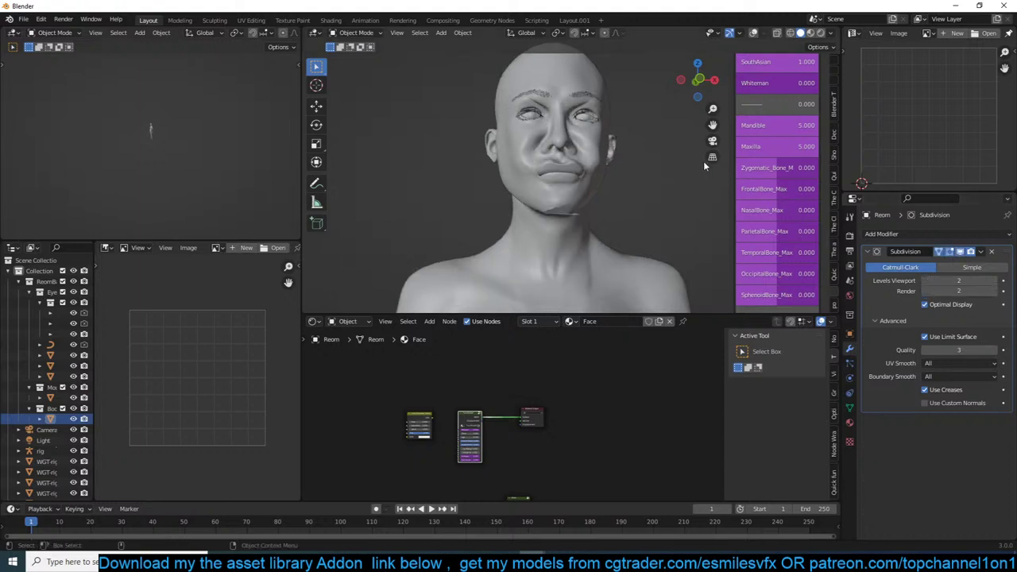
middle_drag(704, 161, 563, 178)
click(931, 282)
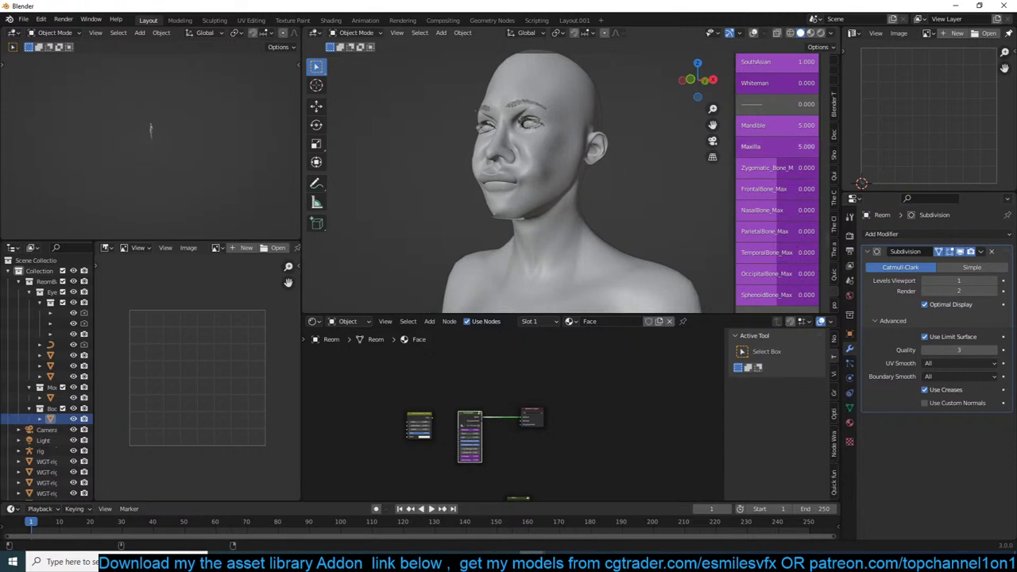
Set the Maxilla shape key to 2.215 and FrontalBone_Max to 1.000, checking the head from several angles.
drag(817, 146, 791, 146)
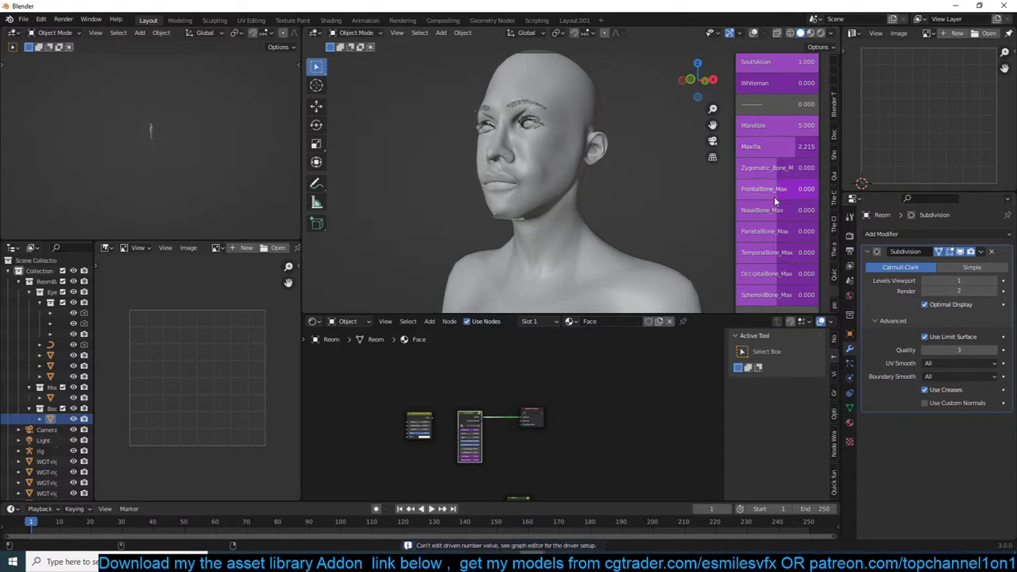
drag(776, 200, 819, 189)
scroll(556, 149, down, 2)
middle_drag(501, 137, 638, 182)
Set the NasalBone_Max shape key to -2.000 and ParietalBone_Max to 0.025.
drag(771, 210, 735, 210)
shift+middle_drag(496, 137, 474, 234)
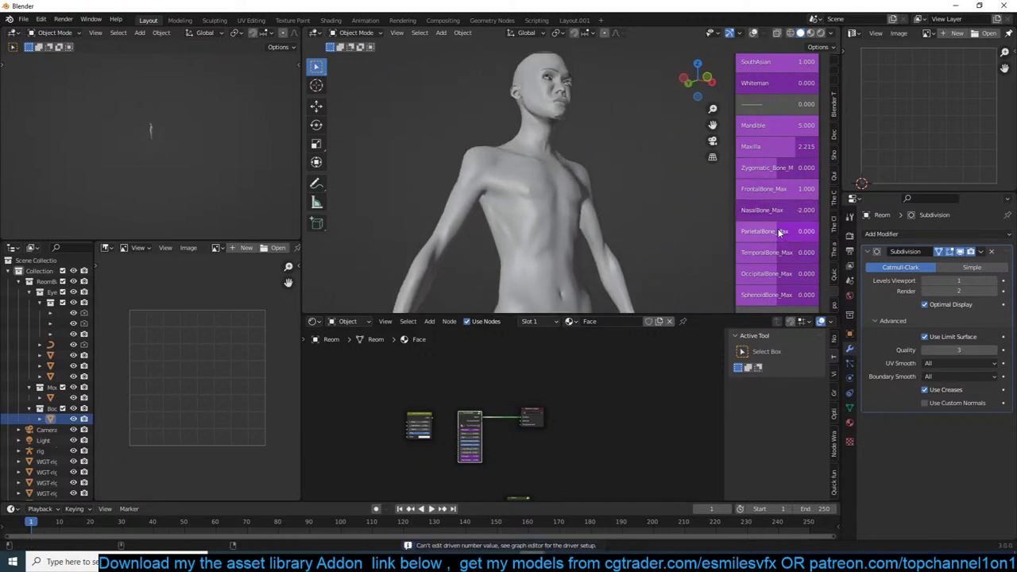
drag(771, 231, 763, 231)
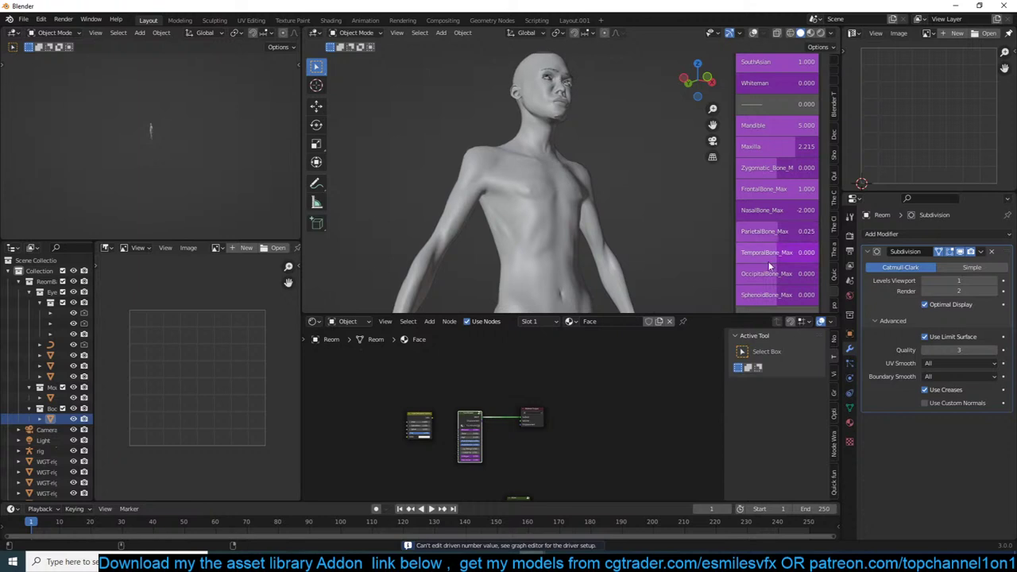
Set the TemporalLines_Max shape key to 1.000 and Various_Orbital_Max to 0.405.
scroll(765, 262, down, 6)
drag(784, 151, 755, 167)
scroll(787, 167, down, 5)
middle_drag(628, 151, 720, 218)
Maximize the viewport and look through the remaining eye, mouth and body-proportion shape keys.
scroll(777, 239, down, 10)
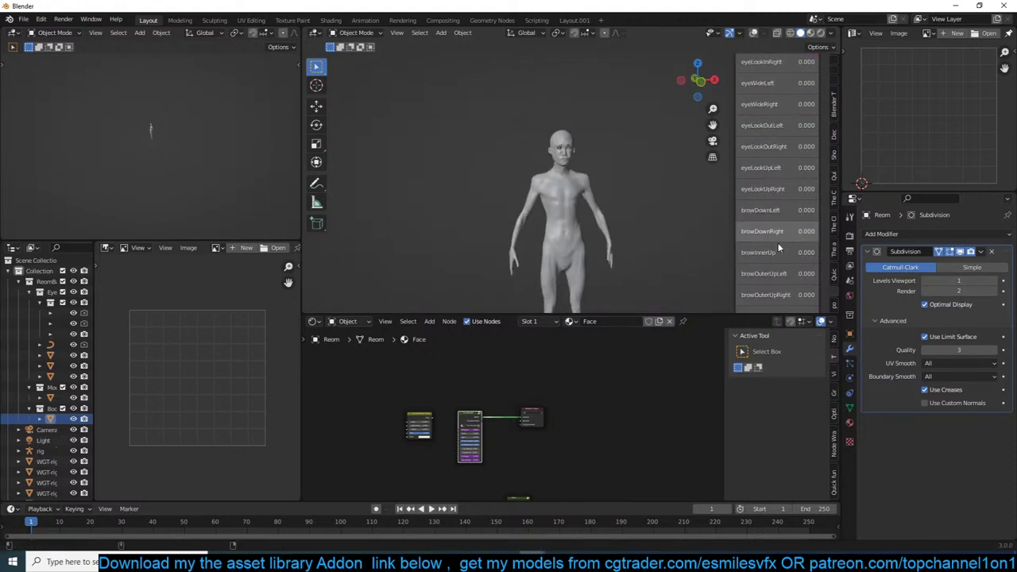
scroll(777, 238, down, 5)
key(ctrl+space)
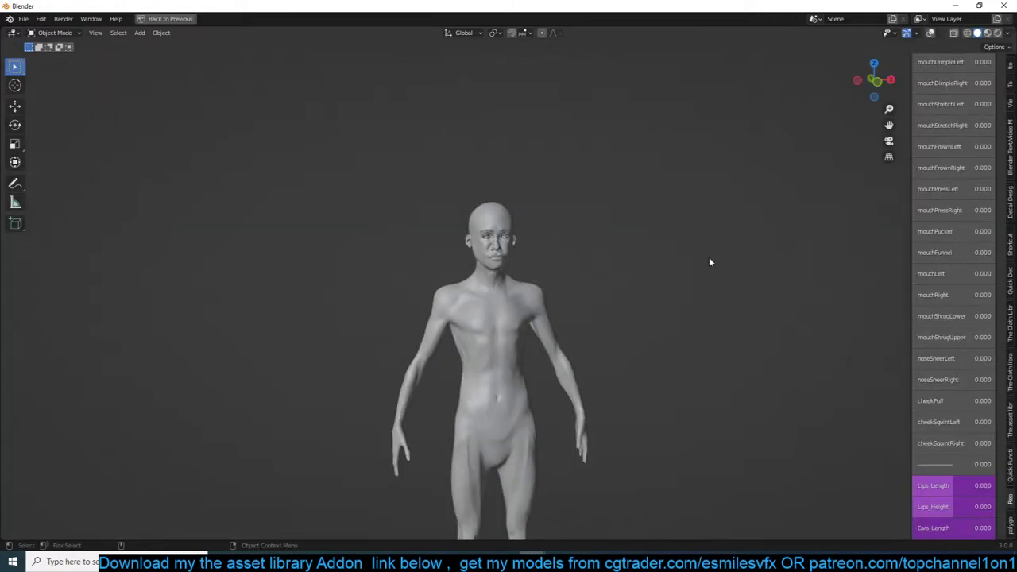
scroll(940, 286, down, 10)
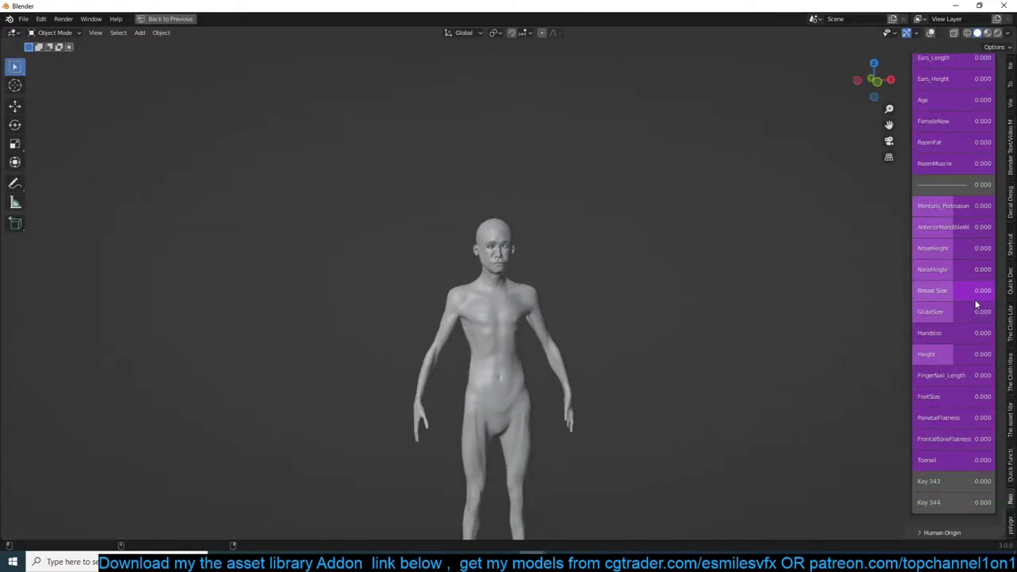
scroll(977, 305, down, 7)
scroll(942, 478, up, 15)
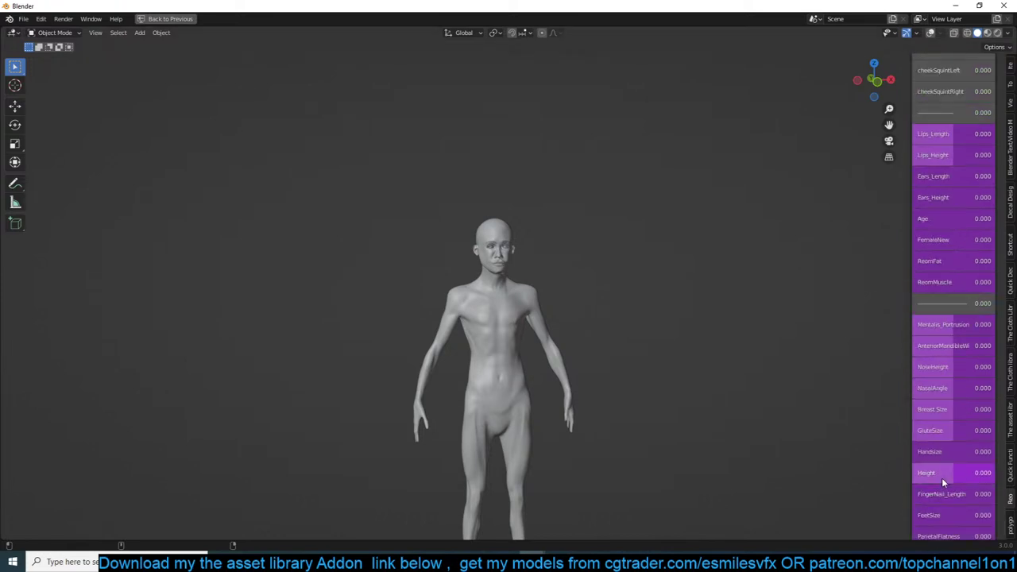
scroll(947, 439, up, 20)
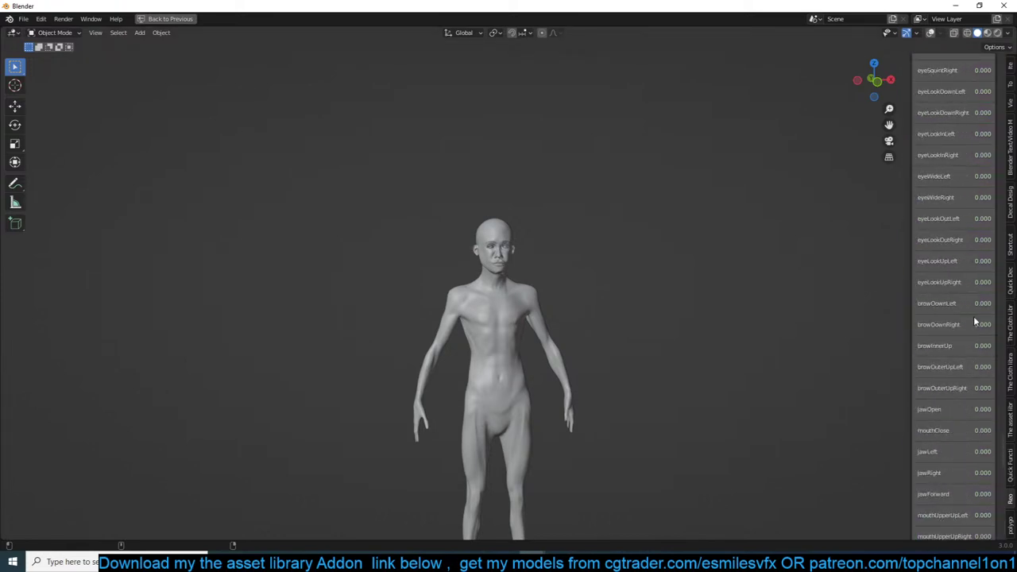
Set the eyeBlinkRight shape key to 0.228 and eyeWideLeft to 0.525, and check the face.
click(952, 176)
mouse_move(952, 176)
mouse_down()
mouse_move(998, 176)
mouse_move(956, 177)
mouse_up()
scroll(932, 165, up, 6)
scroll(590, 208, up, 10)
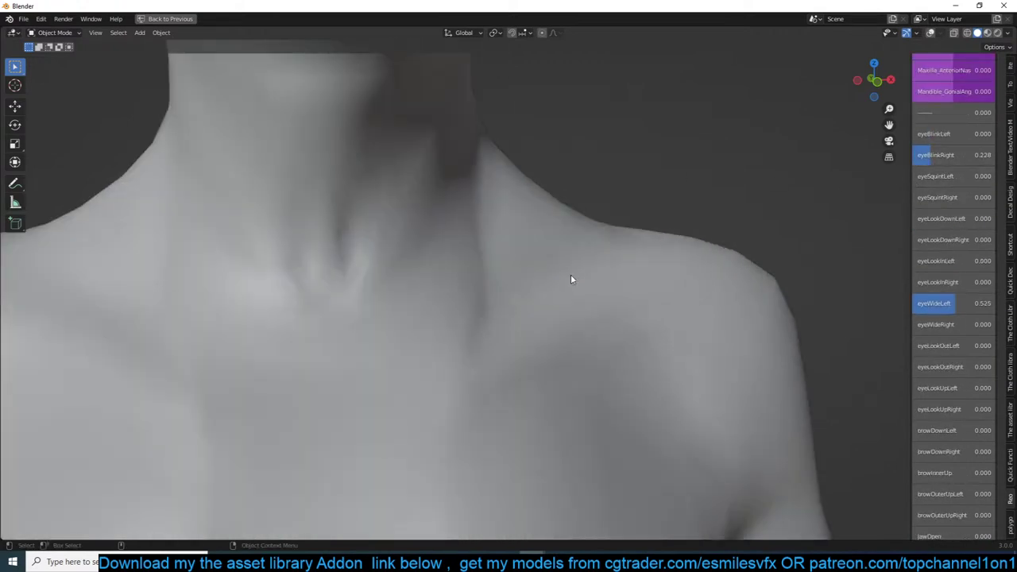
scroll(592, 258, down, 8)
shift+middle_drag(592, 257, 626, 327)
Return to the ethnicity shape keys and restore the full workspace layout.
scroll(964, 206, up, 15)
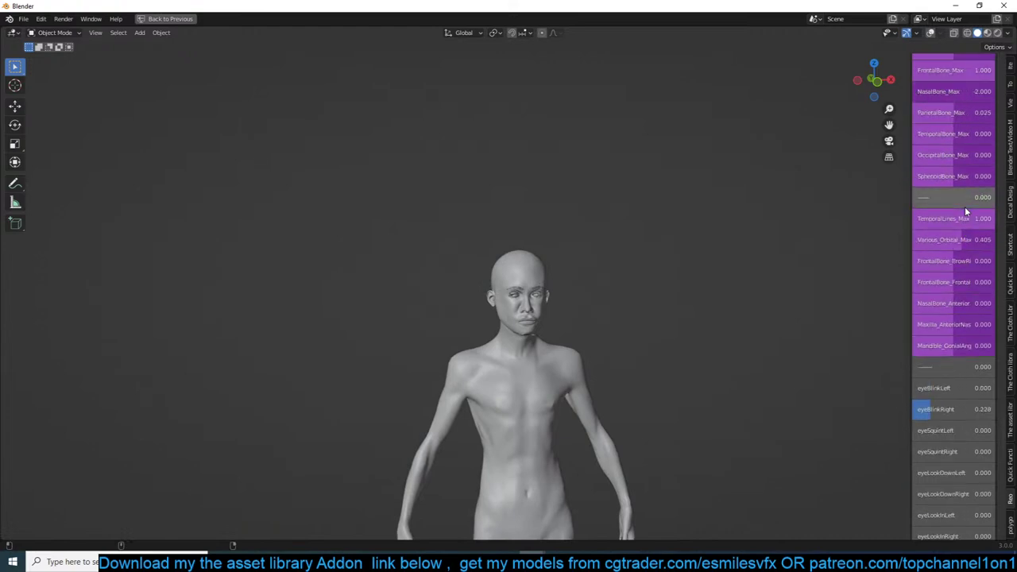
scroll(964, 207, up, 8)
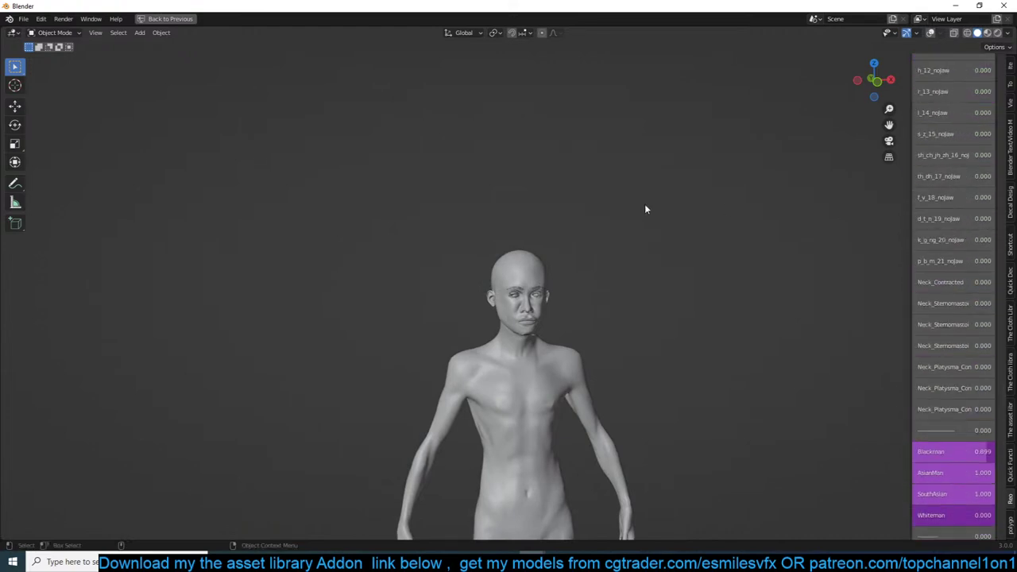
key(ctrl+space)
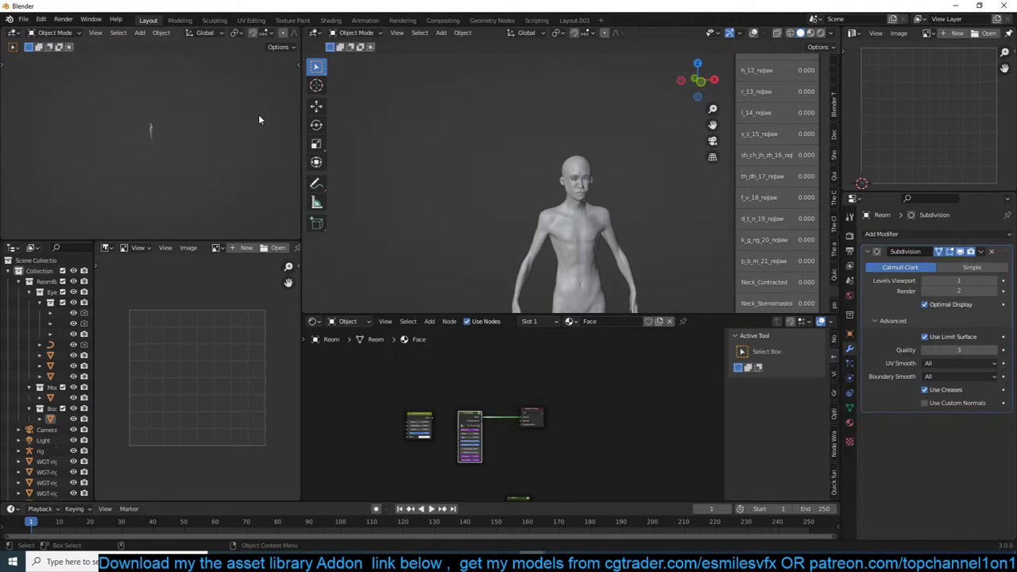
Switch to Chrome to check the Evermotion forum thread and dismiss the bean movie YouTube window.
mouse_move(427, 562)
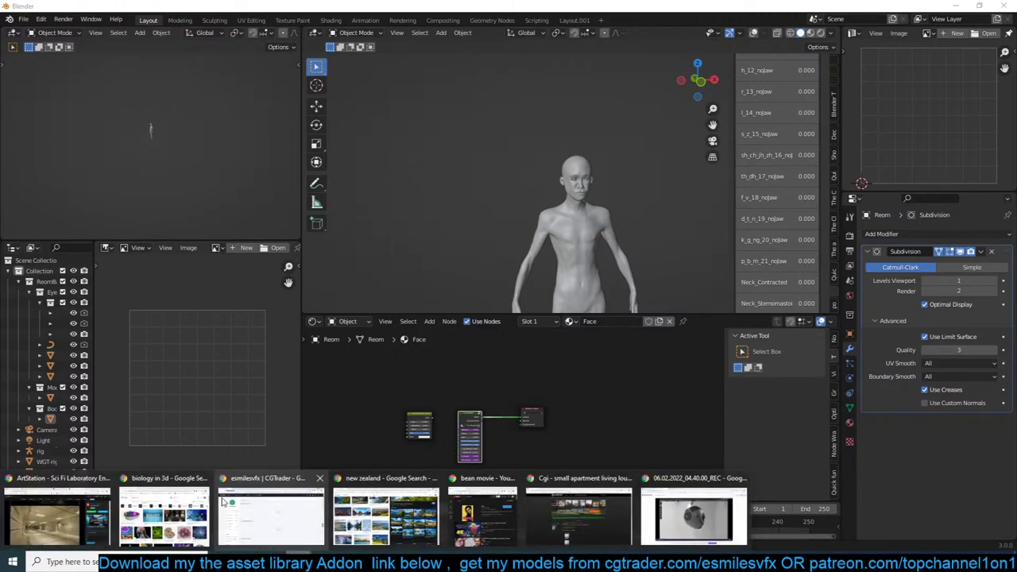
click(622, 524)
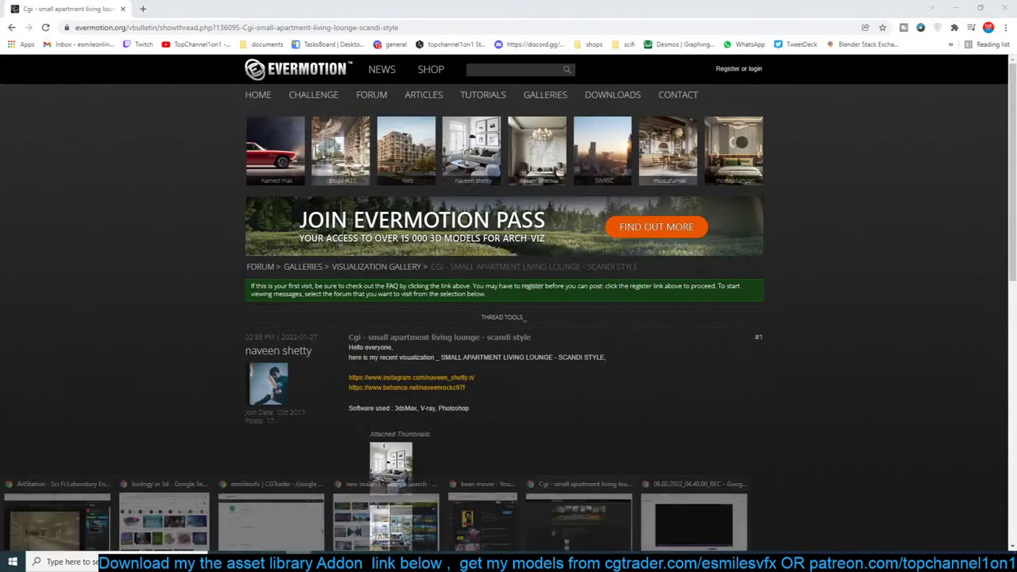
click(522, 521)
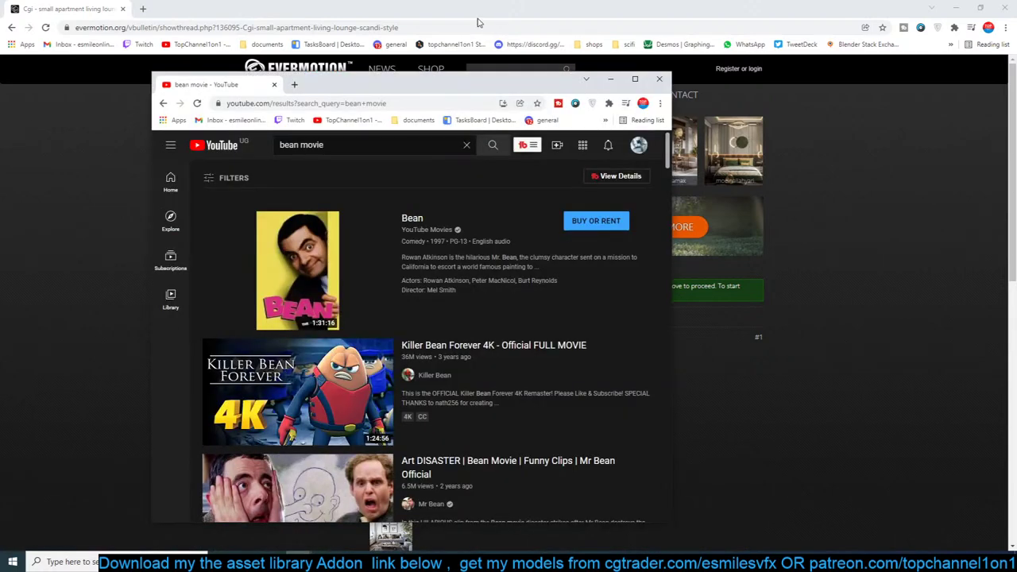
click(658, 79)
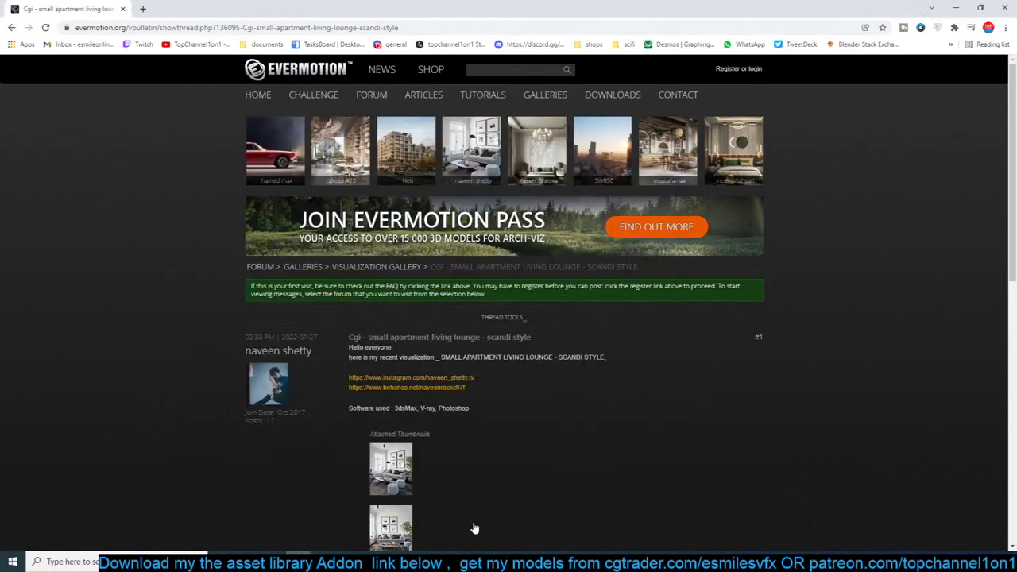
mouse_move(427, 561)
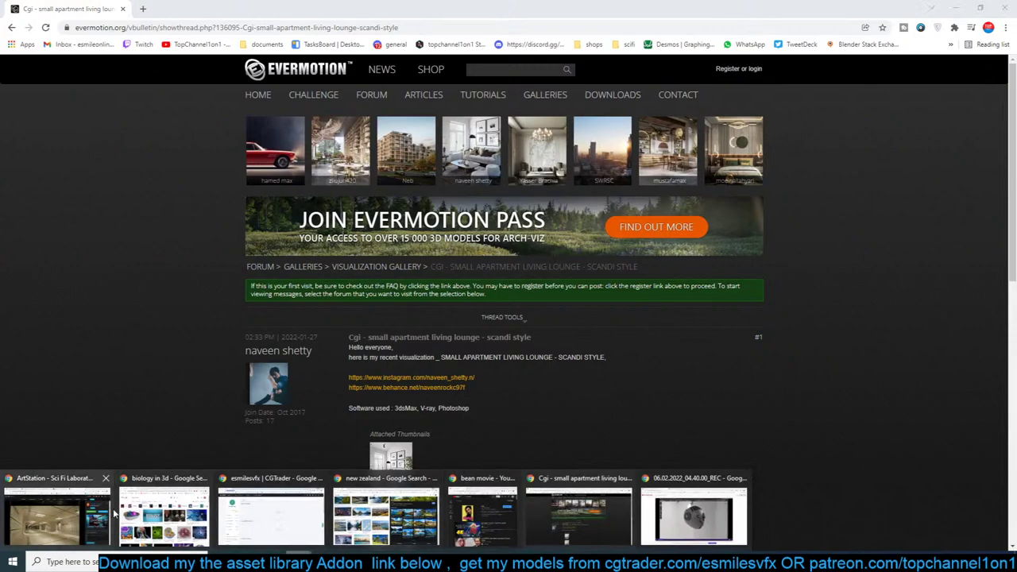